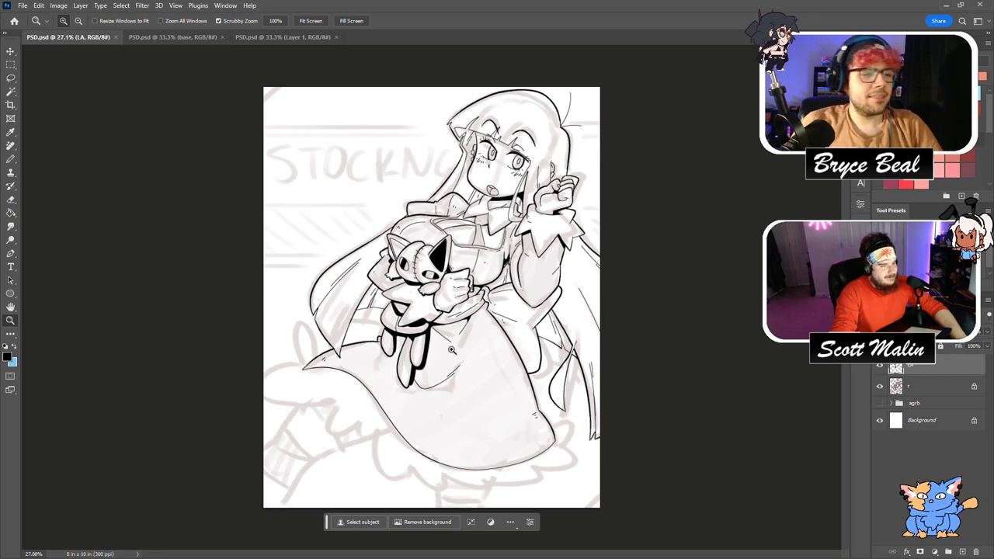
key(ctrl+0)
drag(486, 412, 482, 412)
drag(350, 462, 351, 462)
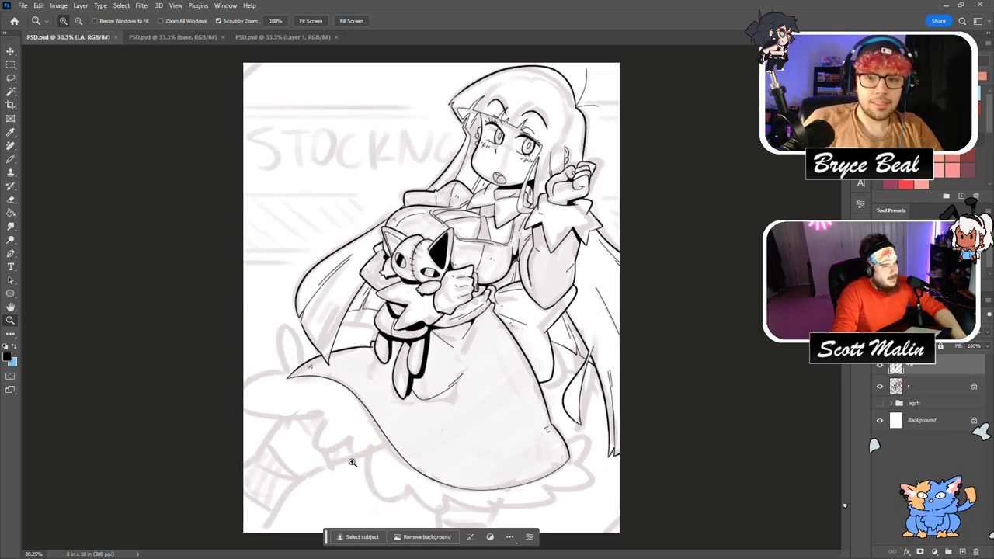
click(202, 36)
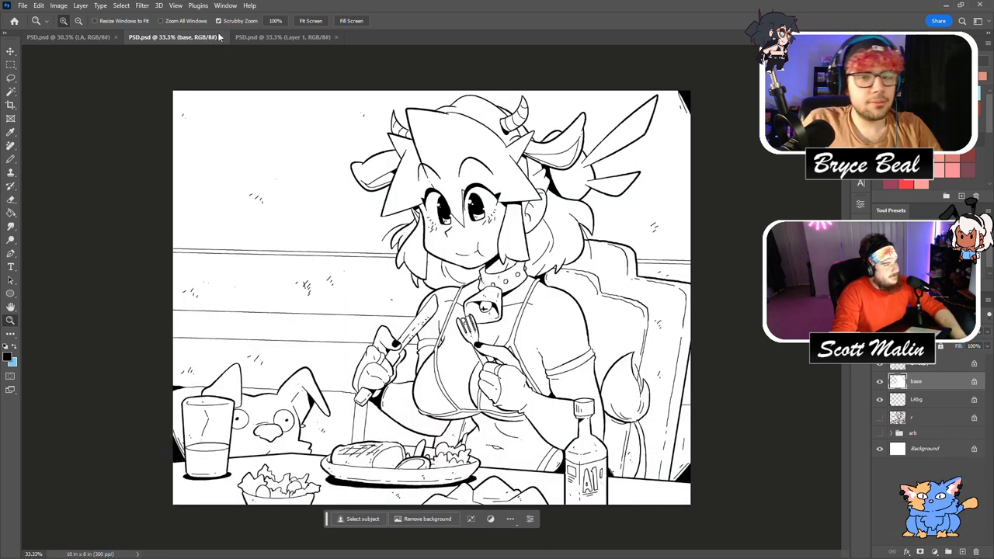
click(268, 37)
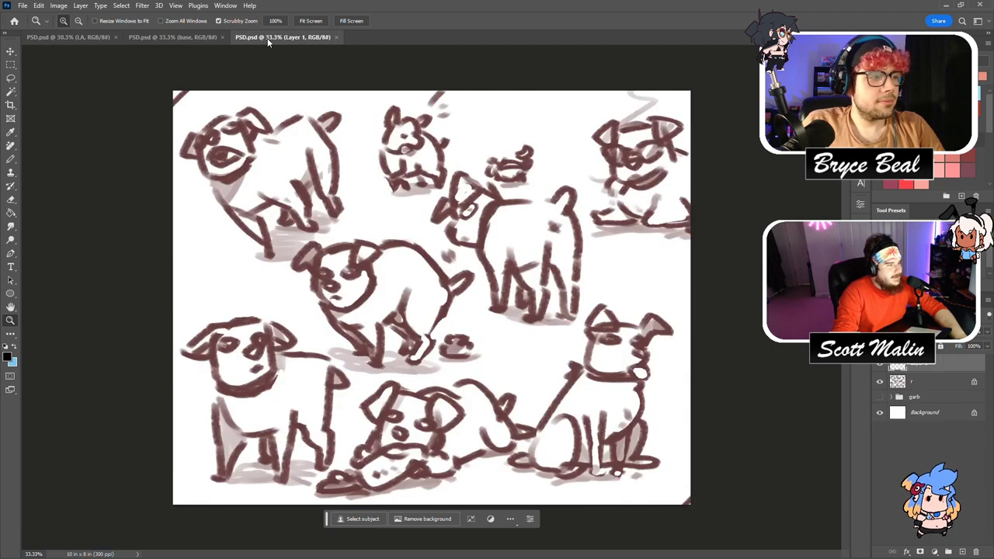
Ink the scalloped ruffle along the whole dress hem of the character drawing with the Pencil tool, tracing the rough sketch.
click(75, 40)
drag(291, 412, 310, 426)
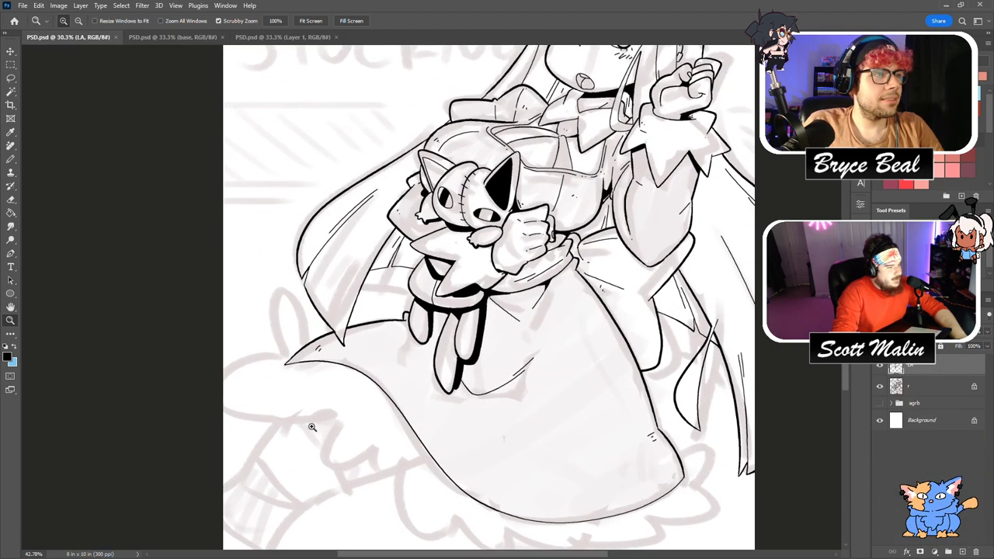
scroll(295, 366, down, 4)
drag(671, 397, 619, 412)
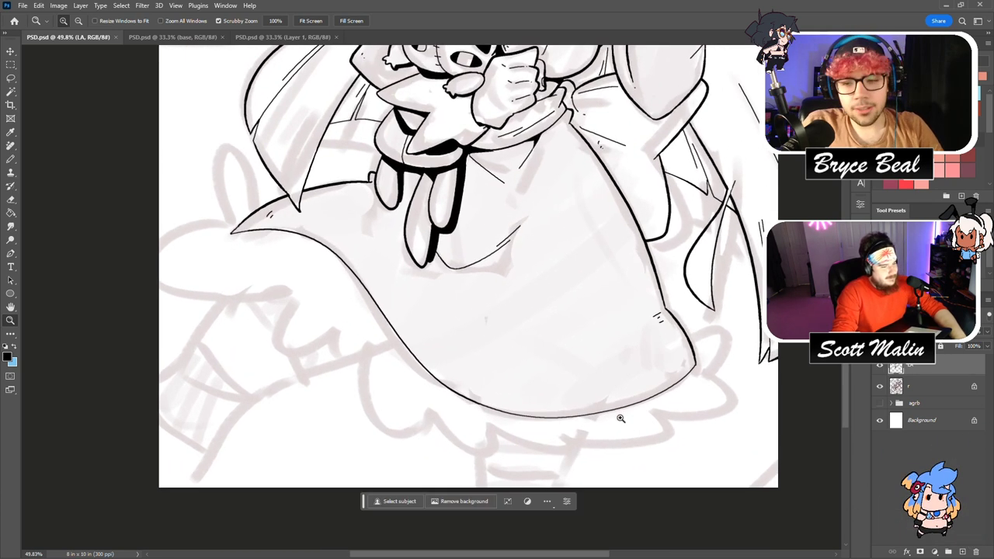
key(b)
mouse_move(368, 345)
mouse_down()
mouse_move(368, 428)
mouse_move(427, 399)
mouse_move(456, 403)
mouse_move(430, 411)
mouse_move(433, 425)
mouse_move(479, 456)
mouse_move(499, 430)
mouse_move(574, 455)
mouse_move(589, 434)
mouse_move(669, 426)
mouse_move(662, 414)
mouse_move(715, 403)
mouse_move(715, 370)
mouse_move(687, 341)
mouse_up()
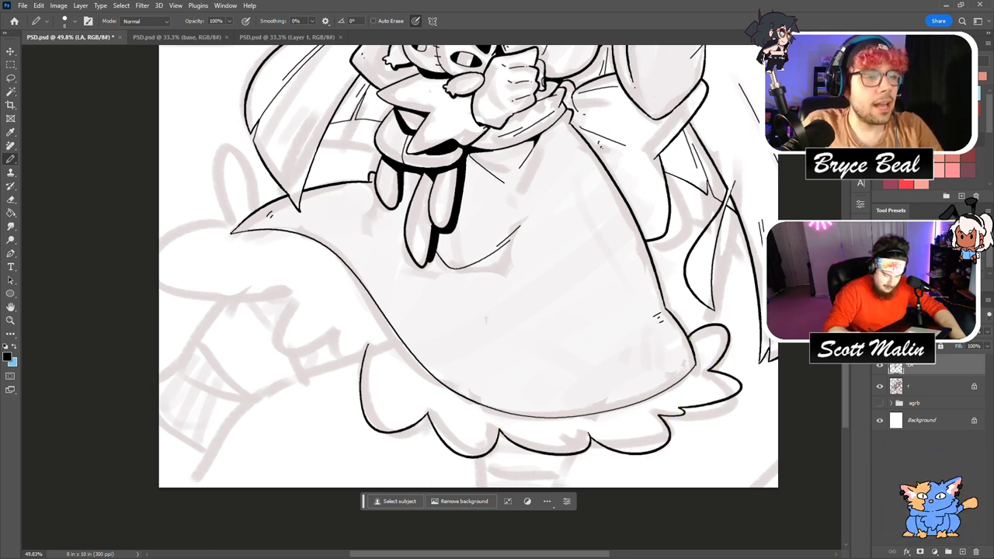
mouse_move(367, 348)
mouse_down()
mouse_move(342, 362)
mouse_move(287, 356)
mouse_move(295, 299)
mouse_move(166, 293)
mouse_move(159, 247)
mouse_move(262, 204)
mouse_up()
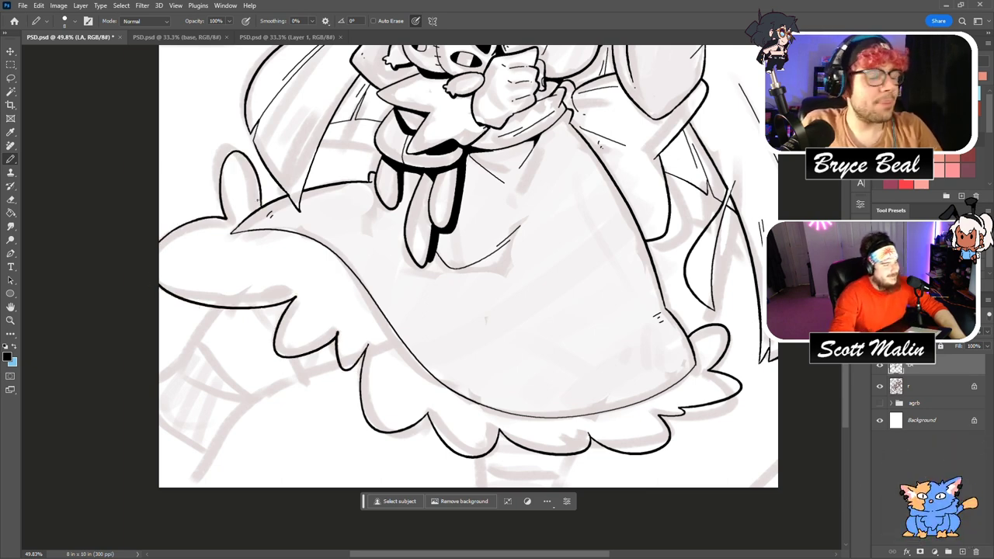
Ink the sides of the leg below the front of the hem and fill the shadow under the ruffle with black.
scroll(257, 200, down, 2)
drag(475, 423, 478, 455)
drag(575, 423, 566, 455)
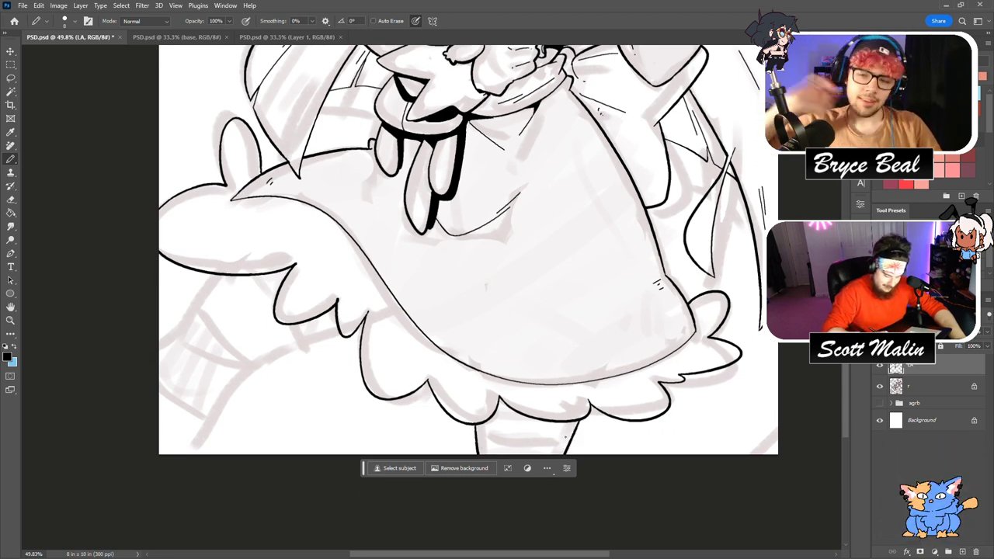
mouse_move(479, 428)
mouse_down()
mouse_move(500, 416)
mouse_move(578, 425)
mouse_up()
key(g)
click(535, 413)
key(b)
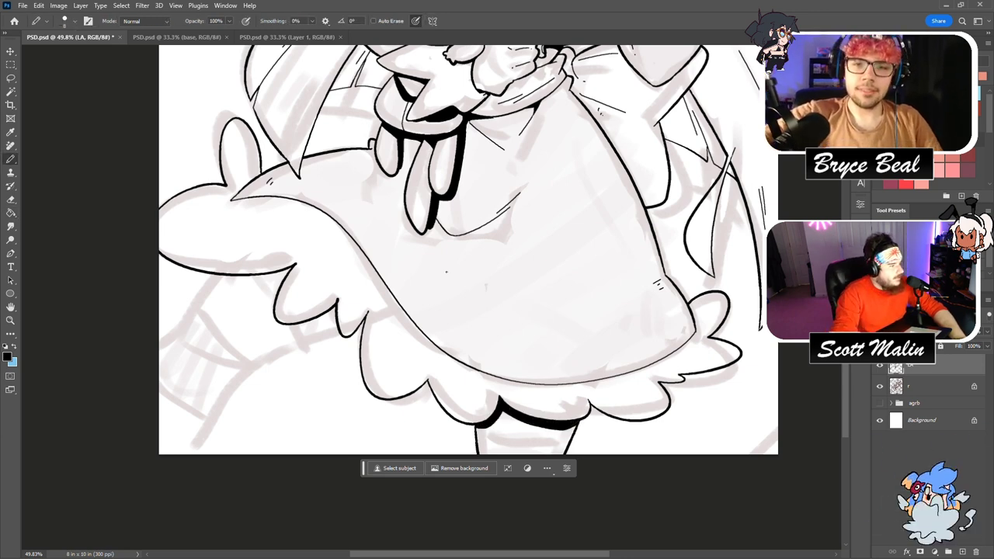
Ink both outlines of the raised leg under the ruffle and add a black shadow along the ruffle's underside.
scroll(578, 378, up, 2)
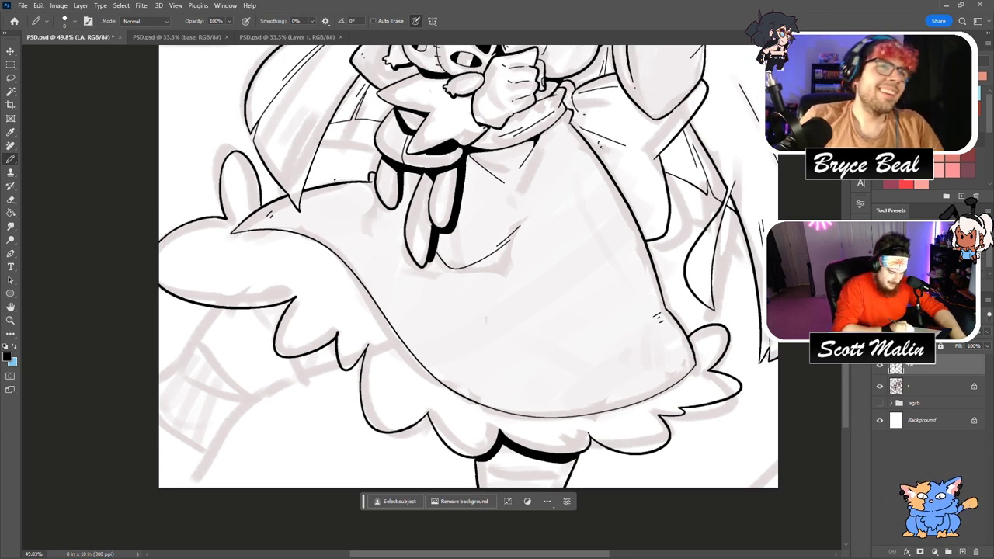
mouse_move(218, 306)
mouse_down()
mouse_move(189, 347)
mouse_move(150, 370)
mouse_up()
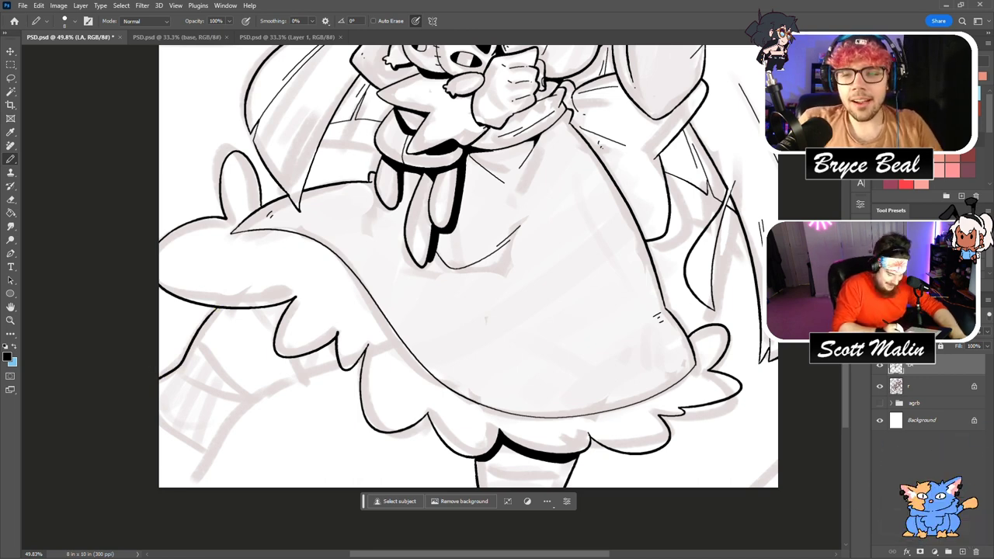
mouse_move(341, 365)
mouse_down()
mouse_move(248, 402)
mouse_move(192, 489)
mouse_up()
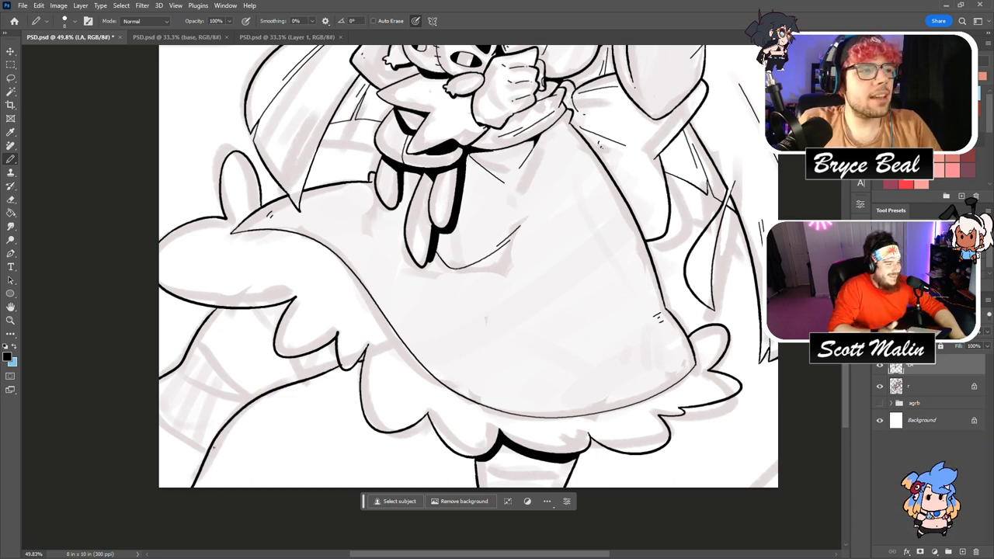
key(e)
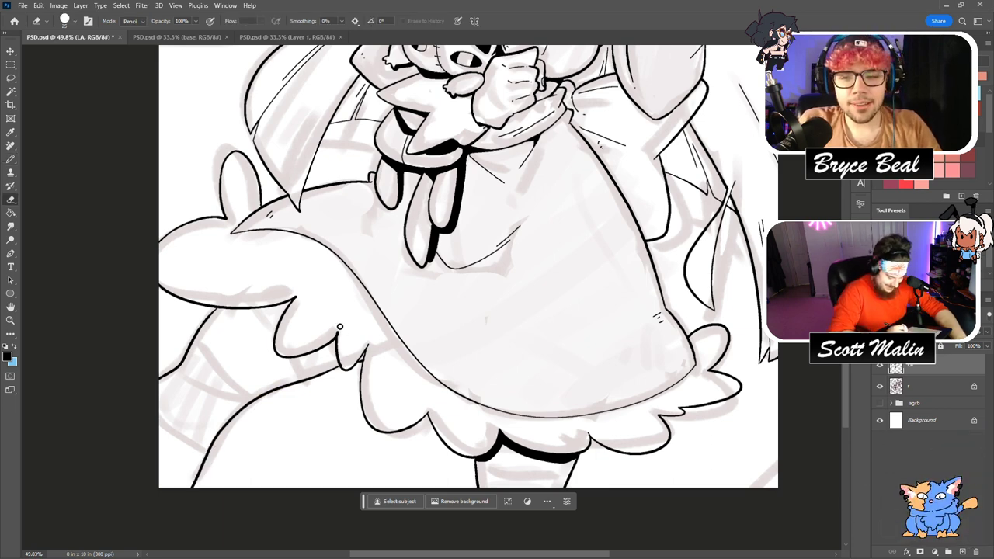
key(b)
drag(225, 315, 295, 301)
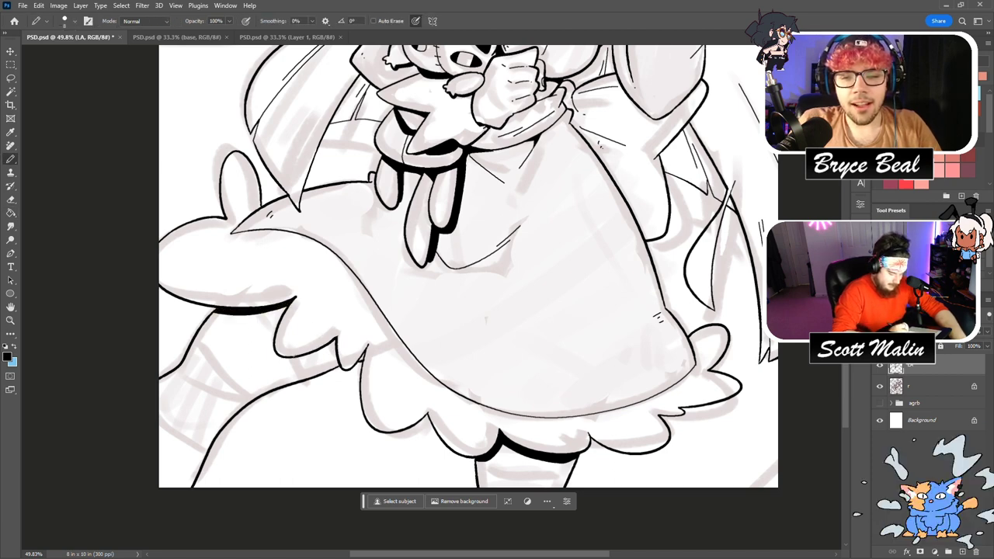
Add the remaining ruffle shadow on the raised leg and ink the stocking band lines across both legs.
mouse_move(285, 359)
mouse_down()
mouse_move(338, 351)
mouse_move(301, 382)
mouse_up()
drag(194, 342, 248, 405)
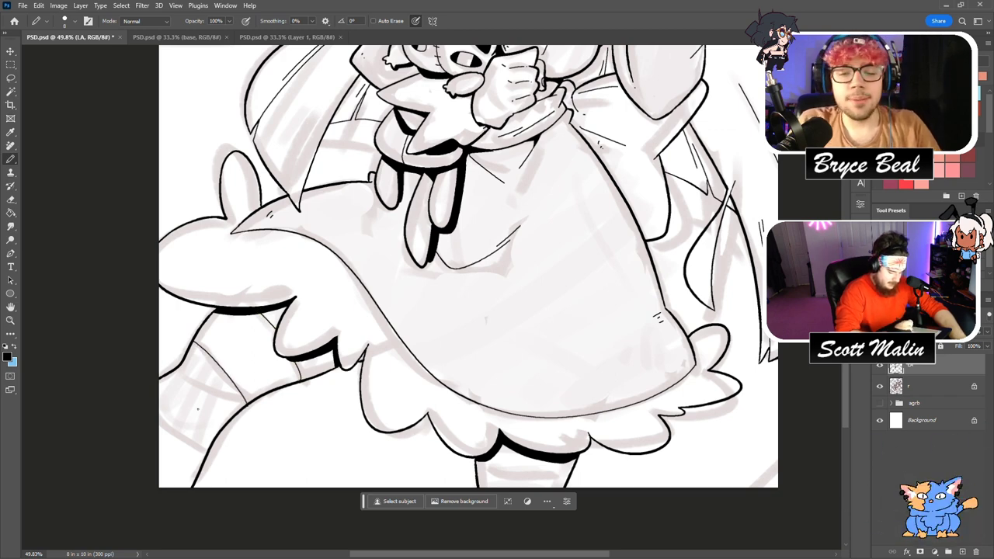
drag(153, 416, 205, 460)
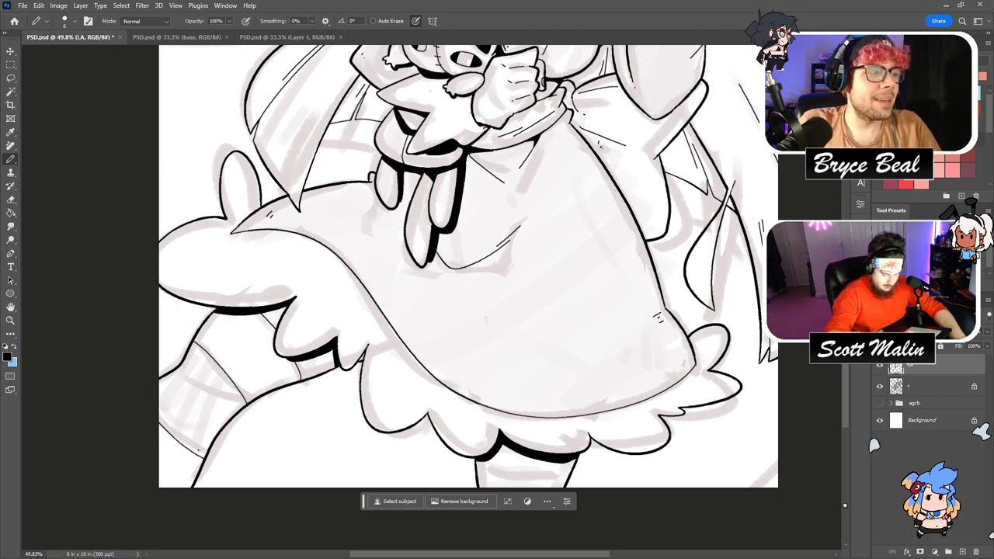
drag(479, 469, 571, 475)
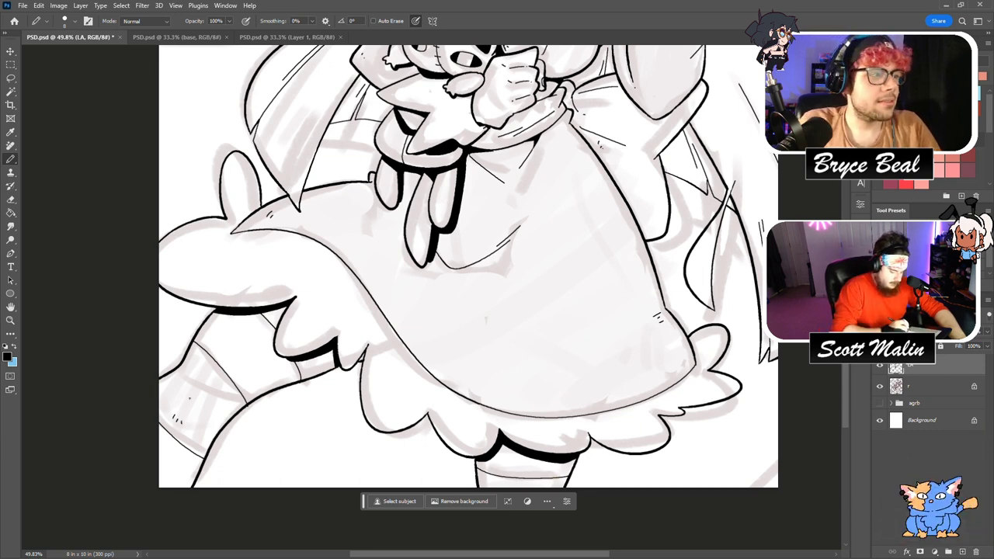
Hide the rough sketch layer r and check the character's clean line art.
scroll(469, 297, up, 6)
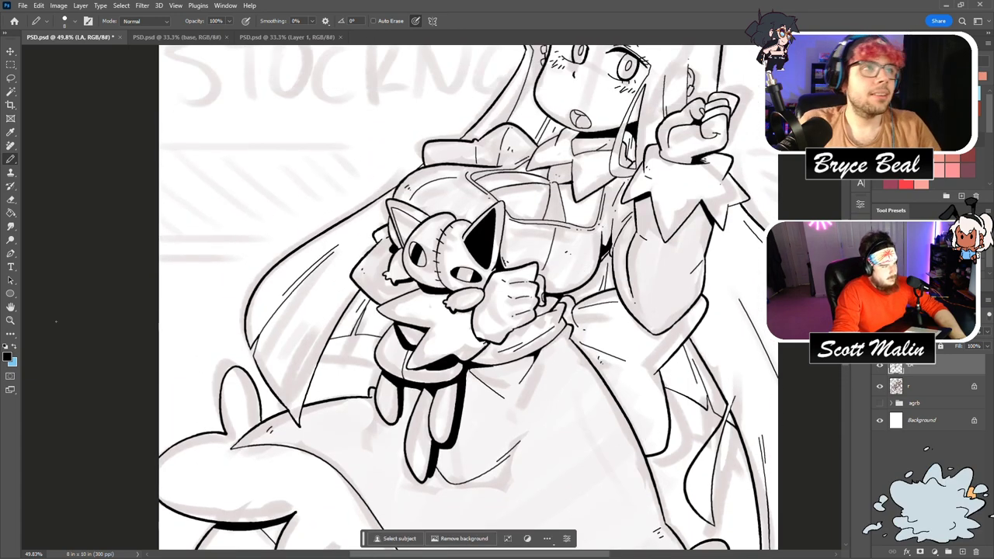
click(10, 321)
drag(606, 262, 508, 293)
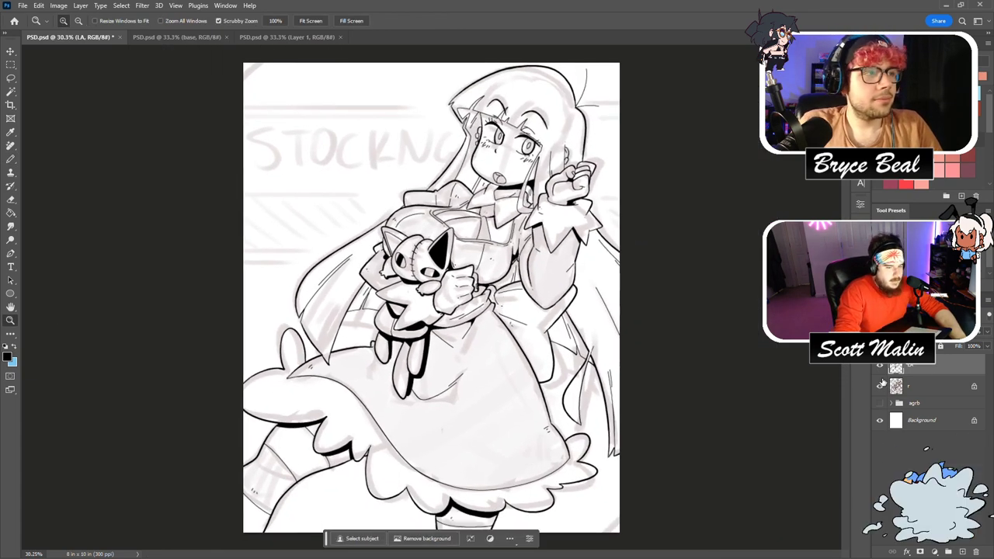
click(880, 385)
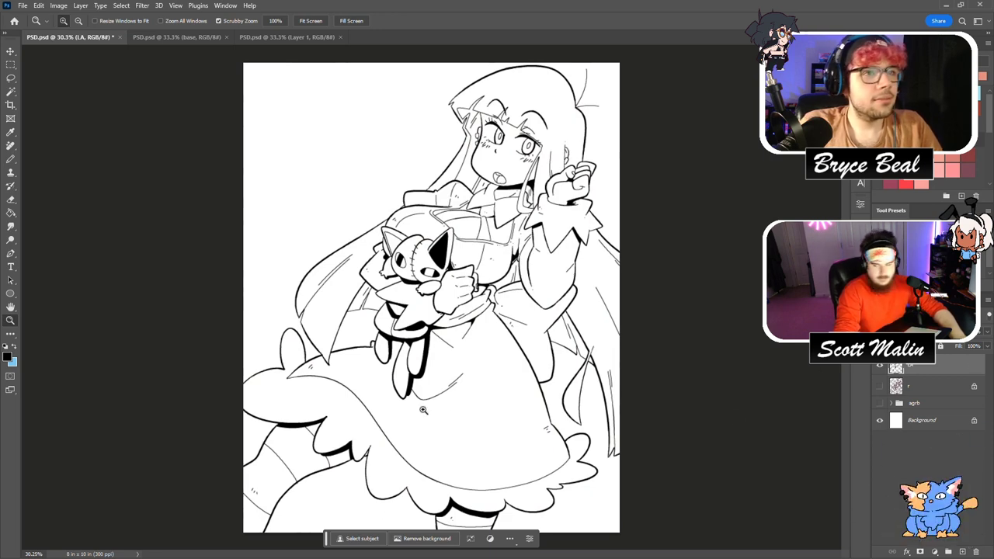
drag(423, 417, 437, 438)
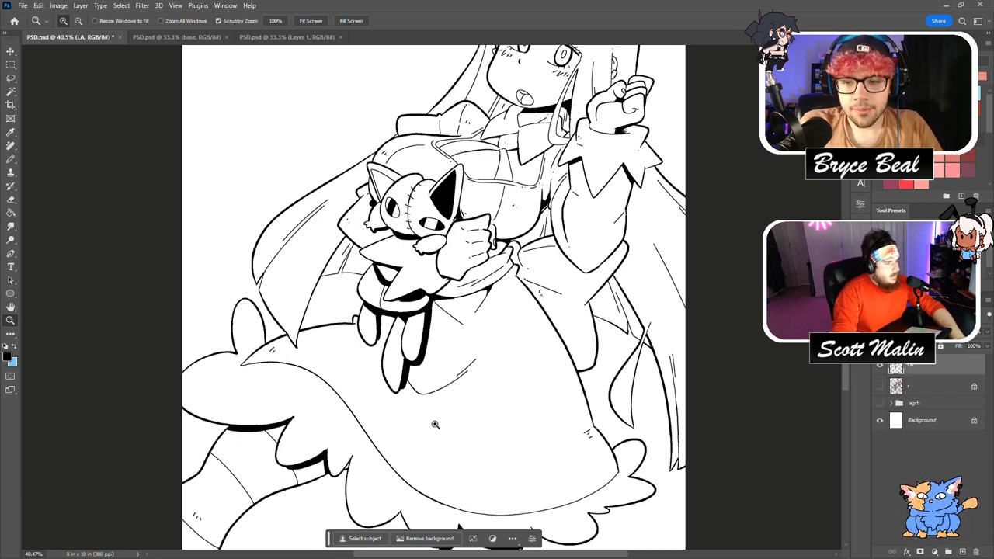
scroll(423, 412, down, 1)
scroll(373, 386, down, 1)
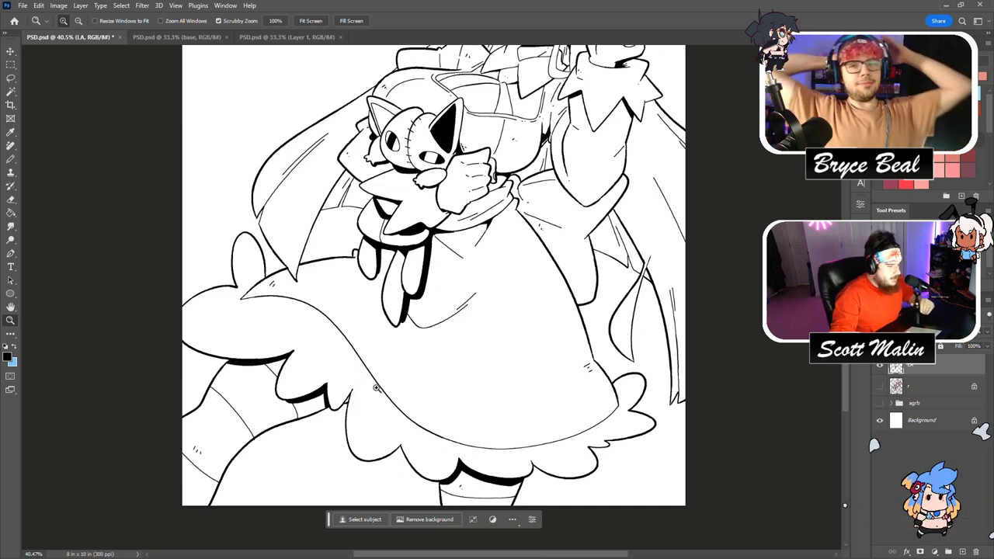
click(311, 21)
drag(479, 166, 490, 178)
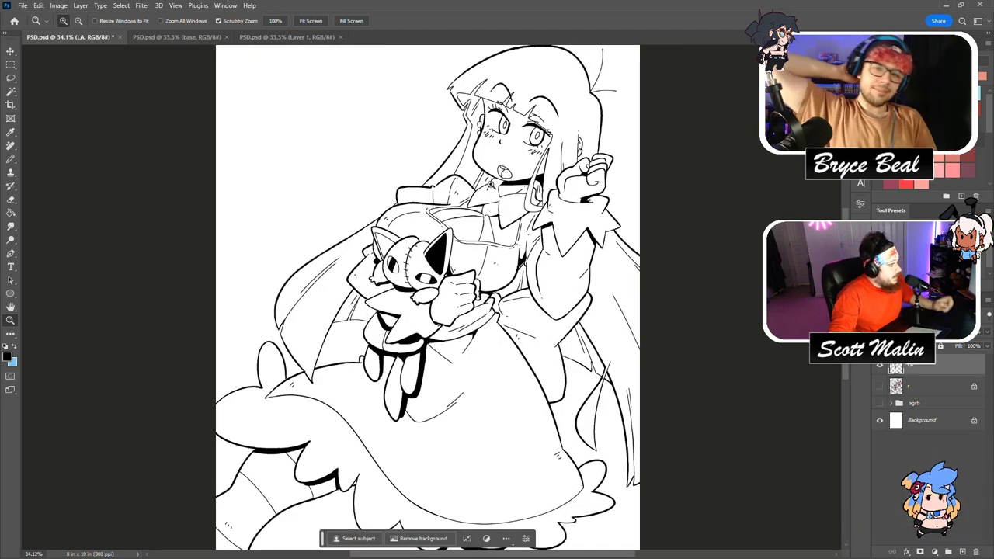
In the dog sketch document, draw a small tablet diagram with two round buttons and surrounding arrows on Layer 1.
click(279, 37)
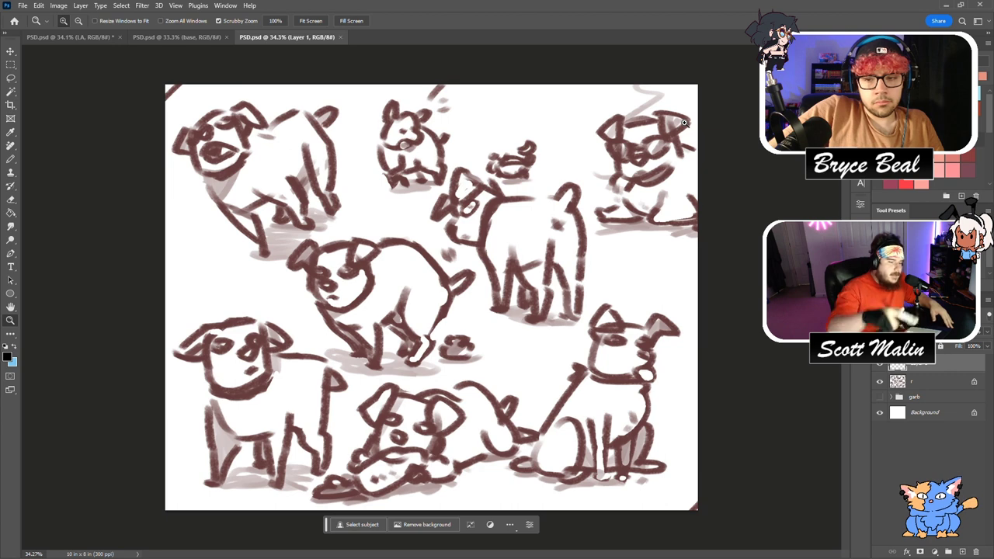
click(384, 208)
click(10, 158)
mouse_move(371, 260)
mouse_down()
mouse_move(374, 317)
mouse_move(428, 314)
mouse_move(363, 256)
mouse_up()
mouse_move(433, 269)
mouse_down()
mouse_move(443, 239)
mouse_move(387, 241)
mouse_move(443, 288)
mouse_move(432, 321)
mouse_move(360, 327)
mouse_move(351, 293)
mouse_up()
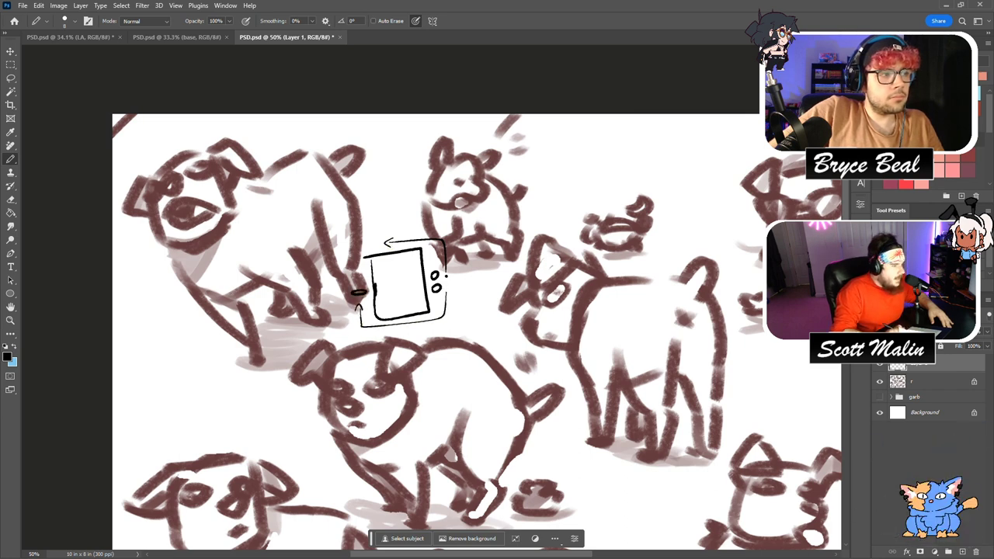
mouse_move(363, 319)
mouse_down()
mouse_move(371, 307)
mouse_move(372, 319)
mouse_move(371, 300)
mouse_up()
key(ctrl+z)
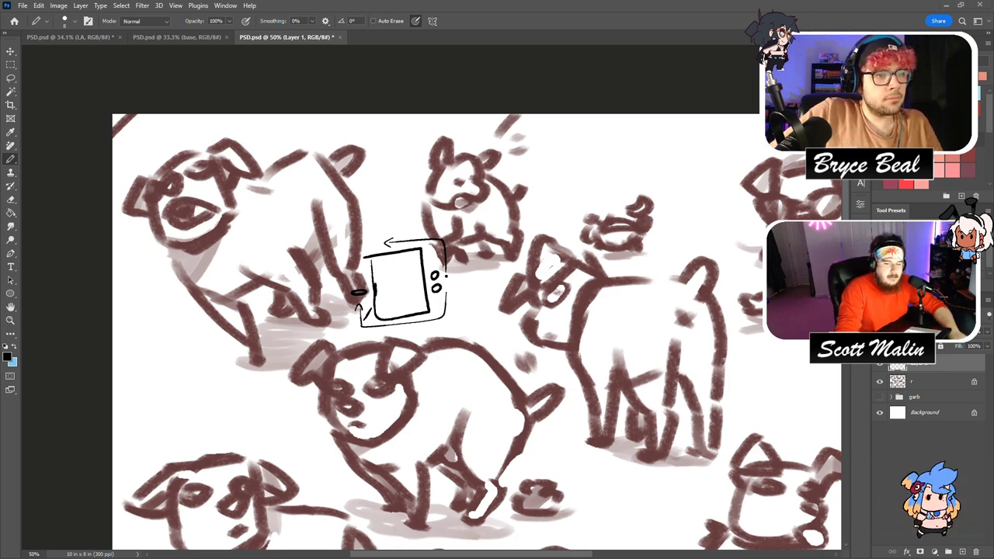
Draw three separate vertical strokes in the blank area near the upper edge of the dog sketches.
click(696, 252)
drag(587, 136, 587, 186)
drag(634, 134, 633, 185)
drag(684, 135, 681, 188)
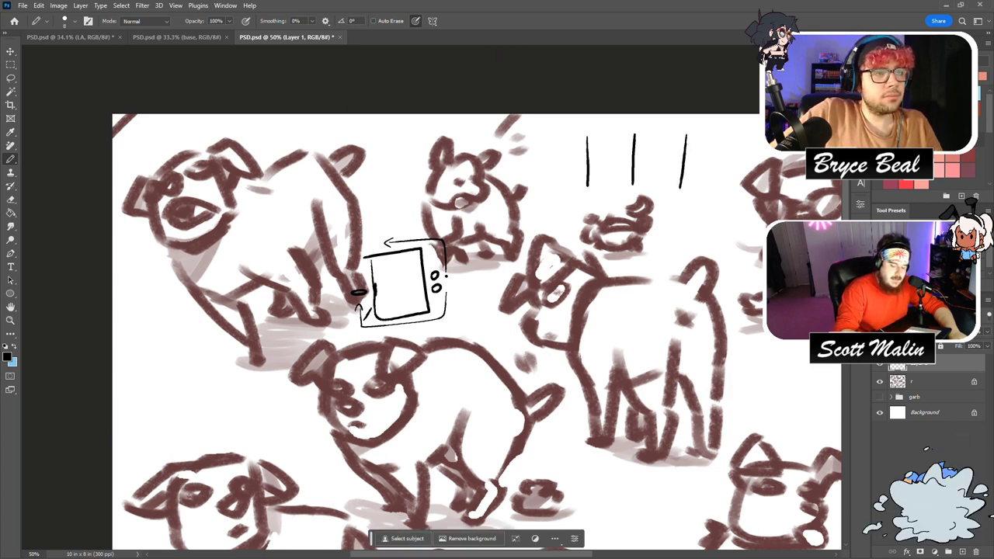
Try reworking the middle vertical stroke and scribbling zigzag marks between the three strokes, and undo these marks.
drag(631, 143, 631, 172)
key(w)
key(e)
key(b)
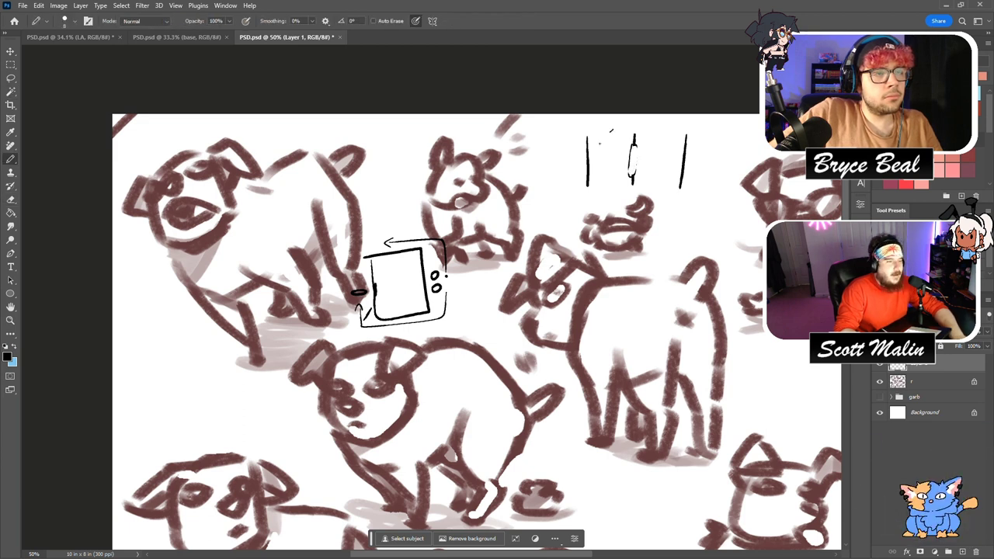
drag(613, 131, 592, 178)
drag(669, 145, 640, 173)
mouse_move(671, 162)
mouse_down()
mouse_move(647, 187)
mouse_move(666, 121)
mouse_up()
key(ctrl+z)
key(ctrl+z)
key(ctrl+z)
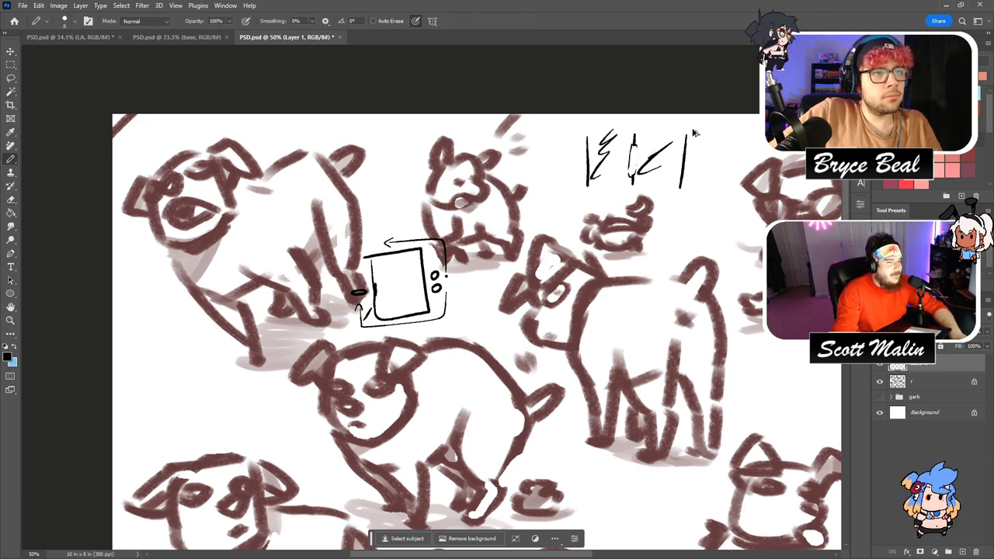
key(ctrl+z)
key(ctrl+z)
key(ctrl+z)
Try a narrow loop between the first two vertical strokes and undo it.
drag(603, 145, 611, 183)
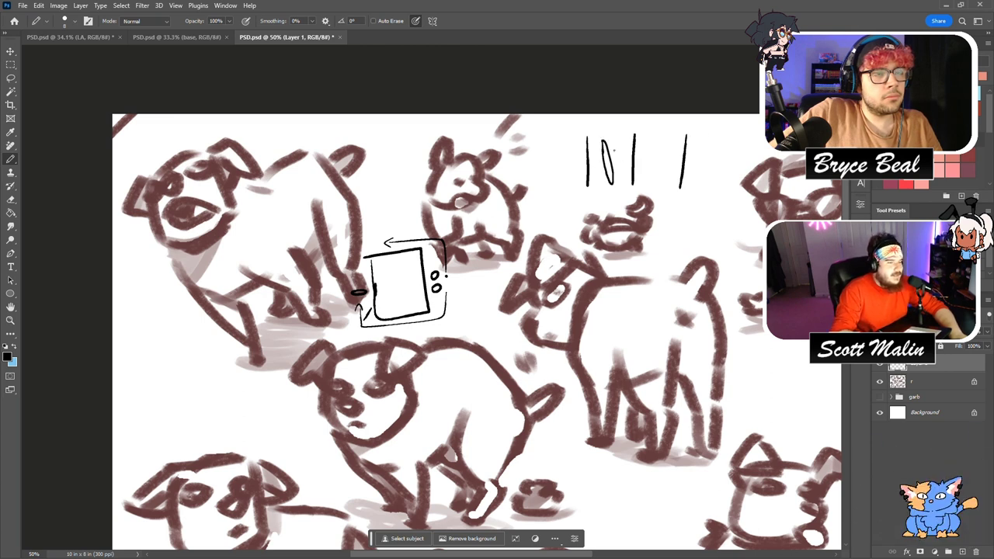
key(ctrl+z)
key(ctrl+z)
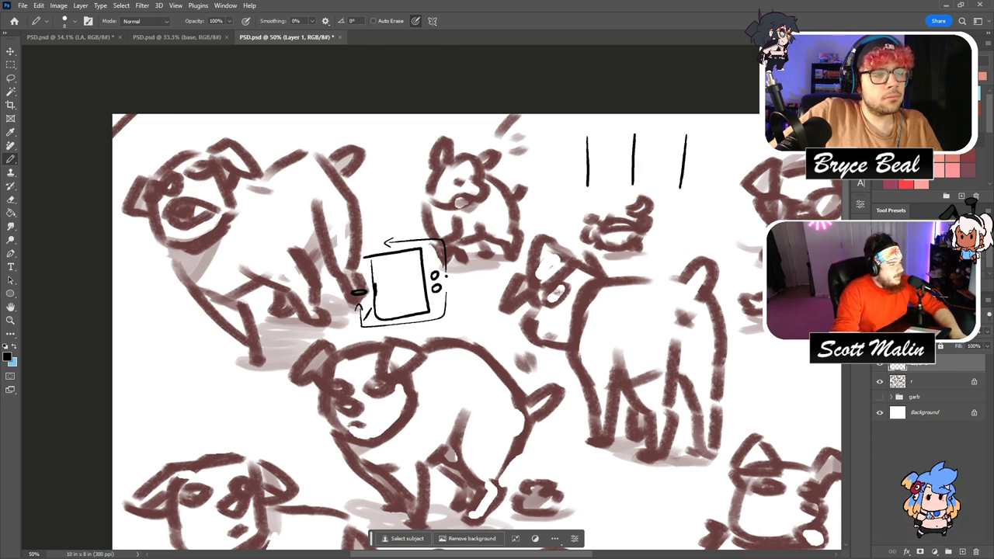
Delete Layer 1 with the demonstration marks from the dog sketch document.
click(10, 320)
drag(148, 295, 115, 297)
drag(947, 382, 947, 478)
drag(977, 549, 976, 550)
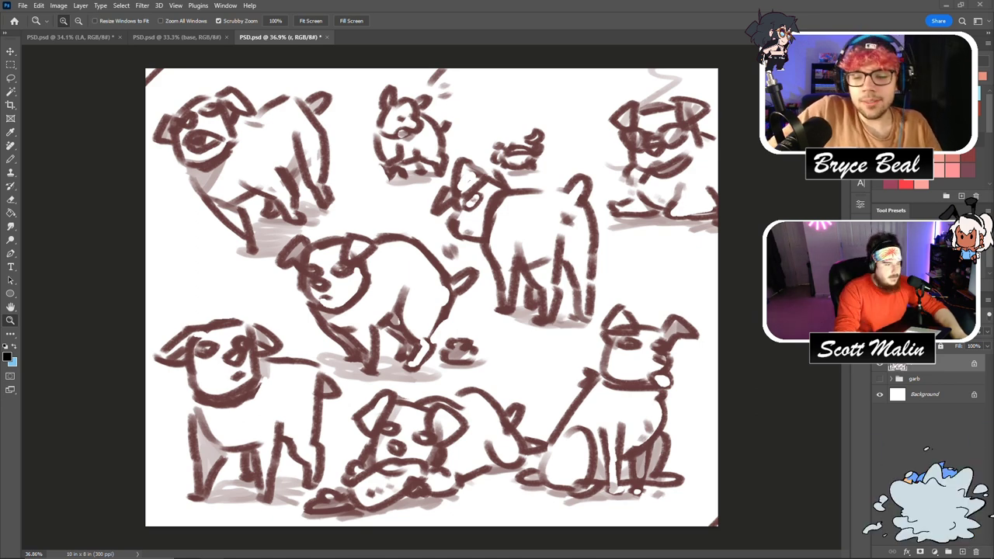
Return to the character illustration document and inspect the line art around the dress, plush toy and legs up close and as a whole.
click(82, 37)
drag(466, 215, 444, 209)
drag(471, 166, 501, 154)
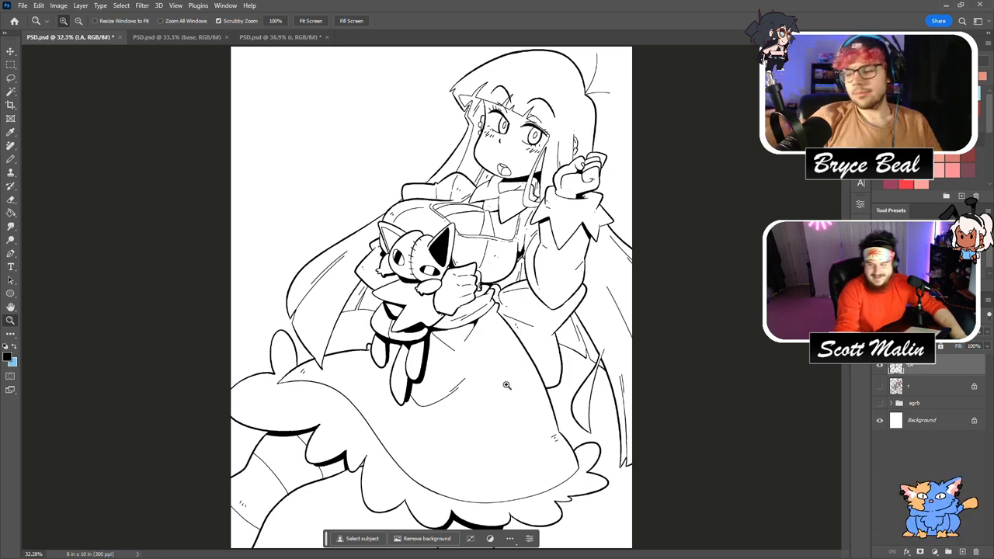
drag(488, 337, 551, 353)
drag(526, 416, 489, 418)
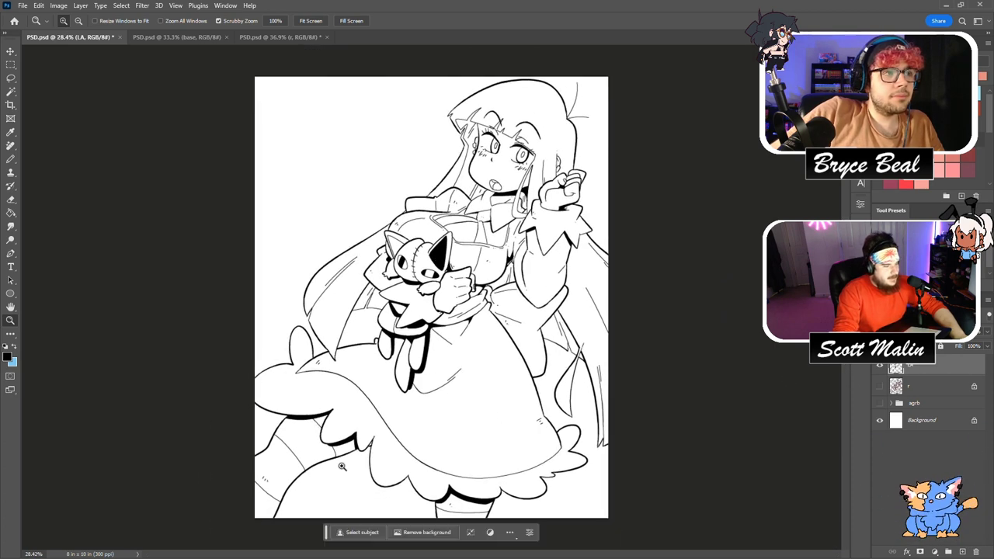
drag(357, 471, 396, 475)
key(g)
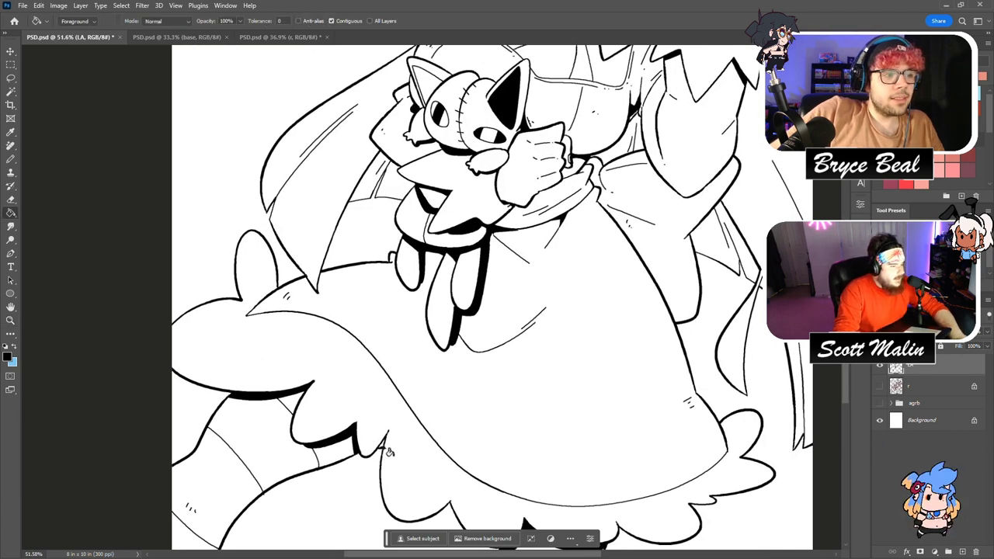
key(z)
mouse_move(465, 359)
mouse_down()
mouse_move(444, 357)
mouse_move(464, 372)
mouse_up()
key(ctrl+0)
Lock the line art layer, show the rough sketch layer "r" and make it active.
click(897, 345)
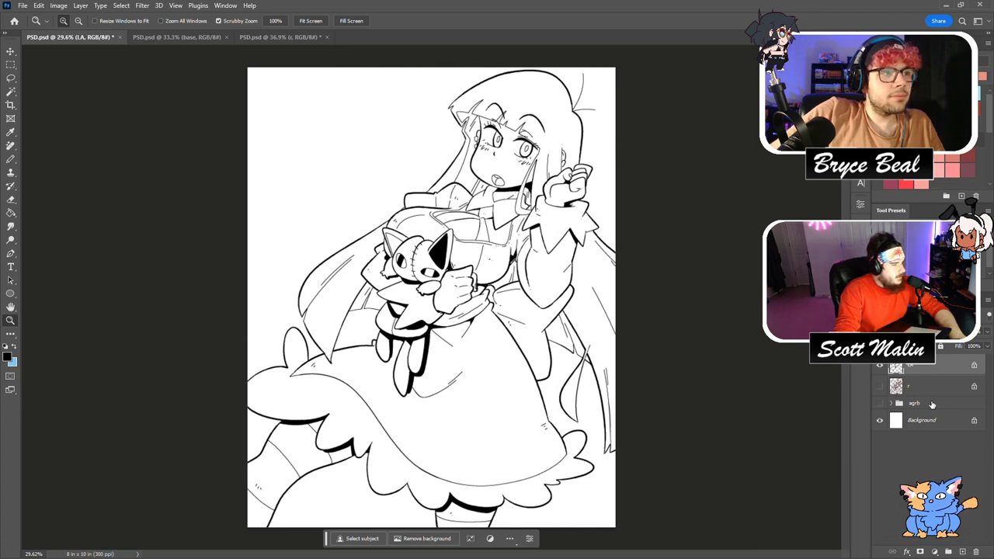
click(880, 386)
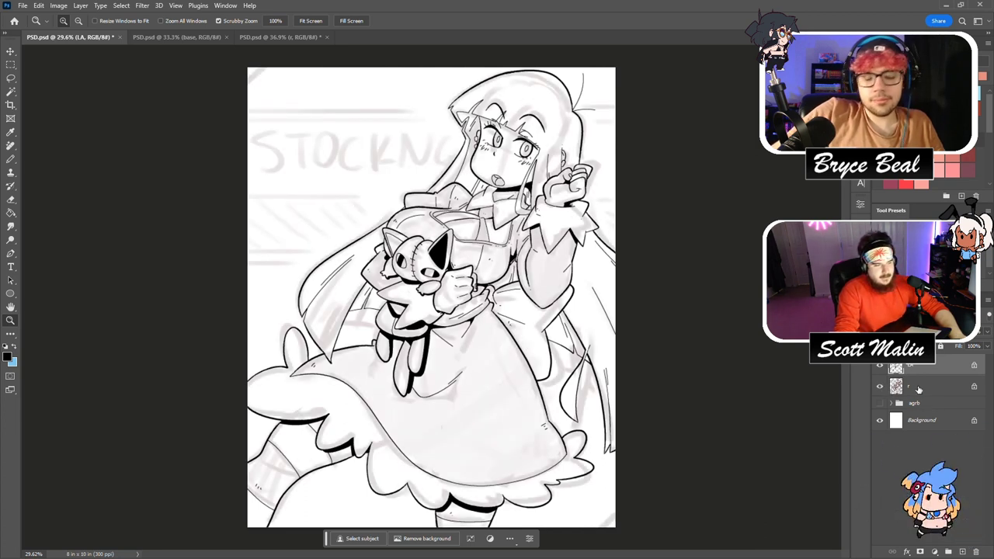
click(912, 386)
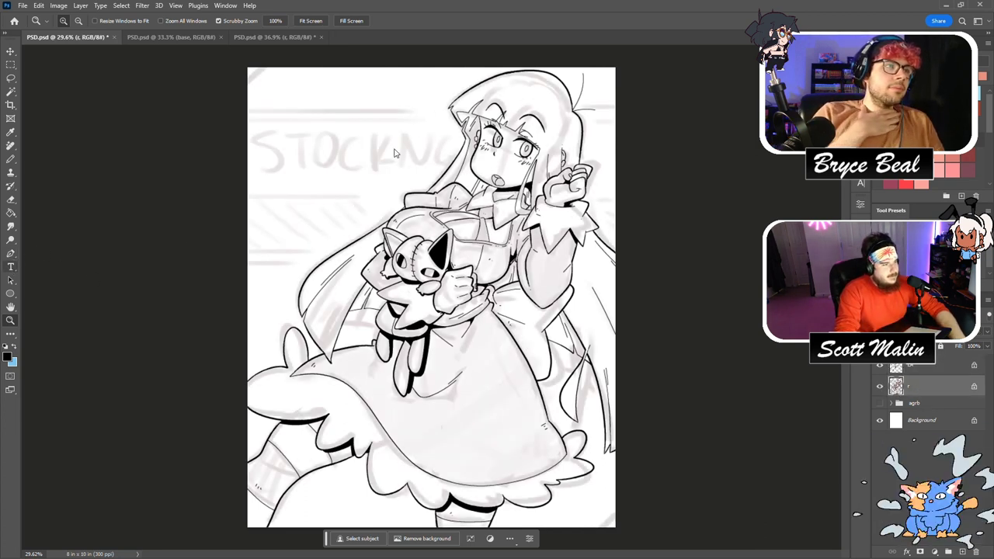
Add the red text "STOCKING" over the rough lettering beside the character's head.
key(t)
click(703, 11)
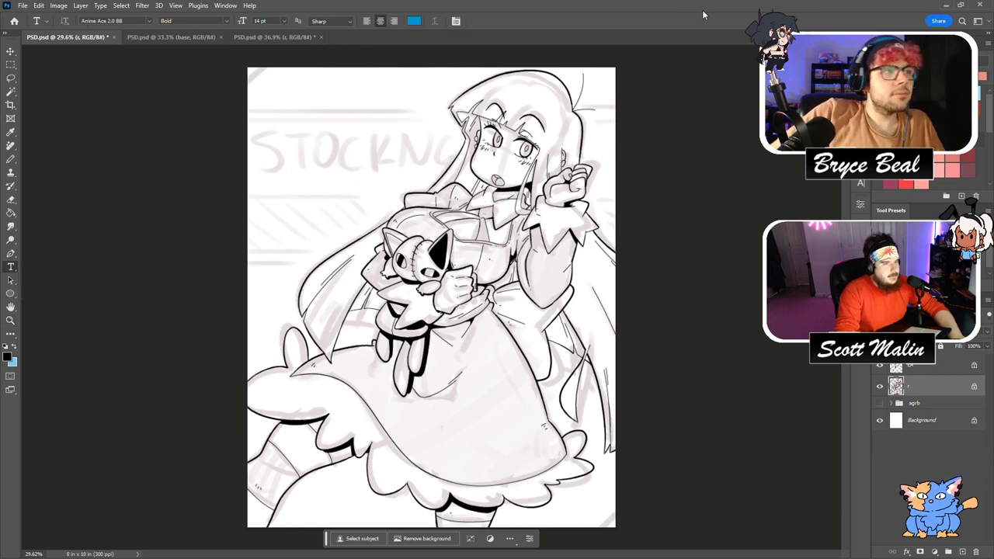
key(d)
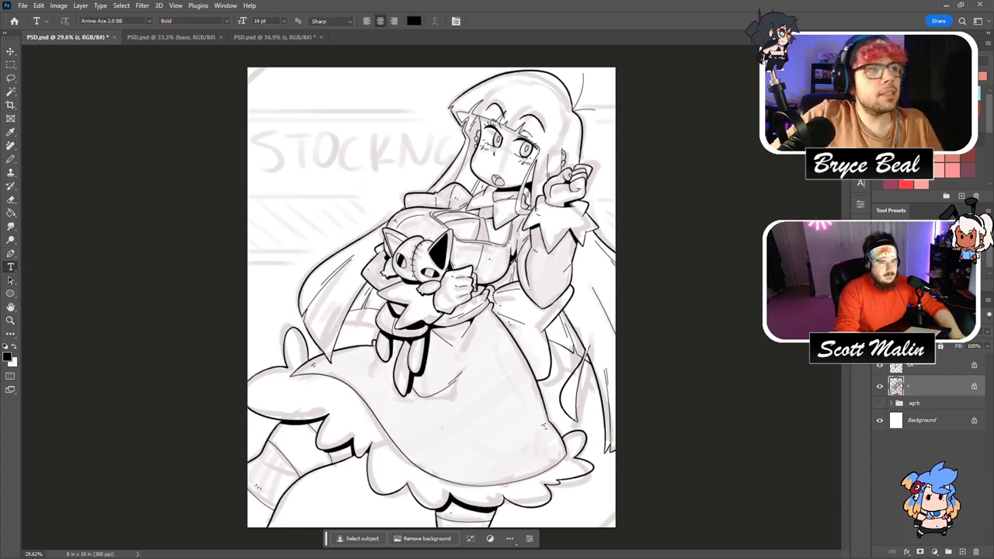
key(F6)
key(x)
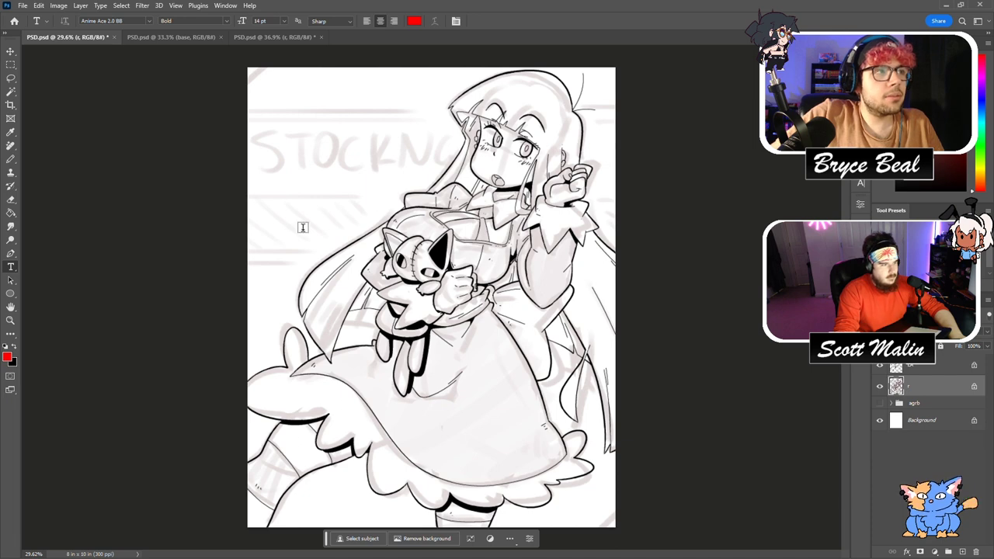
click(358, 160)
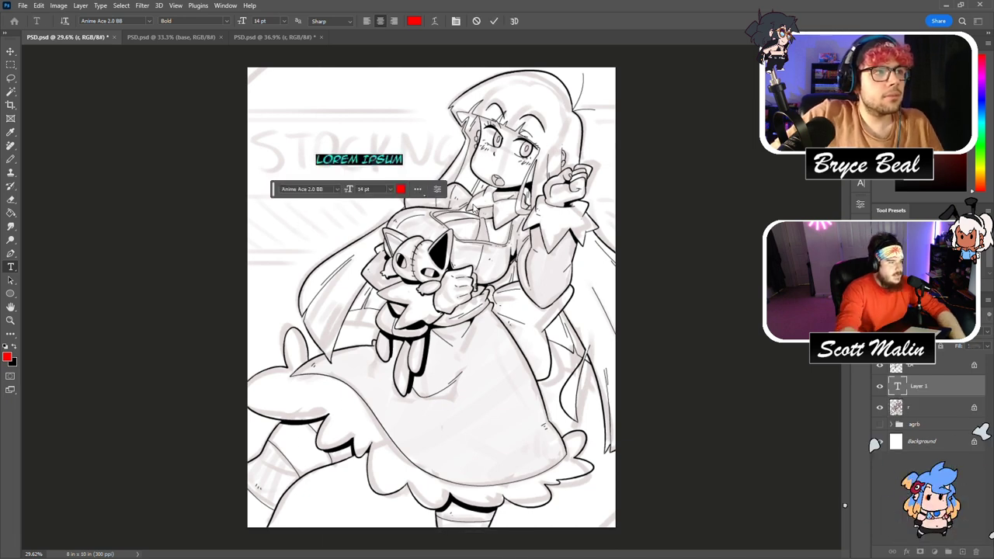
key(BackSpace)
text(STOCKI)
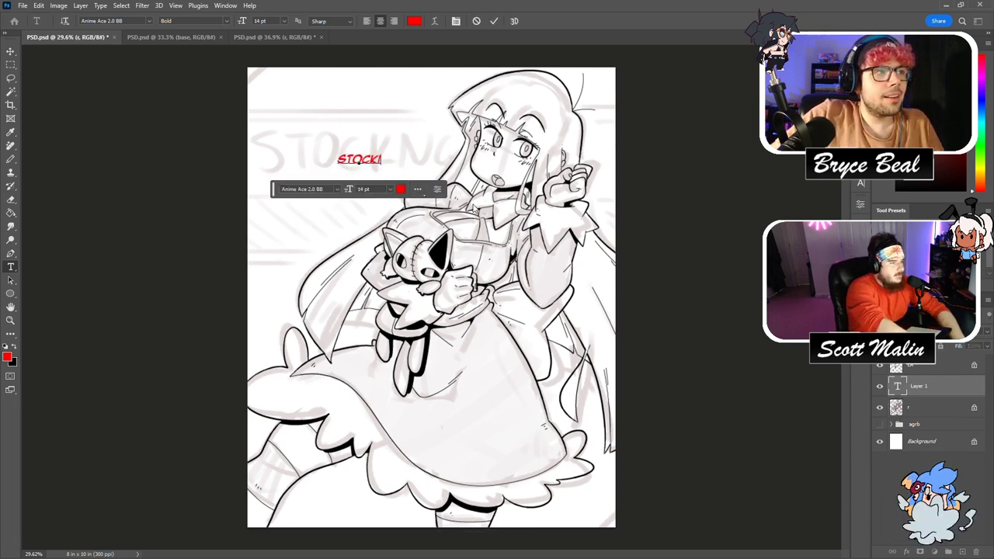
text(NG)
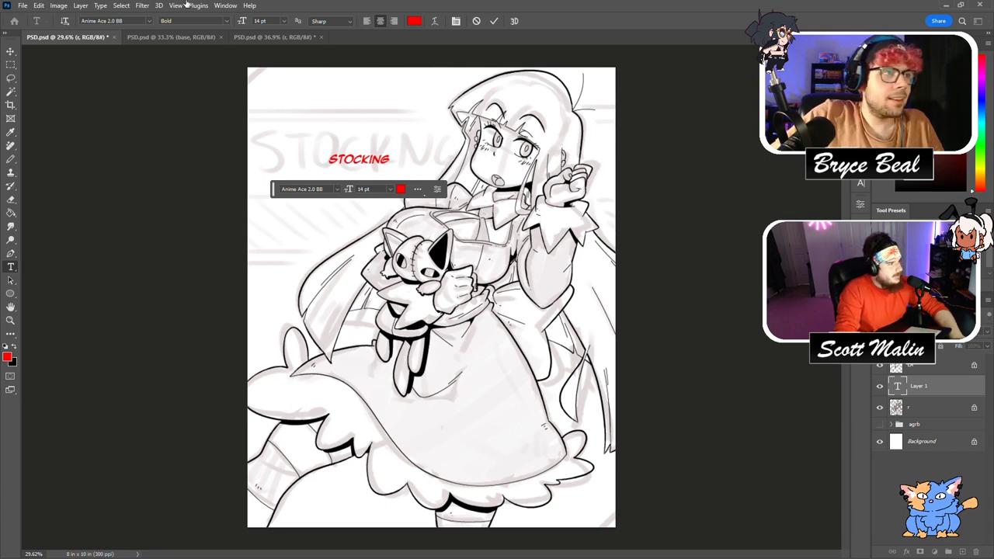
Change the STOCKING text's font to PhosphateProCondSolid-Regular.
click(148, 21)
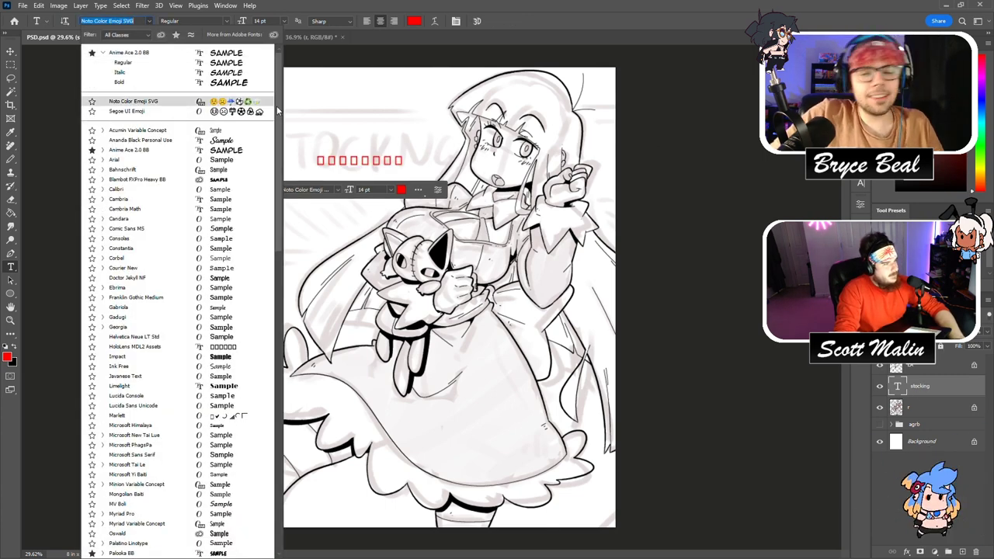
scroll(226, 170, down, 10)
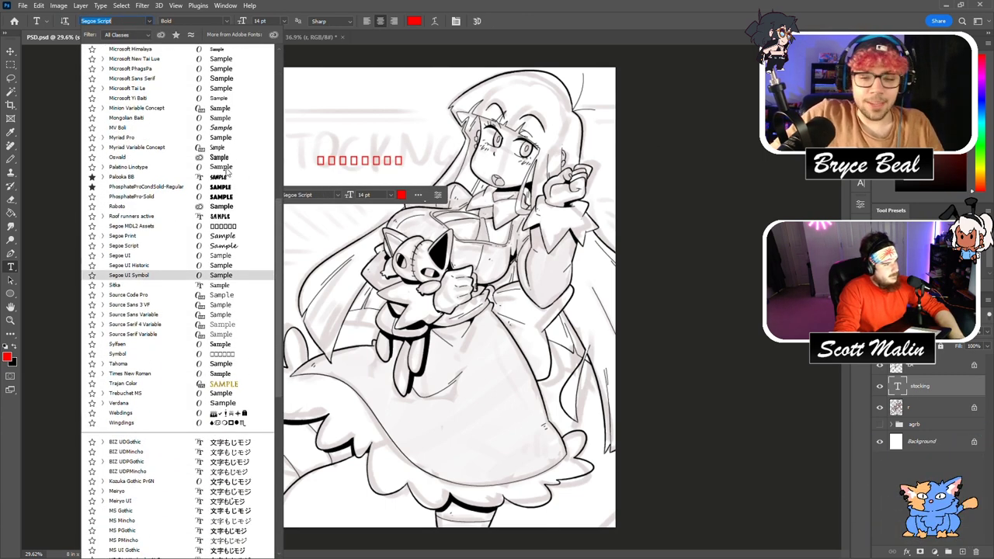
click(226, 187)
Scale the STOCKING text up to about 78 pt so it spans from the page's left edge to the character's hair.
key(ctrl+t)
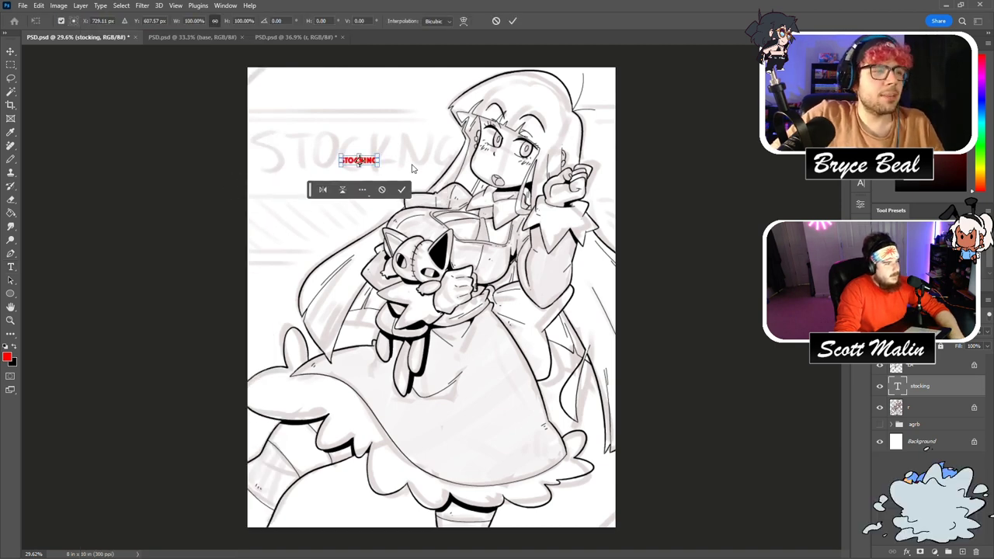
drag(377, 154, 464, 153)
drag(358, 125, 358, 128)
key(Return)
key(z)
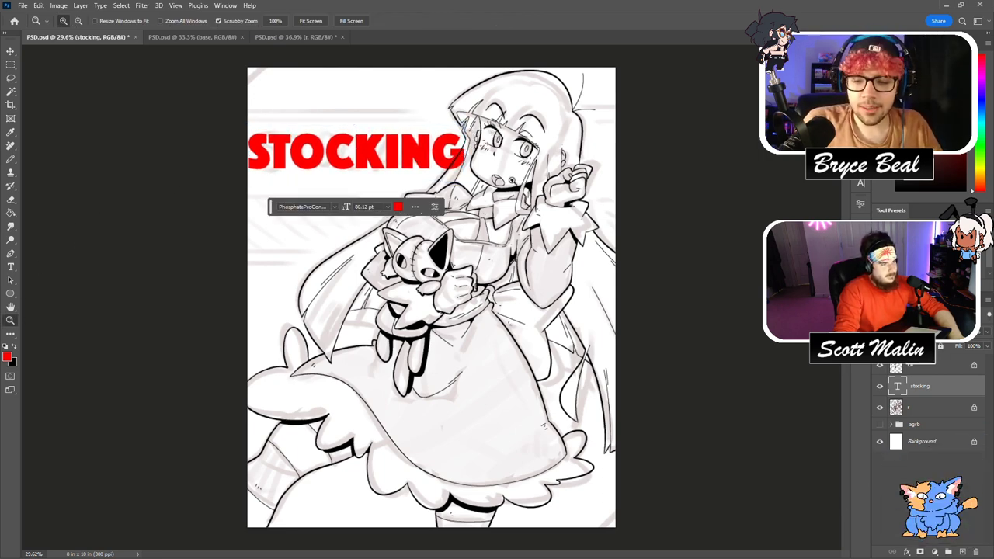
key(ctrl+t)
drag(468, 153, 462, 153)
key(Return)
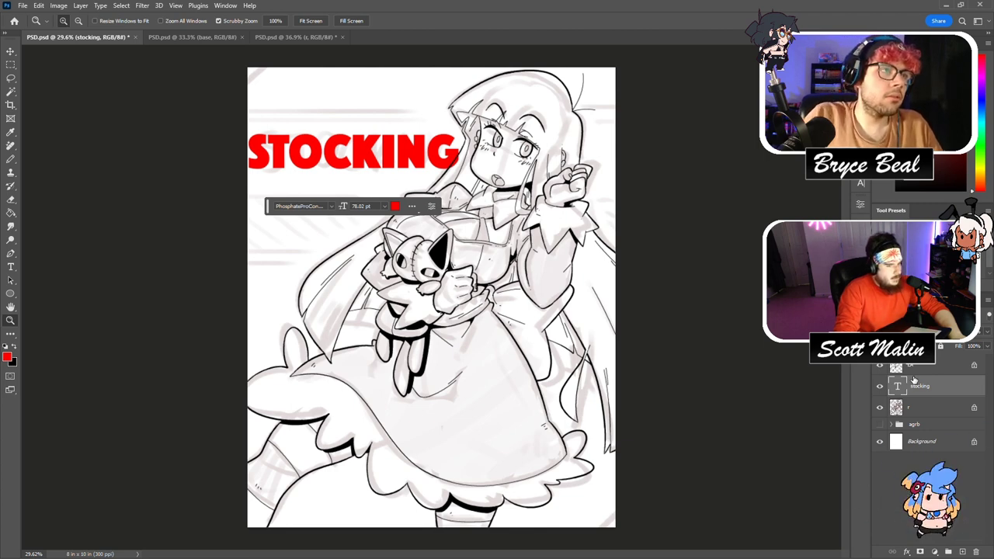
Compare the title with the rough sketch hidden and shown, then rasterize the STOCKING text layer and lock it.
click(878, 408)
click(878, 408)
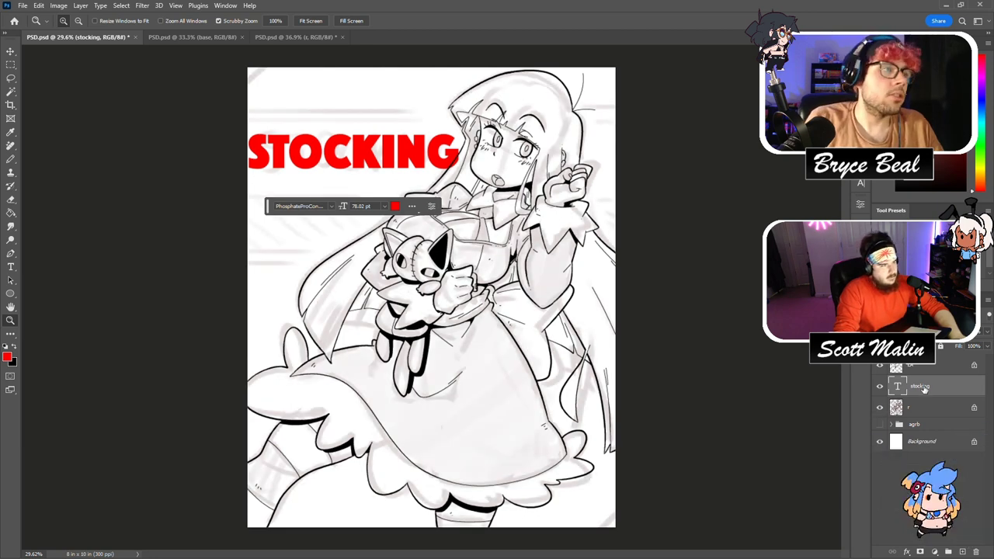
right_click(934, 388)
click(913, 440)
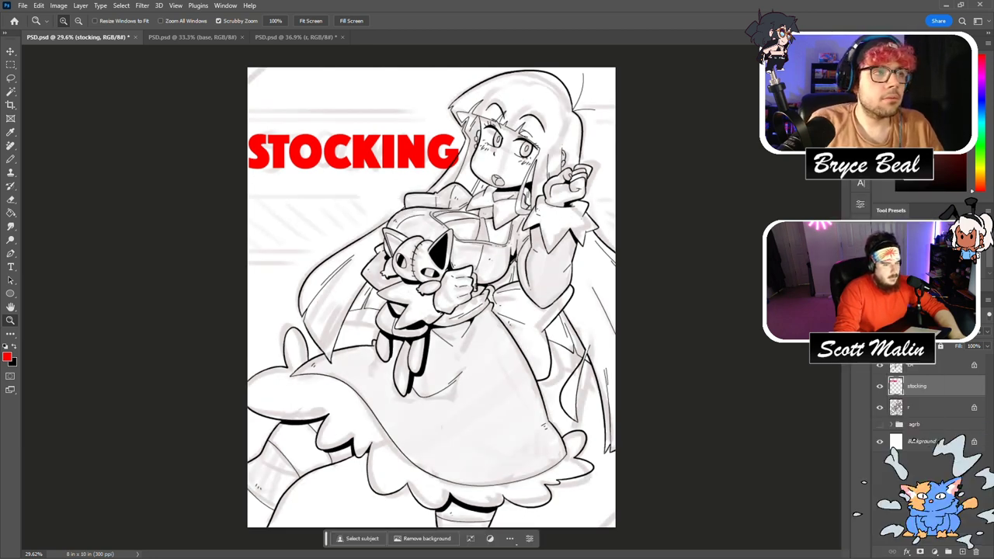
Add a new layer above the rough sketch and marquee-select, in Normal style, a full-width band from above the title to the plush's head.
click(920, 411)
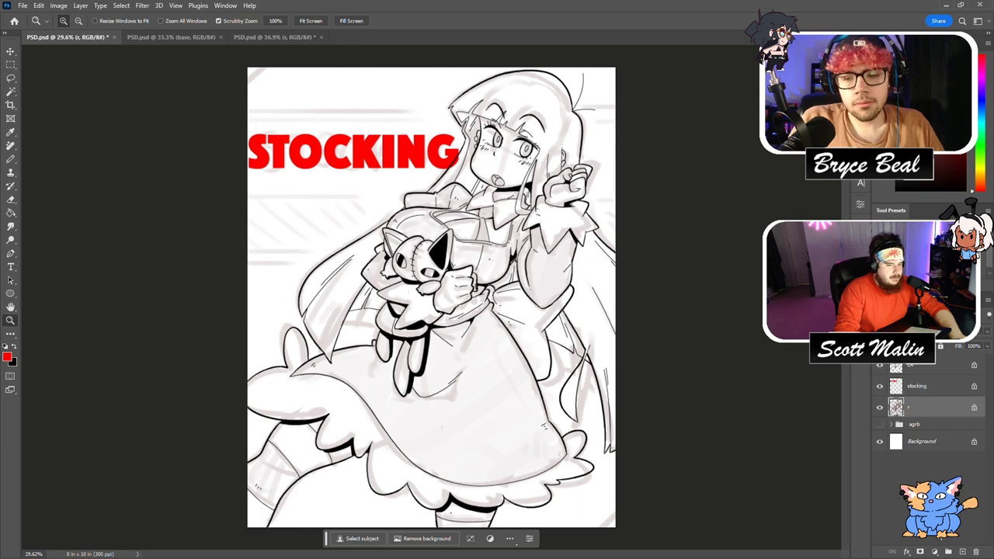
click(961, 551)
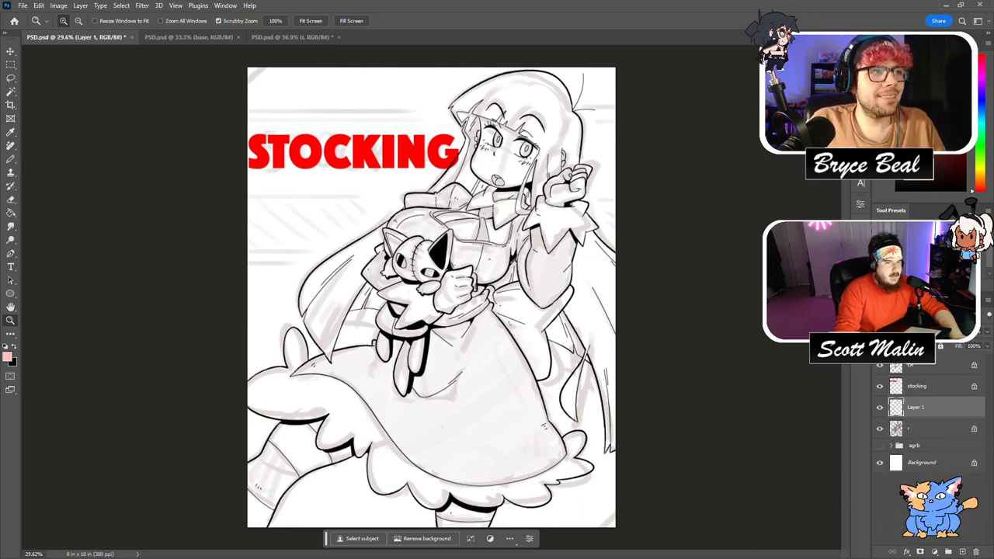
click(12, 68)
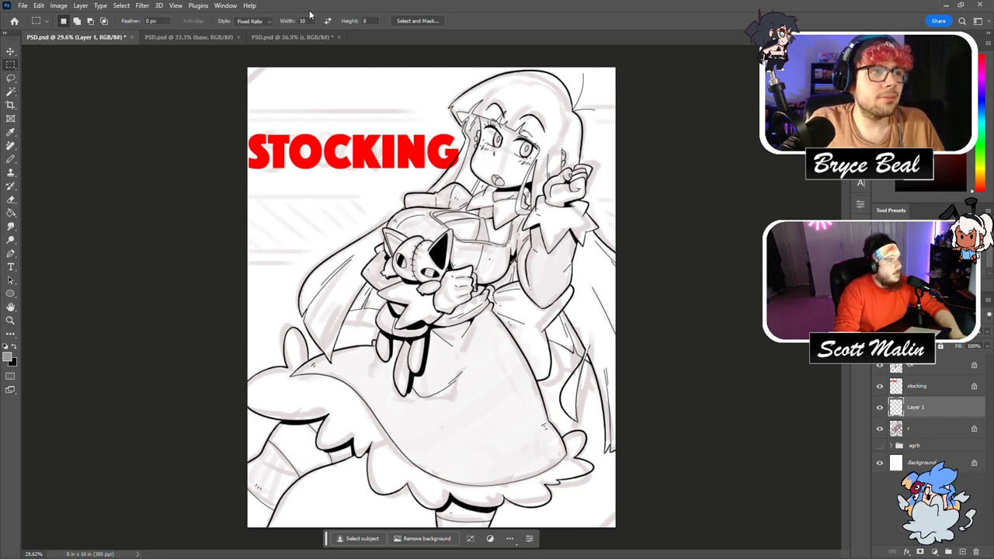
click(250, 21)
click(247, 28)
drag(243, 109, 707, 267)
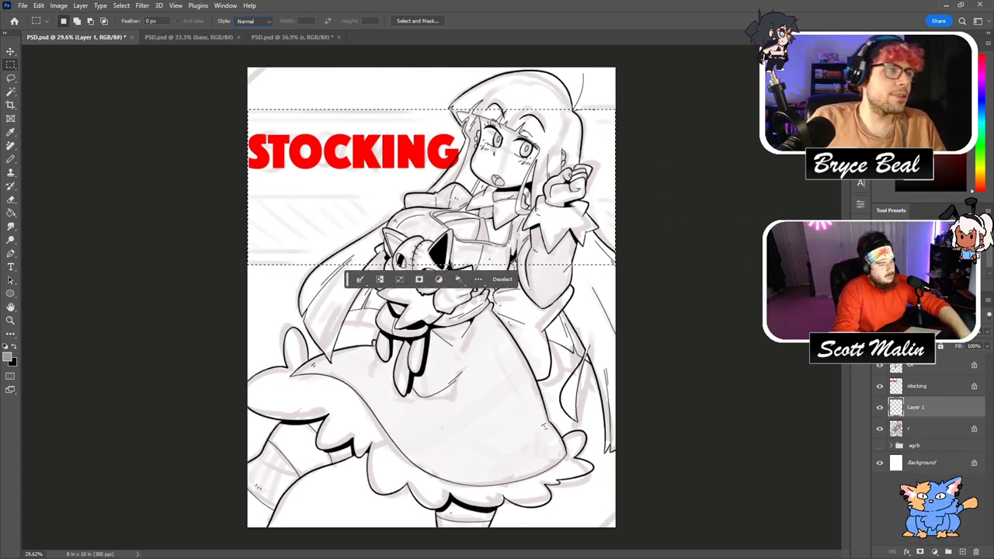
Fill the selected band with grey, deselect it and lower the layer's opacity.
click(10, 159)
key(alt+BackSpace)
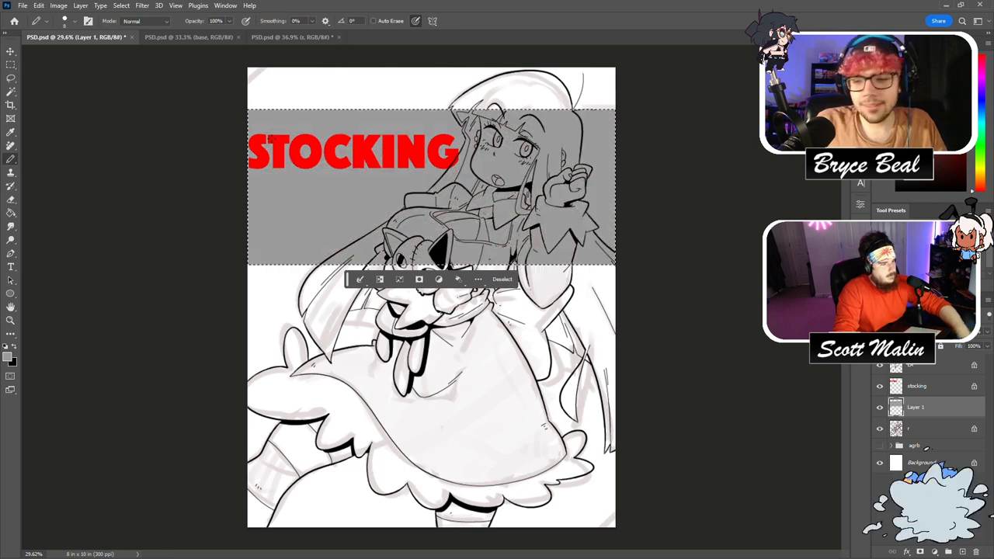
key(ctrl+d)
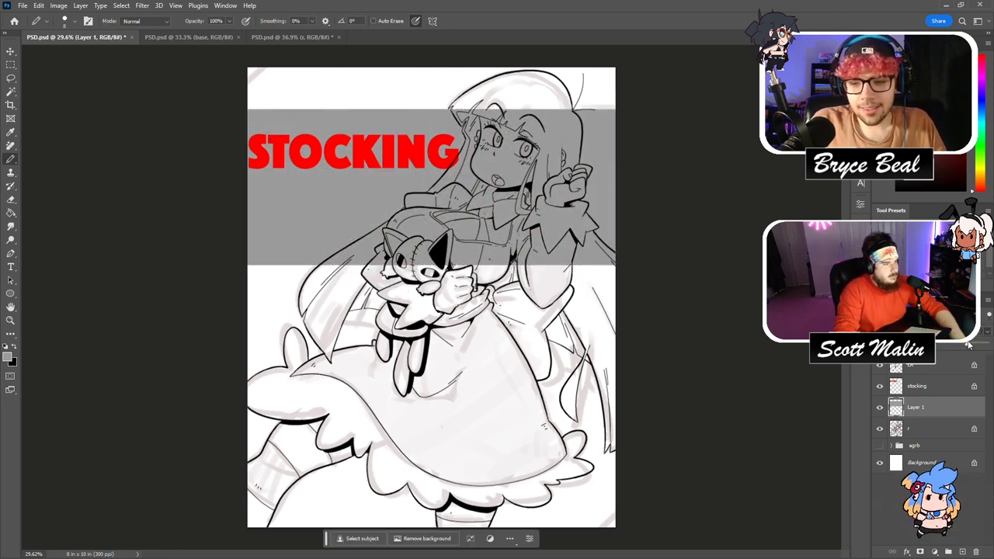
Erase straight horizontal stripes across the grey band near its lower edge, below the title and near its upper edge.
key(e)
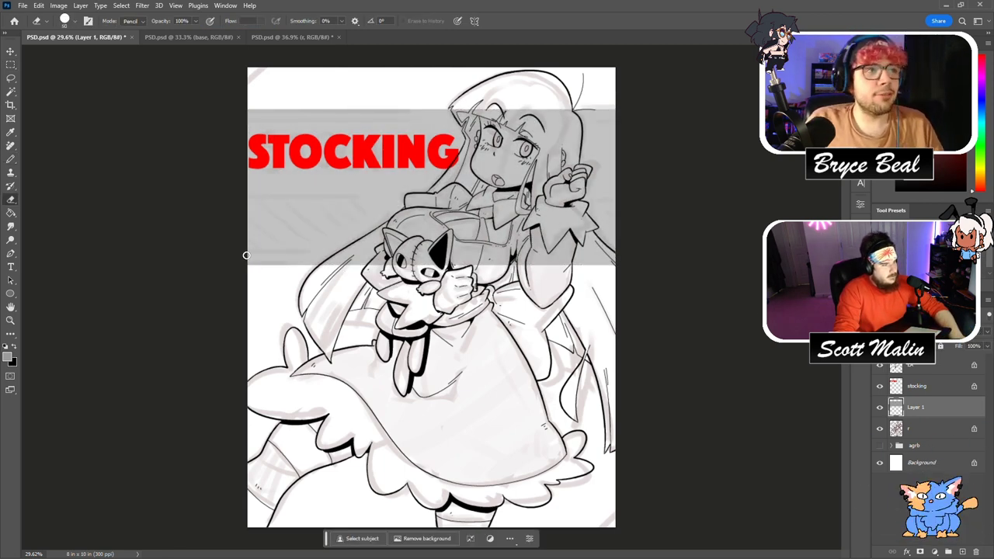
drag(244, 256, 619, 256)
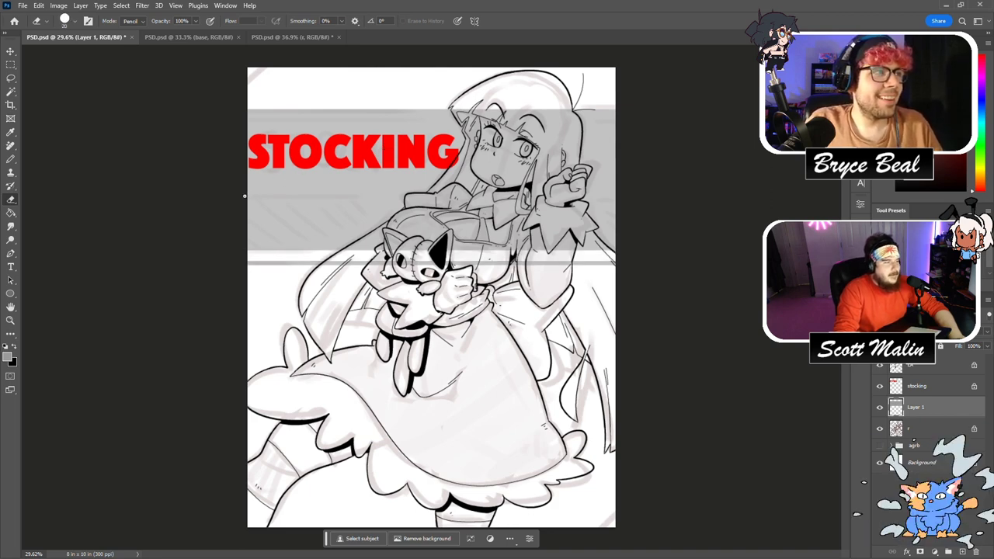
drag(269, 197, 820, 203)
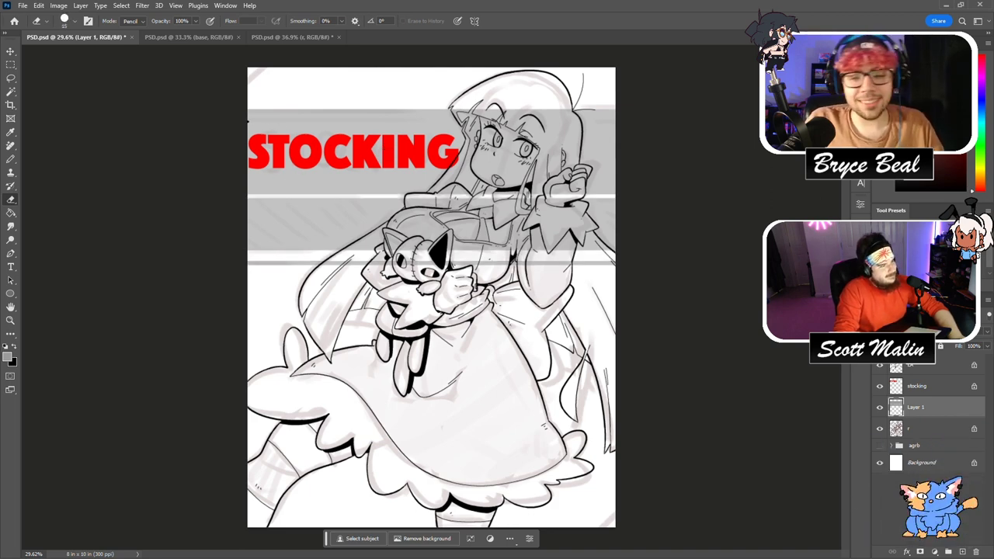
drag(241, 119, 621, 121)
drag(380, 115, 647, 119)
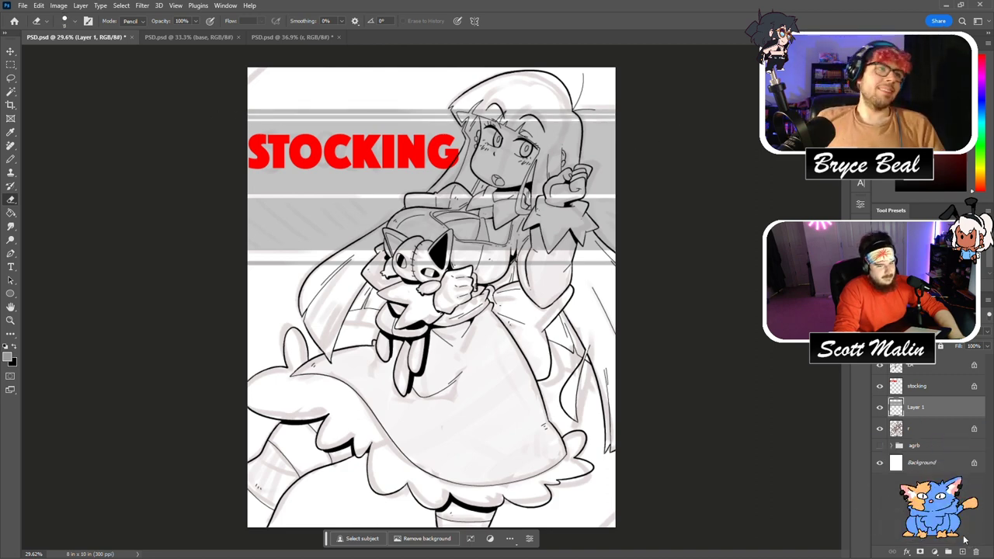
On a new layer, draw a straight white diagonal line across the lower section of the grey band near the page's left edge.
key(d)
key(x)
key(b)
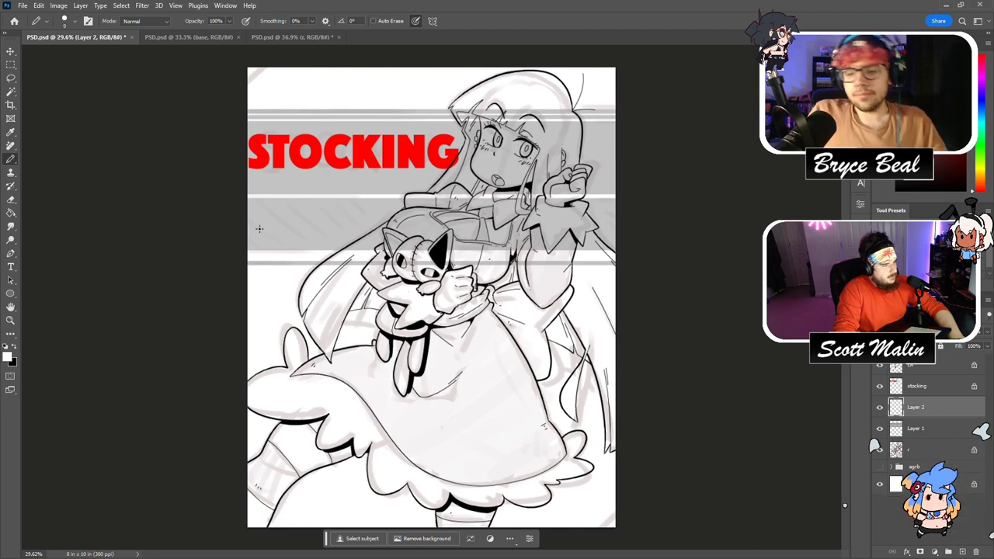
click(254, 199)
shift+click(295, 250)
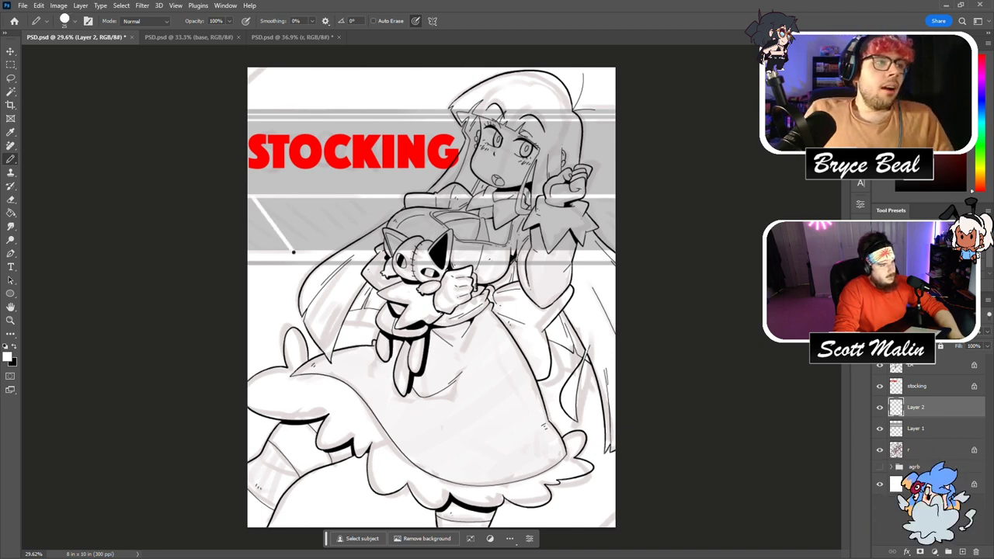
Duplicate the white diagonal line, offset the copy about 80 px to the right and merge both lines into one layer.
key(ctrl+j)
key(ctrl+t)
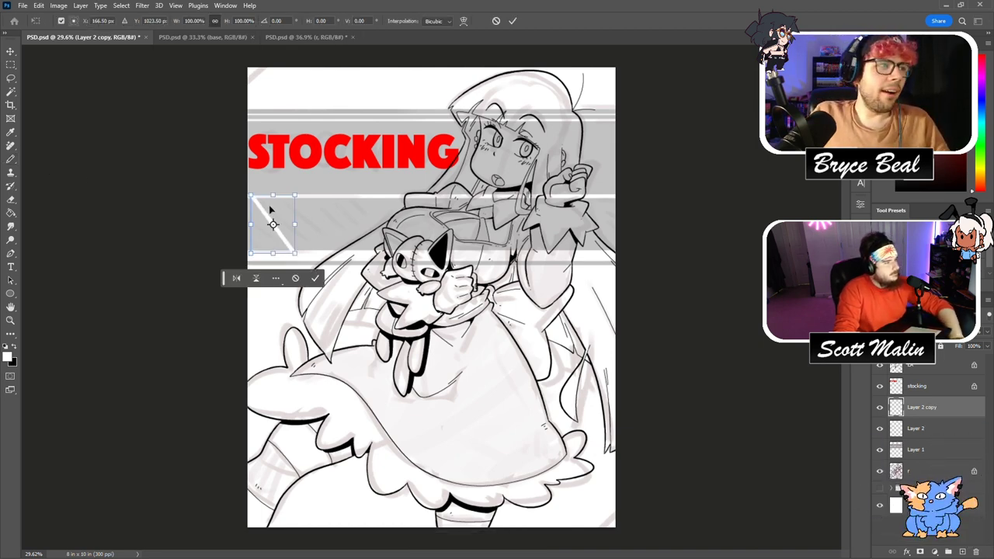
drag(280, 209, 290, 209)
key(Return)
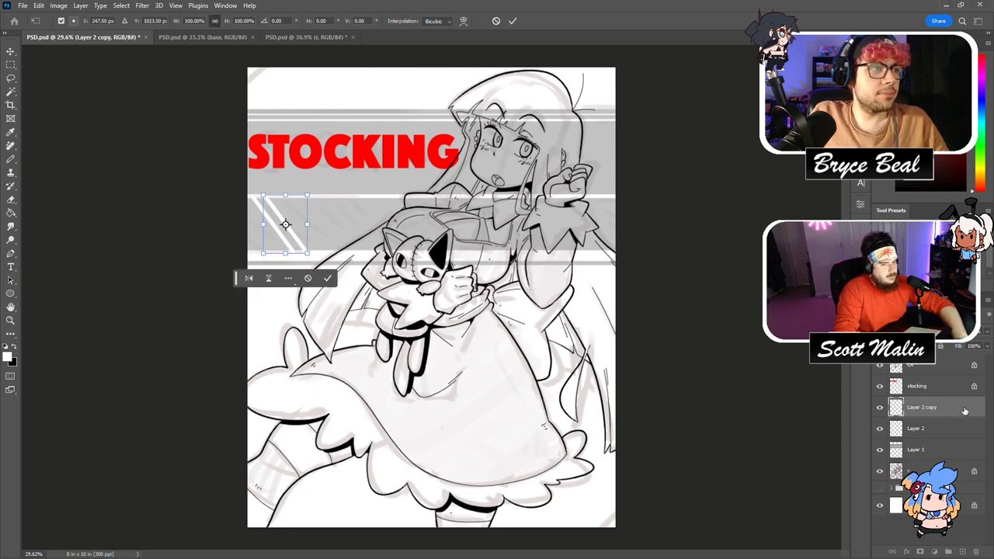
right_click(927, 415)
key(Escape)
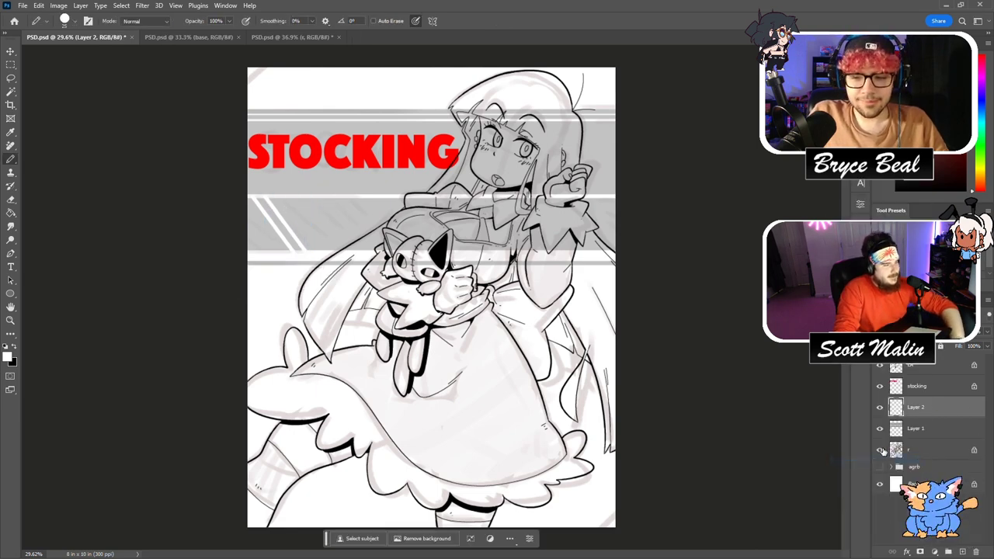
Duplicate the pair of white diagonal lines, place the copy beside the original at matching spacing and merge the two layers.
key(ctrl+t)
drag(288, 212, 315, 214)
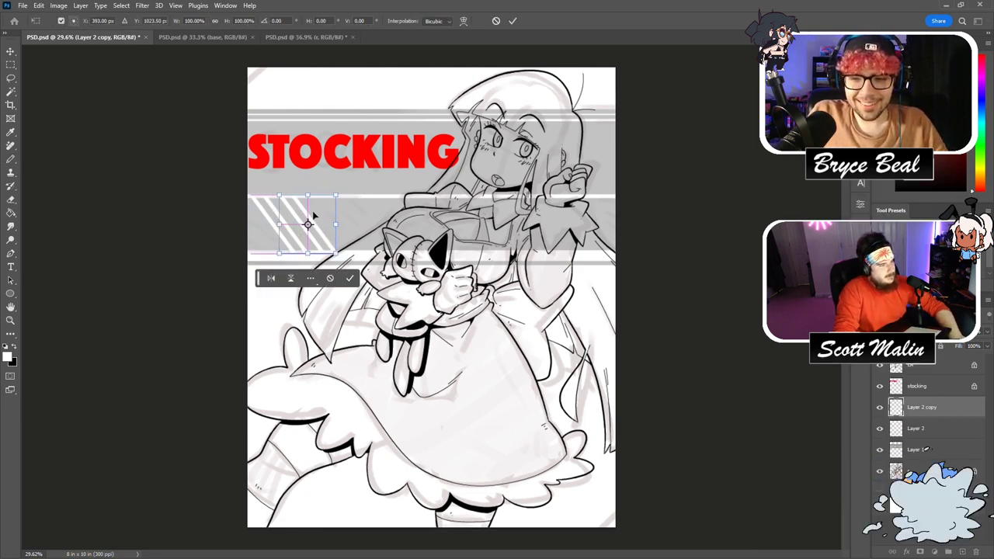
key(ctrl+h)
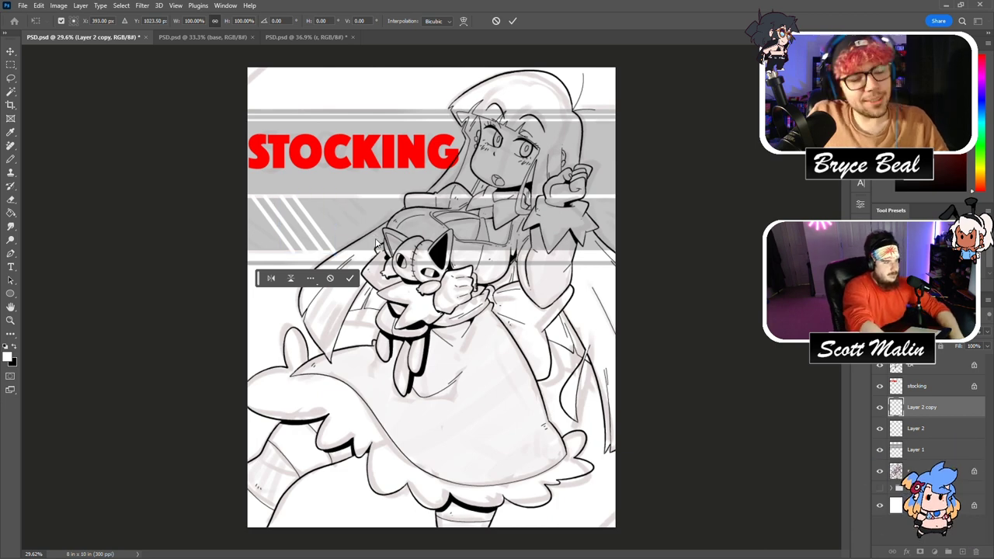
key(Left)
key(Left)
key(Left)
key(Return)
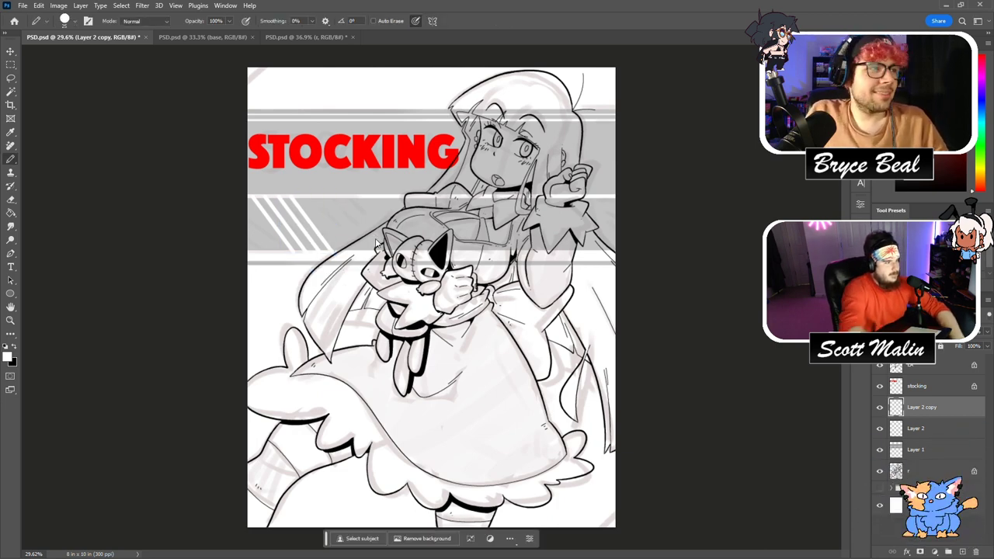
right_click(923, 406)
click(870, 461)
Duplicate the four white diagonal lines, continue the pattern to the right with the copy and merge it down.
key(ctrl+j)
key(ctrl+t)
drag(309, 207, 355, 222)
key(Return)
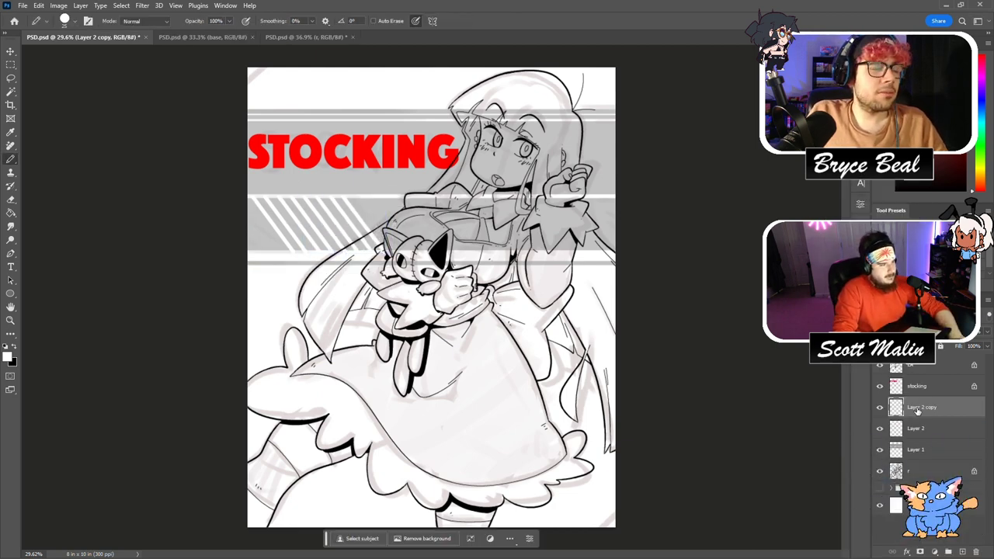
right_click(907, 399)
click(850, 460)
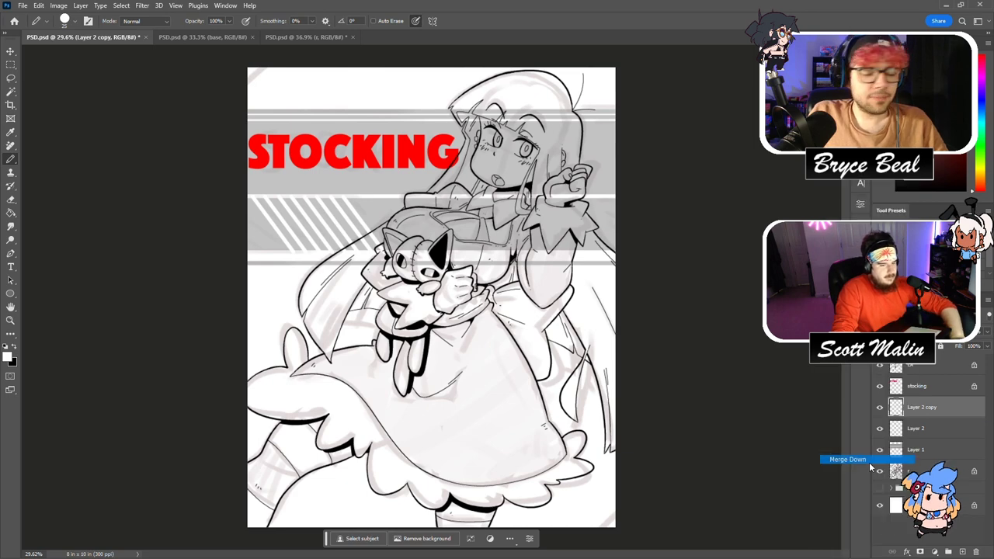
Duplicate the set of eight diagonal lines, extend the row across the character's chest with the copy and merge it down.
key(ctrl+j)
key(ctrl+t)
drag(361, 222, 462, 225)
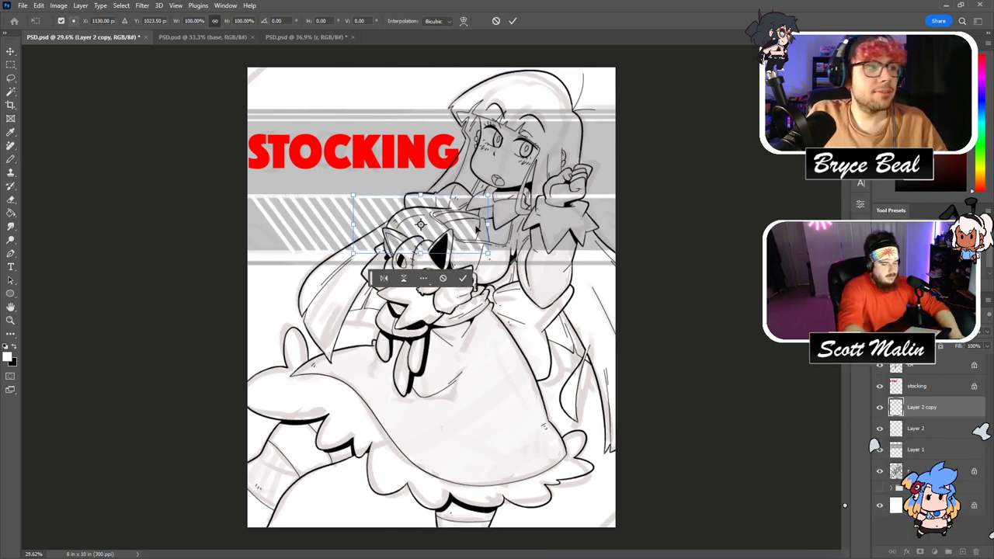
key(Return)
key(b)
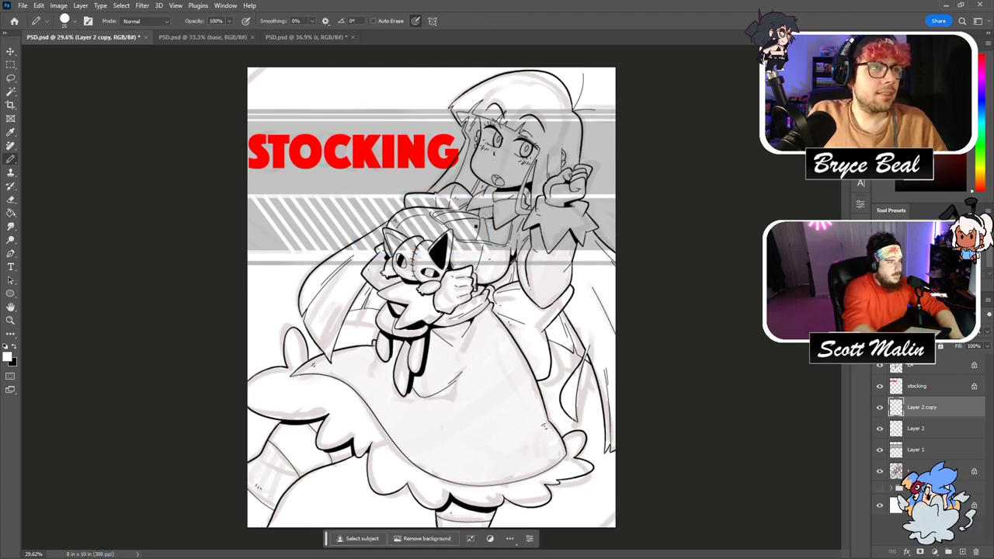
right_click(924, 406)
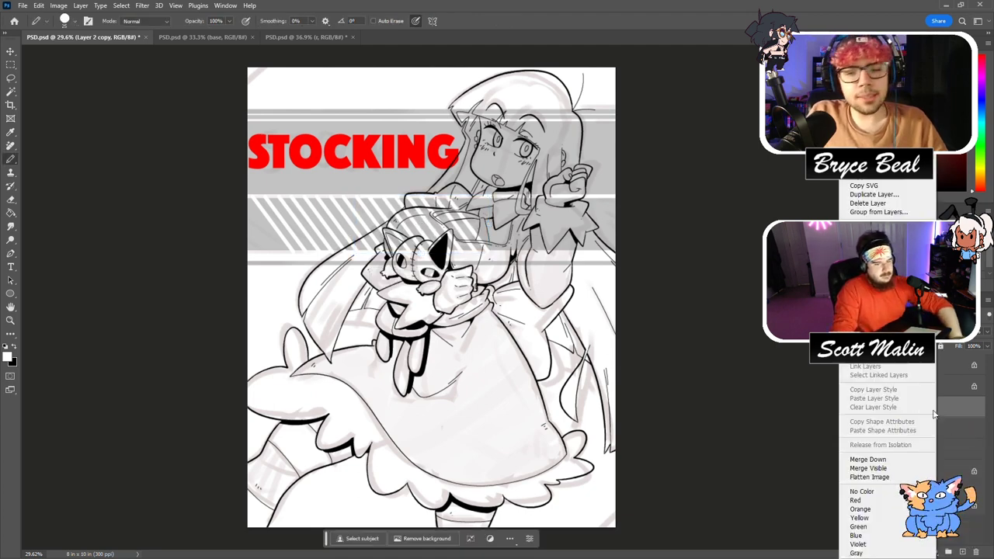
click(866, 458)
Shift the diagonal stripes past the page's left edge, then extend them to the right edge with a merged duplicate.
key(ctrl+t)
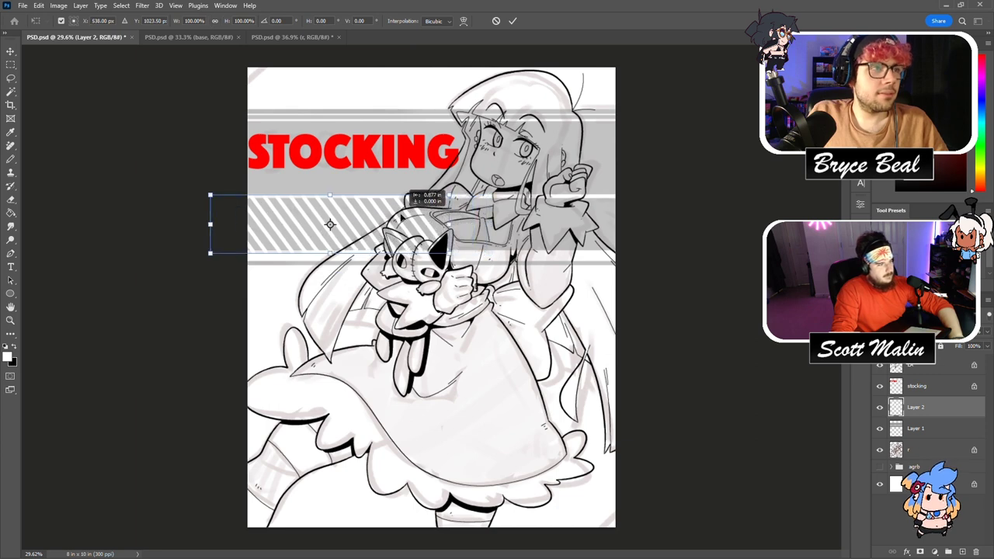
key(Return)
key(ctrl+j)
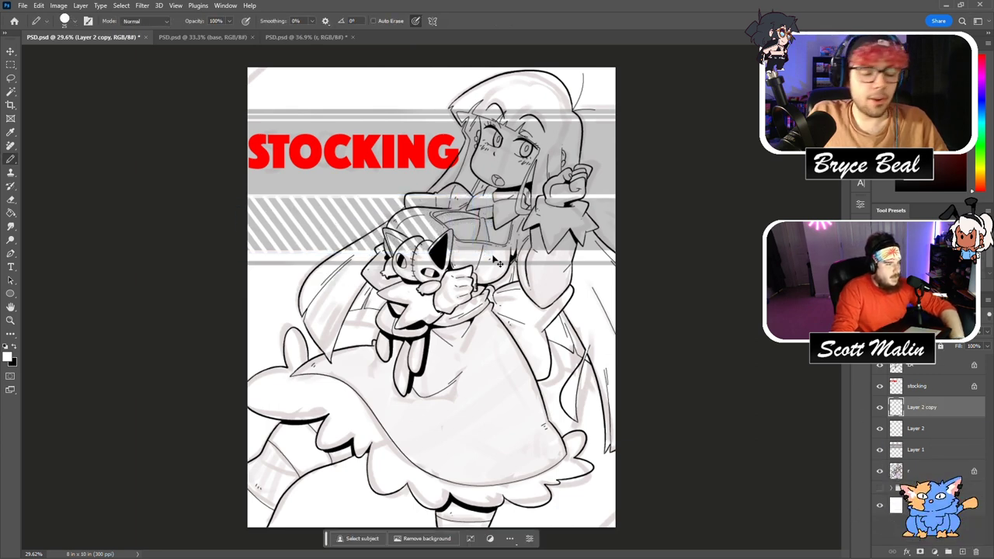
key(ctrl+t)
drag(235, 214, 470, 227)
key(Return)
right_click(948, 406)
click(896, 460)
Reposition the merged diagonal stripes horizontally so they span the full page width with overhang on both sides.
key(ctrl+t)
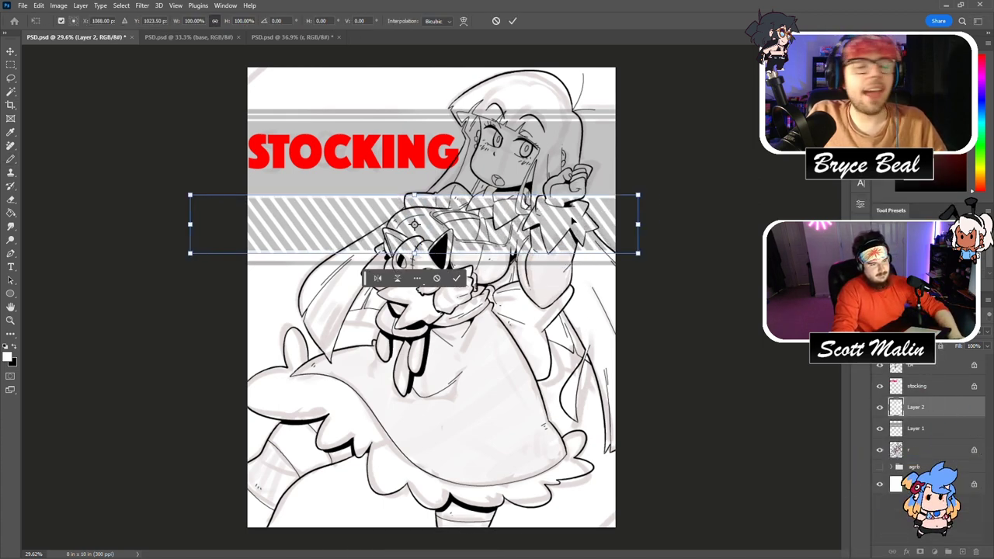
key(Return)
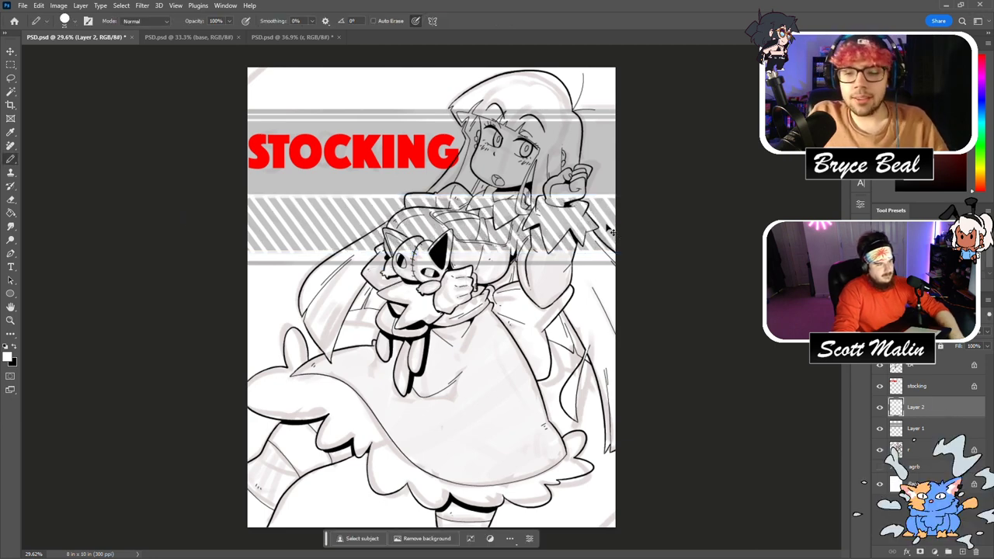
key(ctrl+t)
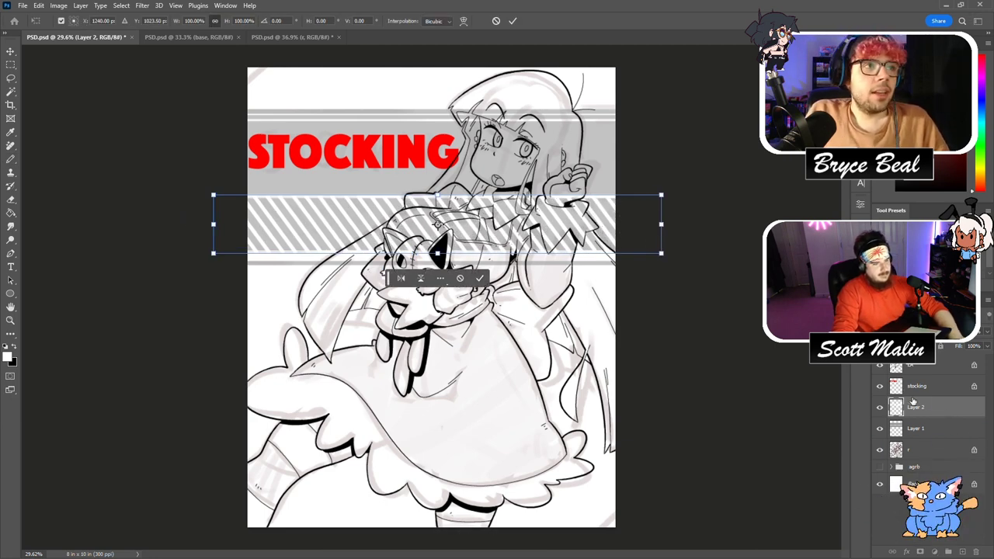
key(Return)
With the rough sketch hidden, cut the diagonal stripes out of the grey band, deleting their own layer, and raise the band's opacity.
click(880, 449)
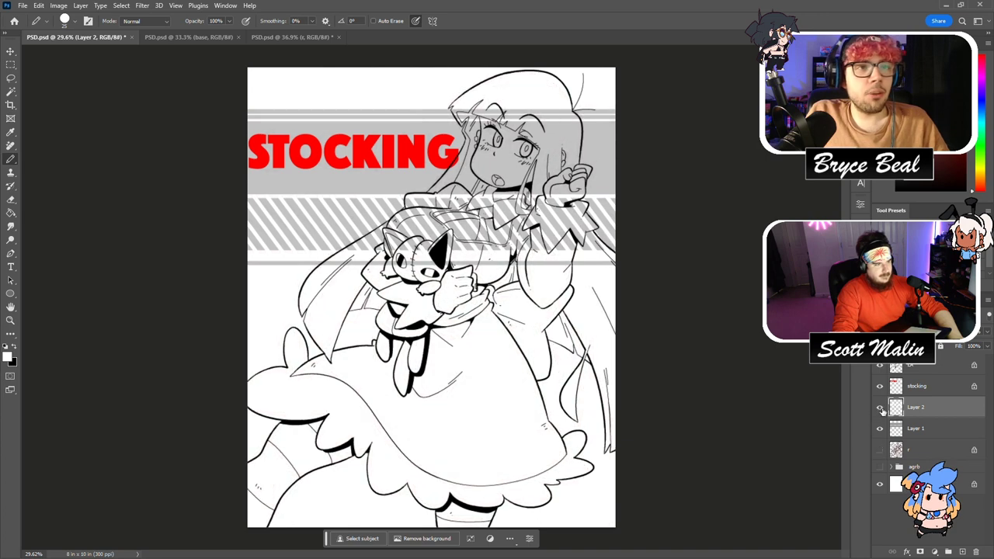
ctrl+click(896, 408)
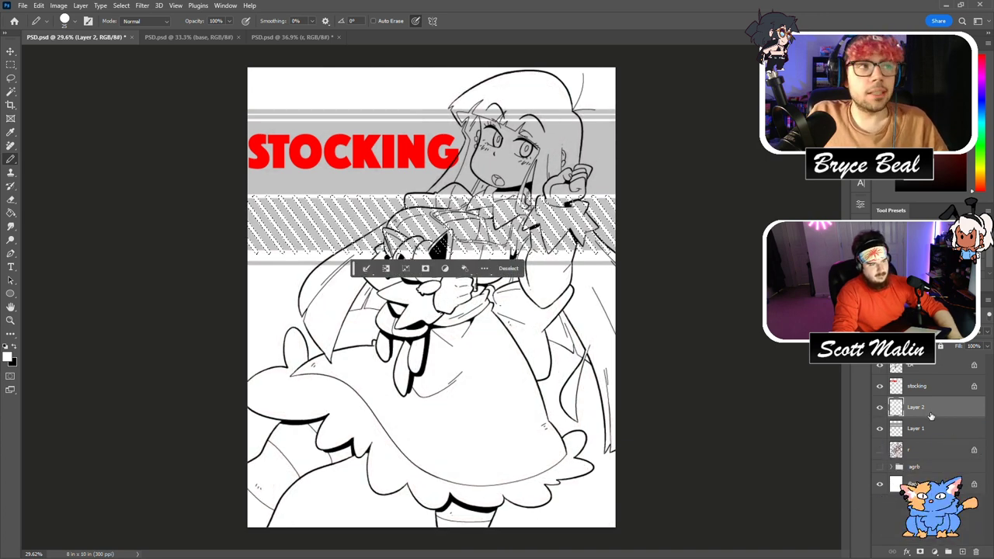
click(976, 551)
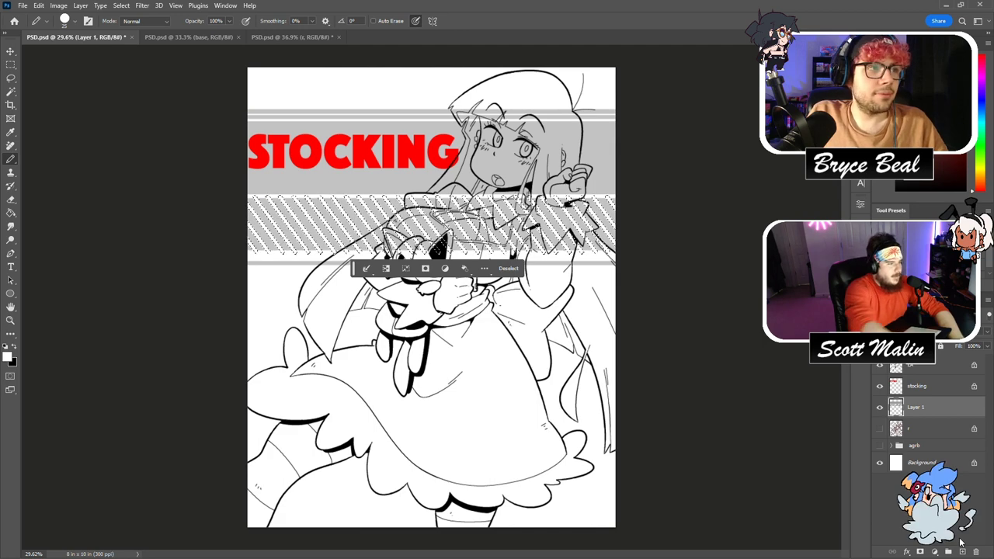
key(ctrl+d)
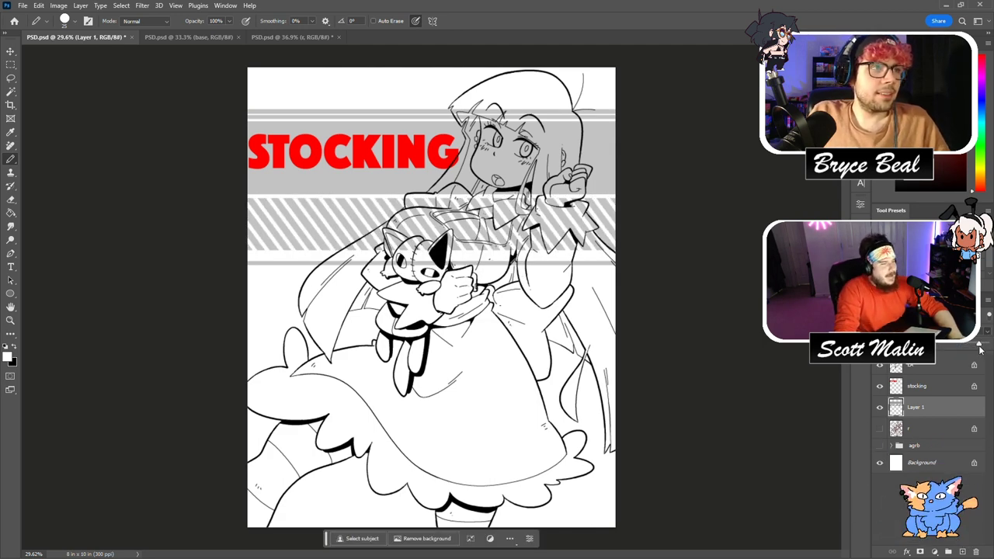
drag(980, 346, 987, 344)
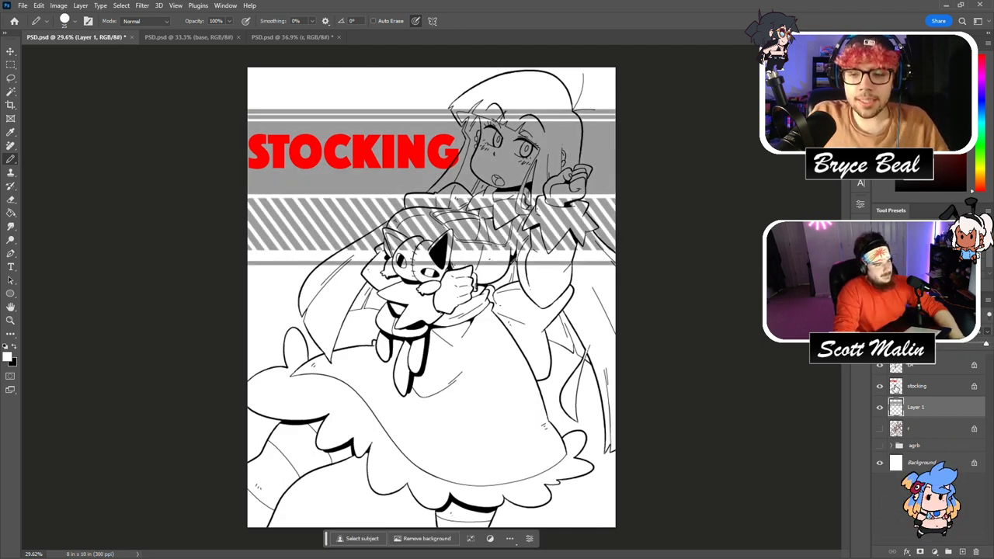
Turn the red STOCKING title white by raising its lightness with Hue/Saturation.
click(922, 387)
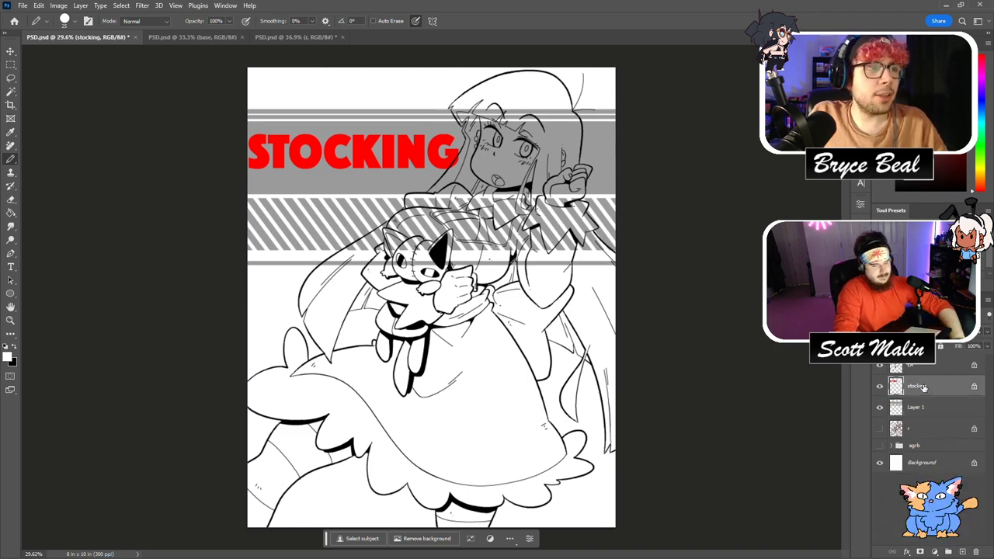
key(ctrl+u)
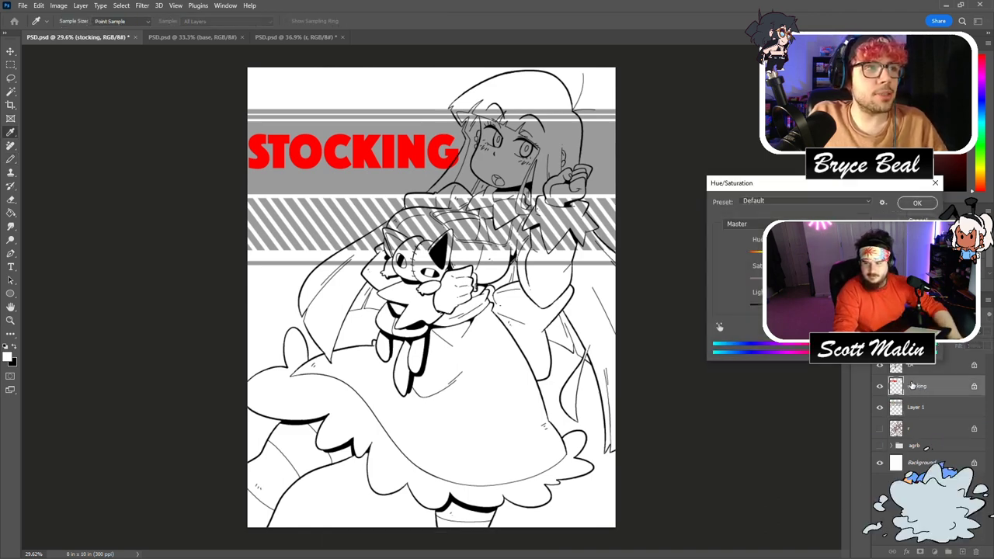
drag(815, 305, 881, 304)
click(914, 202)
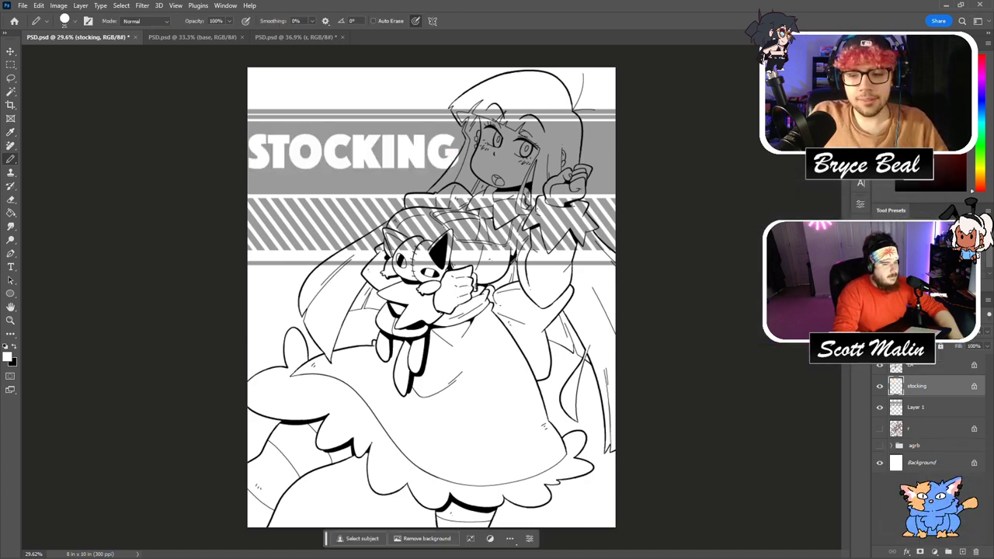
key(ctrl+t)
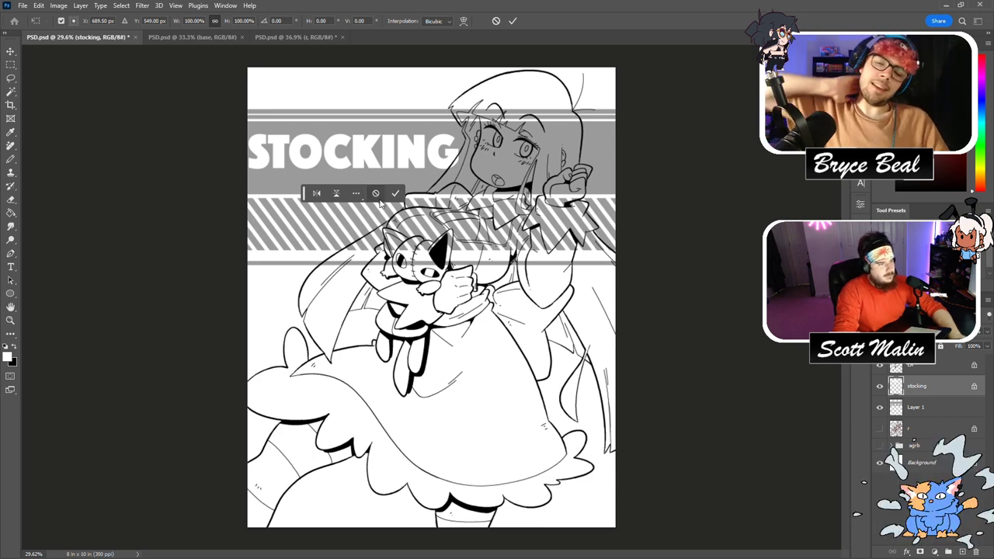
key(Return)
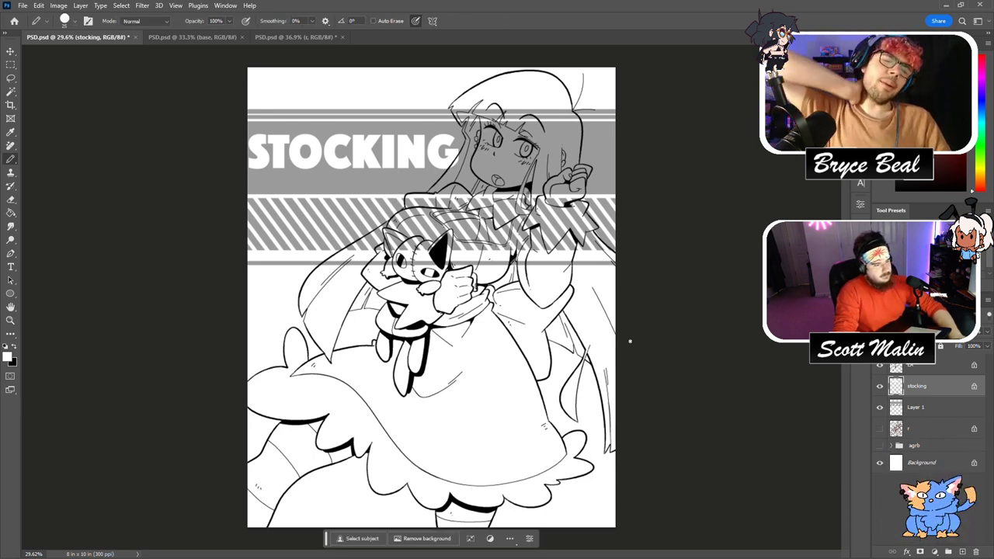
Rename the grey band's layer as bg.
double_click(921, 401)
text(bg)
key(Return)
Group the title and grey band layers into a folder named bg and hide the folder.
shift+click(927, 389)
drag(922, 396, 948, 551)
double_click(918, 382)
text(bg)
click(879, 365)
click(879, 365)
click(879, 382)
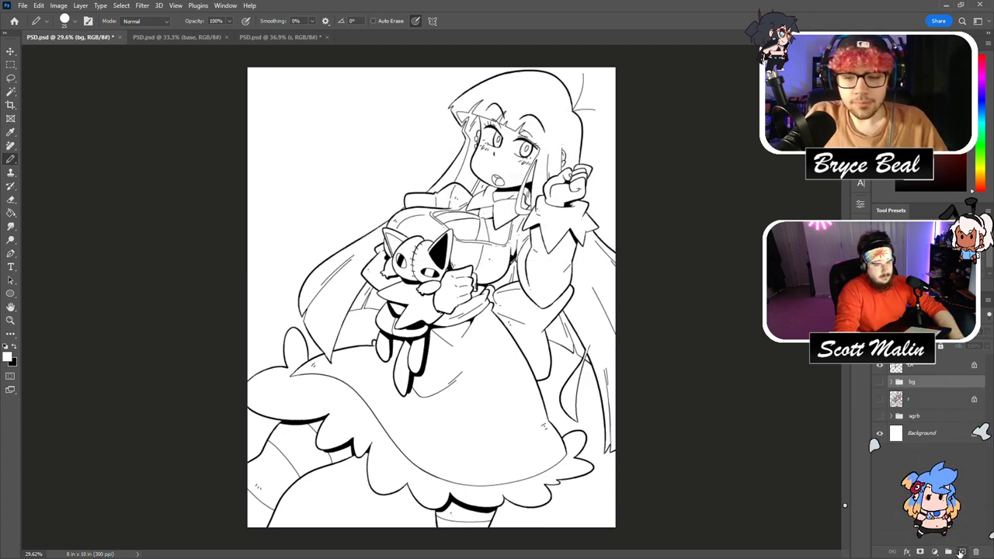
Create a new layer named base directly above the bg group.
click(961, 552)
double_click(927, 386)
text(base)
key(Return)
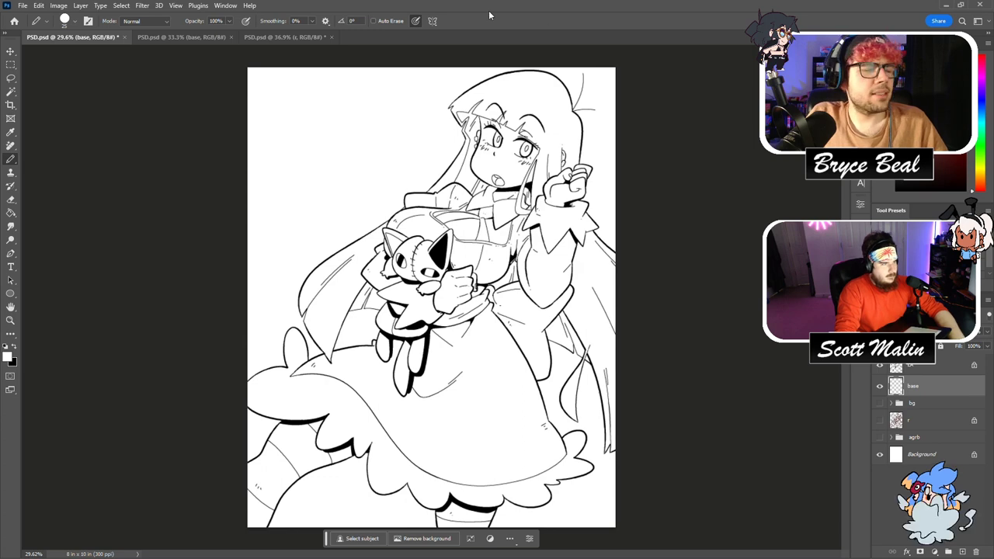
Fill the empty area around the character with flat grey on the base layer, including the enclosed background gaps.
key(g)
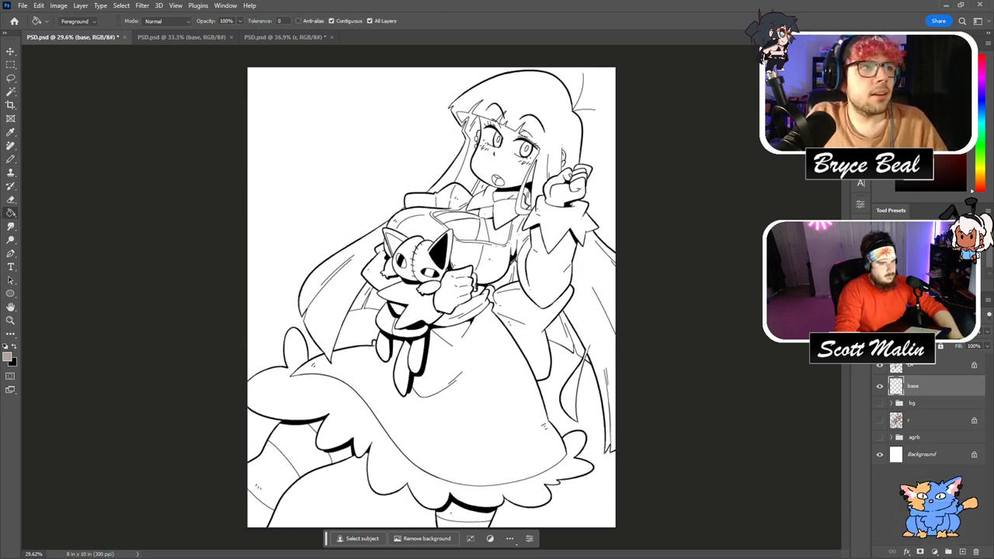
click(315, 178)
click(10, 320)
click(588, 337)
key(g)
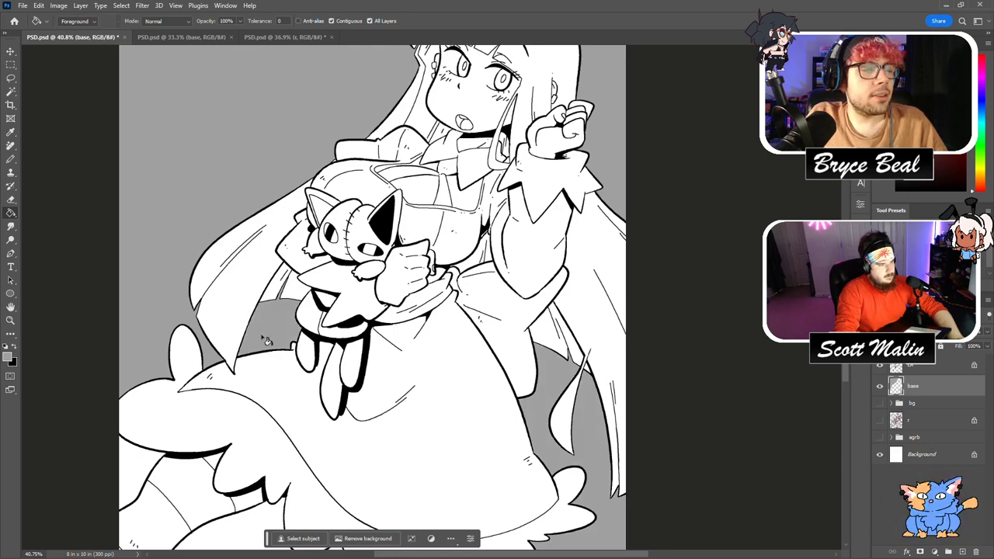
scroll(177, 367, down, 2)
click(174, 397)
scroll(667, 341, up, 3)
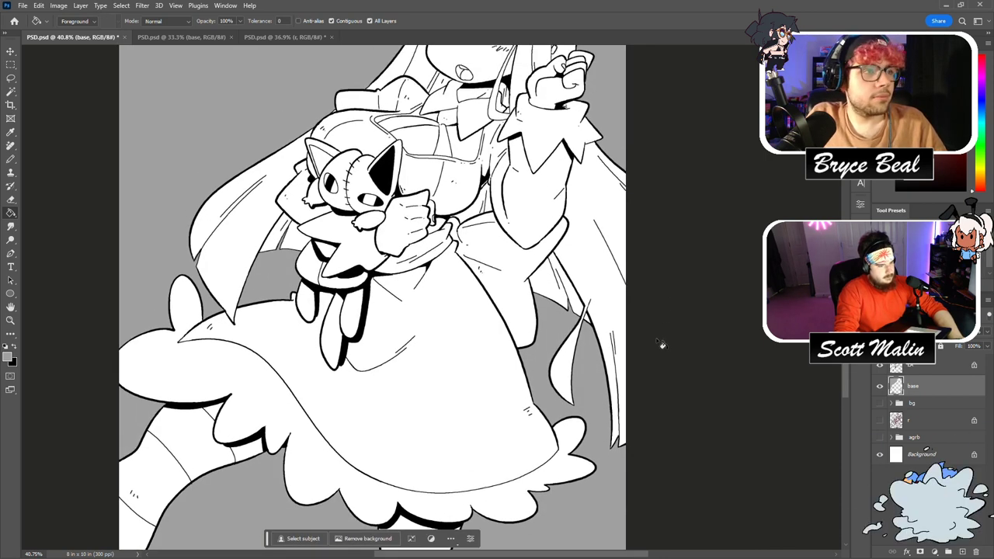
scroll(668, 343, down, 2)
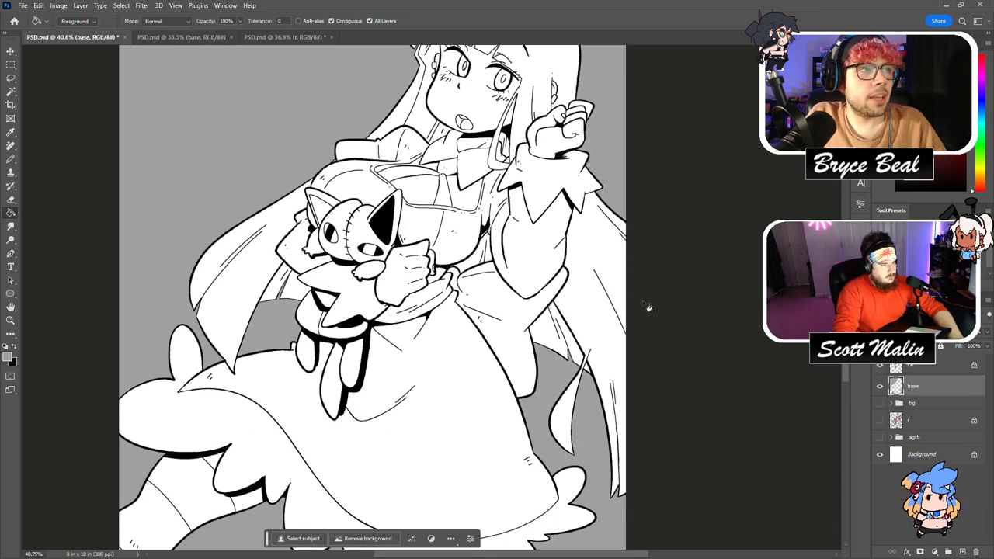
Select the grey background fill, delete it, invert the selection to fill the character's silhouette with grey, and deselect.
ctrl+click(895, 386)
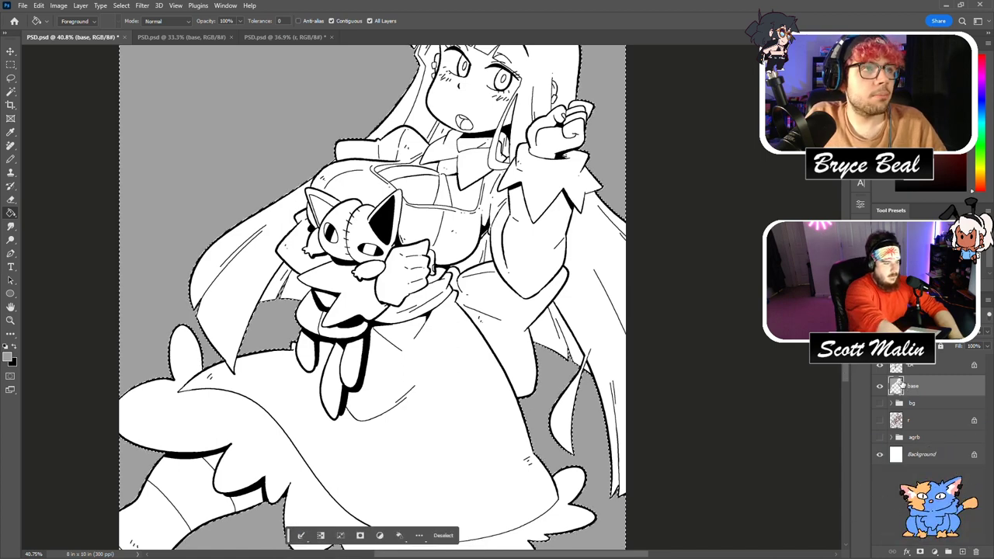
key(Delete)
key(l)
right_click(276, 195)
click(277, 195)
key(alt+BackSpace)
key(ctrl+d)
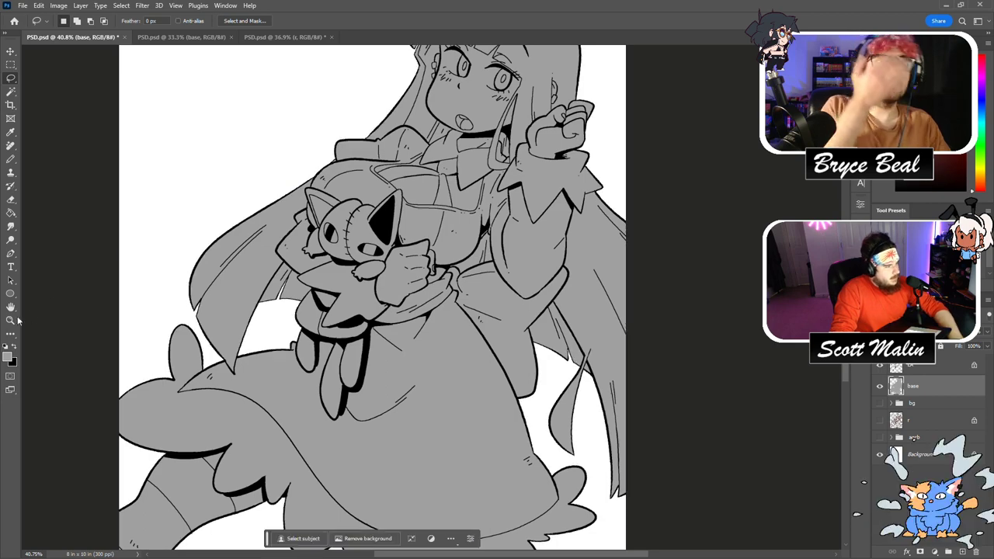
Erase stray grey from the tip of the narrow gap between the hair strands beside the plush cat.
key(z)
drag(277, 280, 388, 253)
key(e)
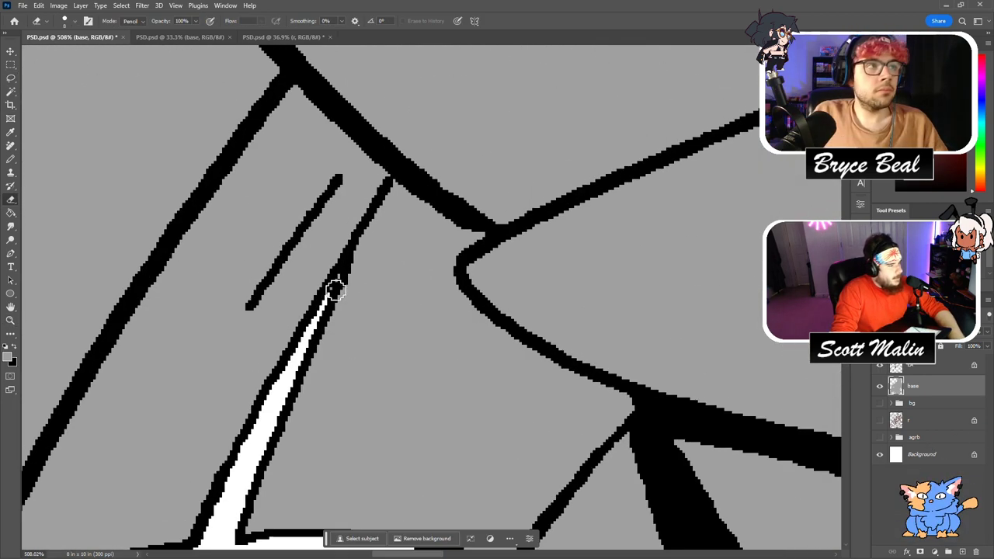
click(10, 320)
drag(256, 253, 167, 256)
drag(427, 246, 394, 247)
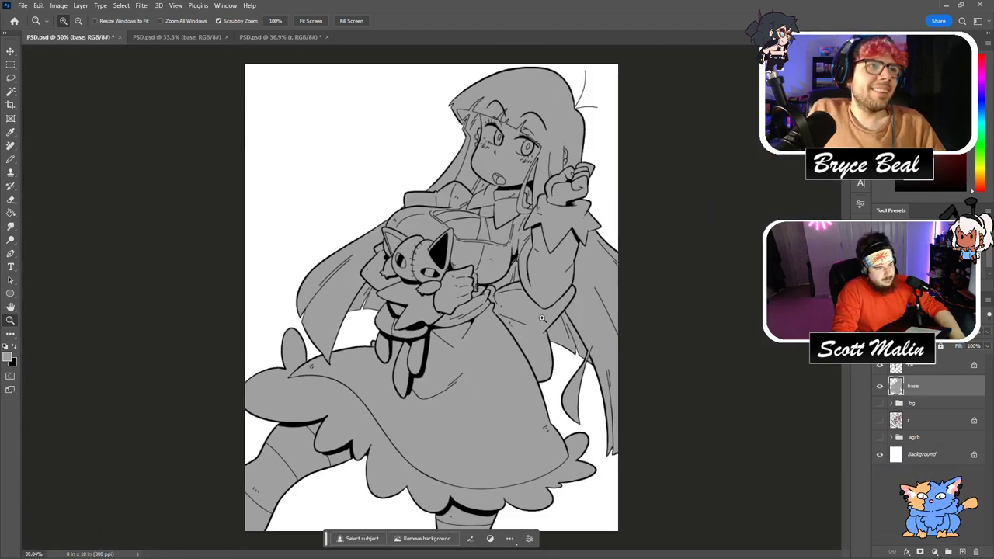
drag(327, 323, 320, 323)
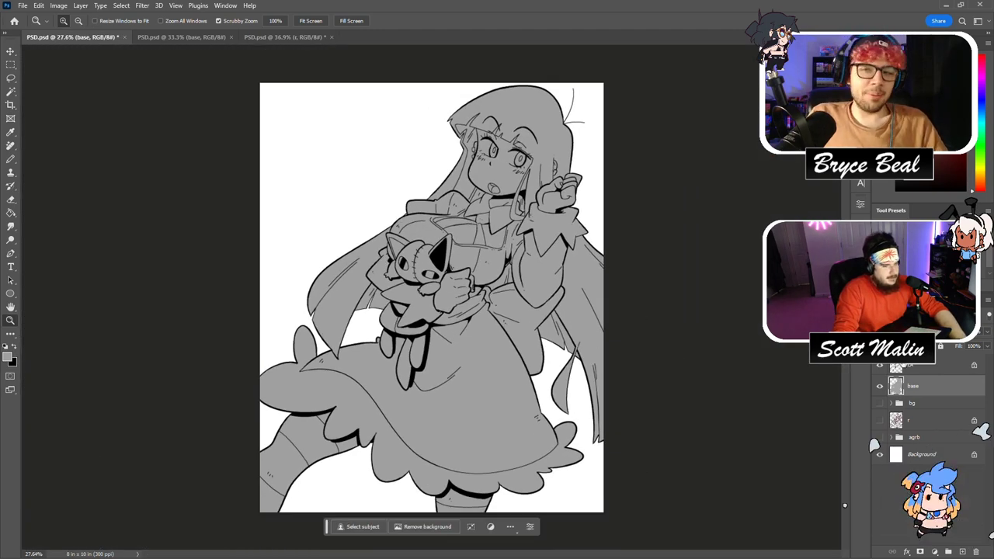
Turn the grey base fill pure white using Hue/Saturation lightness, then select the line art layer and show the bg group.
key(ctrl+u)
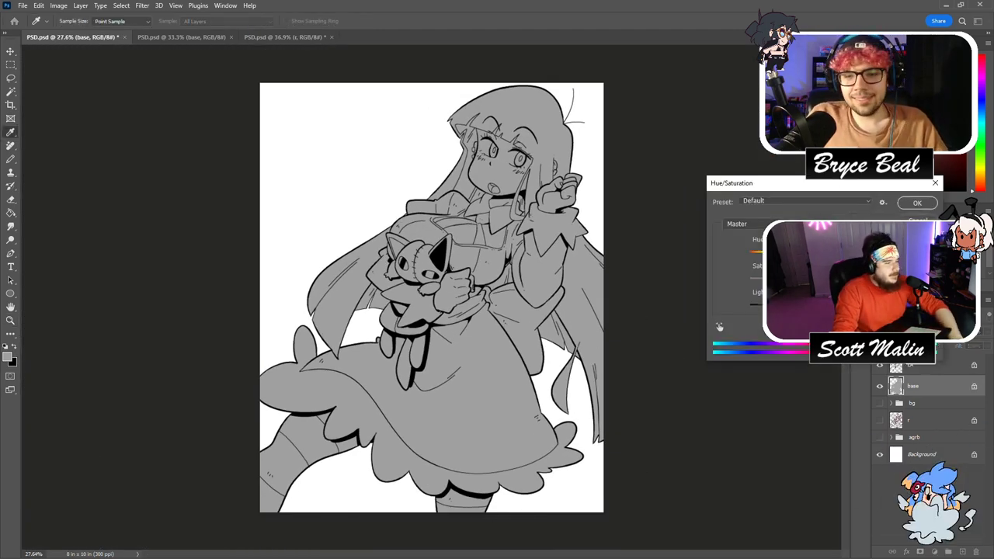
drag(812, 304, 885, 304)
click(911, 207)
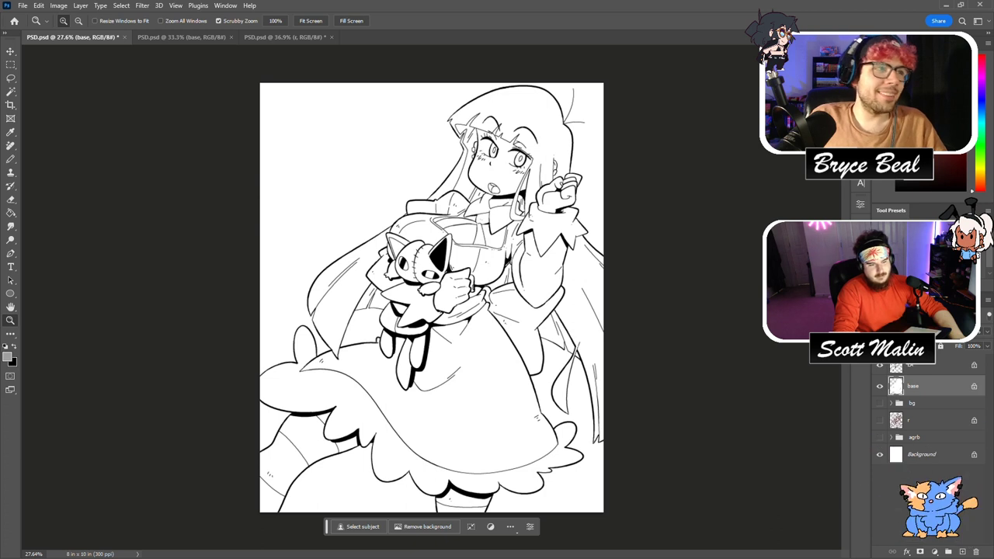
click(898, 368)
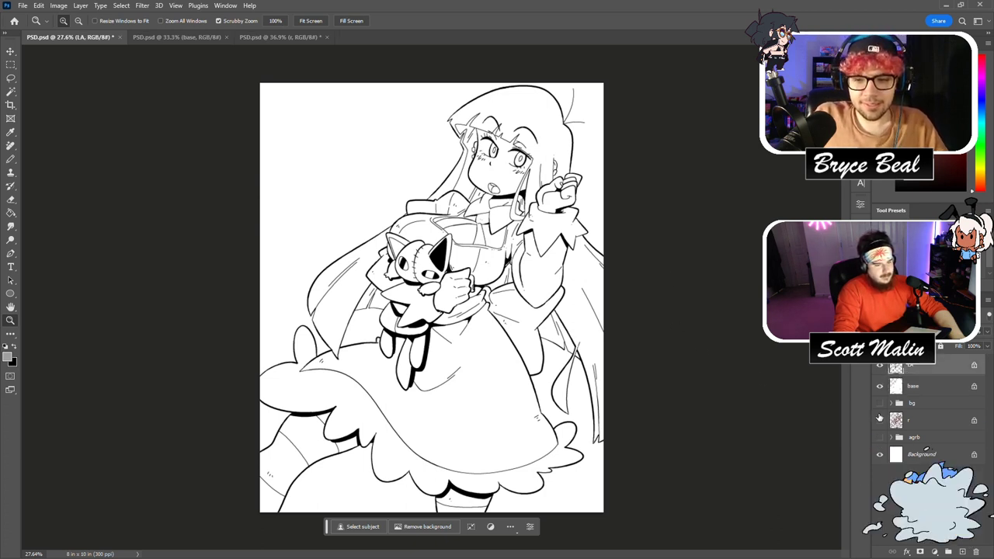
click(879, 403)
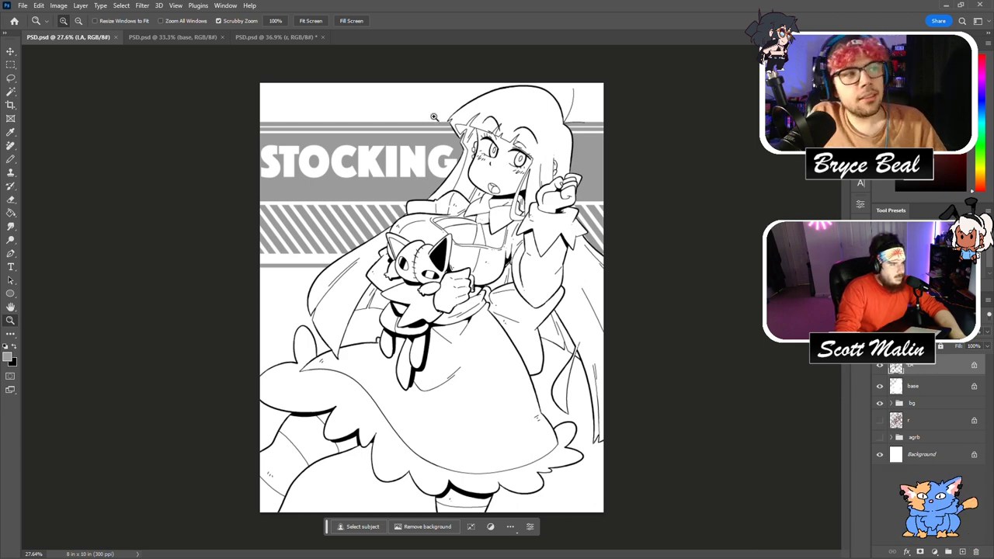
Switch to the document with the dog sketches and set the sketch layer's opacity to 20%.
click(173, 38)
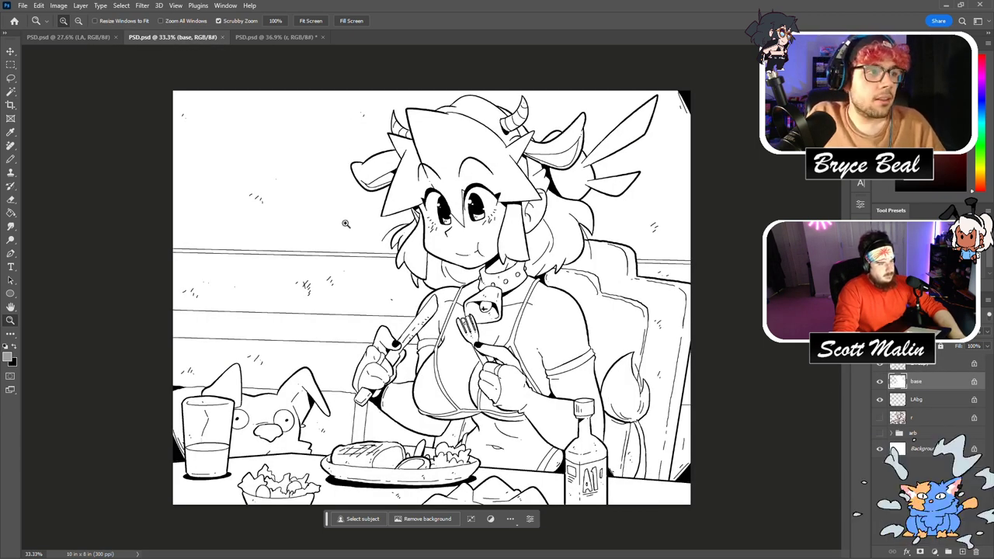
click(277, 36)
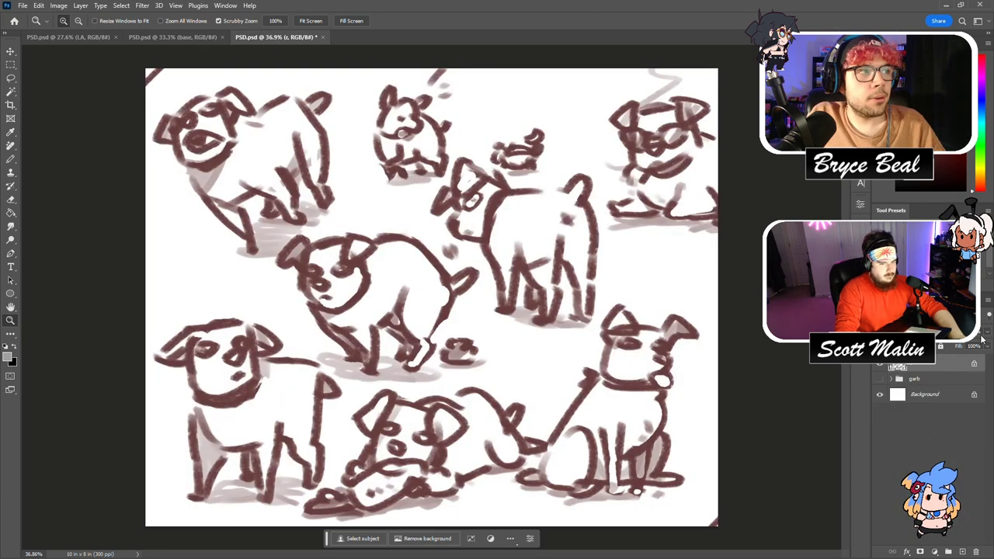
key(2)
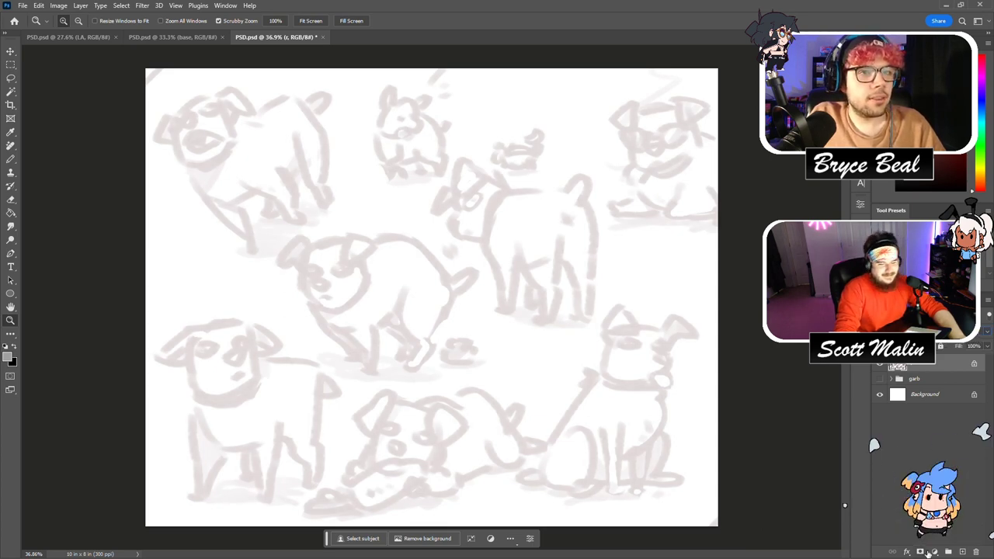
Create a new layer named LA above the sketch layer and reset the colours to default black and white.
click(961, 551)
double_click(922, 365)
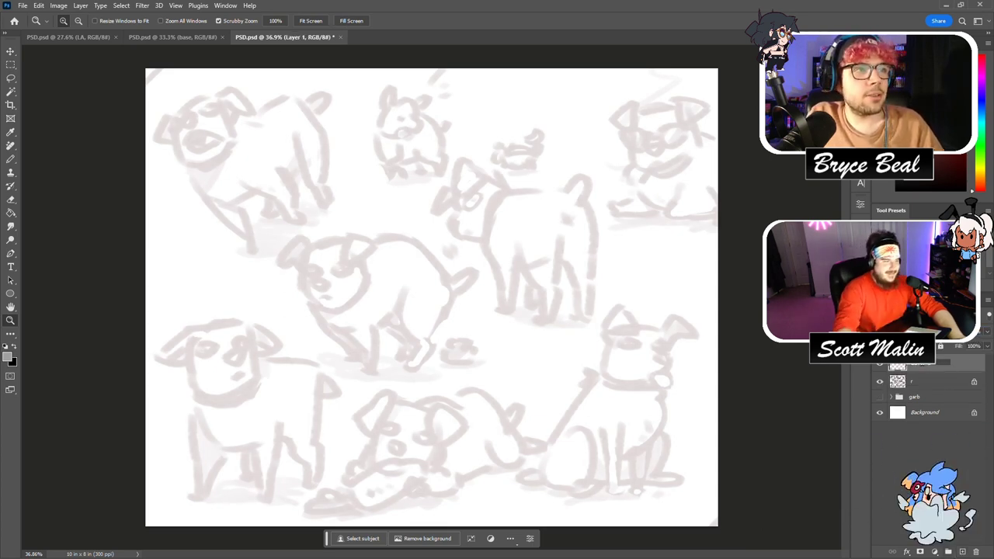
text(LA)
key(Return)
key(d)
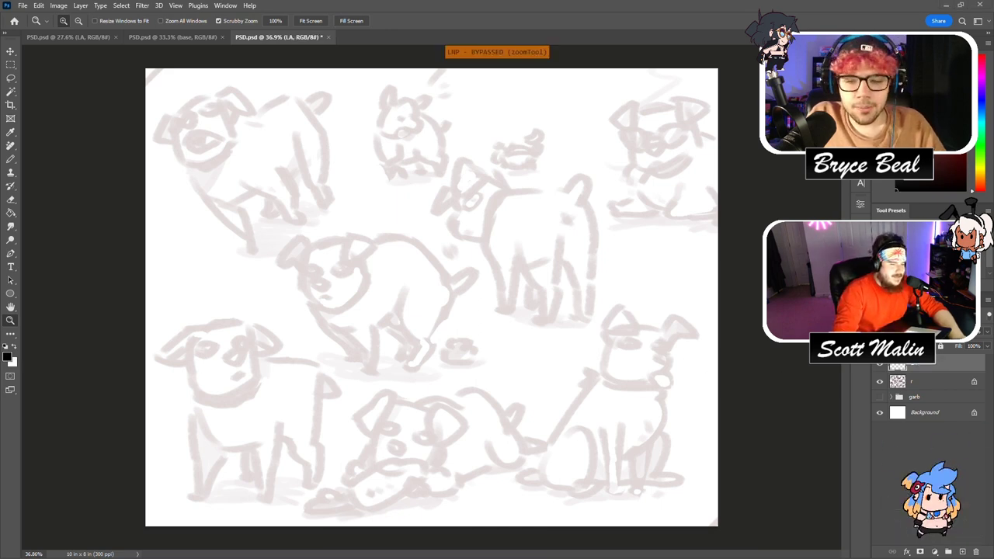
With the black Pencil, ink the central dog's triangular ear nearest its back, its nose, and the round eye below that ear.
drag(290, 286, 368, 303)
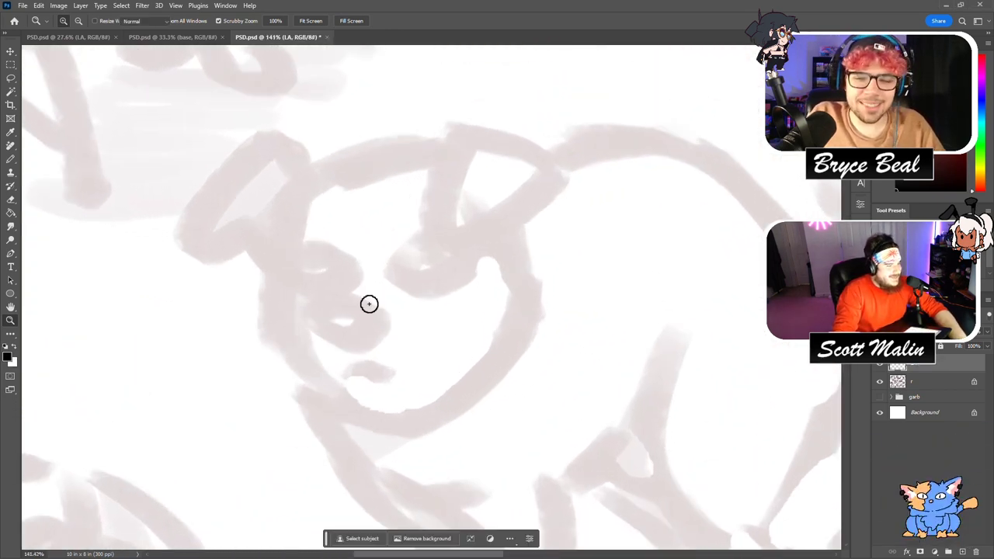
key(b)
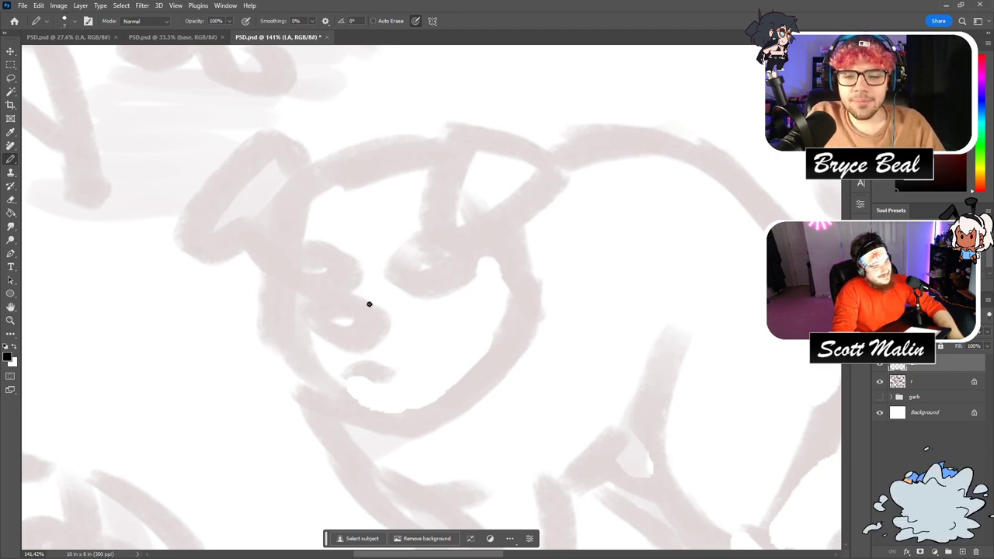
mouse_move(368, 304)
mouse_down()
mouse_move(233, 350)
mouse_move(225, 427)
mouse_up()
key(ctrl+z)
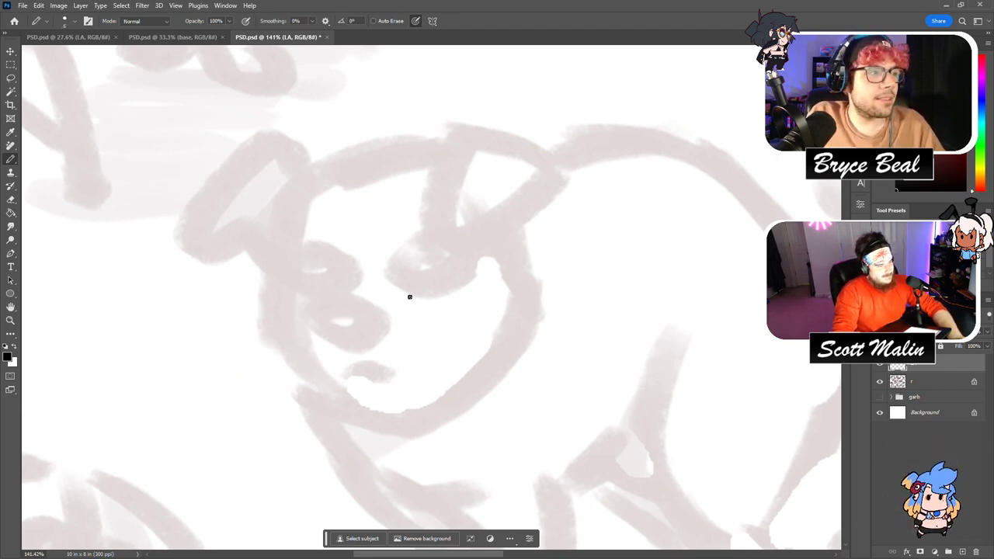
scroll(410, 297, up, 3)
mouse_move(451, 185)
mouse_down()
mouse_move(440, 281)
mouse_move(471, 298)
mouse_move(551, 249)
mouse_move(541, 225)
mouse_move(448, 172)
mouse_up()
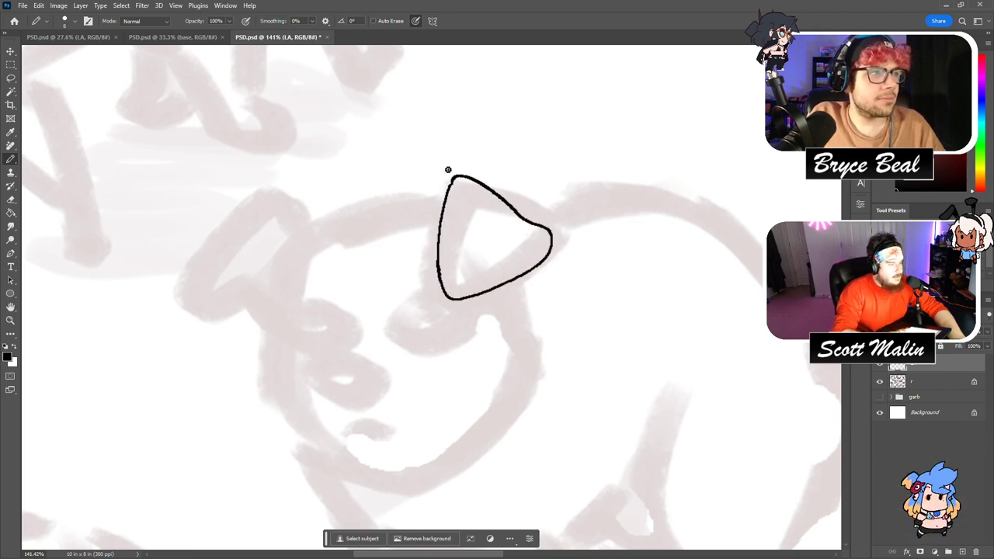
mouse_move(313, 362)
mouse_down()
mouse_move(326, 391)
mouse_move(346, 397)
mouse_move(375, 376)
mouse_move(354, 355)
mouse_move(312, 363)
mouse_up()
mouse_move(441, 286)
mouse_down()
mouse_move(399, 330)
mouse_move(449, 348)
mouse_move(459, 289)
mouse_up()
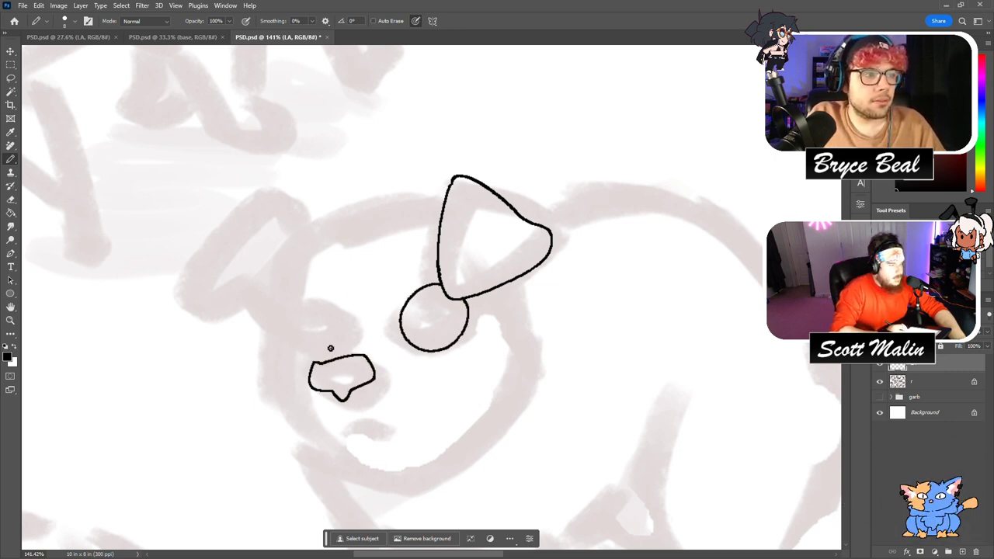
Ink the central dog's second eye beside the nose and add a small black pupil to each eye.
mouse_move(315, 363)
mouse_down()
mouse_move(348, 337)
mouse_move(321, 306)
mouse_move(292, 319)
mouse_move(300, 360)
mouse_move(311, 367)
mouse_move(347, 337)
mouse_move(342, 323)
mouse_move(299, 318)
mouse_move(313, 370)
mouse_up()
key(ctrl+z)
key(e)
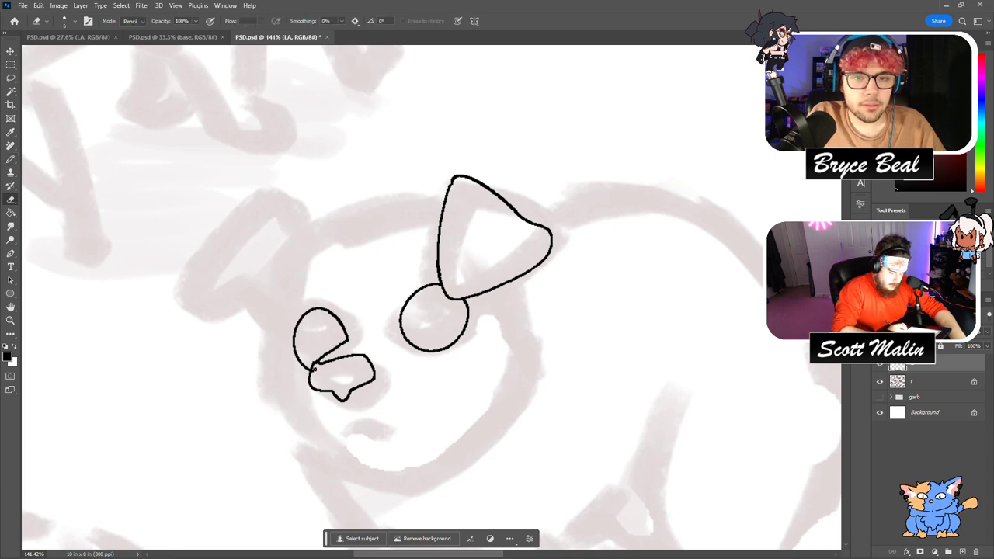
key(b)
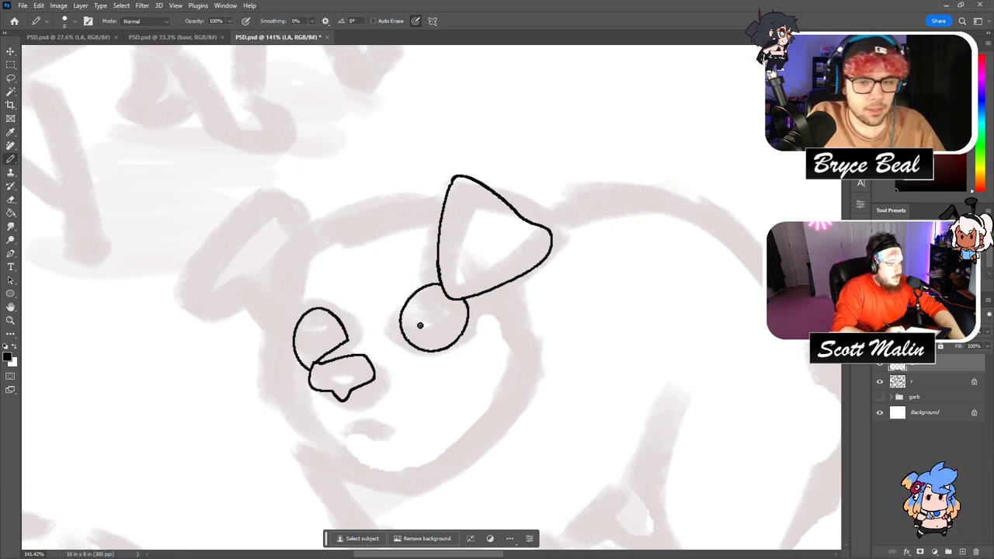
key(ctrl+z)
key(ctrl+z)
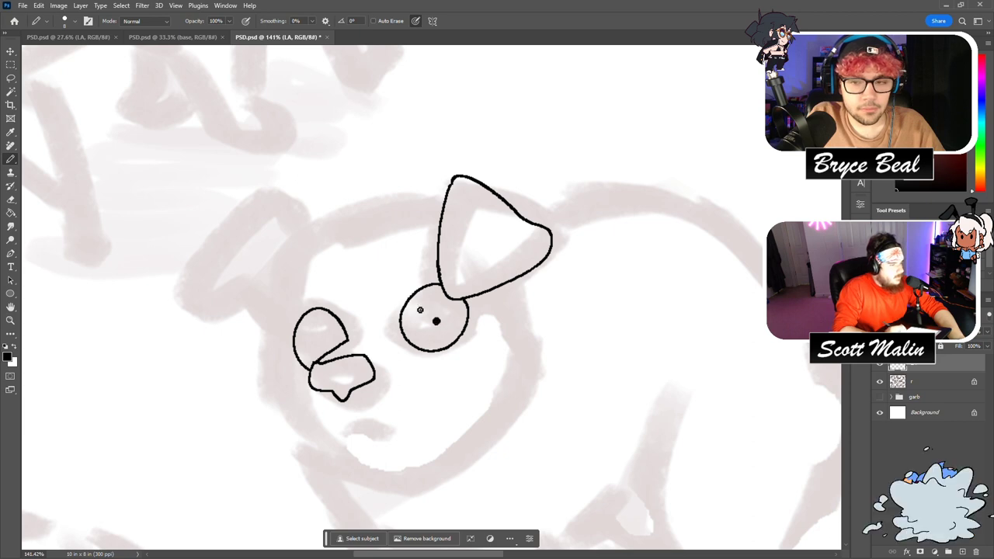
click(313, 342)
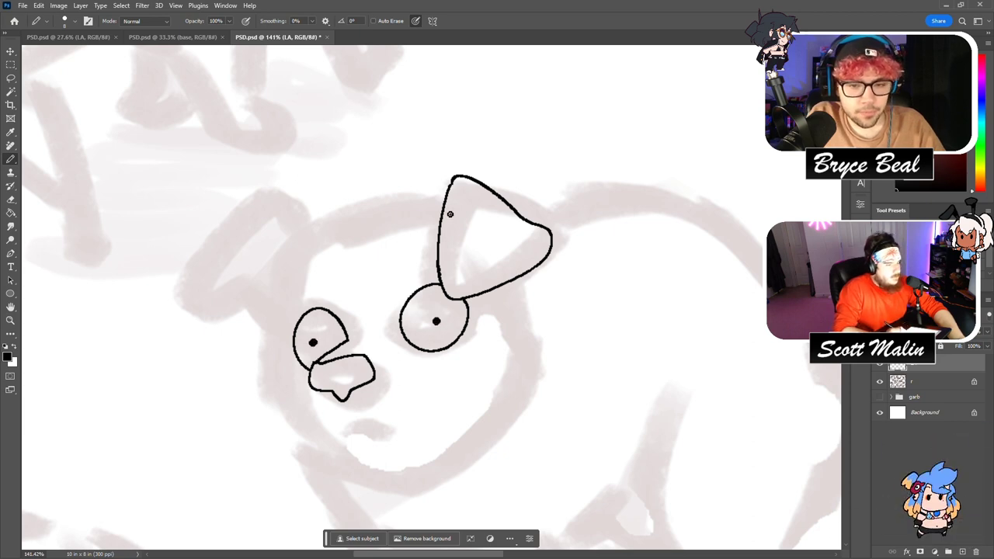
Ink the central dog's frowning mouth, muzzle and jaw outline, with a jagged fur tuft on the cheek nearest its back.
mouse_move(275, 331)
mouse_down()
mouse_move(278, 423)
mouse_move(340, 466)
mouse_move(348, 431)
mouse_move(377, 433)
mouse_up()
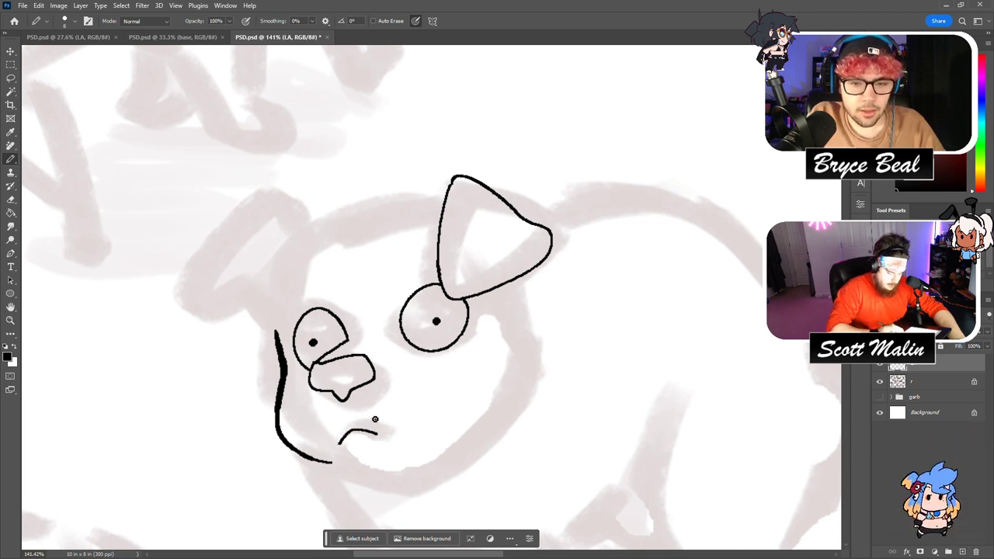
mouse_move(336, 465)
mouse_down()
mouse_move(363, 473)
mouse_move(443, 455)
mouse_up()
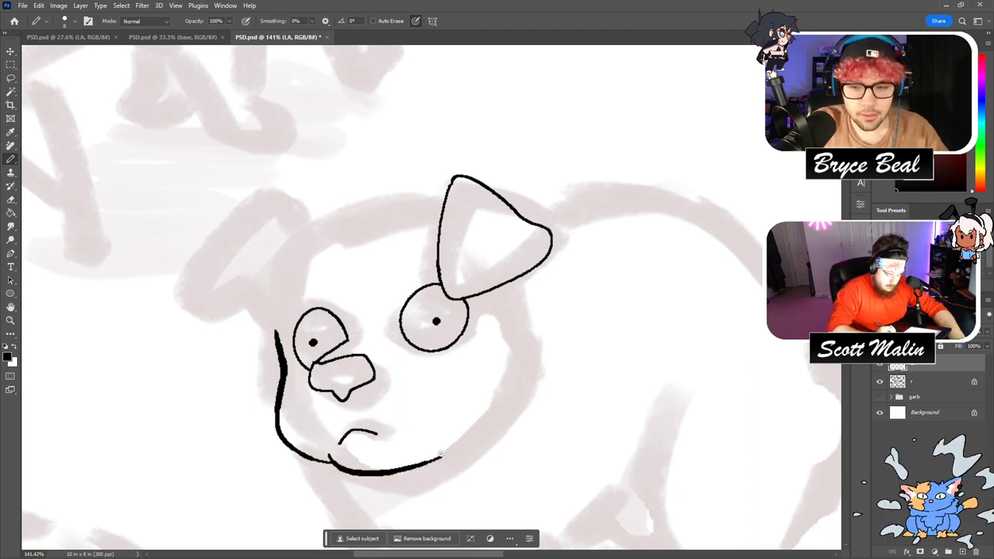
mouse_move(514, 281)
mouse_down()
mouse_move(521, 325)
mouse_move(524, 306)
mouse_move(535, 319)
mouse_move(557, 311)
mouse_up()
mouse_move(532, 354)
mouse_down()
mouse_move(501, 410)
mouse_move(433, 459)
mouse_up()
Ink the central dog's head top, far folded ear with inner ear and fur tuft, and thicken the near ear's lower edge.
mouse_move(442, 214)
mouse_down()
mouse_move(392, 236)
mouse_move(317, 240)
mouse_move(288, 211)
mouse_move(245, 196)
mouse_move(184, 306)
mouse_move(189, 322)
mouse_move(274, 232)
mouse_up()
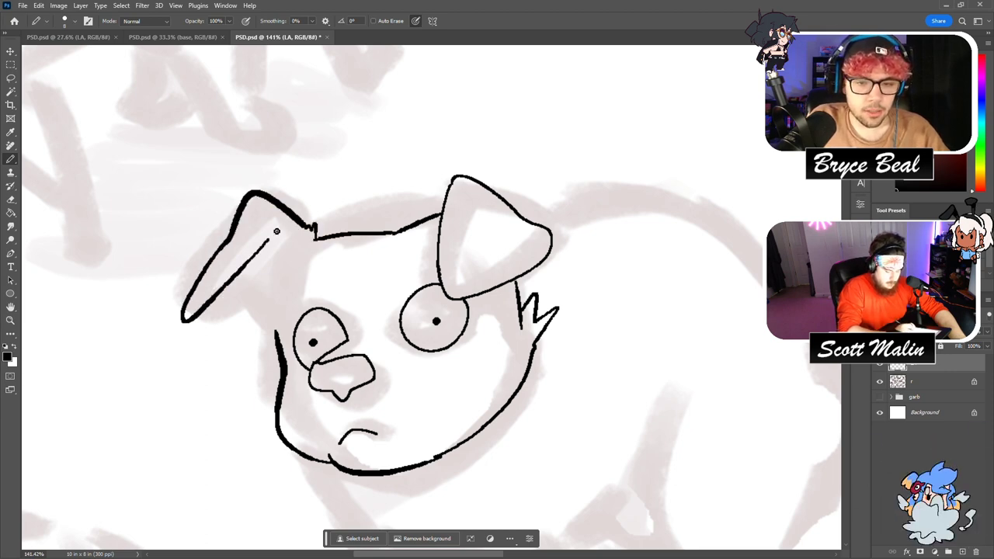
mouse_move(235, 286)
mouse_down()
mouse_move(248, 326)
mouse_move(276, 332)
mouse_up()
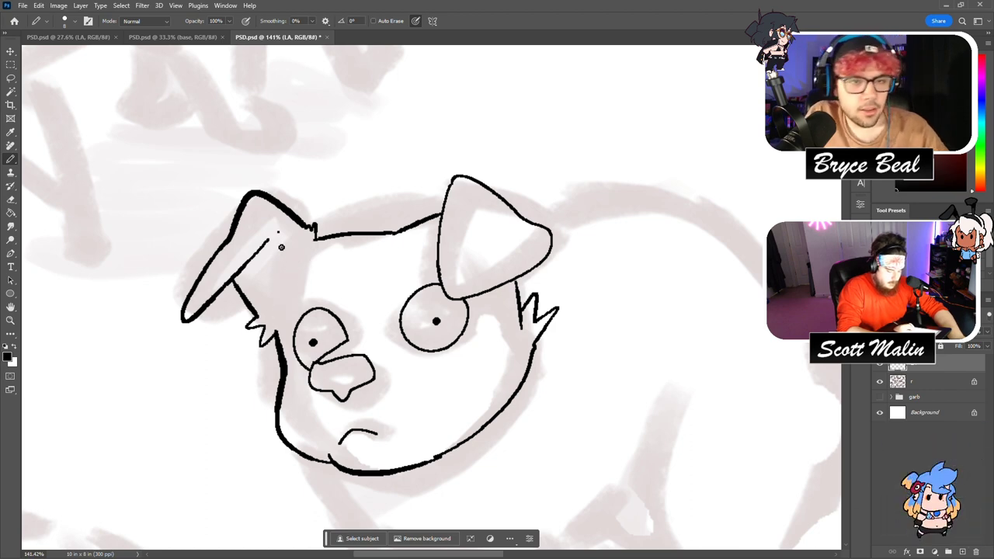
mouse_move(265, 242)
mouse_down()
mouse_move(300, 263)
mouse_move(287, 298)
mouse_move(253, 300)
mouse_move(236, 266)
mouse_up()
drag(466, 297, 517, 281)
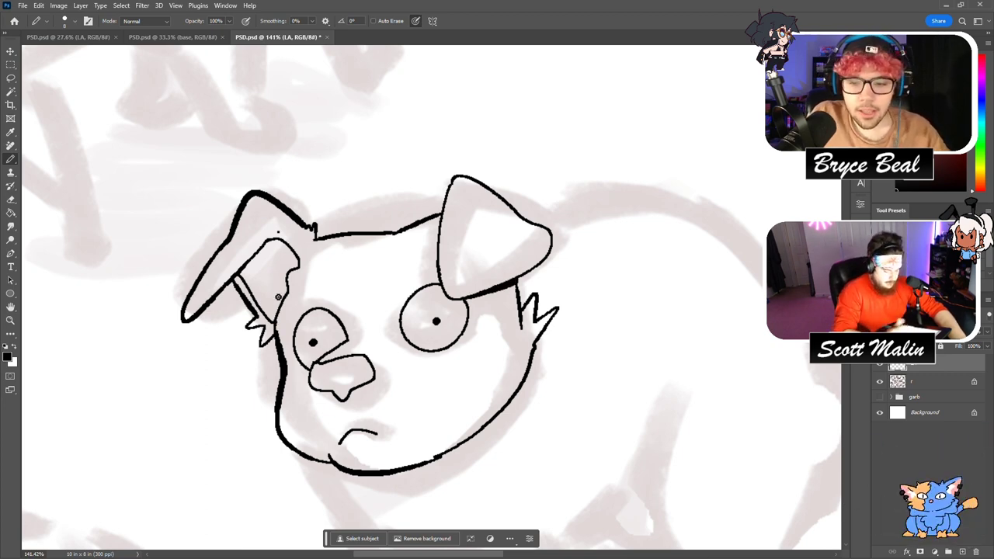
Switch to the Nightbot giveaways page in the browser and roll the giveaway using the keyword panty.
key(alt+Tab)
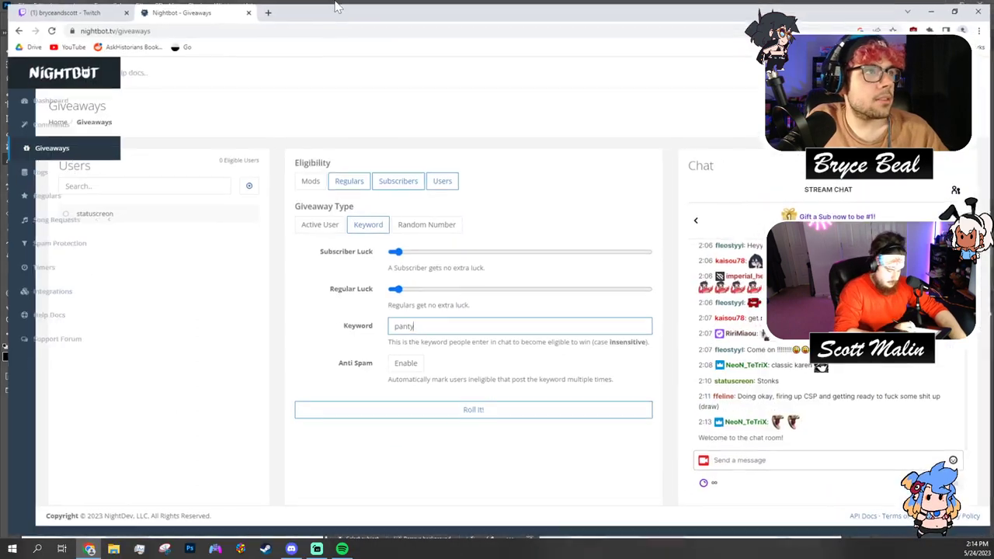
click(610, 402)
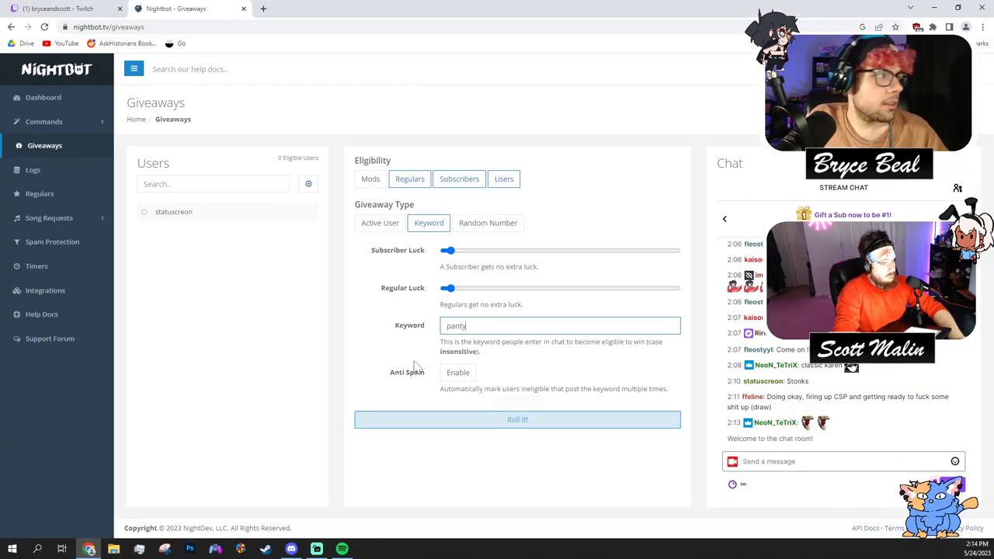
click(364, 342)
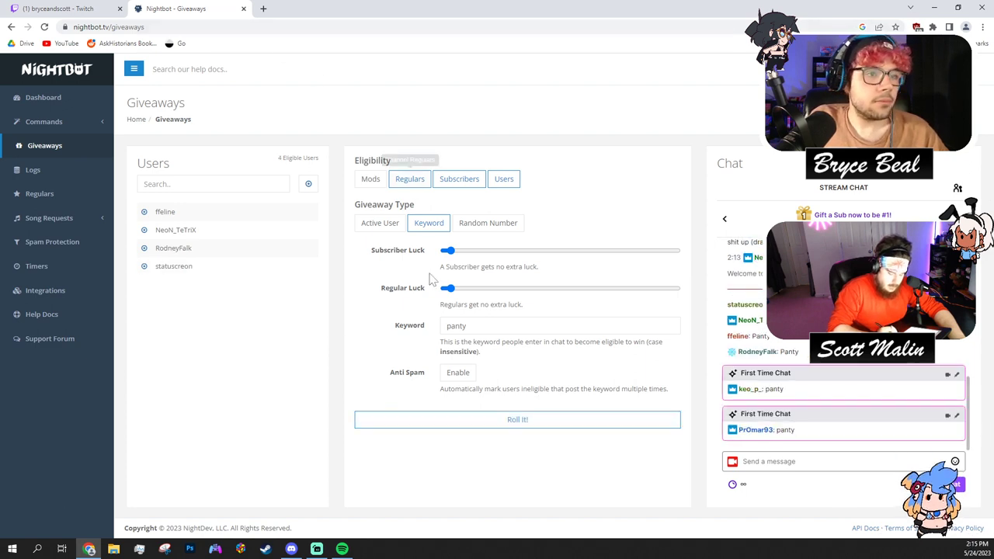
drag(476, 325, 407, 330)
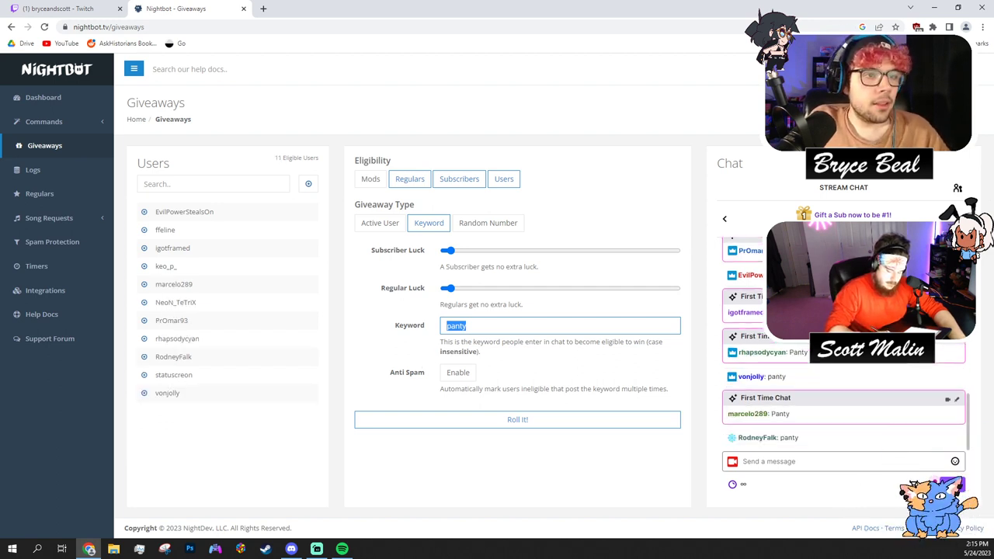
click(441, 353)
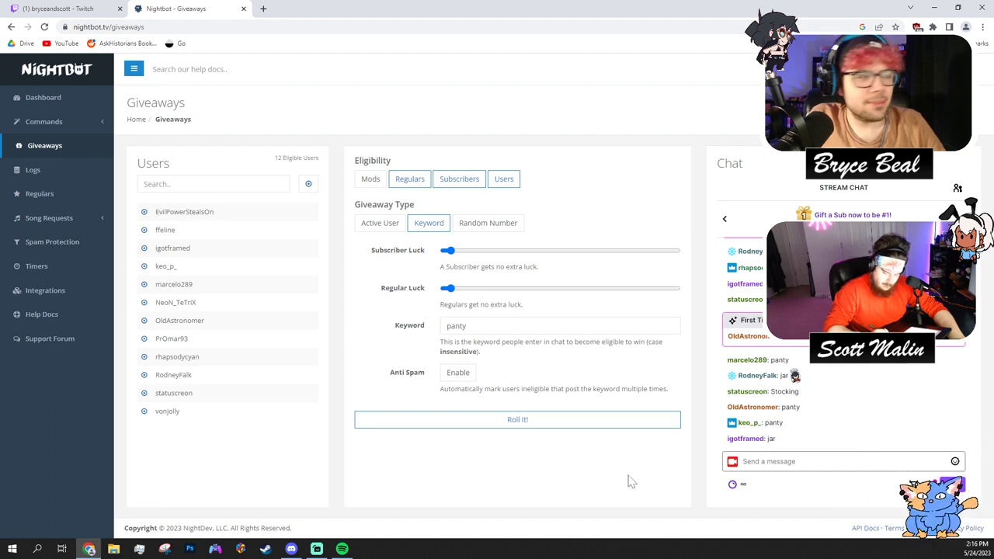
click(531, 420)
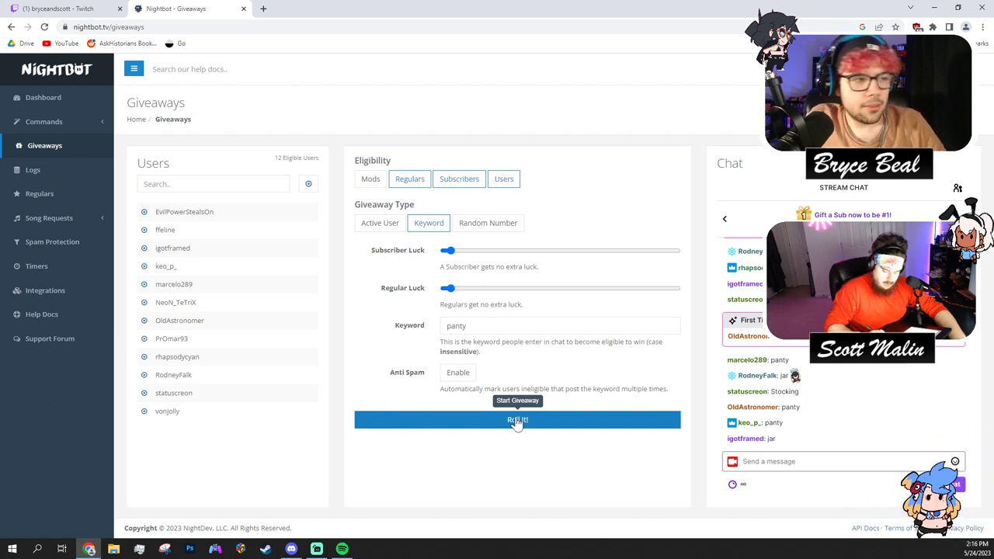
click(517, 422)
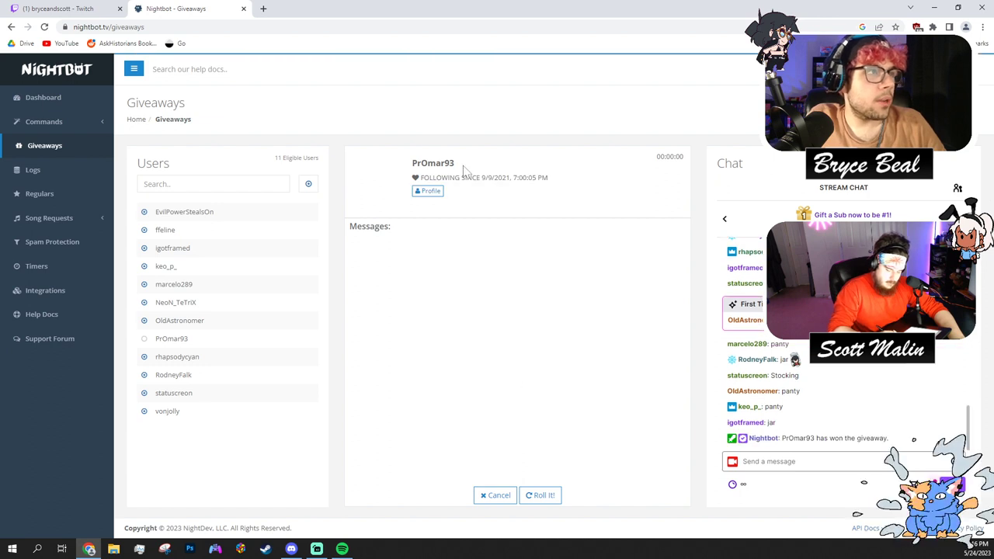
Highlight the giveaway winner's username, check the Twitch channel page, and return to Photoshop.
drag(464, 166, 427, 152)
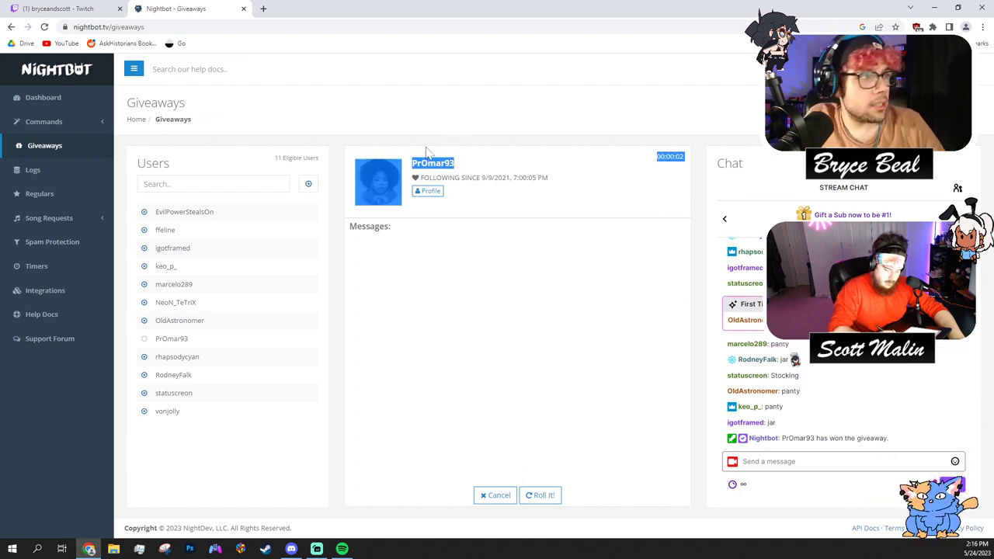
click(510, 270)
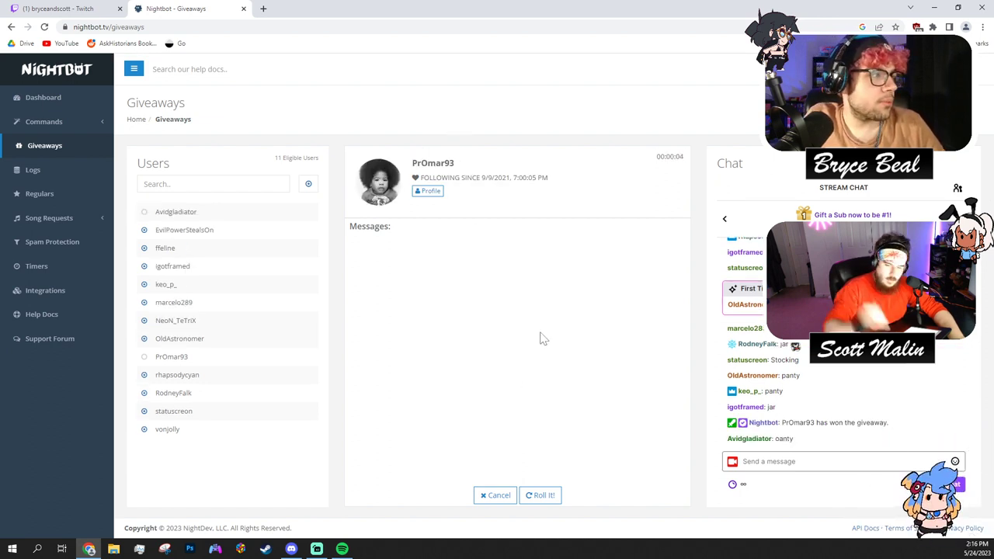
click(109, 7)
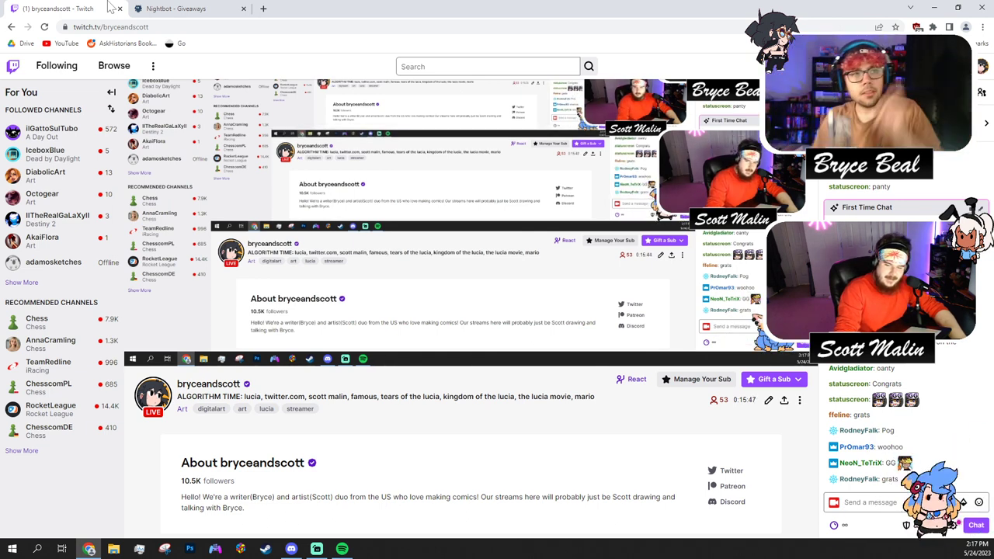
click(89, 549)
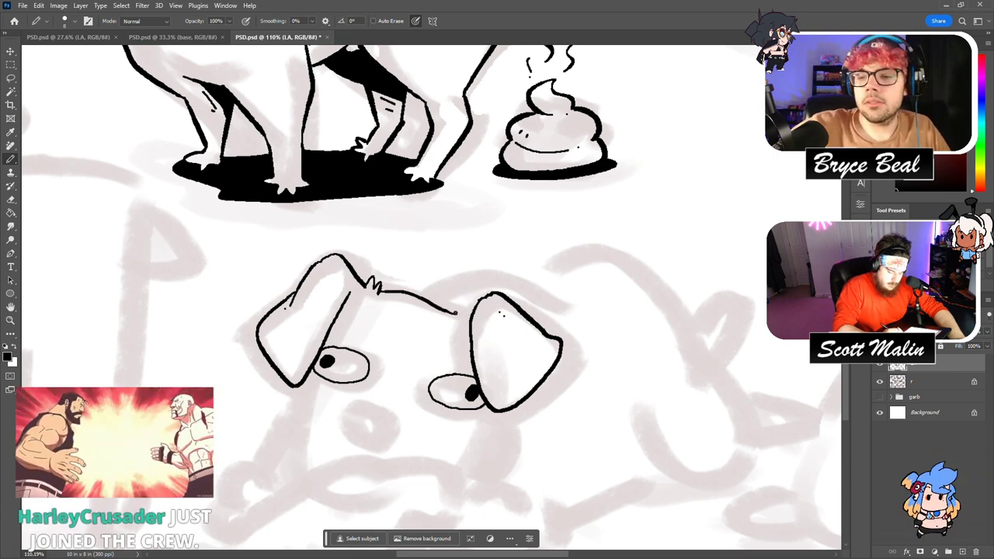
Join the lying dog's head top to its near ear and ink its rounded nose with a short line above.
drag(474, 331, 475, 375)
click(343, 358)
scroll(431, 295, down, 2)
mouse_move(357, 329)
mouse_down()
mouse_move(351, 367)
mouse_move(365, 376)
mouse_move(394, 361)
mouse_move(395, 344)
mouse_move(362, 319)
mouse_up()
Ink the lying dog's far cheek ending in a fur tuft, and its wavy upper lip with a row of jagged teeth.
drag(297, 321, 281, 370)
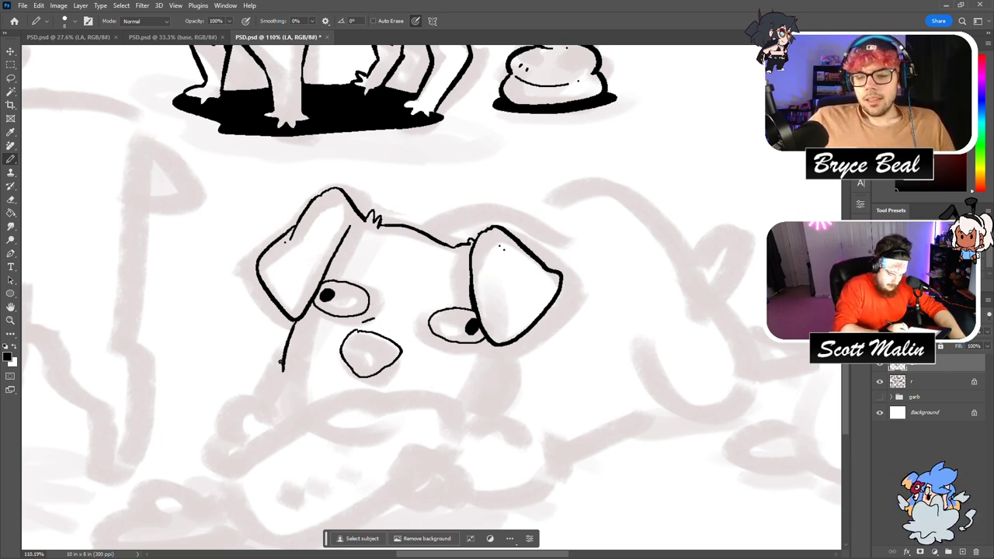
key(ctrl+z)
mouse_move(297, 320)
mouse_down()
mouse_move(285, 390)
mouse_move(300, 409)
mouse_up()
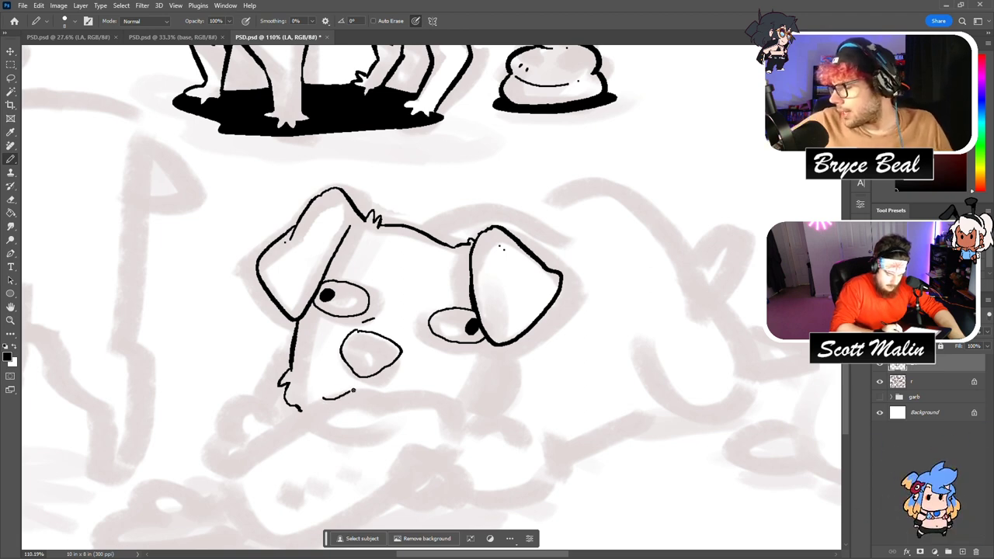
drag(415, 377, 440, 395)
drag(332, 399, 347, 400)
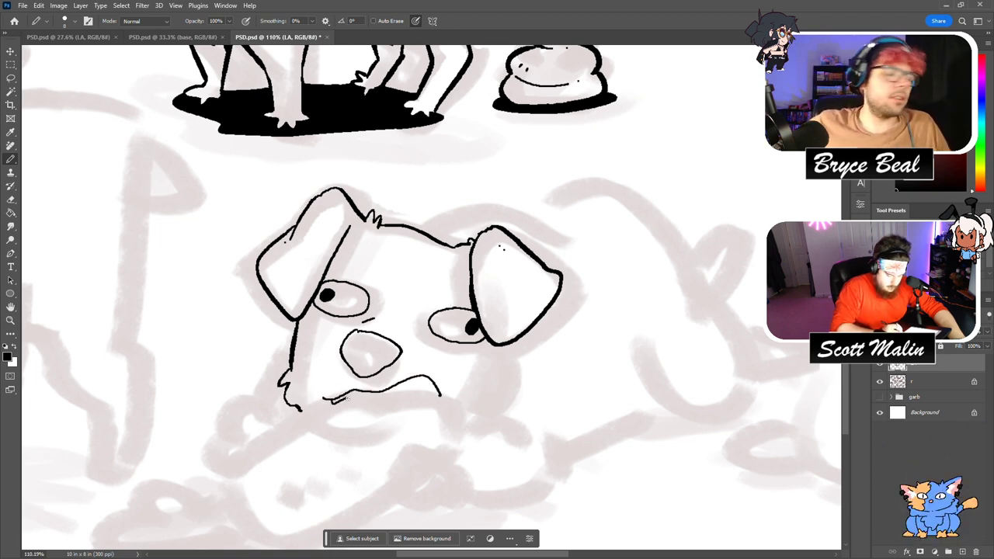
drag(410, 400, 439, 395)
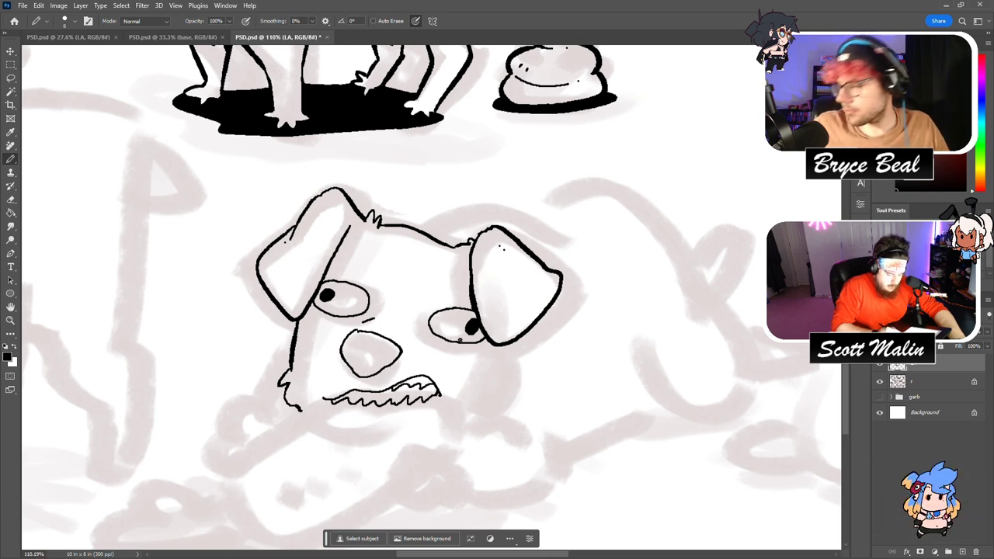
Ink the scalloped upper edge of the cob-shaped chew object and the lying dog's far foreleg and paw gripping it.
drag(324, 399, 242, 459)
mouse_move(264, 423)
mouse_down()
mouse_move(260, 413)
mouse_move(233, 436)
mouse_move(233, 464)
mouse_up()
drag(291, 354, 255, 408)
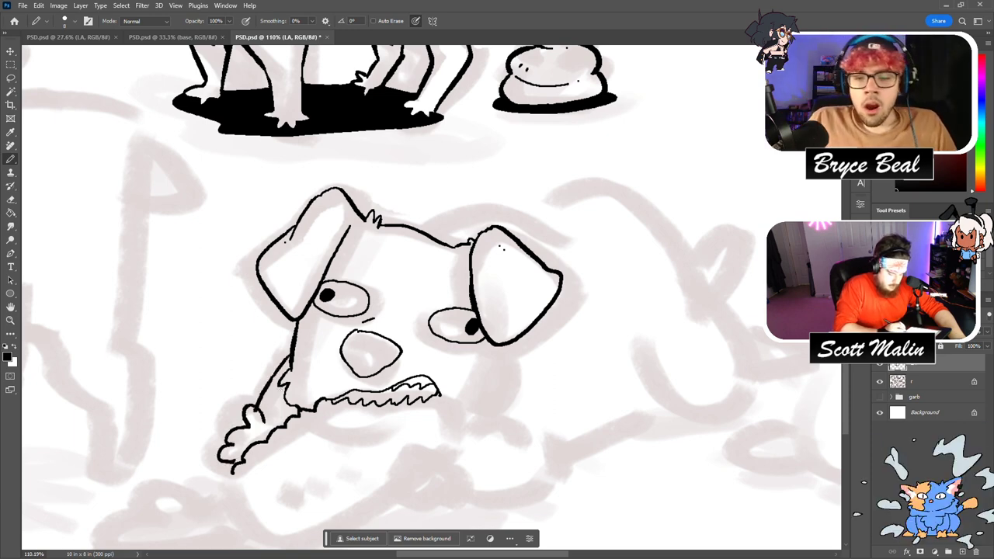
key(e)
key(b)
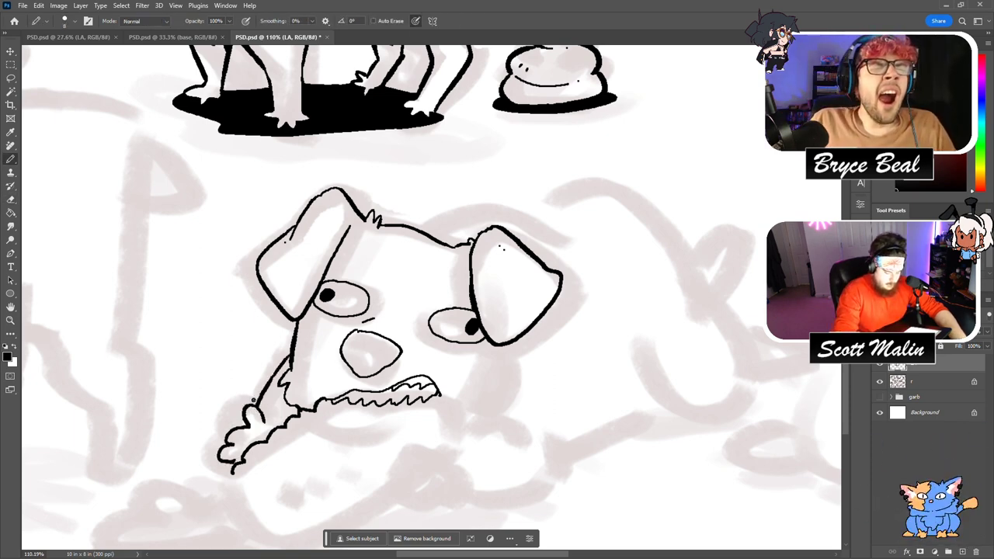
Ink the lying dog's near foreleg and paw, and close the bumpy outline of the cob-shaped object it holds.
scroll(252, 400, down, 3)
mouse_move(426, 357)
mouse_down()
mouse_move(444, 370)
mouse_move(421, 398)
mouse_move(439, 399)
mouse_move(550, 388)
mouse_move(554, 348)
mouse_up()
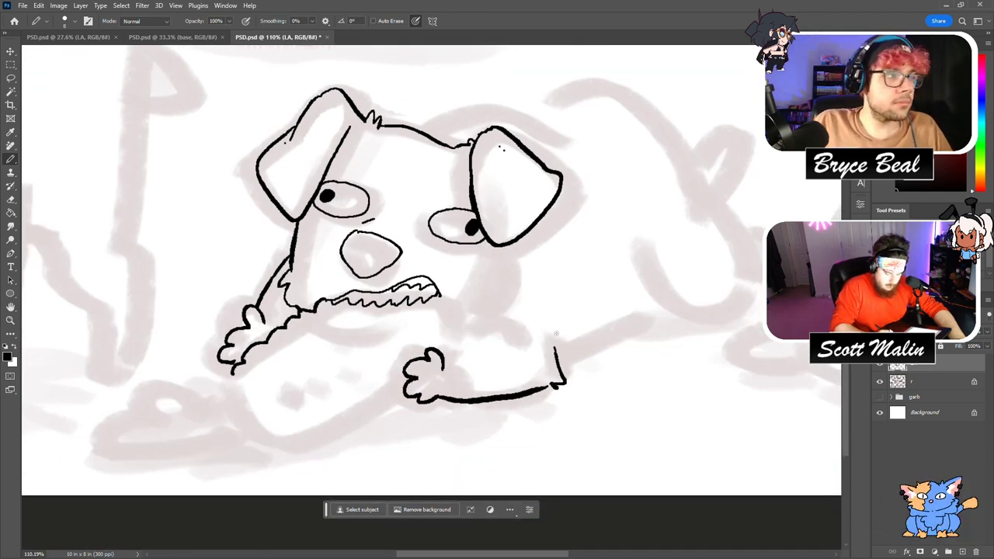
drag(440, 295, 453, 319)
mouse_move(232, 373)
mouse_down()
mouse_move(236, 410)
mouse_move(265, 441)
mouse_move(267, 433)
mouse_move(287, 443)
mouse_move(326, 418)
mouse_move(319, 431)
mouse_move(403, 399)
mouse_up()
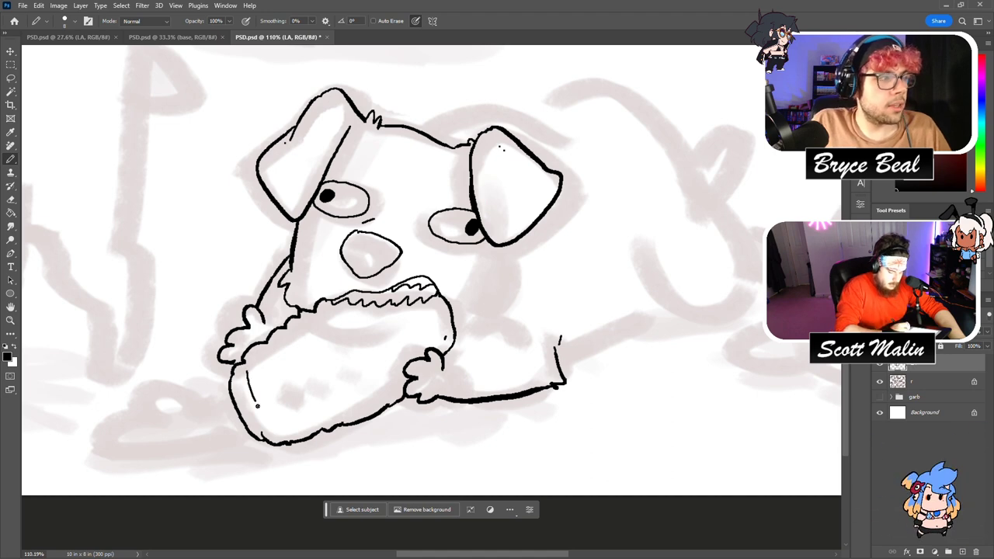
Fill the cob-shaped object with a grid of slanted cross lines and broken lengthwise dashes following its form.
drag(272, 359, 277, 392)
drag(284, 353, 289, 402)
drag(297, 413, 299, 420)
drag(297, 336, 310, 376)
drag(319, 390, 326, 409)
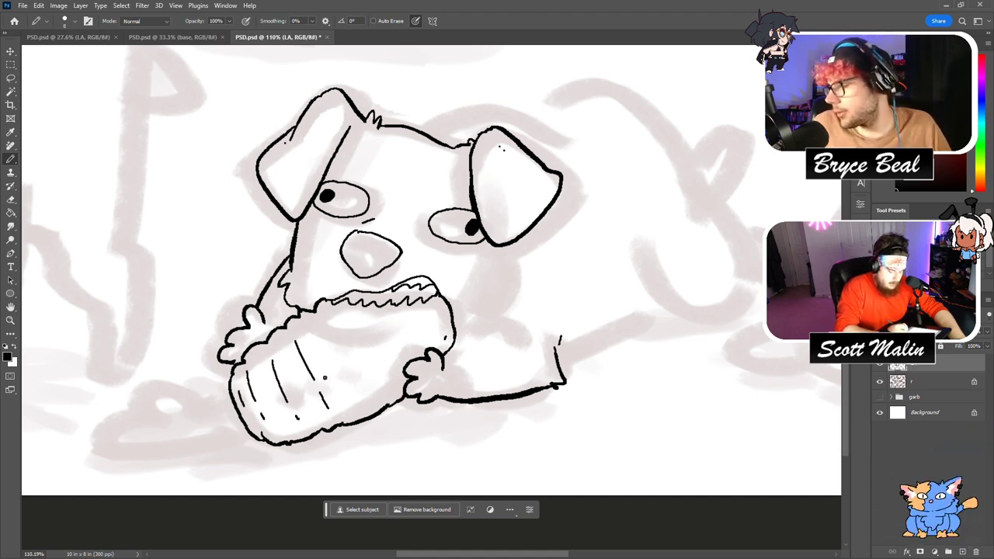
drag(354, 317, 380, 385)
drag(387, 311, 403, 353)
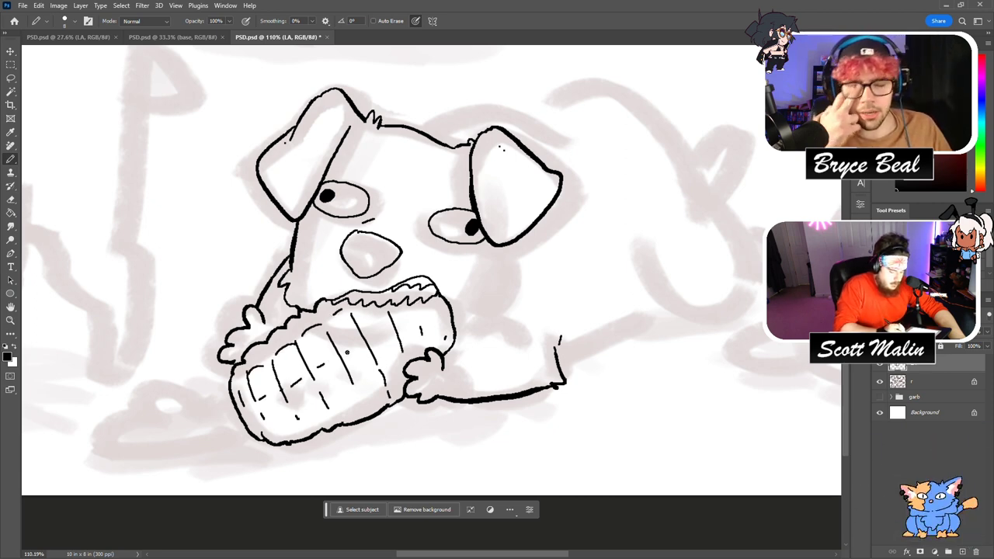
drag(268, 423, 290, 420)
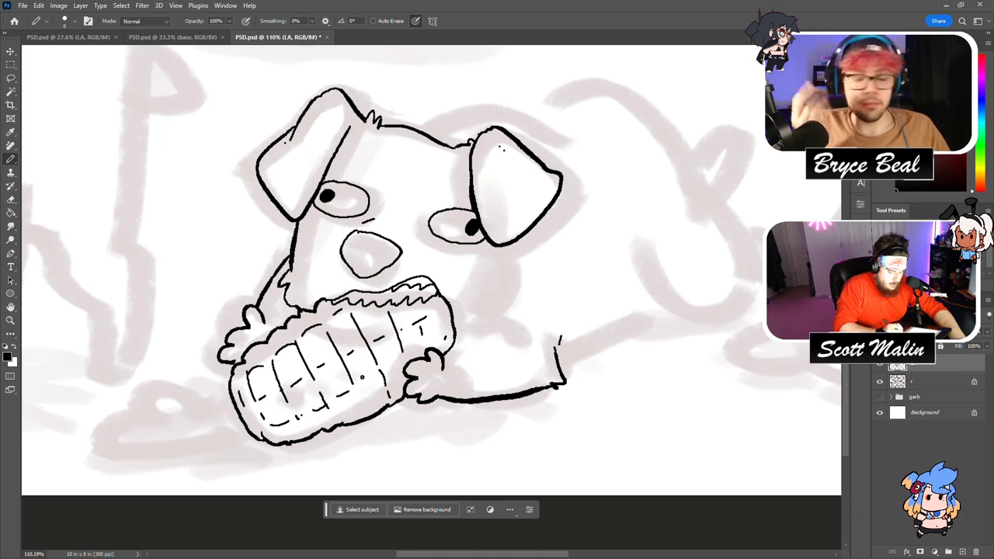
drag(353, 413, 365, 409)
drag(371, 404, 388, 396)
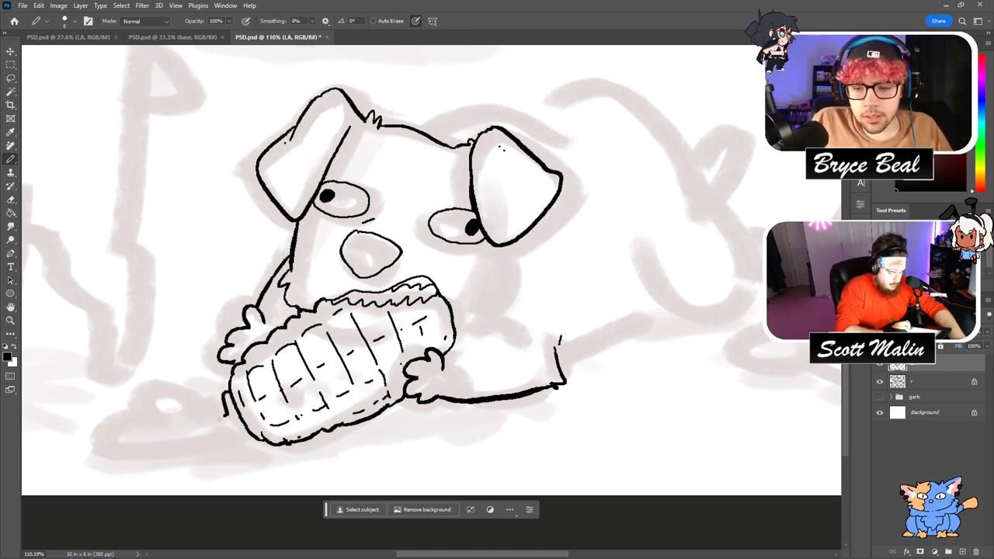
Ink the lumpy, pointed piece on the ground beside the cob-shaped object and fill the gap under the far paw black.
mouse_move(215, 420)
mouse_down()
mouse_move(191, 401)
mouse_move(129, 418)
mouse_move(116, 446)
mouse_move(140, 448)
mouse_up()
mouse_move(239, 423)
mouse_down()
mouse_move(221, 441)
mouse_move(152, 449)
mouse_up()
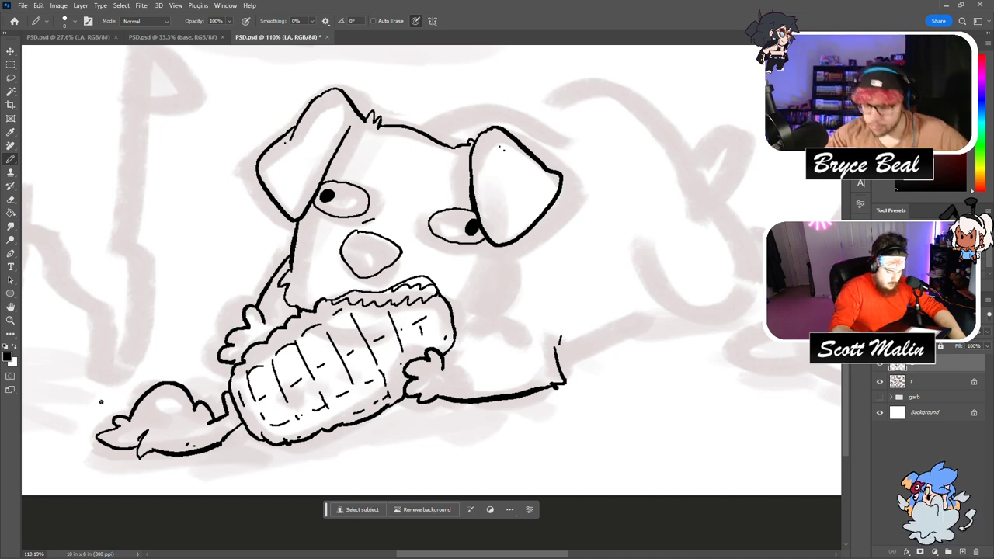
key(g)
click(225, 369)
key(b)
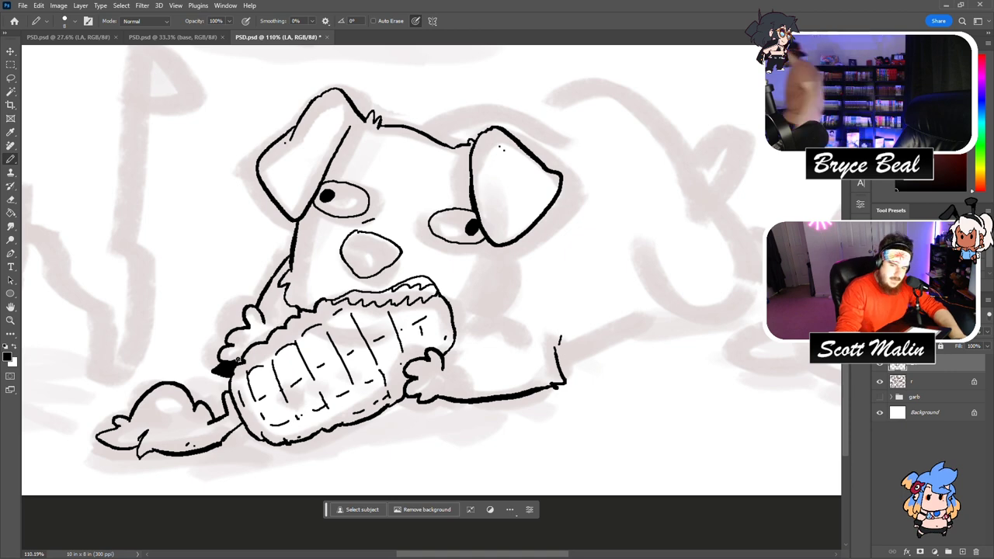
Add nostrils to the lying dog's nose and ink its near cheek with a fur tuft, jaw and neck shadow.
scroll(225, 345, up, 2)
scroll(222, 342, down, 1)
scroll(223, 342, up, 1)
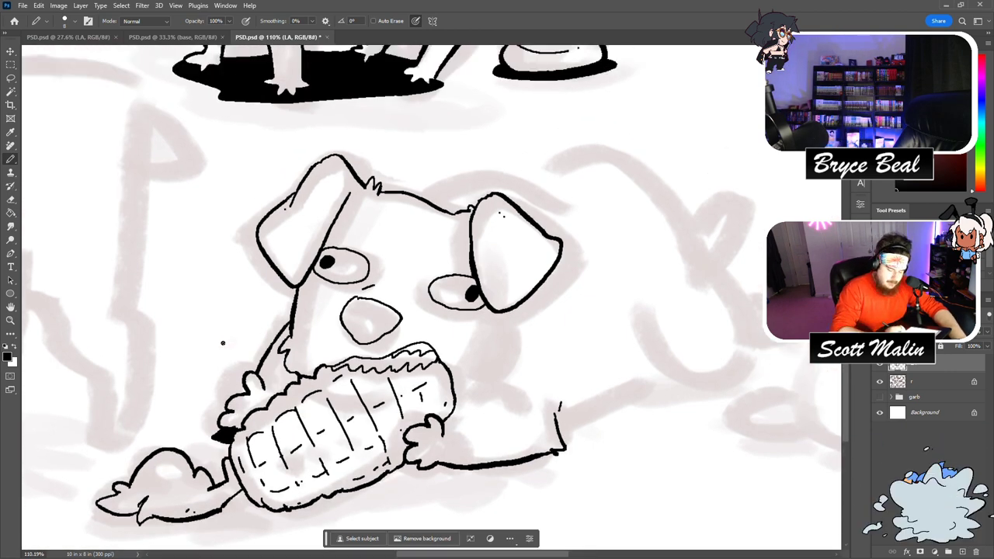
drag(378, 335, 386, 327)
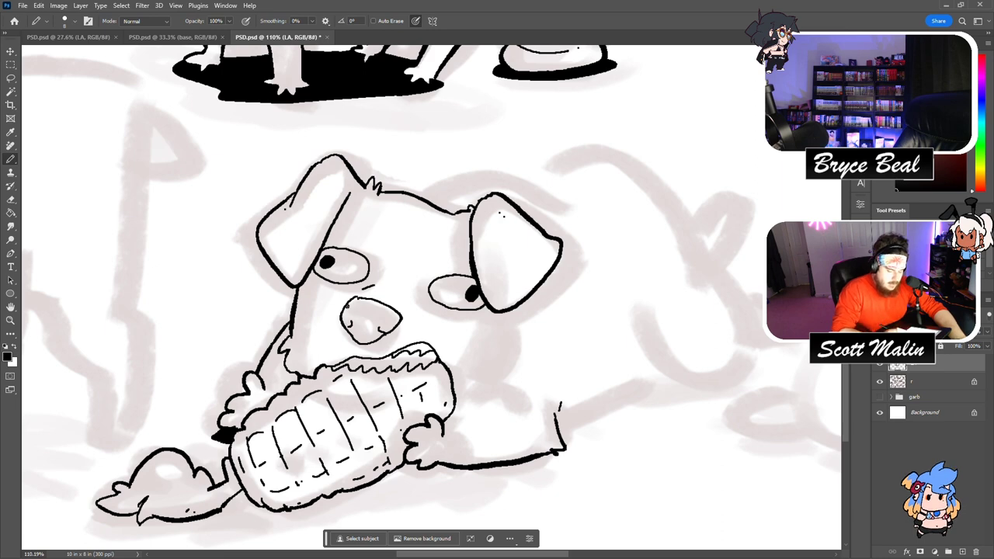
mouse_move(503, 335)
mouse_down()
mouse_move(492, 369)
mouse_move(455, 399)
mouse_up()
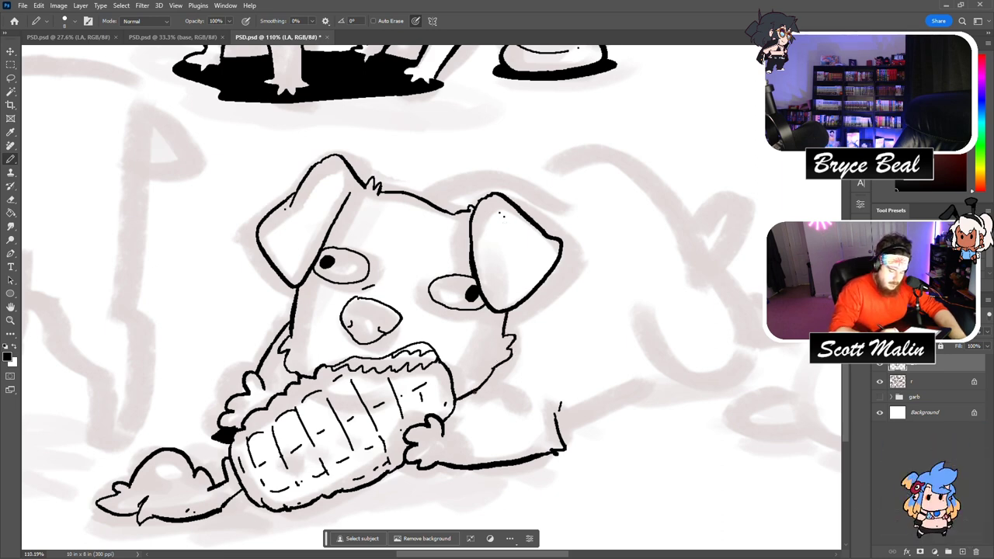
mouse_move(508, 362)
mouse_down()
mouse_move(492, 392)
mouse_move(478, 393)
mouse_up()
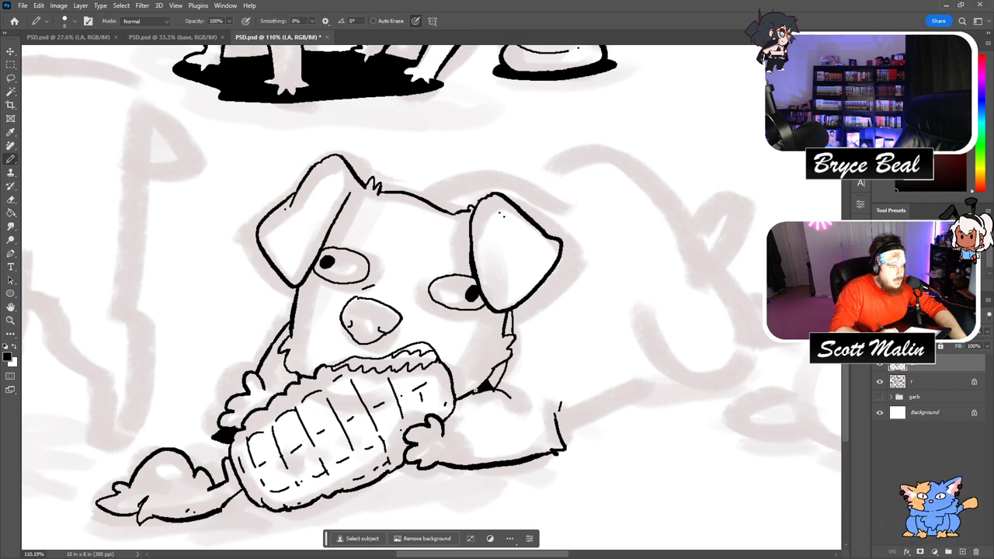
key(e)
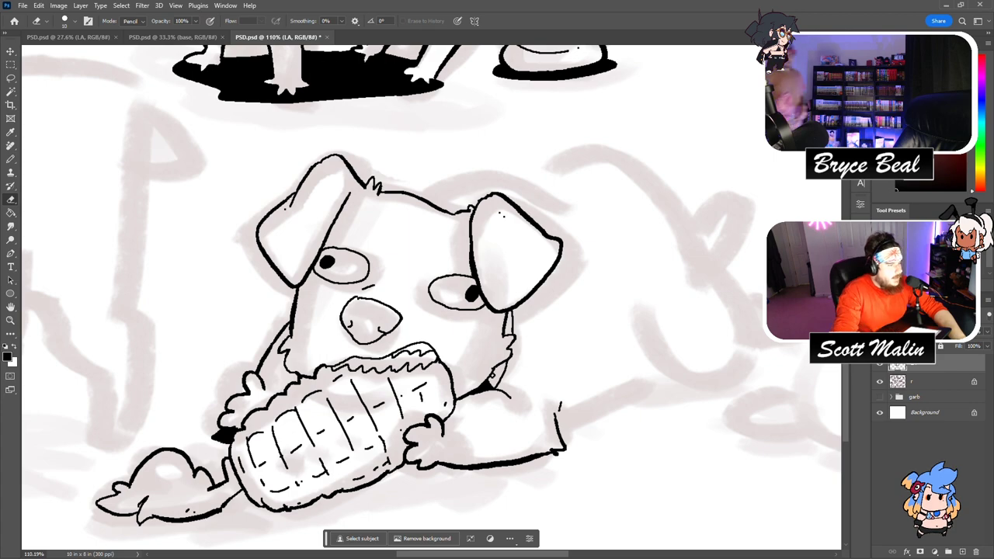
Trace the lower edge of the ground shadow from the lumpy piece to the lying dog's near elbow.
click(10, 319)
mouse_move(408, 330)
mouse_down()
mouse_move(349, 350)
mouse_move(390, 383)
mouse_move(419, 383)
mouse_up()
key(b)
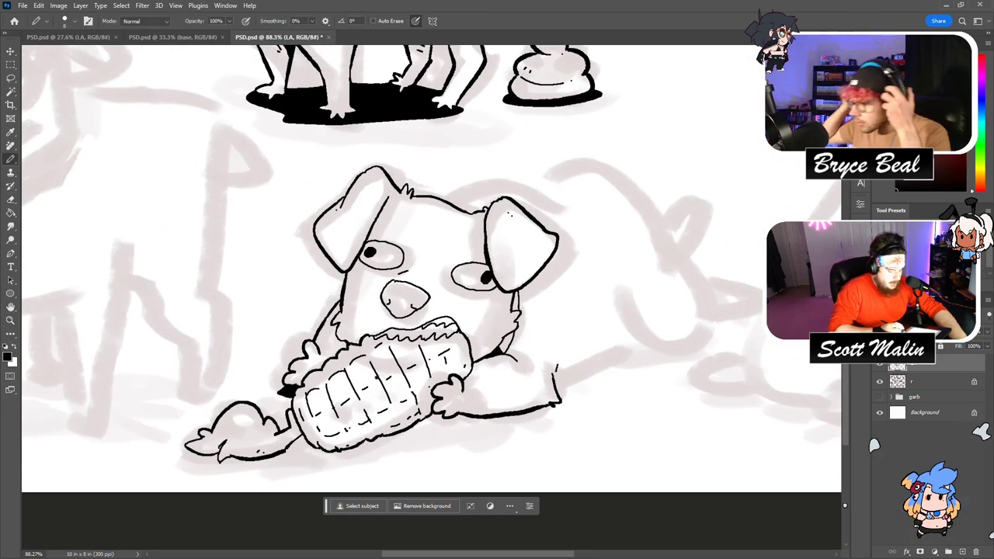
mouse_move(229, 467)
mouse_down()
mouse_move(351, 457)
mouse_move(567, 405)
mouse_up()
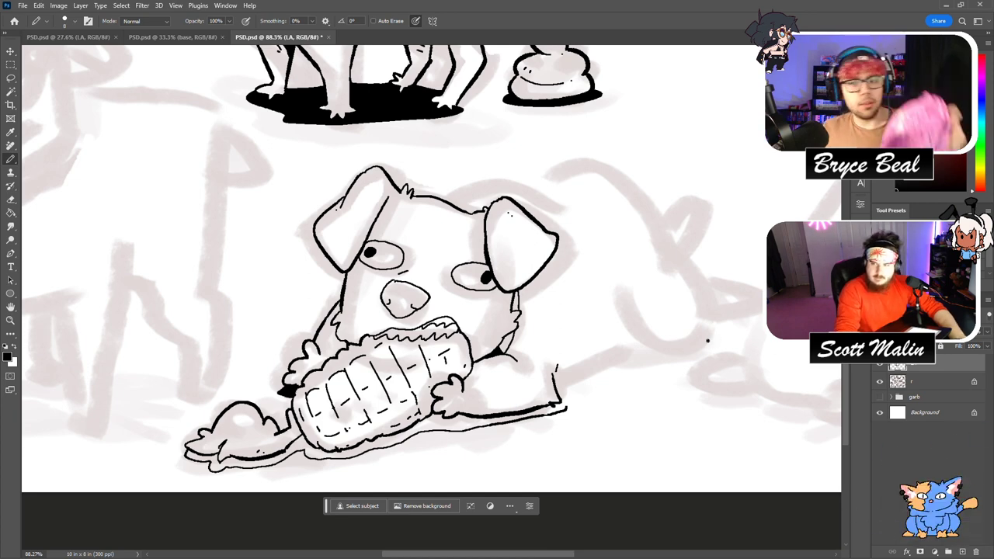
Ink the lying dog's tufted shoulder, arched back, rump and belly, and fill the gap beneath its thigh black.
scroll(530, 404, up, 2)
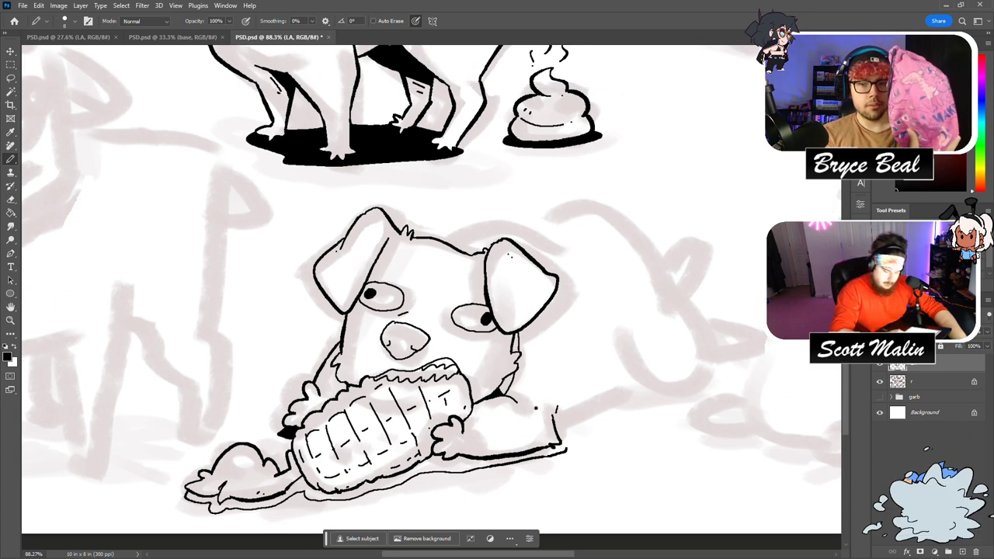
mouse_move(442, 236)
mouse_down()
mouse_move(496, 218)
mouse_move(549, 237)
mouse_move(591, 208)
mouse_move(672, 286)
mouse_move(708, 371)
mouse_move(615, 347)
mouse_up()
mouse_move(556, 420)
mouse_down()
mouse_move(611, 396)
mouse_move(639, 372)
mouse_move(630, 370)
mouse_move(632, 382)
mouse_move(648, 379)
mouse_move(624, 383)
mouse_up()
key(g)
click(641, 383)
key(b)
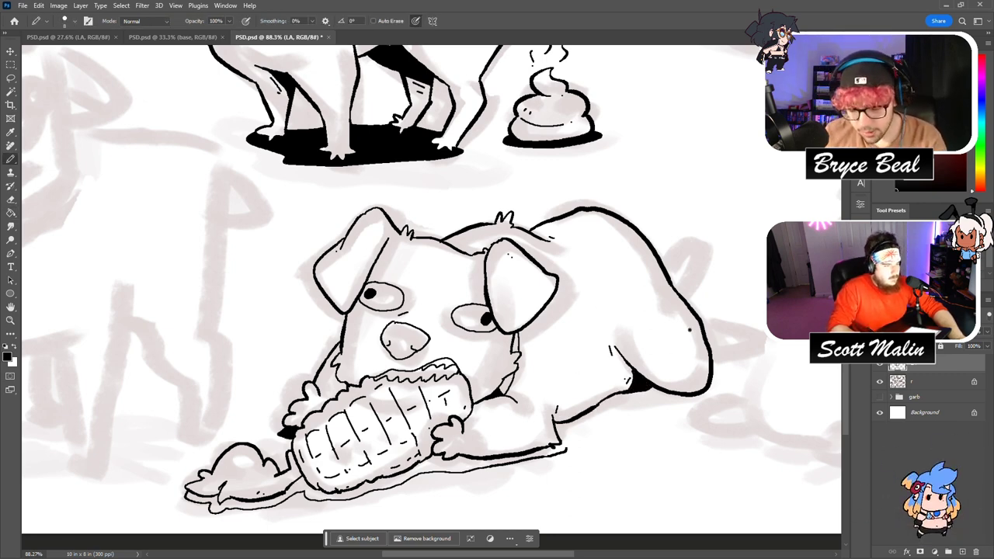
Extend the ground shadow outline beneath the lying dog's belly and rump, and fill the whole shadow black.
mouse_move(567, 449)
mouse_down()
mouse_move(654, 400)
mouse_move(721, 388)
mouse_up()
key(g)
click(608, 412)
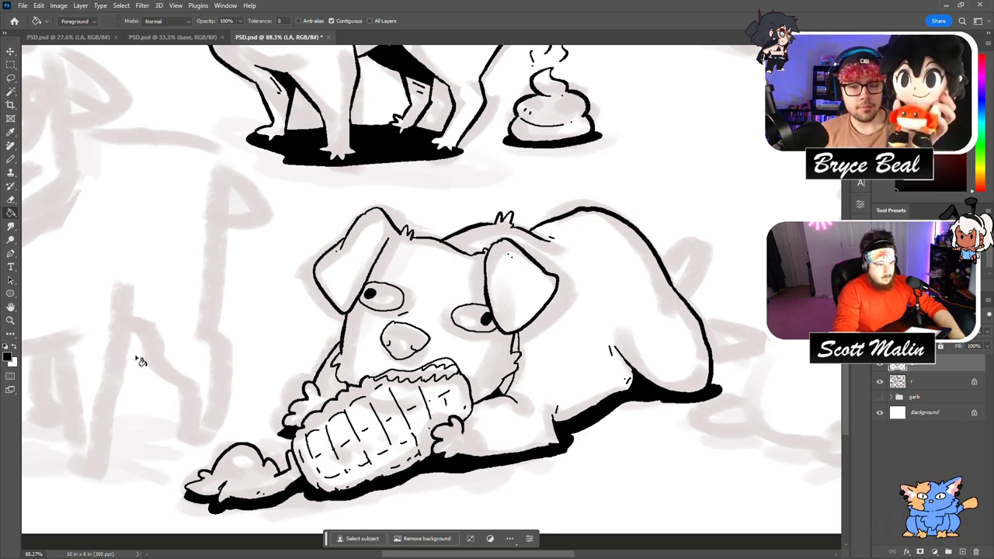
Ink the neighbouring dog's slanted back line and the lying dog's outstretched hind foot with a black ground shadow beneath it.
click(10, 320)
drag(325, 325, 272, 325)
drag(681, 302, 698, 326)
key(b)
mouse_move(685, 227)
mouse_down()
mouse_move(623, 315)
mouse_move(589, 400)
mouse_move(570, 375)
mouse_move(596, 374)
mouse_up()
drag(545, 352, 599, 349)
drag(550, 385, 594, 378)
key(g)
click(573, 380)
key(b)
key(e)
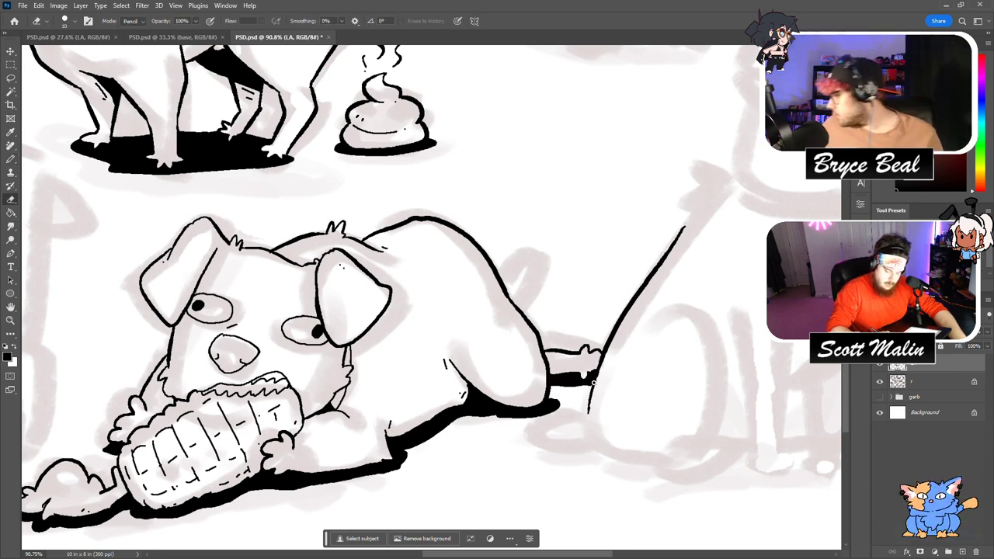
key(b)
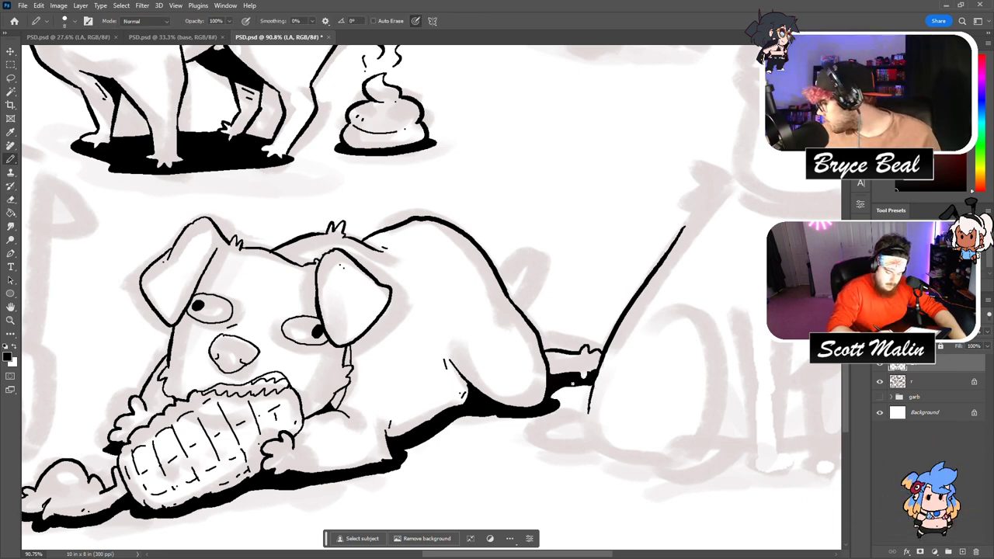
Ink the lying dog's raised, tufted tail with a black base and add short wagging marks on both sides.
mouse_move(501, 273)
mouse_down()
mouse_move(530, 249)
mouse_move(540, 260)
mouse_move(514, 302)
mouse_up()
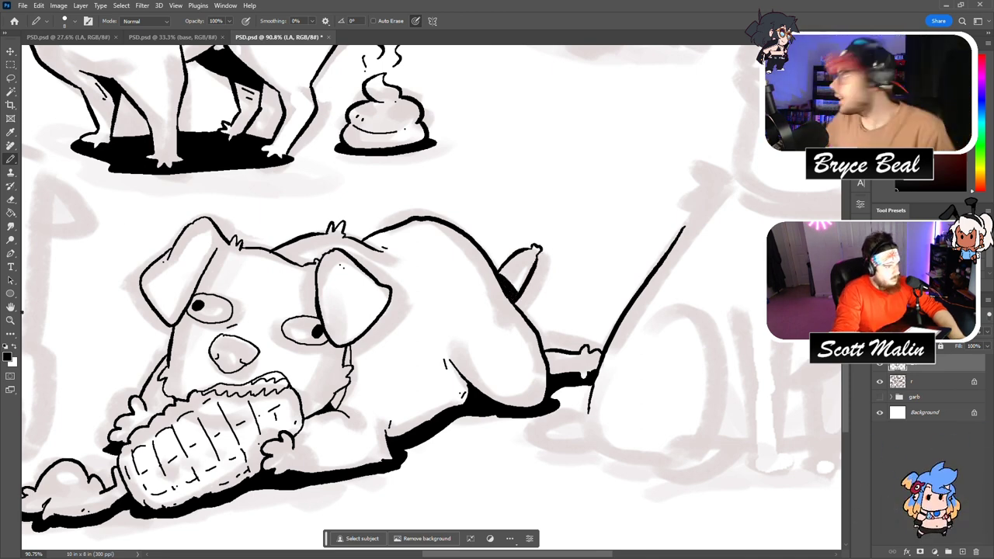
click(11, 319)
drag(690, 240, 638, 239)
drag(472, 368, 530, 341)
key(b)
drag(601, 405, 592, 400)
drag(668, 479, 669, 482)
drag(682, 480, 680, 487)
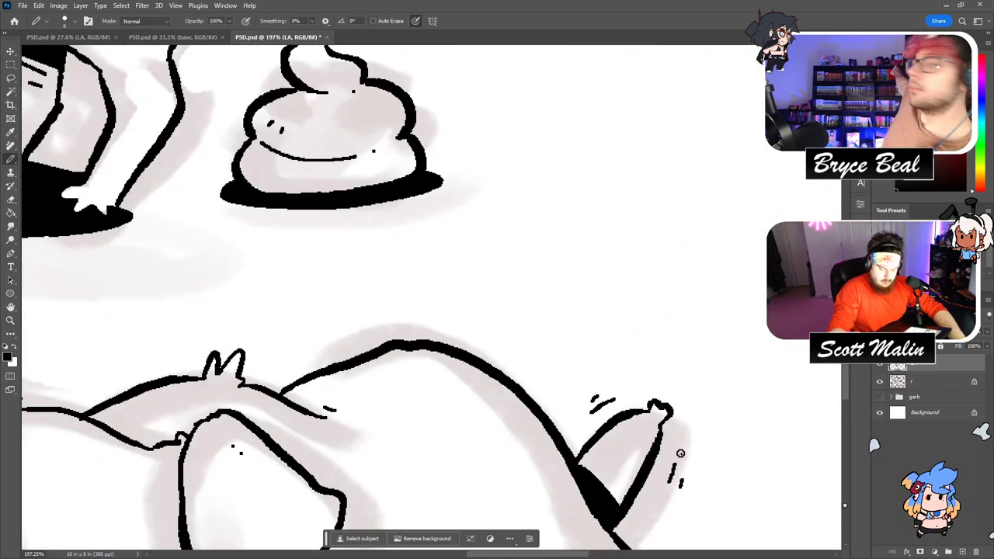
Review the inked dogs on the whole canvas with the faded sketch layer hidden, and show the sketch again.
click(10, 321)
drag(518, 273, 479, 268)
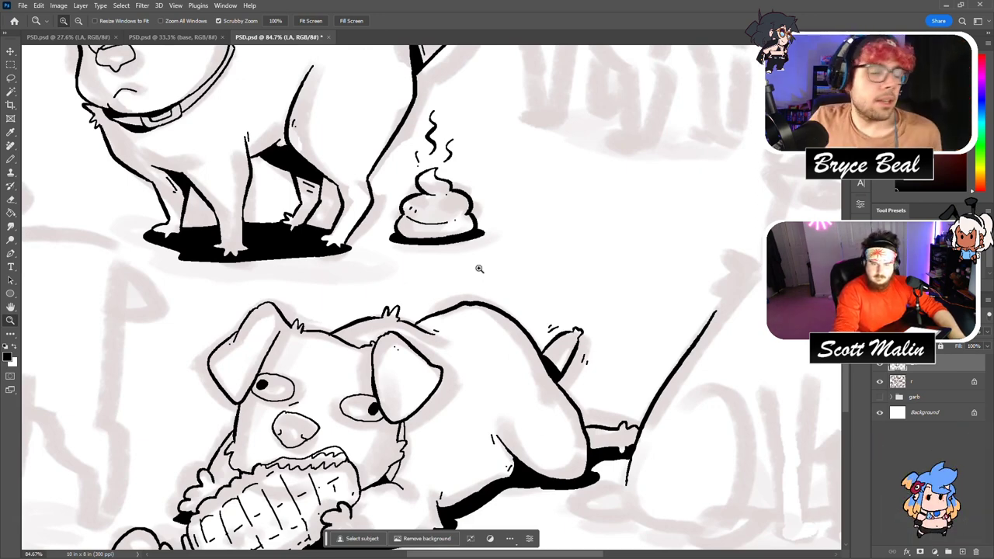
drag(490, 313, 459, 305)
key(e)
mouse_move(394, 328)
mouse_down()
mouse_move(520, 325)
mouse_move(499, 313)
mouse_move(438, 313)
mouse_up()
key(z)
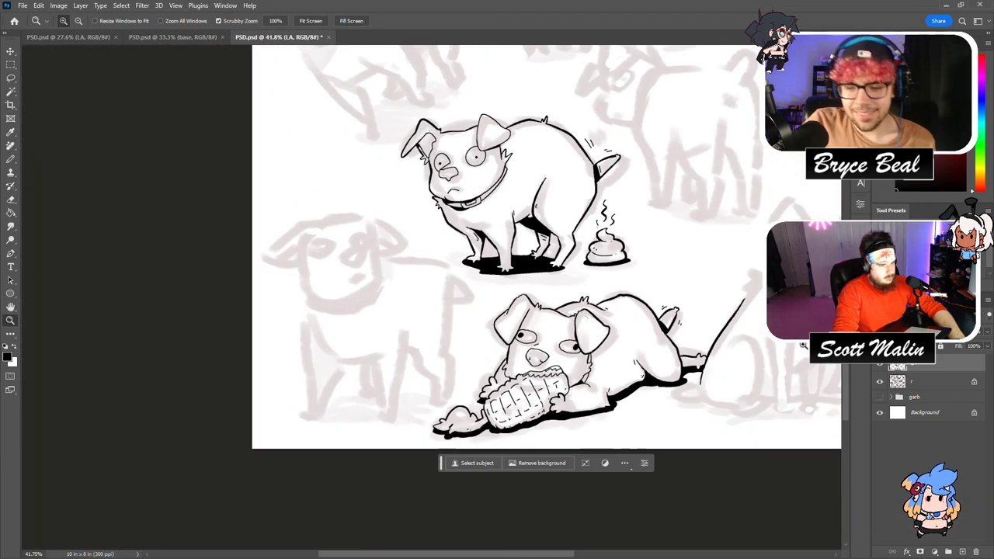
click(879, 382)
mouse_move(543, 315)
mouse_down()
mouse_move(520, 315)
mouse_move(532, 349)
mouse_up()
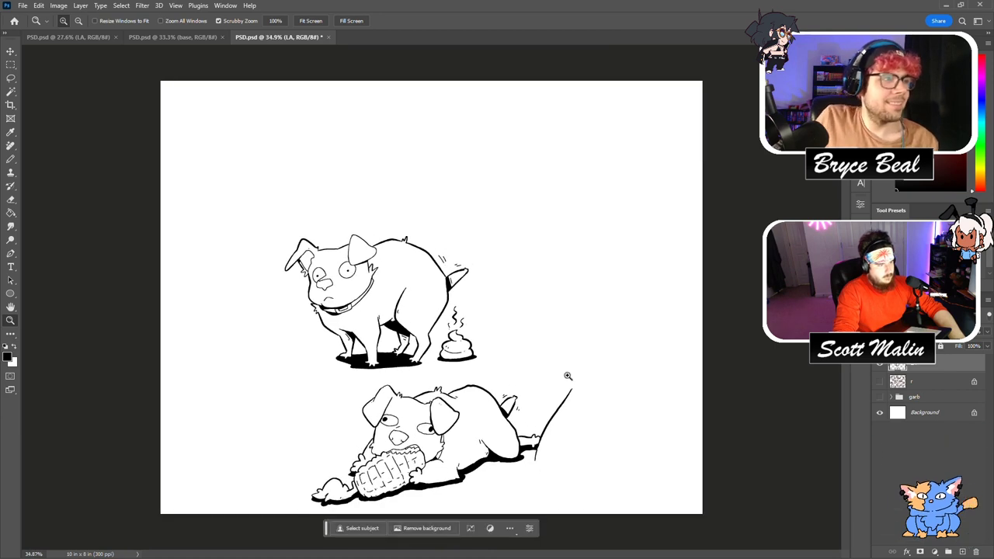
click(880, 381)
Ink the lumpy nose with nostril detail on the standing dog sketched near the canvas's left edge.
drag(178, 447, 205, 466)
mouse_move(191, 278)
mouse_down()
mouse_move(209, 300)
mouse_move(240, 300)
mouse_up()
key(b)
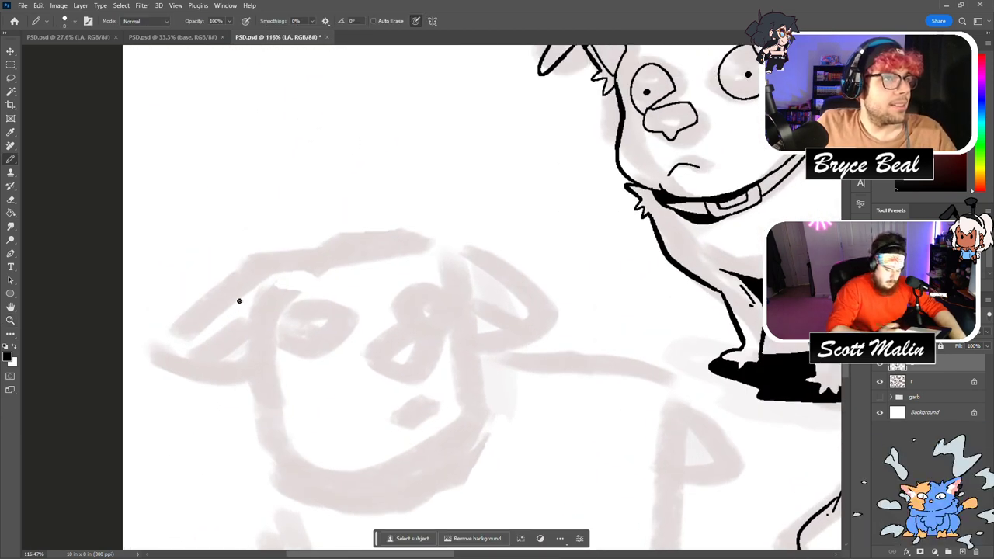
mouse_move(373, 334)
mouse_down()
mouse_move(377, 362)
mouse_move(407, 370)
mouse_move(442, 344)
mouse_move(434, 325)
mouse_move(376, 333)
mouse_up()
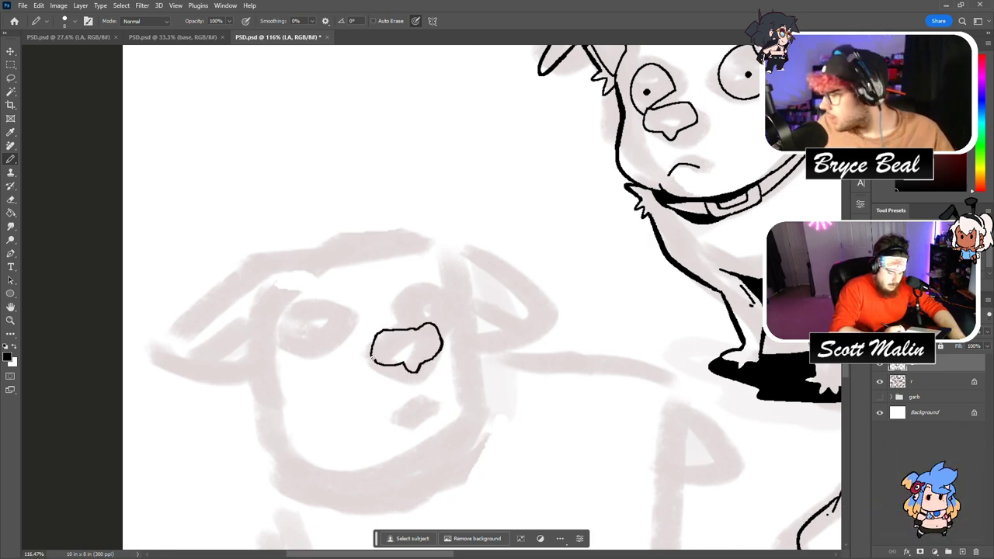
drag(429, 356, 432, 347)
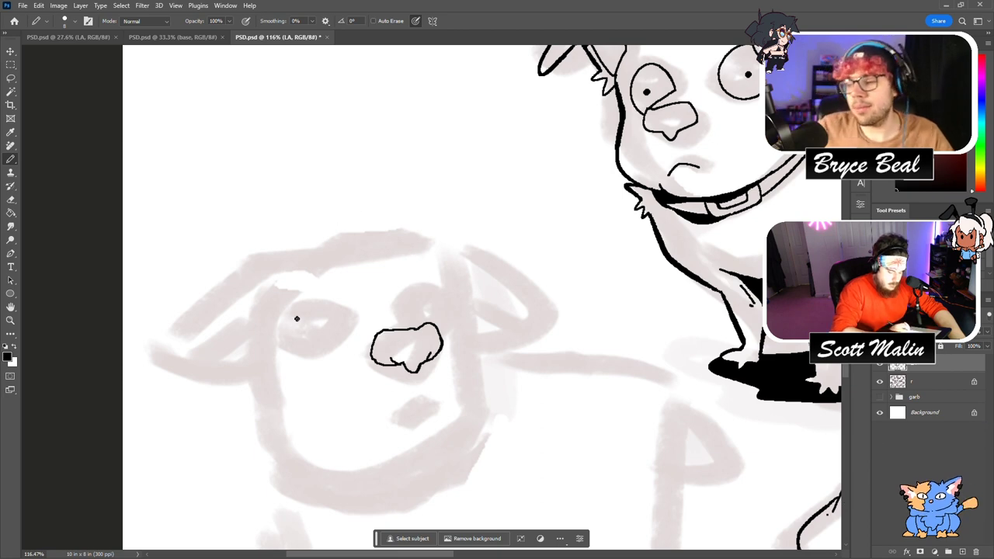
Ink both oval eyes with solid black pupils on the standing dog's face at the canvas's left edge.
mouse_move(284, 336)
mouse_down()
mouse_move(332, 342)
mouse_move(351, 309)
mouse_move(295, 310)
mouse_move(287, 331)
mouse_move(326, 345)
mouse_move(350, 315)
mouse_move(289, 320)
mouse_up()
key(ctrl+z)
mouse_move(405, 318)
mouse_down()
mouse_move(434, 290)
mouse_move(453, 305)
mouse_up()
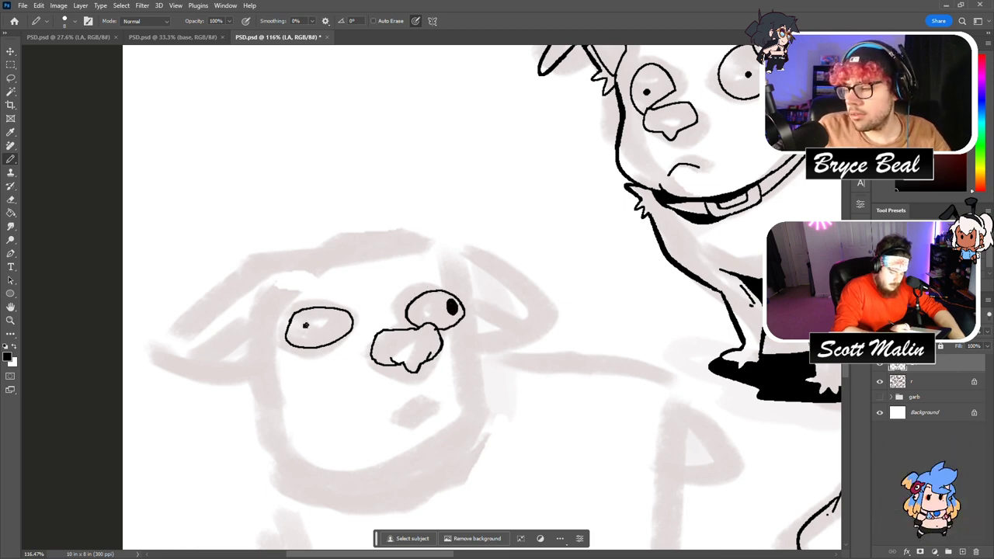
key(e)
key(b)
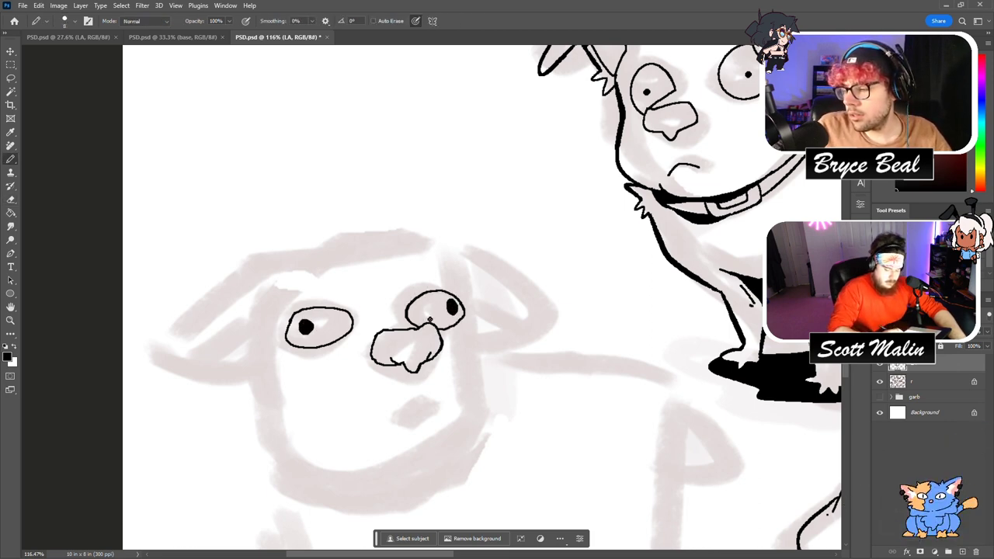
Ink the standing dog's rounded jaw with cheek fur tufts, a short mark above the nose and a small frowning mouth.
drag(462, 318, 470, 373)
mouse_move(264, 377)
mouse_down()
mouse_move(262, 450)
mouse_move(284, 484)
mouse_move(436, 458)
mouse_move(484, 393)
mouse_up()
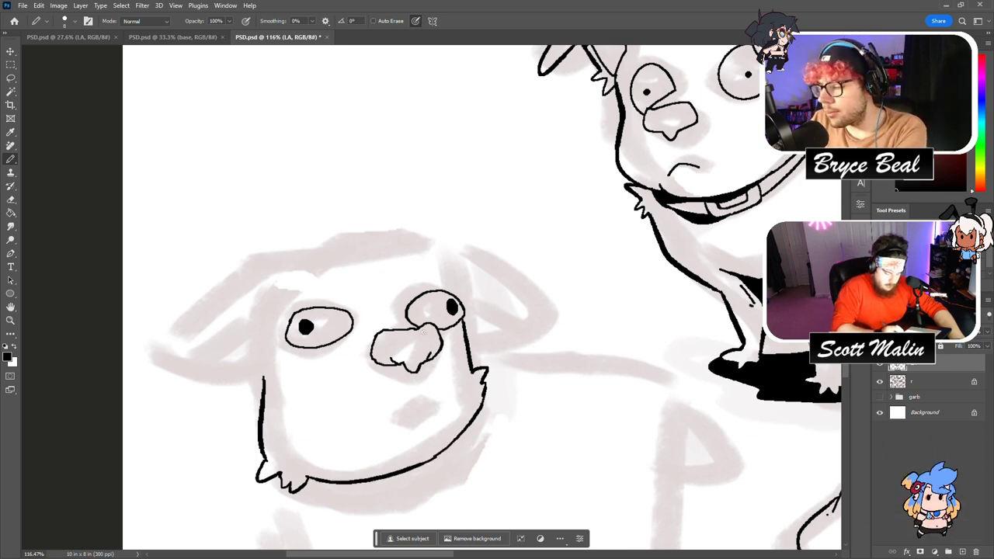
key(ctrl+z)
drag(378, 321, 395, 320)
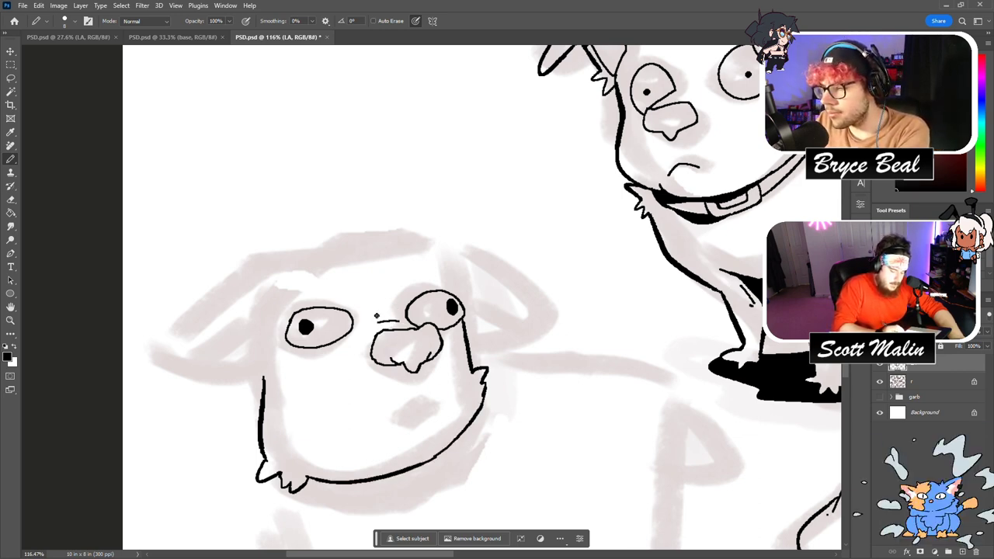
drag(405, 422, 432, 420)
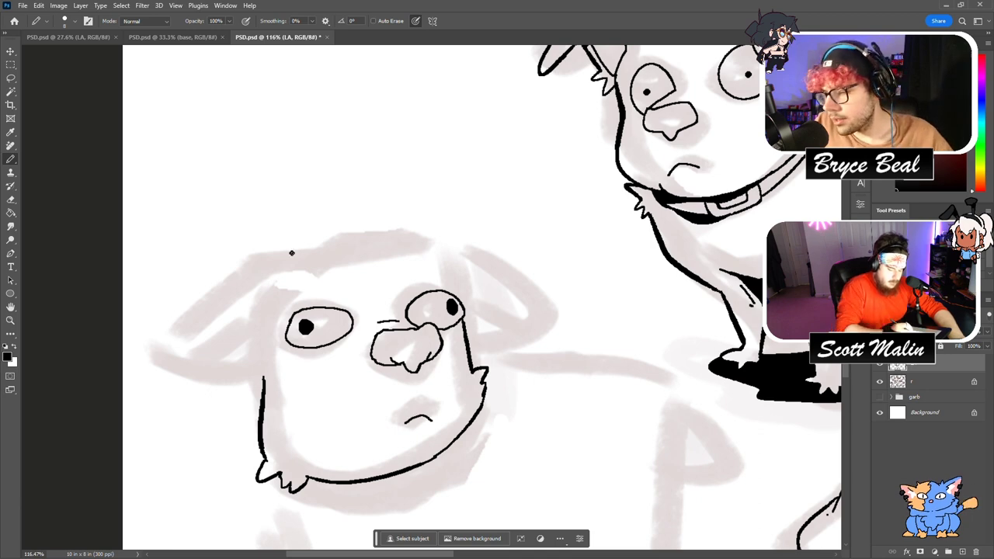
Ink the standing dog's two floppy ears with inner folds and the wavy top of its head.
mouse_move(316, 256)
mouse_down()
mouse_move(185, 339)
mouse_move(209, 369)
mouse_move(249, 365)
mouse_up()
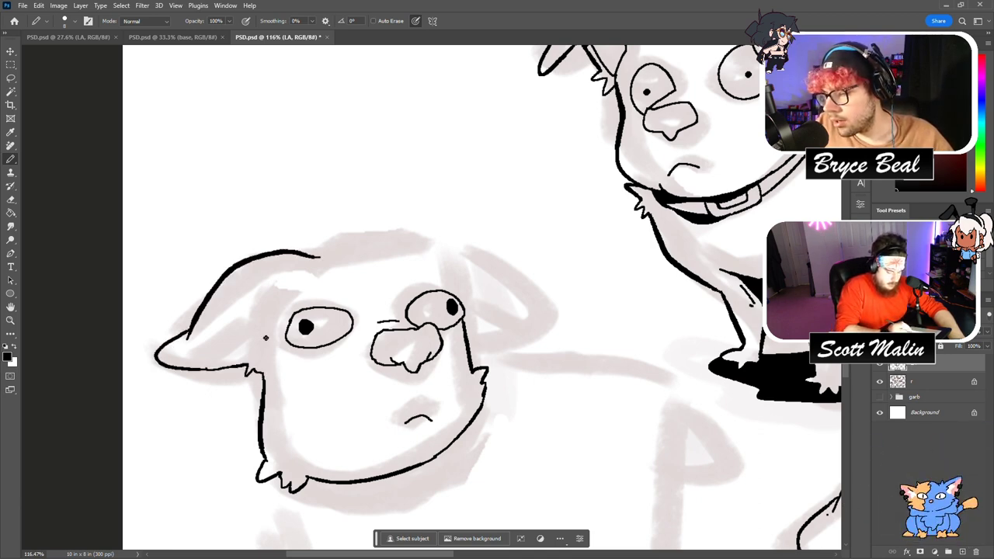
mouse_move(269, 348)
mouse_down()
mouse_move(267, 291)
mouse_move(179, 363)
mouse_move(259, 355)
mouse_up()
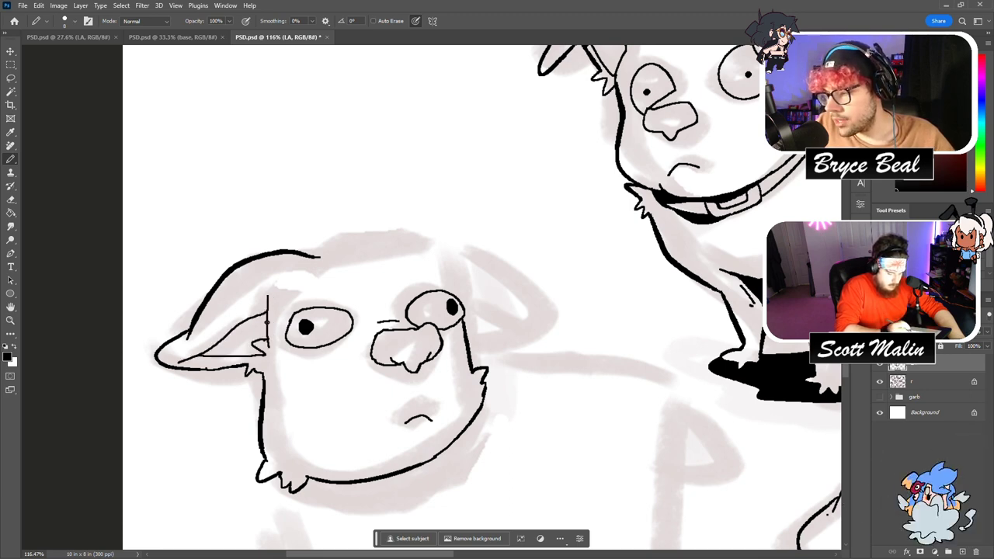
mouse_move(324, 249)
mouse_down()
mouse_move(385, 227)
mouse_move(369, 252)
mouse_move(436, 233)
mouse_move(465, 251)
mouse_move(529, 316)
mouse_move(471, 355)
mouse_up()
drag(465, 301, 504, 329)
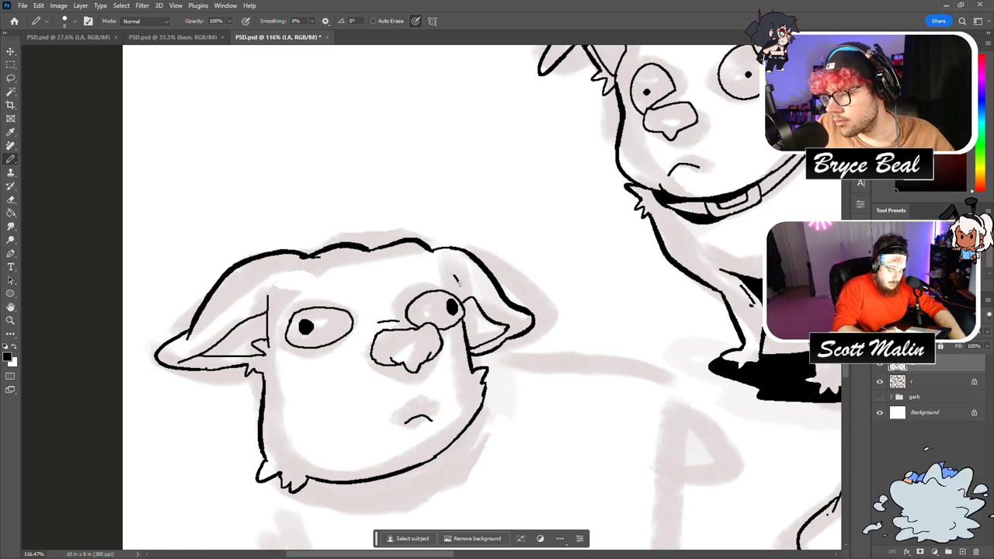
drag(458, 282, 461, 286)
Erase the overshooting vertical line and stray ends around the standing dog's inner ear.
key(e)
drag(268, 307, 268, 295)
key(b)
key(e)
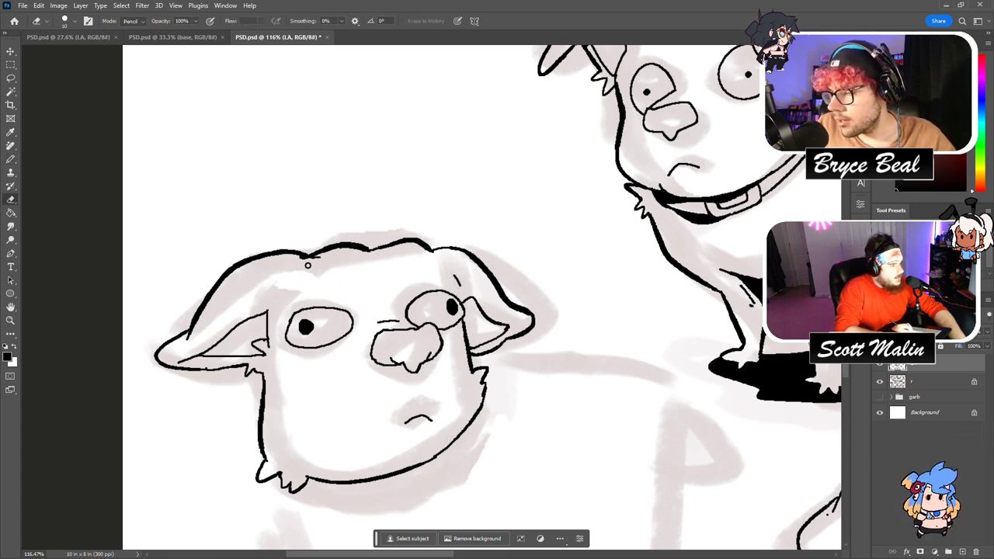
key(b)
key(e)
drag(266, 341, 270, 348)
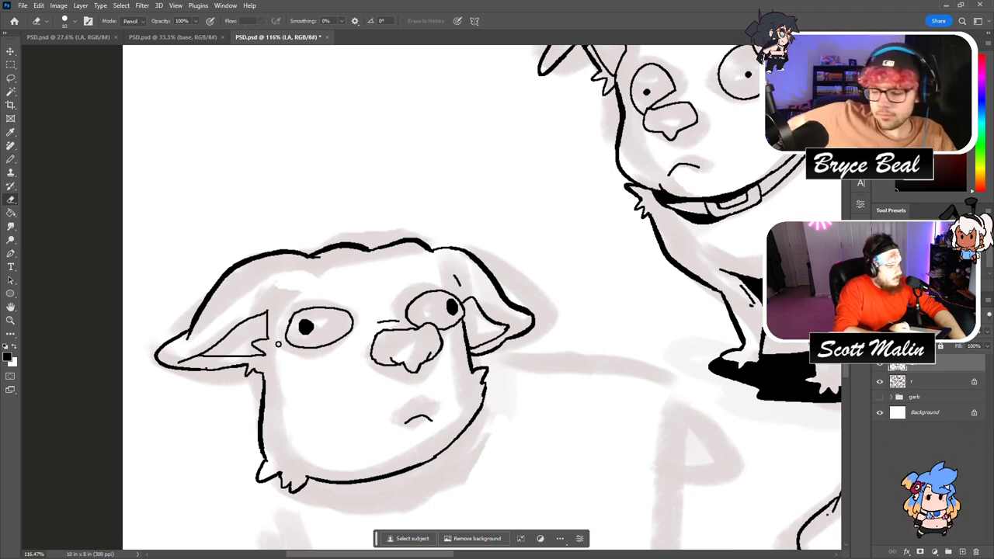
Ink a curved collar with a square buckle beneath the standing dog's jaw.
scroll(278, 343, down, 5)
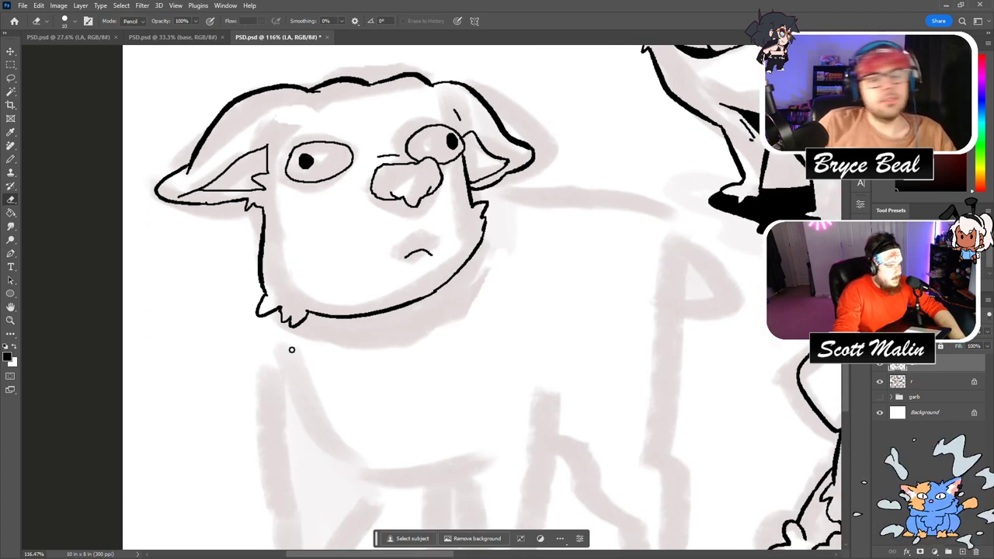
key(b)
mouse_move(270, 313)
mouse_down()
mouse_move(289, 332)
mouse_move(345, 352)
mouse_move(412, 336)
mouse_move(468, 260)
mouse_up()
mouse_move(337, 318)
mouse_down()
mouse_move(357, 343)
mouse_move(401, 316)
mouse_move(344, 352)
mouse_move(381, 356)
mouse_move(397, 341)
mouse_move(361, 345)
mouse_move(393, 344)
mouse_up()
key(e)
key(b)
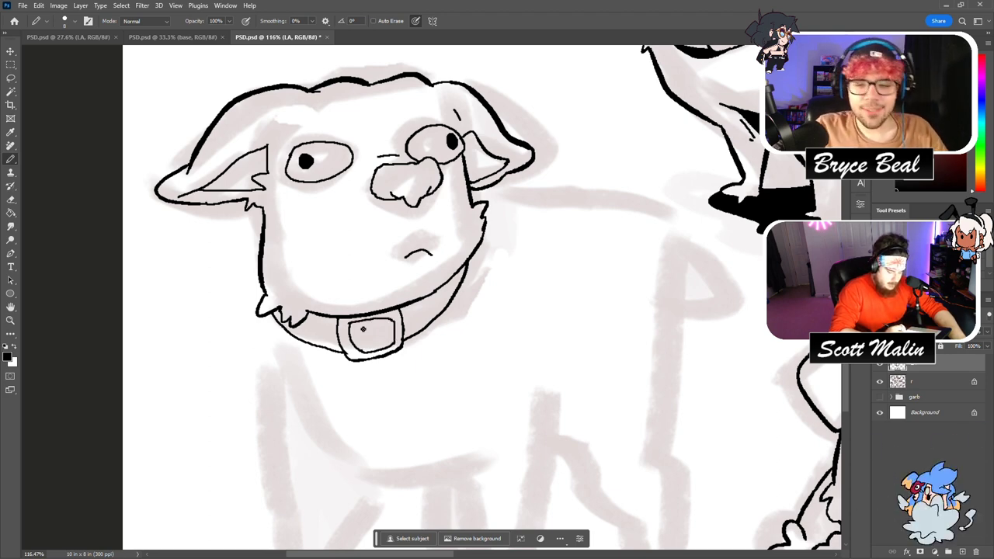
Outline a shadow band along the collar's upper edge beneath the jaw and fill it solid black.
mouse_move(311, 316)
mouse_down()
mouse_move(445, 293)
mouse_move(463, 278)
mouse_up()
key(g)
click(420, 304)
click(377, 315)
click(325, 315)
key(b)
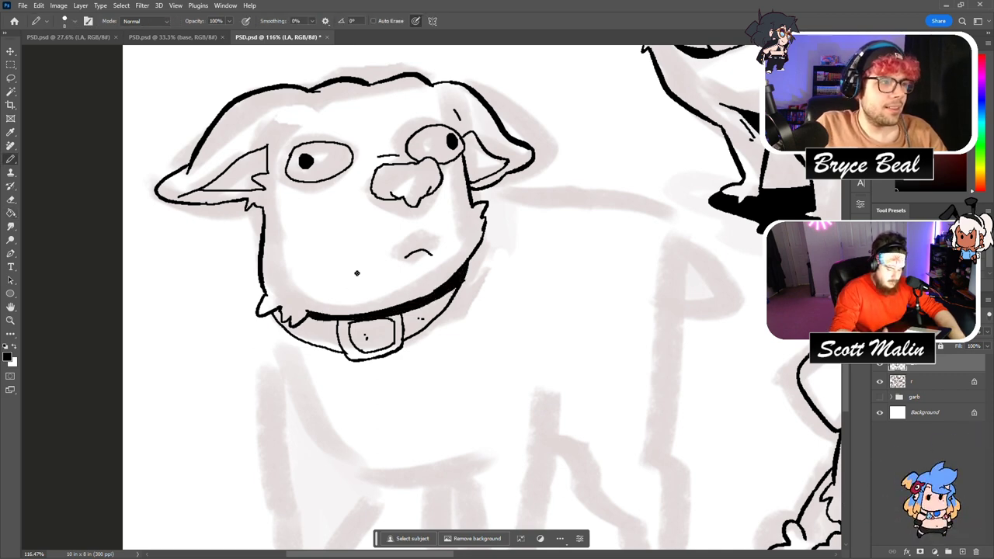
Add a small hair tuft on top of the standing dog's head and clean up its join.
scroll(357, 272, down, 1)
scroll(95, 299, up, 4)
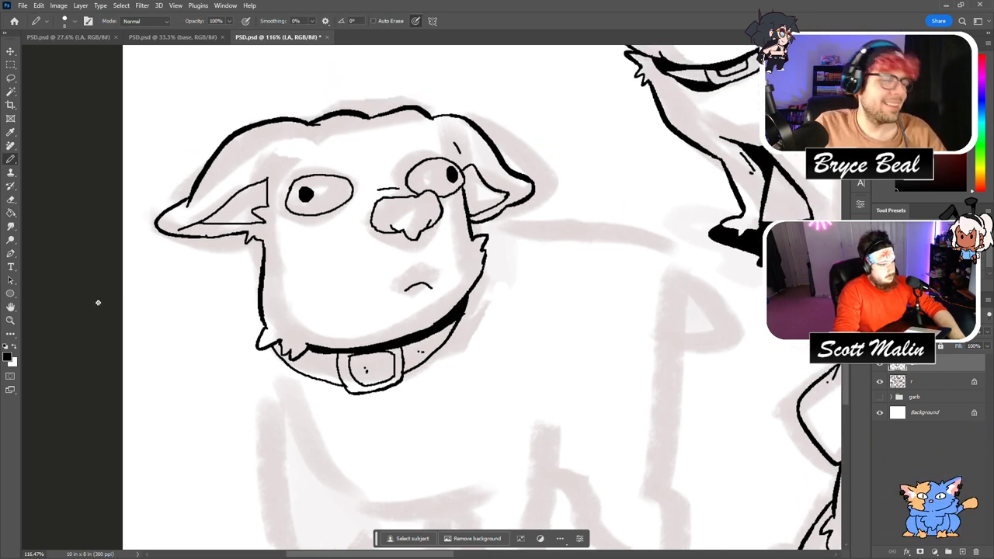
mouse_move(306, 163)
mouse_down()
mouse_move(291, 138)
mouse_move(281, 158)
mouse_up()
key(e)
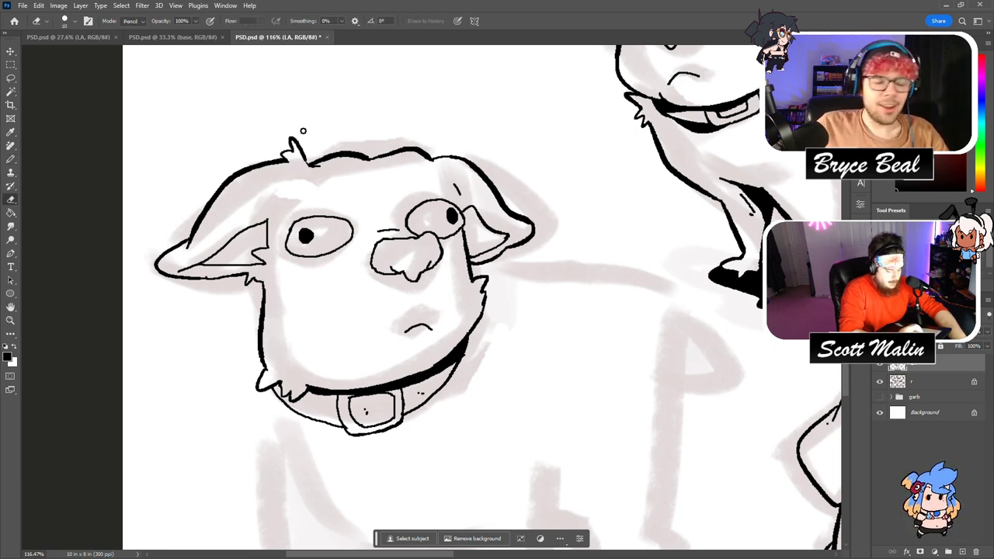
key(b)
scroll(361, 183, down, 2)
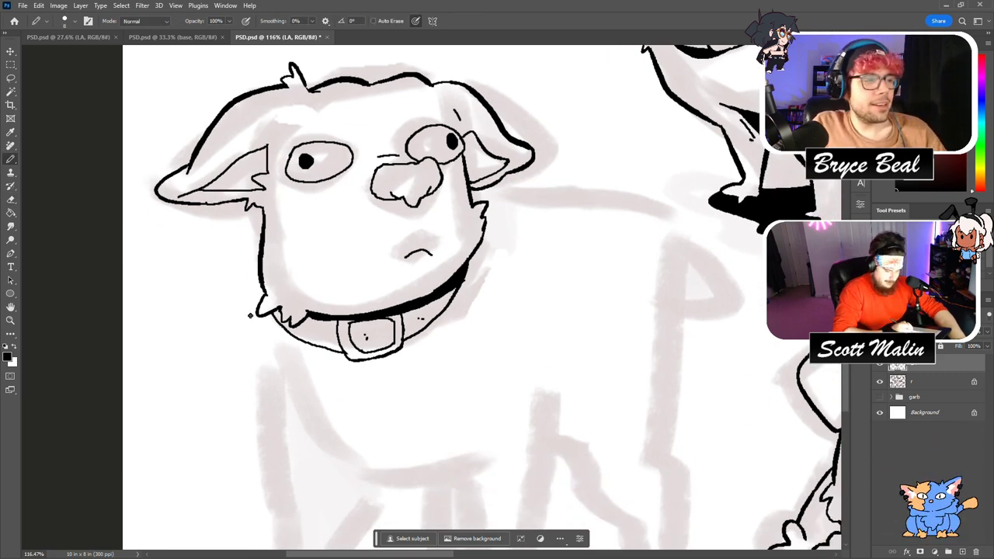
Ink a neck fur tuft beside the collar and the outer chest line running down to the standing dog's front leg.
mouse_move(262, 288)
mouse_down()
mouse_move(232, 346)
mouse_move(273, 411)
mouse_up()
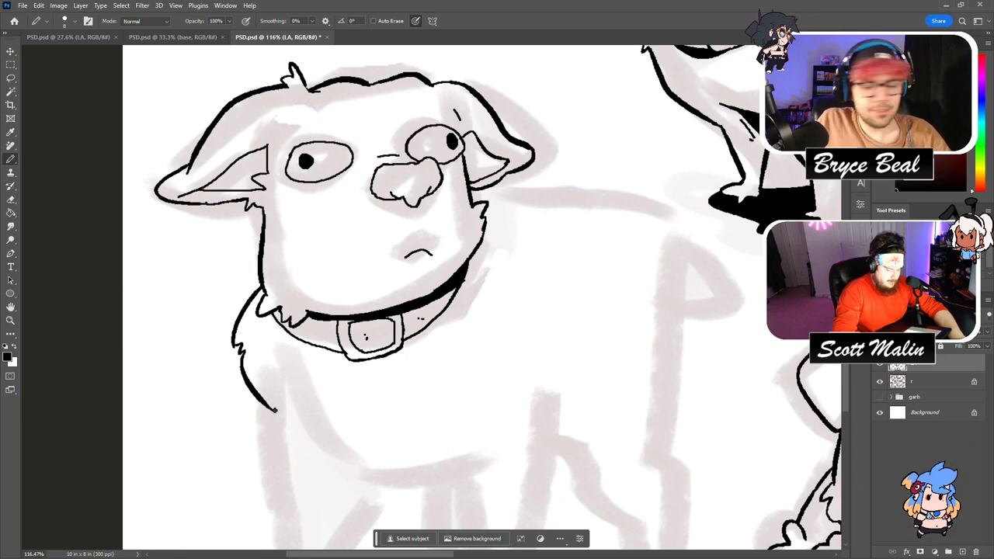
key(ctrl+z)
scroll(273, 407, down, 2)
key(ctrl+z)
mouse_move(260, 219)
mouse_down()
mouse_move(247, 233)
mouse_move(266, 259)
mouse_move(255, 250)
mouse_move(265, 259)
mouse_move(280, 428)
mouse_up()
key(ctrl+z)
key(ctrl+z)
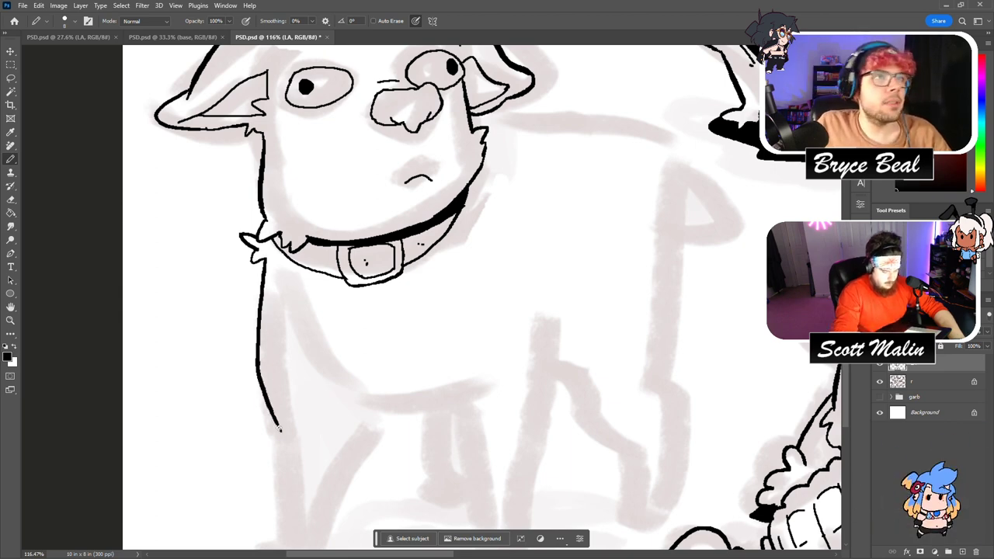
Ink the standing dog's two front legs with toed paws and the curved chest and belly line joining them.
scroll(280, 429, down, 3)
mouse_move(277, 312)
mouse_down()
mouse_move(293, 403)
mouse_move(285, 395)
mouse_move(291, 419)
mouse_move(273, 421)
mouse_move(282, 443)
mouse_move(312, 427)
mouse_move(311, 436)
mouse_move(371, 319)
mouse_move(368, 287)
mouse_up()
mouse_move(323, 249)
mouse_down()
mouse_move(382, 289)
mouse_move(460, 261)
mouse_move(484, 440)
mouse_up()
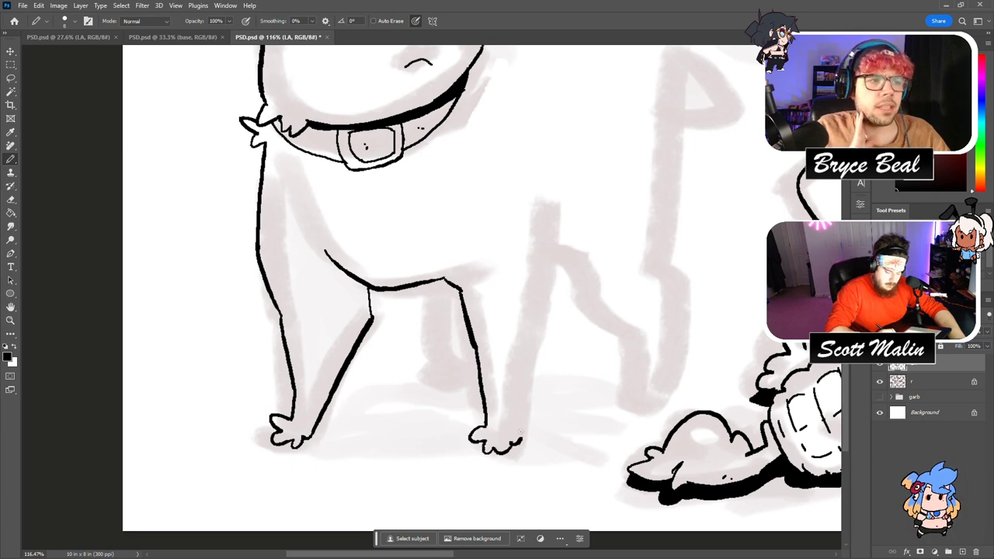
mouse_move(554, 205)
mouse_down()
mouse_move(556, 269)
mouse_move(518, 438)
mouse_up()
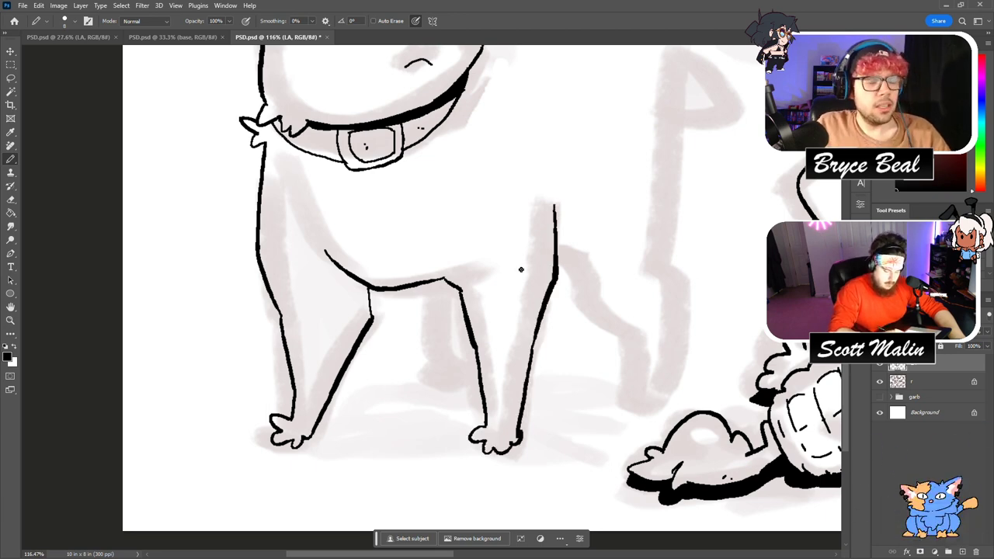
Ink the small far leg behind the front legs, add chest marks, and shade black wedges where the legs meet the belly.
mouse_move(432, 284)
mouse_down()
mouse_move(443, 321)
mouse_move(442, 362)
mouse_move(432, 362)
mouse_move(446, 381)
mouse_move(481, 370)
mouse_up()
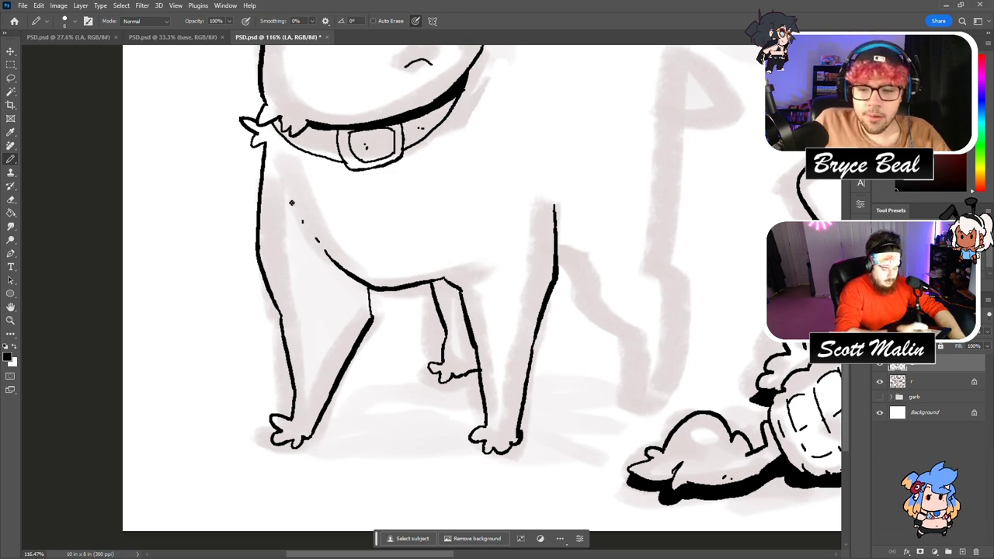
drag(371, 309, 344, 271)
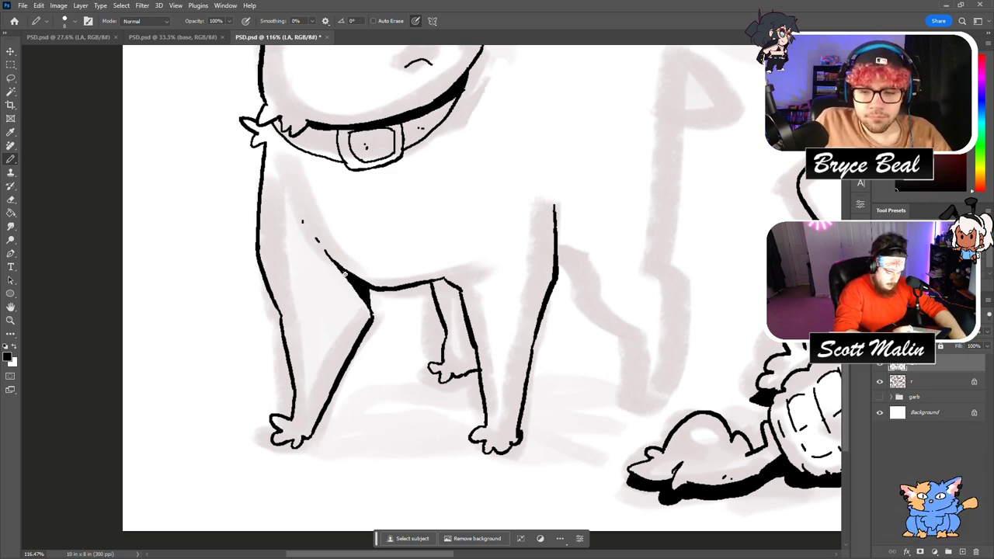
key(g)
click(456, 309)
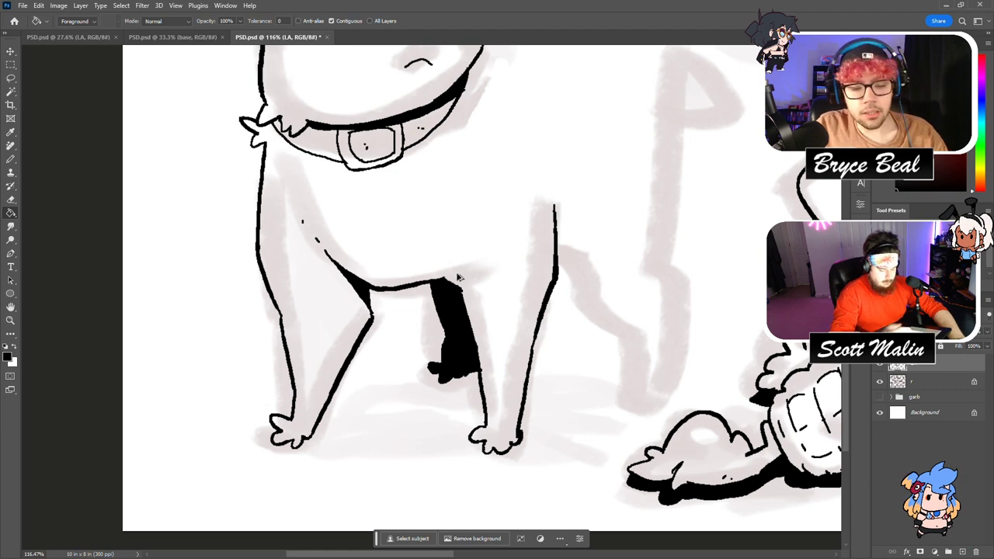
key(ctrl+z)
key(b)
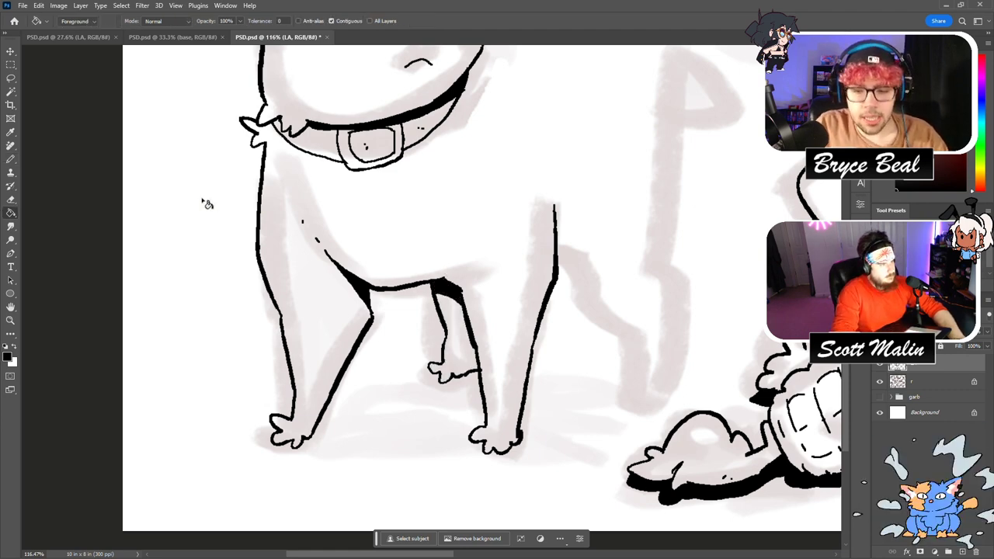
Ink the standing dog's rear half with a bent hind leg, toed paw, belly line, curved back and short tail.
click(11, 321)
drag(357, 257, 295, 256)
scroll(435, 264, up, 2)
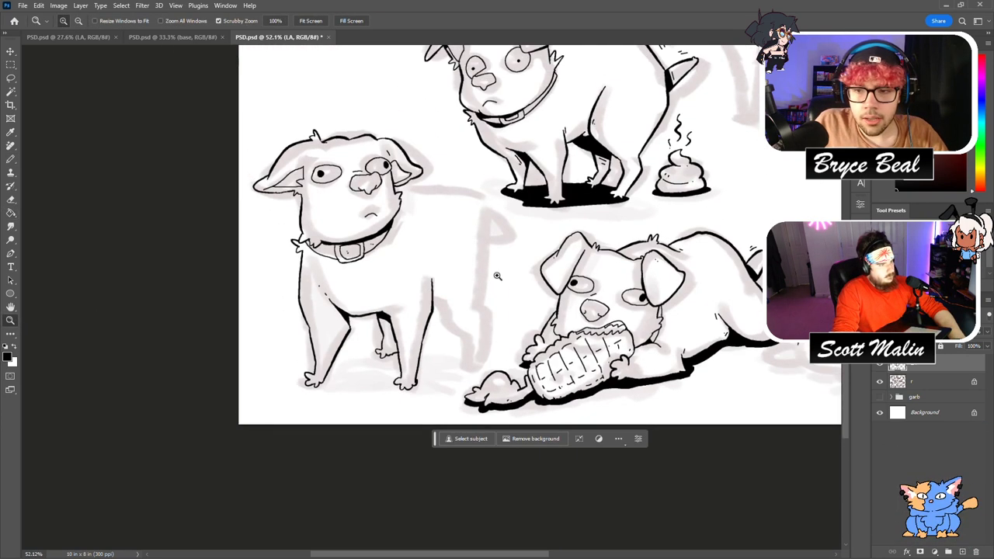
drag(479, 194, 494, 235)
scroll(478, 278, up, 1)
key(b)
drag(394, 374, 427, 357)
key(ctrl+z)
mouse_move(422, 318)
mouse_down()
mouse_move(417, 400)
mouse_move(449, 436)
mouse_move(452, 424)
mouse_move(464, 492)
mouse_up()
mouse_move(491, 248)
mouse_down()
mouse_move(496, 340)
mouse_move(475, 467)
mouse_up()
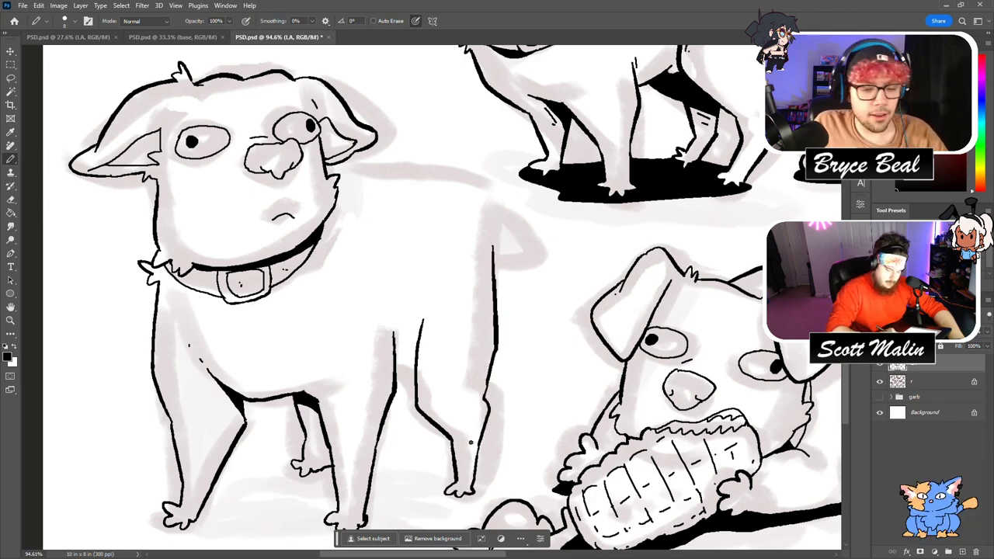
drag(394, 376, 412, 367)
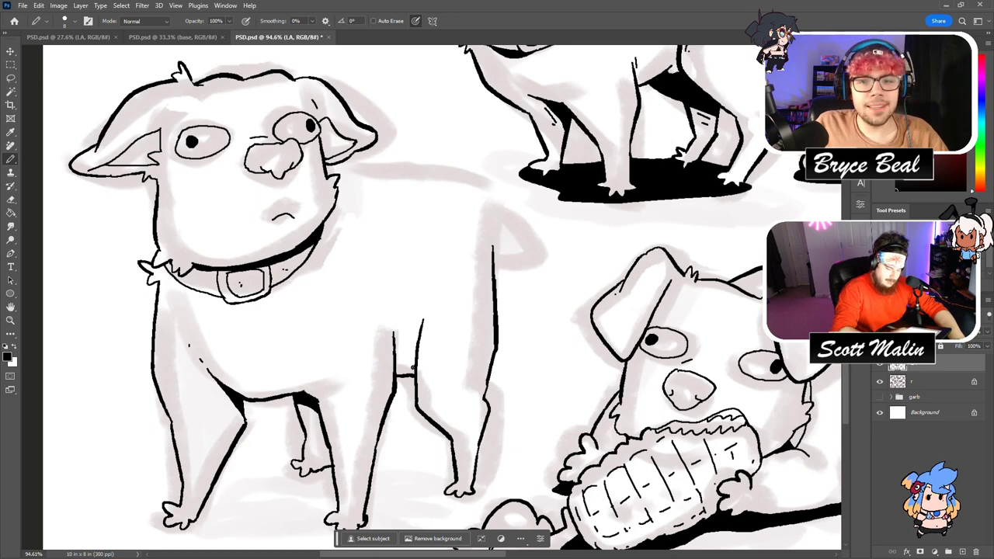
mouse_move(345, 175)
mouse_down()
mouse_move(370, 175)
mouse_move(413, 164)
mouse_move(484, 194)
mouse_move(497, 227)
mouse_move(532, 255)
mouse_up()
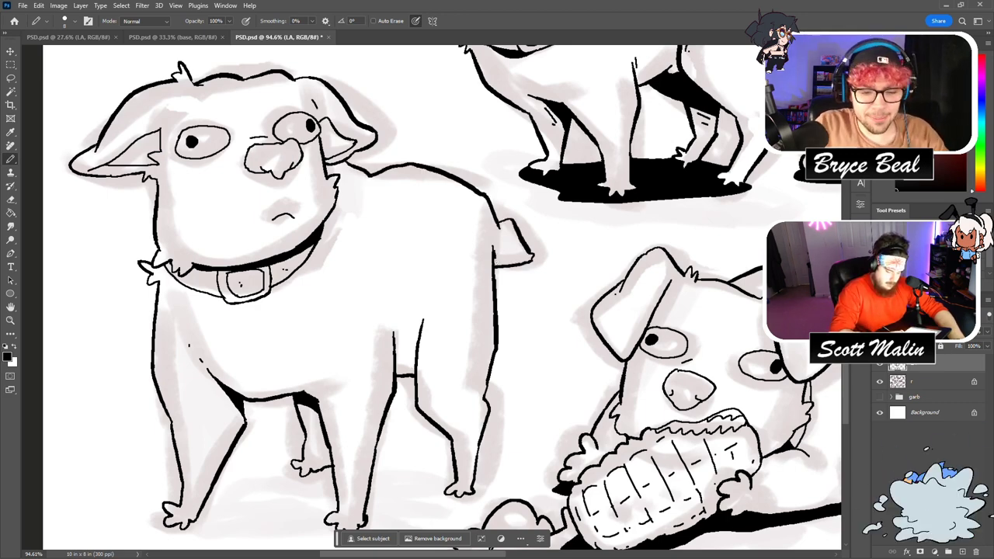
Outline a ground shadow around the standing dog's paws and fill it solid black.
scroll(474, 256, down, 3)
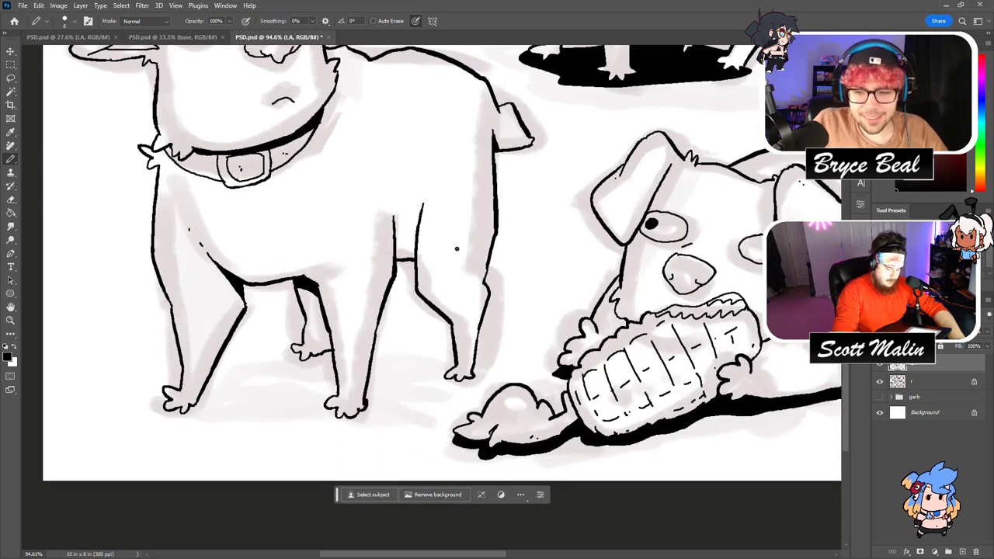
mouse_move(156, 417)
mouse_down()
mouse_move(354, 427)
mouse_move(463, 385)
mouse_move(373, 354)
mouse_up()
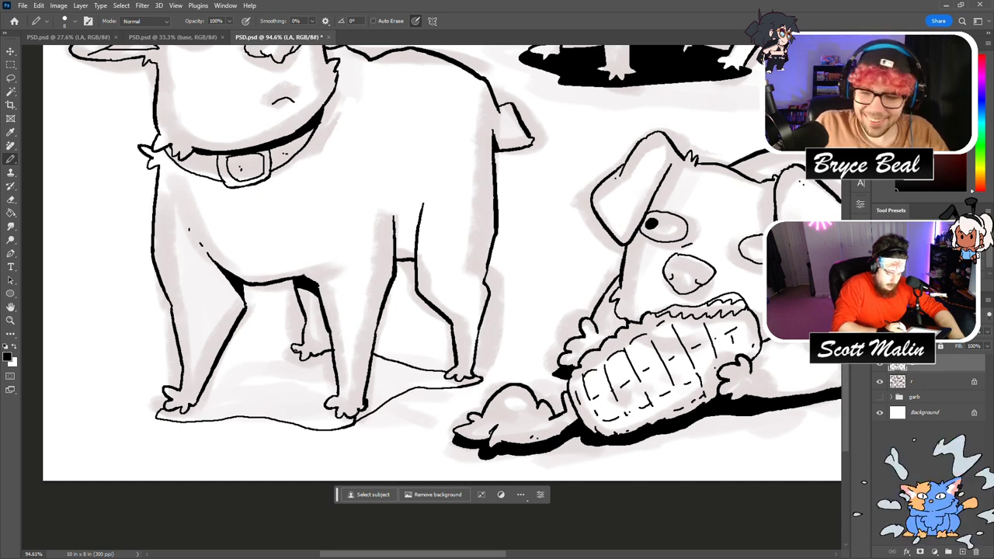
drag(289, 349, 208, 404)
key(g)
click(249, 400)
click(411, 380)
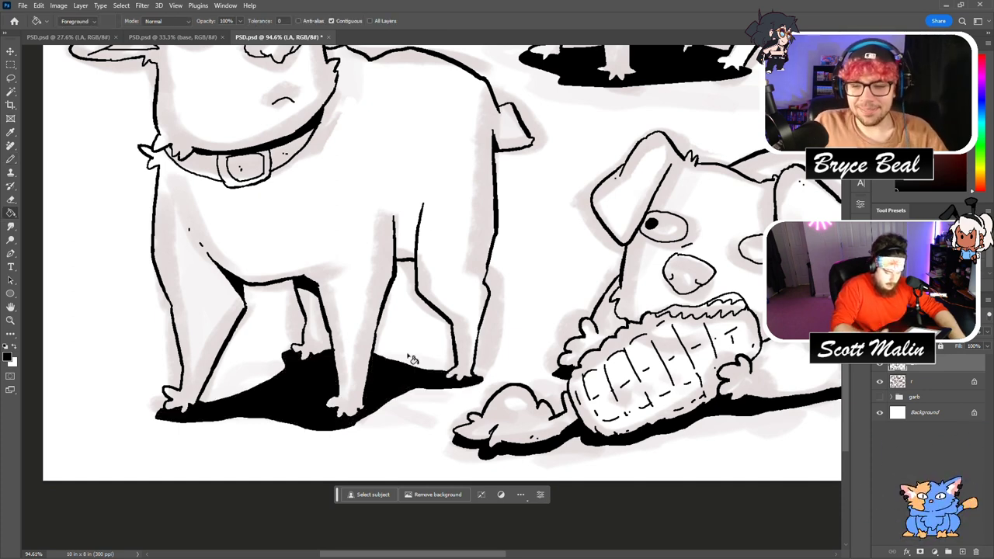
Review the inked dogs on the whole canvas with the faded sketch layer hidden, and make the LA layer active.
click(10, 319)
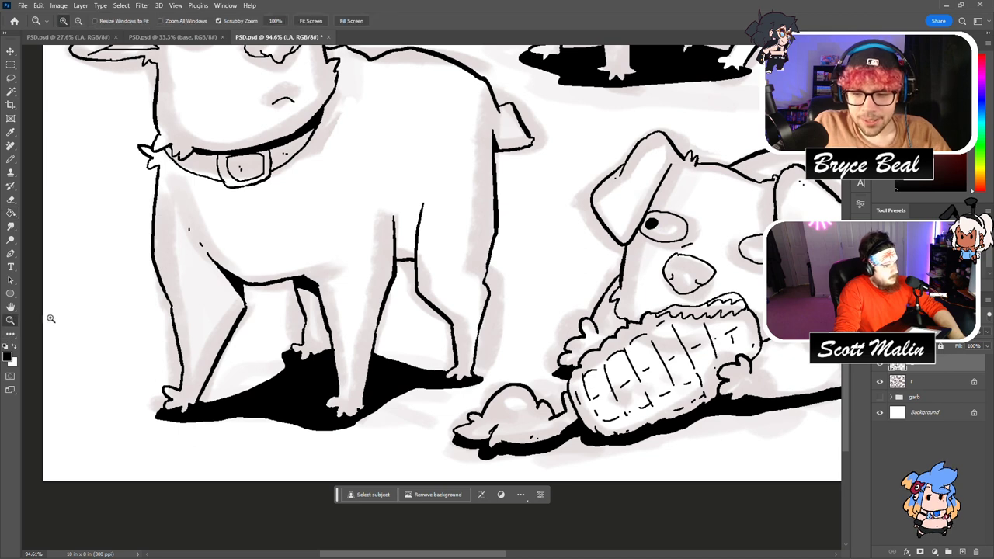
drag(372, 295, 276, 295)
click(885, 380)
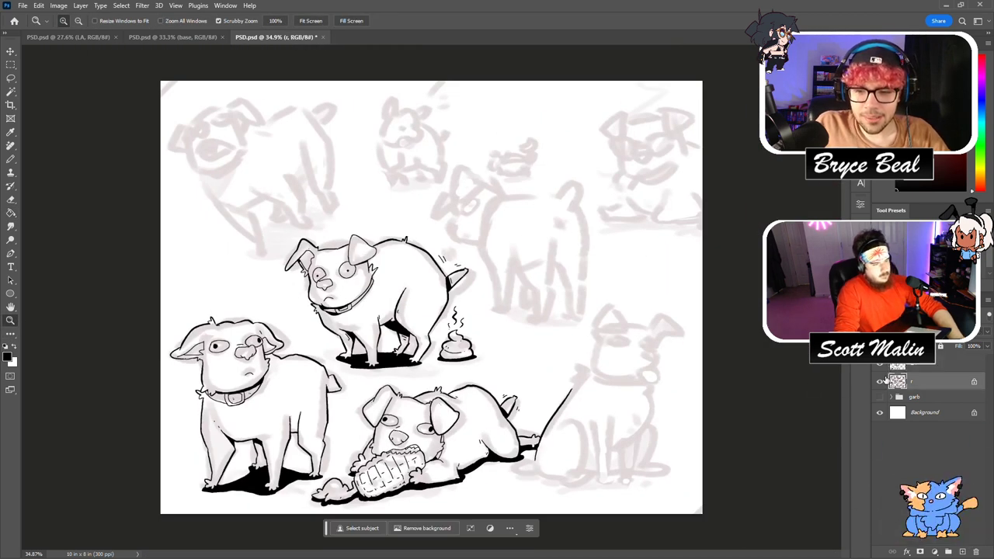
click(879, 380)
click(904, 367)
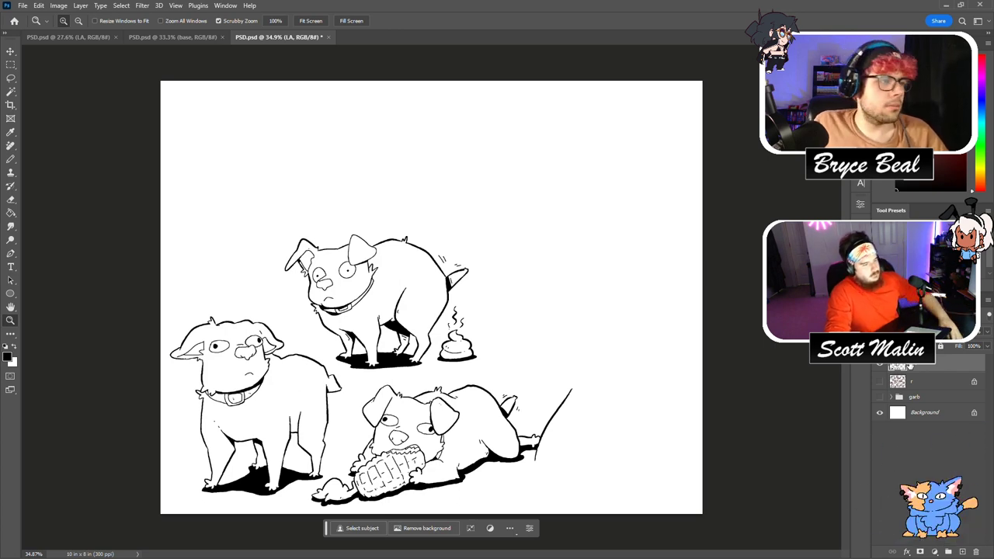
Shade black along the jagged bite edge of the lying dog's corn cob inside a Magic Wand selection, leaving nothing selected.
drag(394, 463, 479, 495)
click(10, 91)
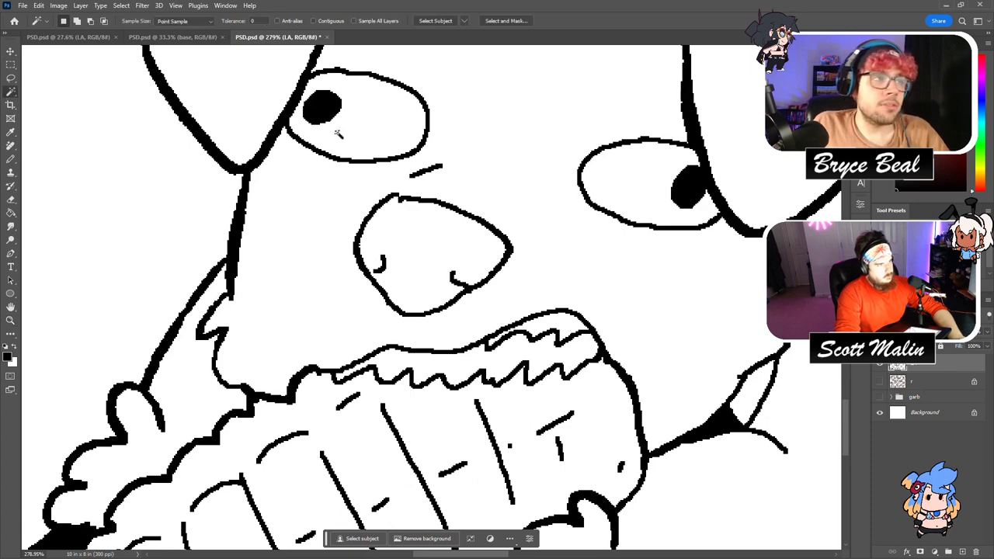
click(420, 397)
key(b)
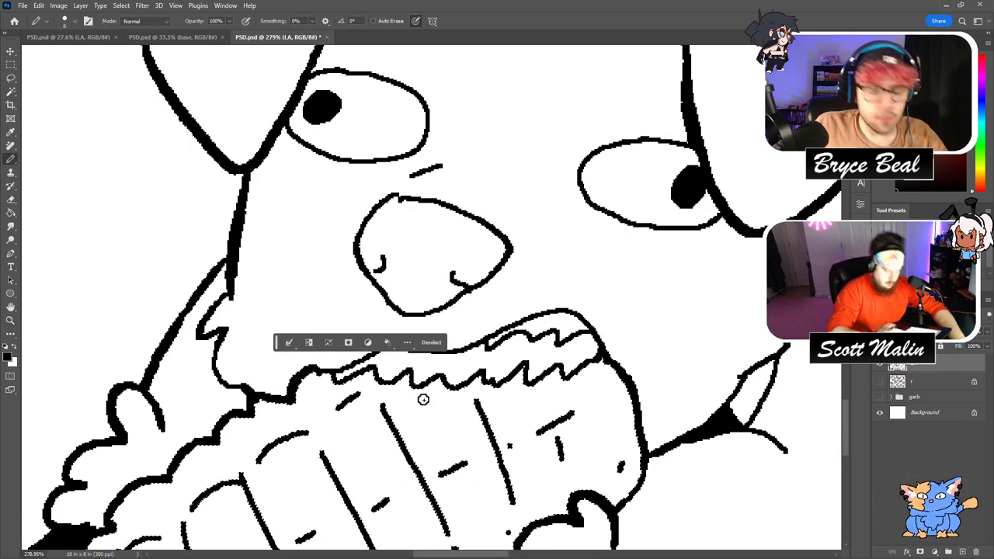
mouse_move(333, 384)
mouse_down()
mouse_move(379, 363)
mouse_move(358, 367)
mouse_move(447, 384)
mouse_move(520, 382)
mouse_up()
key(ctrl+z)
mouse_move(529, 377)
mouse_down()
mouse_move(541, 385)
mouse_move(560, 367)
mouse_up()
key(ctrl+z)
key(ctrl+z)
key(ctrl+d)
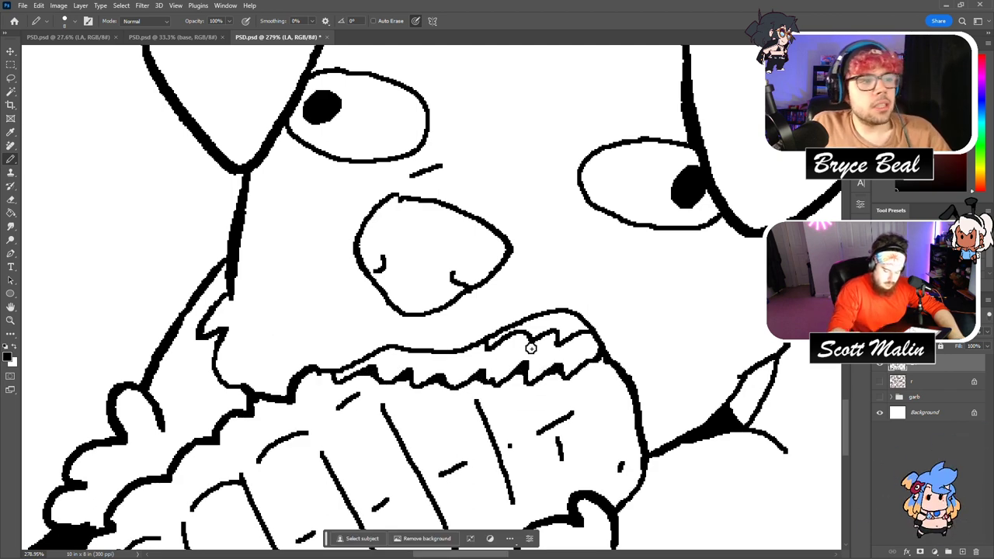
Review the inked dogs on the whole canvas and show the faded sketch layer again.
click(10, 320)
key(ctrl+0)
drag(572, 347, 525, 347)
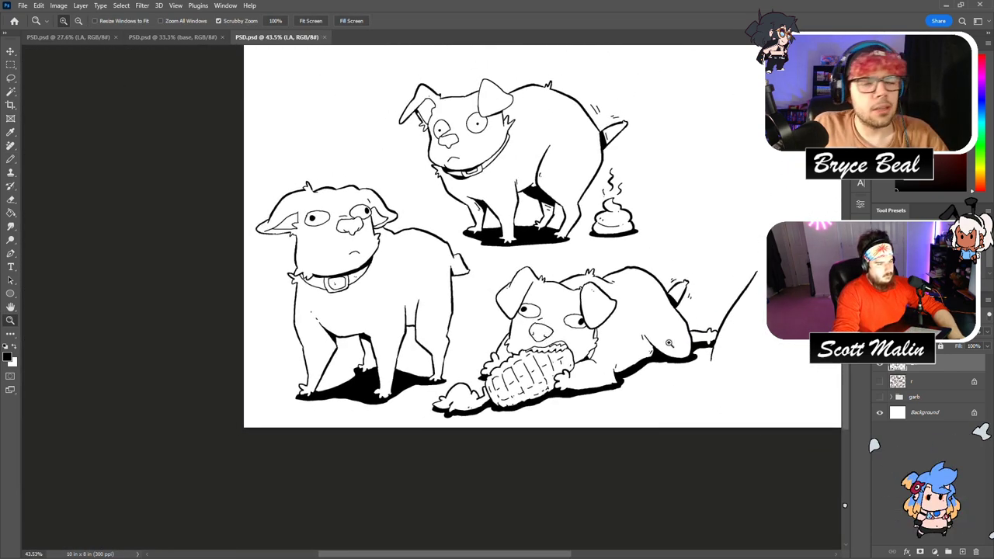
scroll(671, 344, down, 2)
key(alt+Tab)
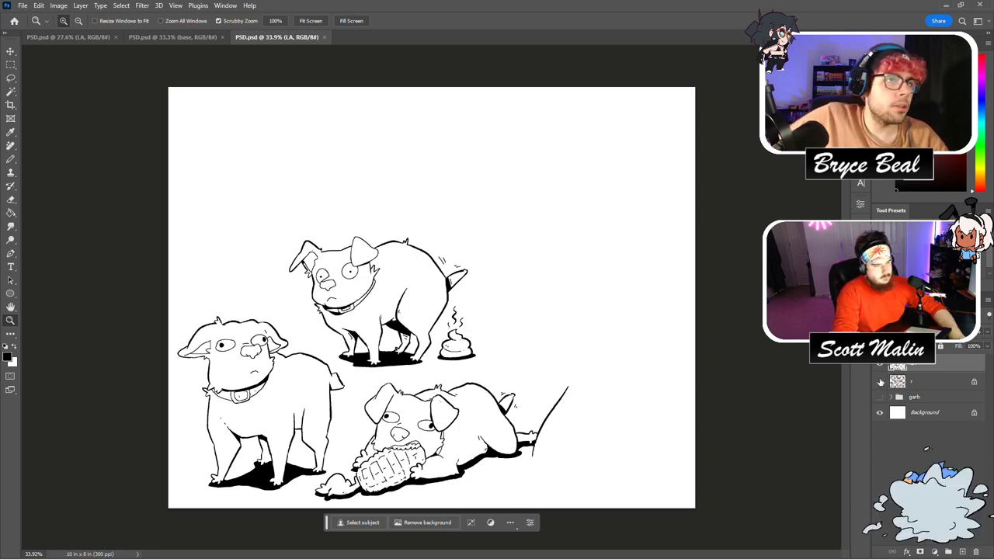
click(879, 381)
Ink the sitting dog's pointed near ear, small cheek tuft and oval near eye with a black pupil.
click(666, 357)
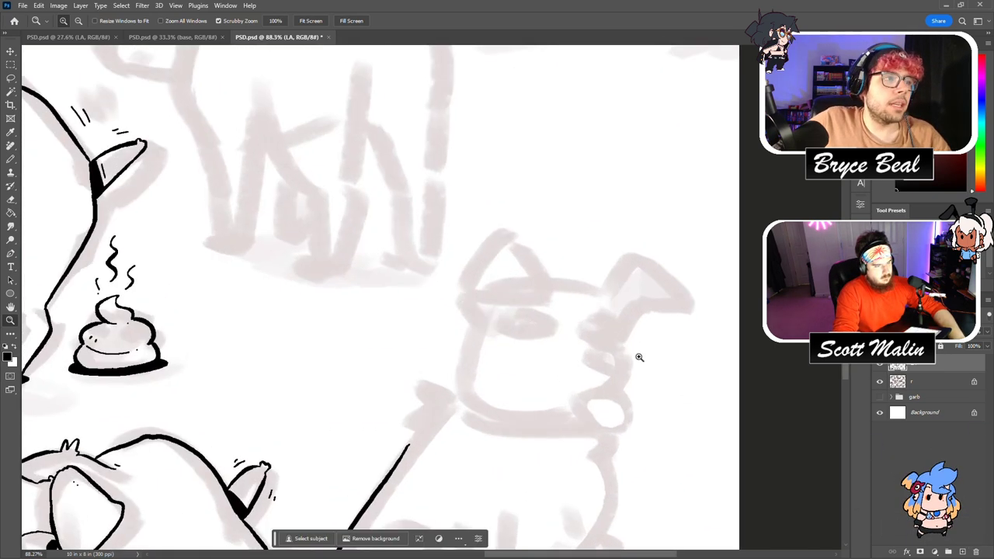
click(644, 359)
key(b)
drag(472, 202, 428, 324)
mouse_move(470, 202)
mouse_down()
mouse_move(523, 257)
mouse_move(527, 283)
mouse_move(431, 276)
mouse_up()
mouse_move(487, 304)
mouse_down()
mouse_move(497, 330)
mouse_move(527, 329)
mouse_move(535, 316)
mouse_move(521, 301)
mouse_move(479, 309)
mouse_up()
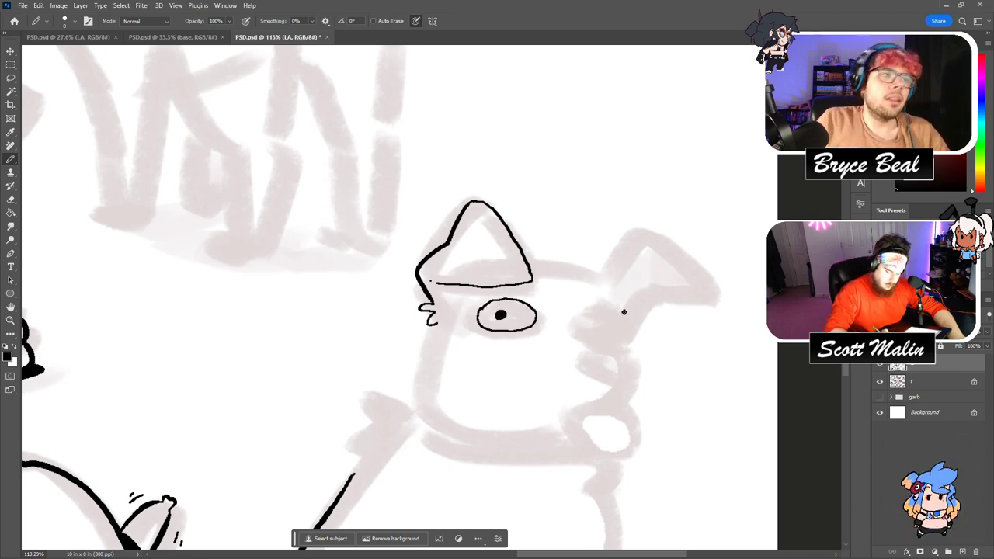
Ink the sitting dog's far eye with its pupil, the nose and the short muzzle line below it.
mouse_move(585, 335)
mouse_down()
mouse_move(630, 363)
mouse_move(627, 405)
mouse_up()
mouse_move(587, 350)
mouse_down()
mouse_move(610, 384)
mouse_move(629, 369)
mouse_up()
mouse_move(588, 337)
mouse_down()
mouse_move(611, 311)
mouse_move(621, 339)
mouse_up()
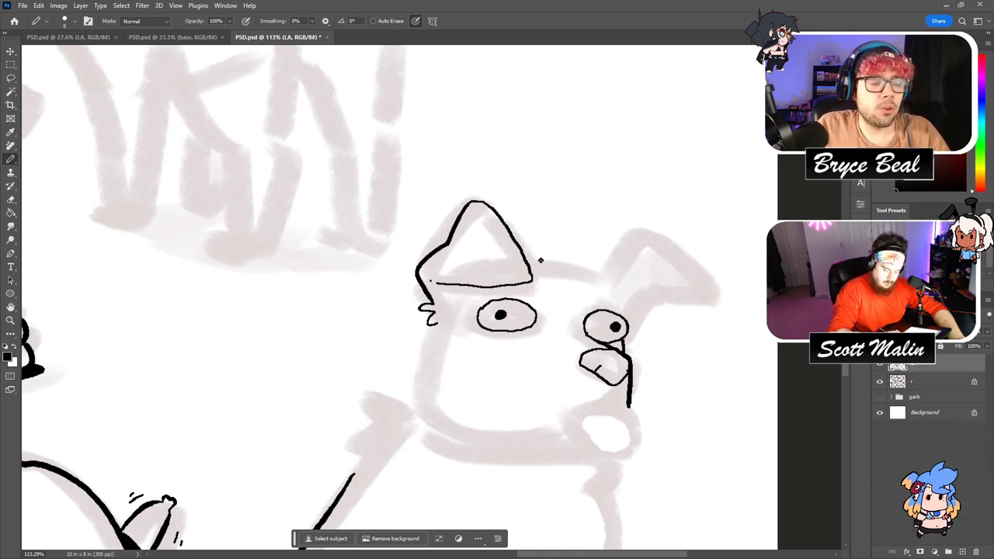
Ink the top of the sitting dog's head with a hair tuft, the folded far ear and fur marks under both ears.
mouse_move(531, 266)
mouse_down()
mouse_move(608, 273)
mouse_move(595, 279)
mouse_move(634, 240)
mouse_move(714, 287)
mouse_move(644, 292)
mouse_move(653, 295)
mouse_move(627, 345)
mouse_up()
mouse_move(649, 299)
mouse_down()
mouse_move(620, 294)
mouse_move(622, 308)
mouse_move(650, 304)
mouse_up()
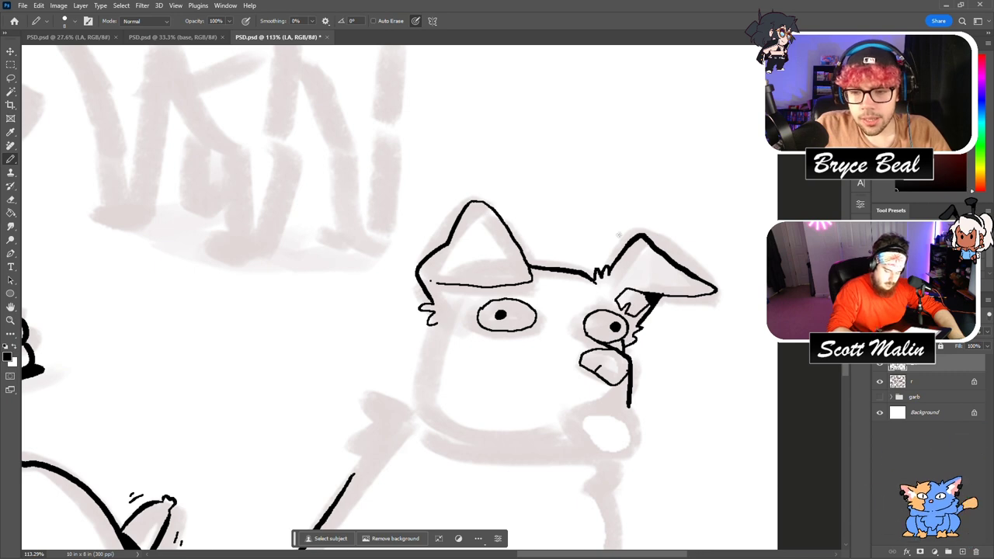
mouse_move(439, 285)
mouse_down()
mouse_move(454, 295)
mouse_move(469, 289)
mouse_up()
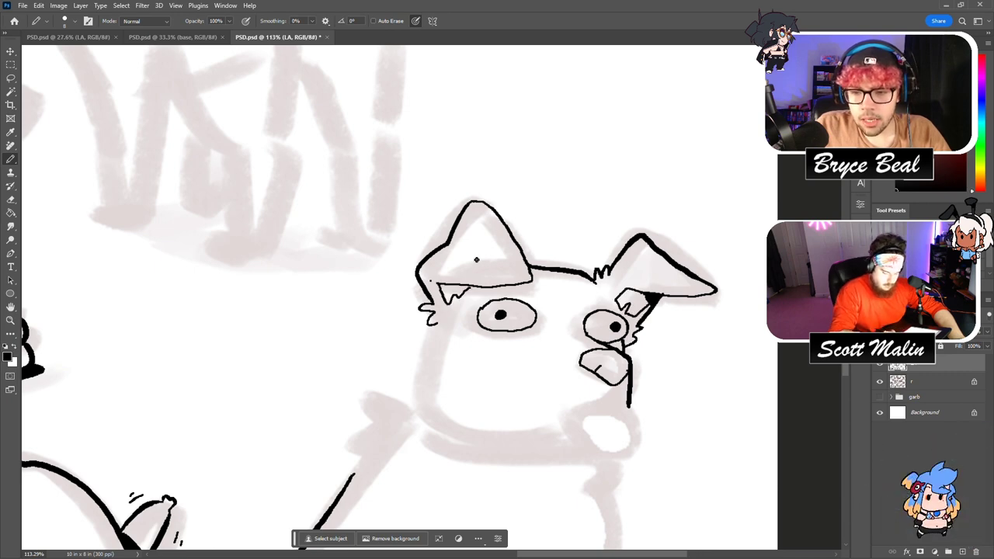
Ink the sitting dog's rounded tongue shape at the muzzle and the cheek and jaw line with a fur tuft.
mouse_move(628, 402)
mouse_down()
mouse_move(571, 415)
mouse_move(610, 399)
mouse_move(621, 406)
mouse_up()
key(ctrl+z)
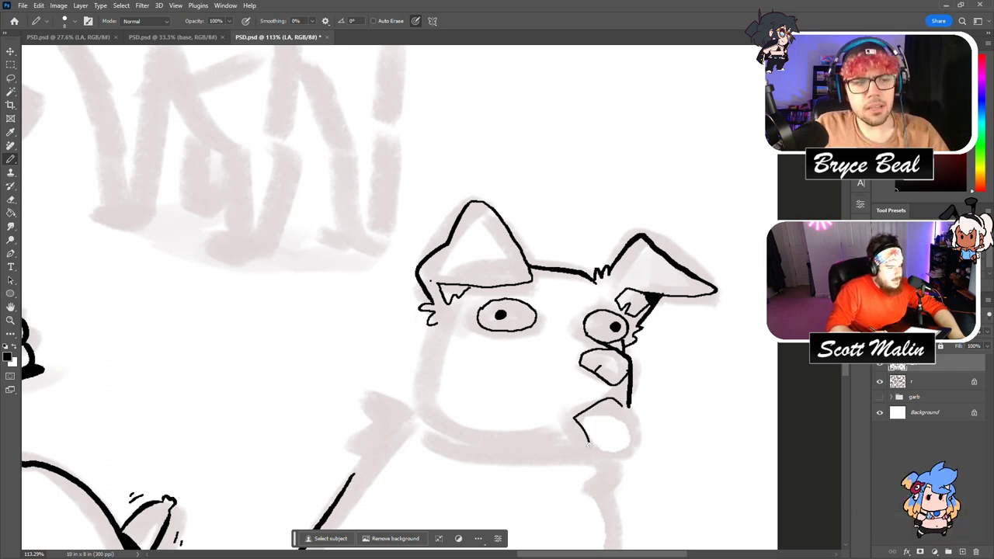
mouse_move(612, 459)
mouse_down()
mouse_move(635, 449)
mouse_move(622, 402)
mouse_up()
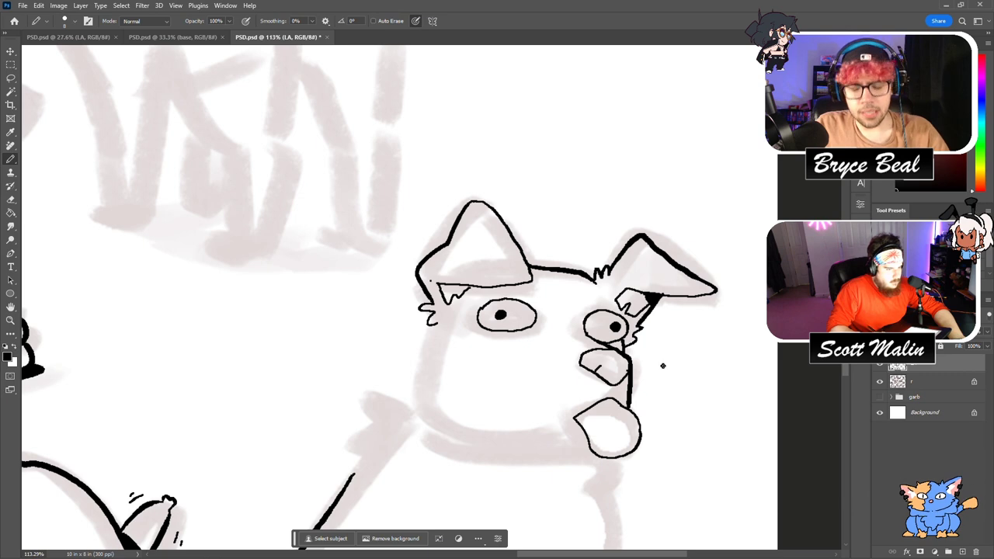
mouse_move(432, 313)
mouse_down()
mouse_move(404, 401)
mouse_move(411, 407)
mouse_move(479, 444)
mouse_move(590, 444)
mouse_up()
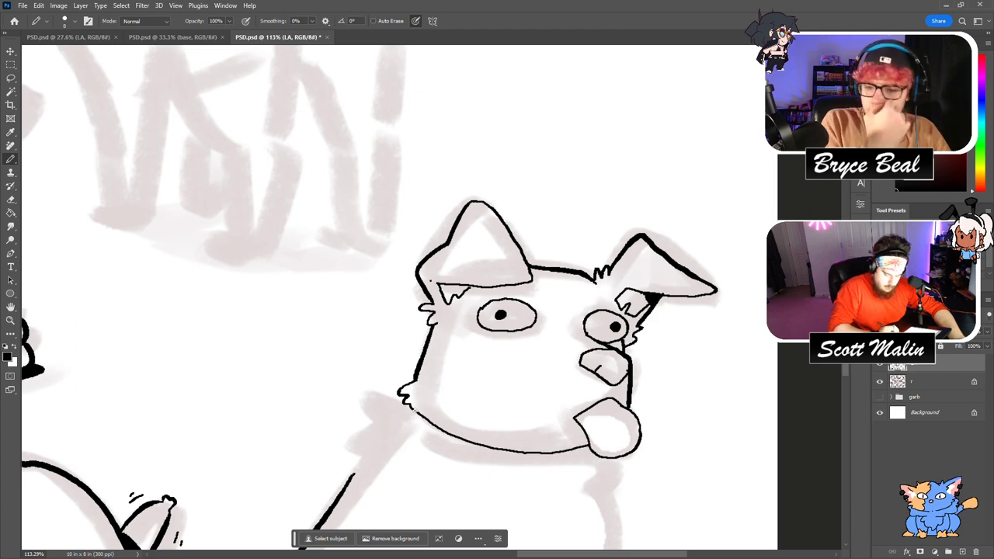
Ink the sitting dog's collar band with two short dividing lines, and a tufted nape joining the back line.
mouse_move(409, 410)
mouse_down()
mouse_move(419, 439)
mouse_move(557, 472)
mouse_move(598, 456)
mouse_up()
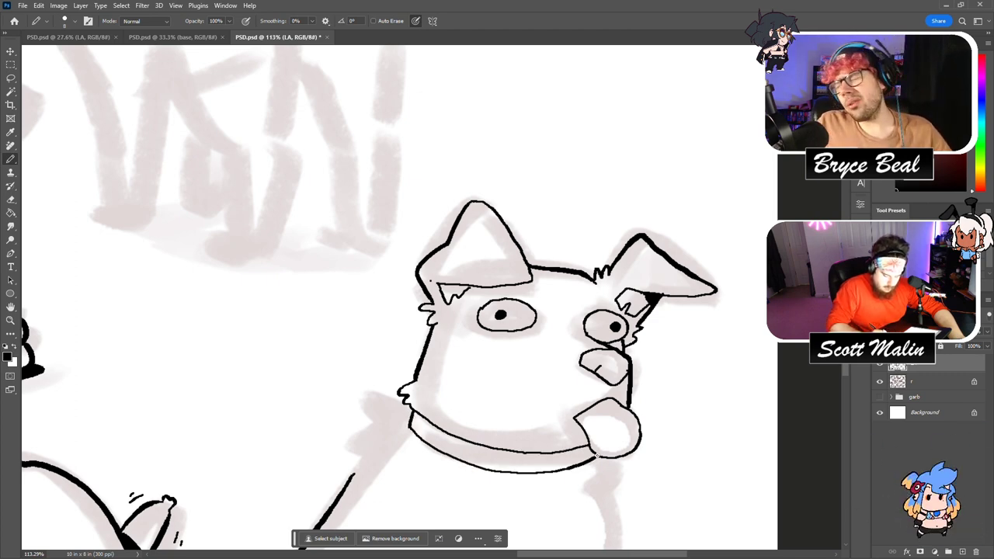
scroll(603, 429, down, 5)
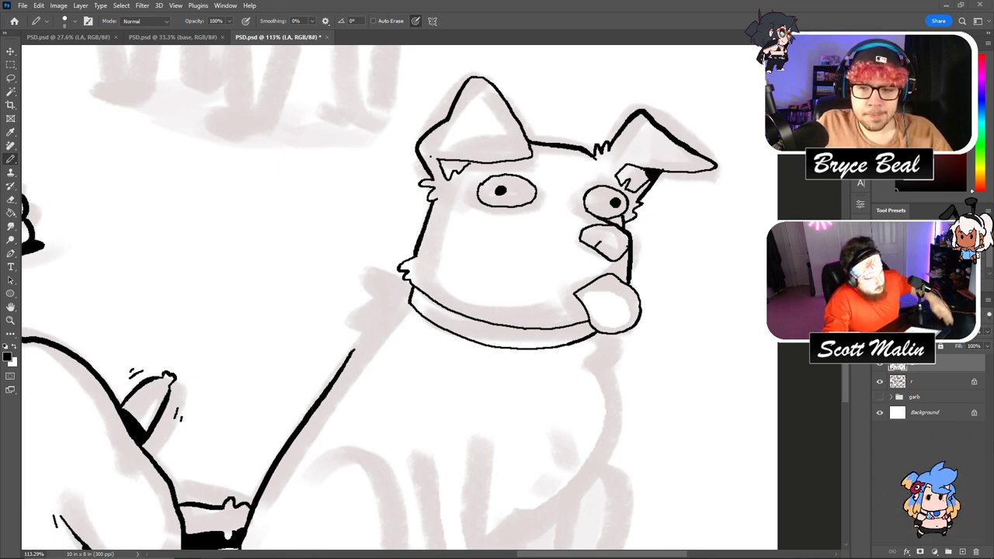
click(332, 354)
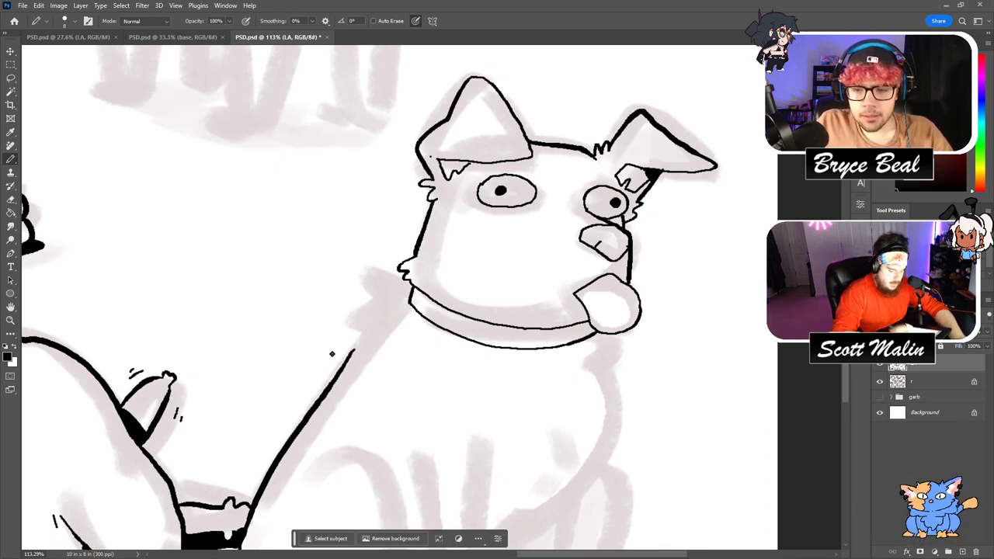
drag(402, 275, 354, 351)
scroll(388, 297, down, 1)
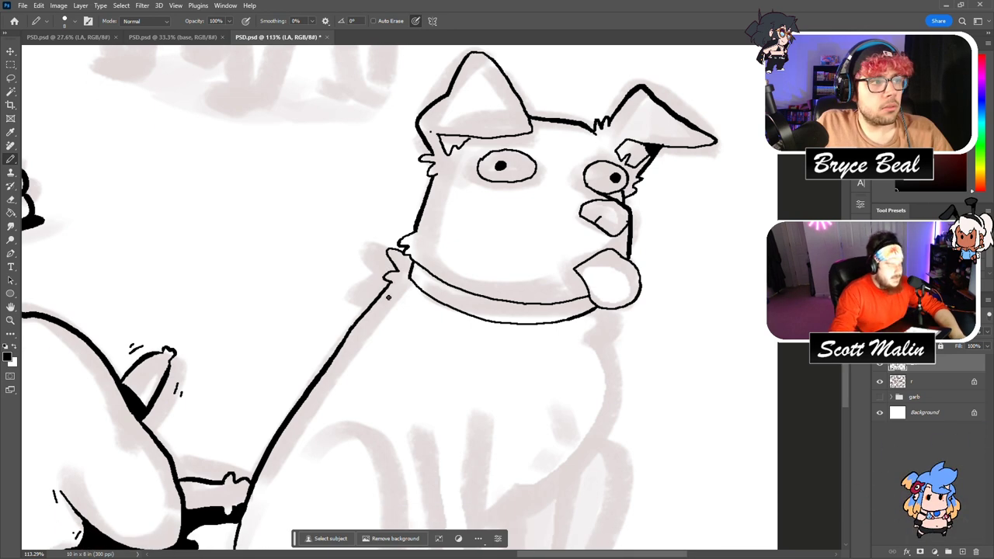
mouse_move(492, 300)
mouse_down()
mouse_move(533, 314)
mouse_move(586, 299)
mouse_up()
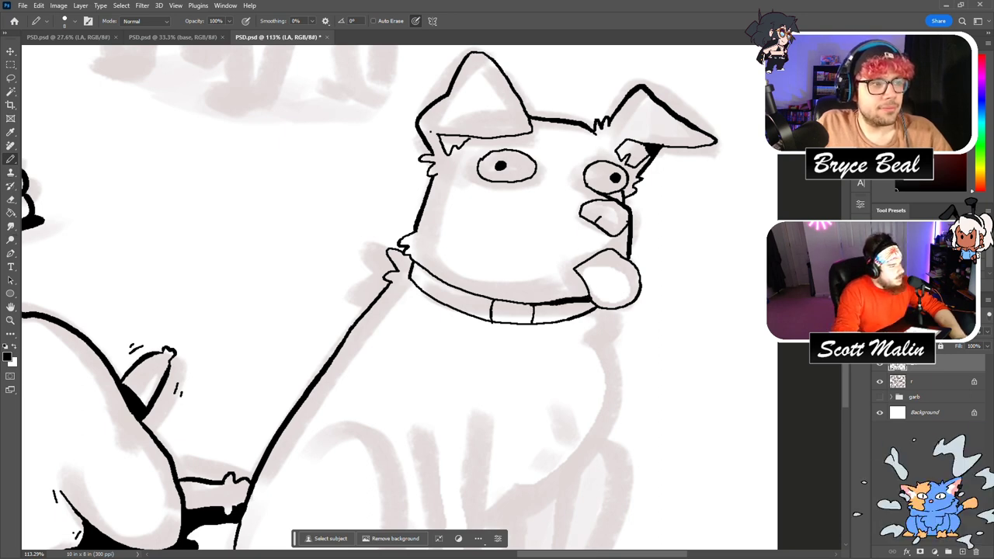
Ink the sitting dog's chest with a fur tuft under the collar, and the near front leg with a toed paw.
click(10, 319)
drag(458, 347, 437, 339)
scroll(436, 337, down, 1)
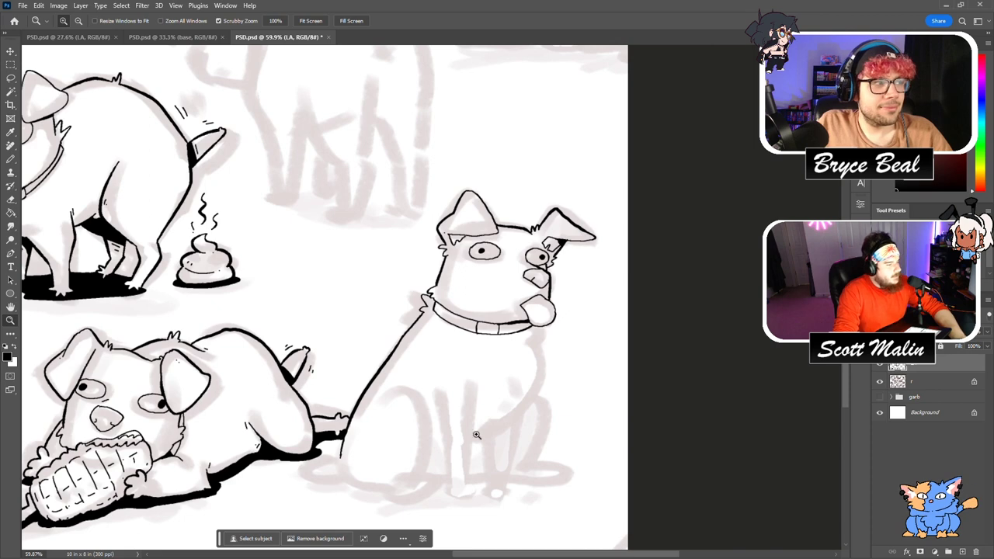
scroll(472, 422, down, 1)
scroll(541, 377, up, 1)
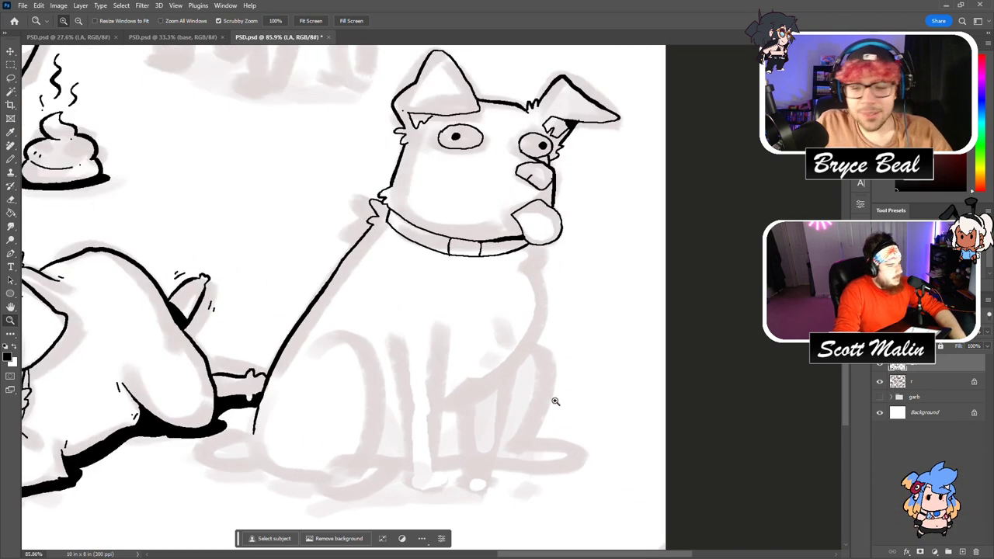
key(b)
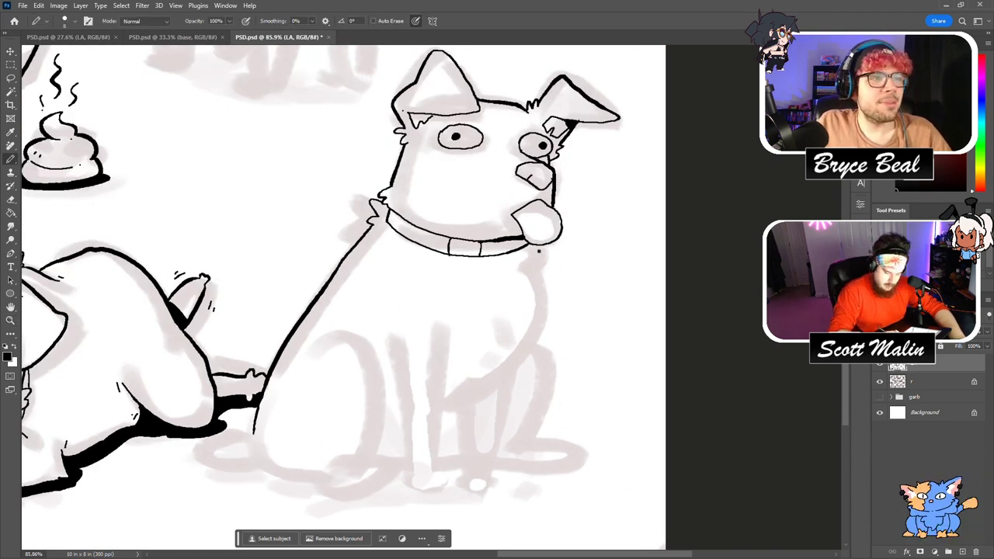
mouse_move(546, 242)
mouse_down()
mouse_move(554, 256)
mouse_move(531, 266)
mouse_move(546, 326)
mouse_move(486, 391)
mouse_up()
mouse_move(452, 329)
mouse_down()
mouse_move(433, 421)
mouse_move(435, 475)
mouse_up()
mouse_move(392, 333)
mouse_down()
mouse_move(380, 371)
mouse_move(410, 463)
mouse_move(414, 454)
mouse_move(410, 474)
mouse_move(419, 486)
mouse_move(443, 480)
mouse_up()
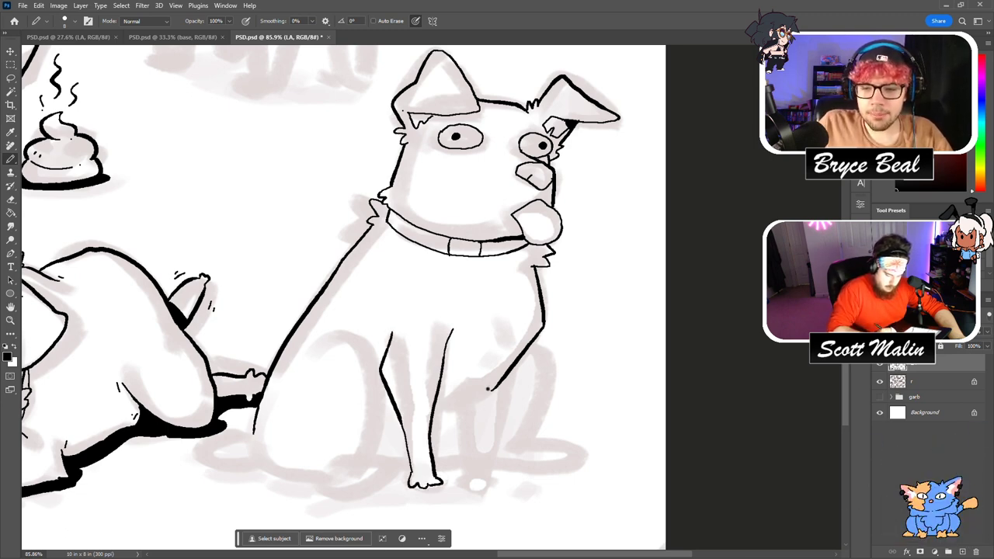
Ink the lower chest line and far front leg with its paw, and shade a black wedge where they meet.
drag(492, 390, 450, 423)
drag(521, 356, 489, 470)
drag(465, 411, 473, 471)
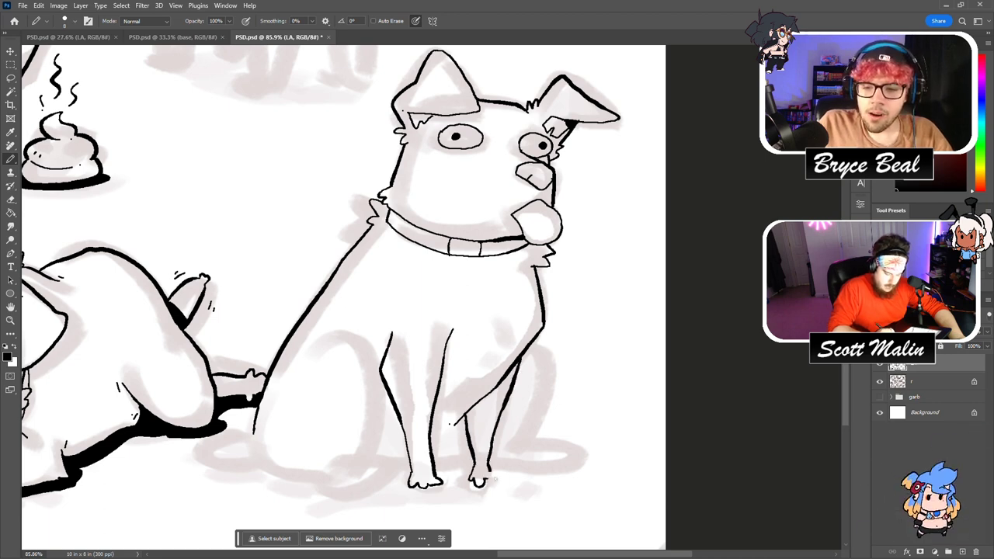
drag(503, 394, 470, 418)
drag(518, 363, 475, 416)
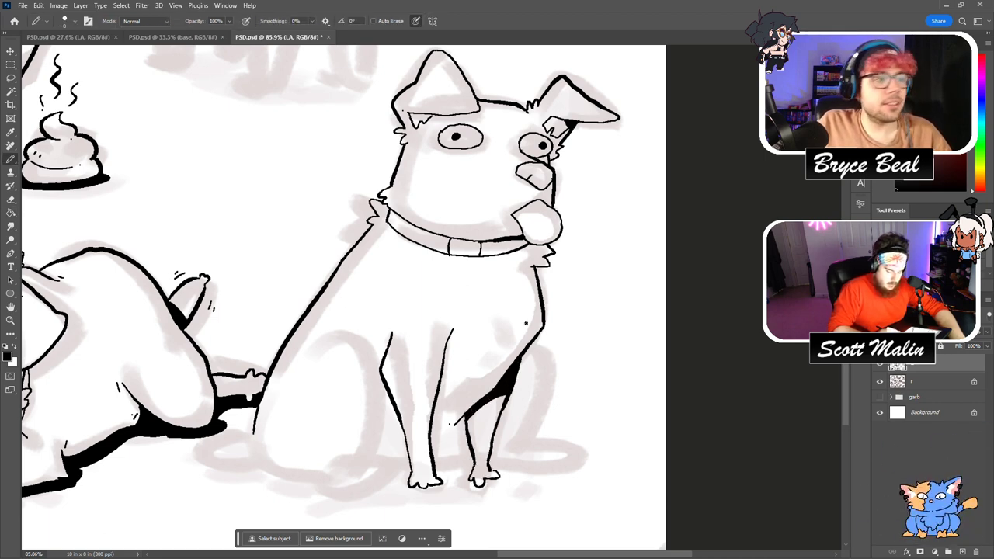
Ink the sitting dog's near hind leg with a curved thigh and toed foot, and close the rump outline.
mouse_move(315, 346)
mouse_down()
mouse_move(360, 338)
mouse_move(365, 463)
mouse_up()
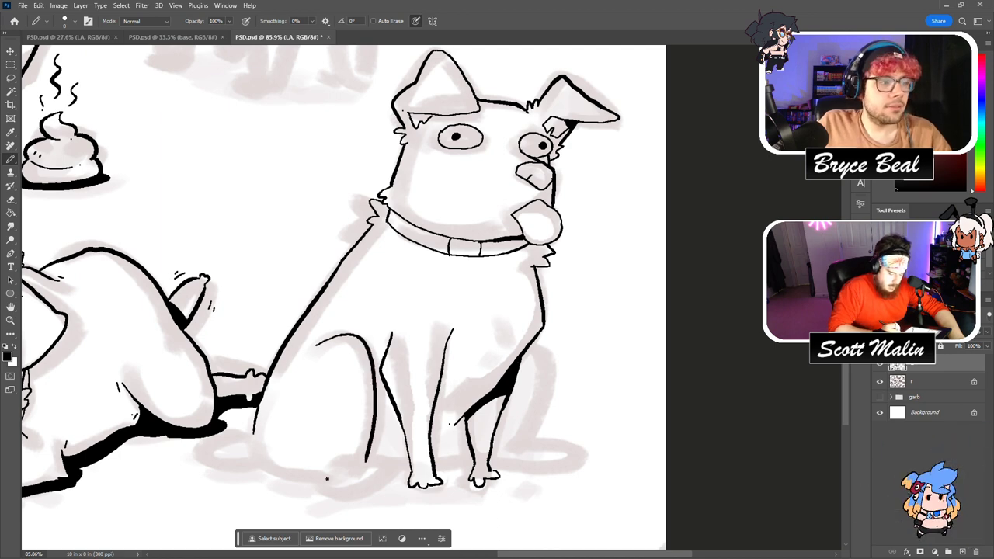
mouse_move(298, 468)
mouse_down()
mouse_move(356, 489)
mouse_move(373, 473)
mouse_up()
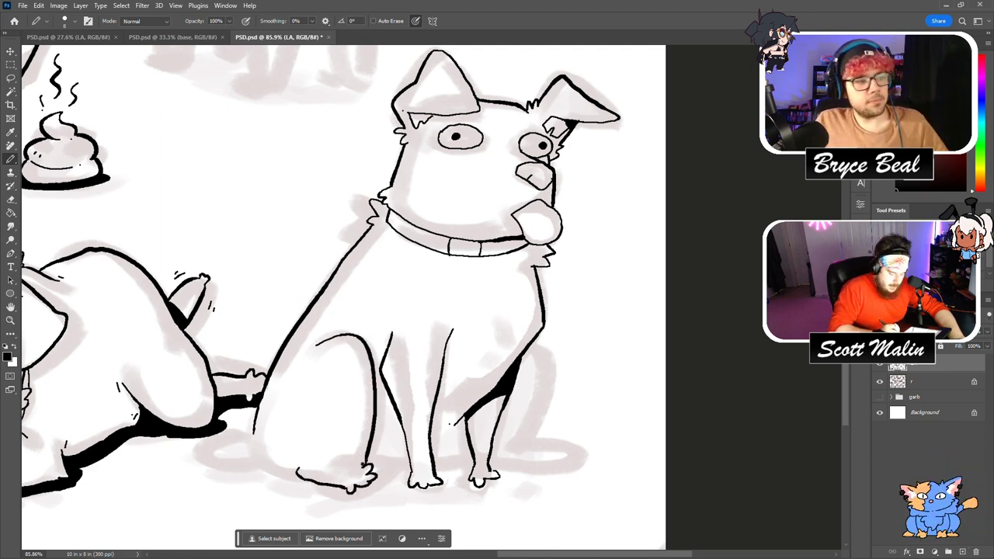
drag(357, 471, 319, 472)
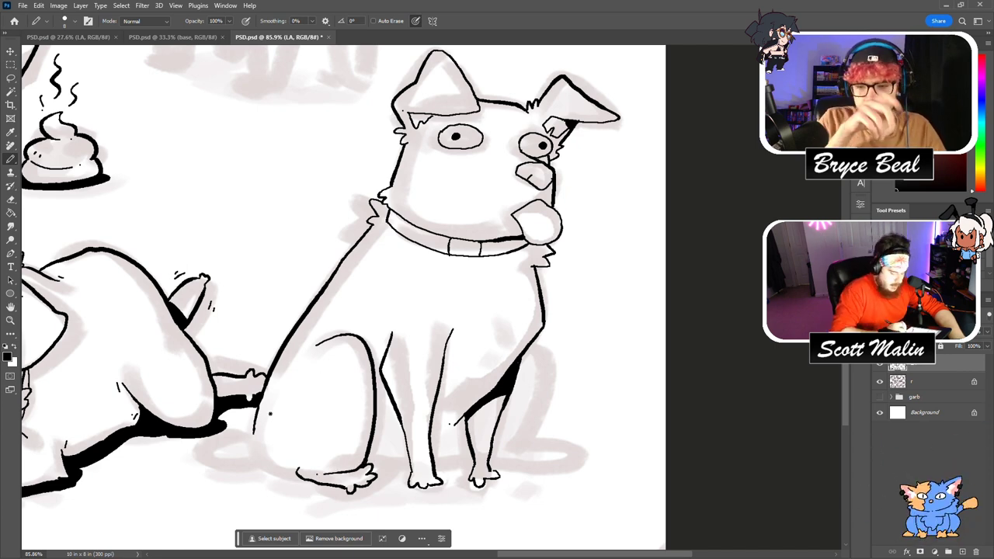
drag(254, 450, 292, 470)
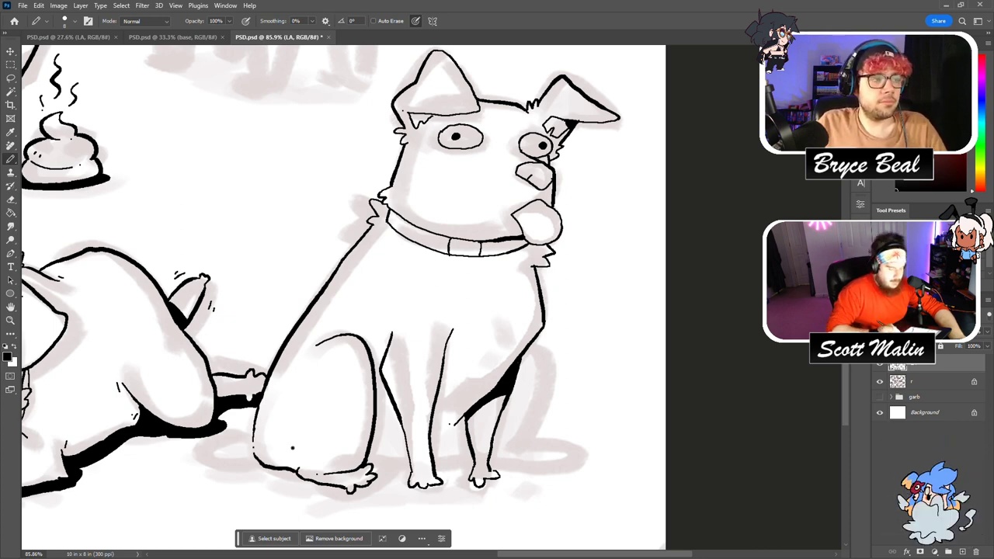
Ink the sitting dog's underside line between the legs and the bent far hind leg with its foot.
drag(371, 467, 413, 468)
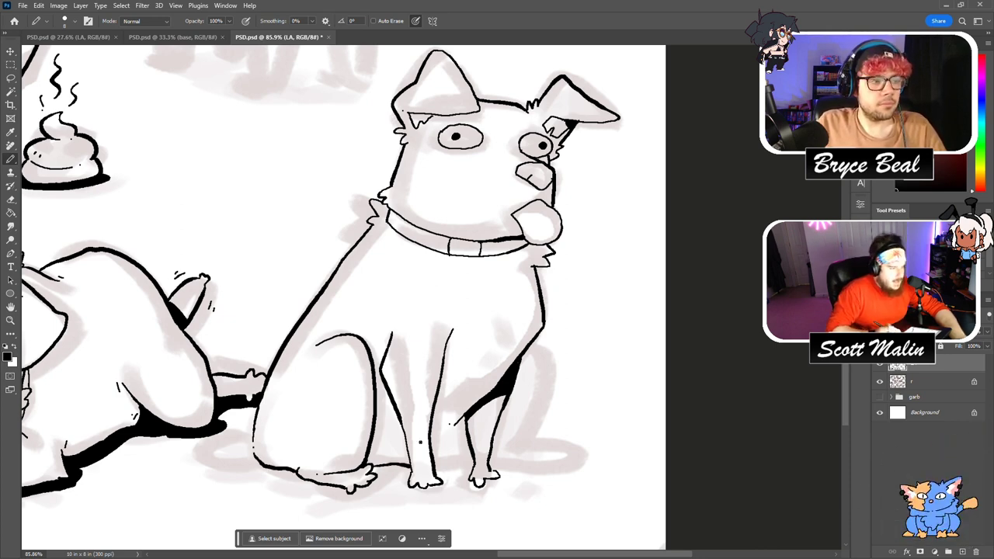
key(ctrl+z)
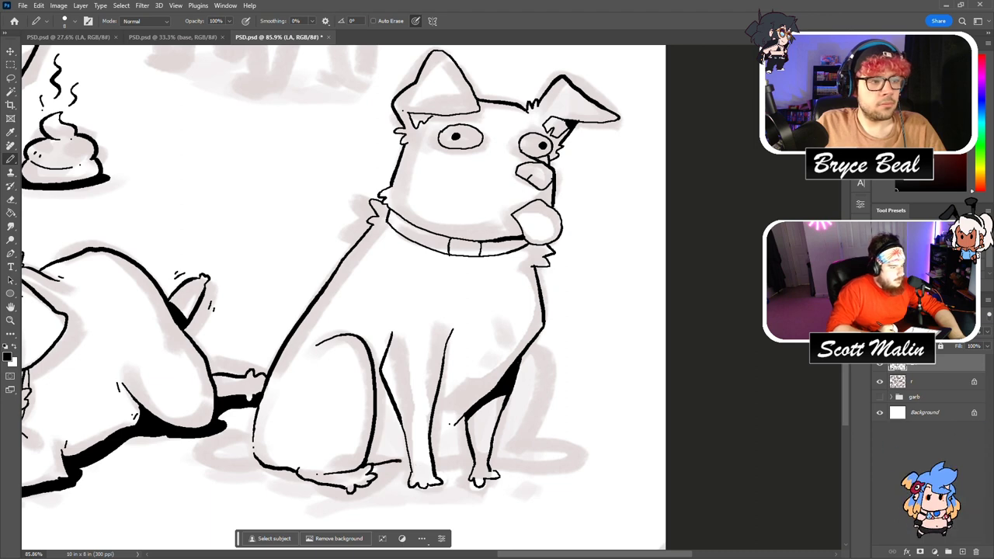
drag(433, 458, 472, 462)
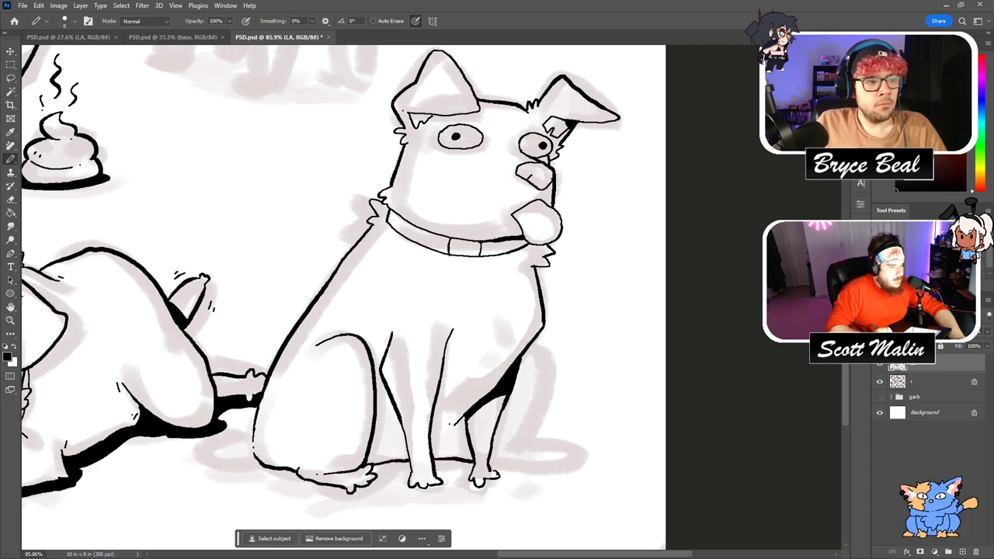
mouse_move(528, 353)
mouse_down()
mouse_move(512, 443)
mouse_move(548, 455)
mouse_move(488, 464)
mouse_up()
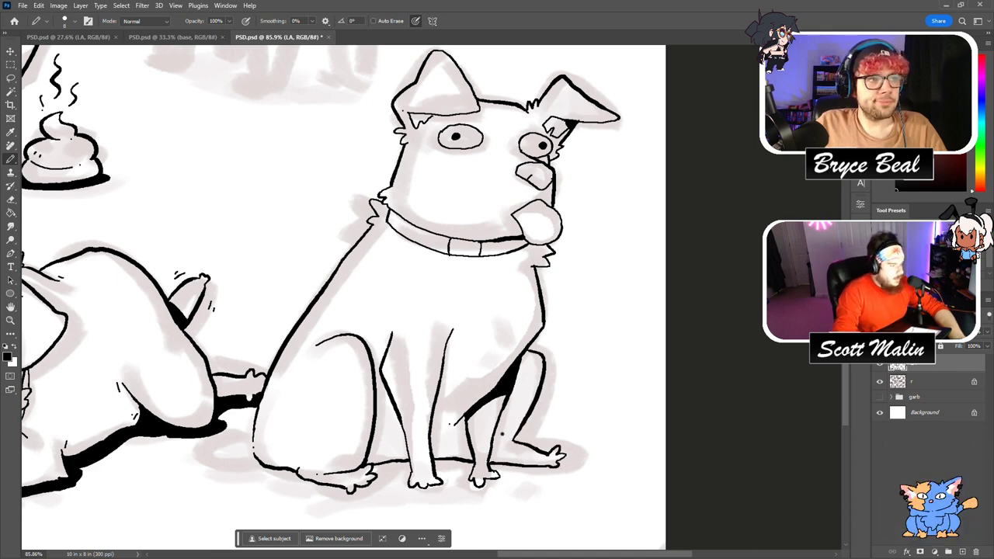
Ink the small tail behind the rump, outline a ground shadow beneath the sitting dog and fill it solid black.
mouse_move(251, 431)
mouse_down()
mouse_move(212, 459)
mouse_move(254, 464)
mouse_move(255, 447)
mouse_move(208, 469)
mouse_move(346, 499)
mouse_move(377, 492)
mouse_move(374, 486)
mouse_move(531, 478)
mouse_up()
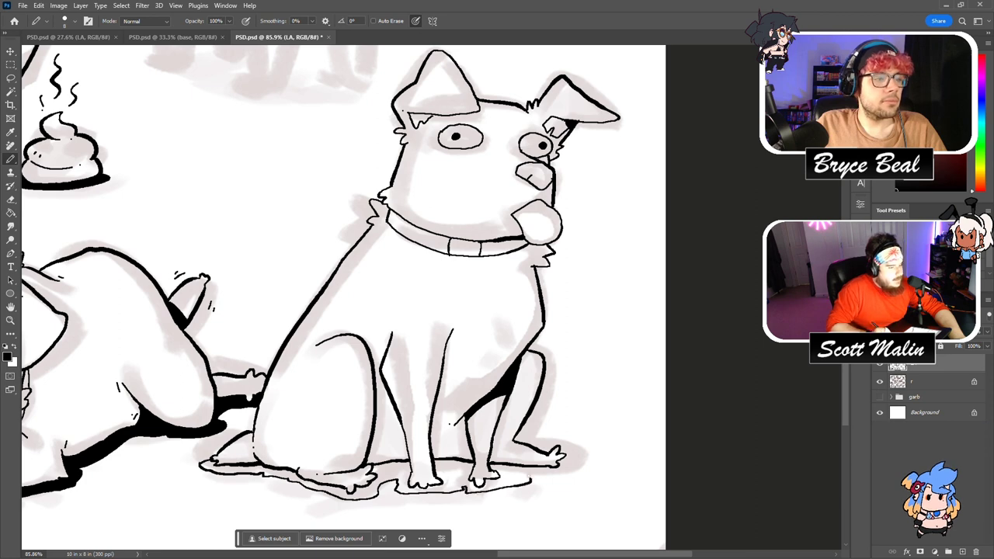
key(g)
click(521, 469)
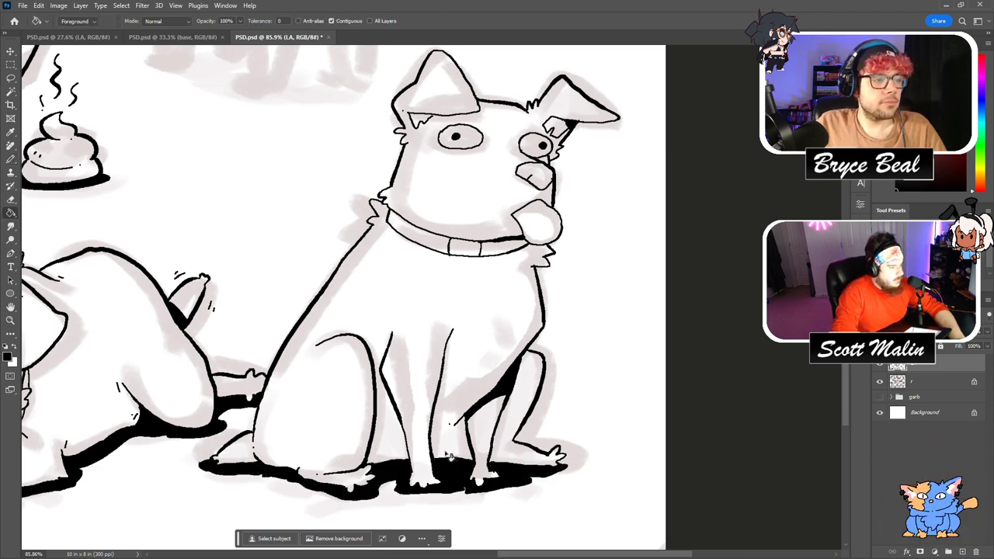
key(b)
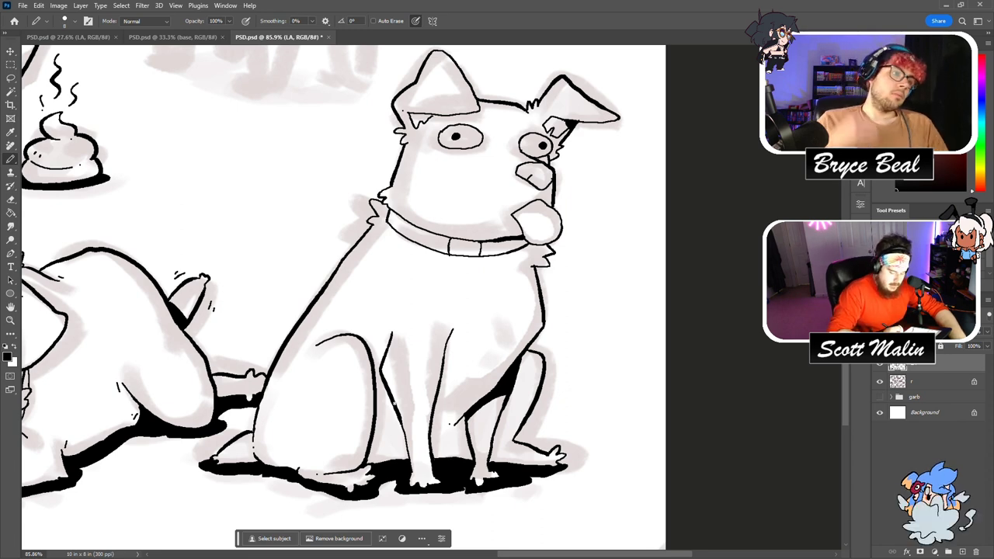
Thicken the sitting dog's near front leg line and add a small fur tuft at the outer edge of its lower chest.
drag(394, 412, 406, 458)
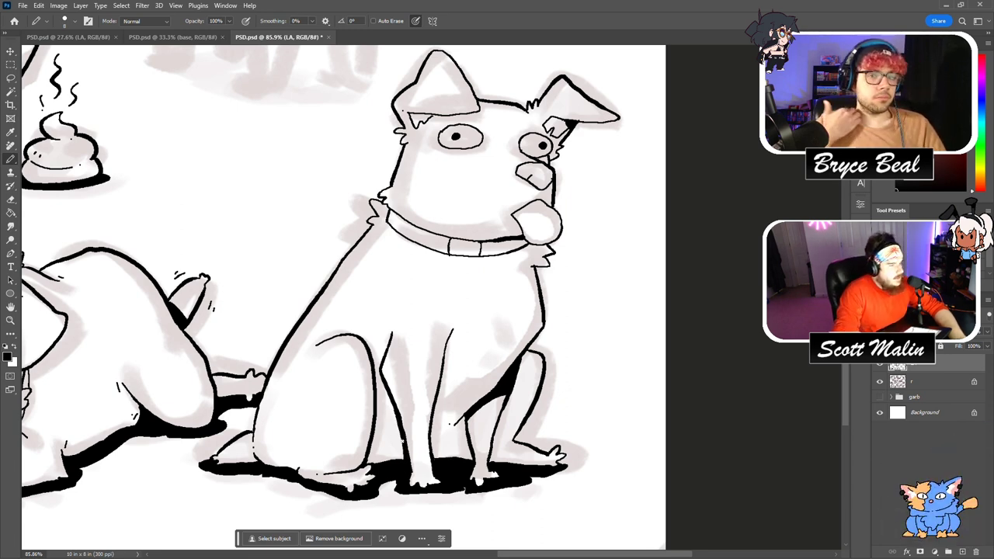
key(e)
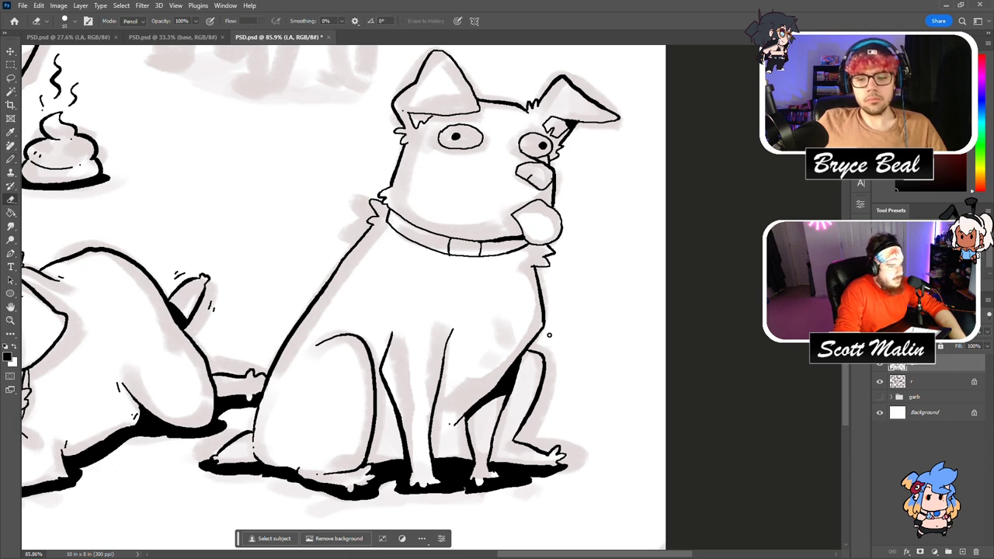
key(b)
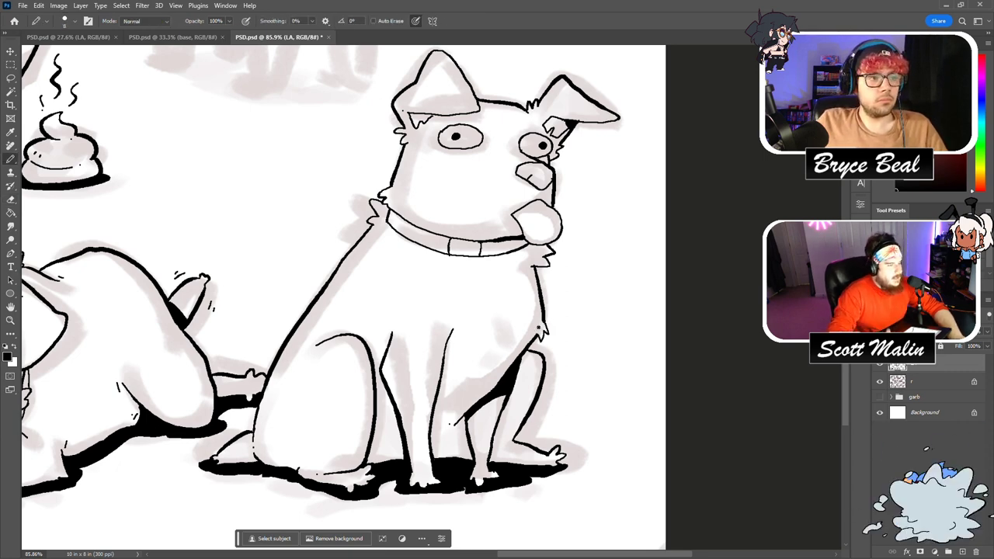
Hide the rough sketch layer and view the whole page to check the finished dogs' line art.
click(10, 319)
drag(435, 314, 342, 314)
key(ctrl+0)
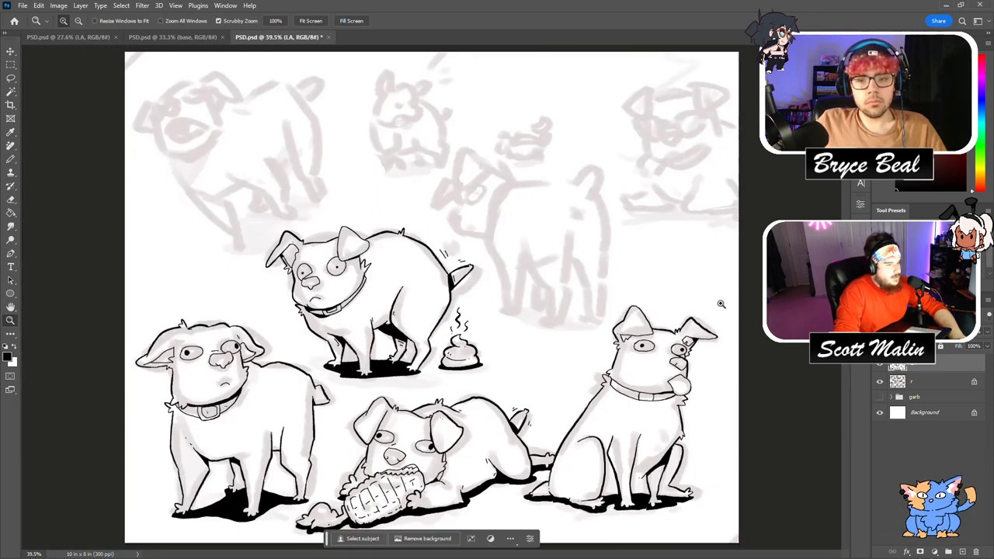
click(880, 382)
drag(588, 335, 582, 333)
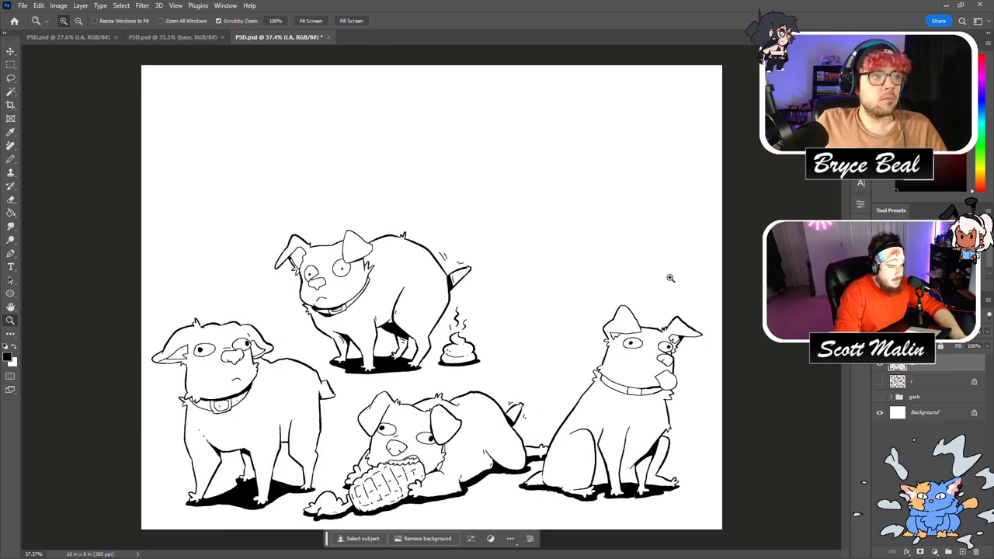
Thicken the sitting dog's jaw line above the collar, from the collar tag to the muzzle, and clean up the stroke.
drag(668, 383, 738, 406)
key(b)
mouse_move(510, 415)
mouse_down()
mouse_move(597, 414)
mouse_move(564, 416)
mouse_move(579, 431)
mouse_move(607, 426)
mouse_up()
mouse_move(545, 422)
mouse_down()
mouse_move(508, 415)
mouse_move(535, 422)
mouse_move(596, 406)
mouse_move(591, 425)
mouse_move(600, 423)
mouse_move(566, 409)
mouse_move(554, 413)
mouse_move(569, 416)
mouse_move(530, 411)
mouse_move(605, 413)
mouse_move(565, 415)
mouse_up()
key(e)
key(ctrl+z)
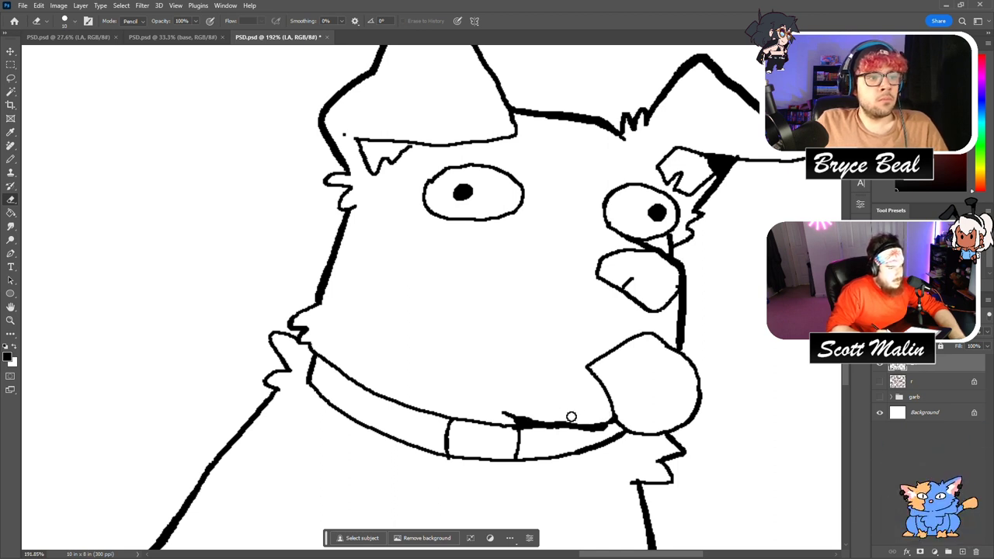
key(b)
drag(518, 420, 614, 425)
key(e)
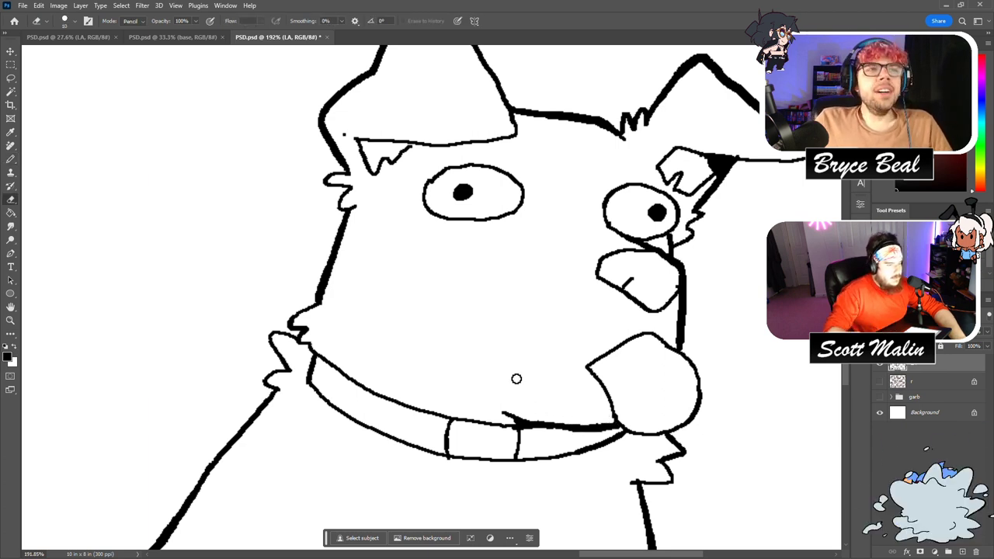
Review the whole page of inked dogs and show the rough sketch layer again.
click(10, 320)
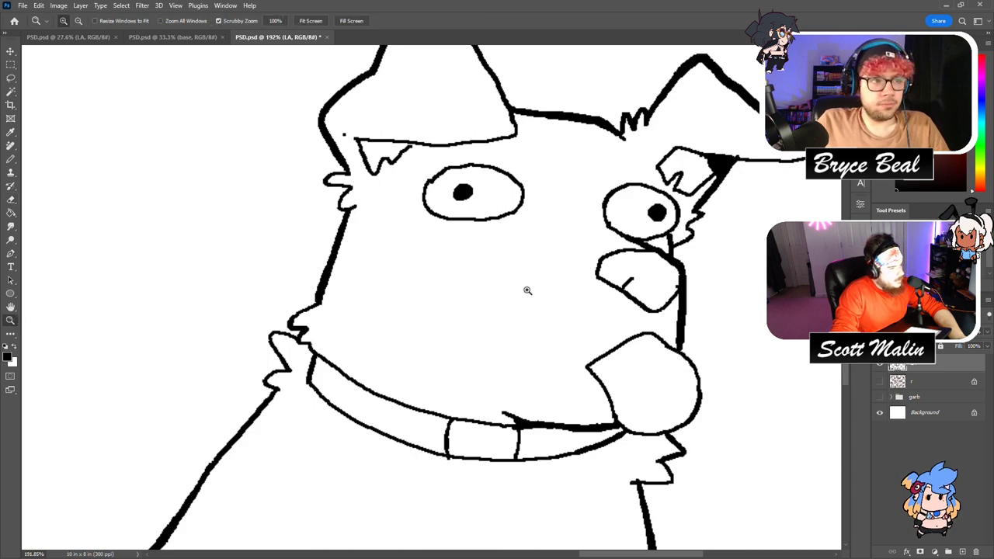
drag(534, 289, 466, 295)
scroll(617, 322, down, 1)
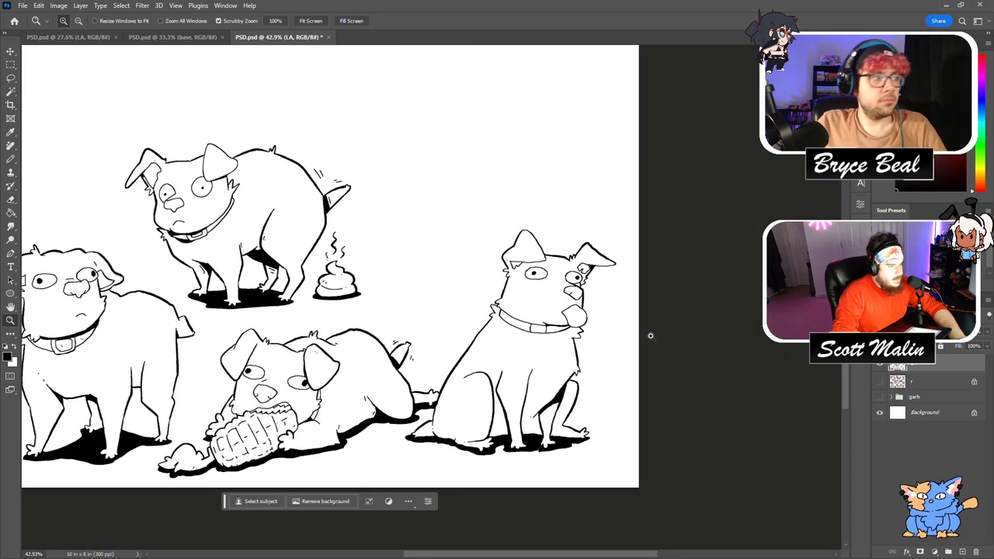
scroll(631, 326, down, 1)
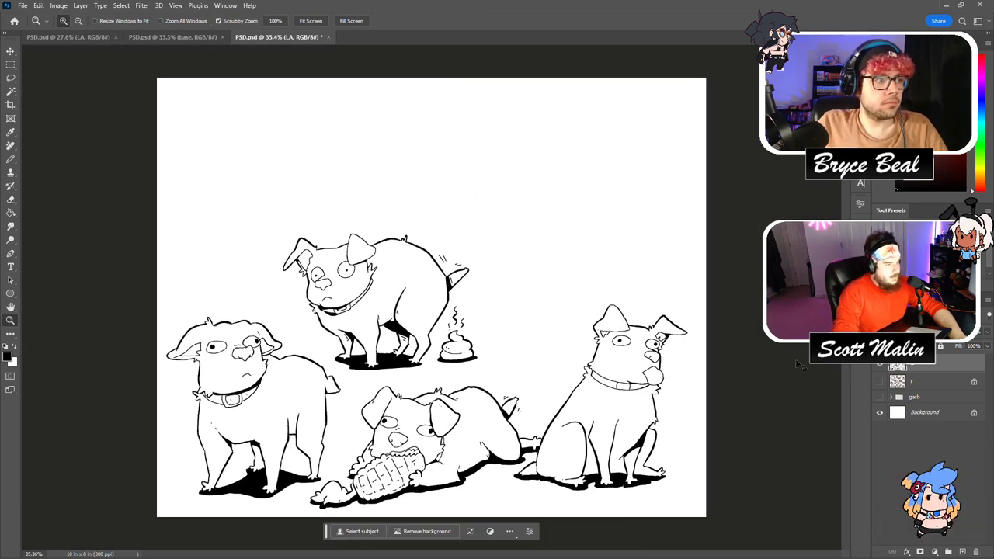
click(879, 381)
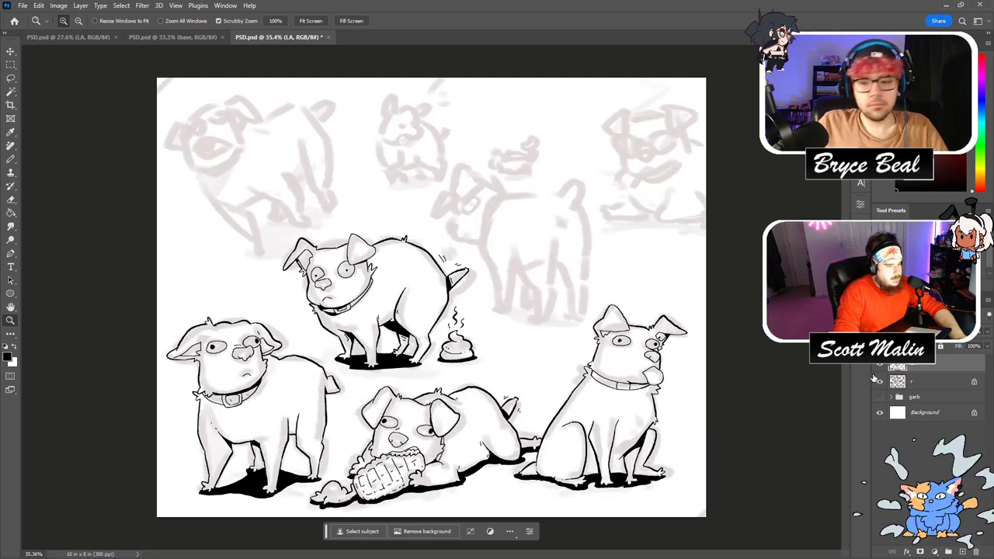
Ink both folded ears of the sketched dog seen from behind, including the inner ear folds and the brow line.
mouse_move(466, 157)
mouse_down()
mouse_move(528, 212)
mouse_move(672, 249)
mouse_move(629, 225)
mouse_move(668, 288)
mouse_move(654, 313)
mouse_up()
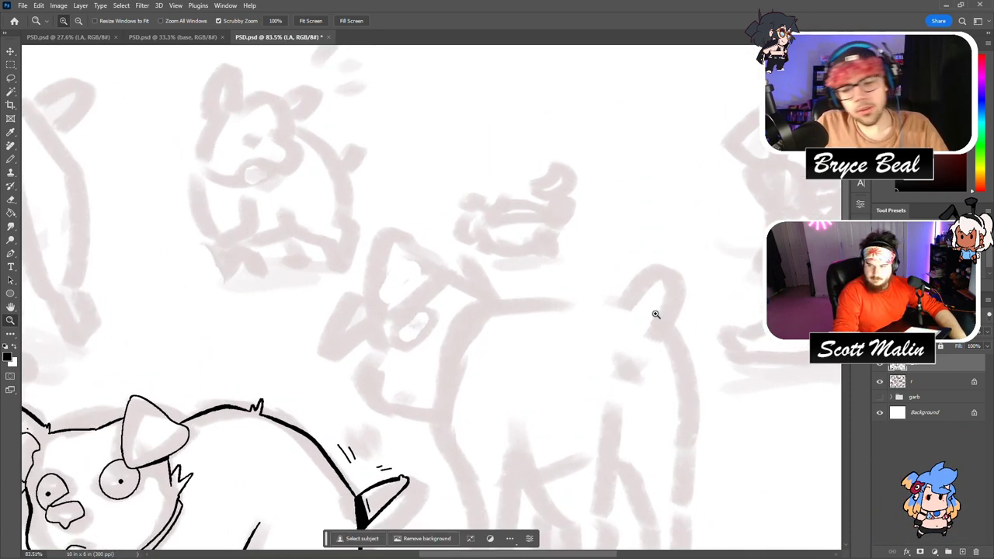
key(b)
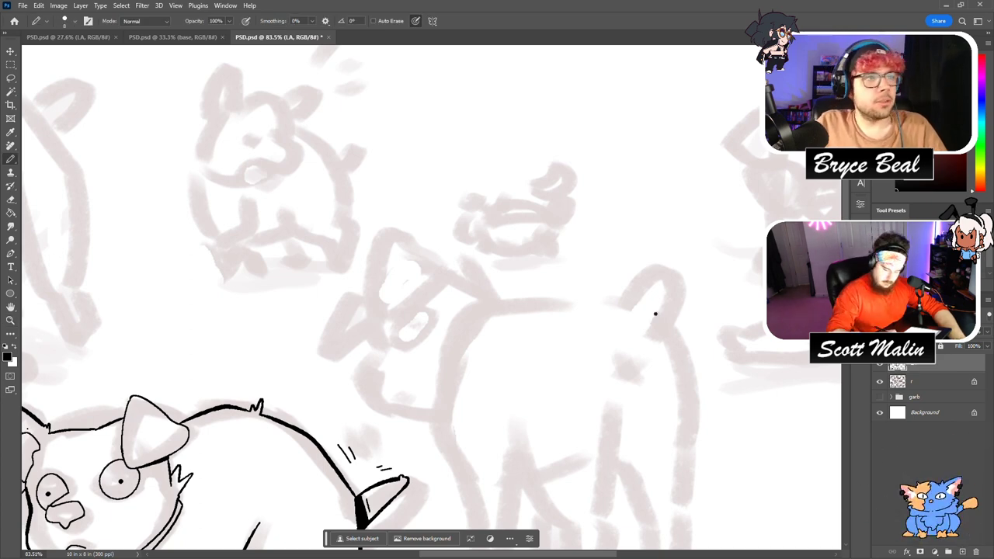
mouse_move(445, 271)
mouse_down()
mouse_move(402, 242)
mouse_move(393, 289)
mouse_move(426, 280)
mouse_move(404, 265)
mouse_move(380, 332)
mouse_up()
click(397, 291)
key(ctrl+z)
mouse_move(395, 286)
mouse_down()
mouse_move(375, 320)
mouse_move(380, 351)
mouse_up()
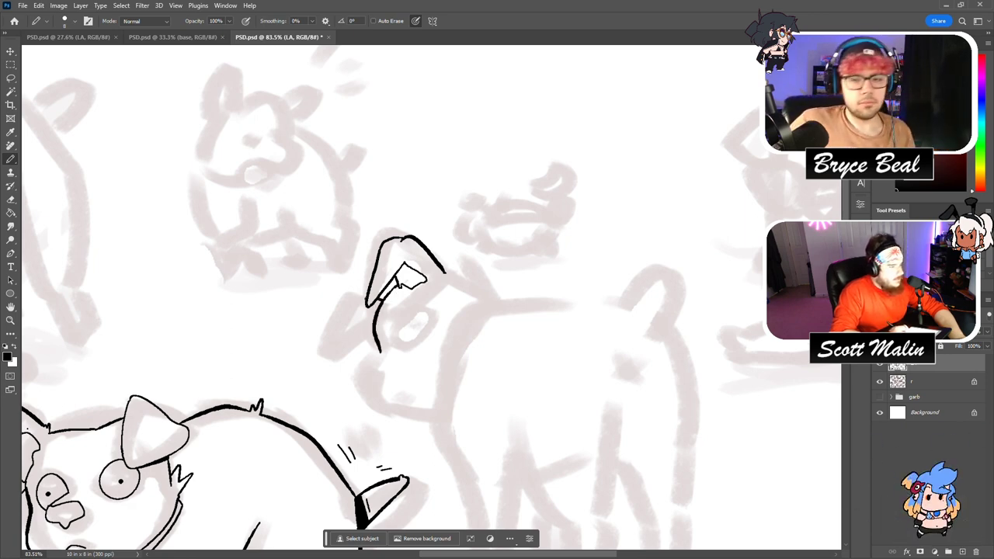
mouse_move(367, 296)
mouse_down()
mouse_move(346, 308)
mouse_move(333, 354)
mouse_move(357, 313)
mouse_up()
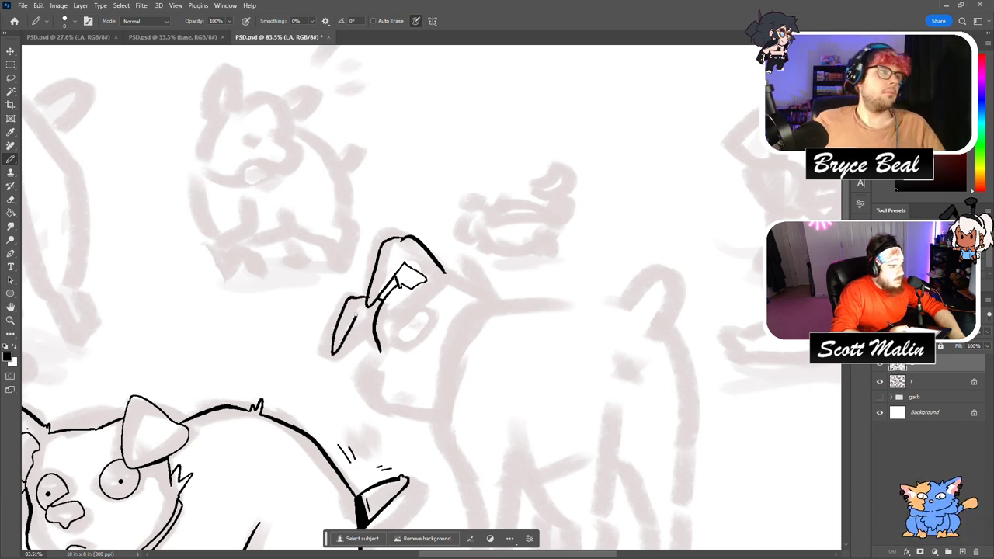
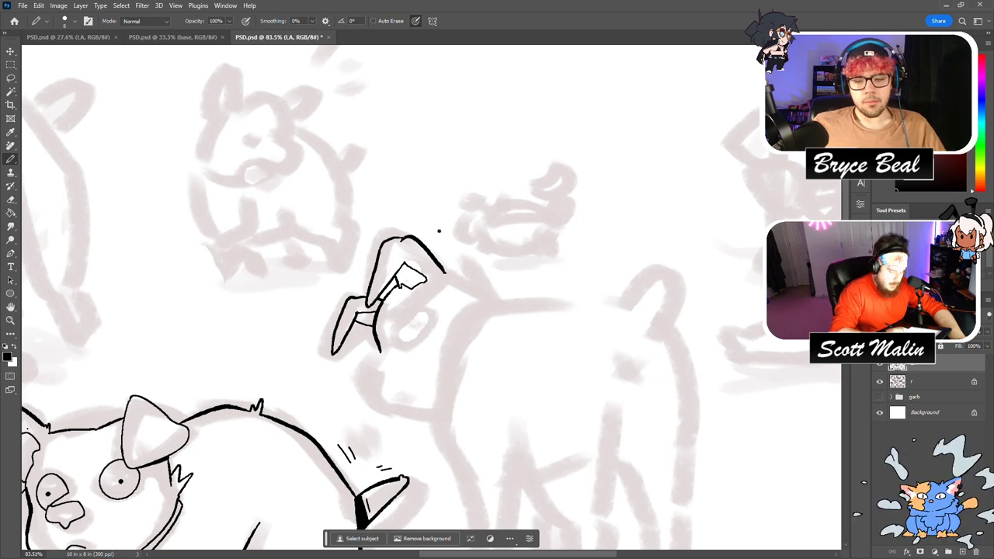
Ink the rear-view dog's oval eye with pupil, its nose, muzzle and tufted jaw, and the tufted top of its head.
drag(400, 334, 428, 320)
mouse_move(380, 352)
mouse_down()
mouse_move(359, 378)
mouse_move(378, 407)
mouse_move(437, 414)
mouse_up()
drag(376, 350, 369, 384)
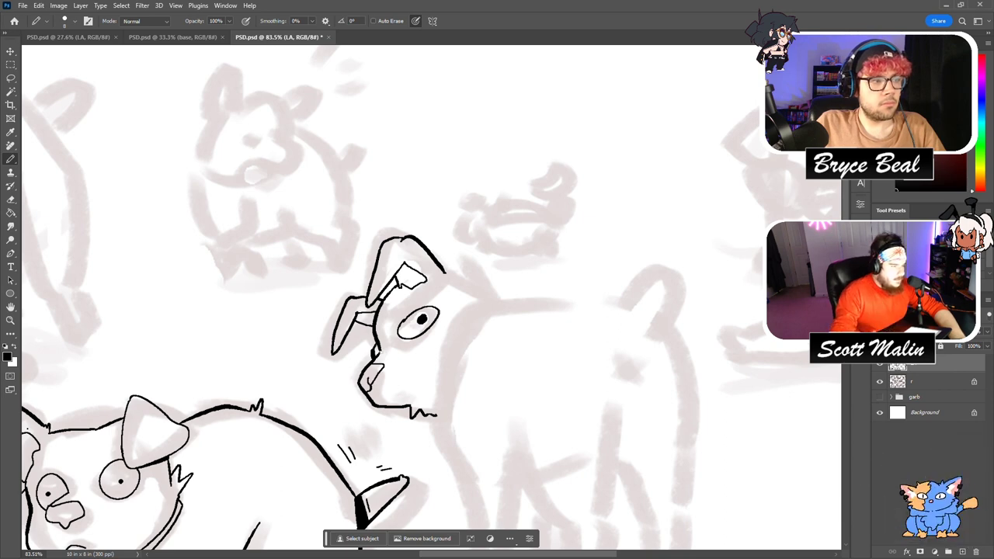
drag(446, 272, 497, 292)
Ink the rear-view dog's chest line and near front leg with its paw, and draw the collar around its neck.
scroll(495, 268, down, 3)
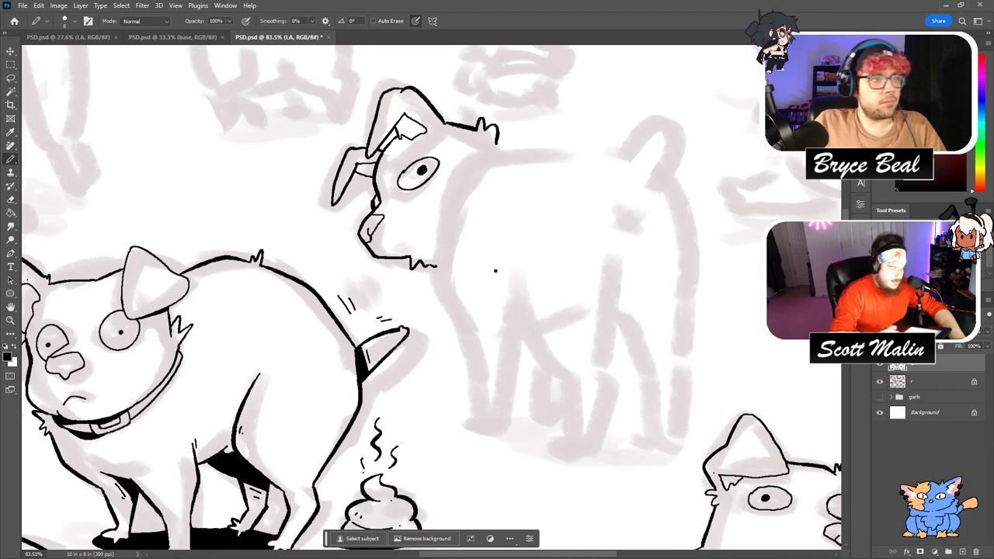
mouse_move(458, 214)
mouse_down()
mouse_move(440, 286)
mouse_move(478, 407)
mouse_up()
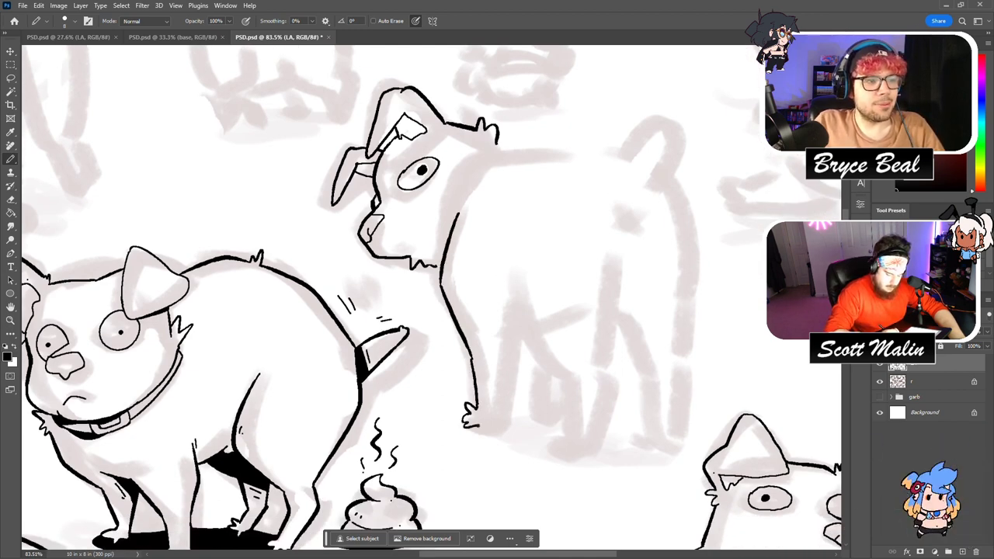
drag(511, 314, 496, 425)
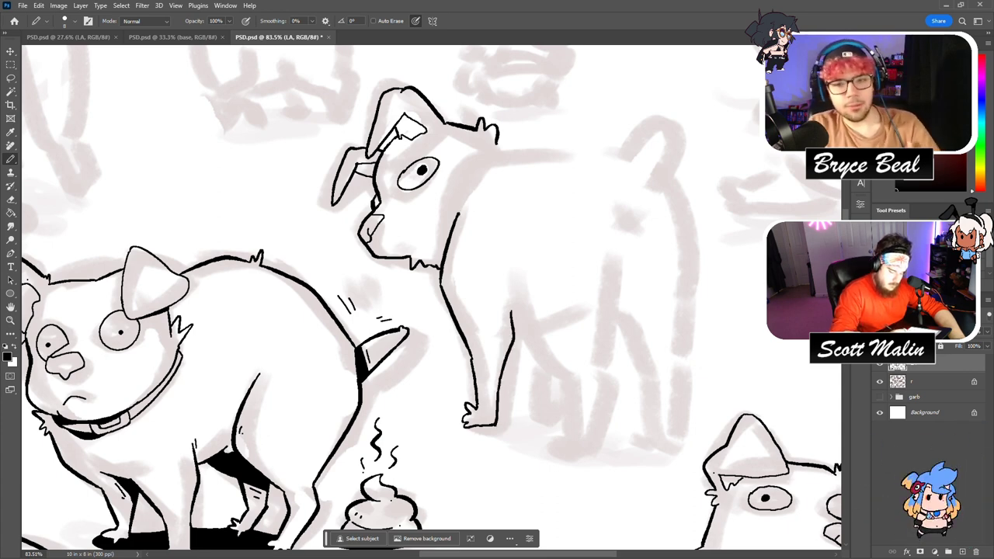
mouse_move(464, 199)
mouse_down()
mouse_move(508, 152)
mouse_move(491, 148)
mouse_move(458, 168)
mouse_move(443, 253)
mouse_up()
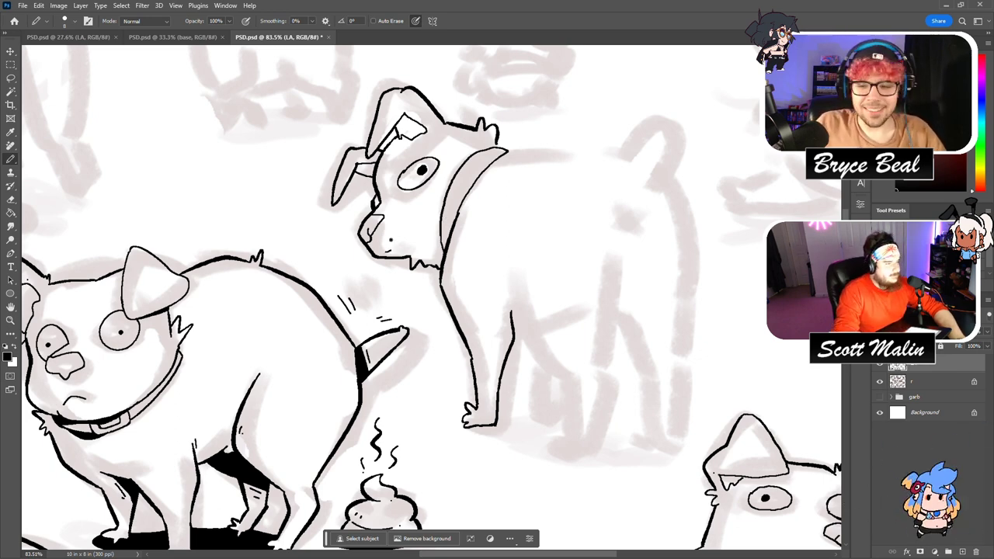
Ink the rear-view dog's raised tail with a tufted tip and mark a small X on the rump below it.
key(z)
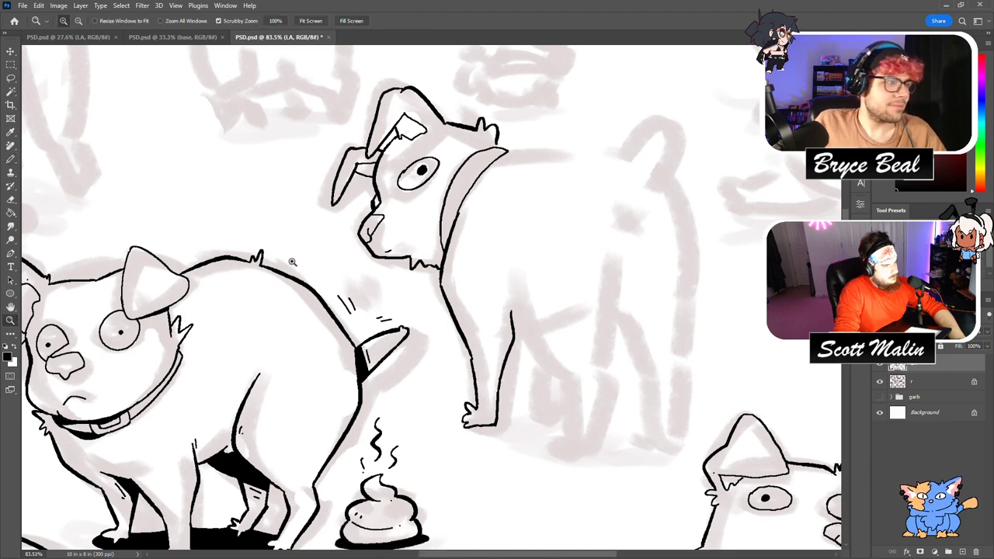
drag(296, 262, 232, 261)
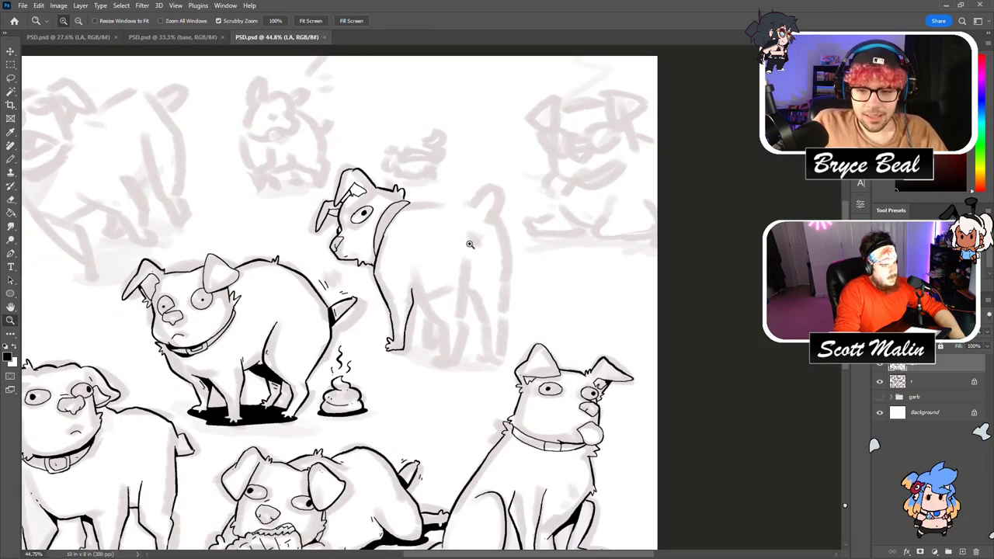
drag(470, 233, 490, 263)
key(b)
mouse_move(473, 188)
mouse_down()
mouse_move(525, 142)
mouse_move(515, 188)
mouse_up()
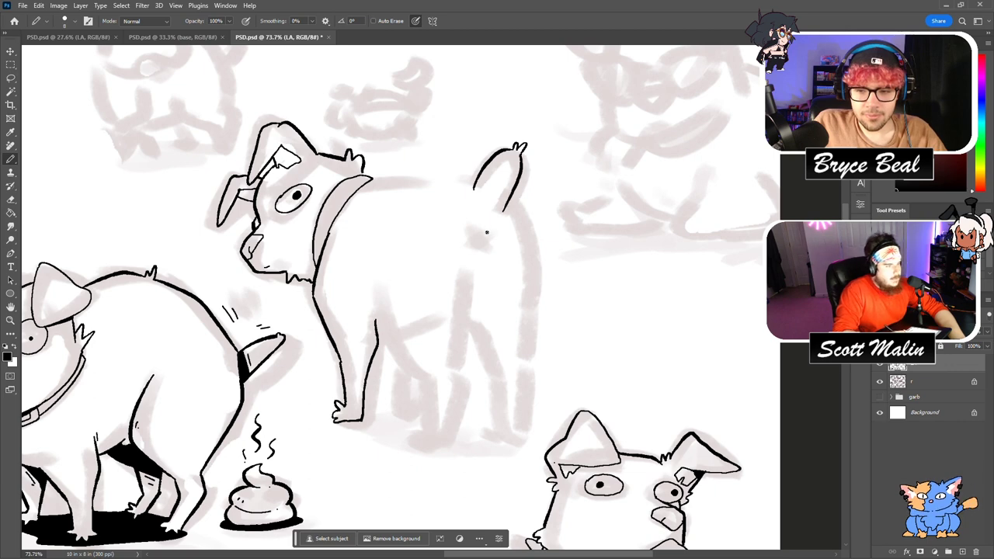
drag(481, 229, 489, 241)
drag(489, 228, 481, 241)
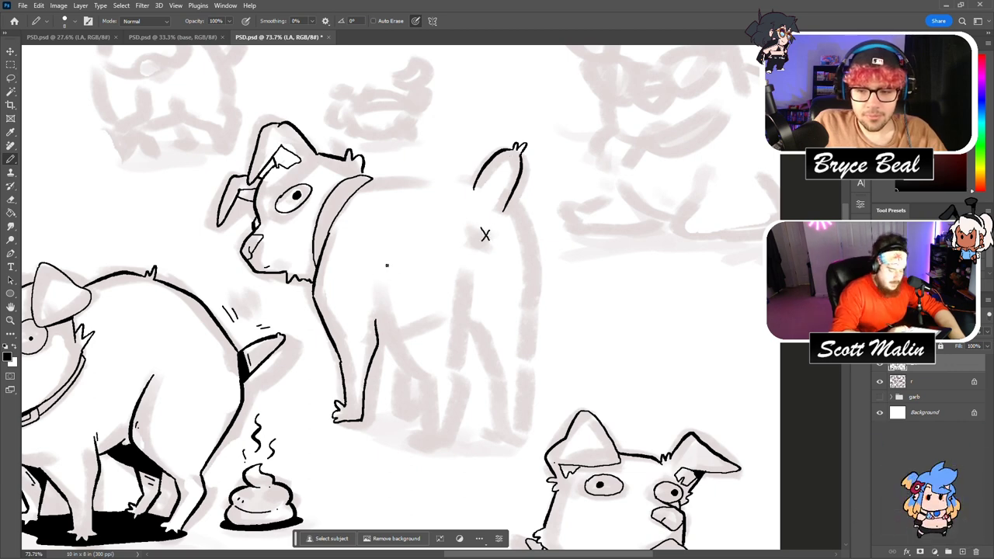
Ink the rear-view dog's two hind legs with toed feet, the outer rump line and the partly hidden far front leg.
drag(376, 280, 374, 351)
key(ctrl+z)
mouse_move(380, 283)
mouse_down()
mouse_move(425, 380)
mouse_move(430, 428)
mouse_move(457, 373)
mouse_move(466, 309)
mouse_up()
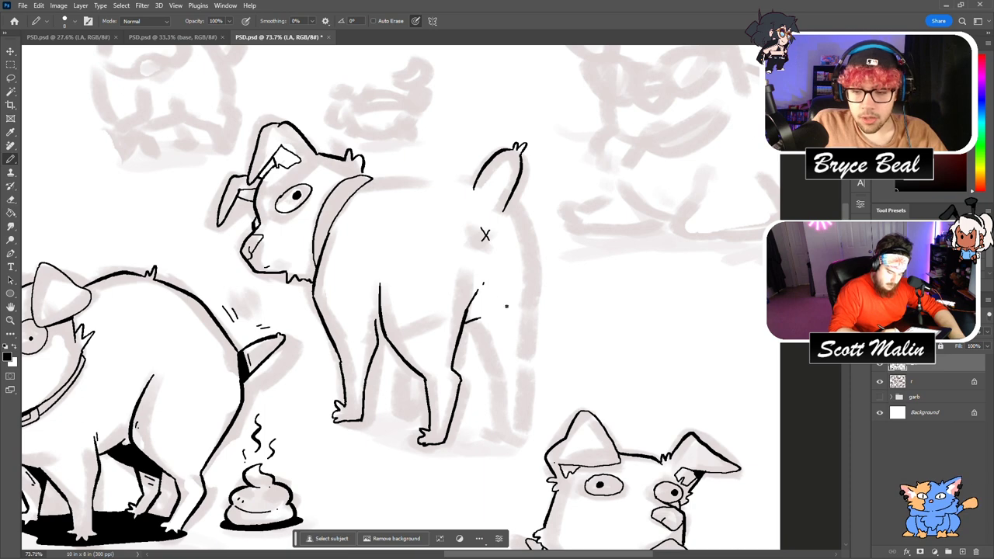
drag(470, 321, 499, 413)
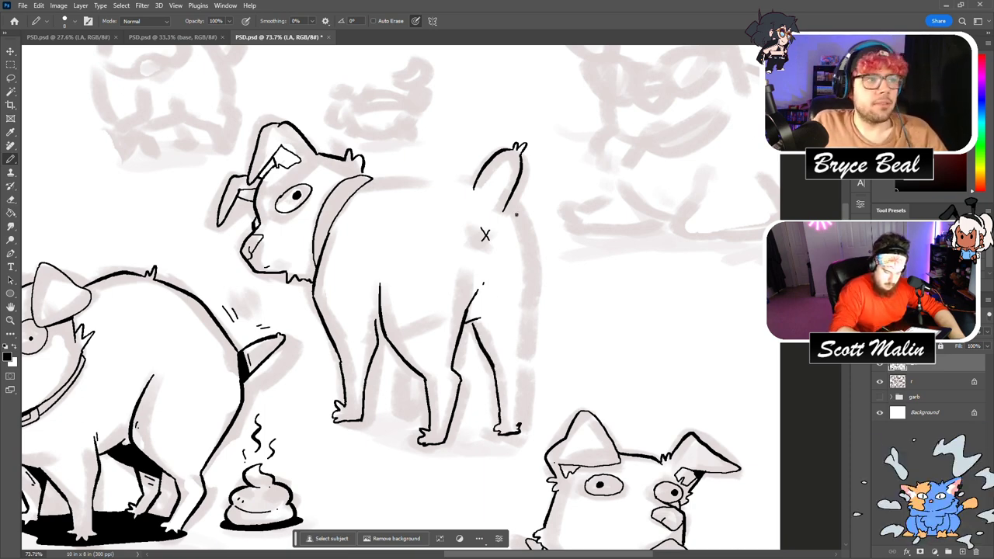
mouse_move(506, 204)
mouse_down()
mouse_move(533, 263)
mouse_move(515, 425)
mouse_up()
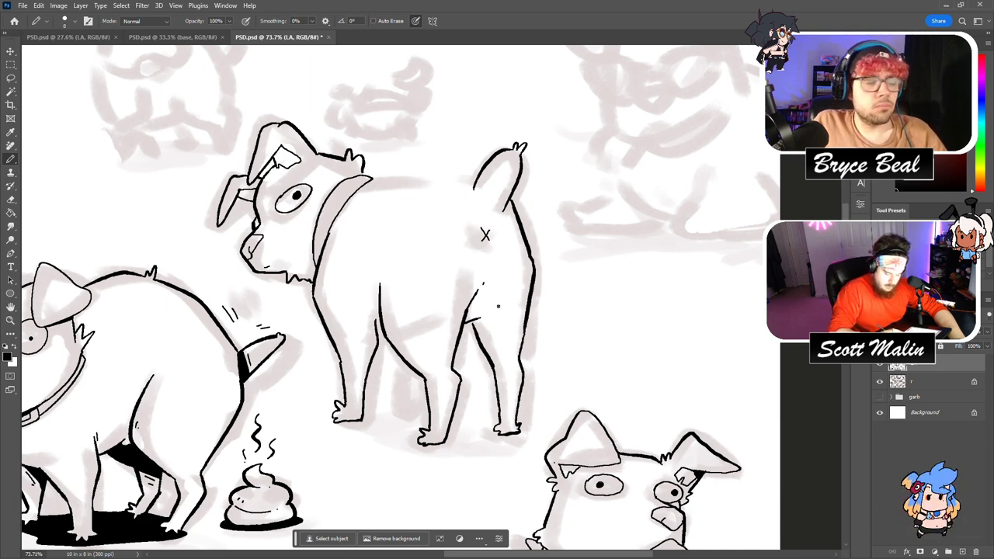
drag(404, 364, 409, 404)
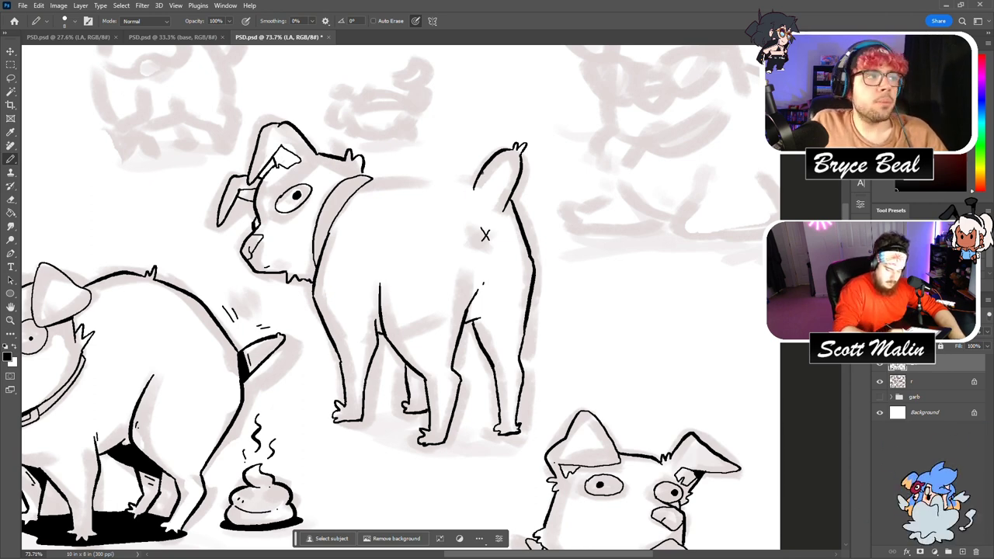
Ink the rear-view dog's back from tail to collar, outline a ground shadow under its feet and fill it solid black.
drag(475, 179, 372, 179)
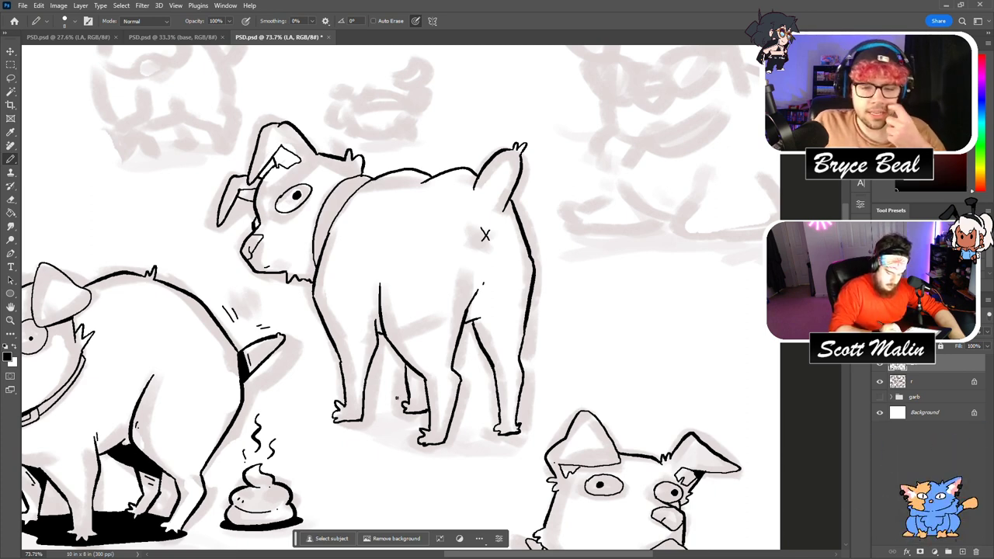
mouse_move(323, 422)
mouse_down()
mouse_move(406, 450)
mouse_move(505, 448)
mouse_move(528, 434)
mouse_up()
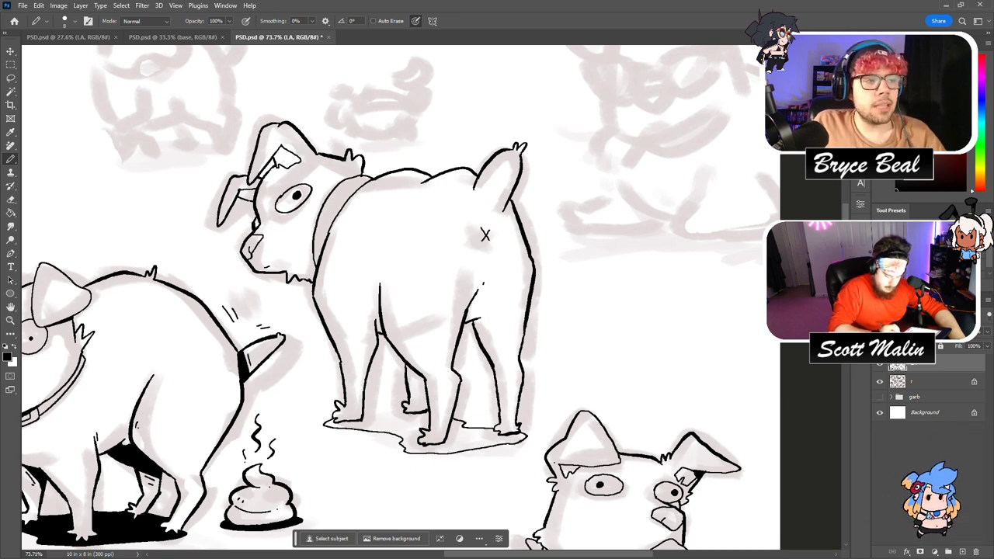
key(g)
click(408, 428)
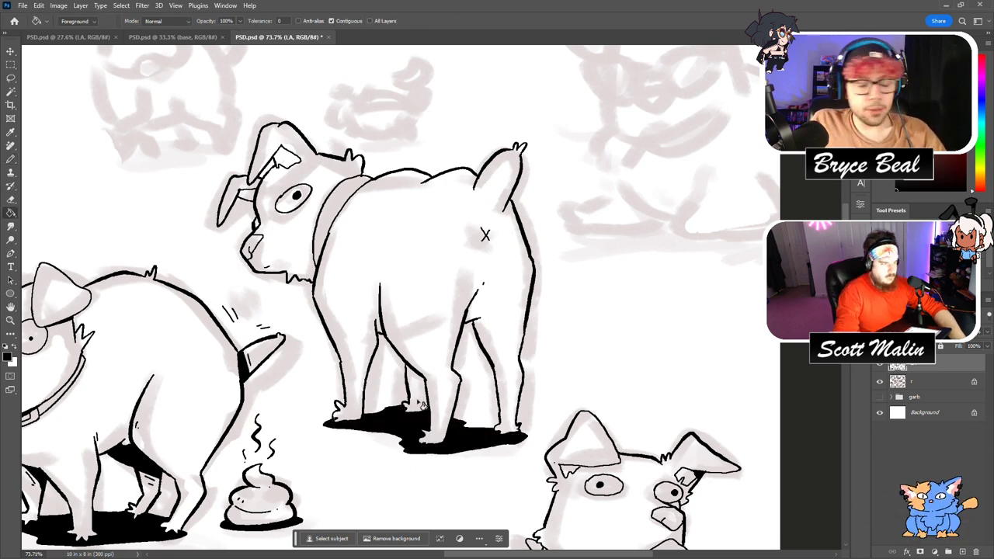
Check the whole page with the rough sketch layer toggled off and on, and save the document.
click(10, 318)
drag(485, 236, 407, 236)
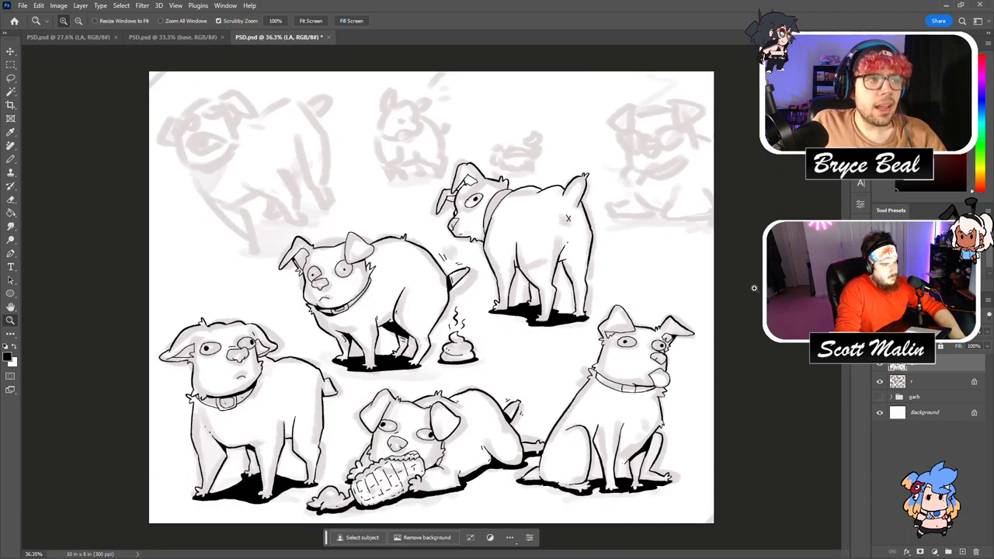
click(880, 381)
alt+click(590, 216)
drag(582, 214, 589, 225)
key(ctrl+z)
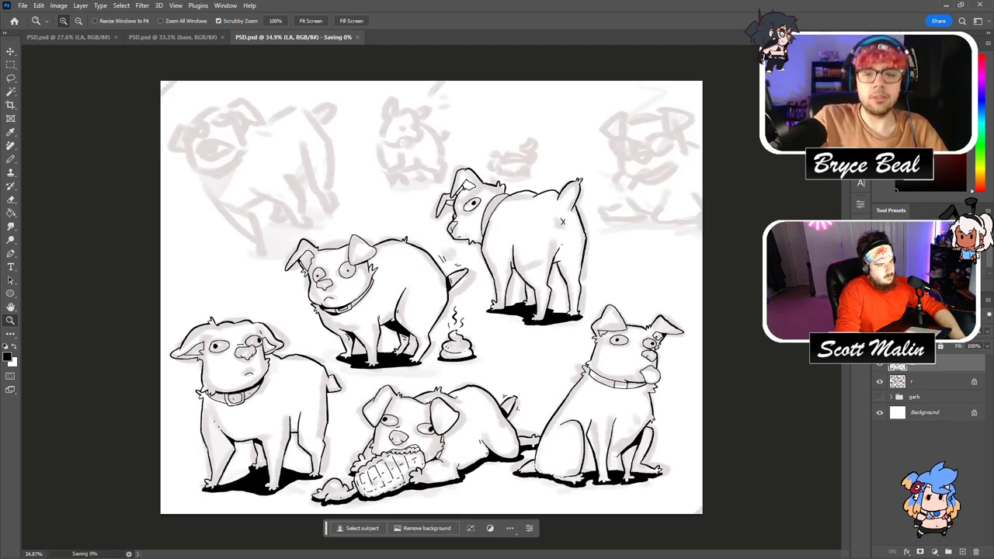
Redraw the upper-left part of the rear-view dog's eye outline and save the document.
drag(451, 194, 573, 194)
key(e)
drag(489, 279, 509, 258)
scroll(522, 297, up, 2)
key(b)
drag(475, 347, 514, 311)
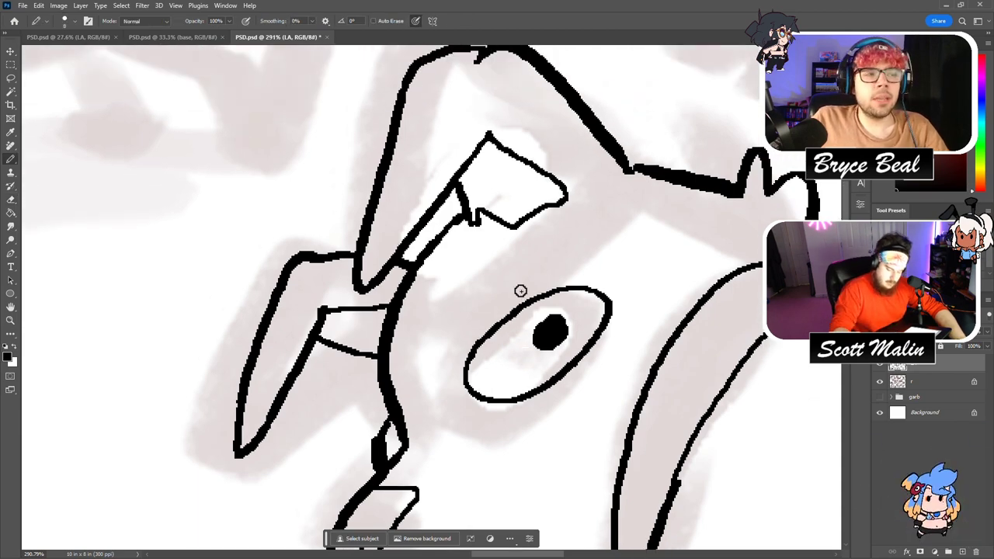
click(11, 319)
drag(445, 317, 357, 318)
drag(480, 308, 442, 307)
key(ctrl+s)
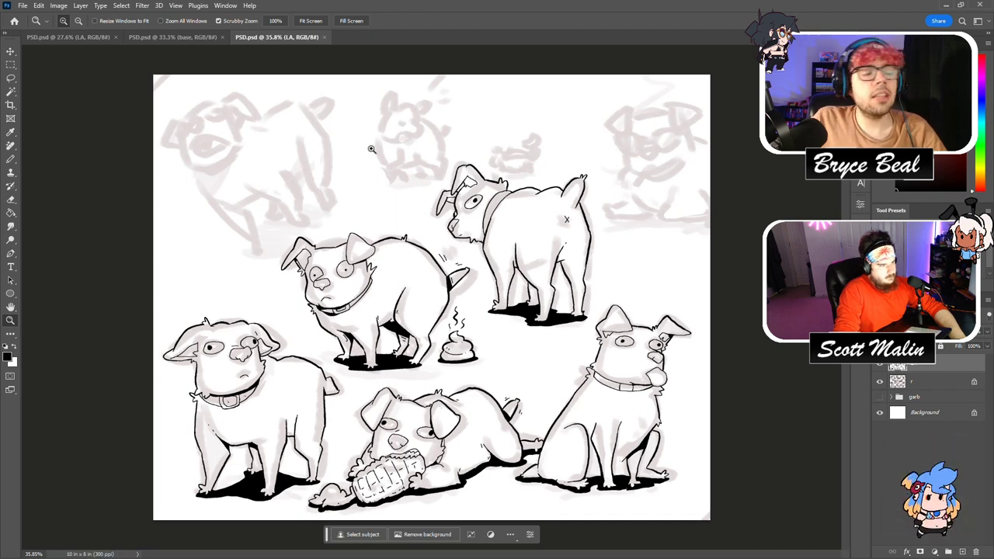
Ink the upper-left dog's open mouth with jagged teeth and tongue, its nose, and both round eyes with small pupils.
drag(111, 109, 173, 181)
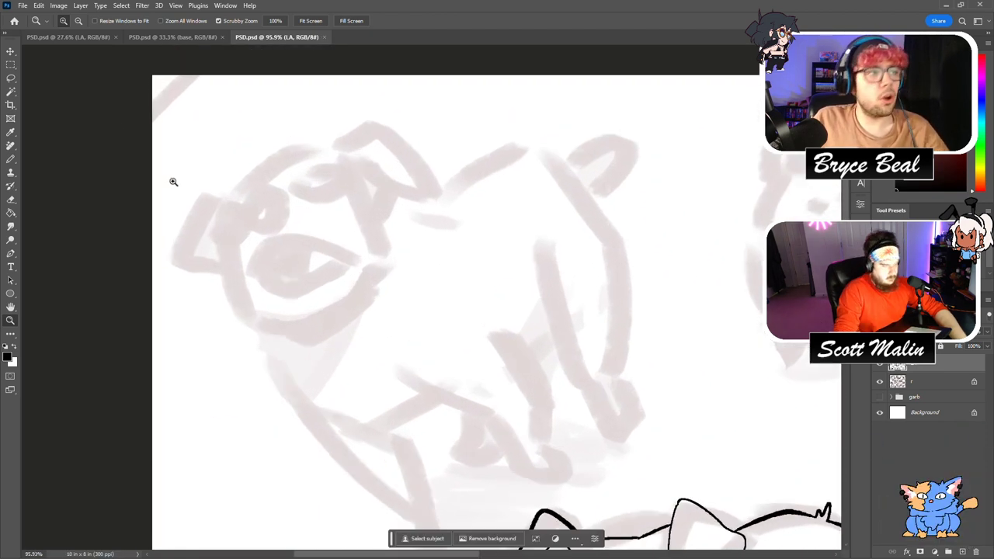
key(b)
mouse_move(257, 251)
mouse_down()
mouse_move(263, 289)
mouse_move(333, 269)
mouse_move(346, 252)
mouse_move(283, 241)
mouse_move(255, 259)
mouse_move(311, 242)
mouse_move(318, 274)
mouse_up()
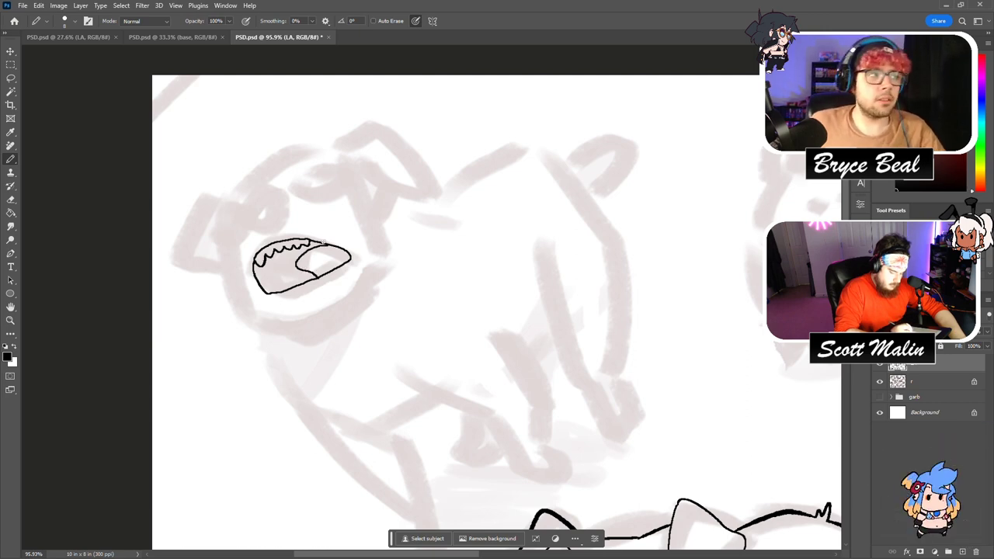
mouse_move(240, 210)
mouse_down()
mouse_move(267, 232)
mouse_move(289, 199)
mouse_move(277, 190)
mouse_move(246, 208)
mouse_move(341, 194)
mouse_move(340, 170)
mouse_move(304, 175)
mouse_up()
key(ctrl+z)
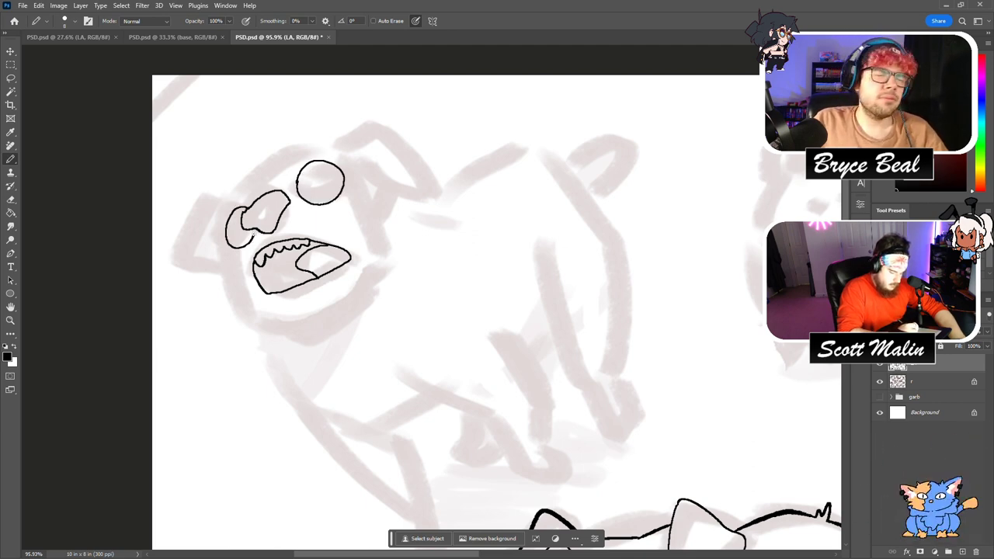
mouse_move(254, 198)
mouse_down()
mouse_move(225, 220)
mouse_move(242, 247)
mouse_up()
click(233, 222)
Ink the open-mouthed dog's furry jaw and cheek, the top of its head, and both folded ears with inner-ear lines.
mouse_move(226, 251)
mouse_down()
mouse_move(232, 292)
mouse_move(221, 297)
mouse_move(265, 331)
mouse_move(306, 330)
mouse_move(386, 267)
mouse_up()
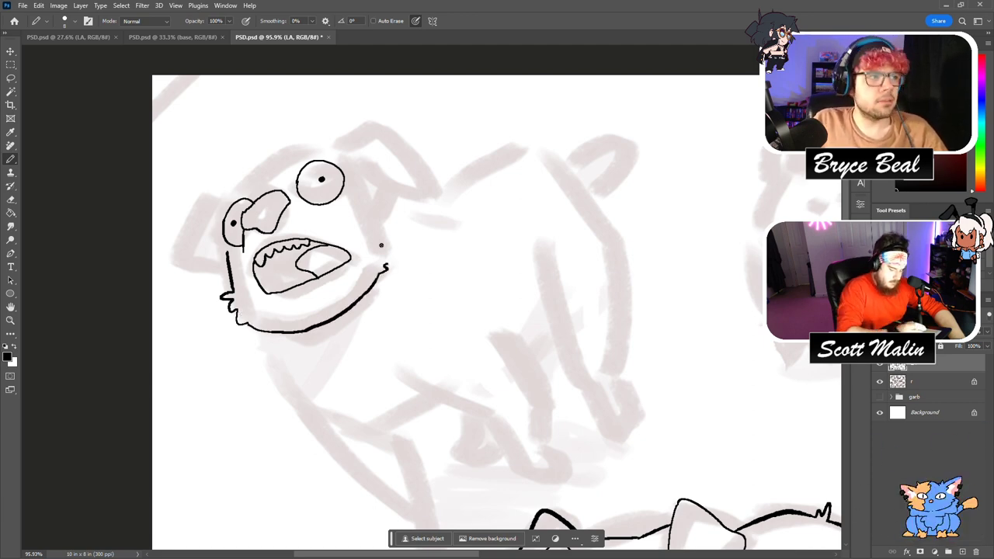
mouse_move(220, 205)
mouse_down()
mouse_move(297, 149)
mouse_move(327, 152)
mouse_up()
mouse_move(221, 207)
mouse_down()
mouse_move(203, 195)
mouse_move(186, 249)
mouse_up()
key(ctrl+z)
mouse_move(219, 206)
mouse_down()
mouse_move(180, 273)
mouse_move(200, 255)
mouse_move(227, 261)
mouse_move(200, 256)
mouse_up()
click(214, 253)
mouse_move(329, 145)
mouse_down()
mouse_move(371, 124)
mouse_move(439, 178)
mouse_up()
mouse_move(357, 162)
mouse_down()
mouse_move(364, 189)
mouse_move(388, 264)
mouse_up()
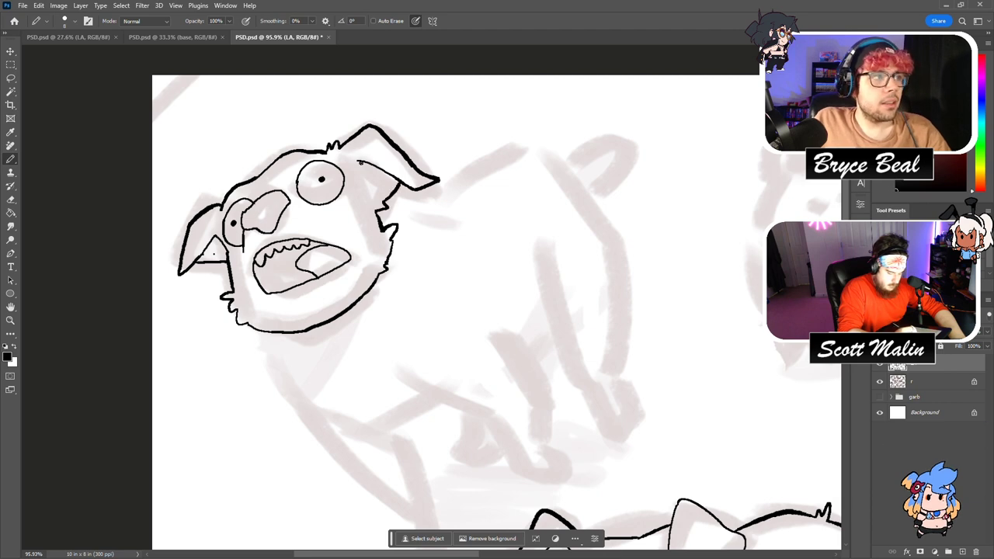
mouse_move(360, 179)
mouse_down()
mouse_move(373, 203)
mouse_move(395, 178)
mouse_move(396, 190)
mouse_up()
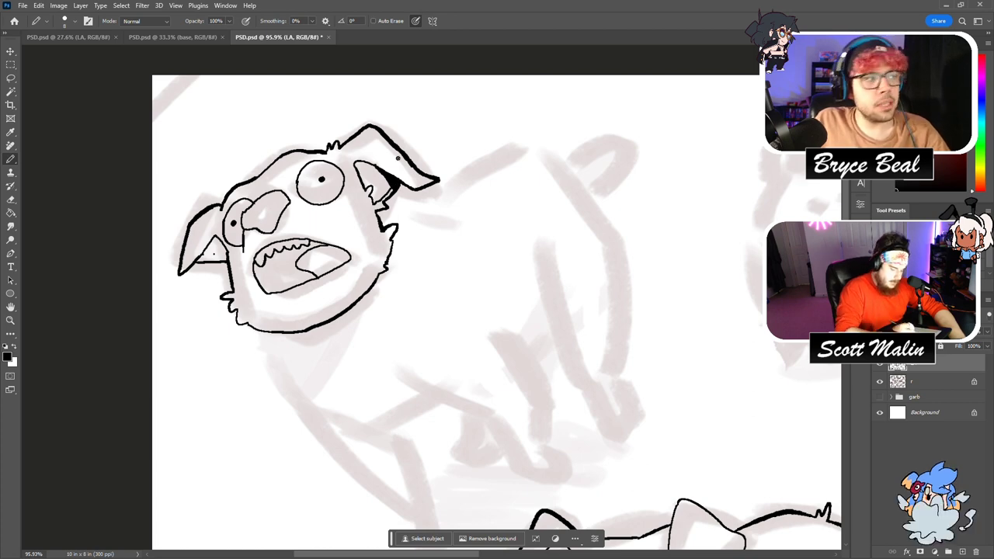
Ink a collar with a rectangular buckle under the open-mouthed dog's jaw and clear the small mark on its chin.
mouse_move(264, 318)
mouse_down()
mouse_move(289, 319)
mouse_move(310, 311)
mouse_up()
key(ctrl+z)
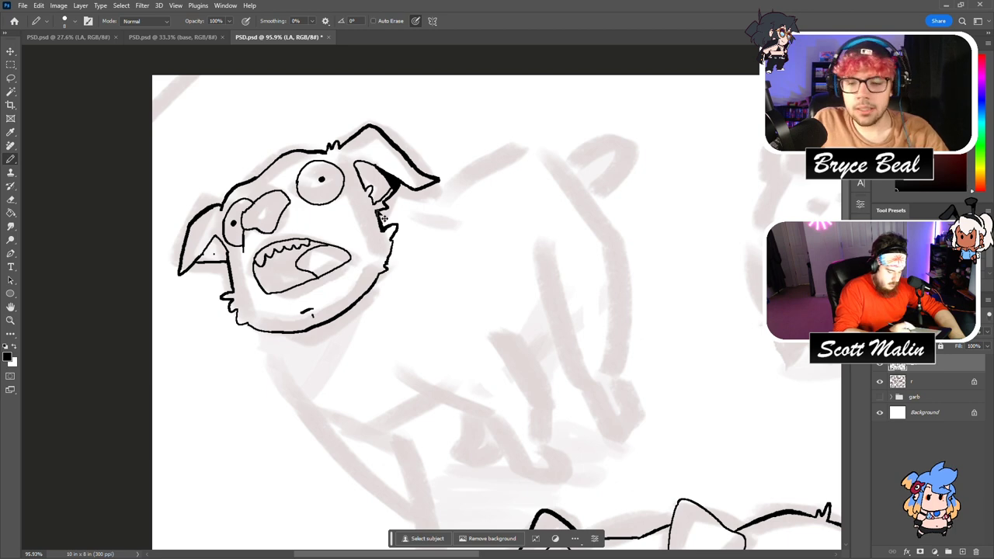
mouse_move(295, 347)
mouse_down()
mouse_move(375, 311)
mouse_move(404, 268)
mouse_move(393, 243)
mouse_up()
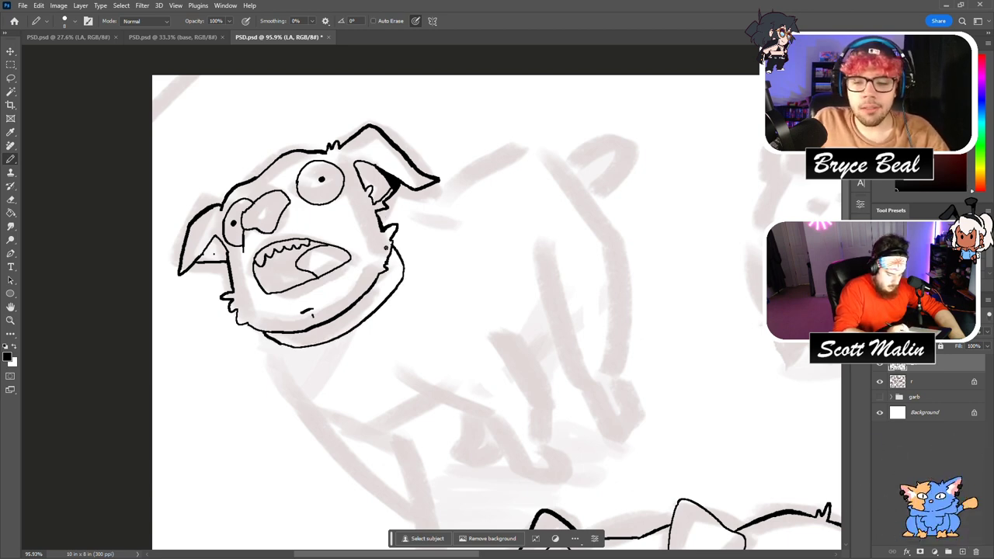
mouse_move(316, 330)
mouse_down()
mouse_move(332, 333)
mouse_move(344, 315)
mouse_up()
key(e)
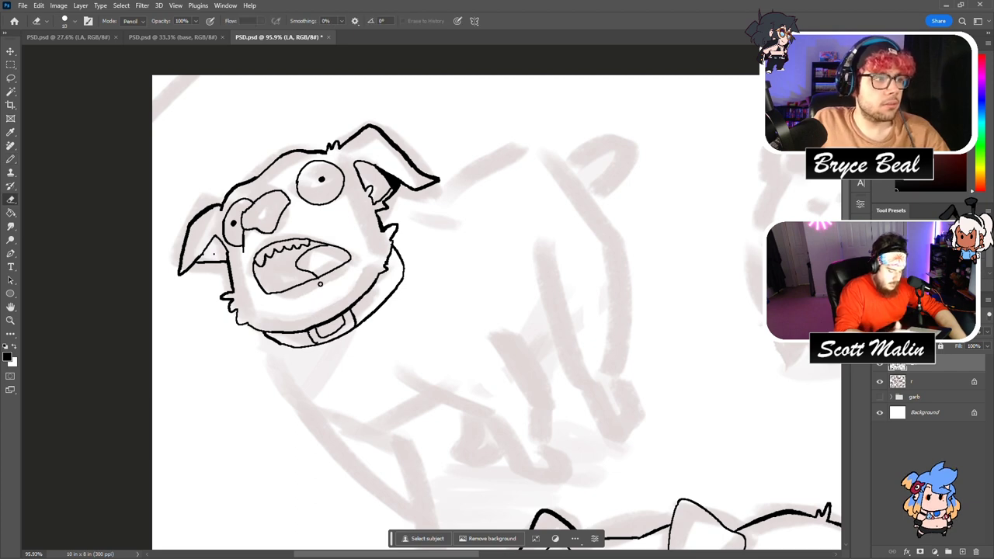
Ink the fur tuft below the collar and the chest line running down to the front leg's toed foot.
key(b)
scroll(267, 257, down, 1)
scroll(496, 297, down, 1)
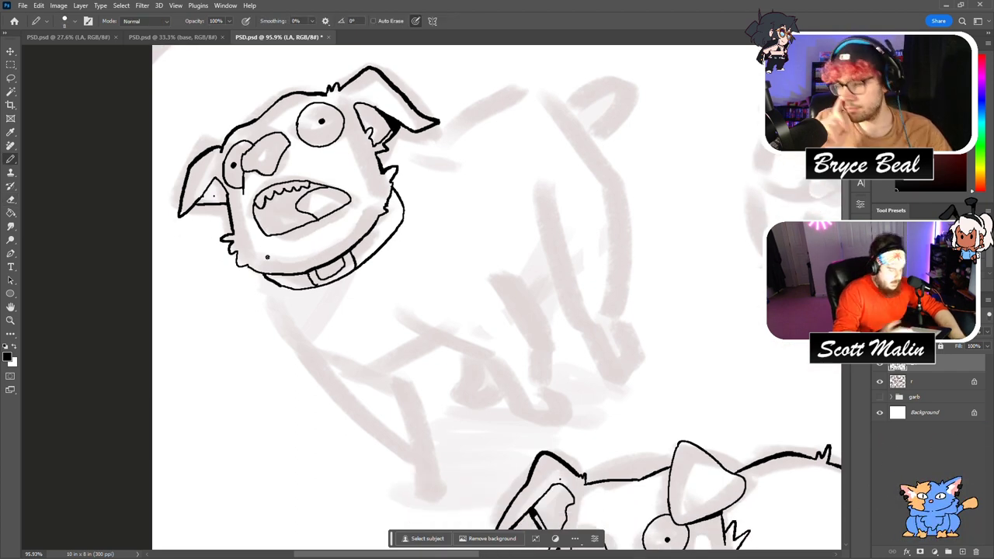
mouse_move(250, 272)
mouse_down()
mouse_move(284, 341)
mouse_move(323, 379)
mouse_up()
scroll(164, 302, up, 1)
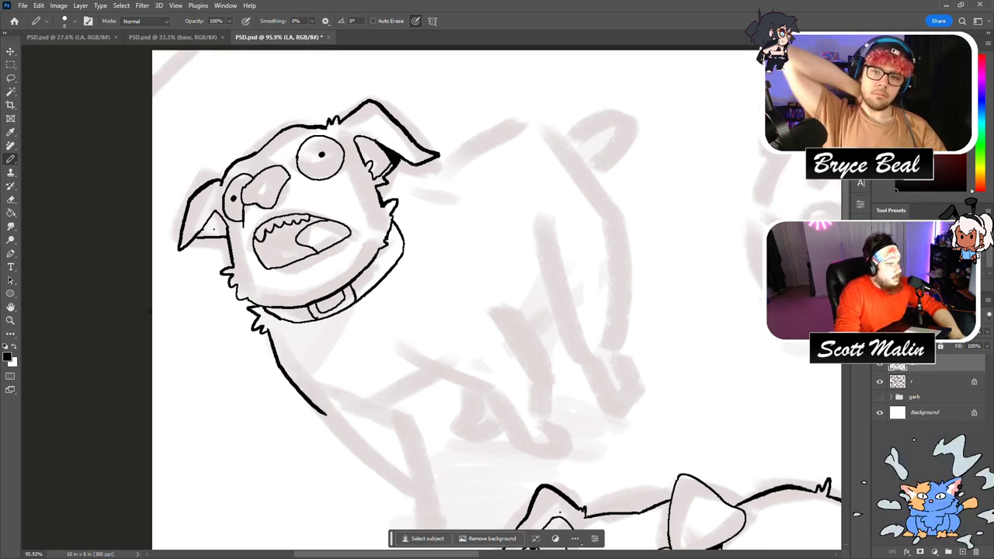
click(12, 321)
drag(445, 253, 436, 257)
scroll(465, 360, down, 2)
scroll(468, 342, up, 2)
key(b)
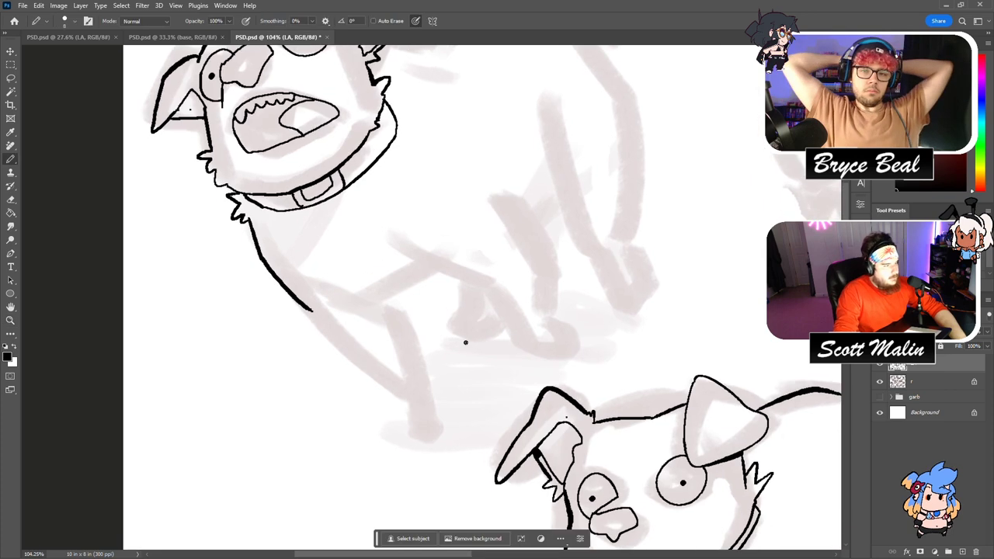
mouse_move(315, 316)
mouse_down()
mouse_move(400, 410)
mouse_move(423, 424)
mouse_move(428, 413)
mouse_up()
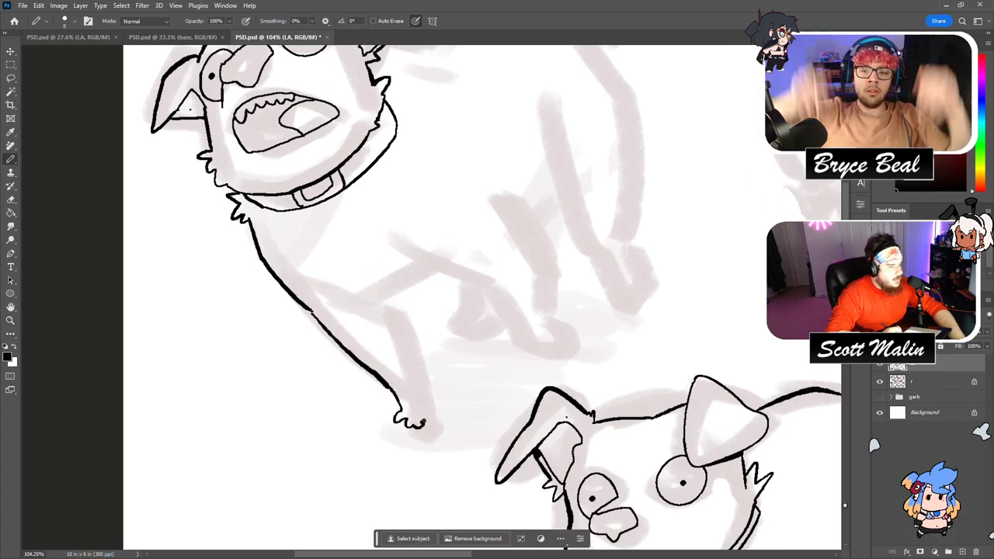
Ink the front leg's inner edge, the middle leg with its toed foot, and the small far leg with a solid black shadow.
drag(358, 291, 423, 263)
drag(385, 295, 429, 415)
drag(416, 371, 422, 379)
mouse_move(402, 241)
mouse_down()
mouse_move(436, 270)
mouse_move(497, 295)
mouse_move(527, 342)
mouse_move(550, 344)
mouse_move(564, 318)
mouse_up()
drag(500, 189, 547, 326)
mouse_move(461, 278)
mouse_down()
mouse_move(466, 318)
mouse_move(480, 329)
mouse_move(489, 286)
mouse_move(463, 279)
mouse_up()
key(e)
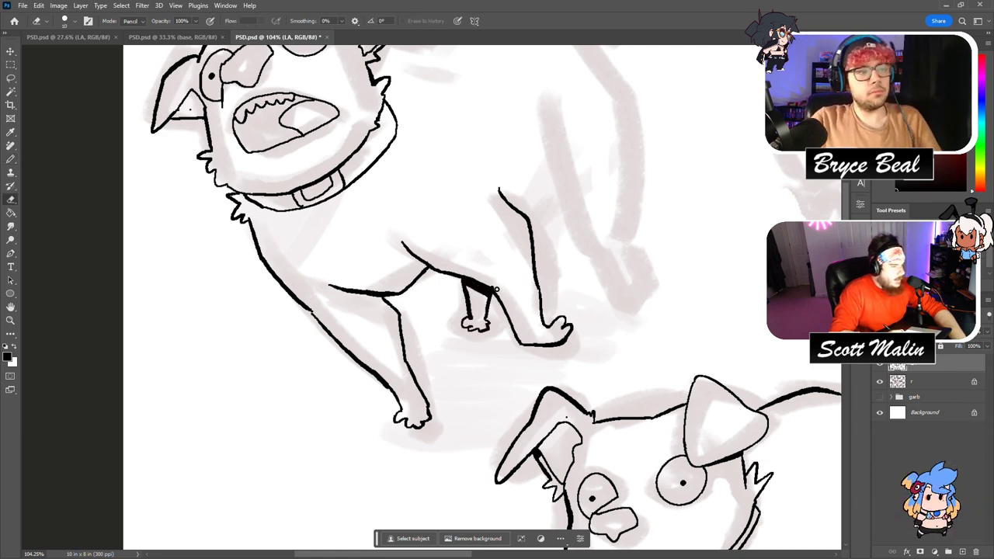
Ink the open-mouthed dog's rearmost leg with a long thigh, solid black shading below it and a small toed foot.
scroll(498, 269, up, 3)
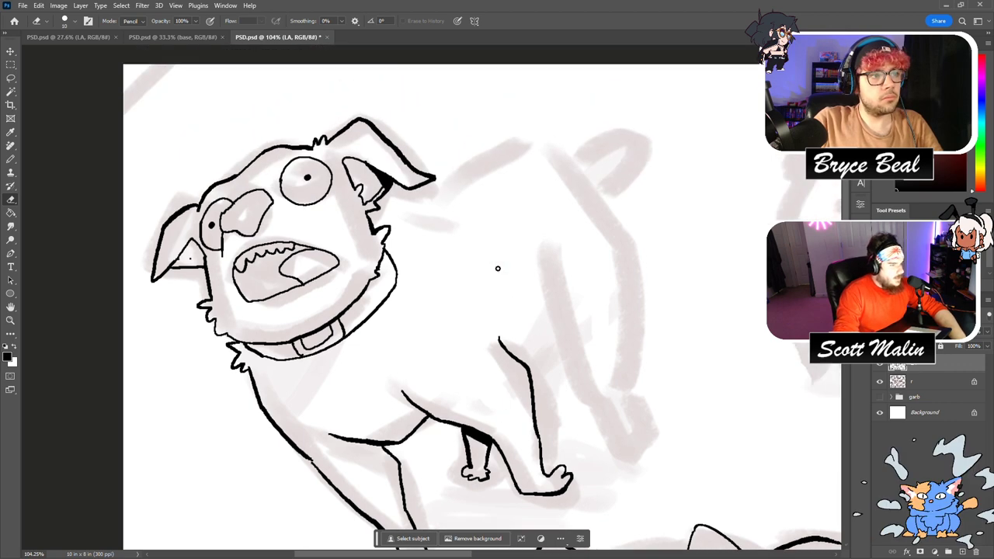
key(b)
mouse_move(549, 247)
mouse_down()
mouse_move(576, 371)
mouse_move(598, 388)
mouse_up()
mouse_move(591, 194)
mouse_down()
mouse_move(633, 267)
mouse_move(636, 361)
mouse_move(594, 388)
mouse_move(612, 424)
mouse_up()
mouse_move(626, 380)
mouse_down()
mouse_move(625, 418)
mouse_move(611, 432)
mouse_move(633, 422)
mouse_up()
drag(622, 392, 629, 359)
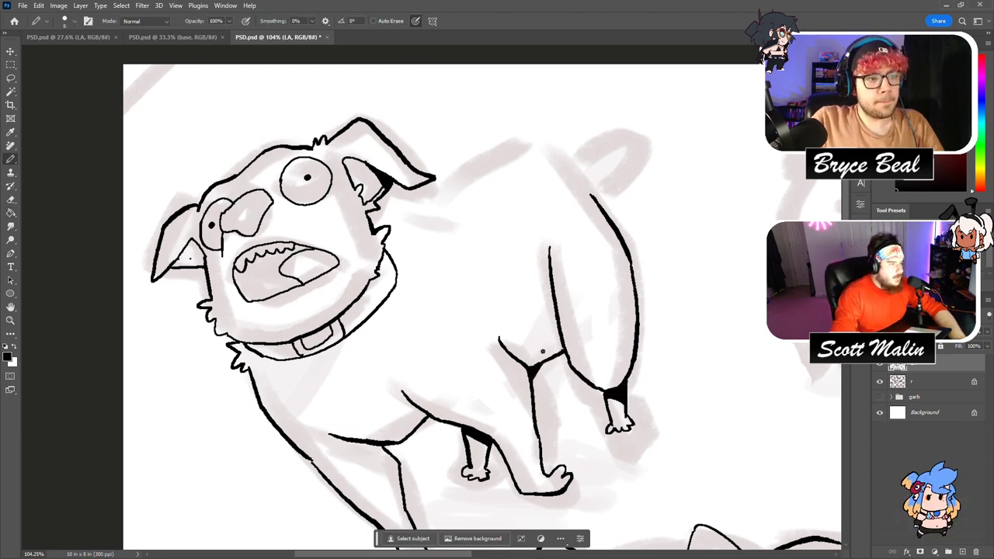
Ink the dog's back from neck to rump, break up the shoulder crease into short marks, and refine the belly fold's tip.
scroll(541, 351, up, 2)
mouse_move(382, 240)
mouse_down()
mouse_move(427, 254)
mouse_move(497, 196)
mouse_move(543, 200)
mouse_move(588, 236)
mouse_up()
key(e)
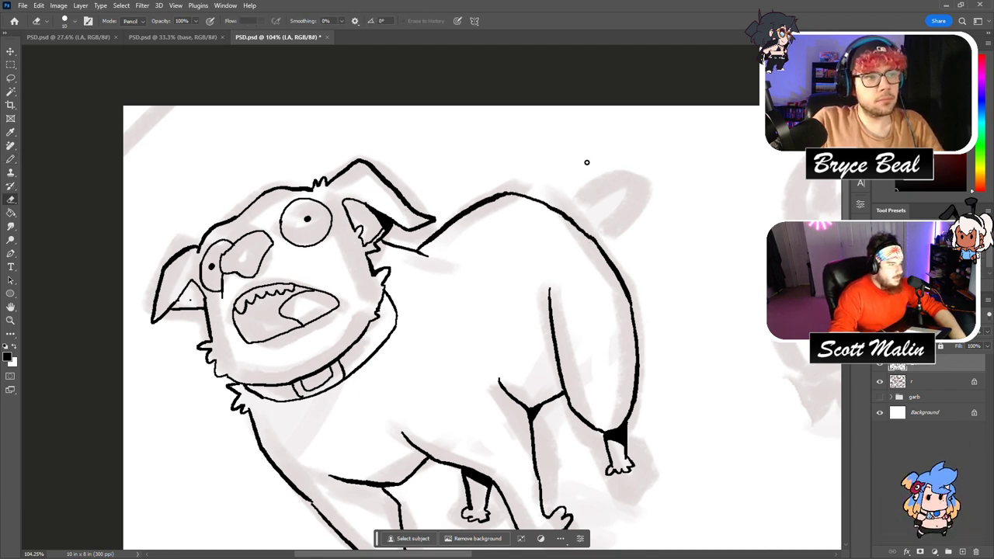
key(b)
drag(431, 257, 441, 260)
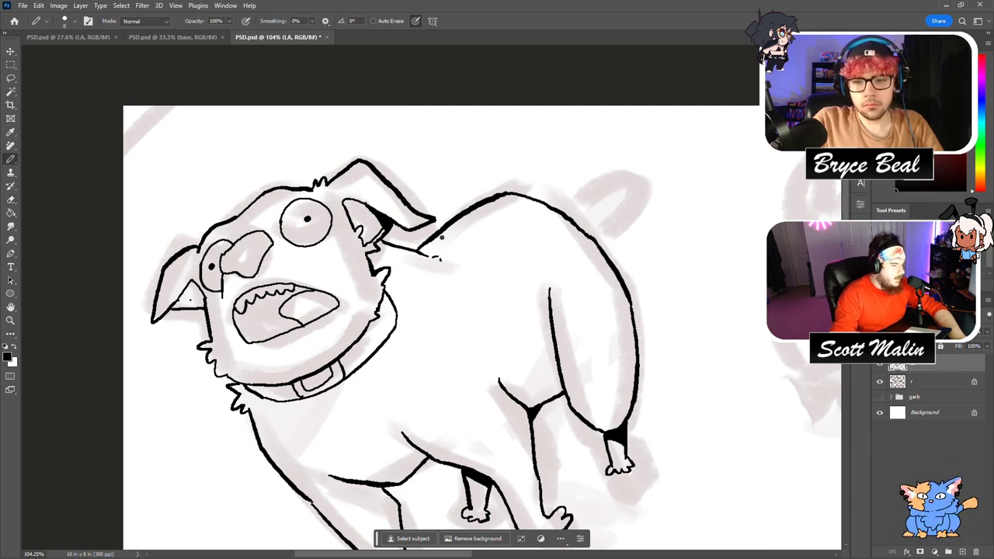
drag(500, 378, 502, 386)
key(e)
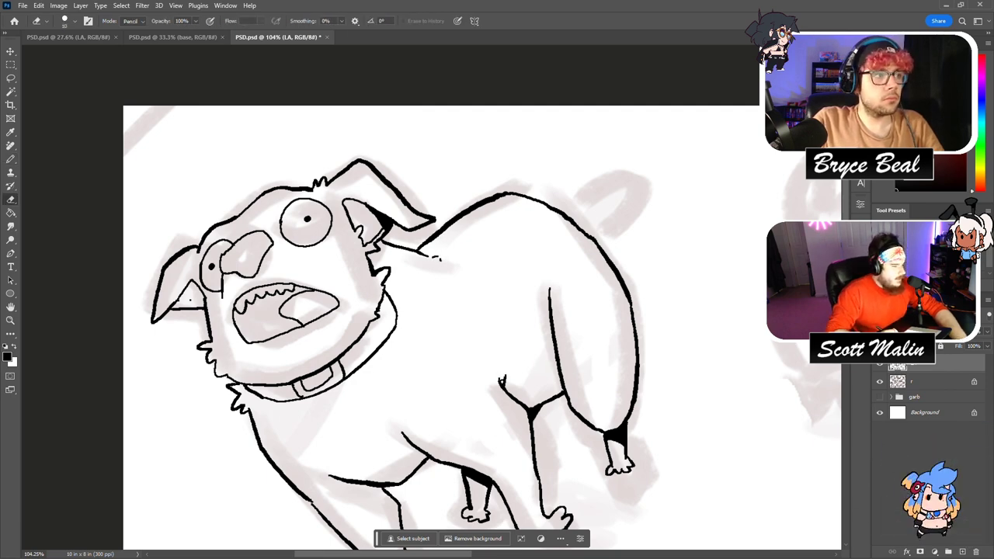
Ink the open-mouthed dog's short raised tail with a tufted tip on the rump.
key(b)
drag(569, 217, 594, 200)
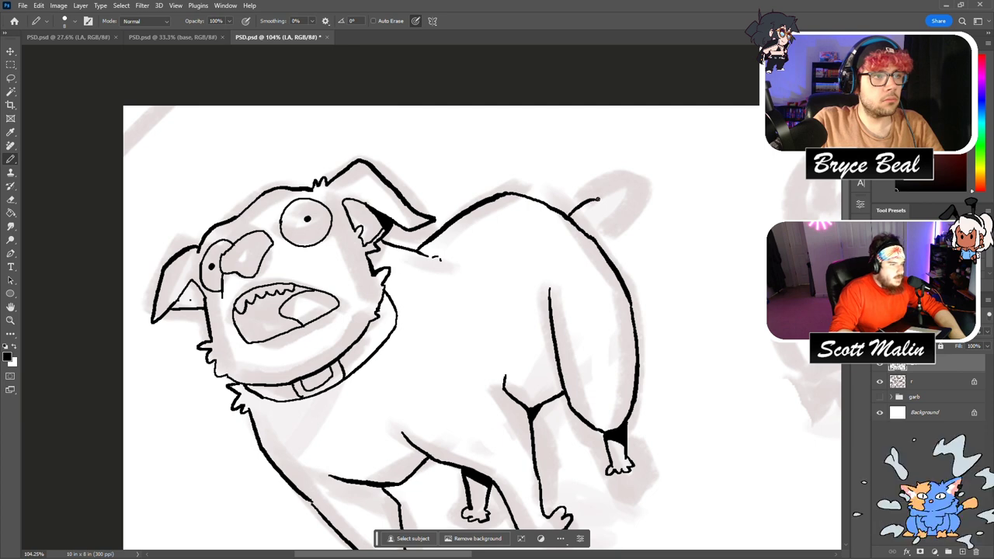
key(ctrl+z)
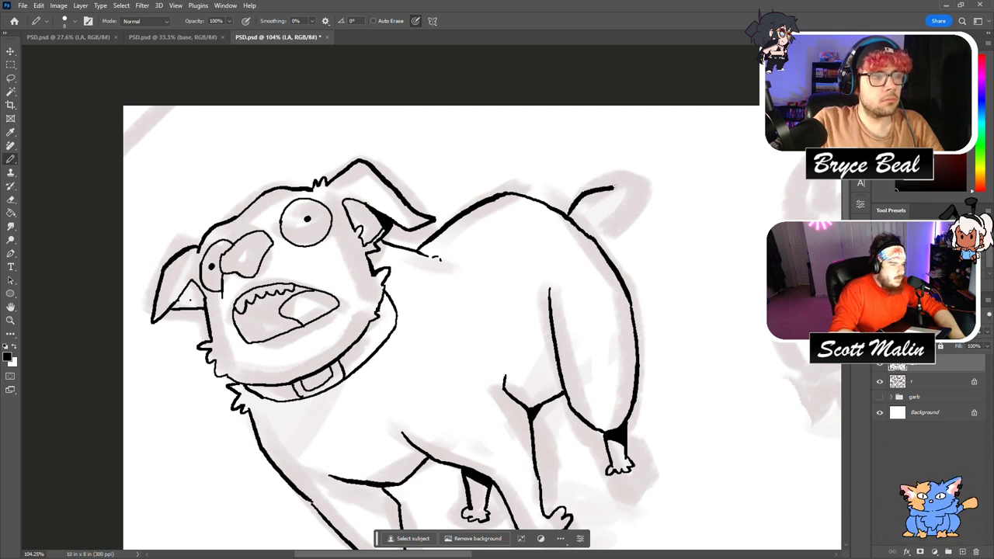
drag(621, 193, 603, 211)
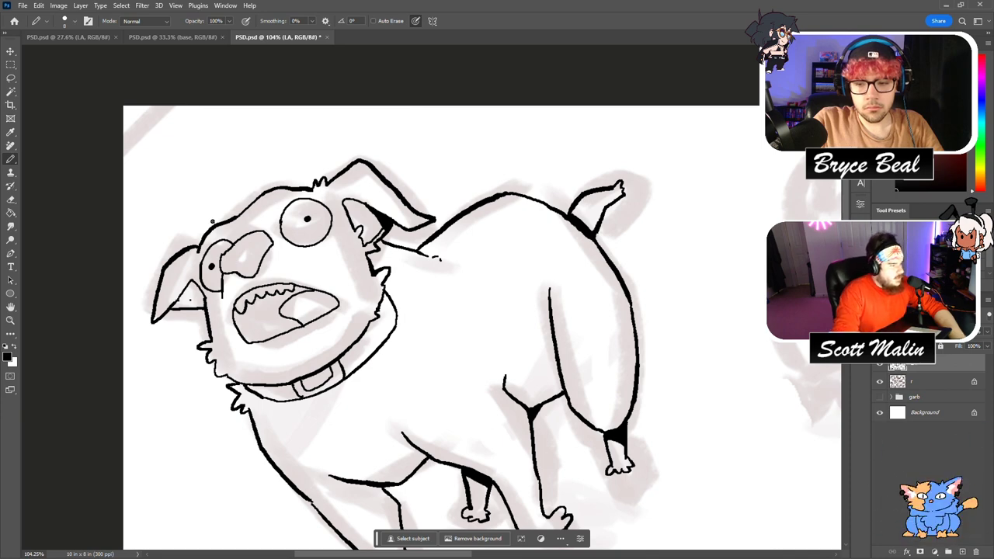
Erase the middle leg's foot with a larger eraser and redraw it smaller with short toes.
click(10, 321)
drag(481, 284, 435, 284)
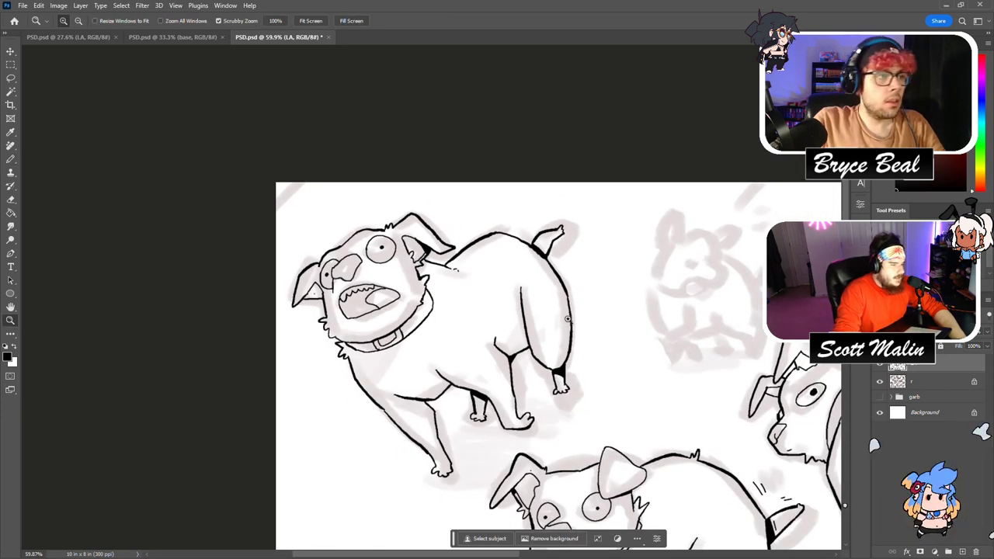
drag(551, 325, 535, 326)
scroll(551, 326, down, 2)
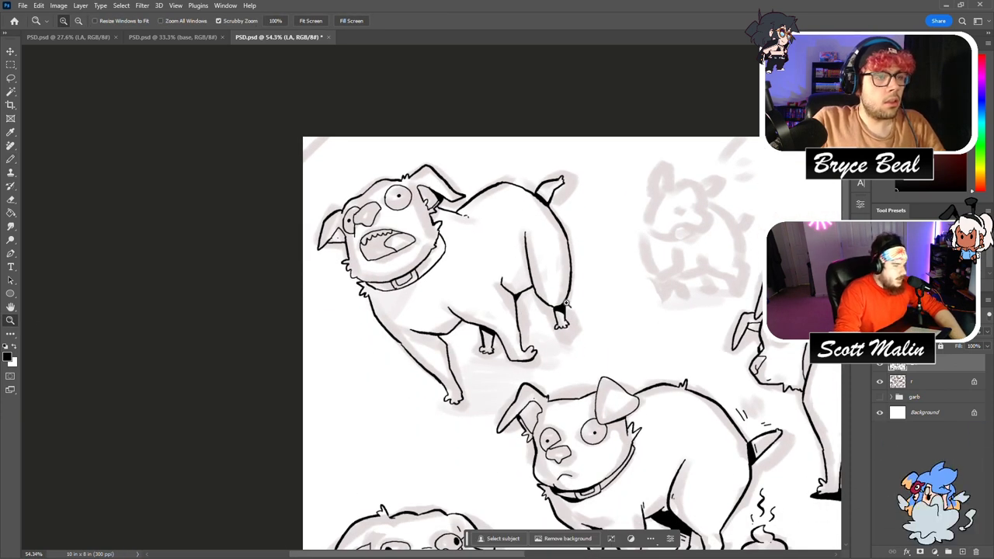
mouse_move(514, 364)
mouse_down()
mouse_move(554, 388)
mouse_move(572, 332)
mouse_up()
key(e)
key(bracketright)
key(bracketright)
key(bracketright)
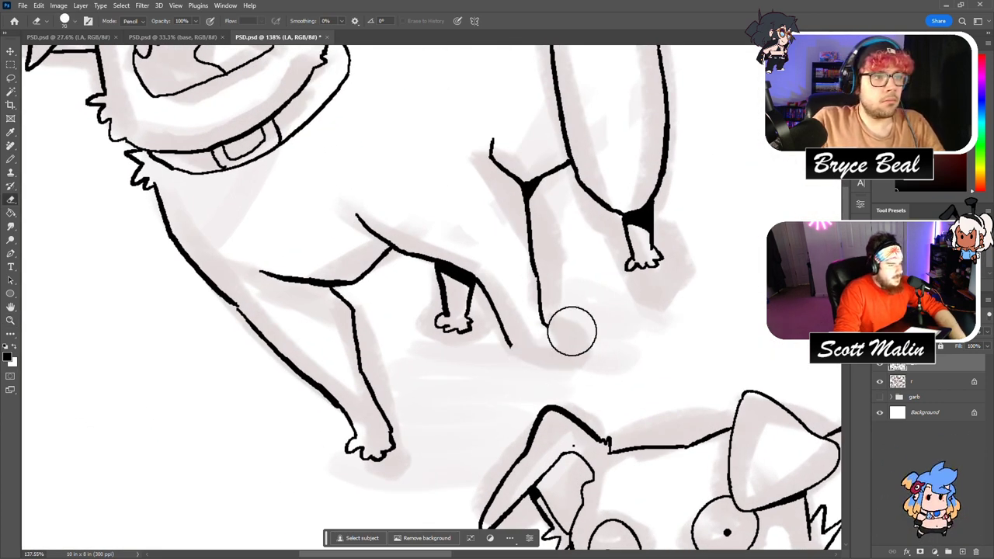
key(b)
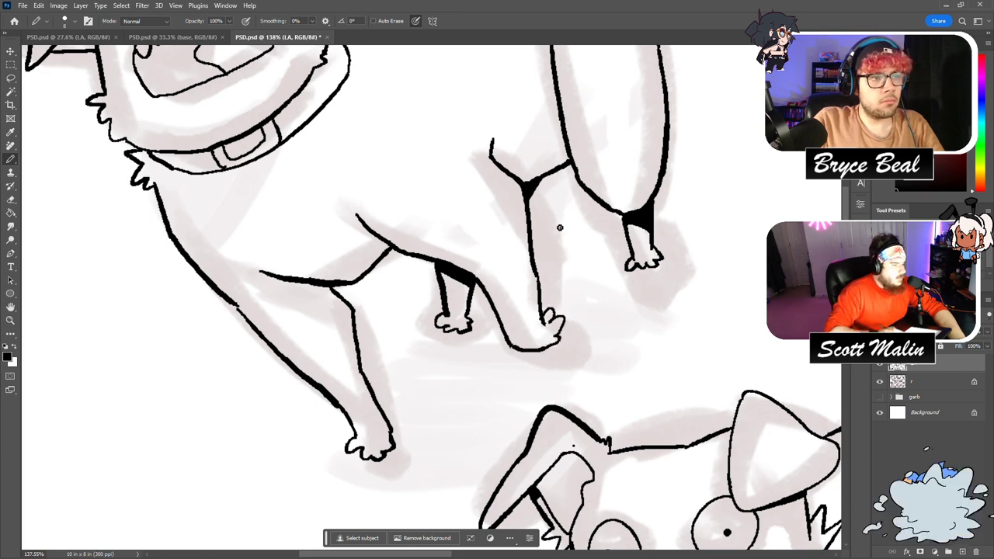
Outline an irregular ground shadow under the open-mouthed dog, ending at the lower dog's ear, and fill it solid black.
mouse_move(356, 427)
mouse_down()
mouse_move(327, 450)
mouse_move(366, 467)
mouse_move(468, 465)
mouse_move(477, 449)
mouse_move(527, 439)
mouse_up()
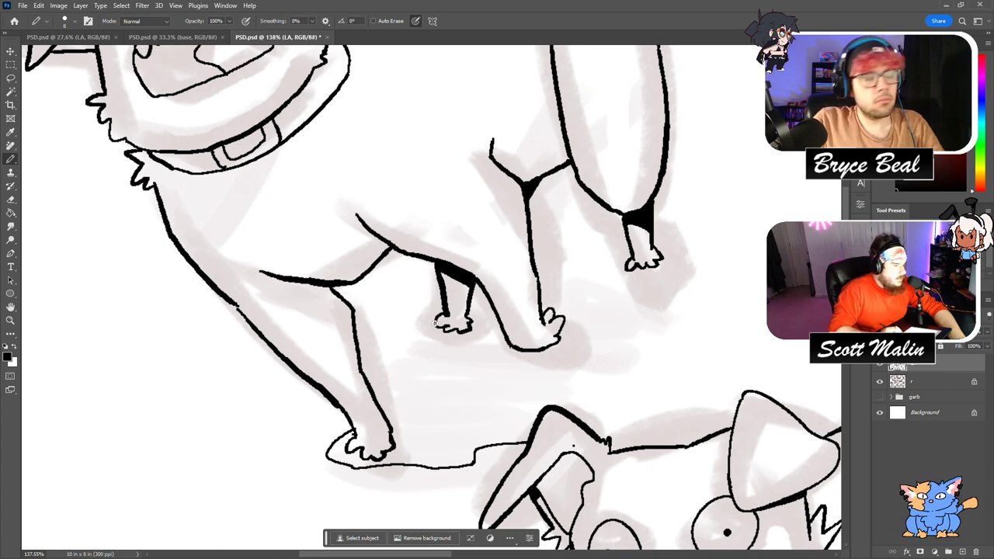
mouse_move(429, 325)
mouse_down()
mouse_move(411, 390)
mouse_move(379, 409)
mouse_up()
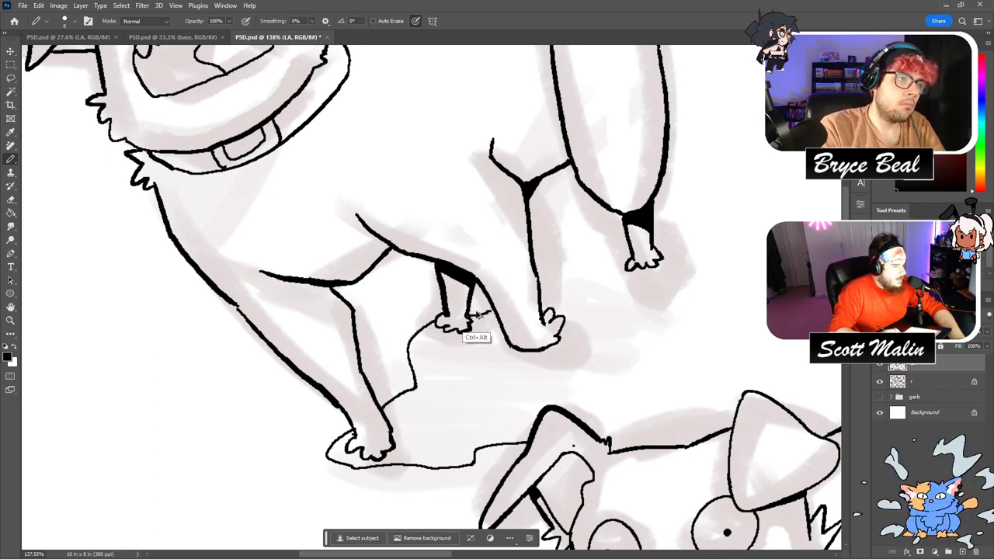
mouse_move(542, 301)
mouse_down()
mouse_move(573, 299)
mouse_move(637, 329)
mouse_up()
key(ctrl+z)
mouse_move(541, 302)
mouse_down()
mouse_move(578, 310)
mouse_move(613, 336)
mouse_move(620, 372)
mouse_move(582, 425)
mouse_up()
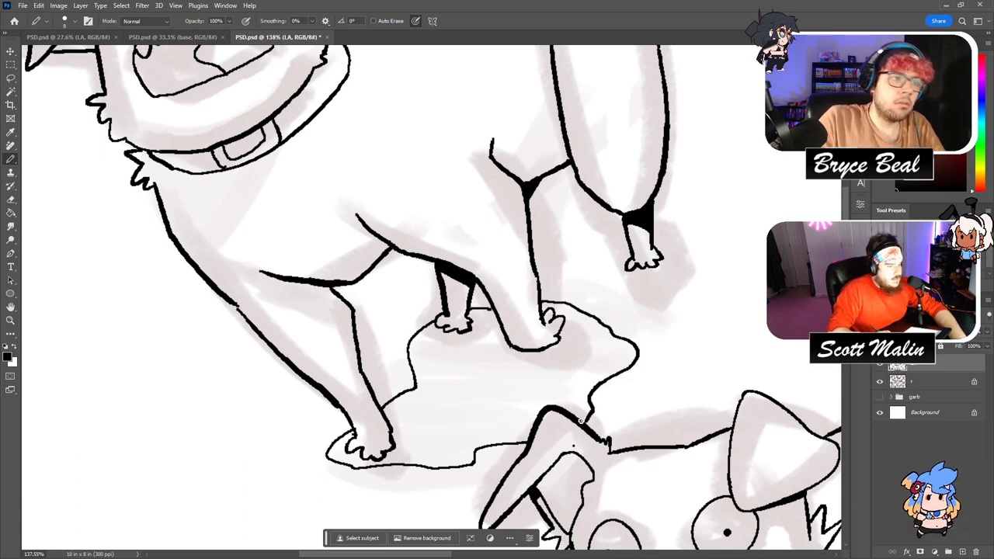
key(g)
click(581, 355)
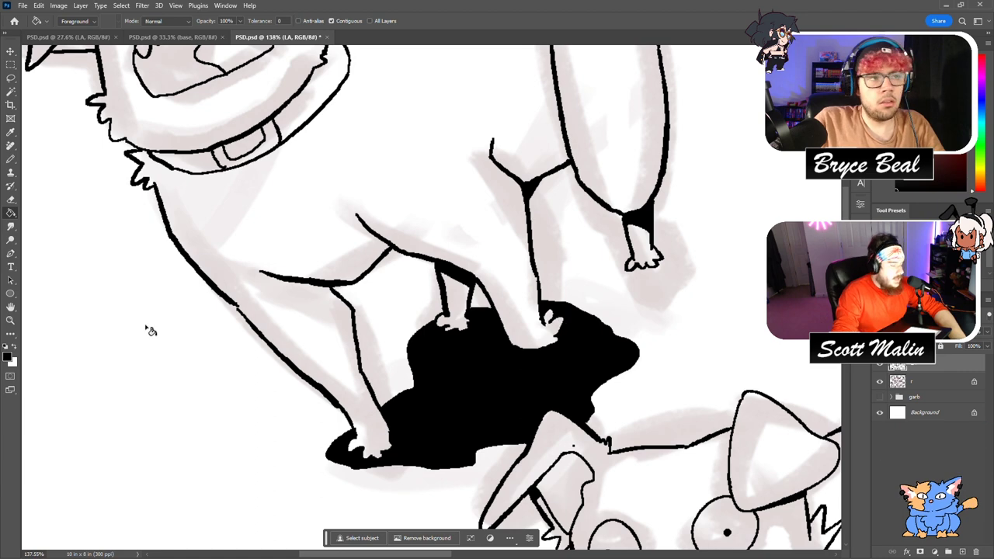
Reinforce the back edge of the middle leg above its foot and trim the excess line with the eraser.
key(b)
drag(535, 270, 538, 321)
key(e)
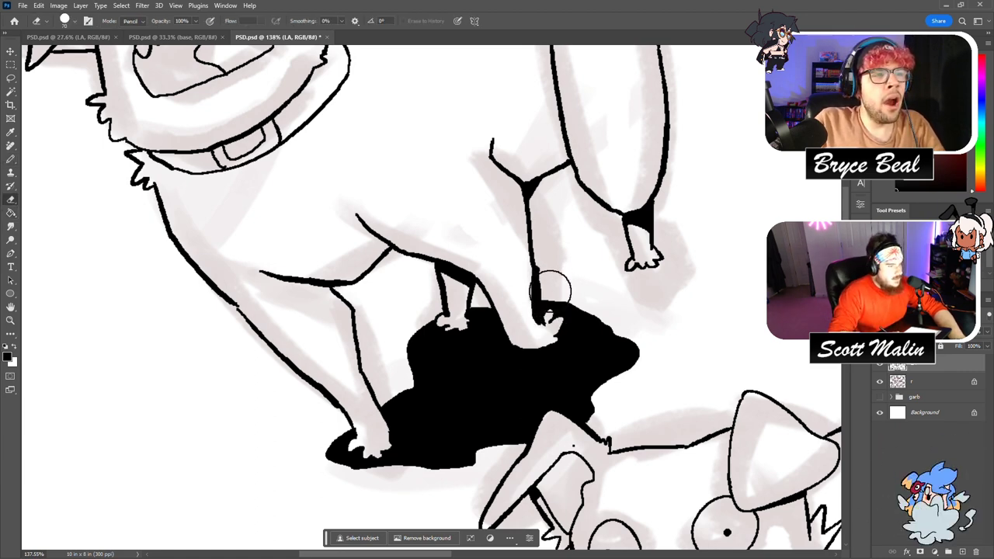
mouse_move(541, 295)
mouse_down()
mouse_move(541, 269)
mouse_move(538, 292)
mouse_up()
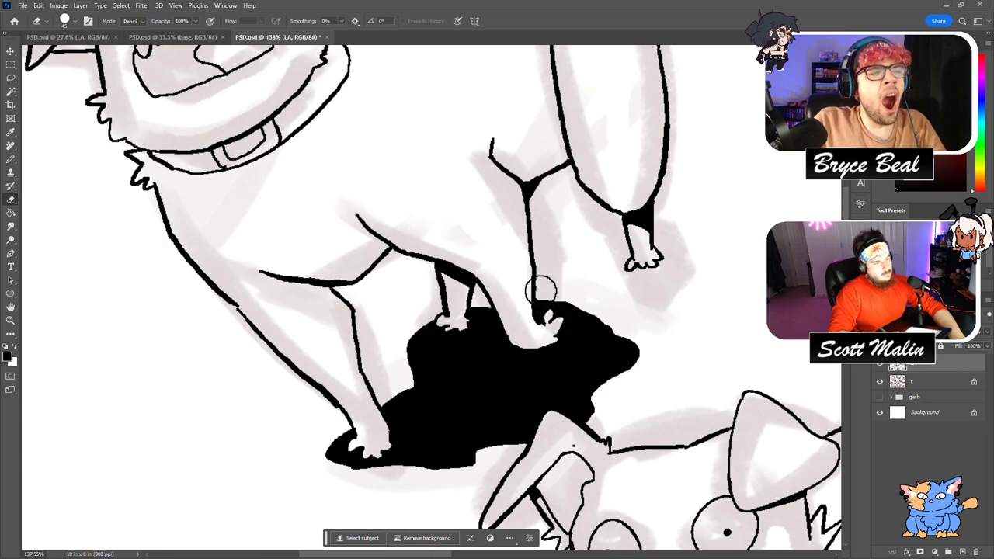
Hide the rough sketch layer and check the inked dogs across the whole page.
click(10, 321)
drag(586, 268, 520, 265)
click(880, 381)
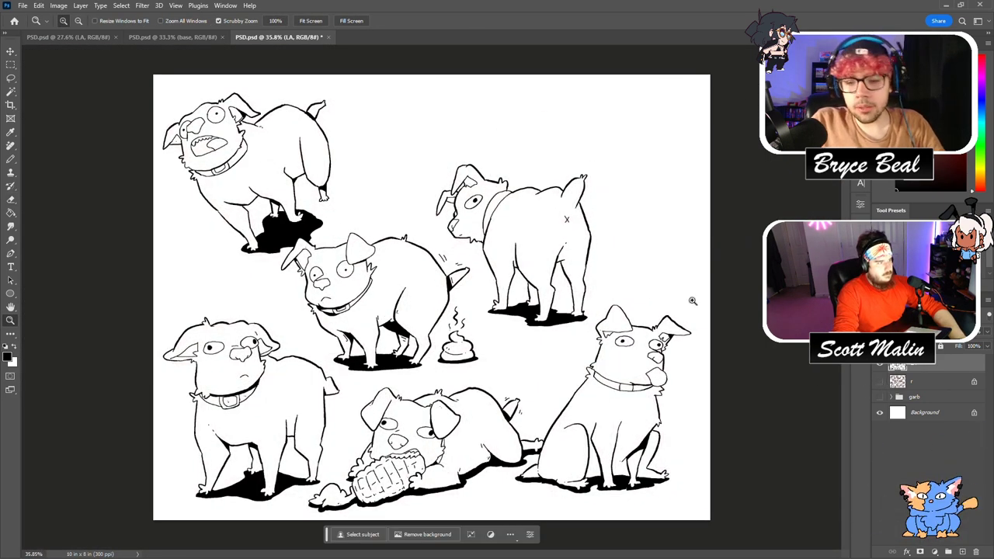
Save the document and bring the hidden rough sketch layer back into view.
key(ctrl+s)
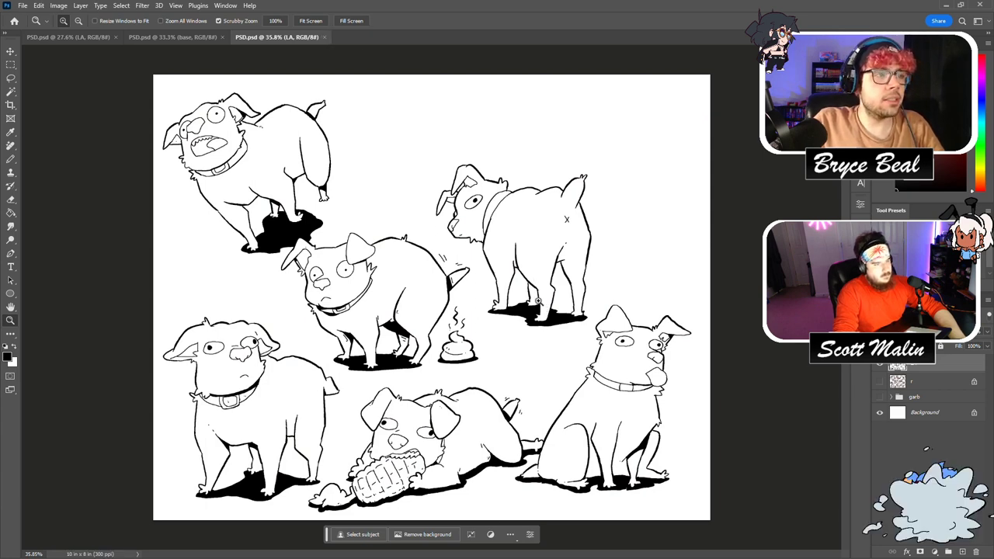
key(ctrl+z)
Ink the folded ear and tufted upper cheek of the dog sketch in the page's upper-right corner.
mouse_move(750, 104)
mouse_down()
mouse_move(771, 166)
mouse_move(648, 257)
mouse_up()
key(b)
mouse_move(562, 169)
mouse_down()
mouse_move(561, 236)
mouse_move(572, 232)
mouse_move(560, 264)
mouse_move(576, 275)
mouse_move(668, 211)
mouse_move(661, 198)
mouse_move(564, 157)
mouse_up()
mouse_move(648, 228)
mouse_down()
mouse_move(628, 271)
mouse_move(641, 336)
mouse_up()
Ink the dog's sunglasses with double-rimmed lenses, bridge and hinges, and outline the nose just below them.
mouse_move(504, 289)
mouse_down()
mouse_move(496, 329)
mouse_move(526, 357)
mouse_move(558, 361)
mouse_move(593, 322)
mouse_move(597, 297)
mouse_move(580, 285)
mouse_move(545, 278)
mouse_move(501, 284)
mouse_up()
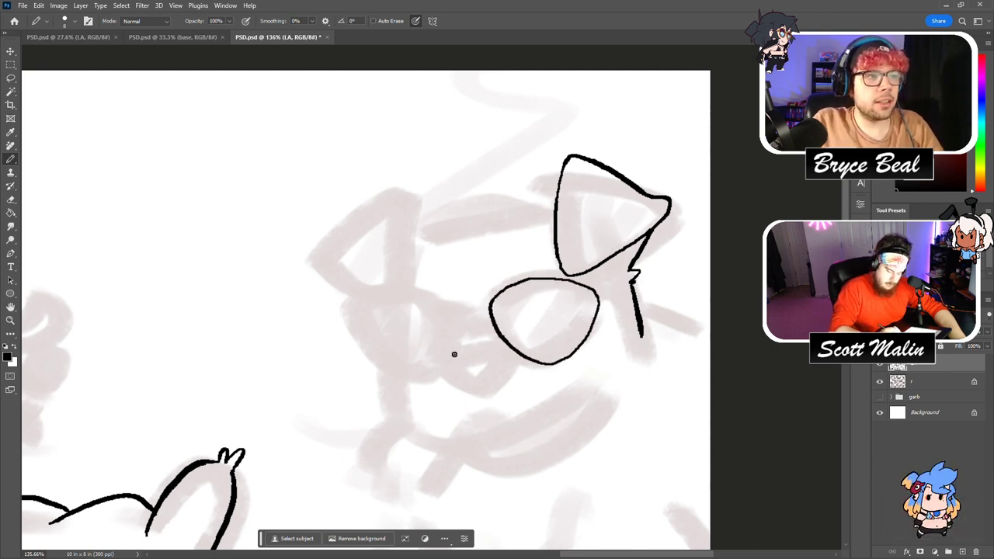
mouse_move(437, 354)
mouse_down()
mouse_move(458, 385)
mouse_move(500, 365)
mouse_move(502, 348)
mouse_move(443, 352)
mouse_move(455, 320)
mouse_move(423, 295)
mouse_move(383, 295)
mouse_move(365, 312)
mouse_move(383, 356)
mouse_move(434, 377)
mouse_up()
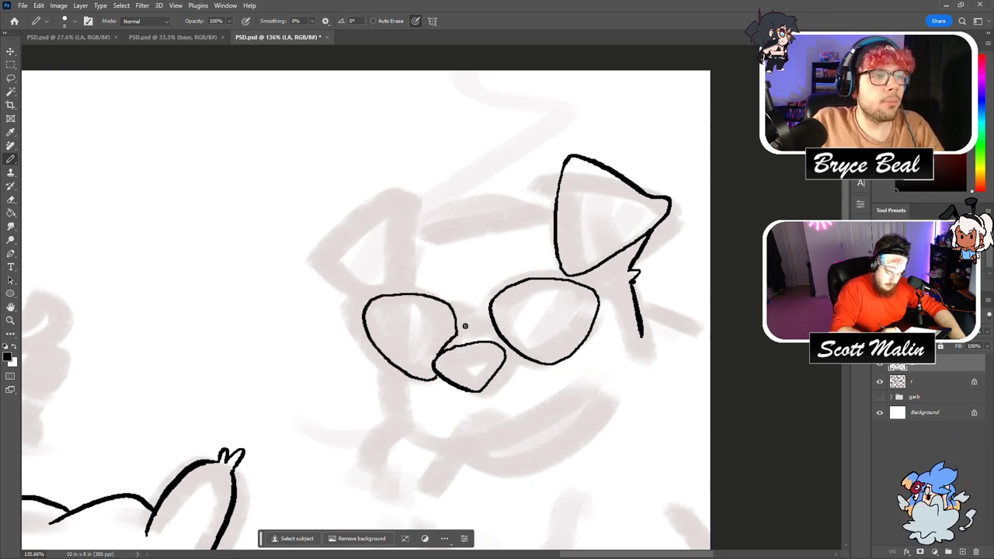
mouse_move(458, 326)
mouse_down()
mouse_move(490, 313)
mouse_move(453, 321)
mouse_move(451, 303)
mouse_move(484, 300)
mouse_move(453, 312)
mouse_move(492, 298)
mouse_move(456, 321)
mouse_move(510, 327)
mouse_move(548, 356)
mouse_move(567, 350)
mouse_move(589, 315)
mouse_up()
key(e)
key(b)
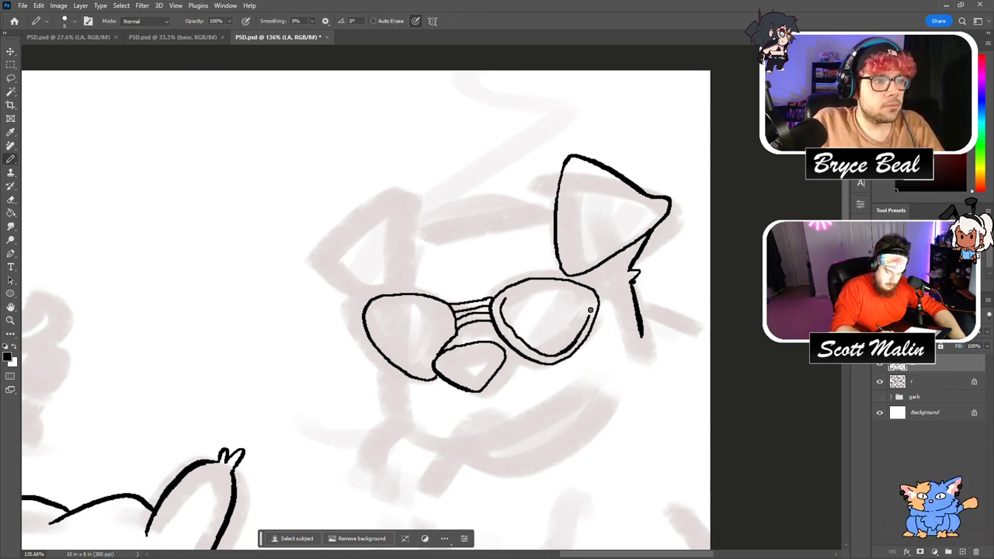
mouse_move(377, 307)
mouse_down()
mouse_move(385, 339)
mouse_move(427, 371)
mouse_up()
mouse_move(444, 317)
mouse_down()
mouse_move(386, 303)
mouse_move(368, 326)
mouse_up()
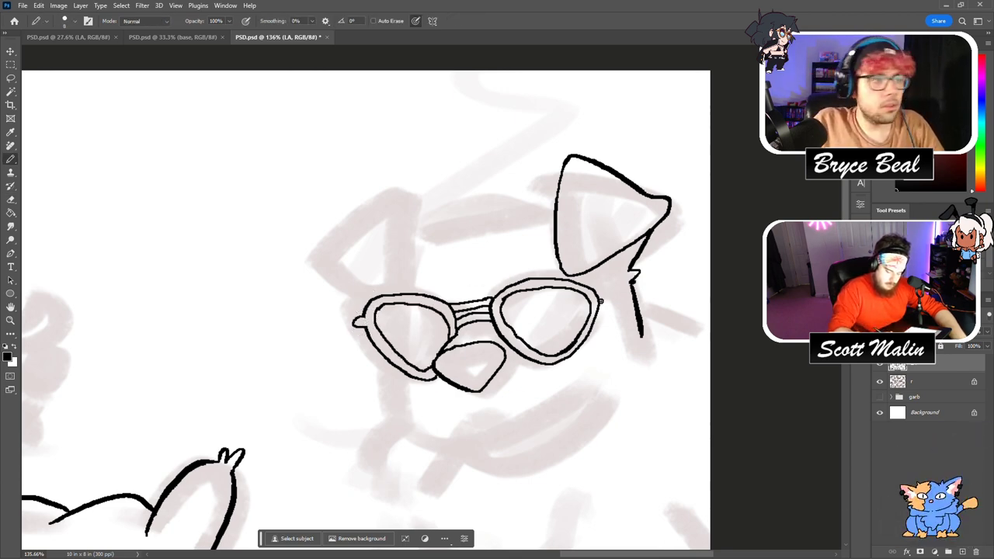
key(e)
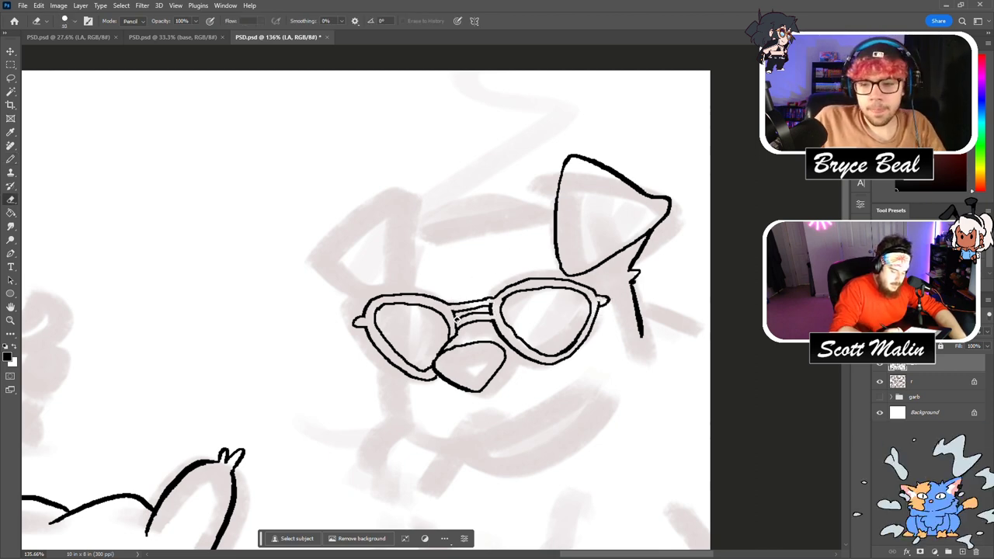
key(b)
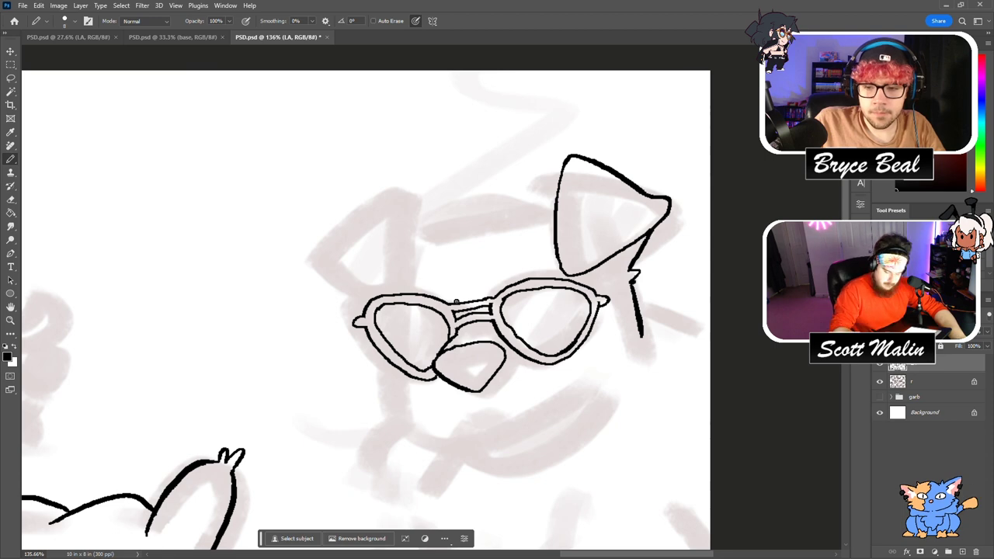
Ink the sunglasses dog's other folded ear, the top of the head and the small lines behind both ears.
mouse_move(434, 231)
mouse_down()
mouse_move(400, 196)
mouse_move(366, 213)
mouse_move(315, 274)
mouse_move(317, 315)
mouse_move(397, 230)
mouse_up()
drag(357, 282, 364, 301)
mouse_move(551, 209)
mouse_down()
mouse_move(406, 236)
mouse_move(389, 273)
mouse_move(361, 280)
mouse_up()
mouse_move(612, 256)
mouse_down()
mouse_move(621, 270)
mouse_move(641, 243)
mouse_up()
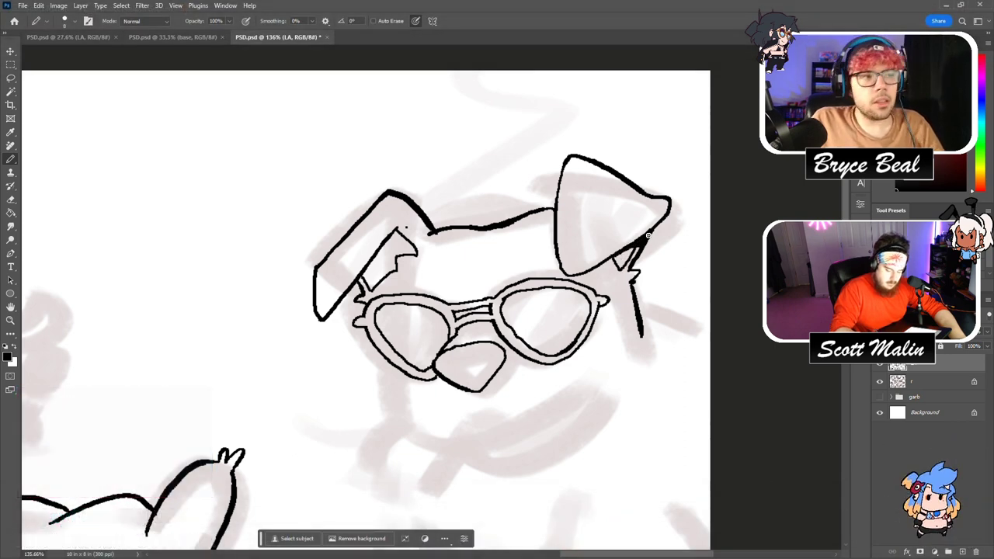
Ink the mouth with a black-tipped cigarette, then the furry jaw and the segmented collar beneath it.
scroll(650, 229, down, 3)
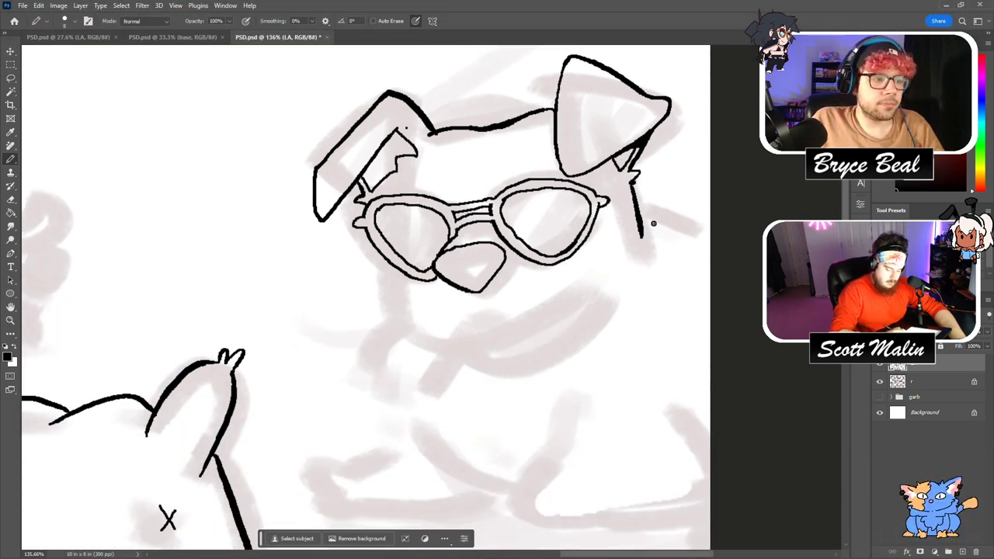
mouse_move(487, 319)
mouse_down()
mouse_move(458, 336)
mouse_move(436, 383)
mouse_up()
mouse_move(385, 263)
mouse_down()
mouse_move(379, 310)
mouse_move(390, 328)
mouse_move(446, 347)
mouse_move(550, 330)
mouse_move(619, 285)
mouse_move(646, 260)
mouse_move(646, 235)
mouse_up()
mouse_move(464, 371)
mouse_down()
mouse_move(562, 346)
mouse_move(638, 267)
mouse_up()
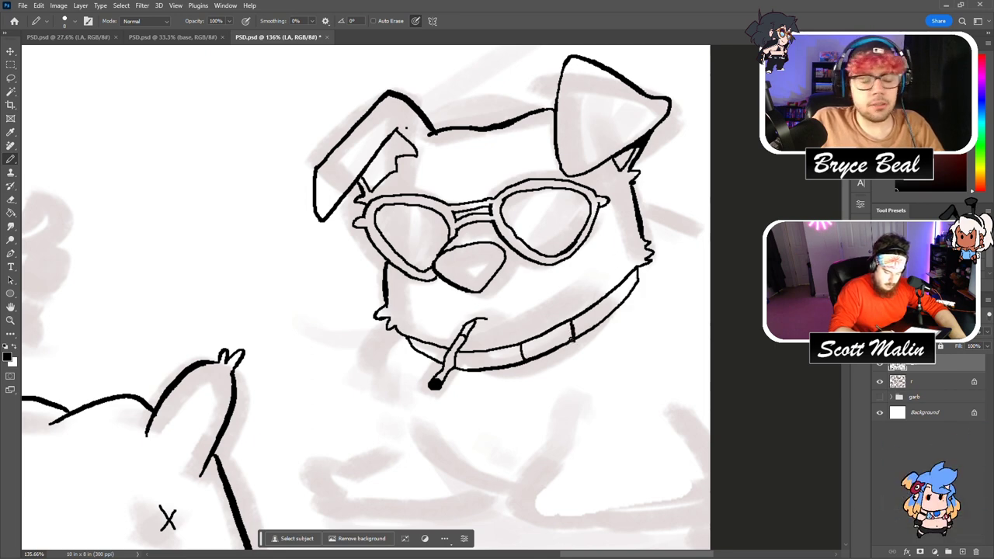
Ink the lying dog's tufted back line, furry chest and bent near foreleg up to the canvas edge.
drag(644, 209, 725, 202)
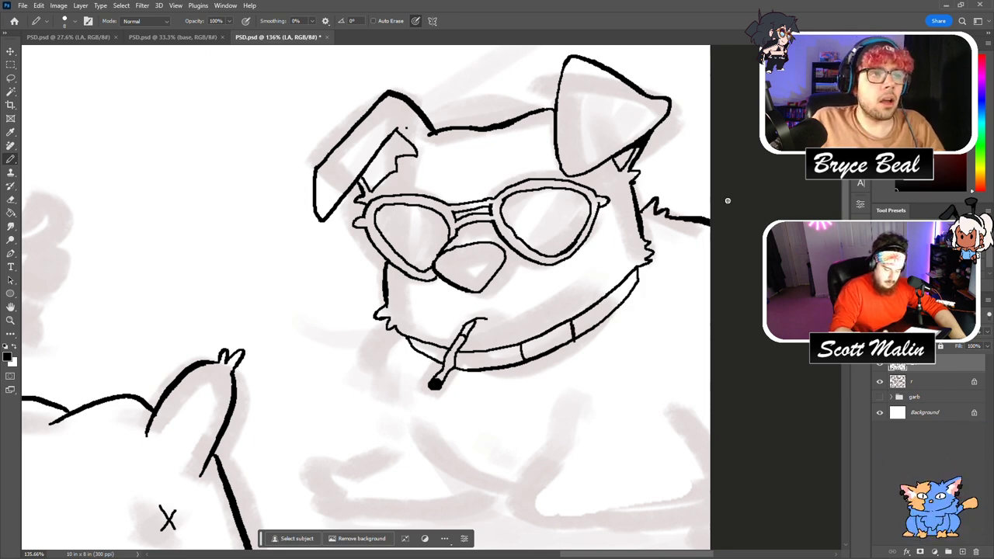
scroll(726, 200, down, 3)
mouse_move(384, 227)
mouse_down()
mouse_move(406, 321)
mouse_move(438, 356)
mouse_move(470, 366)
mouse_up()
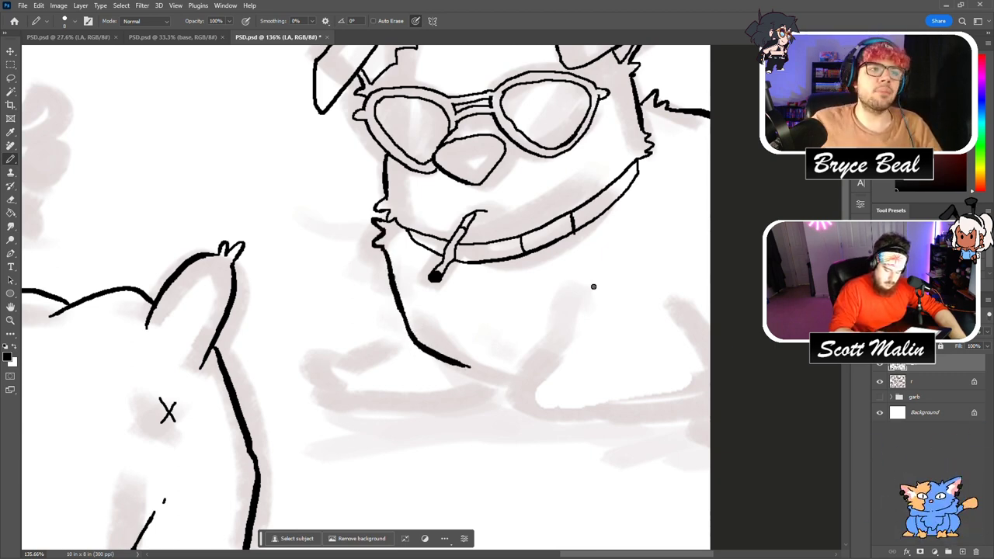
drag(571, 296, 563, 361)
key(ctrl+z)
mouse_move(577, 290)
mouse_down()
mouse_move(568, 336)
mouse_move(544, 360)
mouse_move(530, 406)
mouse_move(713, 404)
mouse_up()
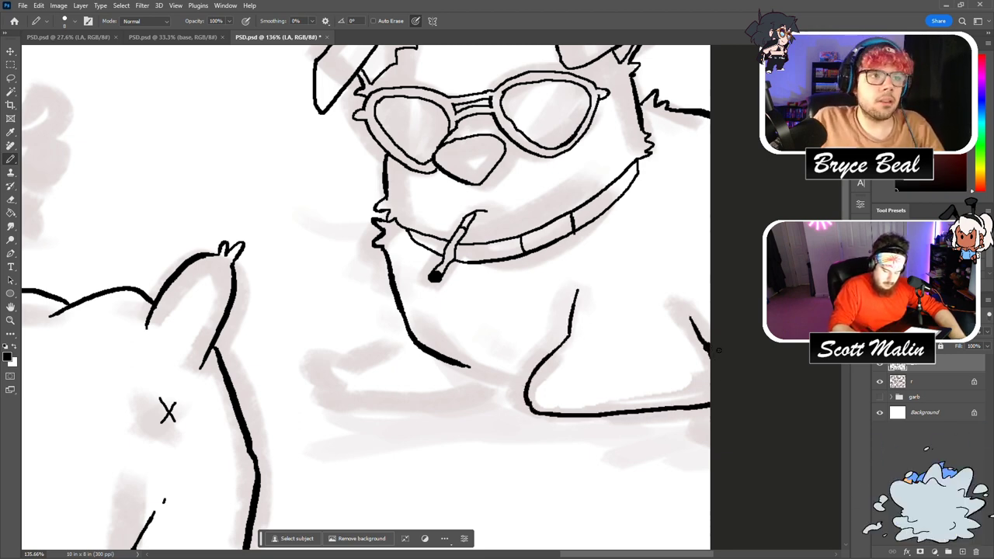
Ink the lying dog's outstretched far foreleg and paw, and fill the ground shadow and gap beneath the chest with black.
drag(470, 366, 528, 382)
mouse_move(409, 340)
mouse_down()
mouse_move(350, 369)
mouse_move(325, 358)
mouse_move(327, 383)
mouse_move(353, 396)
mouse_move(526, 388)
mouse_up()
mouse_move(325, 391)
mouse_down()
mouse_move(551, 409)
mouse_move(498, 413)
mouse_move(600, 430)
mouse_move(709, 429)
mouse_up()
key(g)
click(690, 402)
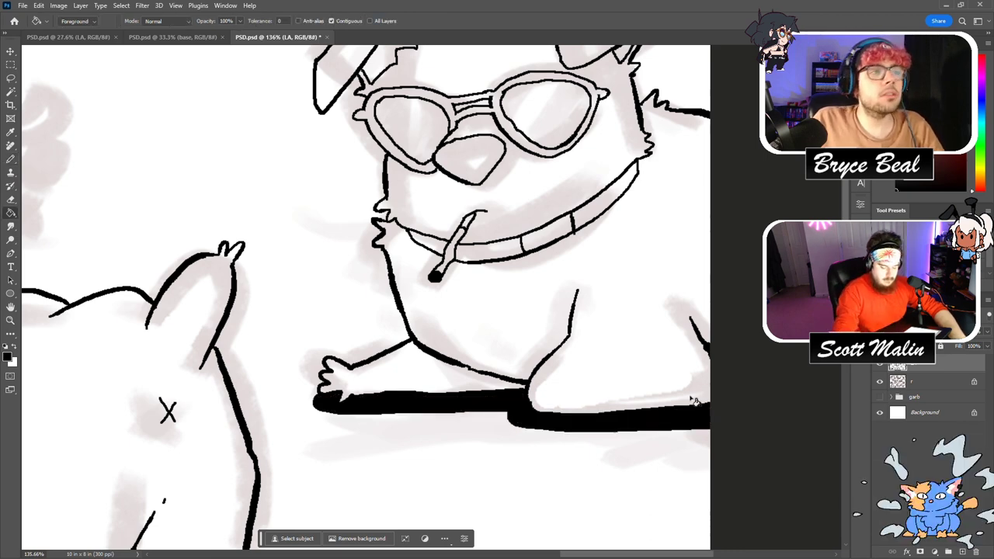
click(471, 370)
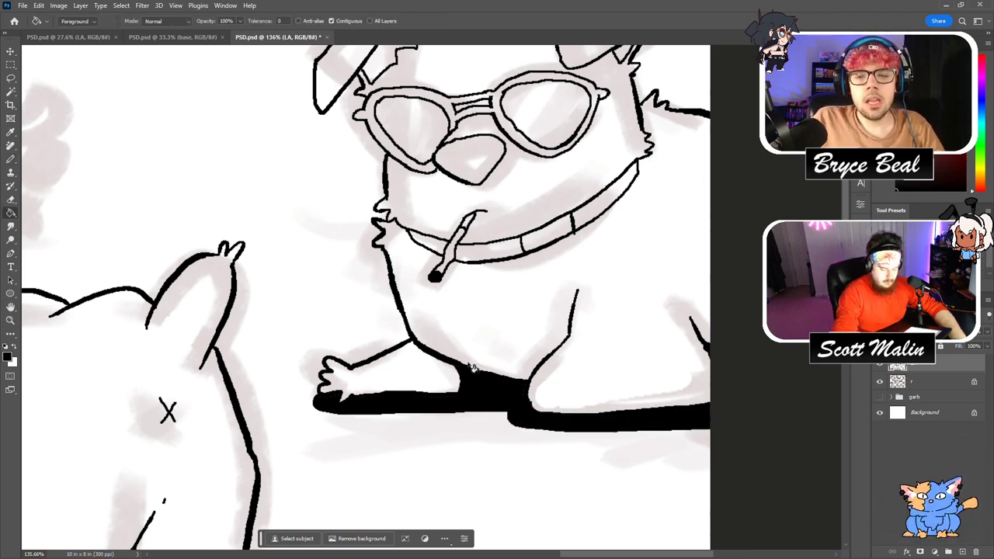
Check the whole page with the rough sketch layer hidden, show the layer again and save the document.
key(b)
scroll(471, 370, up, 3)
key(z)
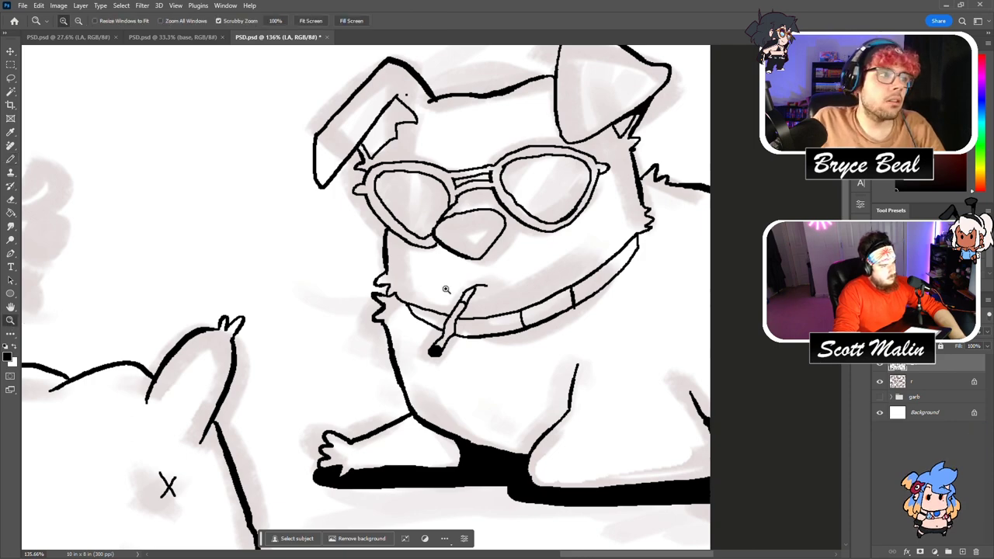
drag(470, 282, 392, 283)
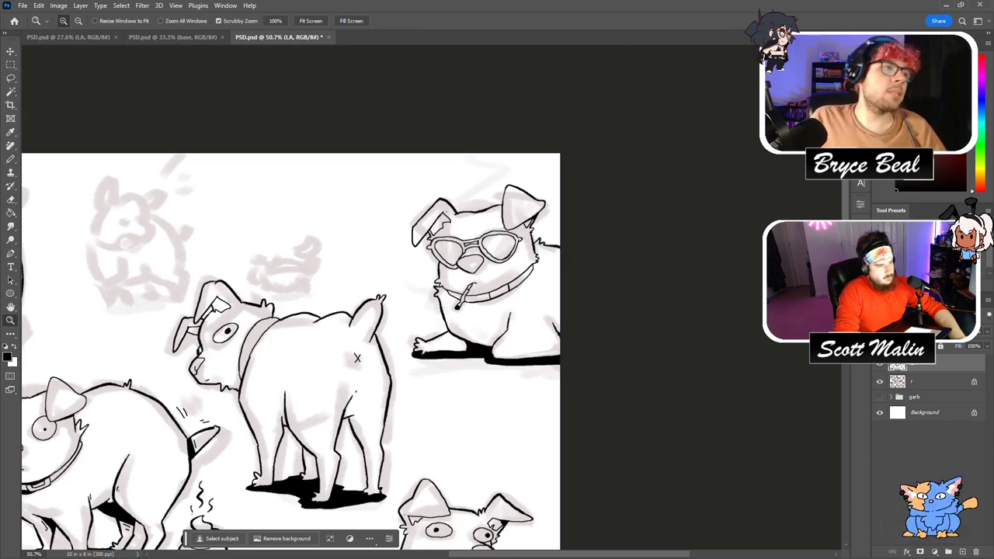
scroll(667, 236, down, 2)
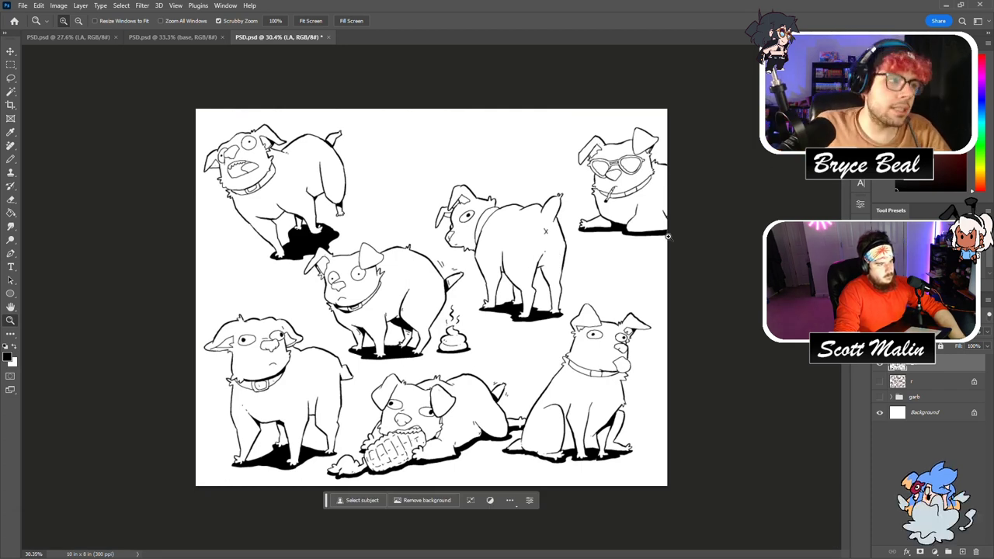
click(879, 381)
key(ctrl+s)
Ink the small upper-middle dog's face with wide dot-pupil eyes, nose, open toothed mouth and lower jaw.
drag(403, 96, 449, 217)
key(b)
mouse_move(397, 238)
mouse_down()
mouse_move(452, 247)
mouse_move(467, 266)
mouse_move(450, 282)
mouse_move(405, 264)
mouse_move(398, 296)
mouse_move(424, 295)
mouse_up()
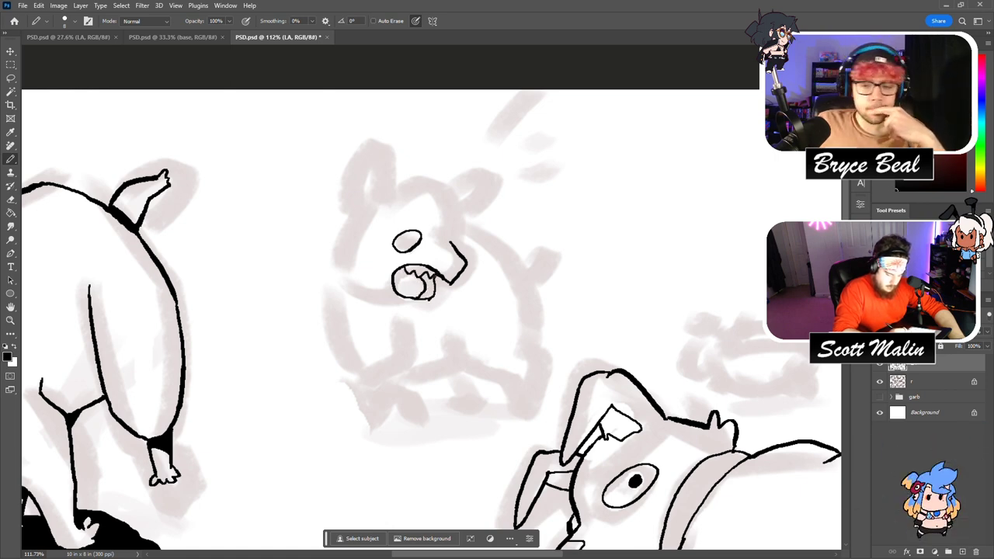
drag(408, 307, 368, 278)
drag(447, 270, 465, 261)
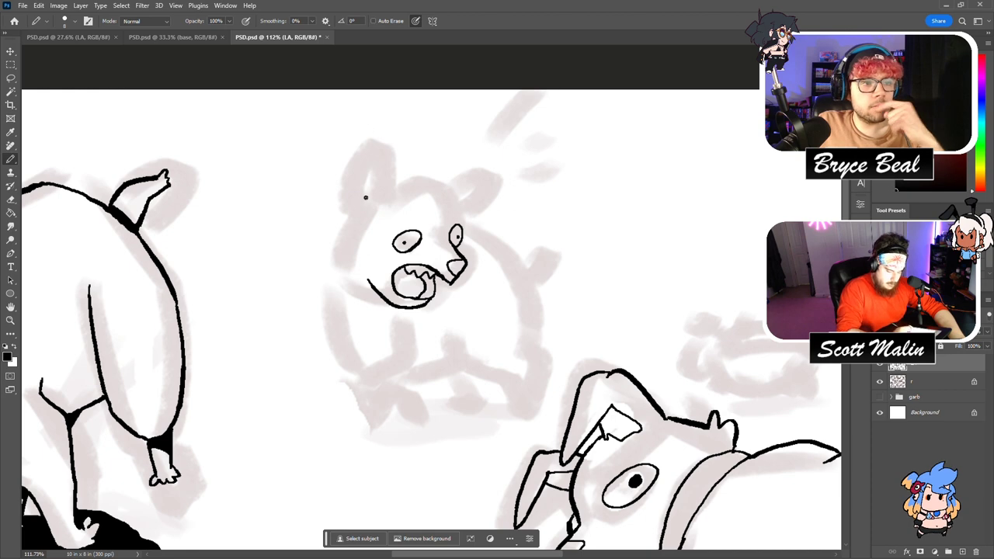
Ink the small dog's pointed ears, crown, furry cheek and the collar curving under the jaw.
mouse_move(351, 222)
mouse_down()
mouse_move(388, 147)
mouse_move(392, 194)
mouse_up()
key(ctrl+z)
mouse_move(350, 223)
mouse_down()
mouse_move(361, 169)
mouse_move(384, 146)
mouse_move(393, 191)
mouse_move(455, 217)
mouse_up()
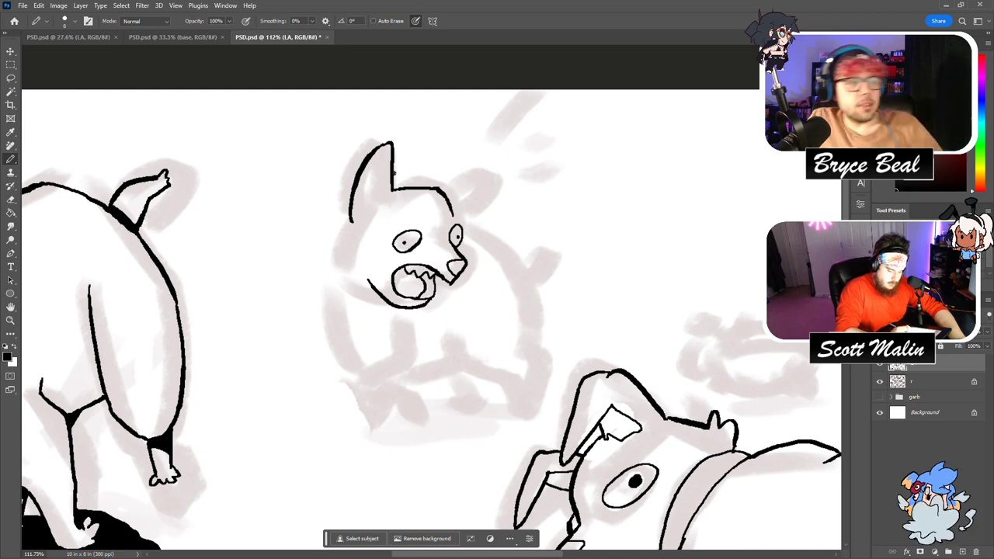
drag(362, 209, 388, 158)
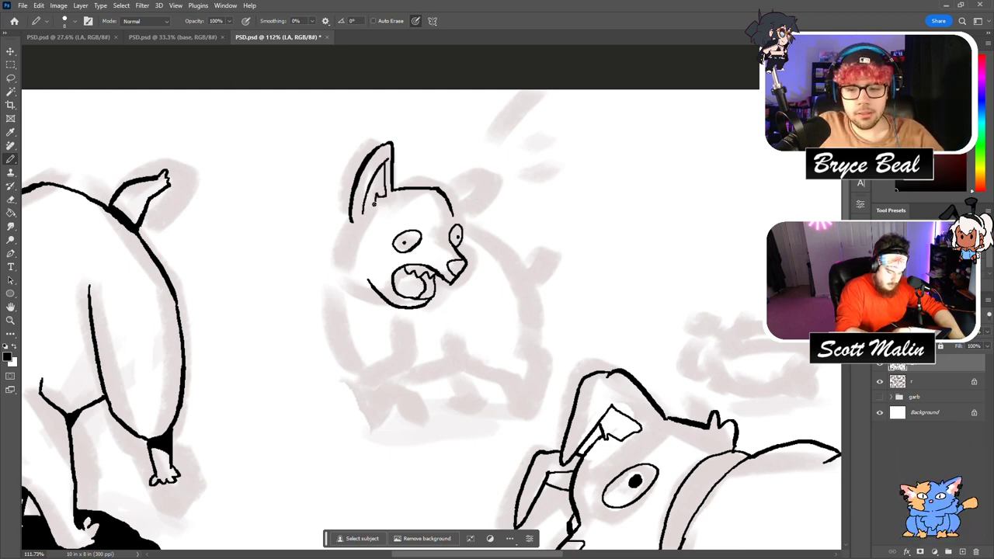
mouse_move(450, 199)
mouse_down()
mouse_move(478, 196)
mouse_move(460, 226)
mouse_up()
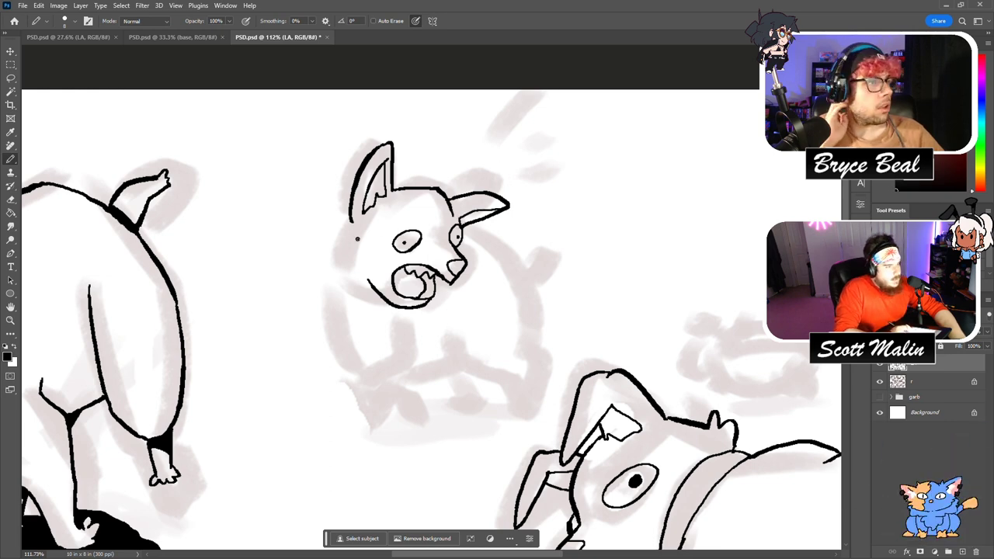
drag(325, 262, 411, 308)
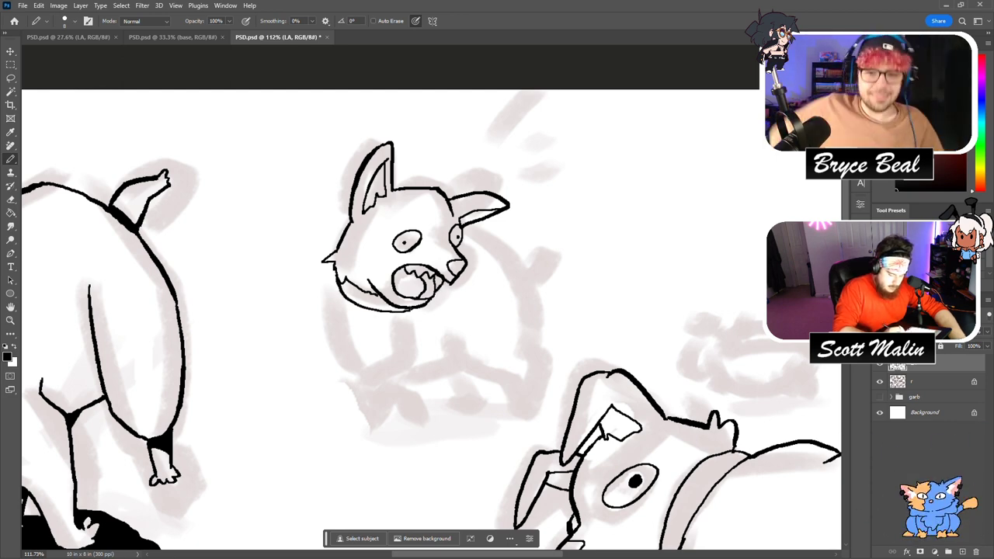
Ink the small dog's chest, front legs, belly, curved back, near hind leg and short raised tail.
mouse_move(325, 268)
mouse_down()
mouse_move(373, 382)
mouse_move(359, 404)
mouse_up()
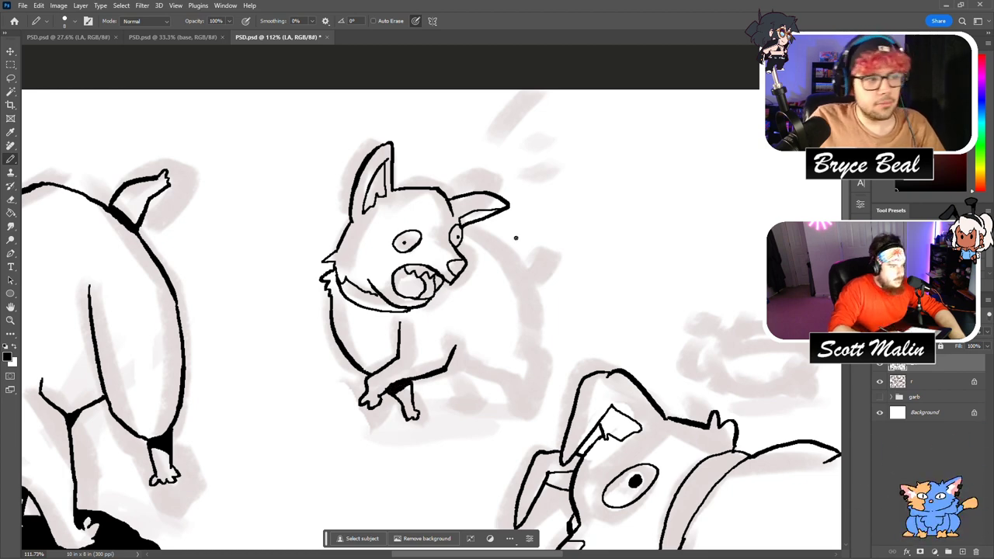
mouse_move(464, 231)
mouse_down()
mouse_move(509, 248)
mouse_move(536, 324)
mouse_move(529, 355)
mouse_up()
mouse_move(465, 329)
mouse_down()
mouse_move(477, 375)
mouse_move(514, 381)
mouse_up()
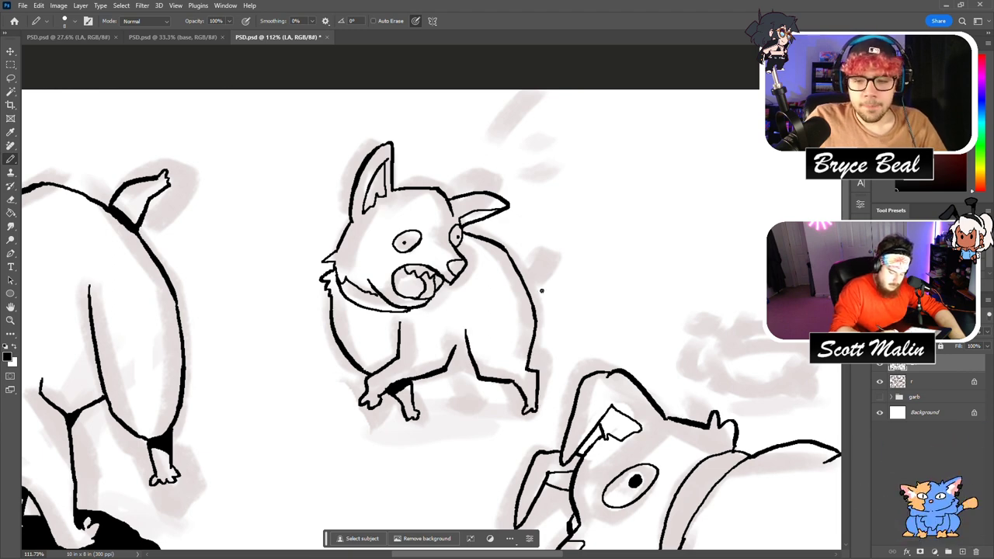
mouse_move(515, 264)
mouse_down()
mouse_move(548, 246)
mouse_move(520, 275)
mouse_up()
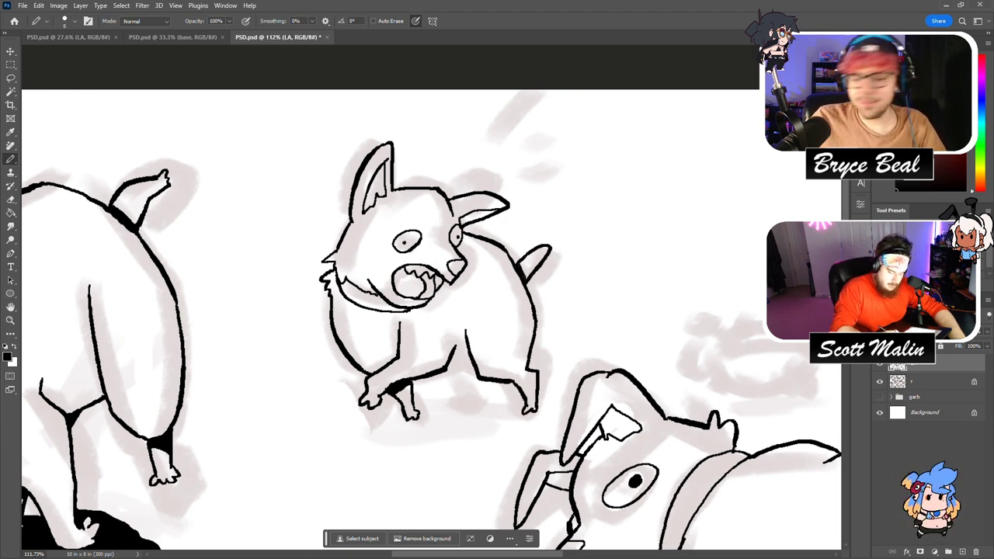
Add the small dog's far hind leg and fill its shaded upper part with black.
mouse_move(449, 363)
mouse_down()
mouse_move(464, 403)
mouse_move(470, 393)
mouse_up()
key(g)
click(462, 368)
key(b)
Outline an irregular ground shadow beneath the small dog's feet and fill it solid black.
mouse_move(402, 422)
mouse_down()
mouse_move(438, 444)
mouse_move(515, 430)
mouse_move(521, 408)
mouse_move(418, 415)
mouse_up()
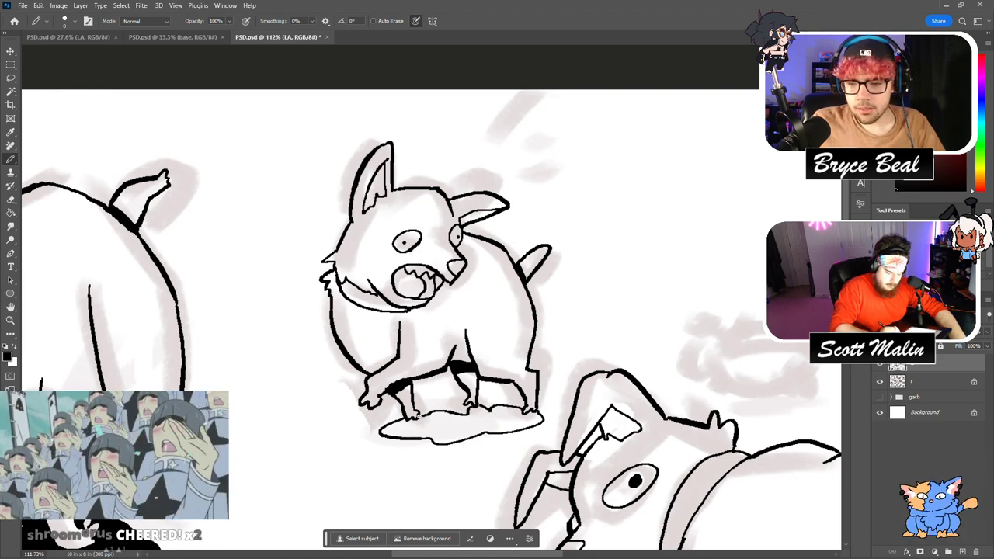
key(g)
click(445, 423)
Draw three short slanted emphasis lines above the small dog's far ear.
key(b)
drag(532, 103, 483, 157)
mouse_move(545, 143)
mouse_down()
mouse_move(509, 168)
mouse_move(524, 182)
mouse_up()
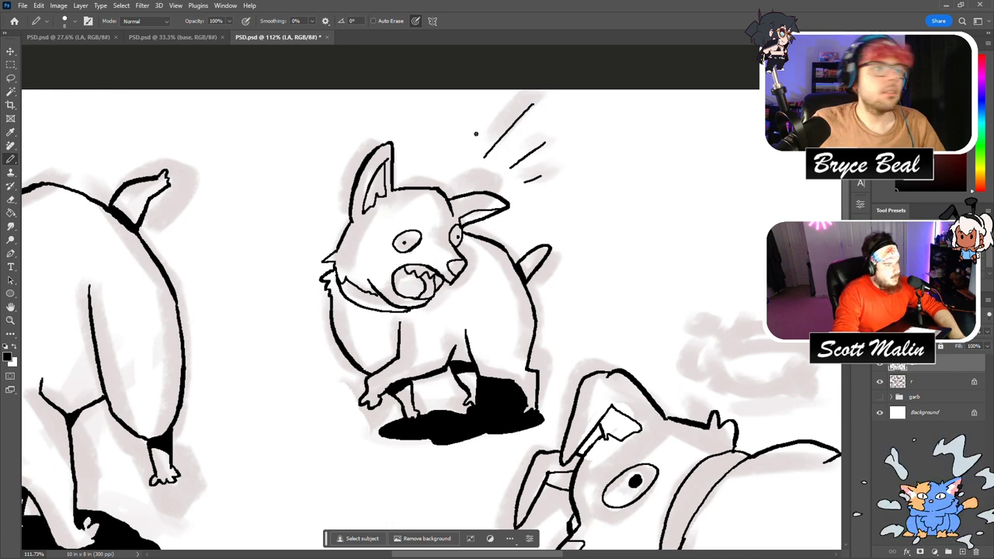
Ink the tiny sketch beside the small dog: its pointed upper shape, rounded head with dot eyes and ragged tufts below.
click(11, 319)
drag(366, 302, 299, 302)
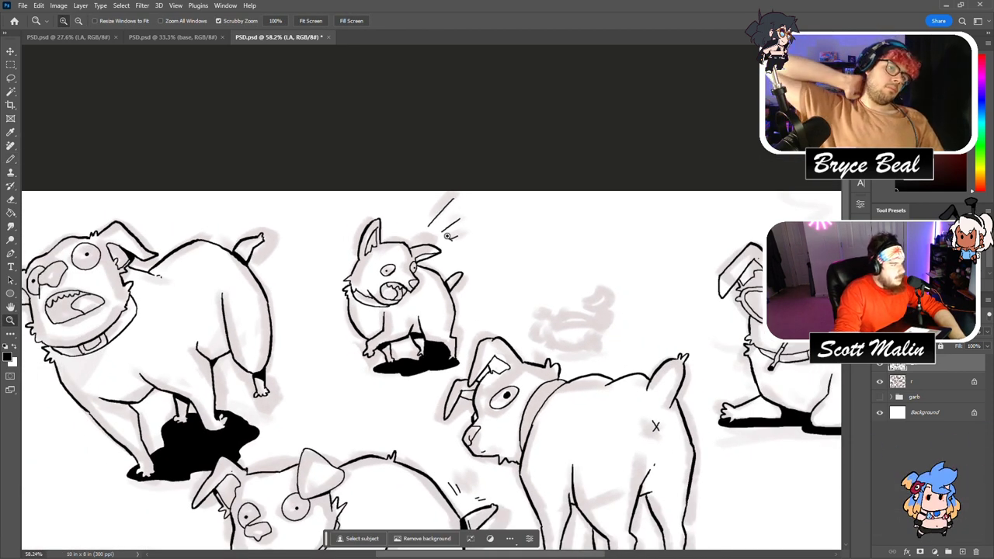
scroll(614, 362, up, 4)
scroll(593, 312, up, 5)
key(b)
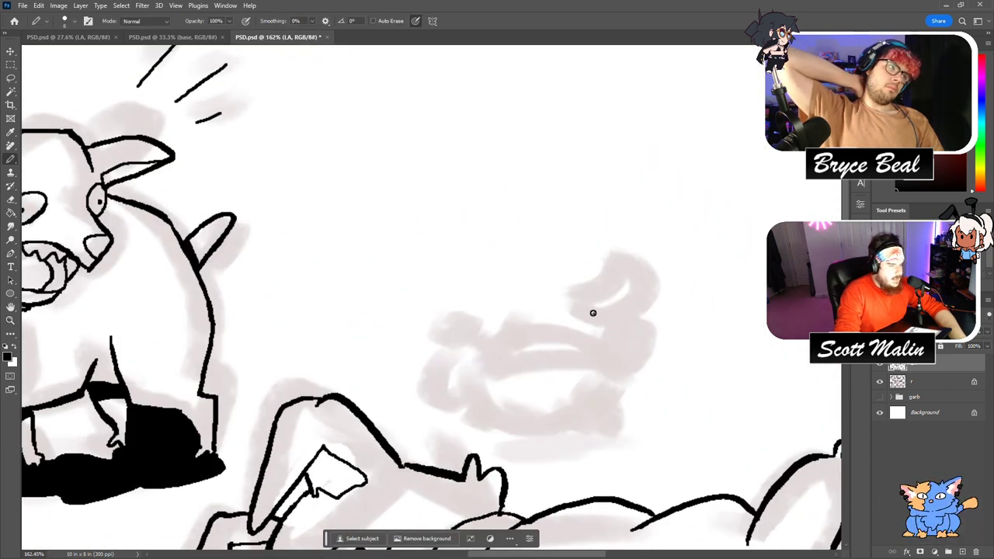
mouse_move(574, 293)
mouse_down()
mouse_move(608, 317)
mouse_move(637, 269)
mouse_move(594, 272)
mouse_move(571, 292)
mouse_move(583, 326)
mouse_move(628, 357)
mouse_move(635, 307)
mouse_move(596, 349)
mouse_move(598, 379)
mouse_up()
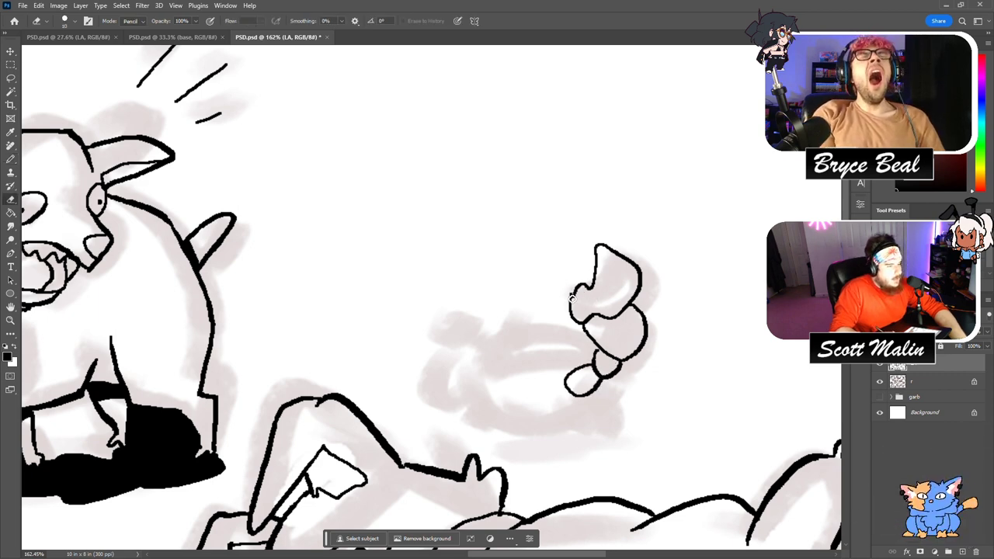
click(599, 336)
mouse_move(561, 393)
mouse_down()
mouse_move(578, 436)
mouse_move(580, 397)
mouse_move(625, 422)
mouse_move(632, 407)
mouse_move(610, 387)
mouse_move(593, 392)
mouse_move(619, 412)
mouse_up()
click(562, 395)
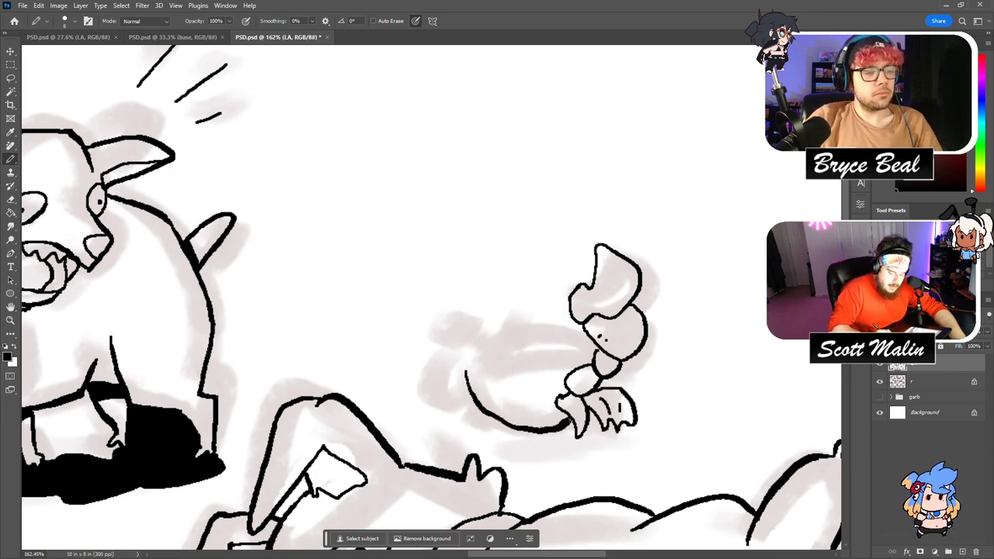
Ink the crab's oval shell with a curved inner line, plus solid black eyes with slanted brows above it.
mouse_move(468, 391)
mouse_down()
mouse_move(511, 418)
mouse_move(548, 422)
mouse_up()
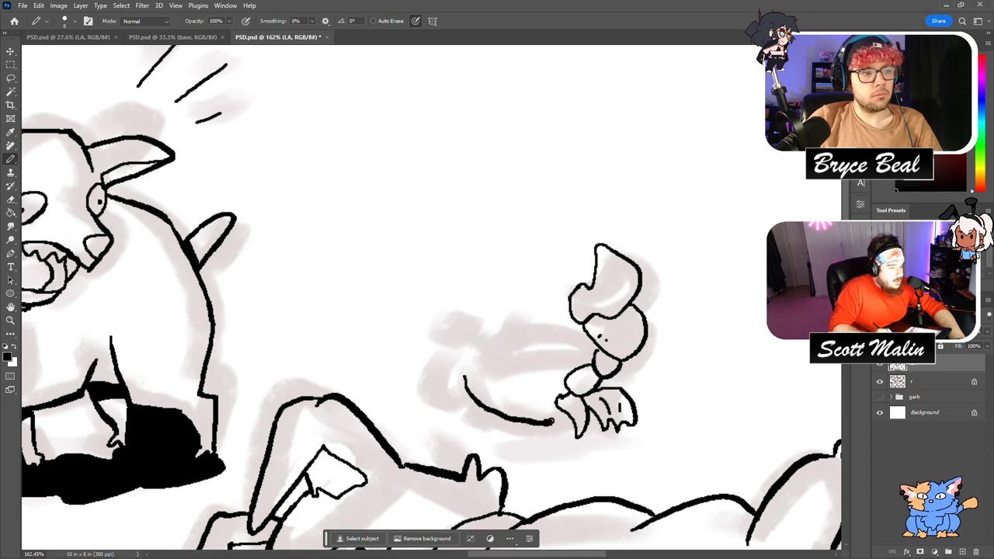
mouse_move(467, 379)
mouse_down()
mouse_move(470, 355)
mouse_move(535, 329)
mouse_move(579, 339)
mouse_up()
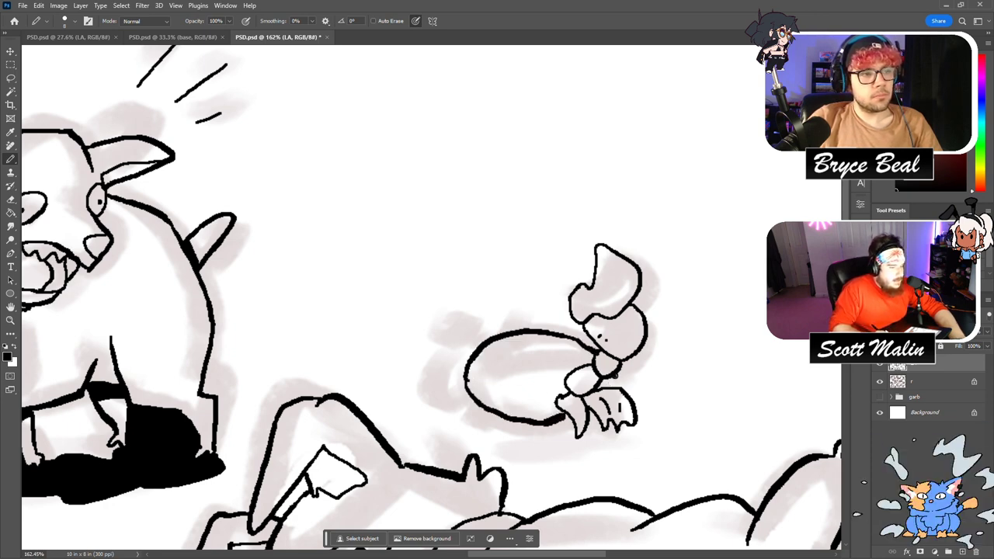
drag(465, 379, 541, 360)
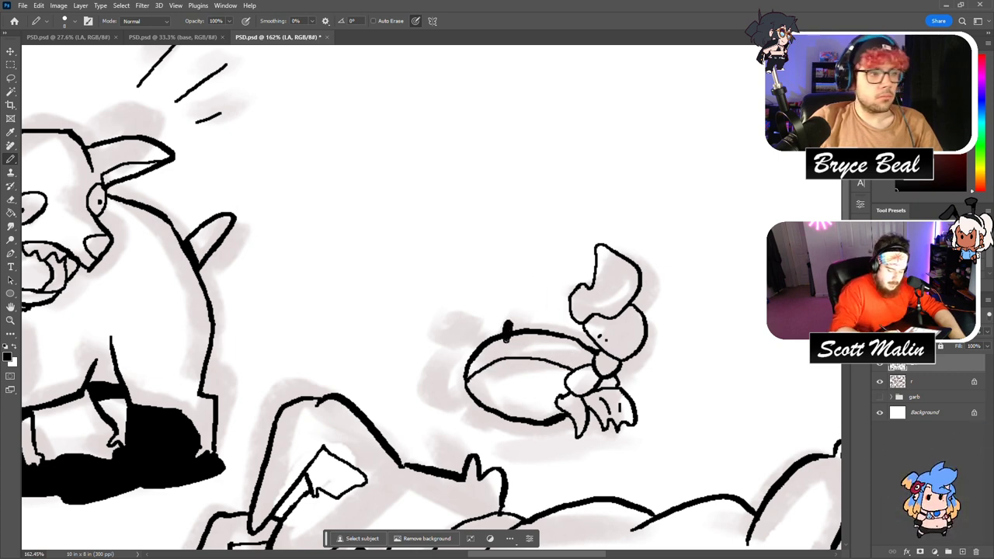
mouse_move(471, 329)
mouse_down()
mouse_move(471, 347)
mouse_move(471, 330)
mouse_move(484, 342)
mouse_up()
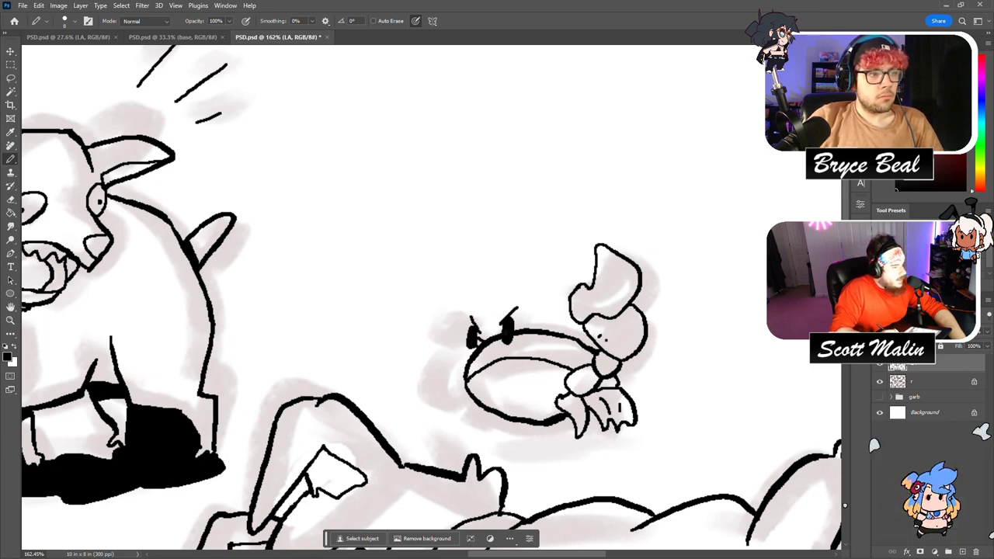
key(e)
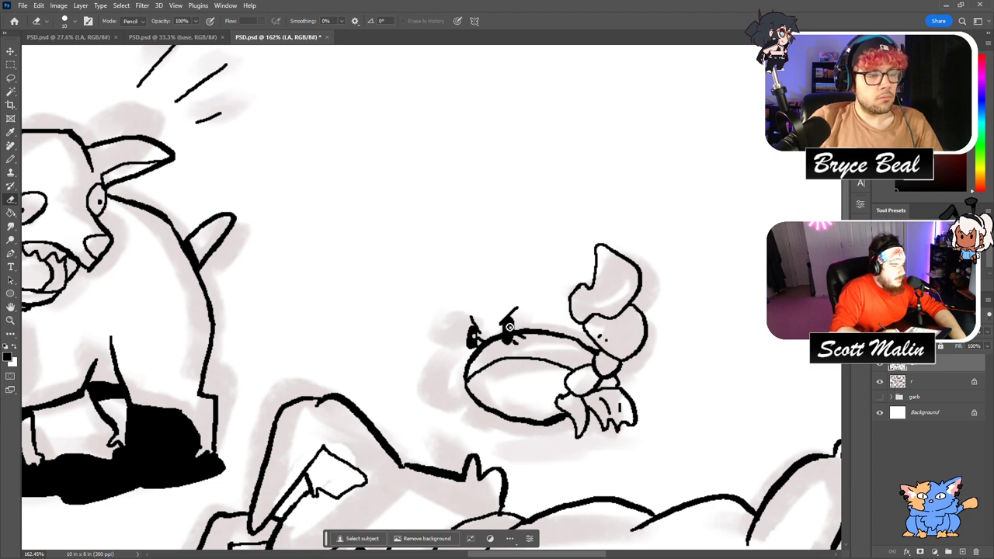
Ink the short jagged legs beneath the crab's shell and its smaller claw with the jointed arm.
key(b)
drag(475, 414, 477, 429)
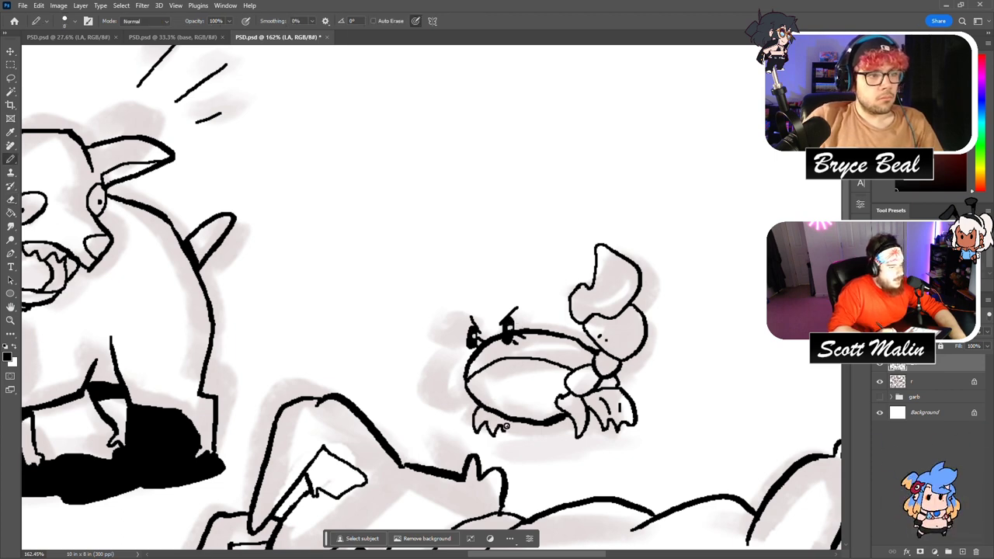
mouse_move(441, 302)
mouse_down()
mouse_move(453, 345)
mouse_move(472, 330)
mouse_move(479, 337)
mouse_move(485, 310)
mouse_up()
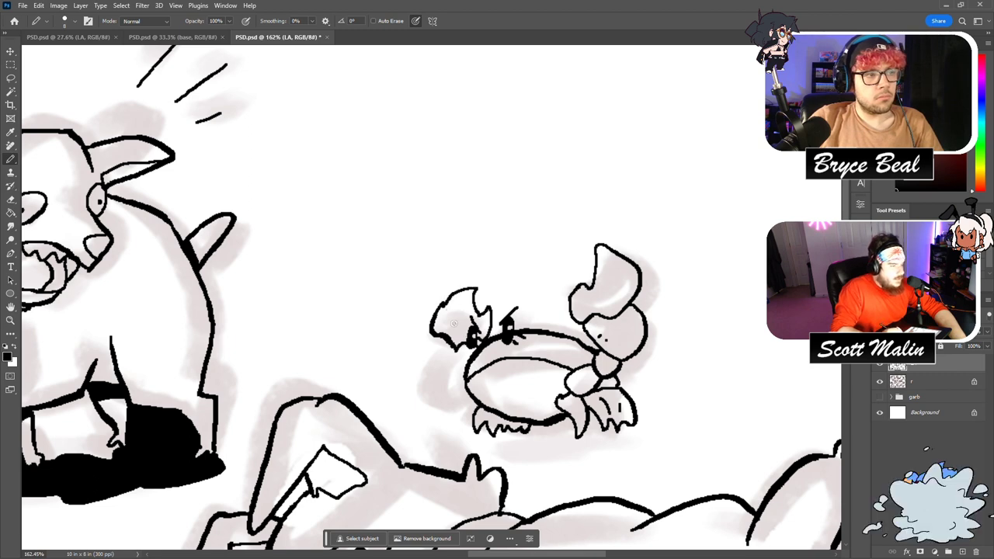
mouse_move(443, 340)
mouse_down()
mouse_move(436, 398)
mouse_move(469, 406)
mouse_move(439, 384)
mouse_up()
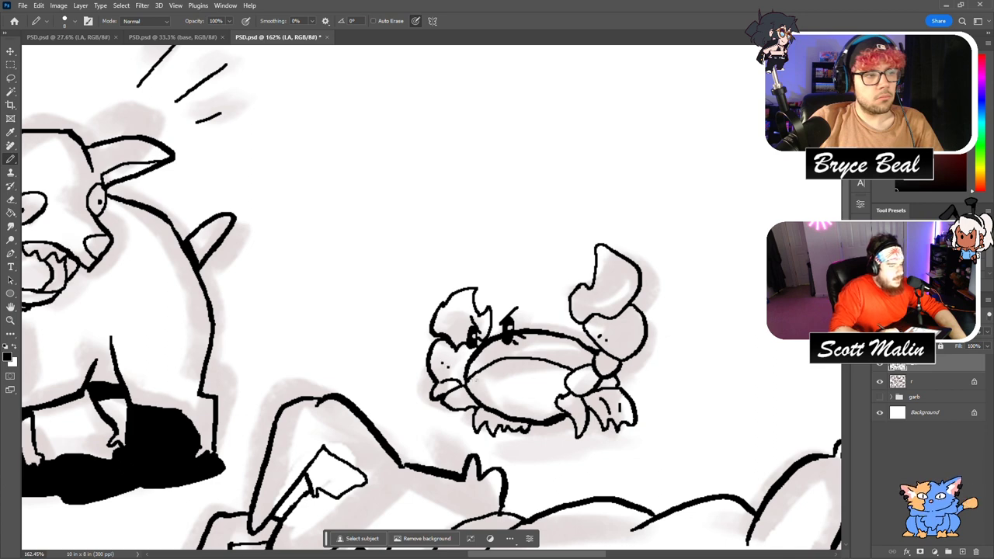
Outline a flat ground shadow beneath the crab and fill it solid black.
mouse_move(465, 439)
mouse_down()
mouse_move(594, 445)
mouse_move(637, 431)
mouse_move(558, 429)
mouse_move(600, 424)
mouse_up()
key(g)
click(612, 423)
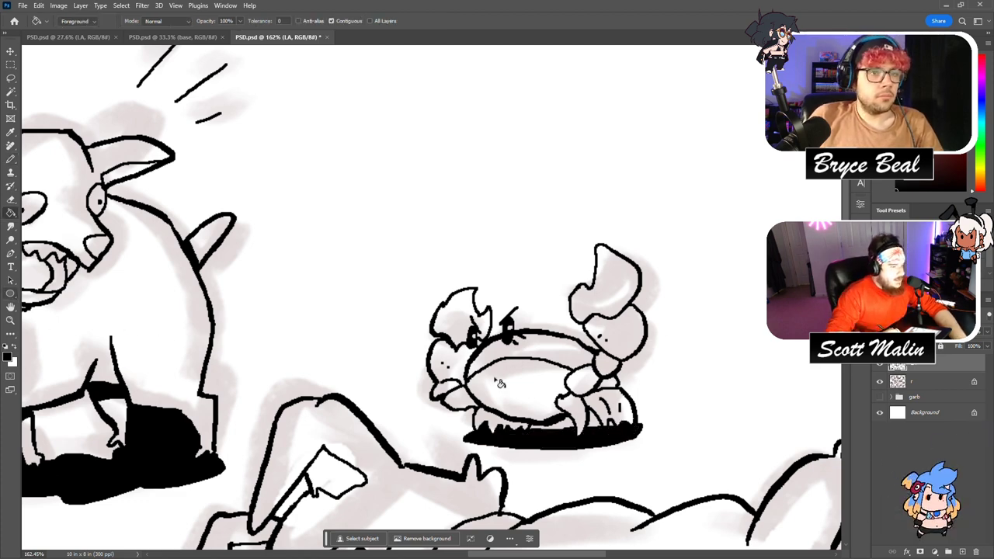
key(b)
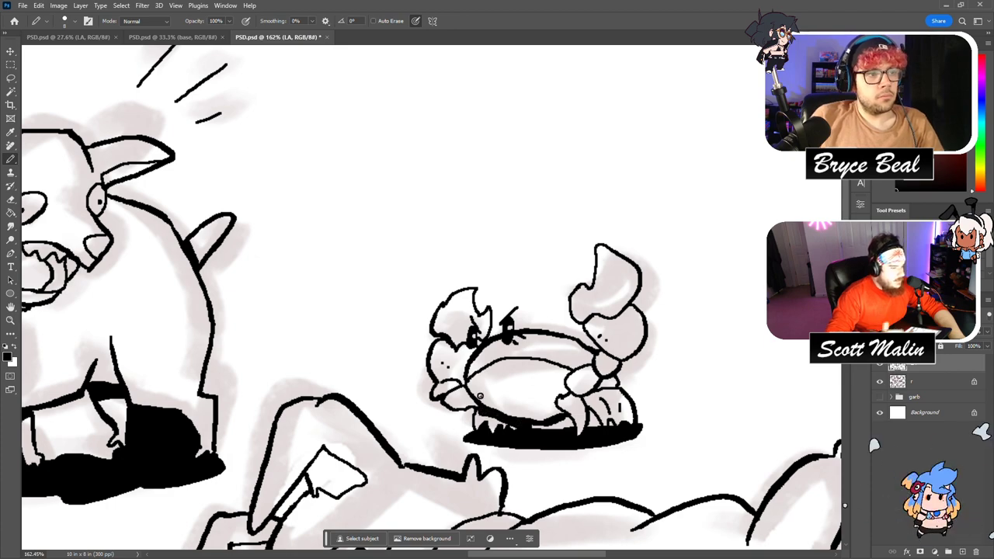
Hide the rough sketch layer and lock the LA line art layer.
click(10, 320)
drag(663, 273, 603, 278)
drag(694, 317, 641, 303)
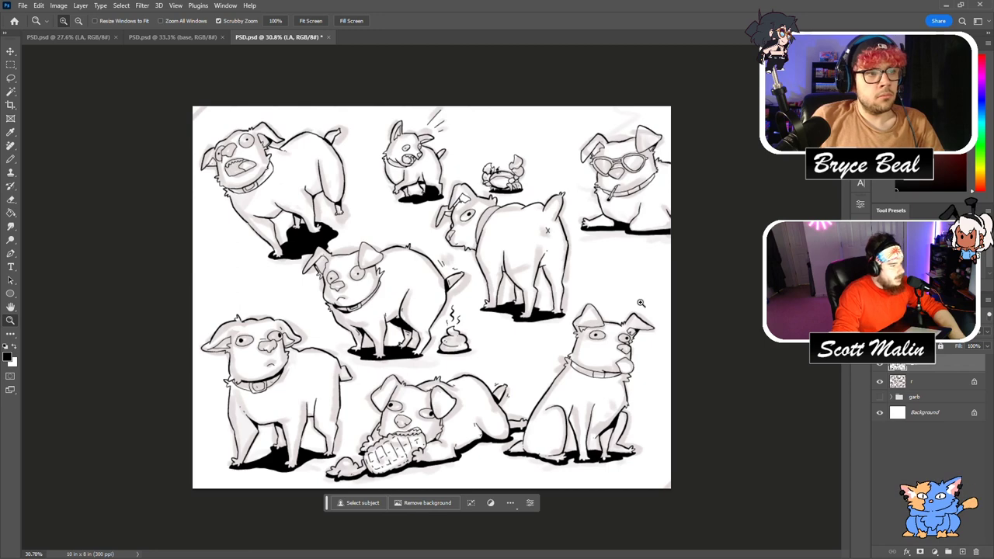
click(879, 381)
click(940, 346)
mouse_move(514, 227)
mouse_down()
mouse_move(517, 245)
mouse_move(528, 246)
mouse_up()
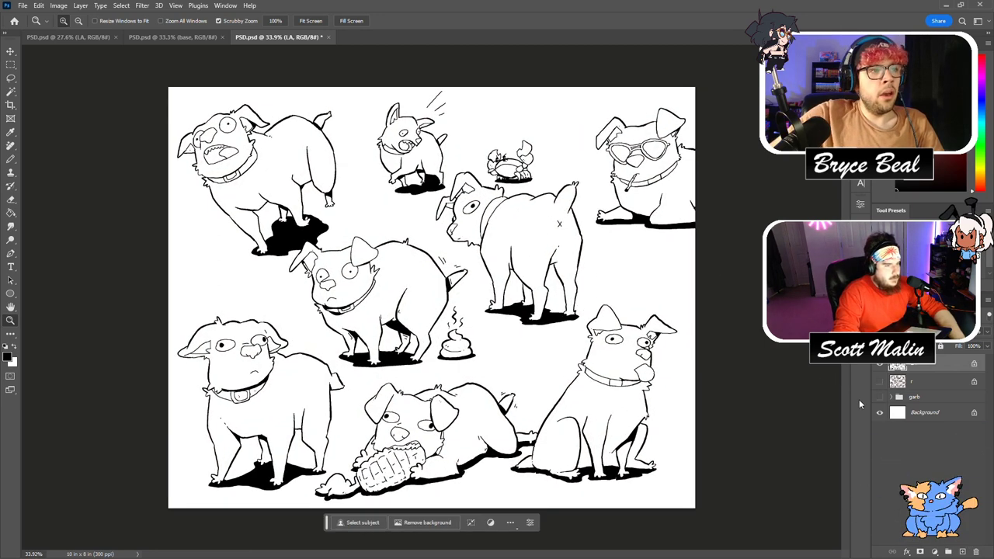
Add a new layer beneath the line art and name it base.
click(932, 382)
click(962, 552)
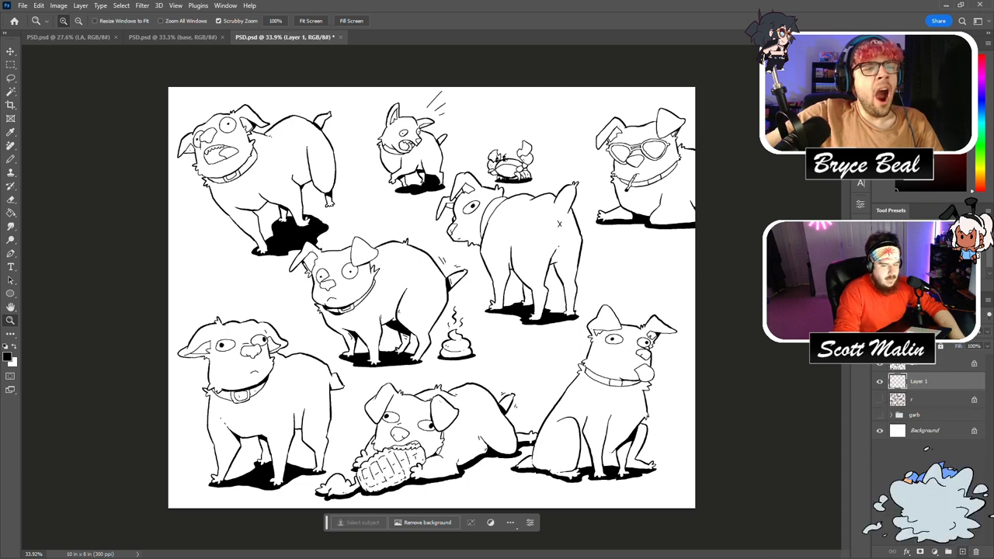
double_click(919, 382)
text(base)
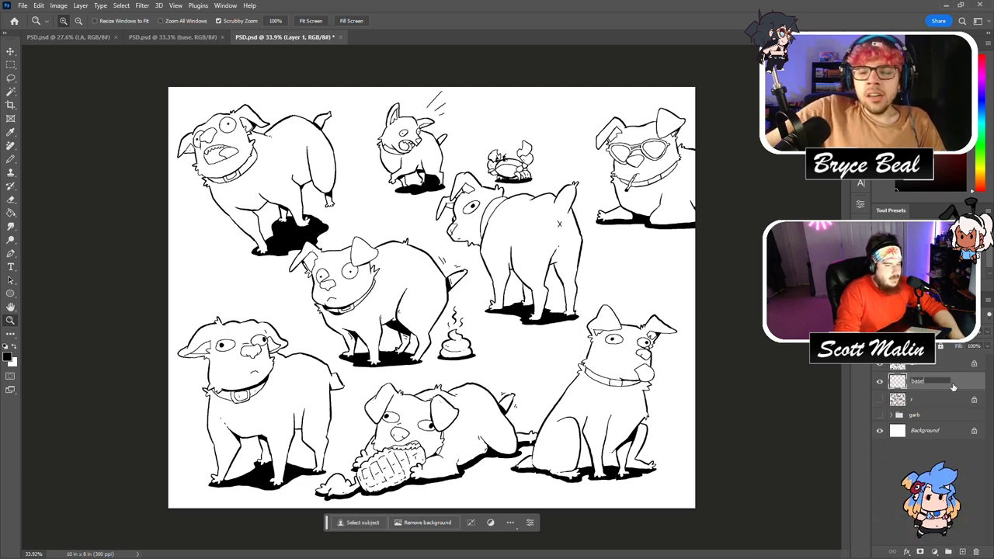
key(Return)
Choose light blue as the foreground colour and try filling the background around the dogs on the base layer.
key(x)
click(916, 44)
click(976, 92)
key(g)
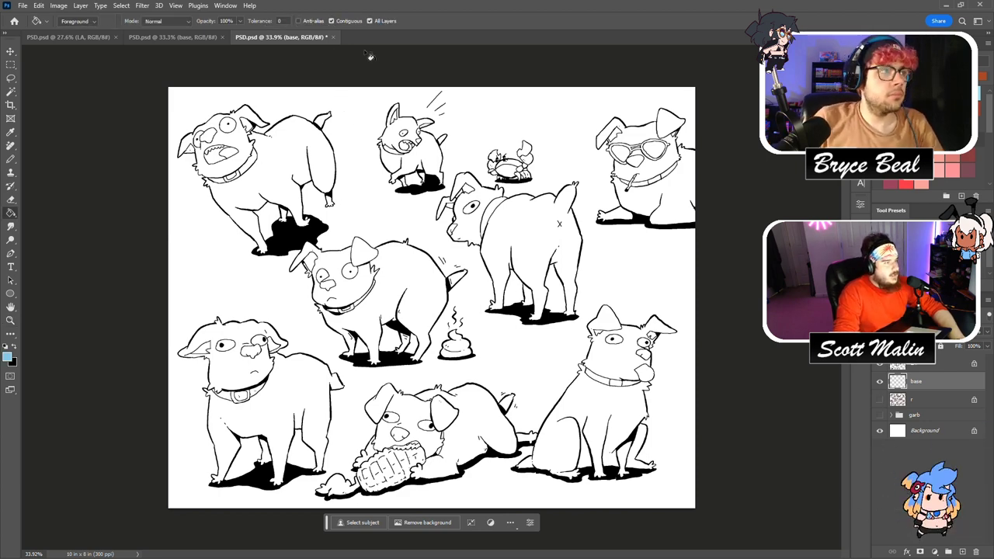
click(351, 146)
key(z)
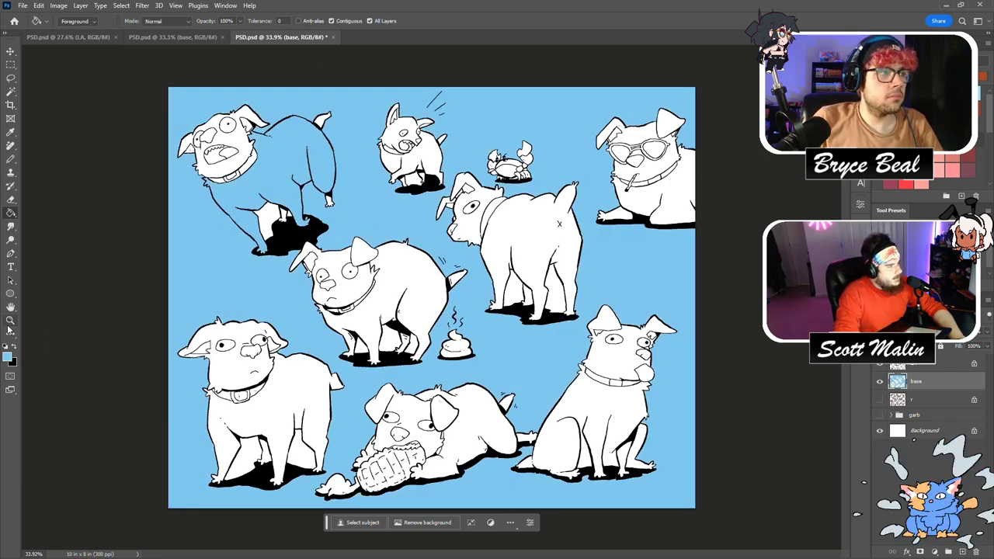
drag(259, 118, 305, 232)
scroll(160, 346, down, 1)
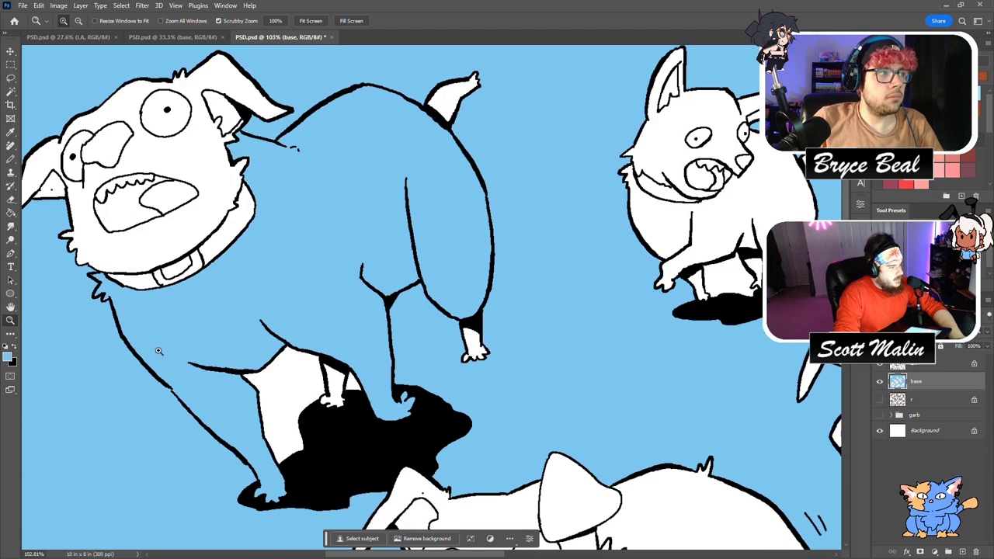
key(ctrl+z)
Close the gap in the upper-left dog's chest outline and fill the background around all figures with light blue.
key(b)
click(169, 390)
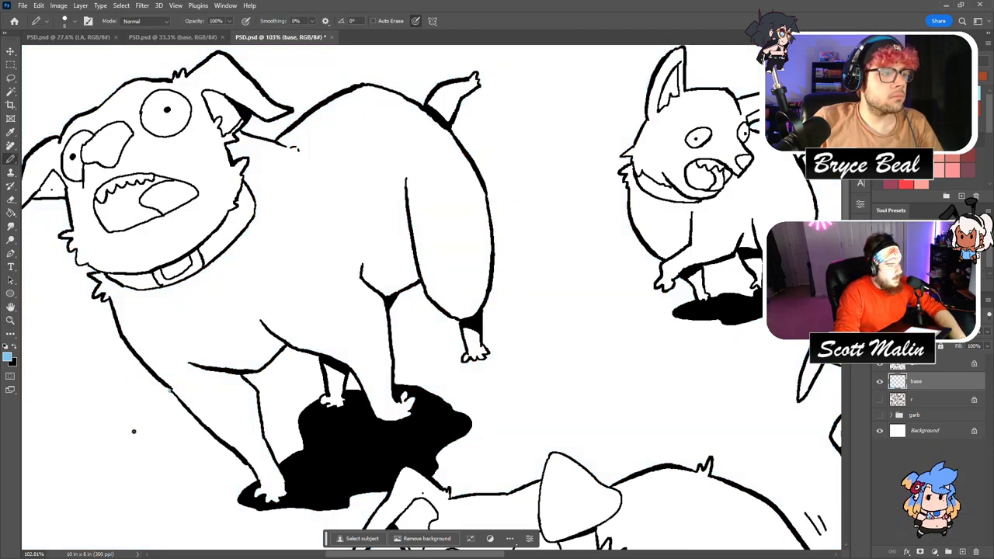
key(g)
click(78, 350)
Fill the enclosed background gaps between the legs of the lower-left dog and the crouching dog with light blue.
click(11, 320)
drag(347, 350, 318, 348)
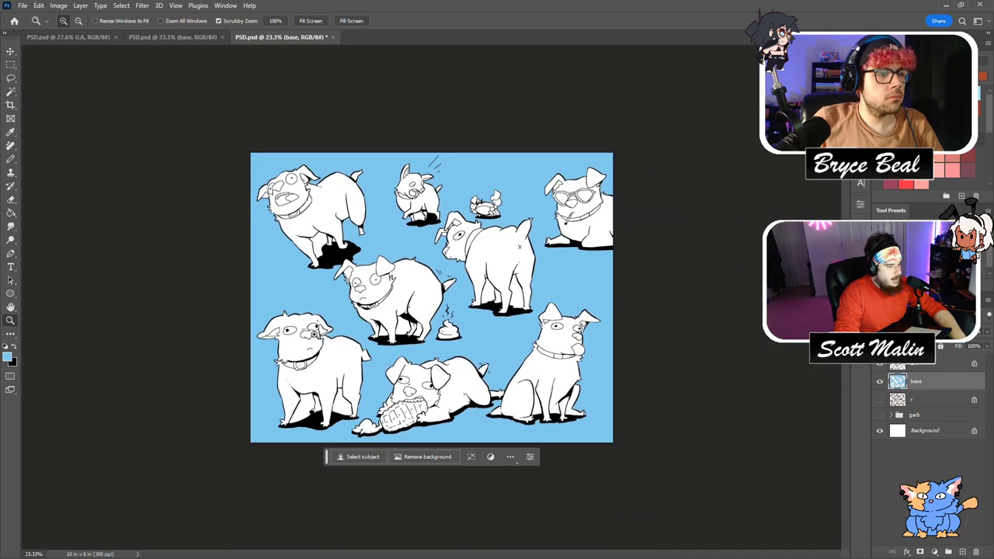
drag(295, 425, 330, 425)
key(g)
click(353, 389)
click(436, 387)
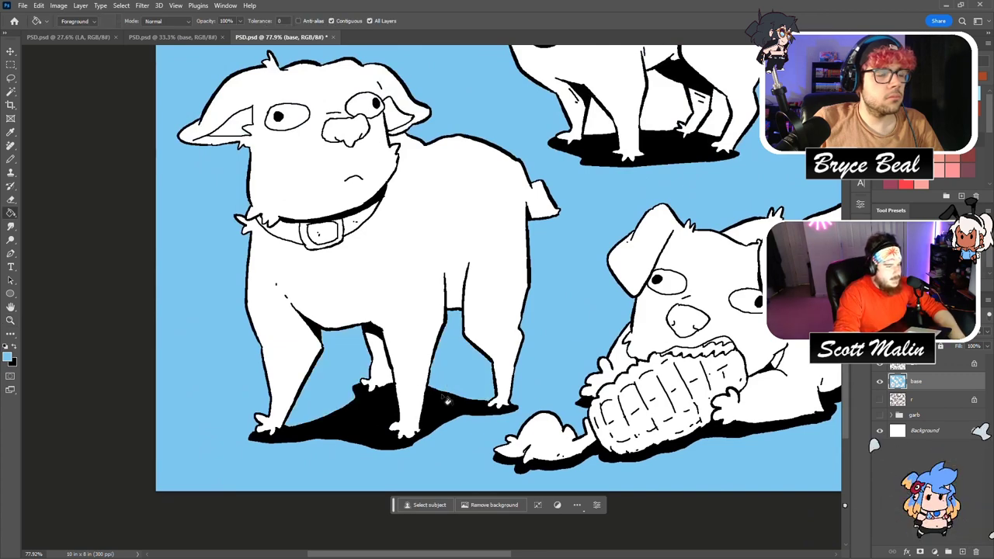
scroll(448, 404, up, 2)
scroll(448, 403, up, 2)
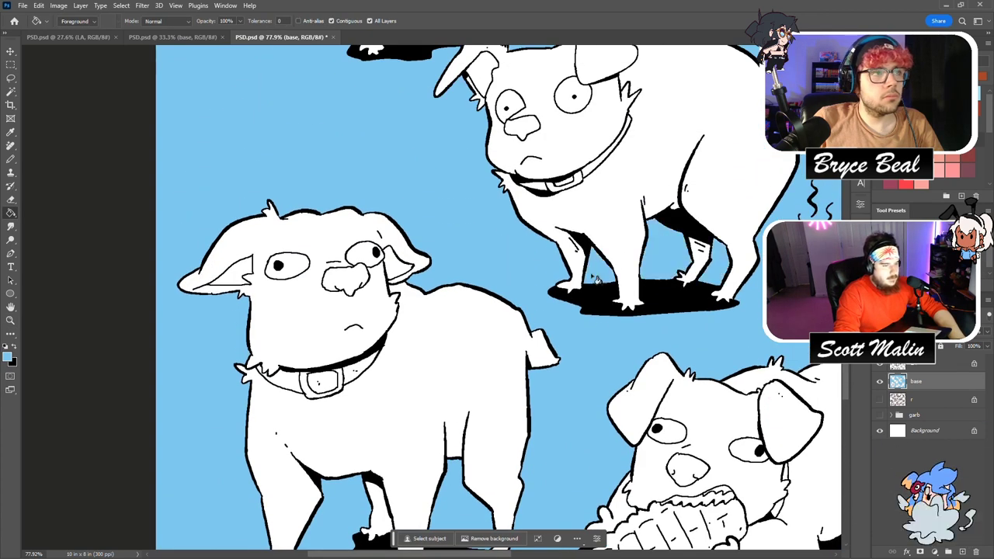
scroll(609, 325, up, 7)
Fill the enclosed background gaps between the legs of the upper-left dog and the remaining dogs with light blue.
click(354, 217)
key(ctrl+z)
click(388, 216)
scroll(386, 233, up, 5)
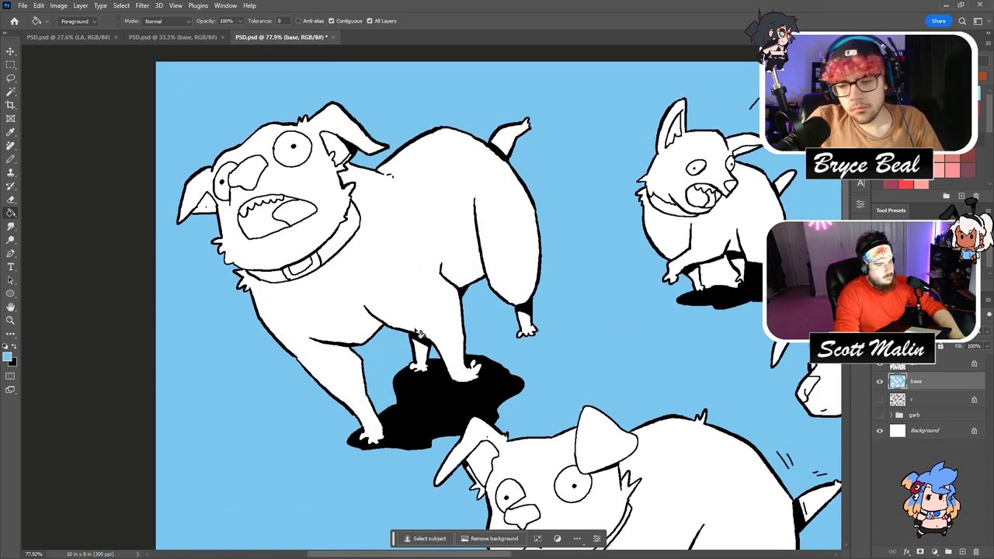
drag(448, 553, 552, 553)
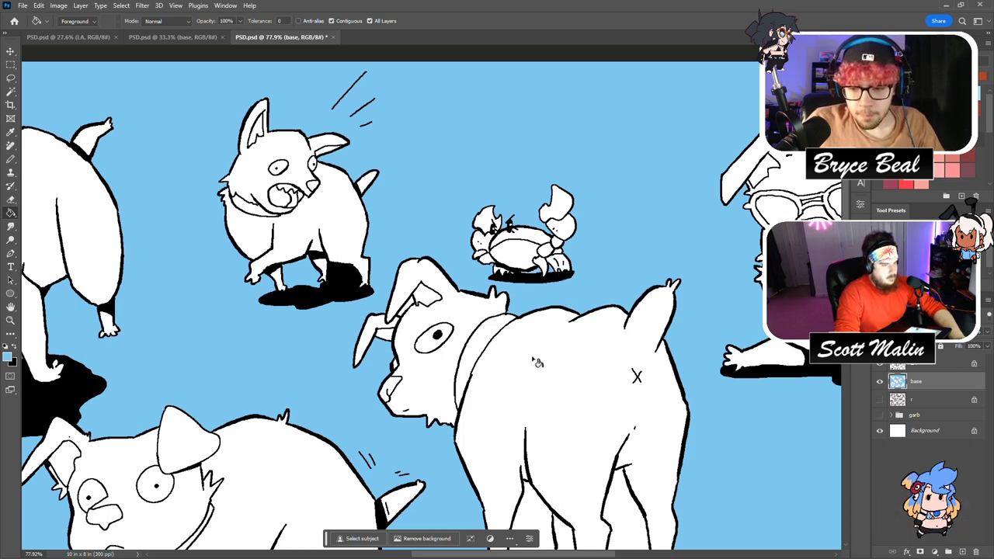
click(10, 320)
drag(260, 287, 206, 286)
drag(500, 432, 507, 327)
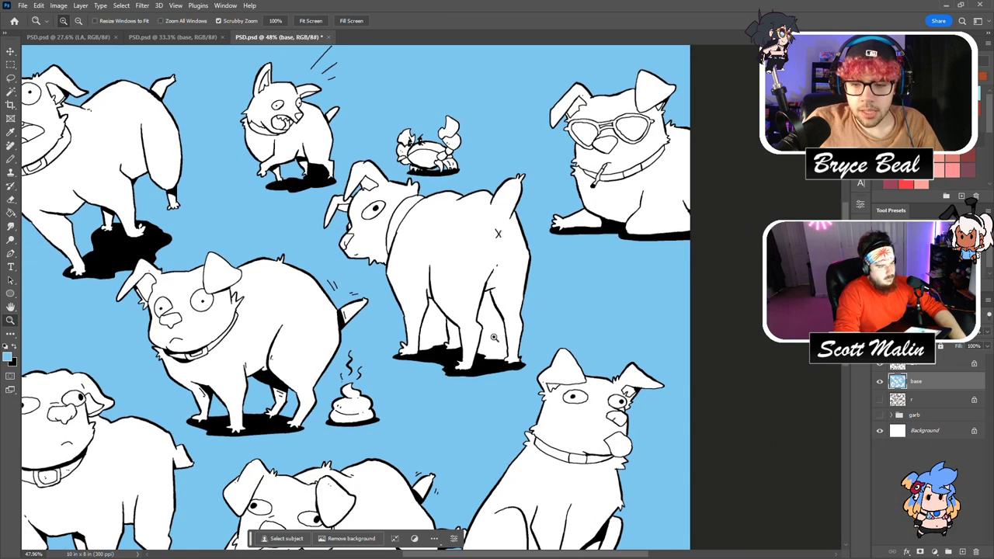
key(g)
scroll(492, 397, down, 3)
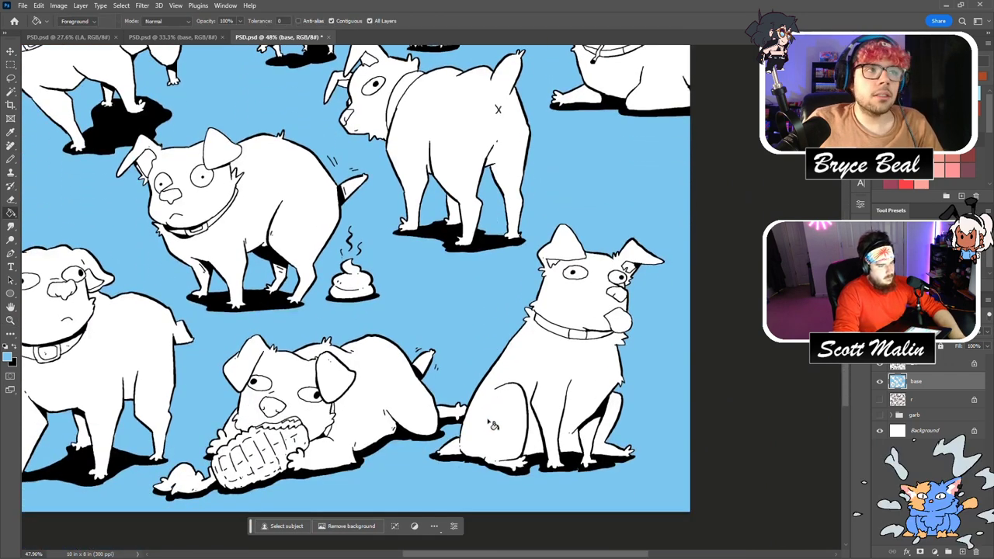
scroll(685, 454, up, 3)
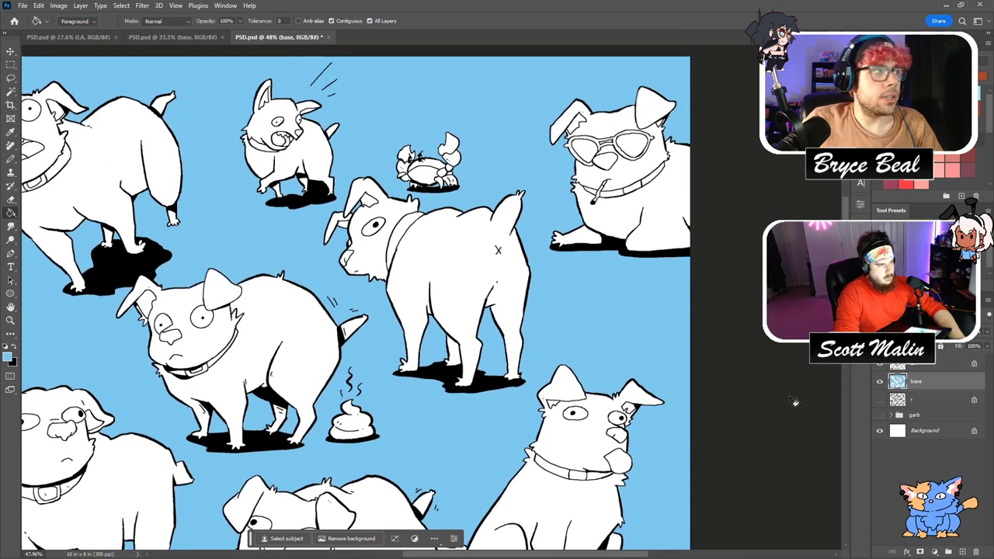
Replace the blue background with its inverse by deleting its selection, inverting it and filling the figures' silhouettes light blue.
ctrl+click(897, 380)
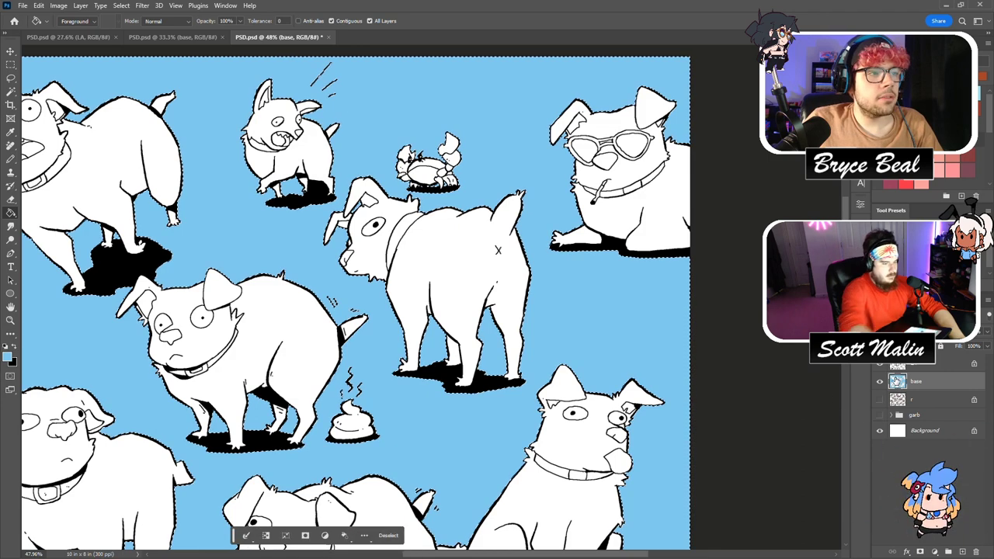
key(Delete)
key(l)
right_click(268, 209)
click(280, 226)
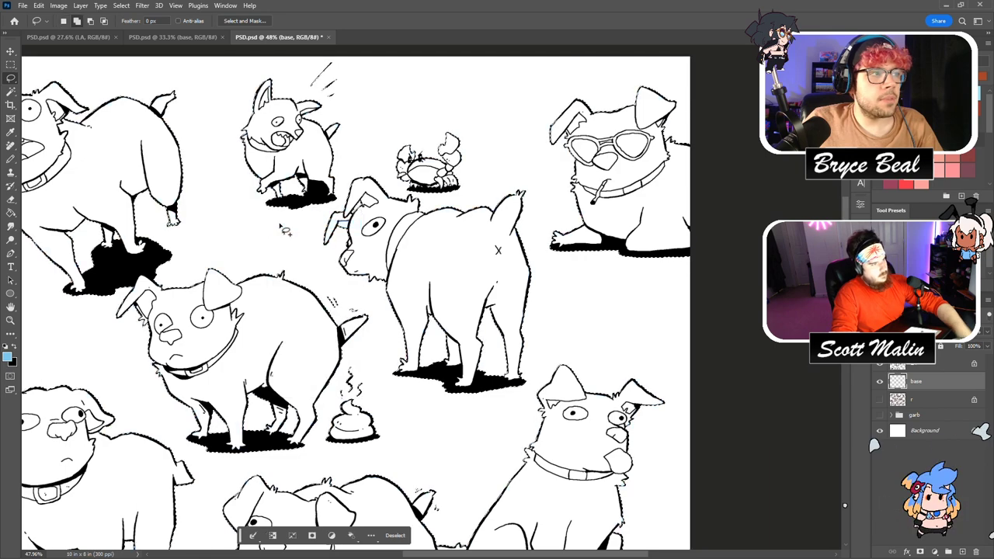
key(alt+BackSpace)
key(ctrl+d)
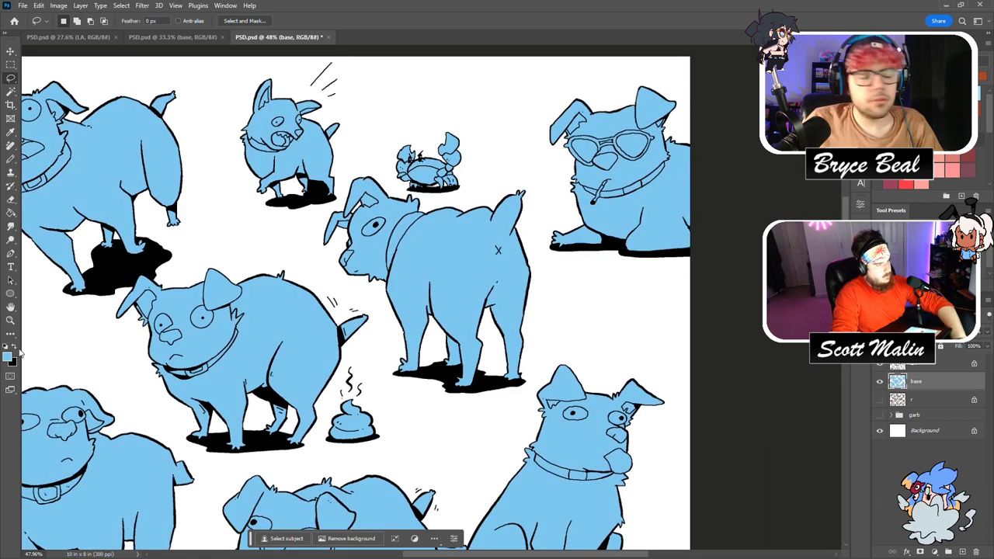
Raise the base layer's lightness with Hue/Saturation until the silhouettes are white.
key(ctrl+0)
key(ctrl+u)
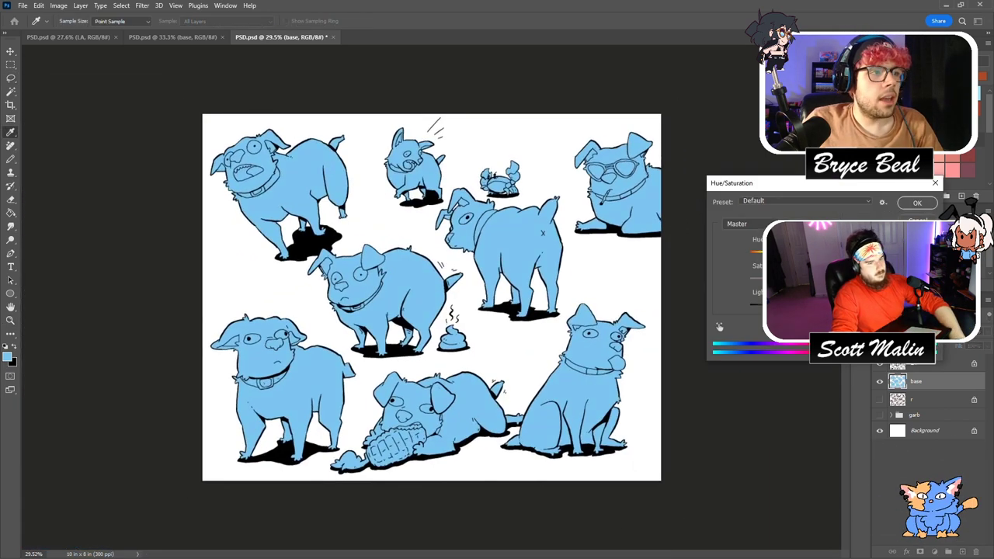
drag(810, 305, 871, 305)
click(916, 202)
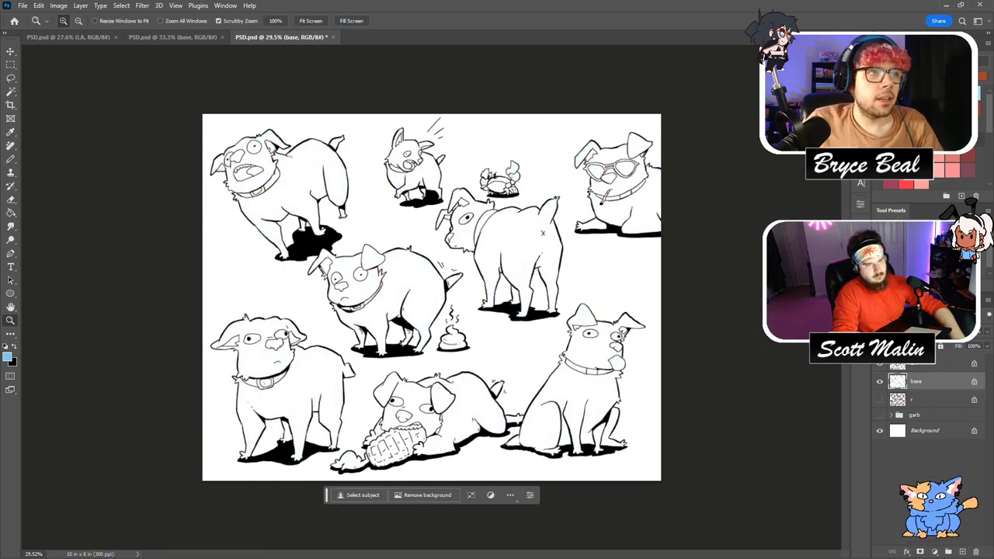
Fill the silhouettes on the base layer with a light orange foreground colour.
key(shift+BackSpace)
click(565, 147)
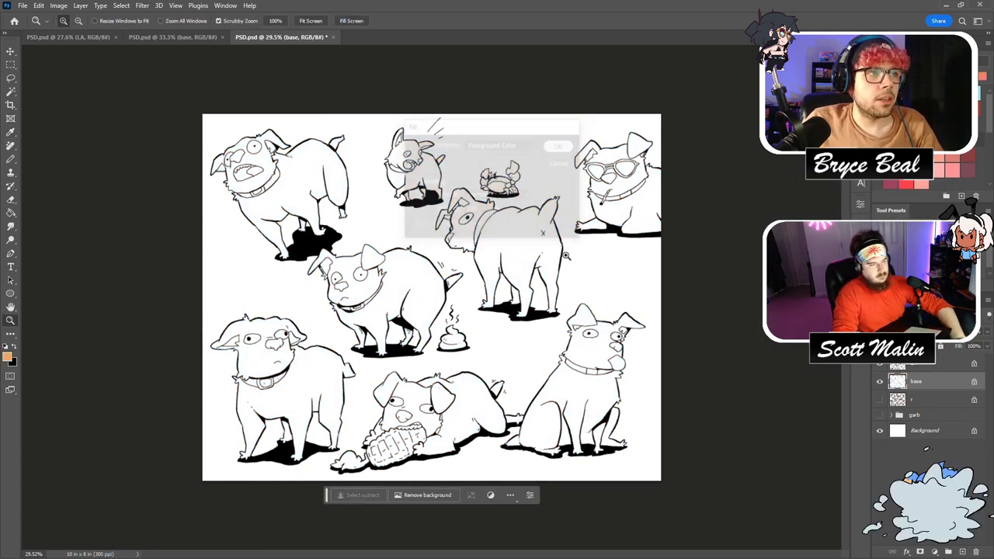
scroll(486, 251, up, 1)
Shift the base layer's orange to a pale peach by adjusting its hue and lightness with Hue/Saturation.
key(ctrl+u)
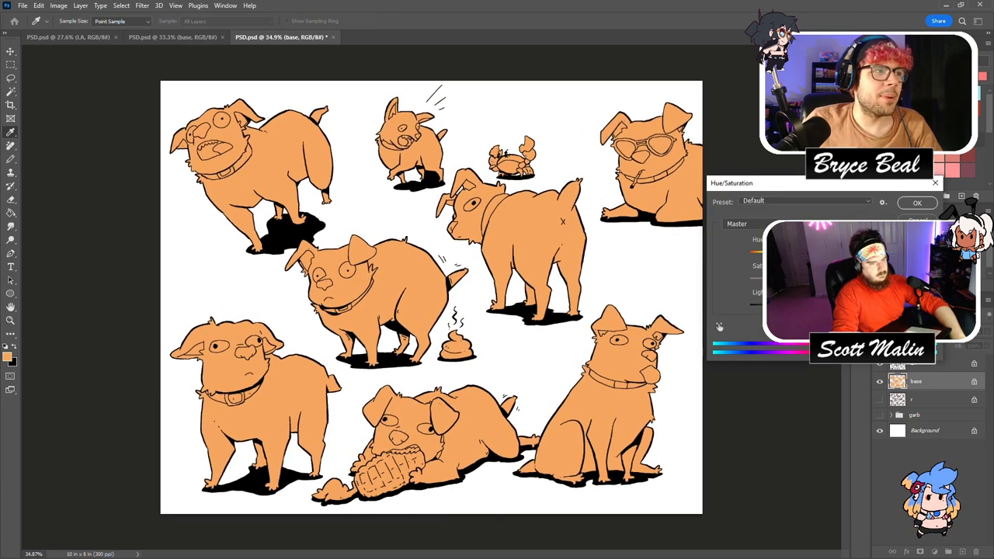
drag(817, 255, 821, 255)
drag(817, 308, 834, 308)
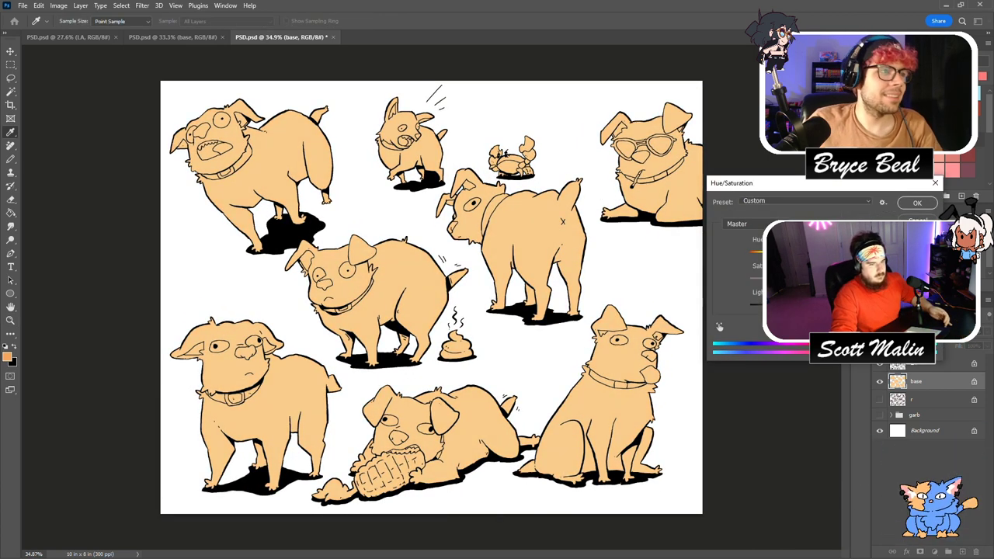
drag(821, 255, 824, 255)
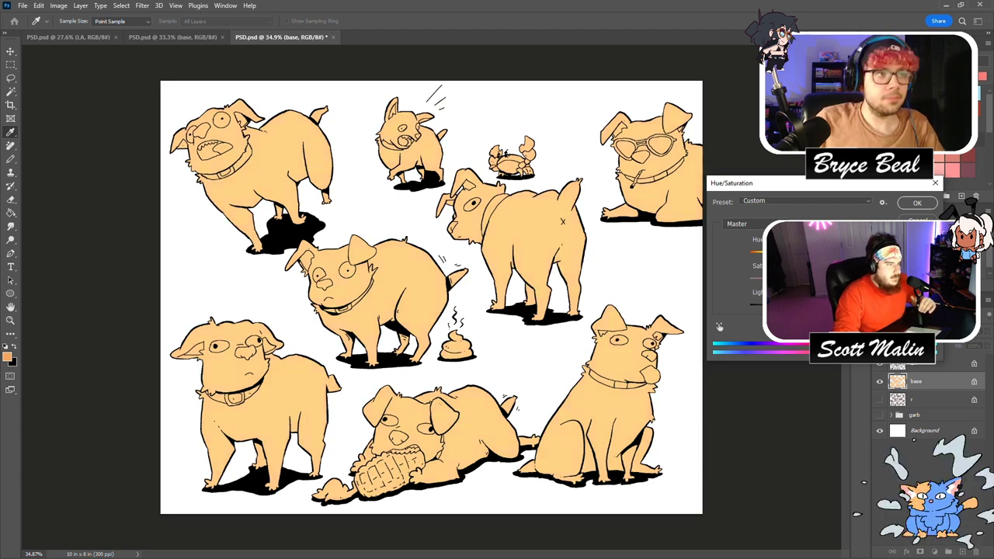
key(shift+Down)
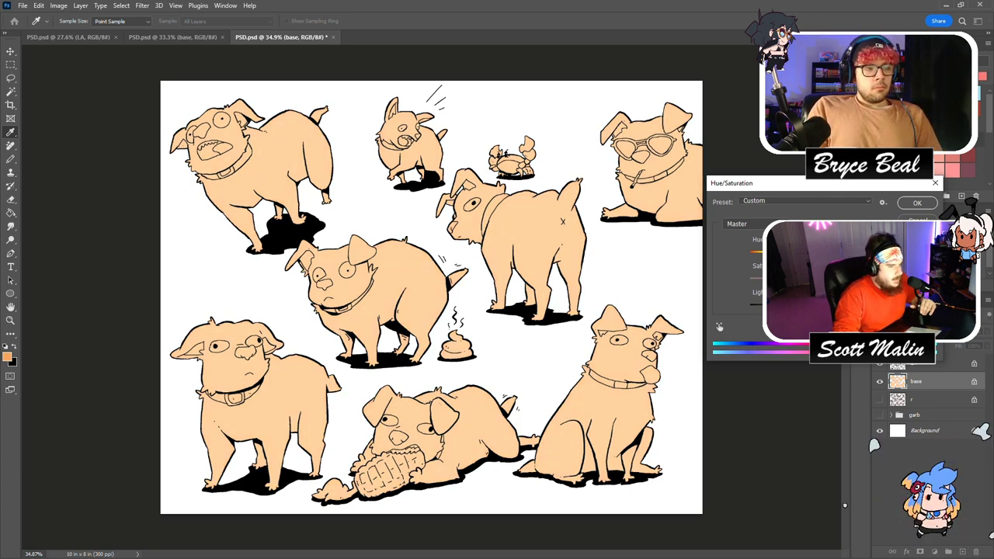
key(shift+Down)
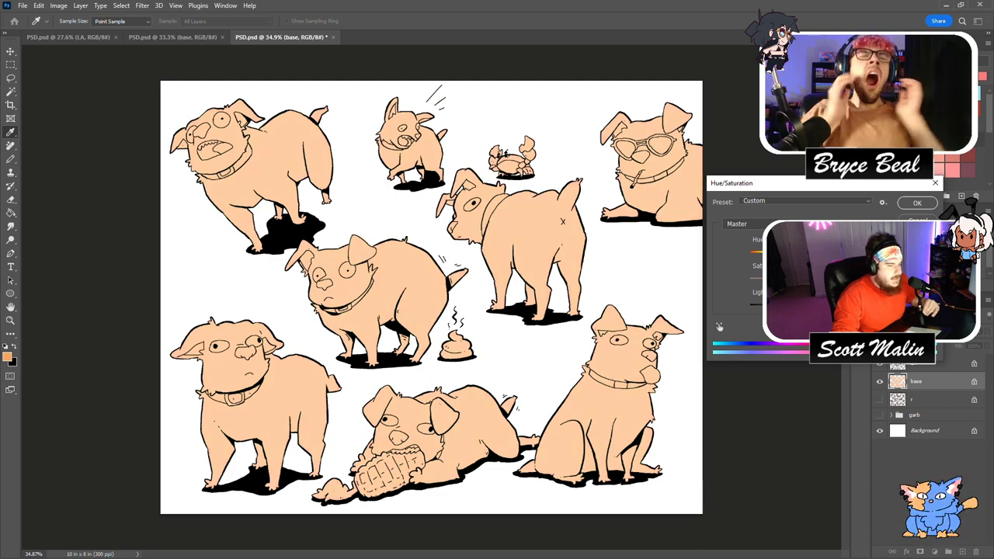
click(908, 207)
Choose the Magic Wand for selecting areas of the dogs.
key(z)
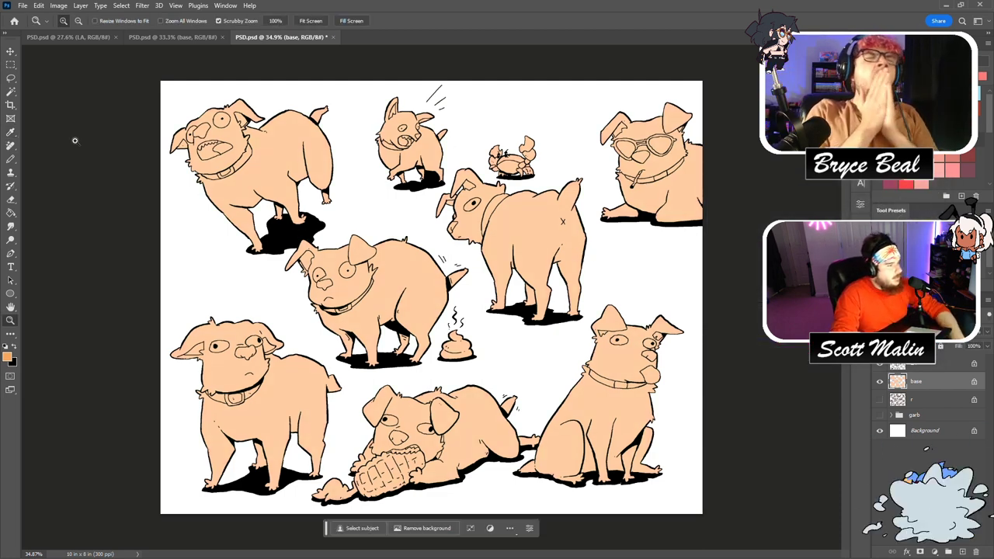
click(11, 91)
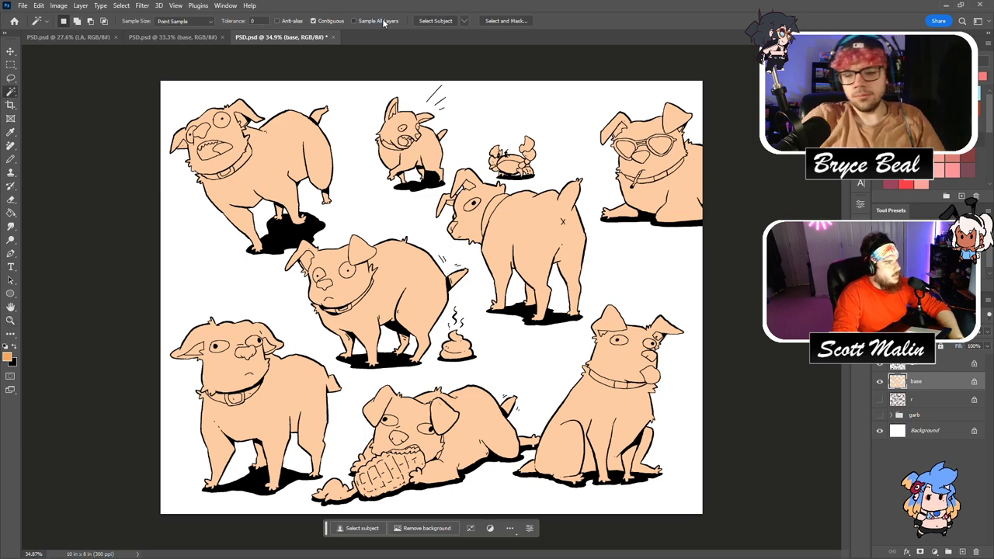
Select the crouching dog's near ear with the Magic Wand sampling all layers, and shift its hue to a darker salmon on the base layer.
click(383, 21)
click(386, 253)
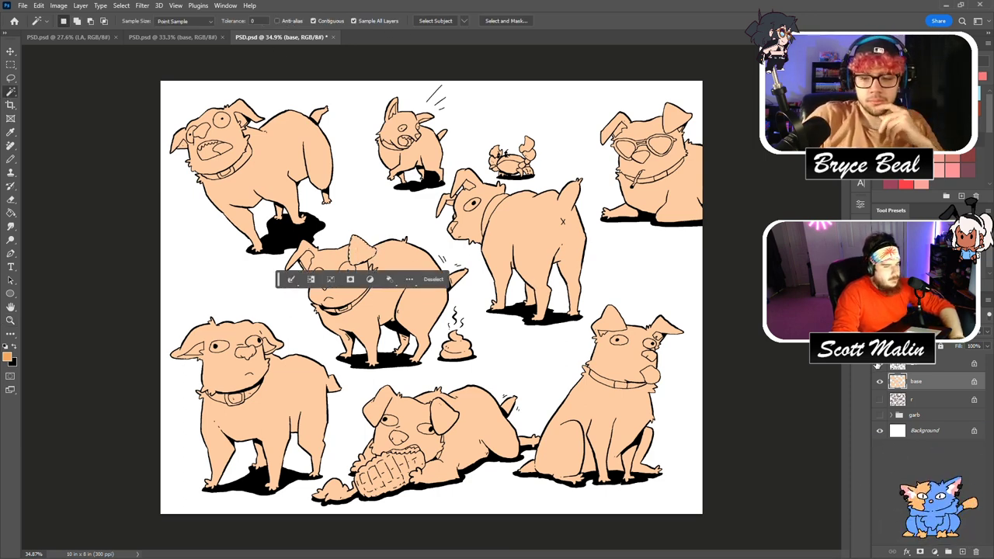
click(877, 365)
key(ctrl+u)
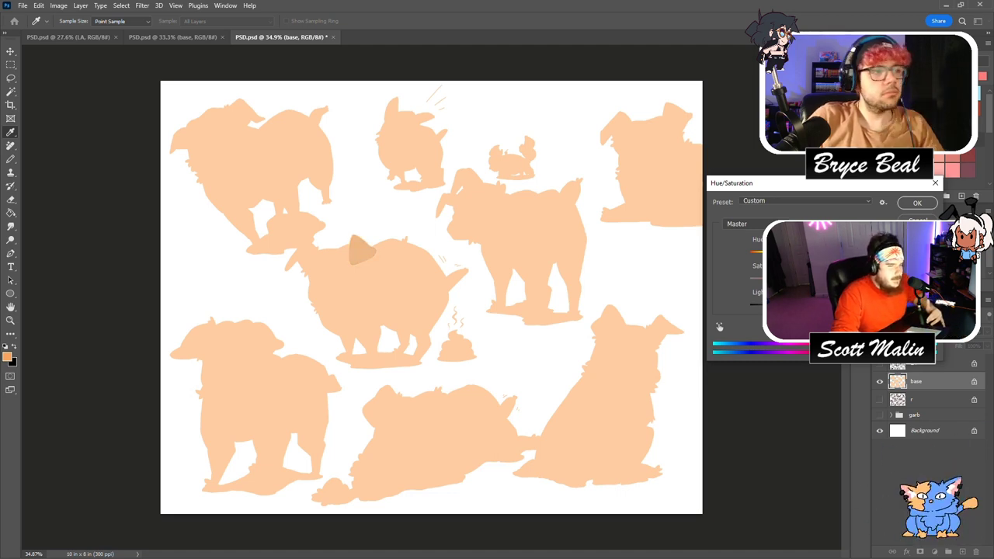
drag(817, 252, 809, 253)
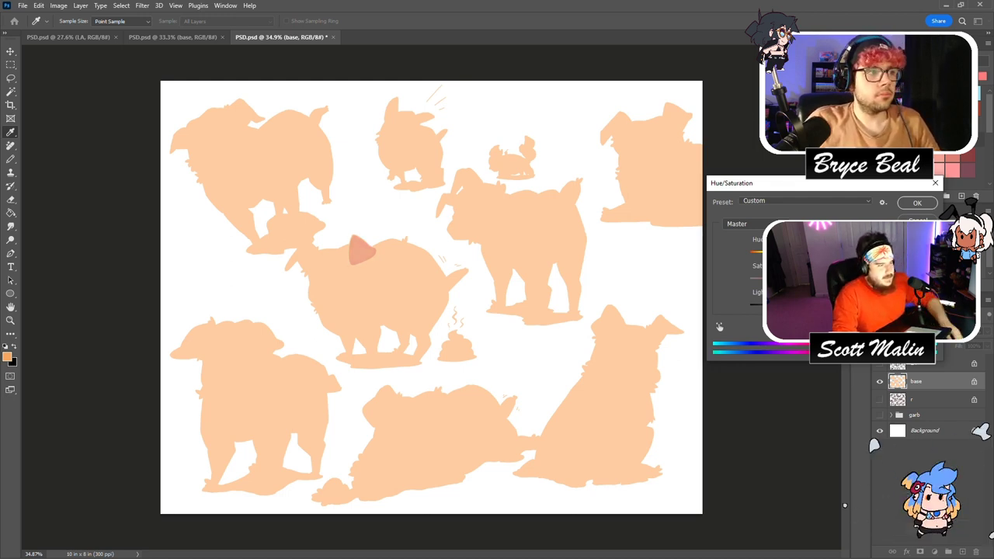
click(916, 204)
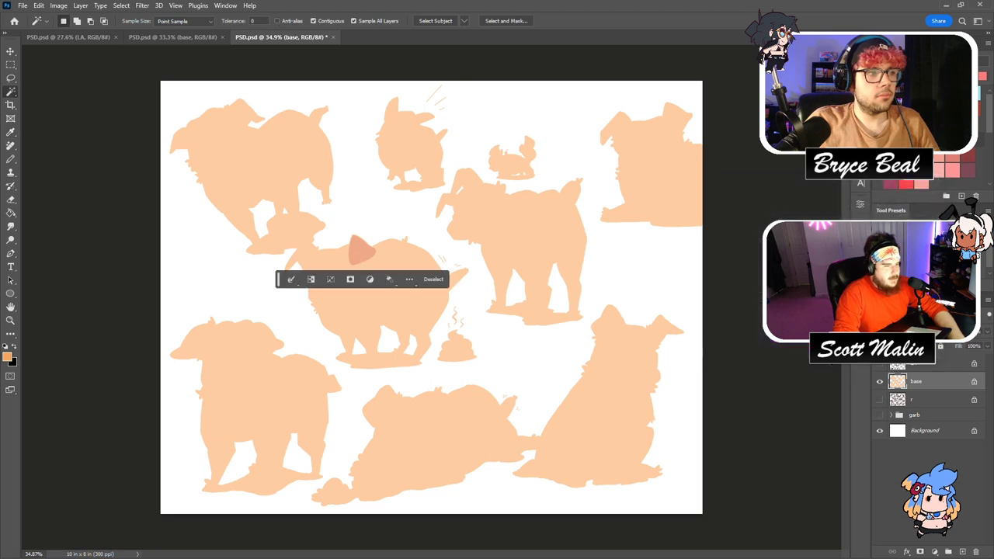
click(879, 364)
Close off the crouching dog's far ear with a pencil line and fill the ear with the same salmon colour.
key(g)
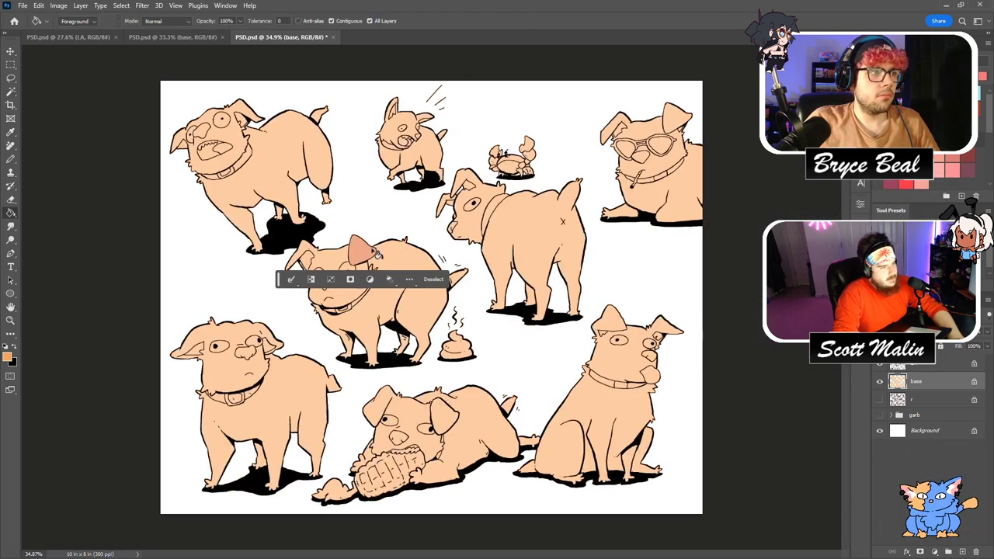
click(10, 319)
drag(313, 221, 361, 281)
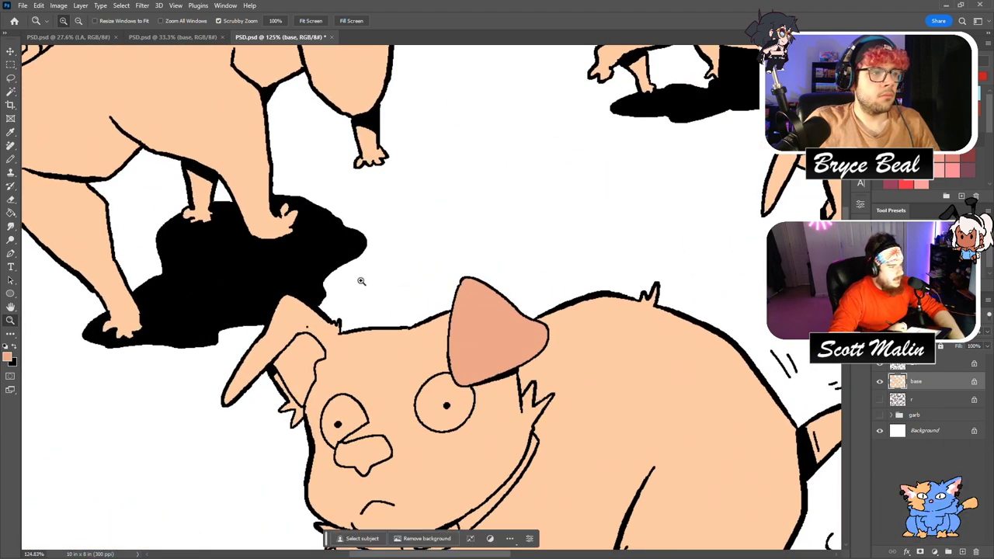
key(b)
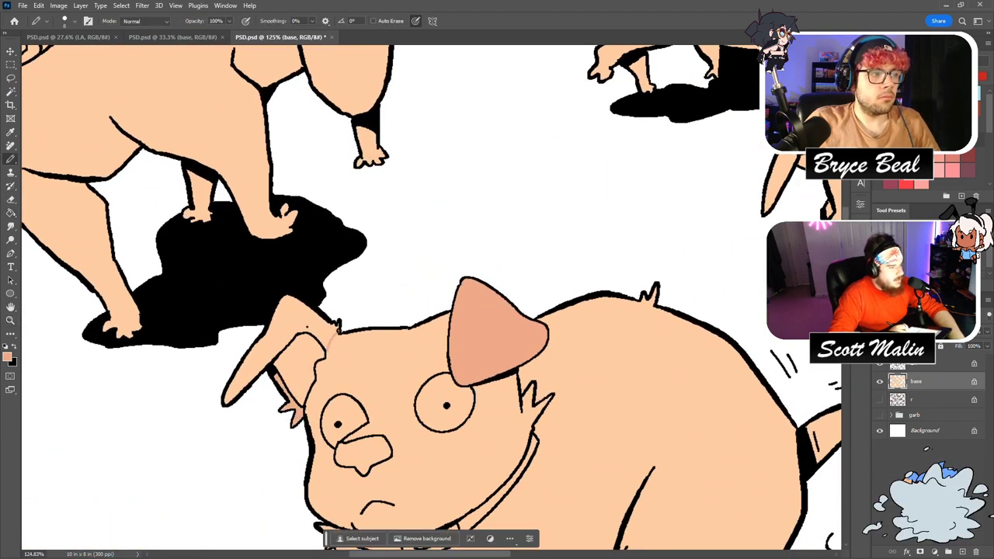
key(g)
click(335, 323)
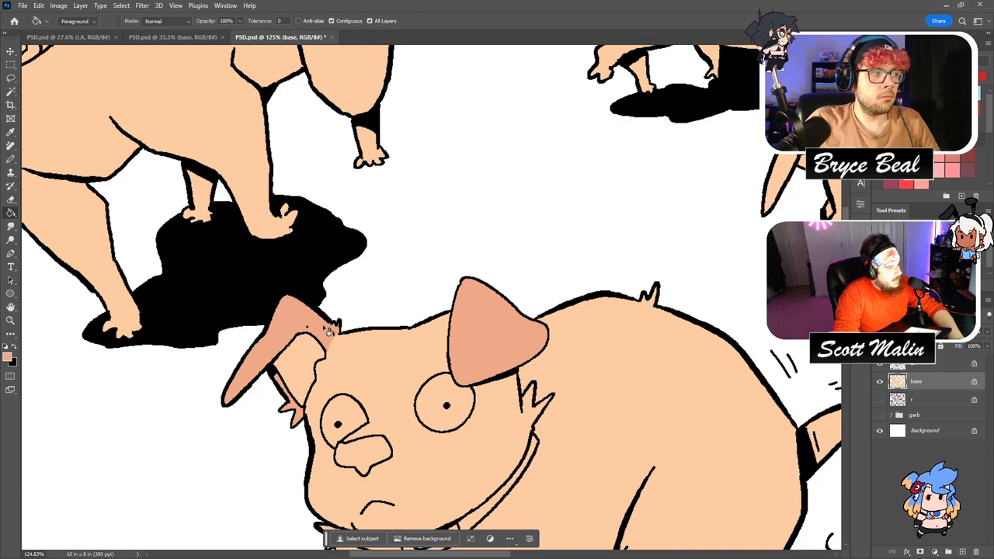
Paint the crouching dog's paws with the salmon ear colour using a larger pencil tip.
key(b)
click(10, 321)
drag(425, 351, 384, 390)
scroll(389, 397, down, 3)
scroll(433, 365, down, 1)
key(b)
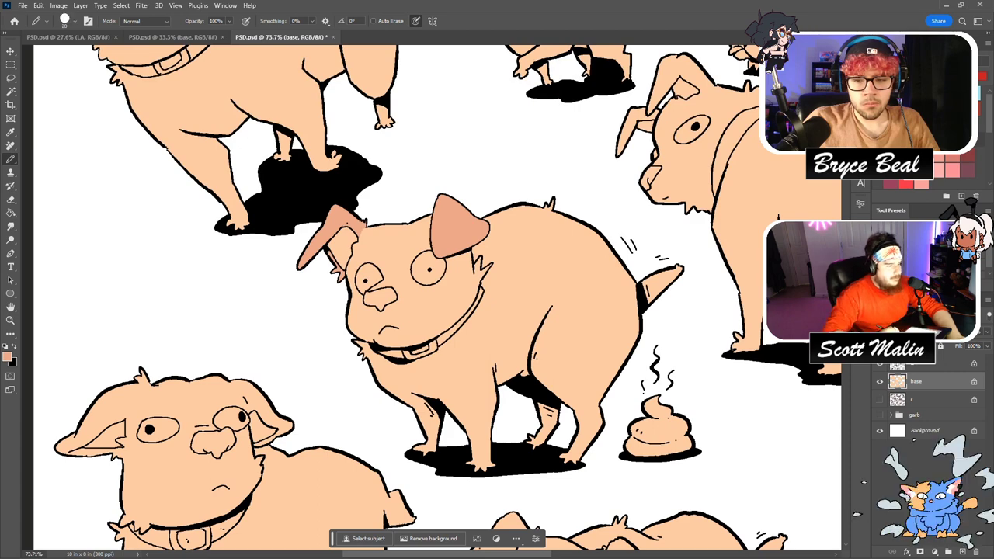
drag(484, 458, 480, 469)
drag(523, 436, 590, 454)
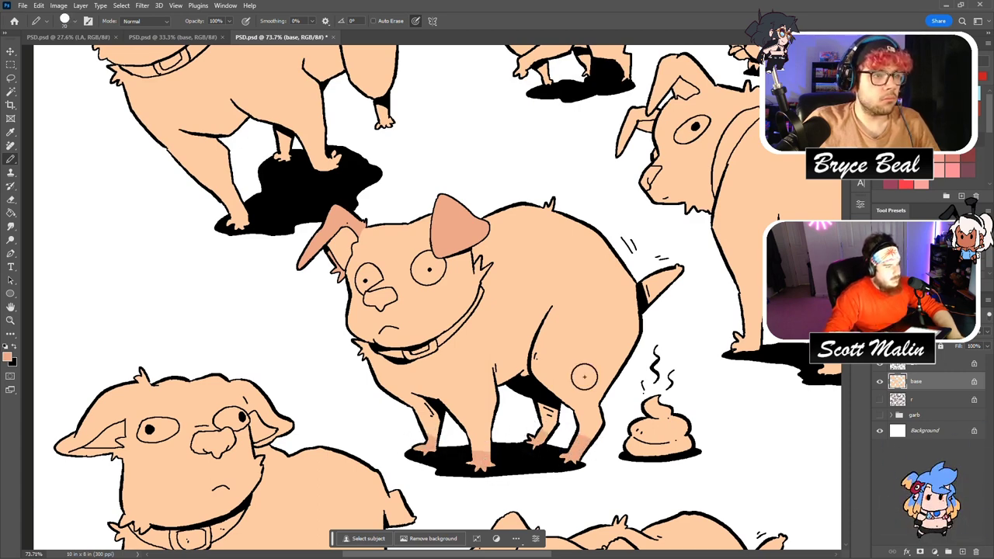
Fill the crouching dog's collar band with dark grey.
click(10, 320)
drag(491, 265, 409, 266)
scroll(409, 266, up, 3)
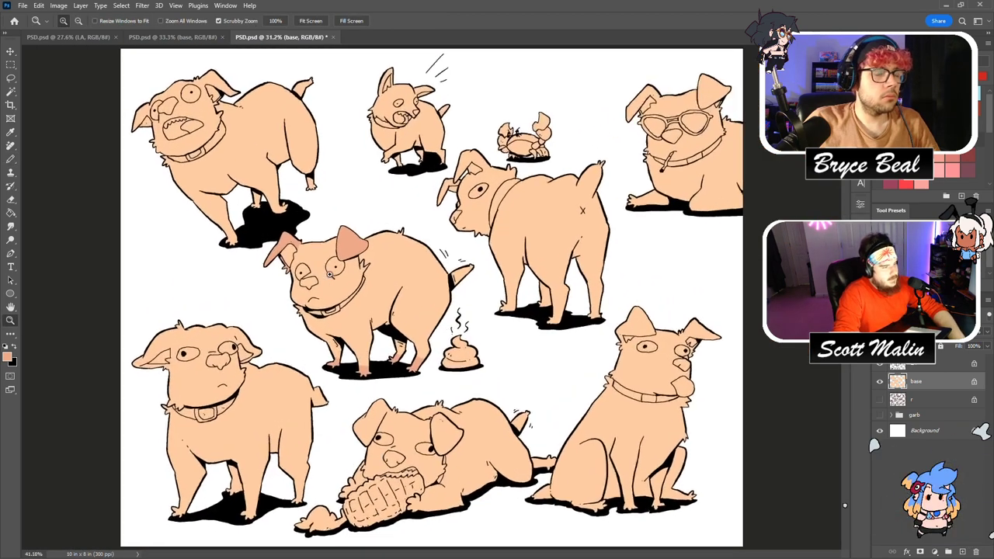
scroll(382, 340, up, 2)
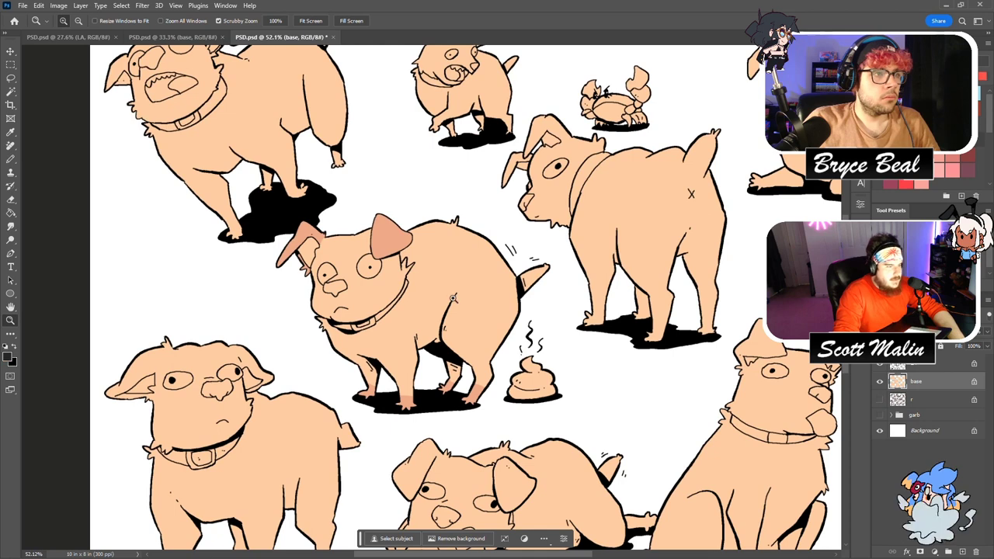
key(g)
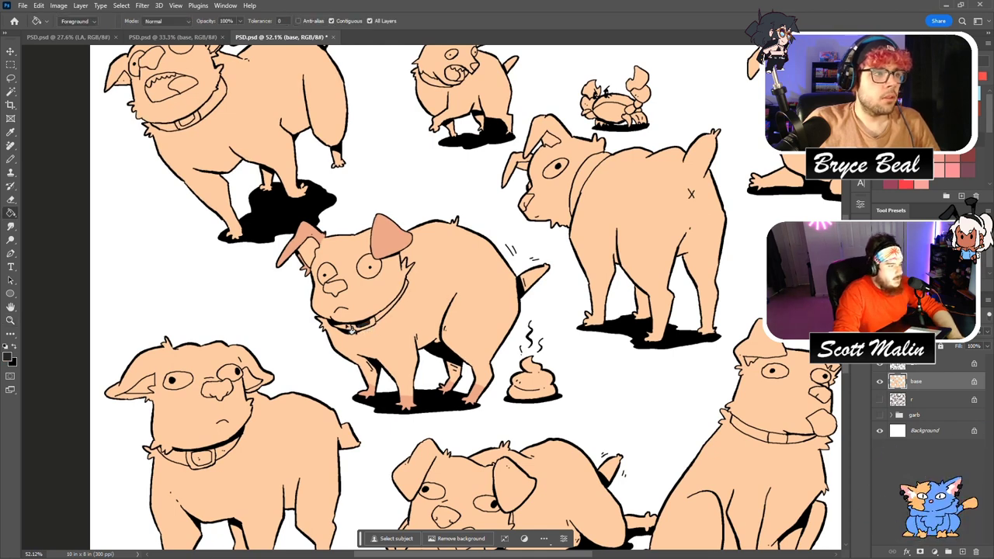
click(396, 324)
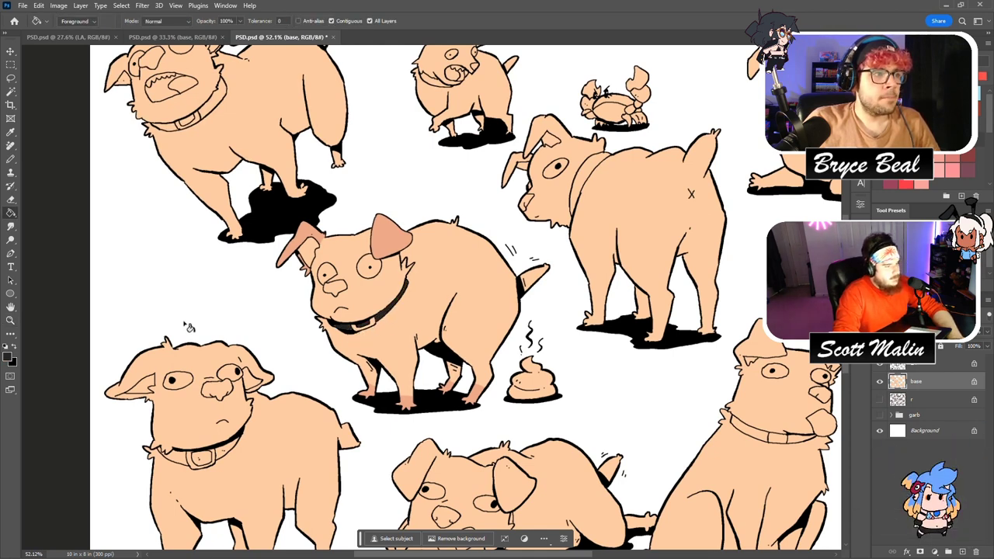
Fill the crouching dog's eyes with white and its inner ear with pink.
click(332, 274)
click(370, 266)
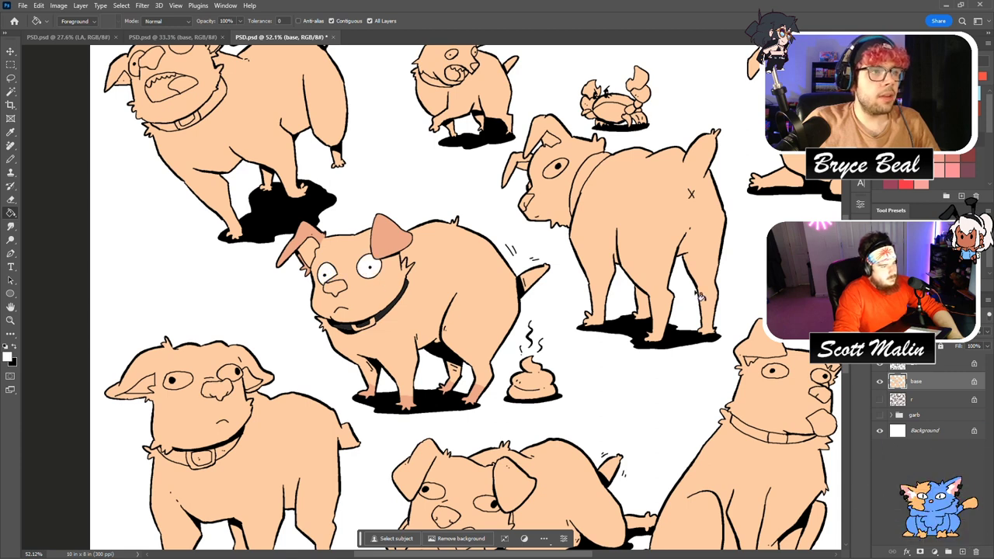
scroll(949, 167, up, 2)
scroll(949, 155, up, 2)
click(939, 169)
click(305, 253)
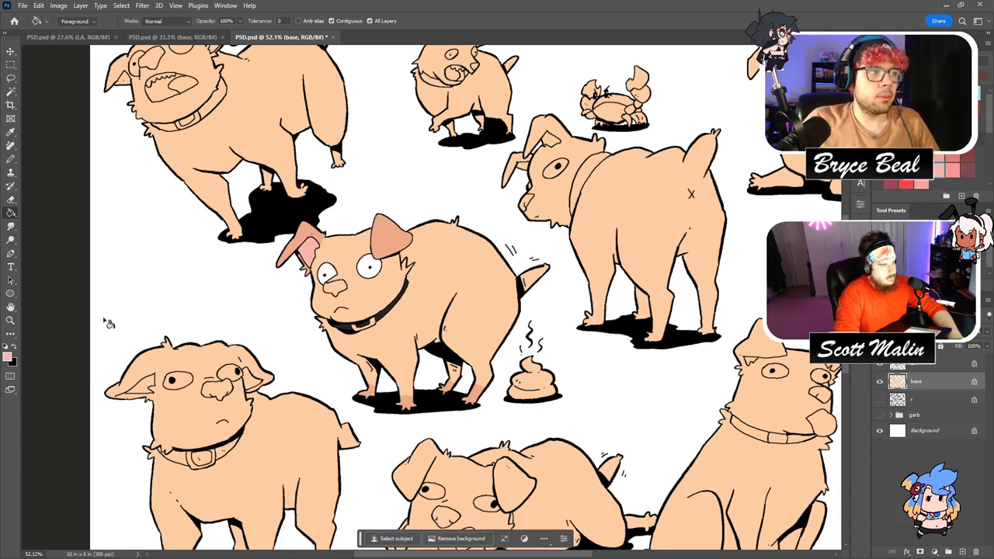
Fill the crouching dog's nose on a new layer and shift its colour to reddish brown with Hue/Saturation.
click(10, 320)
drag(359, 287, 328, 293)
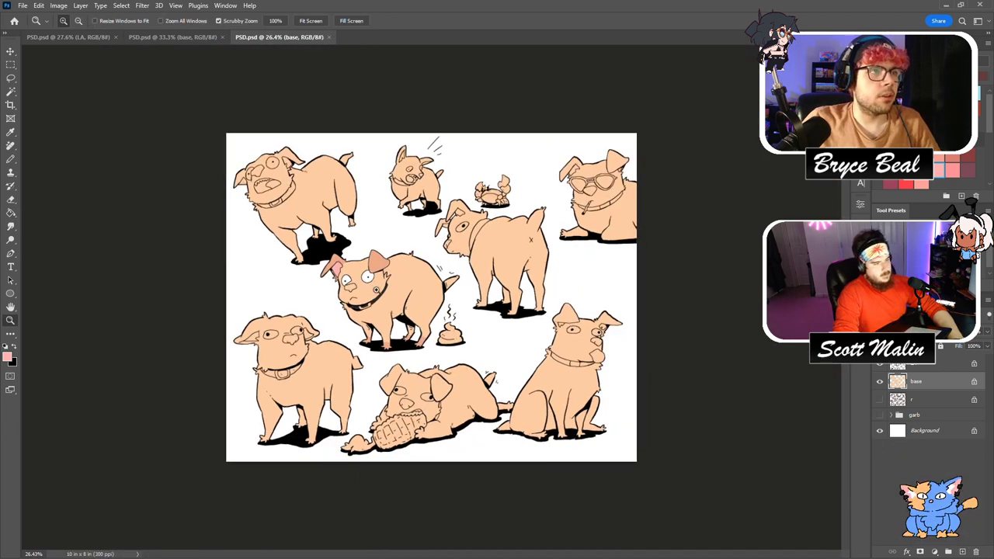
click(371, 285)
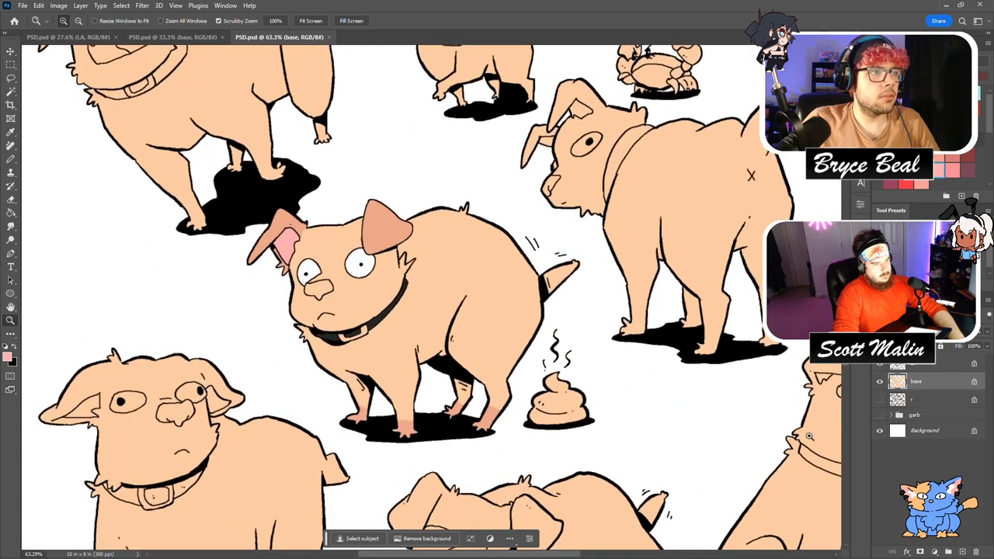
click(962, 551)
key(g)
alt+click(357, 257)
alt+click(275, 226)
click(317, 288)
key(ctrl+u)
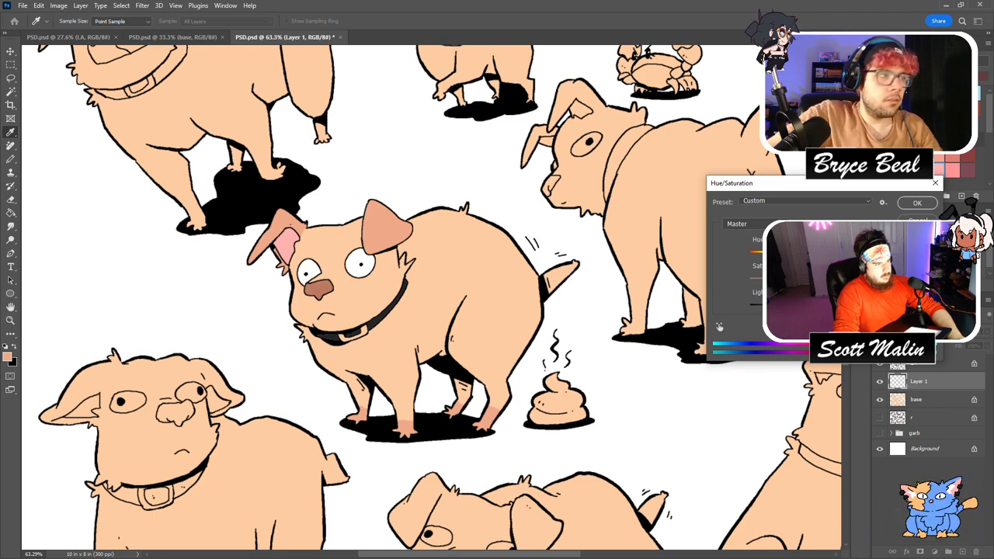
click(919, 205)
Merge the nose colour layer down into the base layer.
key(z)
drag(512, 281, 434, 281)
drag(318, 275, 372, 276)
right_click(921, 417)
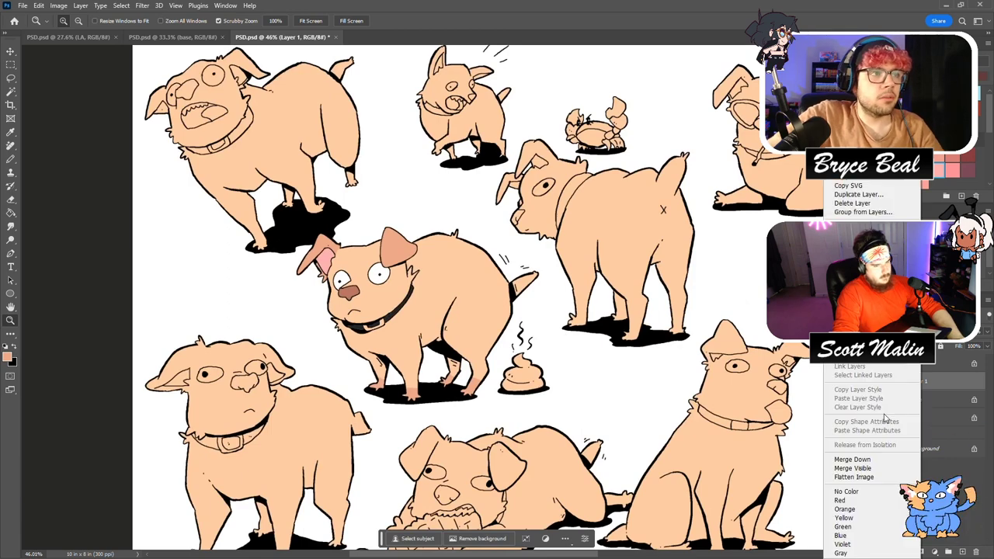
click(864, 459)
Try a different pink swatch as the fill for the crouching dog's inner ear.
drag(315, 272, 349, 272)
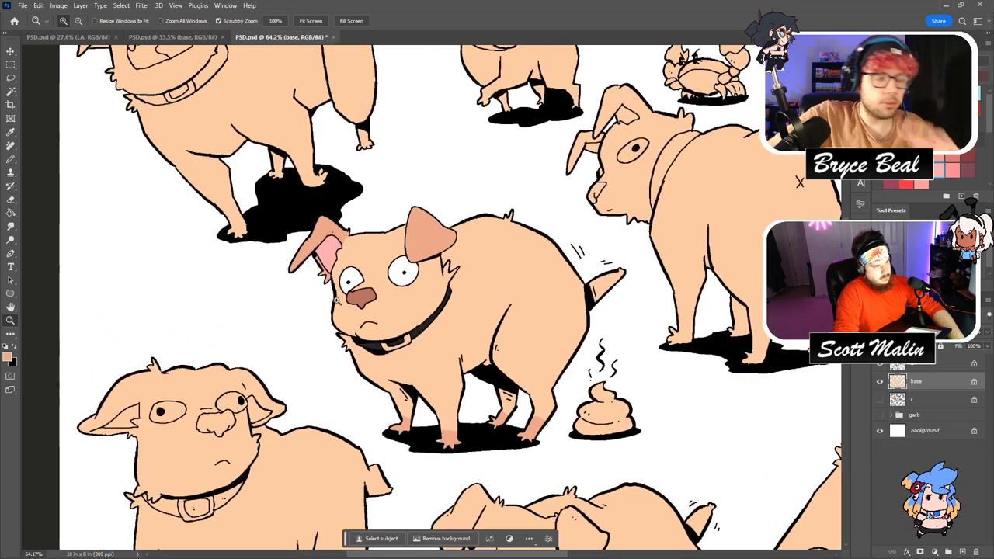
click(938, 170)
key(g)
click(332, 260)
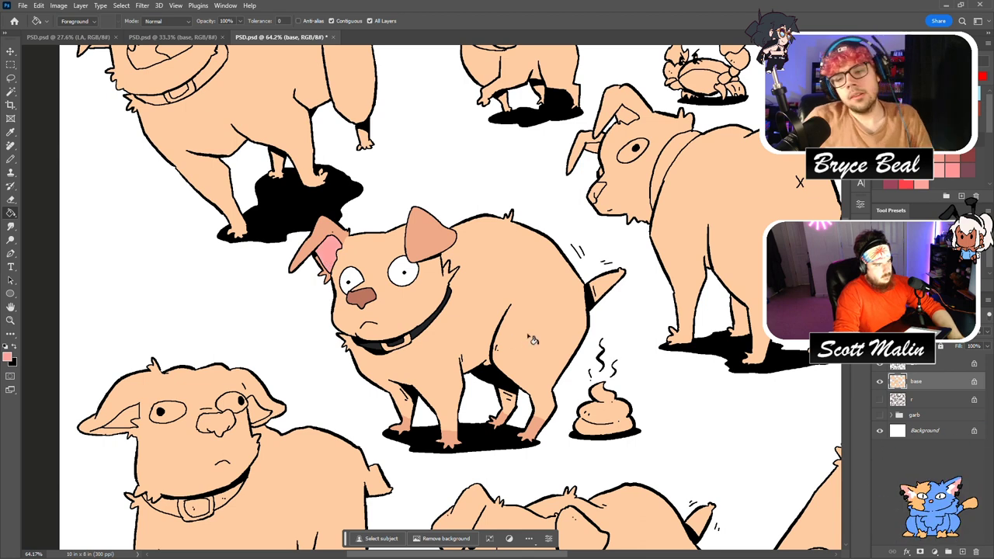
key(ctrl+z)
Fill the crouching dog's collar buckle with golden yellow.
scroll(951, 179, up, 2)
click(952, 185)
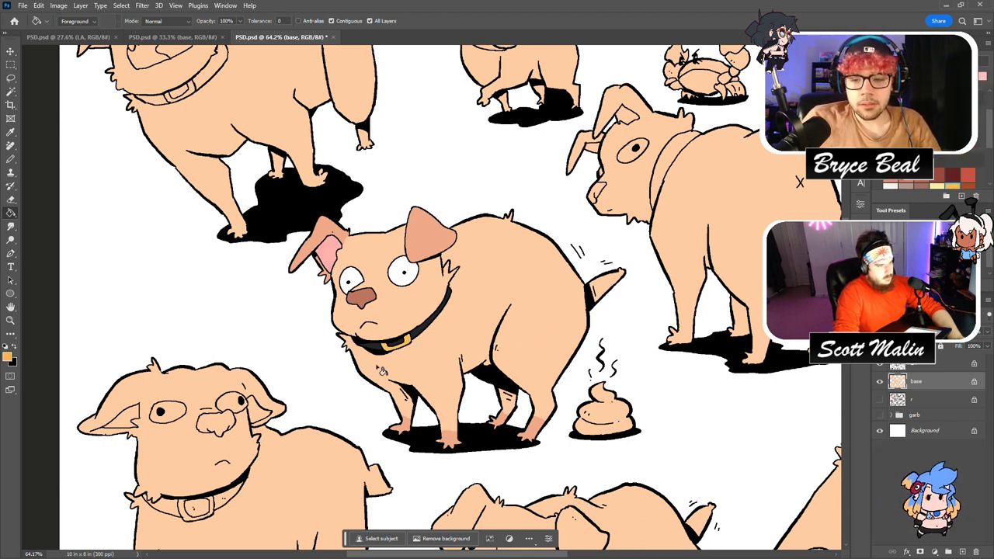
Fill the eyes of the standing, running and small barking dogs with white, along with the running dog's teeth.
key(z)
mouse_move(429, 311)
mouse_down()
mouse_move(399, 311)
mouse_move(376, 325)
mouse_move(405, 323)
mouse_up()
key(g)
click(334, 303)
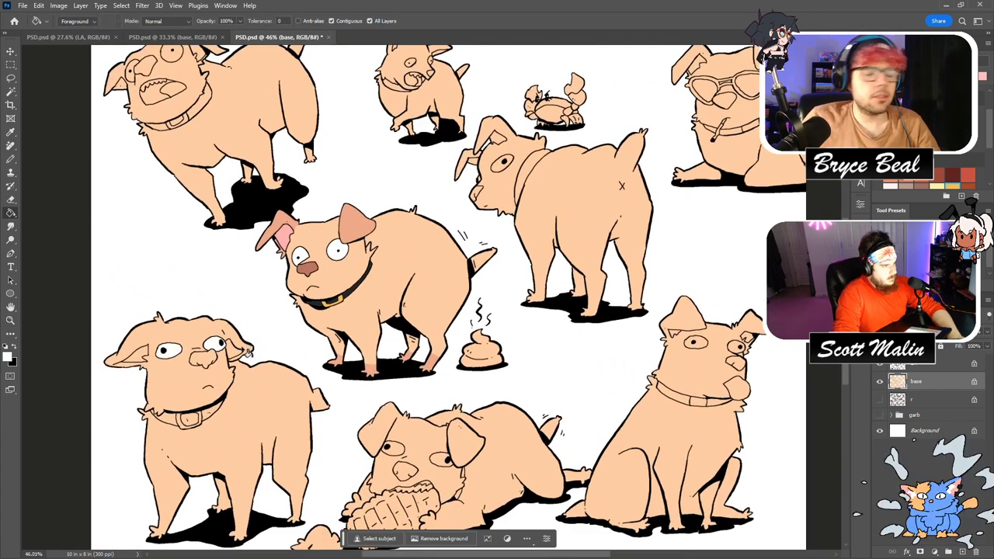
scroll(245, 338, up, 2)
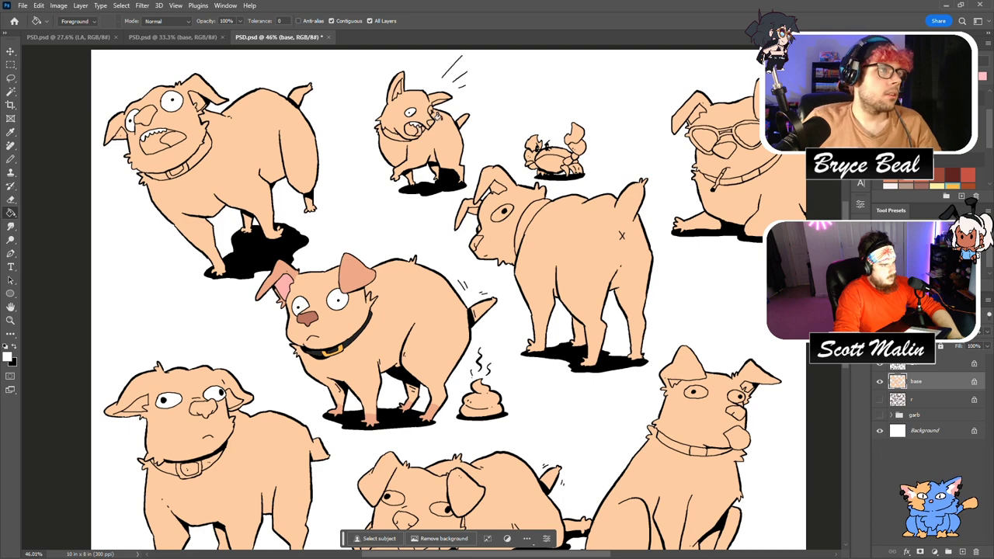
Fill the crab's eyes with white.
click(10, 320)
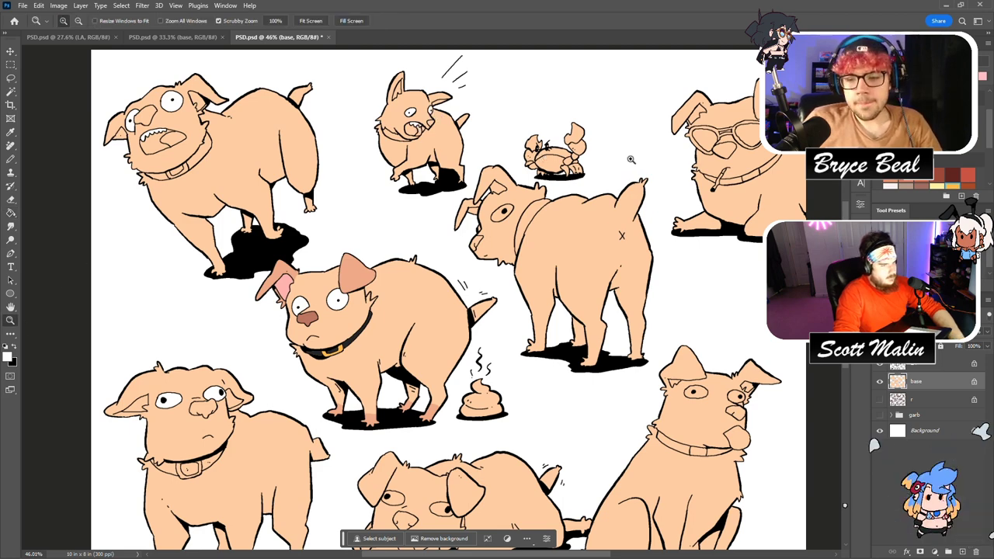
drag(609, 136, 665, 207)
drag(354, 221, 367, 221)
click(366, 219)
key(g)
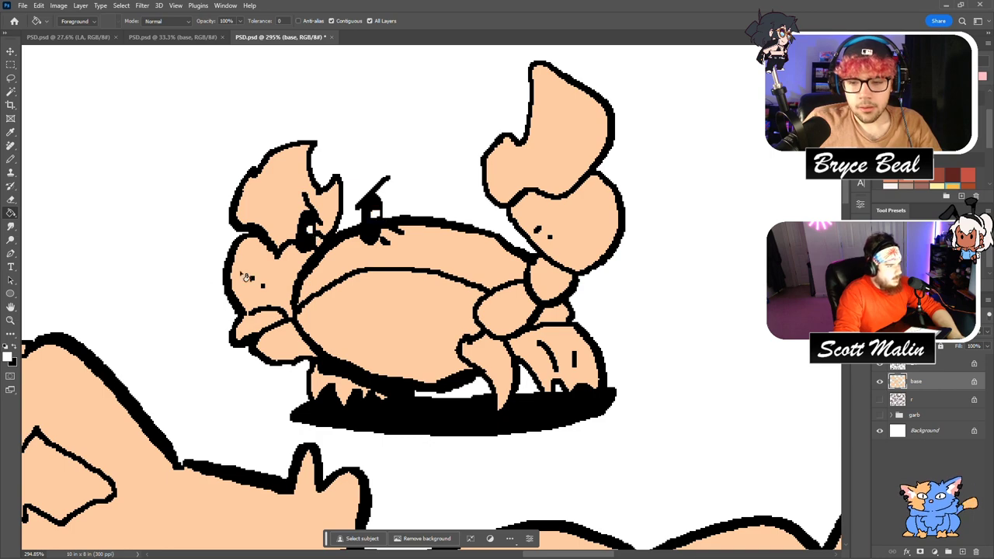
Fill the eyes of the sitting dog and the lying dog with white, including the lying dog's teeth.
click(10, 320)
drag(550, 257, 467, 273)
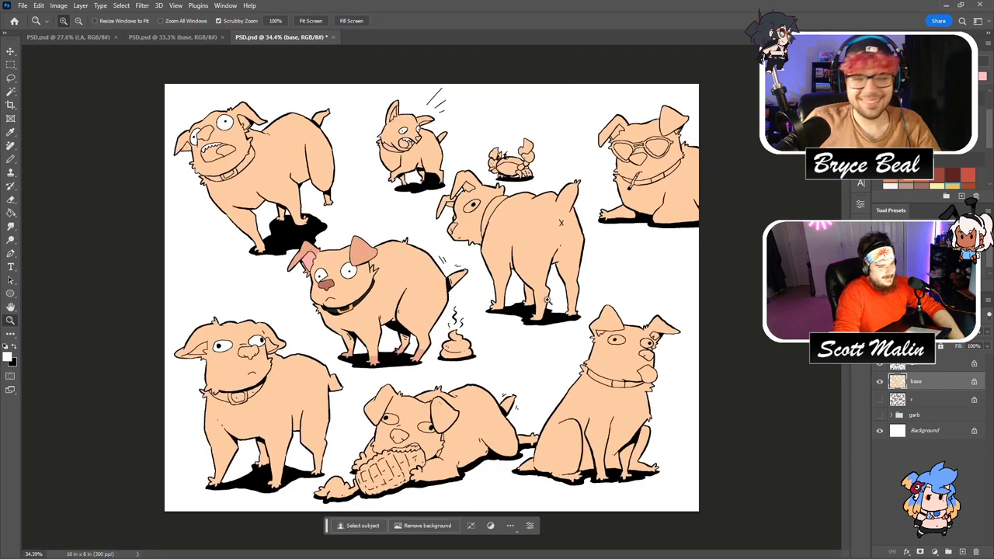
drag(612, 426, 624, 446)
key(g)
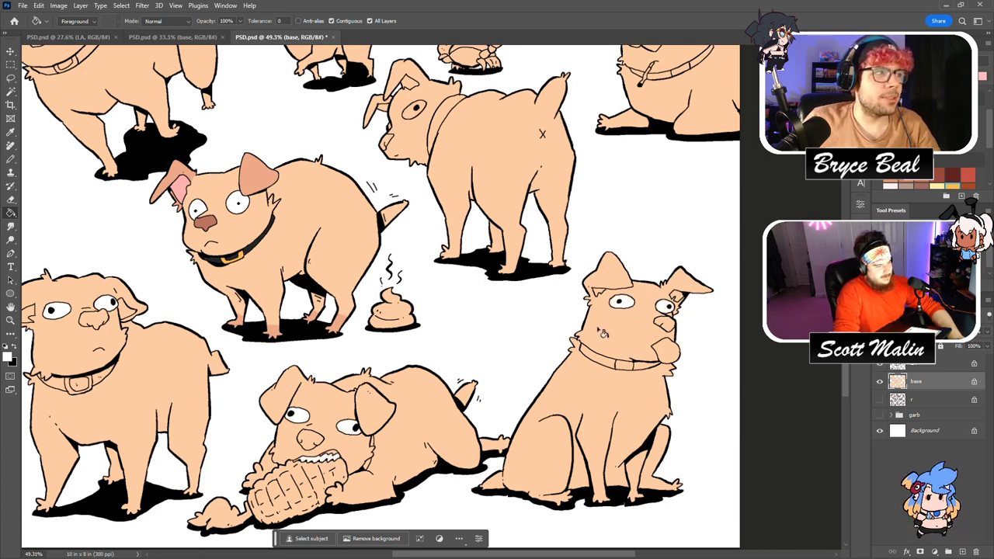
Sample the inner-ear pink from the crouching dog and fill the lying dog's gums with it.
scroll(466, 318, up, 3)
alt+click(180, 239)
scroll(333, 482, down, 2)
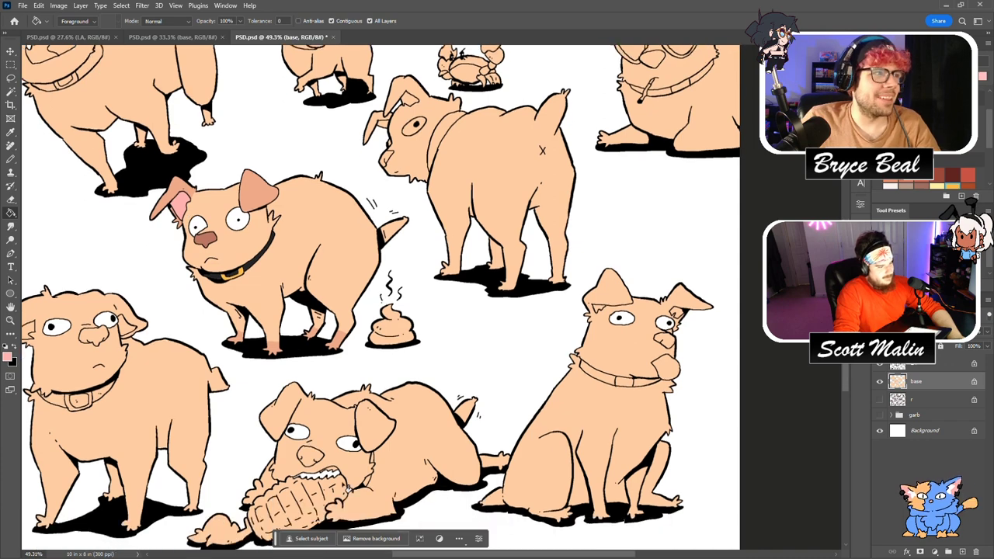
click(11, 320)
drag(312, 466, 431, 497)
key(b)
scroll(425, 487, down, 1)
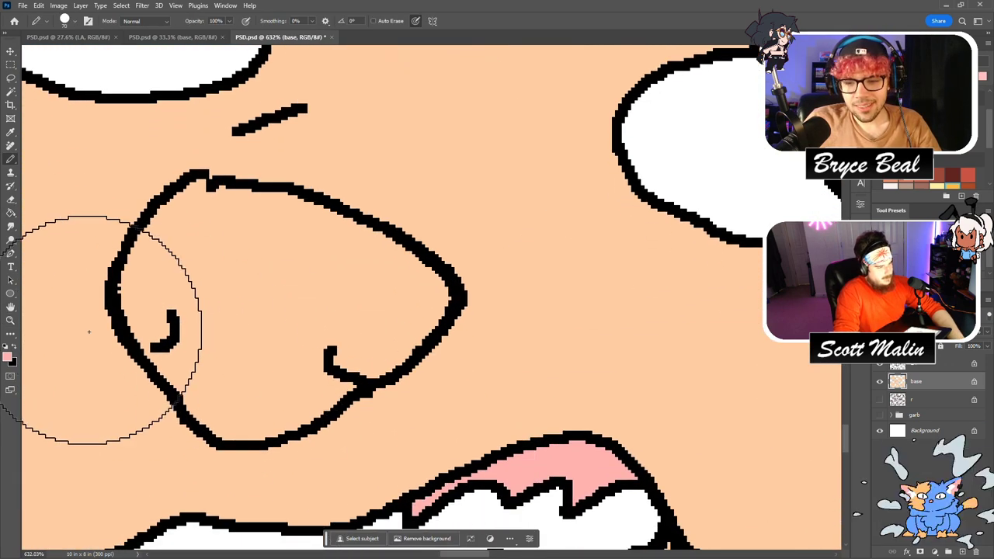
Fill the inner part of the sitting dog's ear nearest its snout with pink, undoing any misplaced fill.
click(11, 321)
drag(312, 321, 207, 321)
drag(260, 298, 249, 298)
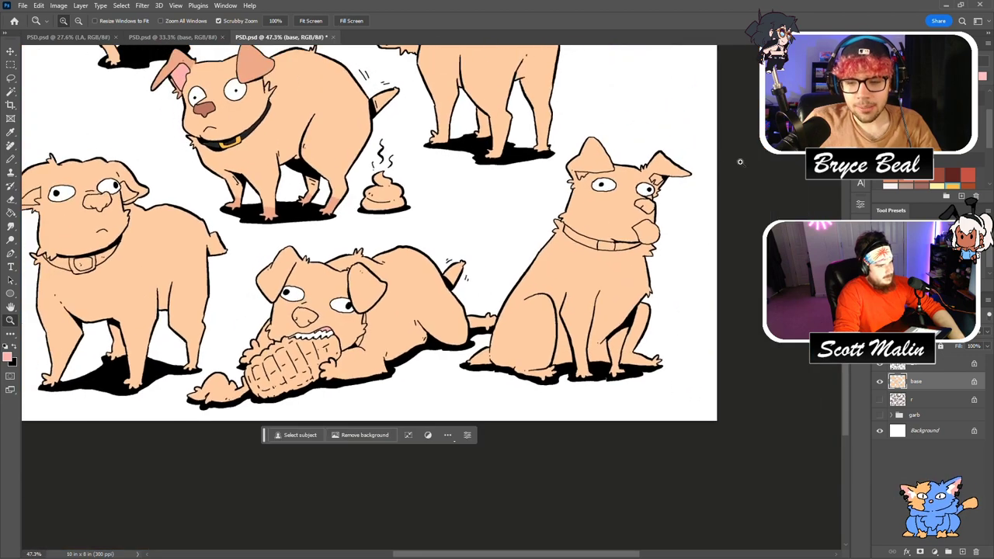
key(g)
click(621, 192)
key(ctrl+z)
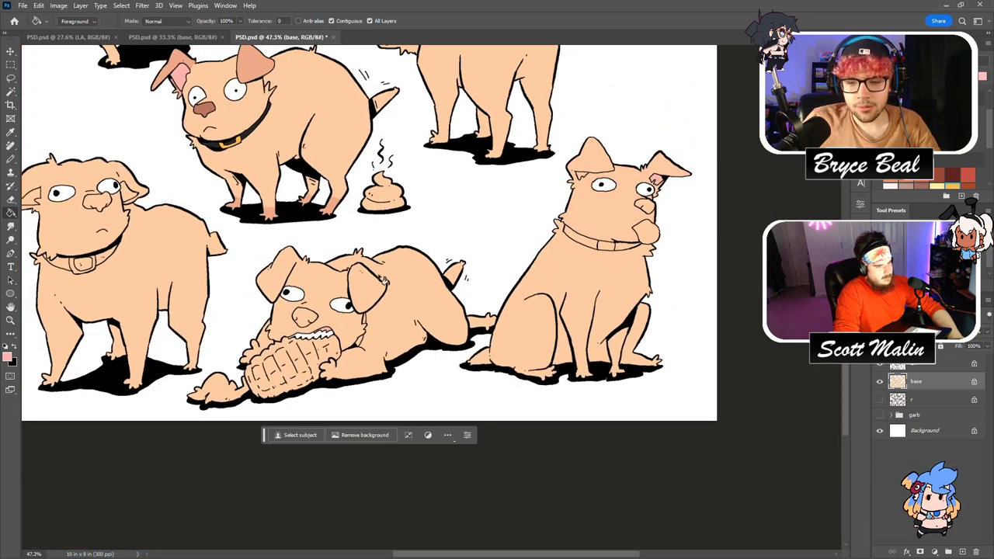
Reduce the pencil size and fill the small inner area of the sitting dog's larger folded ear with pink.
key(b)
scroll(586, 172, up, 6)
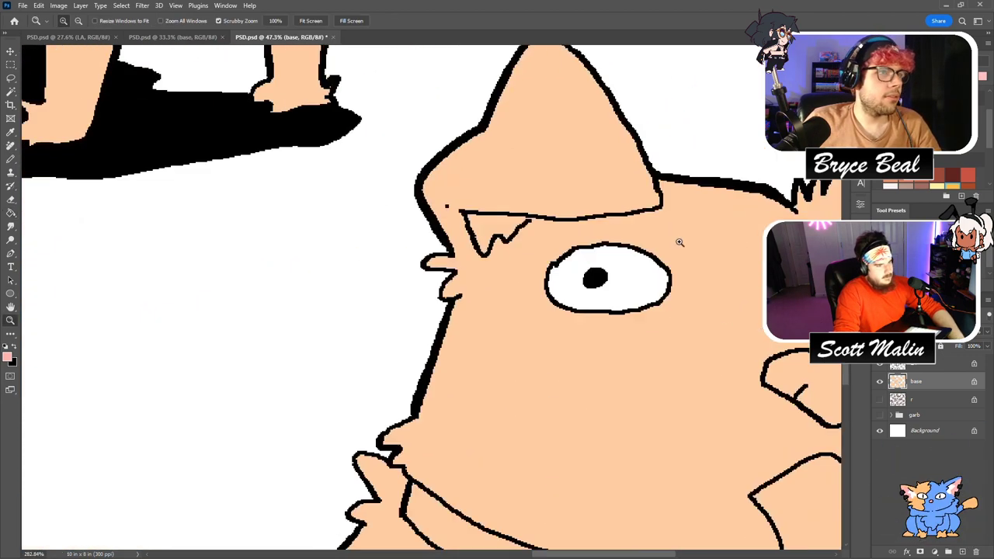
key(bracketleft)
key(bracketleft)
key(bracketleft)
key(bracketleft)
key(bracketleft)
key(bracketleft)
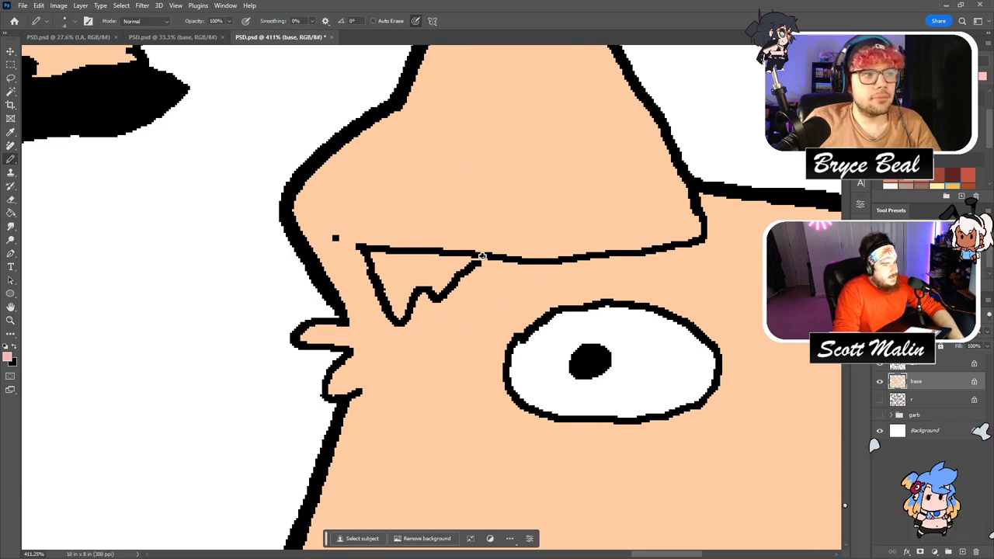
key(g)
click(423, 269)
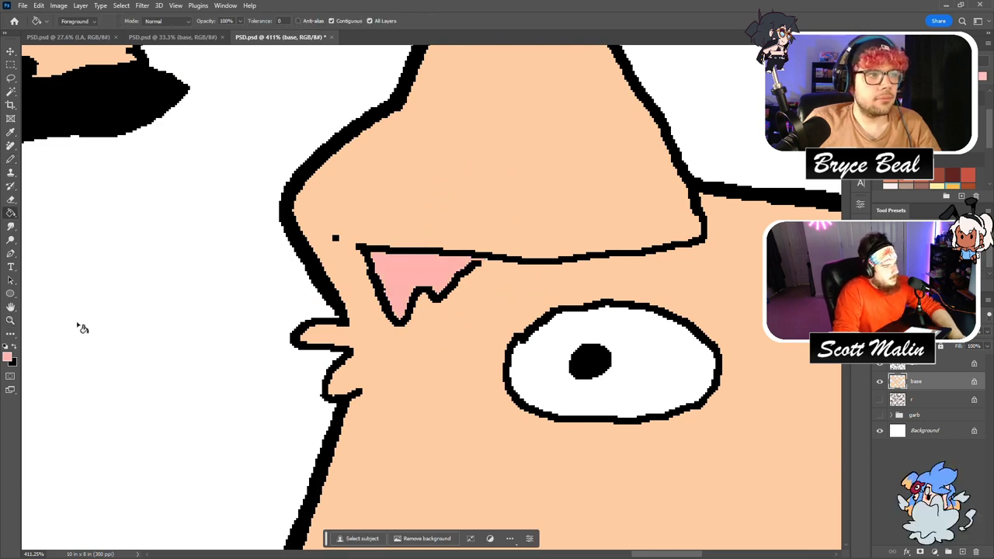
Fill the sitting dog's tongue with the same pink.
click(10, 320)
scroll(647, 266, down, 6)
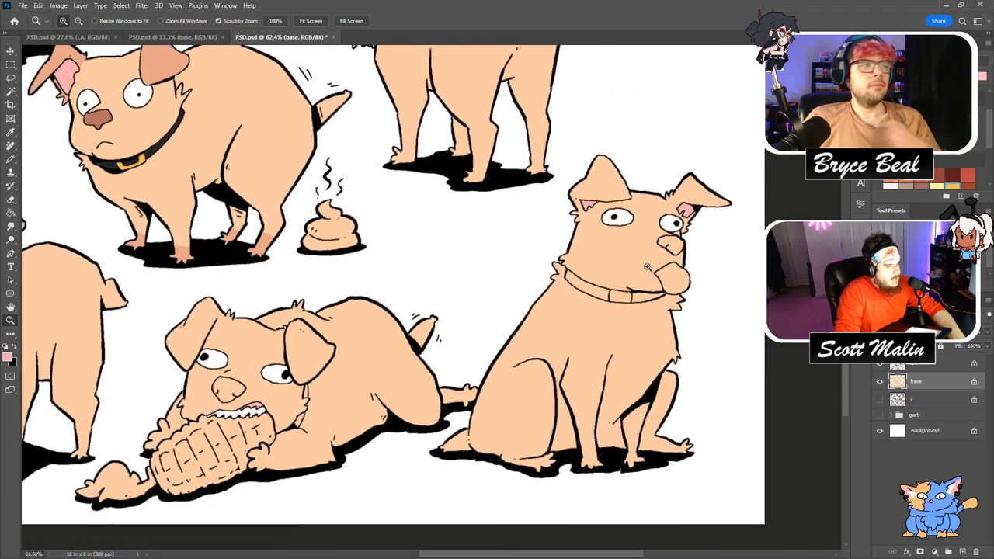
scroll(647, 266, down, 1)
key(g)
click(669, 276)
Fill the small barking dog's tongue with pink and the inside of its mouth with dark red.
drag(550, 556, 503, 556)
click(163, 242)
scroll(282, 276, up, 5)
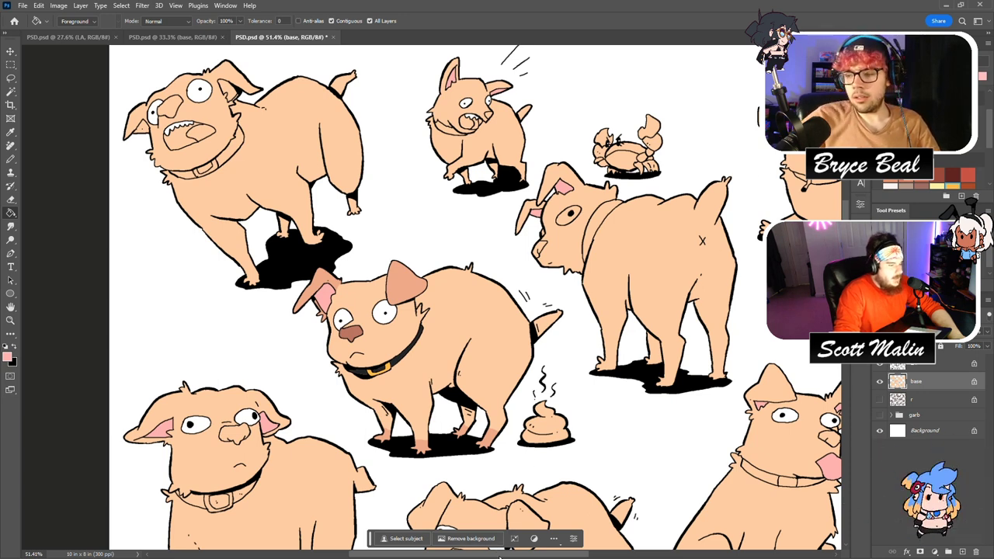
scroll(732, 262, right, 4)
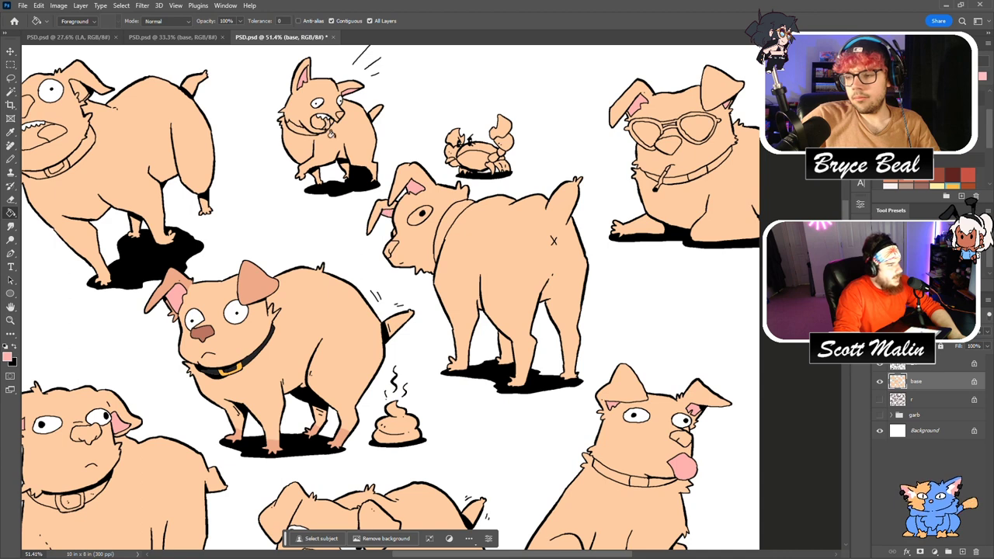
scroll(932, 176, up, 2)
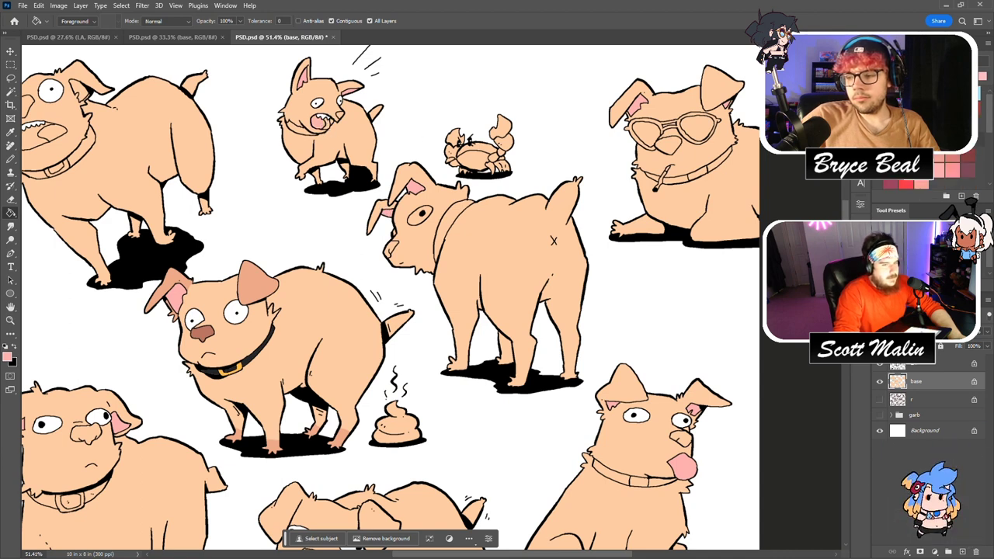
key(x)
key(x)
Fill the noses of the large open-mouthed dog, the small dog and the dog with glasses with reddish brown.
scroll(462, 334, down, 3)
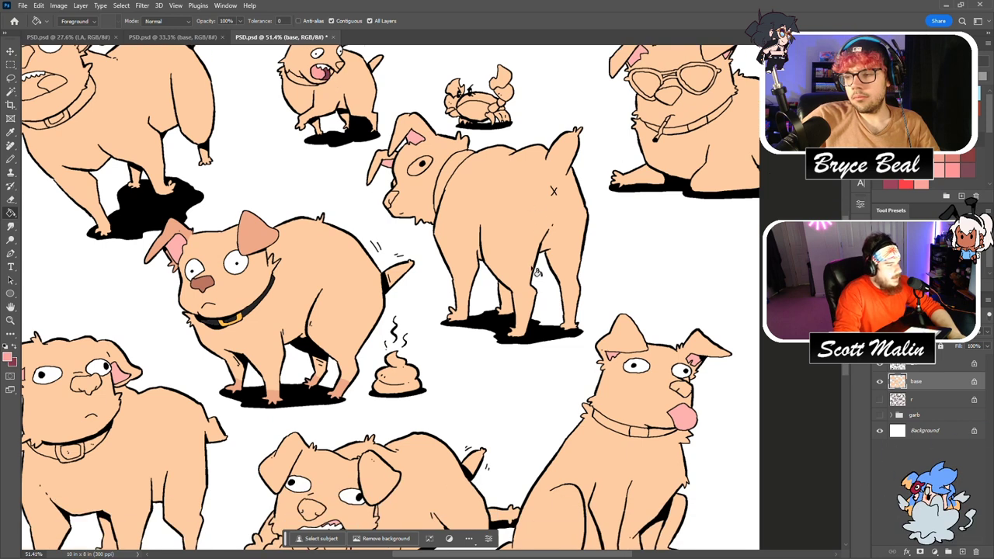
scroll(462, 334, down, 1)
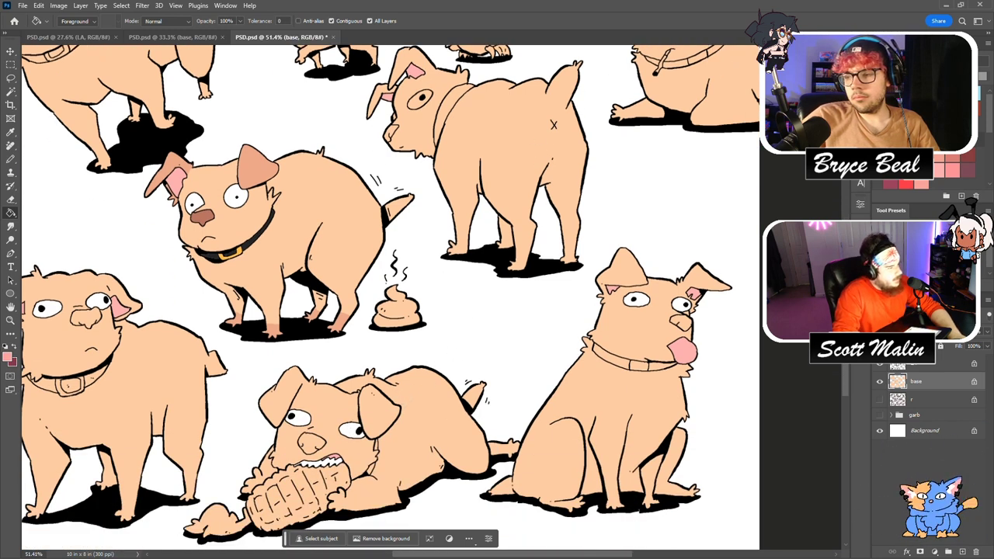
click(11, 320)
drag(613, 458, 474, 289)
drag(331, 289, 357, 290)
key(g)
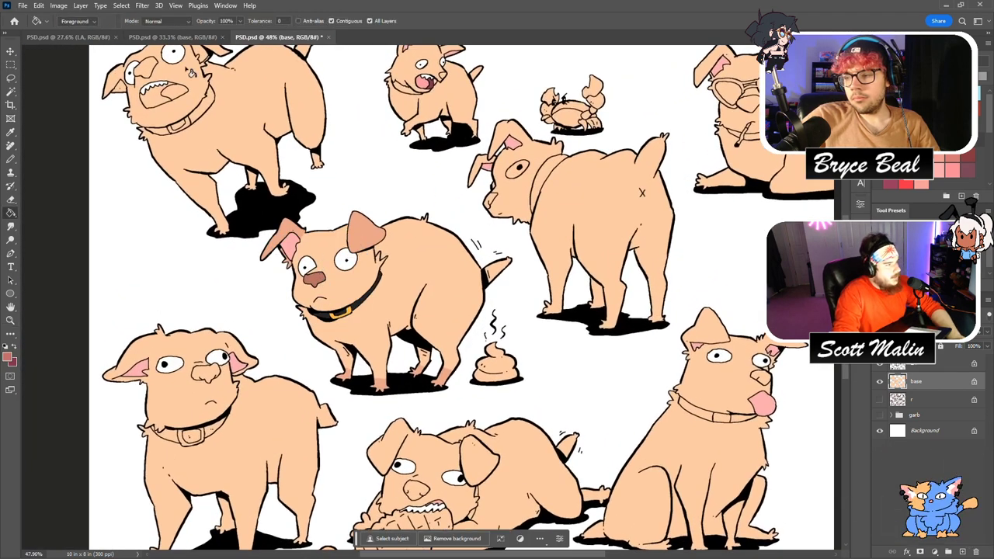
scroll(238, 141, up, 2)
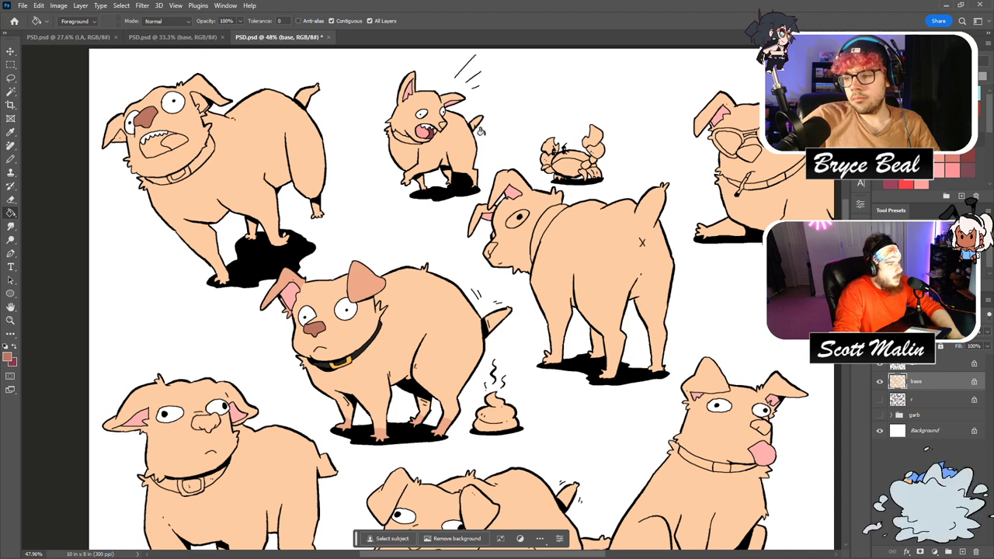
click(751, 153)
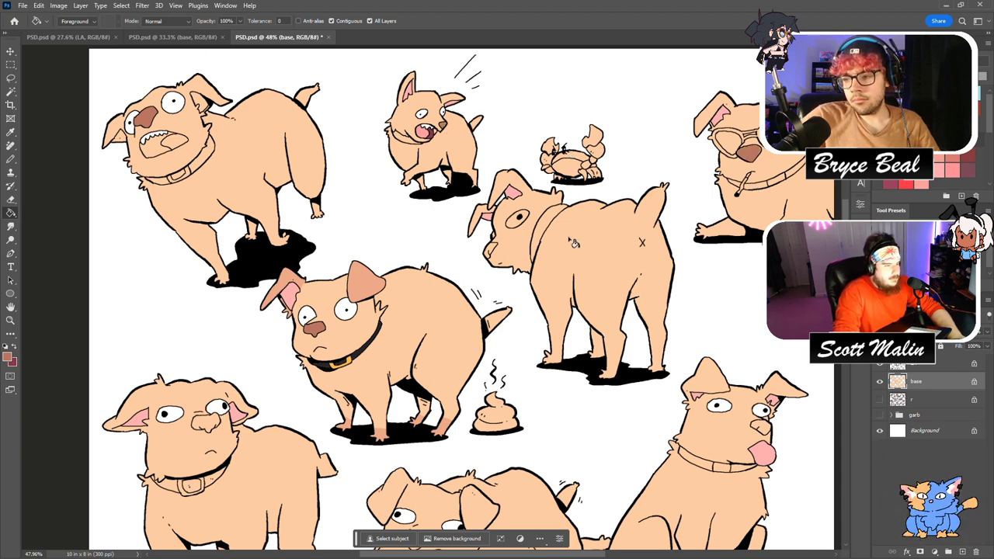
Fill the noses of the dog seen from behind, the standing dog, the lying dog and the sitting dog with reddish brown.
scroll(556, 287, down, 1)
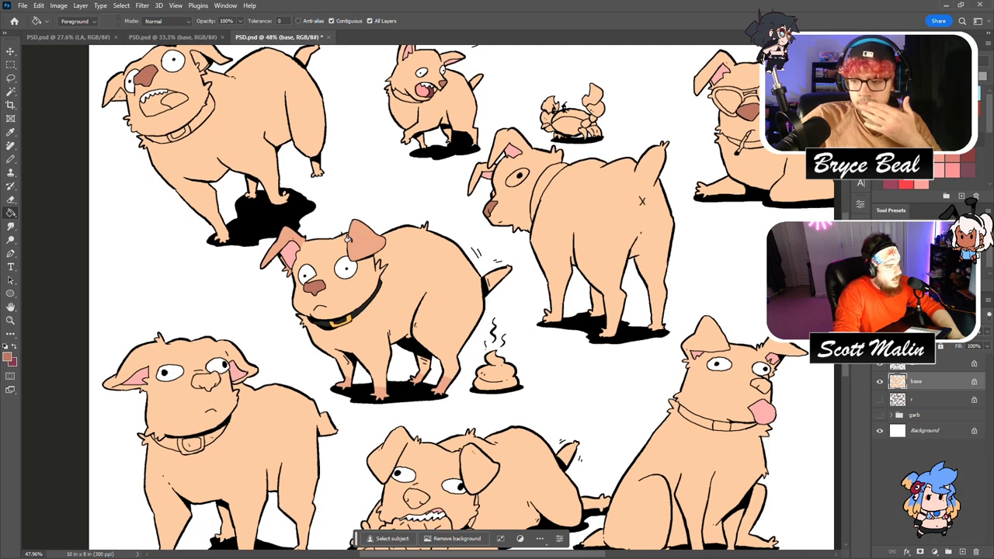
scroll(373, 320, down, 1)
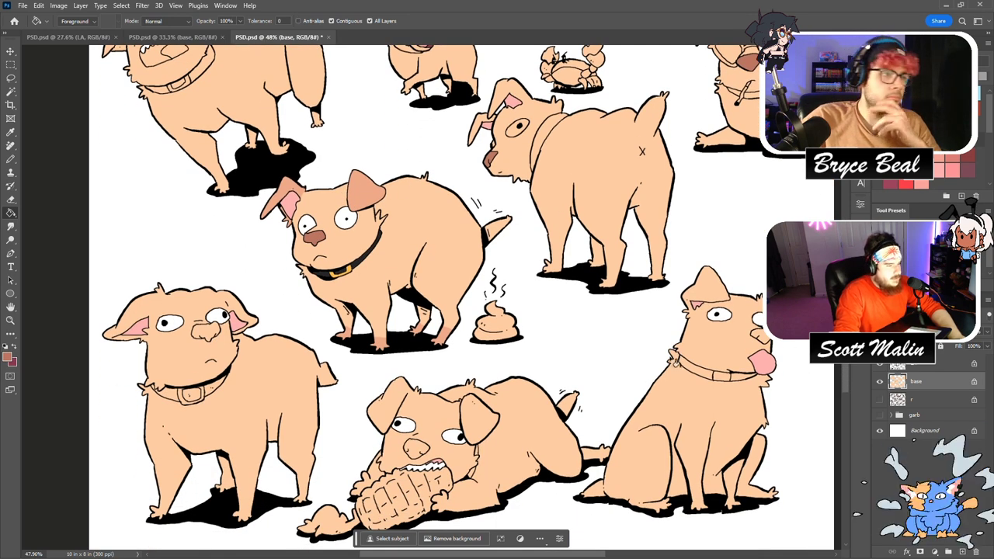
click(222, 334)
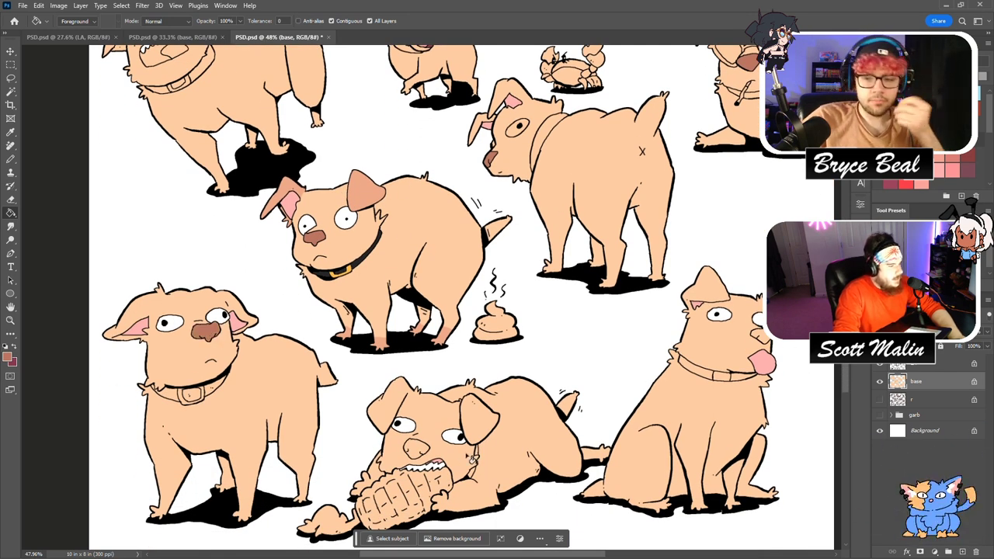
click(414, 454)
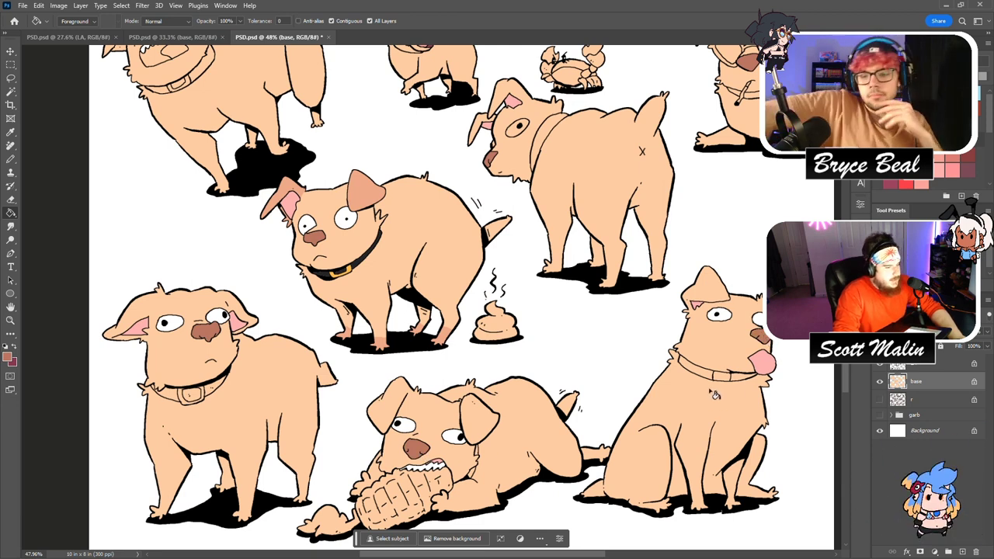
Fill the large open-mouthed dog's mouth dark red and its tongue pink, and the rear-view dog's eye white.
scroll(714, 393, up, 2)
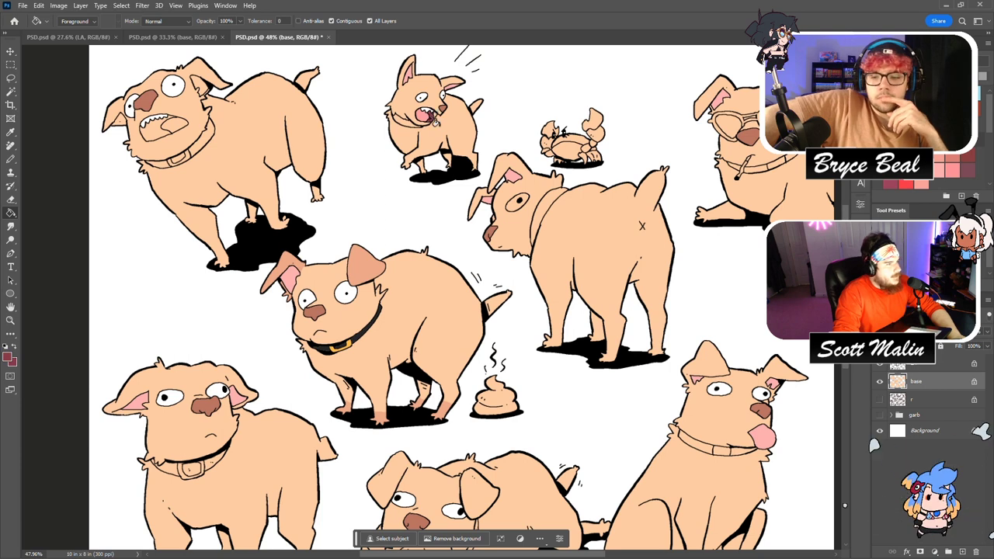
click(175, 130)
click(157, 131)
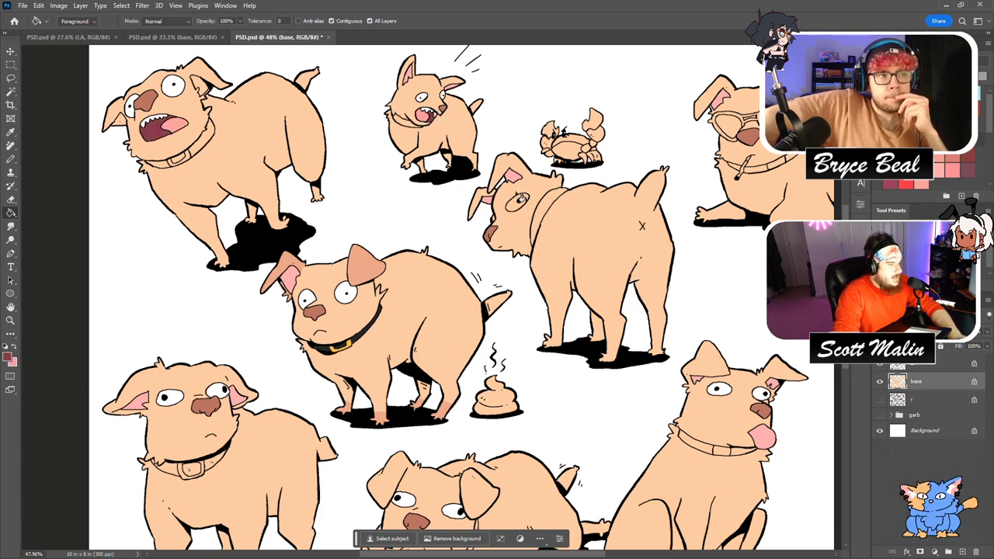
alt+click(454, 200)
click(513, 207)
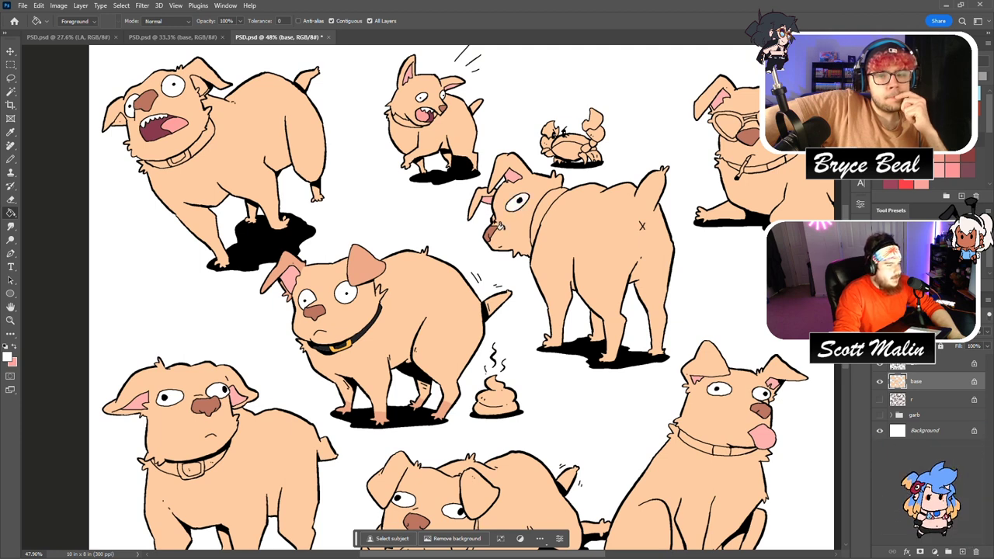
Fill the collars of the small dog, the dog with glasses, the large open-mouthed dog and the standing dog with black.
scroll(508, 236, up, 2)
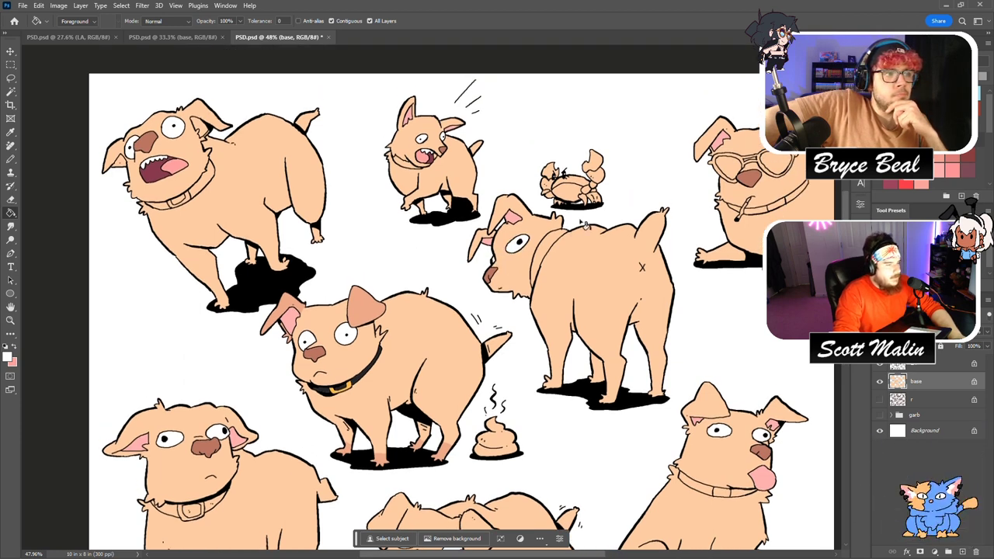
key(ctrl+z)
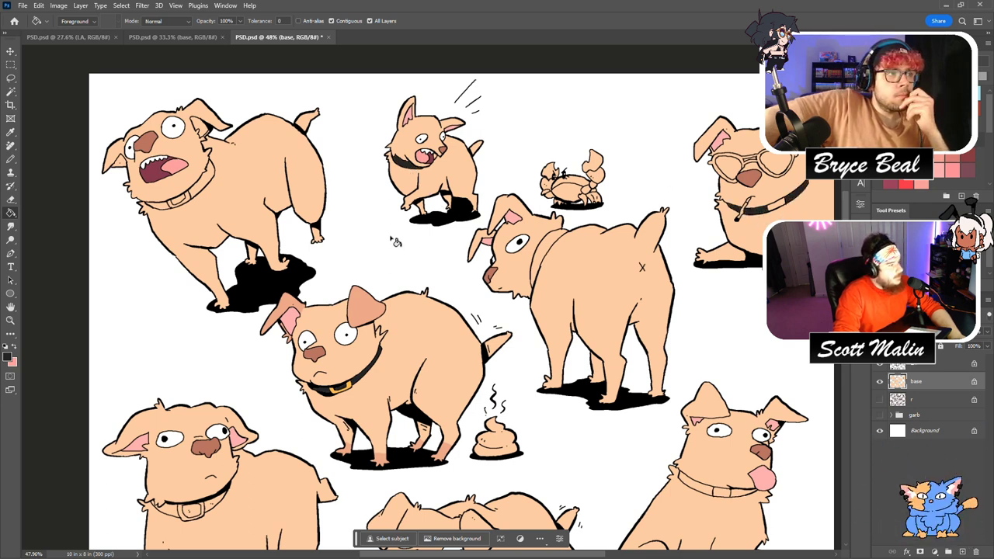
scroll(204, 326, down, 5)
click(200, 330)
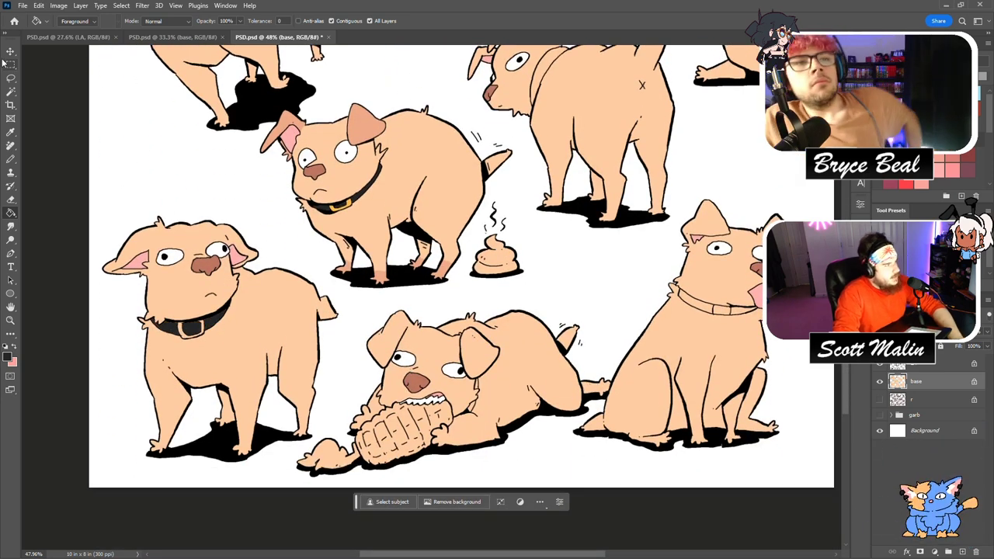
Select the lying dog's corn cob with the Magic Wand, recolour it yellow with Hue/Saturation, and deselect it.
key(w)
click(402, 438)
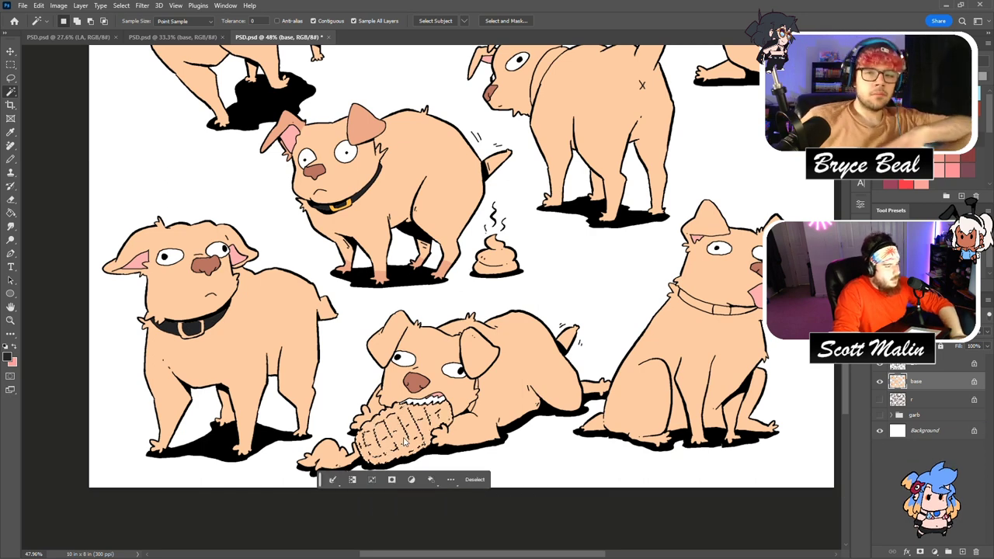
key(ctrl+u)
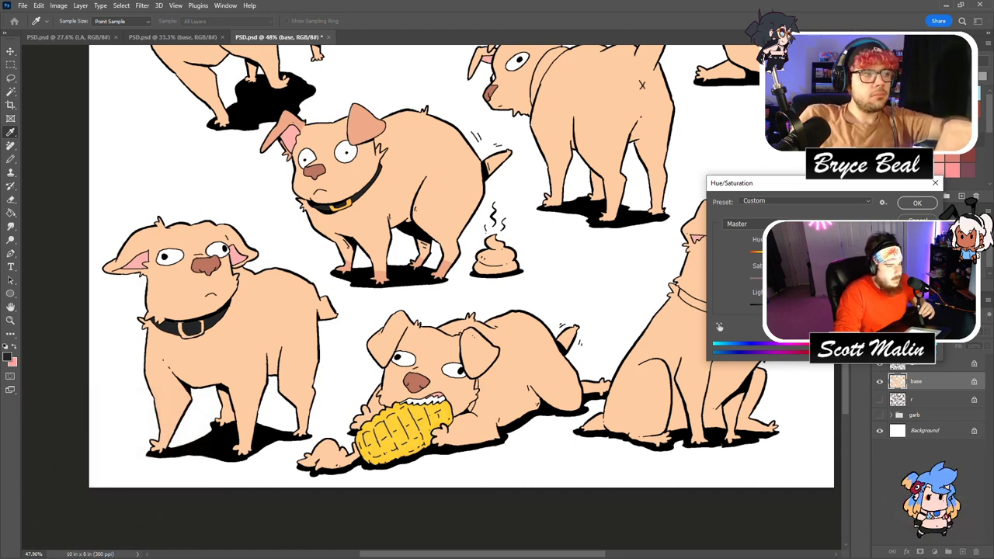
click(915, 204)
key(w)
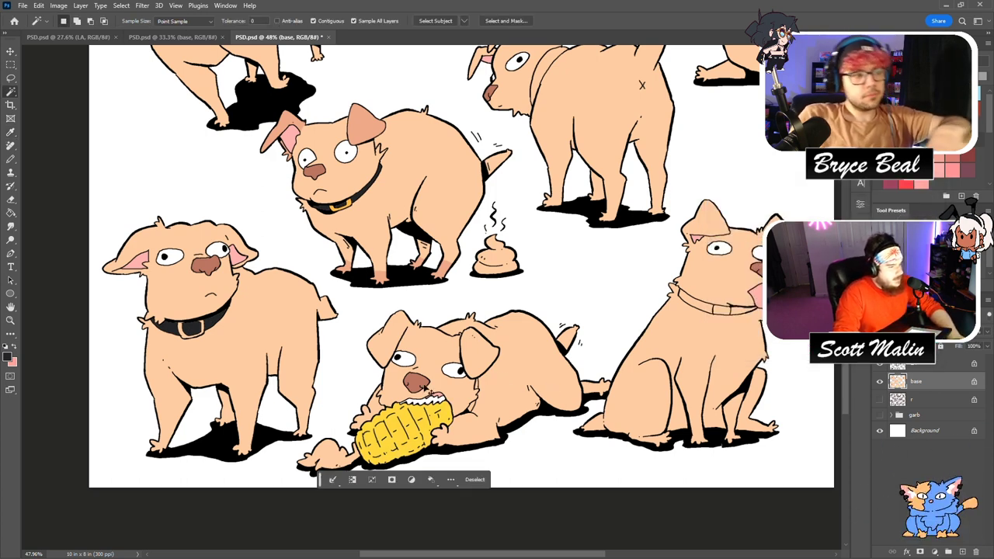
key(ctrl+d)
Select the husk at the end of the corn cob, recolour it dark green with Hue/Saturation, and deselect it.
click(10, 322)
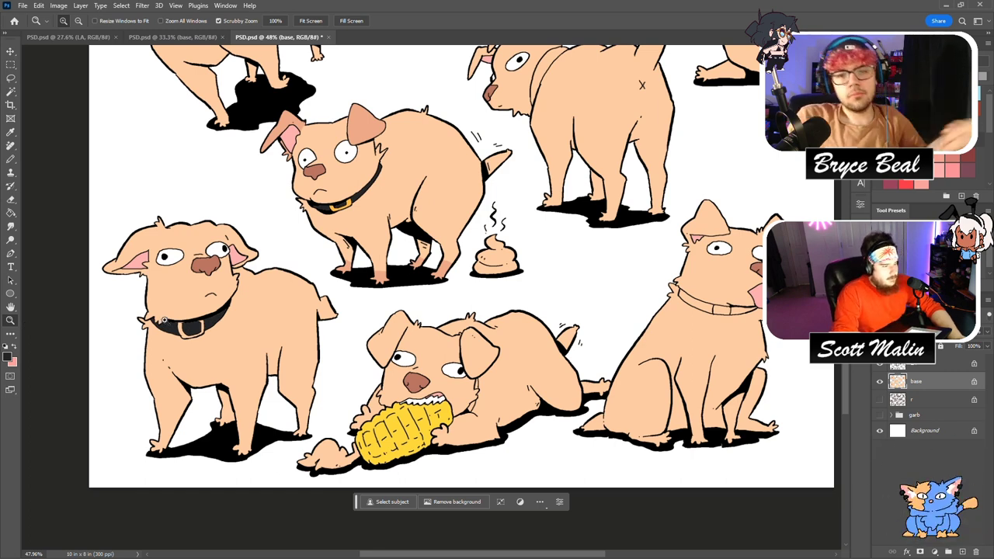
key(w)
click(332, 442)
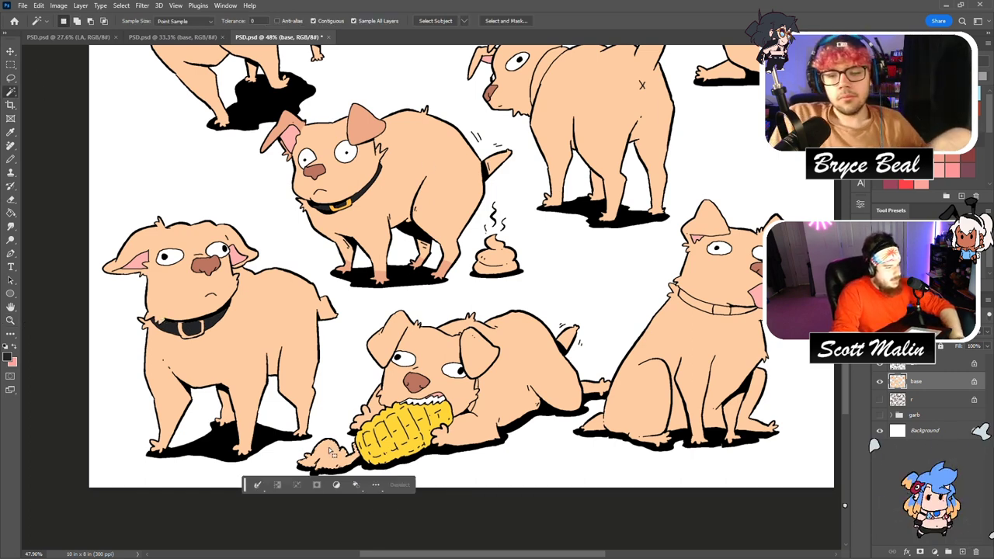
key(ctrl+u)
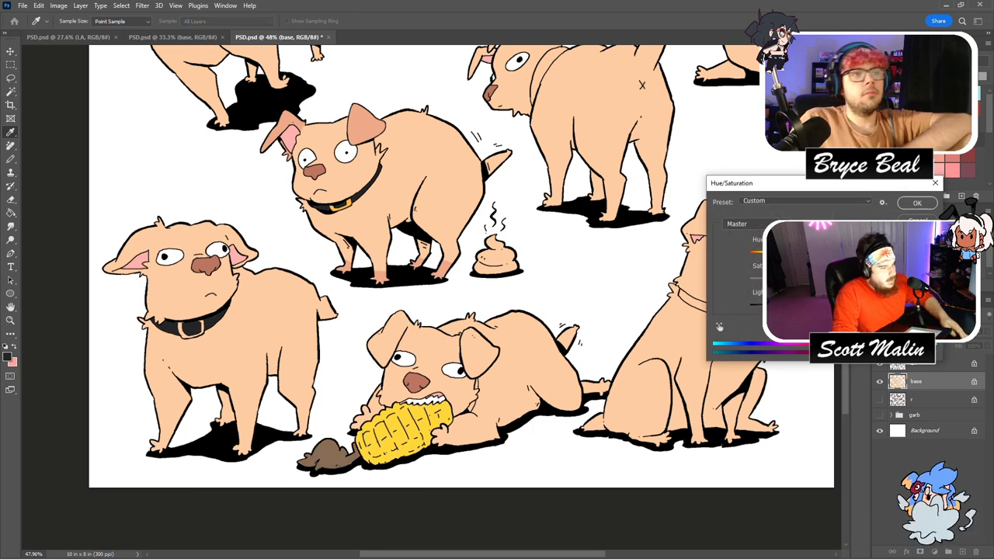
drag(814, 252, 845, 252)
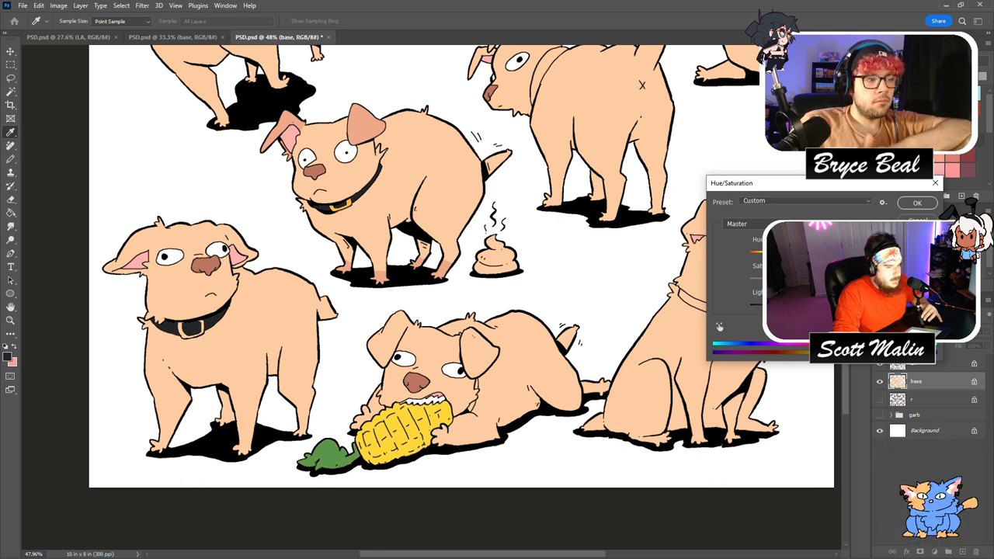
drag(792, 304, 784, 304)
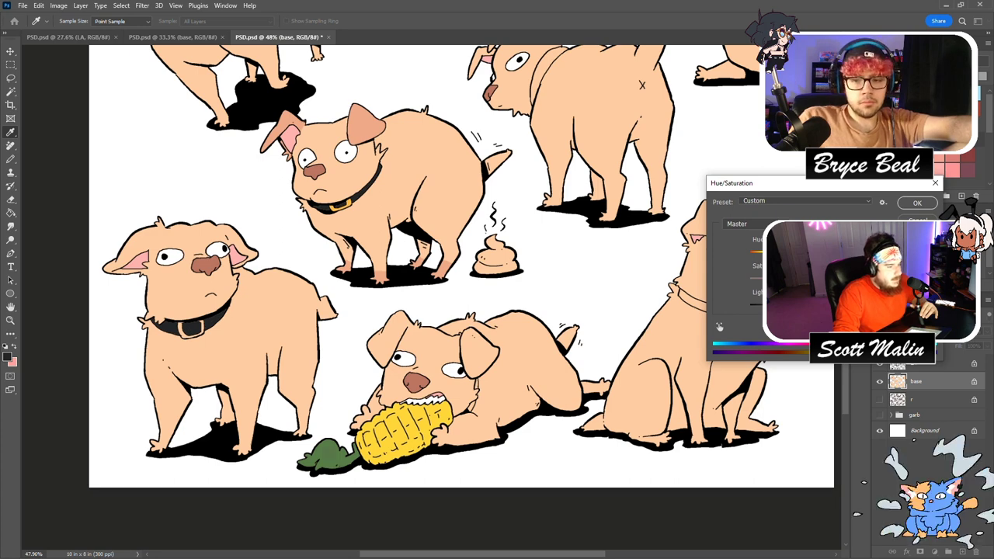
click(910, 204)
key(w)
key(g)
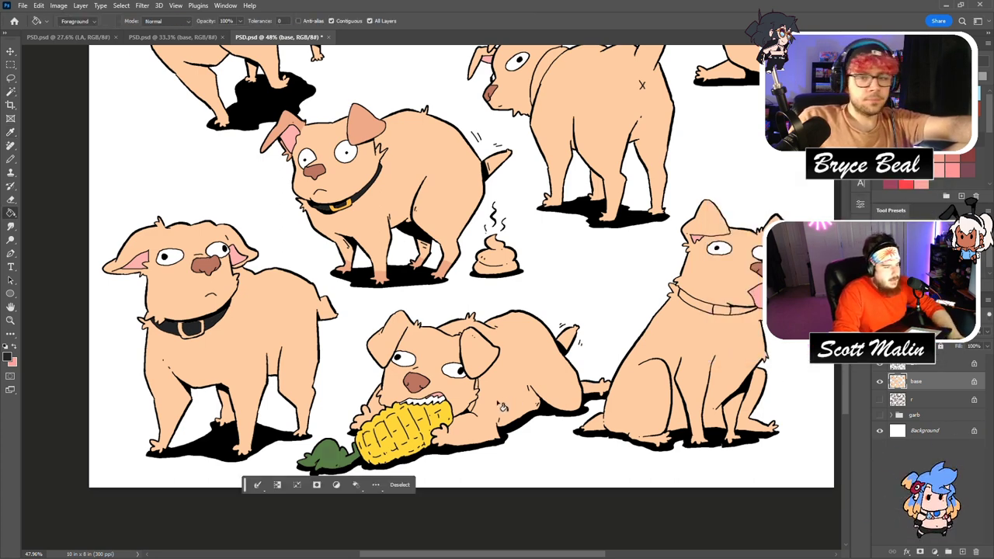
key(ctrl+d)
Fill the collars of the lying, sitting and rear-view dogs with black, and the sitting dog's buckle with golden yellow.
click(472, 407)
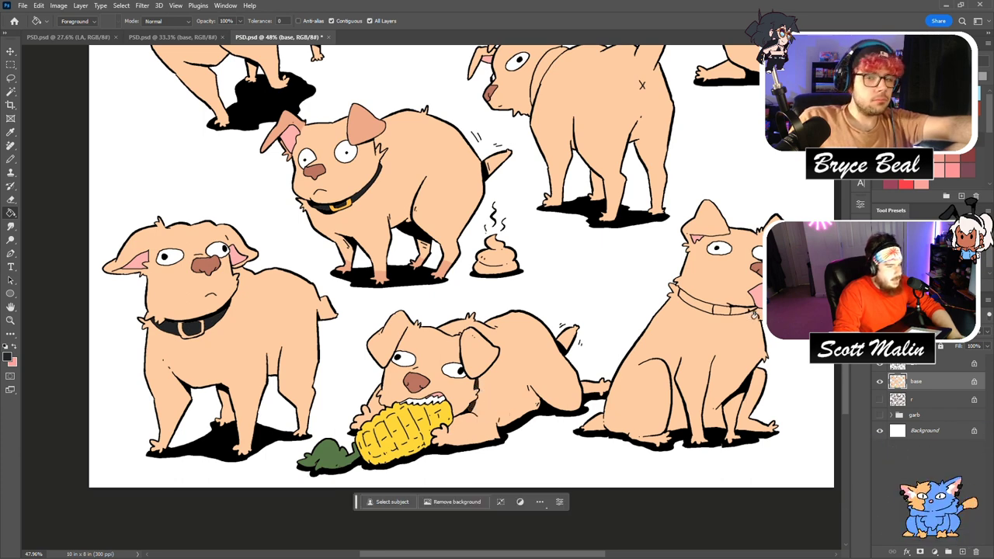
click(740, 315)
click(707, 311)
scroll(714, 419, up, 3)
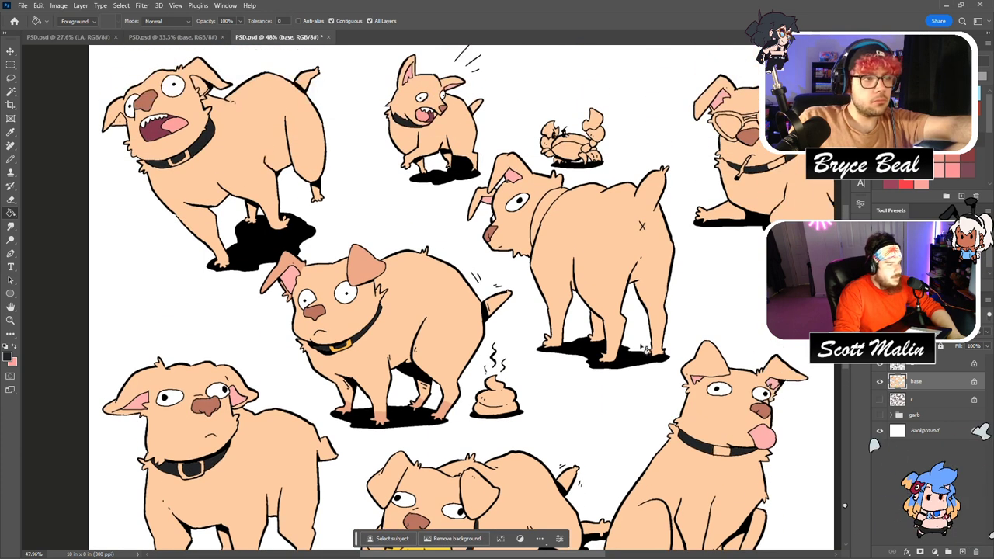
click(547, 208)
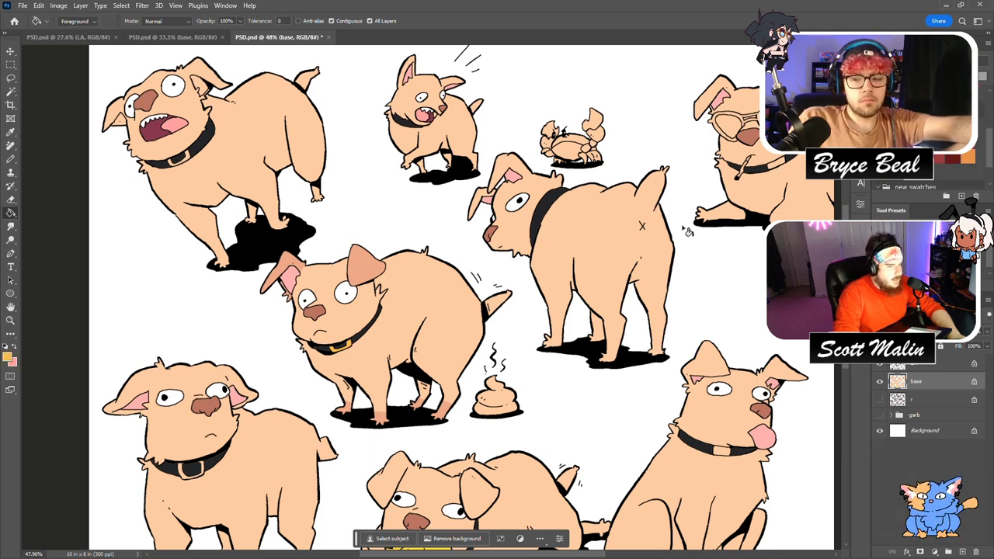
scroll(640, 393, down, 1)
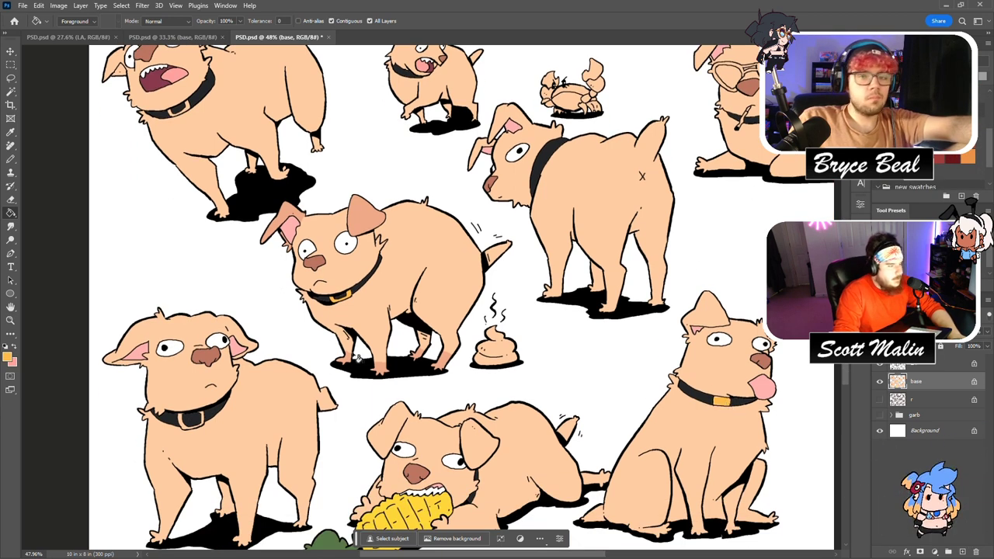
Fill the frame of the glasses on the lying dog with golden yellow.
scroll(384, 334, up, 1)
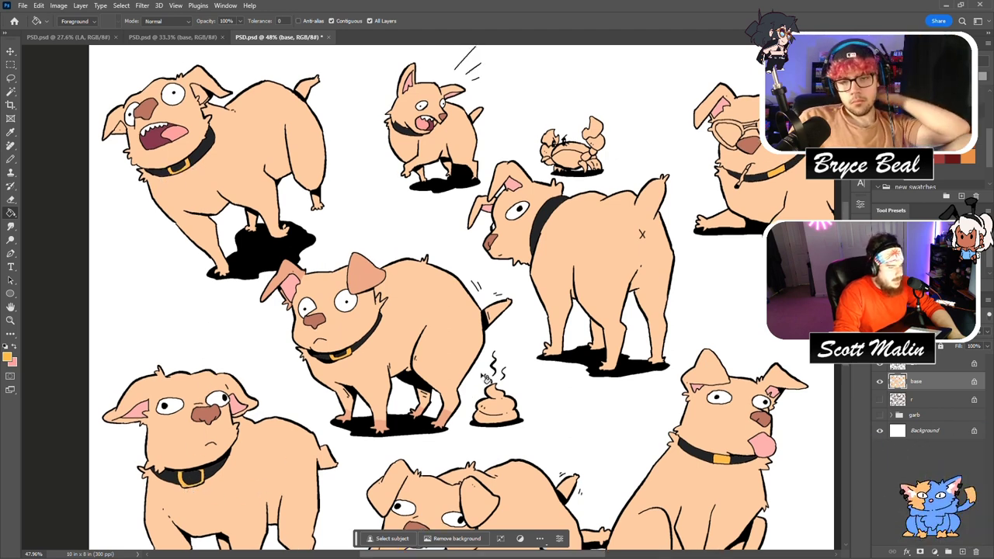
scroll(486, 376, up, 1)
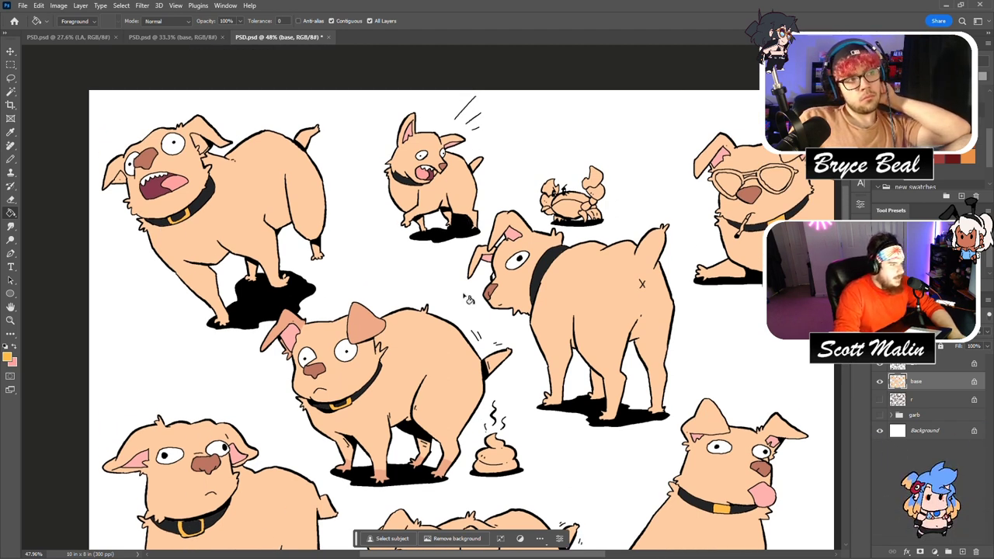
alt+click(412, 188)
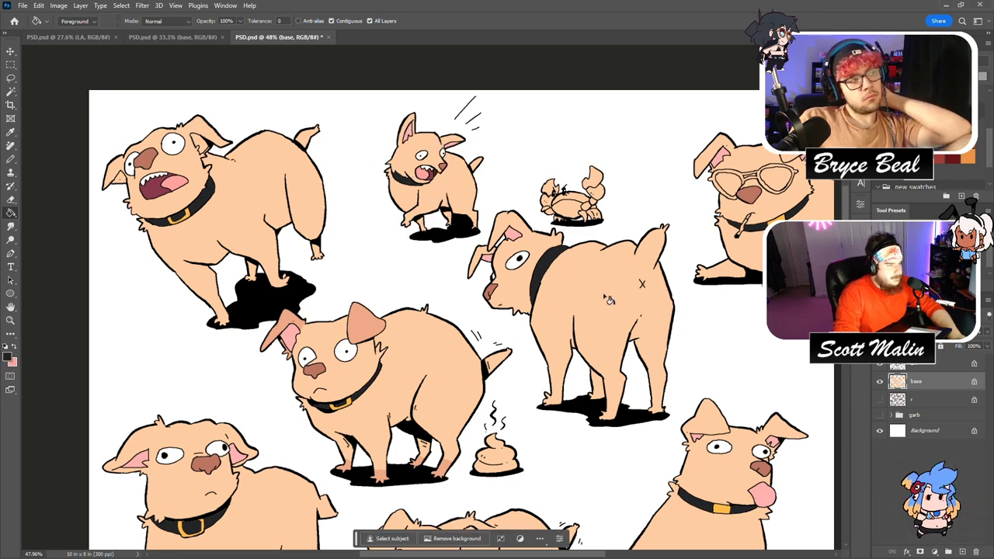
scroll(607, 299, down, 1)
scroll(642, 290, up, 1)
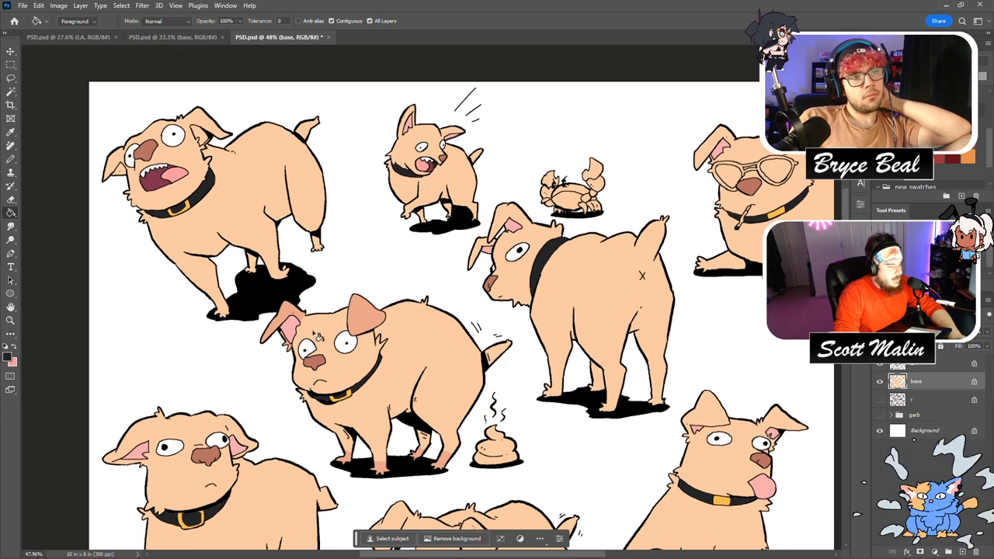
scroll(751, 211, up, 1)
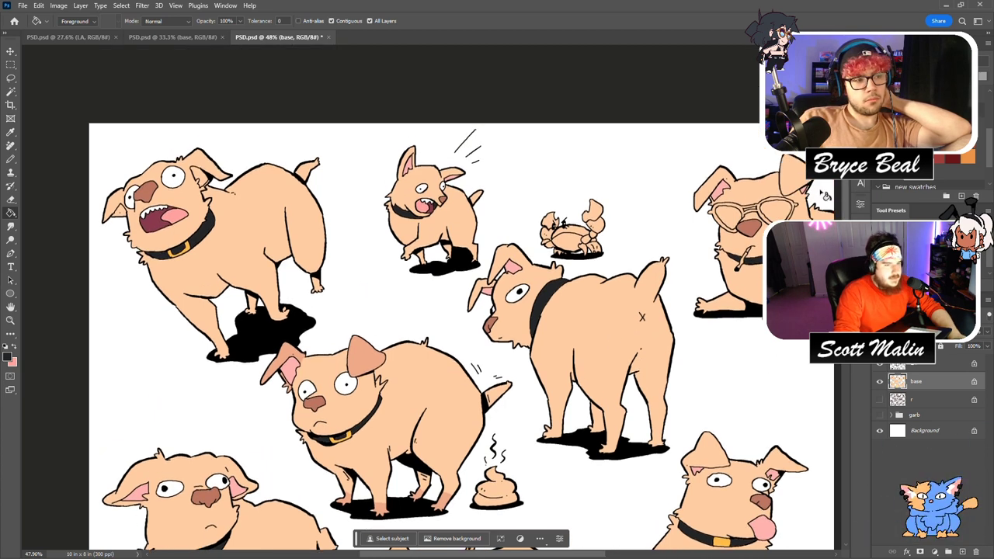
click(762, 223)
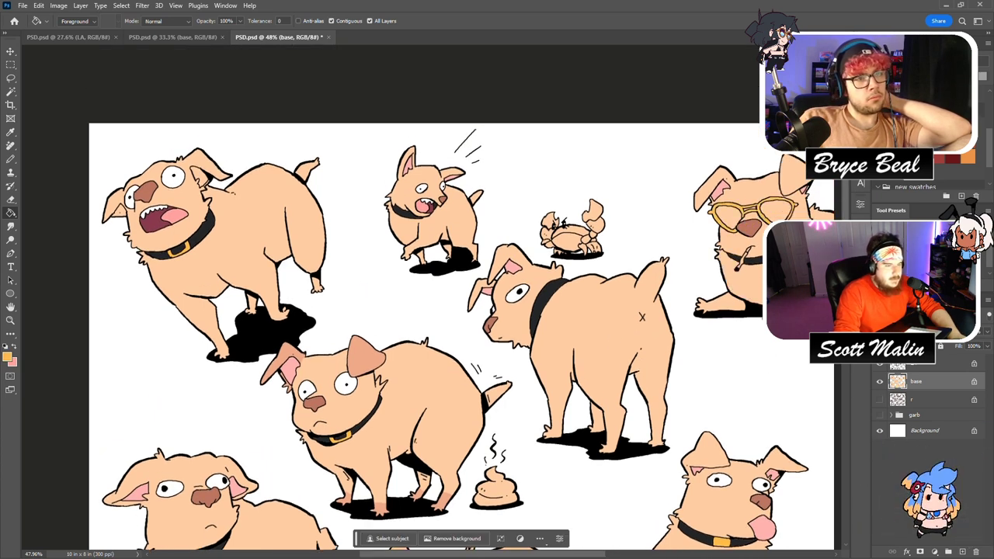
Lasso the steaming poop pile beside the crouching dog and recolour it brown with Hue/Saturation.
key(z)
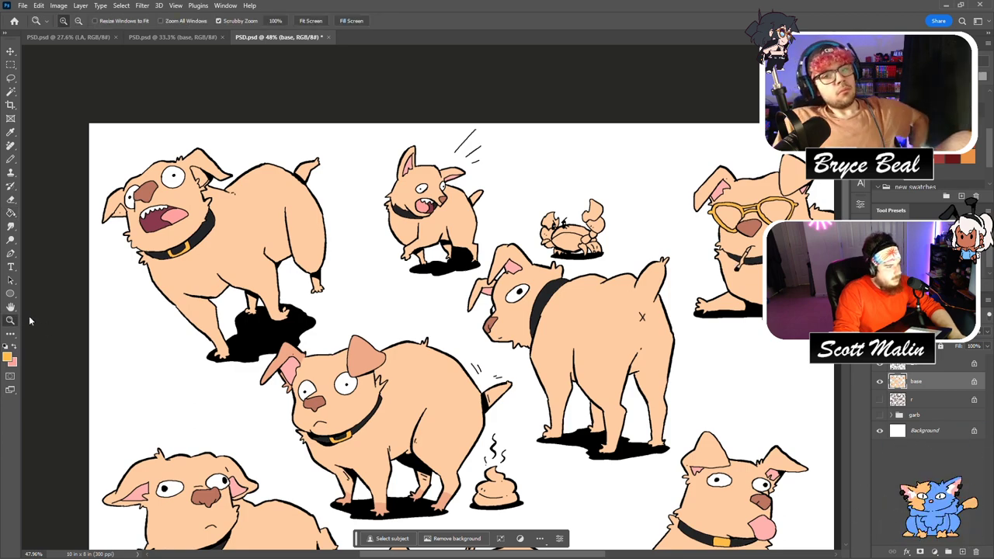
drag(350, 286, 222, 287)
key(ctrl+0)
key(g)
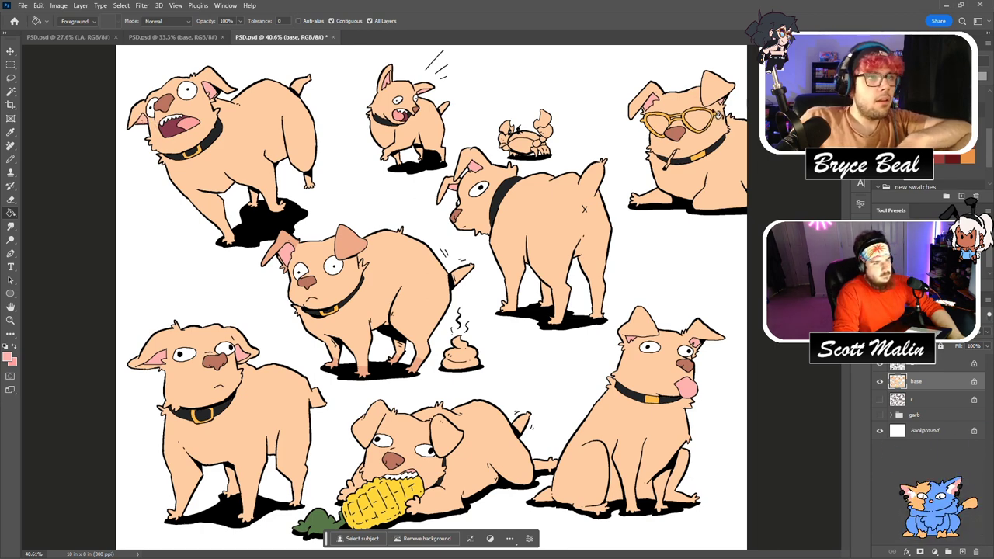
click(10, 320)
drag(666, 99, 701, 99)
key(l)
mouse_move(406, 401)
mouse_down()
mouse_move(410, 477)
mouse_move(461, 426)
mouse_move(415, 402)
mouse_up()
key(ctrl+u)
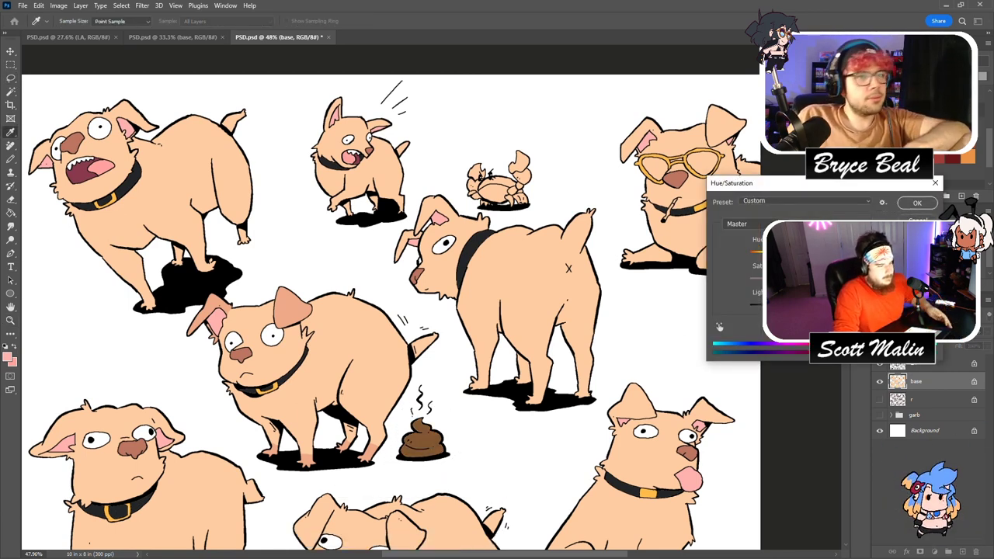
click(910, 202)
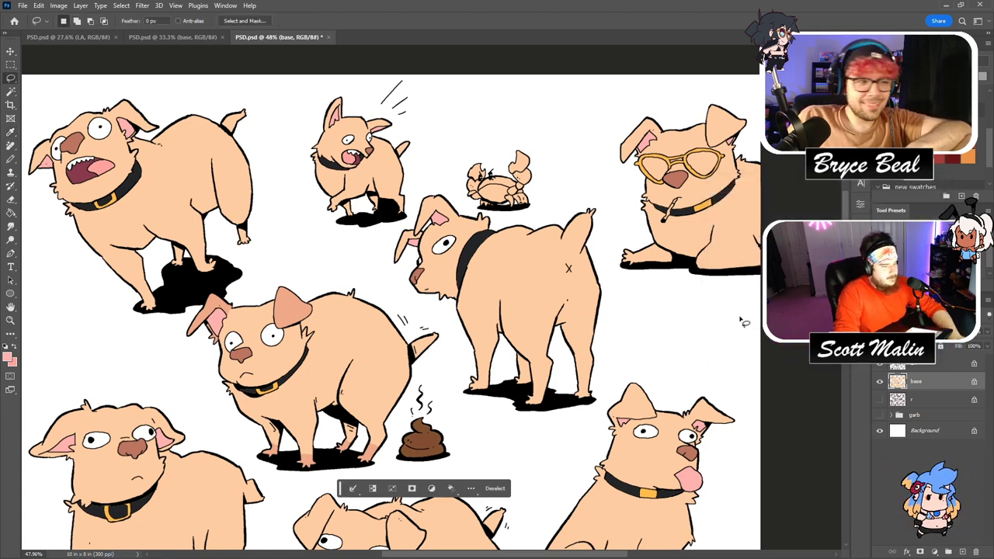
Shift the selected poop pile to a redder brown with Hue/Saturation and deselect it.
key(ctrl+u)
key(Up)
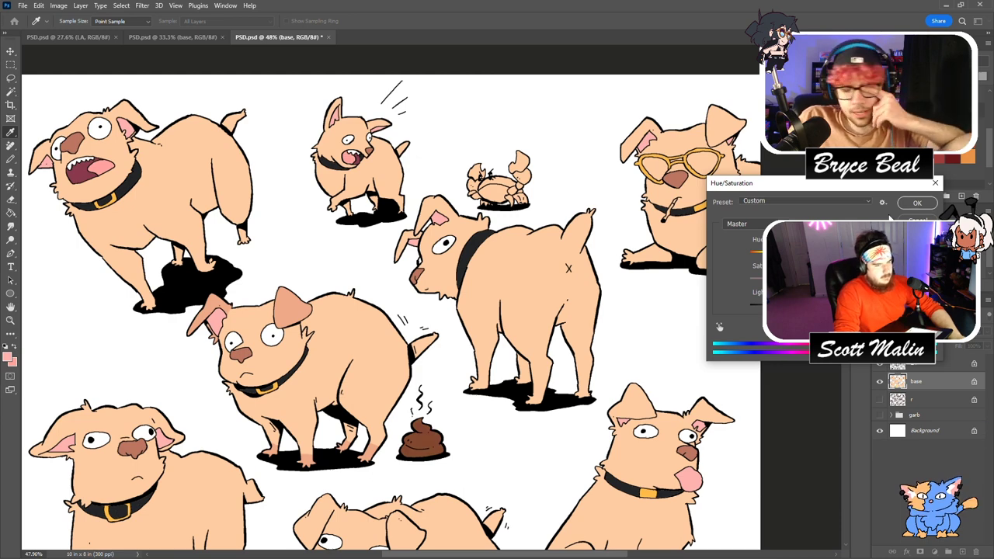
click(915, 202)
key(ctrl+d)
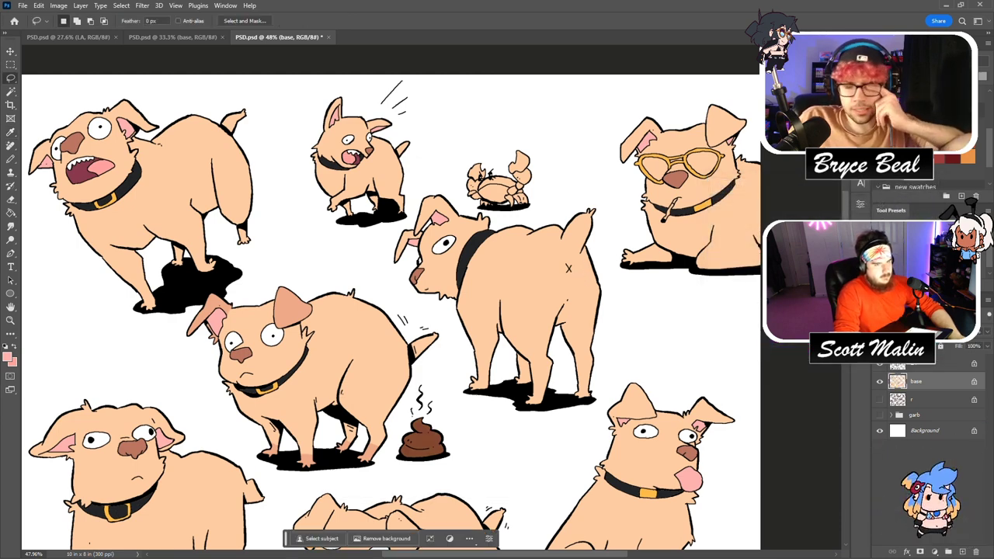
Lasso around the crab, fill its base colour with red, and deselect it.
mouse_move(449, 174)
mouse_down()
mouse_move(473, 207)
mouse_move(549, 181)
mouse_move(449, 174)
mouse_up()
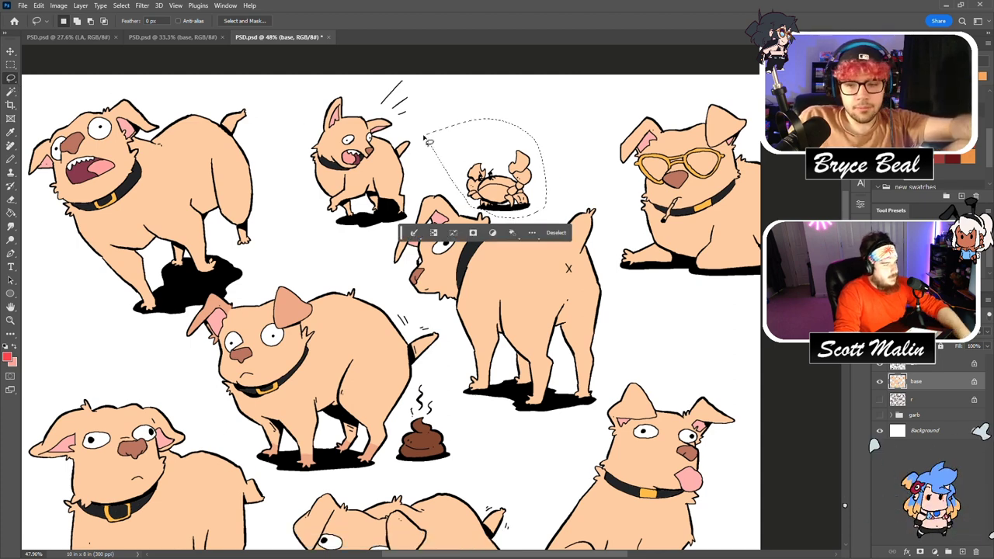
key(shift+BackSpace)
click(561, 145)
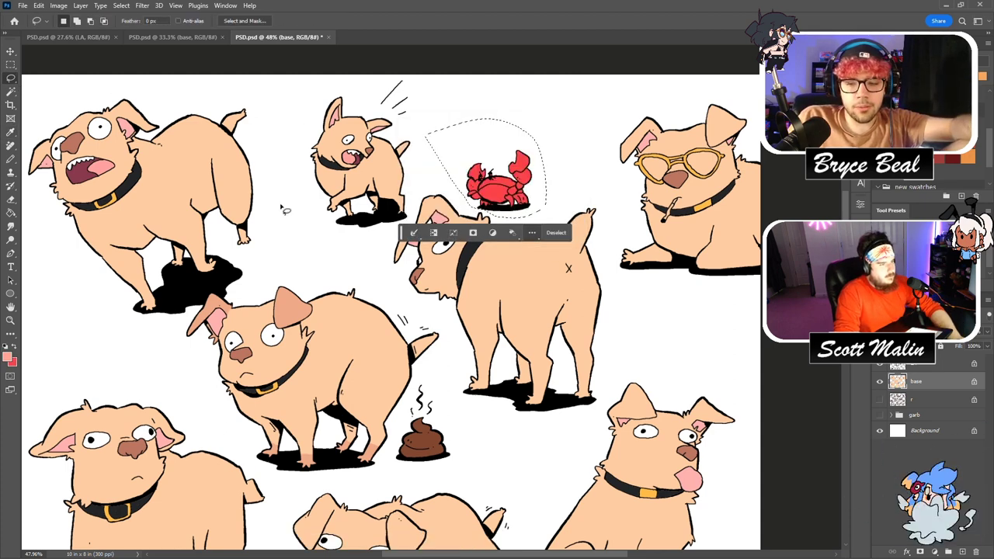
key(ctrl+d)
Fill the crab's belly with light pink.
key(z)
drag(501, 172, 543, 172)
key(g)
click(503, 244)
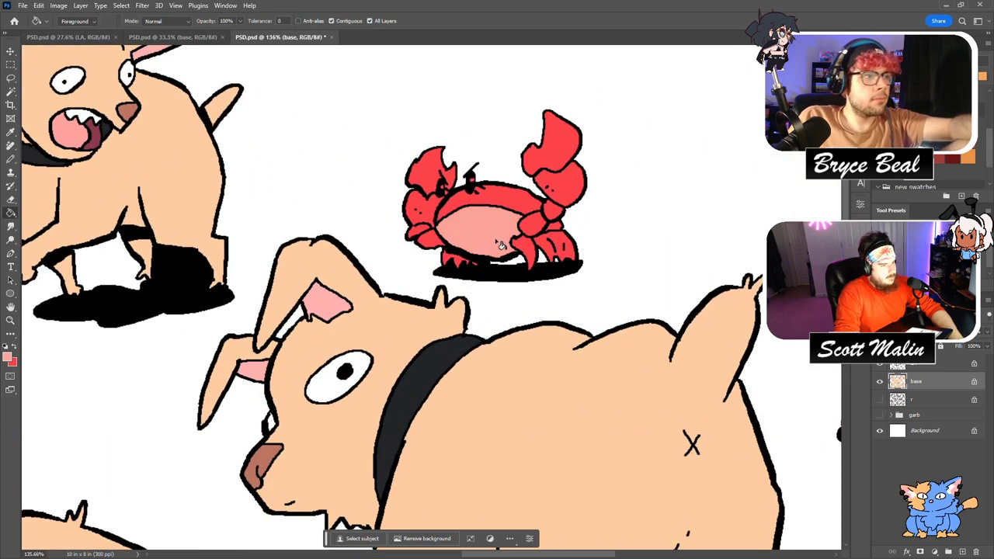
Fill the crab's eyes and the cigarette of the dog with glasses with white.
key(d)
key(x)
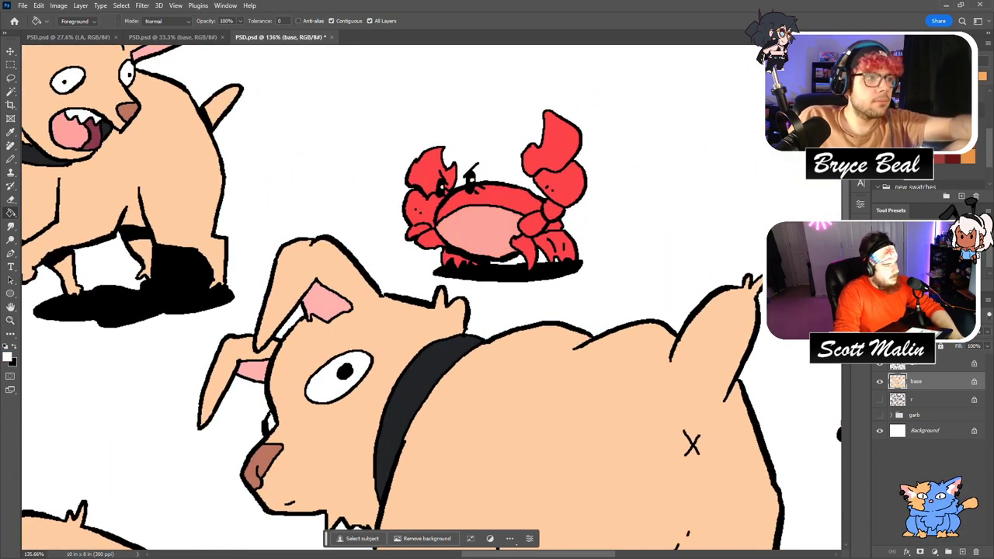
key(z)
drag(264, 271, 210, 272)
drag(703, 169, 780, 169)
key(g)
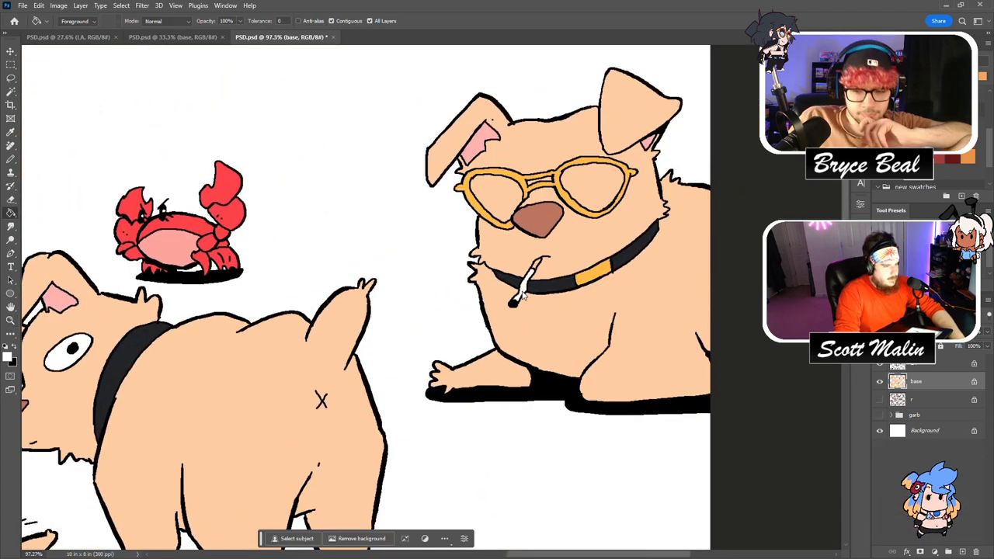
Select the mouth end of the cigarette with the Magic Wand and recolour it orange with Hue/Saturation.
click(11, 91)
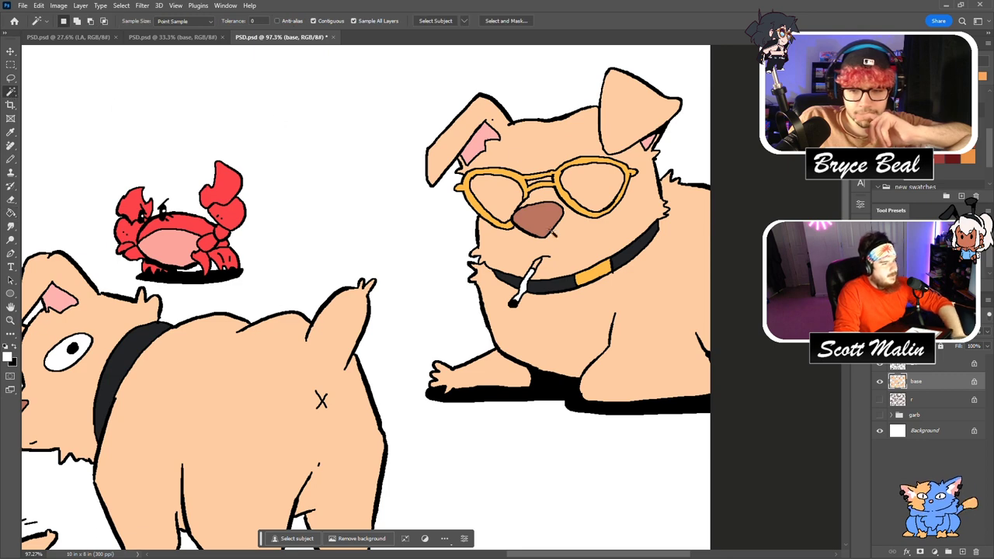
click(645, 272)
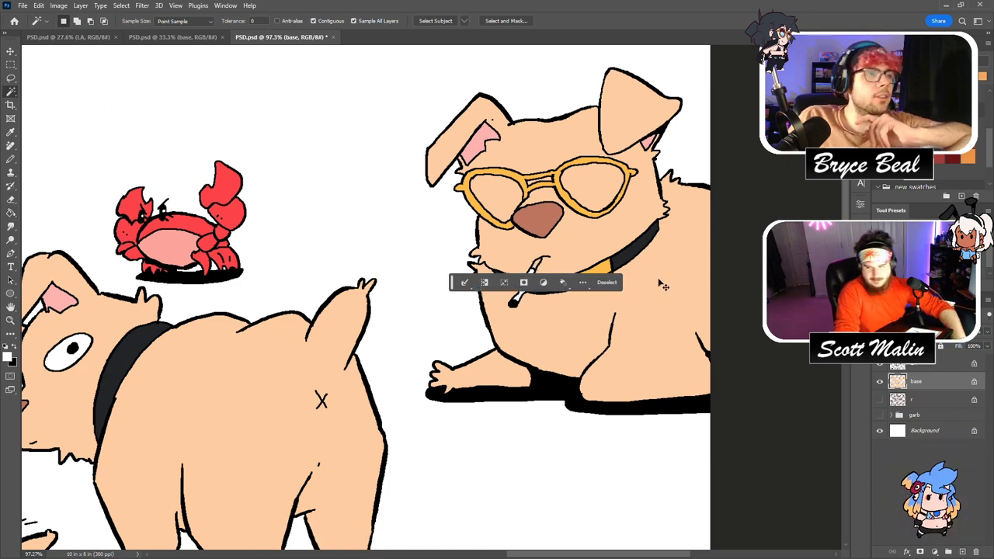
key(ctrl+u)
key(Up)
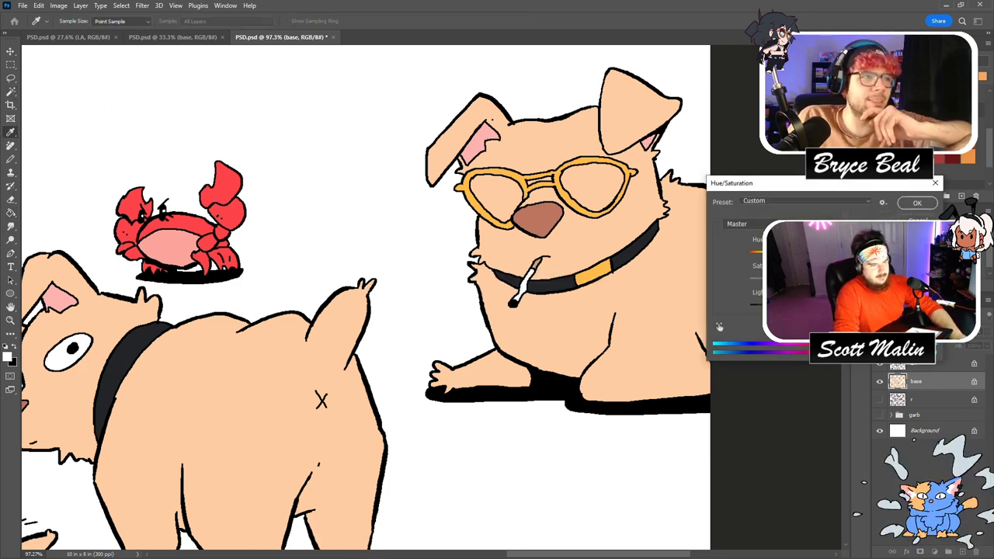
click(917, 203)
Select both lenses of the dog's glasses with the Magic Wand and fill them with dark blue-grey.
scroll(438, 187, up, 2)
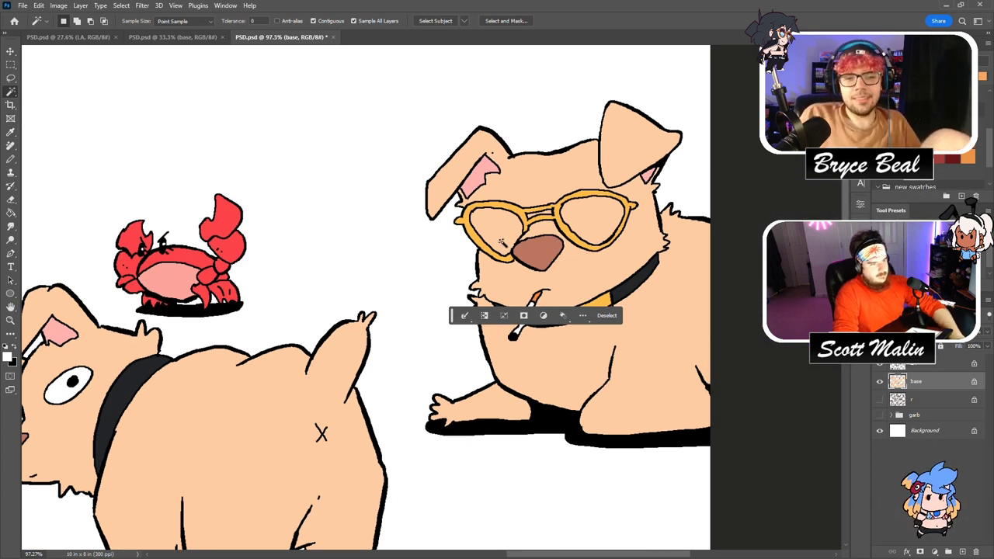
click(504, 242)
shift+click(590, 227)
key(ctrl+u)
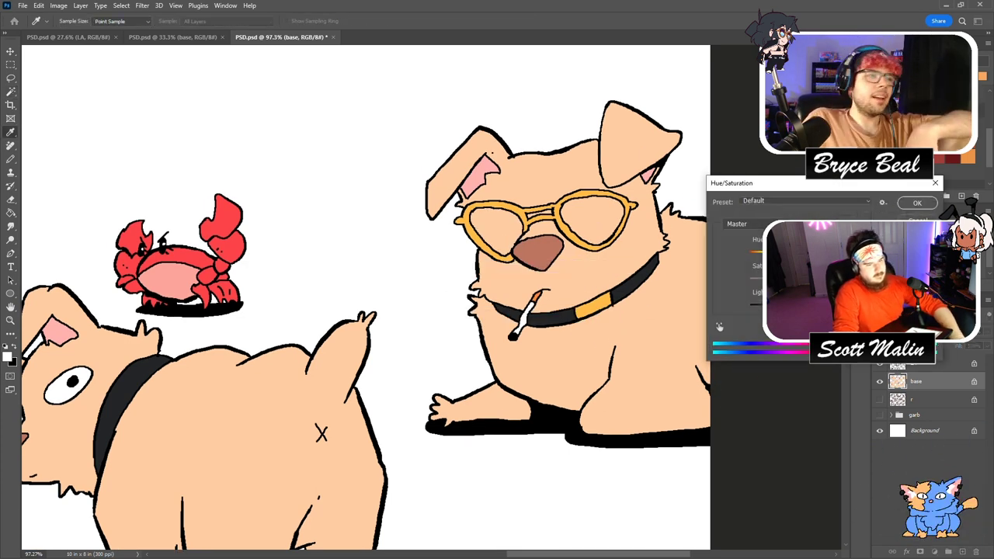
key(Escape)
key(shift+F5)
click(572, 150)
click(572, 149)
Recolour the selected lenses to a more saturated blue with Hue/Saturation and deselect them.
click(10, 320)
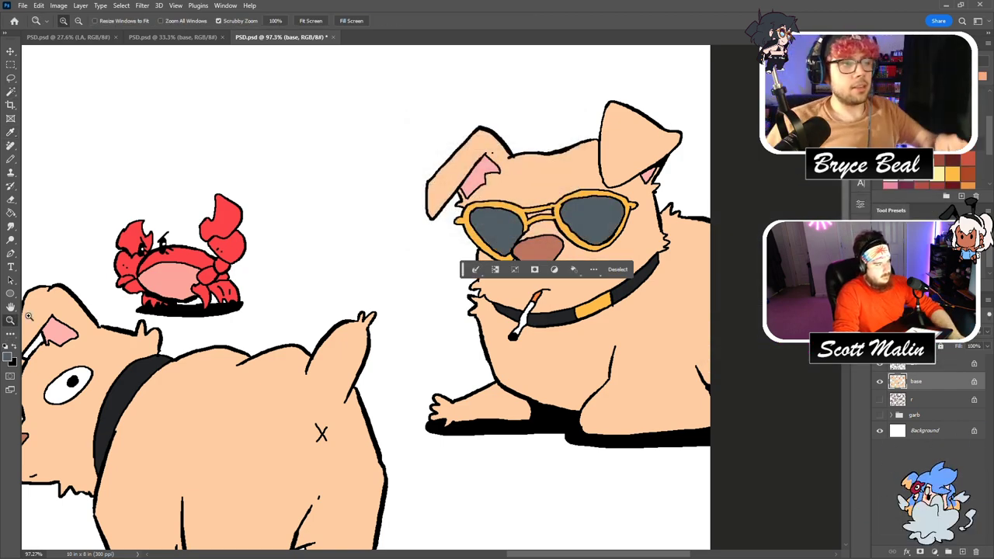
scroll(393, 273, down, 3)
scroll(393, 273, down, 2)
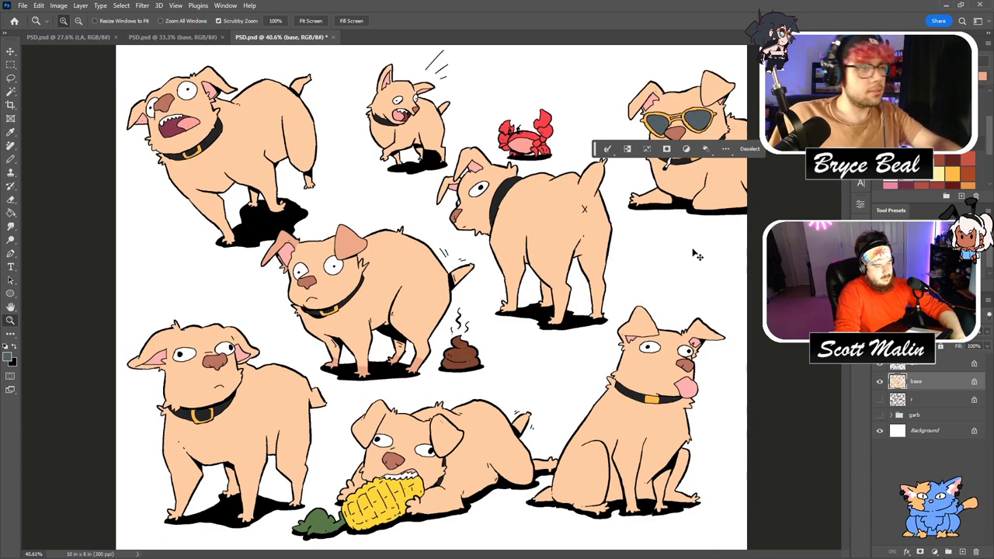
key(ctrl+u)
drag(809, 278, 838, 278)
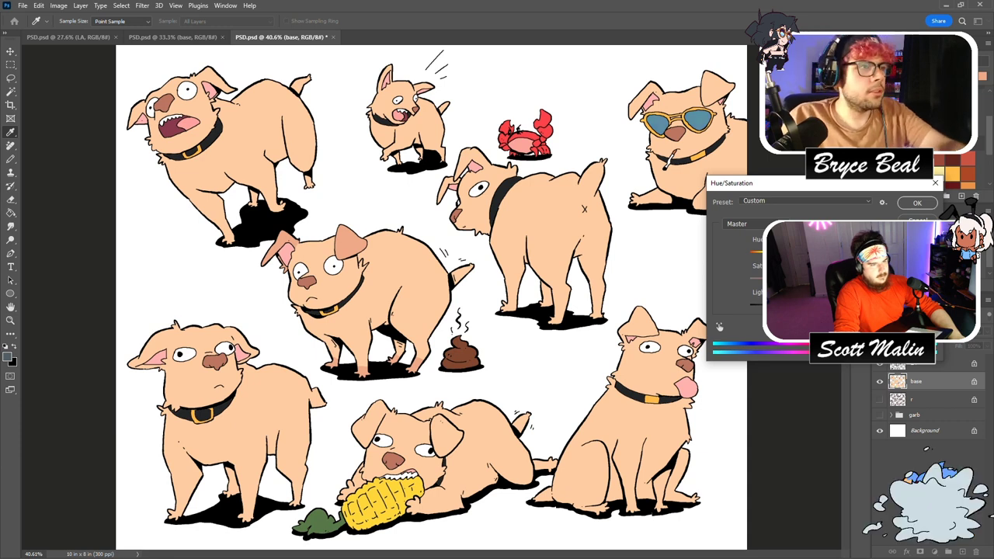
click(916, 203)
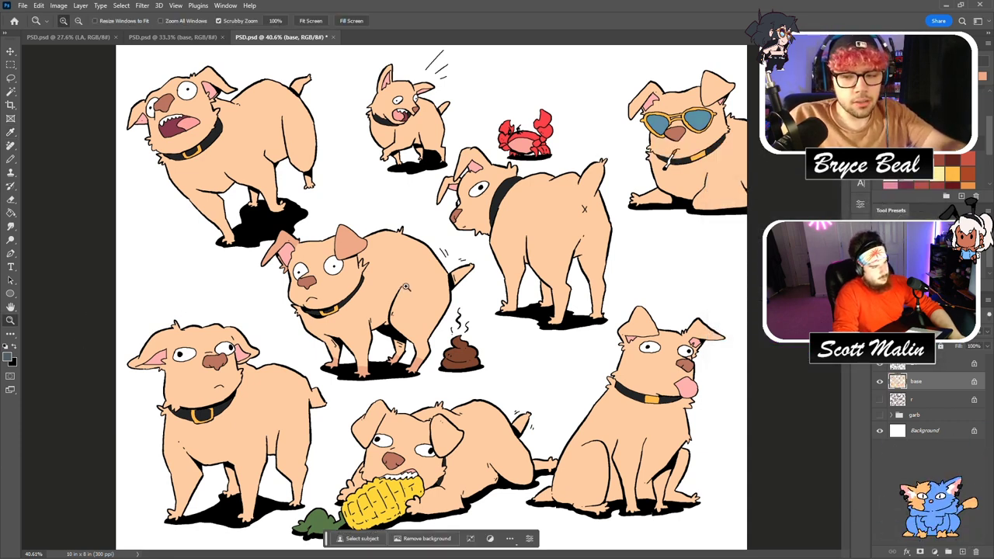
Select the dogs' tan base colour with the Magic Wand and paint the large open-mouthed dog's ears in the crouching dog's darker salmon ear colour.
drag(160, 100, 222, 100)
click(10, 92)
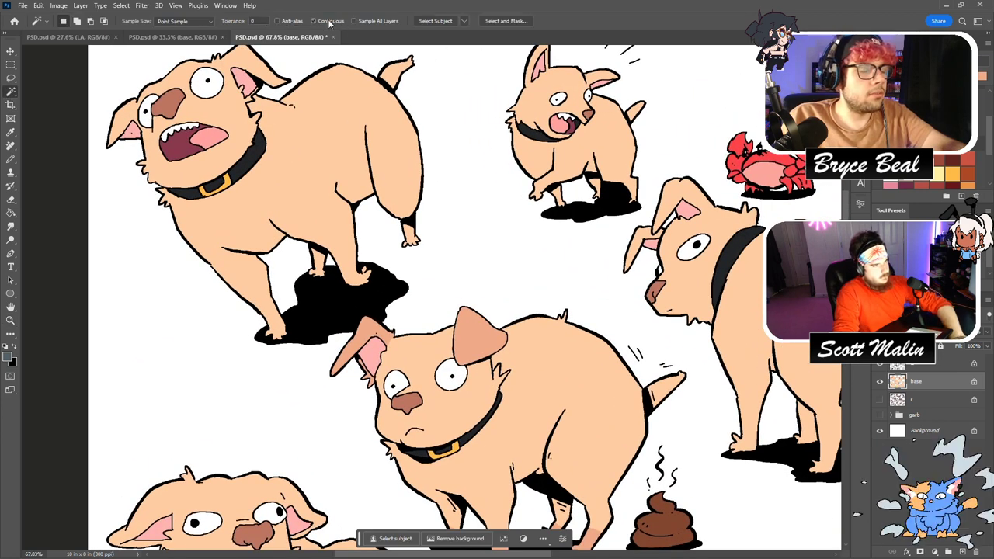
key(b)
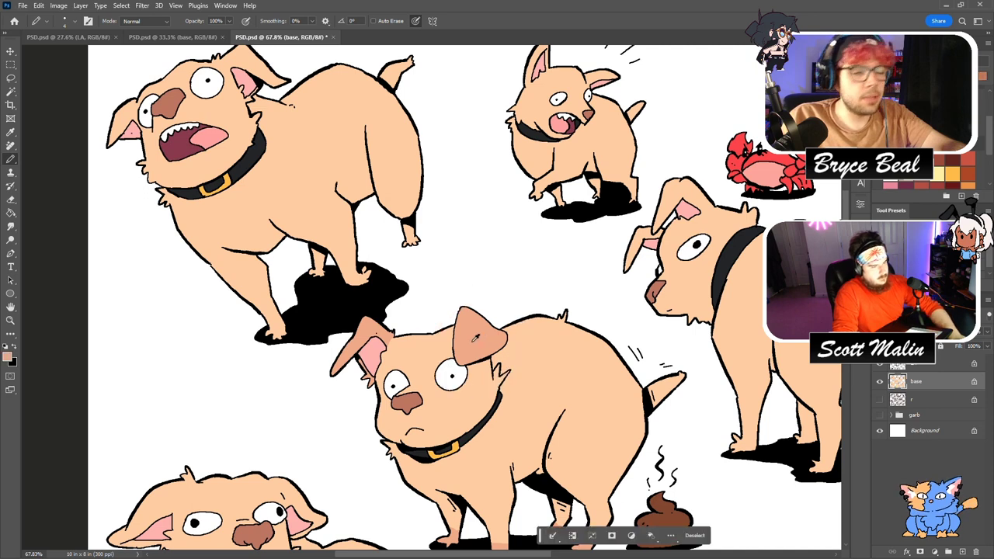
scroll(483, 341, up, 3)
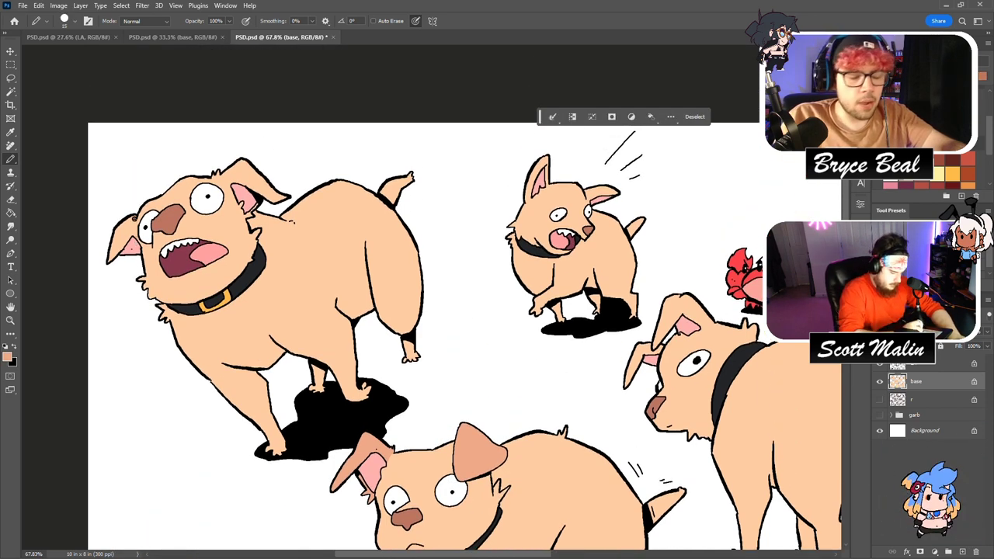
key(bracketright)
key(bracketright)
key(bracketright)
mouse_move(237, 185)
mouse_down()
mouse_move(242, 168)
mouse_move(276, 185)
mouse_move(243, 159)
mouse_up()
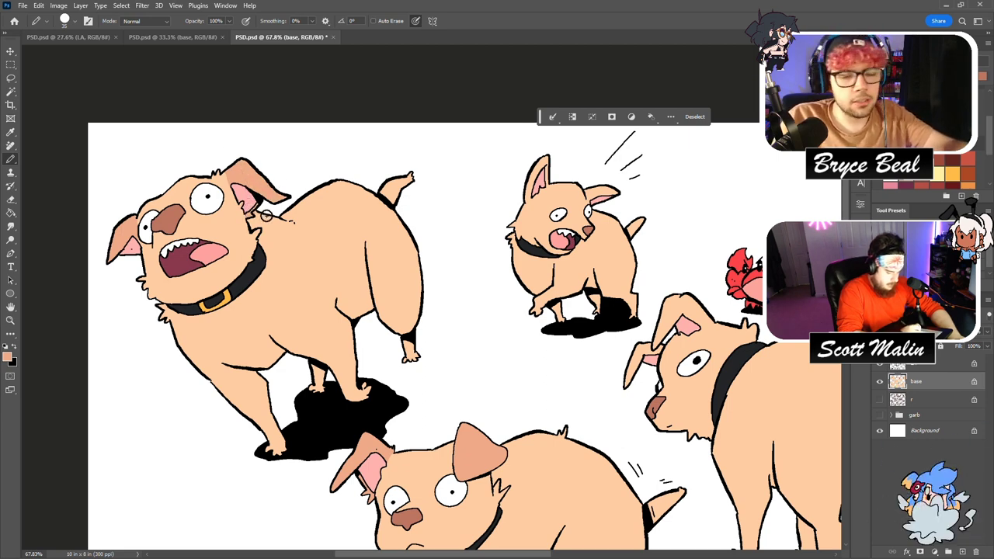
Paint the small dog's ears, the large open-mouthed dog's paws and the rear-view dog's ears with the darker salmon colour.
alt+click(264, 245)
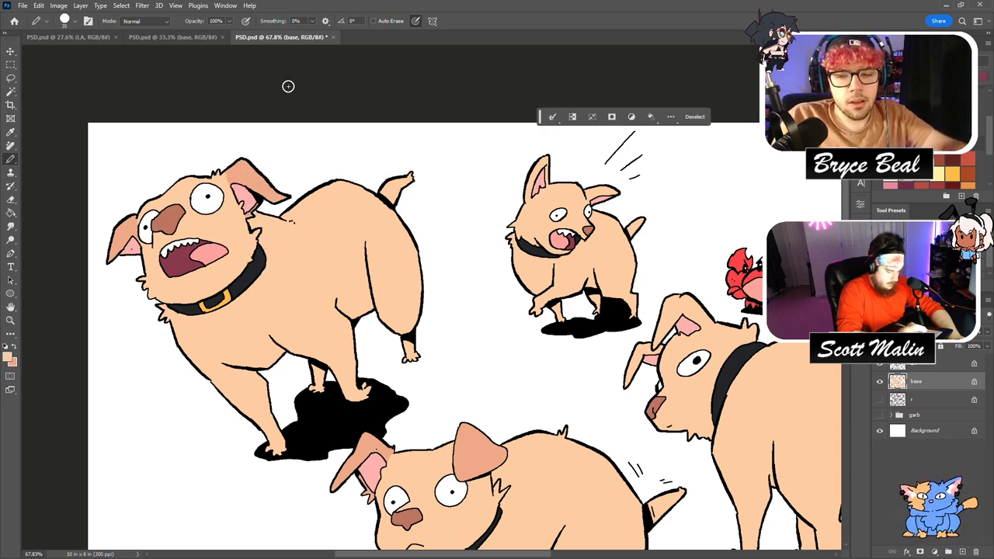
drag(539, 176, 549, 156)
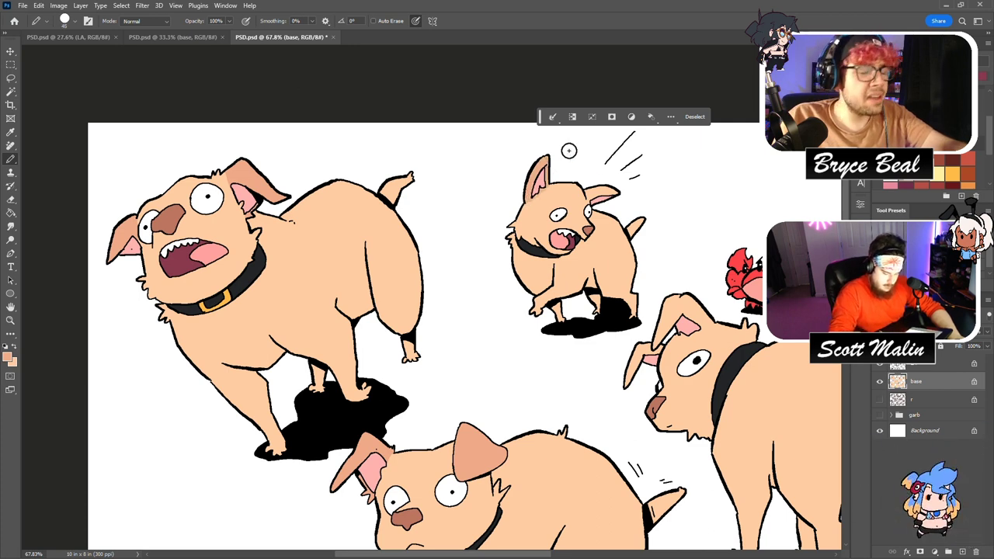
mouse_move(595, 188)
mouse_down()
mouse_move(595, 199)
mouse_move(617, 190)
mouse_up()
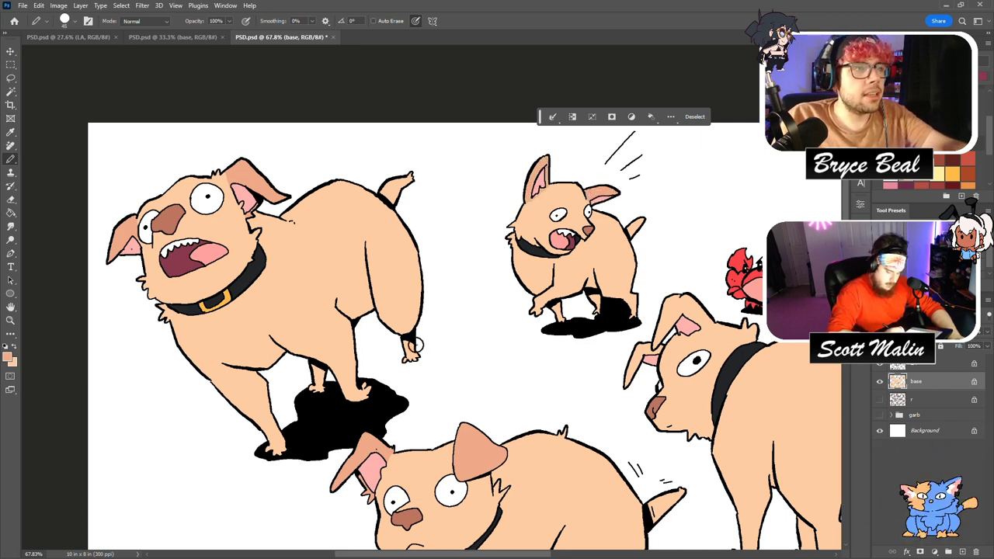
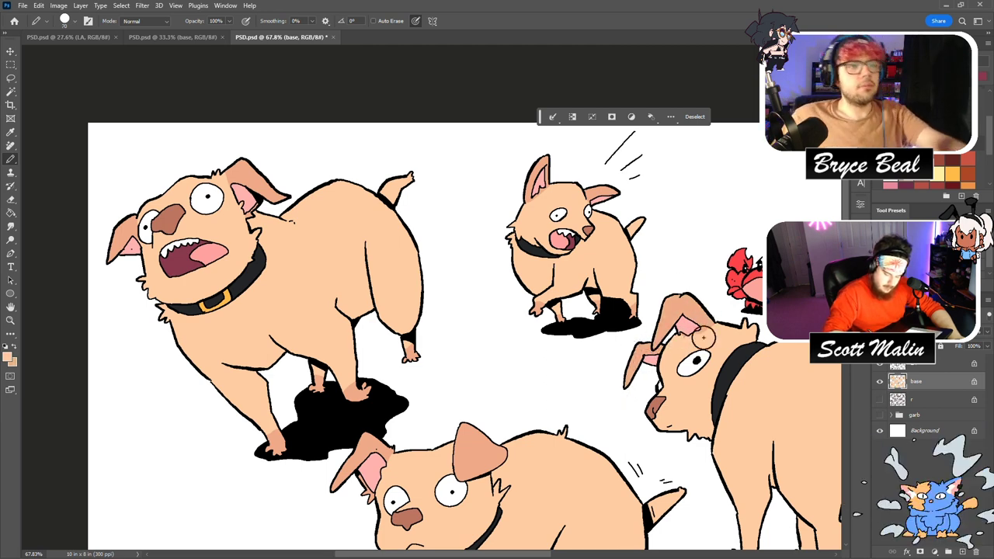
scroll(672, 342, down, 4)
scroll(475, 297, down, 1)
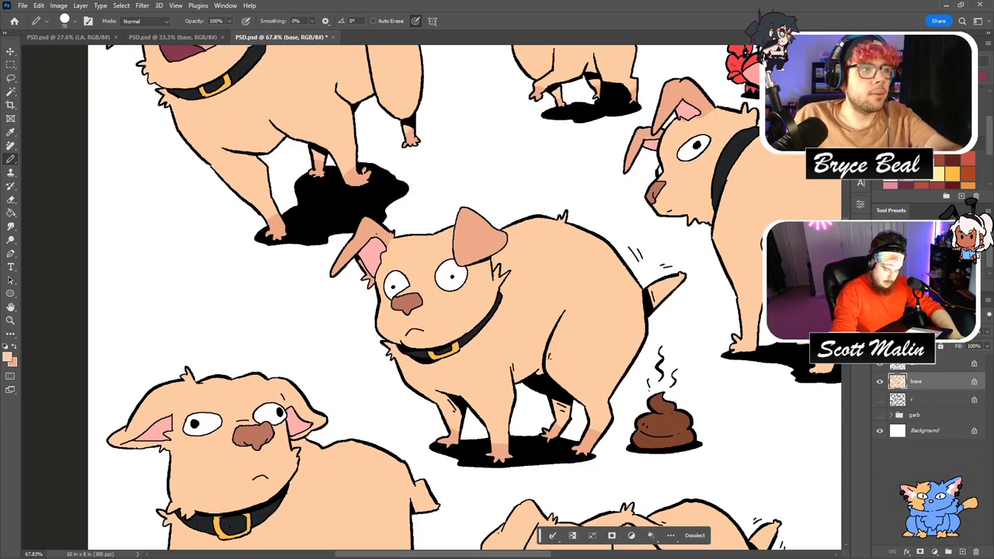
Outline and fill both ears of the floppy-eared standing dog with the darker salmon colour.
scroll(475, 298, down, 2)
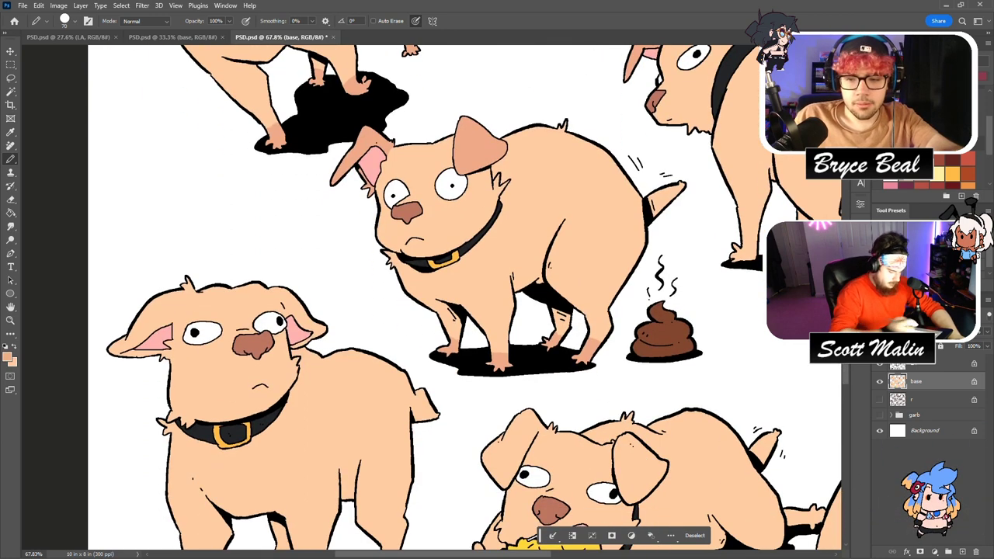
key(g)
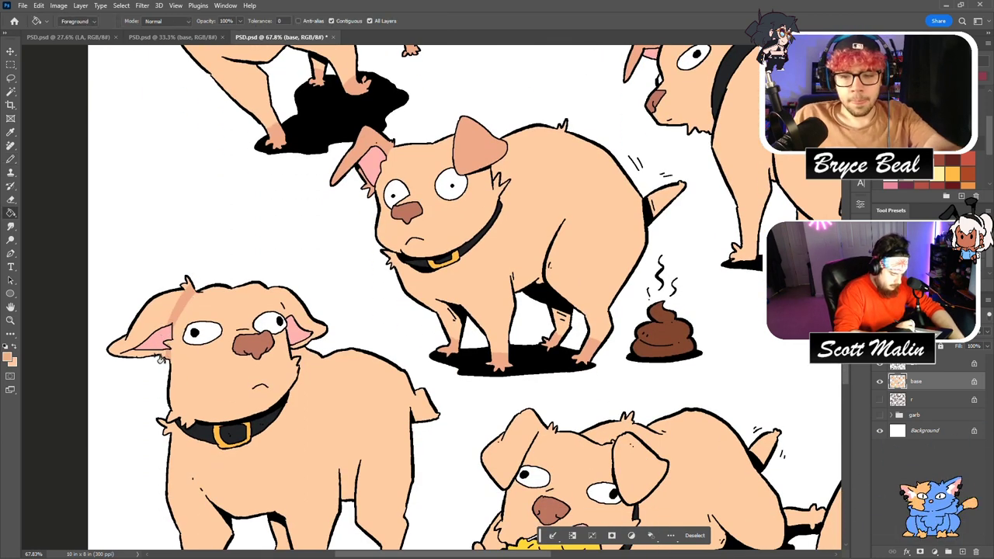
click(169, 338)
key(b)
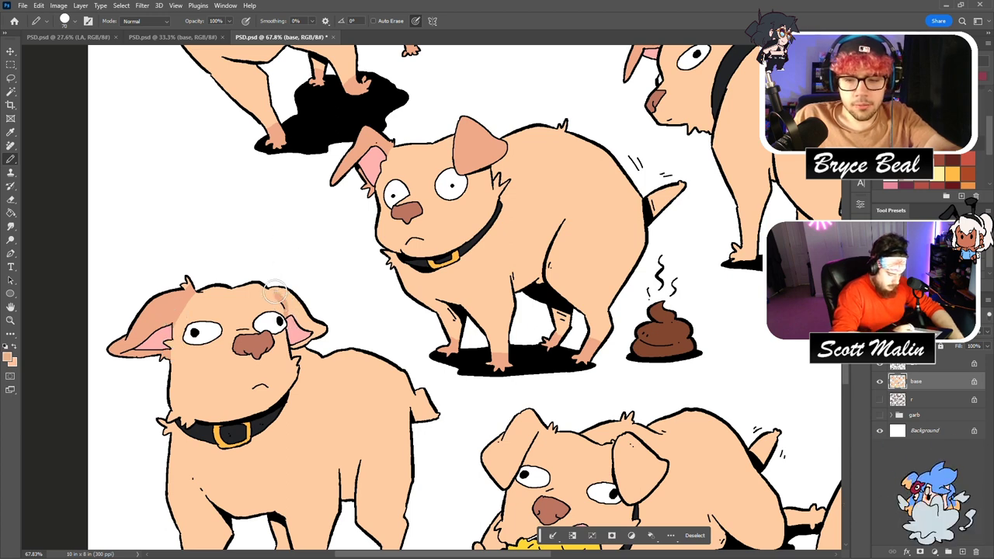
key(g)
click(309, 291)
Paint the floppy-eared standing dog's paws with the darker salmon colour.
scroll(308, 290, down, 2)
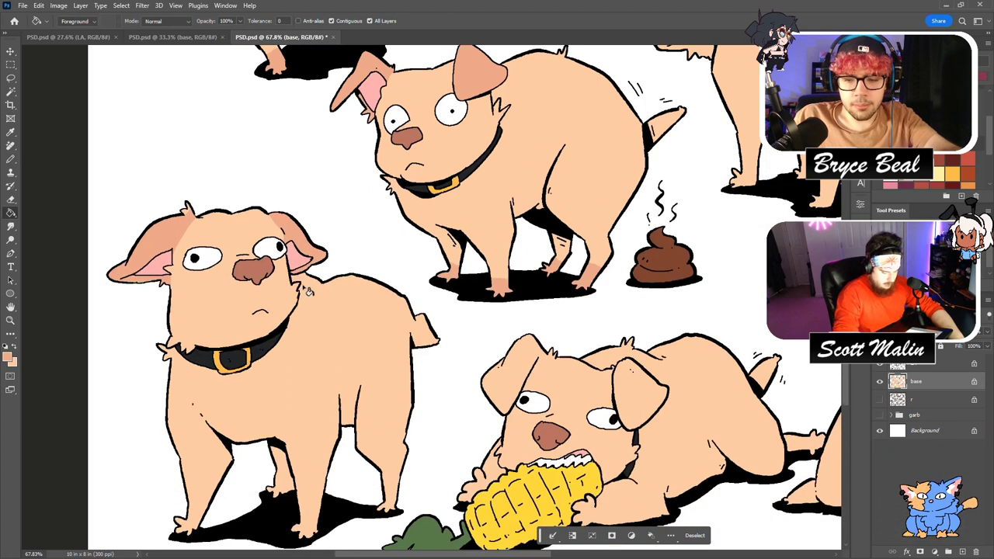
key(b)
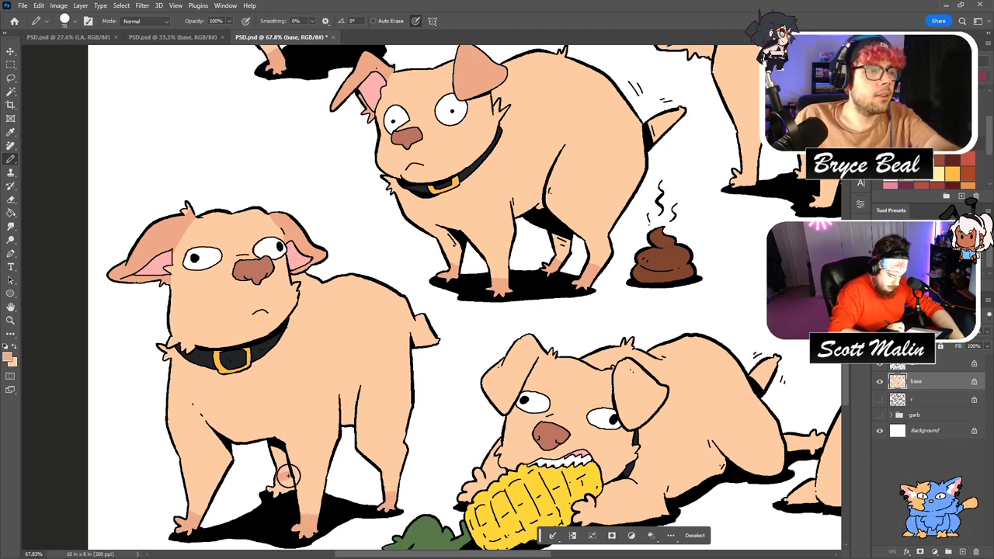
key(g)
scroll(428, 495, down, 1)
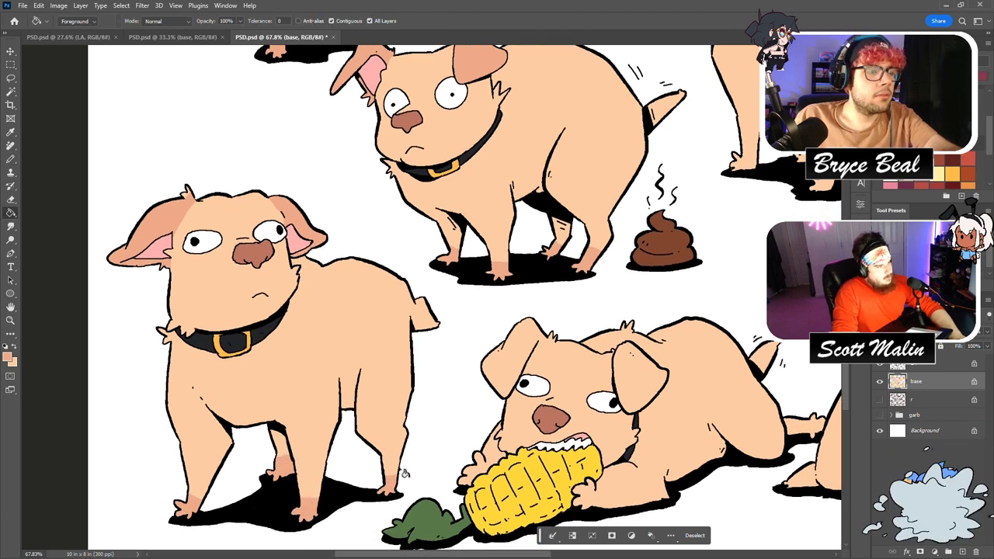
key(b)
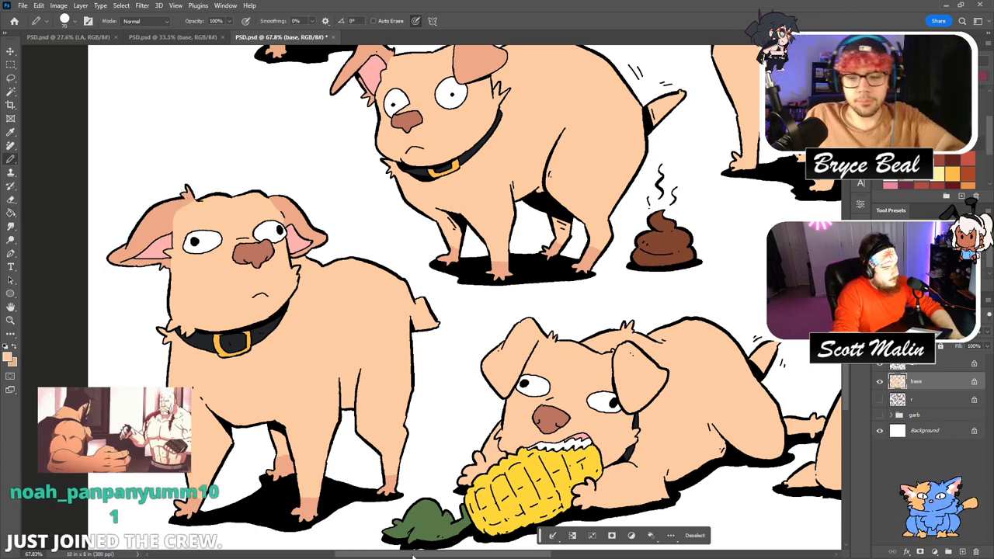
Reduce the Pencil size and colour the corn-eating dog's ears with the darker salmon.
scroll(335, 342, right, 5)
key([)
key([)
key([)
key([)
key([)
key([)
key([)
key([)
key([)
key([)
key([)
key([)
key([)
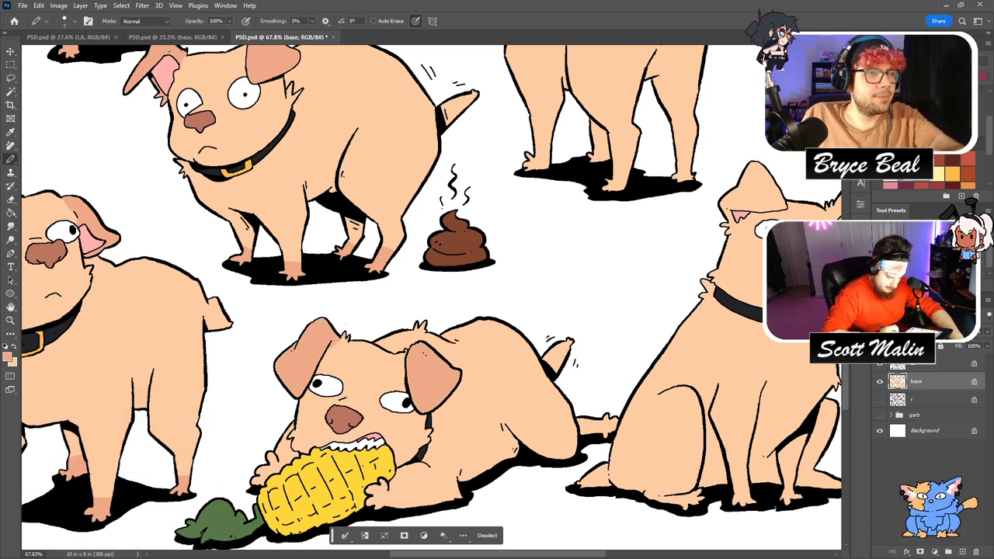
Outline and fill the corn-eating dog's front paws and outstretched rear paw with the darker salmon colour.
drag(392, 479, 403, 507)
key(g)
click(385, 492)
key(b)
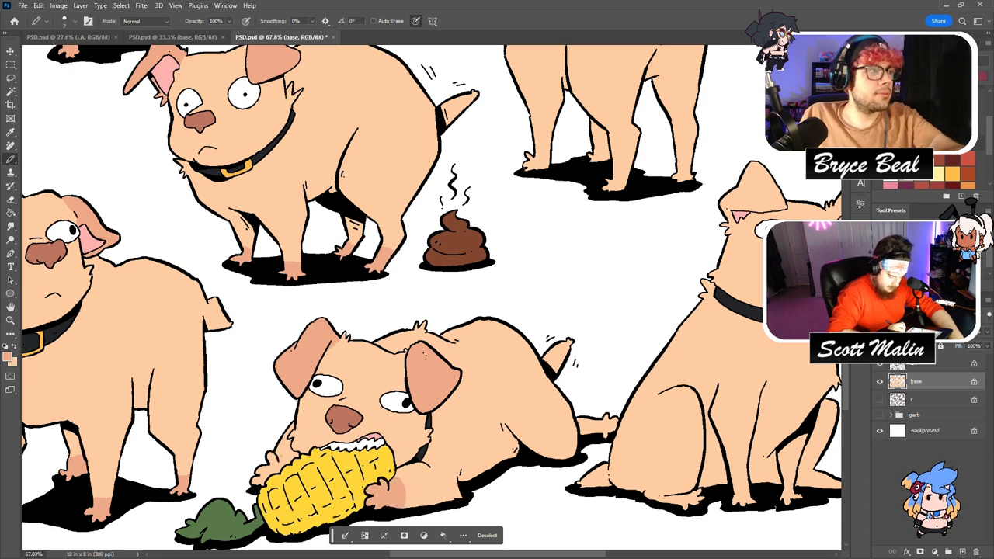
drag(277, 454, 291, 459)
key(g)
click(275, 466)
key(b)
key(g)
key(b)
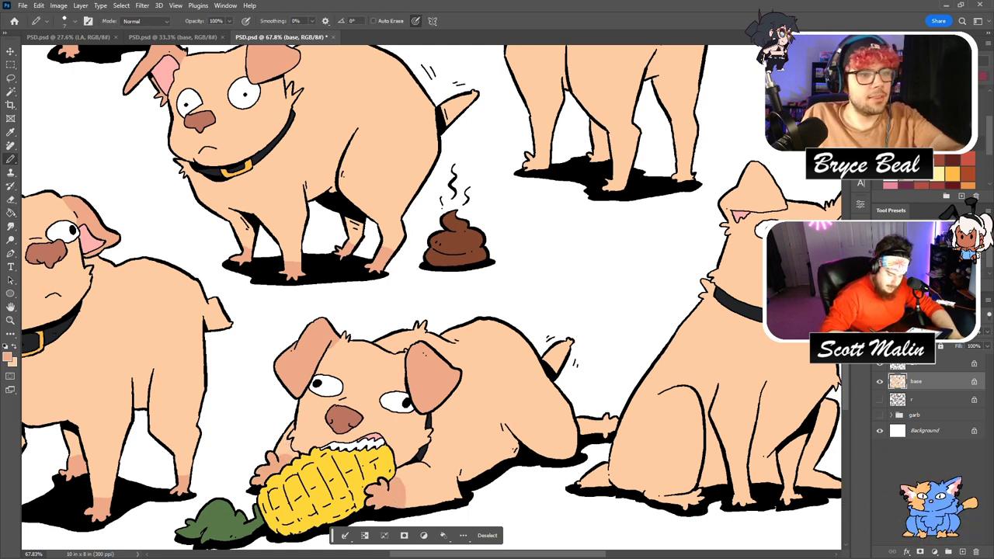
key(ctrl+alt+z)
key(g)
click(605, 413)
key(b)
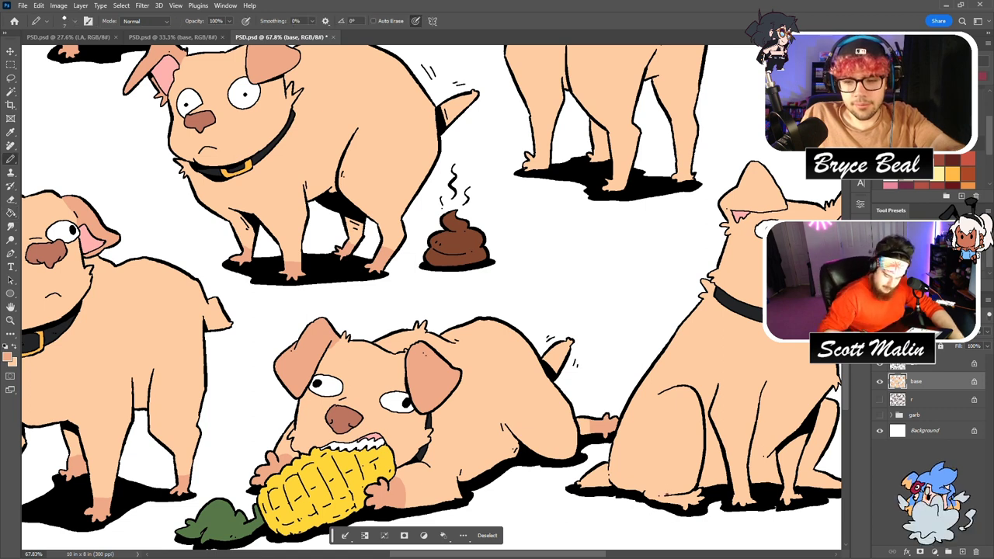
Outline and fill the hind and front paws of the sitting dog with its tongue out in darker salmon.
key(g)
click(672, 499)
drag(579, 553, 614, 554)
key(b)
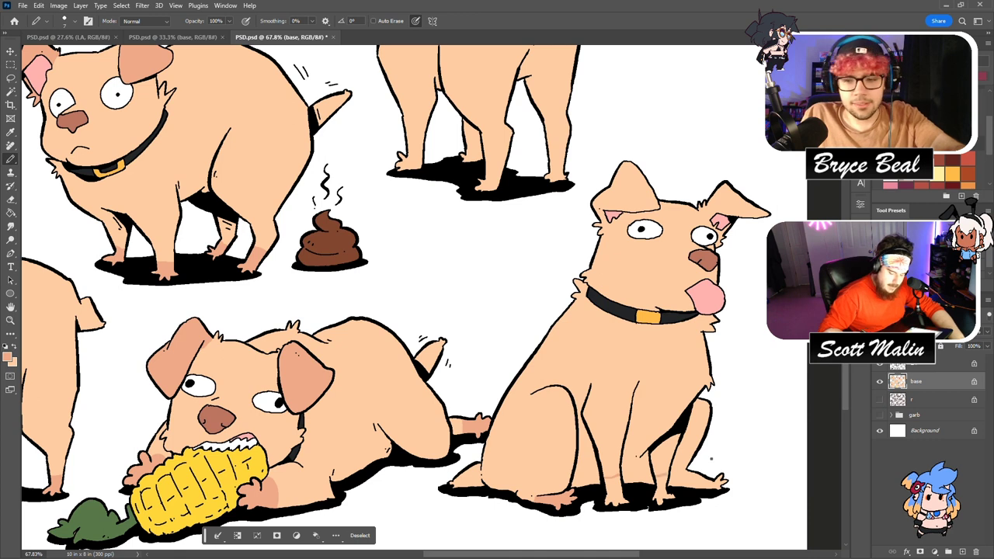
key(g)
click(687, 485)
click(660, 495)
click(618, 495)
key(ctrl+z)
key(ctrl+z)
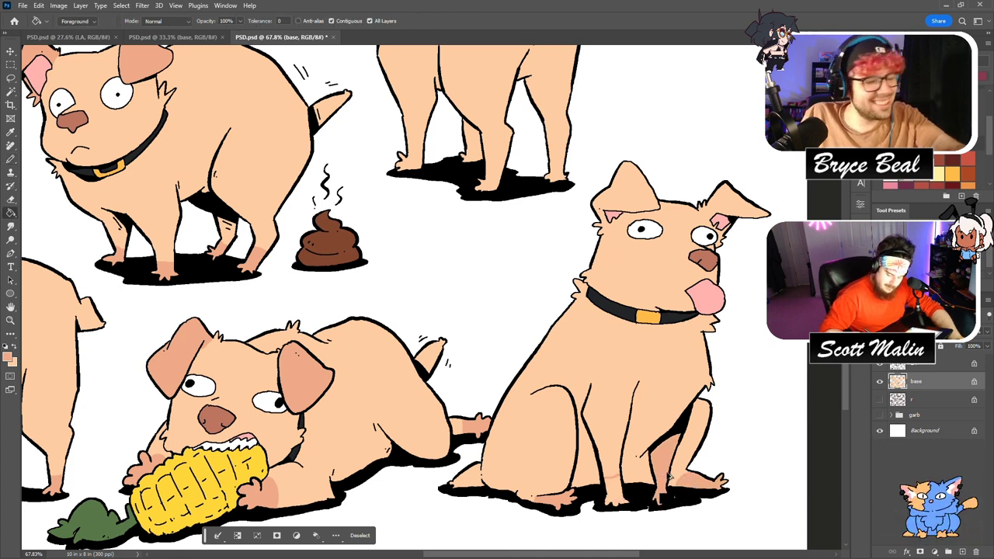
key(b)
key(g)
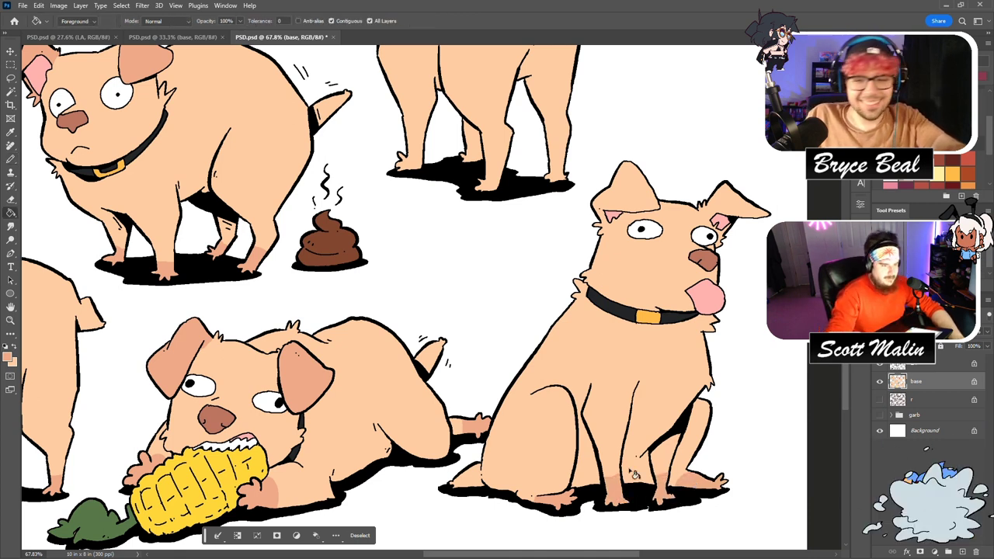
Colour the ears of the sitting dog with its tongue out in the darker salmon.
scroll(664, 475, up, 1)
scroll(664, 475, up, 3)
key(b)
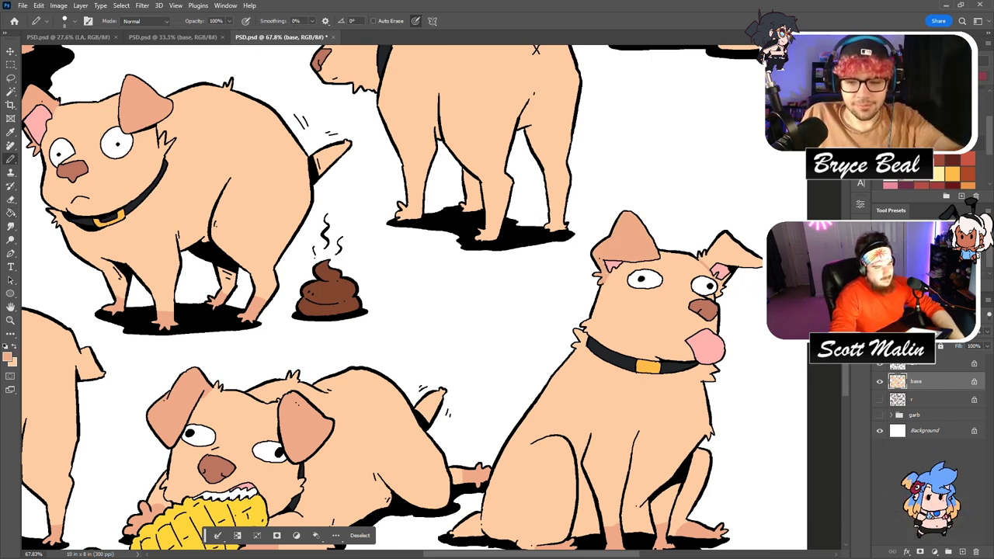
Outline and fill the sunglasses dog's ears and outstretched paw with the darker salmon colour.
scroll(750, 361, up, 10)
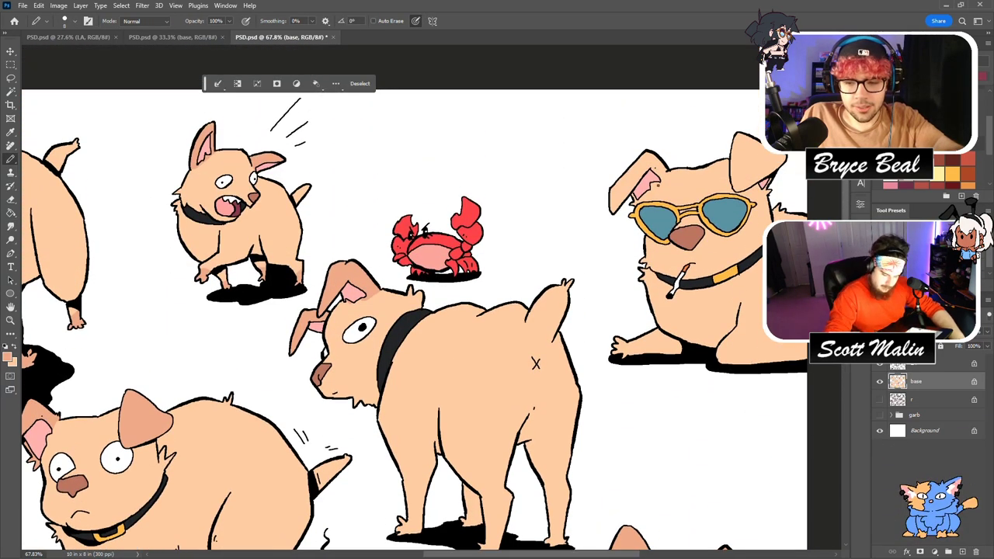
key(g)
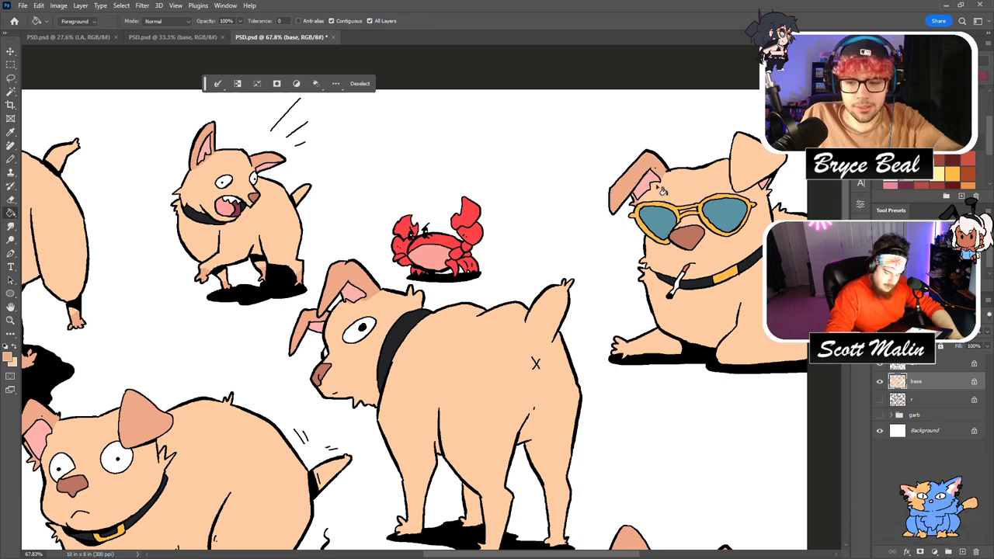
click(751, 169)
key(b)
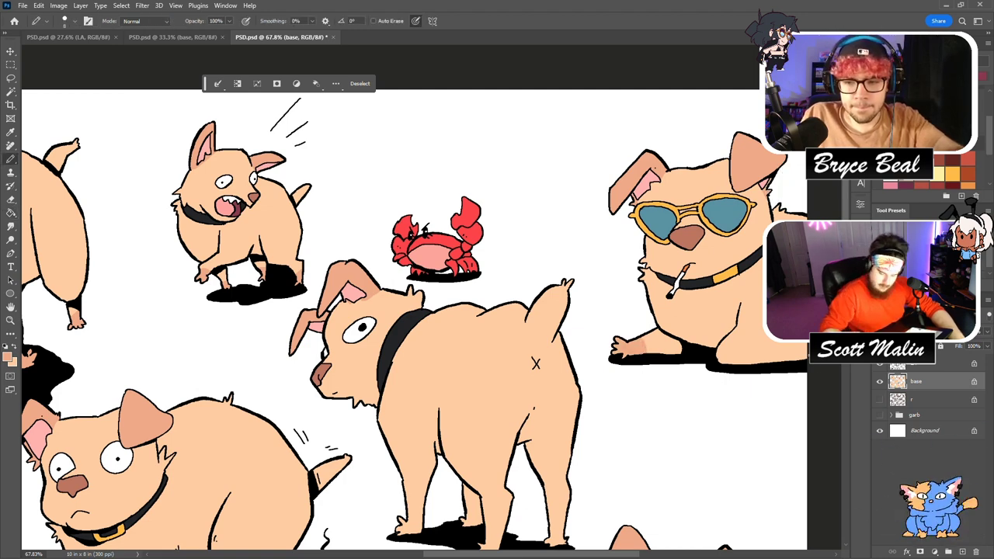
key(g)
Fit the whole sheet in view and select the dogs' fur on the base layer with the Magic Wand.
scroll(414, 298, down, 5)
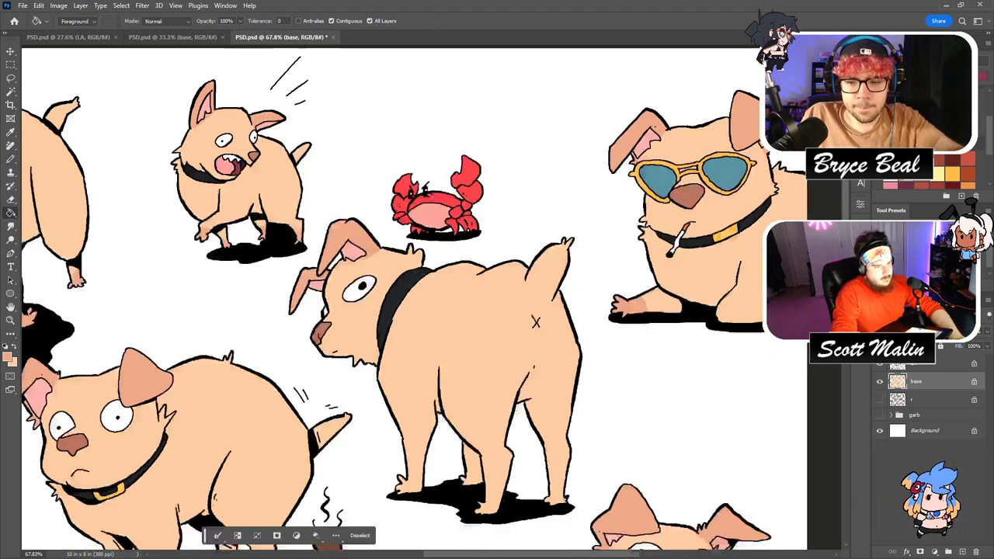
scroll(413, 297, down, 4)
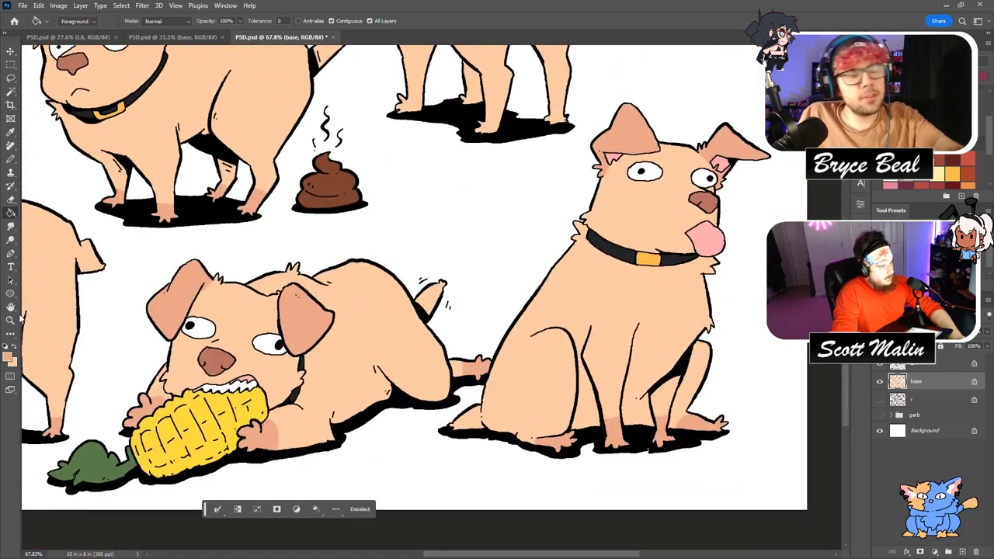
key(z)
key(ctrl+0)
key(w)
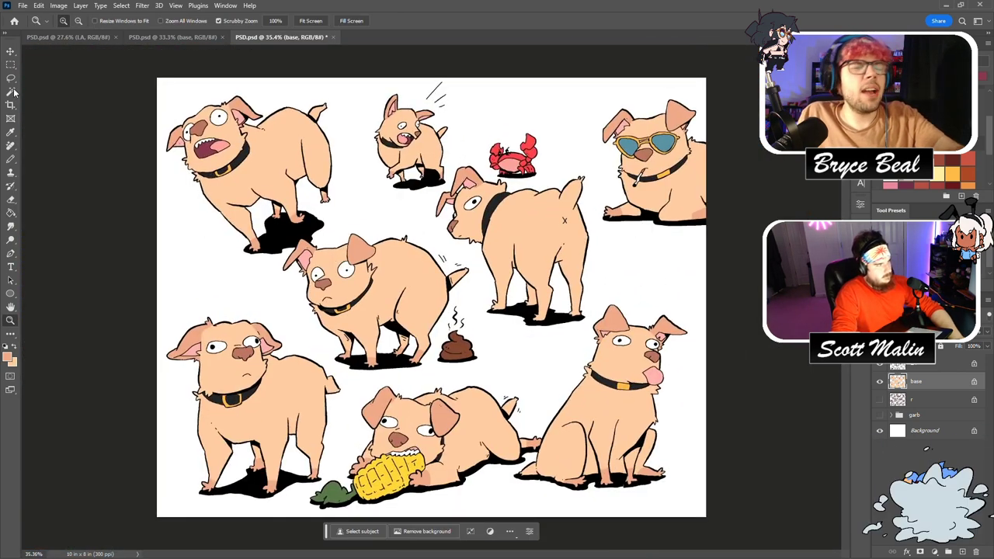
click(269, 159)
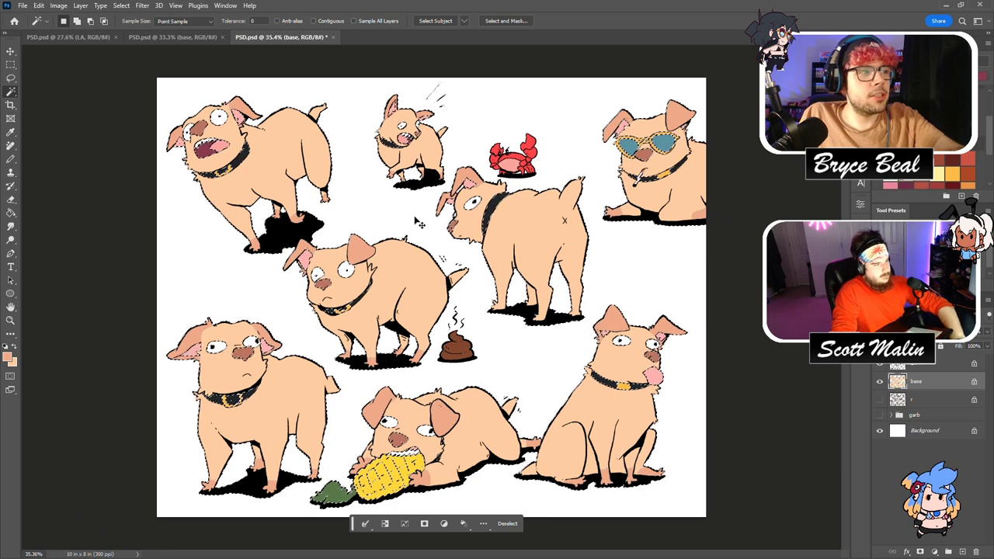
Recolour the selected fur to a warmer, more saturated orange-tan with Hue/Saturation and deselect it.
key(ctrl+u)
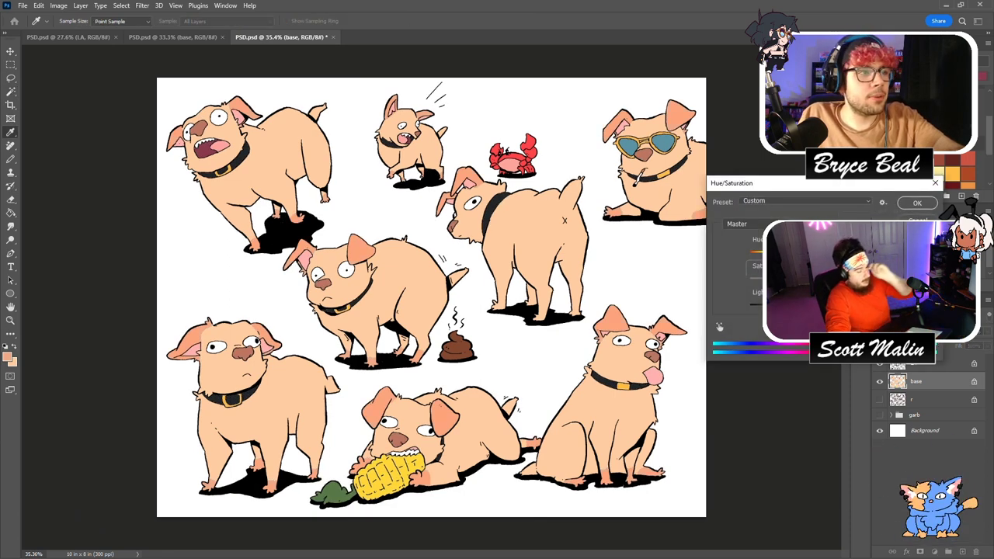
drag(838, 281, 716, 282)
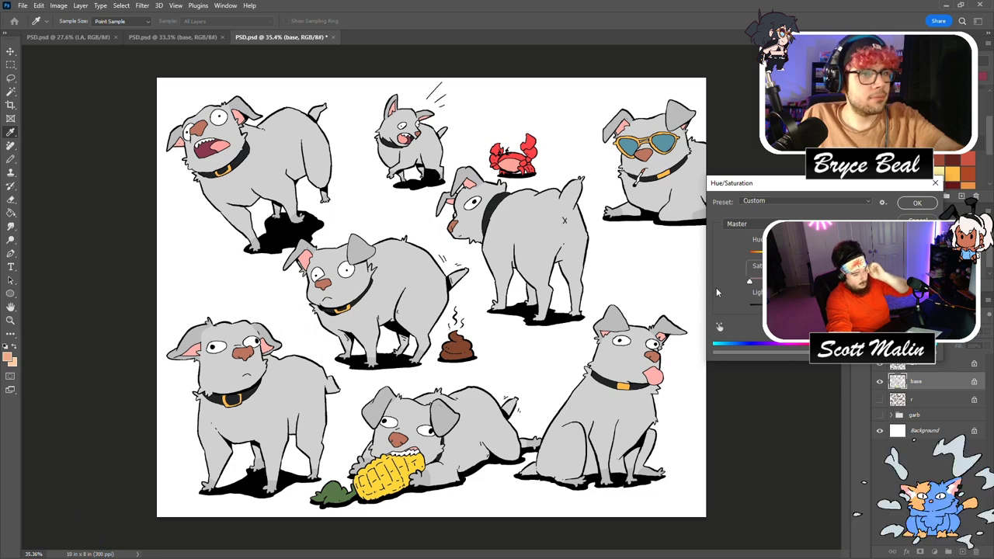
drag(749, 281, 838, 281)
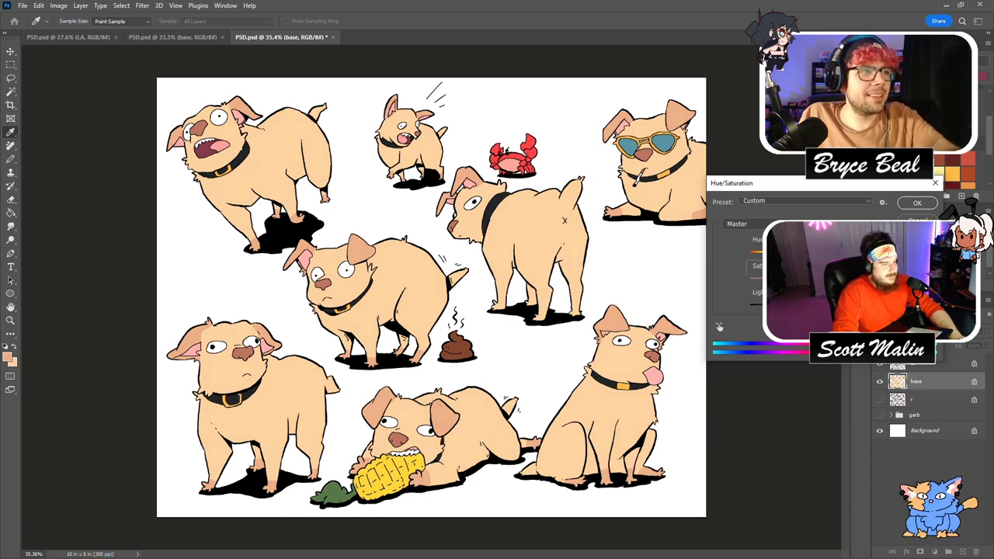
drag(807, 255, 781, 256)
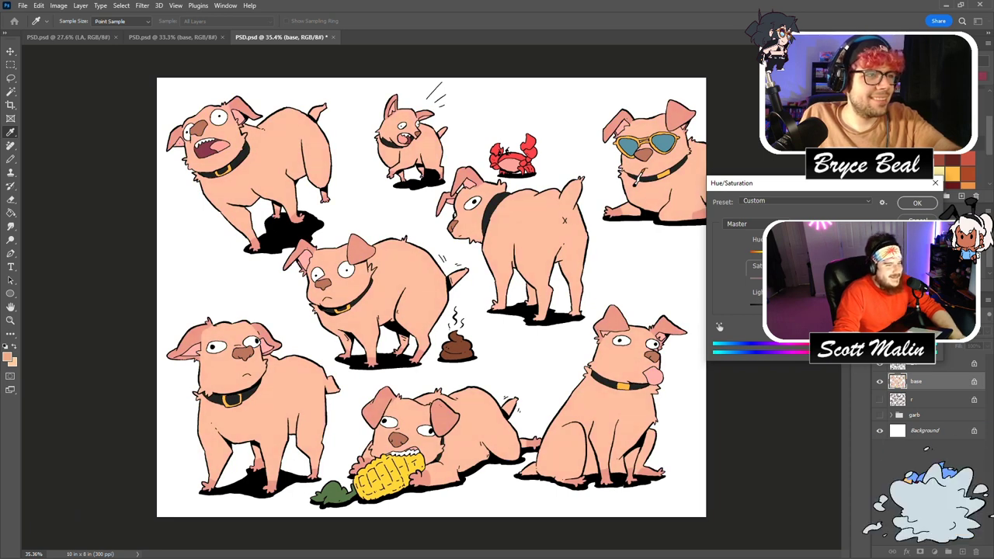
mouse_move(827, 305)
mouse_down()
mouse_move(815, 304)
mouse_move(835, 305)
mouse_up()
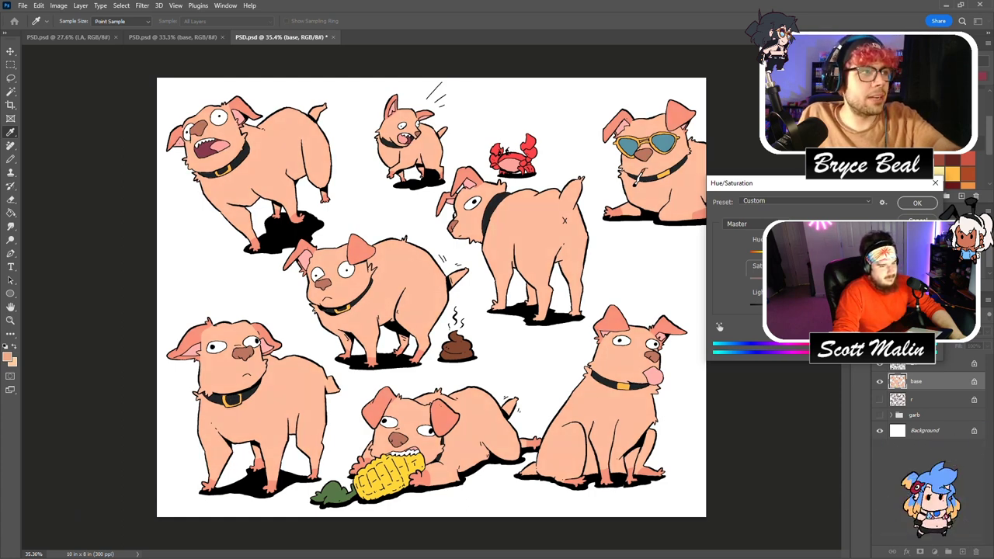
drag(824, 252, 830, 251)
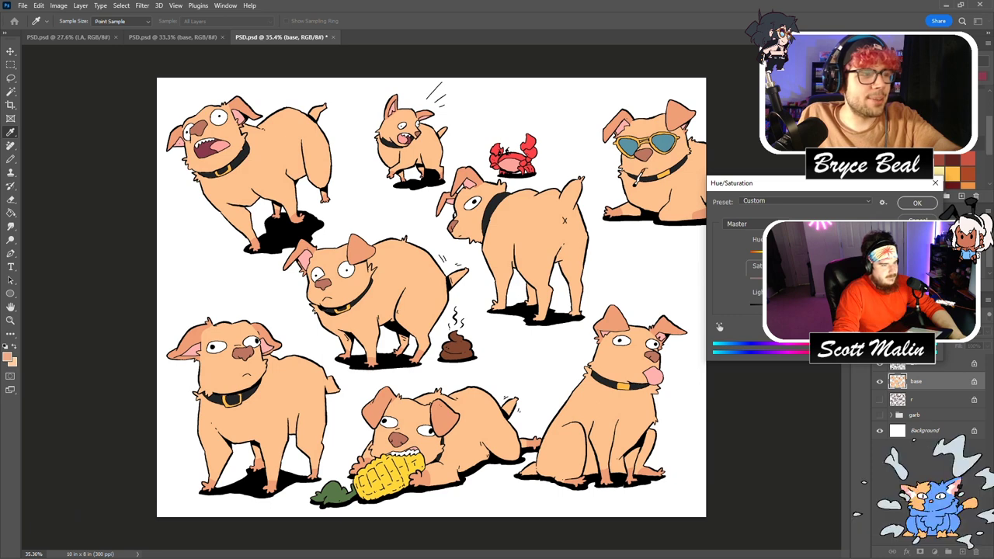
click(932, 203)
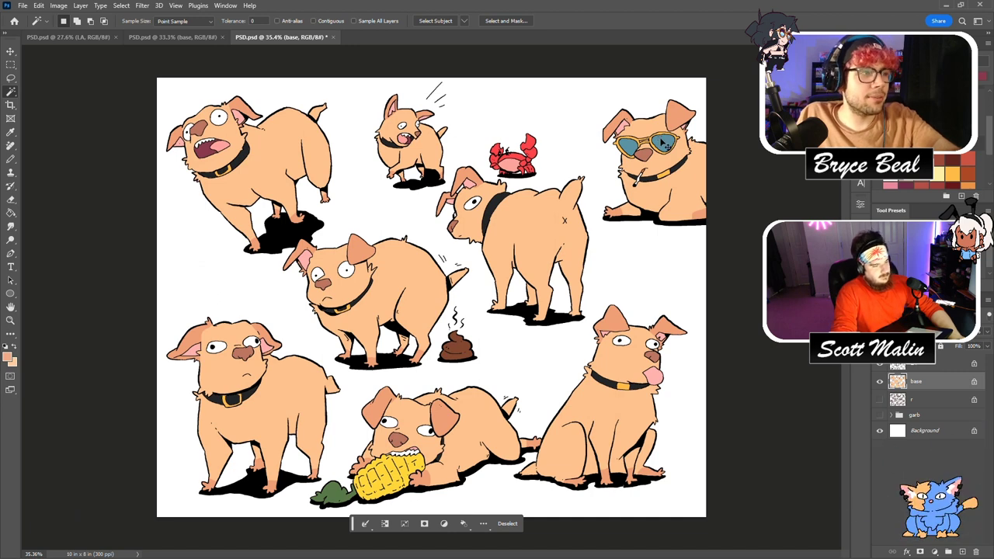
key(ctrl+d)
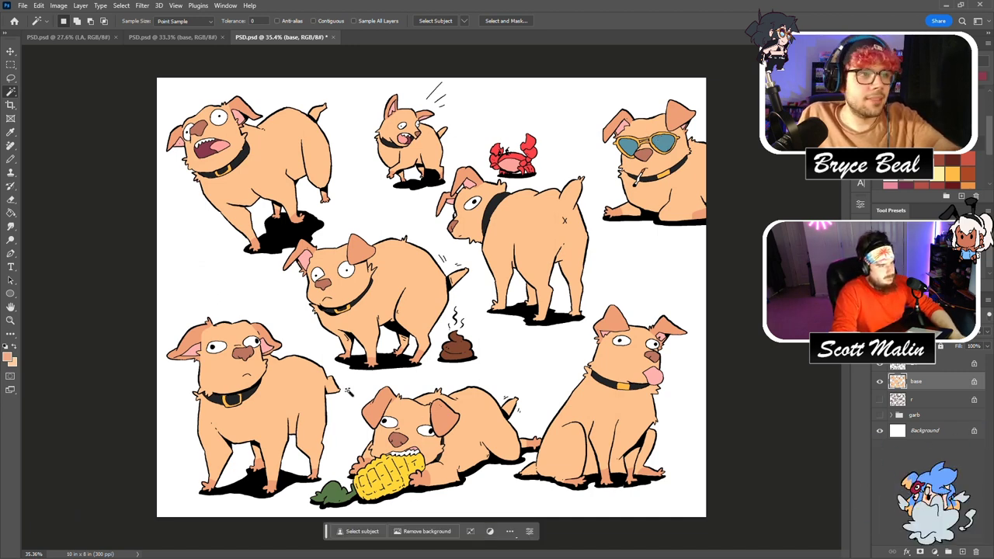
Make the LA layer active and toggle the base and LA layers off and on to check them.
click(909, 367)
click(880, 381)
click(879, 381)
click(879, 364)
click(879, 364)
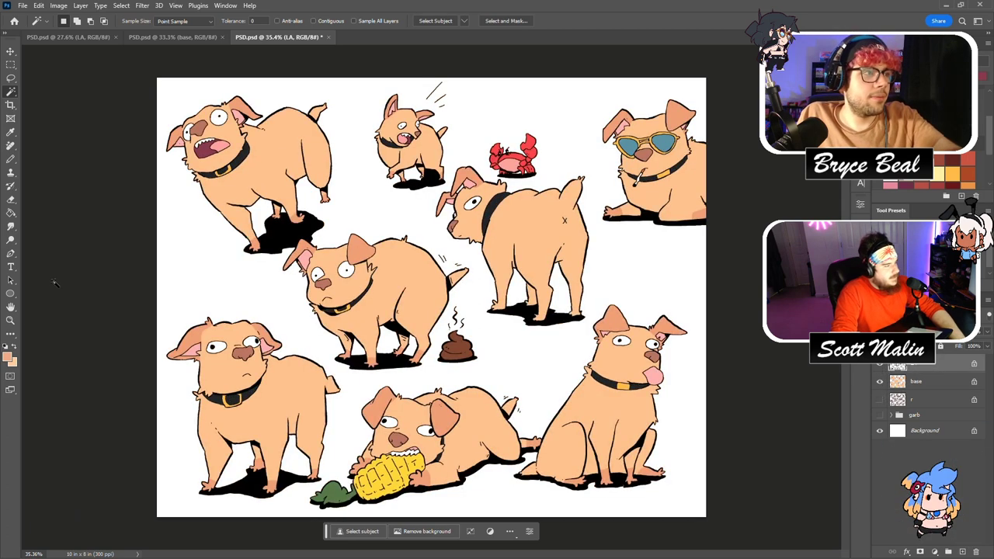
Erase the excess black from the gap between the small dog's hind legs on the LA layer.
click(11, 322)
drag(444, 139, 504, 142)
key(e)
mouse_move(355, 343)
mouse_down()
mouse_move(362, 392)
mouse_move(435, 394)
mouse_move(445, 379)
mouse_move(418, 351)
mouse_move(376, 342)
mouse_move(364, 353)
mouse_move(373, 382)
mouse_move(430, 380)
mouse_up()
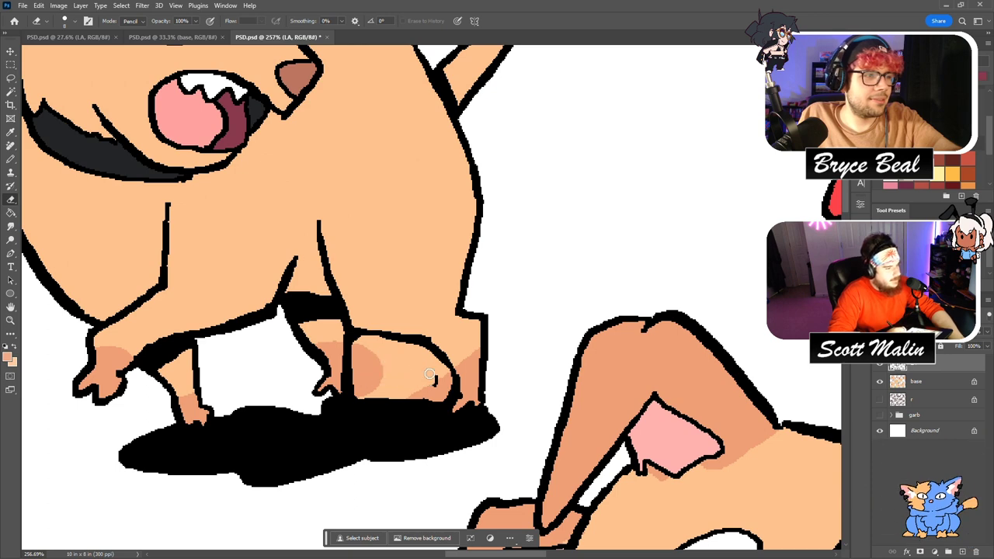
Select the enclosed gap between the small dog's hind legs with a contiguous Magic Wand and delete its colour from the base layer.
click(11, 91)
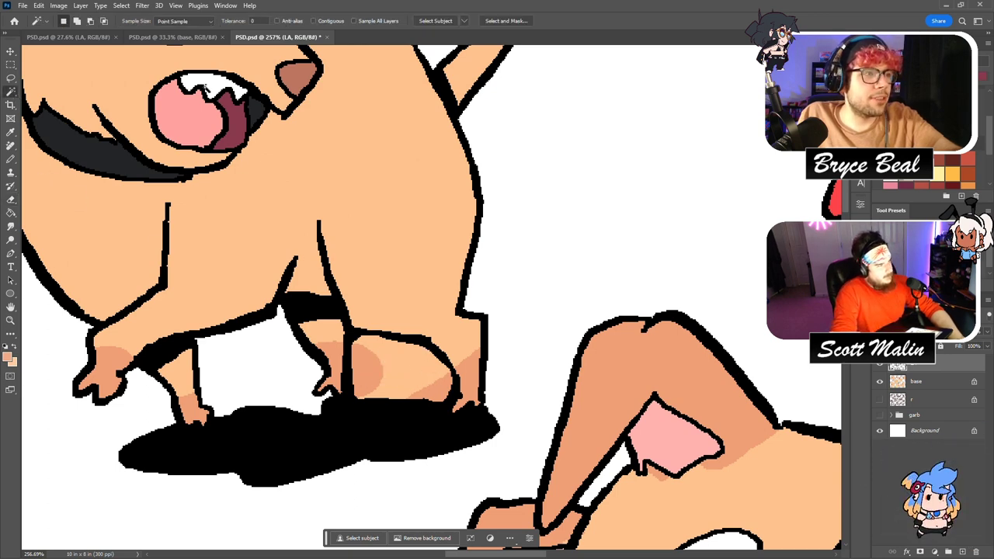
click(399, 374)
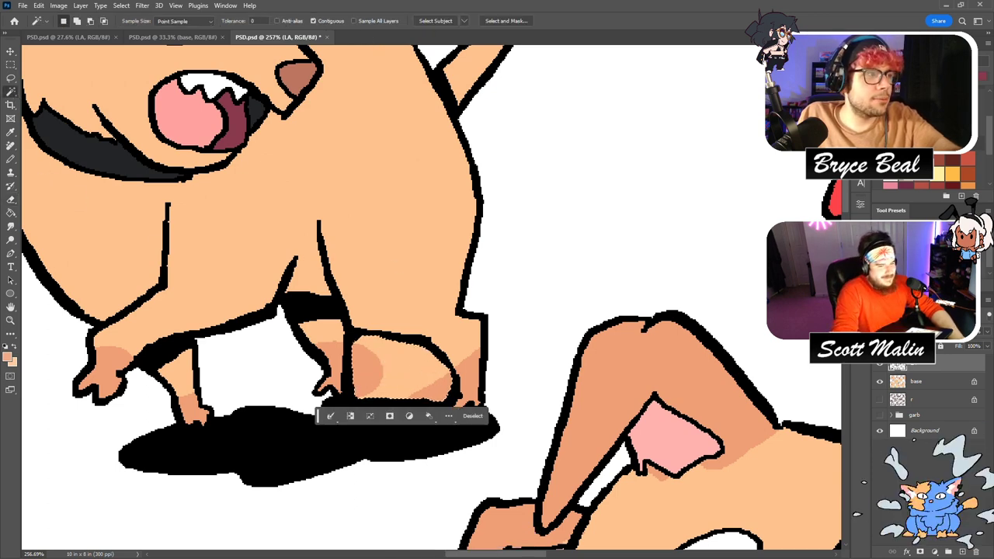
click(919, 380)
key(Delete)
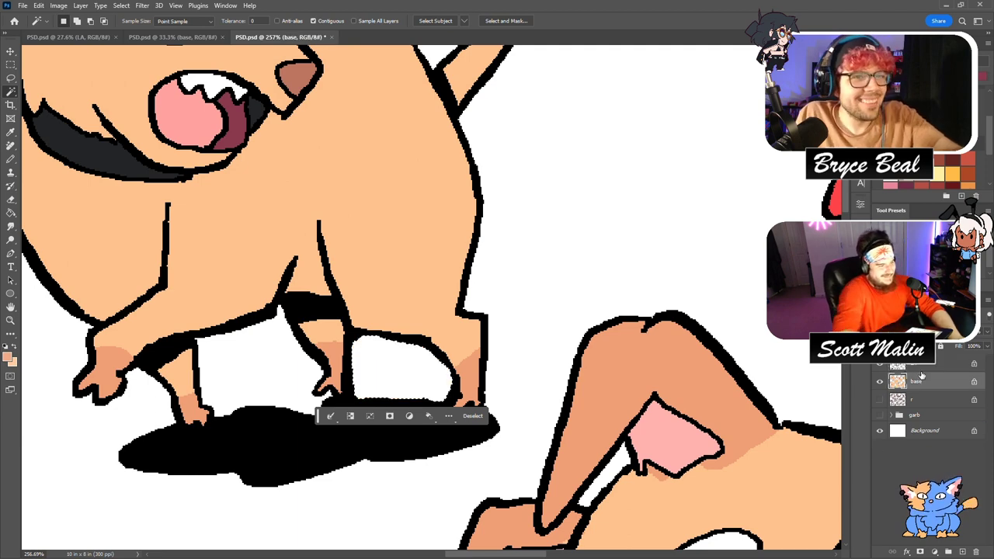
Deselect the gap between the small dog's hind legs and save the document.
key(ctrl+d)
click(10, 321)
key(ctrl+0)
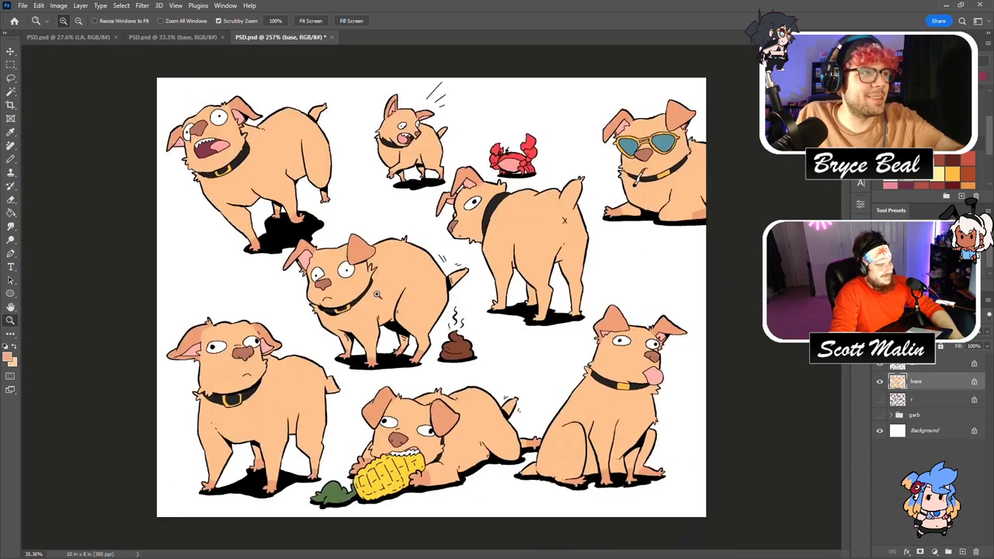
key(ctrl+s)
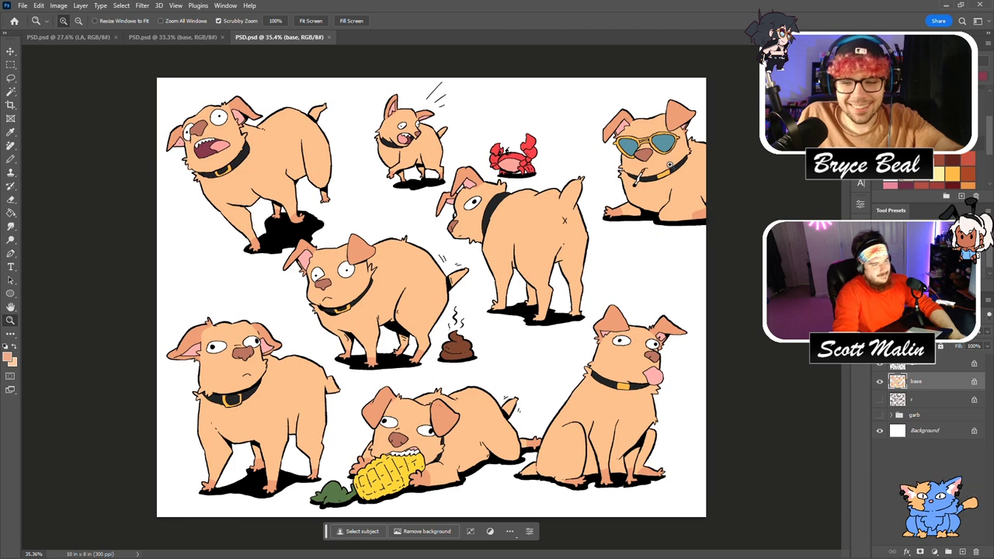
Select the corn cob's green leaves with the Magic Wand, darken them slightly with Hue/Saturation and deselect.
drag(349, 497, 392, 497)
scroll(246, 245, down, 2)
click(11, 92)
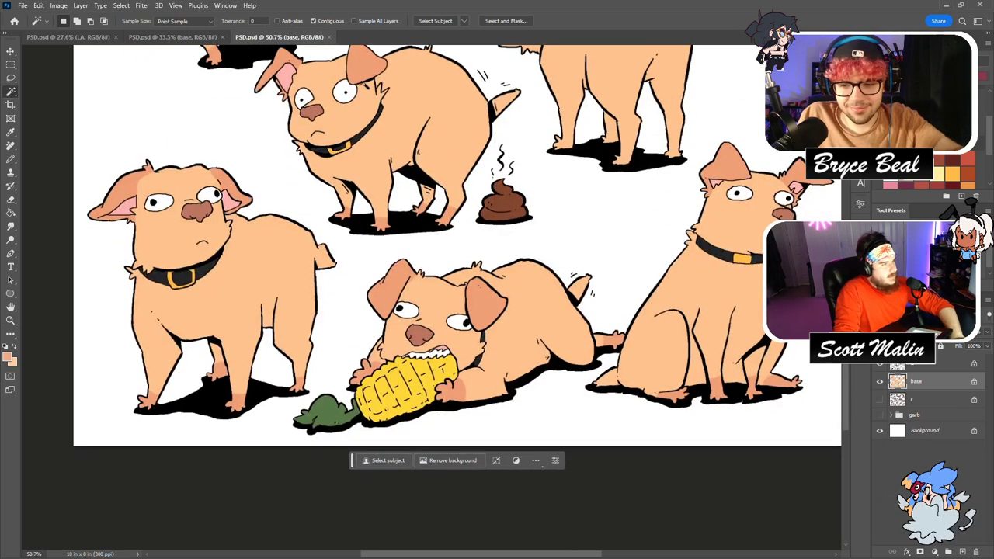
click(326, 412)
key(ctrl+u)
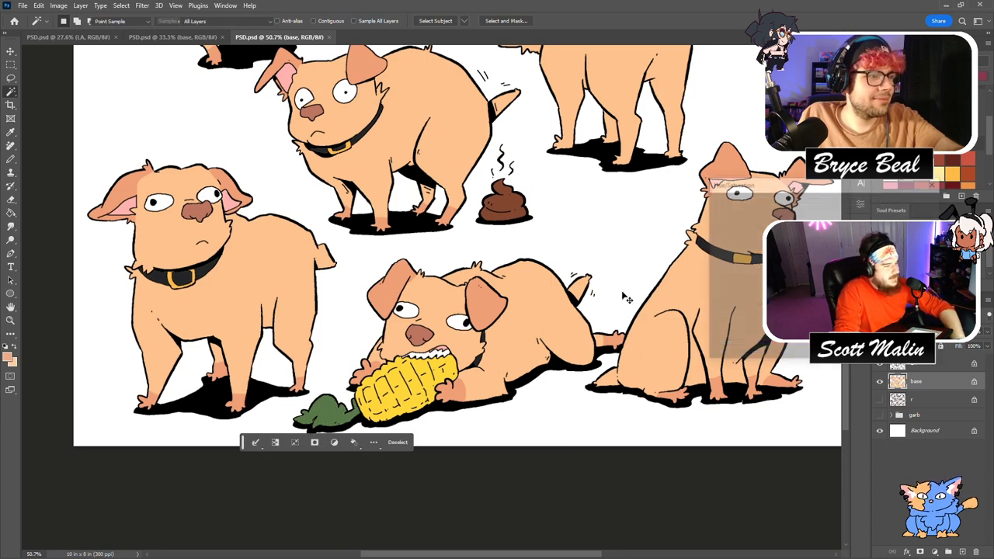
drag(821, 305, 806, 305)
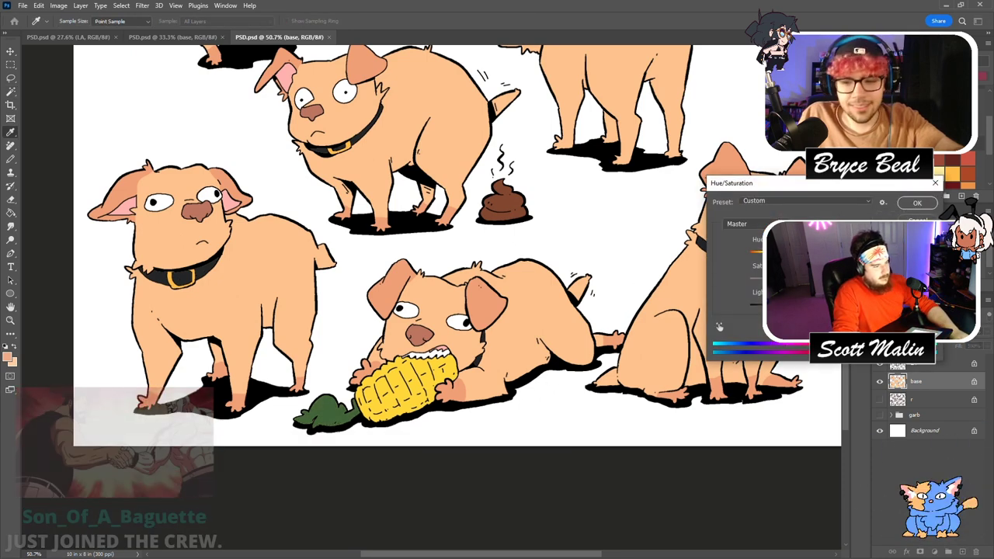
click(916, 203)
click(10, 320)
drag(504, 277, 441, 277)
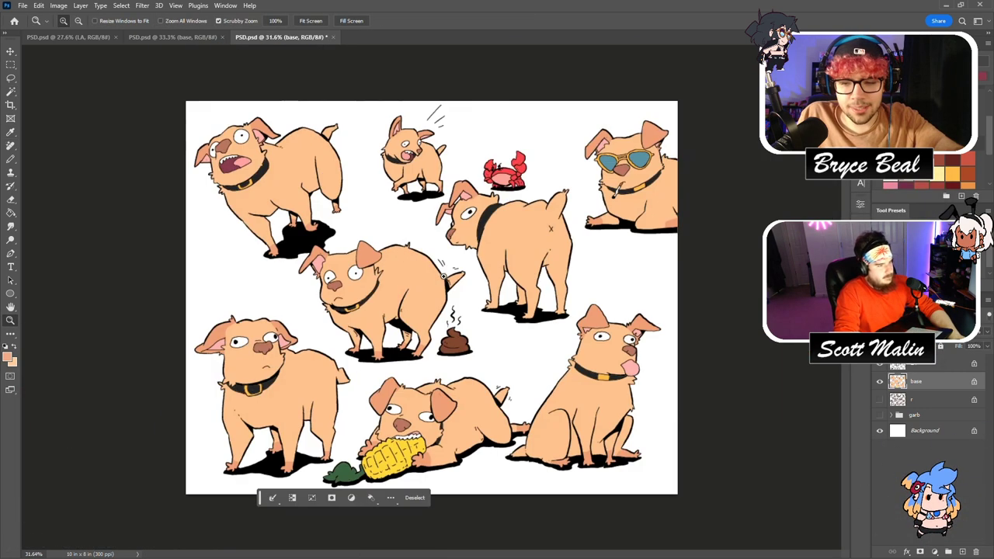
key(ctrl+d)
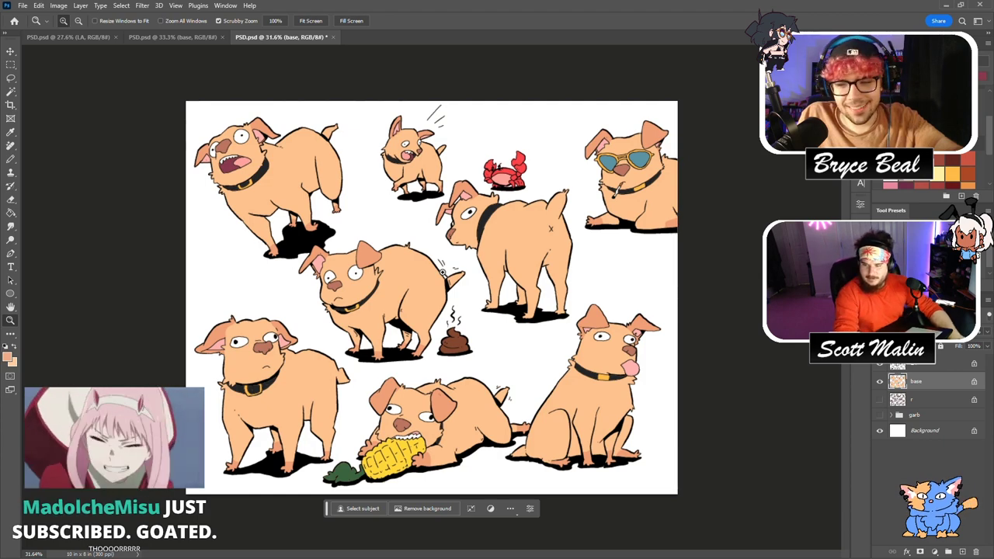
Add a new empty layer above the LA layer.
drag(335, 311, 368, 312)
scroll(369, 312, down, 1)
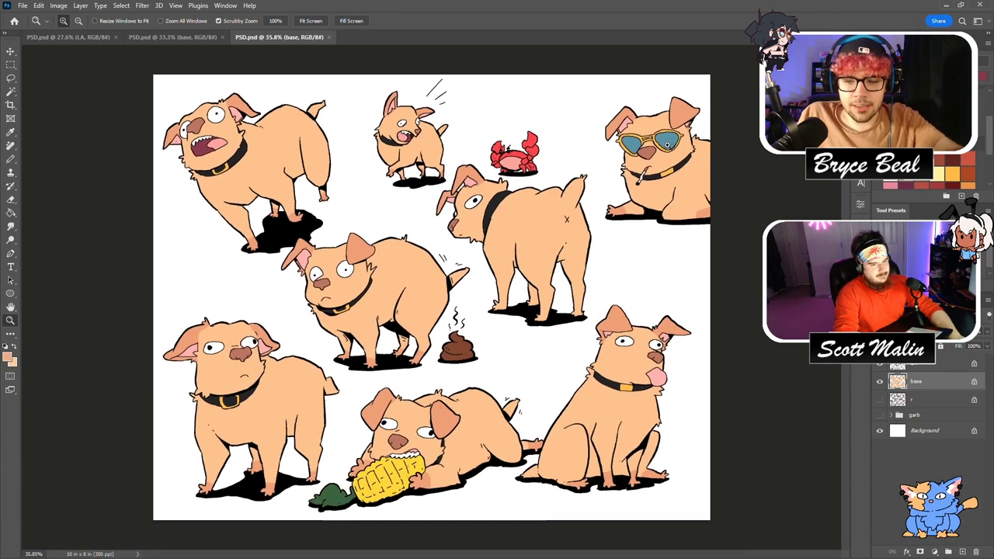
drag(667, 146, 750, 146)
click(930, 368)
click(962, 551)
scroll(845, 505, up, 2)
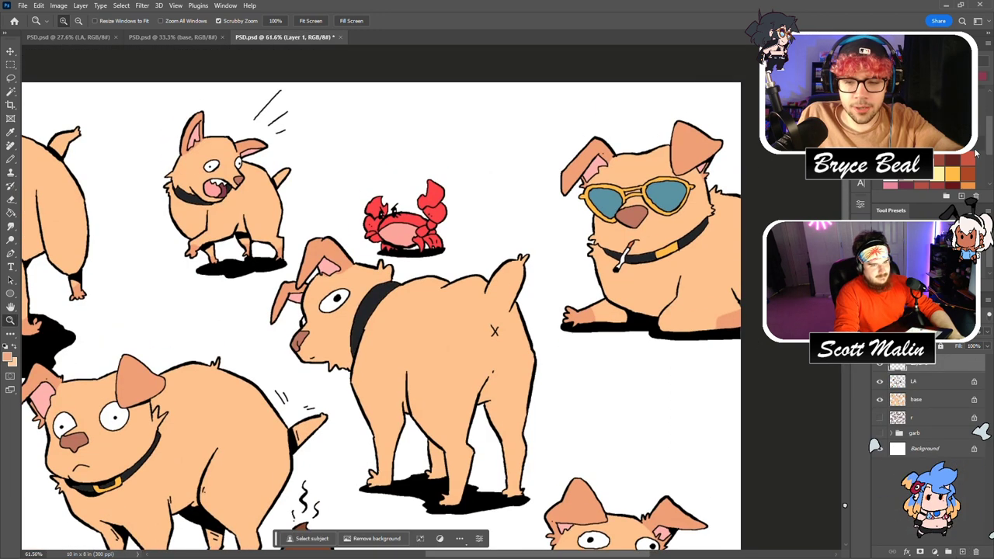
Draw a wavy pale grey-blue smoke trail rising from the sunglasses dog's cigarette with the Pencil at size 45.
scroll(970, 155, up, 2)
click(970, 148)
key(b)
scroll(381, 311, up, 1)
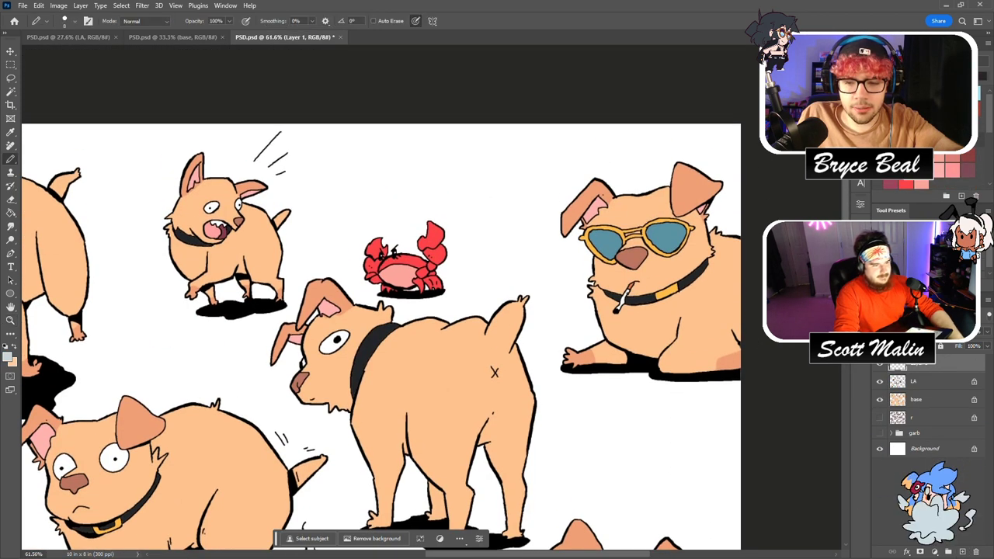
key(])
key(])
key(])
key(])
key(])
key(])
key(])
key(])
key(])
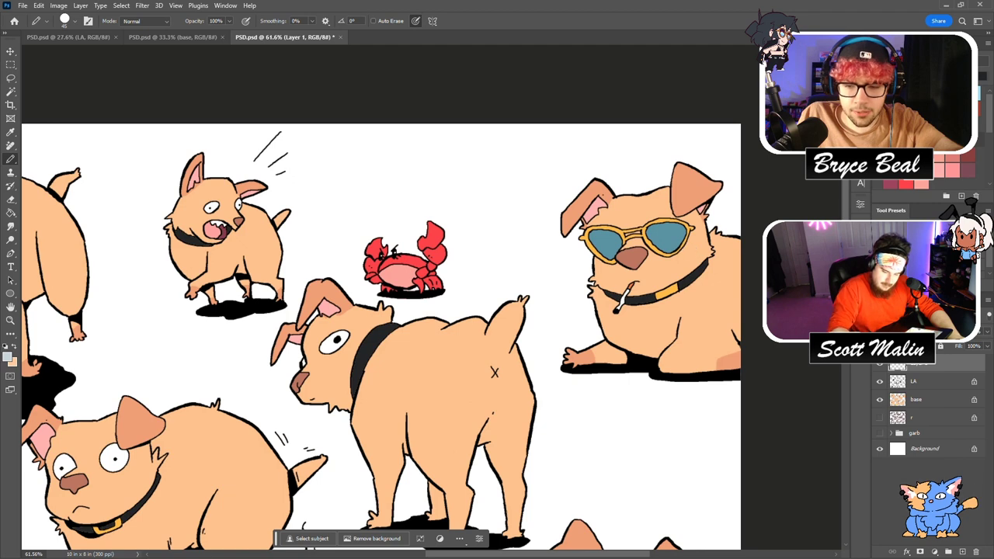
mouse_move(600, 307)
mouse_down()
mouse_move(586, 317)
mouse_move(532, 268)
mouse_move(465, 166)
mouse_move(552, 127)
mouse_up()
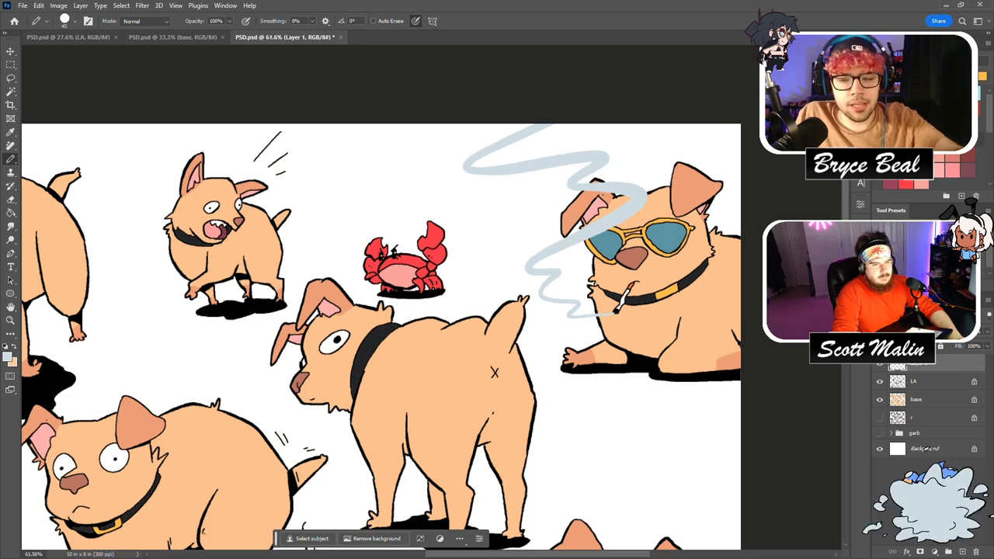
Dab a glowing orange ember on the cigarette's tip, using a redder orange and brush size 30 for the final dab.
click(885, 51)
click(944, 77)
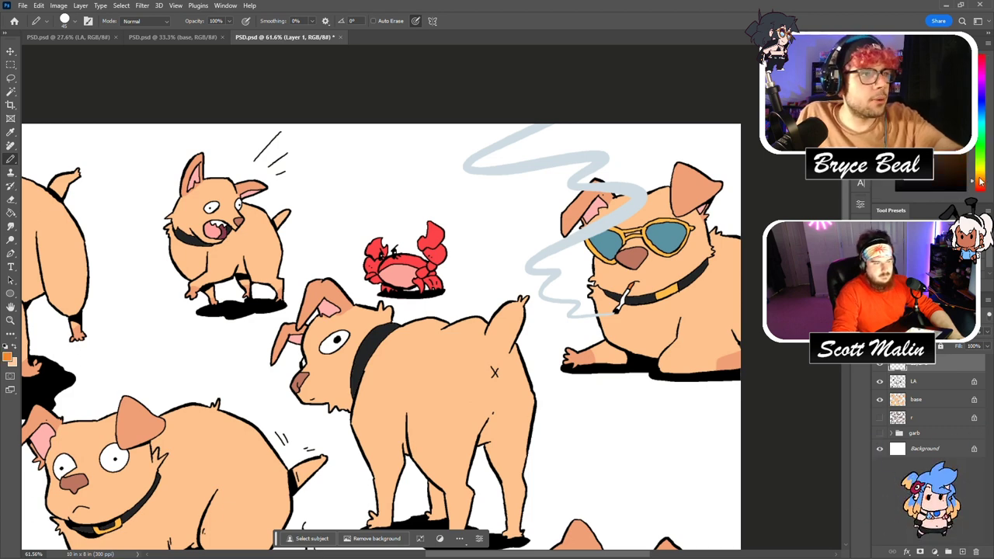
click(614, 314)
click(615, 325)
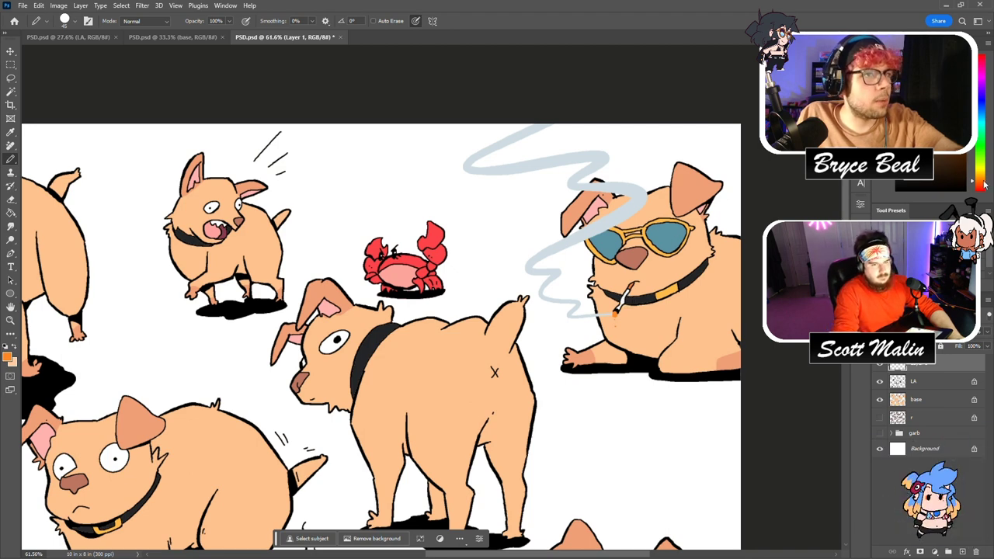
key(bracketleft)
click(614, 314)
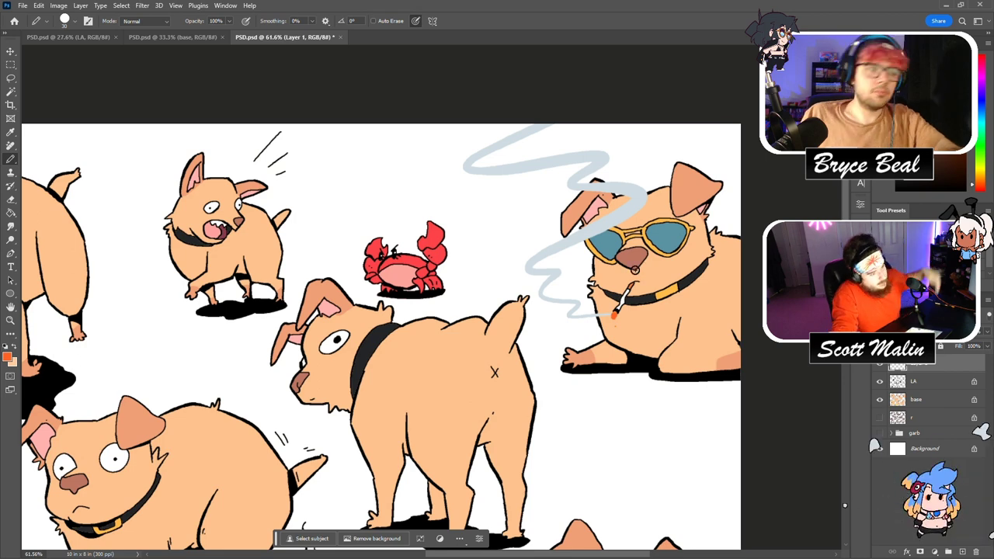
Paint a small pale yellow-white hot spot in the centre of the cigarette's orange ember.
click(10, 320)
drag(631, 299, 672, 342)
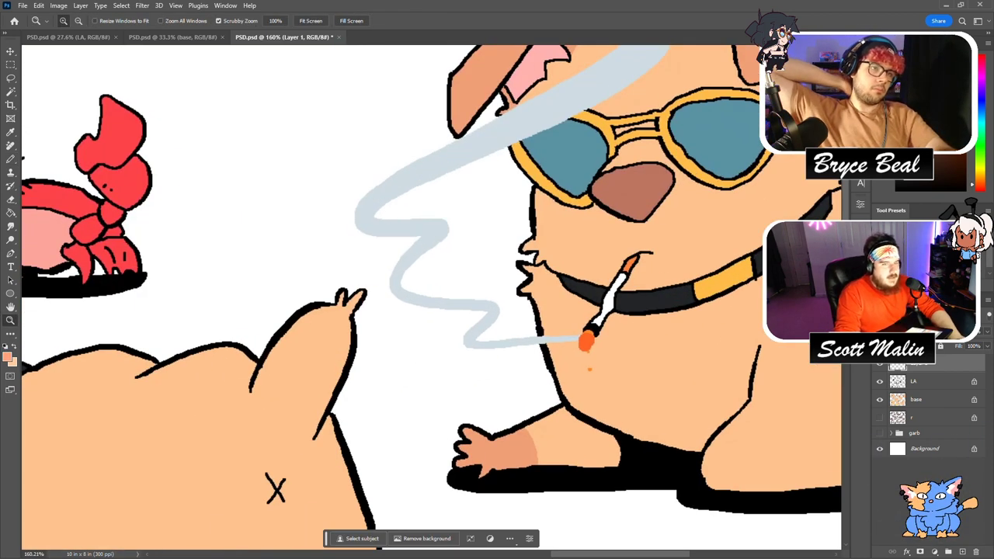
click(980, 177)
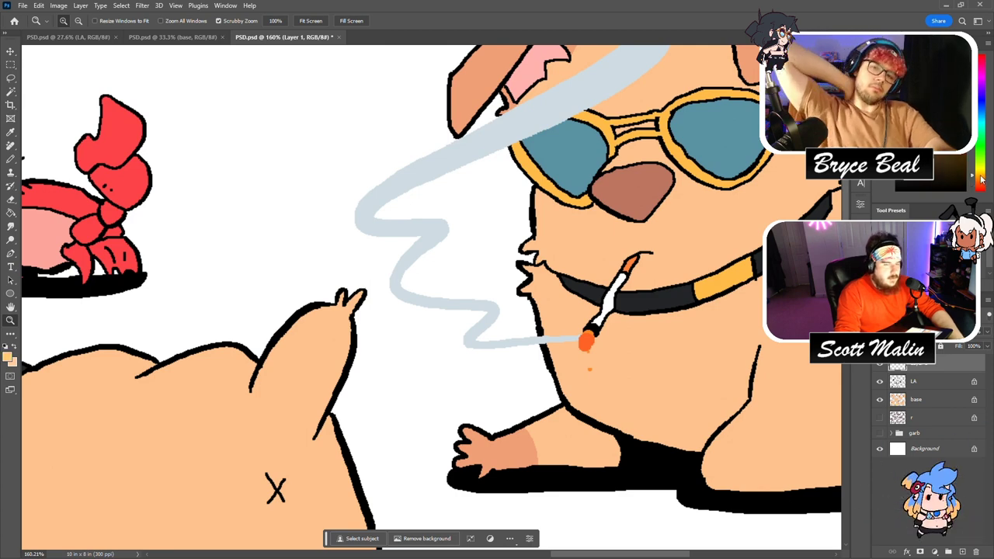
key(b)
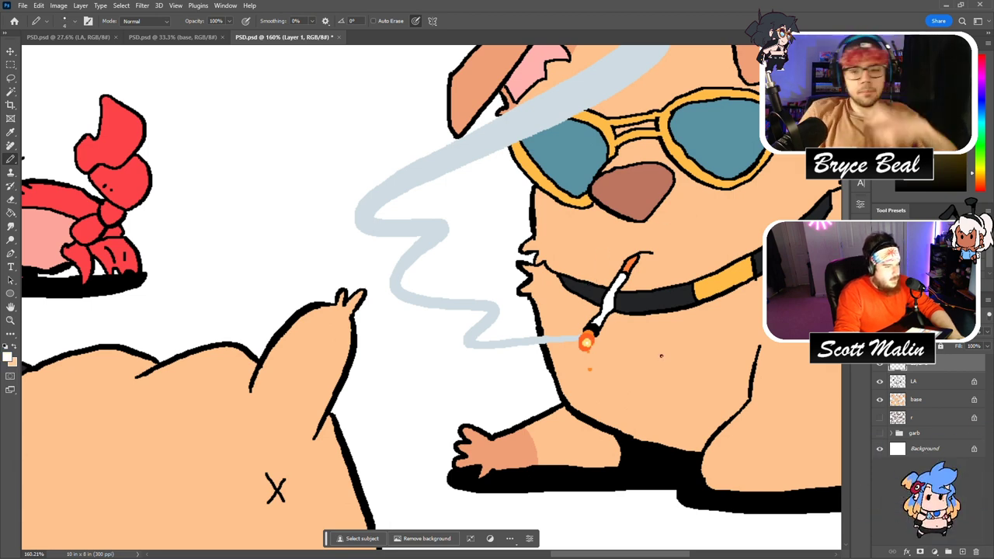
Load the base layer's outline as a selection, erase the smoke that overlaps the sunglasses dog, and deselect.
click(10, 320)
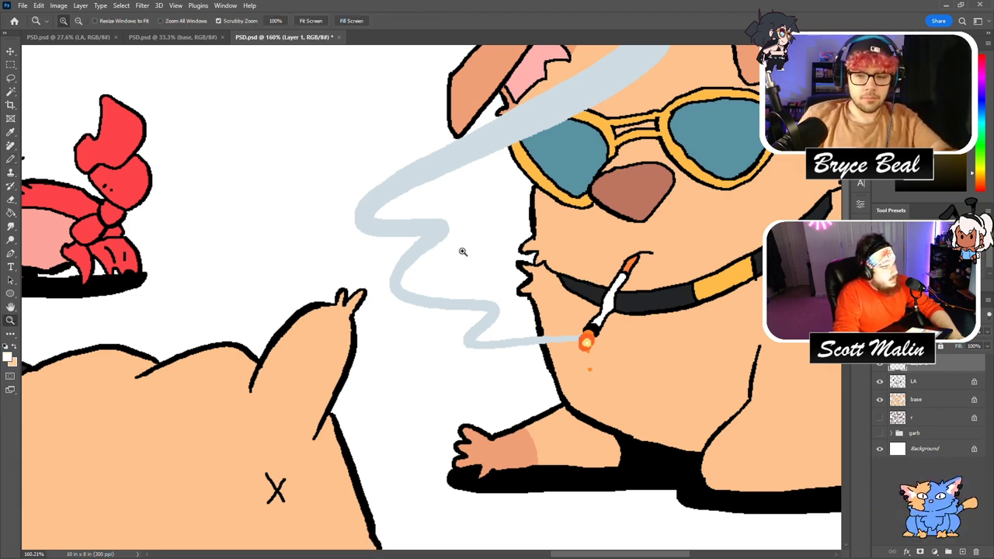
drag(462, 252, 411, 236)
drag(593, 235, 541, 234)
drag(727, 98, 799, 98)
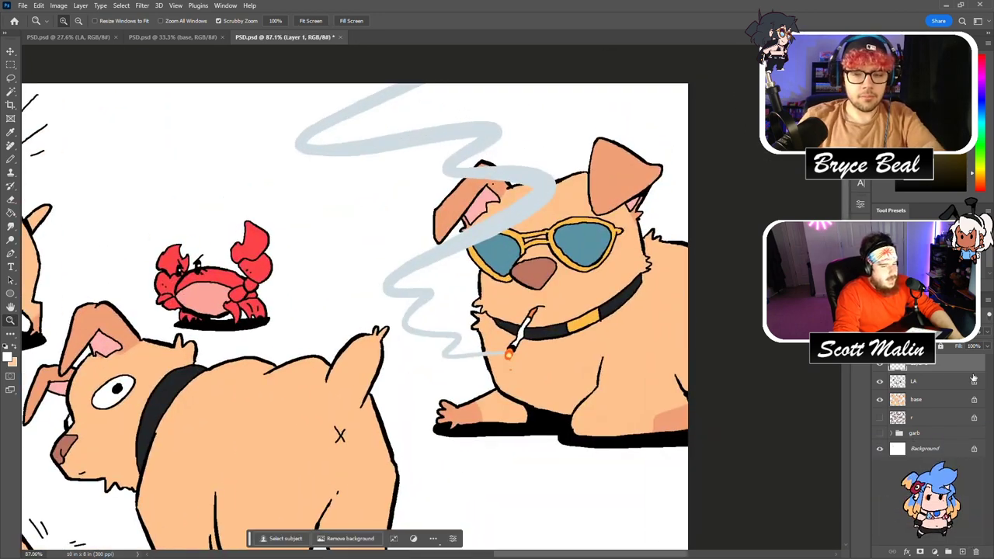
ctrl+click(902, 400)
key(e)
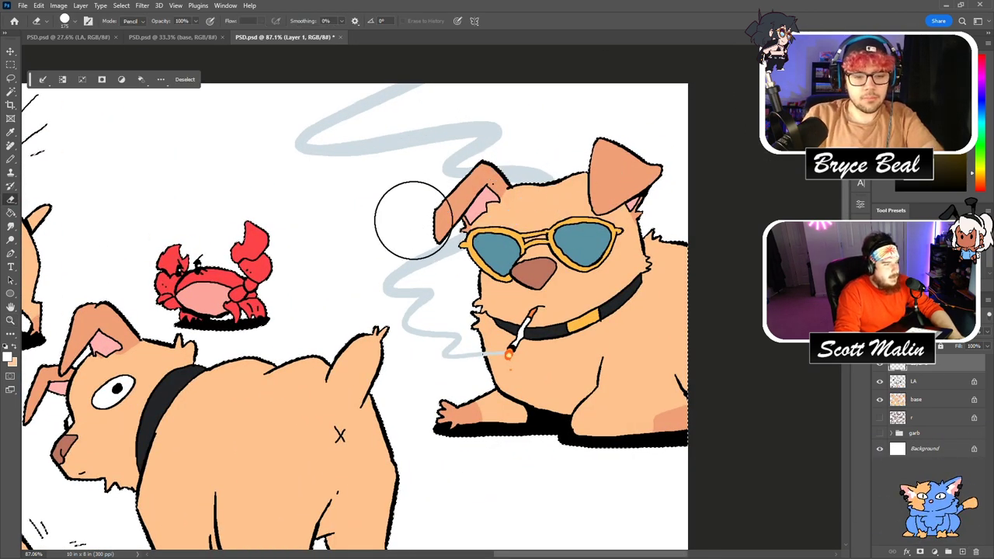
key(ctrl+d)
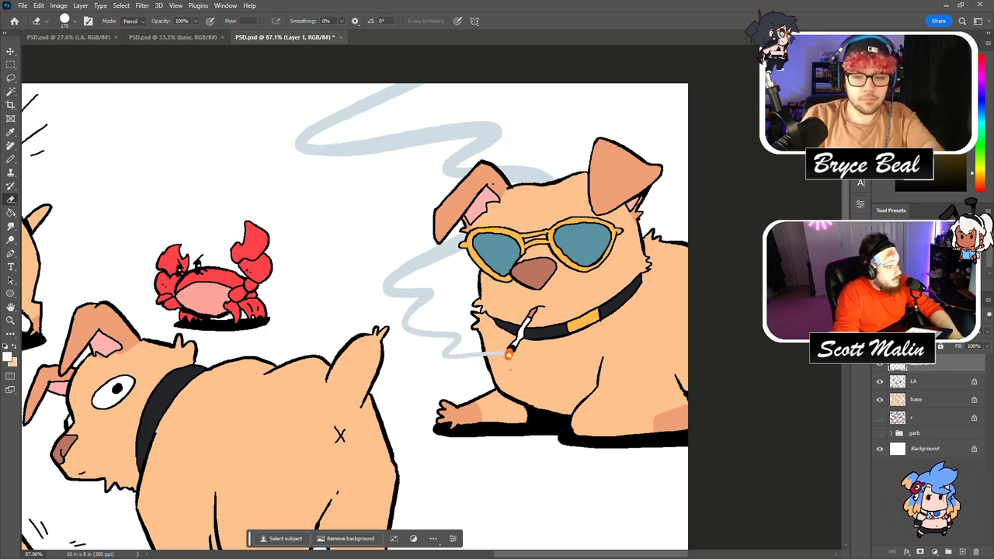
Rename the smoke drawing's layer as smoke and add a layer mask to it.
click(10, 320)
drag(299, 288, 241, 288)
drag(524, 245, 567, 245)
scroll(567, 246, up, 1)
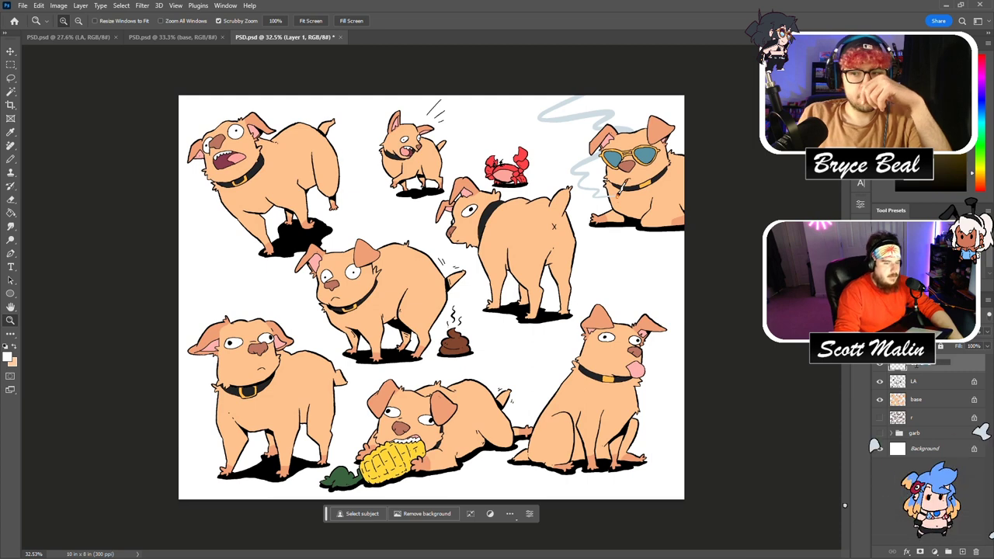
click(916, 366)
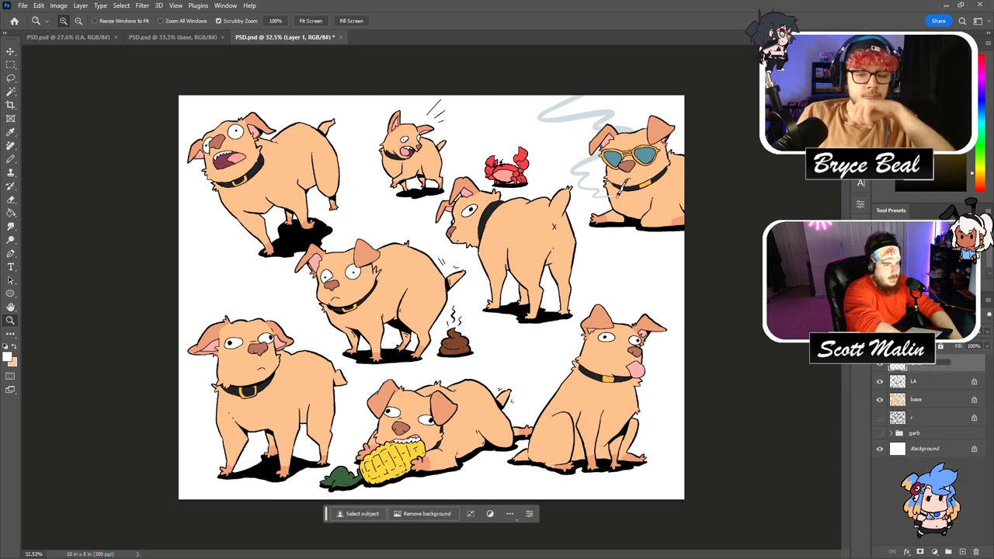
click(931, 380)
click(932, 363)
click(920, 551)
Fade the upper smoke trail by painting black on the smoke layer's mask with a size 400 brush at 50% opacity.
drag(611, 92, 644, 136)
click(10, 159)
click(33, 162)
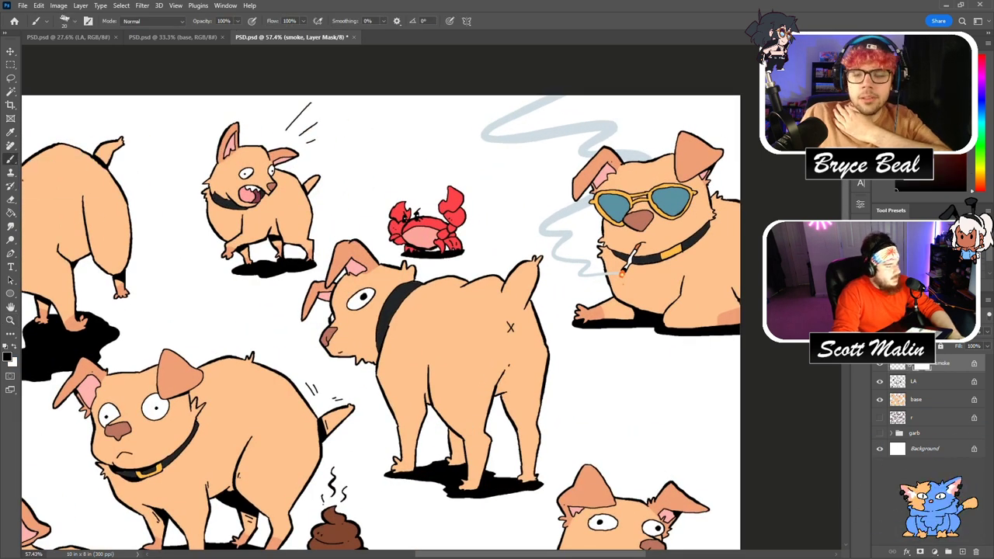
key(comma)
key(bracketright)
key(bracketright)
key(bracketright)
key(bracketright)
key(bracketright)
key(bracketright)
key(bracketright)
key(bracketright)
key(5)
mouse_move(550, 105)
mouse_down()
mouse_move(500, 113)
mouse_move(633, 128)
mouse_move(568, 164)
mouse_up()
drag(638, 159, 451, 125)
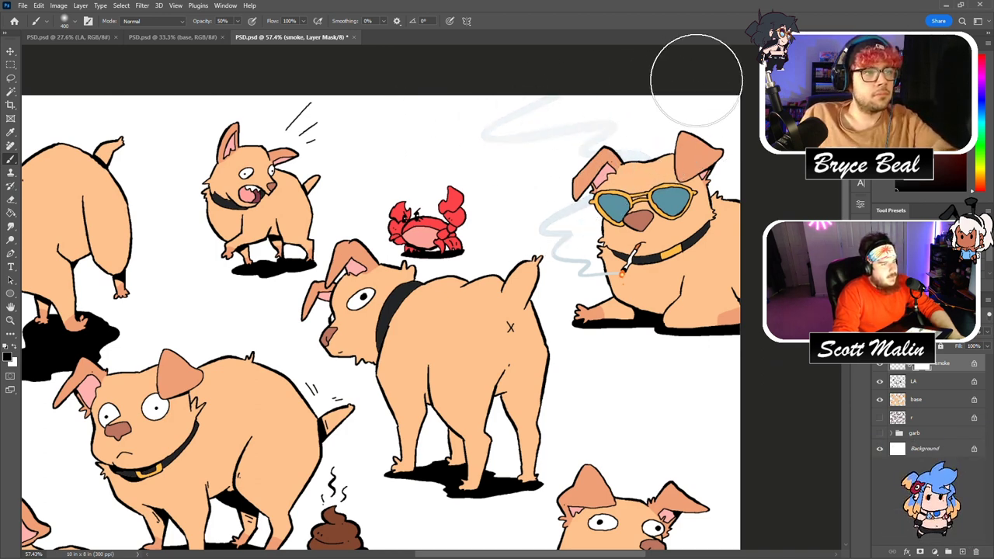
click(9, 320)
drag(737, 266, 670, 267)
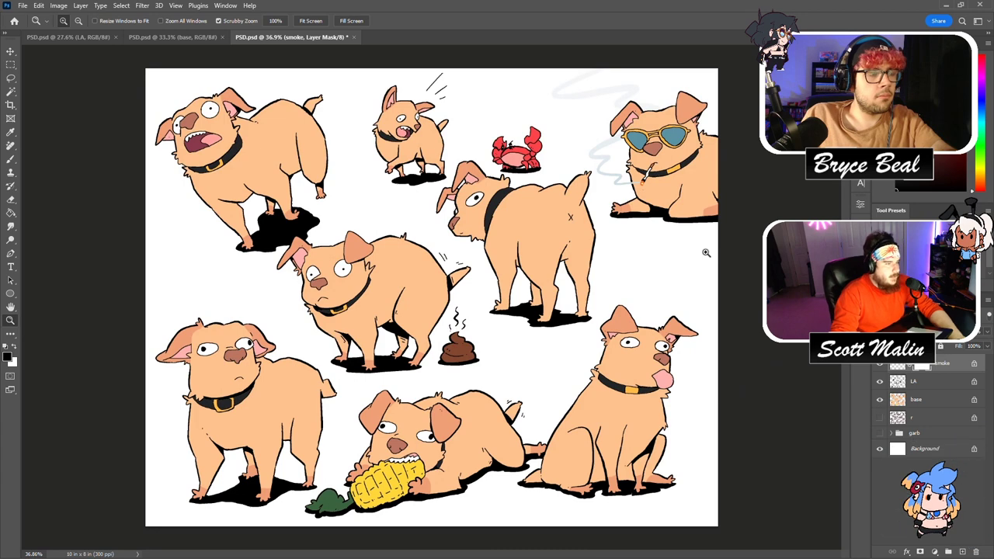
Hide the smoke layer and add a new layer clipped to base with a darkening blend mode.
click(937, 402)
key(ctrl+shift+alt+n)
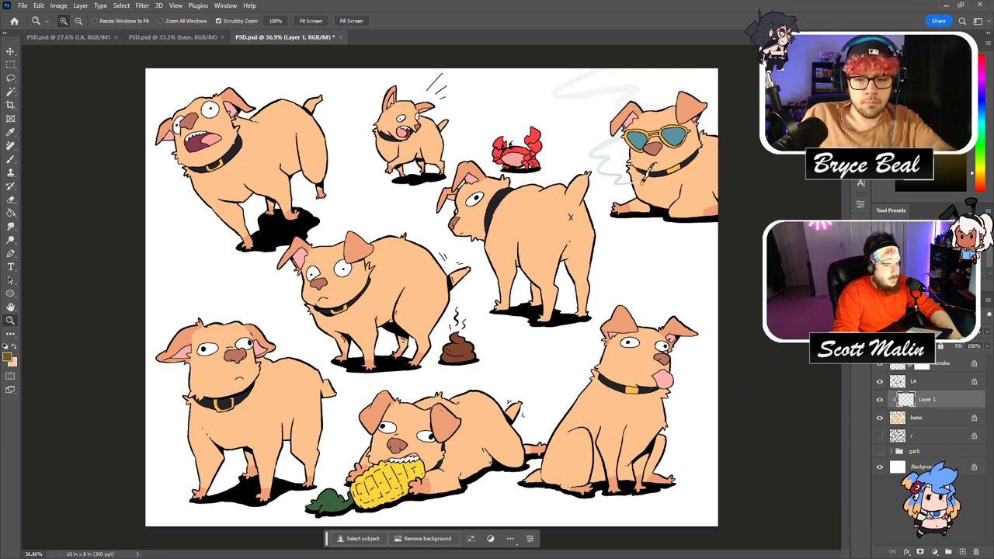
click(879, 365)
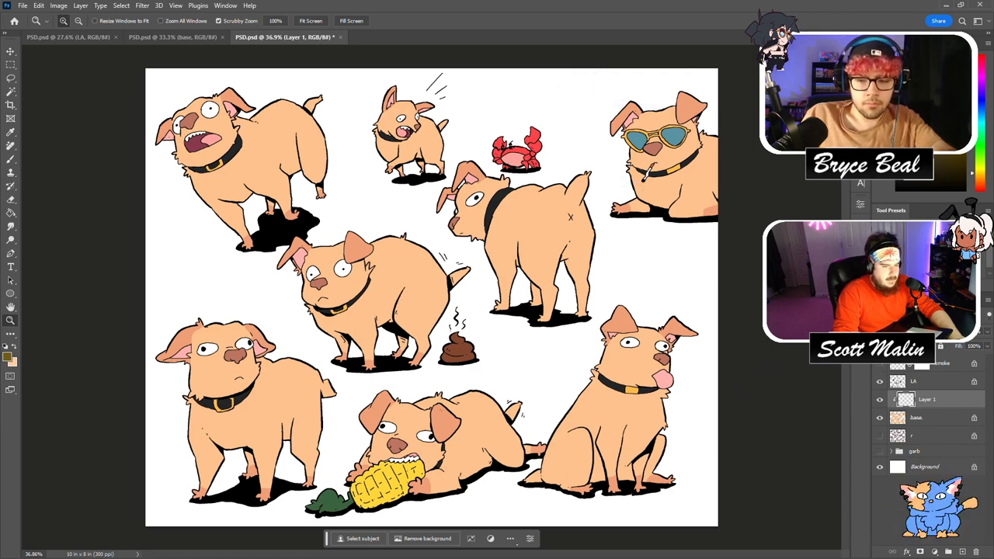
click(904, 334)
click(920, 347)
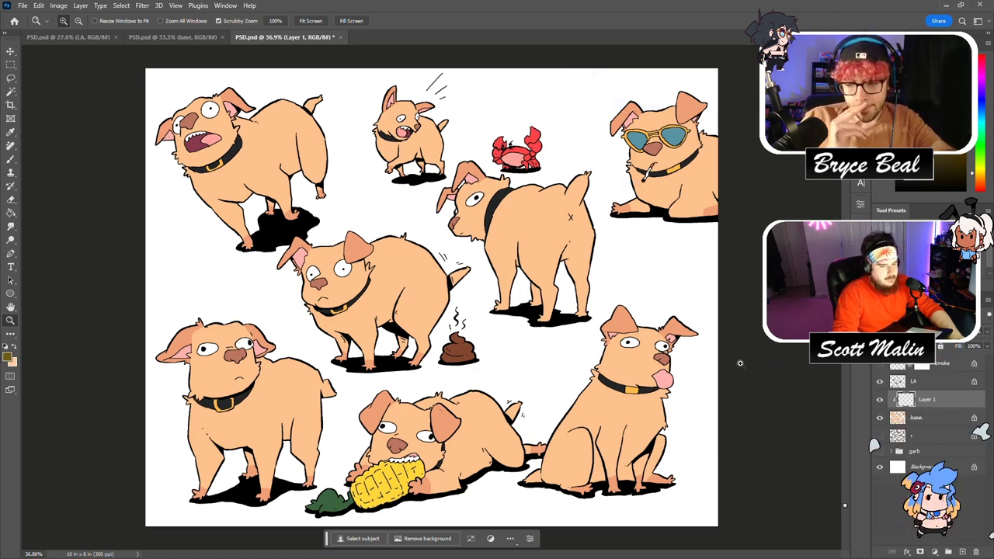
Fill the sunglasses dog's outstretched foreleg and paw with the olive shadow colour on the clipped layer using the Paint Bucket.
drag(697, 182, 765, 178)
key(g)
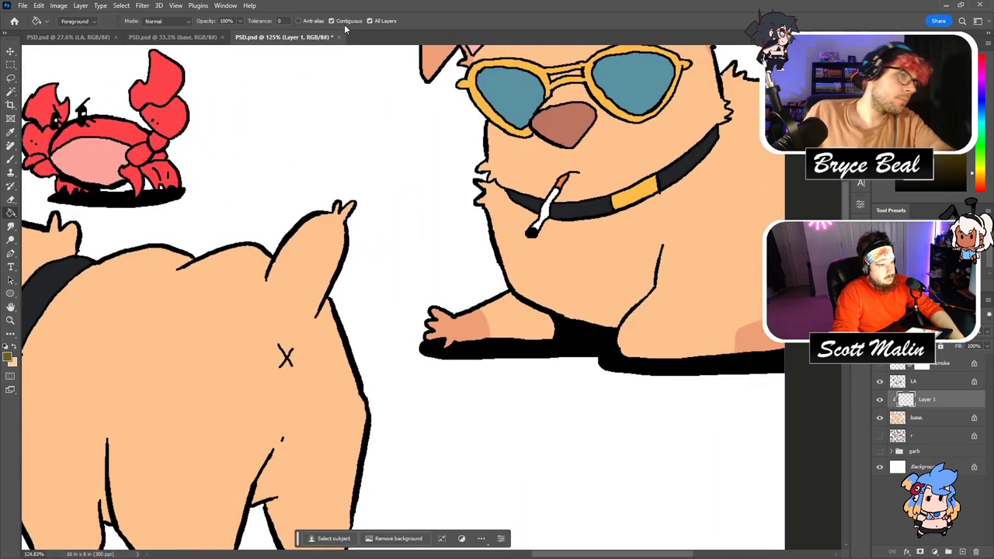
click(458, 334)
click(537, 331)
Paint a shadow inside the sunglasses dog's folded ear with the Pencil on the clipped layer.
click(10, 320)
drag(219, 309, 186, 309)
drag(529, 252, 544, 252)
key(b)
right_click(15, 163)
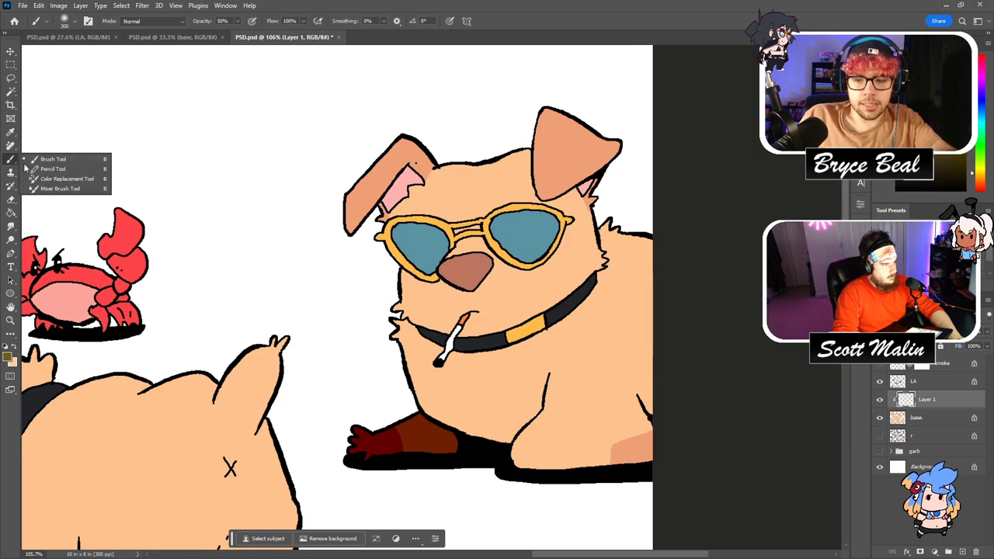
click(52, 168)
drag(407, 165, 395, 184)
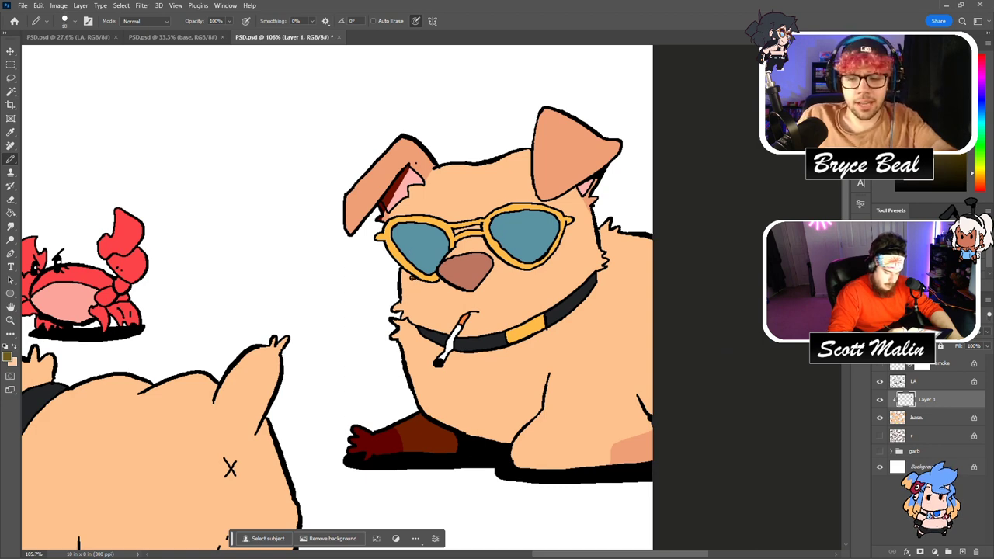
Paint shadows on the sunglasses dog's cheek edge, neck below the collar, lower chest and folded legs on the clipped layer.
drag(408, 278, 406, 280)
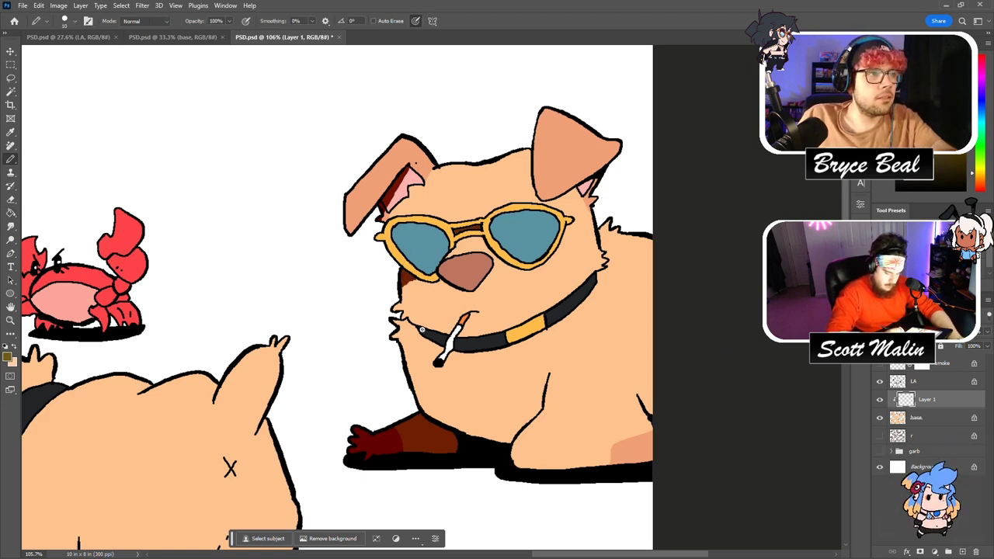
mouse_move(446, 340)
mouse_down()
mouse_move(405, 378)
mouse_move(419, 333)
mouse_move(435, 341)
mouse_up()
drag(539, 409, 500, 455)
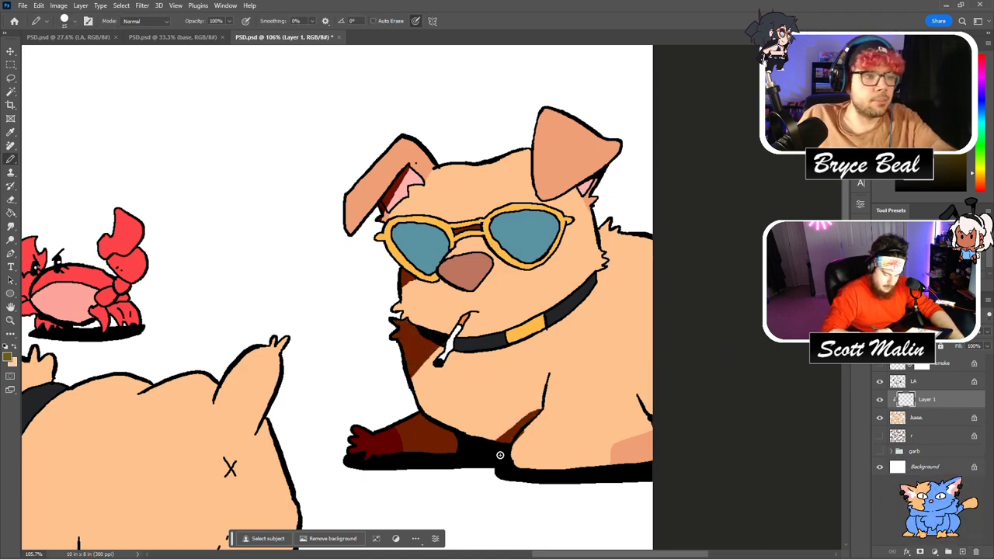
key(ctrl+z)
mouse_move(542, 410)
mouse_down()
mouse_move(507, 452)
mouse_move(550, 469)
mouse_move(610, 465)
mouse_up()
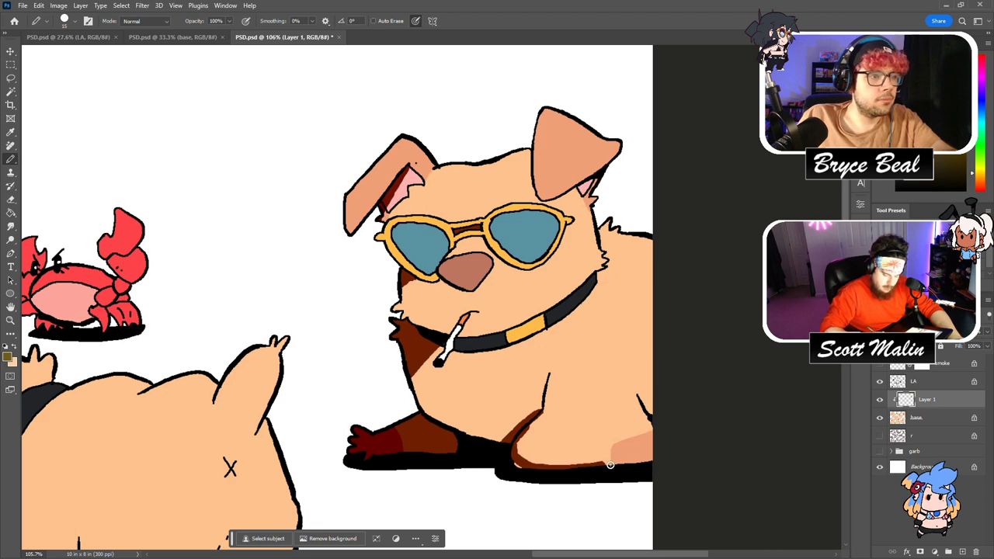
key(g)
click(639, 392)
key(ctrl+z)
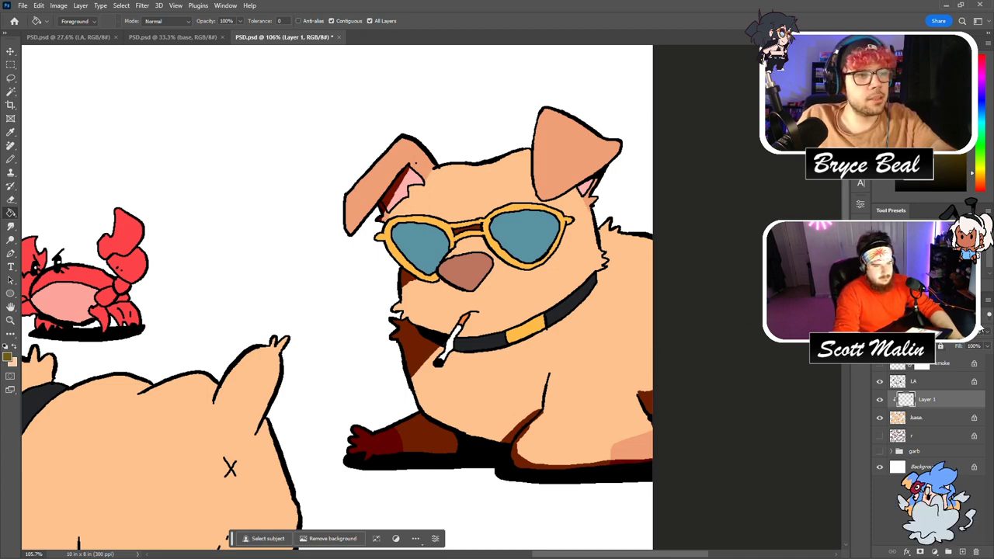
Lower the clipped shadow layer's opacity until the dark shadows become a soft brown tint.
drag(963, 346, 951, 346)
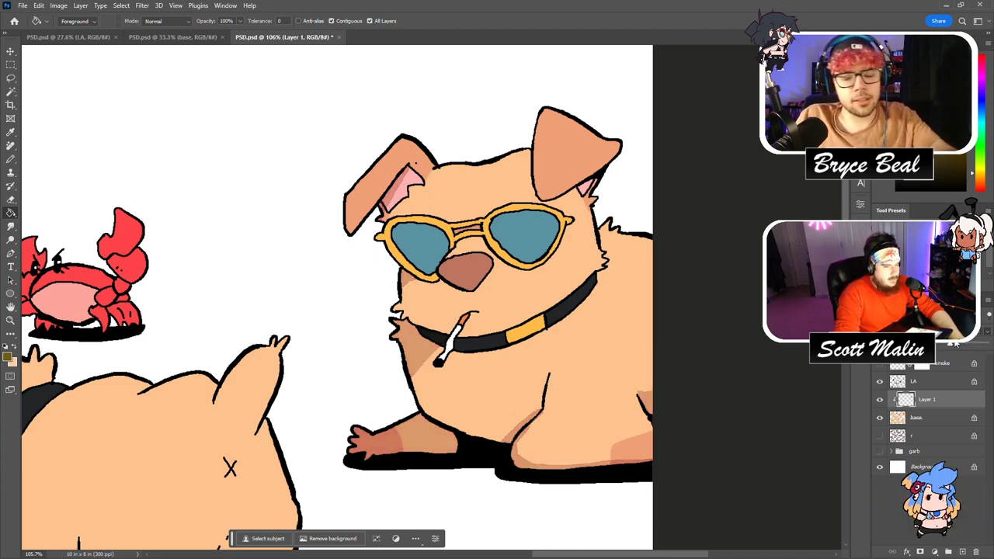
click(960, 345)
click(954, 344)
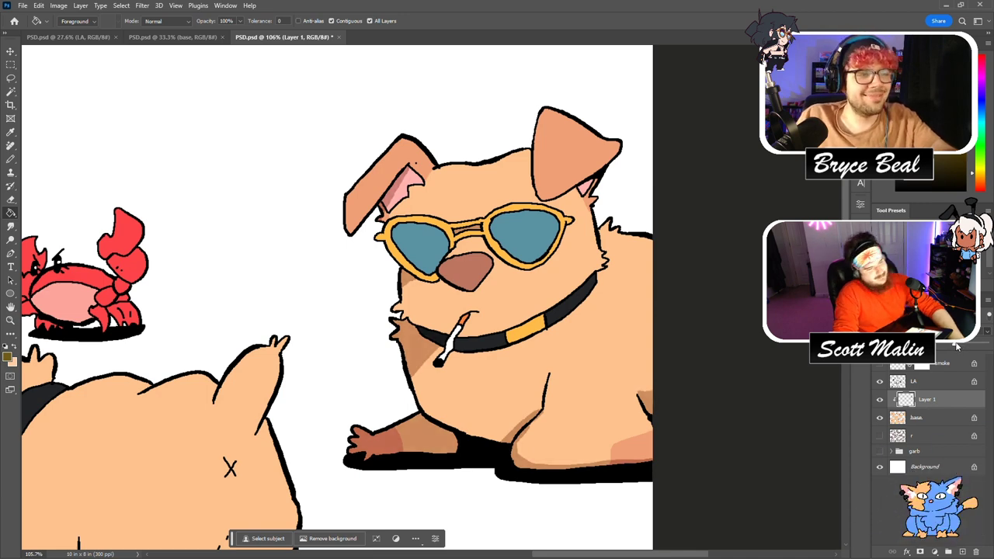
click(959, 344)
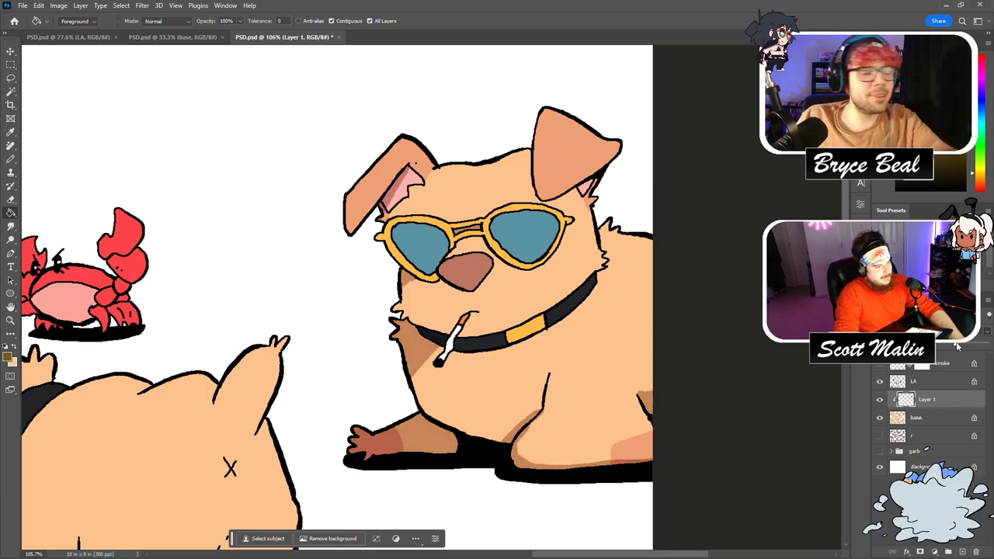
Paint a shadow over the crab's far legs beneath its body with an enlarged Pencil.
click(8, 321)
mouse_move(209, 293)
mouse_down()
mouse_move(124, 299)
mouse_move(173, 351)
mouse_move(326, 341)
mouse_up()
key(b)
key(bracketright)
key(bracketright)
key(bracketright)
drag(78, 321, 147, 358)
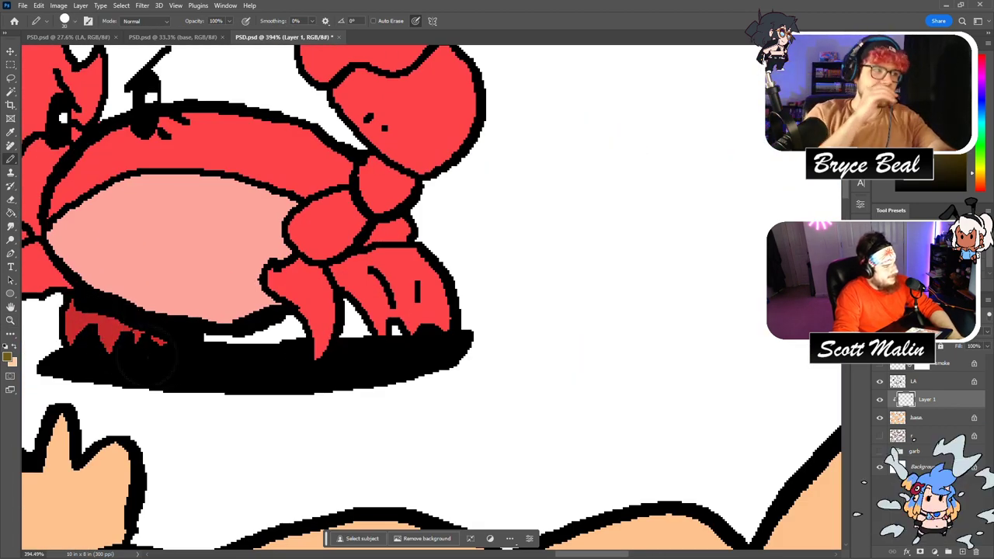
Shade the rear-view dog's neck fur below the jaw and the belly edge beside its near hind leg.
click(10, 320)
scroll(295, 272, down, 8)
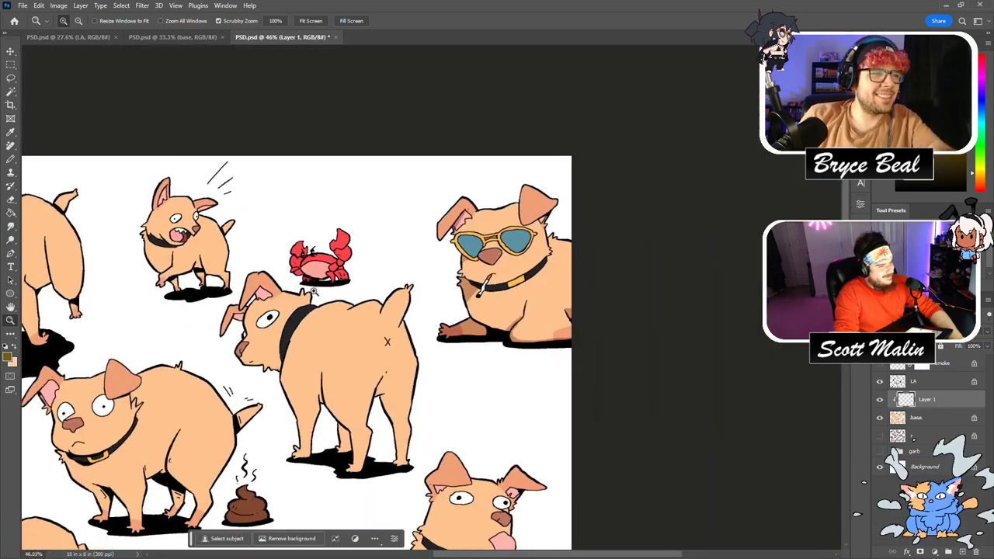
scroll(256, 241, up, 2)
key(b)
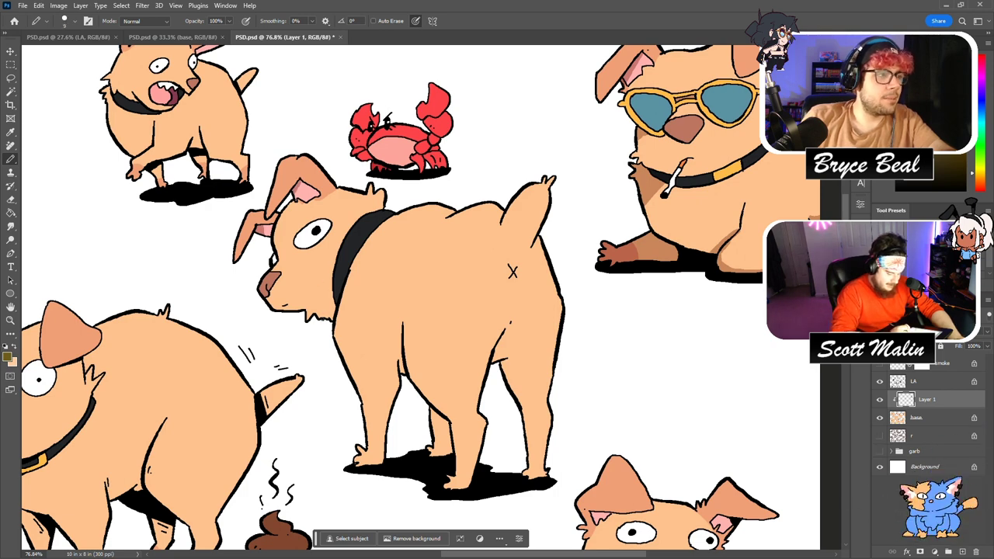
key(g)
click(328, 303)
key(b)
drag(402, 346, 401, 374)
Shade the rear-view dog's far foreleg, the crease between its hind legs and the upper part of its other hind leg.
key(g)
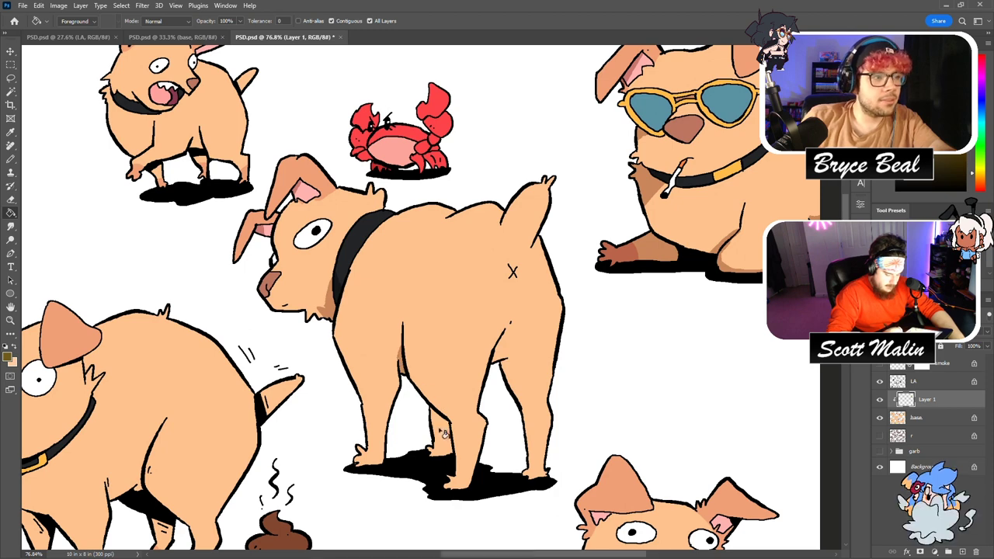
click(445, 433)
key(b)
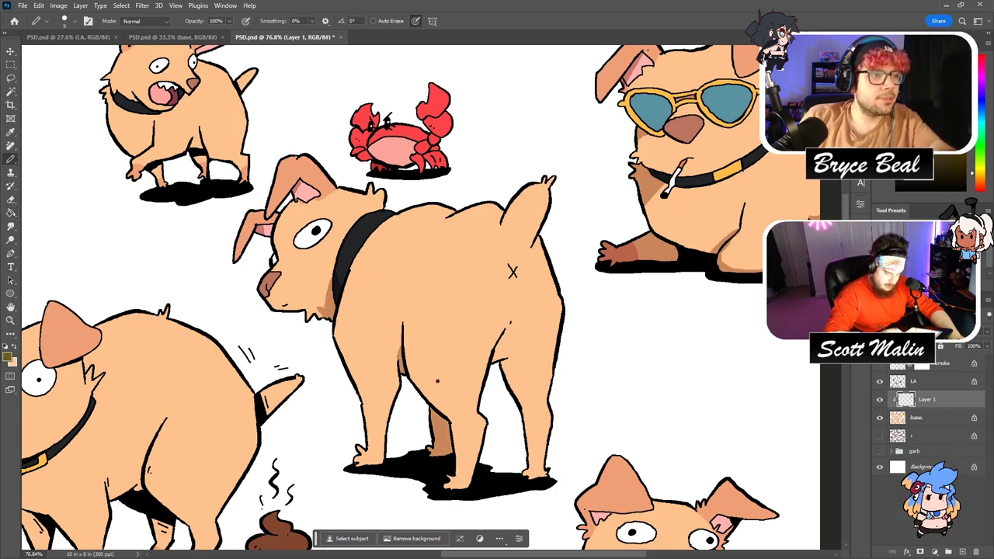
drag(505, 330, 504, 355)
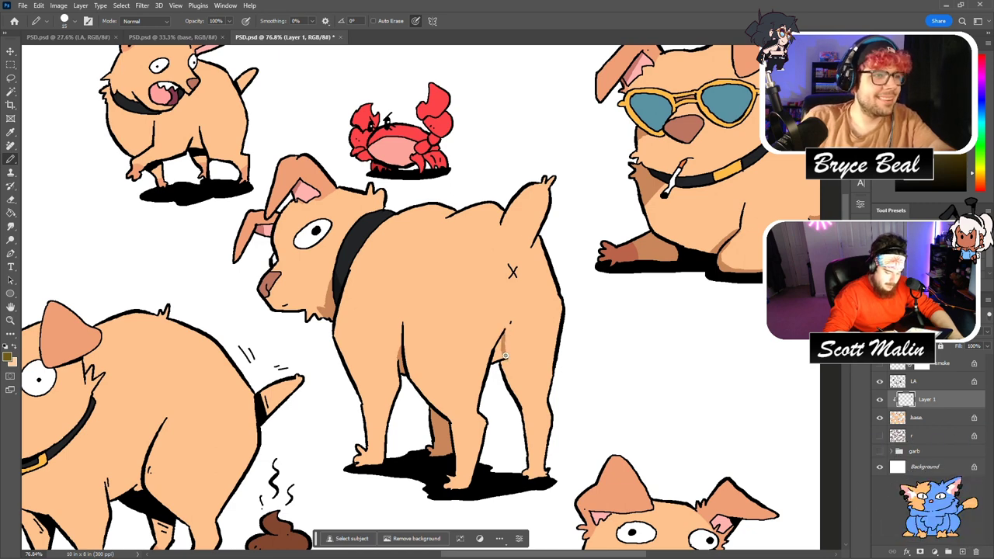
key(g)
click(546, 359)
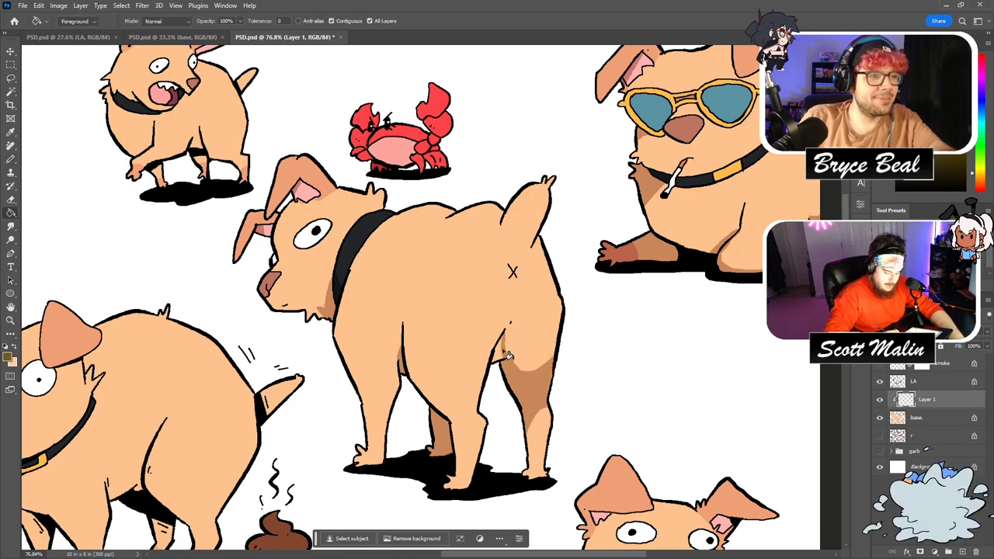
scroll(524, 343, down, 2)
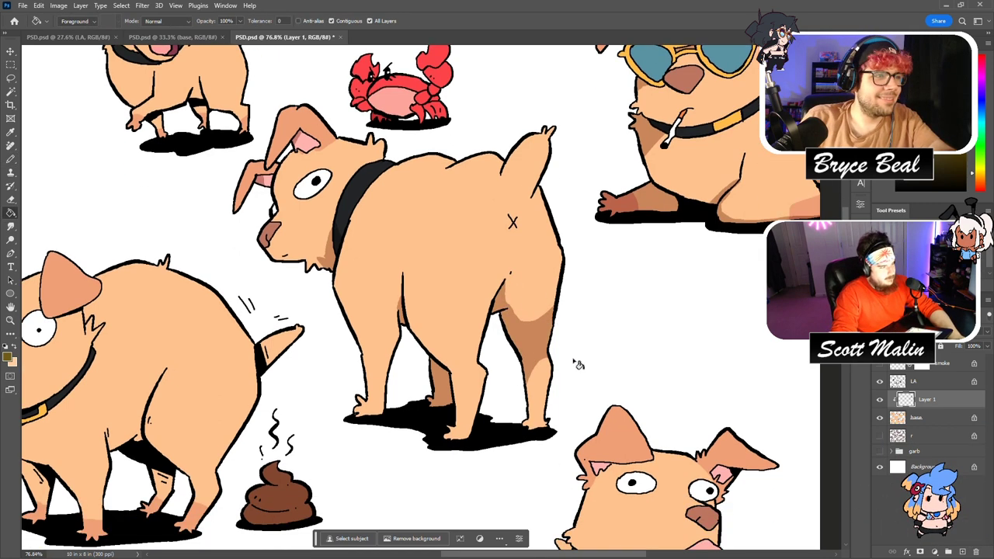
Colour the rear-view dog's paws darker orange on the base layer with the Pencil, and reselect the clipped shadow layer.
click(942, 417)
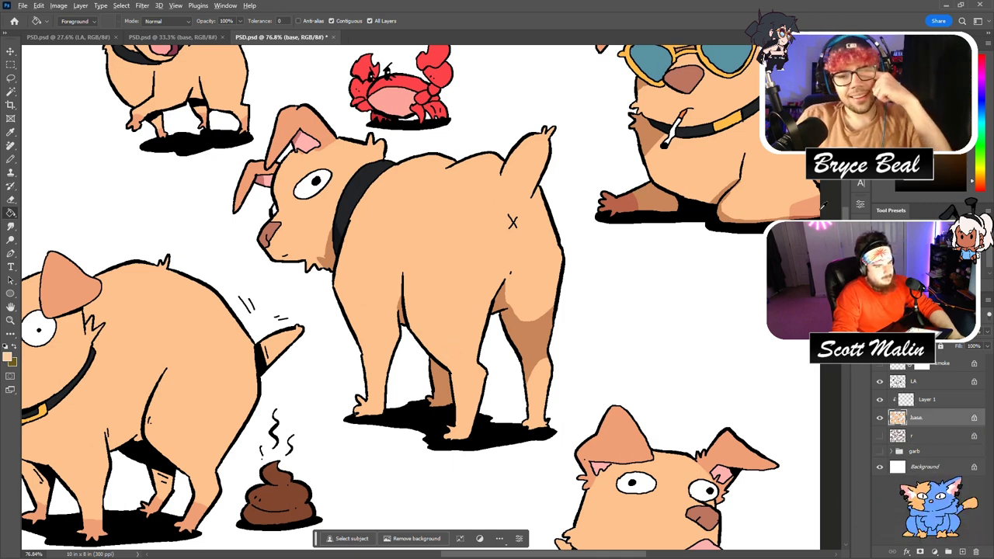
key(b)
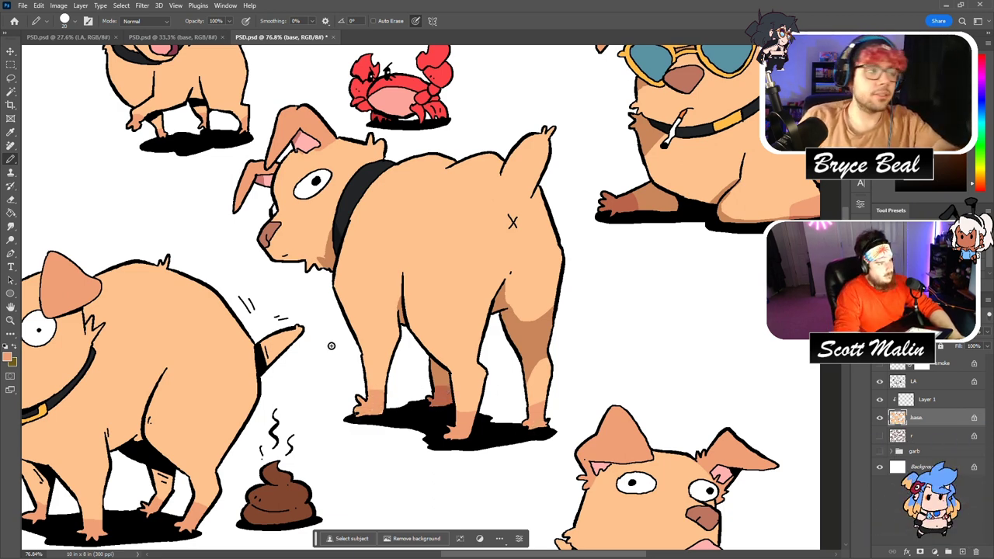
click(927, 399)
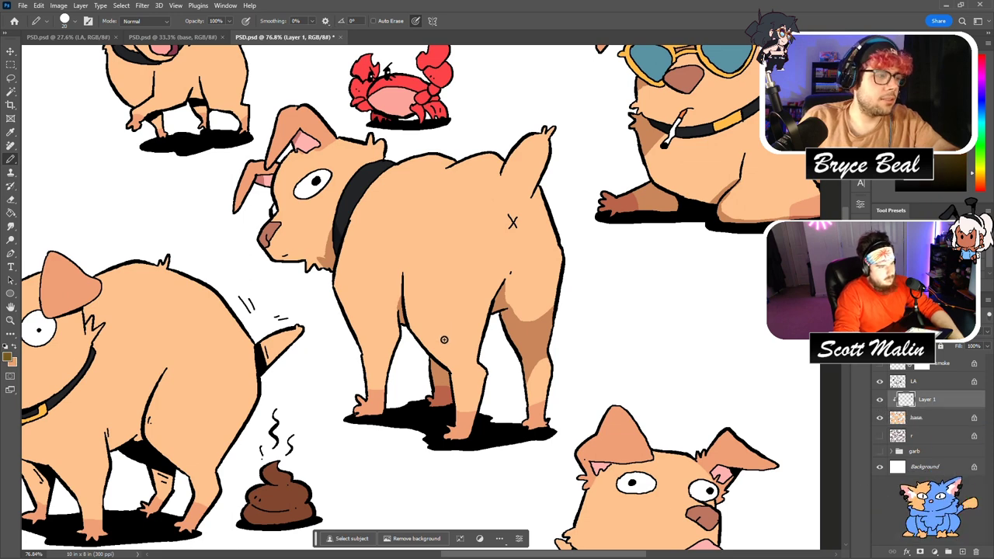
Paint shadows below the sitting dog's ear and from its chin across the collar onto the chest.
scroll(448, 334, down, 1)
scroll(453, 361, down, 2)
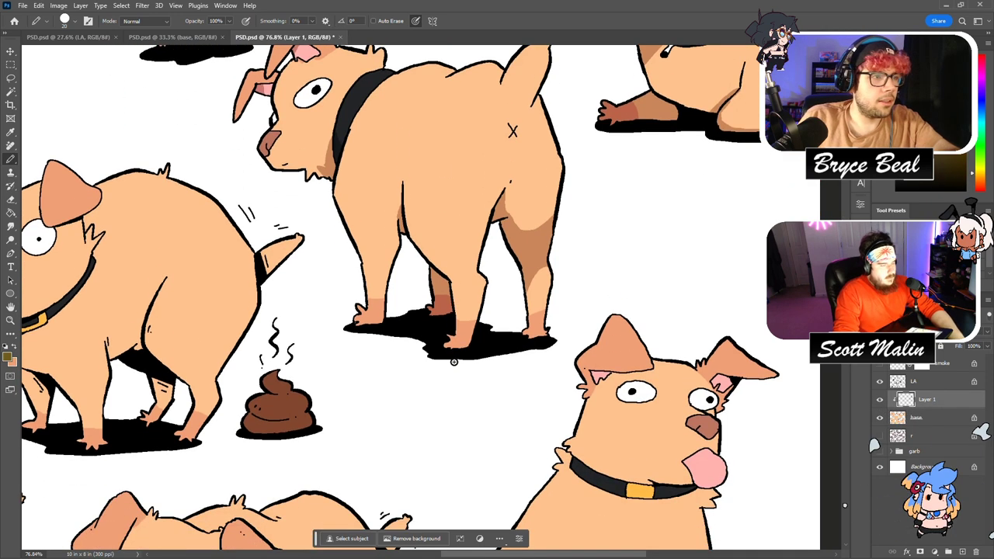
scroll(454, 362, down, 4)
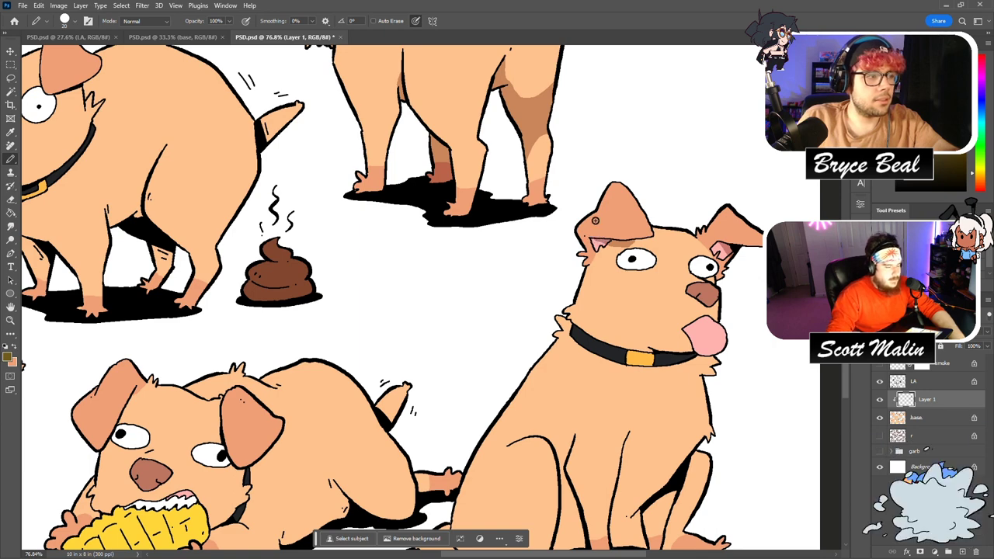
scroll(638, 368, down, 2)
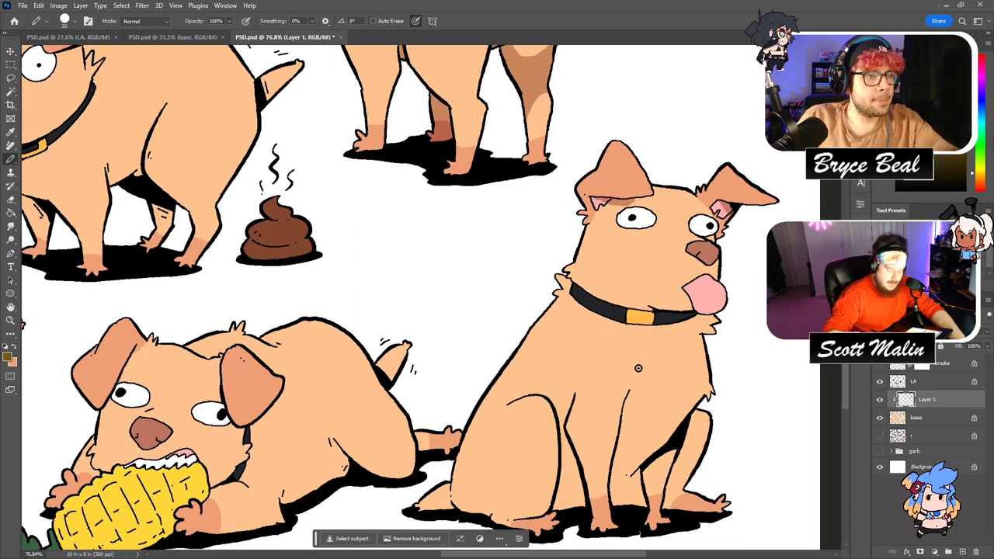
mouse_move(630, 298)
mouse_down()
mouse_move(649, 330)
mouse_move(703, 353)
mouse_up()
key(g)
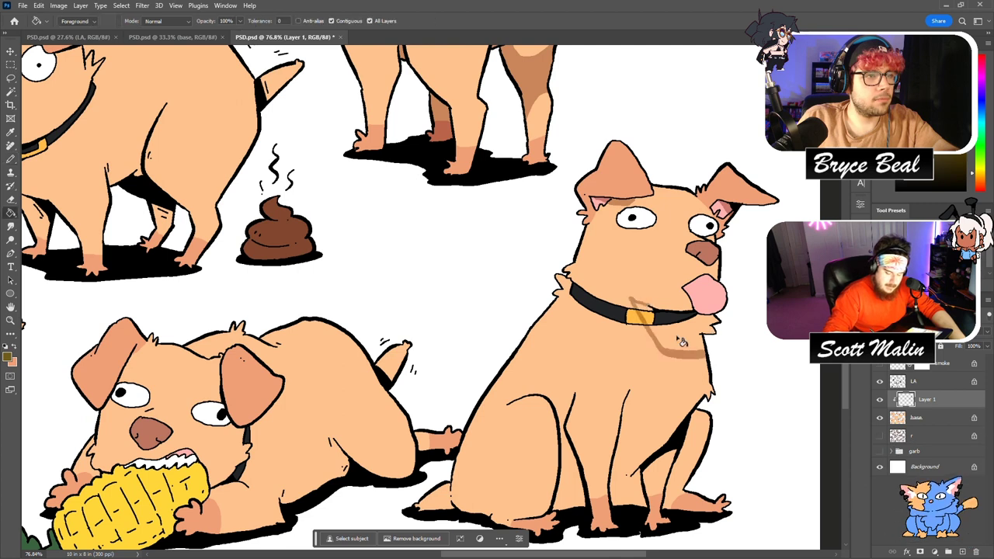
click(681, 345)
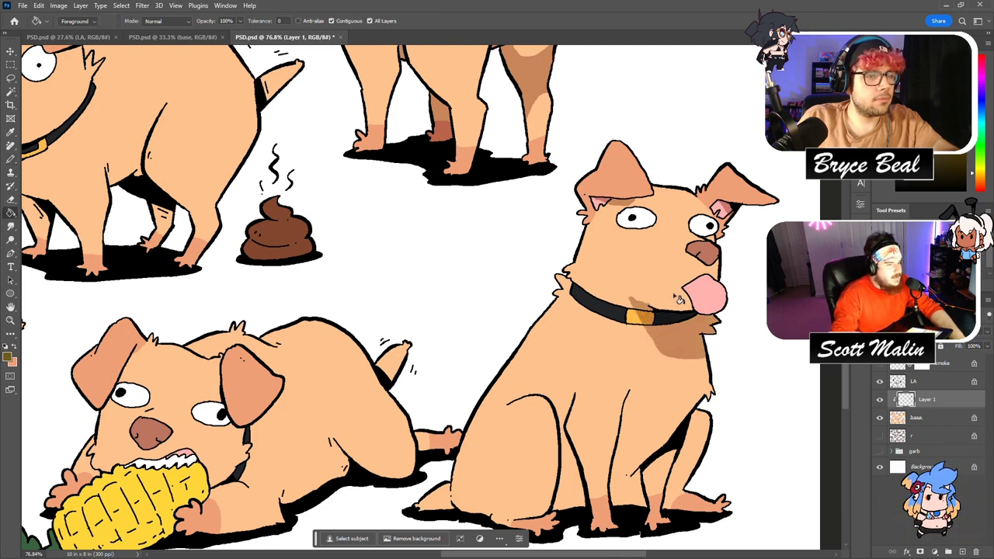
key(e)
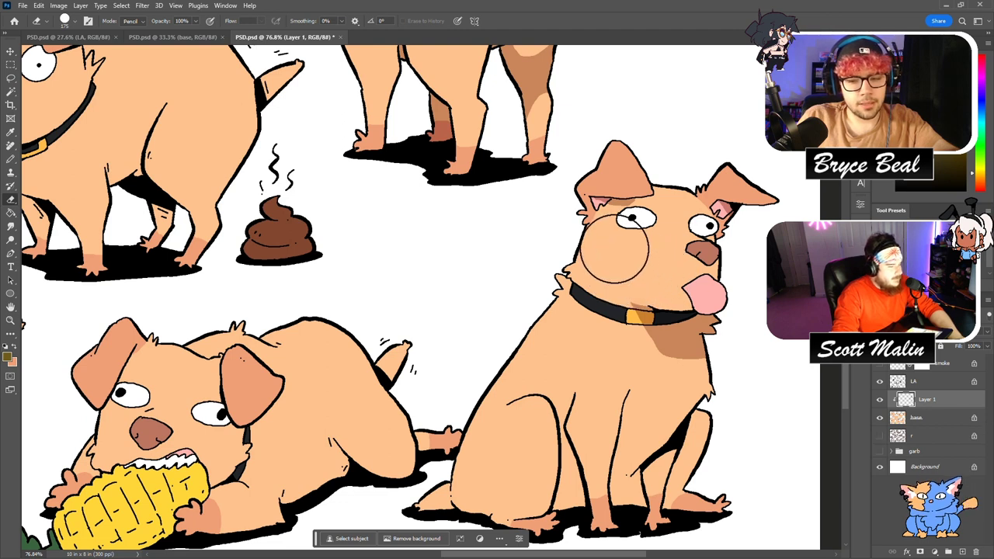
scroll(350, 257, down, 2)
scroll(500, 360, down, 1)
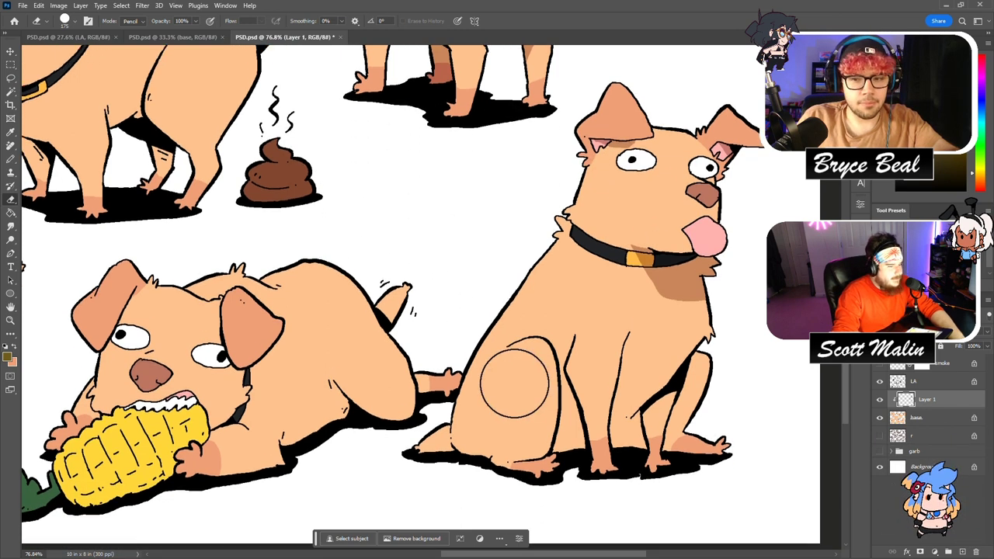
Shade the sitting dog's belly behind the near foreleg and the chest area leading into its far foreleg.
key(b)
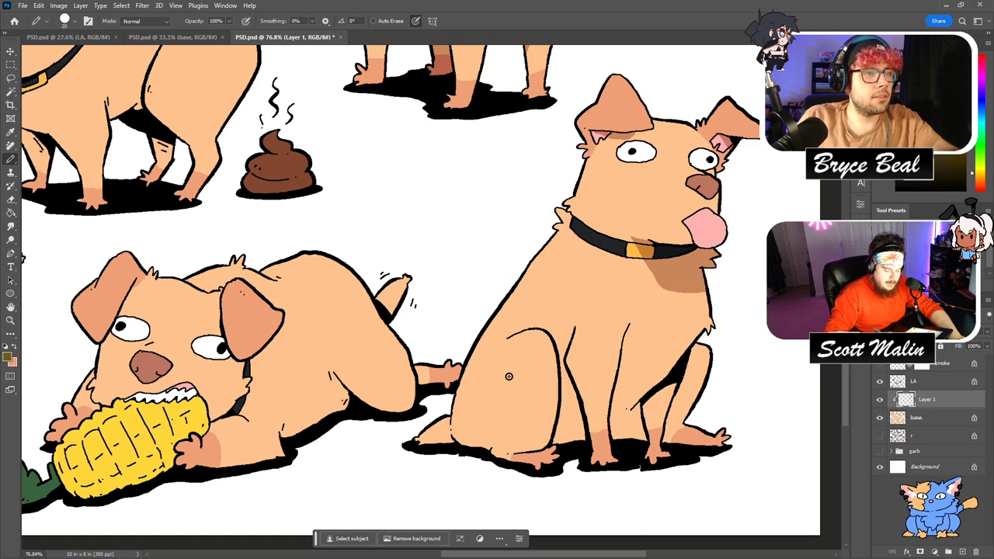
scroll(590, 365, up, 2)
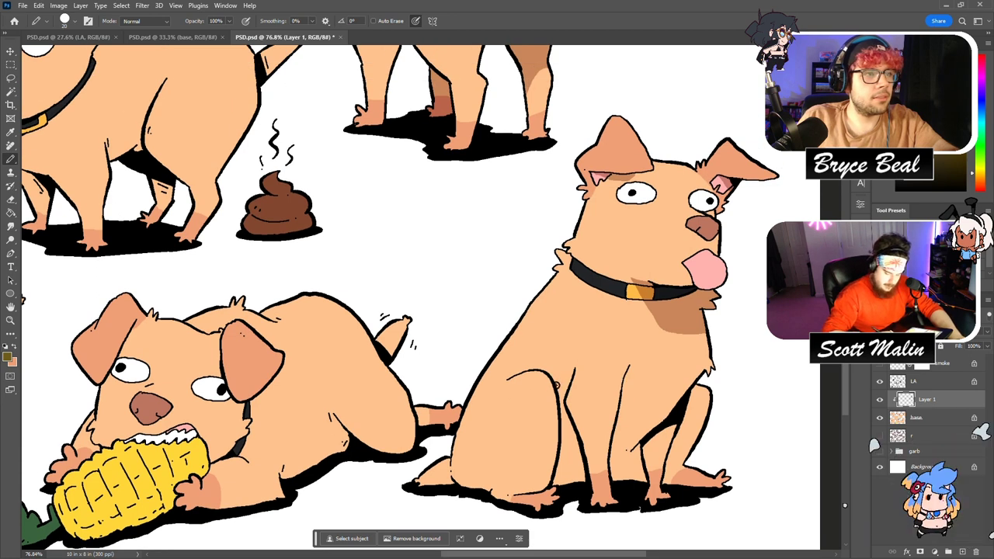
drag(565, 385, 575, 428)
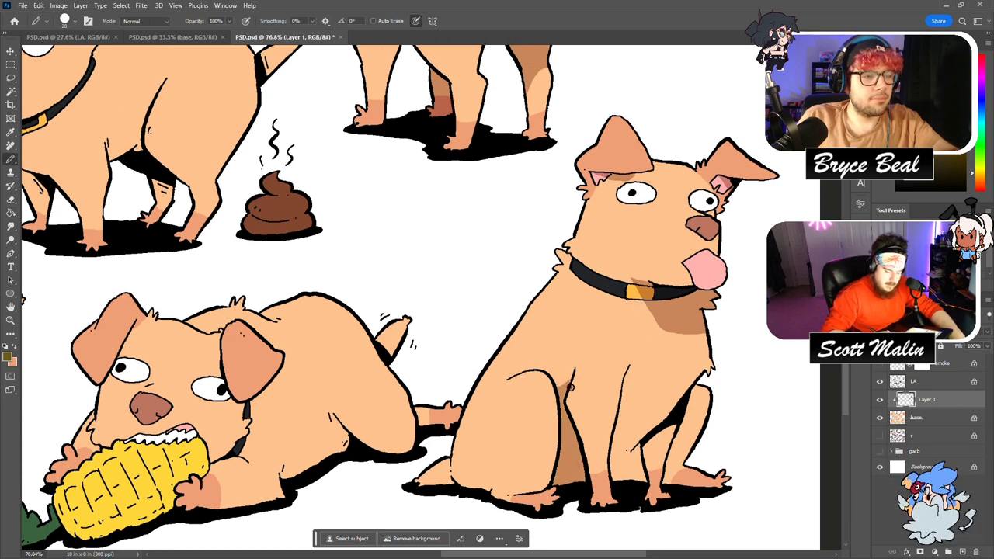
mouse_move(619, 398)
mouse_down()
mouse_move(657, 397)
mouse_move(689, 370)
mouse_up()
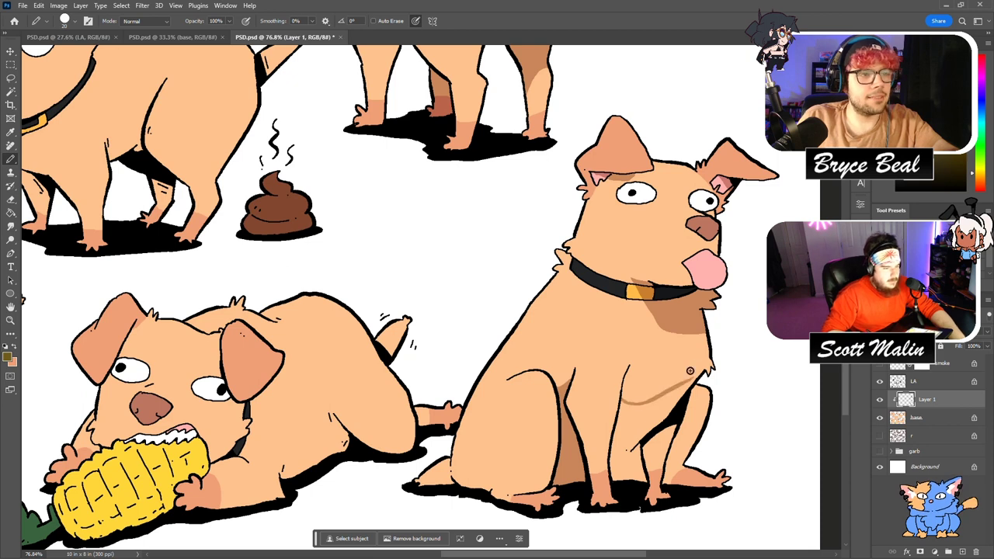
key(ctrl+z)
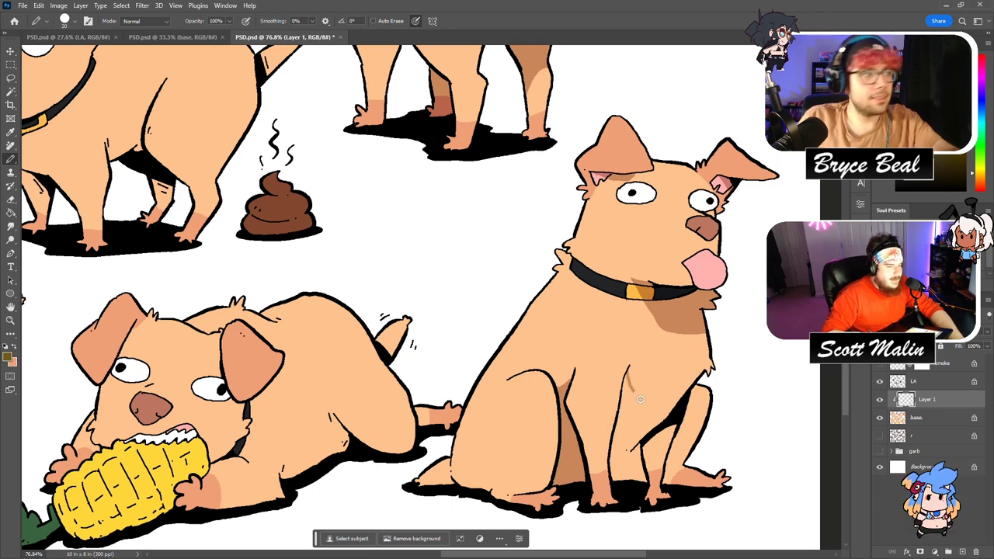
drag(629, 399, 691, 378)
key(g)
click(647, 429)
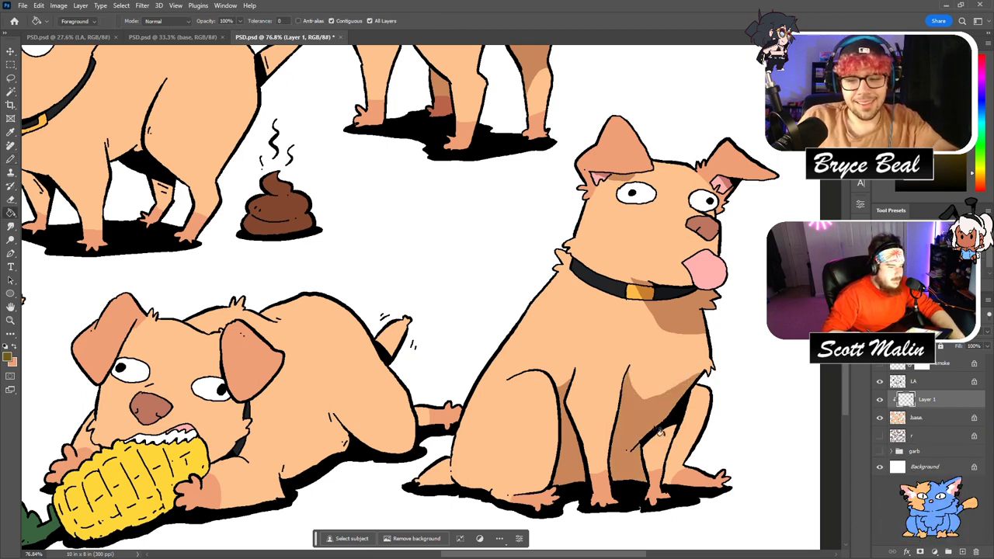
Fill the sitting dog's far hind leg, its paw and the remaining far foreleg area with the shadow colour.
click(686, 430)
click(696, 482)
key(b)
key(g)
mouse_move(644, 455)
mouse_down()
mouse_move(667, 452)
mouse_move(657, 485)
mouse_move(669, 471)
mouse_up()
click(658, 441)
Fill the corn-eating dog's outstretched hind leg and paw with the shadow colour.
key(b)
scroll(341, 378, down, 2)
key(g)
click(437, 351)
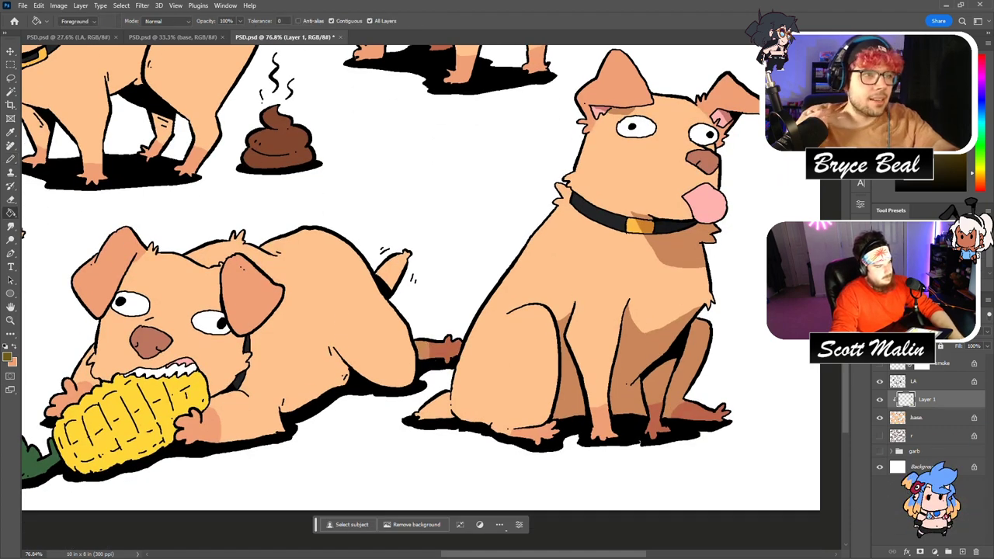
Paint shadows under the corn-eating dog's near foreleg and belly, and along the lower part of its near hind leg.
click(11, 320)
key(ctrl+0)
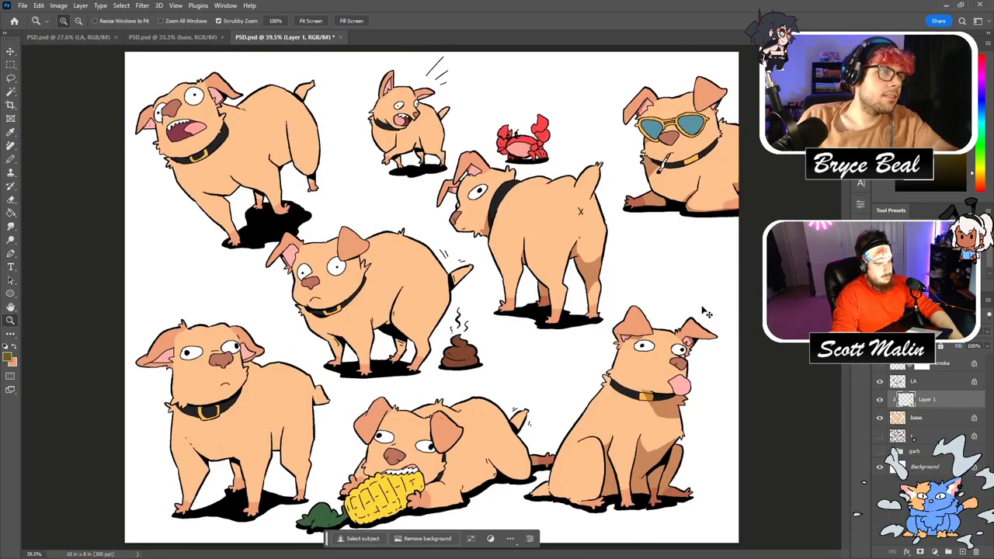
drag(326, 450, 358, 410)
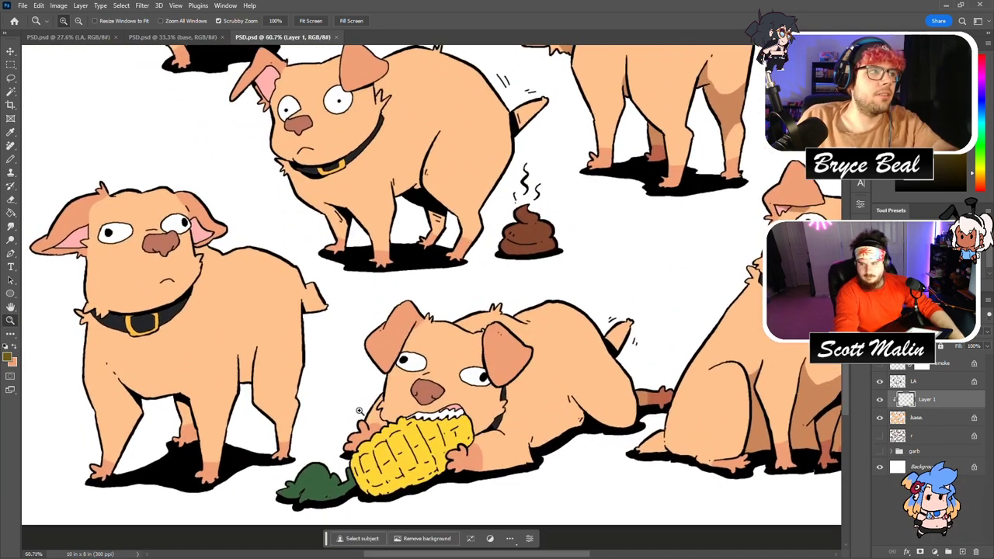
key(b)
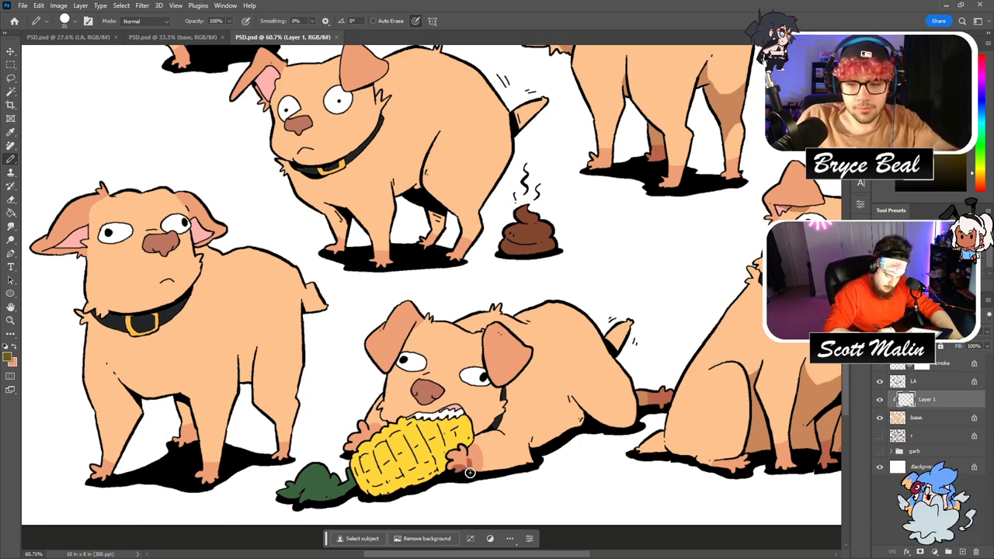
drag(470, 469, 539, 466)
mouse_move(577, 405)
mouse_down()
mouse_move(578, 417)
mouse_move(581, 402)
mouse_move(621, 419)
mouse_move(613, 408)
mouse_move(572, 411)
mouse_up()
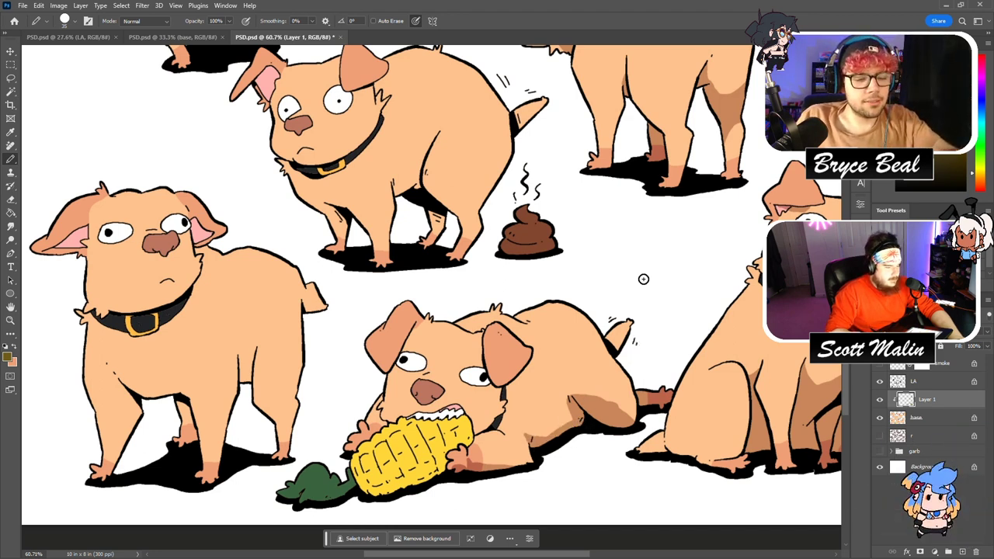
key(e)
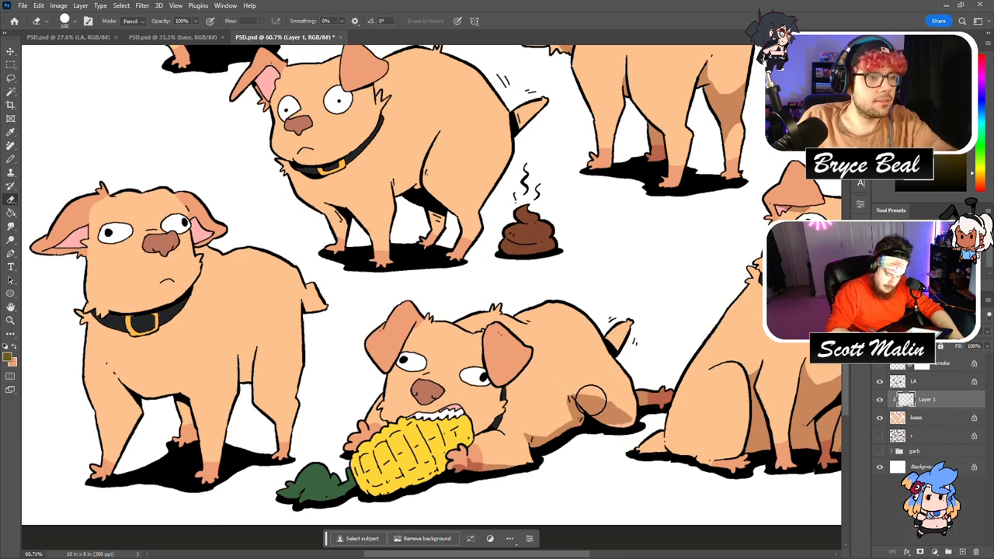
key(b)
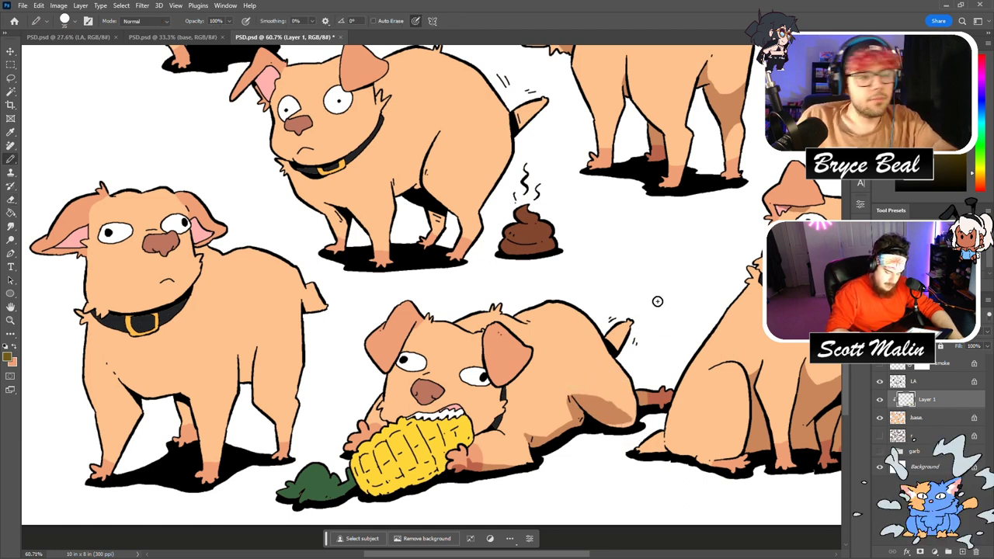
Paint the corn-eating dog's tail with the darker orange marking colour on the base layer, returning to the shadow layer and colour.
key(x)
click(936, 417)
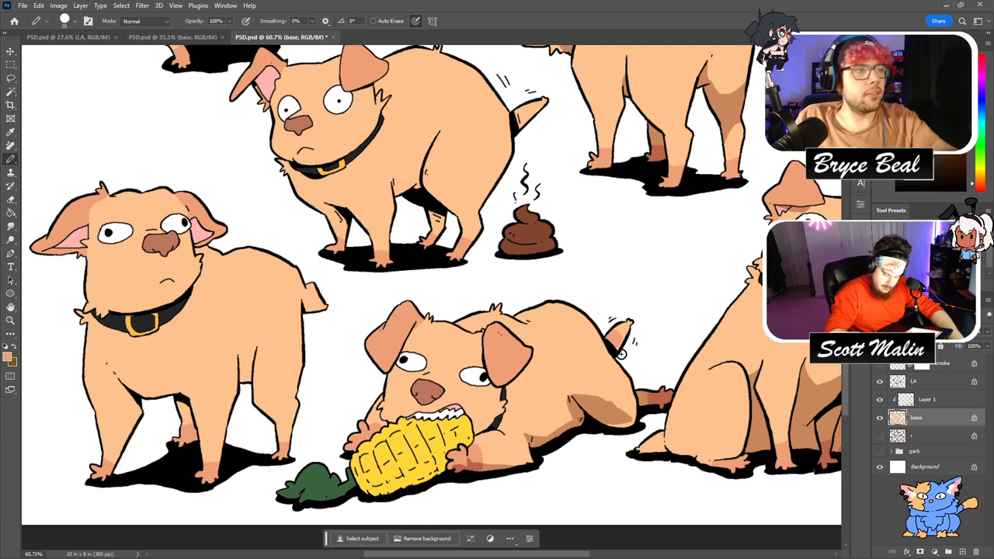
key(alt+bracketright)
key(x)
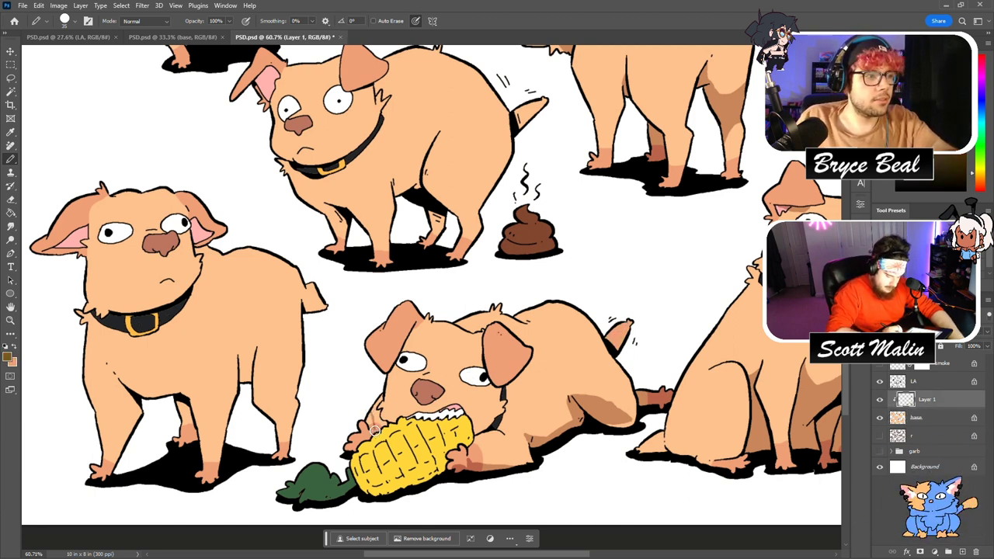
Fill the corn-eating dog's far foreleg with the shadow colour and paint shadows beneath its ears.
key(g)
click(382, 407)
key(b)
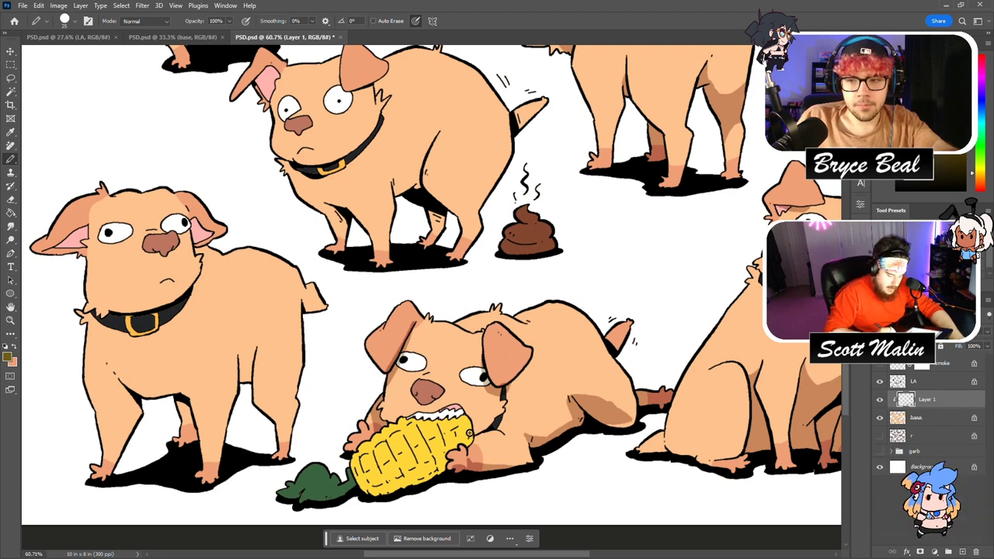
Shade the lower part of the corn cob and erase small patches of the shadow among the kernels.
key(g)
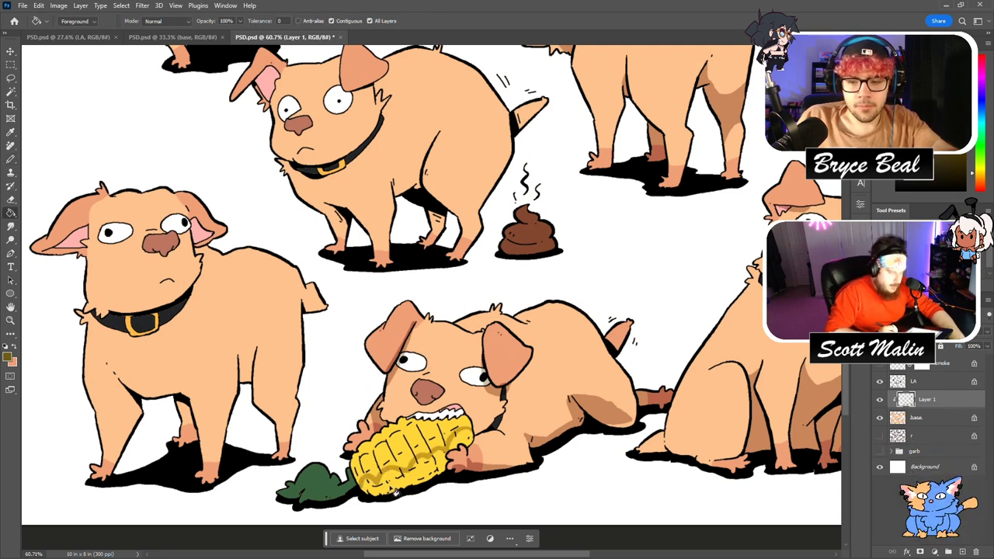
key(e)
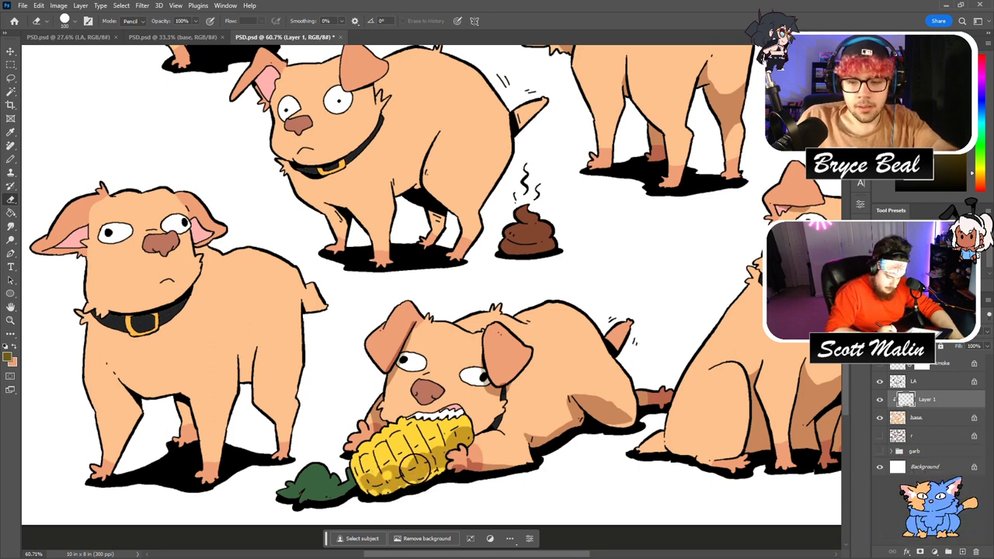
key(b)
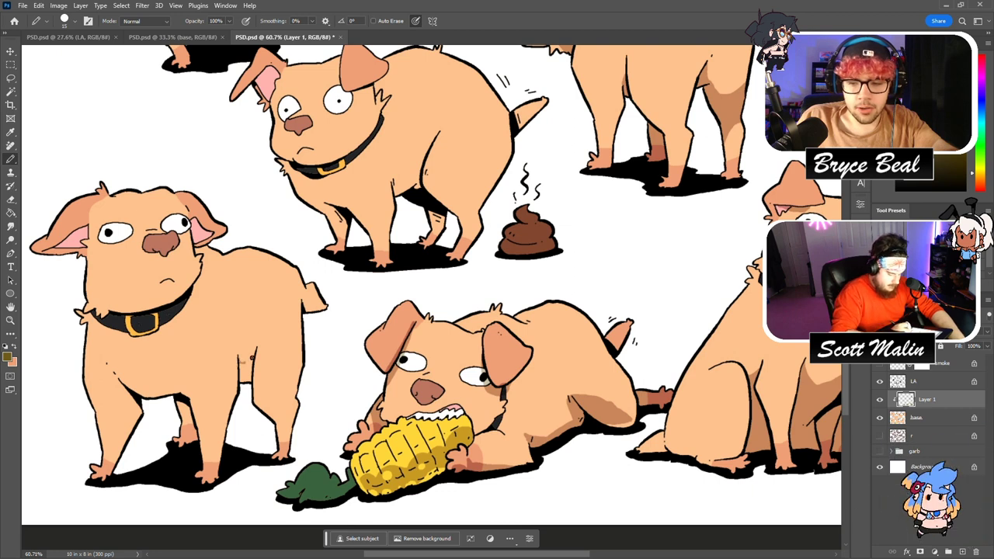
Shade the flank area in front of the near hind leg on the standing dog beside the corn-eating one.
key(g)
drag(570, 553, 524, 553)
key(b)
key(b)
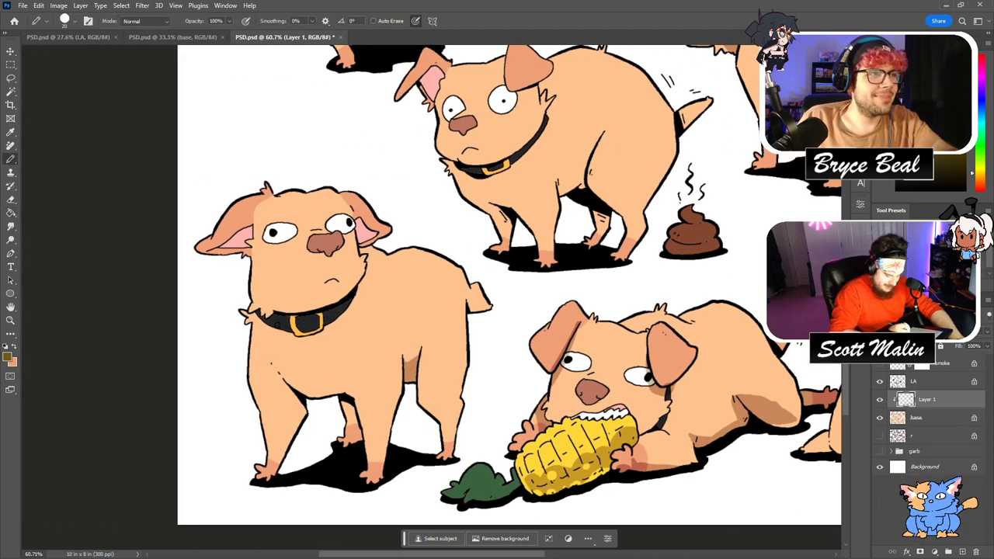
Shade the standing dog's chest below the collar, its far leg and the inside of its far ear.
drag(253, 358, 312, 318)
key(g)
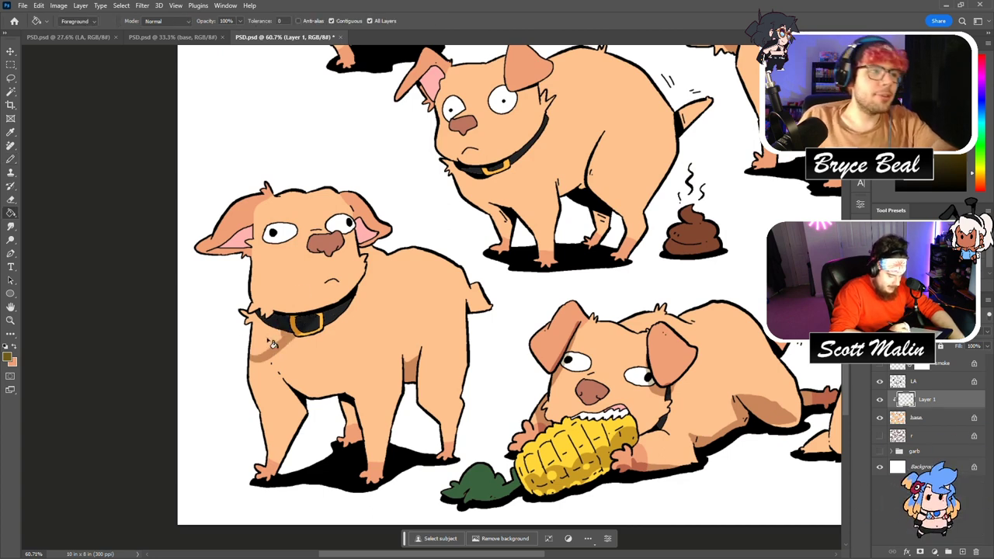
click(266, 336)
key(b)
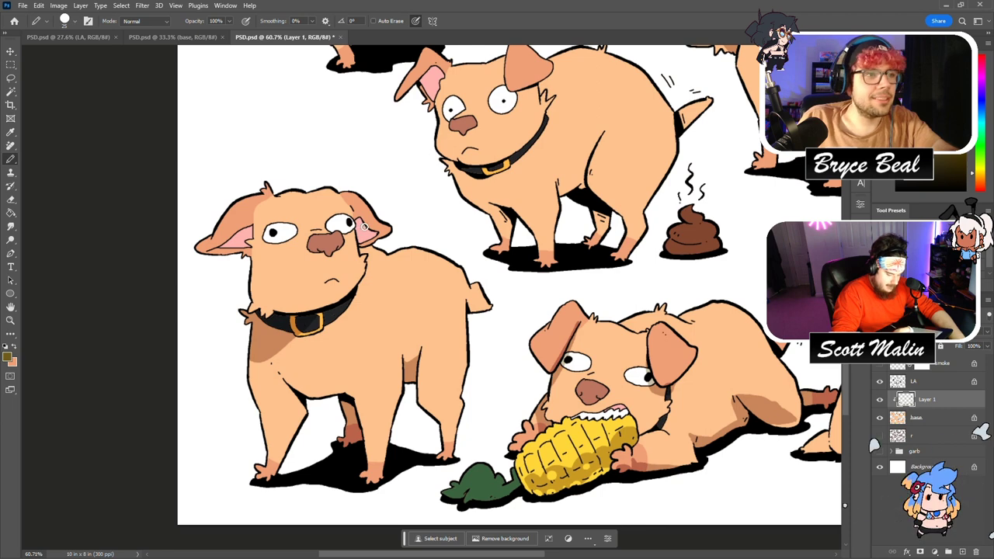
key(g)
key(b)
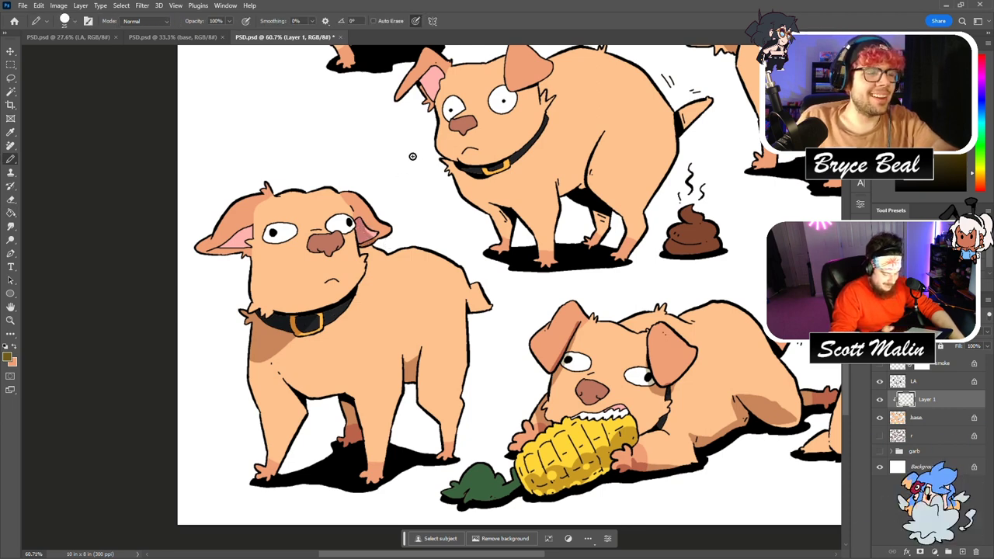
Paint the standing dog's tail with the darker orange marking colour on the base layer, then reselect Layer 1.
click(916, 418)
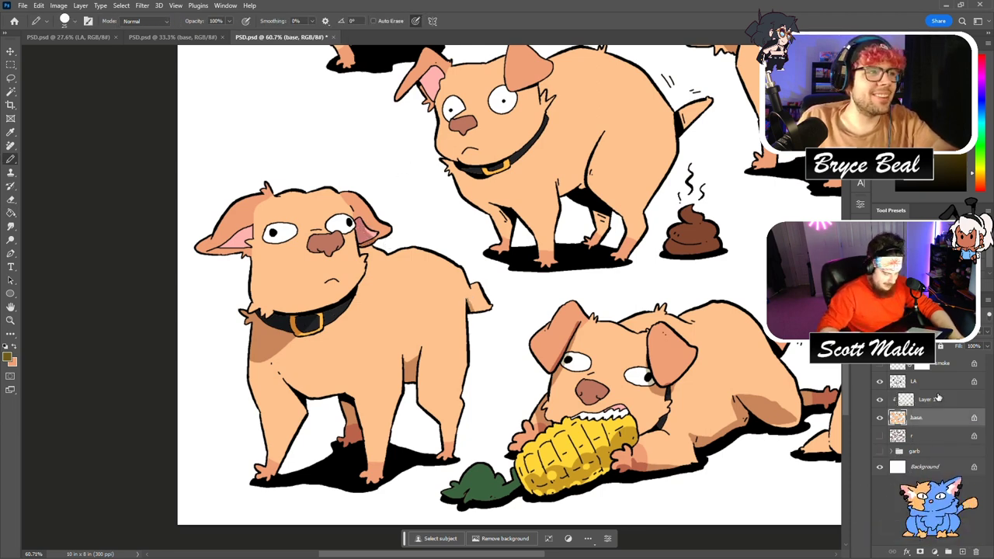
key(x)
drag(472, 306, 478, 278)
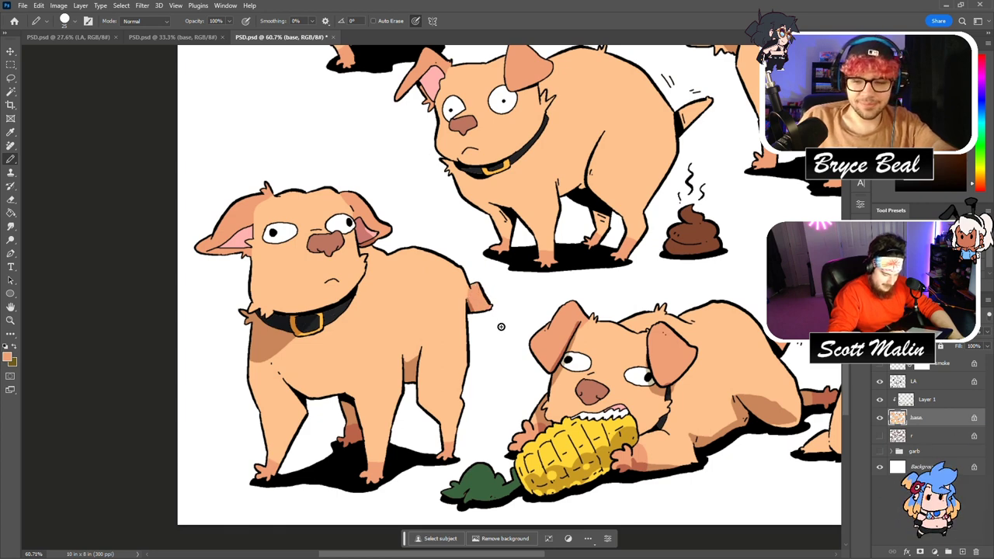
click(920, 401)
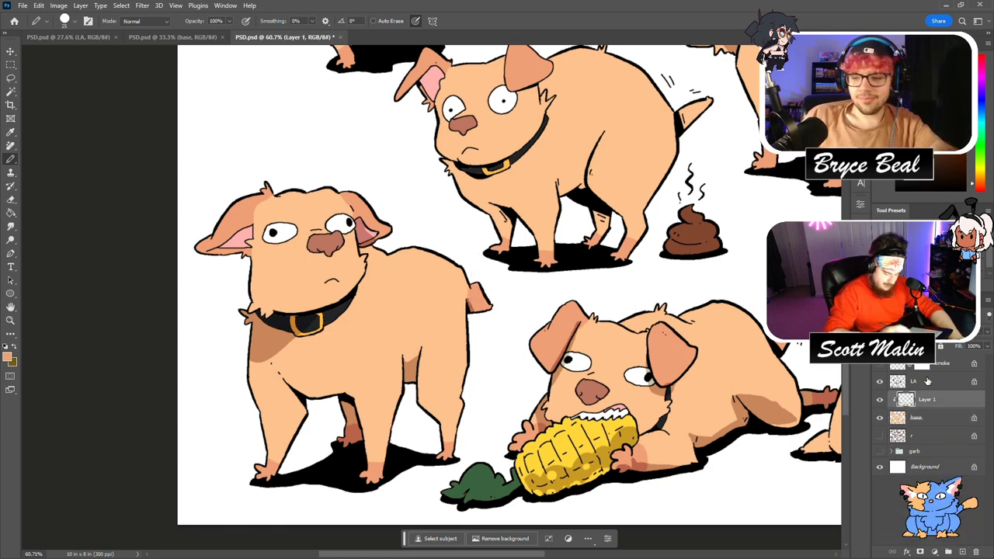
Shade the squatting dog's far legs, chest below the collar and inner ear, along with the dropping beside it.
scroll(481, 287, up, 5)
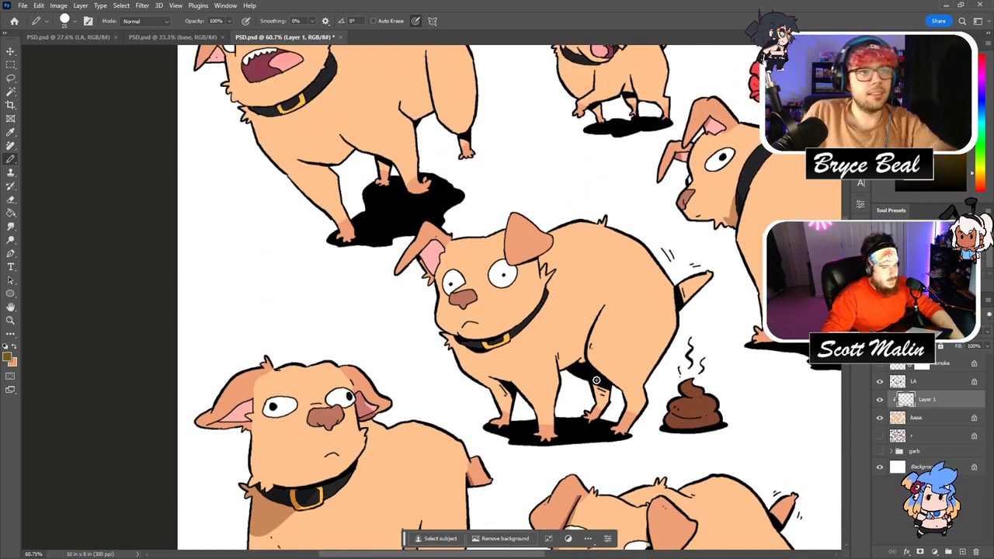
mouse_move(598, 384)
mouse_down()
mouse_move(592, 411)
mouse_move(603, 405)
mouse_up()
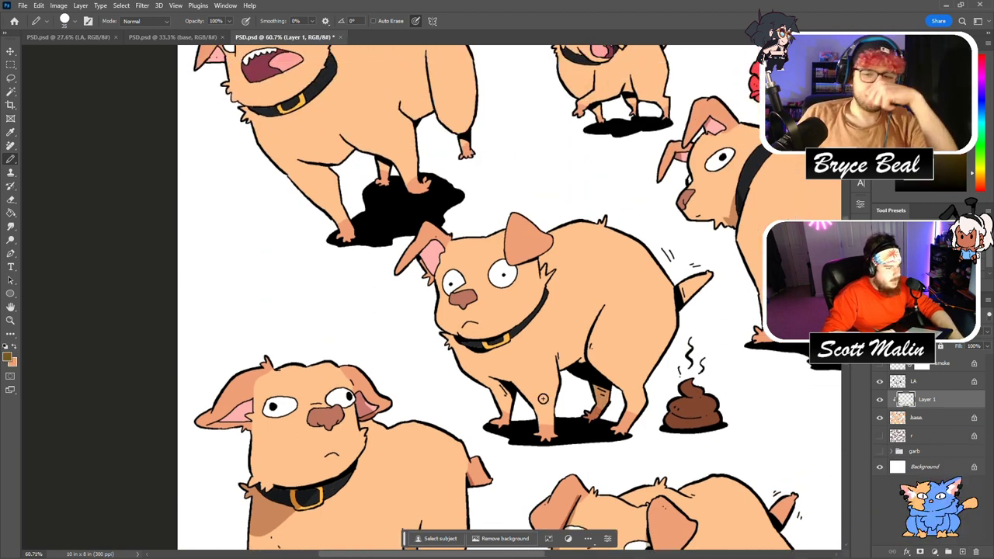
key(g)
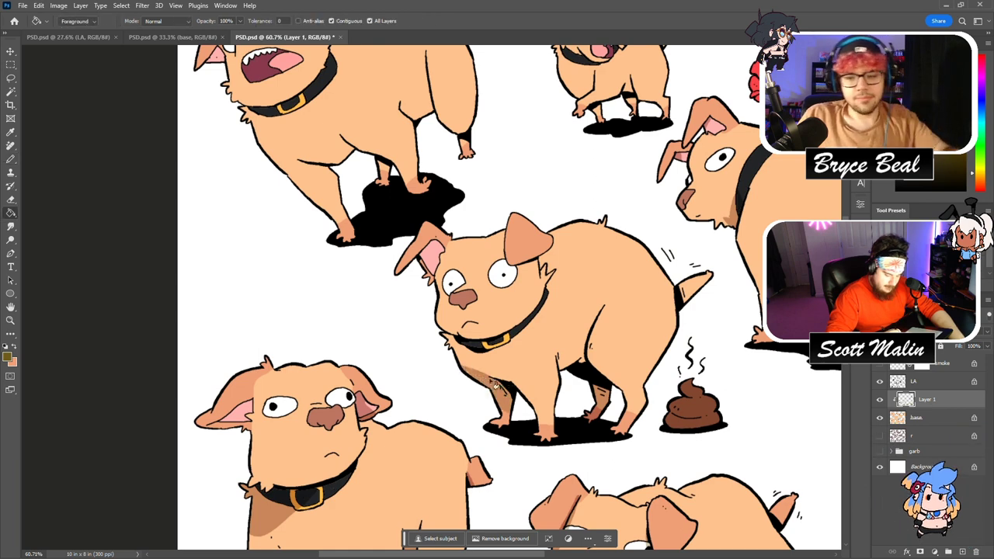
key(b)
mouse_move(497, 340)
mouse_down()
mouse_move(469, 371)
mouse_move(483, 349)
mouse_move(457, 349)
mouse_up()
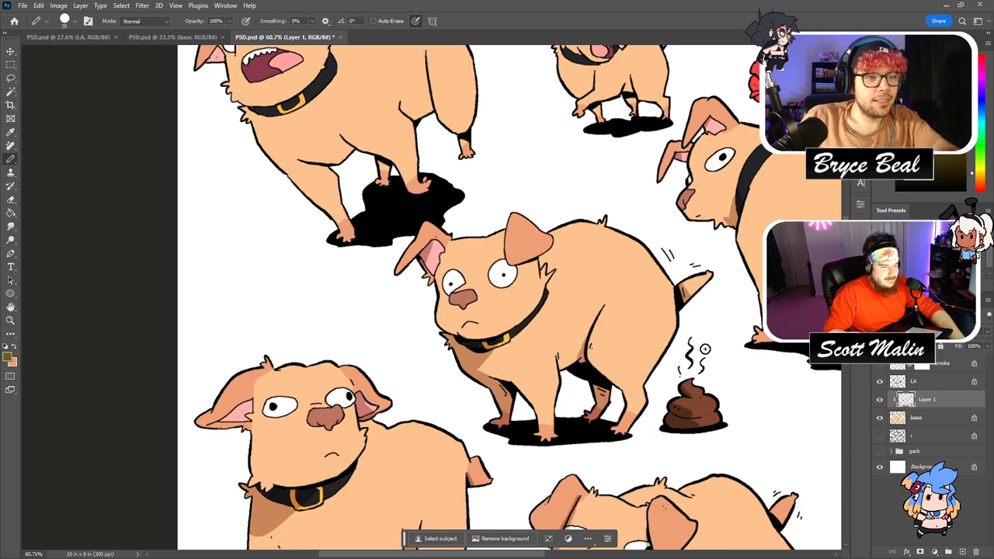
Outline and fill shadows on the open-mouthed running dog's front leg and on its far leg beneath the belly.
scroll(697, 361, up, 5)
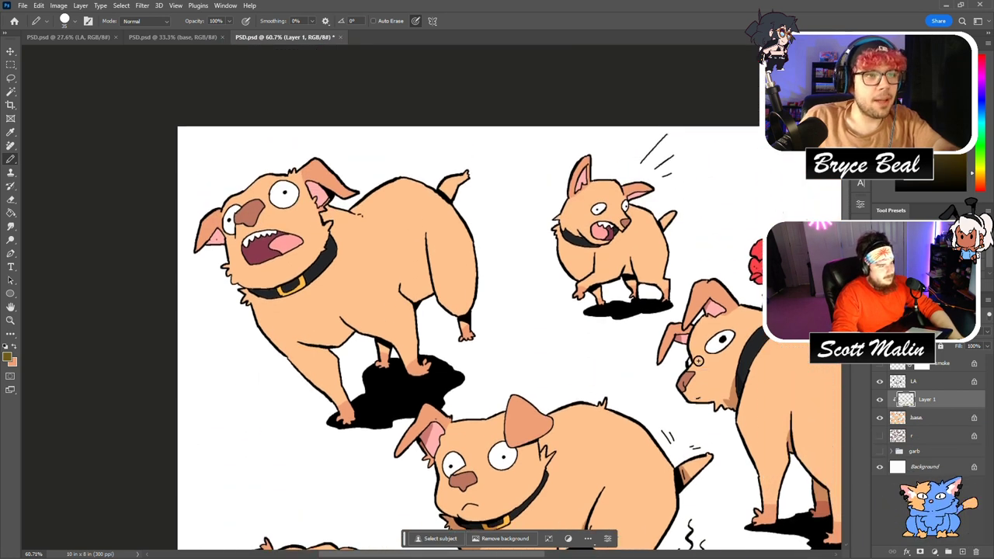
drag(298, 360, 339, 390)
key(g)
click(324, 372)
key(b)
drag(379, 360, 390, 365)
key(g)
click(385, 369)
key(b)
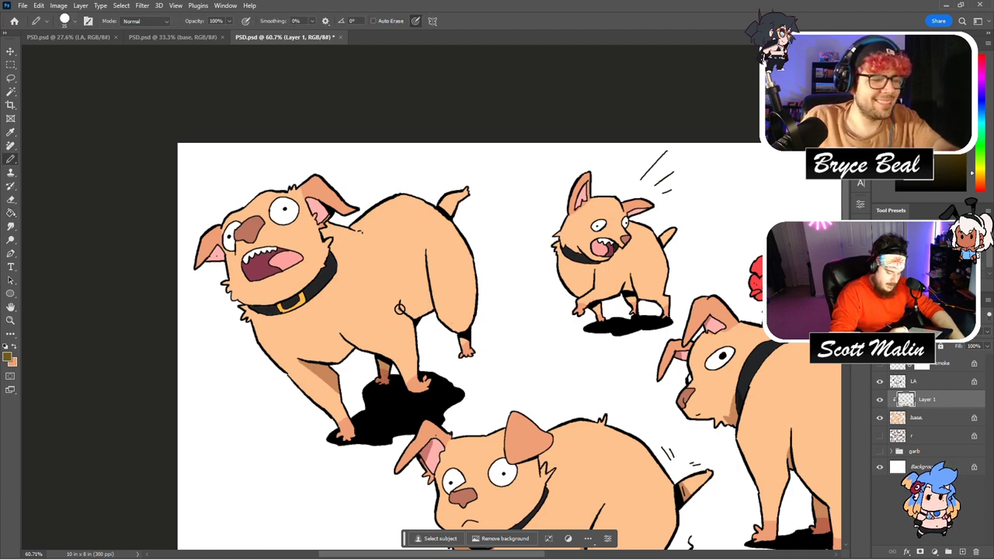
Shade the running dog's raised hind leg, its chest below the collar and the inside of its ear.
mouse_move(431, 314)
mouse_down()
mouse_move(432, 296)
mouse_move(470, 332)
mouse_move(464, 354)
mouse_up()
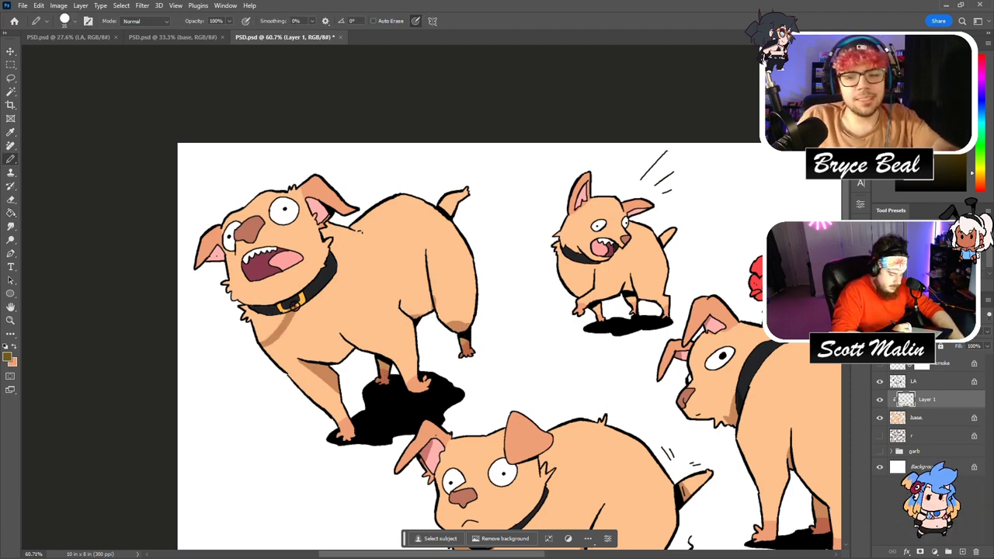
drag(281, 315, 284, 310)
key(g)
click(271, 332)
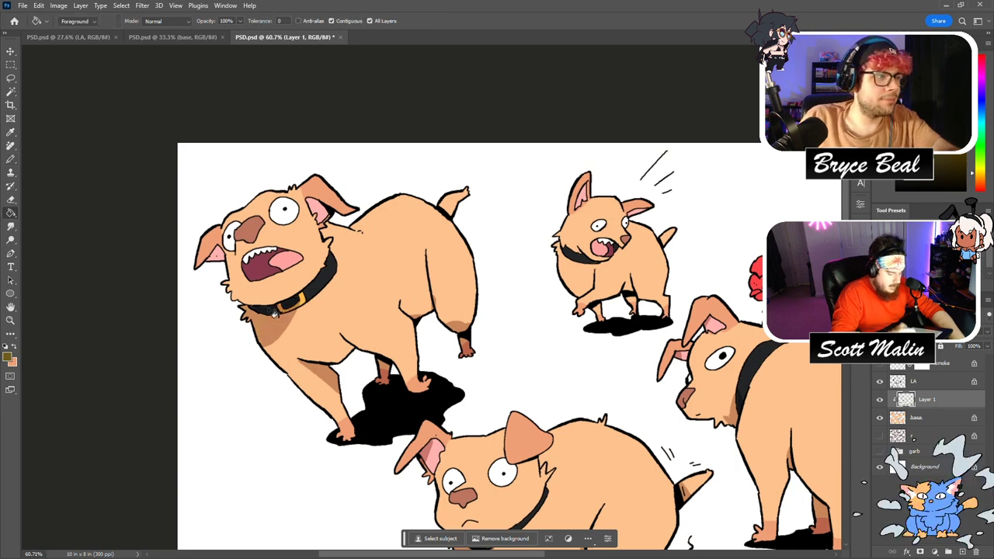
key(b)
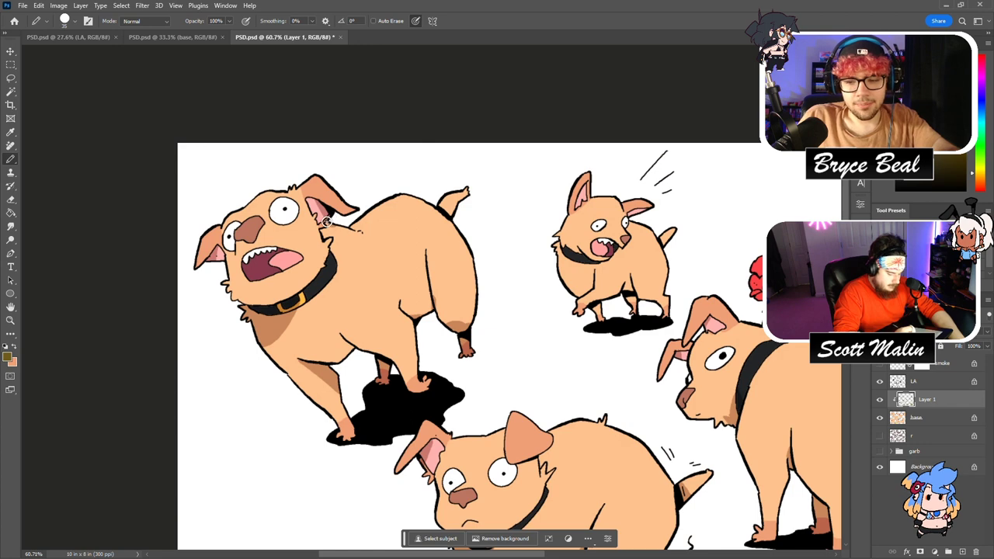
key(e)
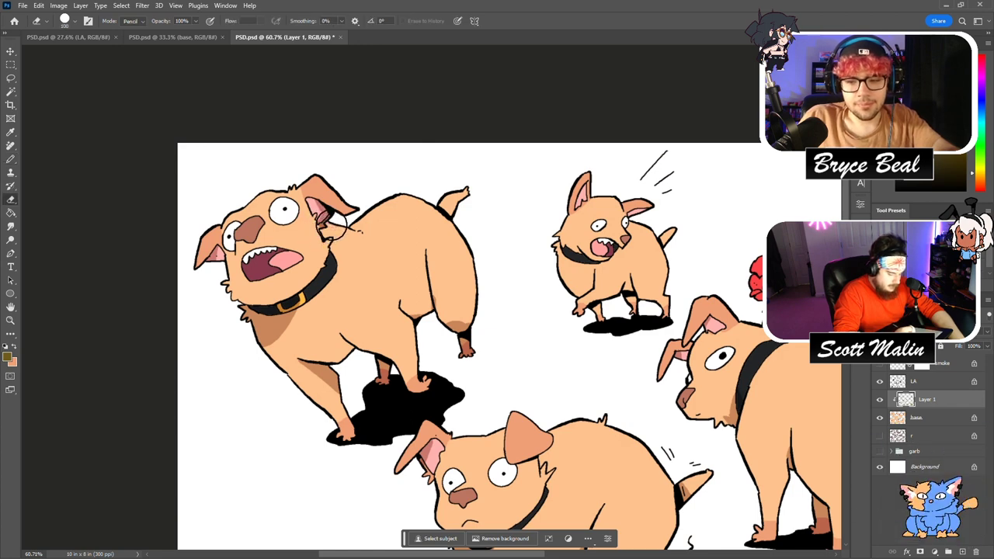
key(b)
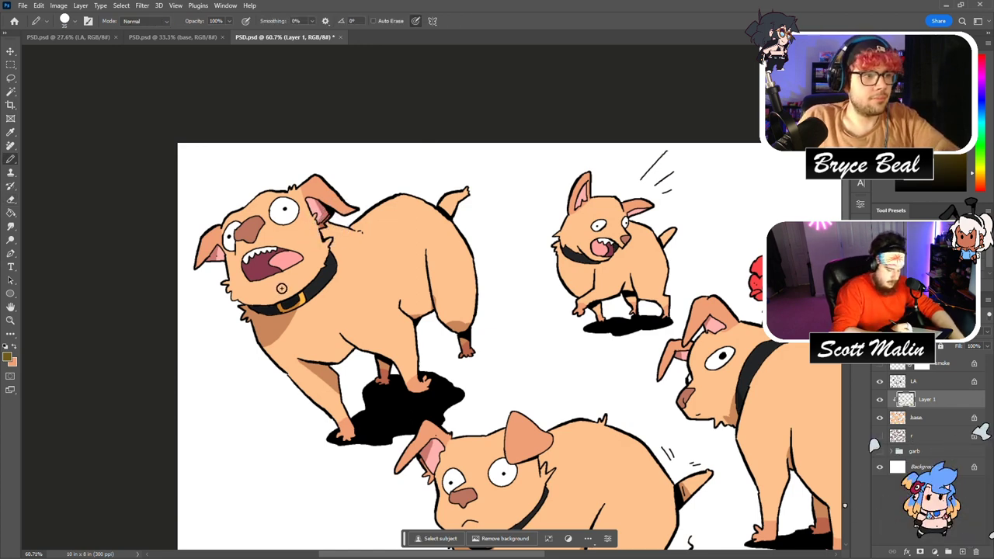
Save the document with the whole sheet in view.
click(11, 320)
drag(590, 214, 521, 213)
key(ctrl+s)
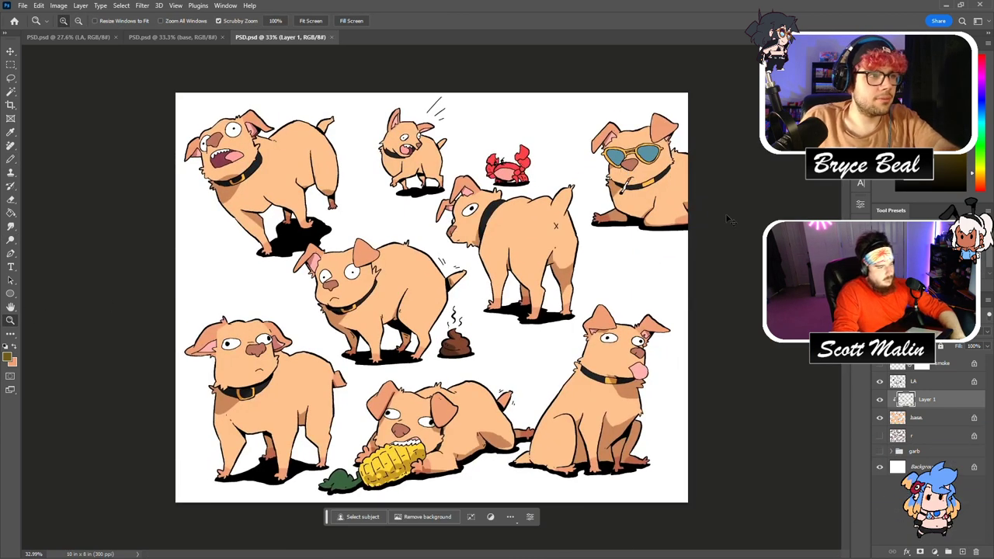
Shift the shadow layer to a redder, darker tone with Hue/Saturation, apply the adjustment and save the document.
key(ctrl+u)
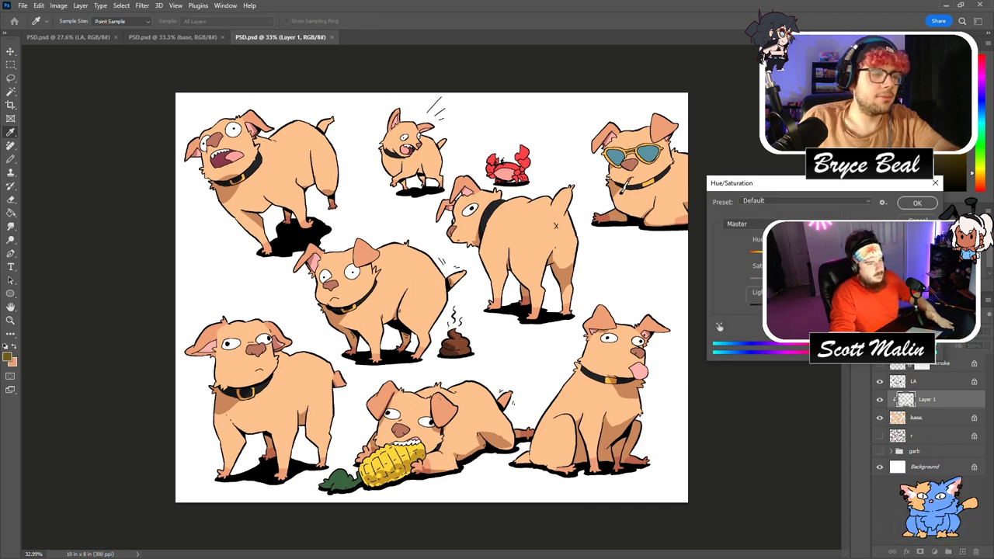
key(Down)
mouse_move(821, 306)
mouse_down()
mouse_move(858, 306)
mouse_move(652, 310)
mouse_move(801, 308)
mouse_up()
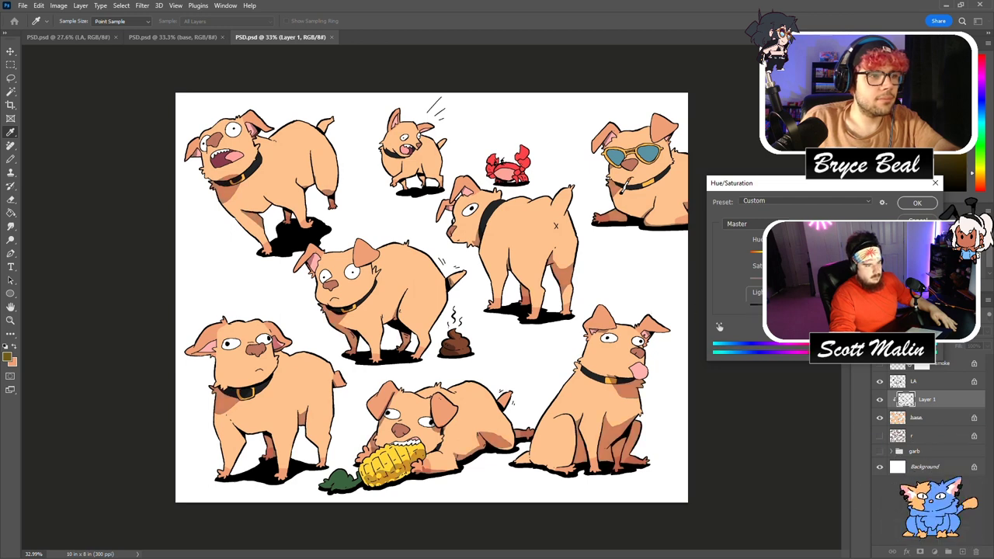
key(Down)
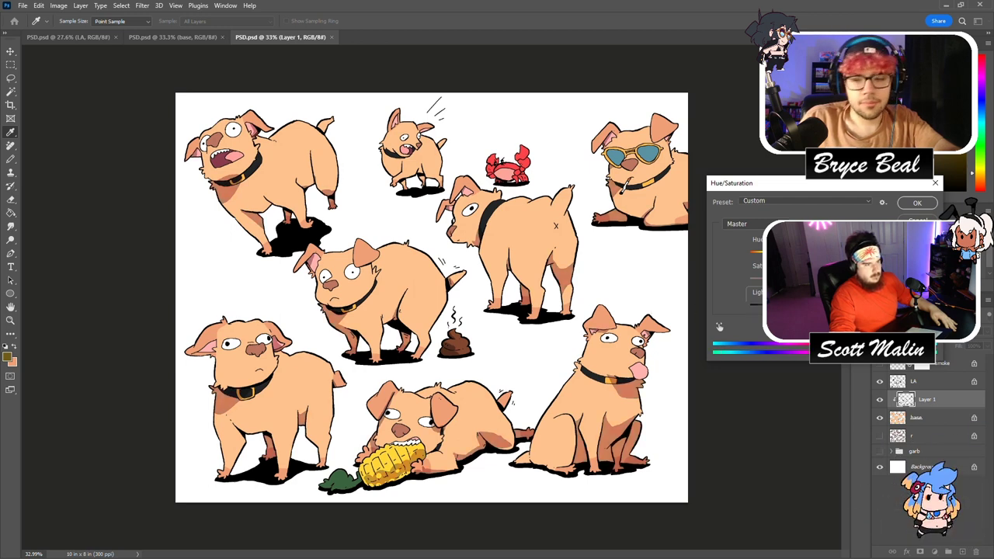
click(913, 211)
key(ctrl+s)
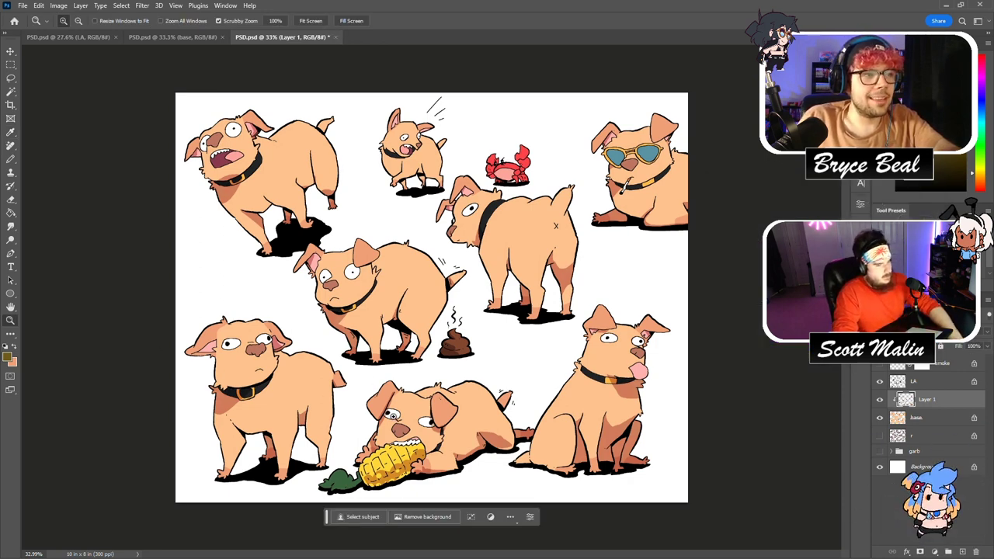
Try another blend mode on the shadow layer and sample the shadow colour on the front-facing standing dog's chest.
drag(391, 425, 430, 436)
drag(608, 303, 587, 303)
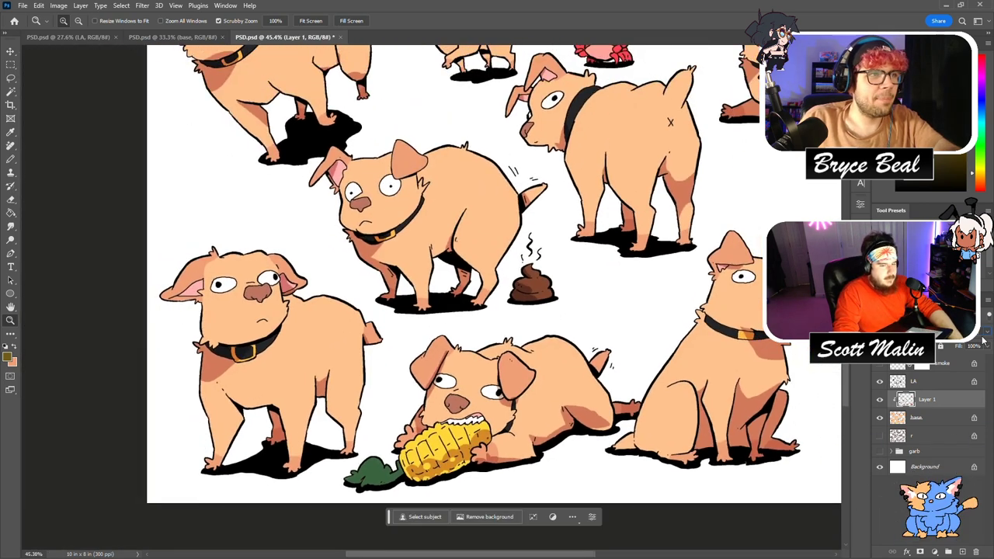
click(902, 333)
click(880, 441)
click(11, 159)
alt+click(216, 362)
key(ctrl+z)
key(ctrl+shift+z)
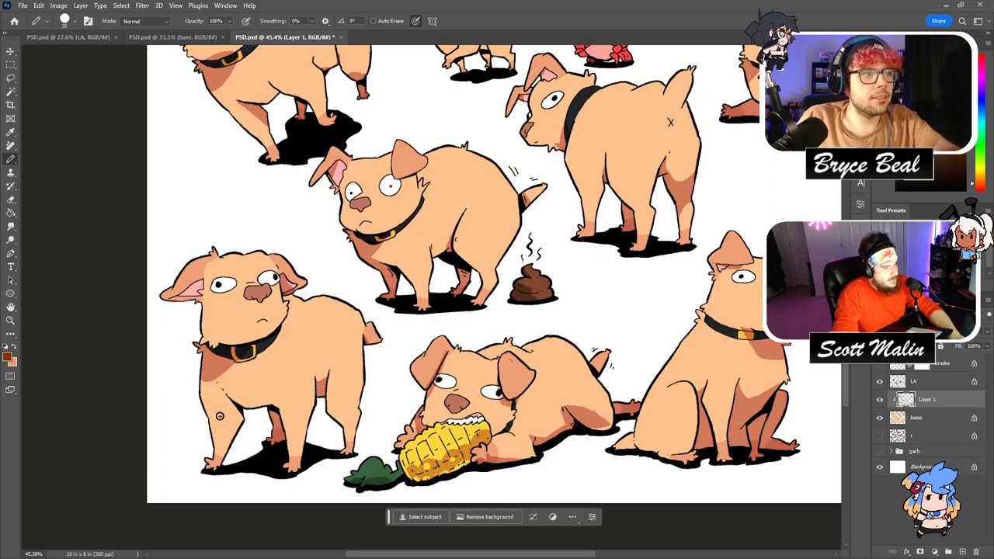
Select the noses by colour on the base layer, adjust them with Hue/Saturation and clear the selection.
click(11, 307)
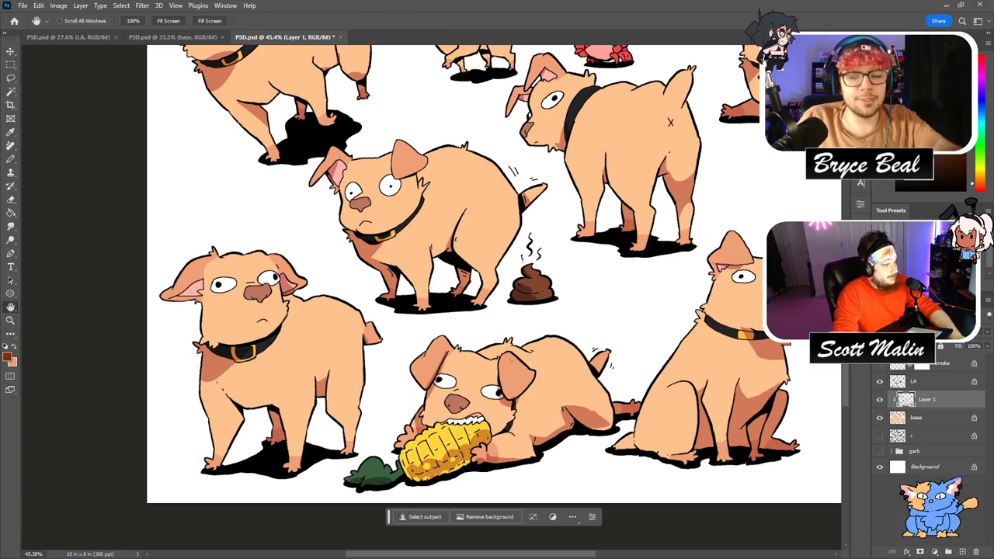
click(10, 319)
drag(167, 318, 117, 318)
click(916, 417)
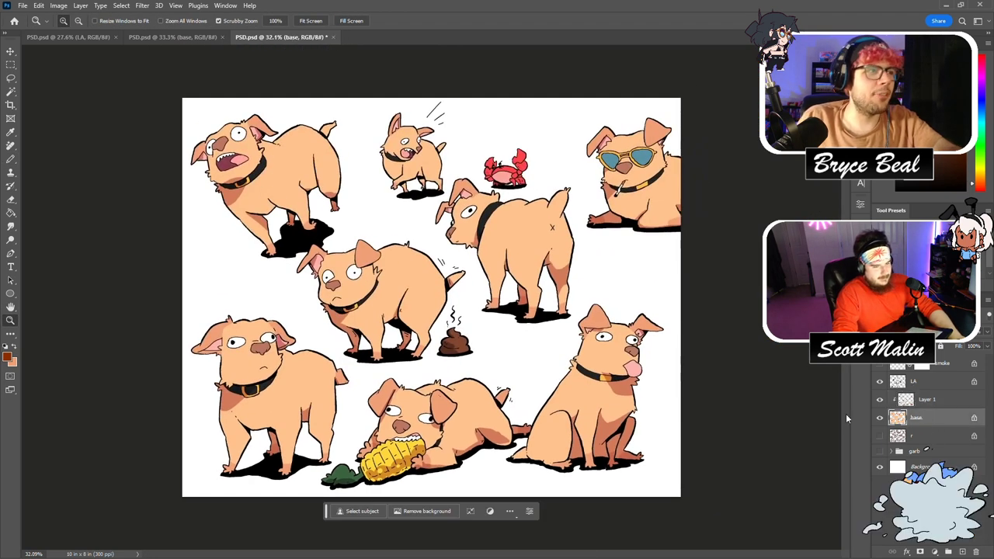
click(10, 93)
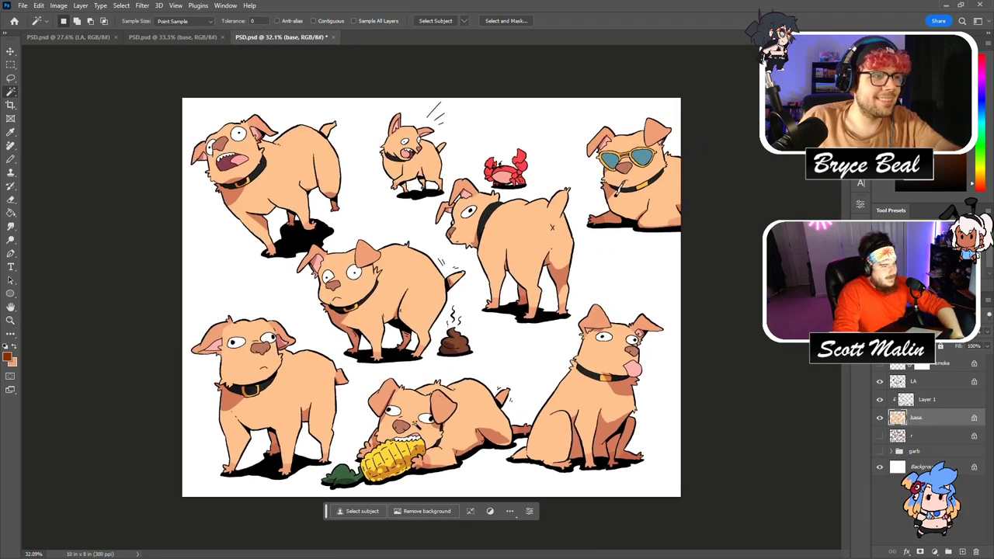
click(400, 426)
key(ctrl+u)
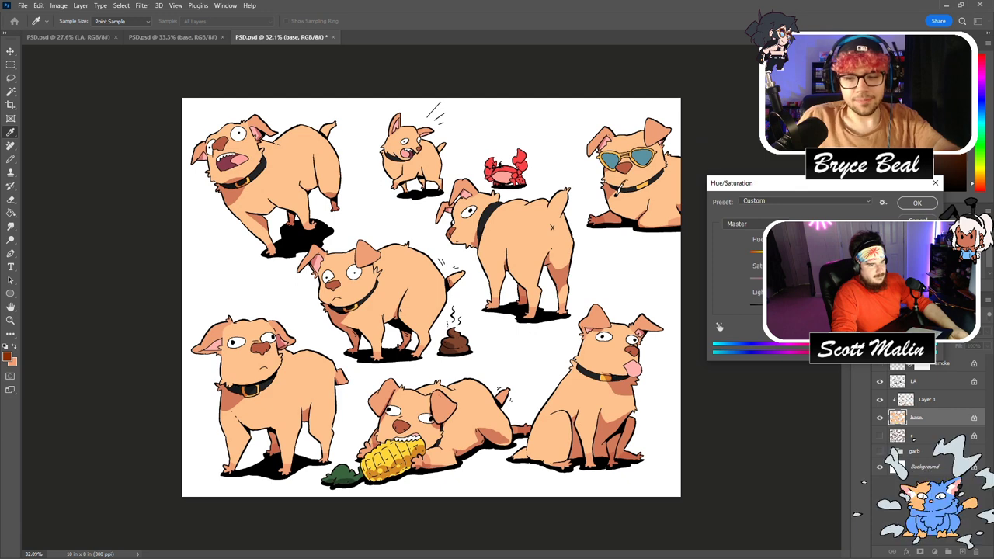
click(913, 202)
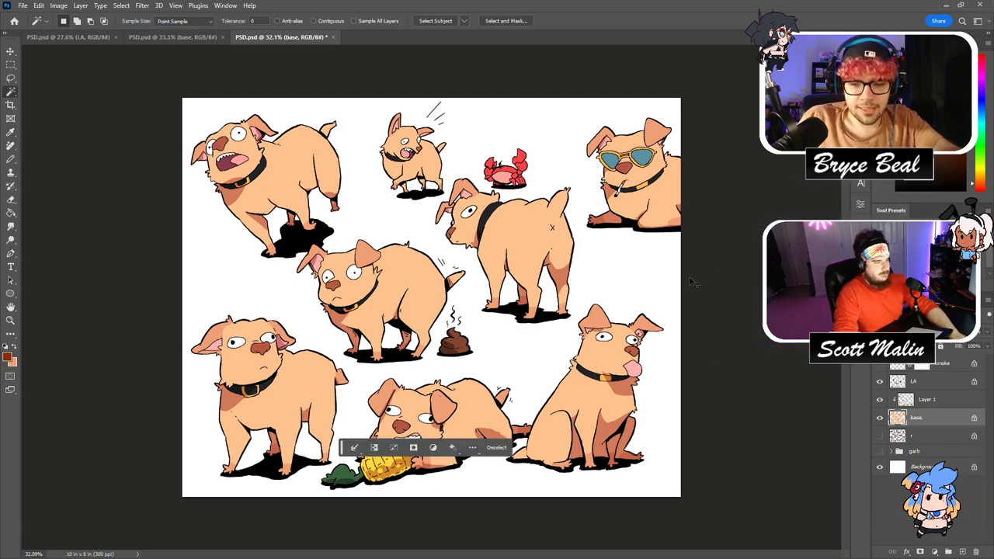
key(ctrl+d)
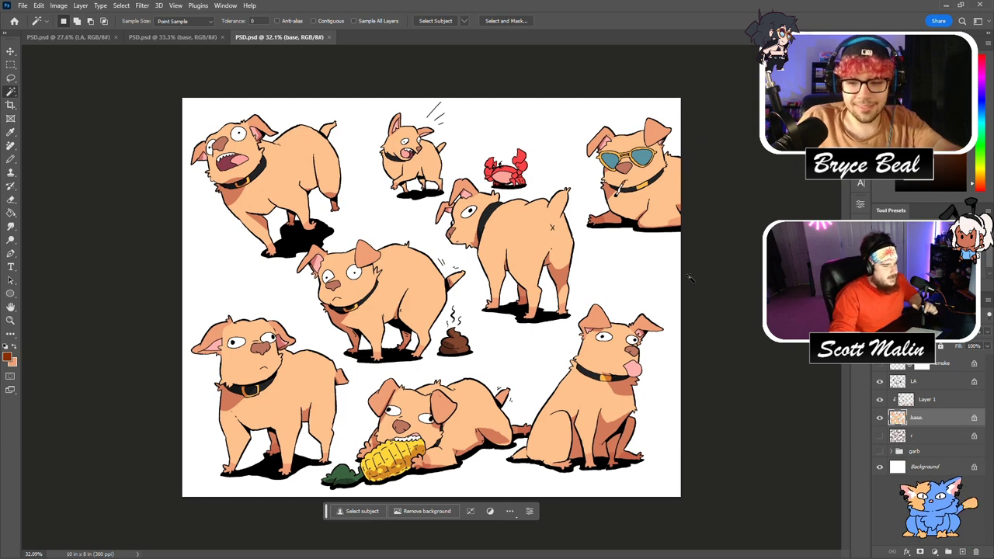
Add a new layer clipped above the shadow layer and set its blend mode to Screen.
click(962, 548)
key(ctrl+bracketright)
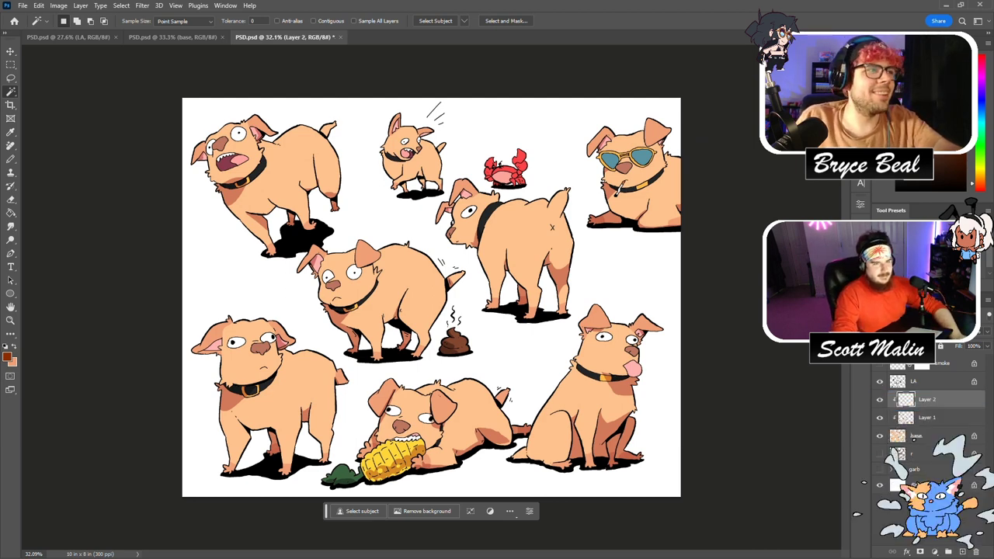
click(909, 333)
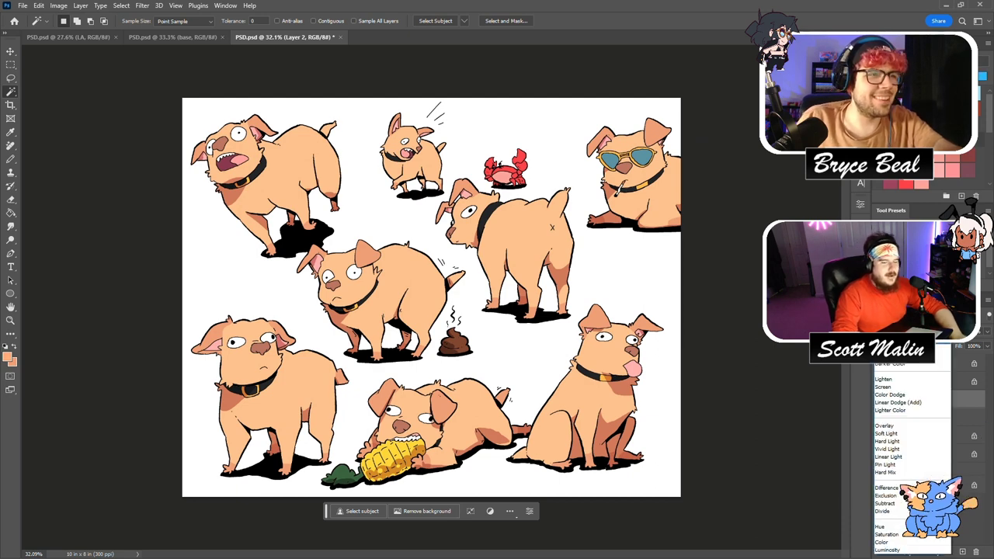
click(903, 386)
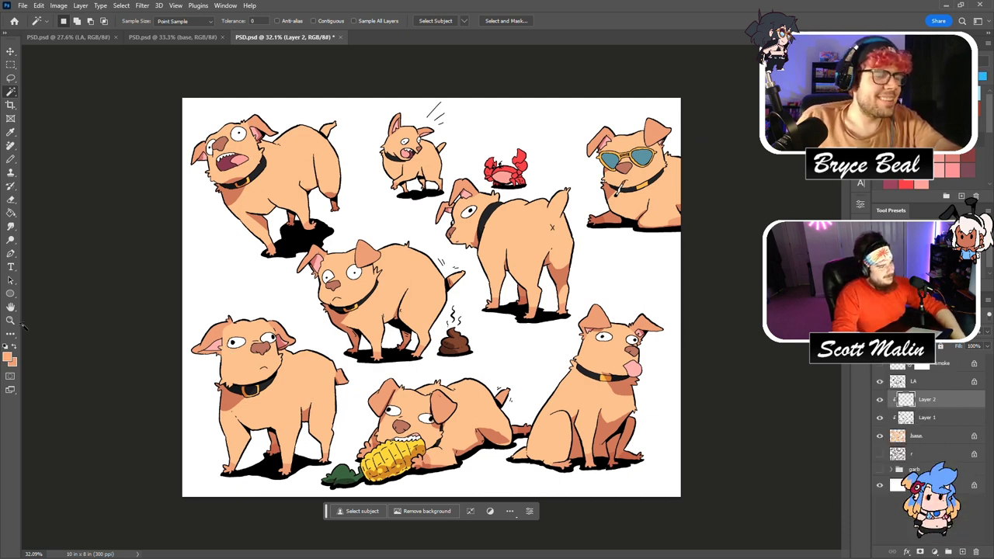
Paint small highlight spots on the standing and squatting dogs, the noses, the poop, the corn and its leaf with a 20 px pencil.
key(b)
scroll(204, 341, up, 2)
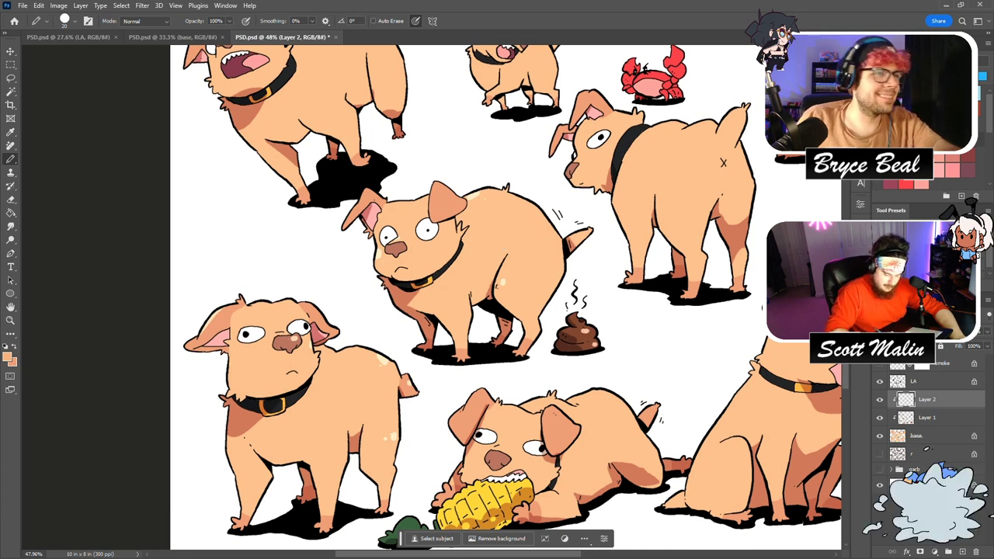
scroll(589, 299, down, 2)
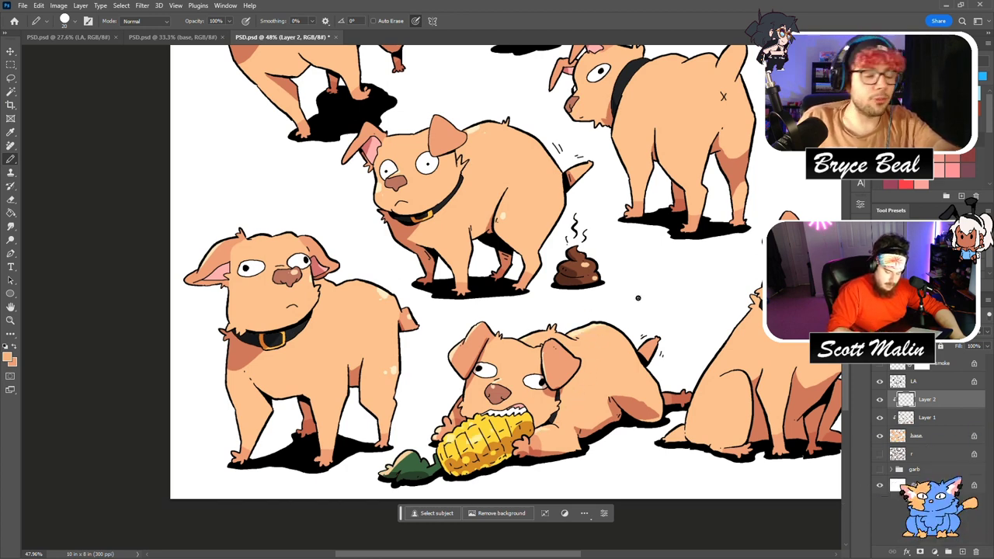
scroll(638, 298, up, 5)
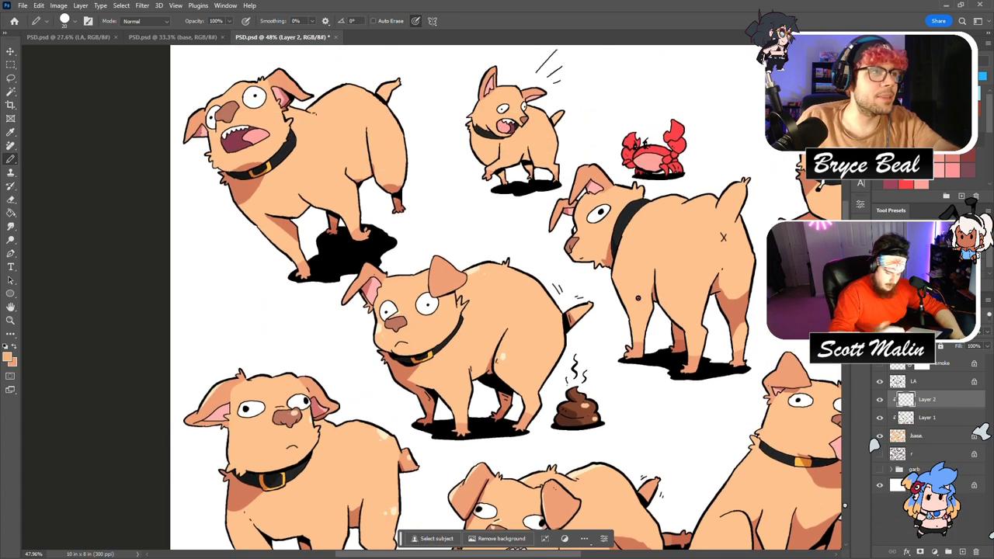
Erase the highlight spots from the standing and squatting dogs with an 800 px eraser.
key(e)
key(bracketright)
key(bracketright)
key(bracketright)
key(bracketright)
key(bracketright)
key(bracketright)
key(bracketright)
key(bracketright)
key(bracketright)
key(bracketright)
key(bracketright)
key(bracketright)
key(bracketright)
key(bracketright)
scroll(329, 461, down, 2)
drag(301, 423, 328, 414)
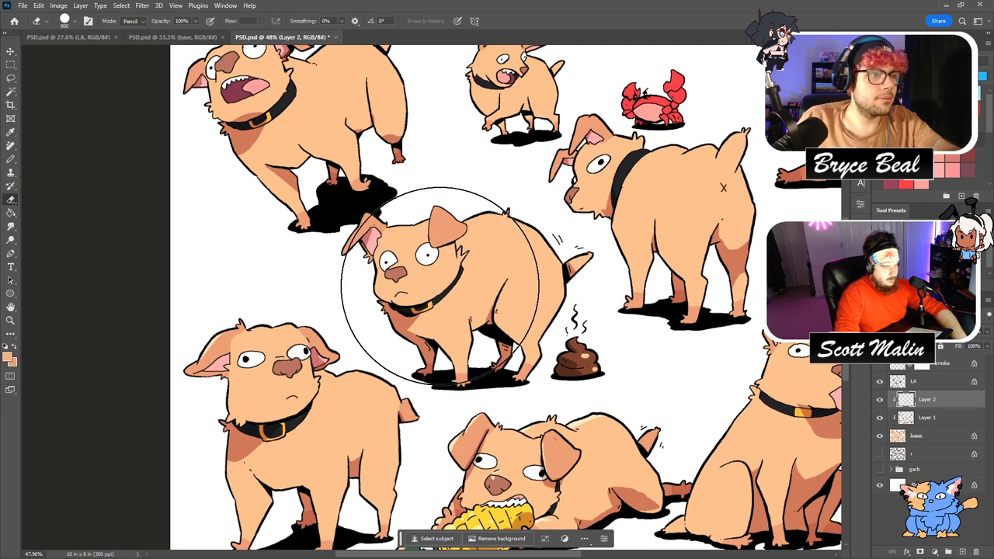
Paint thin rim highlights just inside the outlines of the standing, squatting, running and back-view dogs.
key(b)
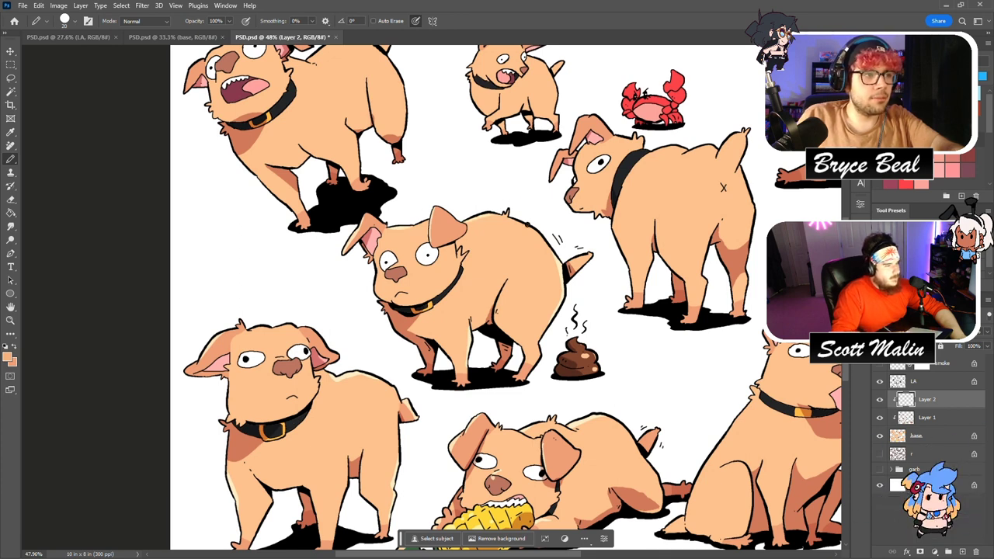
scroll(527, 185, up, 5)
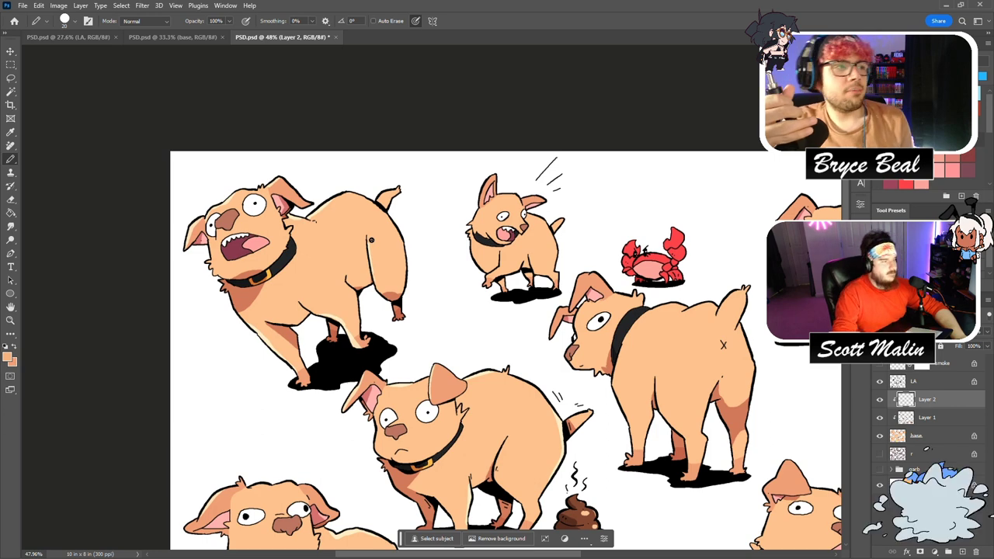
scroll(371, 269, down, 3)
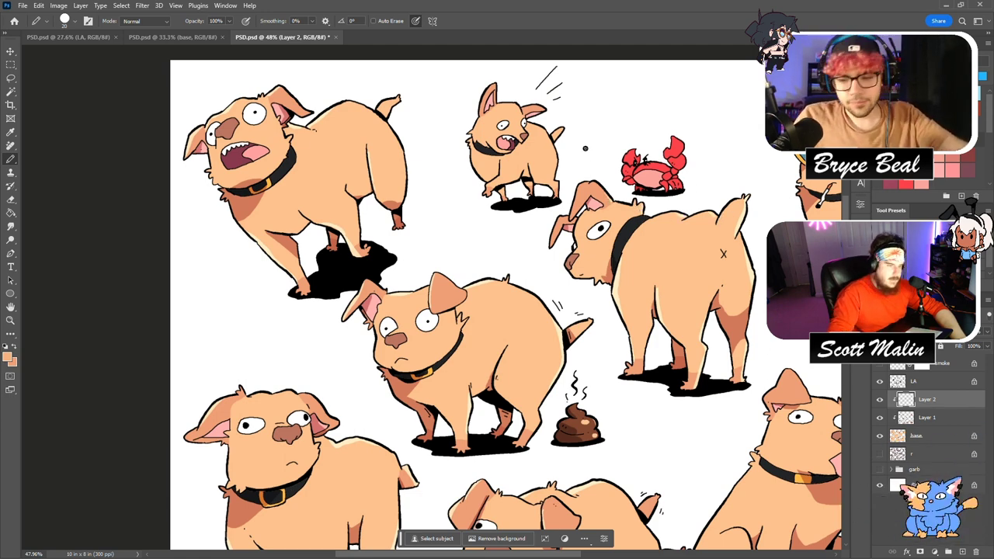
Paint thin rim highlights on the corn-eating dog, the sitting dog and the dog wearing sunglasses.
drag(836, 432, 564, 381)
scroll(363, 373, down, 3)
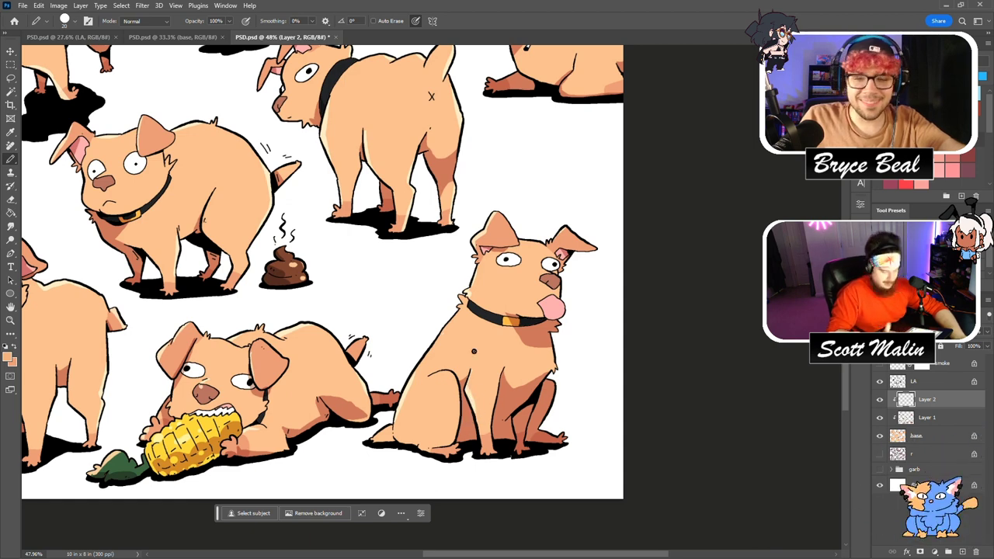
scroll(474, 350, up, 5)
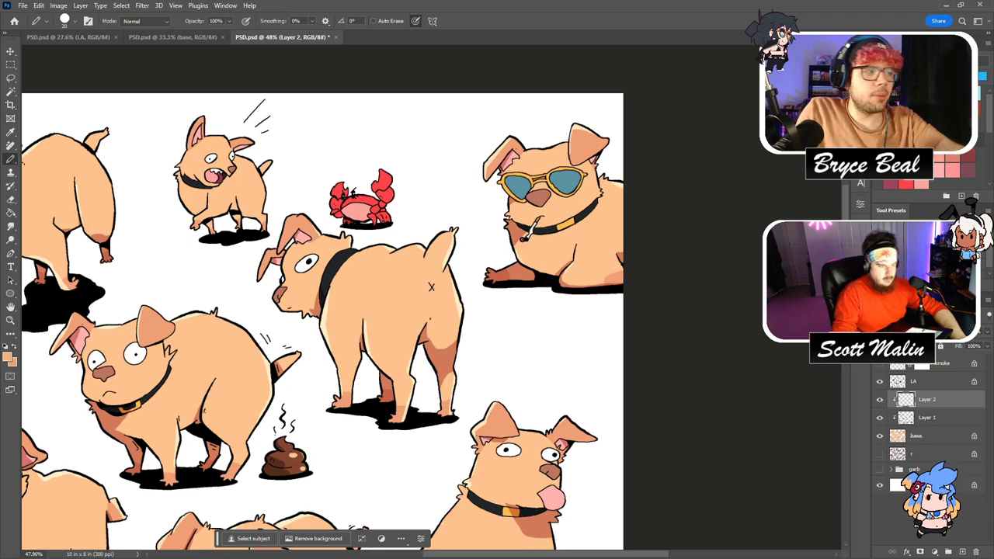
scroll(497, 264, down, 3)
scroll(478, 268, down, 3)
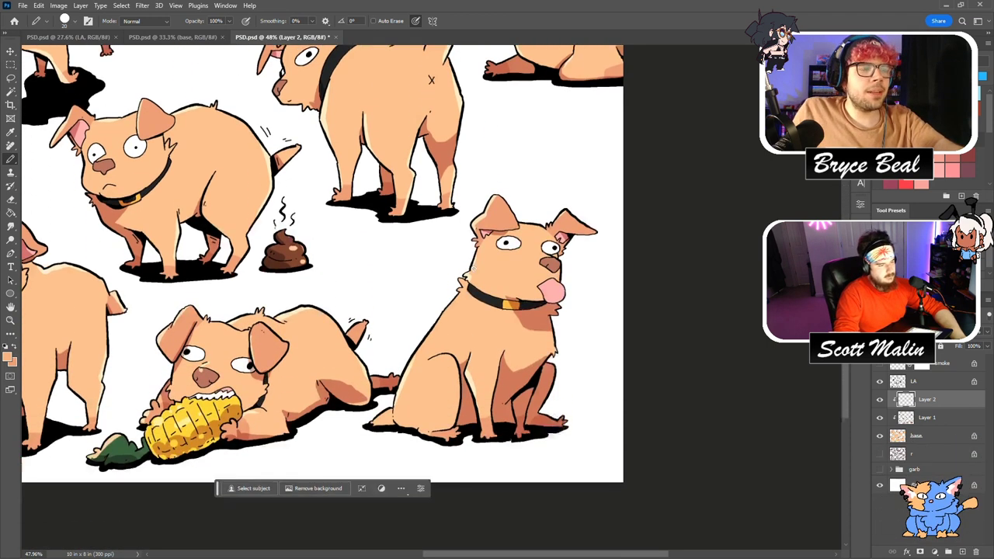
Paint the tails of the back-view dog and the small dog in the darker ear tone on the base layer with a 30 px pencil.
click(918, 436)
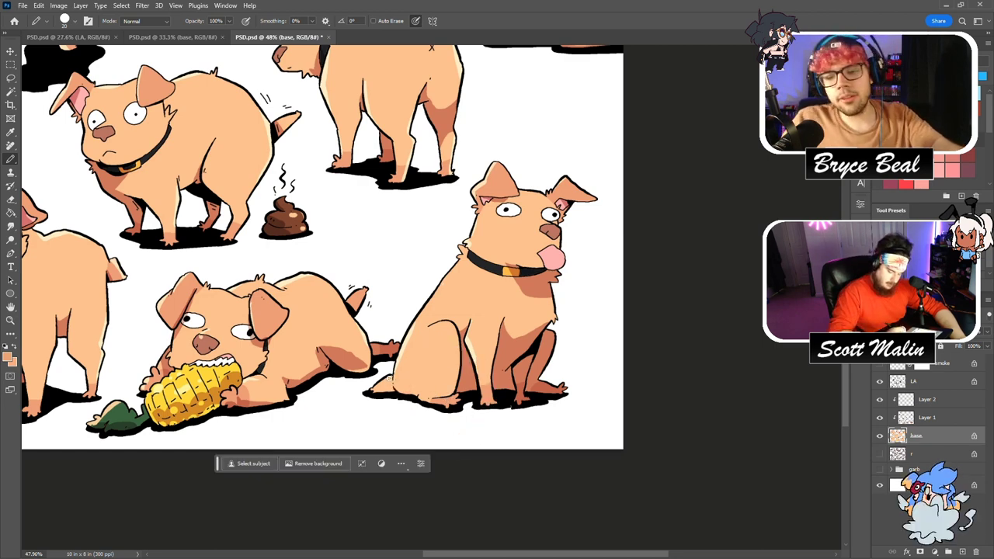
scroll(374, 396, up, 8)
key(bracketright)
key(bracketright)
mouse_move(432, 271)
mouse_down()
mouse_move(445, 257)
mouse_move(440, 281)
mouse_up()
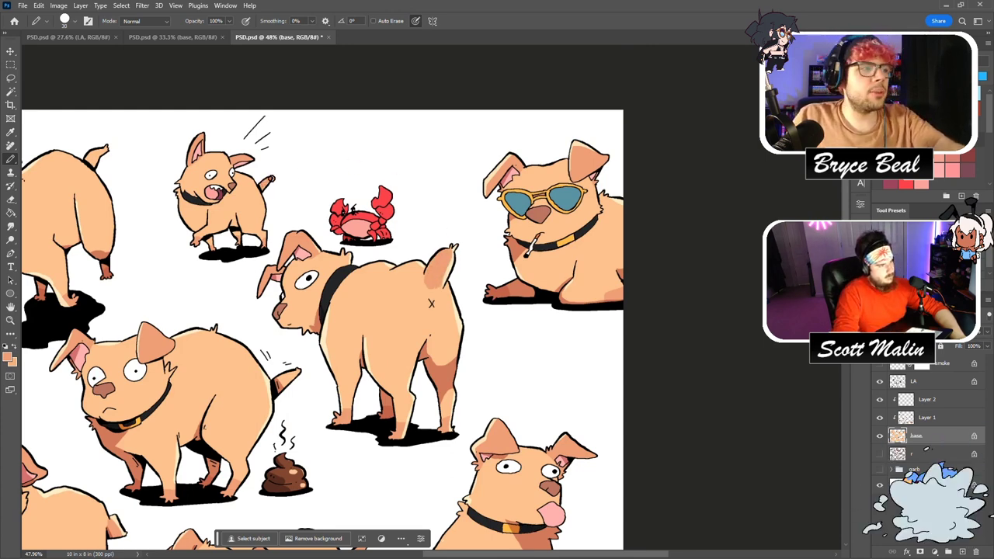
scroll(308, 199, down, 2)
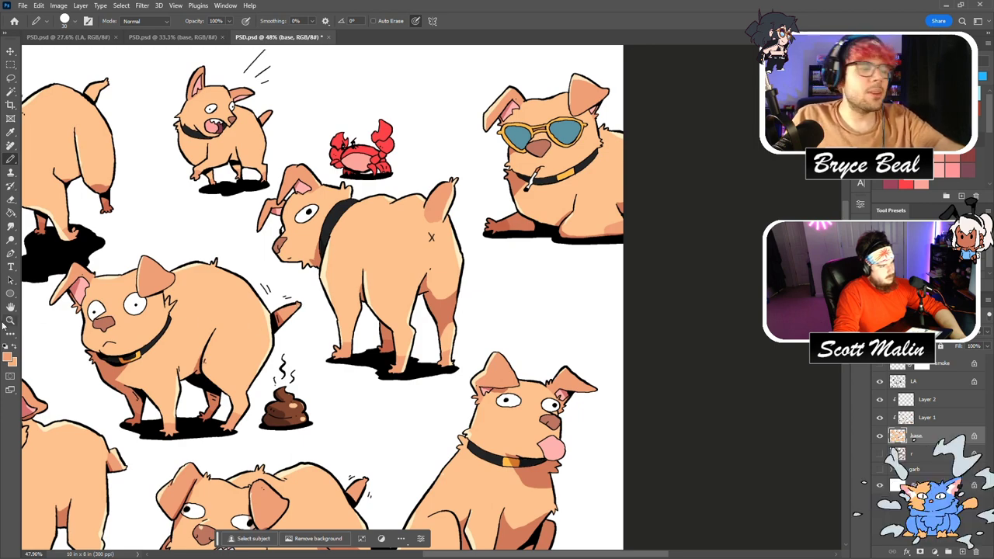
Adjust the colour of the highlight layer with Hue/Saturation and apply the adjustment.
key(z)
drag(532, 272, 466, 272)
drag(607, 227, 628, 239)
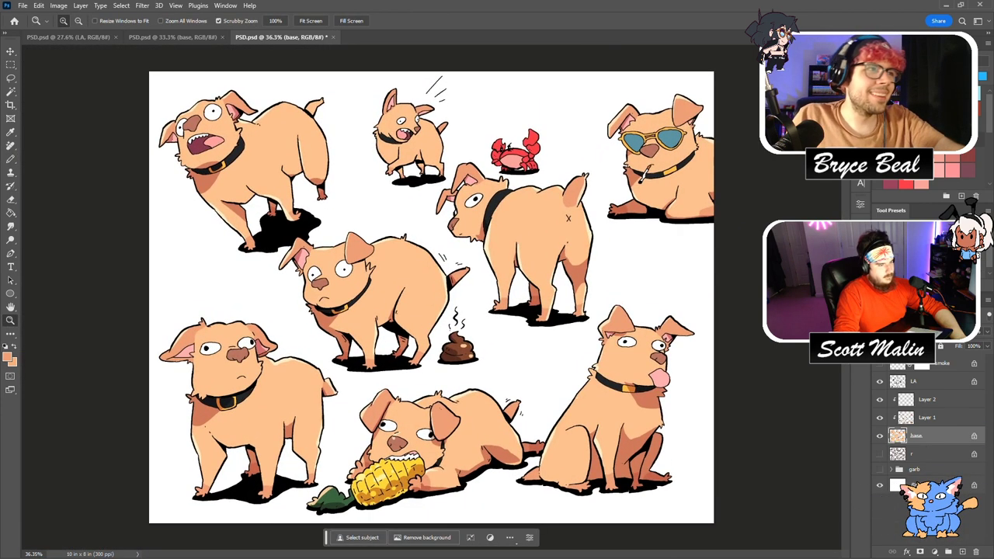
click(937, 405)
key(ctrl+u)
key(Up)
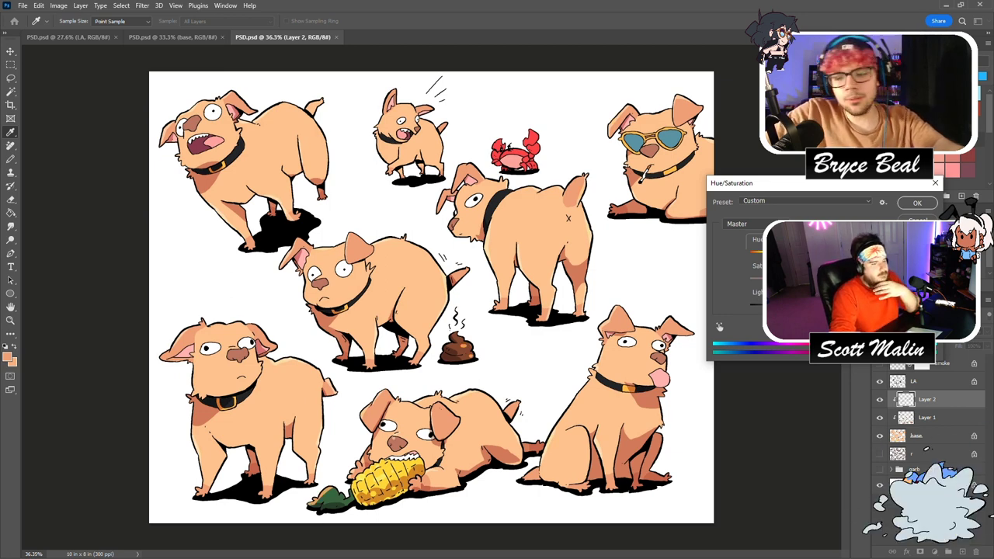
key(Return)
key(z)
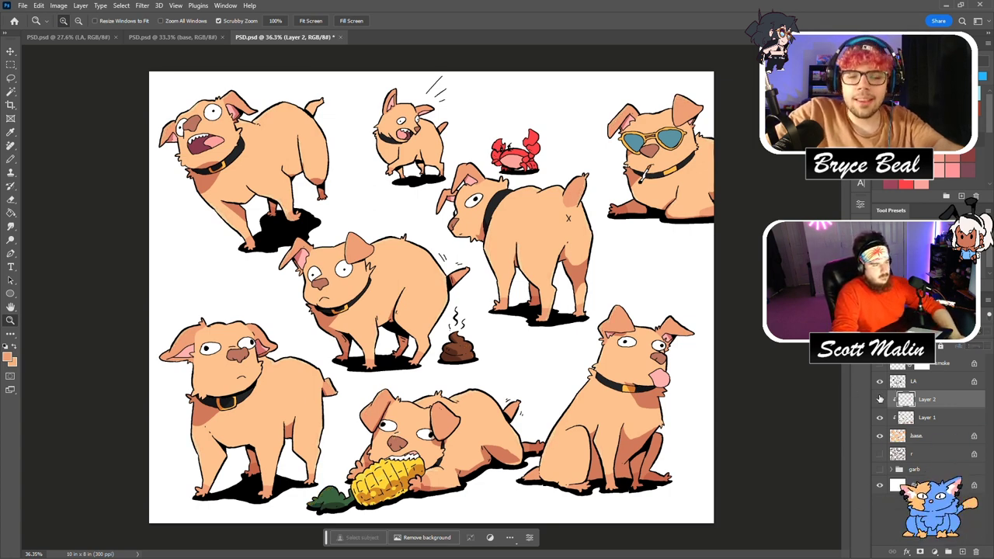
Add another clipped layer above the highlight layer and ready the pencil at 15 px.
drag(625, 413, 640, 427)
key(b)
click(960, 552)
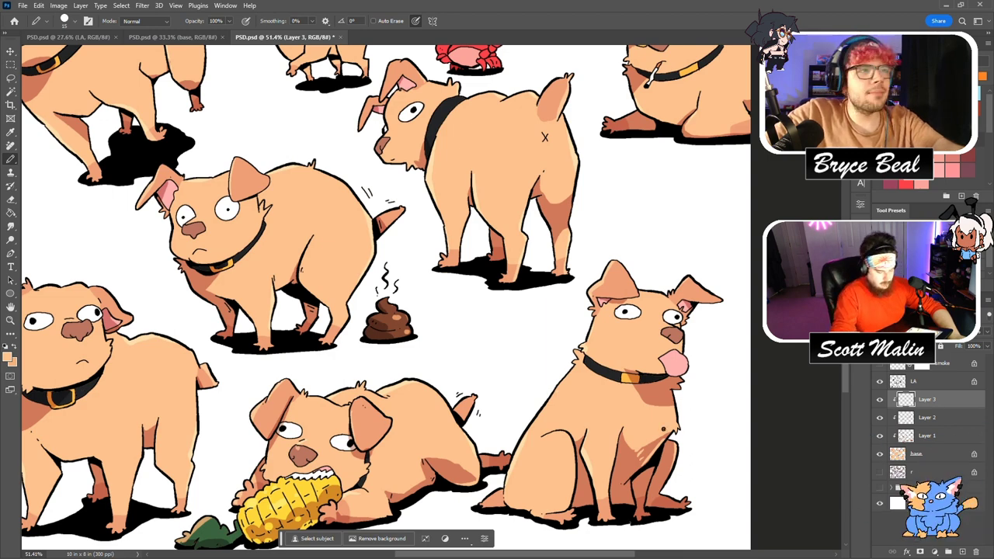
scroll(662, 428, up, 6)
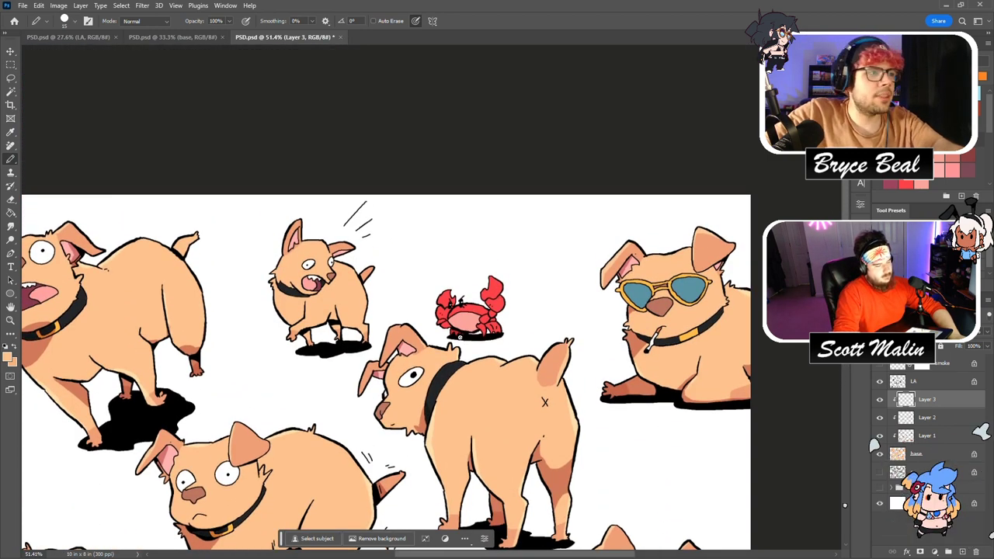
scroll(662, 428, down, 1)
Lasso a curved region over the upper part of both sunglass lenses on the base layer.
click(928, 435)
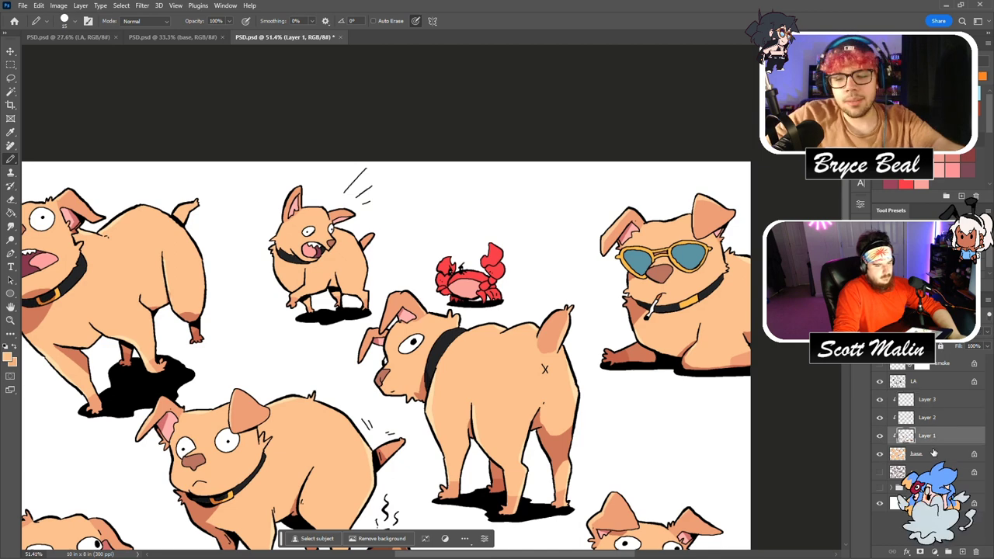
click(933, 453)
key(z)
drag(697, 208, 732, 244)
click(729, 243)
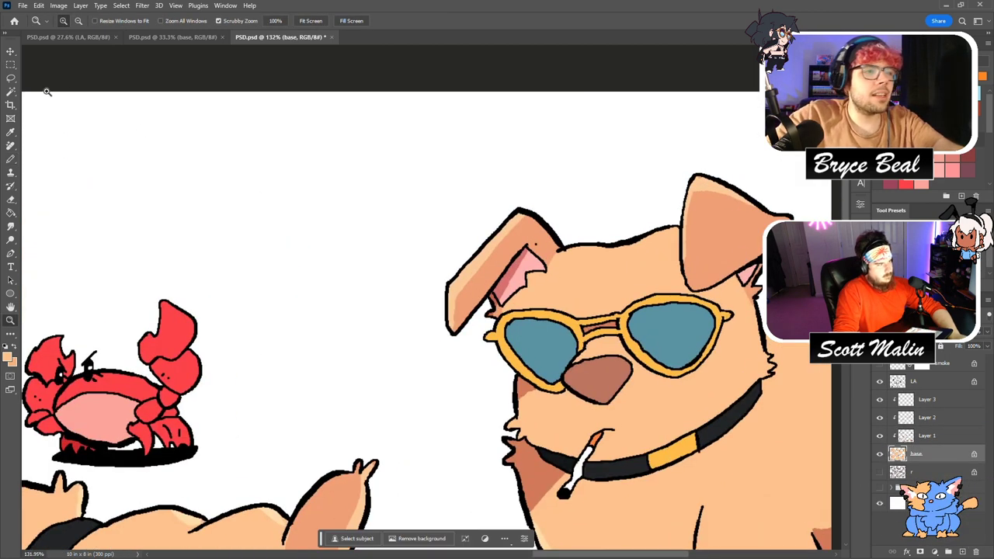
click(12, 78)
mouse_move(506, 362)
mouse_down()
mouse_move(599, 362)
mouse_move(602, 354)
mouse_move(720, 346)
mouse_move(634, 253)
mouse_move(479, 305)
mouse_up()
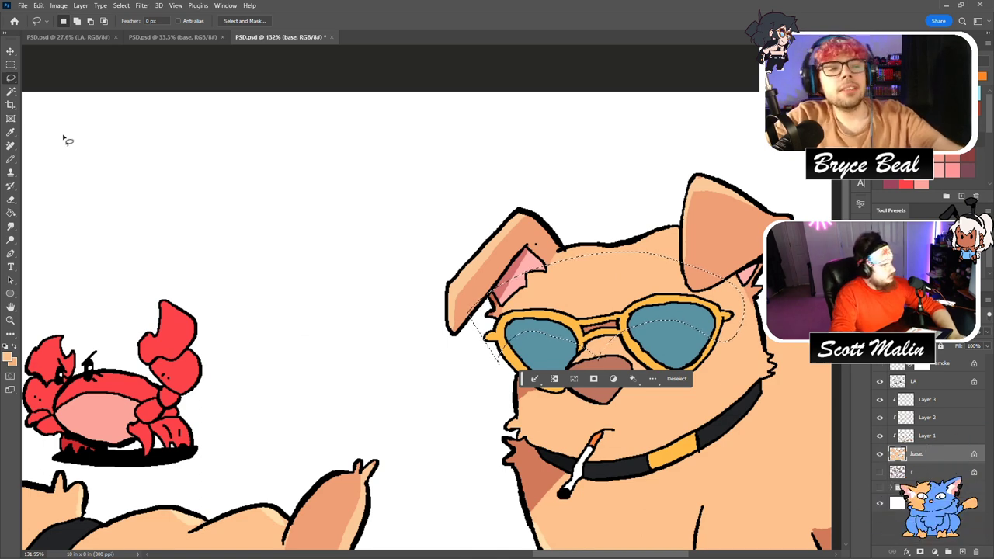
Limit the selection to the lens colour and shift the upper lenses to a deeper blue with Hue/Saturation.
click(11, 91)
key(ctrl+u)
drag(809, 305, 792, 304)
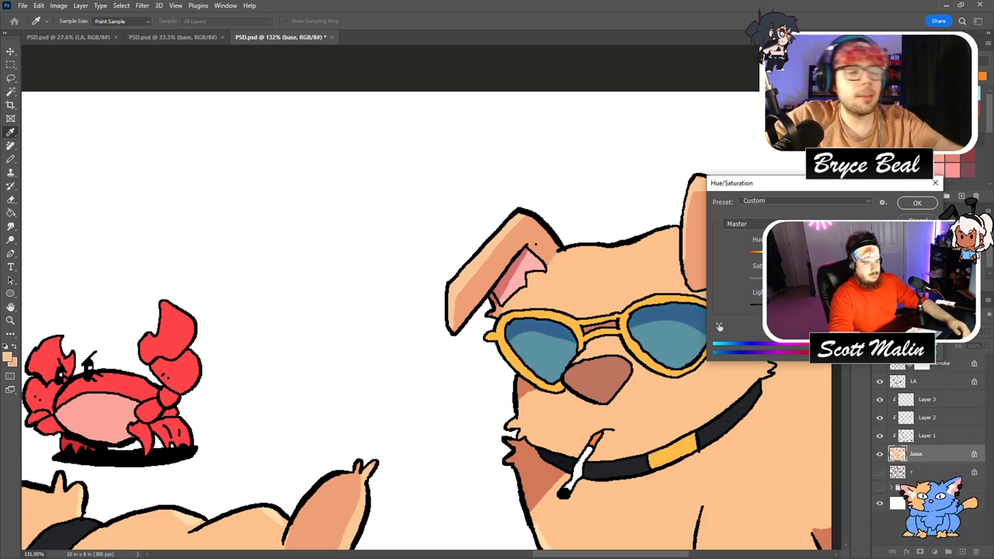
click(913, 205)
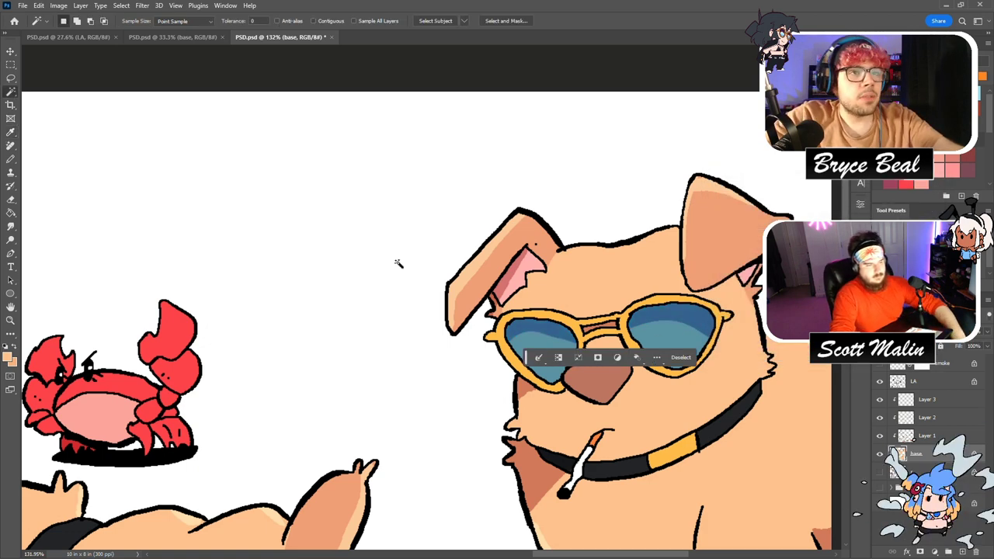
Lasso small reflection shapes in the lower part of both lenses, limit them to the lens colour and brighten them to cyan with Hue/Saturation.
click(10, 79)
drag(703, 346, 704, 346)
mouse_move(573, 355)
mouse_down()
mouse_move(544, 395)
mouse_move(571, 358)
mouse_up()
drag(536, 363, 546, 359)
shift+drag(659, 354, 668, 348)
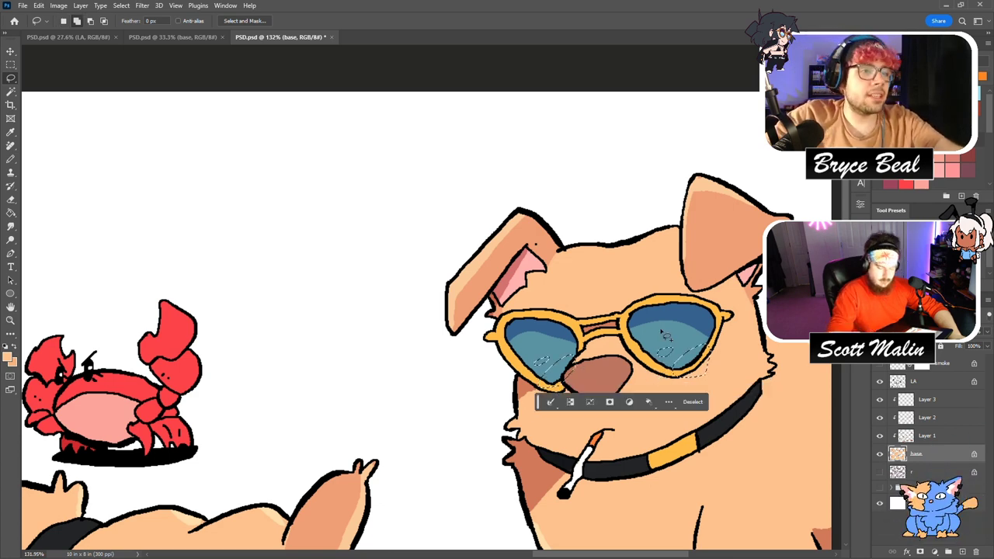
click(11, 92)
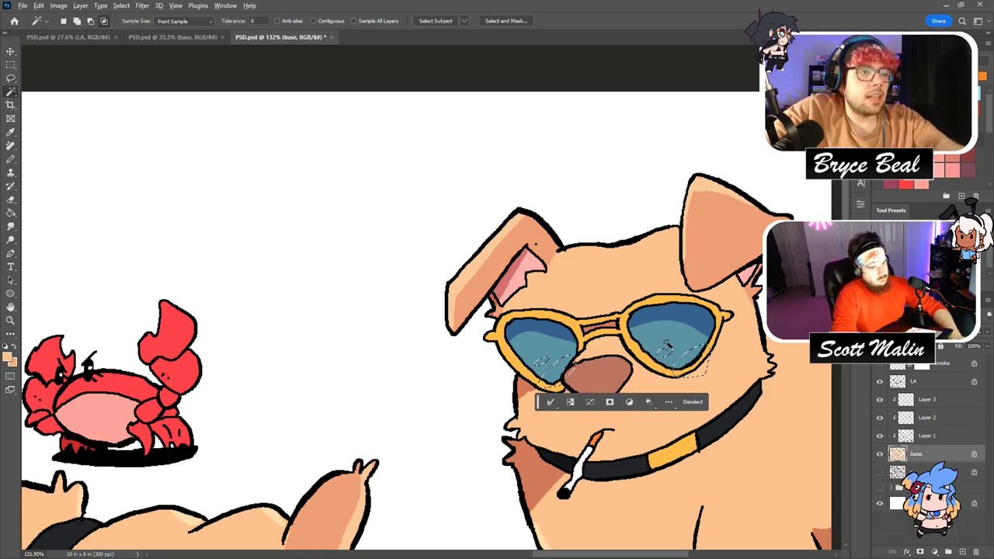
key(ctrl+u)
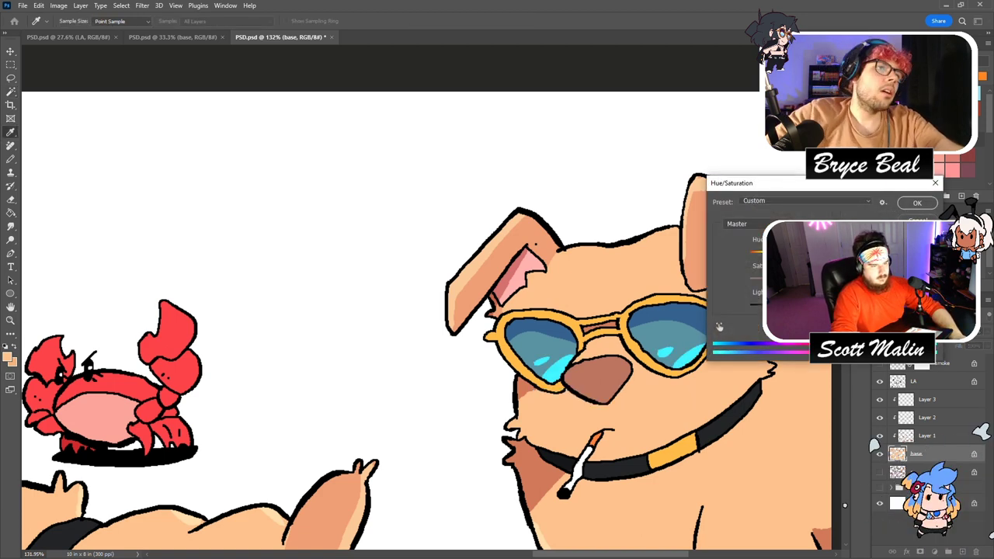
click(916, 203)
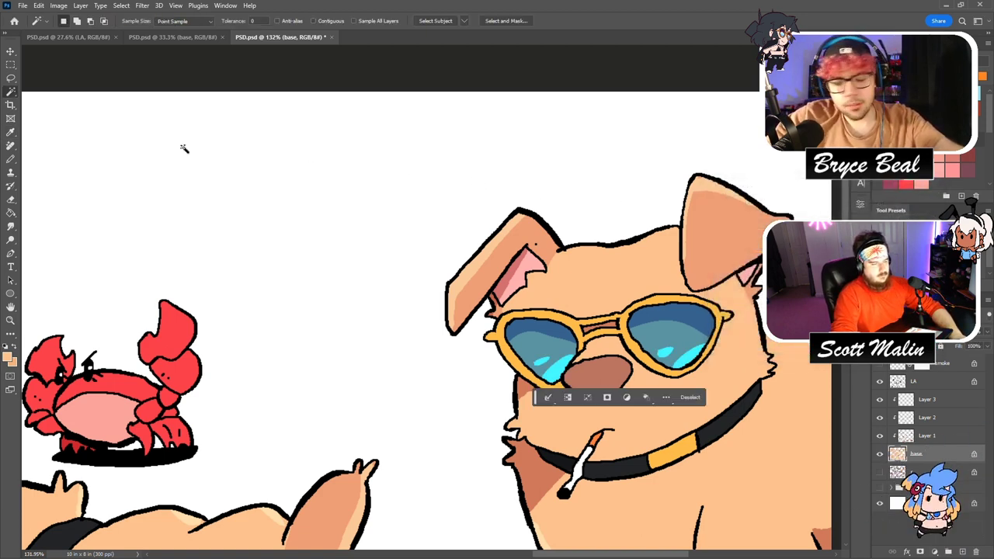
Lasso a curved band across the middle of both lenses, limit it to the lens colour and shift it to orange with Hue/Saturation.
click(10, 78)
drag(508, 371, 539, 341)
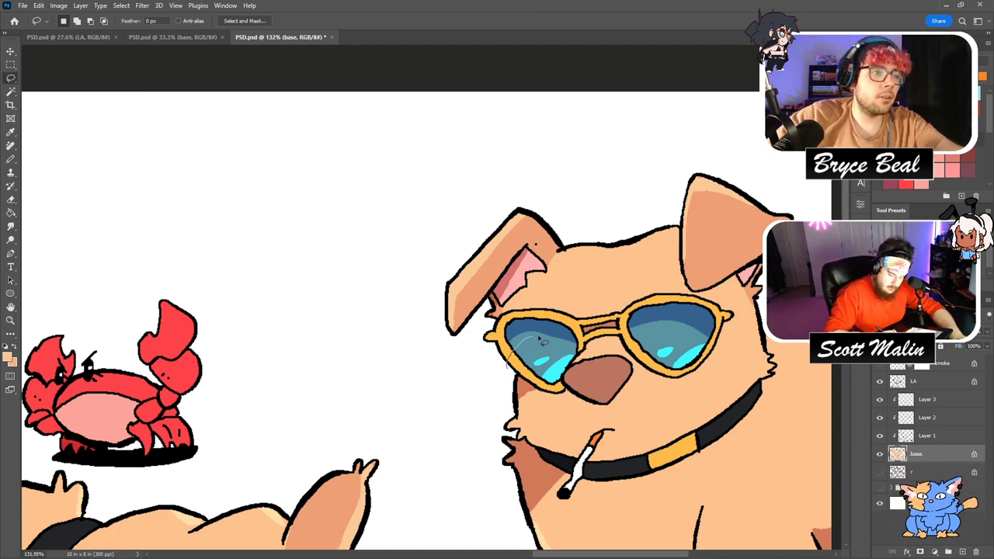
drag(584, 372, 504, 349)
mouse_move(635, 348)
mouse_down()
mouse_move(696, 357)
mouse_move(725, 341)
mouse_move(634, 346)
mouse_up()
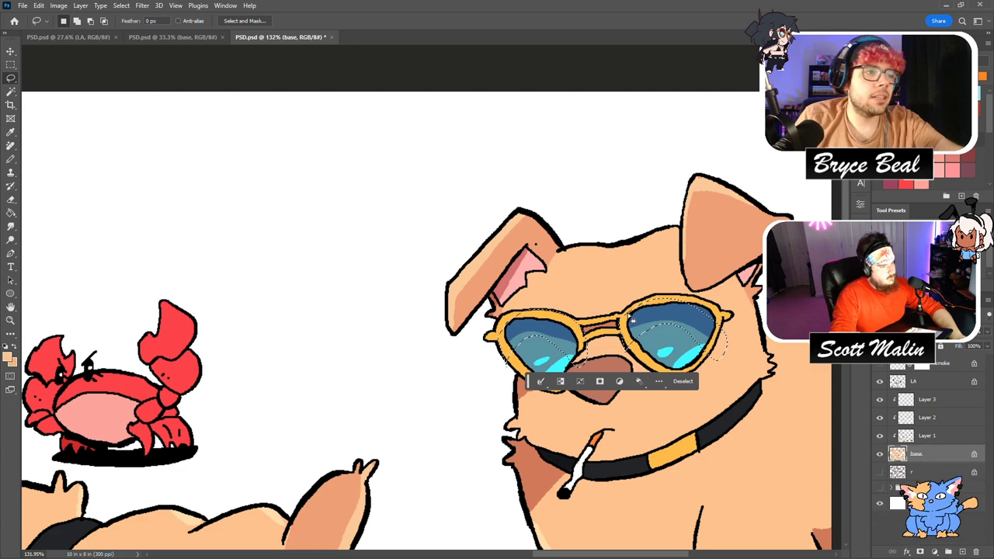
key(w)
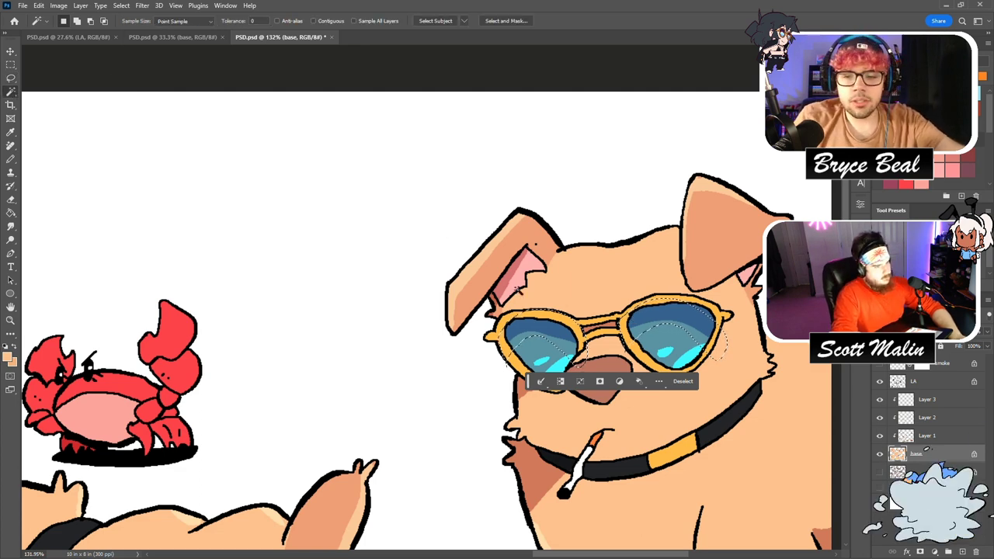
key(ctrl+u)
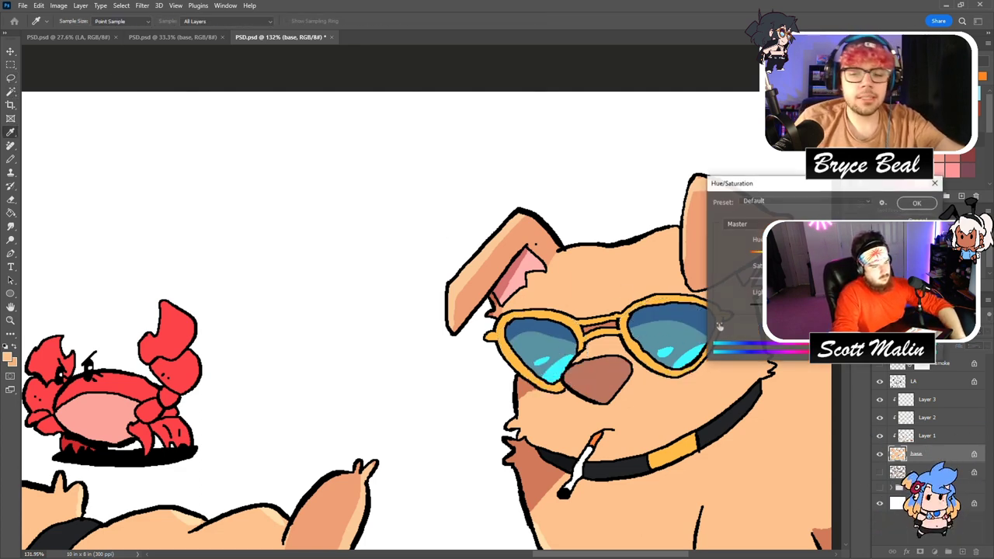
click(805, 255)
drag(805, 255, 751, 255)
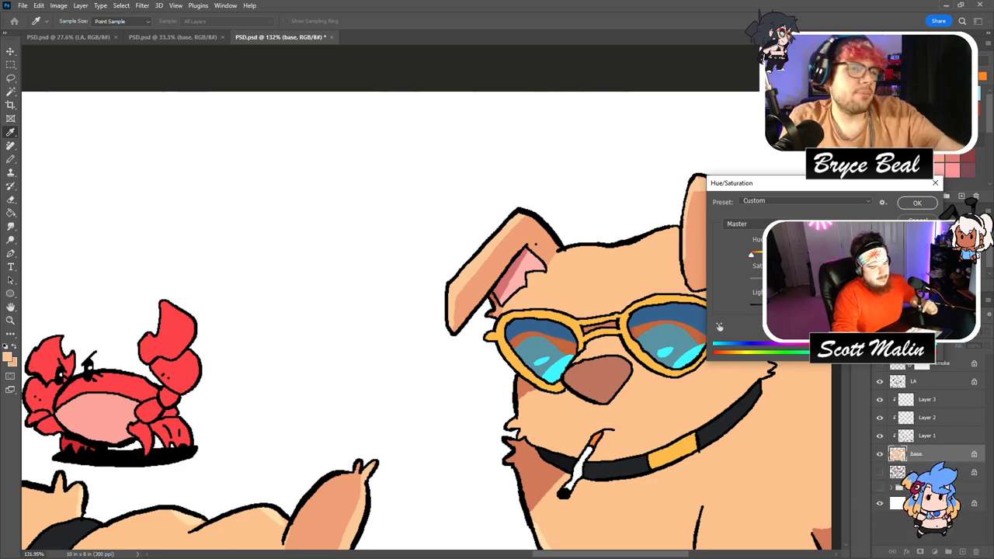
click(917, 203)
Clear the lens selection and make the smoke layer visible on the full sheet.
click(10, 320)
drag(512, 260, 446, 251)
drag(679, 237, 636, 237)
key(ctrl+0)
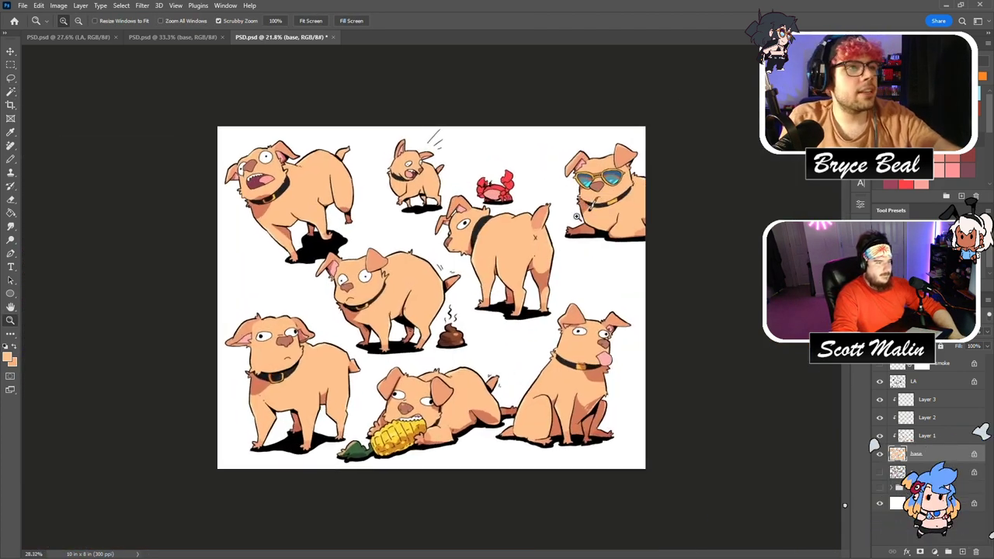
key(ctrl+d)
click(880, 364)
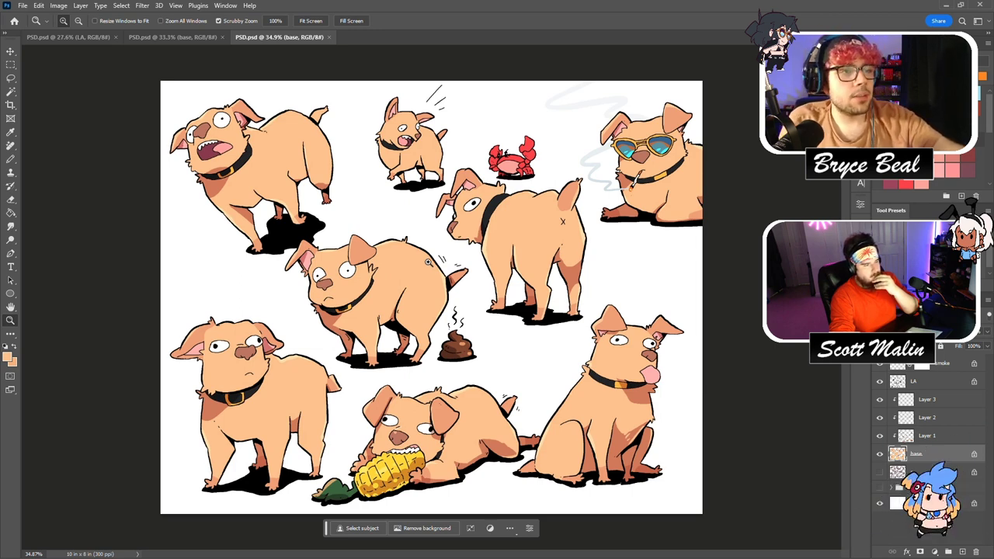
Add a layer beneath the base layer, fill it with the peach foreground colour and squash it into a wide horizontal band behind the dogs.
click(916, 471)
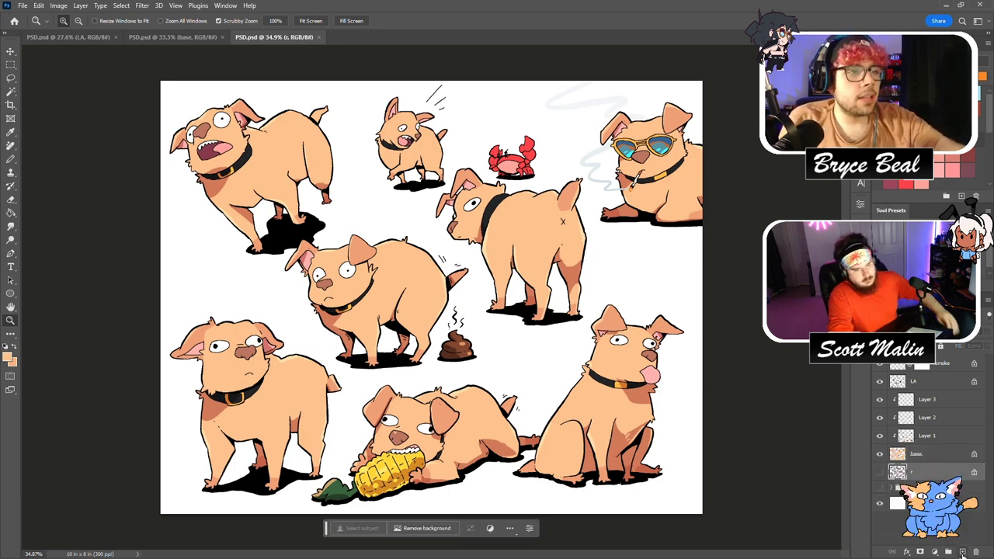
click(962, 551)
key(alt+BackSpace)
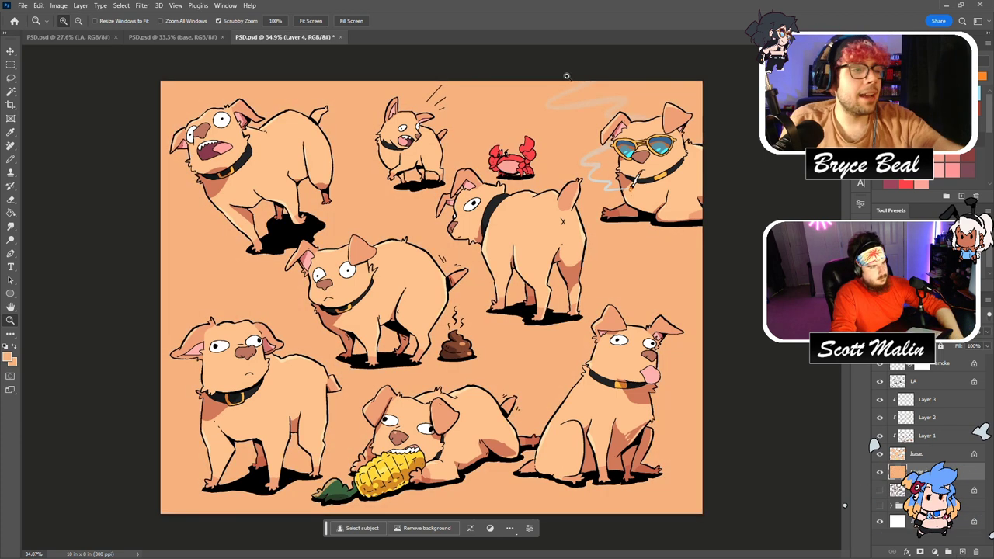
key(ctrl+t)
drag(432, 81, 435, 184)
key(Return)
Recolour the background band to a pale light blue with Hue/Saturation.
key(ctrl+u)
drag(806, 251, 877, 252)
drag(815, 304, 860, 304)
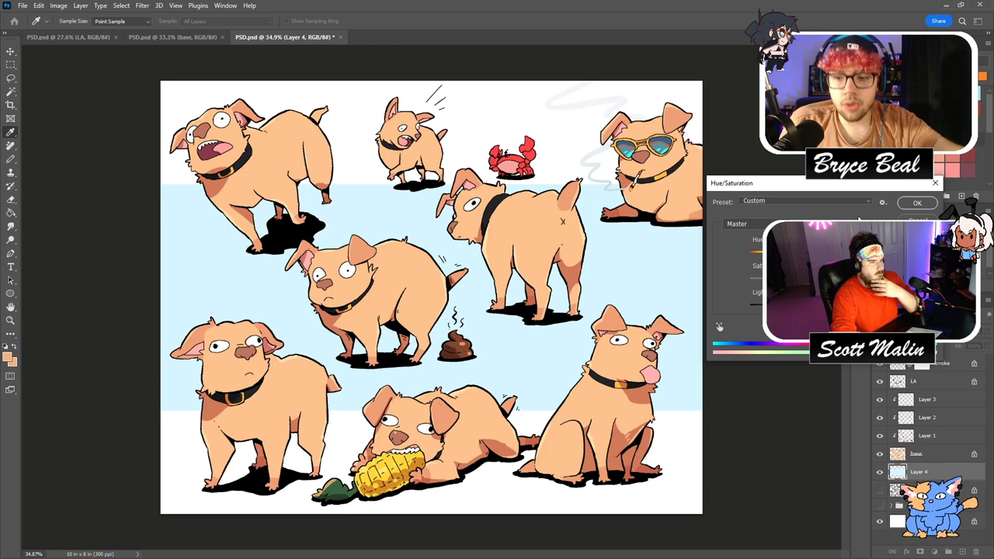
click(915, 203)
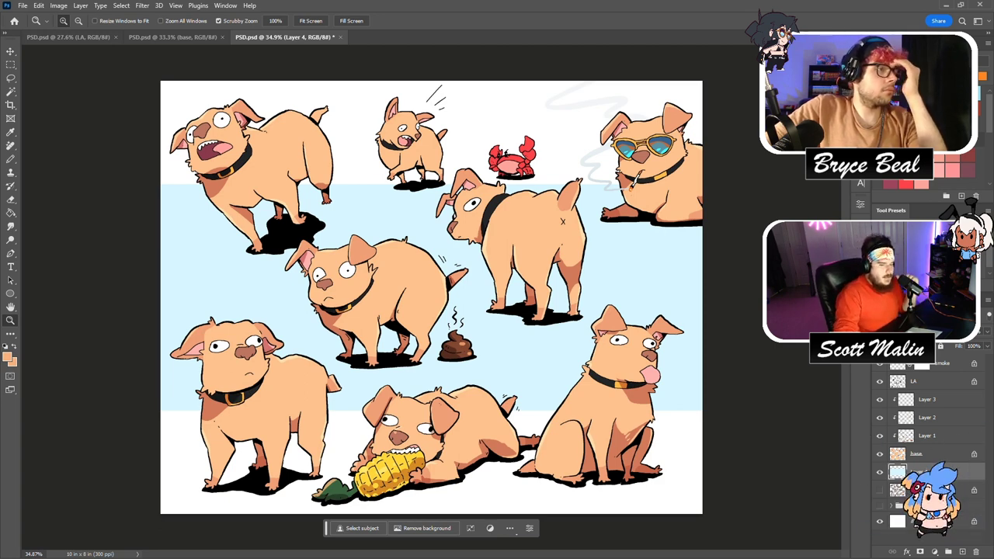
Merge the visible layers into the background and undo the merge.
right_click(932, 471)
click(934, 389)
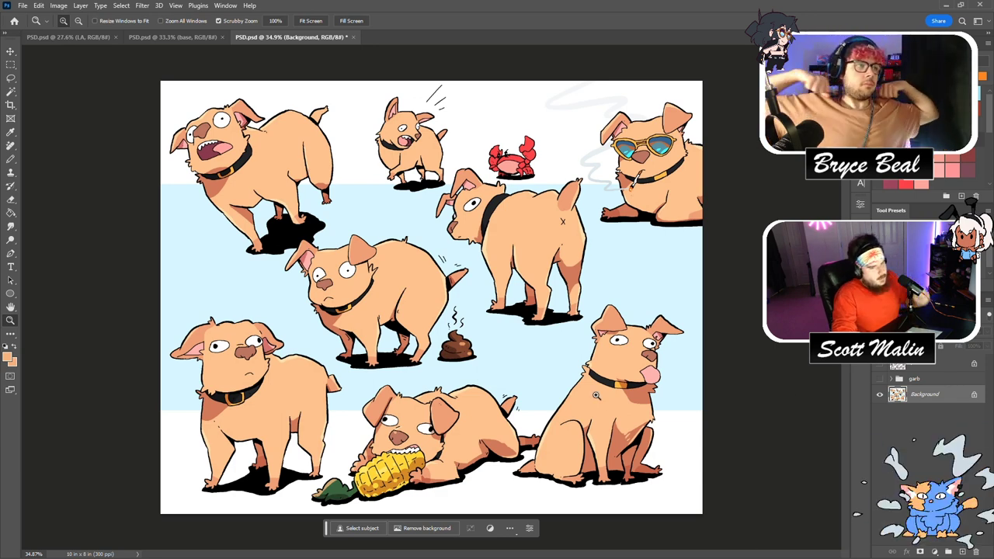
ctrl+click(551, 358)
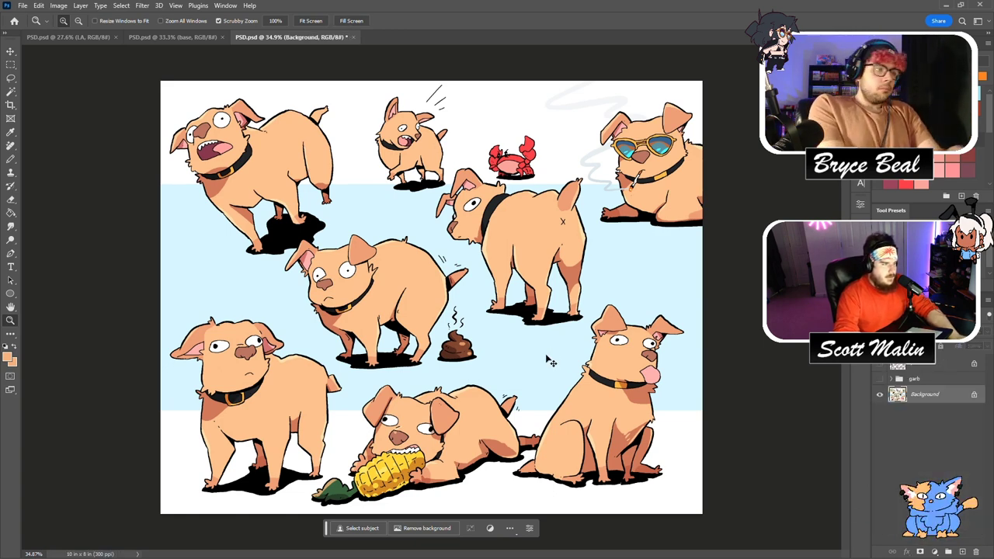
key(ctrl+shift+z)
key(ctrl+z)
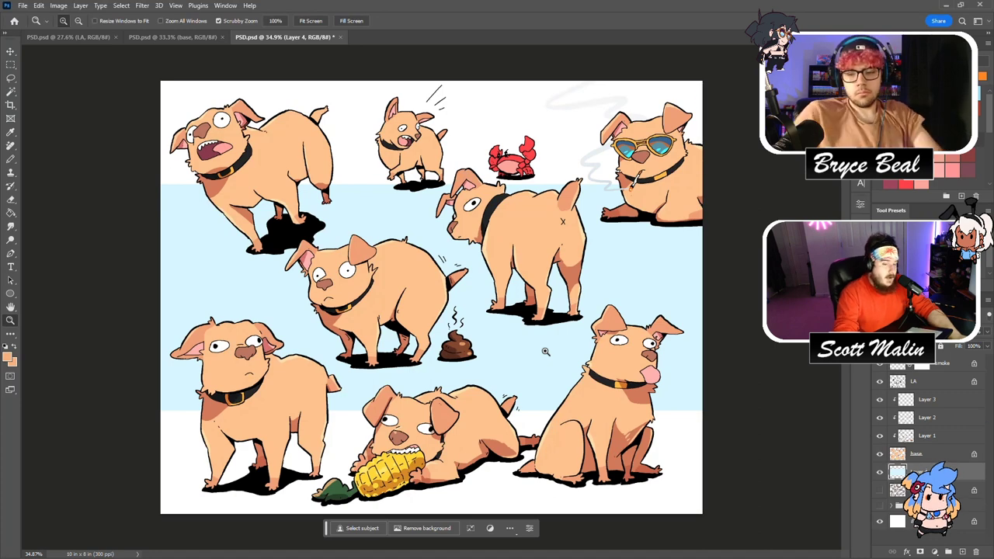
On the base layer, extend the ear shadow below the hair tuft of the lower-left dog using the sampled shadow colour and a fine pencil.
click(949, 458)
mouse_move(188, 336)
mouse_down()
mouse_move(264, 387)
mouse_move(256, 359)
mouse_move(323, 271)
mouse_up()
key(b)
alt+click(246, 350)
key(])
key(])
key(])
key(])
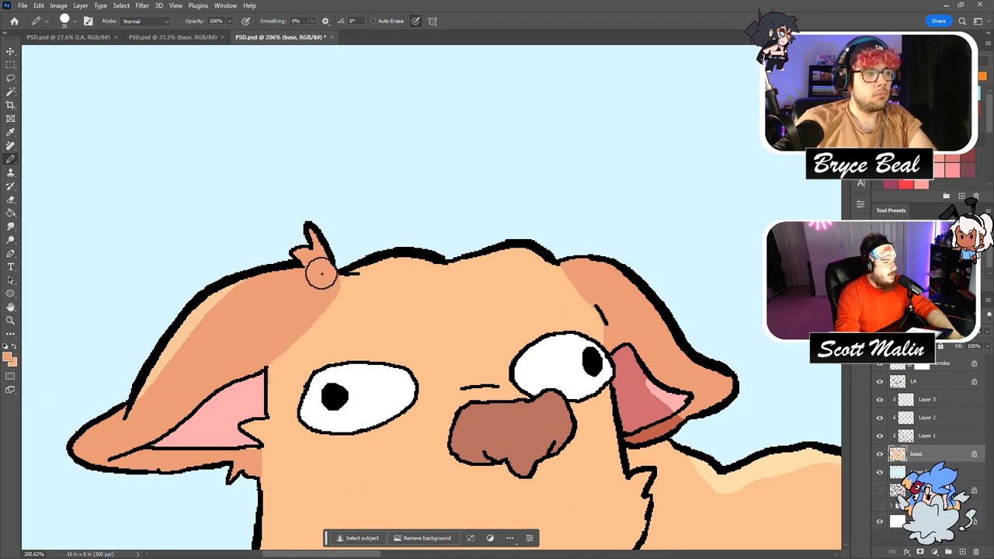
key(bracketleft)
key(bracketleft)
key(bracketleft)
key(bracketleft)
mouse_move(271, 392)
mouse_down()
mouse_move(288, 334)
mouse_move(300, 337)
mouse_move(348, 280)
mouse_move(335, 286)
mouse_up()
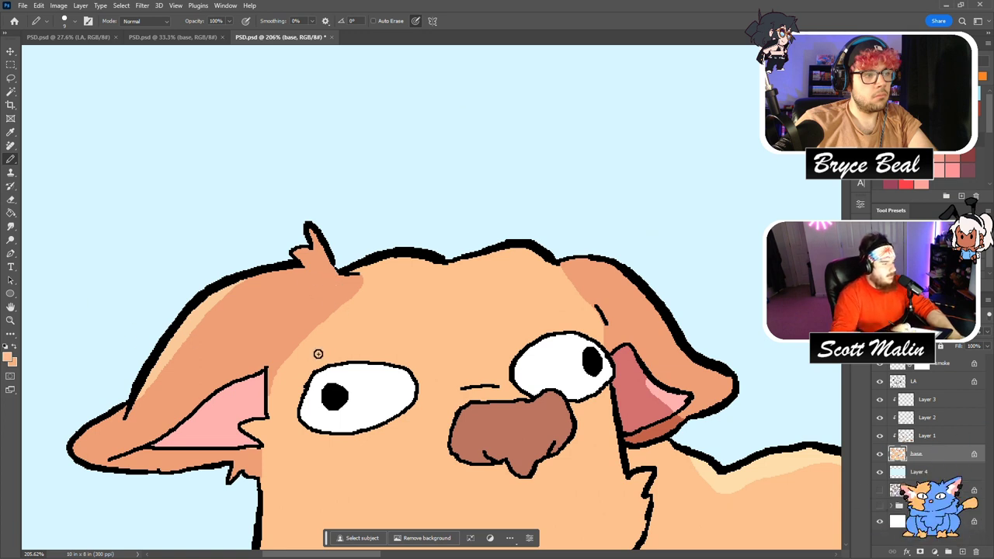
Paint small skin-coloured fur strokes into the ear shadow's edge above the lower-left dog's eye.
drag(305, 344, 302, 323)
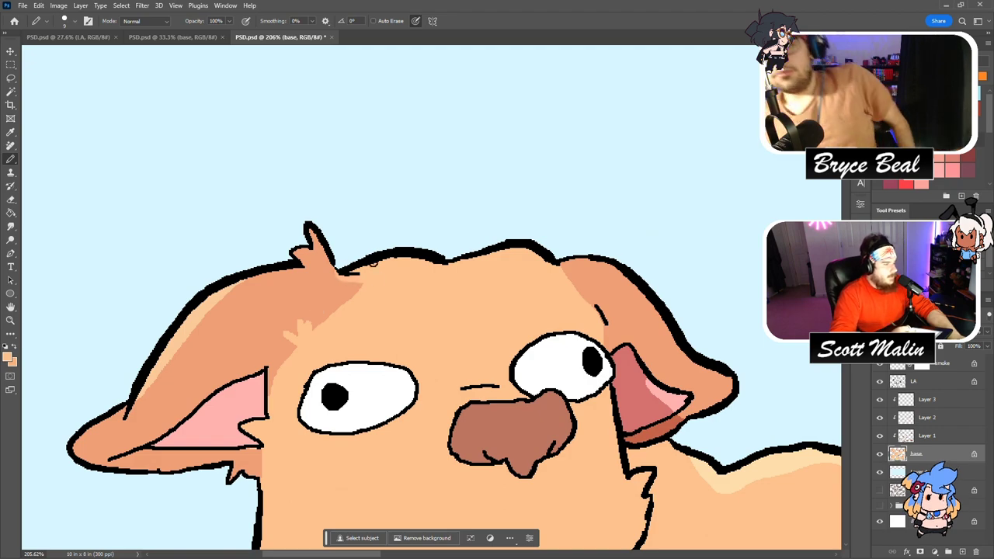
key(z)
drag(435, 239, 359, 239)
scroll(502, 234, down, 3)
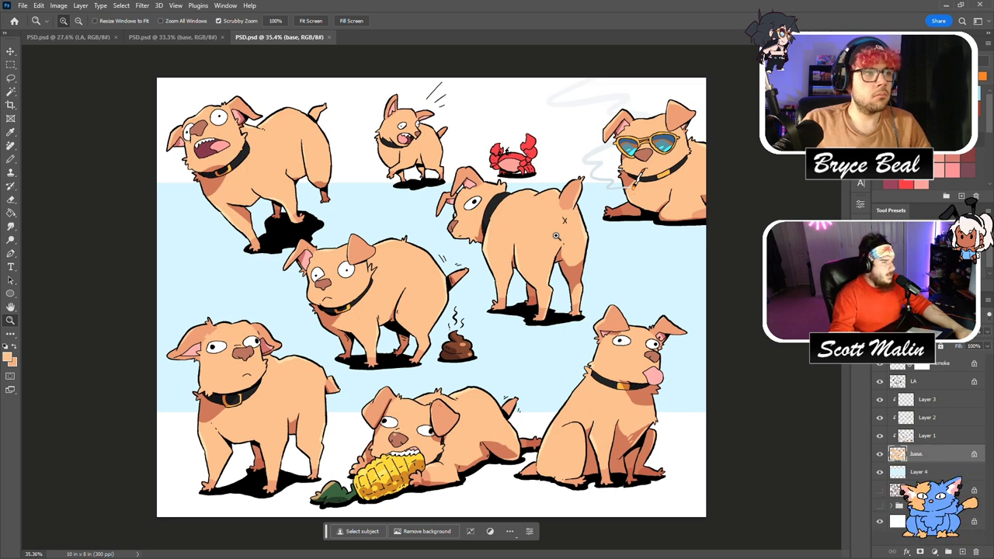
Select the dark collar colour with the Magic Wand sampling all layers, and touch up the collar with a 45 px grey-blue pencil.
drag(501, 163, 517, 198)
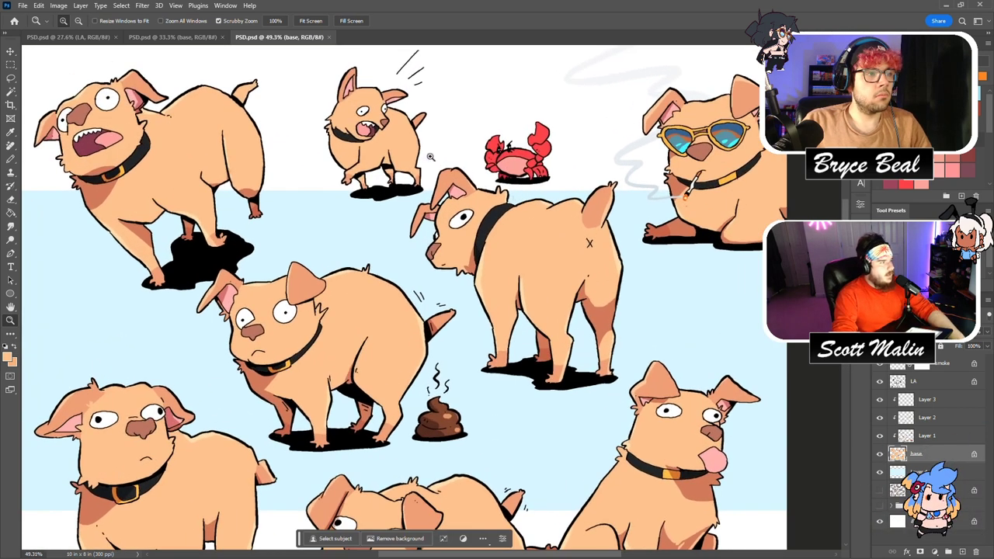
click(10, 91)
click(376, 22)
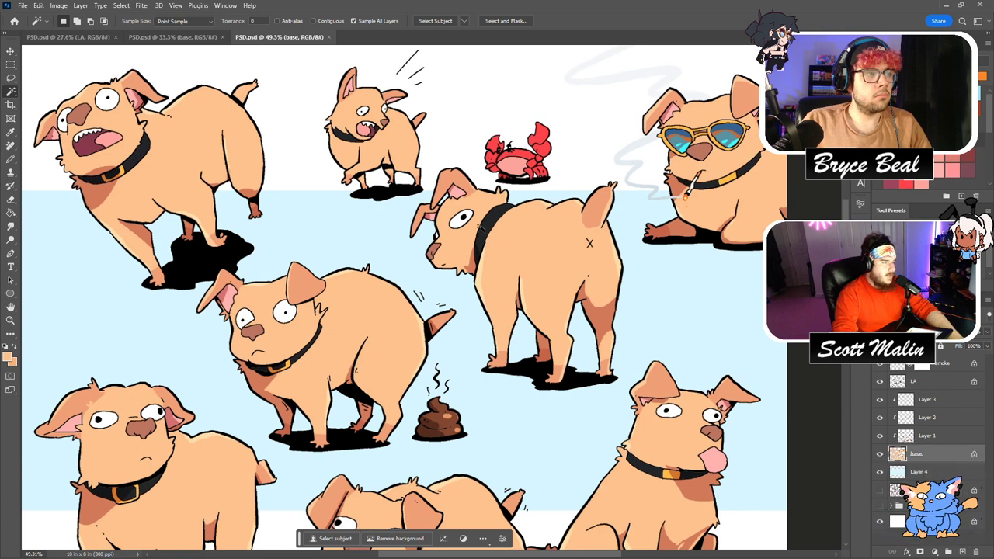
click(498, 191)
key(b)
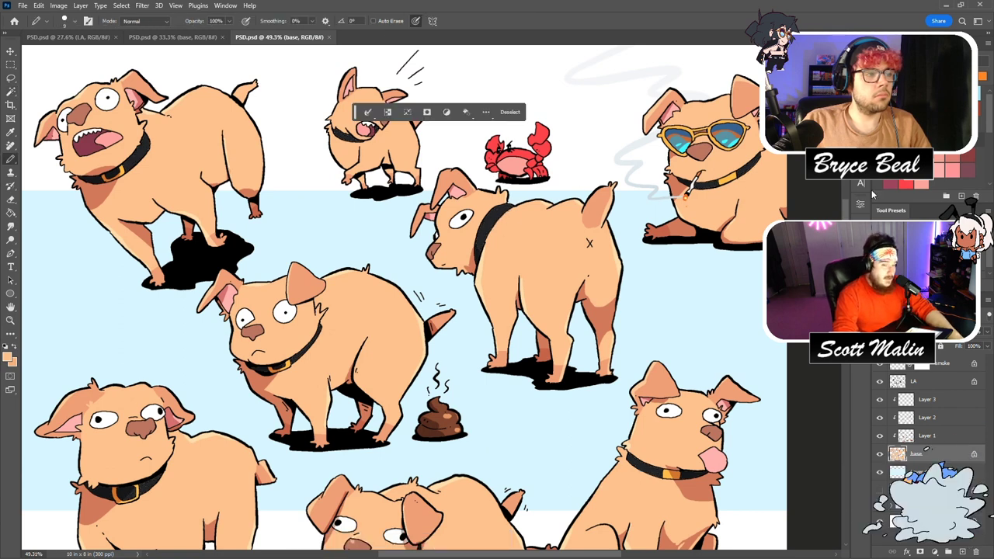
key(bracketright)
key(bracketright)
key(bracketright)
drag(484, 205, 496, 199)
key(ctrl+z)
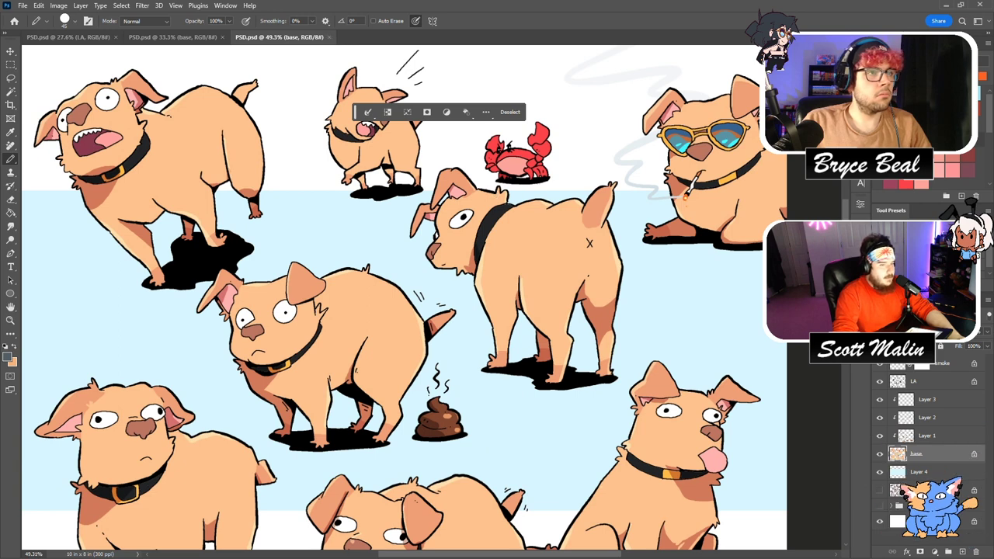
drag(533, 215, 542, 214)
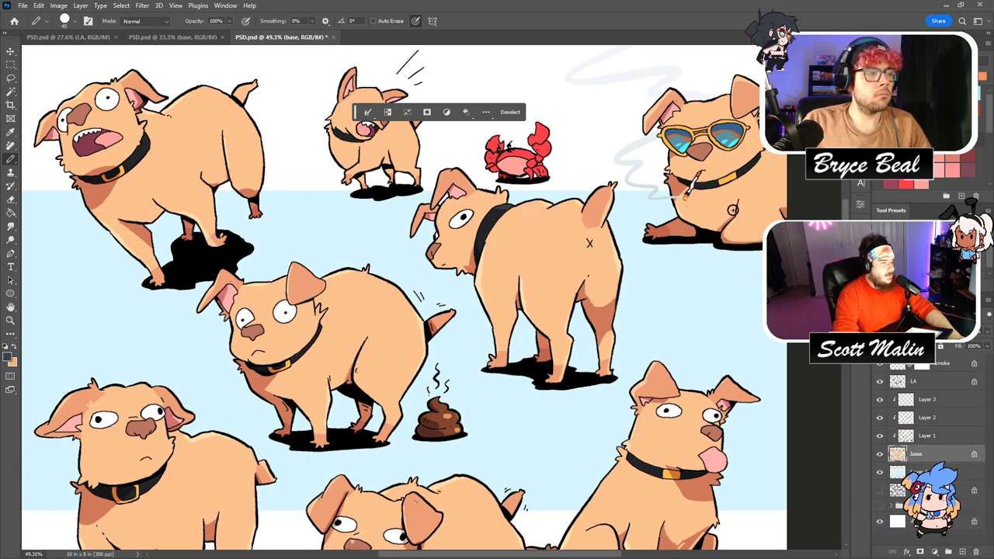
scroll(661, 327, up, 1)
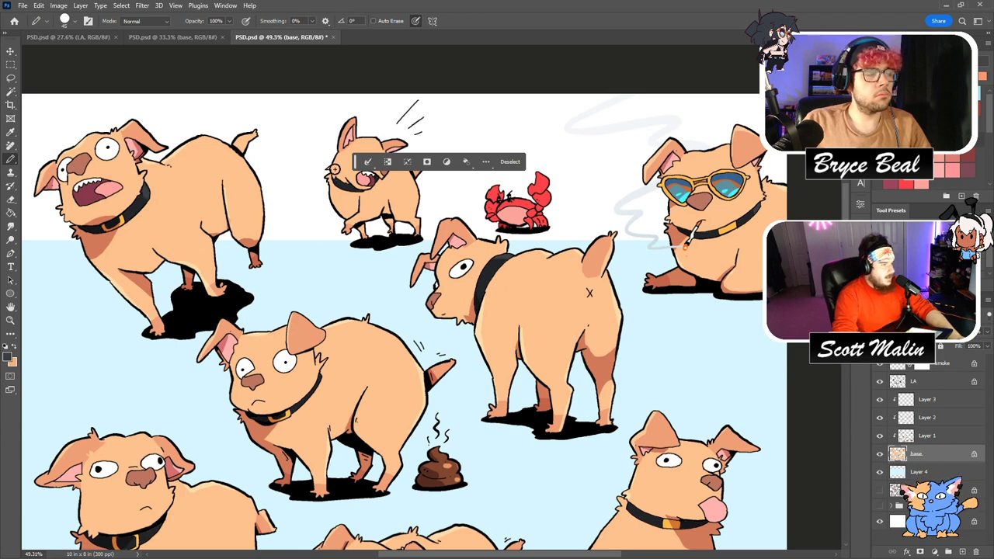
scroll(233, 326, down, 2)
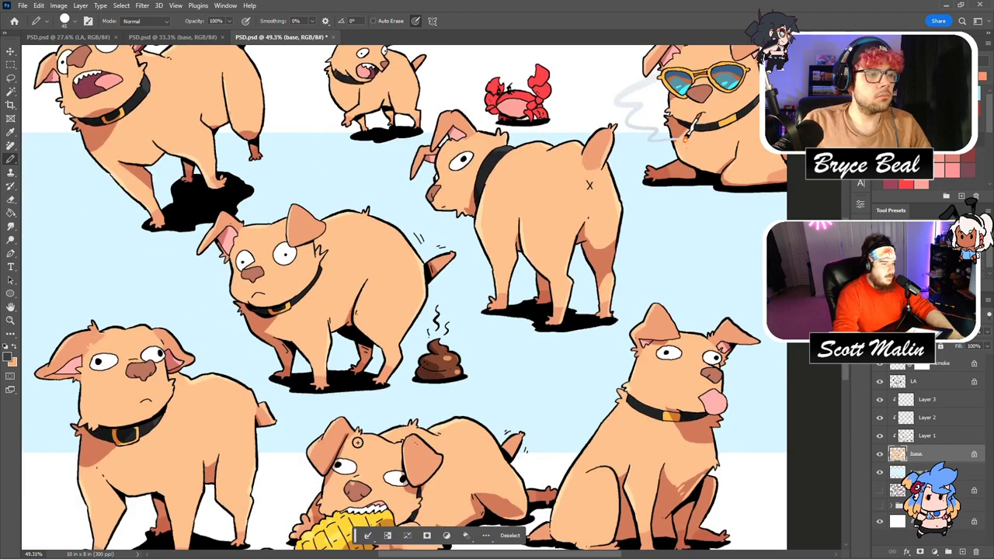
scroll(325, 438, down, 2)
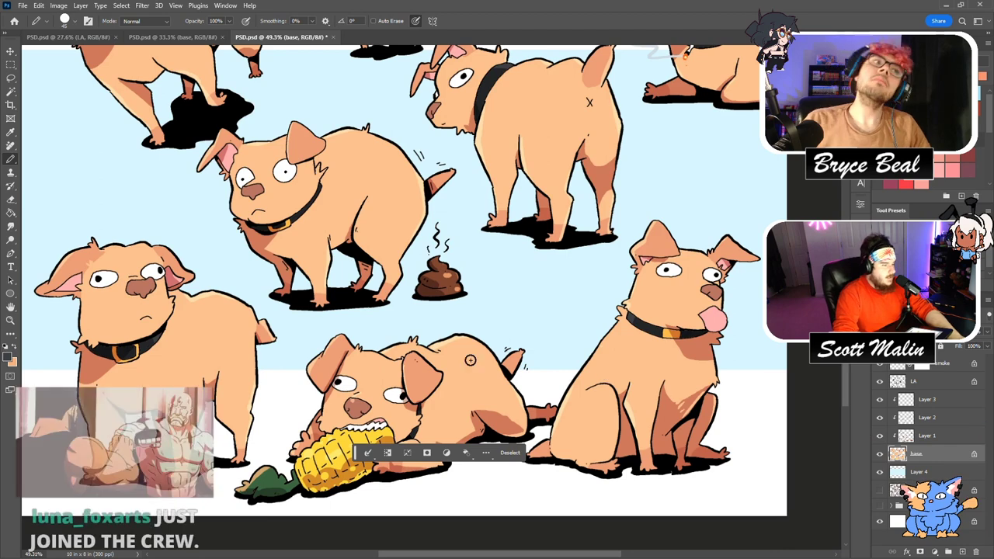
scroll(505, 326, down, 1)
scroll(333, 226, up, 2)
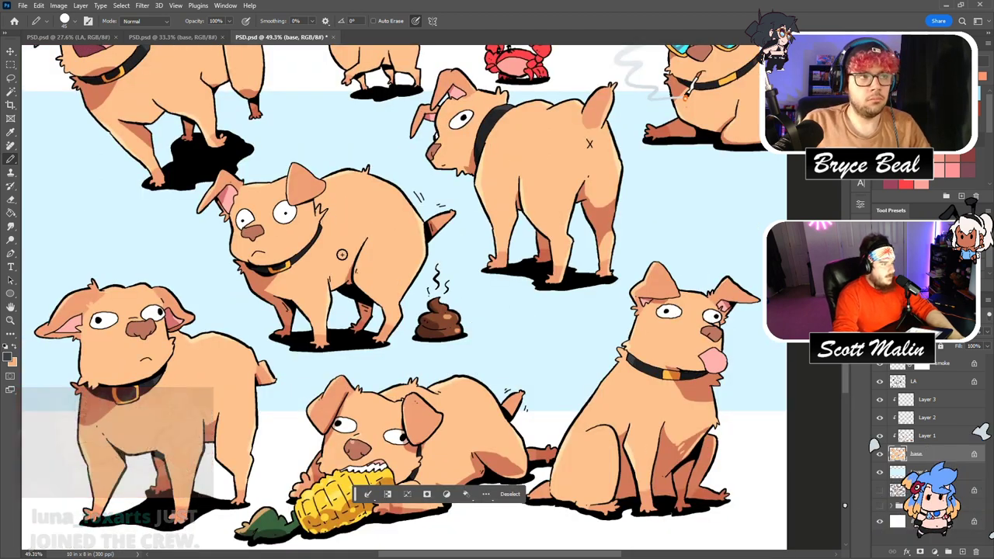
scroll(505, 318, up, 4)
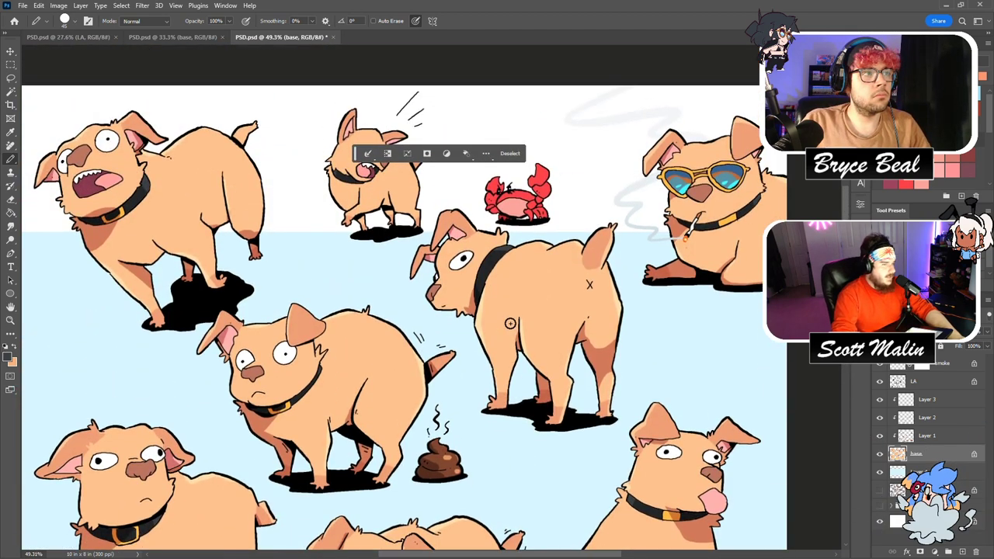
Select the gold colour with the Magic Wand and touch up the sunglasses dog's gold details using pale yellow and rust-brown pencil swatches.
click(12, 92)
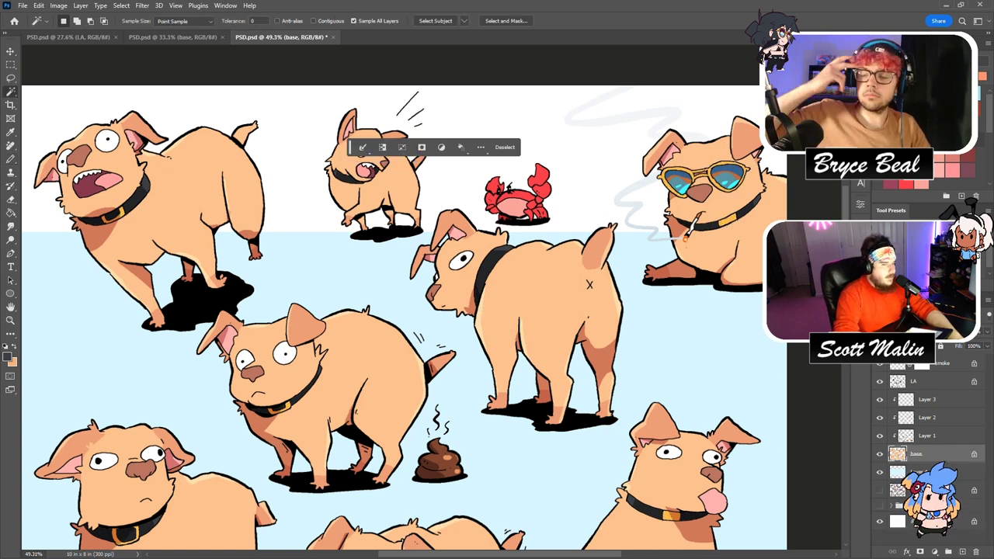
scroll(929, 172, down, 2)
click(937, 174)
key(x)
click(968, 174)
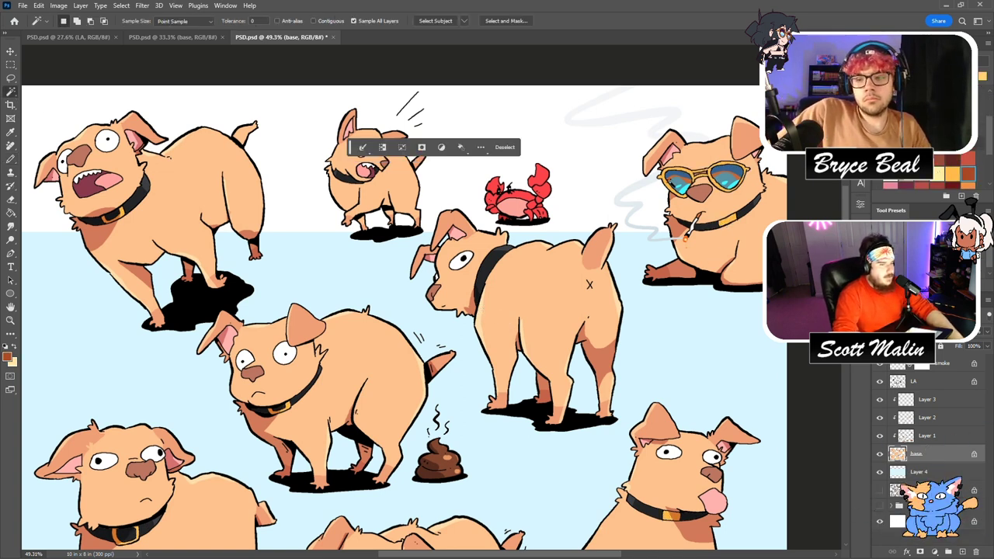
key(b)
alt+click(685, 172)
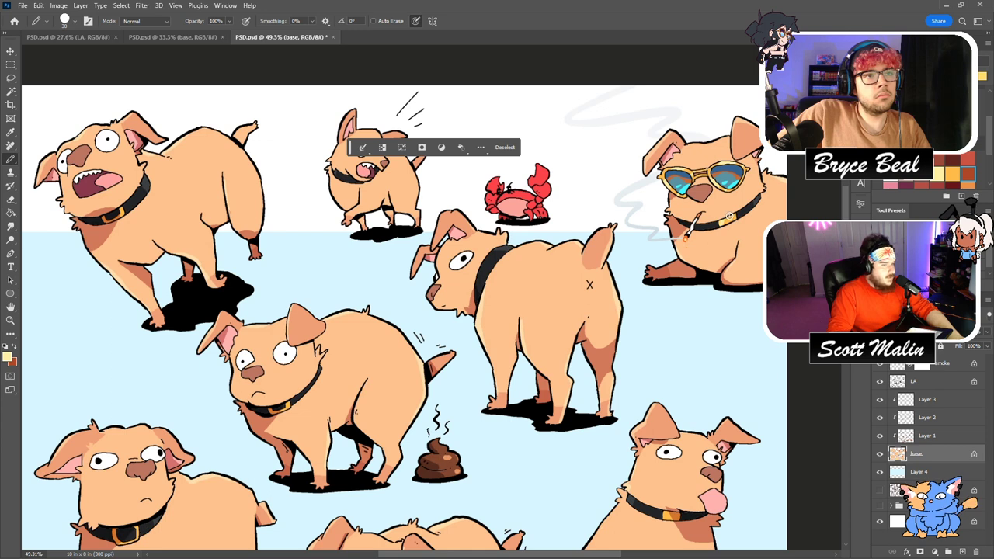
alt+click(717, 223)
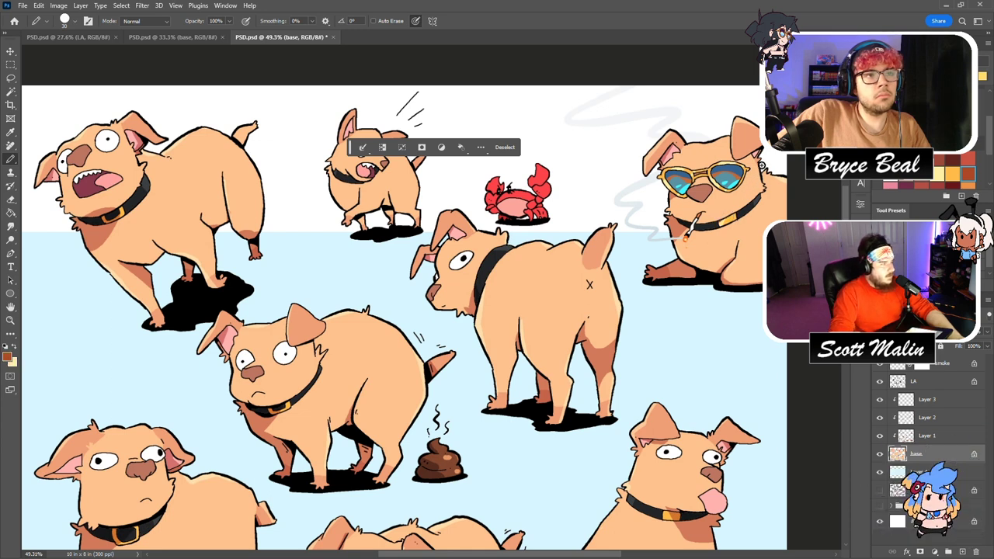
Touch up the gold collar buckles on the remaining dogs with the 30 px pencil, alternating rust-brown and pale yellow.
scroll(577, 226, down, 1)
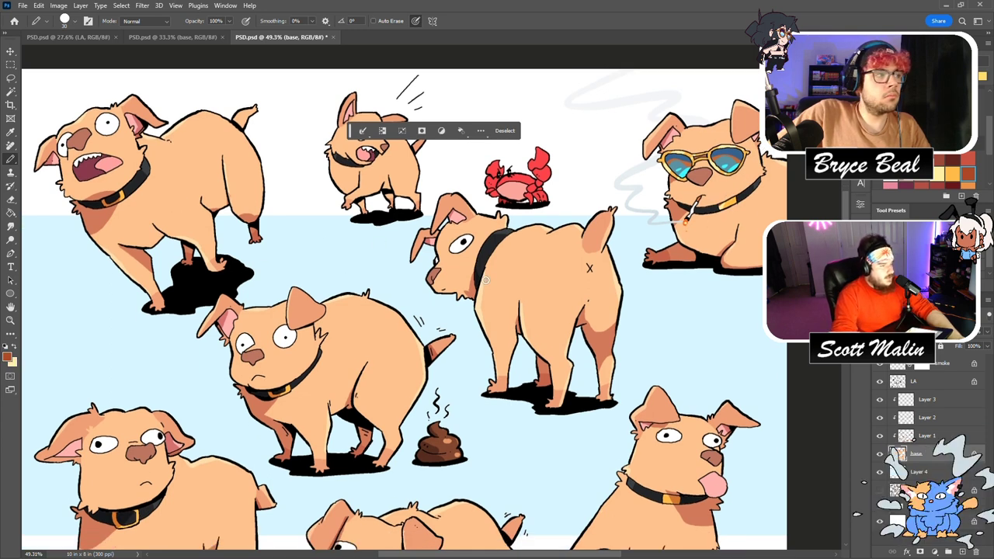
scroll(453, 334, down, 4)
scroll(453, 333, down, 3)
alt+click(159, 428)
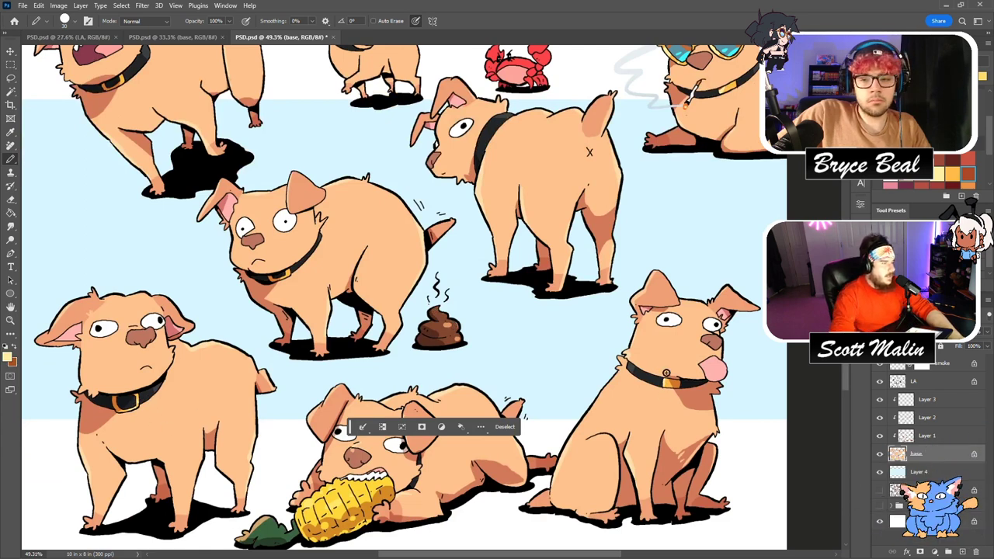
scroll(665, 373, up, 6)
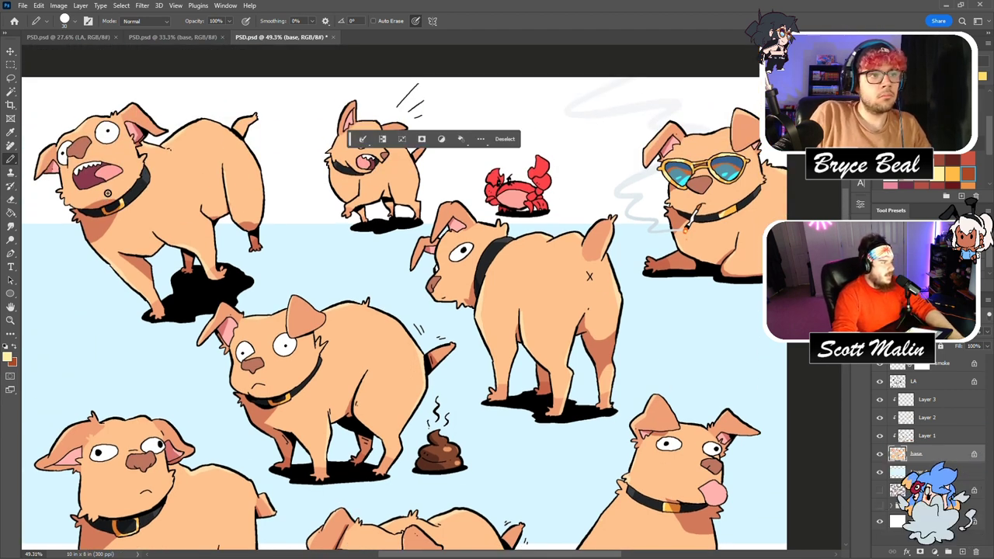
Deselect the gold areas, select a flat colour on the base layer without sampling all layers, and adjust it with Hue/Saturation.
click(11, 319)
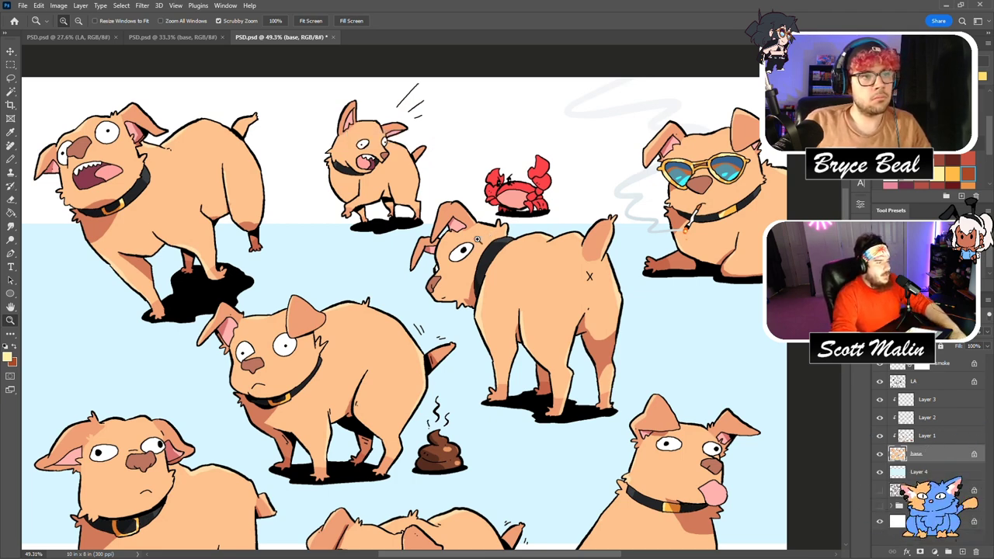
key(ctrl+0)
key(ctrl+d)
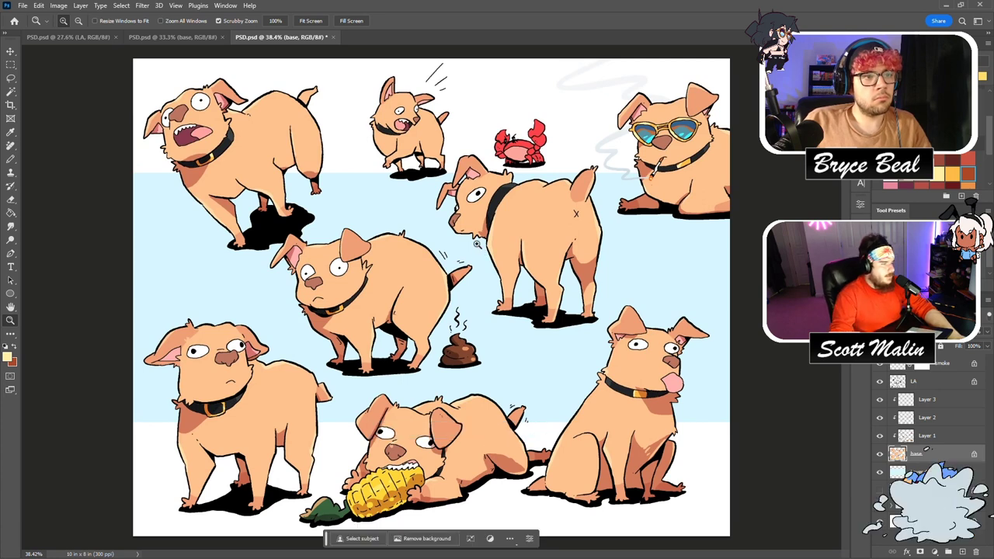
key(w)
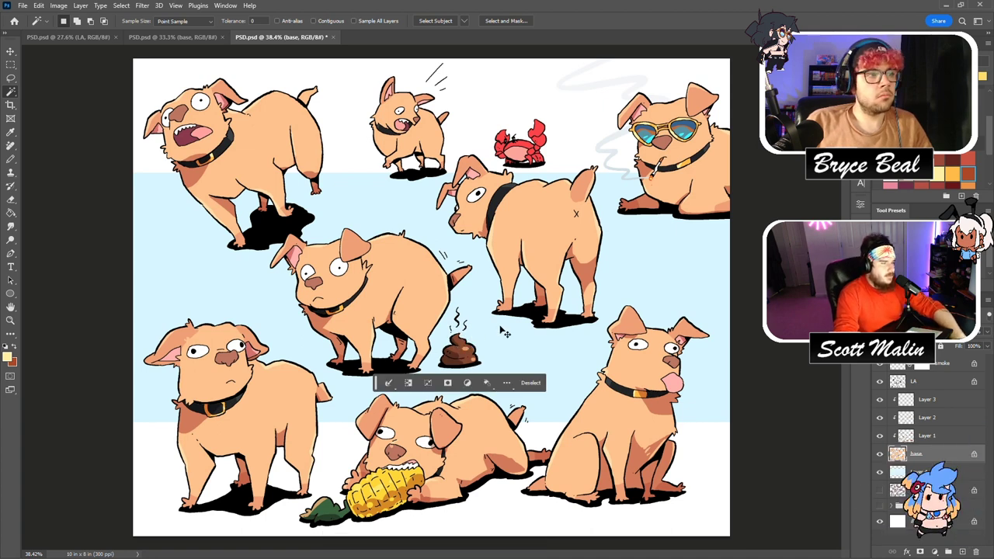
key(ctrl+u)
key(Up)
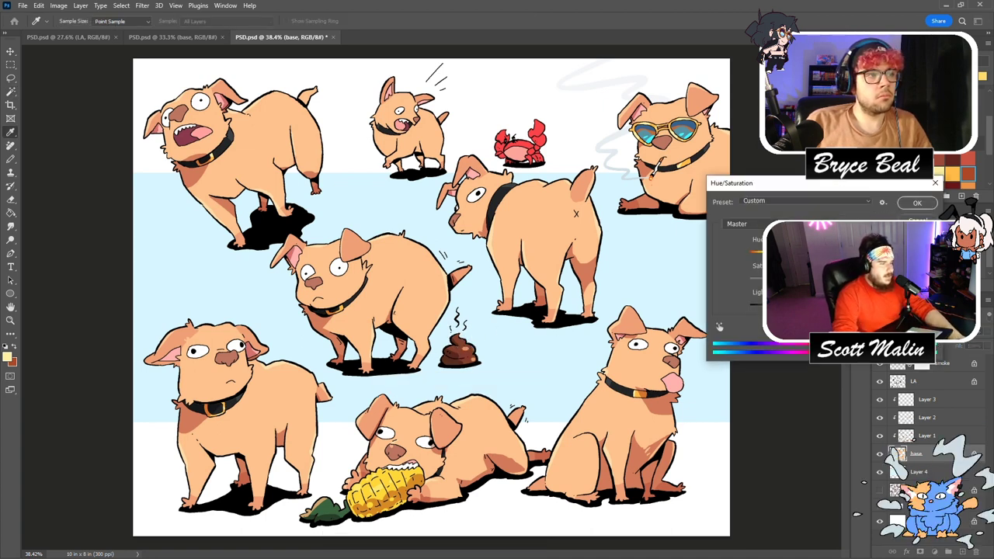
click(931, 202)
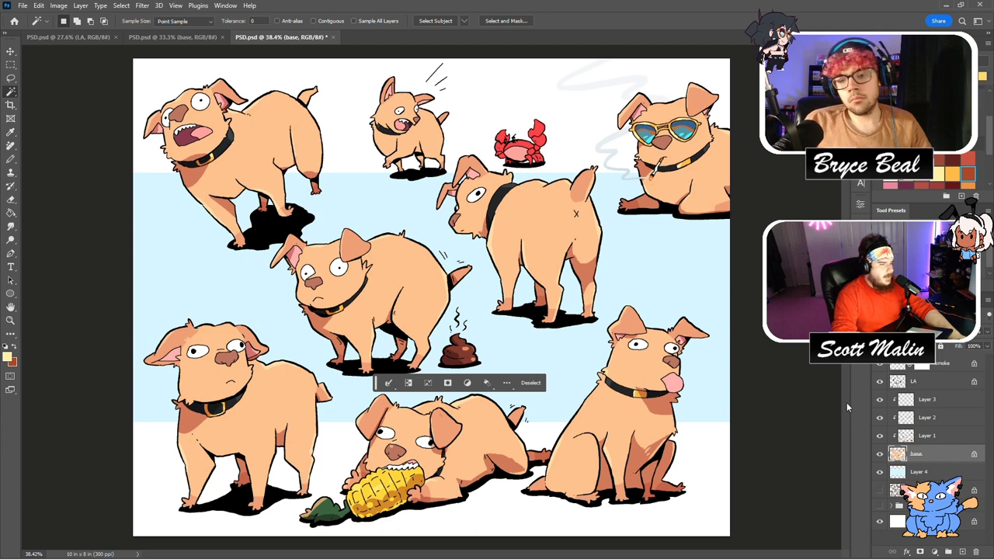
Transform the pale blue background band on Layer 4, moving it slightly upward behind the dogs.
key(alt+bracketleft)
key(ctrl+t)
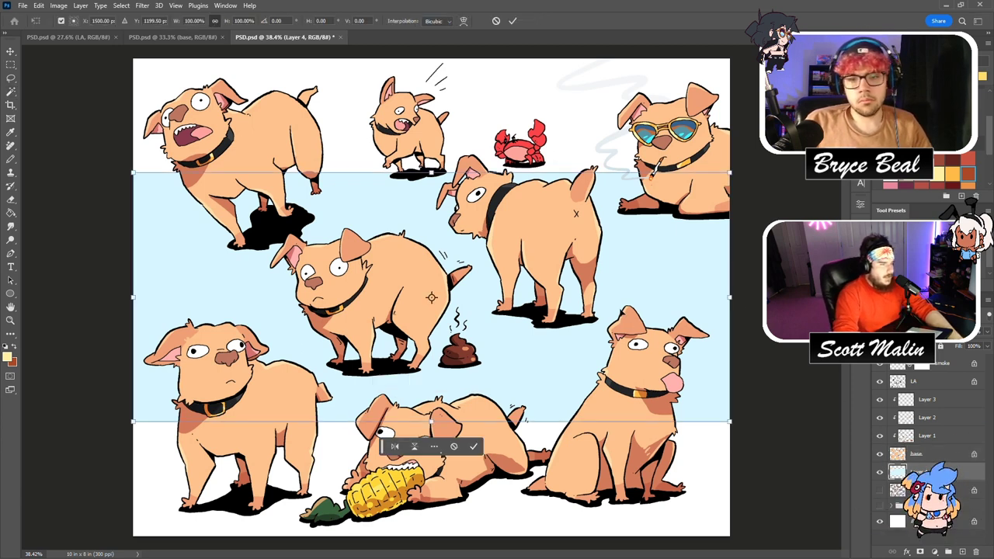
click(10, 321)
drag(628, 272, 617, 270)
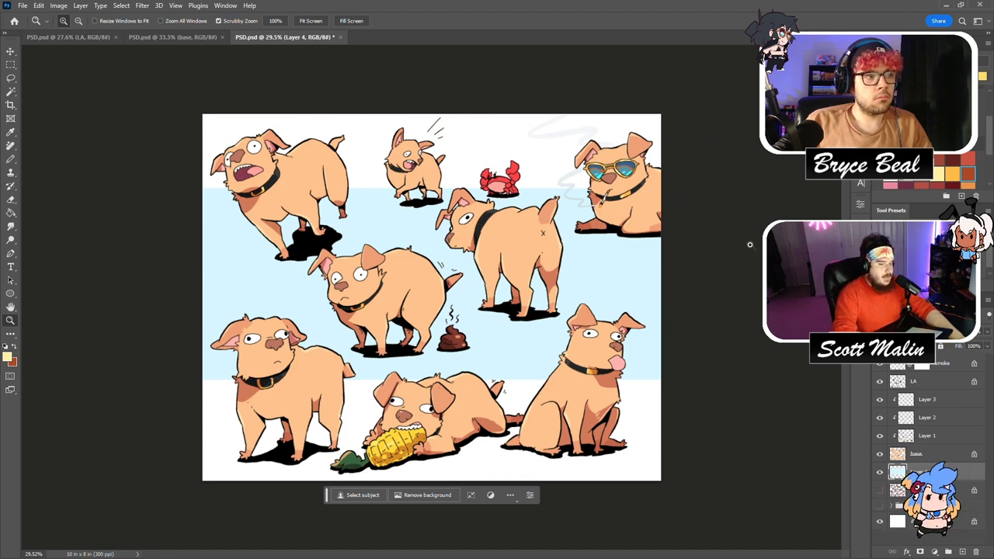
Add a new layer above the LA line art and clip it to that layer.
click(941, 380)
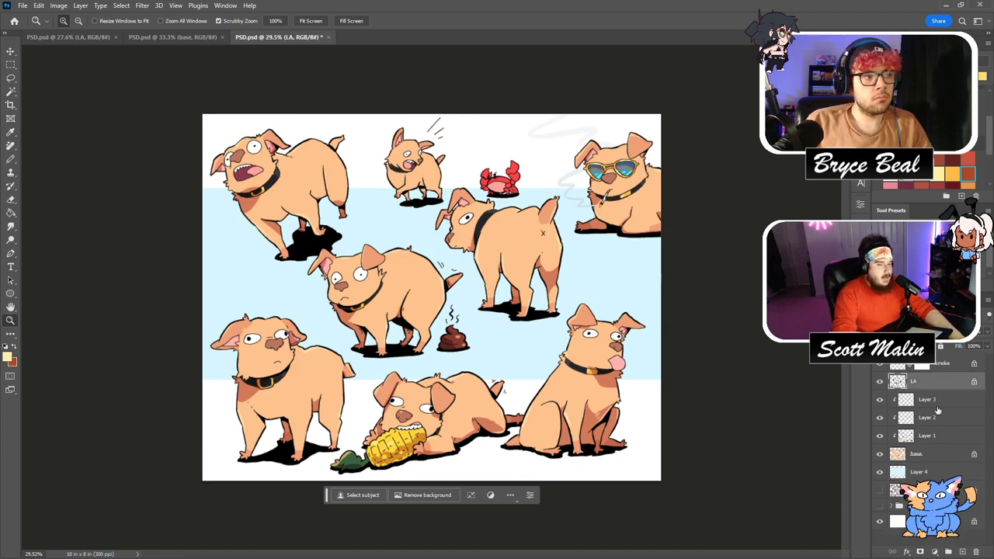
click(961, 551)
key(ctrl+alt+g)
Recolour the lower-left dog's mouth line with the pencil using a sampled reddish-brown shadow colour.
drag(251, 449, 303, 470)
key(b)
alt+click(361, 411)
mouse_move(371, 405)
mouse_down()
mouse_move(378, 417)
mouse_move(347, 351)
mouse_up()
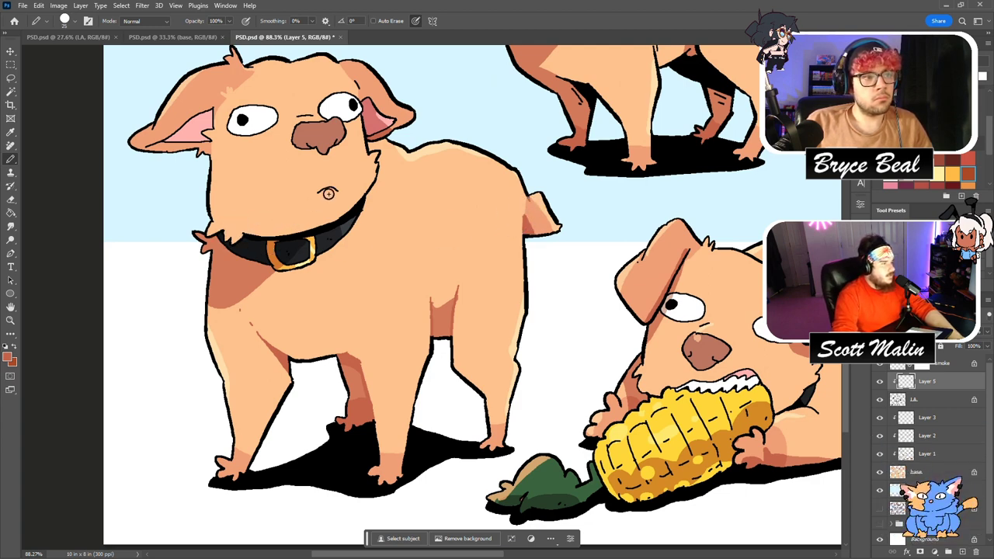
drag(321, 189, 343, 189)
Recolour the lower-left dog's cheek fur, inner ear and brow lines in reddish-brown, varying the pencil size.
scroll(344, 337, up, 2)
key(])
key(])
key(])
key(])
key(])
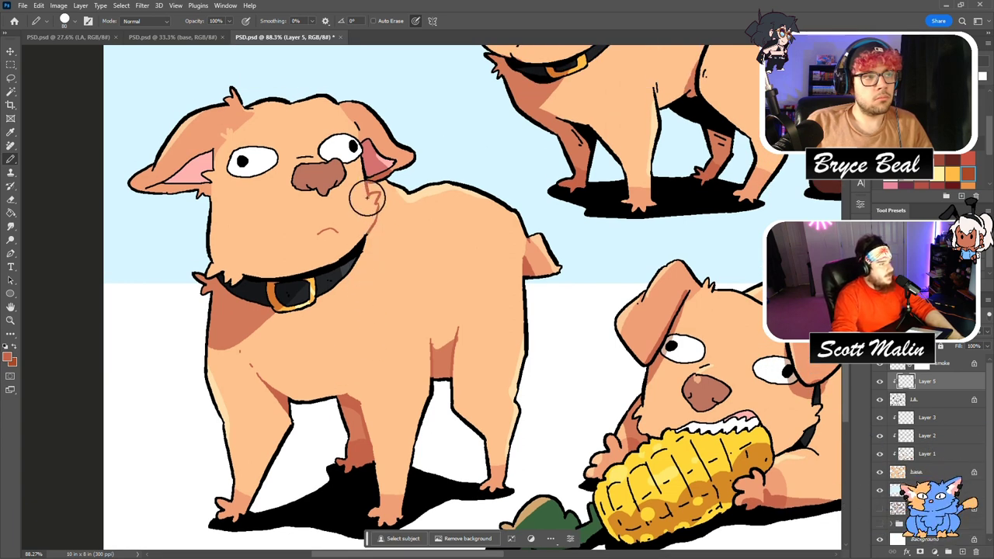
scroll(377, 204, up, 2)
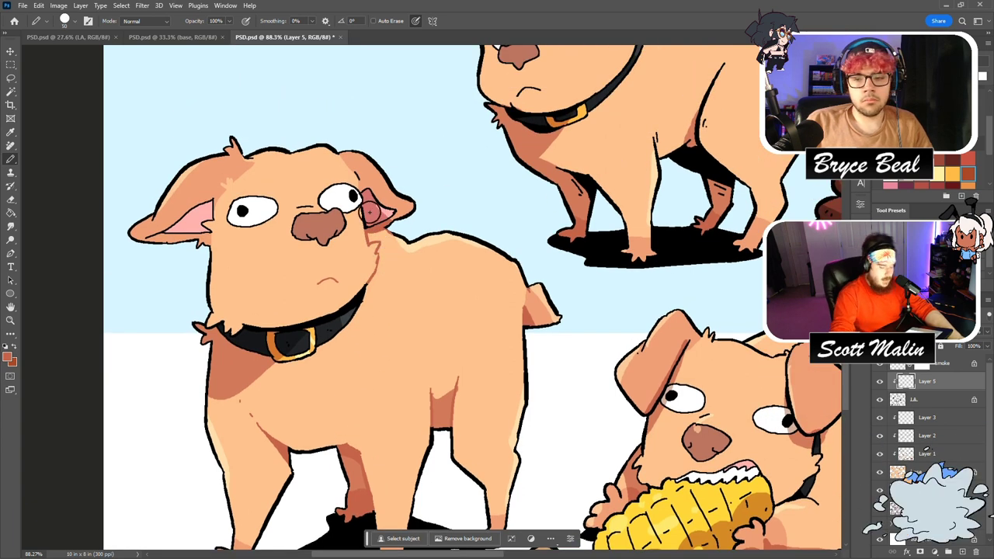
alt+click(309, 206)
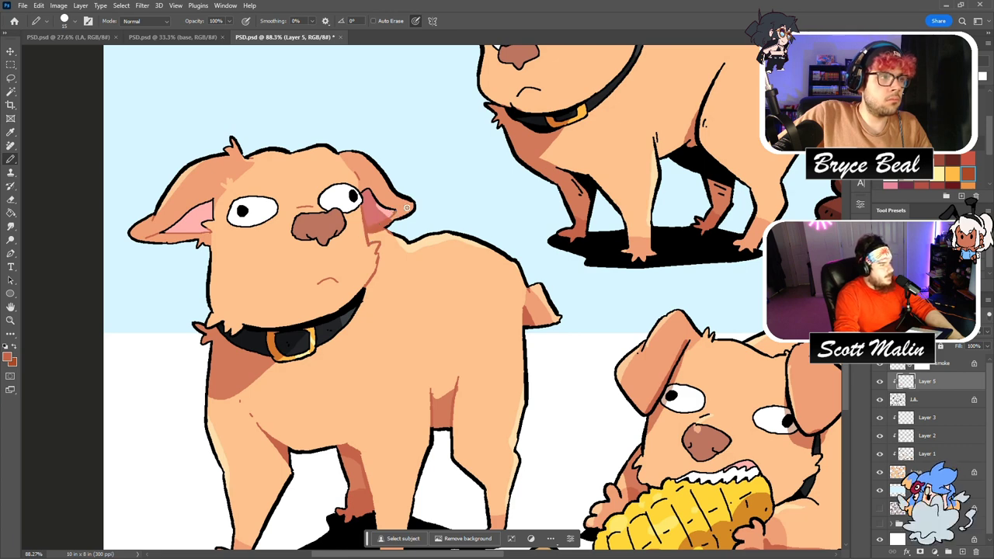
Erase the reddish-brown colouring from the outline of the lower-left dog's eye beside the ear with a 10 px eraser.
click(11, 322)
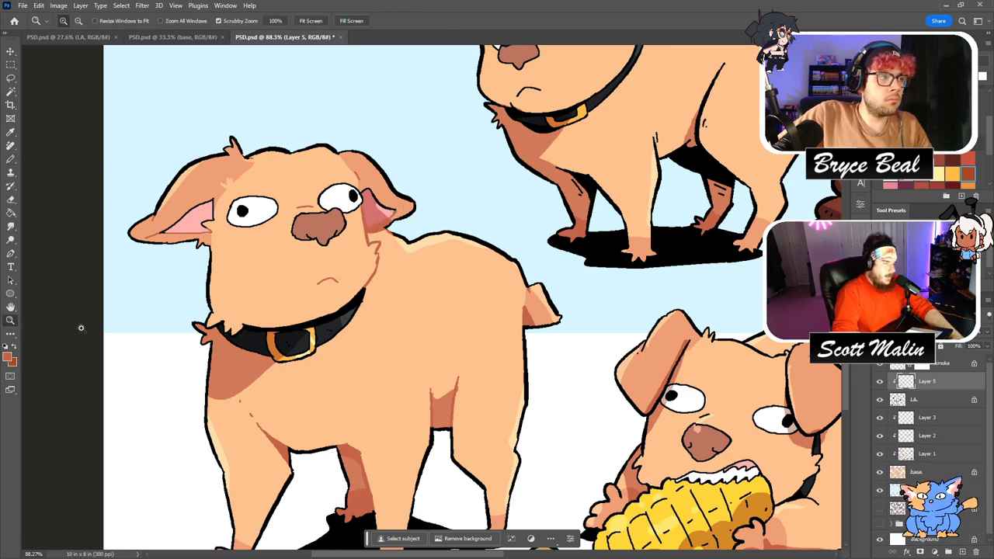
drag(357, 195, 432, 261)
key(e)
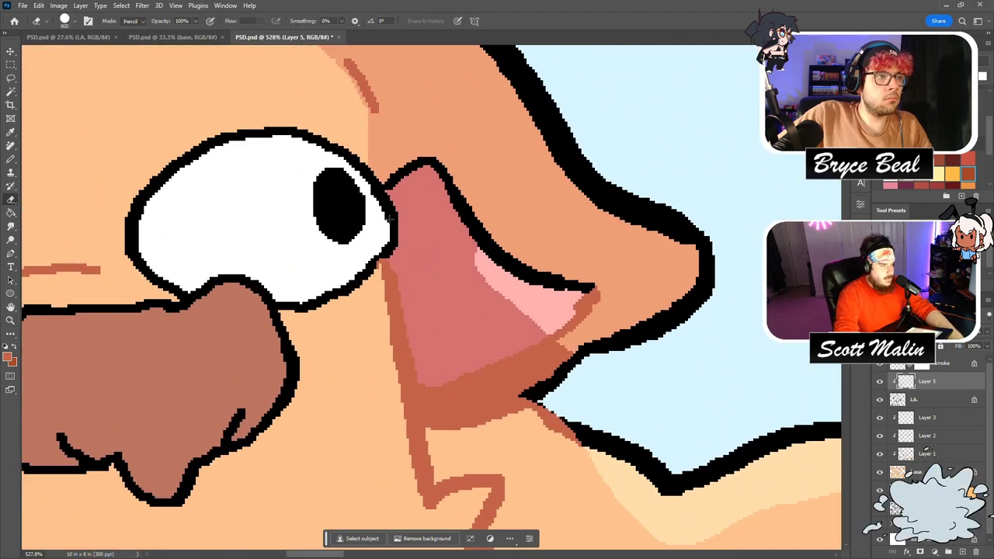
key(bracketleft)
key(bracketleft)
key(bracketleft)
key(bracketleft)
key(bracketleft)
key(bracketleft)
key(bracketleft)
key(bracketleft)
key(bracketleft)
key(bracketleft)
key(bracketleft)
key(bracketleft)
key(bracketleft)
key(bracketleft)
key(bracketleft)
key(bracketleft)
key(bracketleft)
key(bracketleft)
key(bracketleft)
key(bracketleft)
click(373, 256)
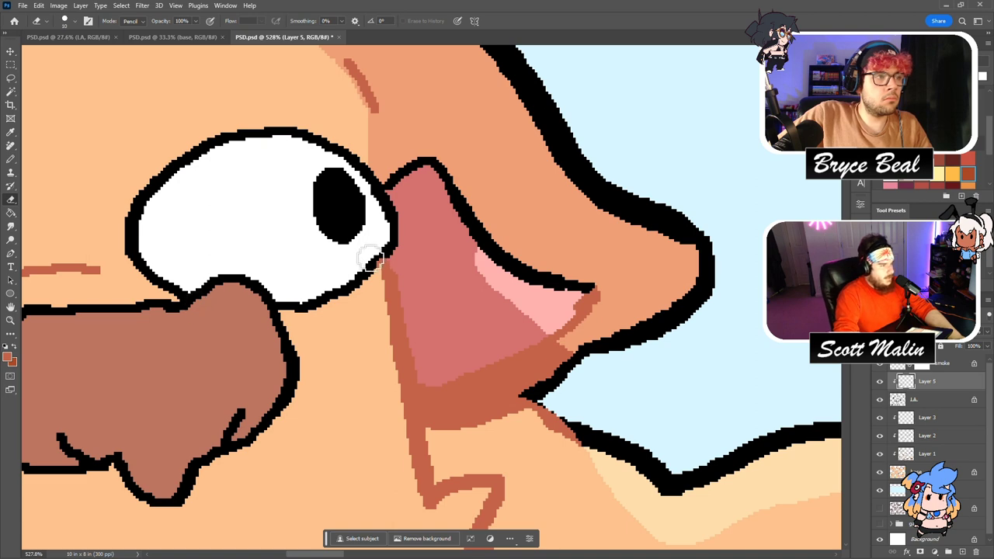
click(10, 320)
drag(558, 256, 464, 256)
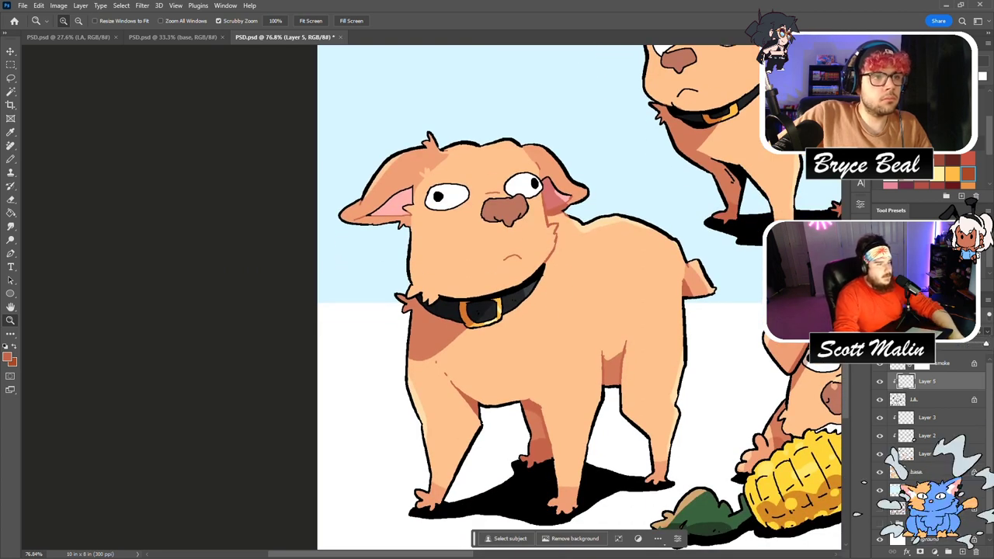
Darken the recoloured lines on the clipped layer with Hue/Saturation and compare the artwork with the layer hidden and shown.
key(ctrl+u)
key(Up)
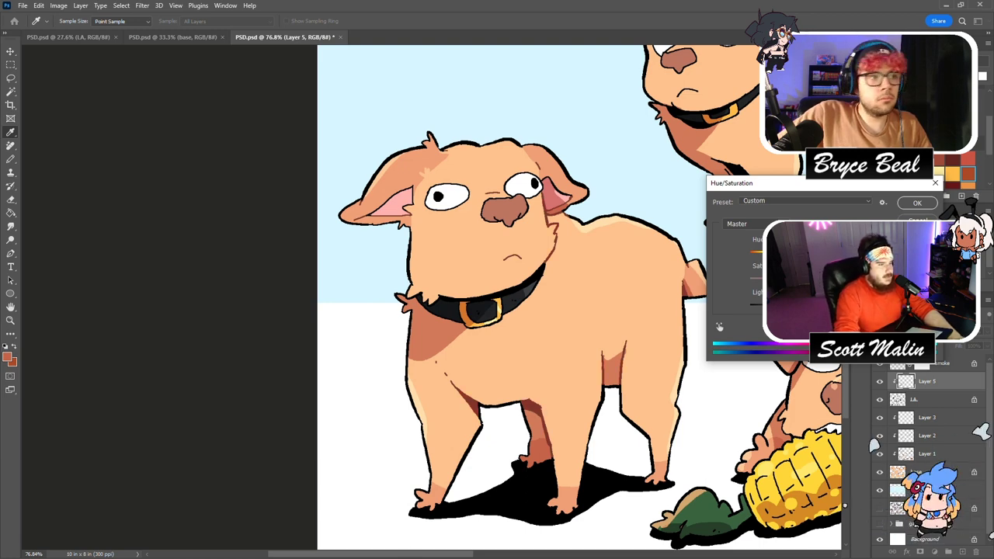
click(913, 203)
scroll(390, 328, down, 2)
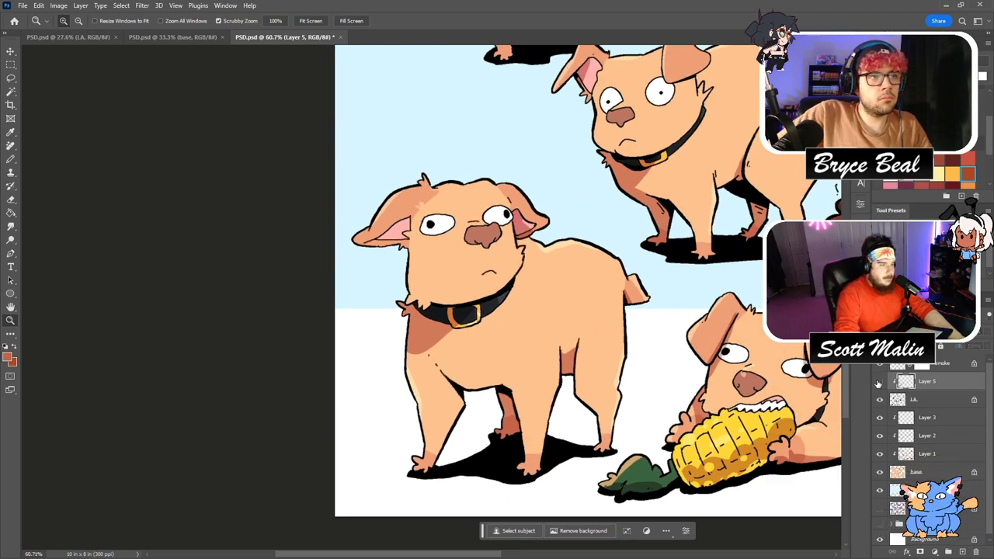
scroll(470, 288, down, 3)
key(ctrl+comma)
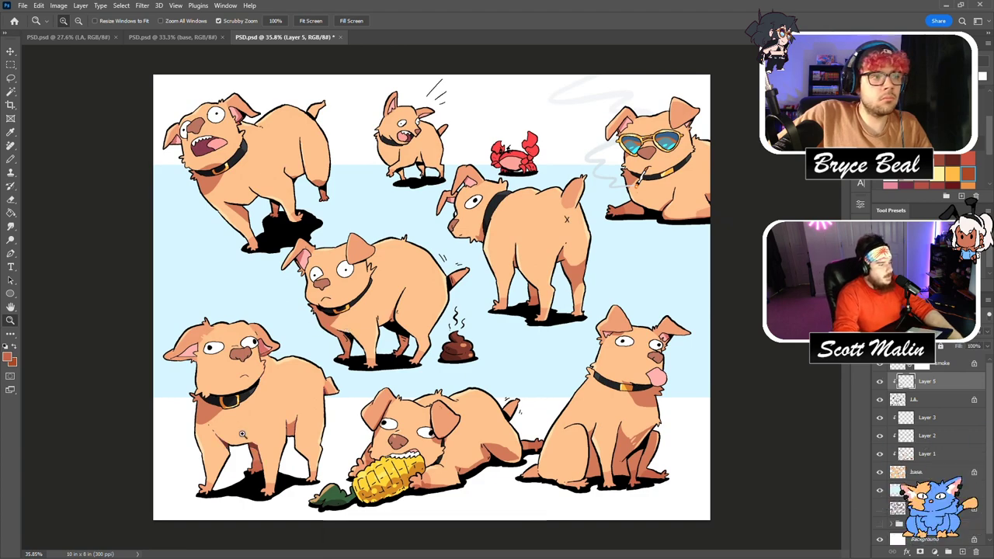
Recolour the interior ear edge and cheek fur lines of the squatting dog in dark reddish-brown with the pencil.
scroll(239, 429, up, 3)
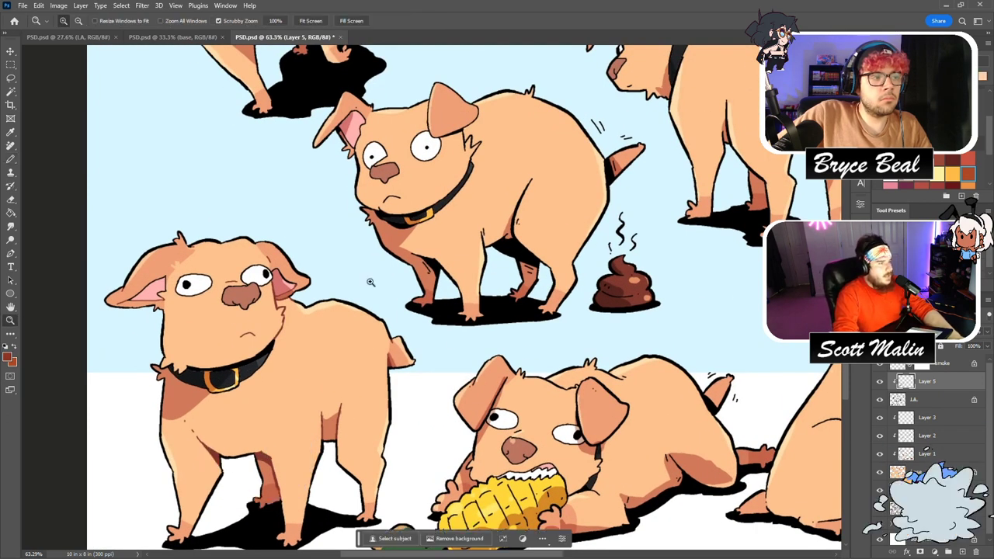
drag(509, 272, 515, 336)
drag(391, 139, 490, 140)
key(b)
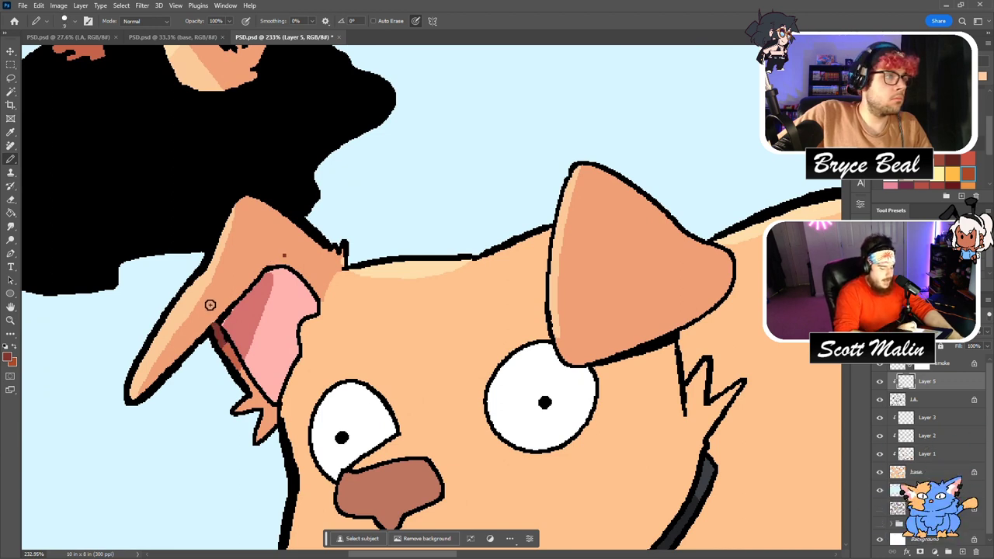
drag(556, 345, 564, 230)
mouse_move(604, 329)
mouse_down()
mouse_move(658, 338)
mouse_move(734, 288)
mouse_move(722, 266)
mouse_up()
mouse_move(683, 379)
mouse_down()
mouse_move(688, 406)
mouse_move(711, 417)
mouse_move(707, 428)
mouse_up()
Recolour the squatting dog's mouth and chin lines in the same dark reddish-brown.
scroll(573, 423, down, 3)
scroll(384, 409, down, 2)
scroll(217, 389, down, 2)
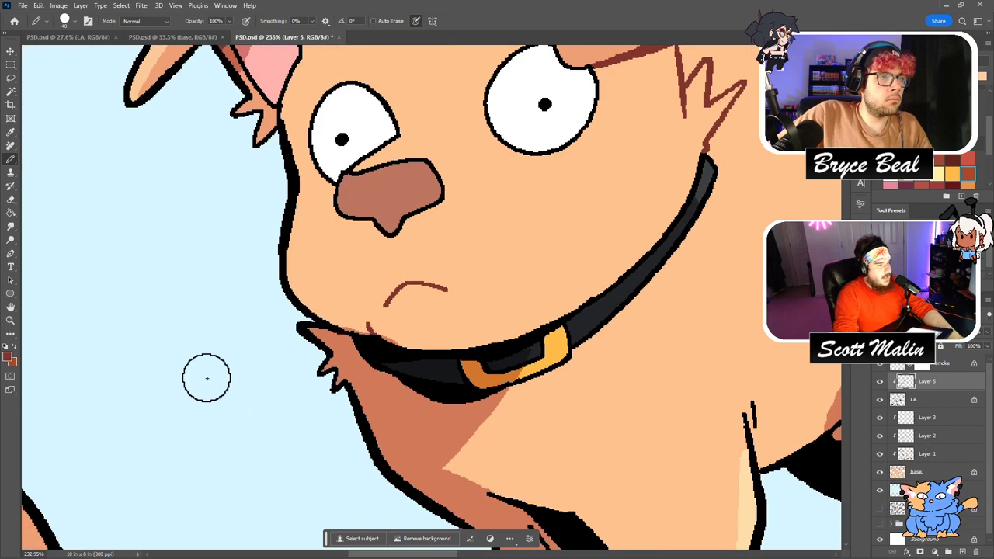
click(9, 320)
drag(352, 324, 275, 325)
scroll(402, 377, down, 2)
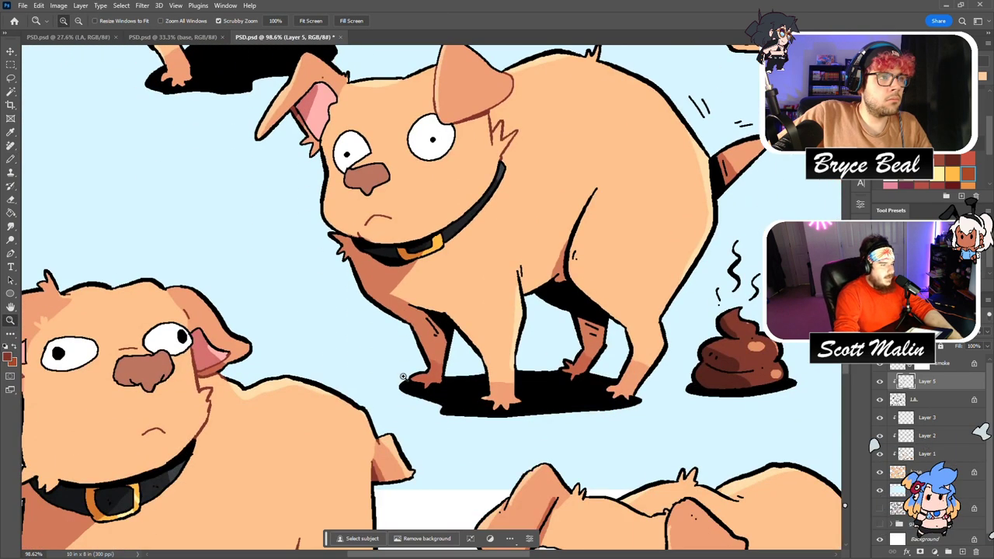
Recolour the squatting dog's rear leg creases, belly shadow and far hind leg lines in dark reddish-brown with the pencil.
scroll(403, 376, up, 2)
key(b)
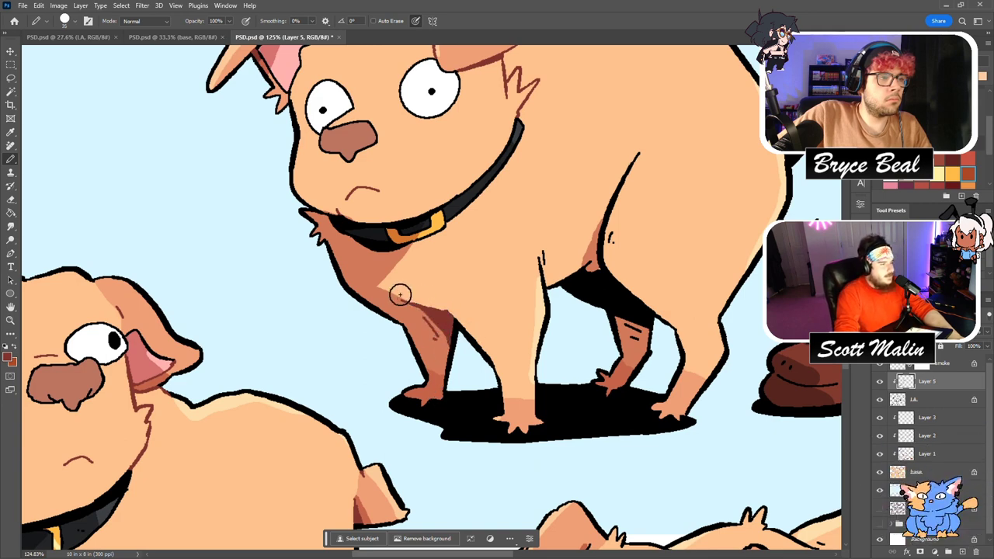
mouse_move(586, 263)
mouse_down()
mouse_move(598, 288)
mouse_move(625, 289)
mouse_move(630, 310)
mouse_move(621, 272)
mouse_move(645, 133)
mouse_up()
key([)
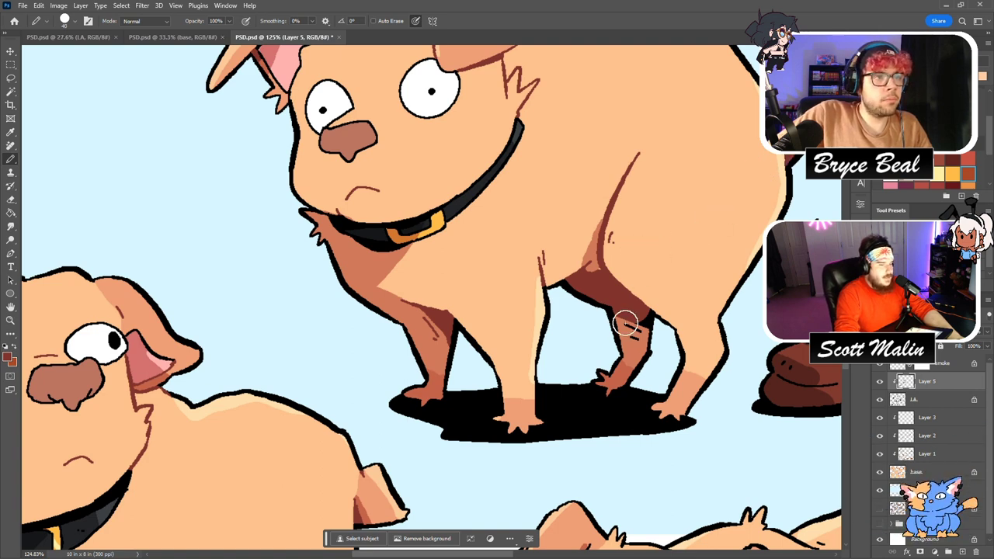
drag(635, 332, 642, 310)
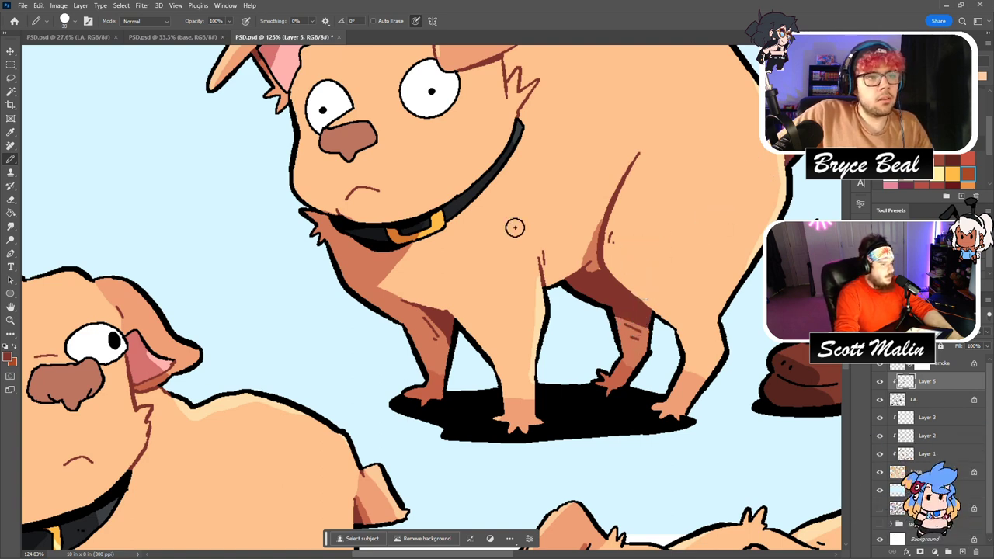
Recolour the corn-eating dog's folded ear outlines and the head line between the ears in dark reddish-brown.
click(10, 320)
drag(504, 311, 415, 253)
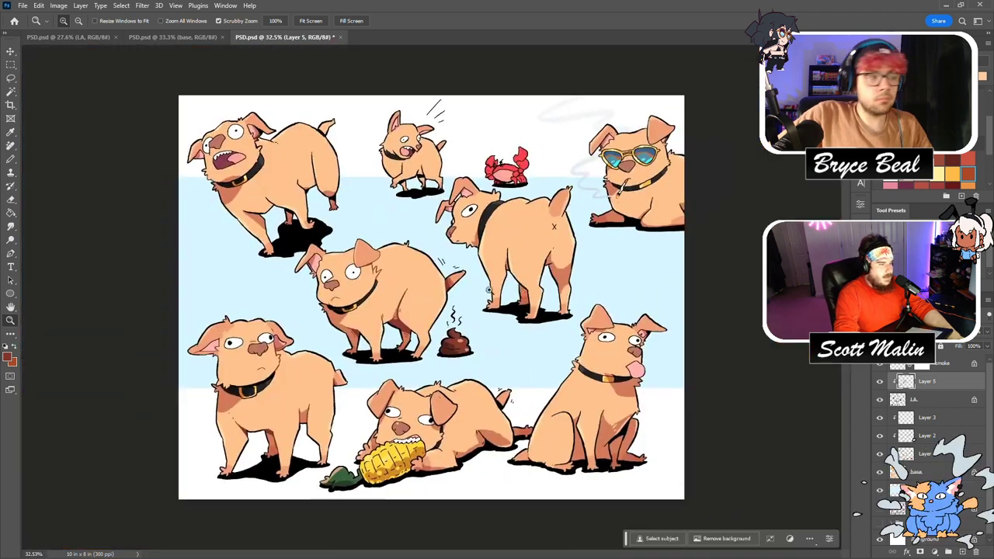
drag(427, 465, 486, 494)
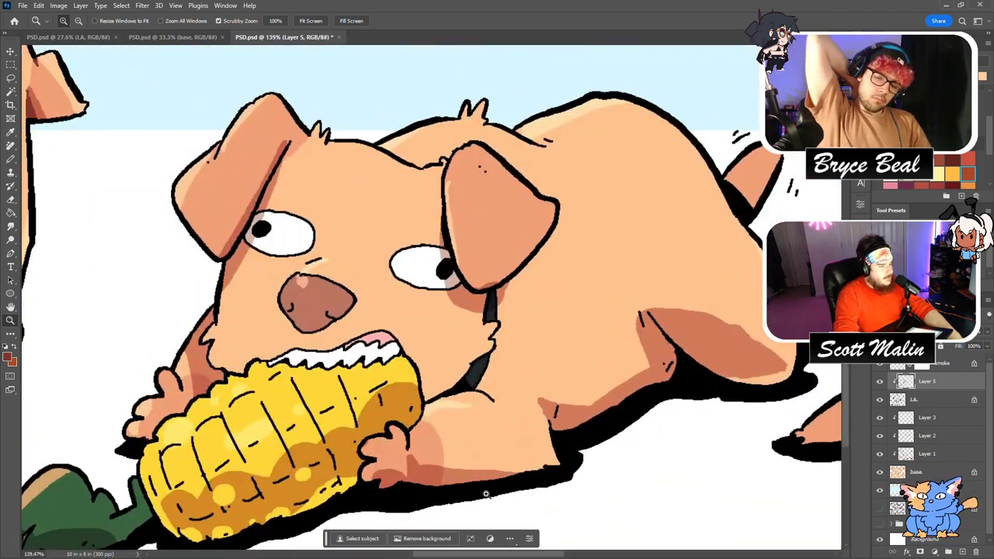
key(b)
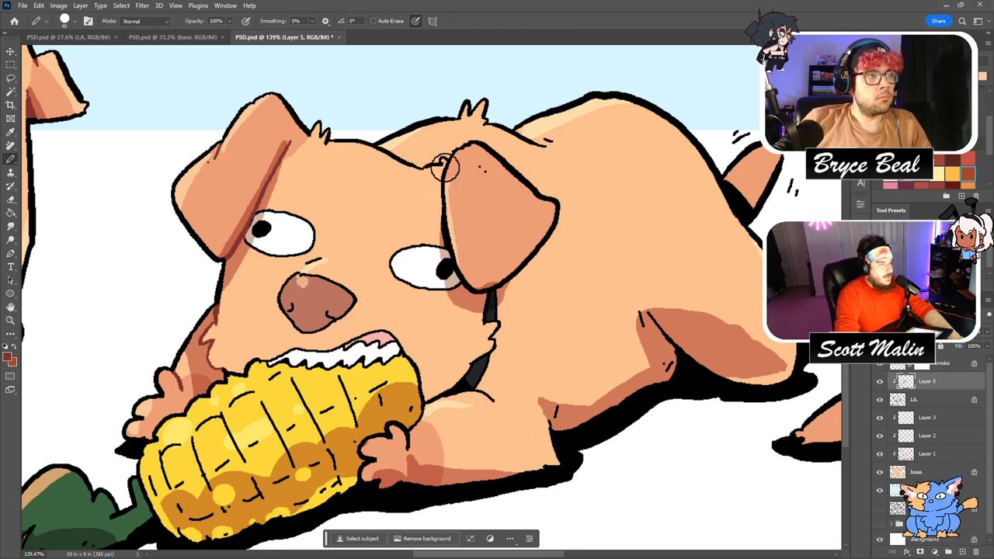
mouse_move(381, 159)
mouse_down()
mouse_move(484, 156)
mouse_move(545, 212)
mouse_move(537, 250)
mouse_up()
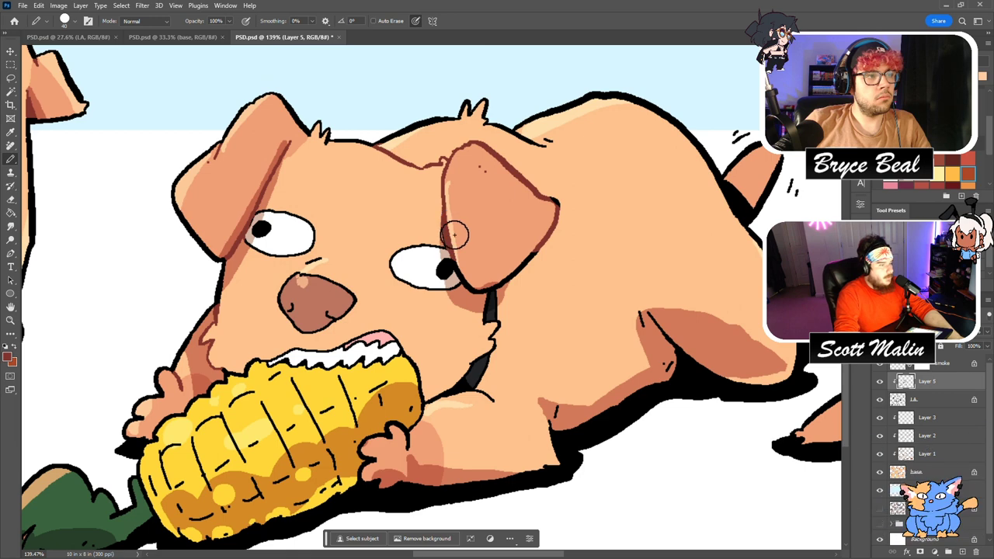
drag(459, 213, 479, 281)
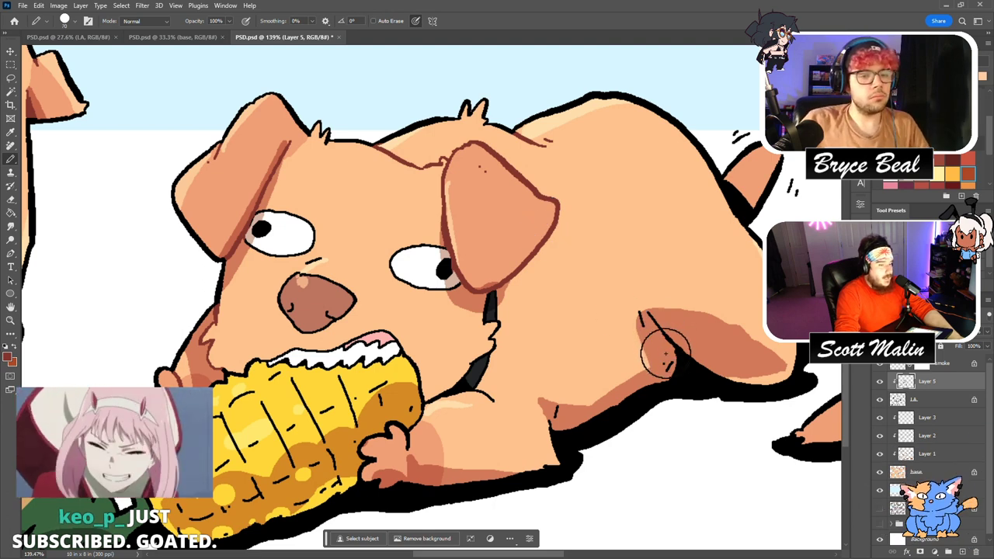
Recolour the corn-eating dog's hind leg crease and the black area at the tail base in dark reddish-brown.
mouse_move(694, 352)
mouse_down()
mouse_move(660, 337)
mouse_move(629, 303)
mouse_up()
key([)
key([)
drag(724, 191, 732, 204)
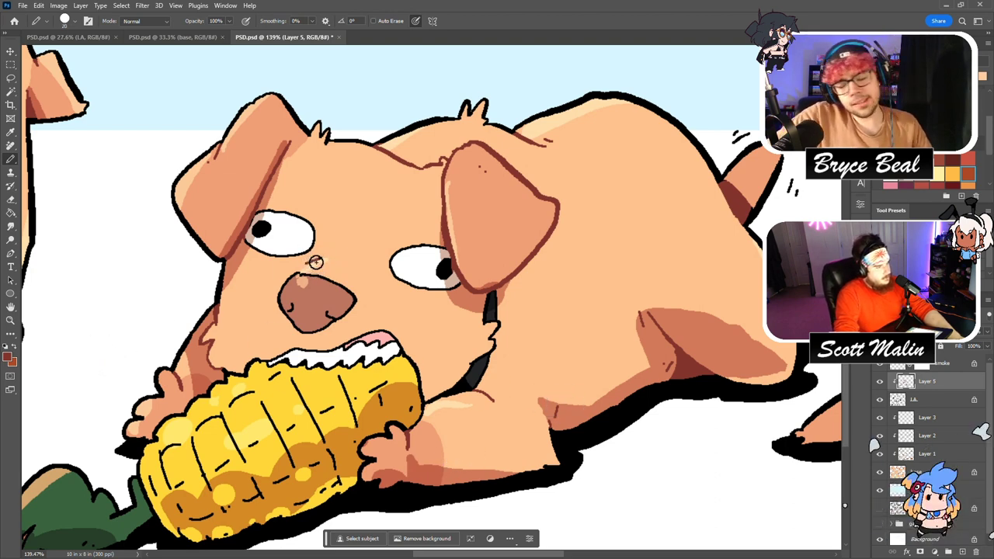
Recolour the sitting dog's interior leg lines, the dark gap between its legs and its ear details in dark reddish-brown.
click(11, 320)
drag(361, 265, 291, 265)
drag(508, 219, 442, 219)
mouse_move(610, 362)
mouse_down()
mouse_move(650, 425)
mouse_move(675, 431)
mouse_up()
key(b)
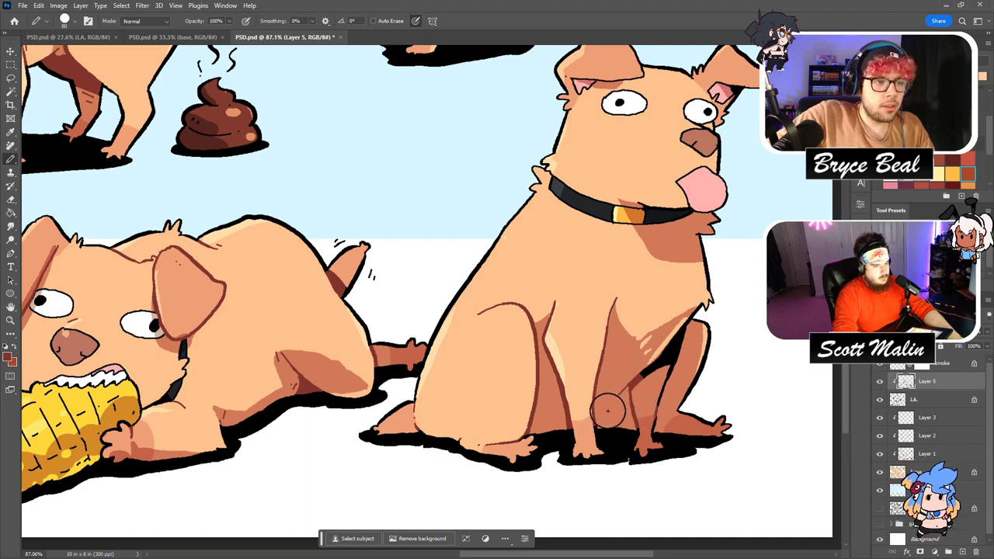
drag(662, 382, 679, 330)
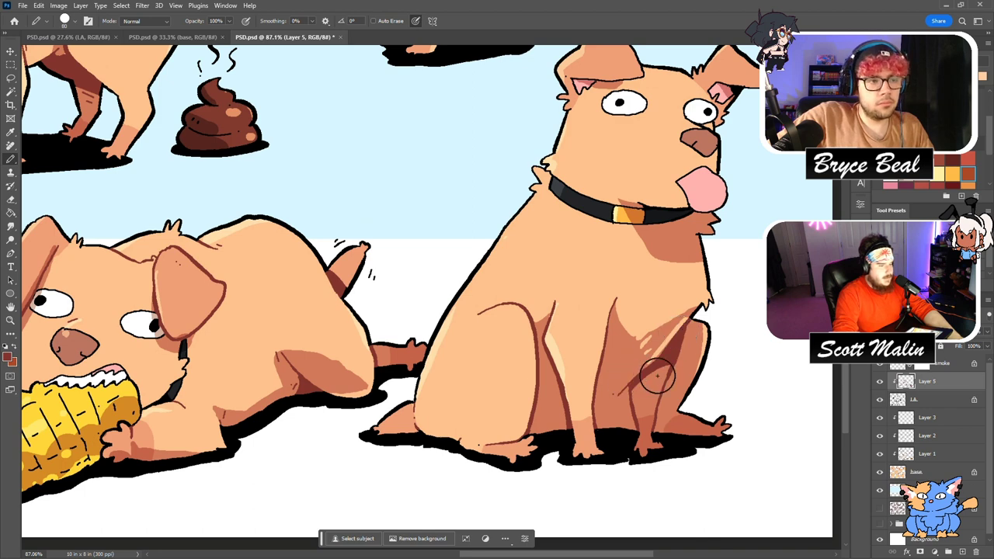
scroll(644, 365, up, 3)
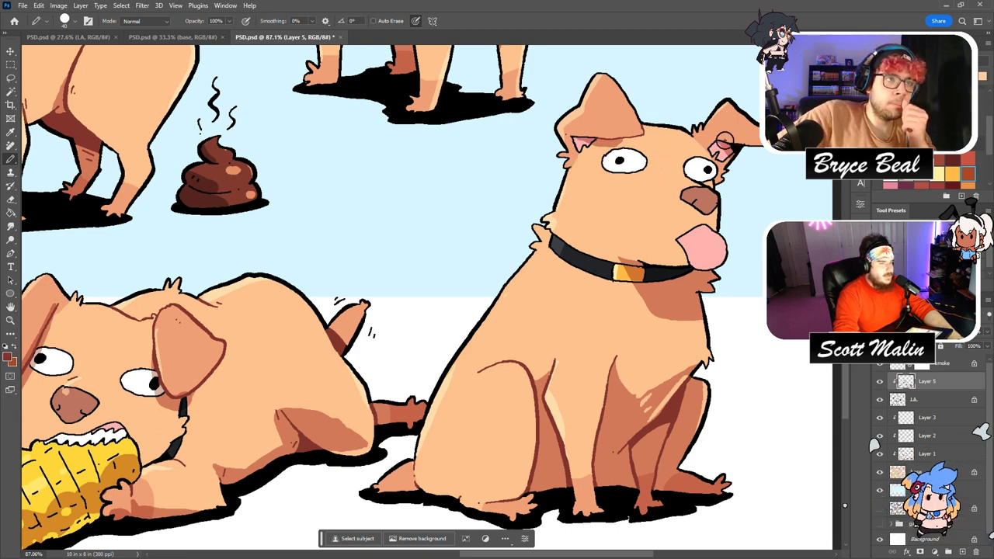
Recolour the interior leg, rump and chin lines of the dog facing away in dark reddish-brown.
scroll(678, 215, up, 2)
scroll(466, 256, up, 10)
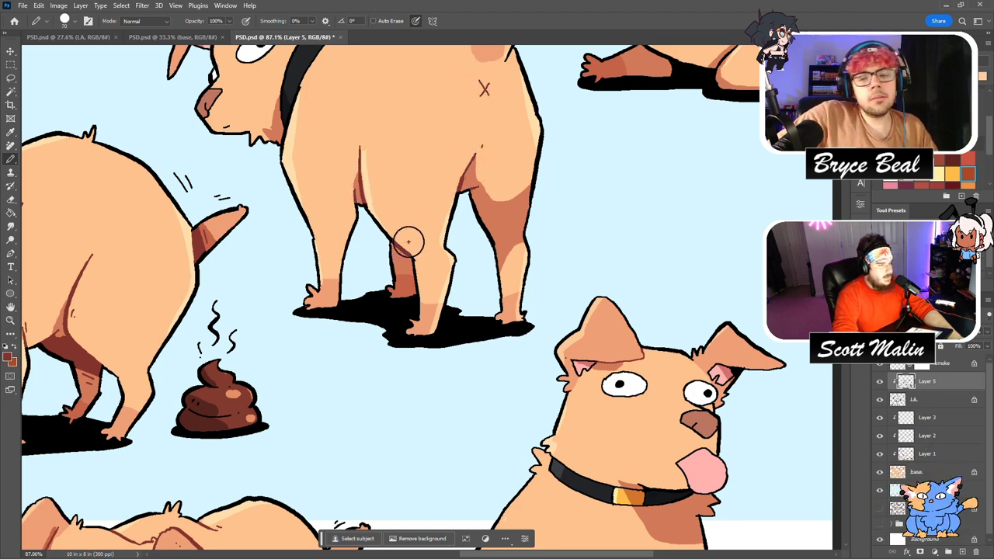
scroll(481, 291, up, 5)
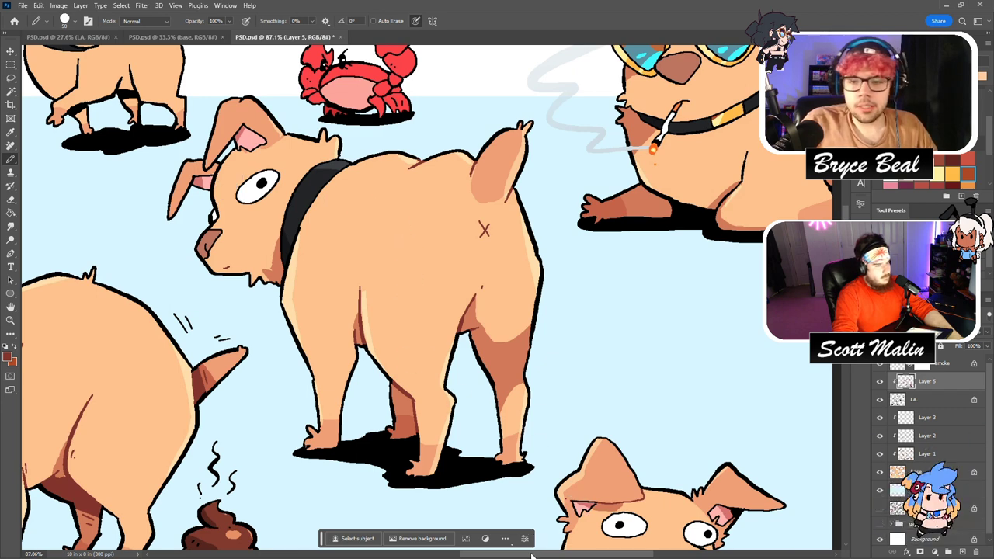
Recolour the sunglasses dog's interior leg, mouth, ear and cheek lines in dark reddish-brown.
scroll(608, 365, right, 7)
scroll(543, 326, up, 2)
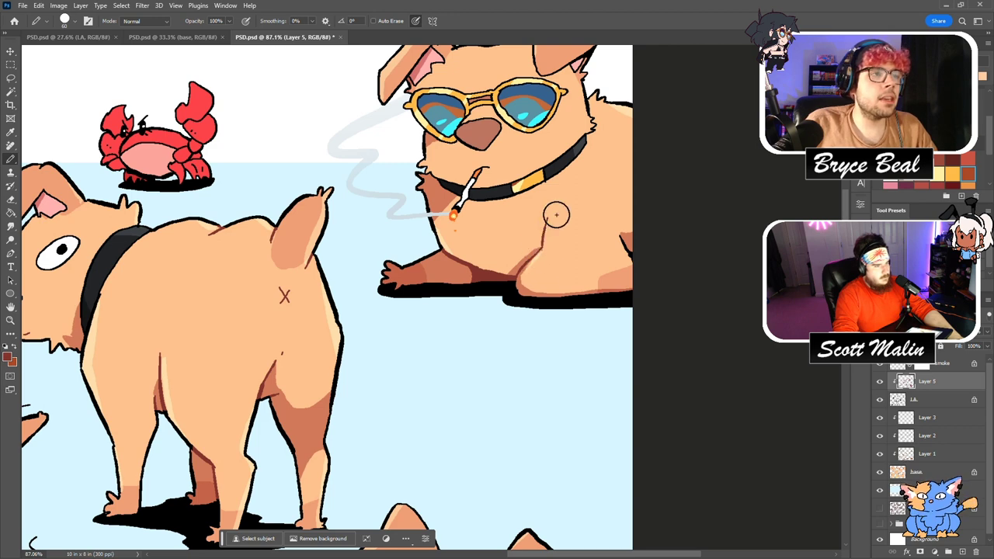
scroll(641, 271, up, 4)
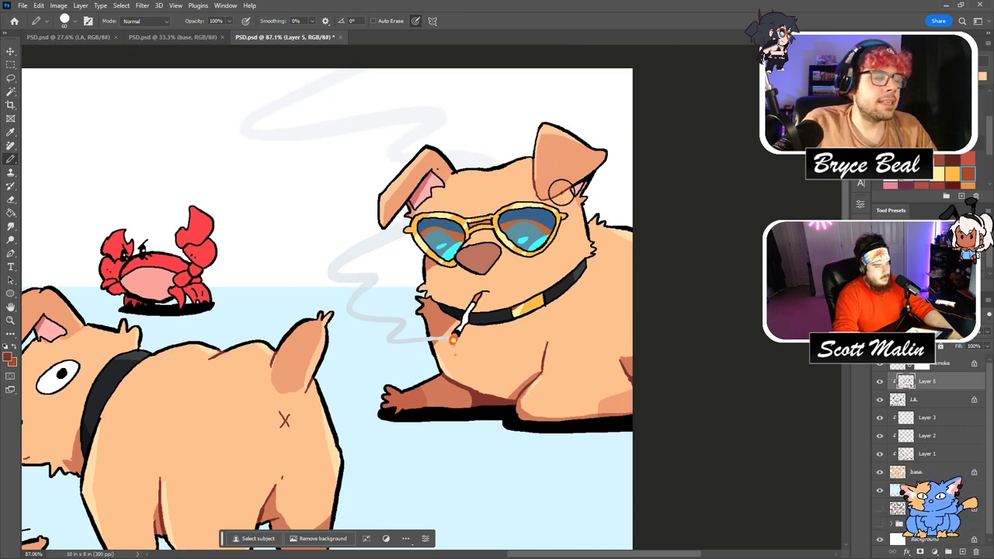
scroll(495, 493, down, 1)
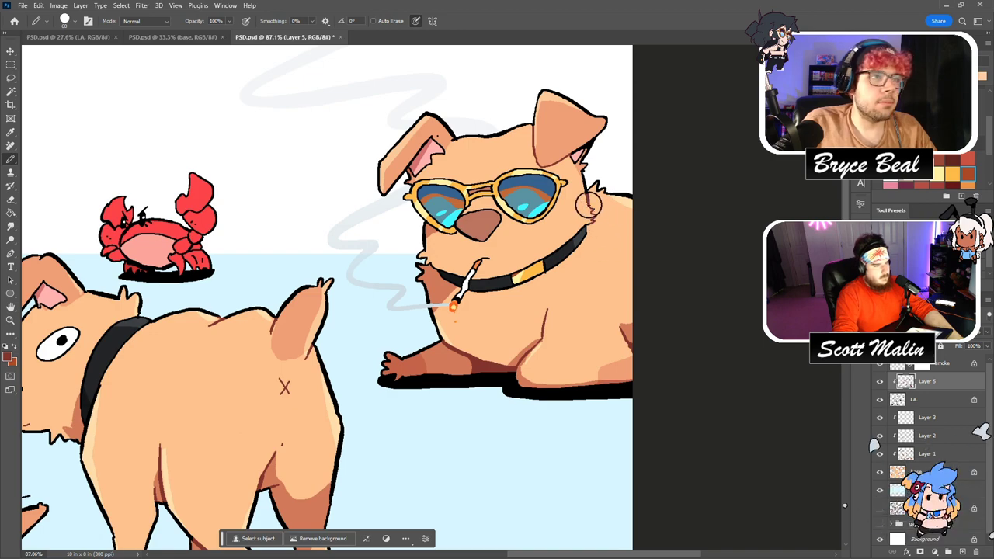
Recolour the small barking dog's interior leg lines and tail base in dark reddish-brown.
drag(629, 553, 499, 553)
scroll(306, 422, down, 4)
scroll(290, 399, up, 2)
scroll(501, 452, up, 2)
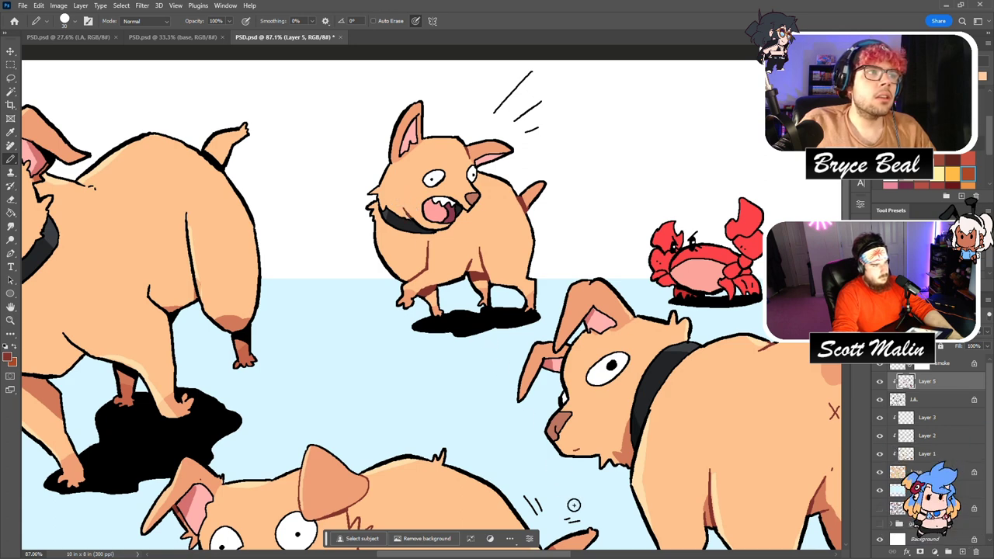
Recolour the running dog's tail base, leg creases, raised hind leg and cheek fur lines in dark reddish-brown.
drag(524, 556, 443, 554)
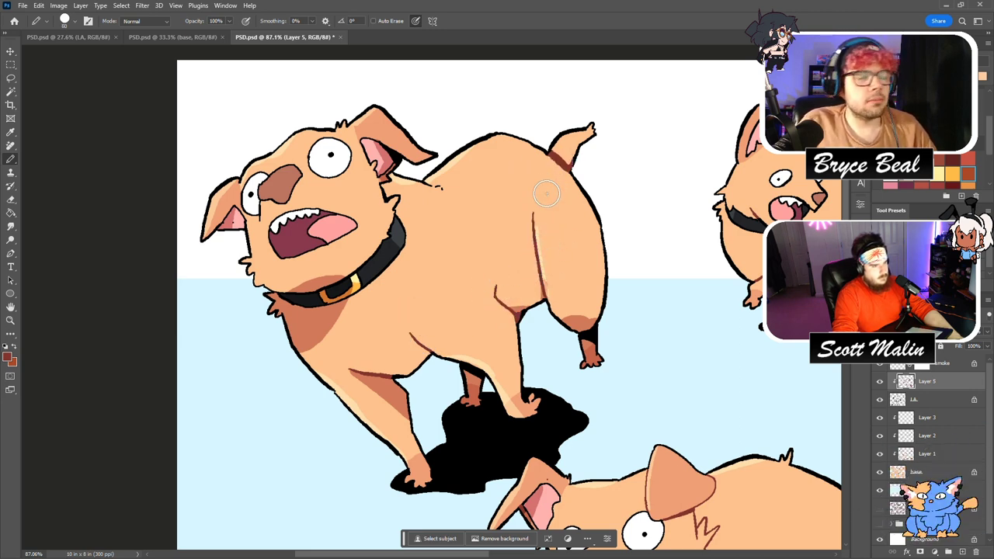
key(ctrl+z)
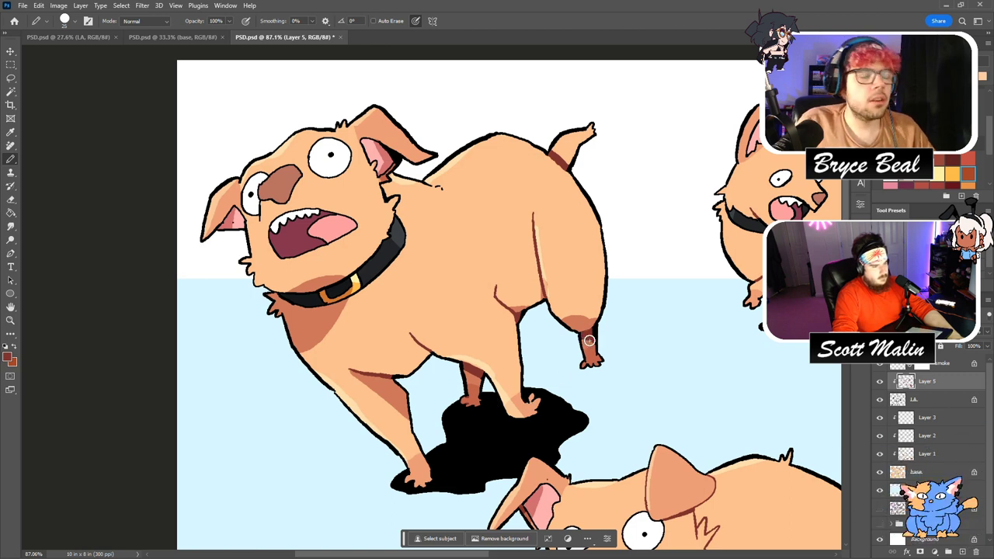
scroll(481, 261, up, 2)
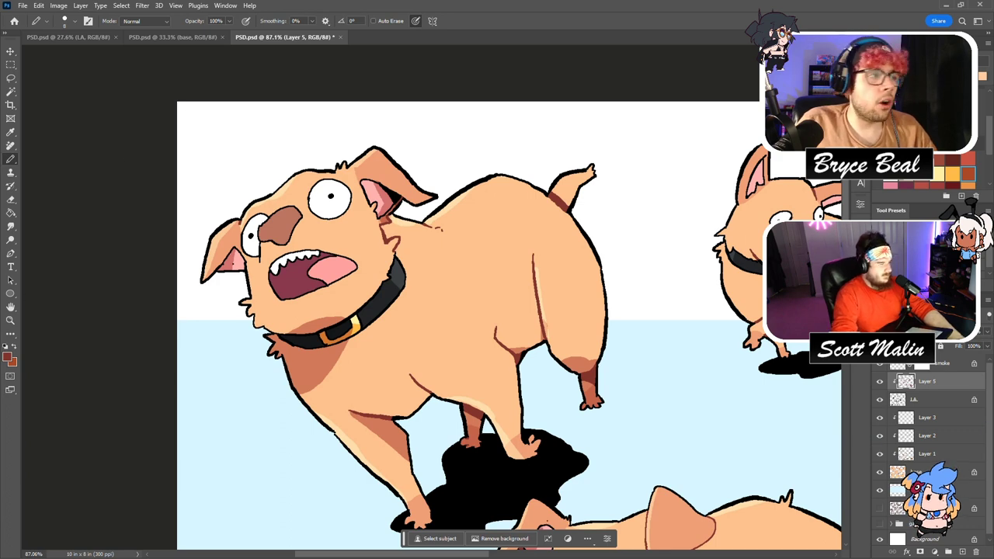
View the whole sheet of dogs and save the document.
click(10, 320)
drag(497, 292, 435, 292)
key(ctrl+s)
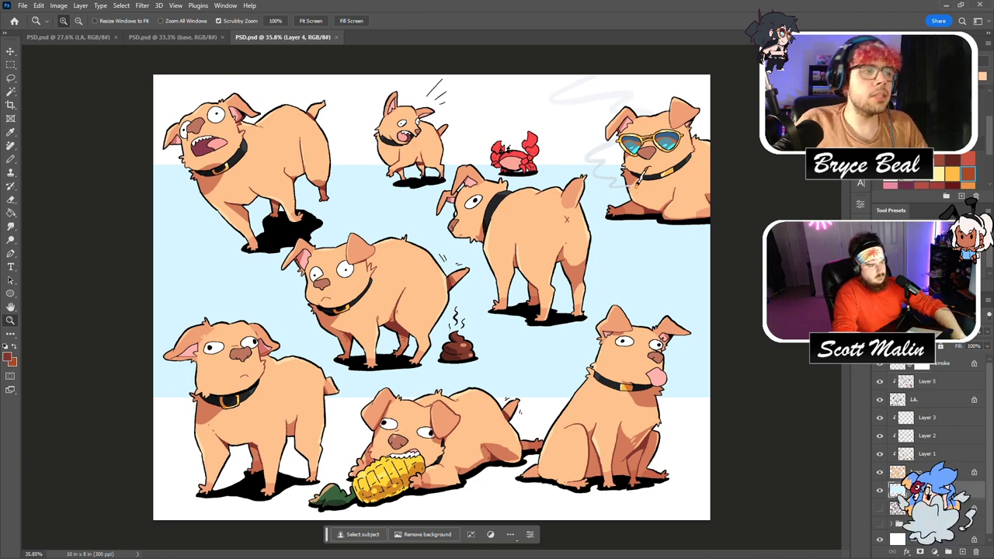
Shift the pale blue background band on Layer 4 to a brighter cyan with Hue/Saturation.
key(ctrl+u)
drag(810, 303, 808, 304)
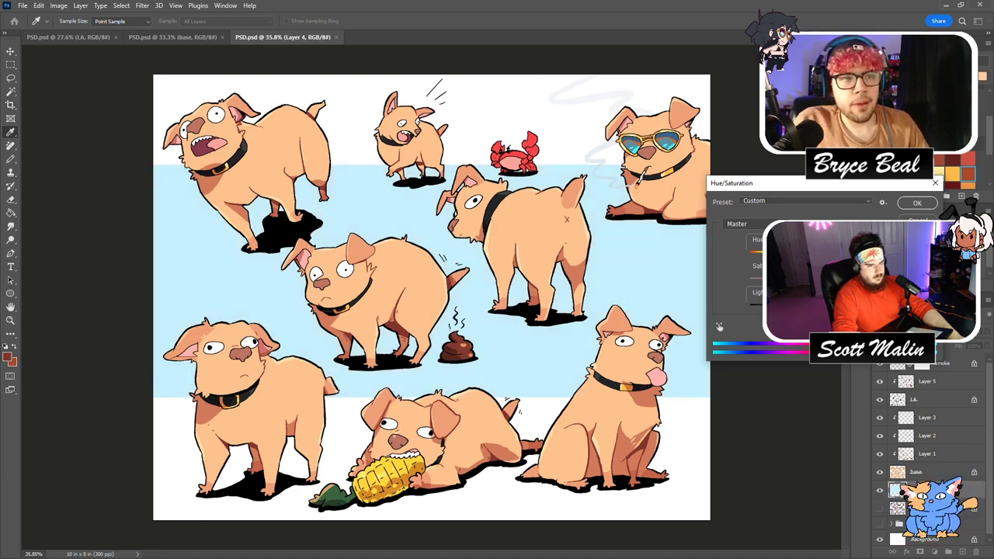
drag(810, 252, 804, 252)
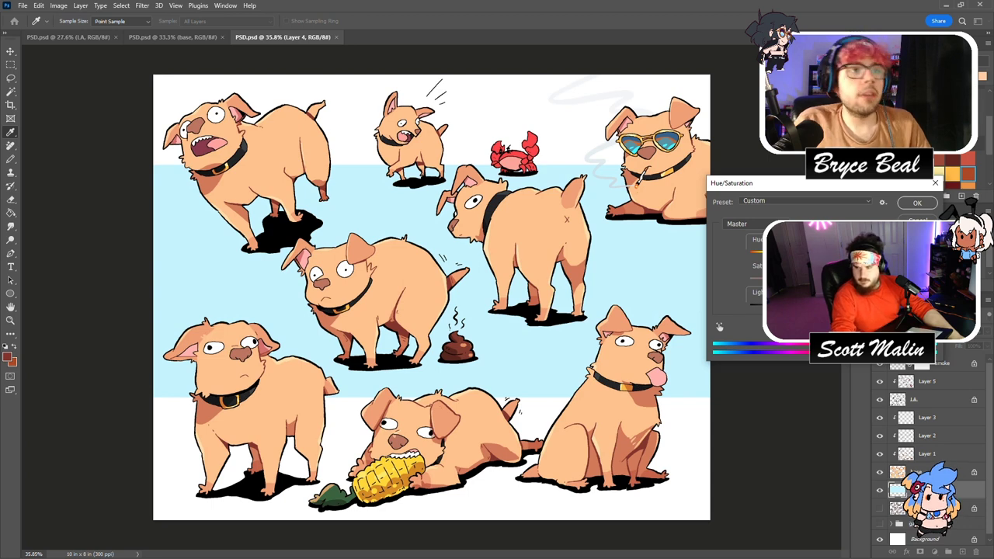
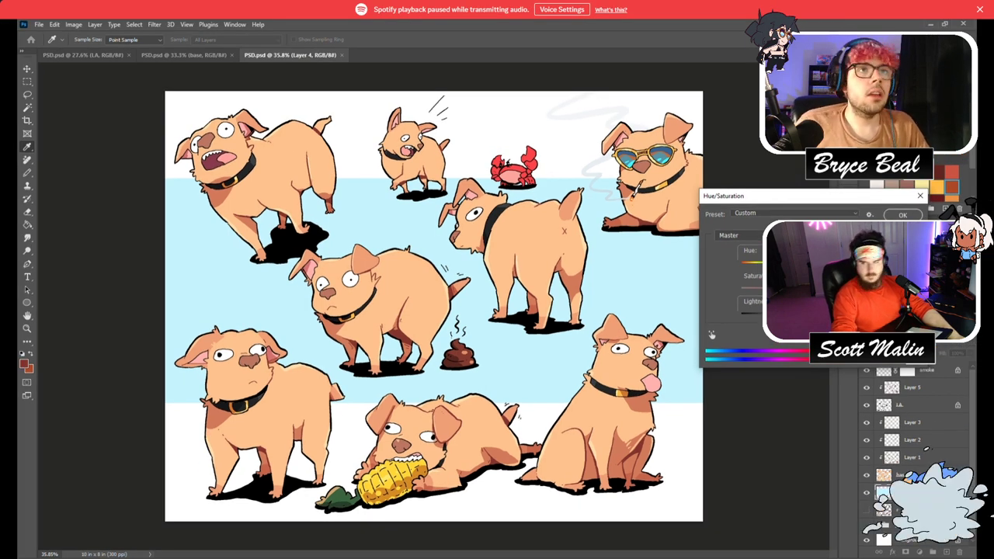
click(978, 10)
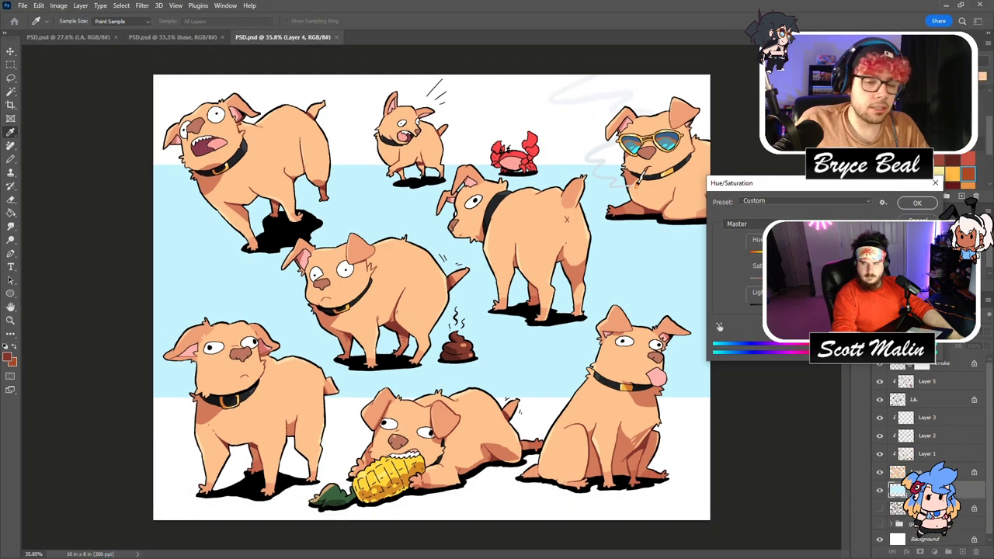
click(916, 202)
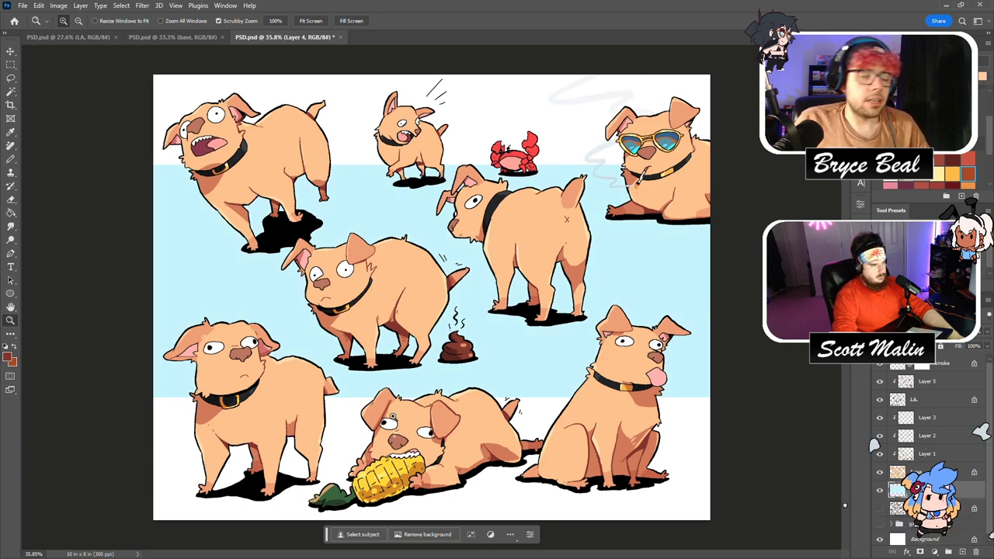
right_click(923, 399)
click(857, 469)
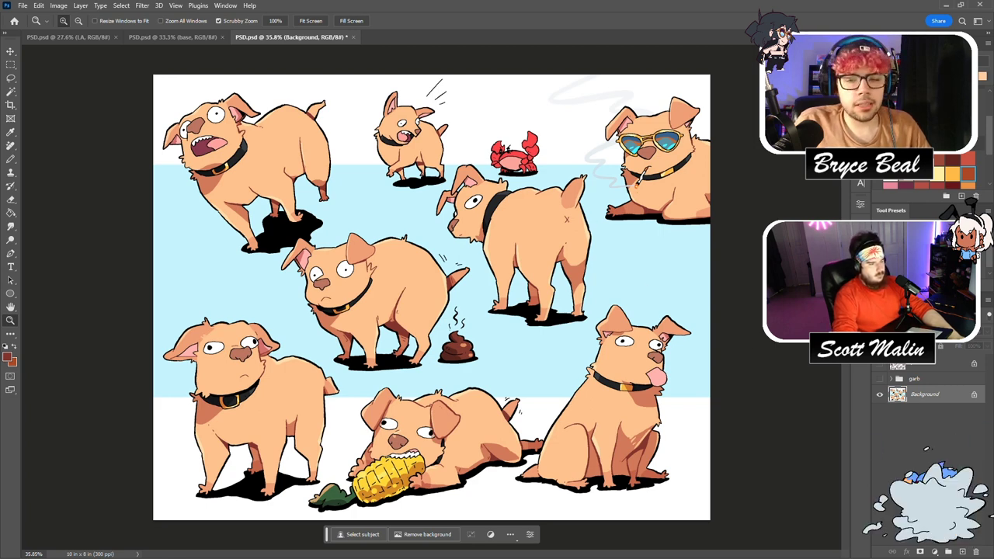
key(ctrl+z)
Add a new layer and place it as a clipped layer directly above Layer 3, below the line art.
scroll(925, 449, down, 1)
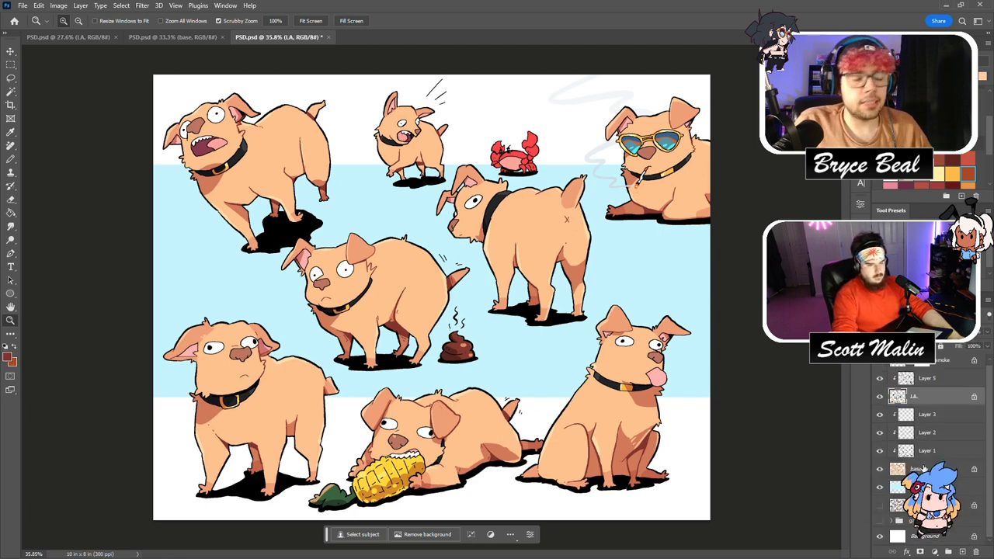
click(928, 469)
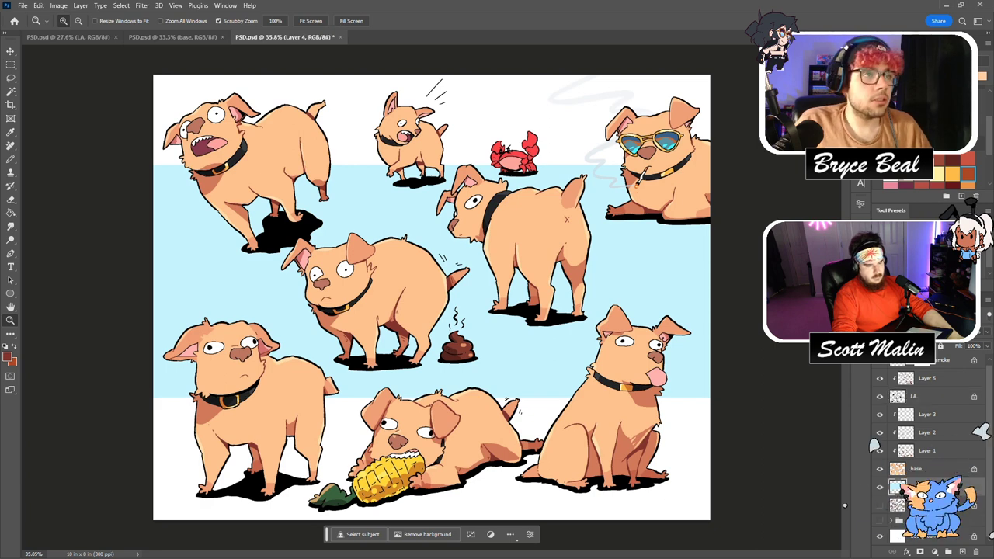
click(962, 552)
drag(926, 464, 928, 414)
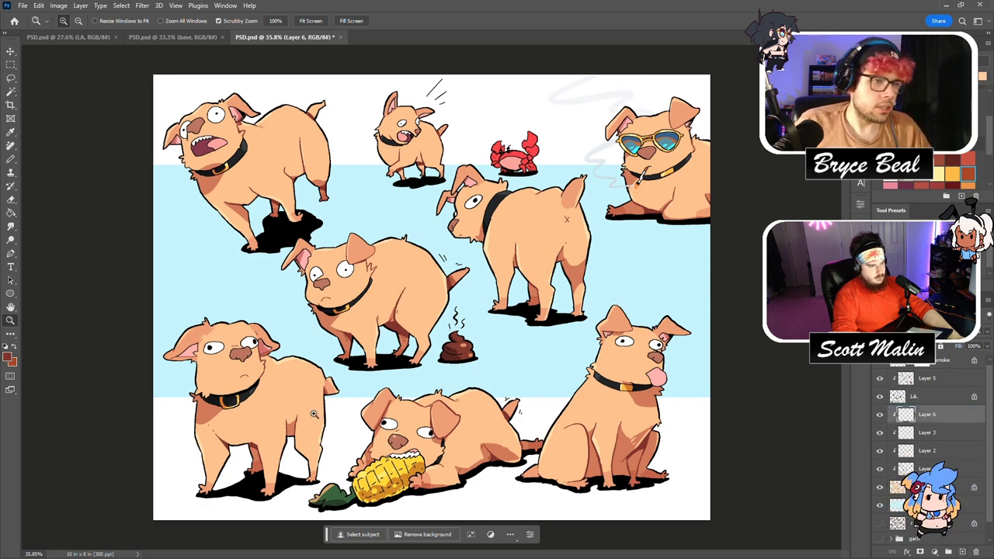
Paint soft black shading over the lower parts of the dogs with a 700 px brush at 50% opacity.
click(11, 159)
click(42, 162)
key(d)
key(bracketright)
key(bracketright)
key(bracketright)
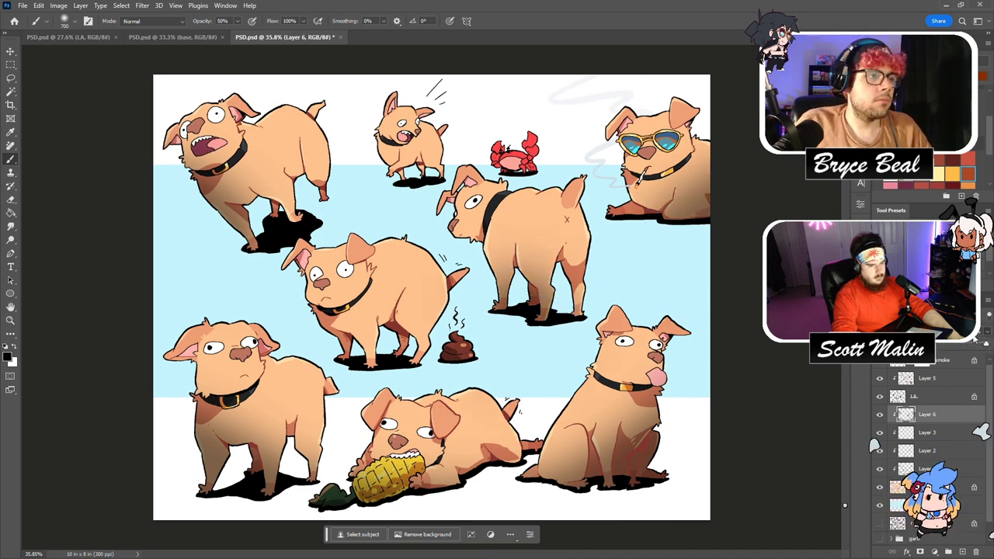
Move the shading layer above the smoke layer and mask it to the shape of the base layer, leaving its artwork active.
drag(921, 411, 934, 354)
drag(931, 417, 937, 359)
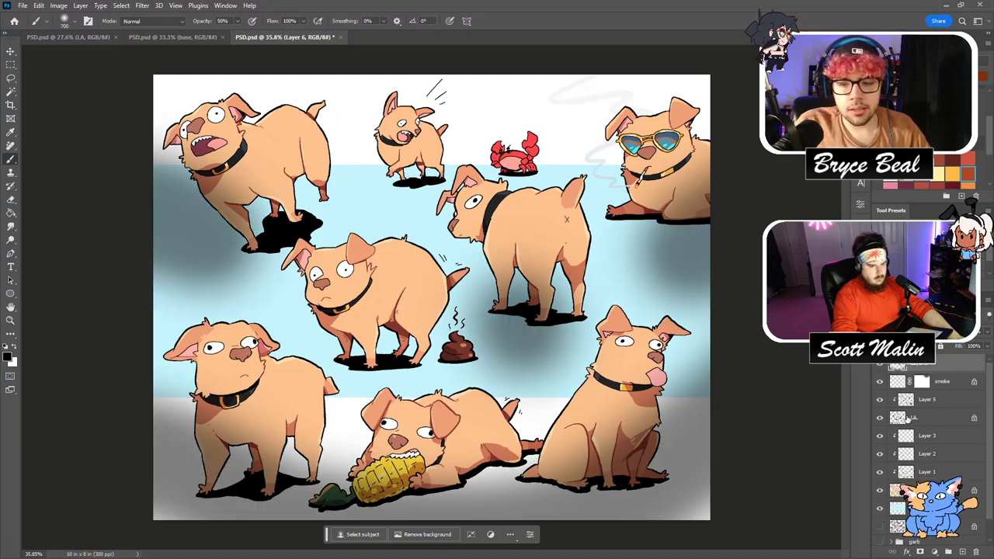
ctrl+click(897, 490)
click(919, 552)
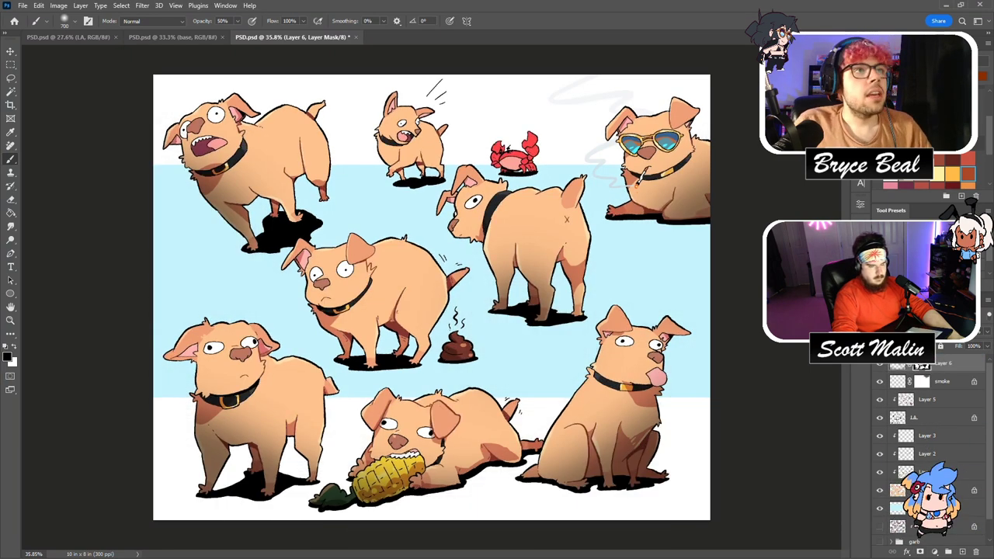
click(899, 365)
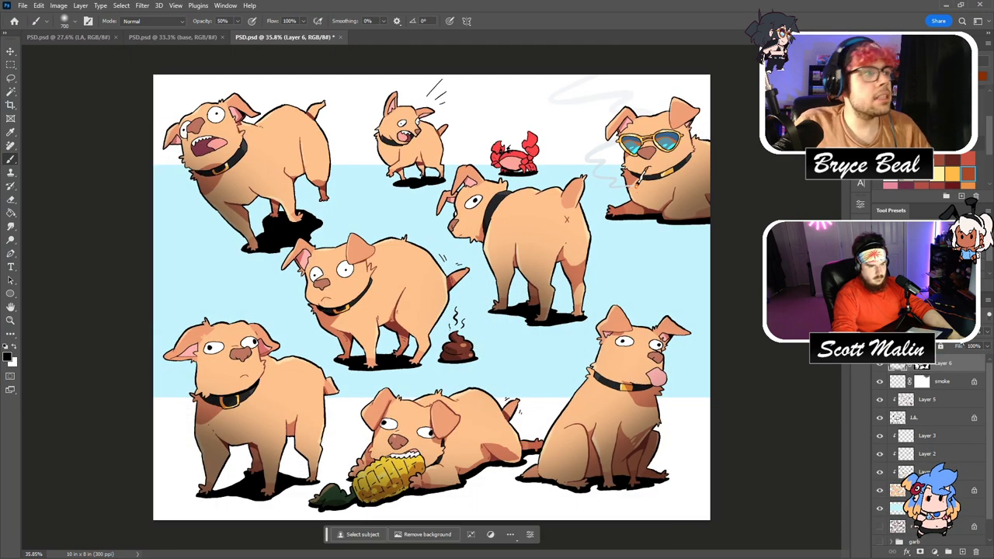
Lower the opacity of the dogs' shading layer, compare the artwork with it hidden and shown, and save the document.
click(986, 333)
drag(956, 344, 947, 344)
click(880, 364)
click(879, 364)
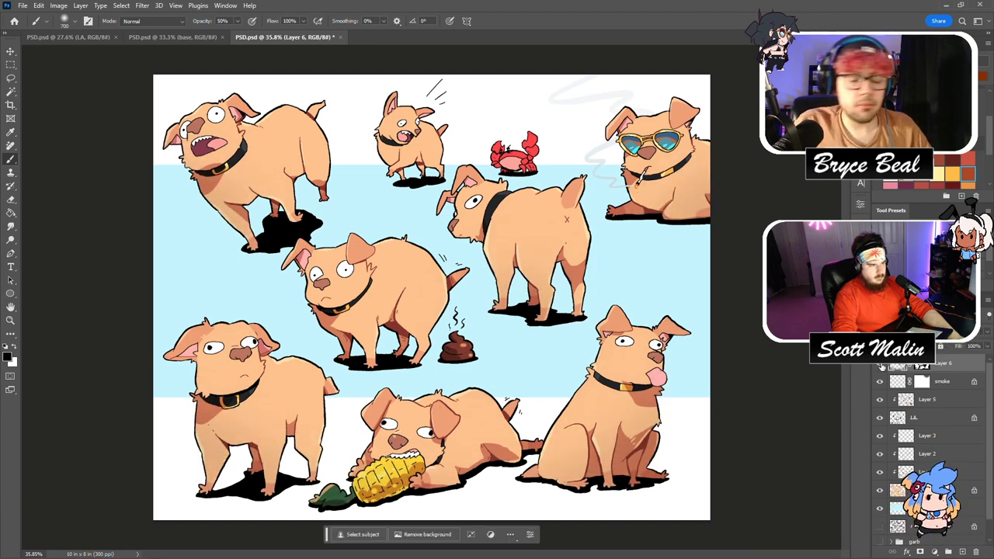
key(ctrl+s)
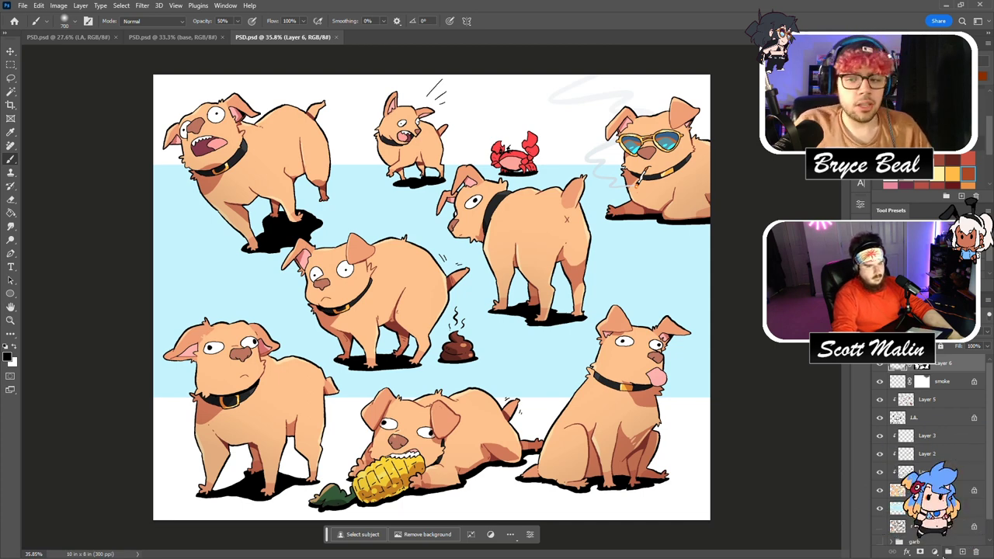
Add a Color Balance adjustment layer above the shading layer and set its tone range to Shadows.
key(ctrl+g)
click(933, 551)
click(938, 461)
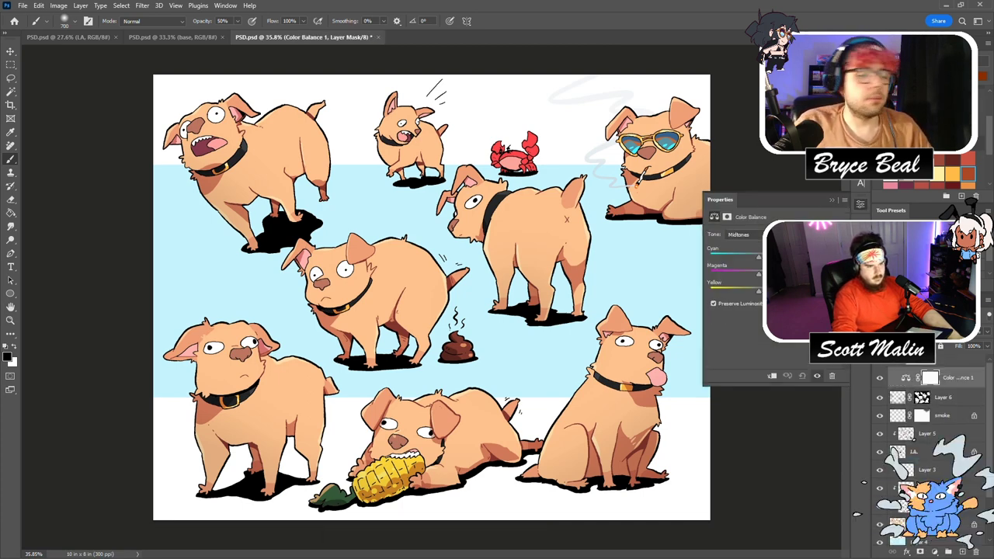
click(737, 234)
click(738, 224)
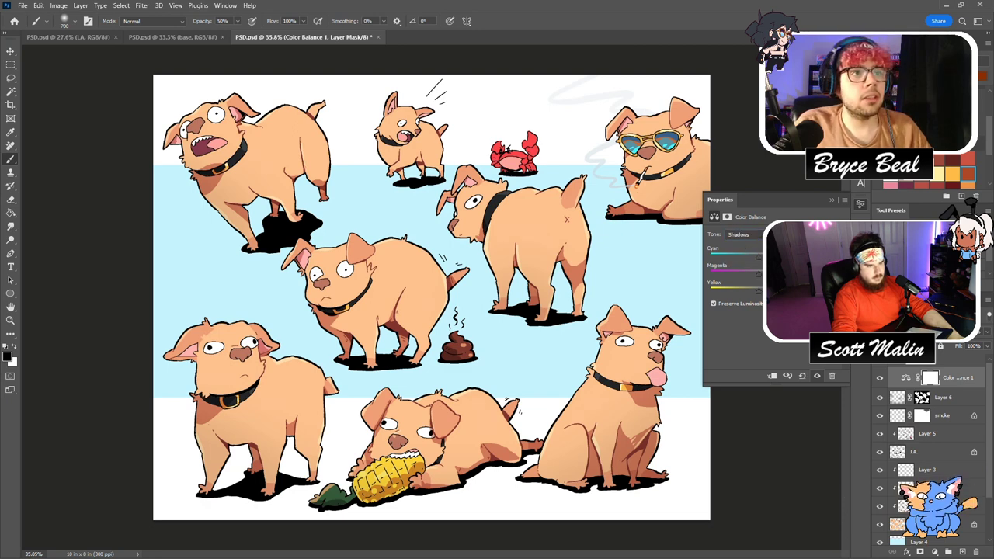
Add a Brightness/Contrast adjustment layer above the Color Balance layer and save the document.
click(934, 551)
click(938, 406)
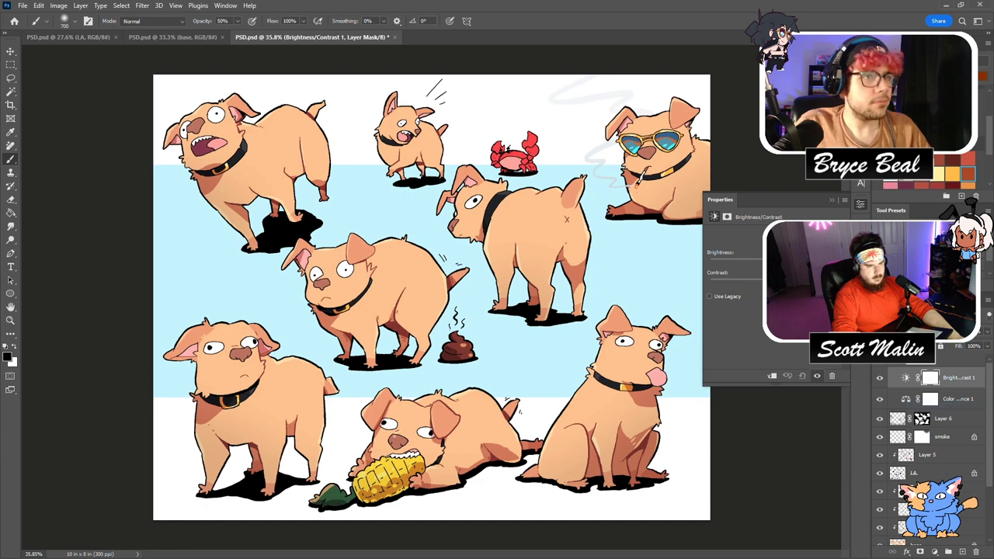
click(858, 205)
key(ctrl+s)
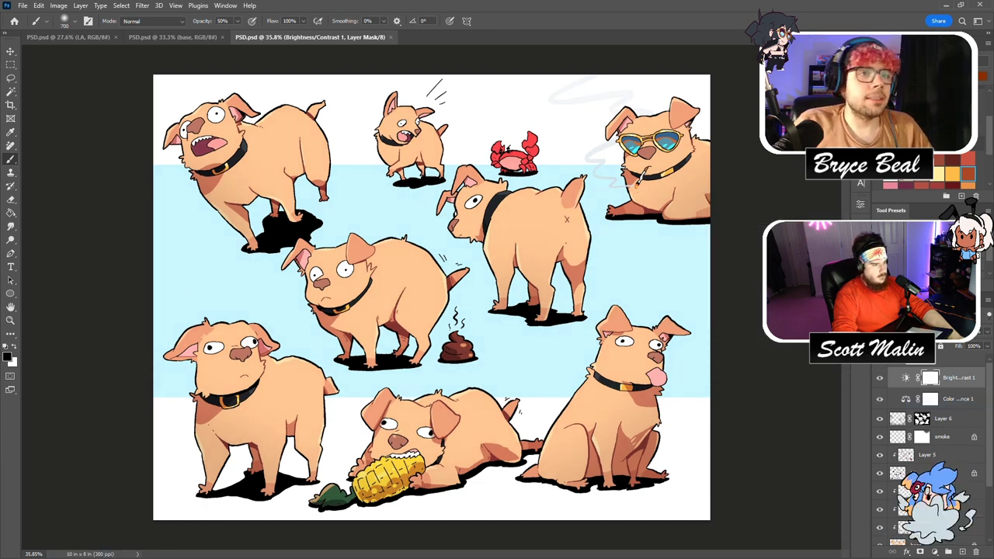
Save PSD.psd again using Save As.
key(ctrl+shift+s)
drag(426, 80, 993, 86)
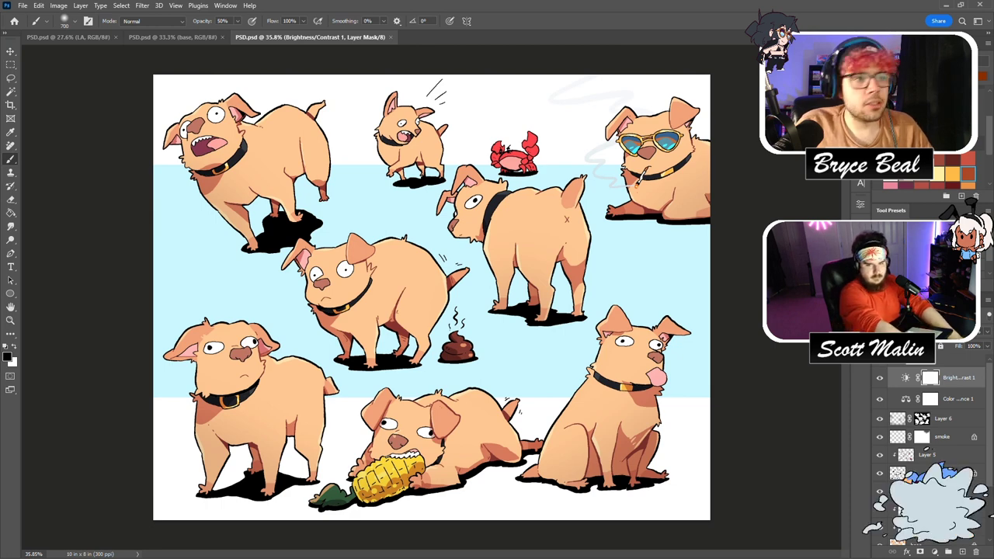
key(ctrl+s)
key(Return)
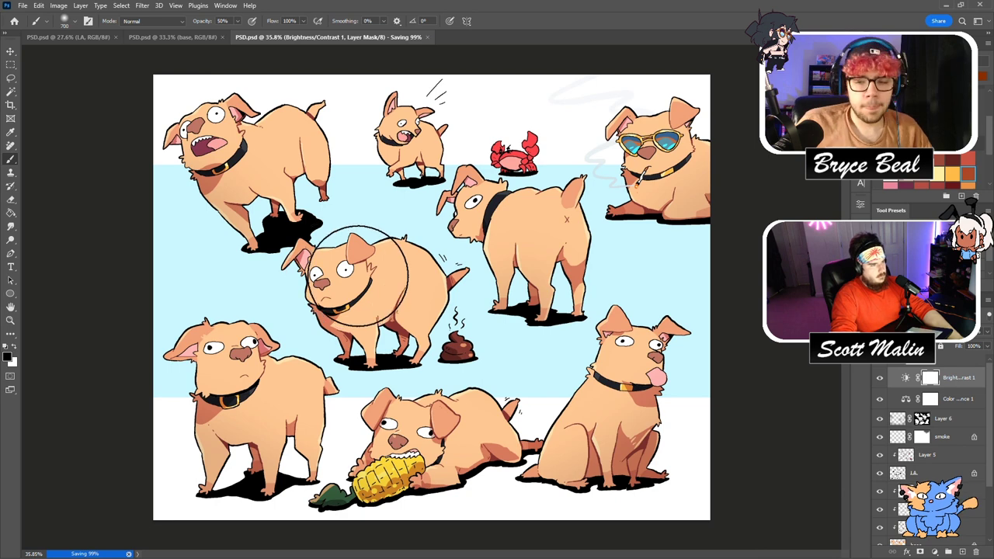
Bring up the commands for the document's image size, canvas size and rotation.
click(58, 5)
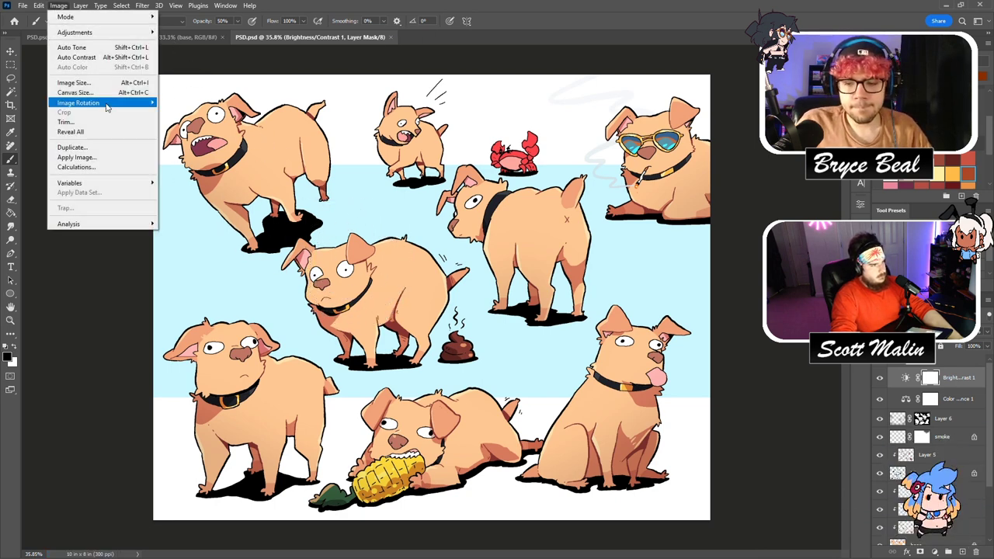
Resize the dog illustration to 1750 by 1400 pixels and examine the line quality at the smaller size.
click(74, 82)
text(1750)
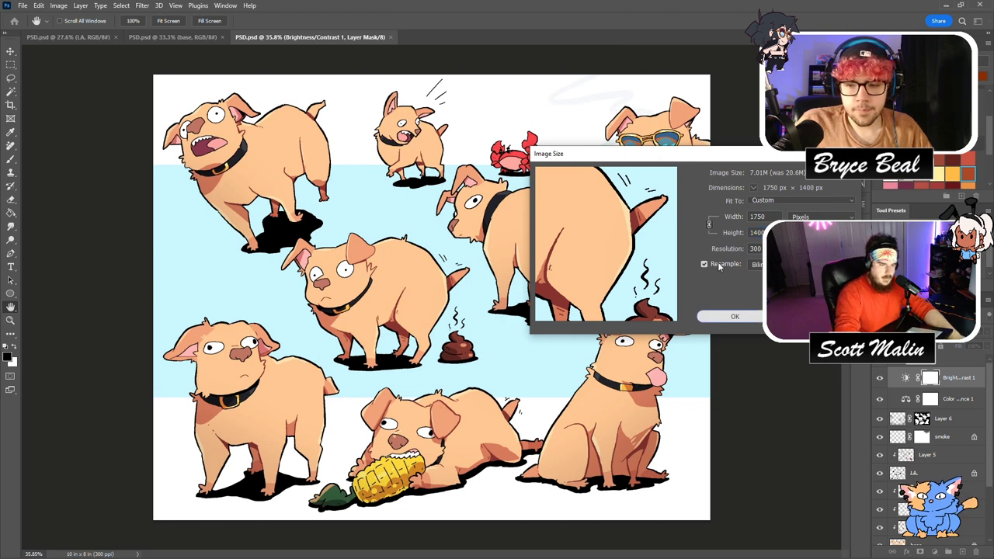
key(Return)
key(b)
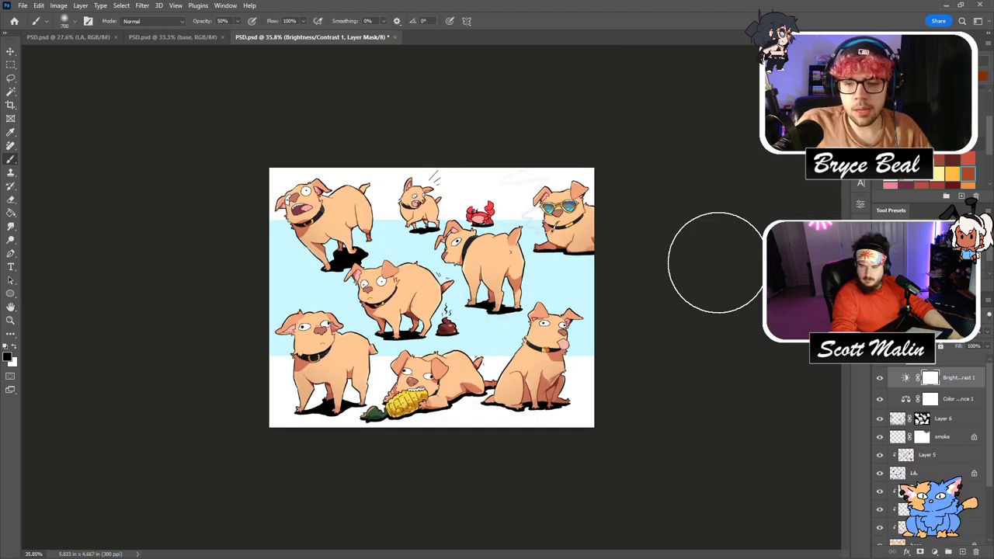
click(11, 320)
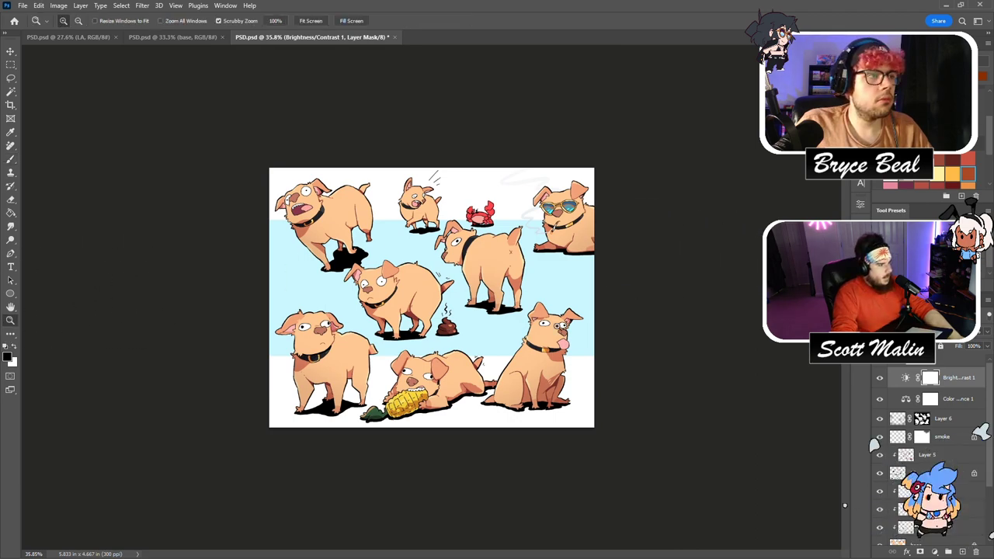
drag(380, 281, 388, 101)
drag(194, 114, 342, 291)
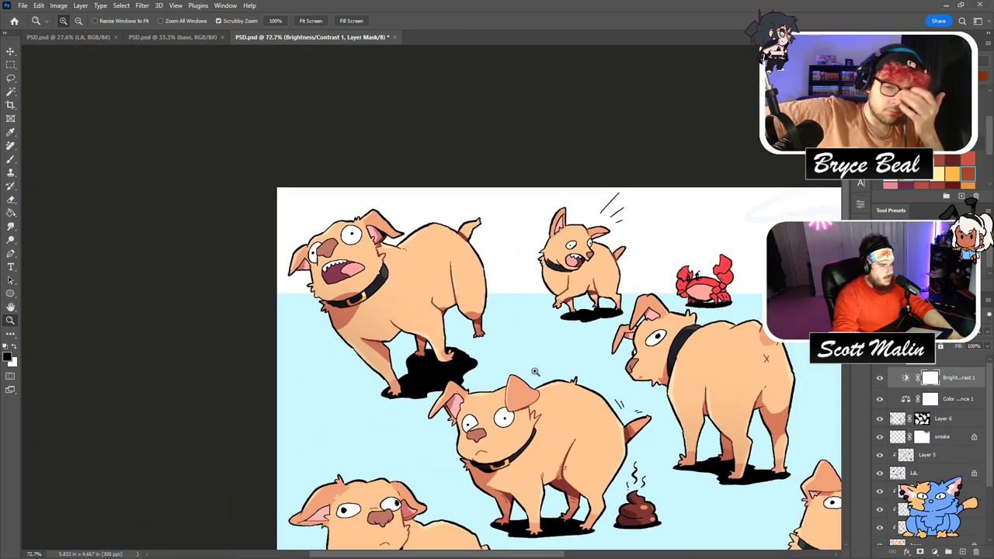
scroll(461, 370, down, 3)
scroll(533, 338, up, 7)
scroll(576, 303, down, 4)
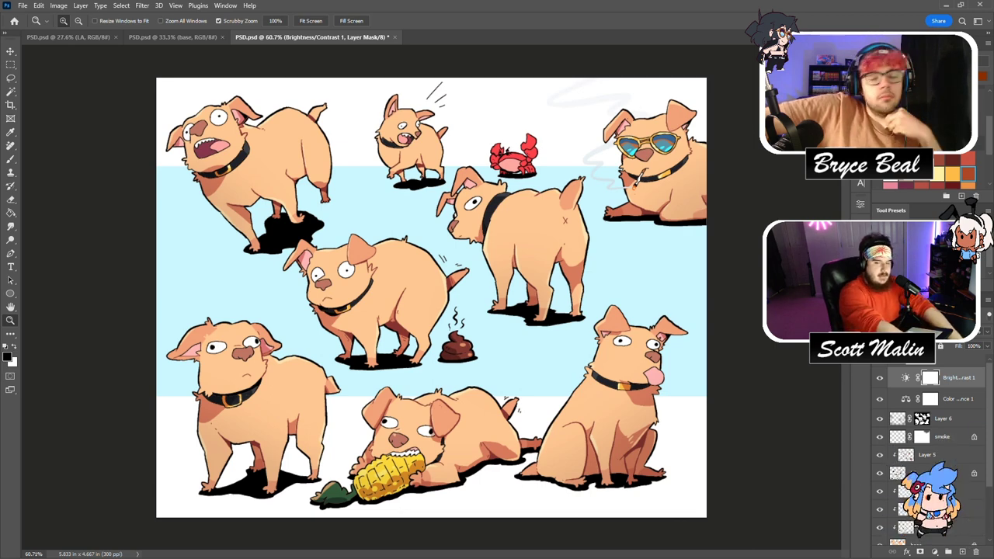
key(Return)
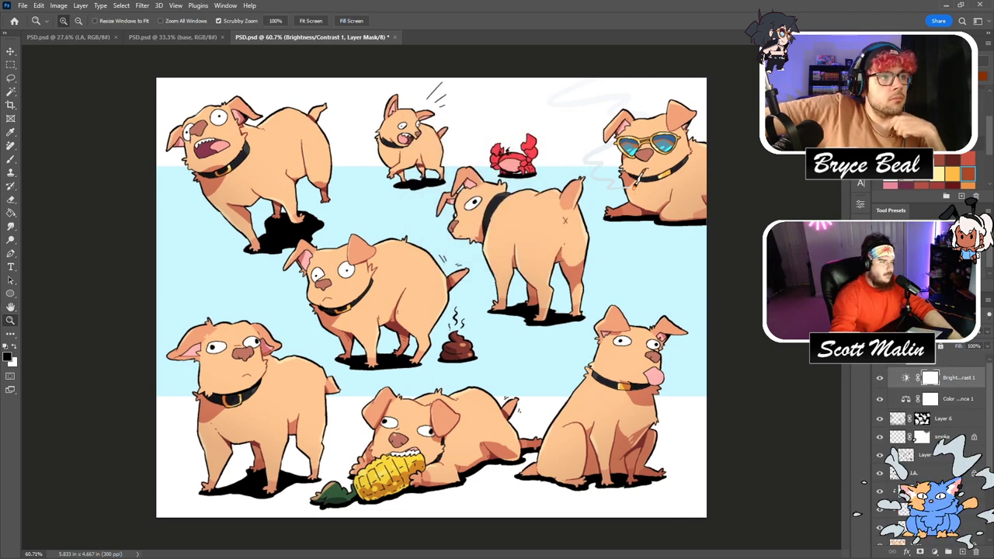
Undo the dog illustration's resize and check the eyes' line work up close at full resolution.
key(ctrl+z)
key(ctrl+minus)
key(ctrl+0)
drag(312, 277, 382, 288)
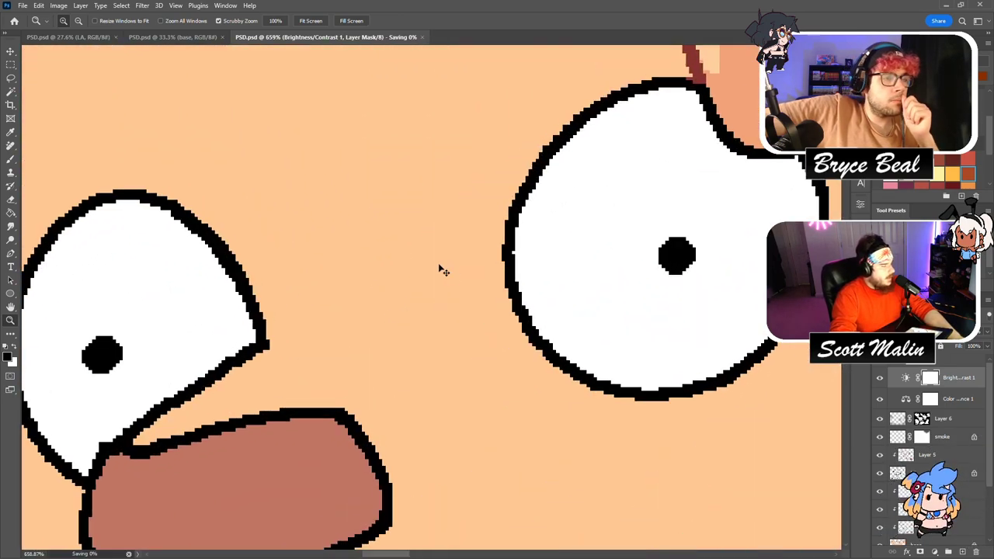
drag(614, 303, 560, 322)
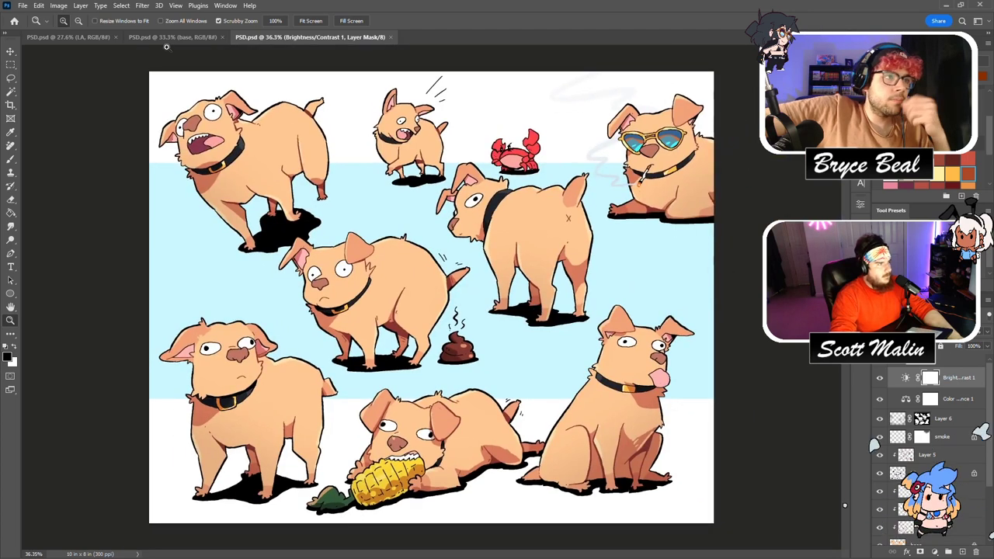
Switch to the STOCKING line art document, hide the bg group and replace the hidden layer beneath it with a new blank layer.
click(173, 37)
click(109, 37)
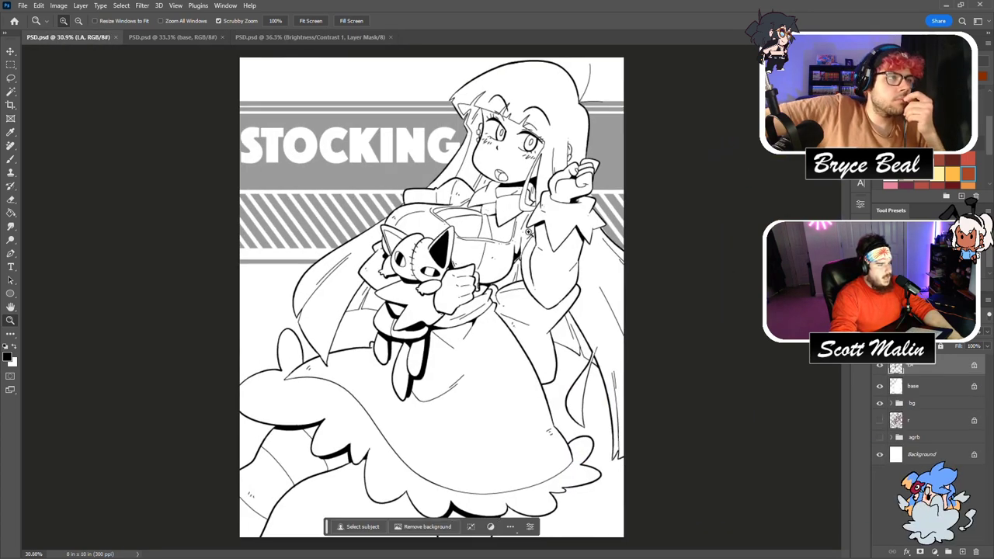
click(908, 387)
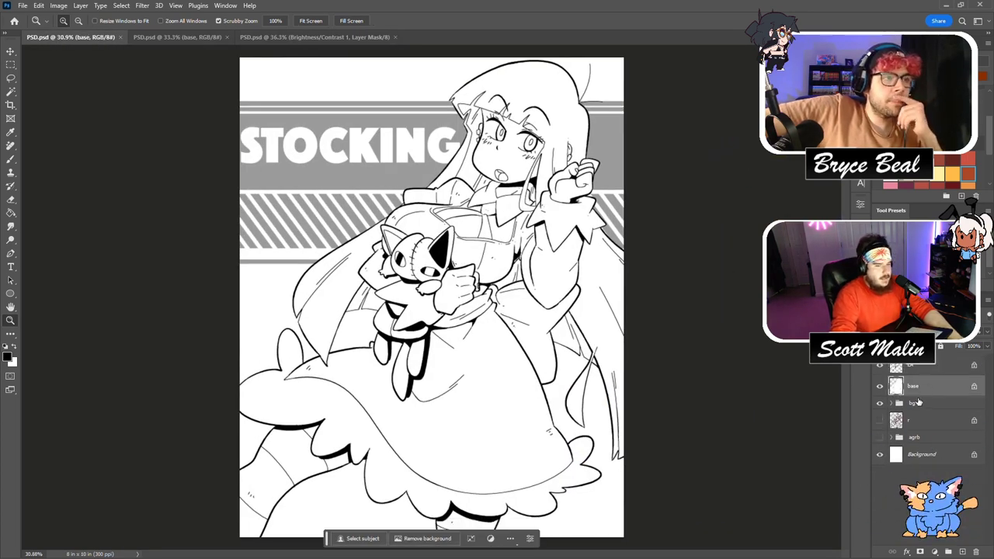
click(879, 404)
drag(920, 423, 975, 550)
click(962, 551)
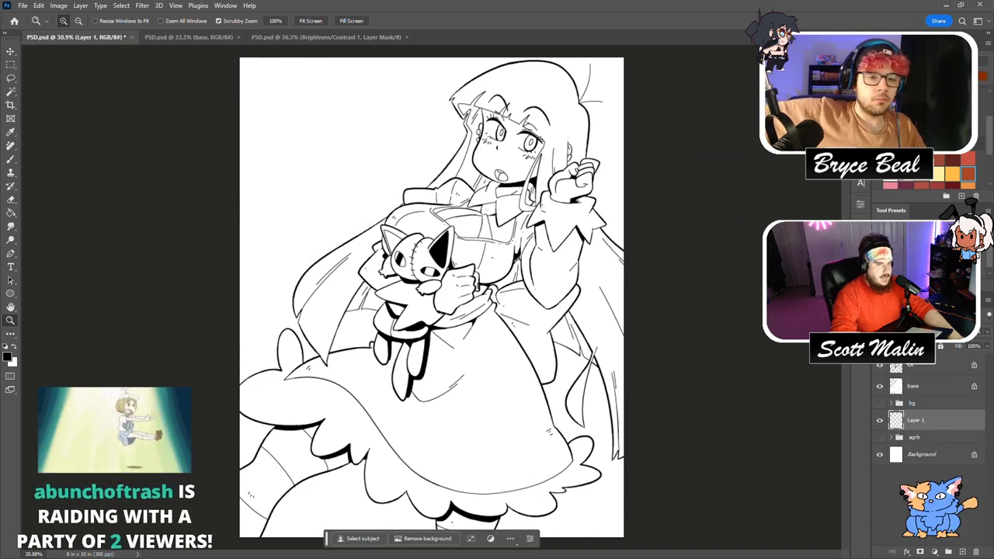
Fill the new layer with sky blue and lower its opacity to give a pale blue backdrop.
scroll(929, 173, up, 2)
click(981, 93)
key(alt+BackSpace)
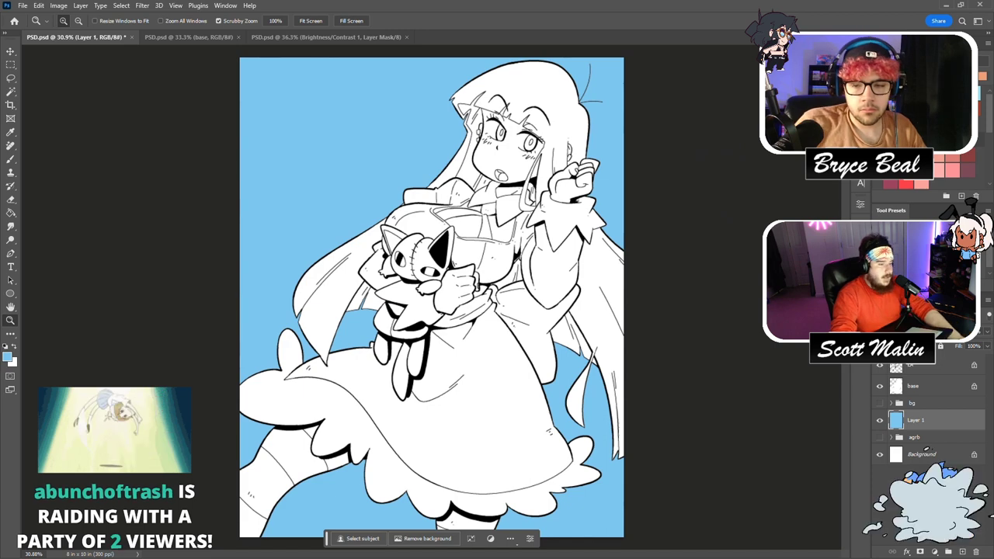
click(987, 331)
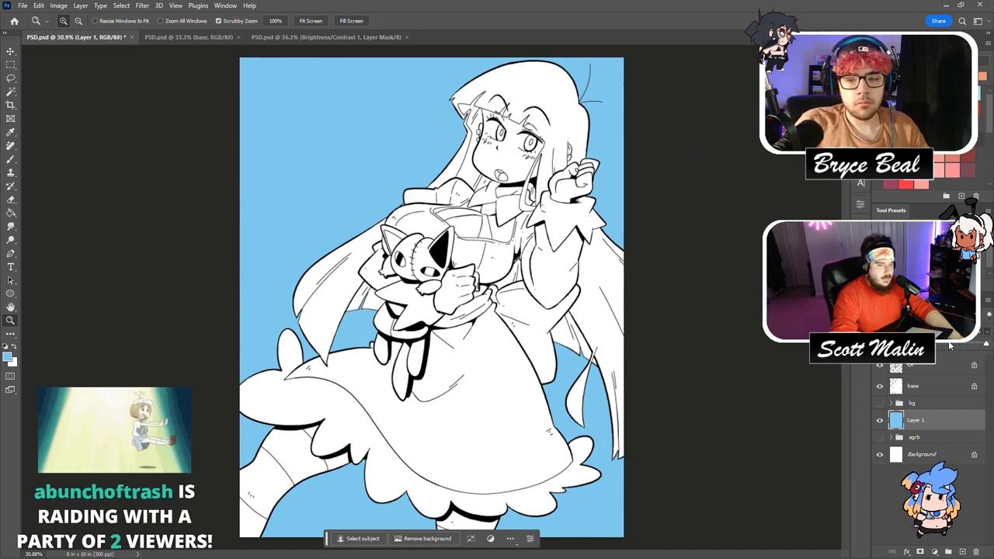
click(948, 343)
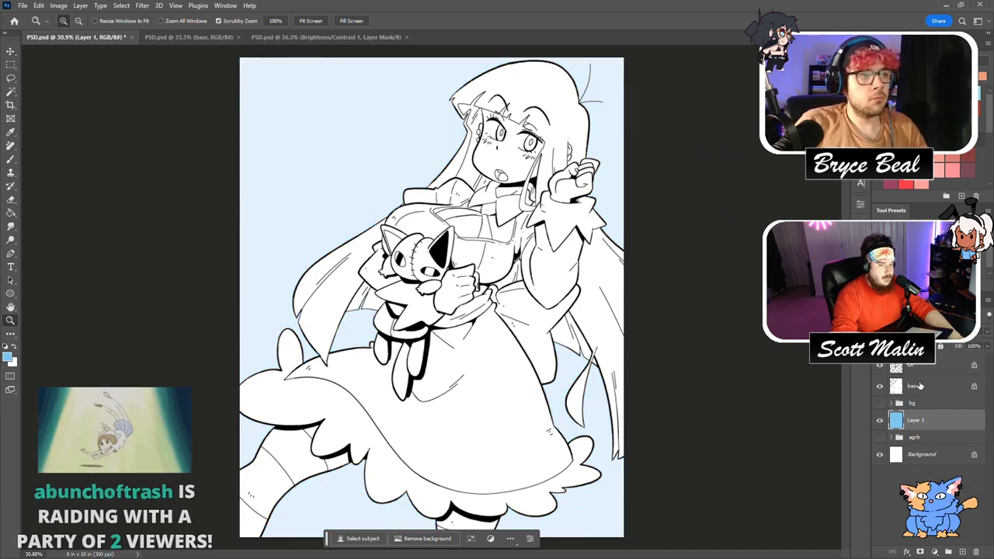
Add two layers named sh and cd above base as clipping masks, and rename the blue backdrop layer.
click(919, 385)
key(ctrl+shift+alt+n)
key(ctrl+shift+alt+n)
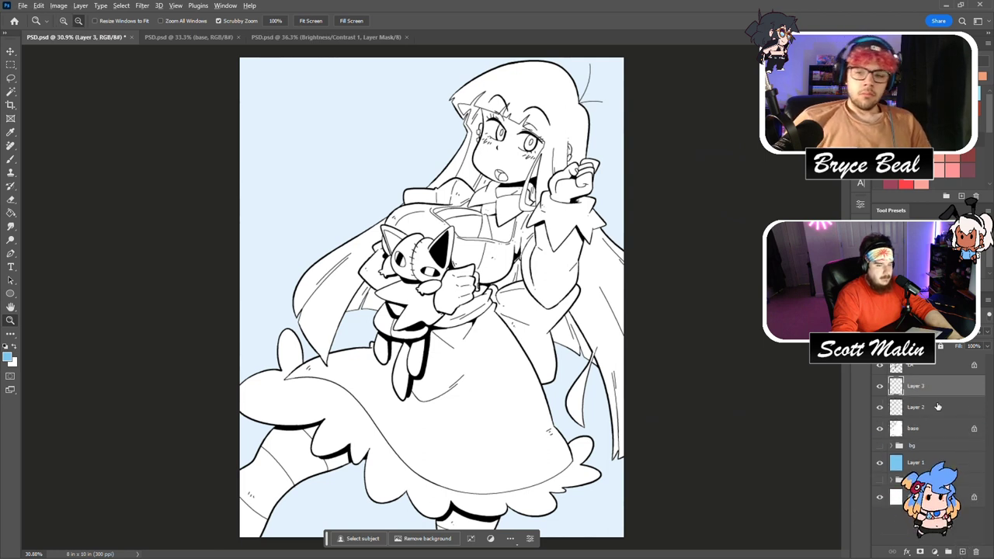
alt+click(936, 416)
double_click(932, 407)
text(sh)
key(Tab)
text(cd)
double_click(917, 462)
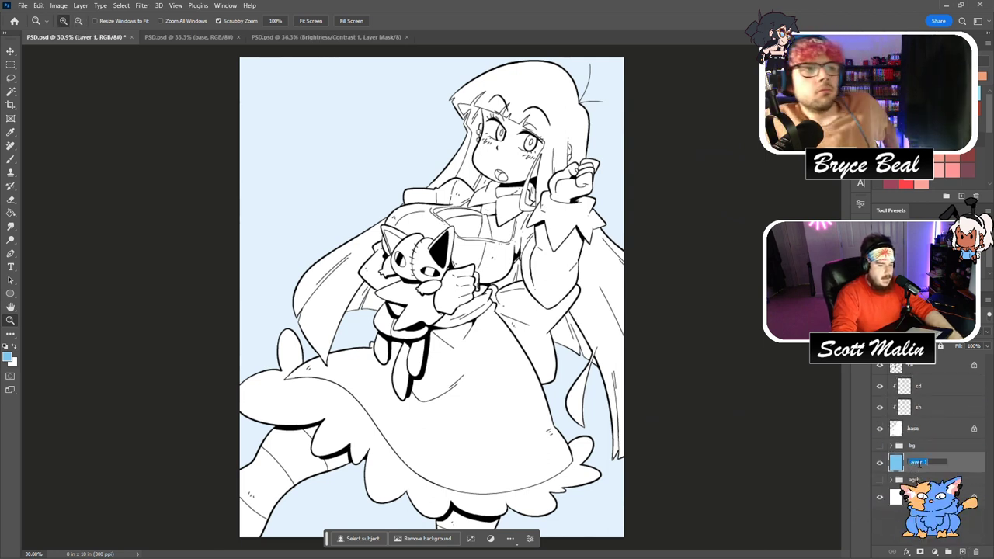
On the sh layer, fill the neck strip below the chin and the area behind the hair lock with blue shadow.
click(929, 408)
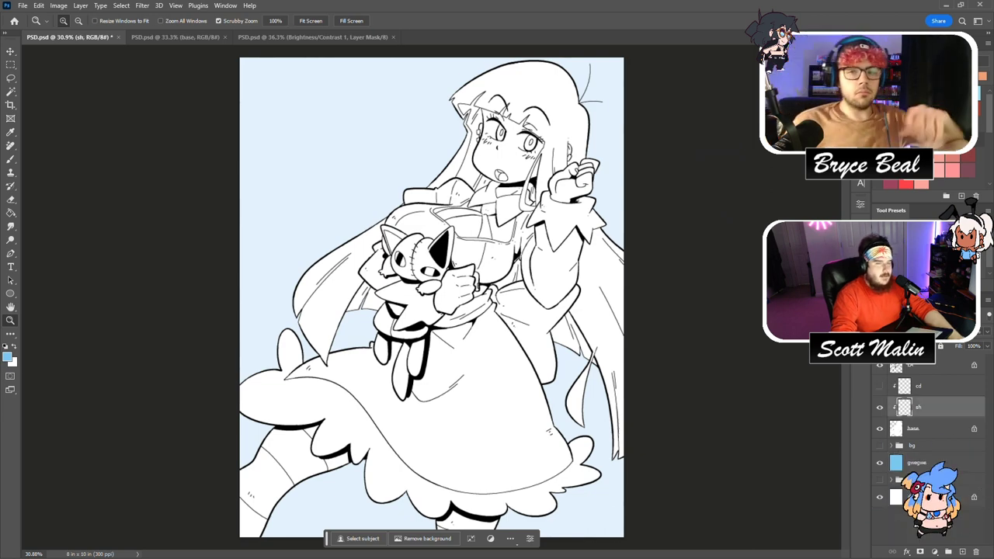
click(982, 76)
key(x)
drag(514, 93, 574, 94)
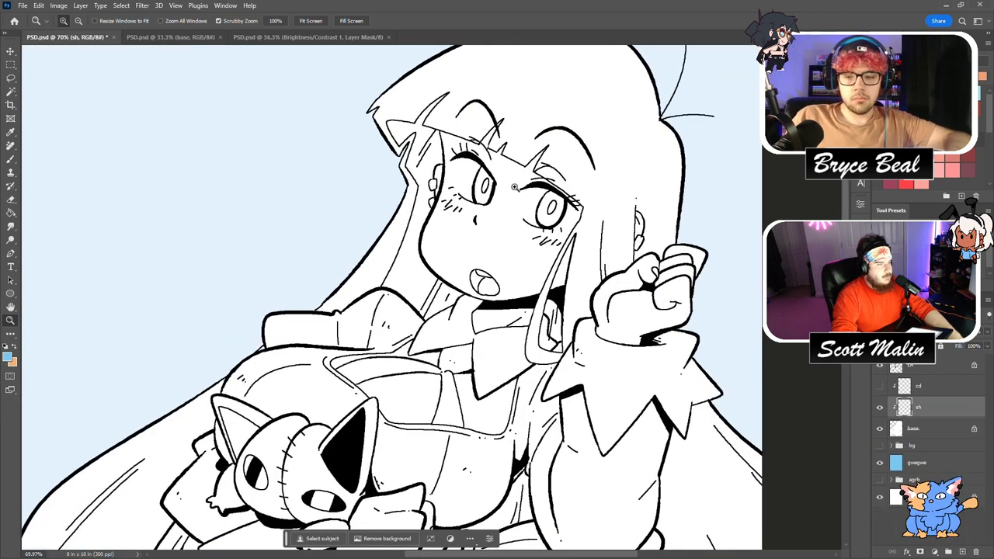
drag(472, 160, 473, 201)
key(b)
drag(10, 162, 47, 171)
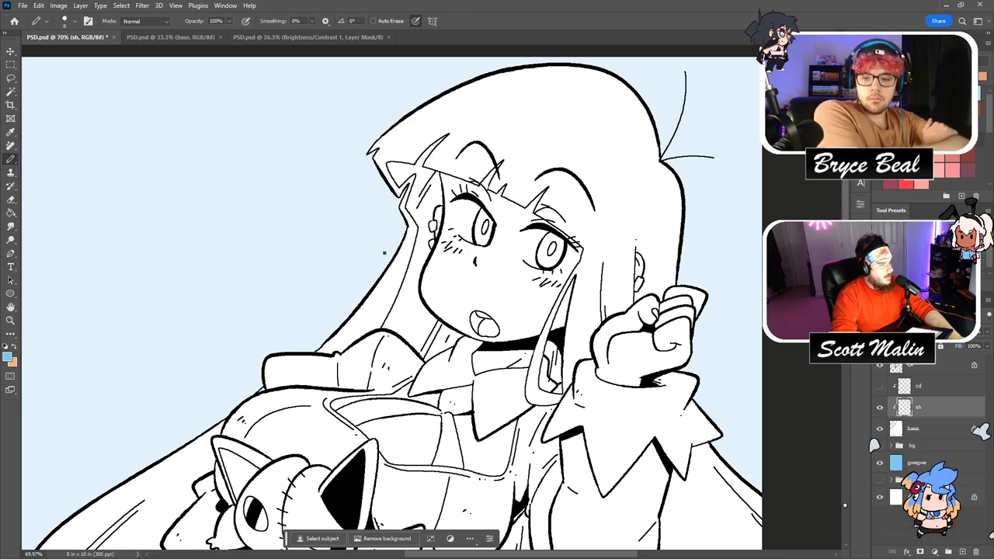
key(g)
click(554, 351)
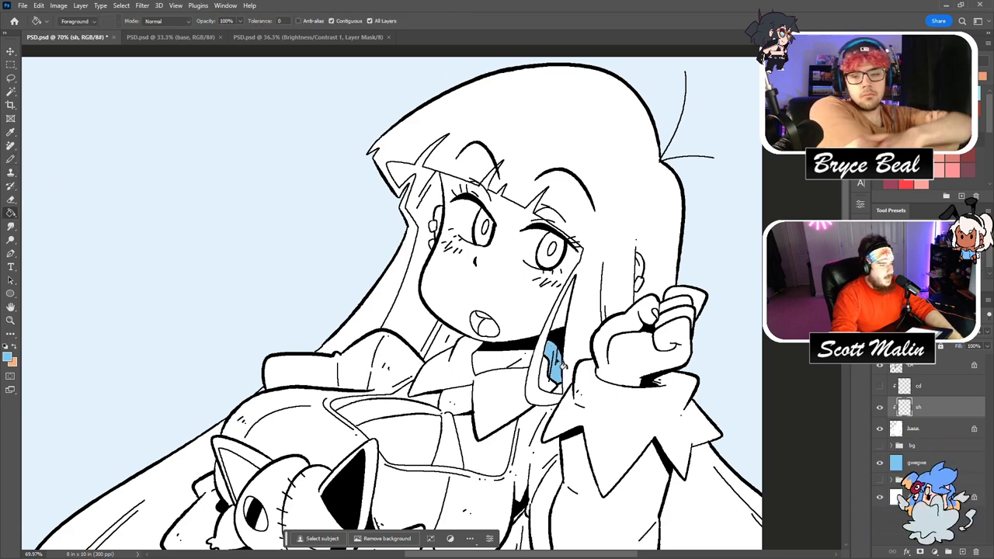
click(503, 365)
Outline and fill a blue shadow over the knot and the upper chest just below the collar opening.
scroll(506, 367, down, 1)
scroll(508, 368, down, 2)
key(b)
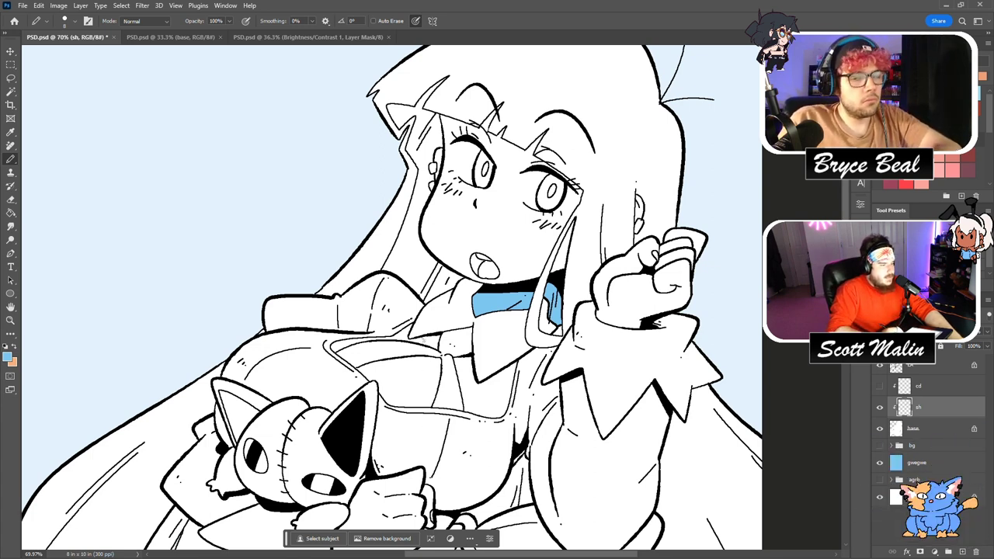
key(g)
click(431, 349)
click(453, 343)
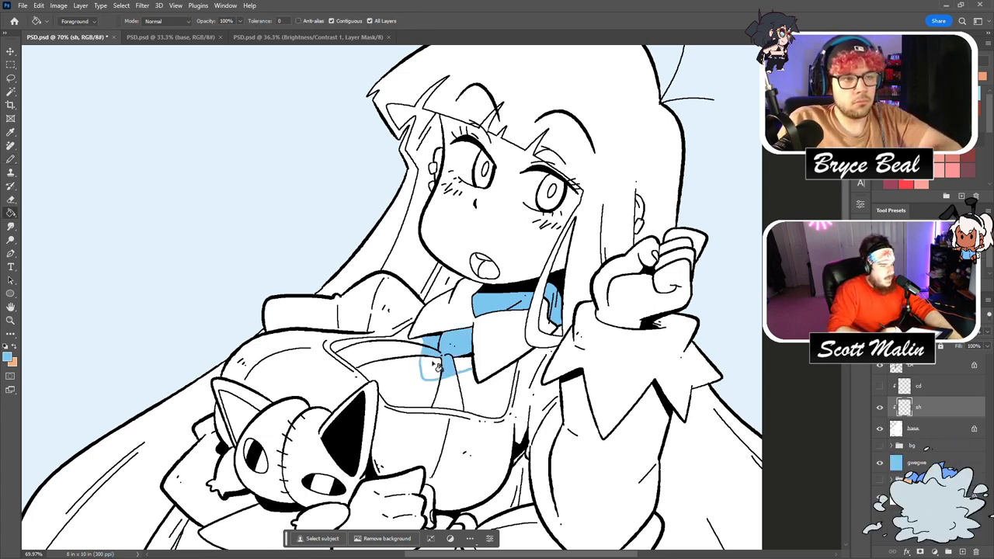
click(431, 366)
click(461, 363)
Outline the shadow on the collar and fill both collar flaps with blue.
key(b)
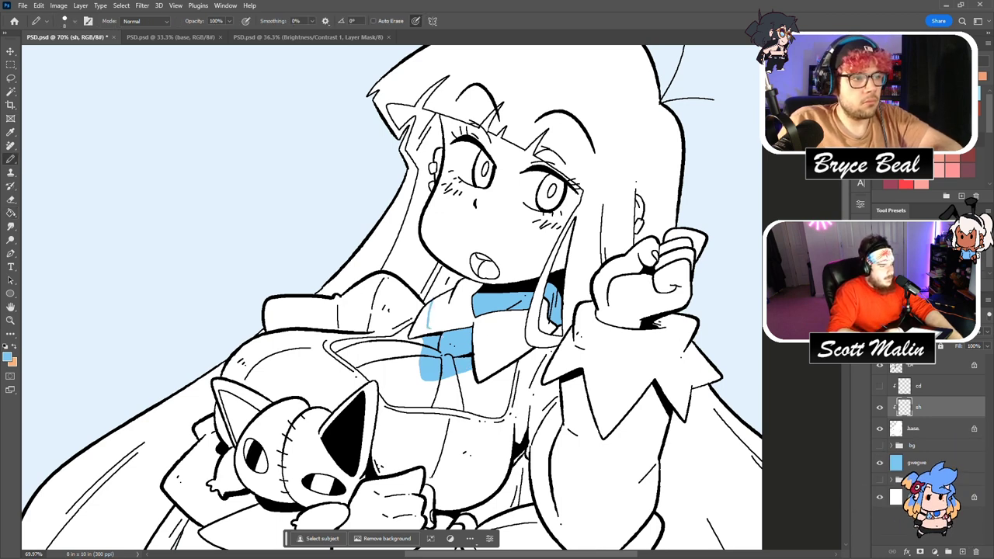
key(g)
click(454, 323)
key(b)
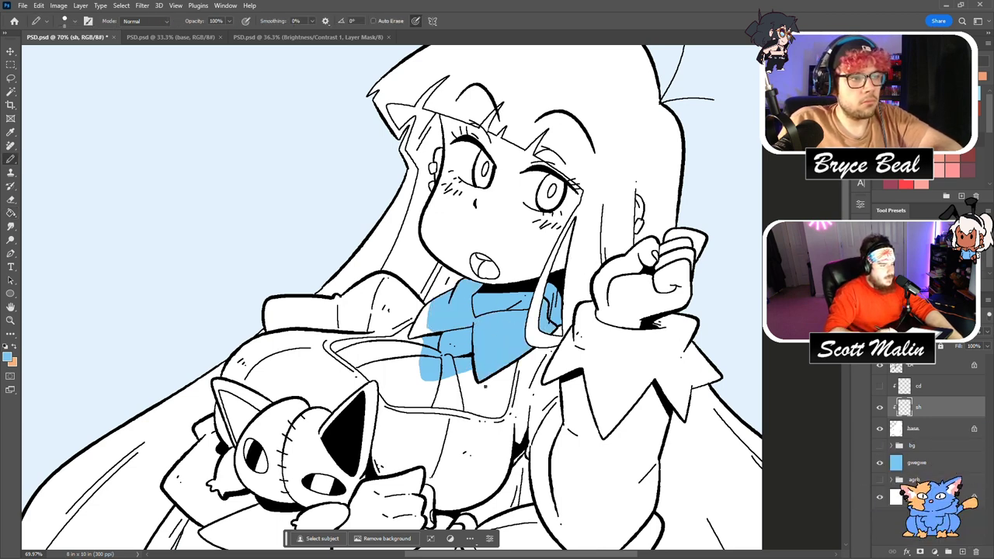
Pencil the edge of the shadow cast beneath the collar's pointed flap and fill it with blue.
mouse_move(471, 373)
mouse_down()
mouse_move(509, 380)
mouse_move(546, 369)
mouse_up()
key(g)
click(532, 365)
click(507, 374)
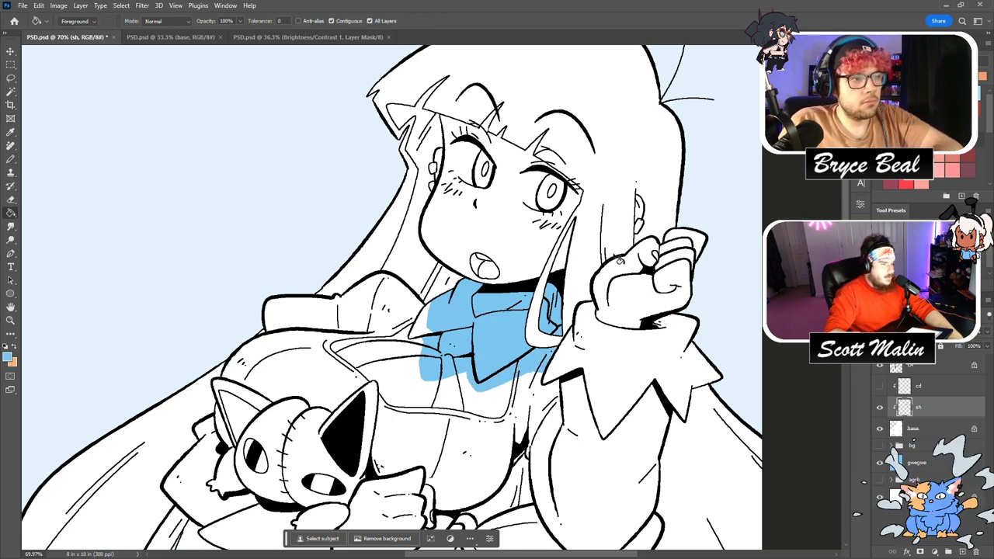
Shade the gap between the face and the hair lock, and the area below the ear behind the raised fist, in blue.
key(b)
scroll(613, 253, up, 1)
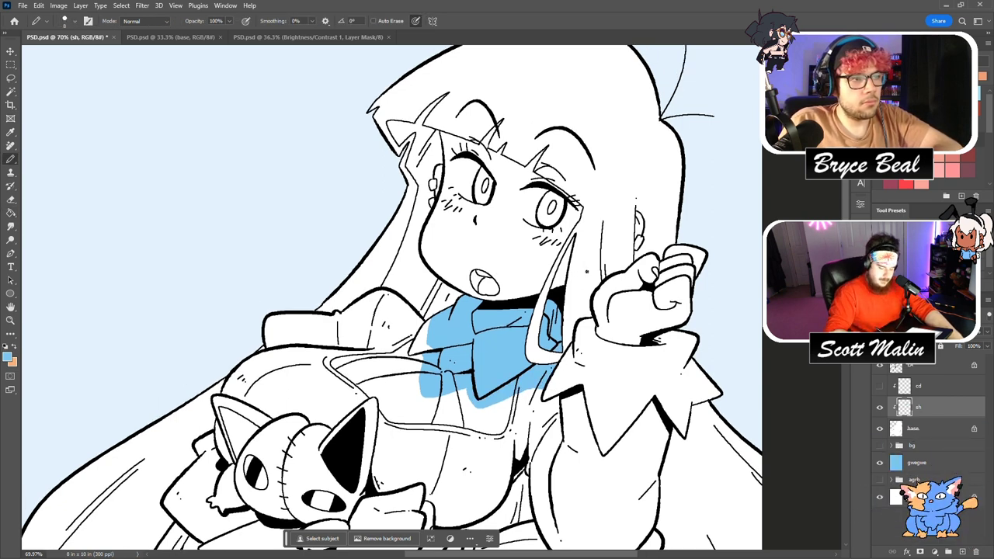
key(e)
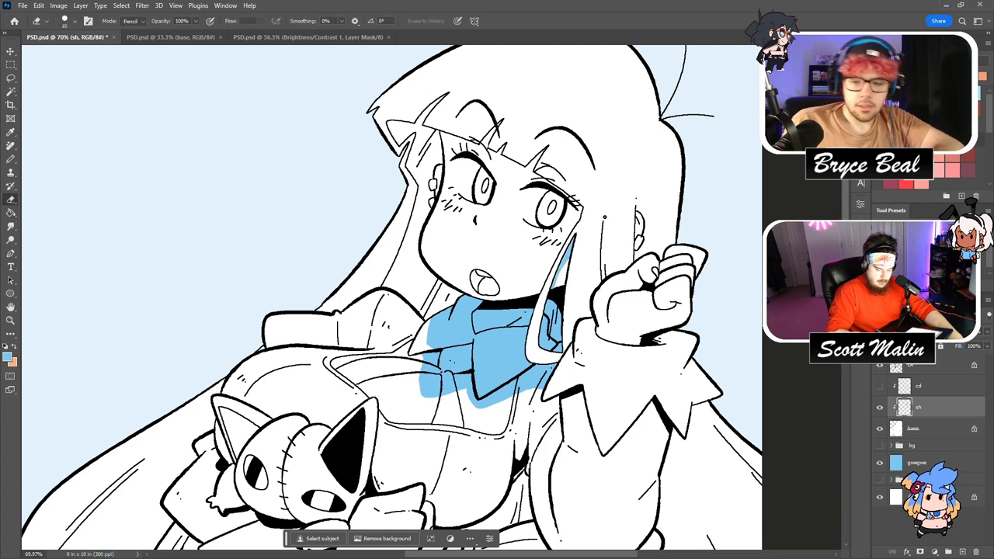
key(b)
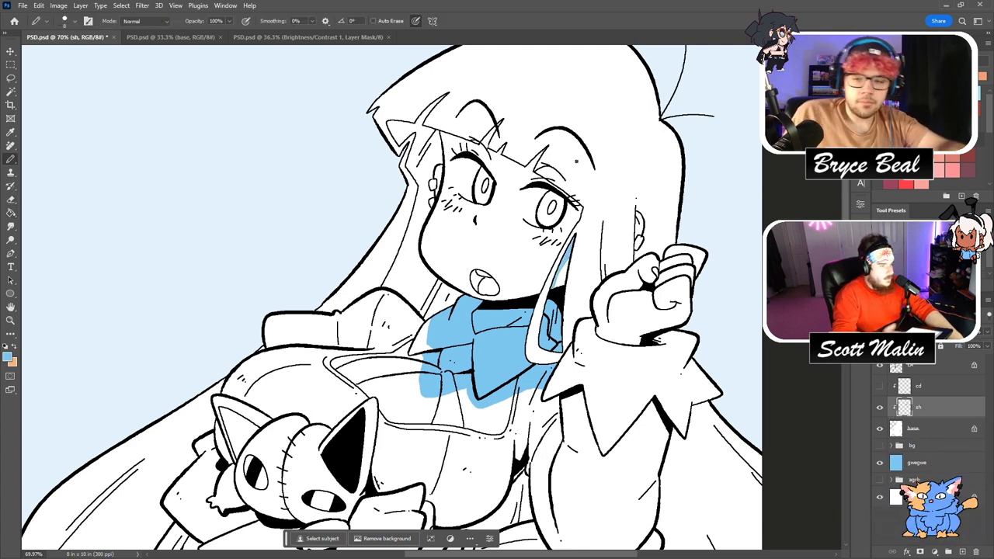
key(g)
key(b)
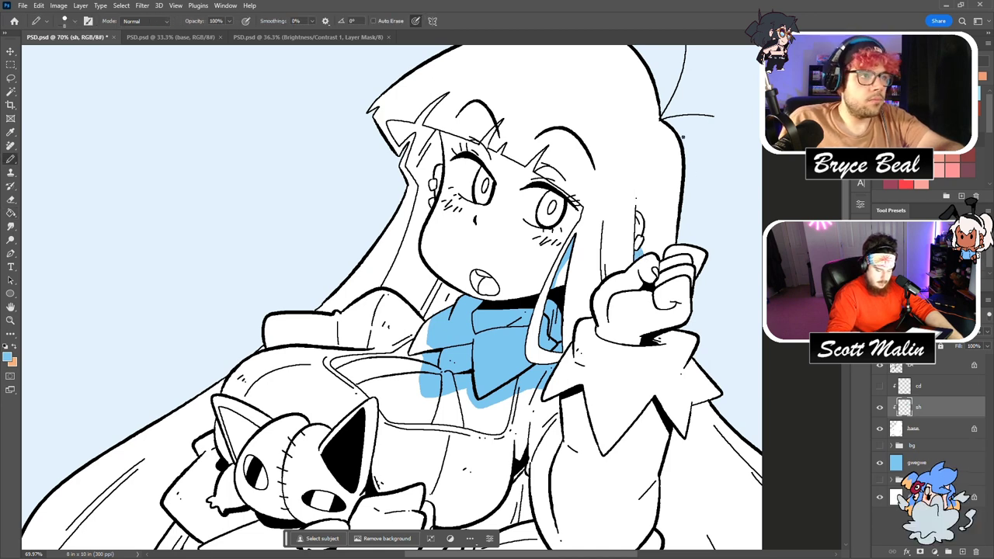
key(e)
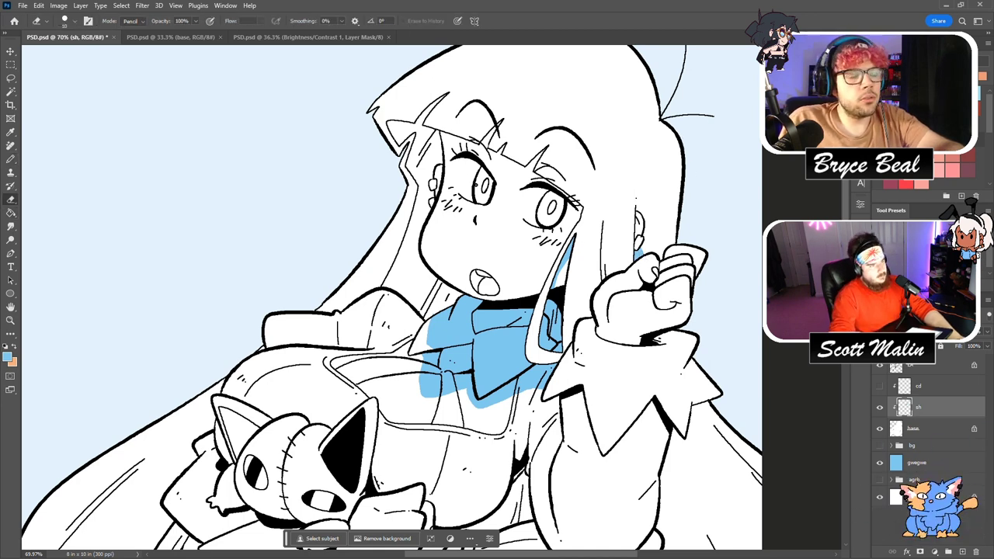
Add blue shadows beside the armpit, along the inner edge of the raised arm's sleeve and under its cuff.
scroll(582, 247, down, 3)
scroll(582, 247, down, 1)
key(b)
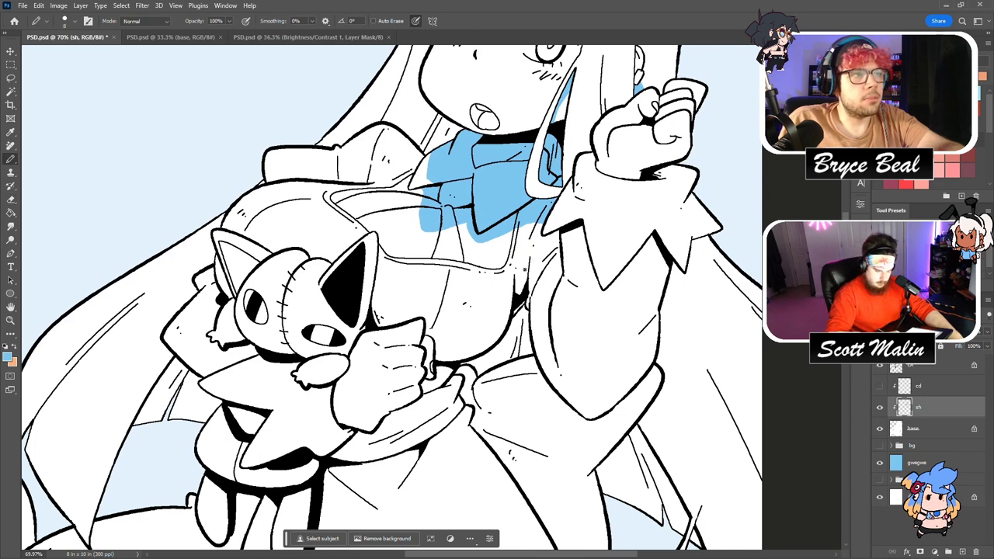
drag(531, 247, 523, 306)
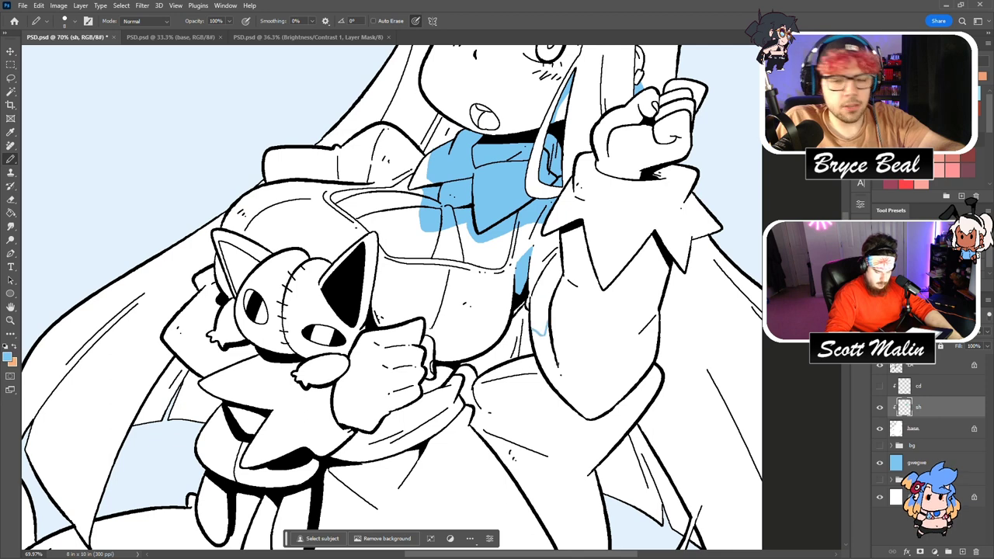
drag(579, 411, 533, 326)
key(g)
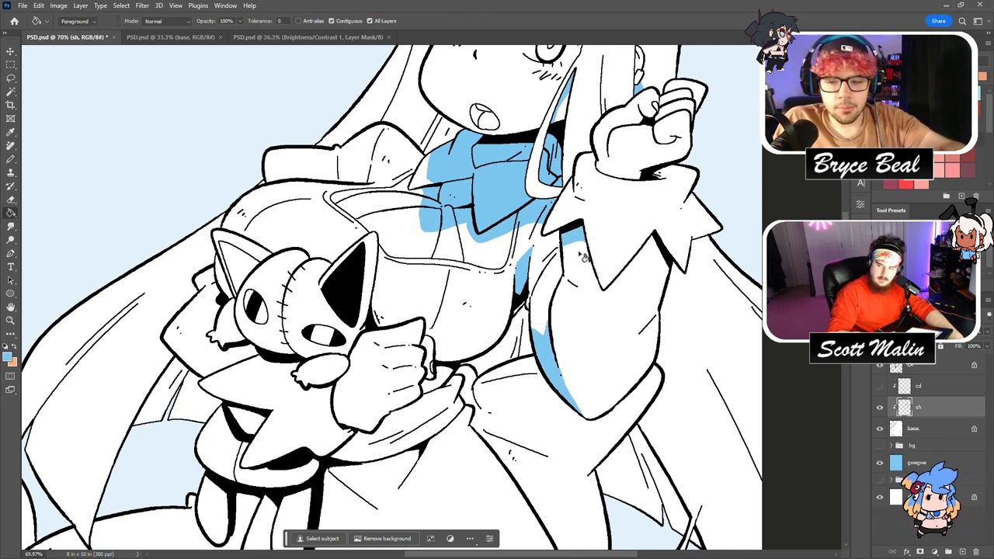
Outline a jagged shadow along the outer edge of the raised arm's sleeve, beneath the cuff, and fill it with blue.
key(b)
drag(613, 286, 658, 282)
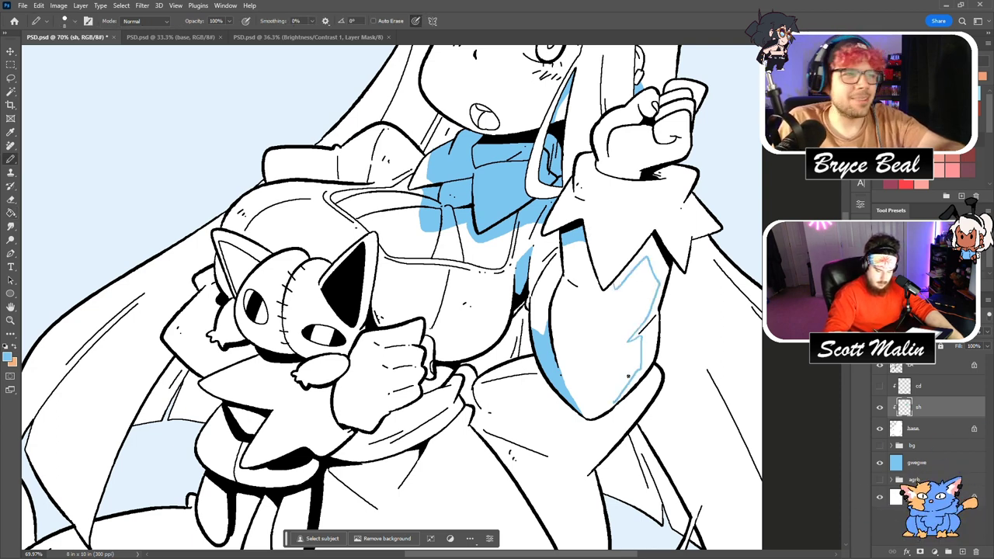
key(g)
click(648, 310)
key(e)
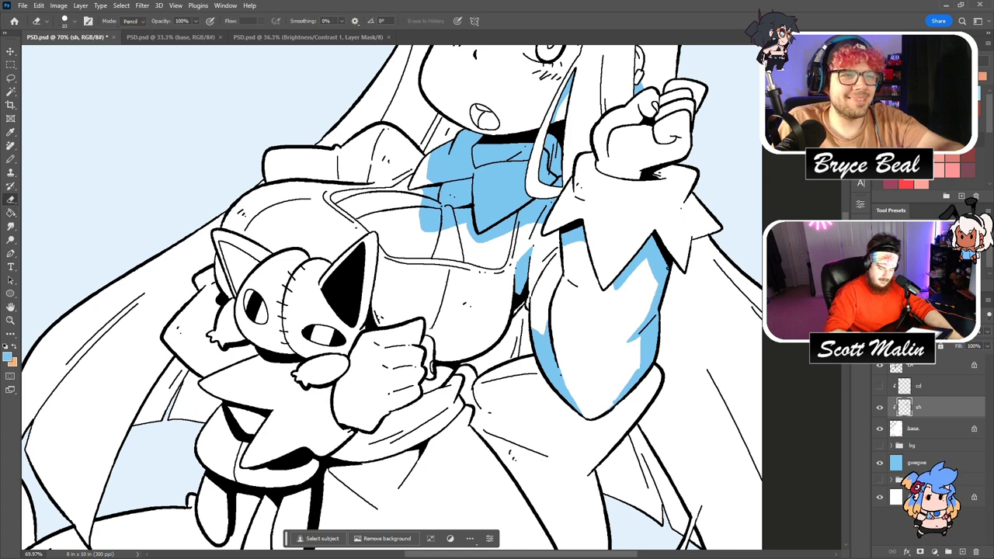
Erase the blue along the outer and inner outlines of the raised arm's sleeve, leaving a thin white rim beside its shadows.
mouse_move(660, 316)
mouse_down()
mouse_move(655, 343)
mouse_move(603, 408)
mouse_up()
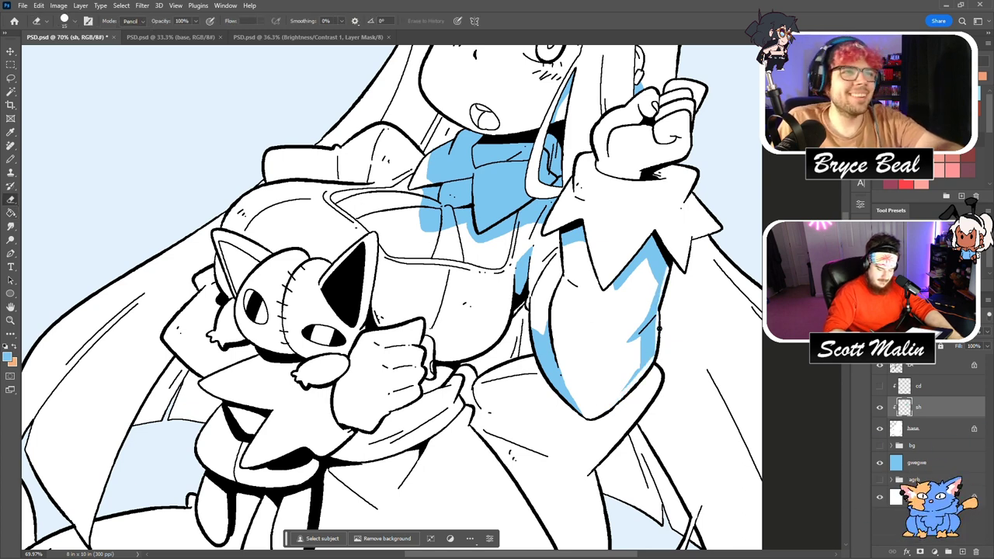
key(ctrl+z)
mouse_move(661, 311)
mouse_down()
mouse_move(654, 360)
mouse_move(602, 405)
mouse_up()
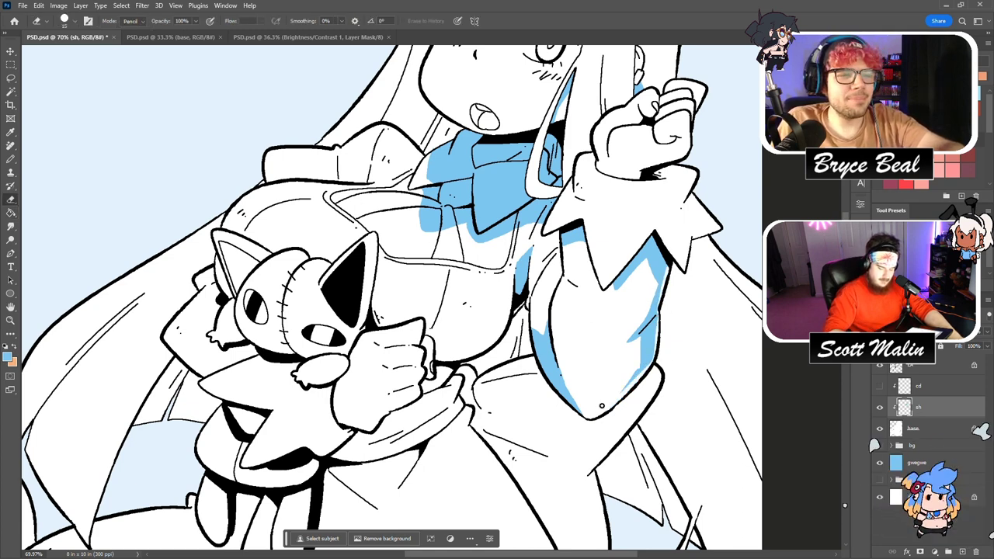
drag(531, 329, 585, 420)
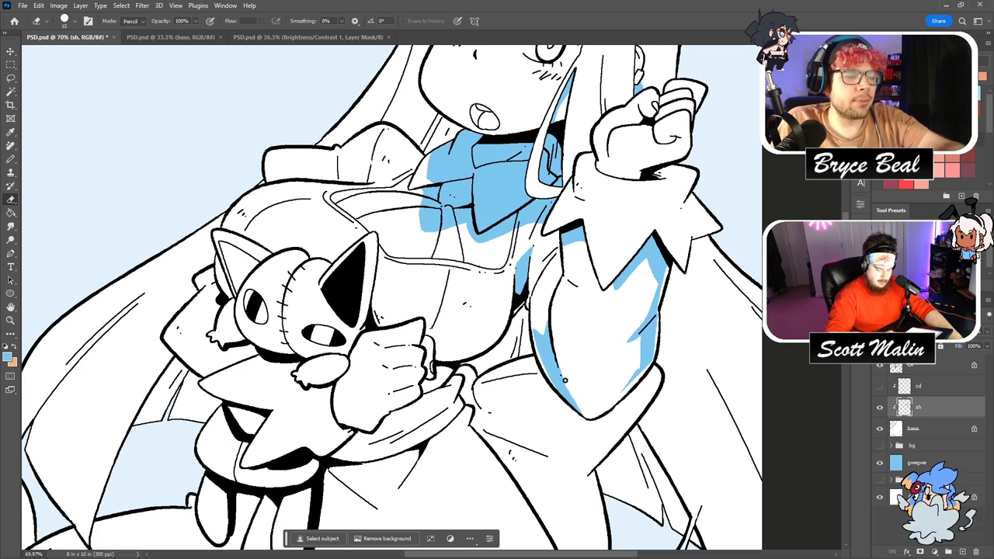
Outline a rounded shadow on the underside of the chest beside the doll and fill it with blue.
scroll(564, 380, up, 2)
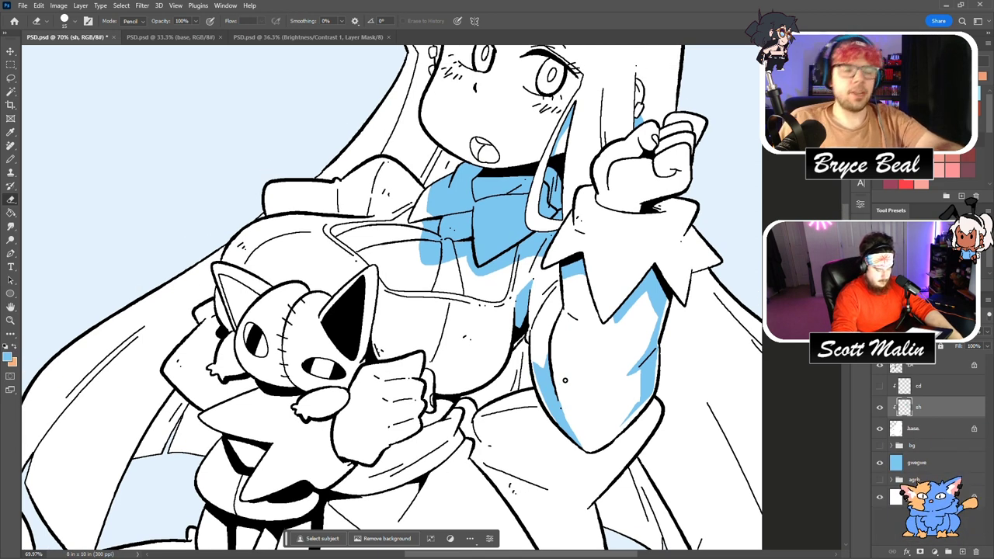
scroll(564, 380, down, 3)
key(b)
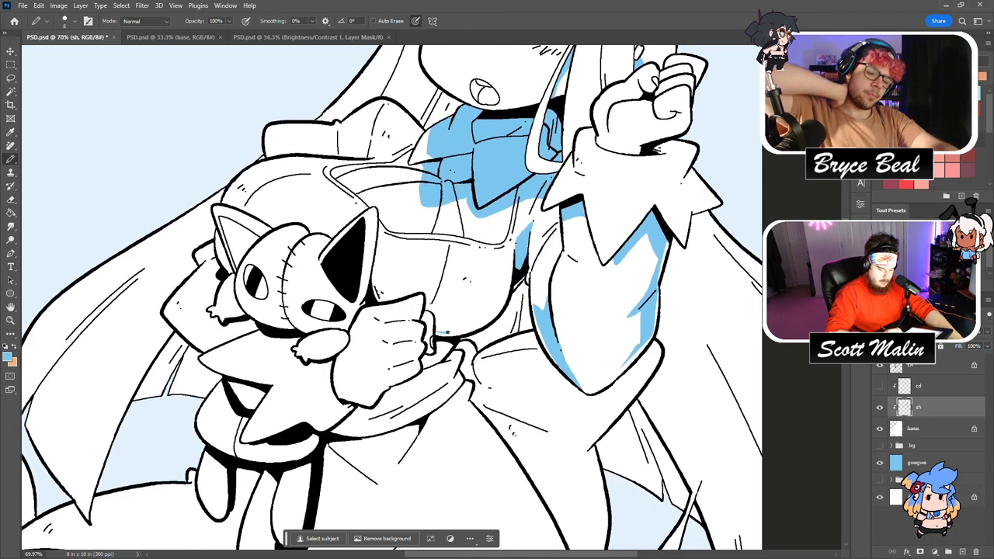
mouse_move(488, 316)
mouse_down()
mouse_move(472, 282)
mouse_move(434, 279)
mouse_move(399, 295)
mouse_up()
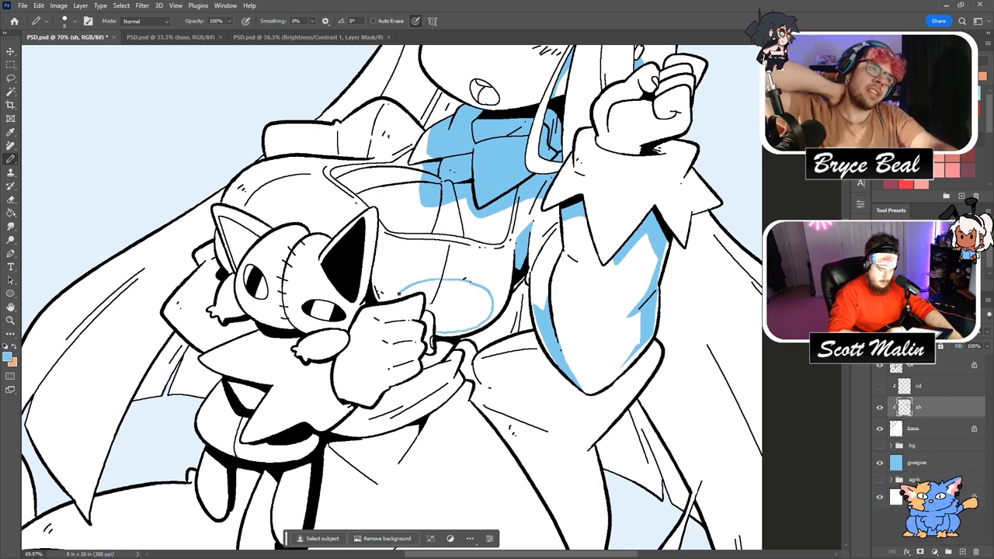
key(g)
click(463, 280)
key(b)
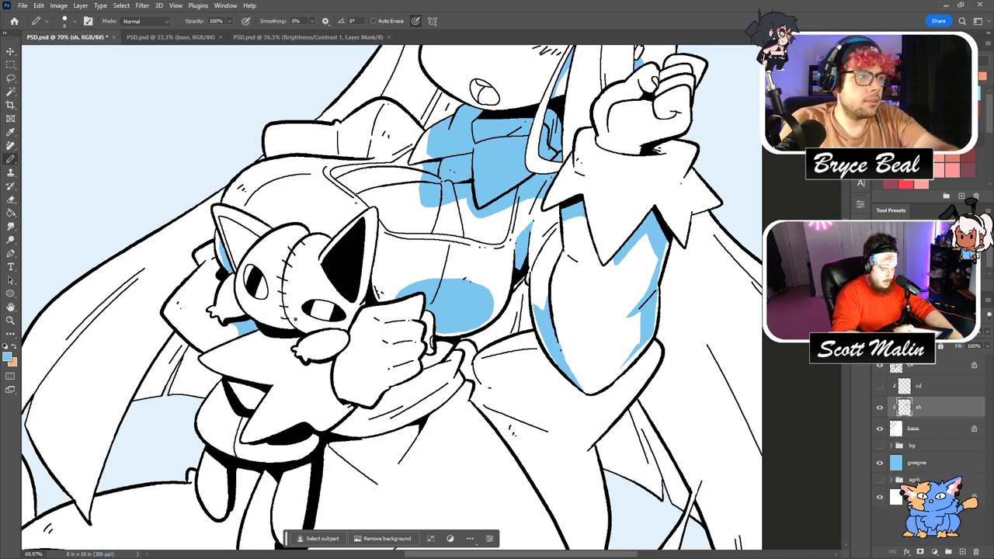
Pencil curved shadows beneath the doll's head and paw on its pointed collar and fill them with blue.
mouse_move(290, 349)
mouse_down()
mouse_move(299, 381)
mouse_move(331, 361)
mouse_up()
key(g)
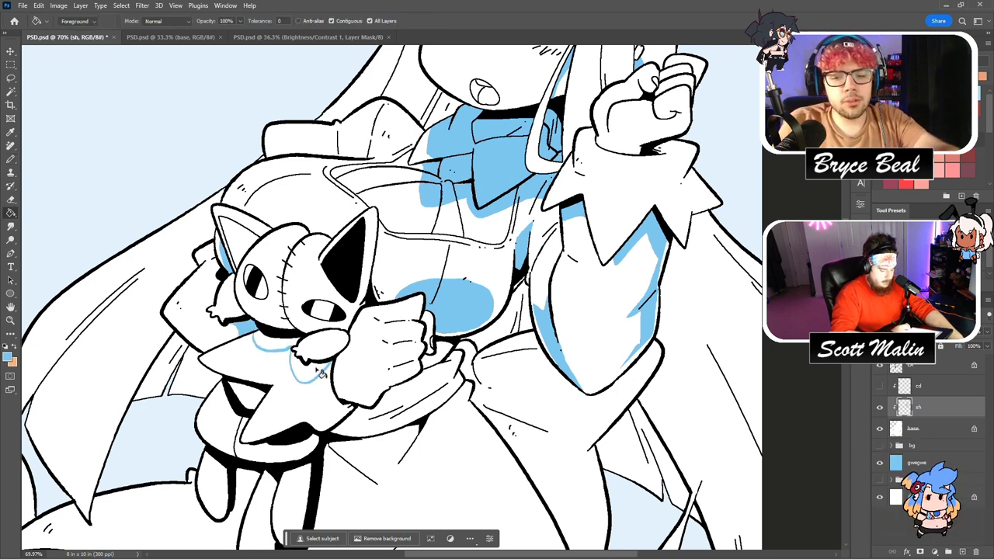
click(309, 365)
click(284, 341)
key(b)
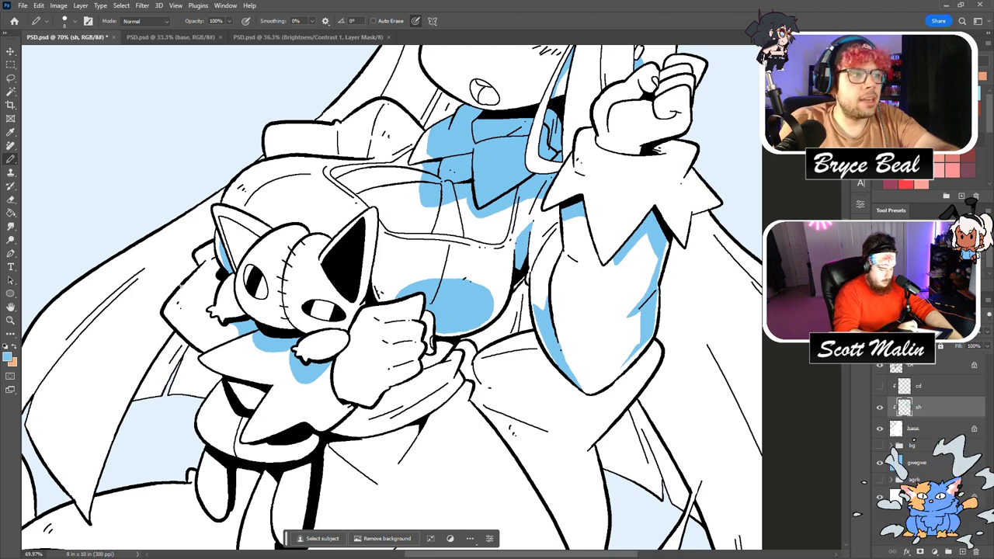
Add blue shadows to the sleeve behind the doll and to the doll's clothing between and along its collar points.
mouse_move(187, 284)
mouse_down()
mouse_move(206, 342)
mouse_move(190, 284)
mouse_move(171, 310)
mouse_move(215, 333)
mouse_up()
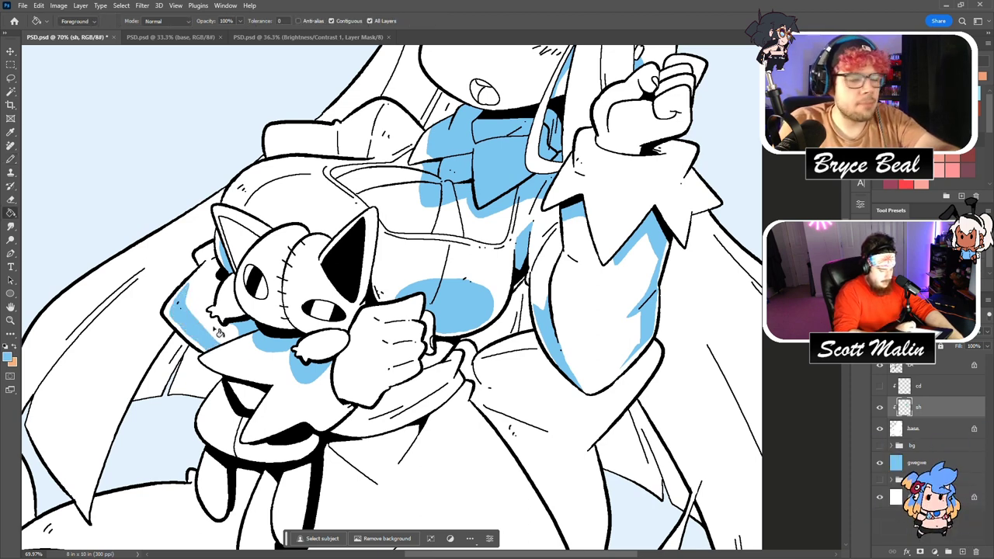
drag(241, 396, 256, 407)
key(g)
click(247, 394)
key(b)
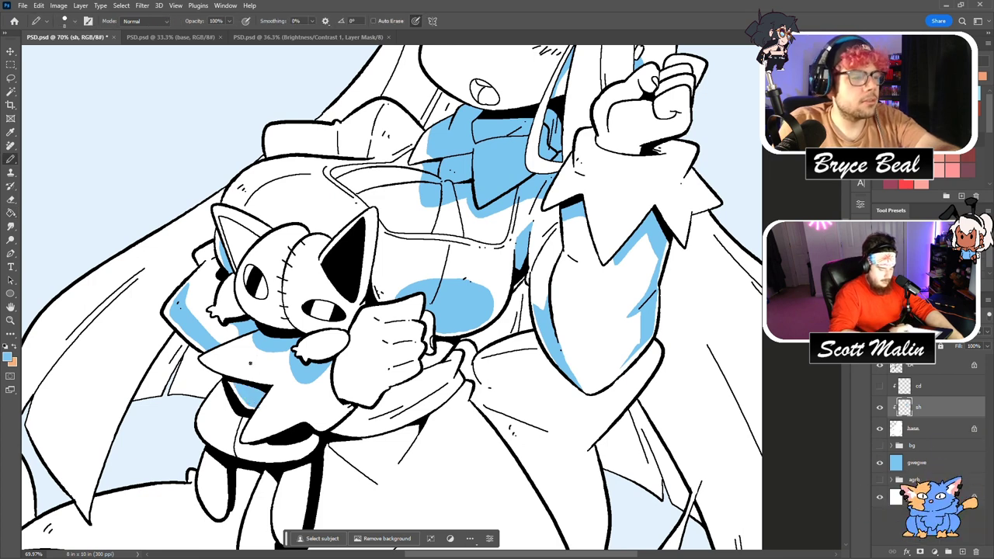
key(e)
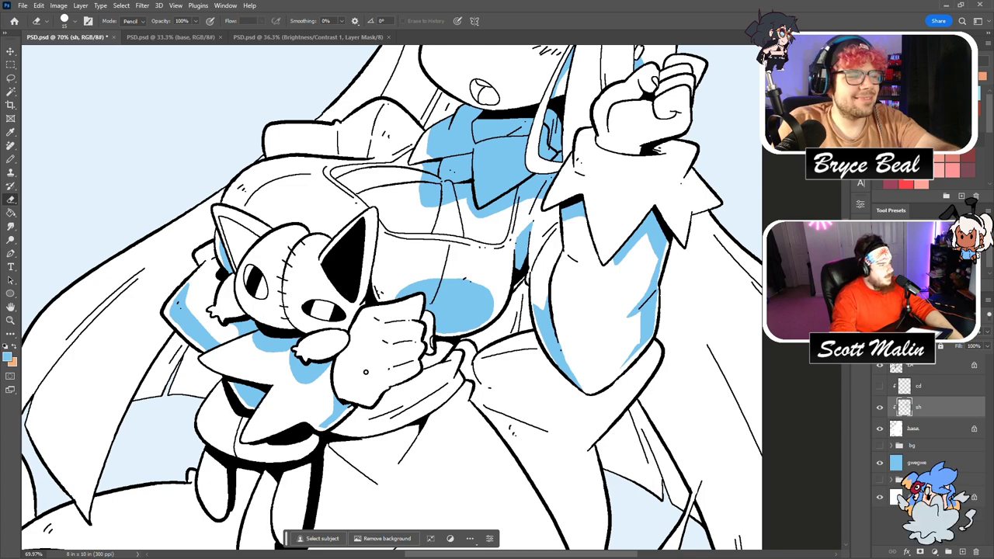
Extend the chest's underside shadow across to the doll's black ear and fill the added area with blue.
scroll(365, 372, down, 3)
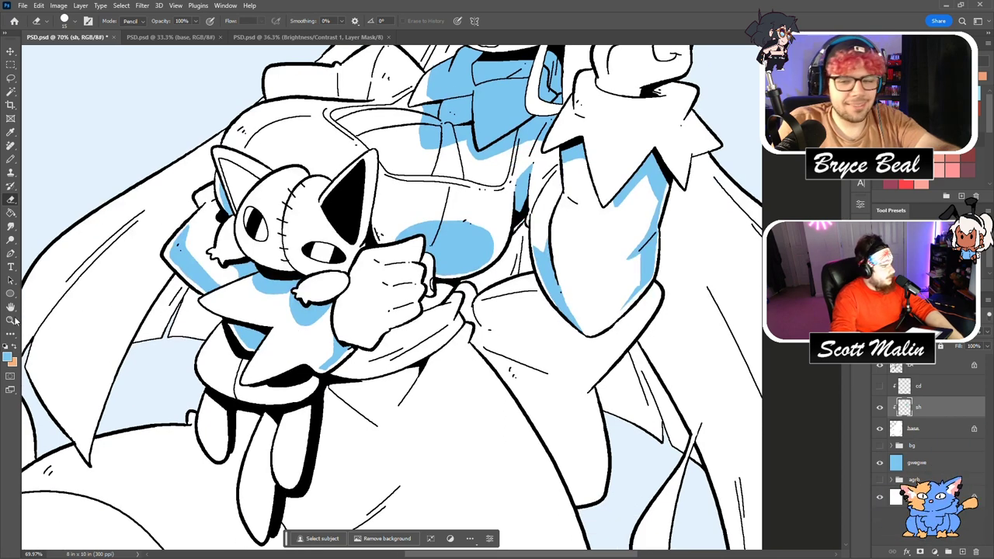
click(11, 319)
drag(381, 305, 329, 305)
drag(500, 310, 481, 309)
drag(419, 281, 531, 281)
key(b)
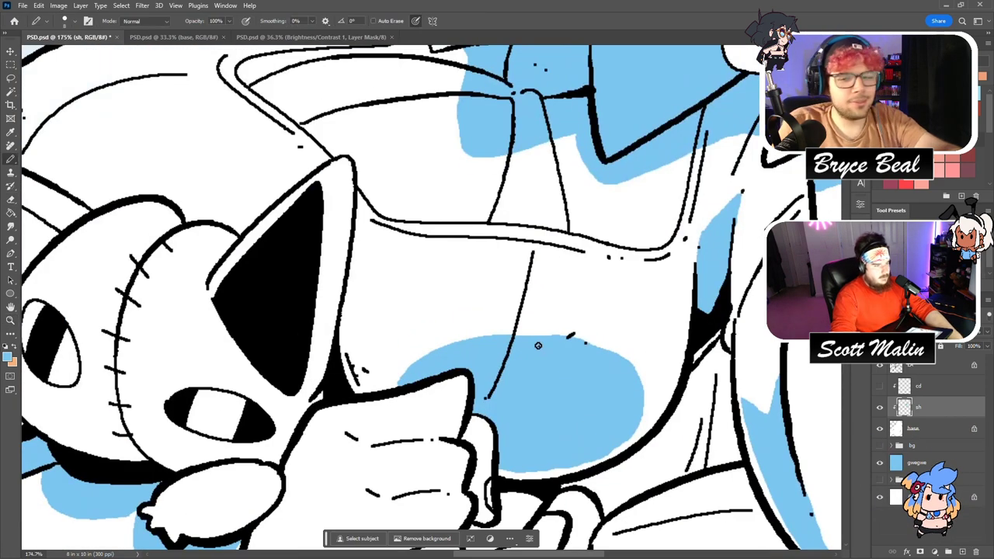
drag(552, 335, 341, 329)
key(g)
click(363, 332)
Draw a small cast shadow on the chest just above the doll's head, next to its white ear, and fill it blue.
click(11, 320)
drag(430, 263, 334, 264)
drag(546, 253, 517, 254)
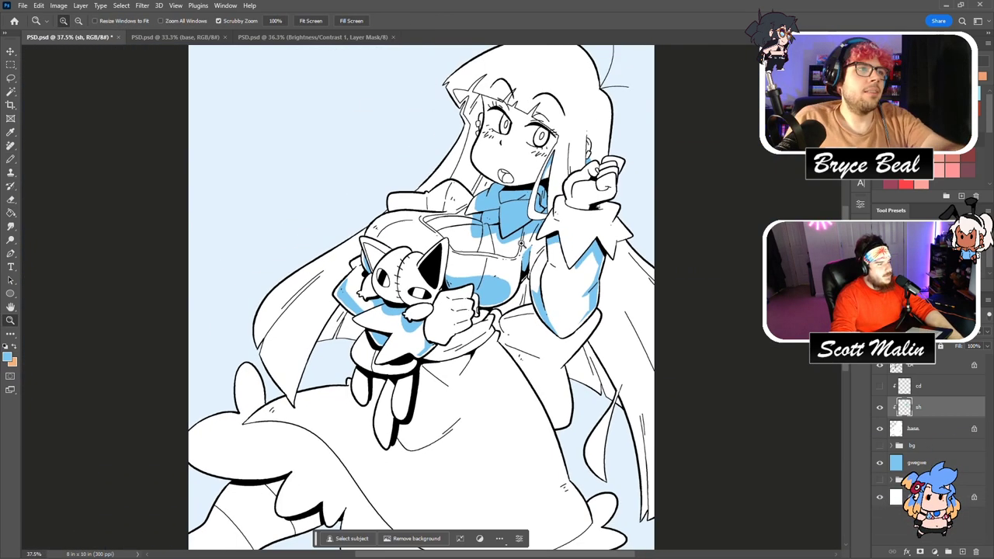
drag(408, 205, 484, 206)
key(b)
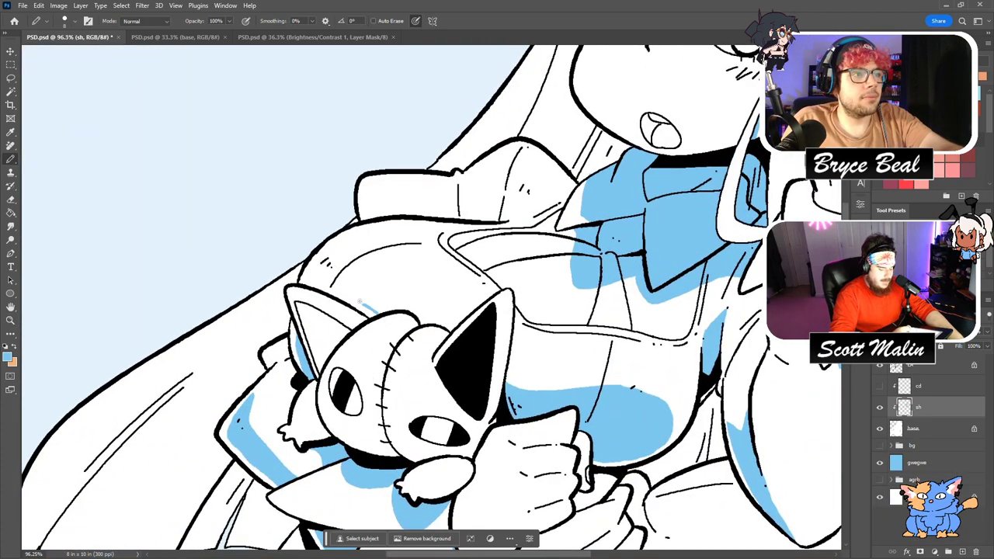
key(g)
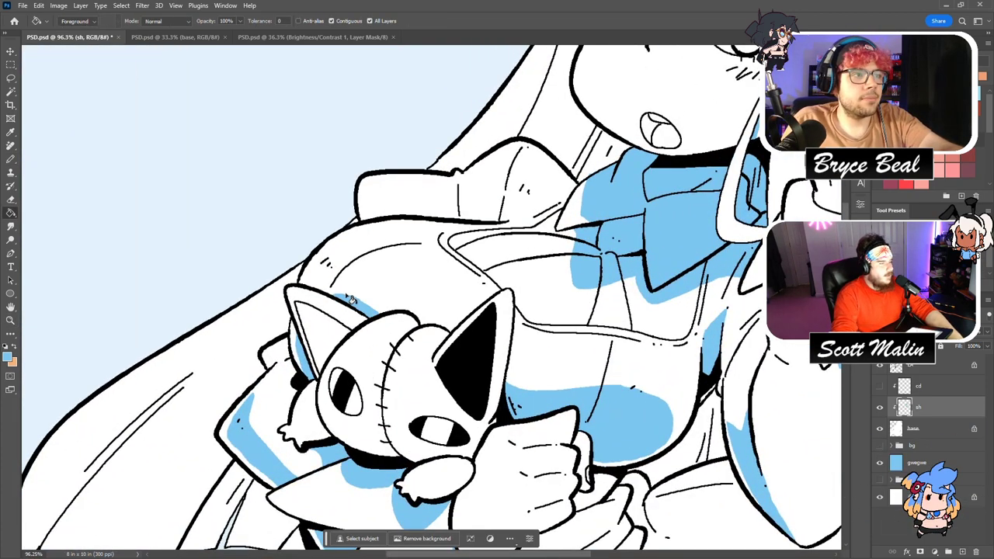
key(b)
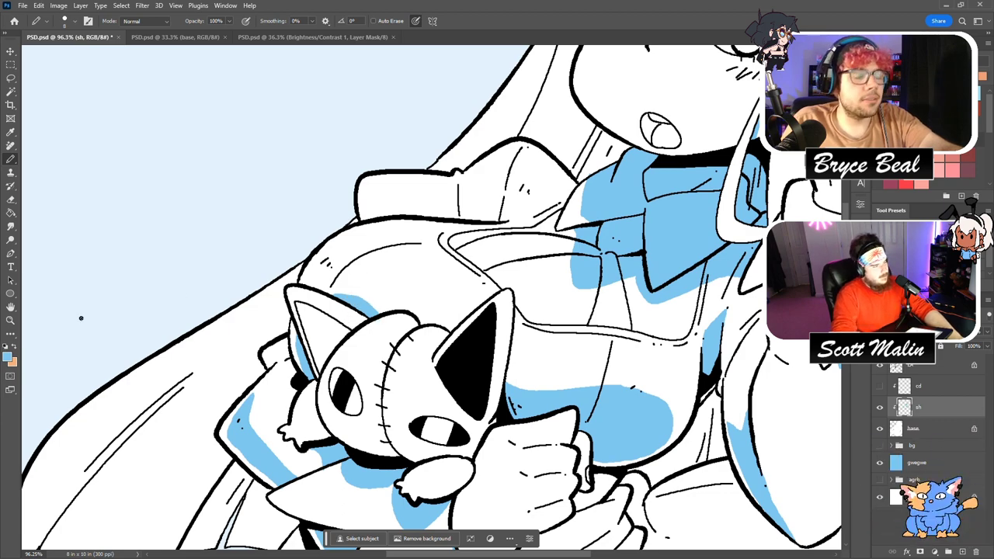
Outline the shadow on the underside of the hand holding the doll and fill it with blue.
click(11, 321)
key(ctrl+0)
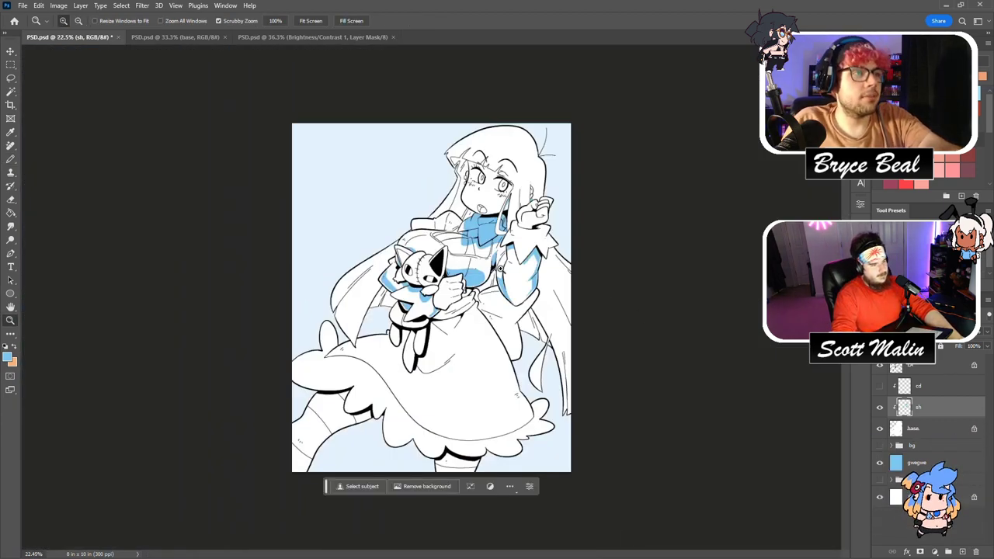
drag(501, 268, 543, 268)
drag(514, 391, 514, 324)
key(b)
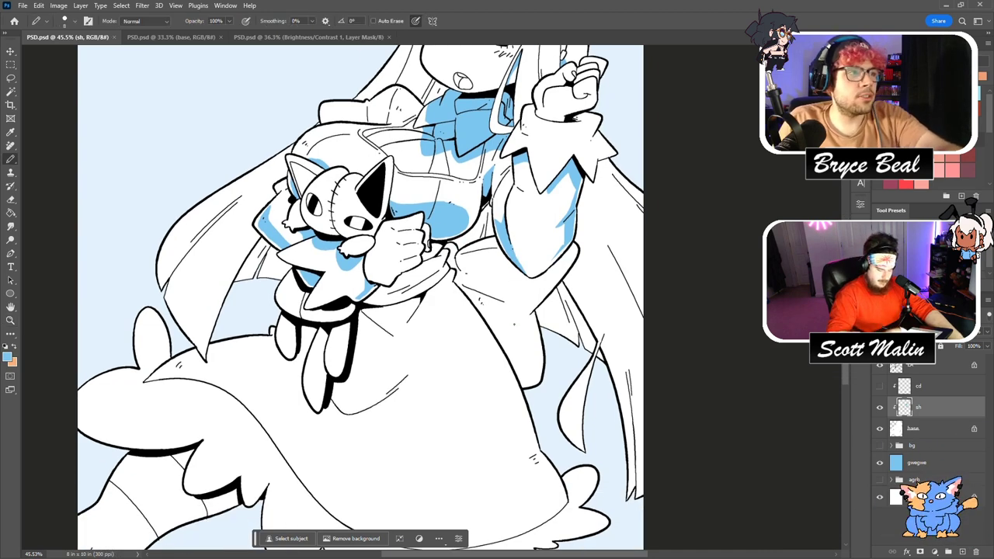
click(432, 252)
key(g)
click(431, 252)
key(b)
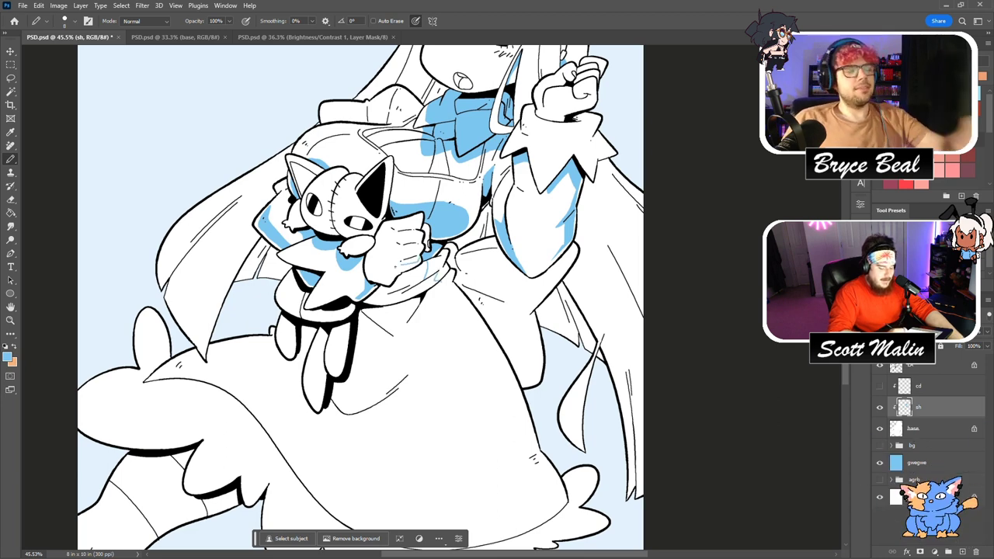
key(g)
click(389, 268)
Outline a jagged shadow on the skirt below the doll, then fill it and the waist sash with blue.
key(b)
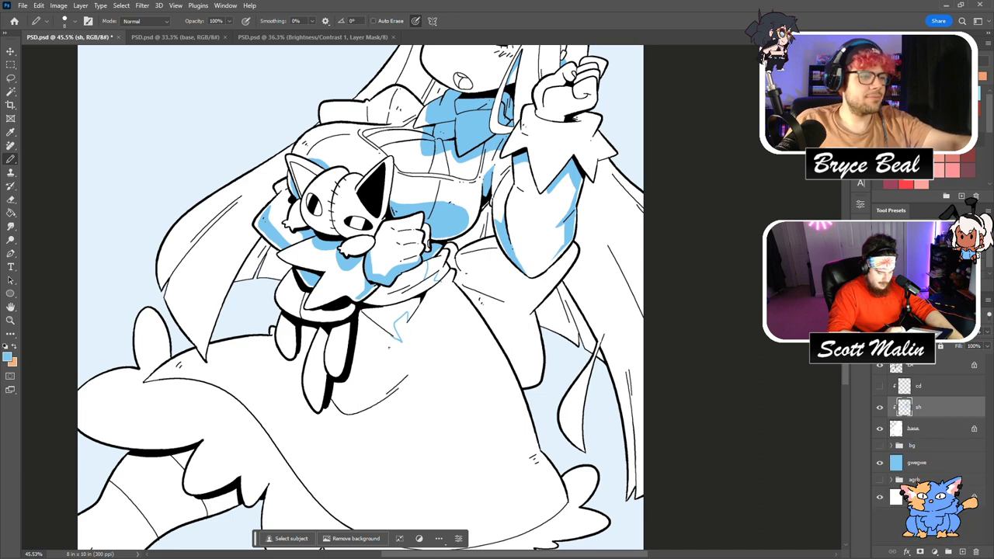
drag(369, 332, 385, 402)
key(g)
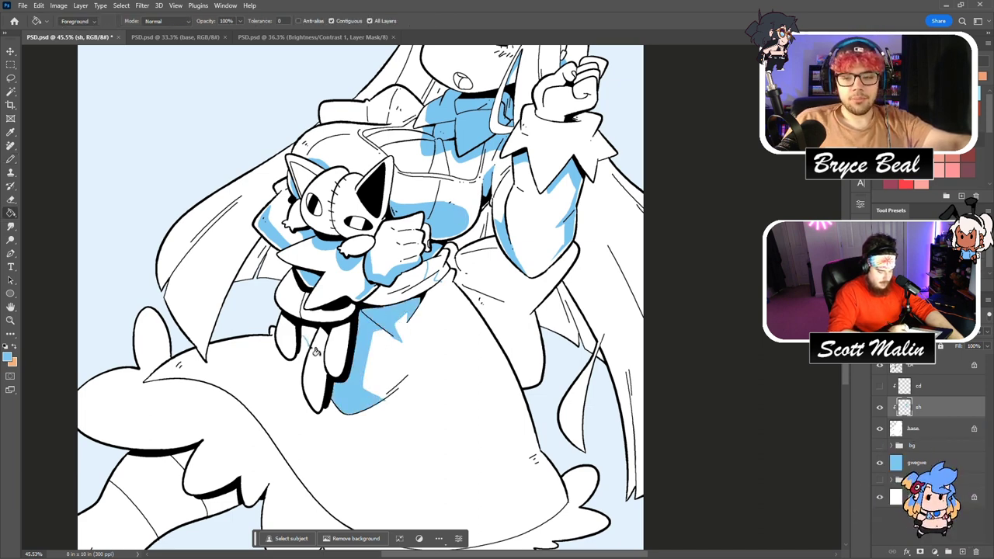
click(424, 270)
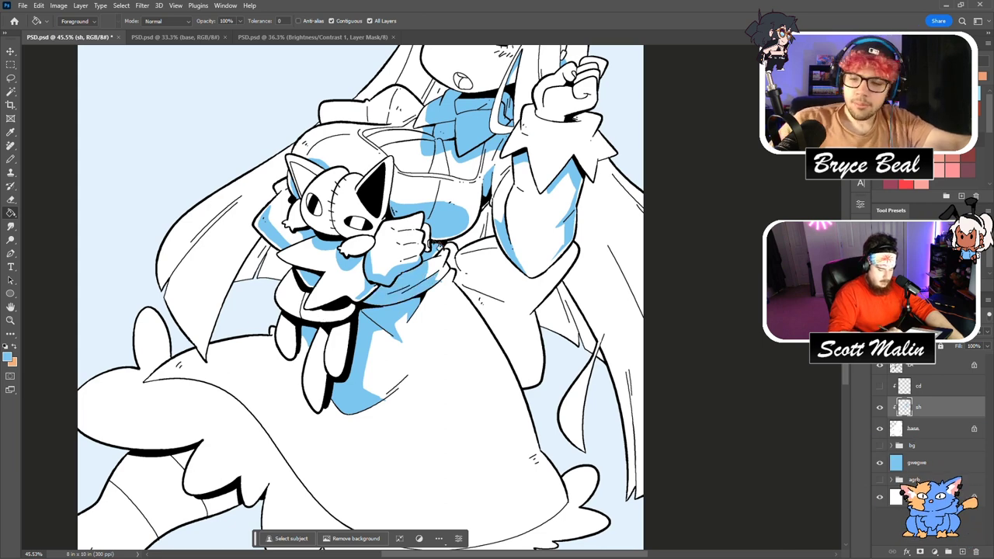
Shade the fabric behind the waist in blue with jagged shadows along the skirt's edge and below the chest.
key(b)
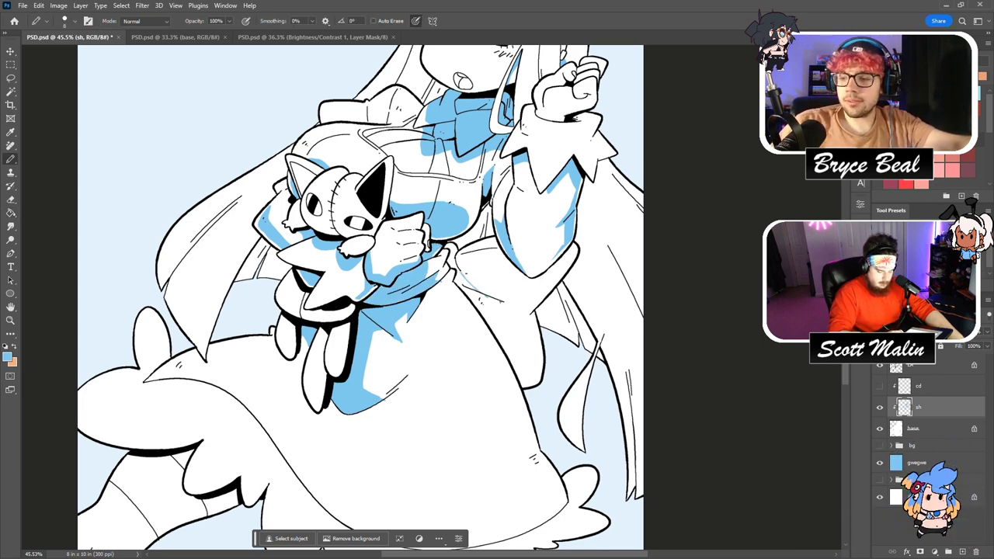
mouse_move(492, 306)
mouse_down()
mouse_move(531, 377)
mouse_move(542, 368)
mouse_up()
key(g)
click(533, 341)
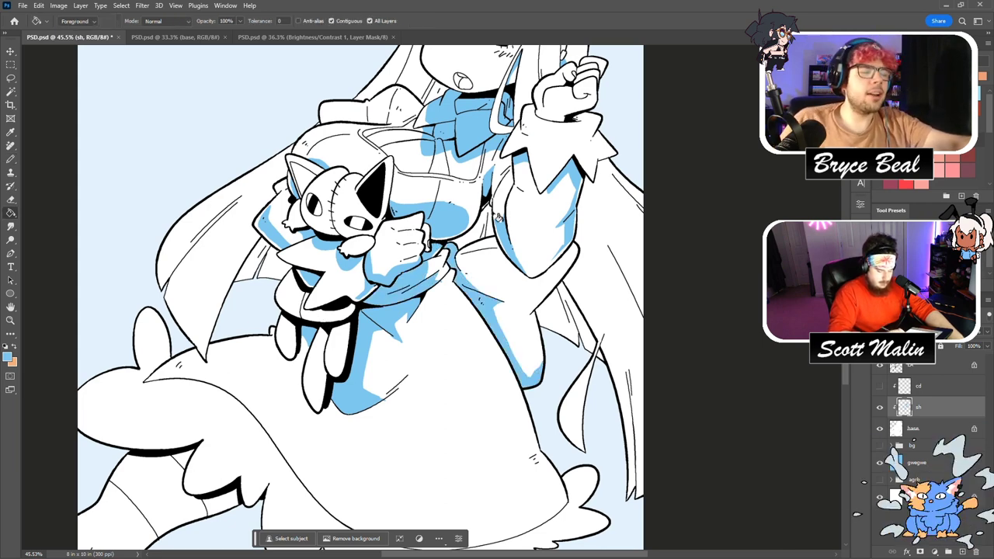
key(b)
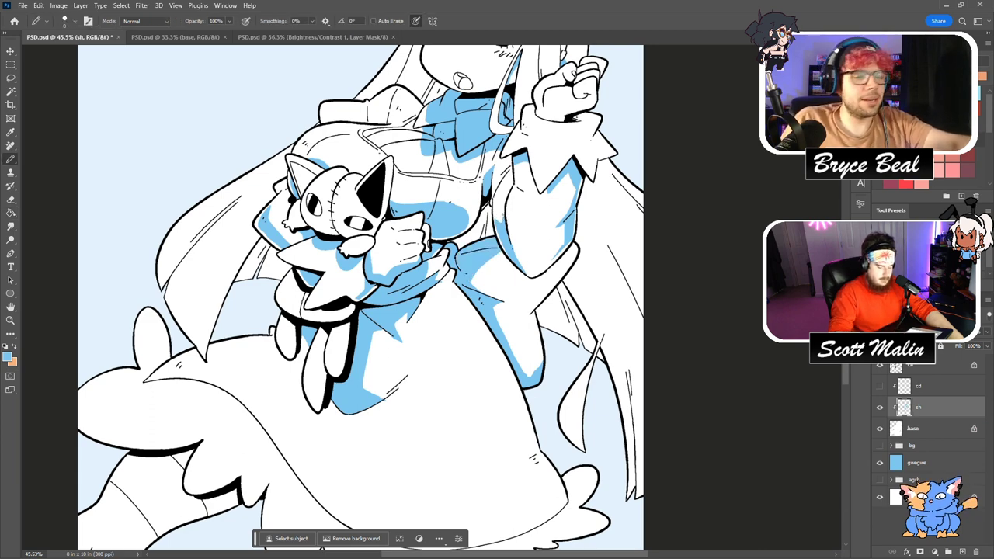
Block in a blue shadow on the extended leg's stocking directly beneath the skirt's scalloped frill.
scroll(360, 295, up, 3)
scroll(360, 295, up, 4)
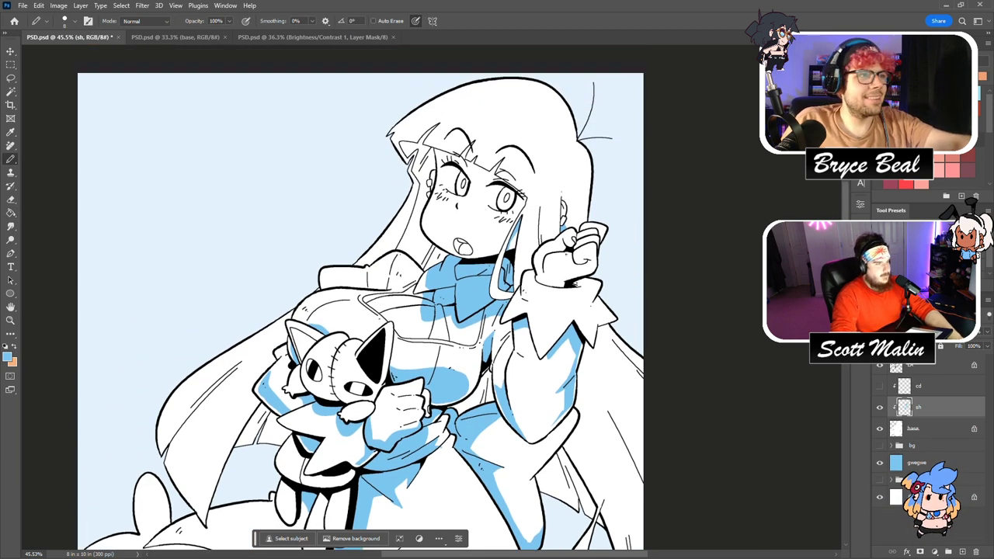
key(e)
scroll(516, 177, down, 8)
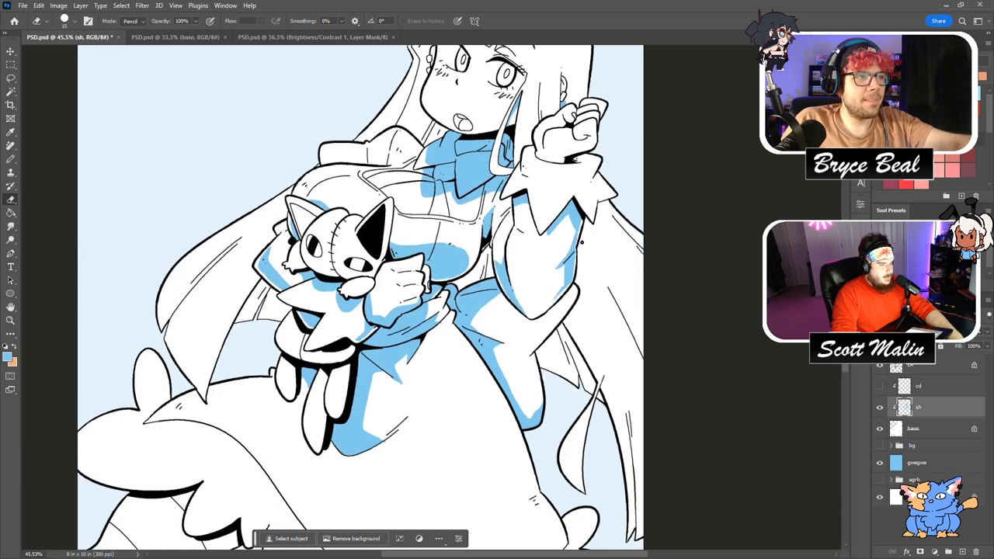
scroll(360, 295, down, 5)
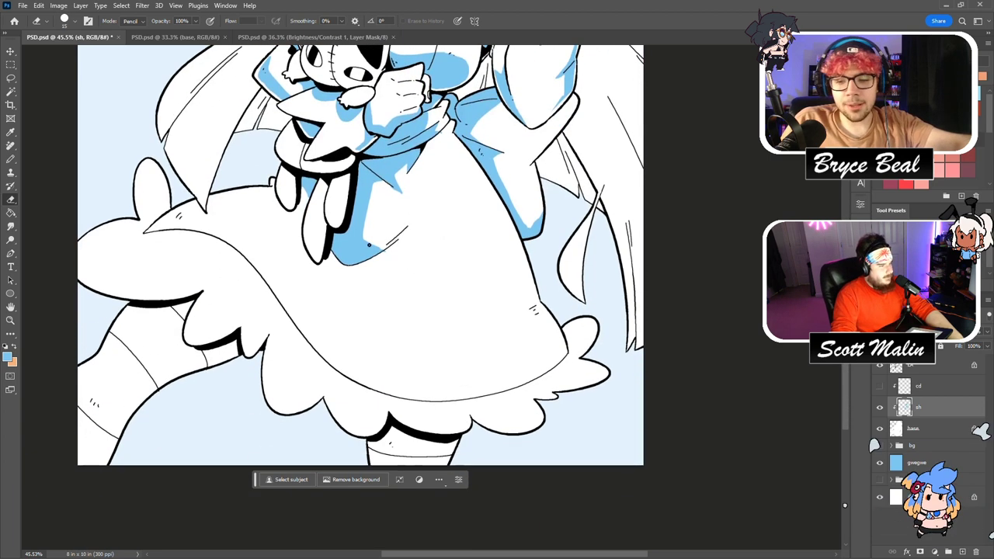
key(b)
key(g)
click(181, 350)
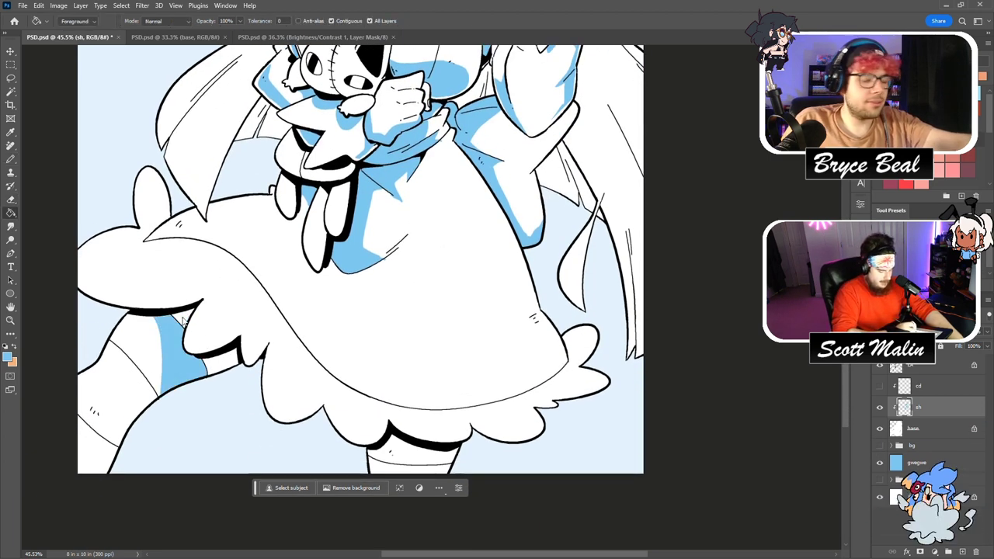
click(182, 318)
click(216, 356)
Extend the extended leg's shadow down across the stocking's stripes and fill the new sections with blue.
key(b)
drag(148, 319, 129, 425)
key(g)
click(145, 397)
click(161, 371)
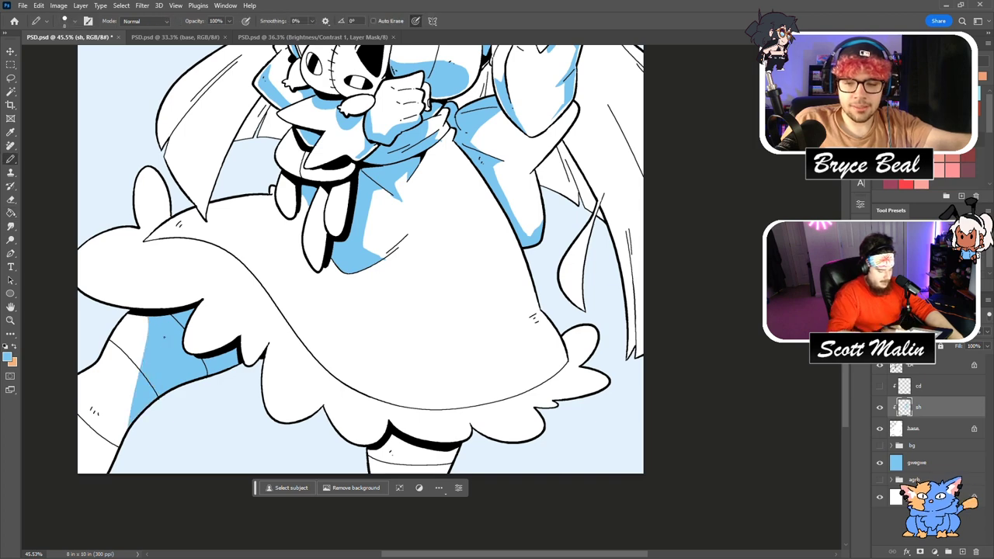
Shade the other leg's stocking below the skirt hem in blue, leaving a light patch unfilled.
click(410, 461)
click(388, 466)
click(404, 461)
key(b)
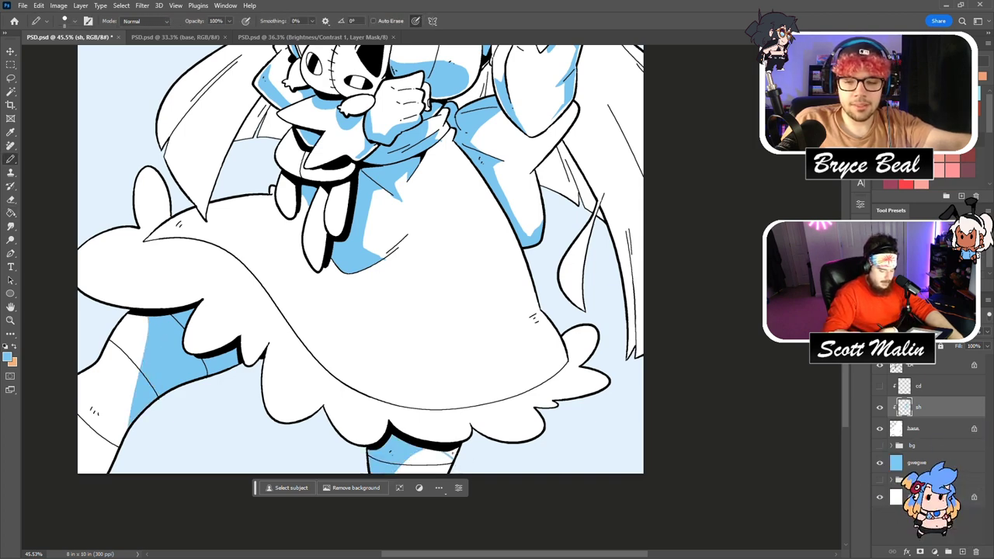
key(g)
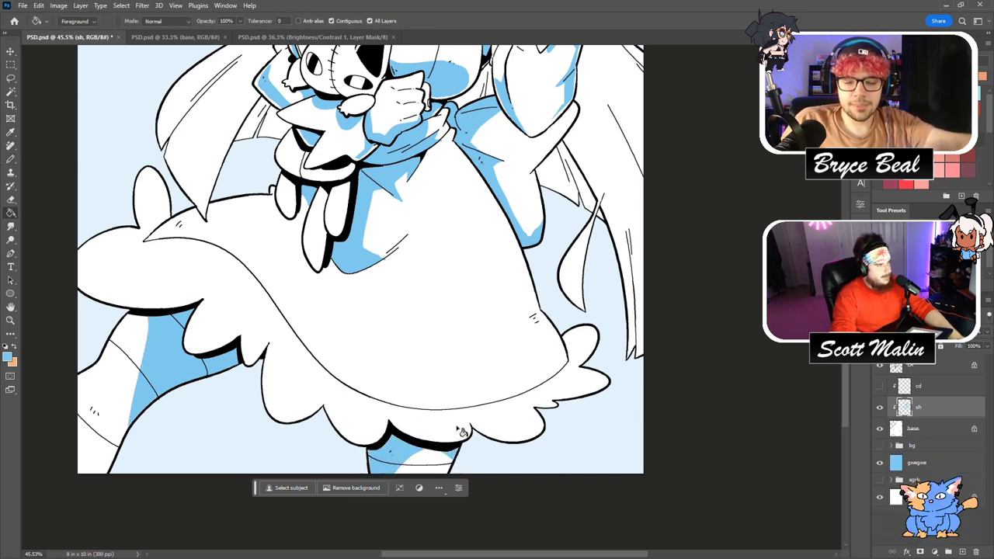
scroll(172, 309, up, 3)
click(10, 320)
drag(576, 325, 547, 344)
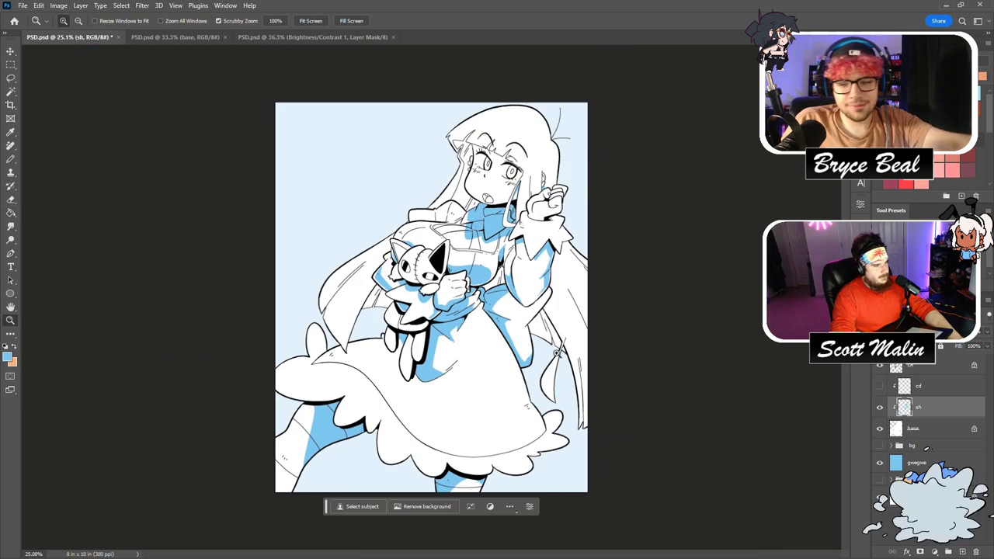
Shade the raised ruffle loop at the skirt hem's far end in blue and lock the sh layer.
drag(535, 389, 548, 414)
key(b)
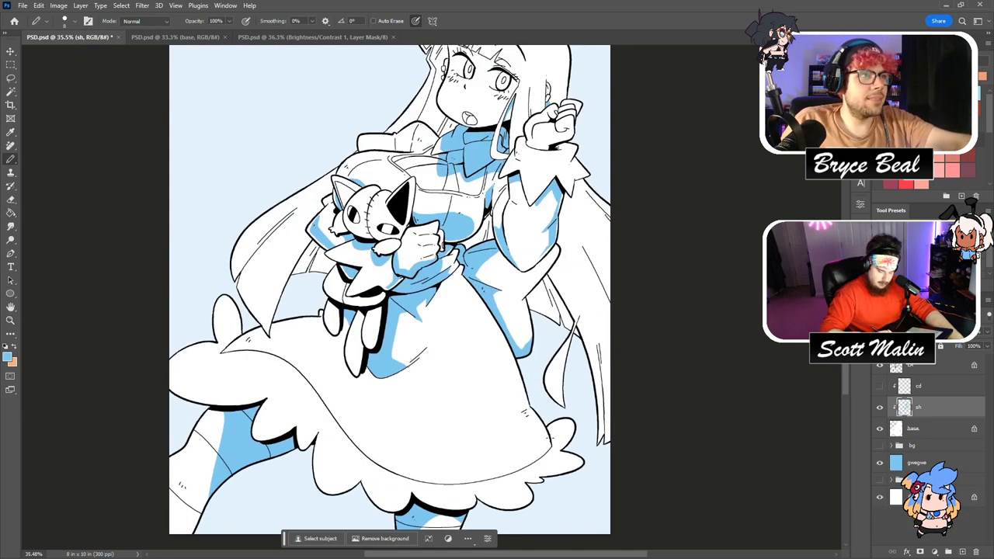
key(g)
scroll(578, 412, up, 6)
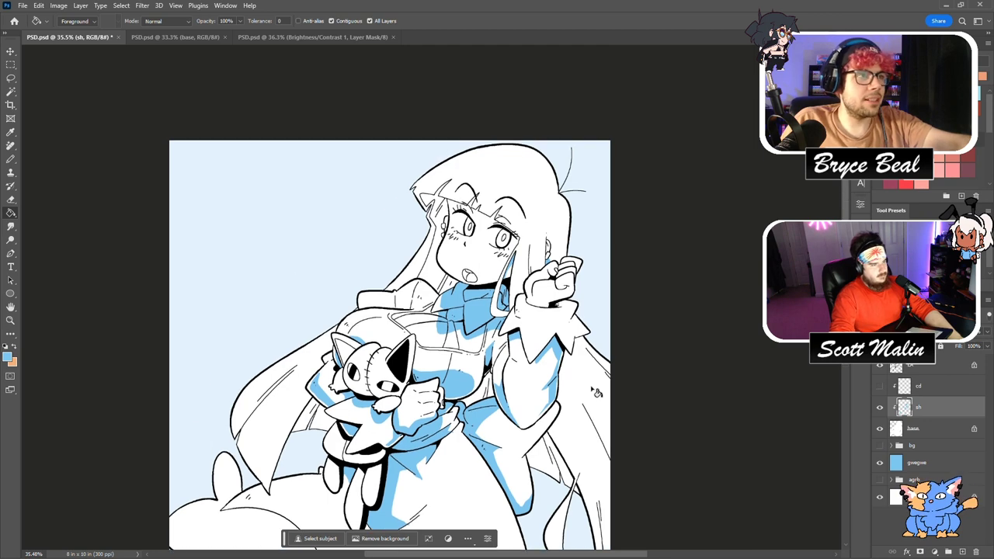
scroll(596, 392, down, 4)
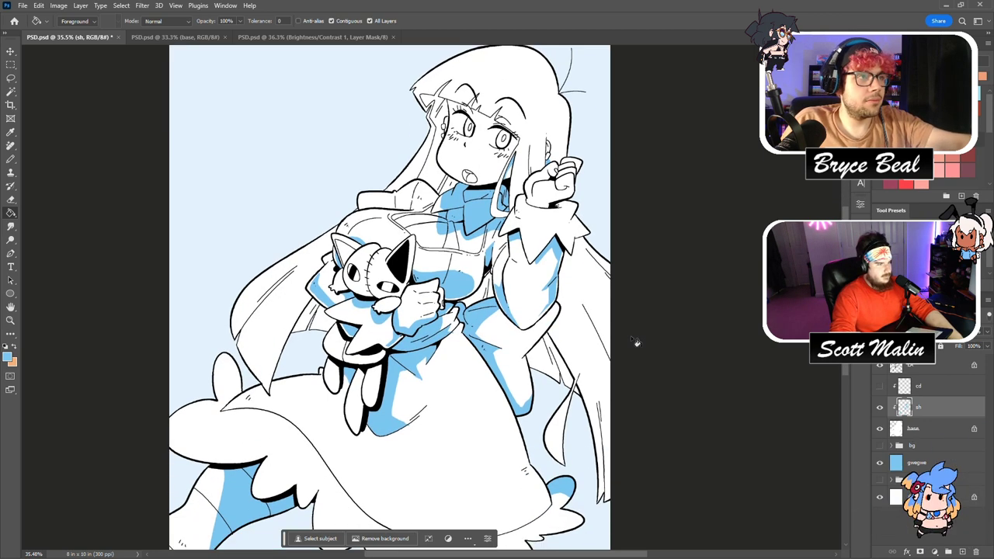
scroll(635, 342, up, 1)
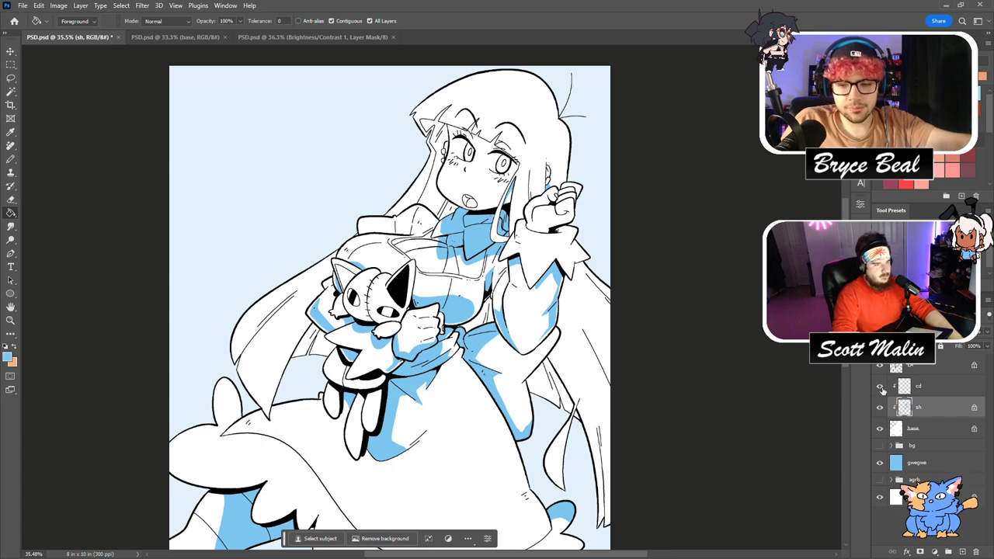
Hide the cd, sh and gwegwe layers, leaving the line art on plain white.
click(946, 387)
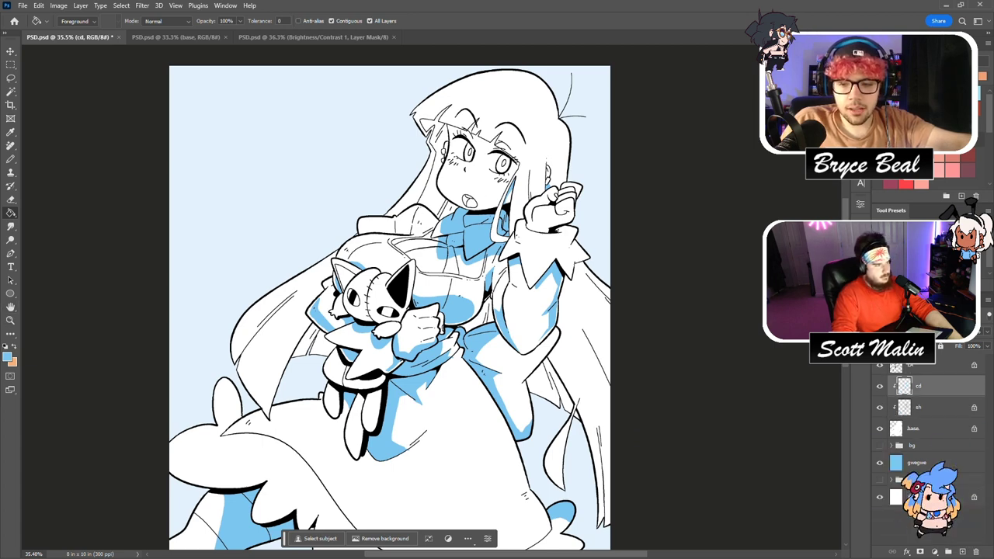
click(8, 319)
drag(535, 287, 502, 287)
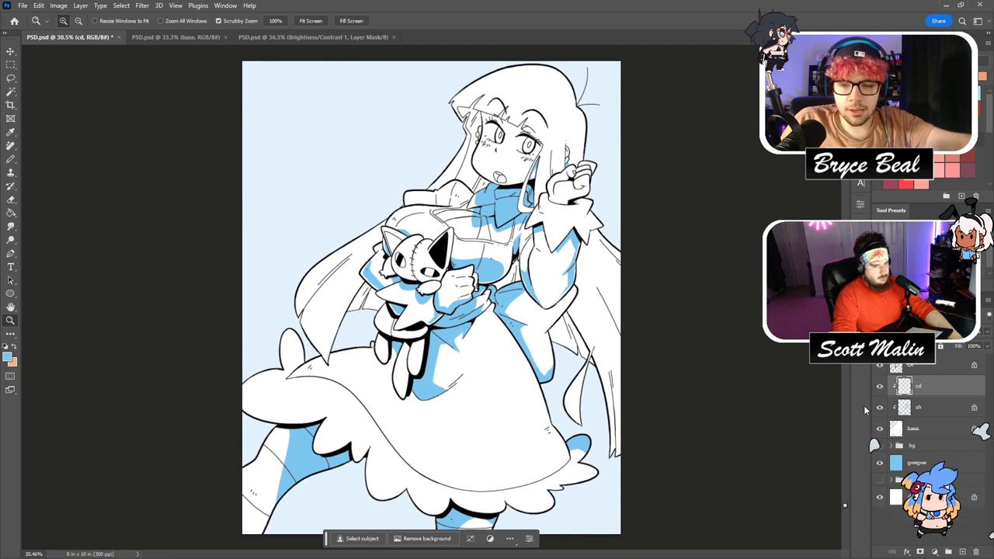
click(879, 386)
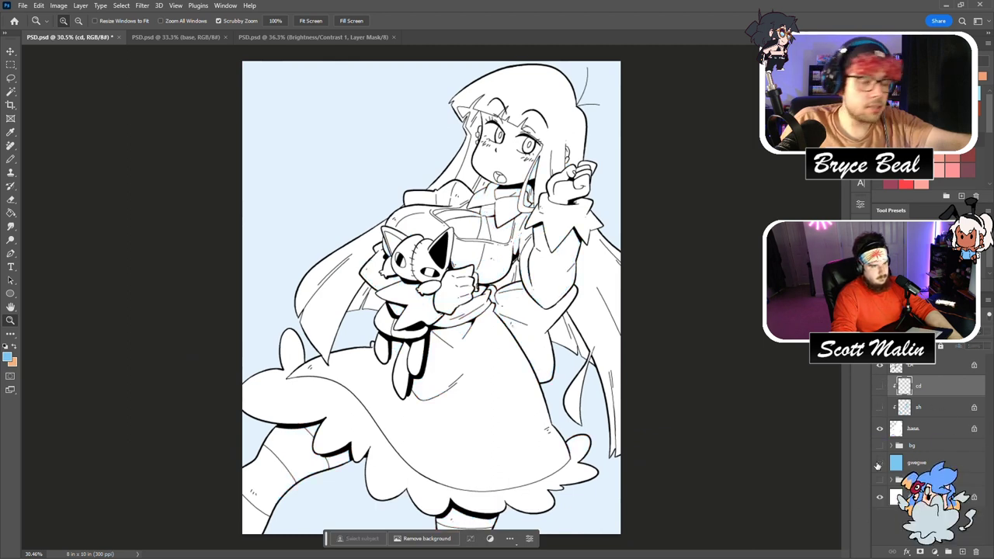
click(878, 463)
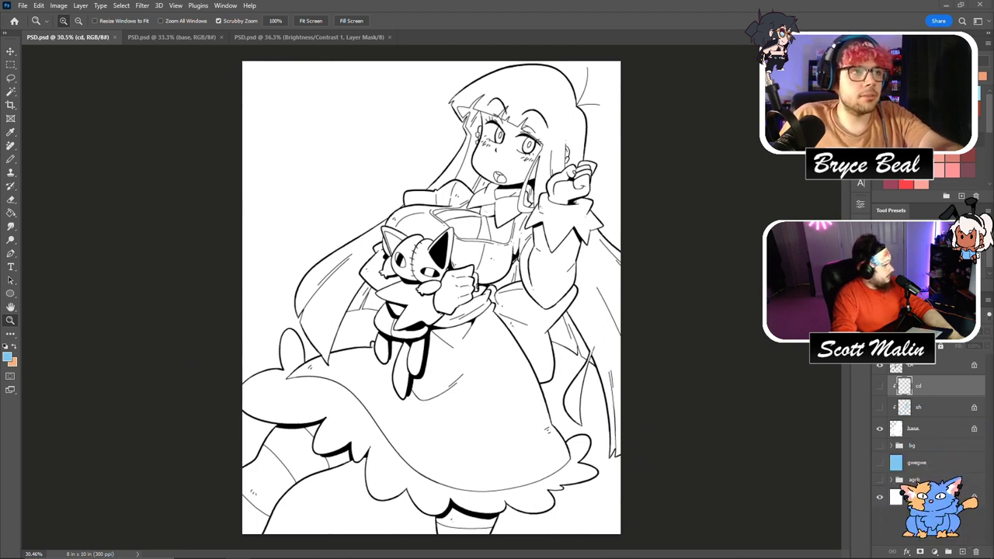
Open FLATS.png as a colour reference and sample the light skin tone from the character's face.
drag(362, 162, 419, 35)
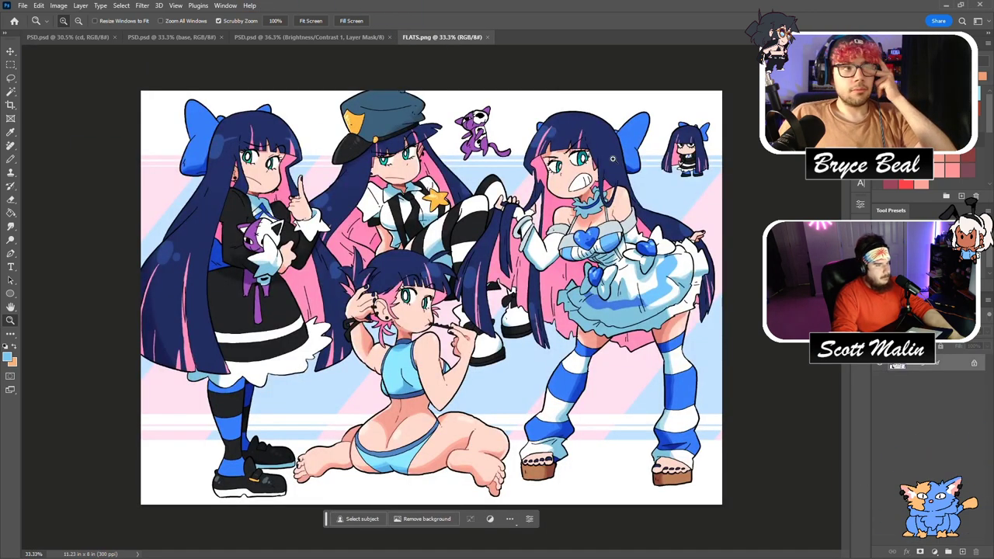
drag(250, 150, 314, 146)
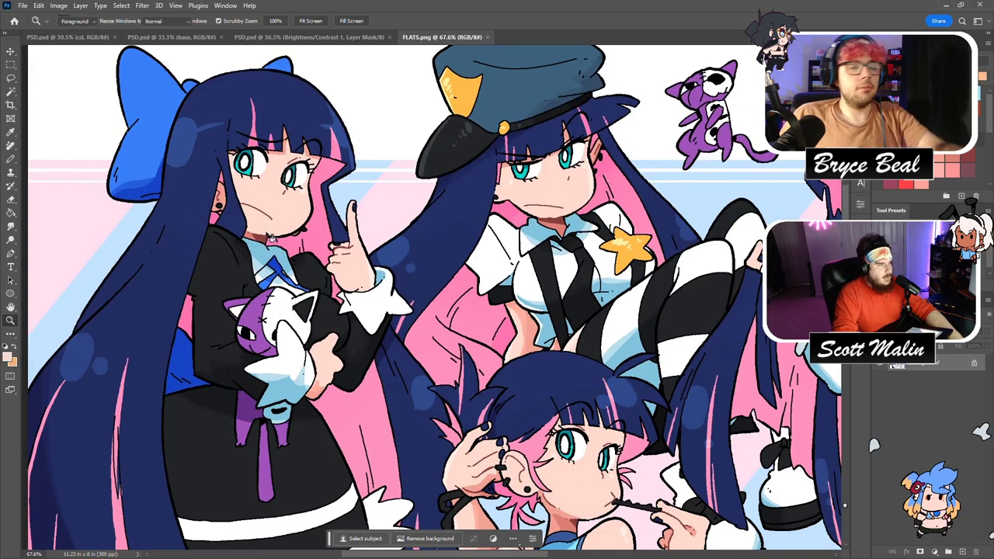
key(g)
alt+click(259, 195)
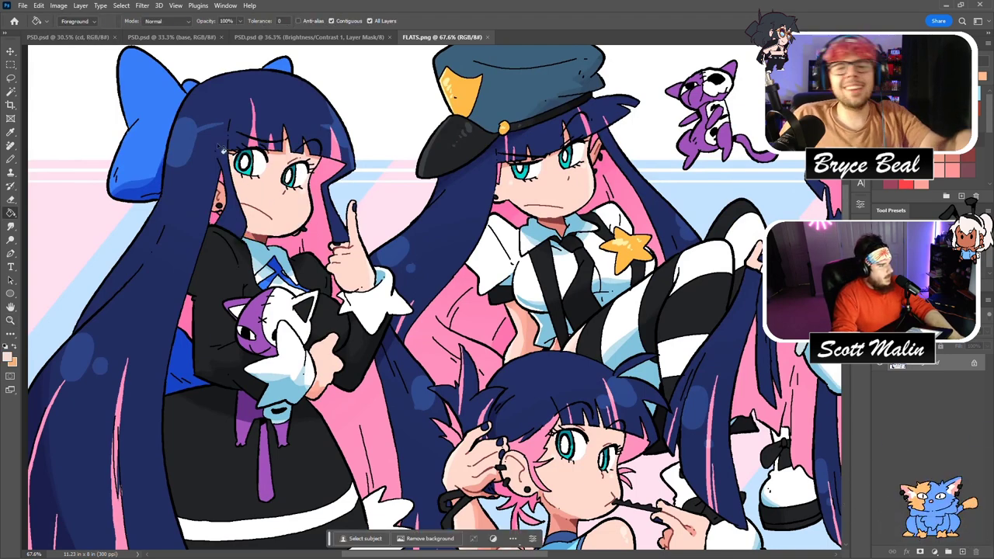
Fill the character silhouette on the drawing's base layer with the sampled skin tone.
click(88, 35)
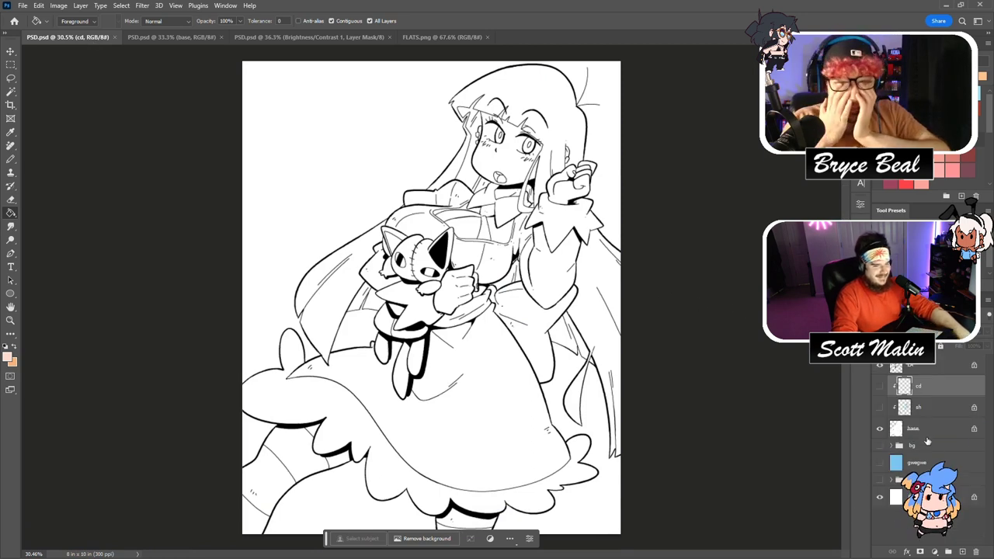
click(913, 429)
key(shift+F5)
key(Return)
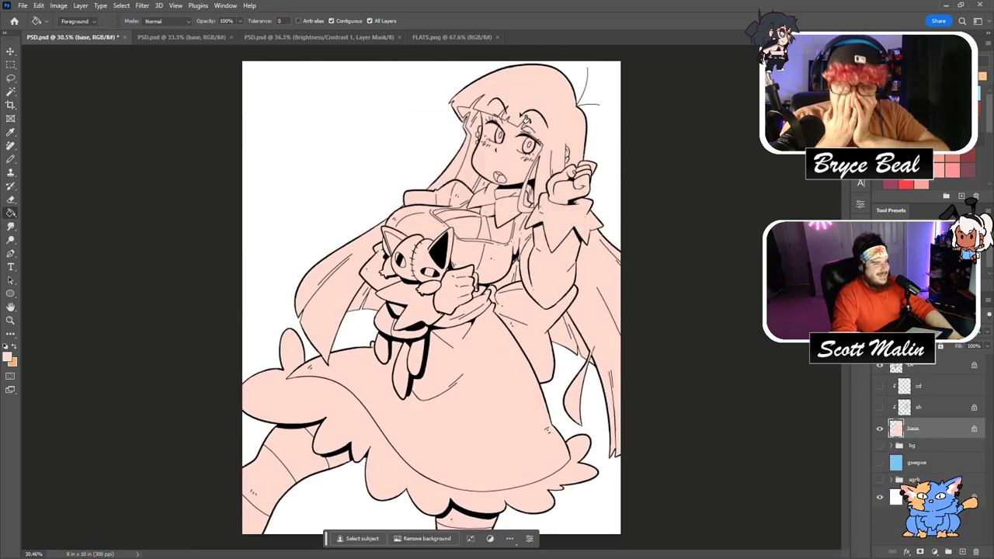
Sample the hair's pink and dark blue from FLATS.png as the background and foreground colours.
click(289, 36)
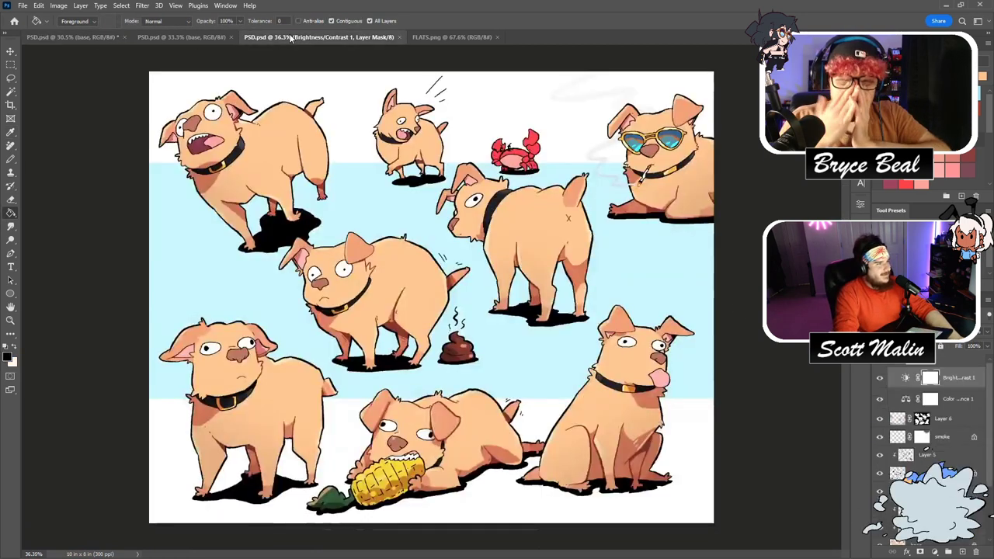
click(459, 38)
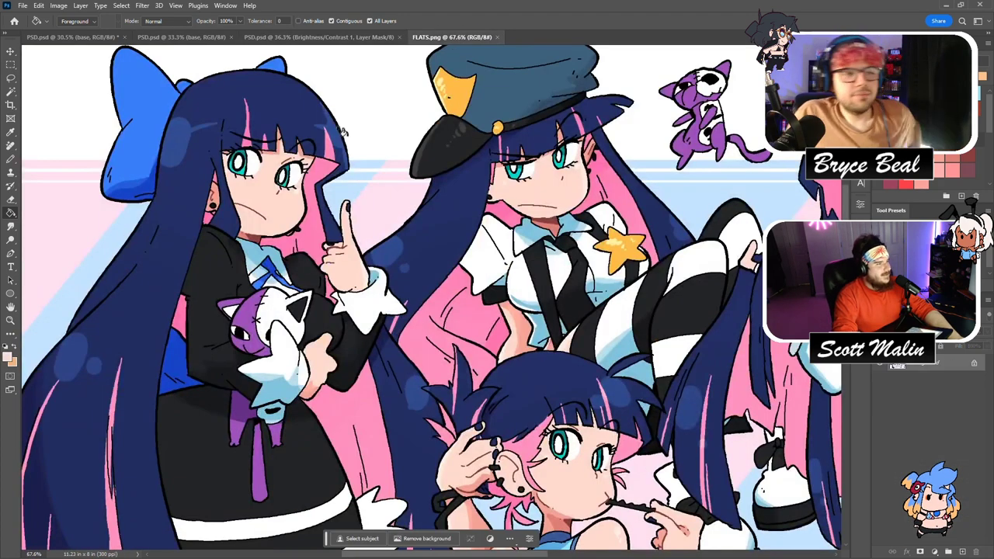
alt+click(245, 142)
alt+click(222, 106)
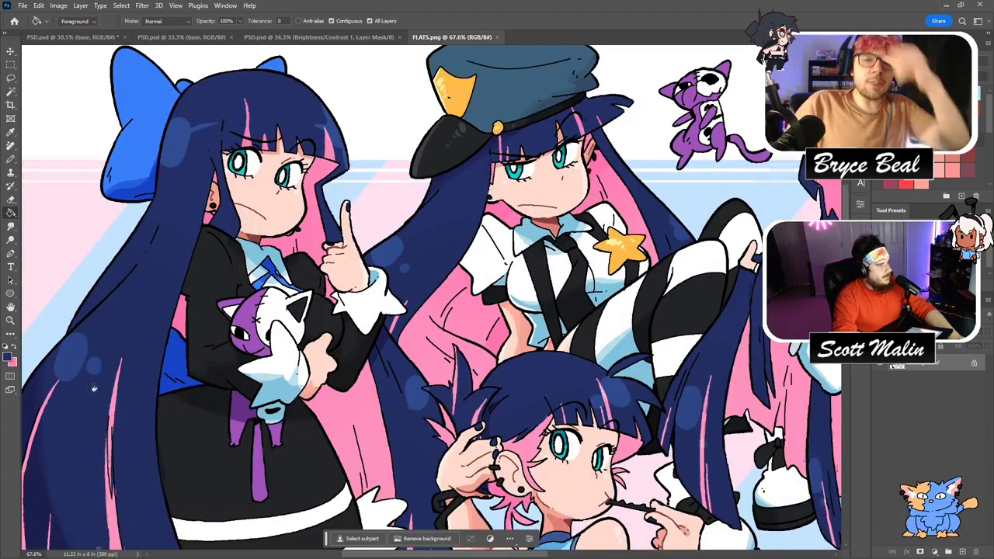
scroll(163, 374, down, 3)
alt+click(163, 374)
Fill the top hair, fringe and long hanging locks on both sides with dark blue on the base layer.
click(70, 36)
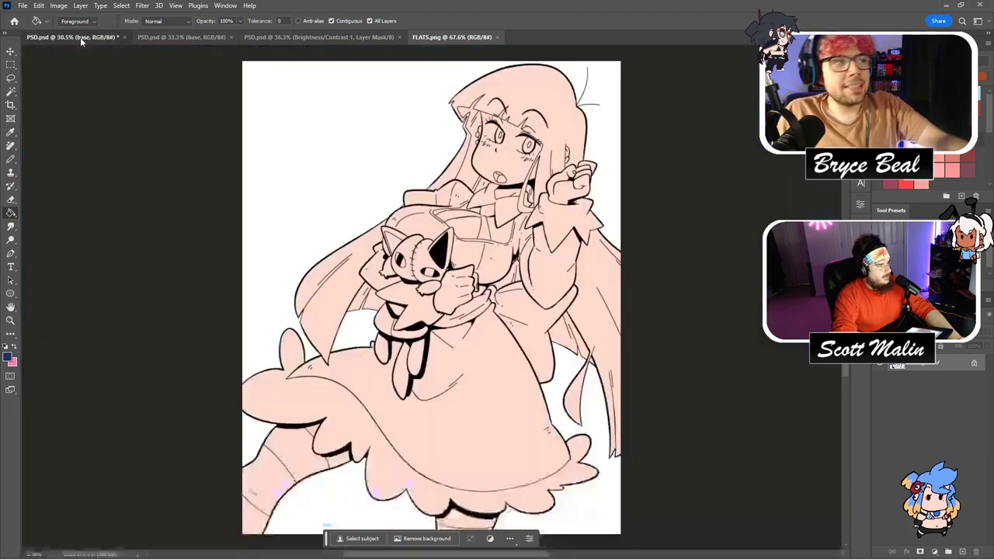
click(11, 320)
key(x)
drag(595, 268, 625, 268)
key(g)
click(275, 290)
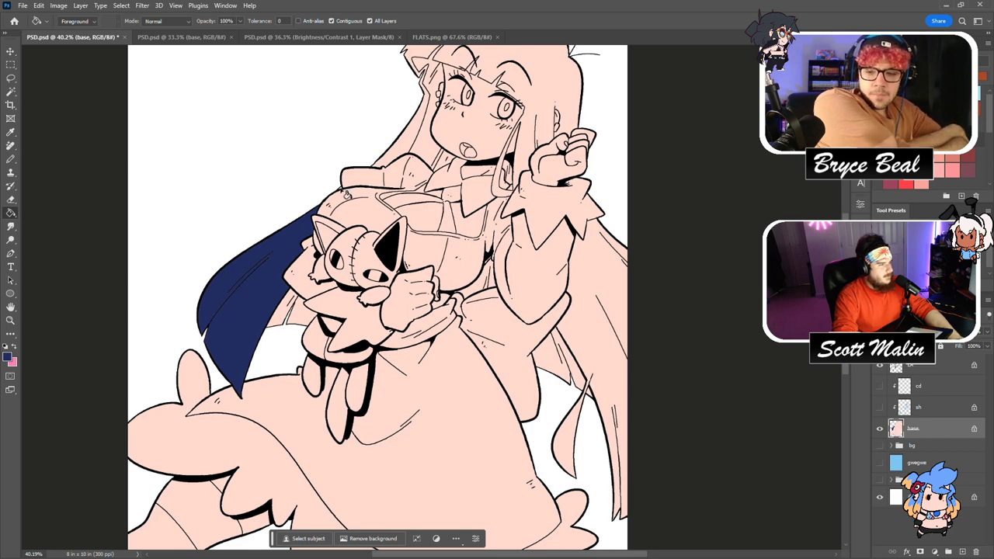
click(398, 155)
scroll(487, 156, up, 2)
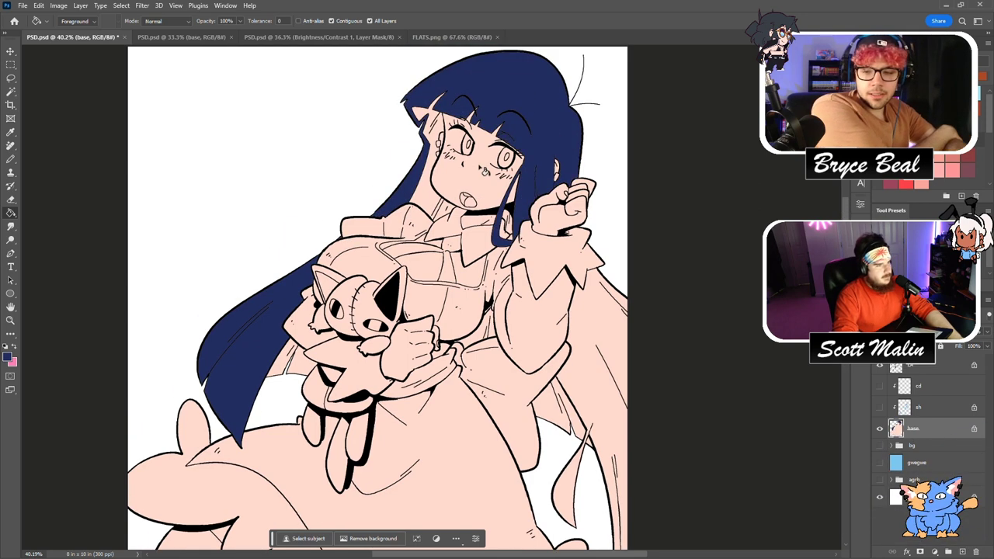
click(594, 369)
scroll(592, 370, down, 3)
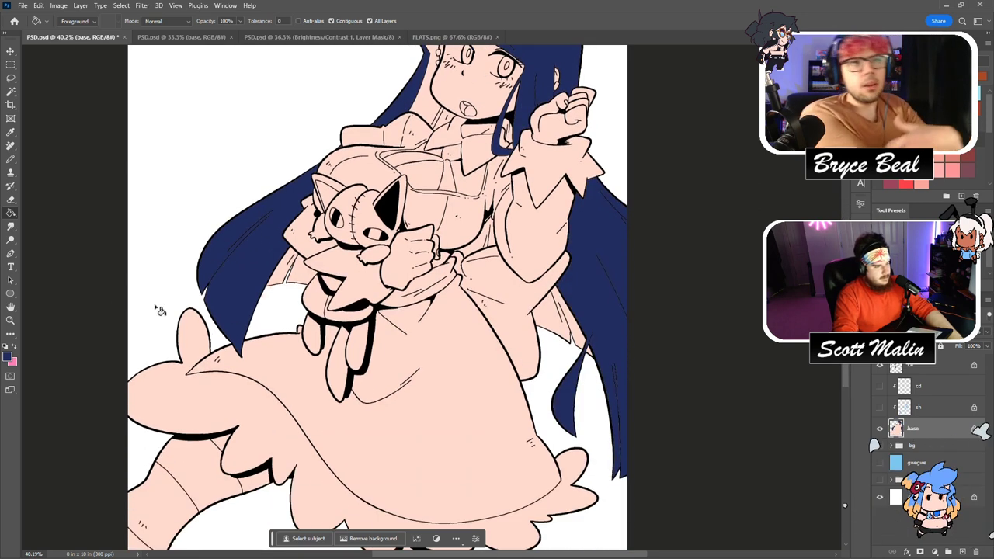
click(11, 320)
scroll(515, 241, up, 4)
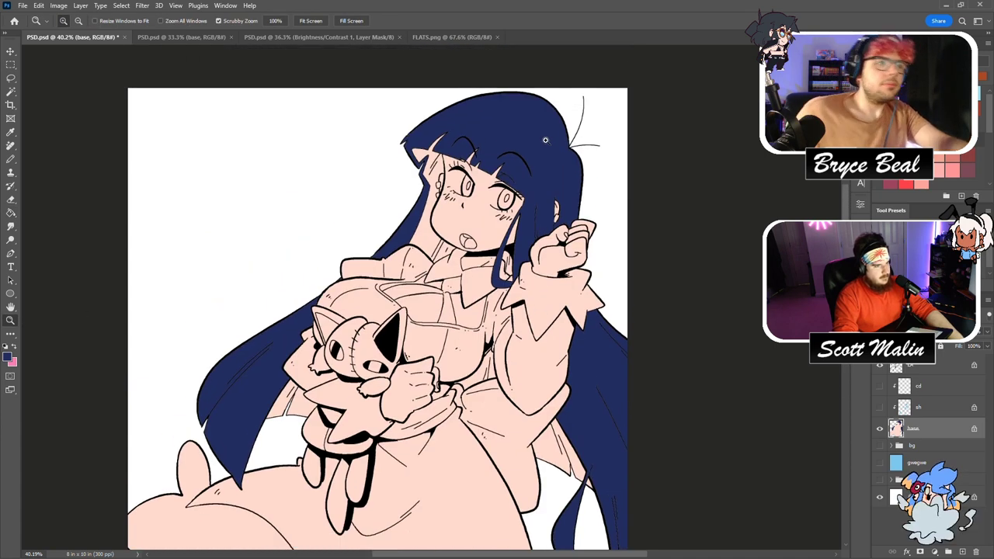
drag(543, 147, 621, 147)
scroll(522, 295, up, 1)
key(g)
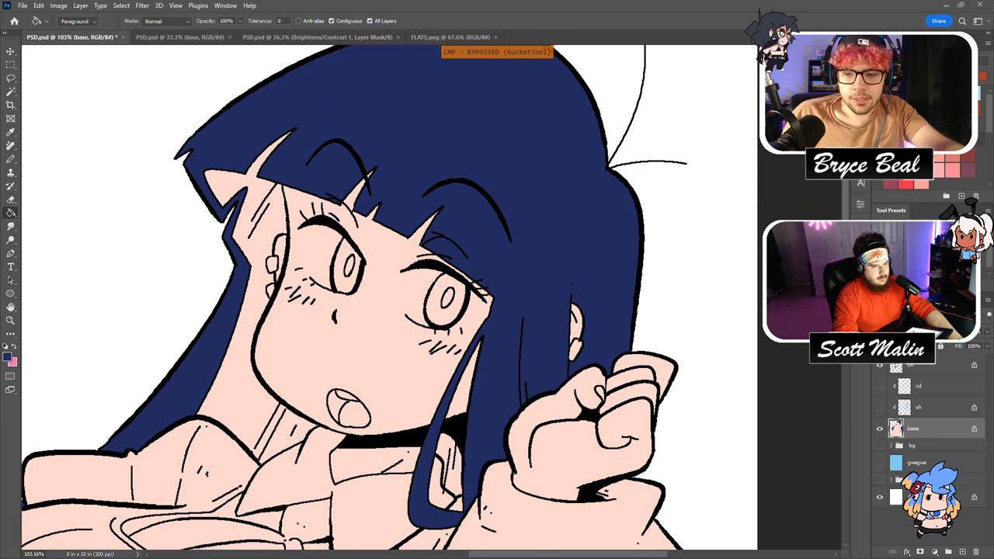
click(11, 91)
click(237, 66)
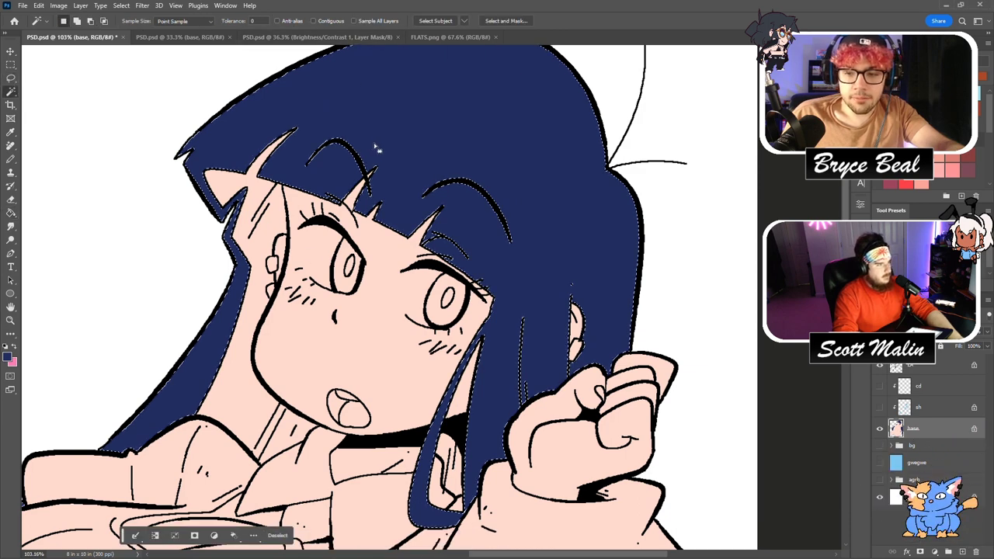
key(ctrl+d)
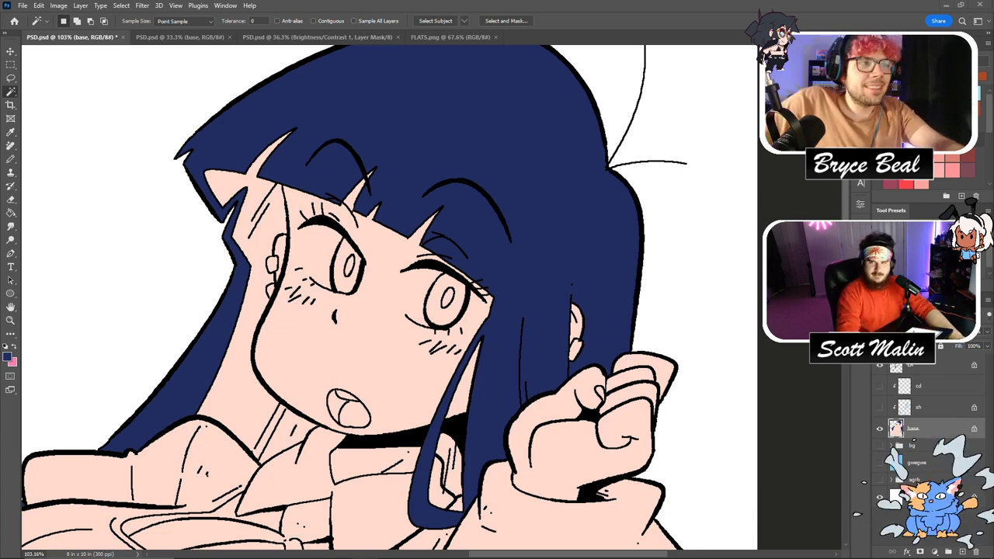
Select the dark blue hair areas and paint a thin pink streak in the fringe above the eye nearest the raised hand.
click(481, 256)
key(z)
mouse_move(470, 314)
mouse_down()
mouse_move(441, 320)
mouse_move(469, 278)
mouse_up()
key(x)
key(b)
key(ctrl+z)
drag(447, 316, 480, 262)
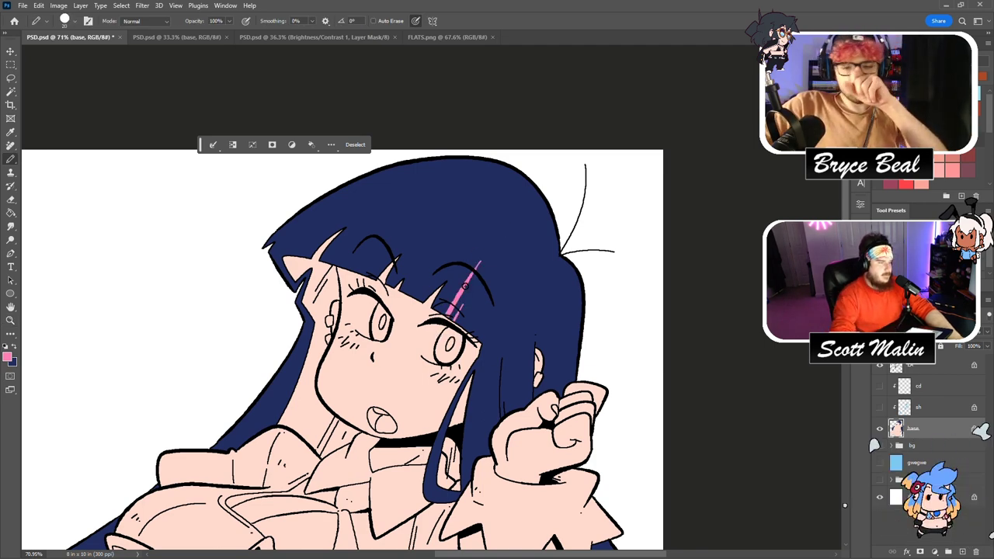
key(ctrl+d)
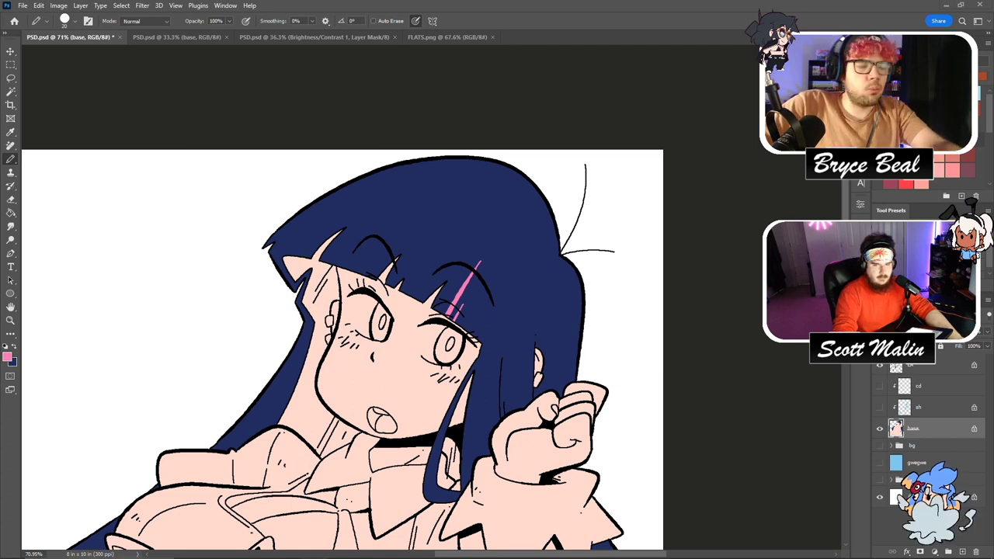
key(ctrl+z)
Add tapered pink streaks to the fringe above the other eye and at its pointed outer end.
mouse_move(356, 277)
mouse_down()
mouse_move(416, 210)
mouse_move(342, 271)
mouse_move(390, 223)
mouse_up()
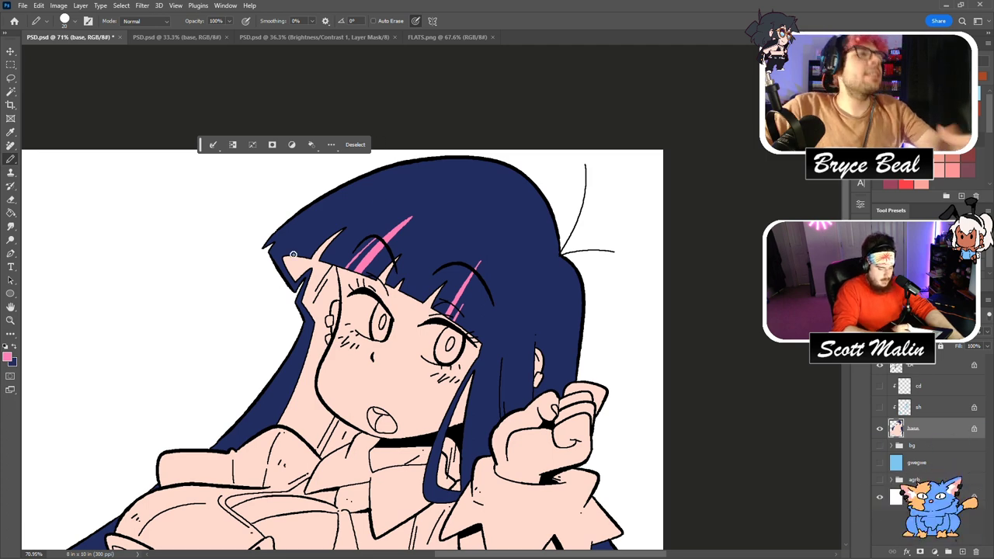
drag(295, 253, 338, 222)
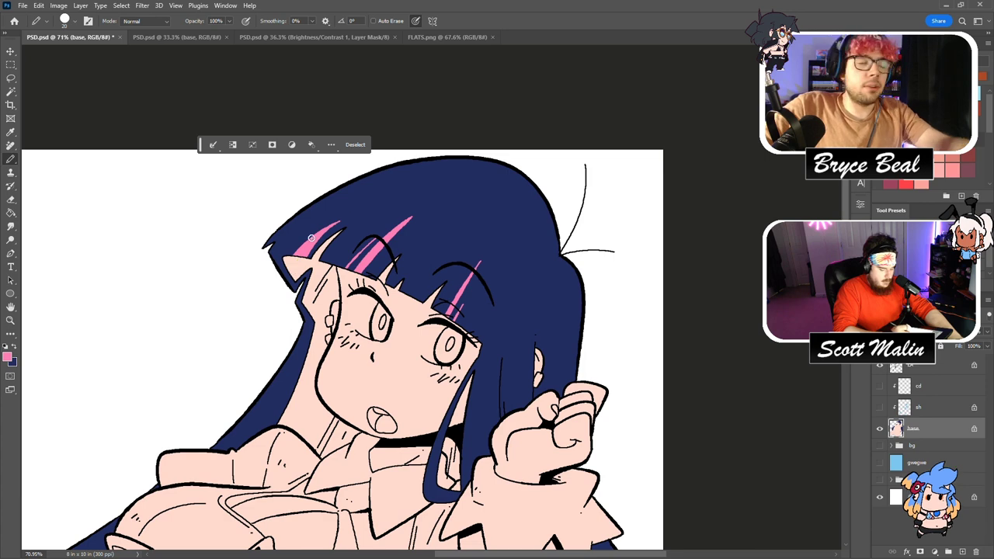
drag(289, 256, 312, 228)
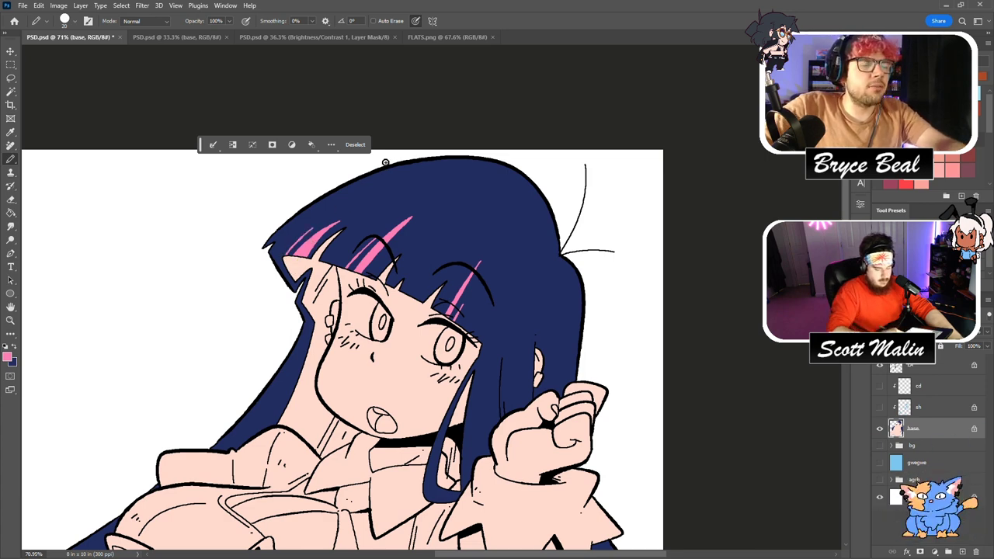
drag(482, 338, 494, 305)
key(ctrl+z)
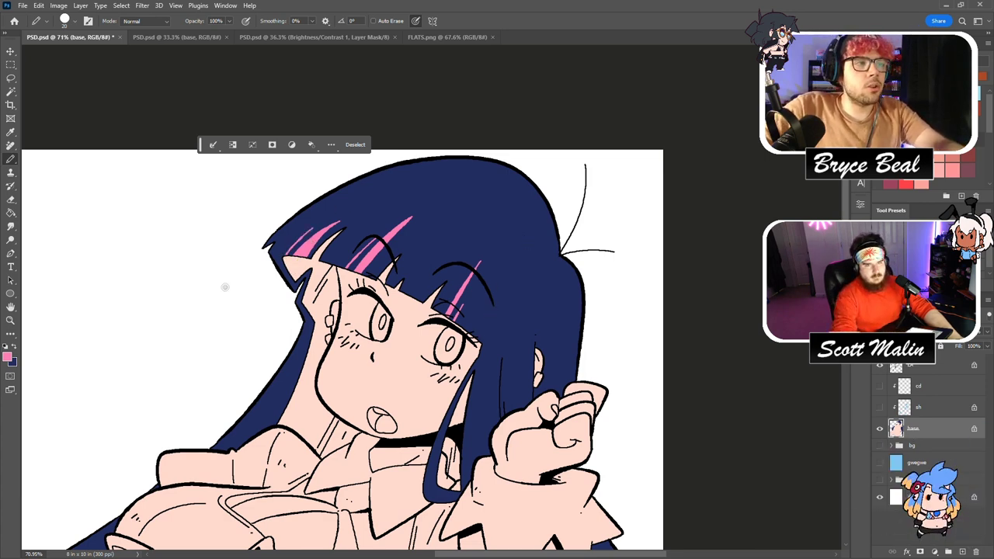
Paint long tapered pink streaks down the hanging hair lock beside the doll, redoing the strokes until they follow its curve.
click(10, 320)
drag(539, 315, 450, 315)
drag(474, 398, 509, 342)
scroll(445, 372, down, 5)
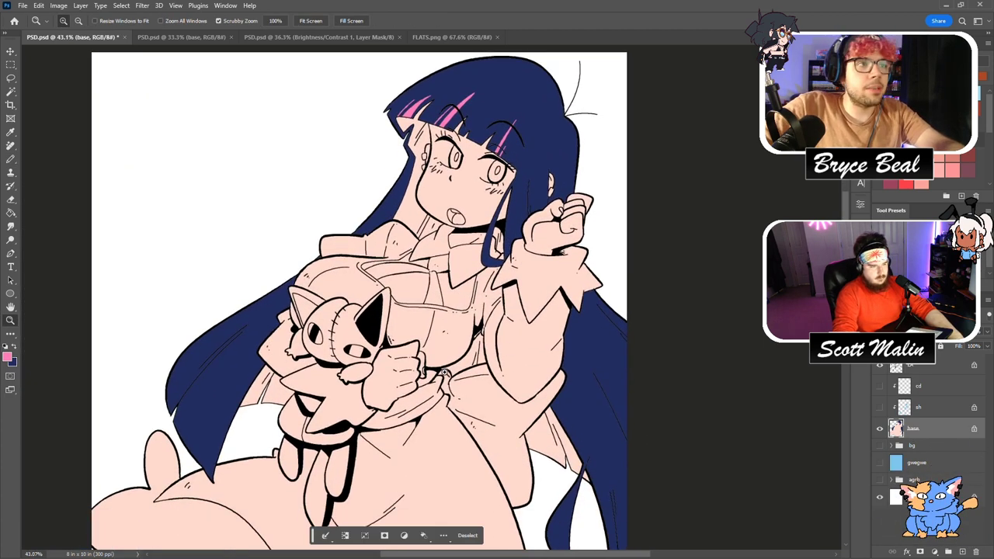
key(b)
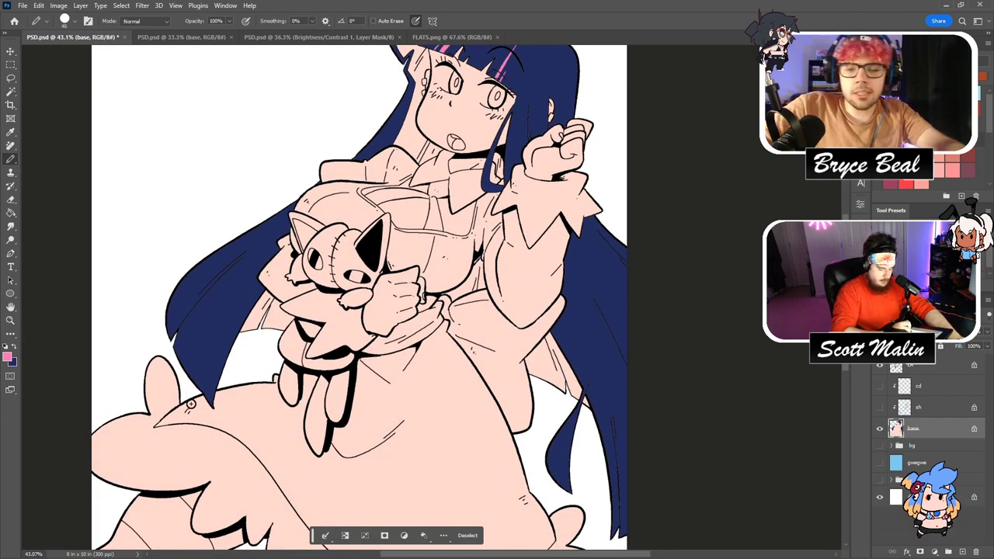
drag(194, 394, 273, 239)
key(ctrl+z)
drag(204, 374, 276, 248)
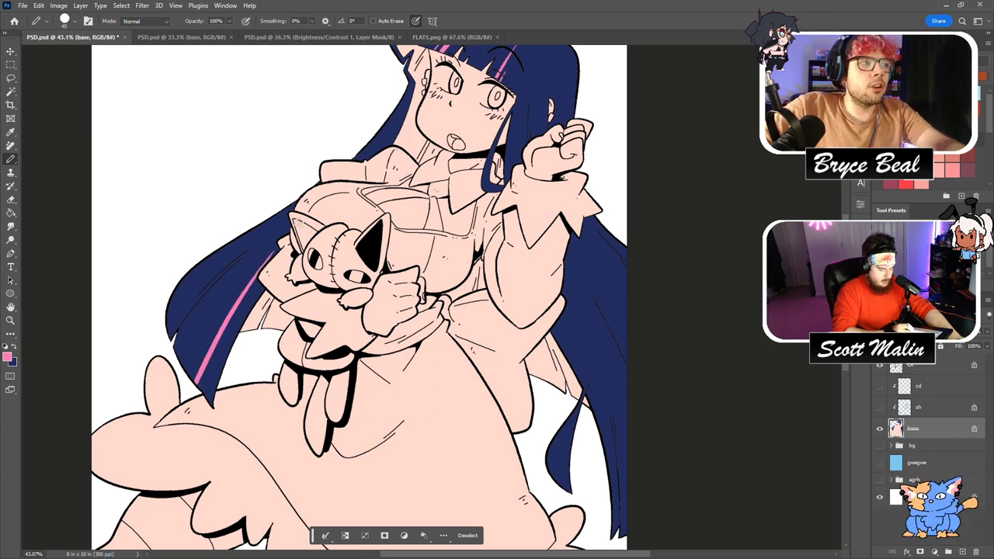
key(ctrl+z)
drag(186, 372, 297, 223)
drag(250, 292, 201, 388)
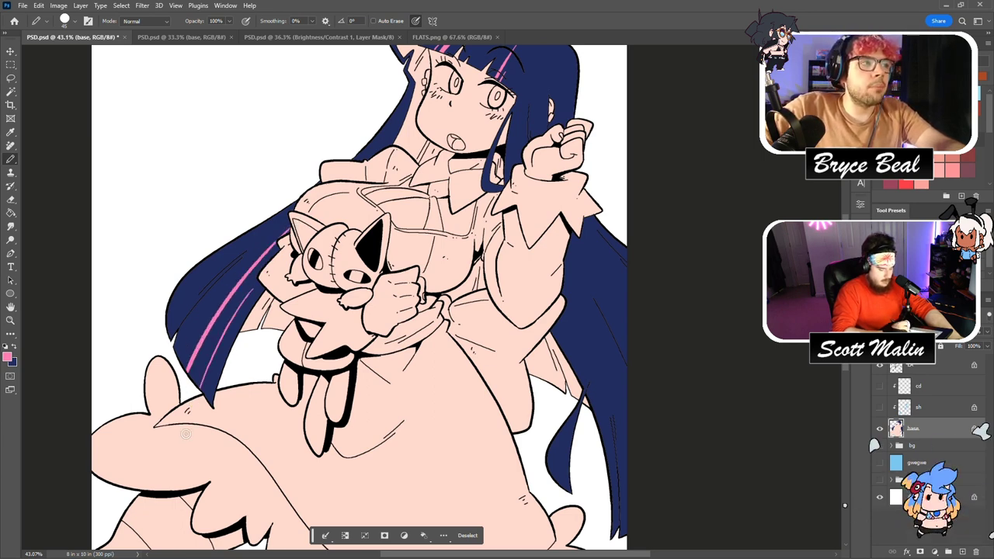
drag(163, 326, 243, 245)
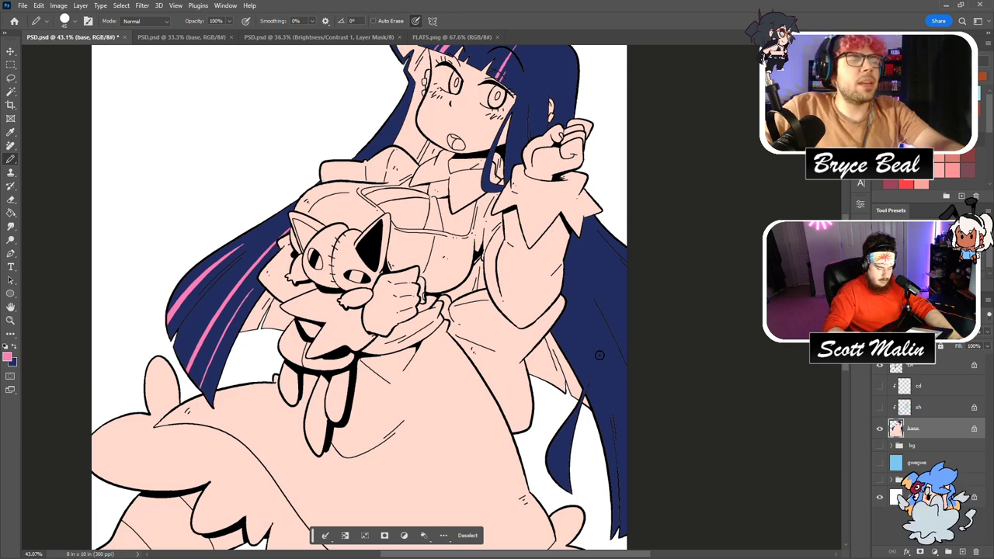
Paint tapered pink streaks down the long hair beneath the raised arm and inside its small curled lock.
drag(629, 543, 598, 357)
drag(634, 425, 602, 324)
drag(567, 489, 582, 419)
drag(571, 496, 579, 413)
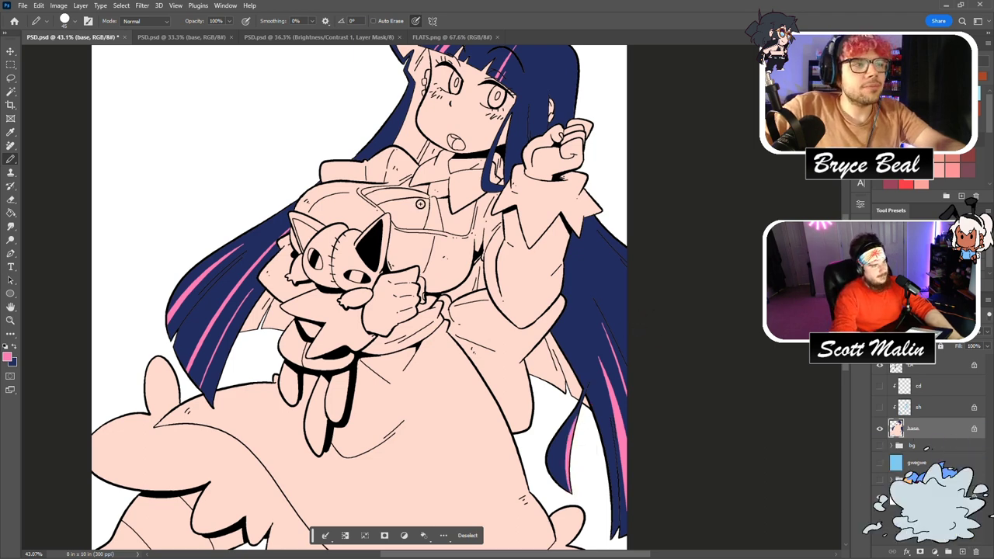
Fill the inner hair with pink behind the waist, under the arms and around the neck.
key(g)
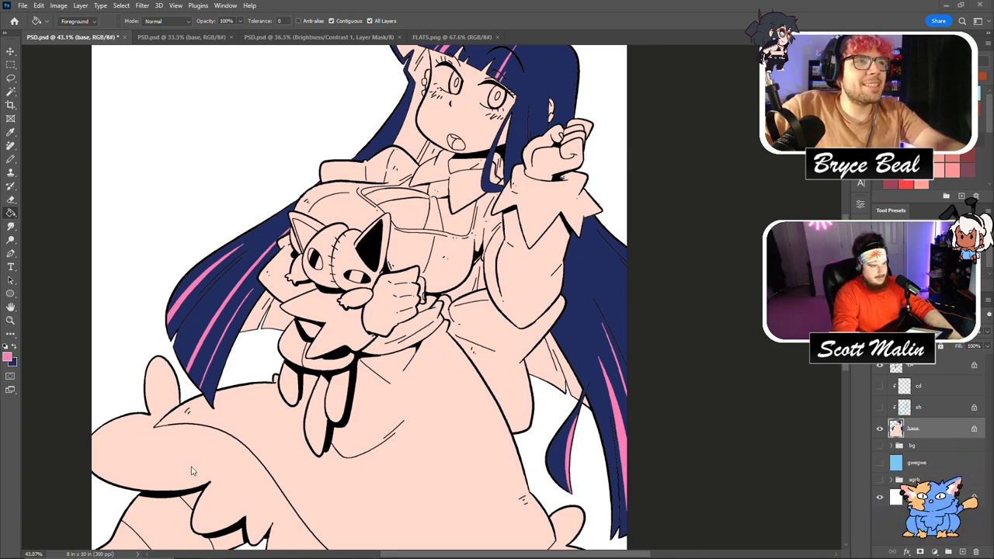
click(273, 324)
click(264, 319)
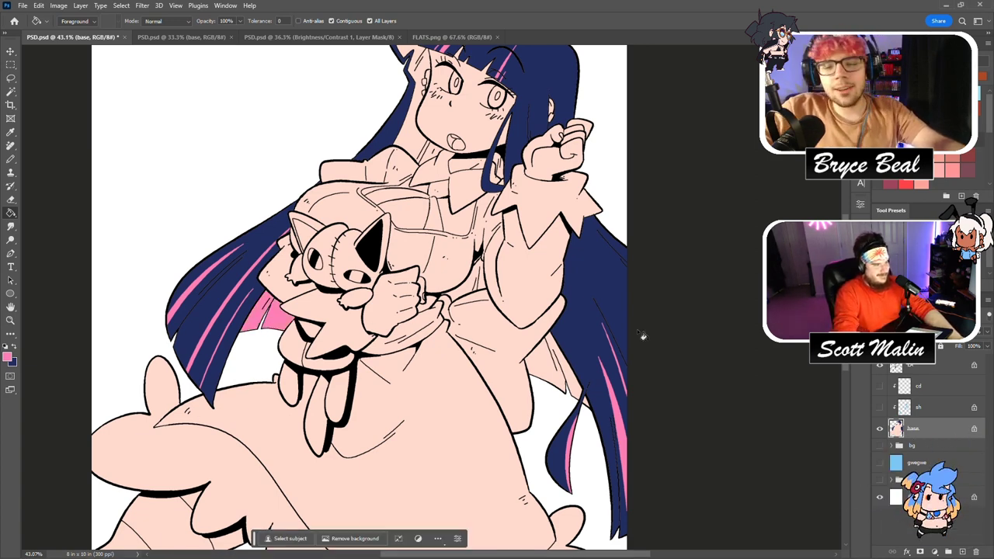
click(572, 385)
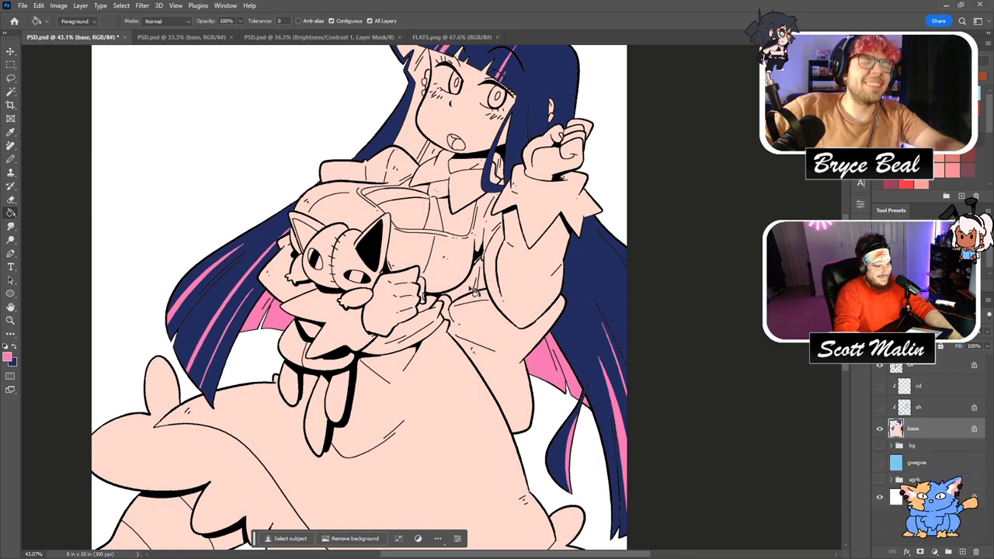
scroll(444, 185, up, 3)
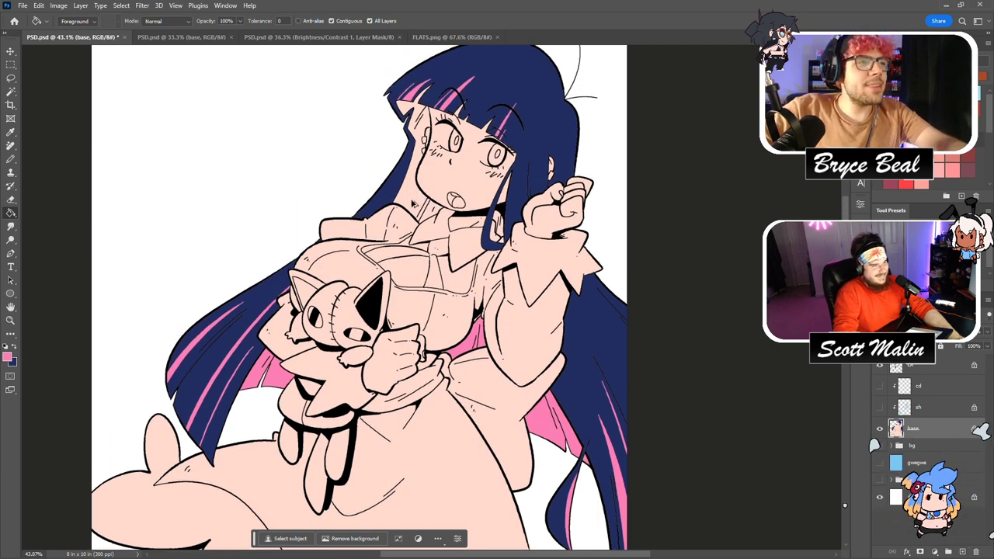
click(417, 204)
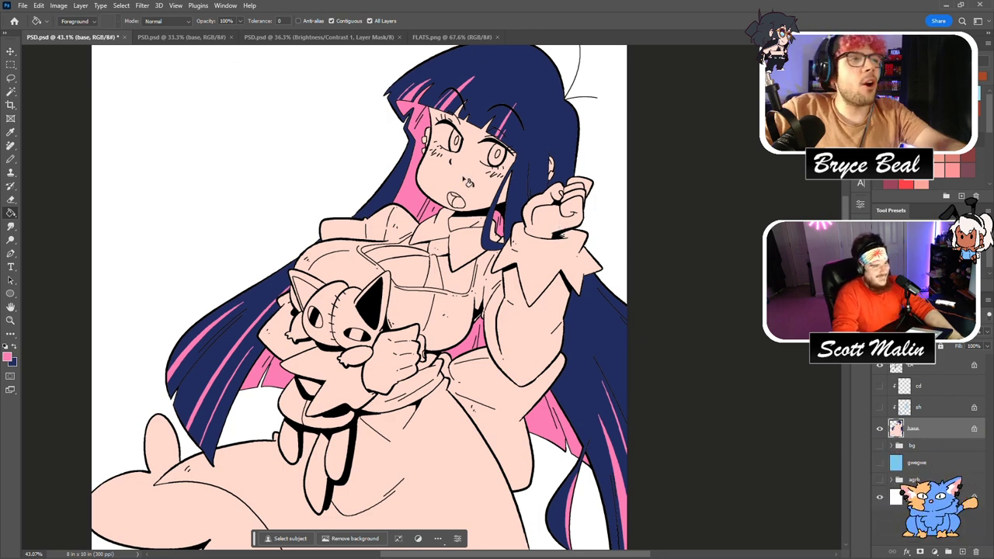
scroll(617, 158, up, 2)
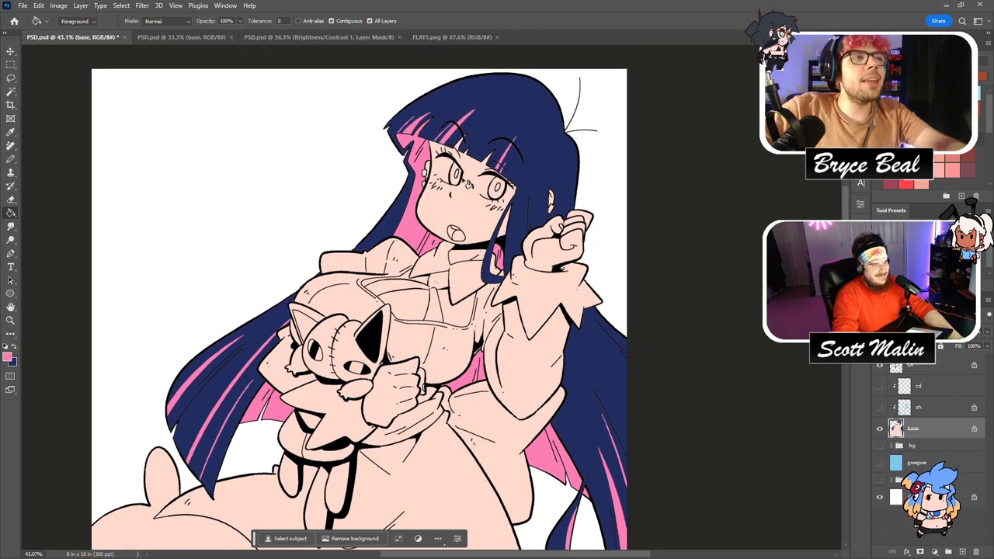
Fill the mouth interior with dark maroon and the tongue with salmon pink.
click(952, 169)
key(x)
click(967, 169)
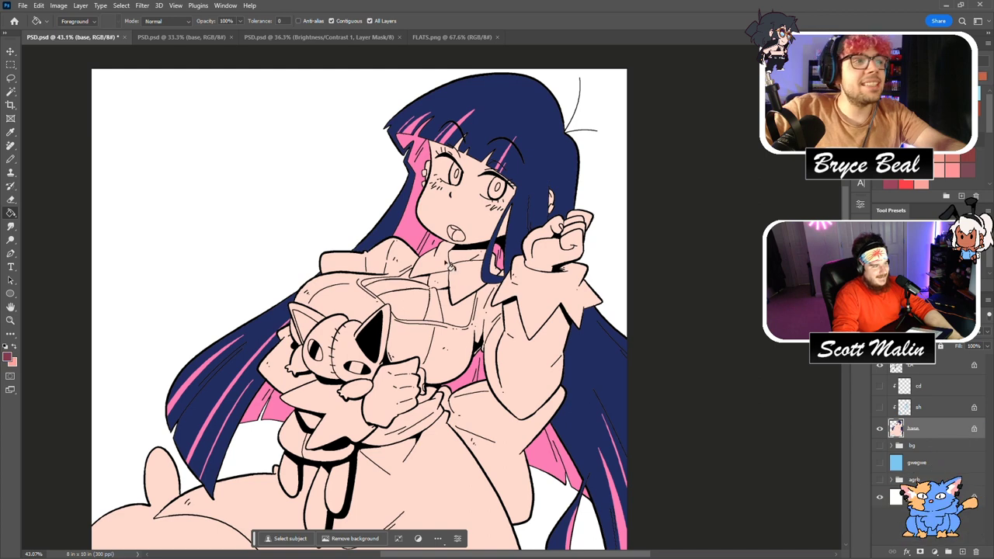
click(456, 235)
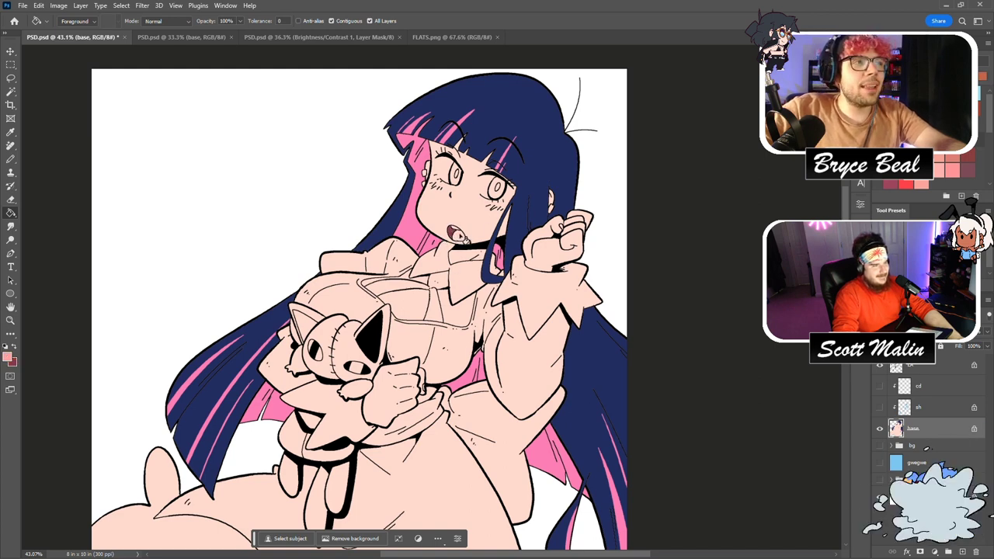
Fill the dress bodice and sleeves with near-black, including the small enclosed area beside the doll.
click(982, 76)
click(378, 272)
click(418, 342)
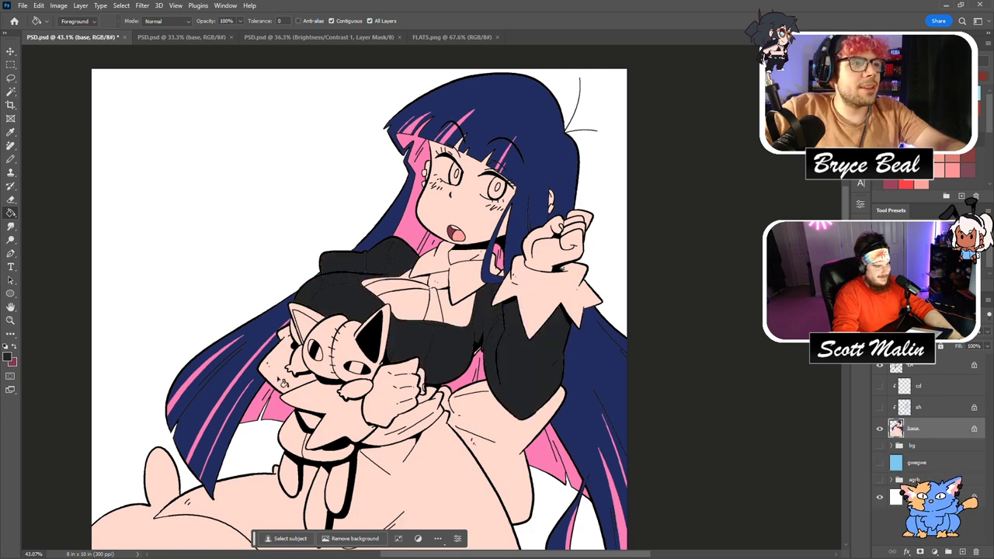
click(284, 380)
click(314, 423)
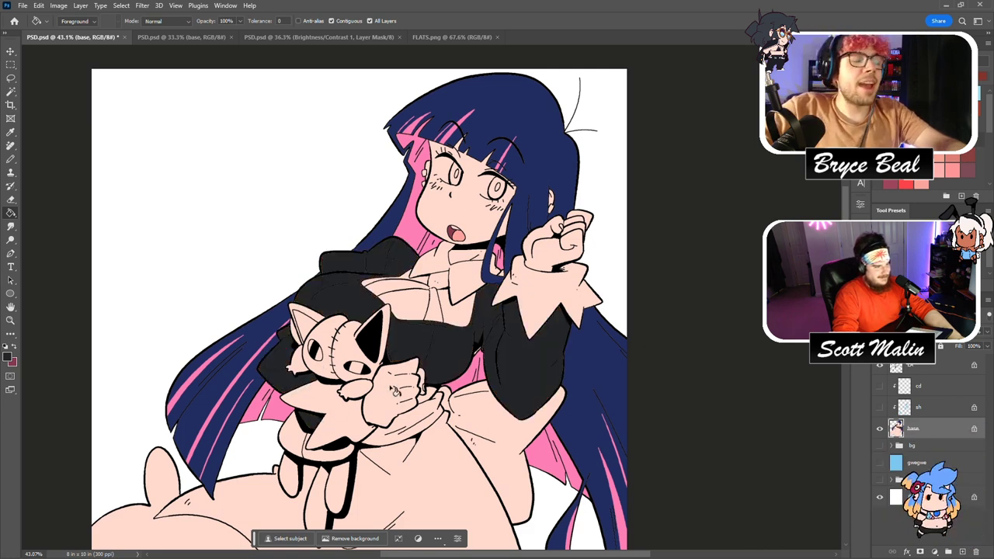
Fill the skirt and the stocking bands on both legs with near-black.
scroll(388, 326, down, 2)
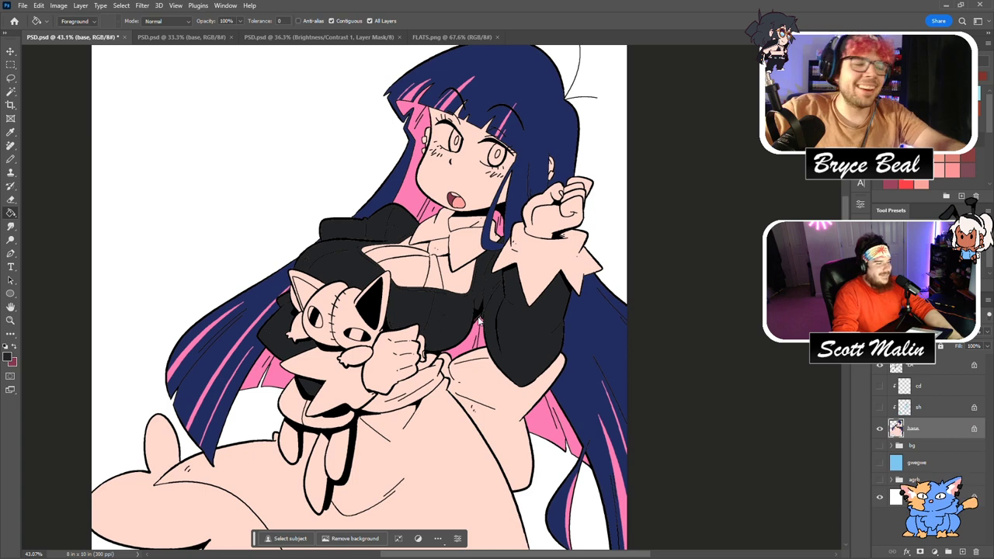
click(434, 379)
scroll(448, 435, down, 5)
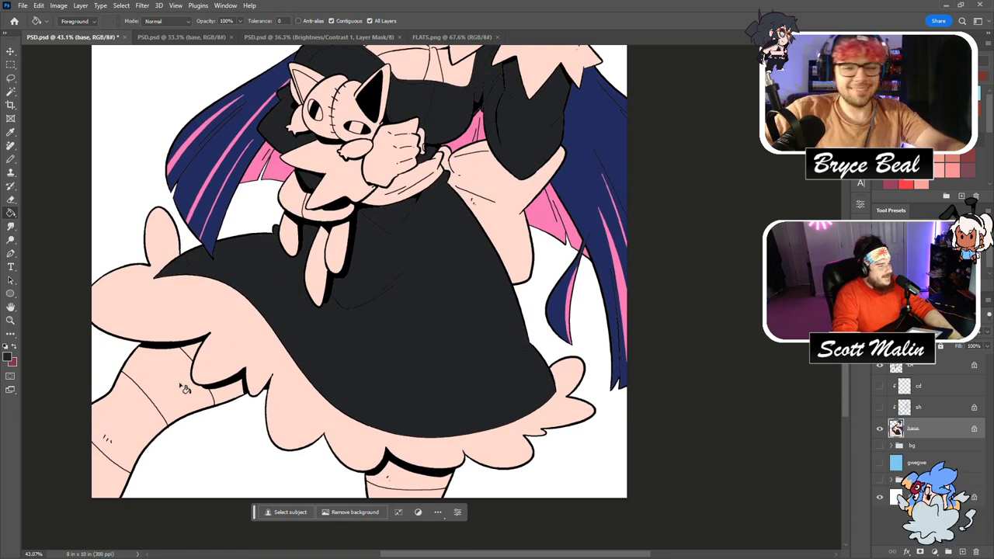
click(183, 390)
click(122, 474)
click(436, 500)
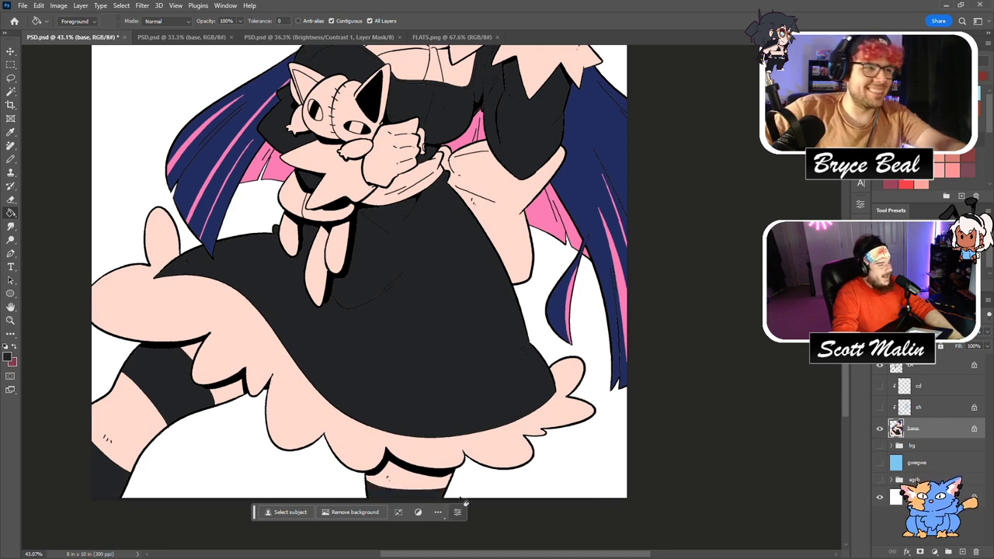
Undo the latest near-black stocking fills and redo them to compare the look.
scroll(475, 409, up, 1)
key(ctrl+z)
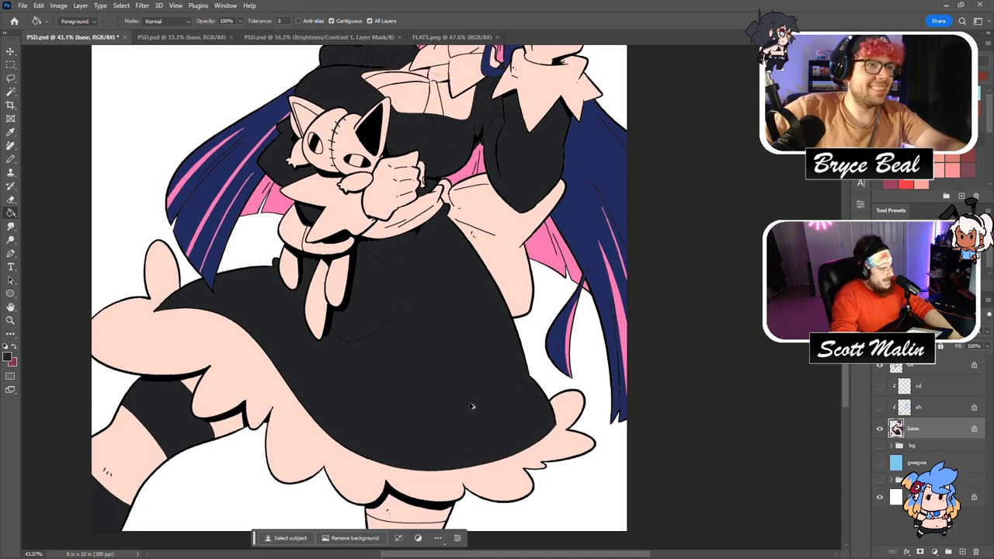
key(ctrl+z)
key(ctrl+z)
key(ctrl+shift+z)
key(ctrl+shift+z)
key(ctrl+shift+z)
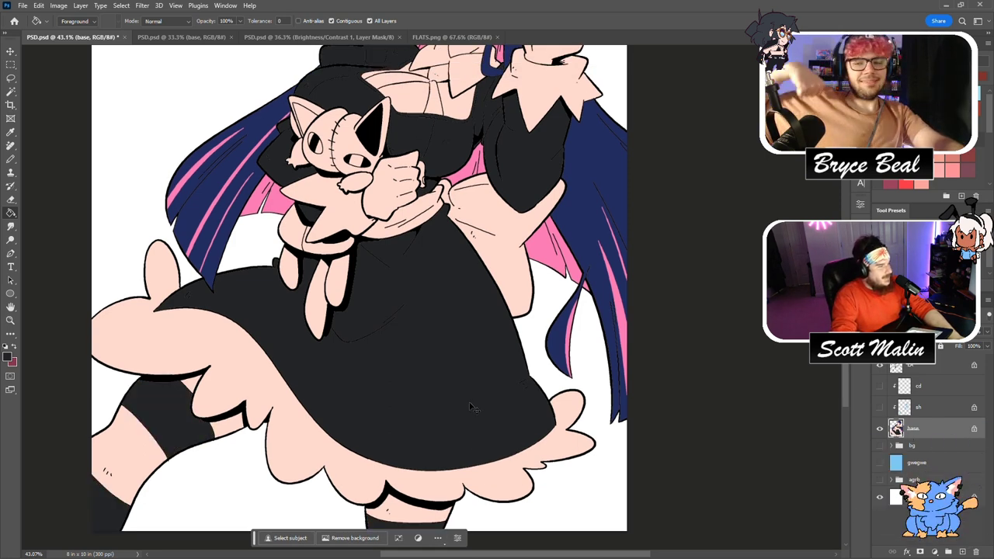
Fill the pointed cuff of the raised arm, the collar and the shirt front with white.
scroll(384, 339, up, 5)
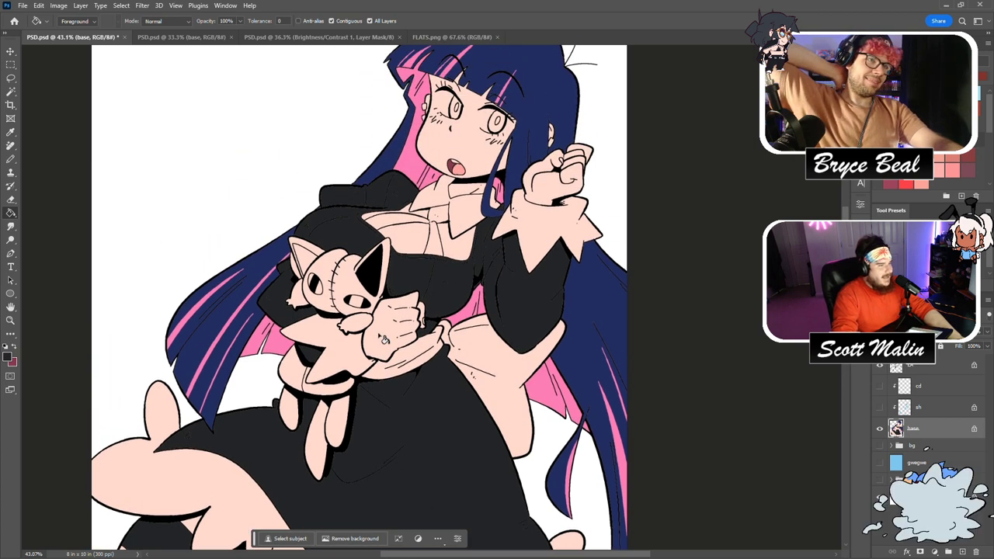
scroll(384, 339, up, 3)
key(x)
click(538, 307)
click(498, 285)
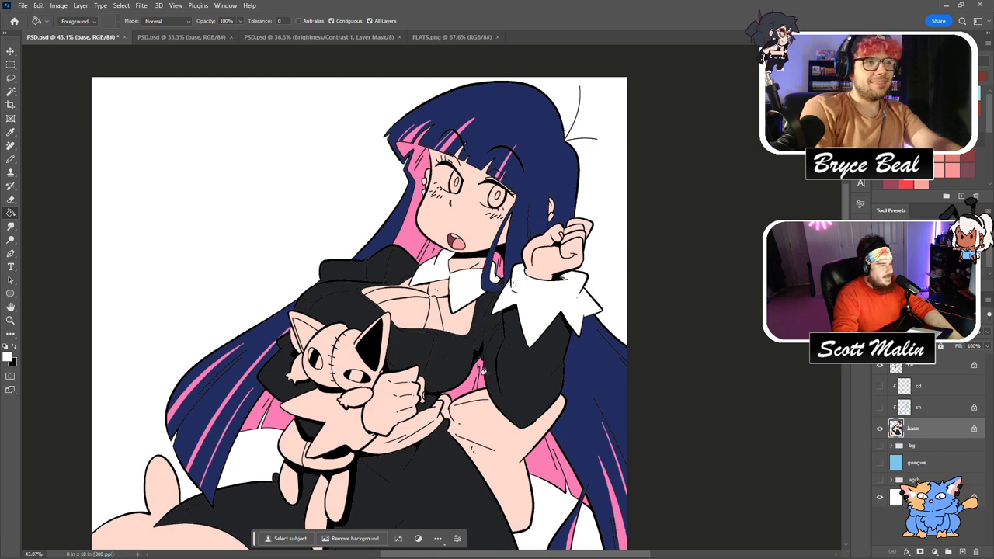
click(454, 326)
click(412, 310)
click(421, 290)
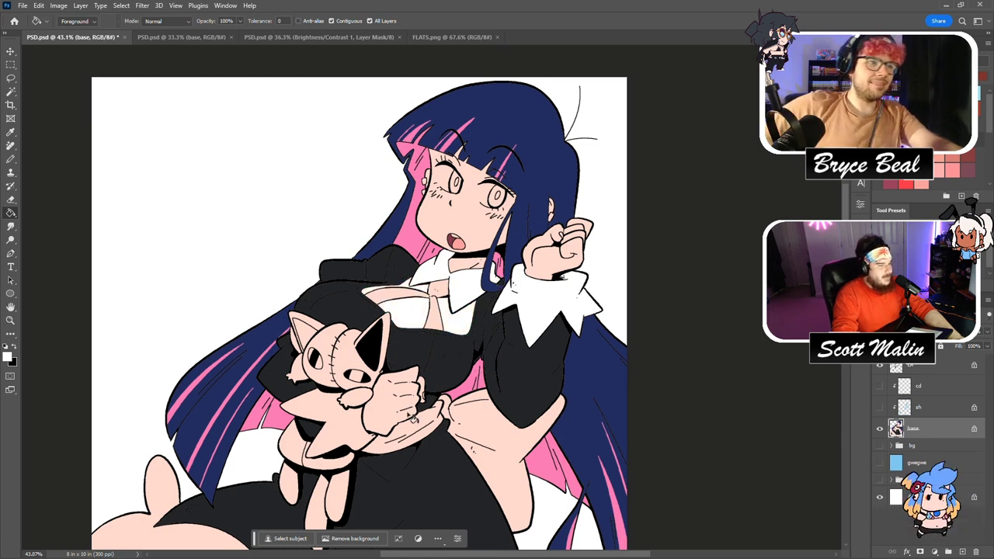
Fill the doll's eyes, one half of its head, its star-shaped body and one leg with white.
scroll(413, 417, down, 1)
scroll(415, 394, down, 1)
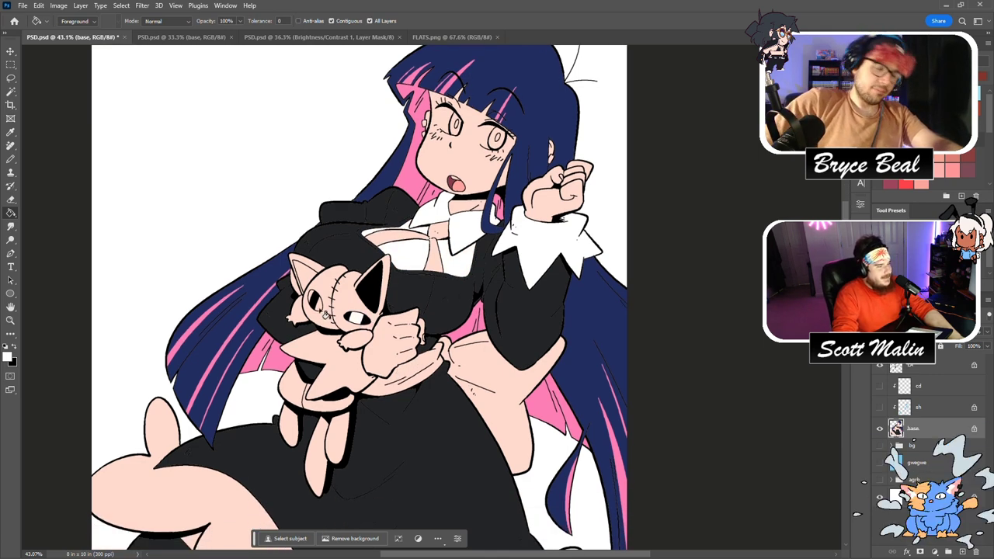
click(311, 276)
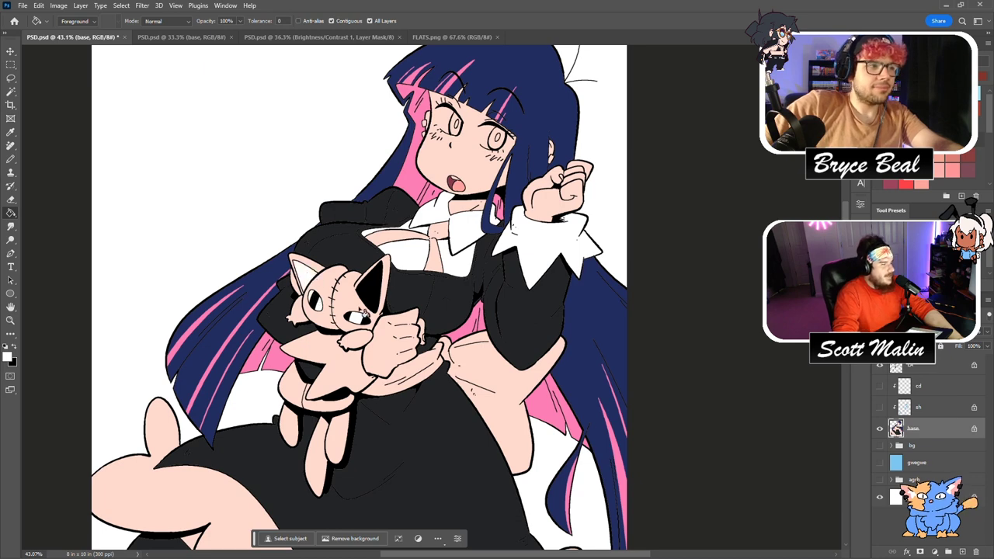
click(351, 302)
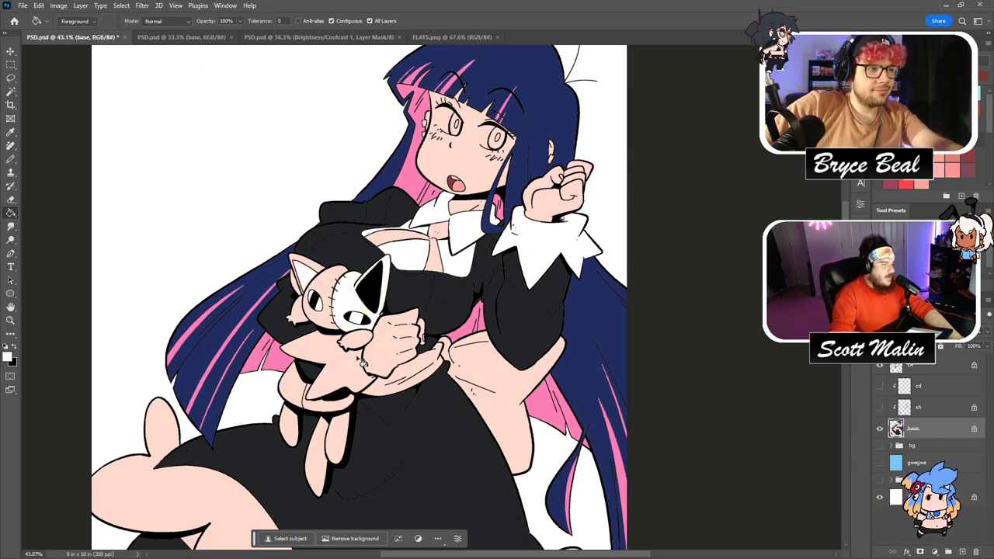
click(333, 404)
click(342, 439)
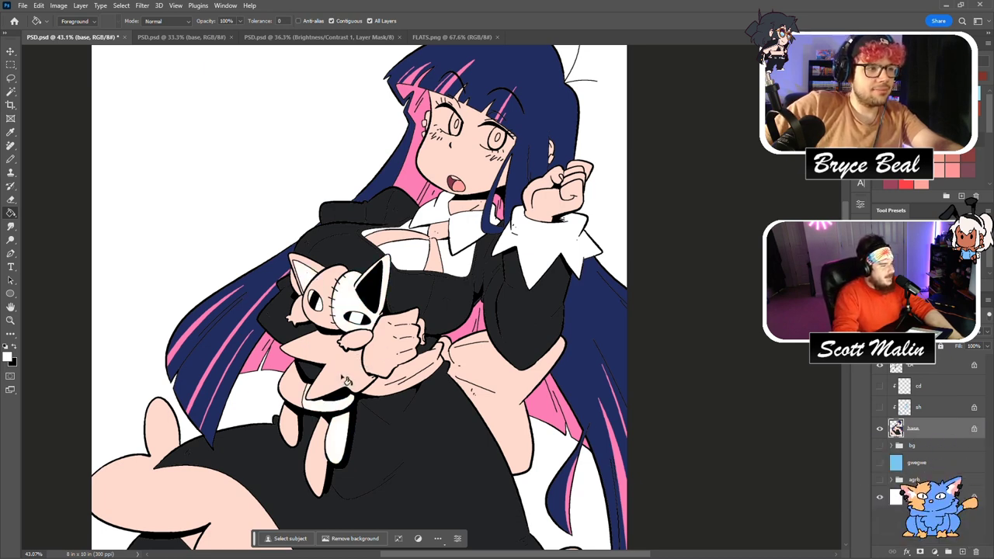
click(361, 378)
scroll(395, 389, down, 1)
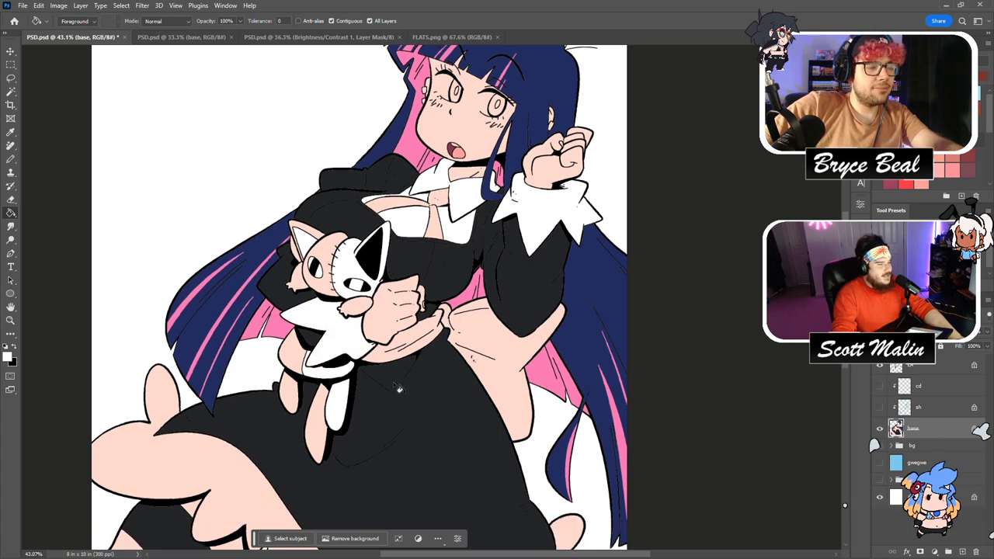
scroll(398, 389, down, 2)
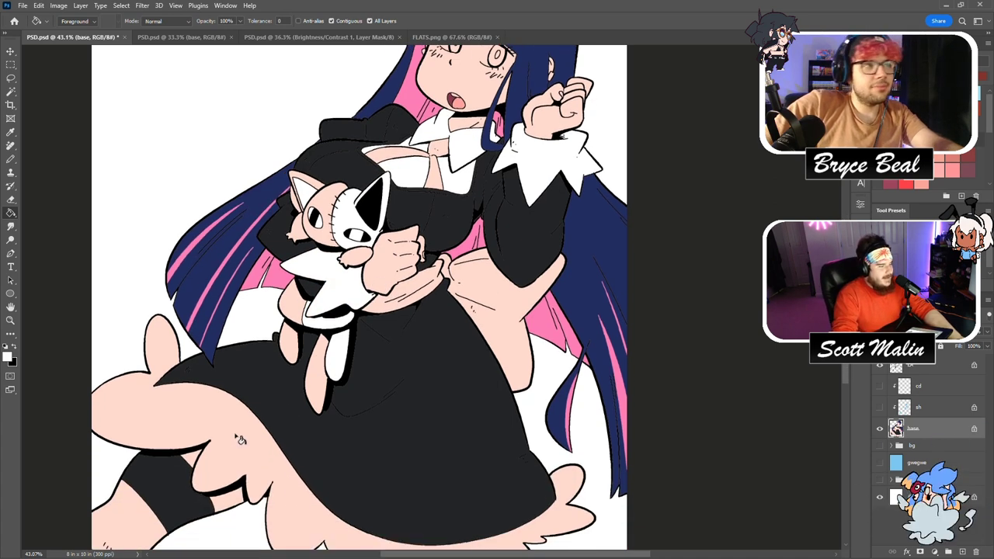
Fill the ruffled hem of the skirt with white.
click(241, 440)
scroll(283, 450, down, 2)
scroll(497, 390, up, 6)
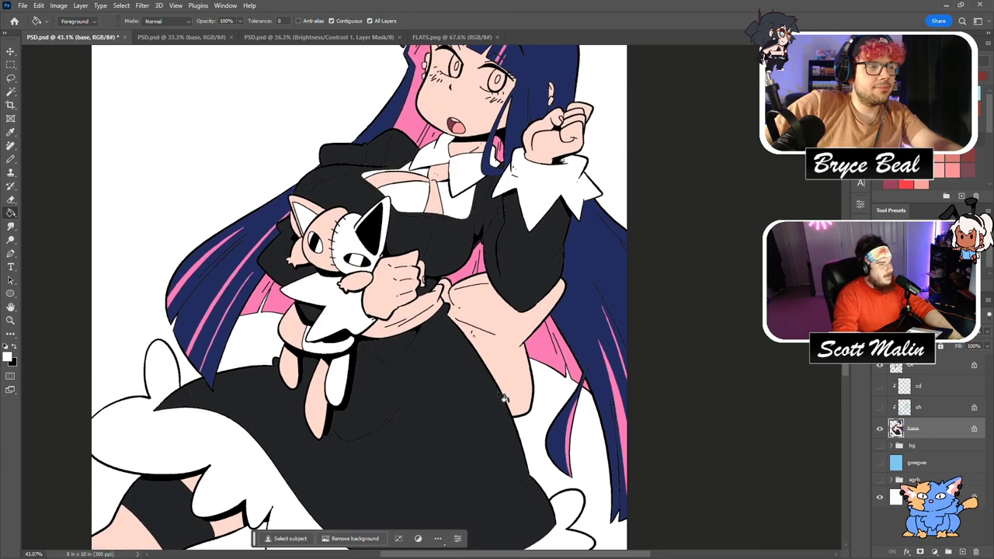
scroll(360, 300, up, 1)
Fill the character's teeth and the pupils of the eyes with white.
click(10, 320)
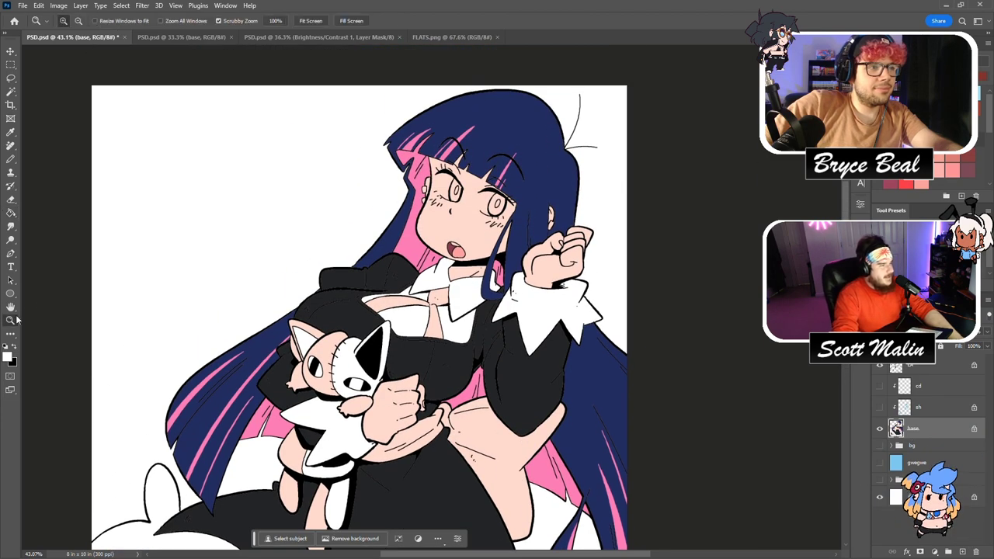
drag(467, 189, 519, 301)
key(g)
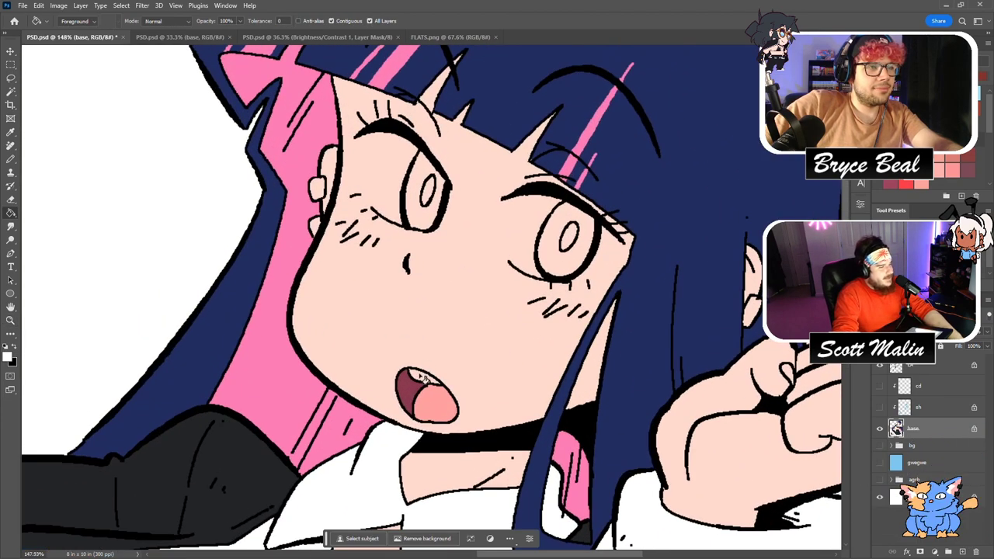
scroll(520, 303, up, 1)
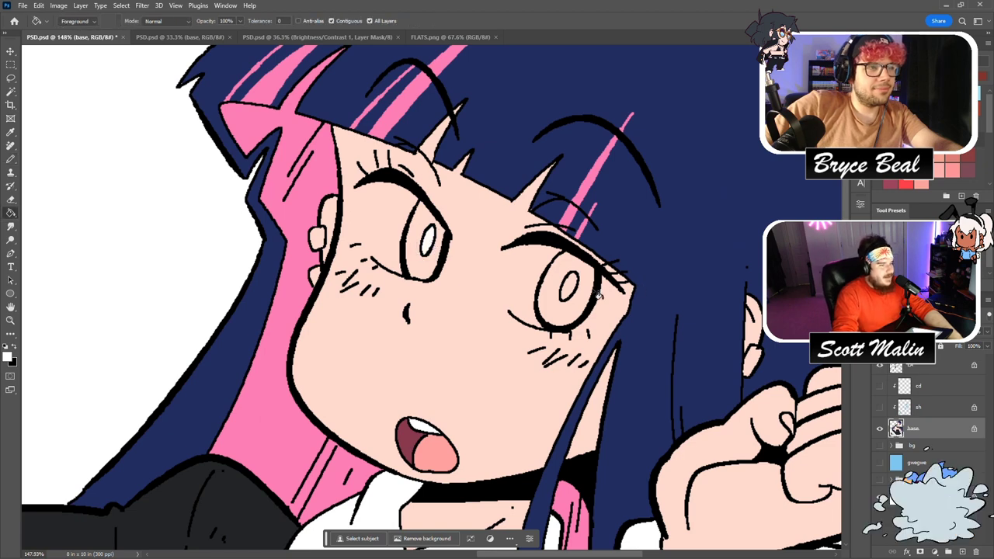
Paint the whites of both eyes around the irises with a smaller pencil.
key(b)
scroll(394, 227, up, 1)
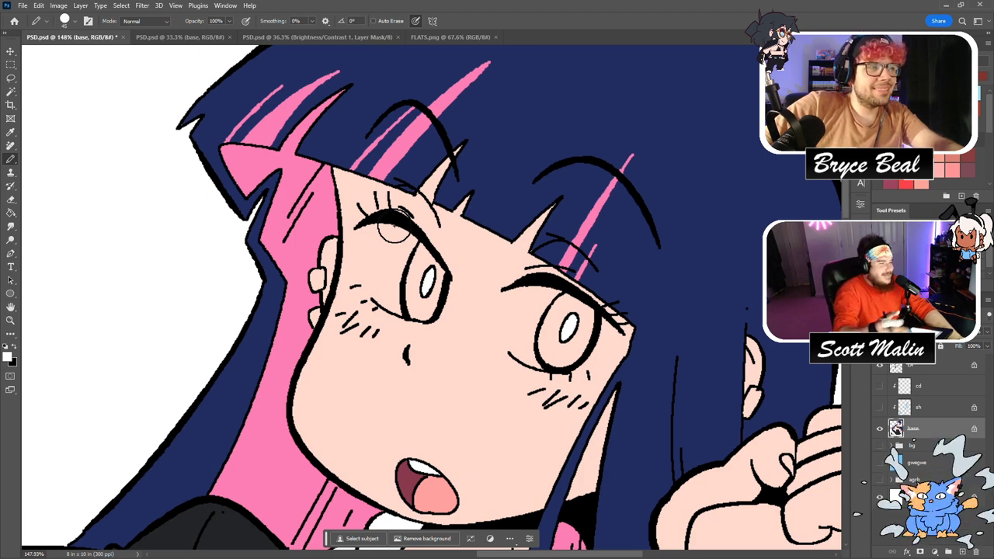
key(bracketleft)
key(bracketleft)
key(bracketleft)
key(bracketleft)
mouse_move(372, 295)
mouse_down()
mouse_move(361, 259)
mouse_move(369, 230)
mouse_move(404, 256)
mouse_up()
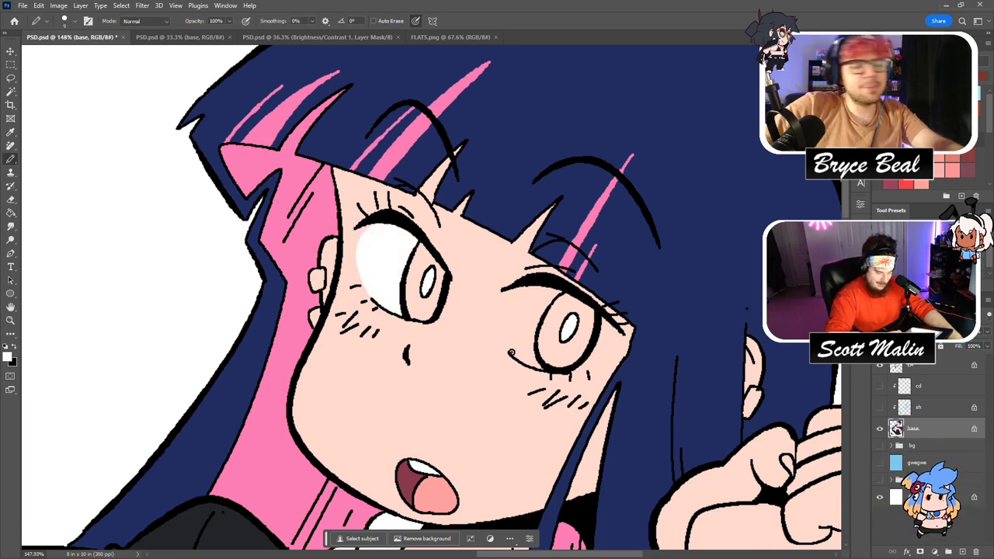
mouse_move(500, 339)
mouse_down()
mouse_move(498, 312)
mouse_move(516, 285)
mouse_up()
mouse_move(566, 371)
mouse_down()
mouse_move(615, 341)
mouse_move(527, 323)
mouse_up()
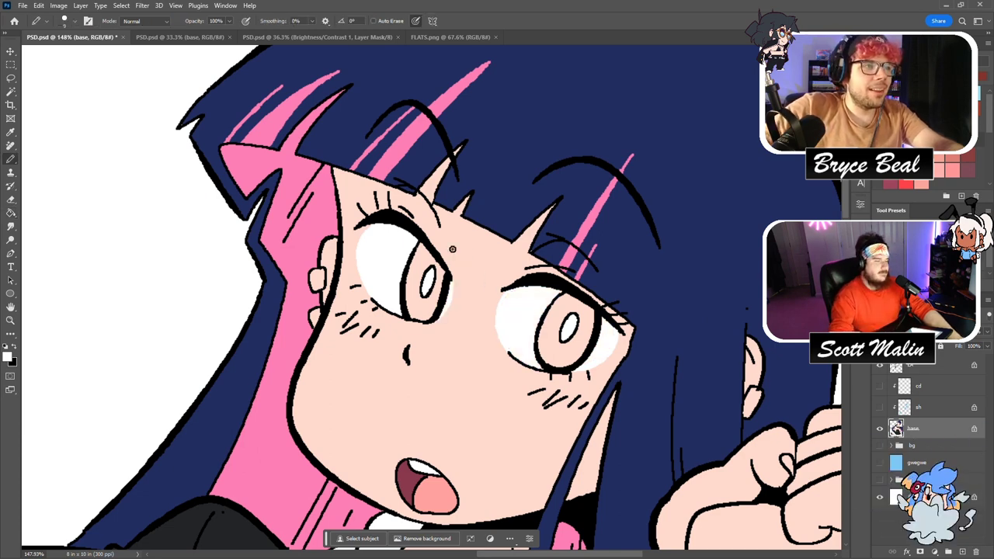
Sample the teal iris colours from the character in FLATS.png and return to PSD.psd.
click(448, 37)
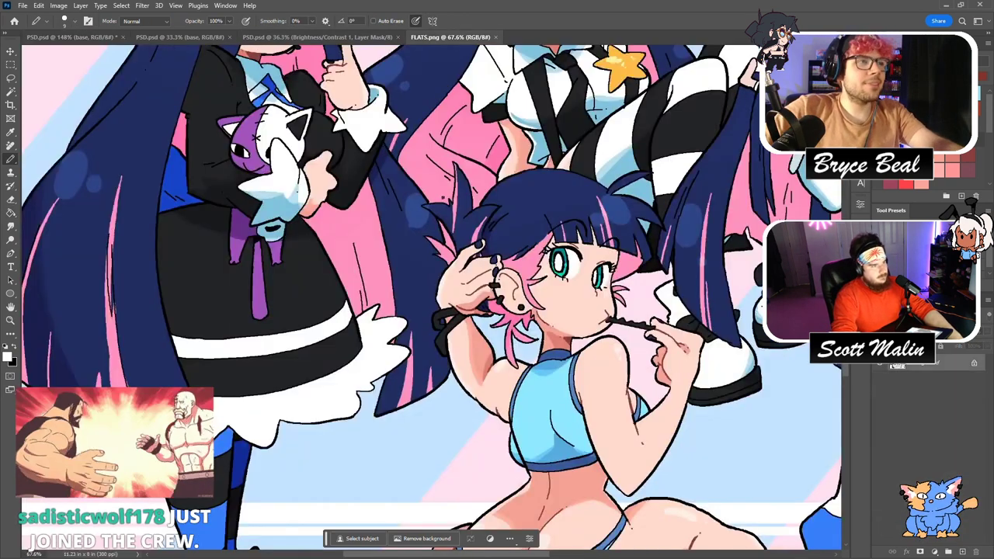
key(g)
alt+click(564, 253)
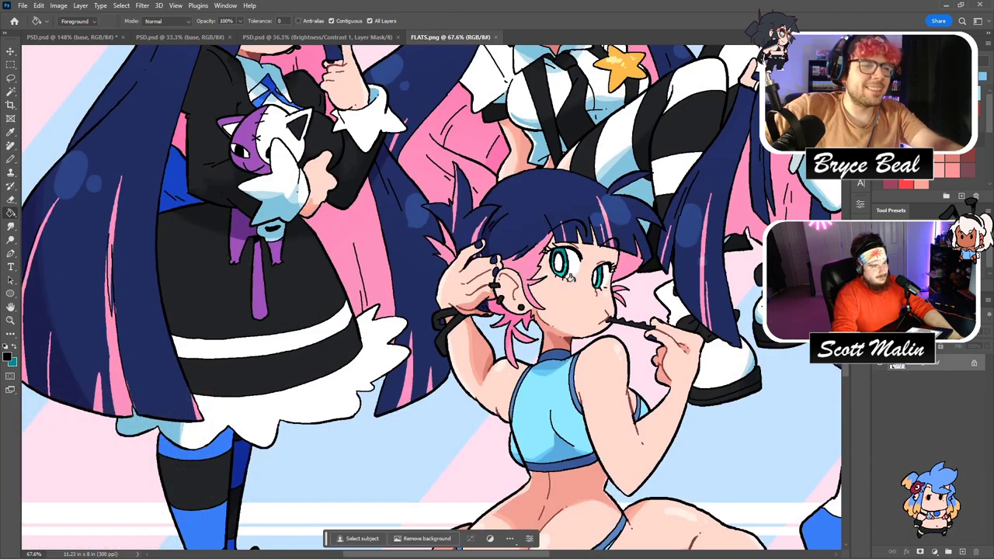
click(71, 37)
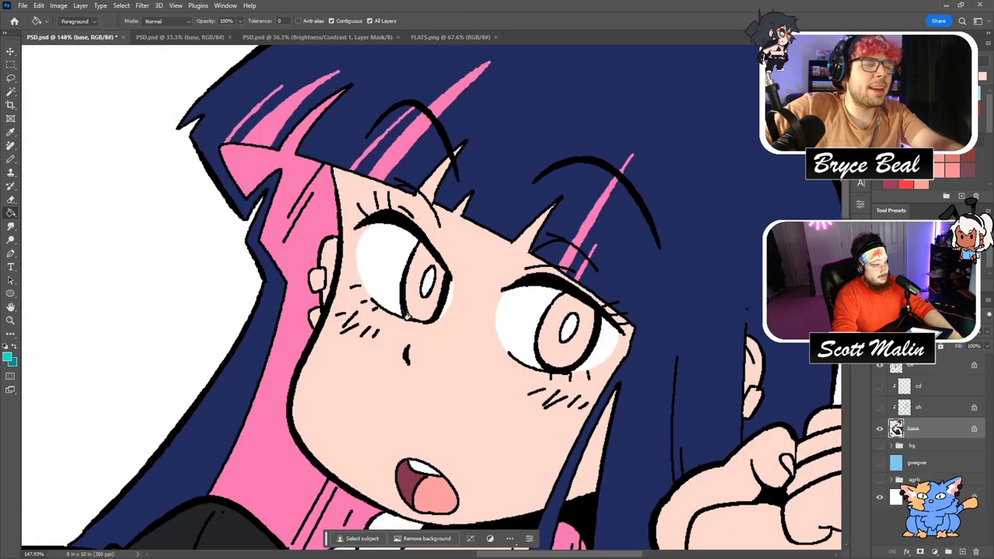
Fill both irises with the bright teal and the earrings on both ears with the near-black outfit colour.
click(425, 313)
click(548, 356)
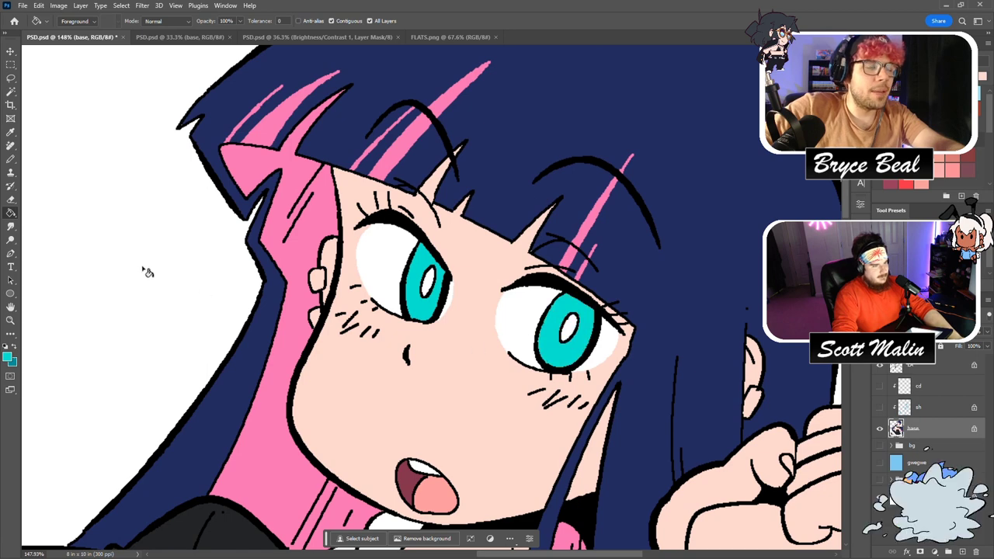
alt+click(557, 217)
key(b)
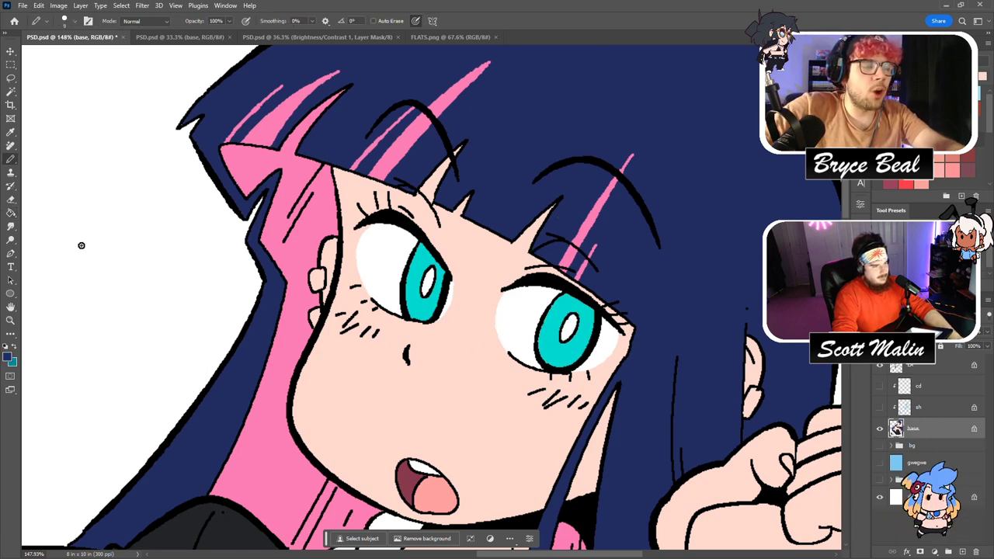
key(g)
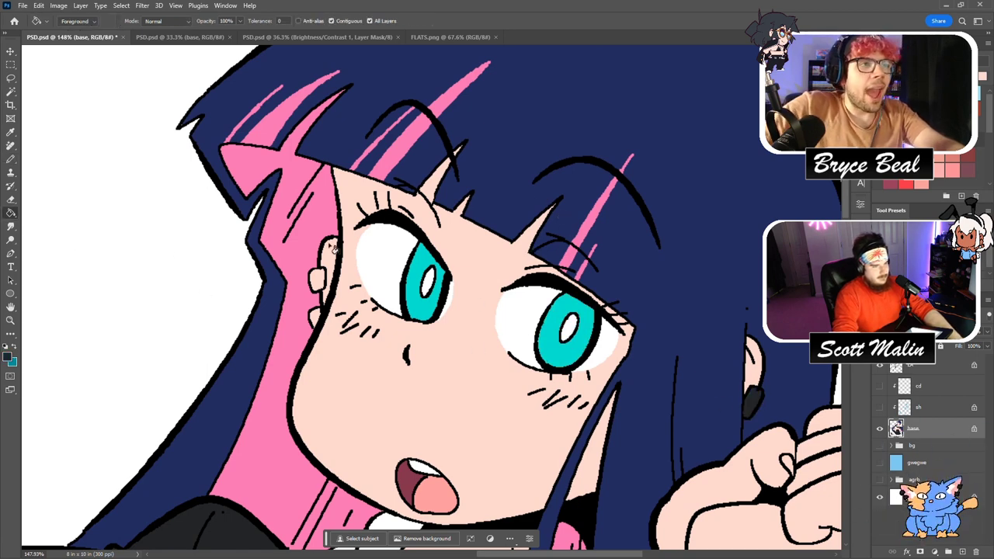
click(320, 281)
click(317, 318)
Sample the navy nail polish from FLATS.png and fill the character's visible fingernails with it in PSD.psd.
click(479, 37)
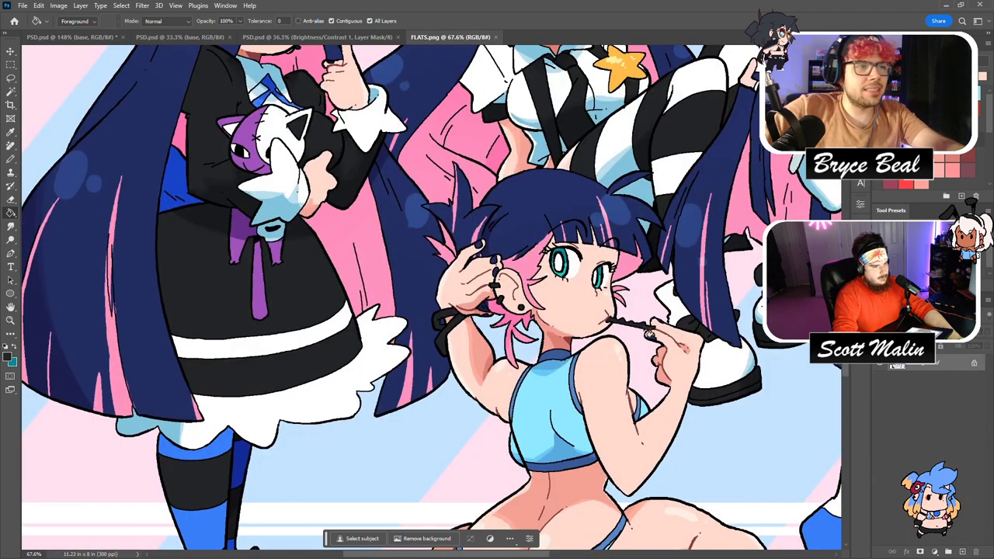
alt+click(651, 338)
click(84, 37)
alt+click(474, 168)
scroll(771, 382, down, 2)
scroll(337, 322, down, 10)
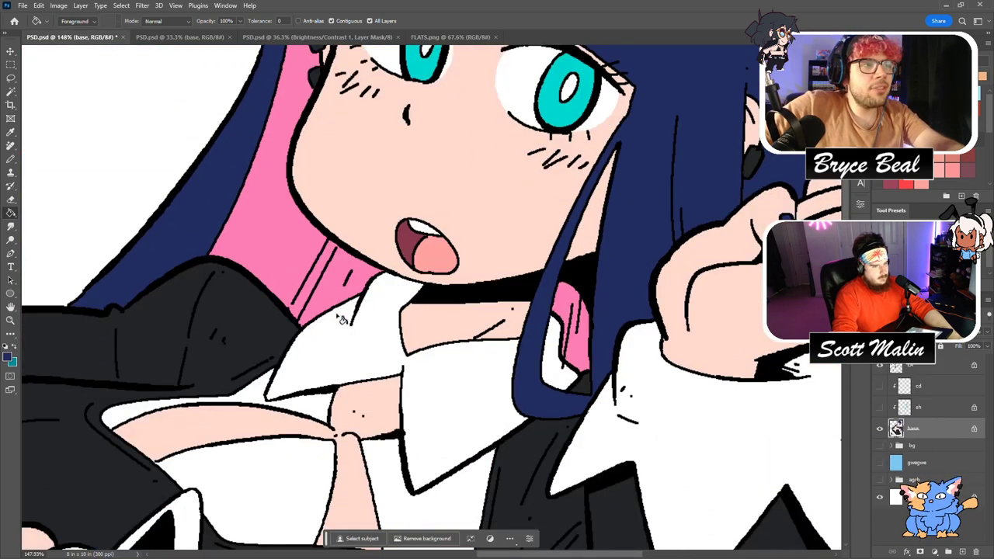
key(z)
drag(426, 329, 391, 328)
scroll(391, 327, down, 2)
key(g)
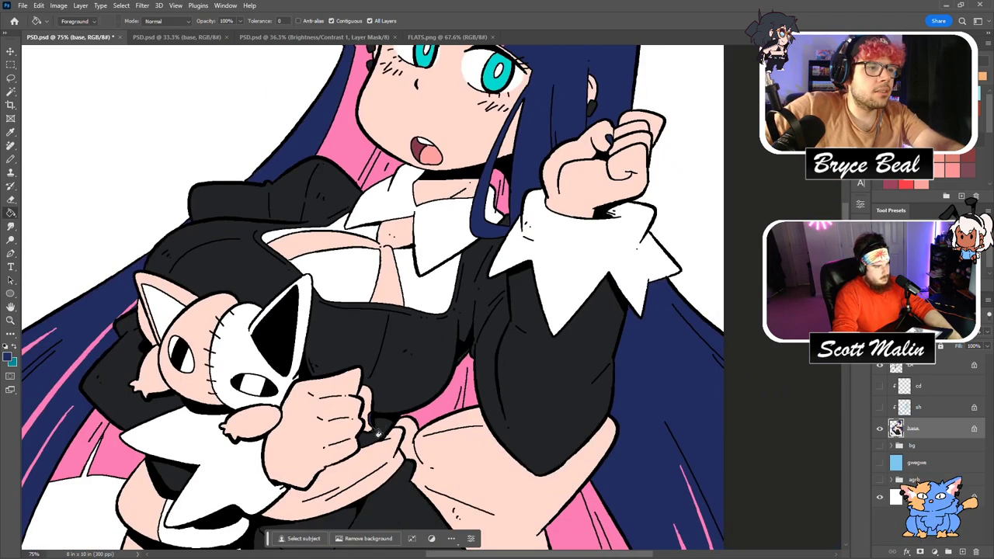
key(b)
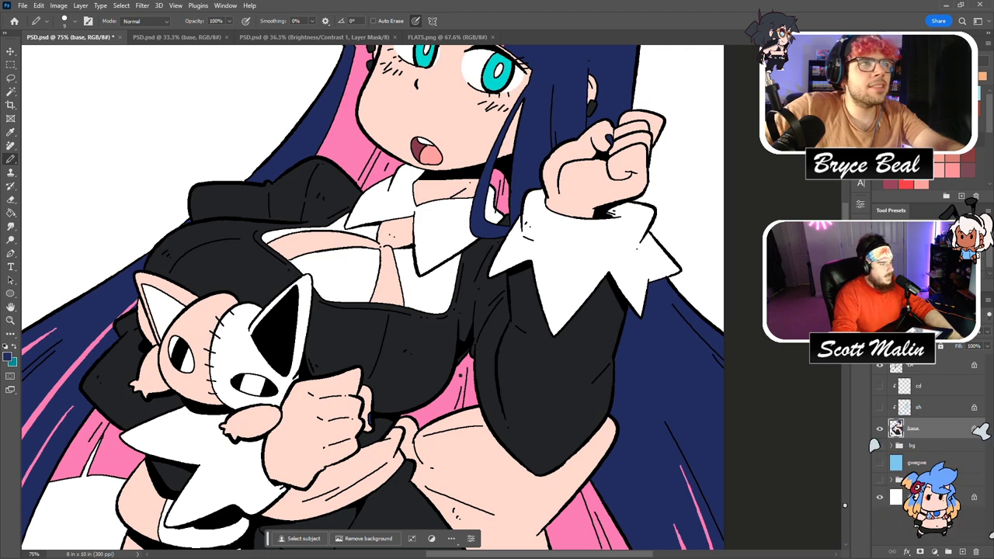
Sample the doll's purple and the stocking stripes' blue from FLATS.png and return to PSD.psd.
click(446, 37)
key(g)
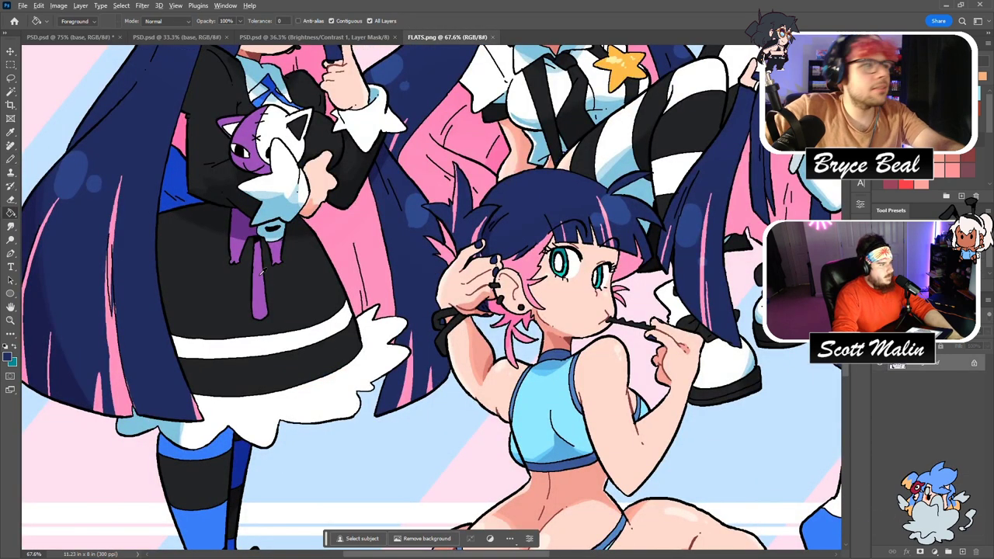
scroll(215, 424, down, 2)
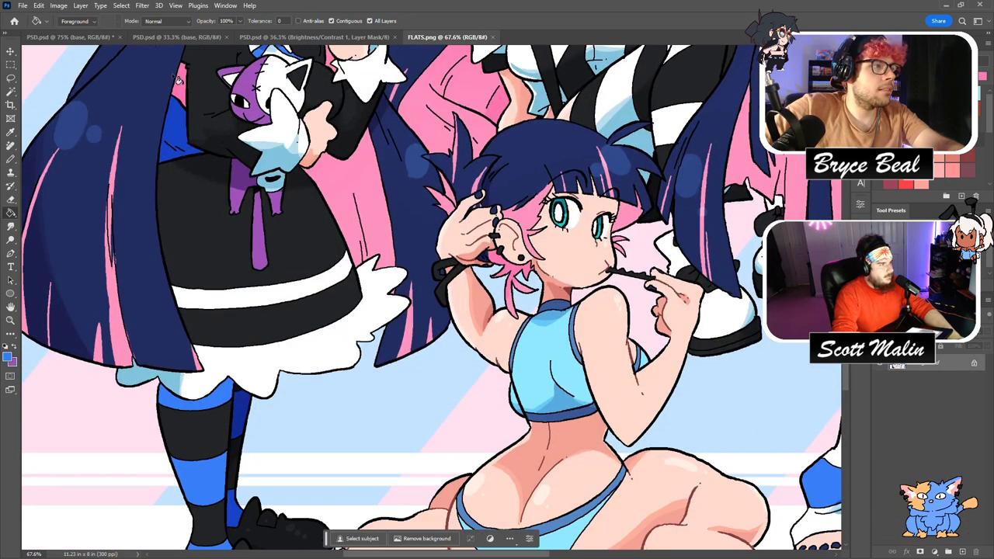
click(101, 37)
Fill the alternating stripes of the character's stockings below the skirt hem with blue.
scroll(198, 349, down, 5)
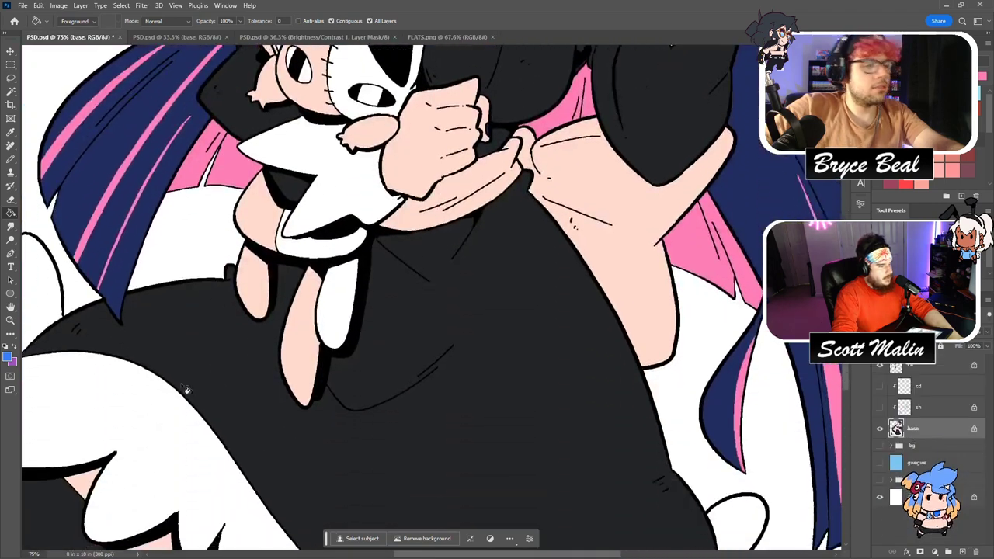
scroll(199, 385, down, 5)
click(87, 372)
click(144, 438)
click(10, 320)
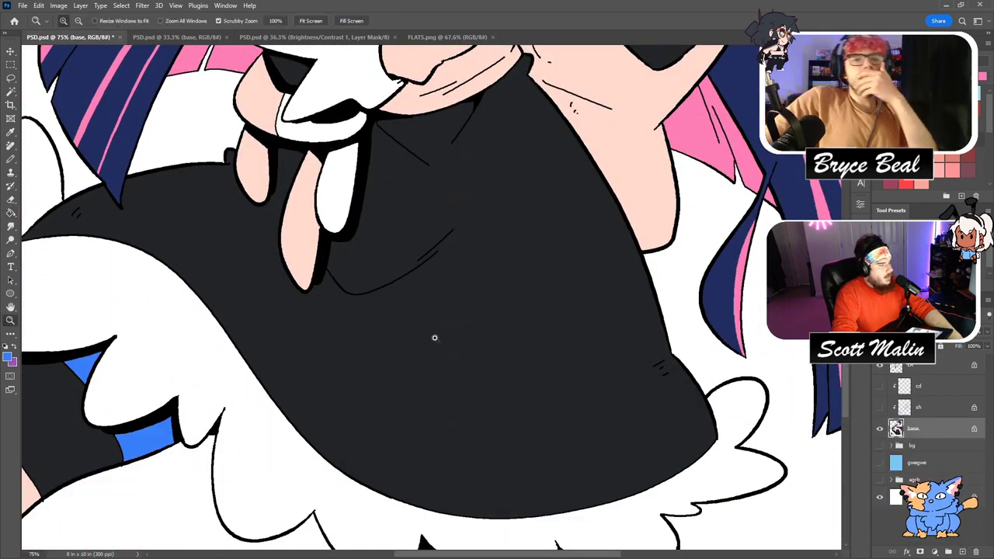
drag(441, 337, 388, 338)
key(g)
click(169, 437)
click(458, 489)
Fill the waist sash and the neck ribbon with blue, using the outfit in FLATS.png as reference.
scroll(535, 421, up, 2)
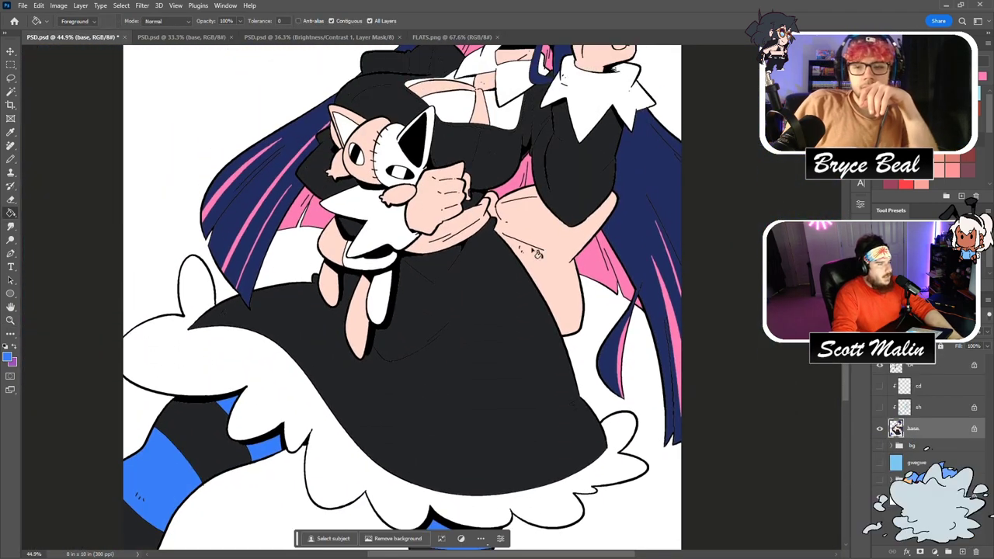
click(532, 203)
click(469, 224)
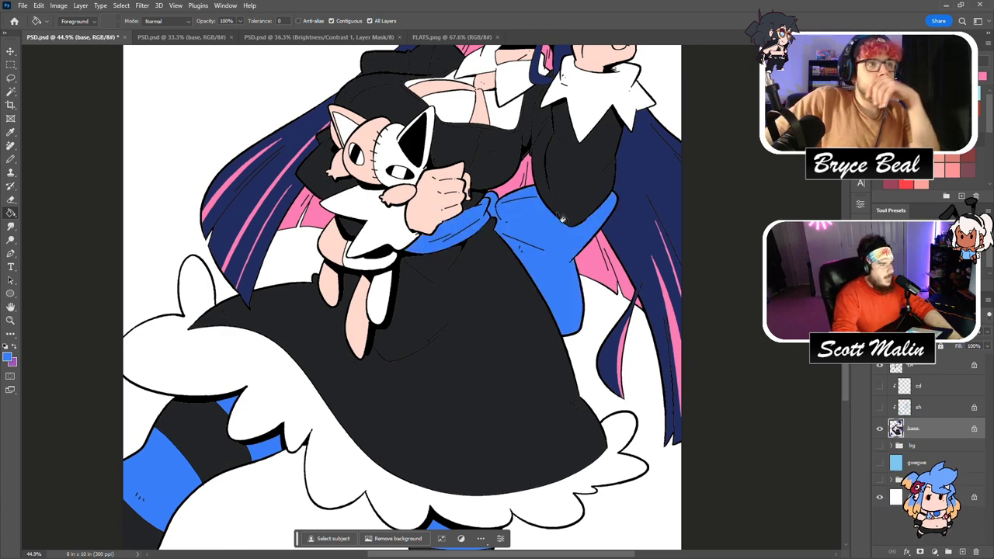
click(444, 36)
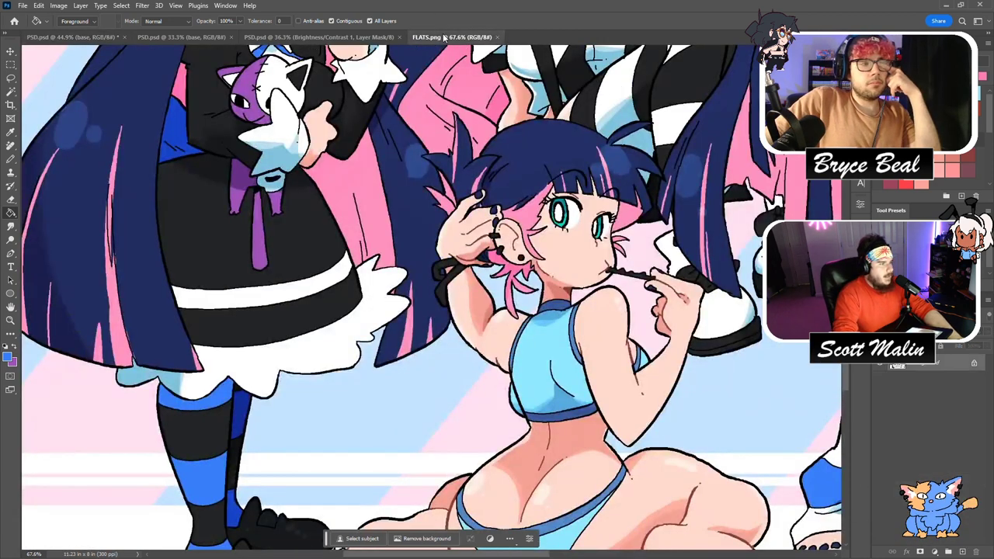
scroll(405, 189, up, 2)
click(70, 37)
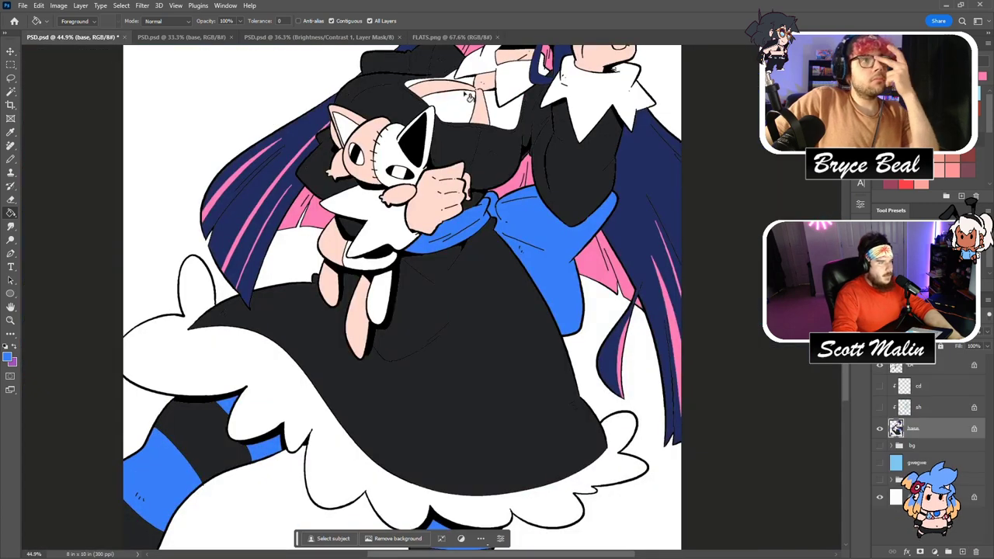
scroll(489, 90, up, 2)
Fill the doll's unstitched head half, outer ear, arm, body and legs with purple, and its inner ear with dark purple.
click(361, 198)
click(342, 167)
click(335, 210)
click(333, 292)
click(330, 326)
click(375, 347)
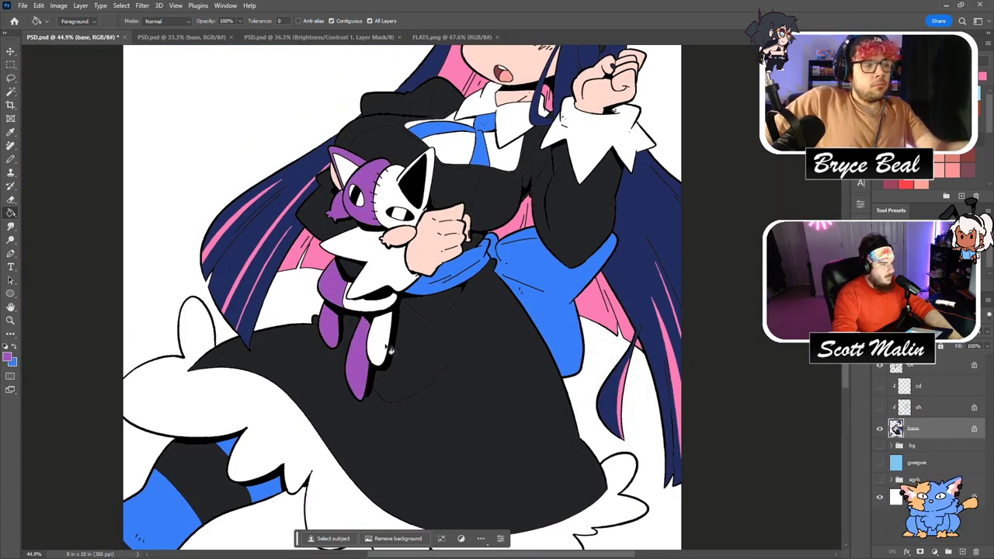
click(380, 342)
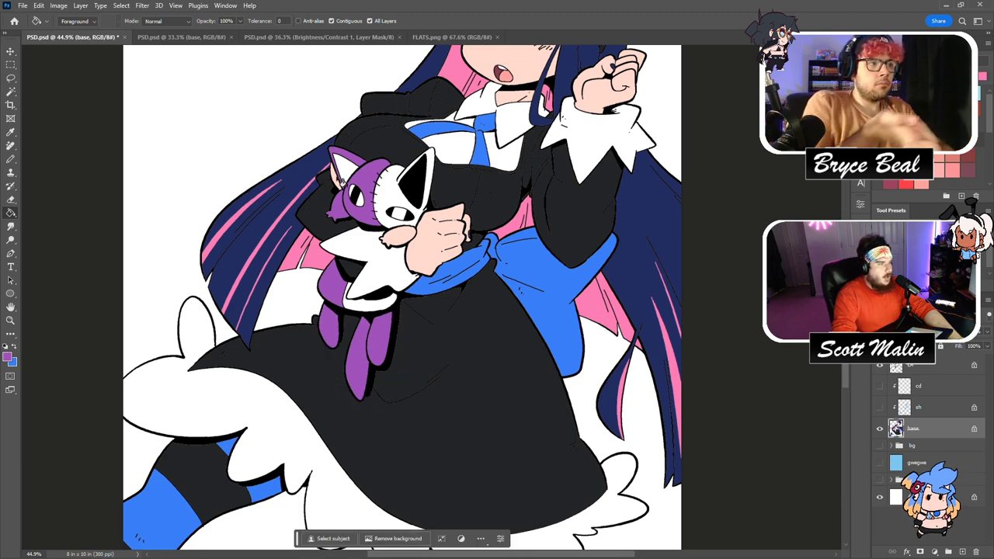
alt+click(369, 149)
click(337, 182)
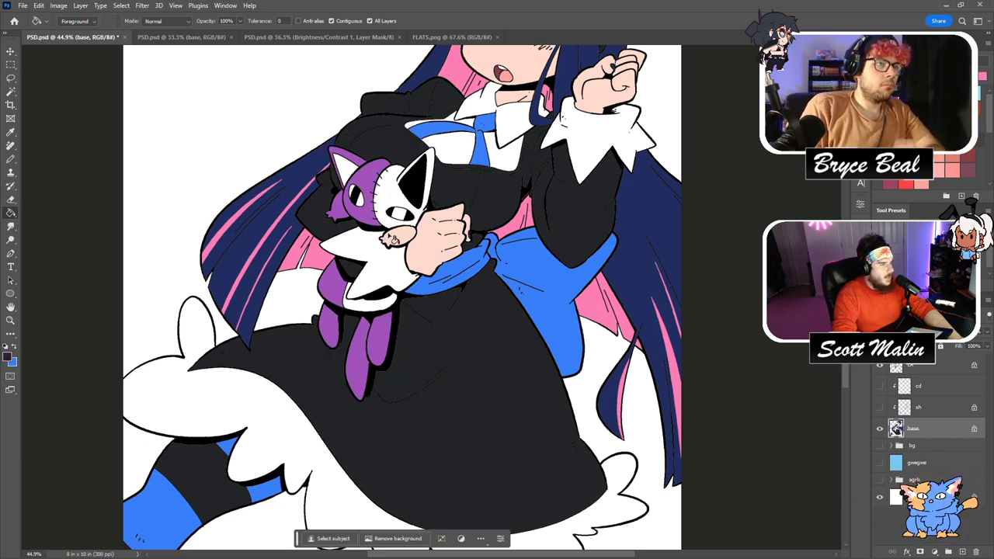
Sample the pale blue and pale pink of the background stripes in FLATS.png and return to PSD.psd.
scroll(410, 236, up, 6)
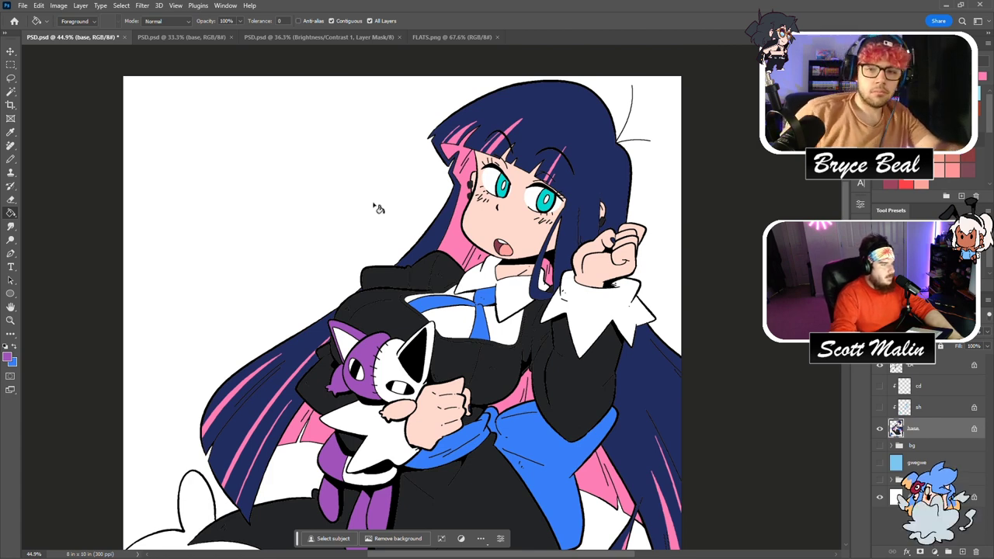
click(11, 318)
drag(651, 312, 595, 312)
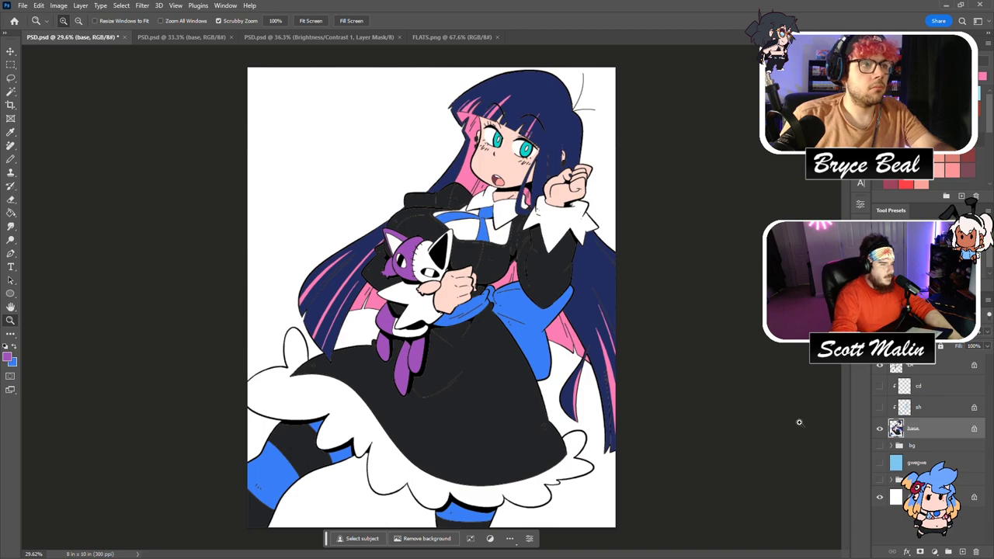
click(457, 37)
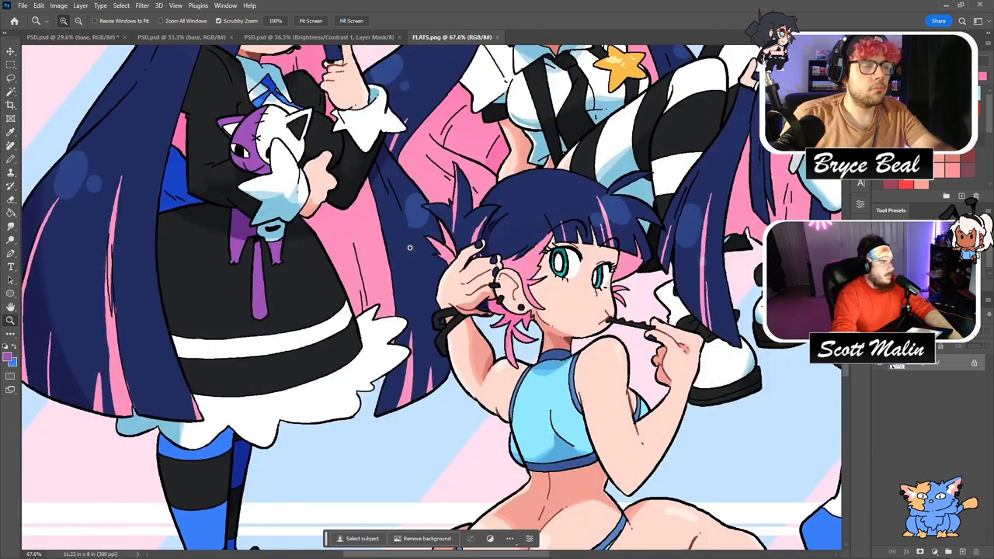
drag(409, 245, 332, 245)
key(g)
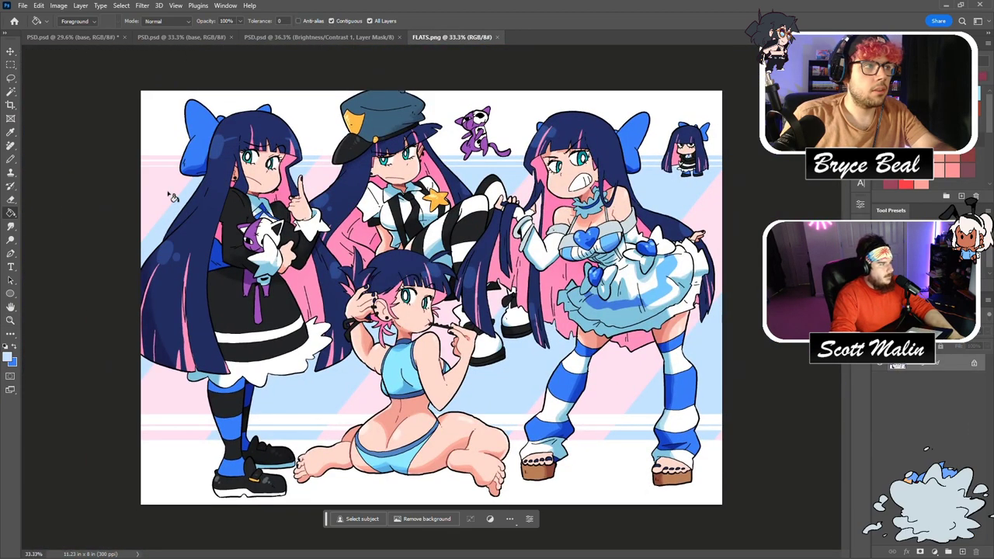
alt+click(167, 180)
click(97, 37)
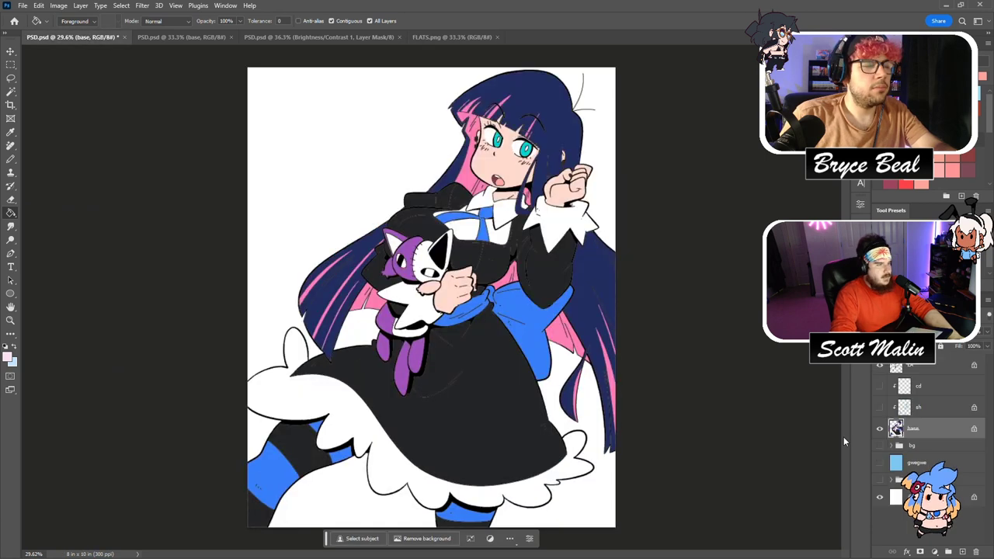
Show the bg group and fill the banner and stripe shapes on its bg layer with pale pink, keeping the stocking title layer visible.
click(880, 444)
click(893, 445)
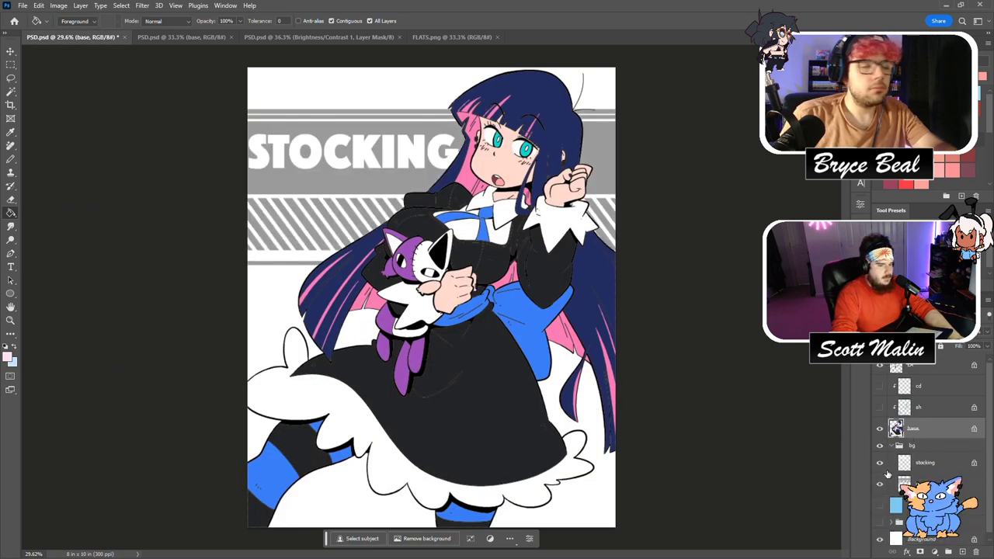
click(879, 463)
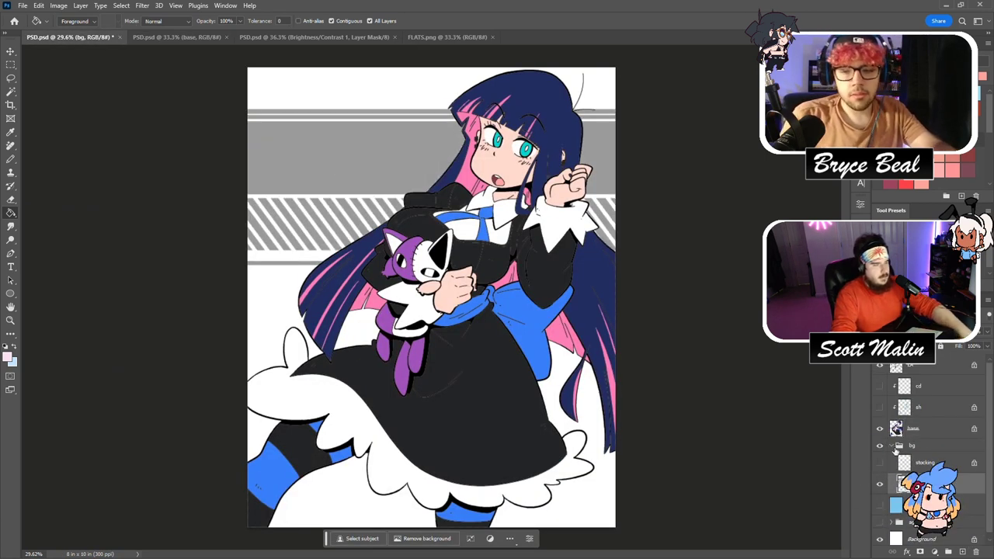
key(alt+BackSpace)
key(ctrl+z)
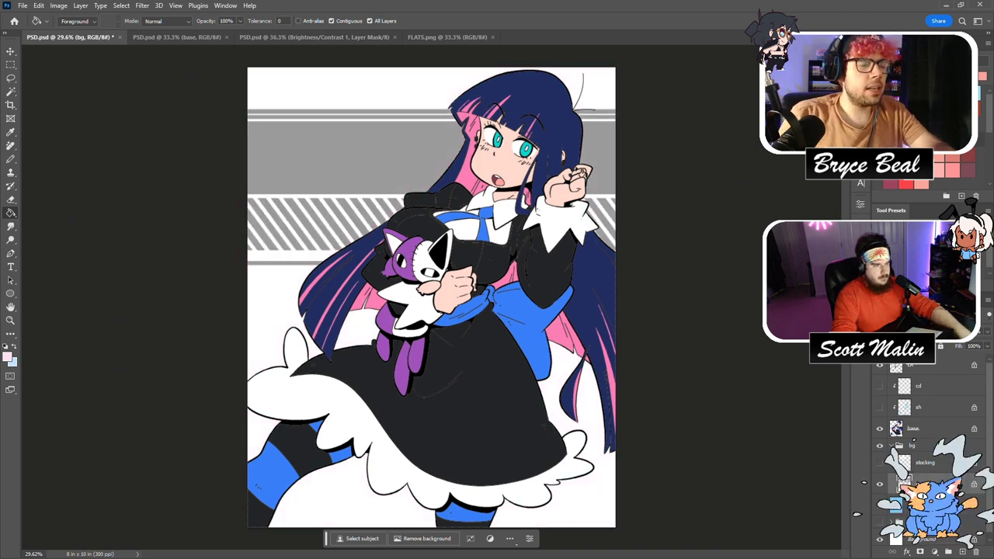
key(shift+BackSpace)
click(561, 146)
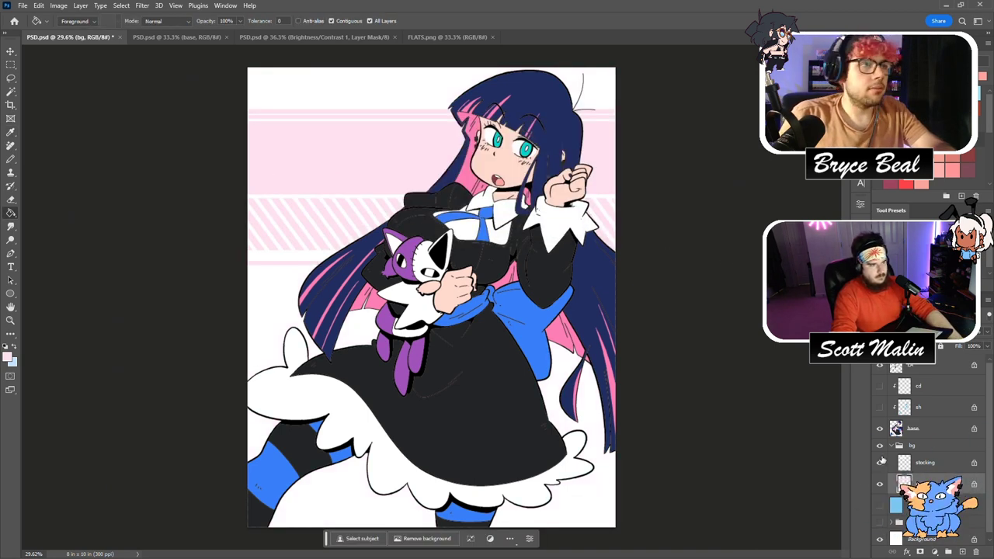
click(880, 462)
Try filling the STOCKING title lettering with pale blue.
click(928, 462)
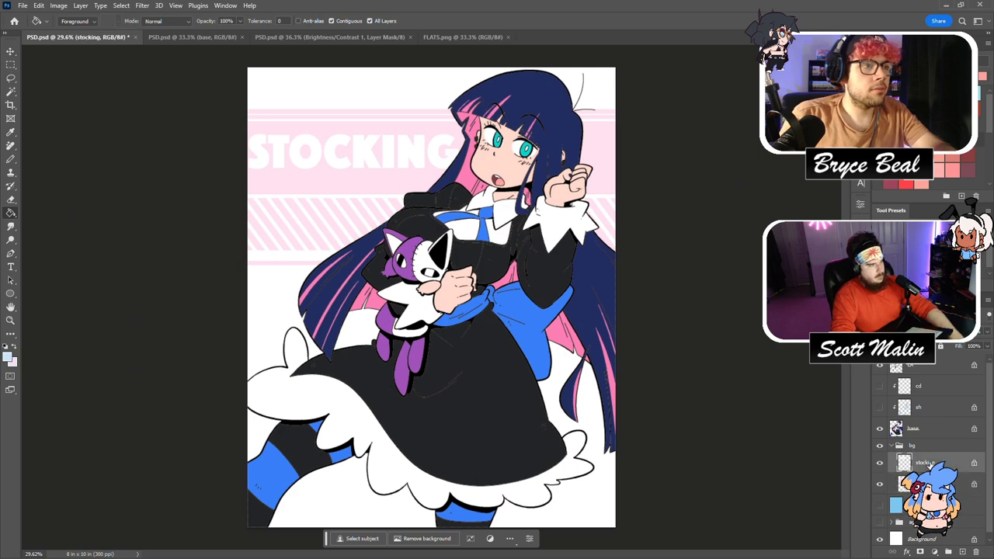
key(z)
key(shift+F5)
key(Return)
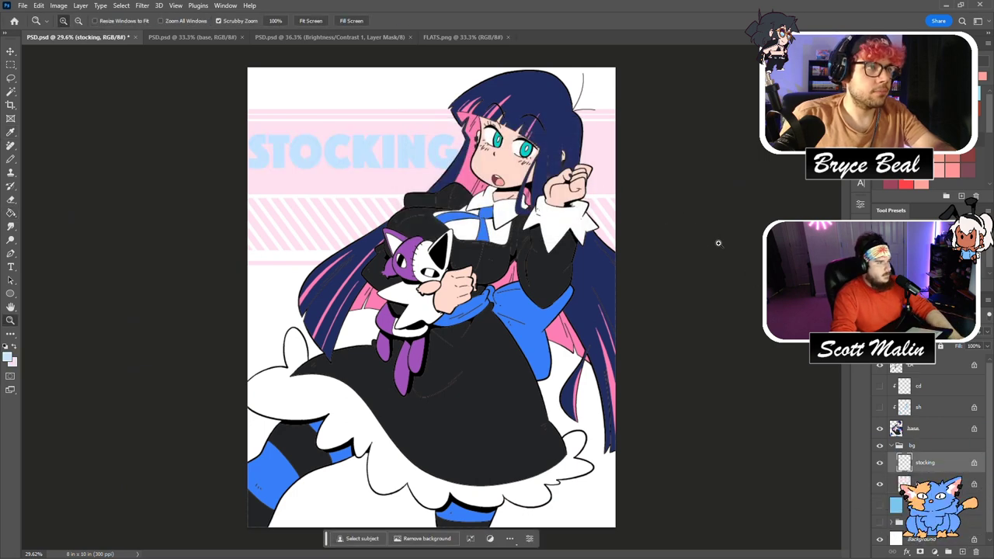
key(ctrl+z)
Draw a vertical pale blue to pale pink gradient fill from the banner's upper edge to below the hatching, and clip it to the bg layer.
click(924, 483)
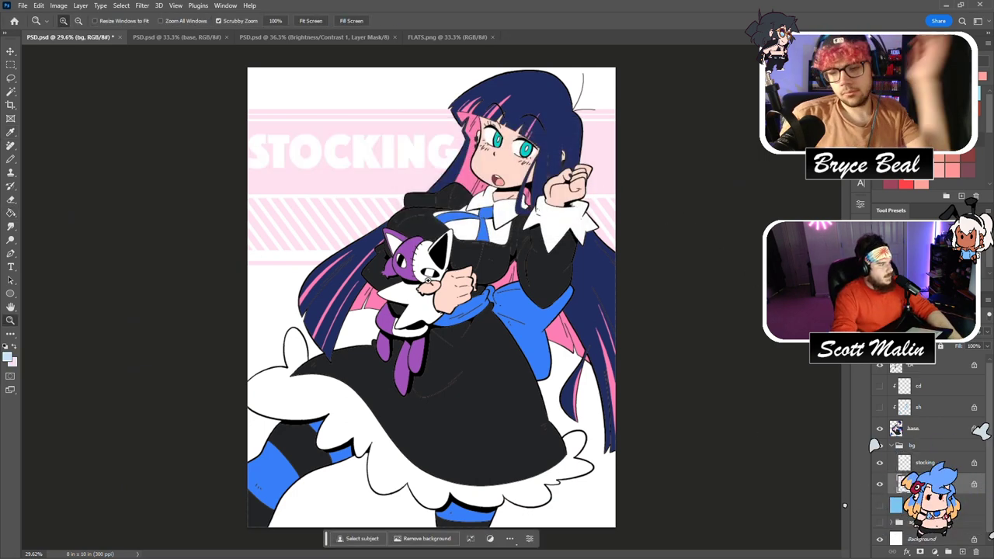
click(11, 212)
click(55, 217)
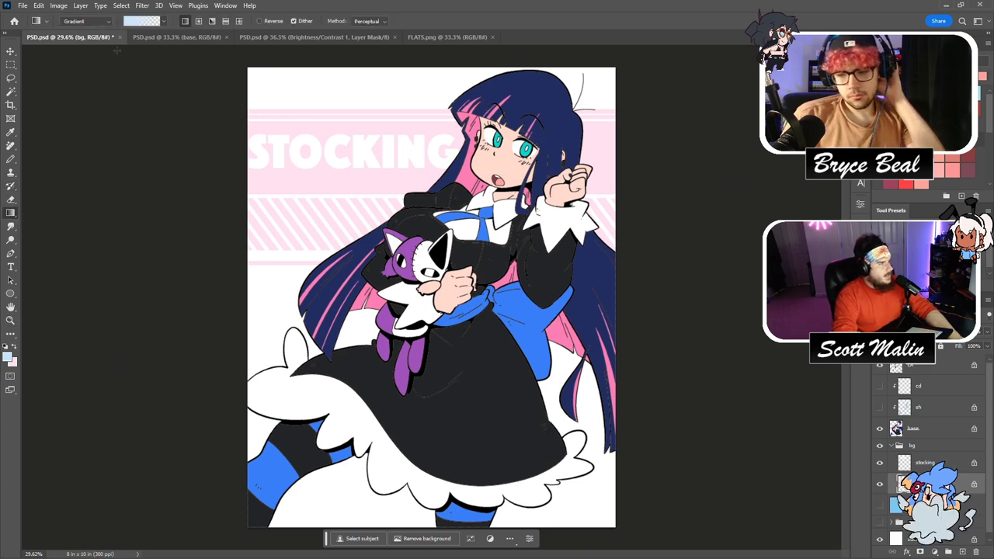
click(162, 23)
click(87, 46)
drag(360, 110, 325, 242)
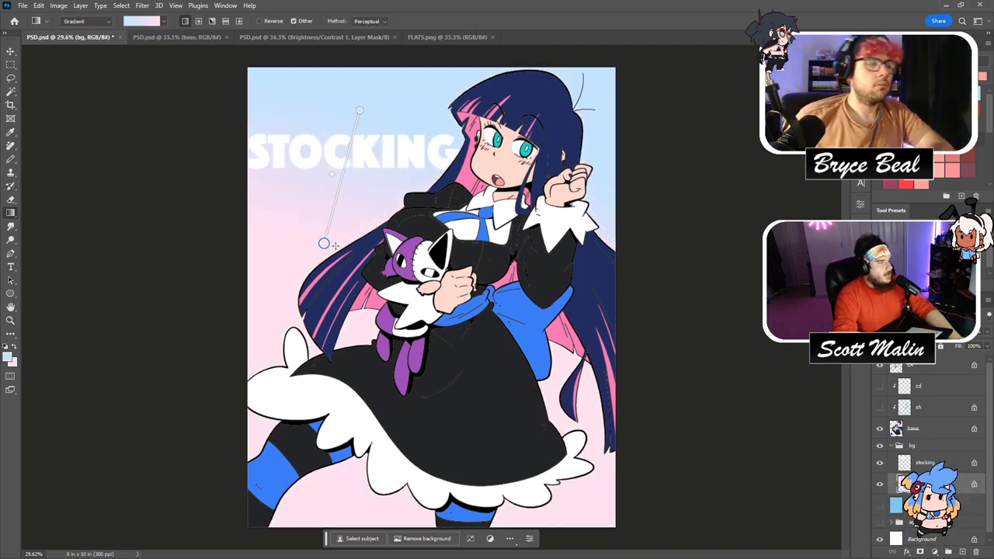
key(ctrl+z)
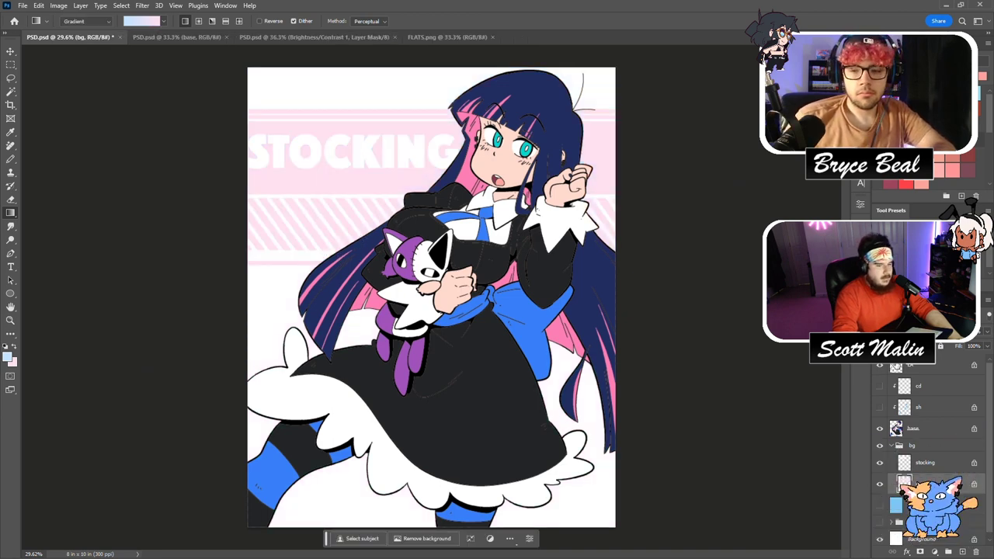
drag(294, 118, 296, 247)
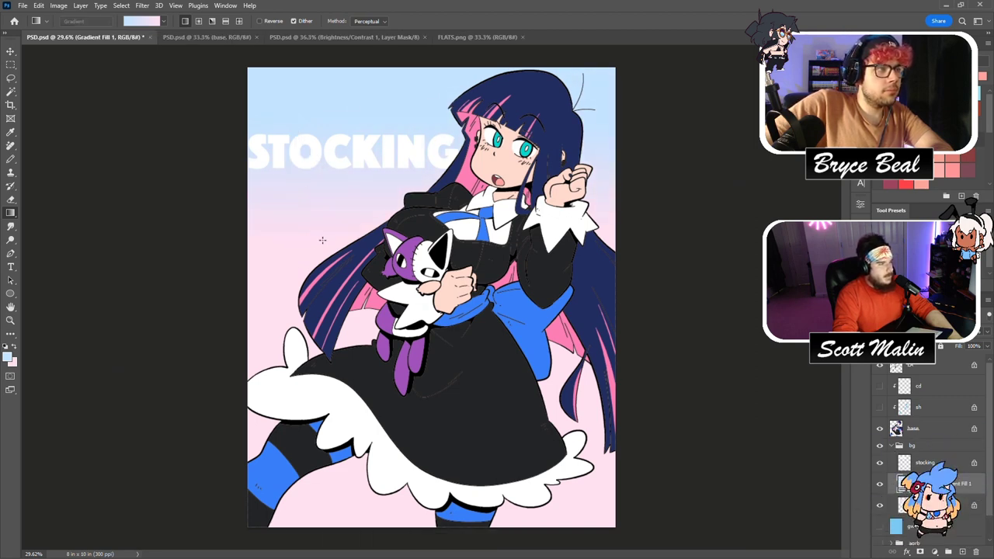
key(ctrl+alt+g)
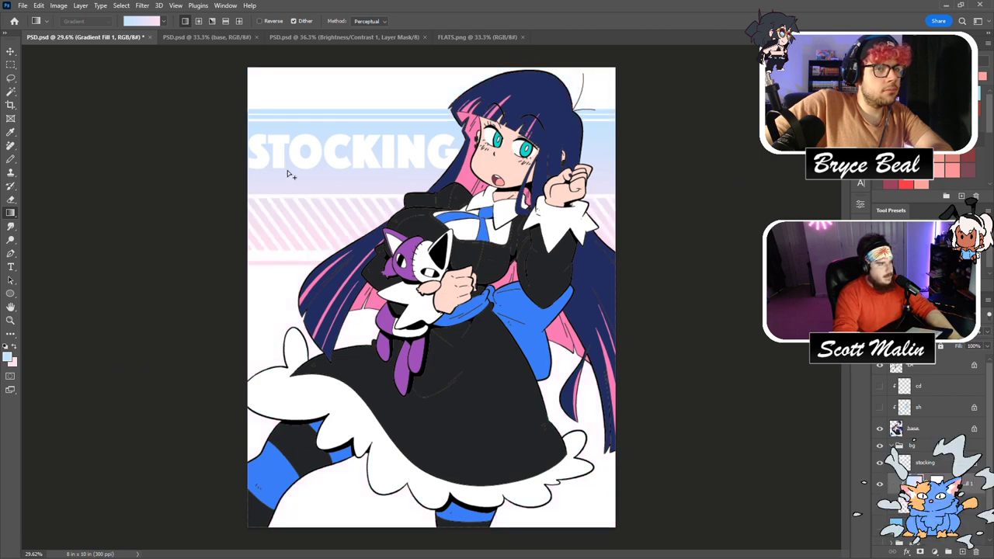
Redraw the banner's pale blue to pale pink gradient diagonally, from its upper edge down to the hatching near the sleeve.
drag(310, 115, 311, 342)
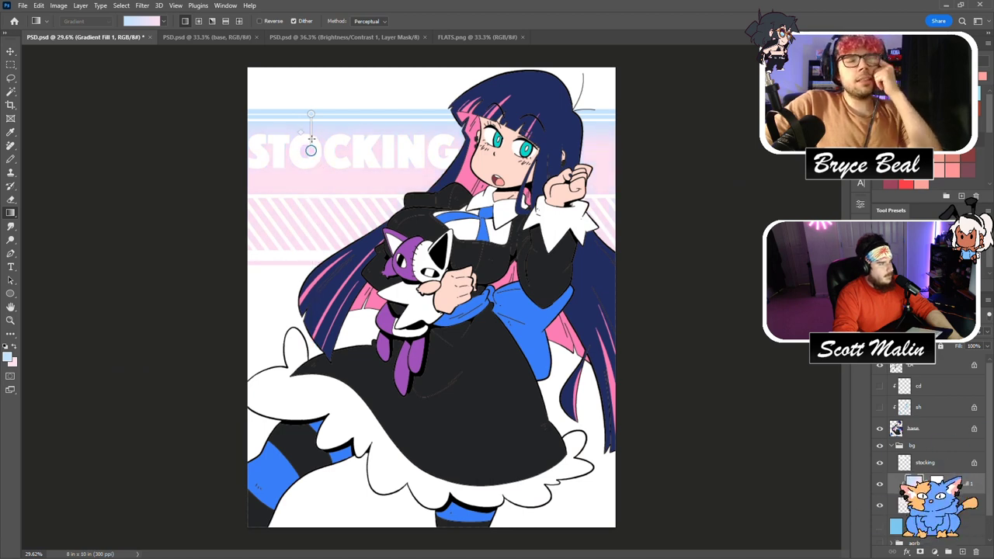
drag(310, 114, 378, 232)
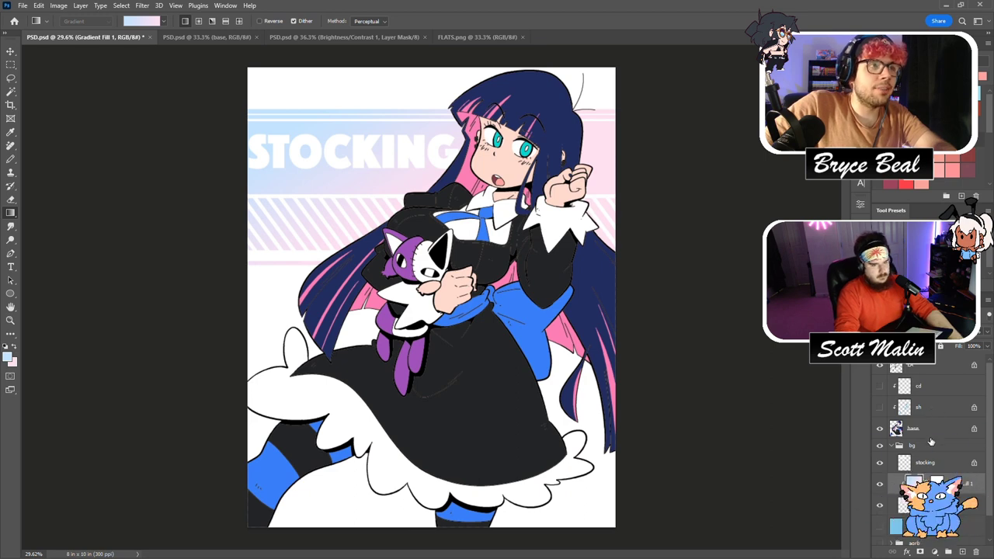
On a new layer named vsd above the stocking layer, draw a straight white line beneath the STOCKING lettering.
click(930, 466)
click(962, 552)
key(d)
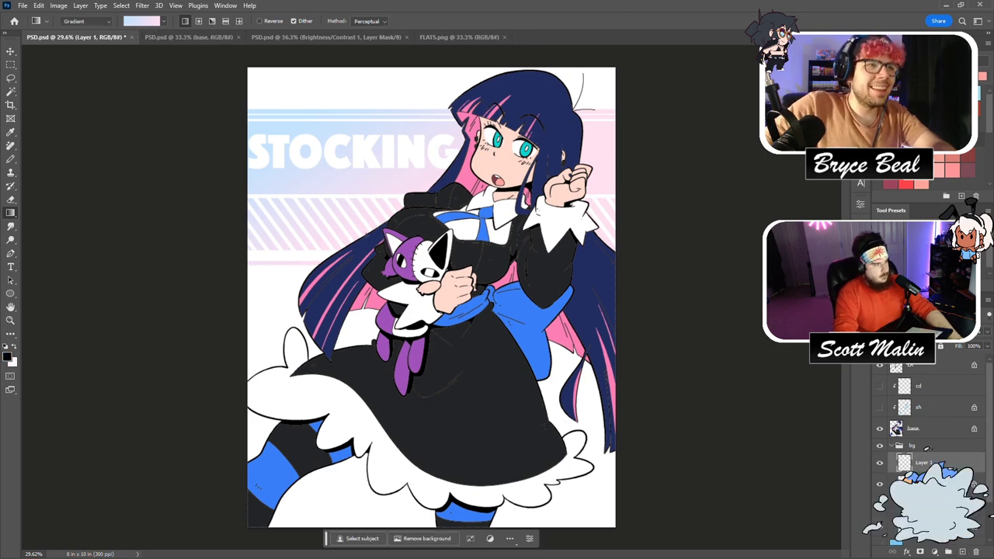
key(x)
key(b)
drag(241, 172, 444, 170)
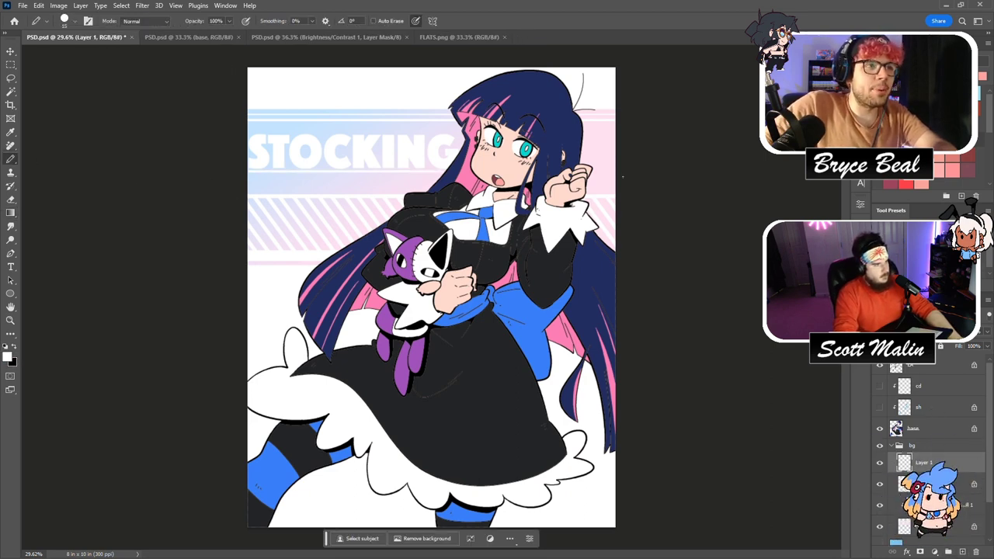
key(e)
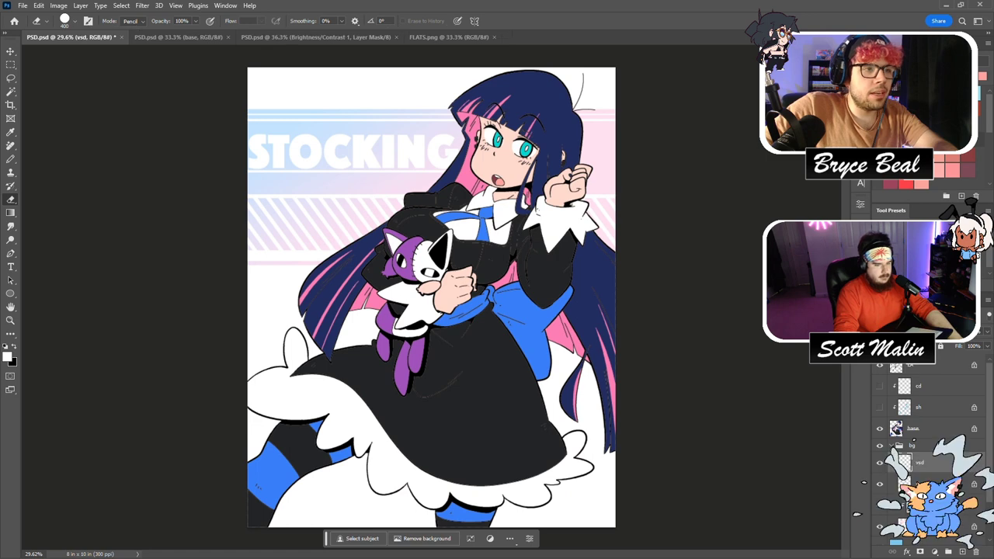
Collapse the bg group and compare the artwork with FLATS.png.
click(890, 444)
click(879, 366)
click(879, 367)
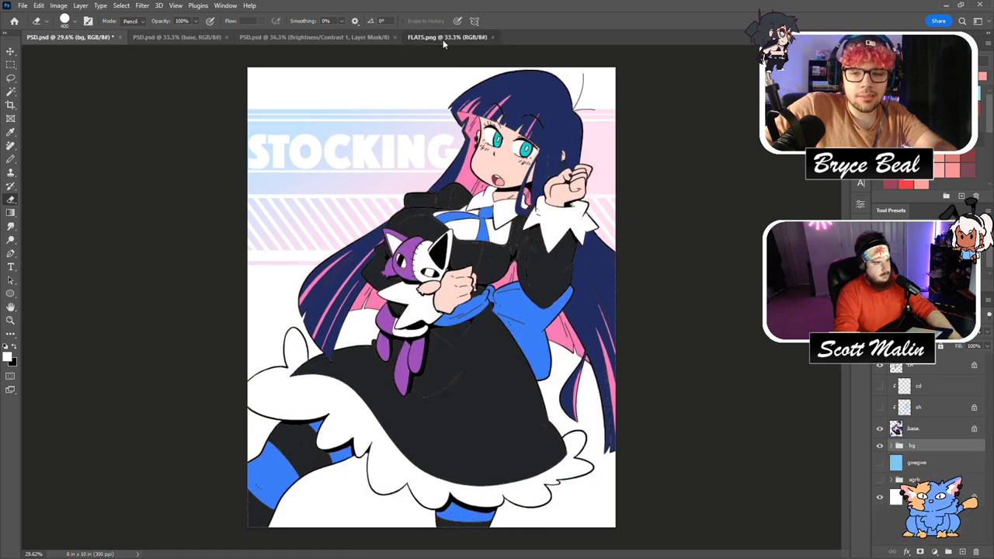
click(443, 41)
click(92, 38)
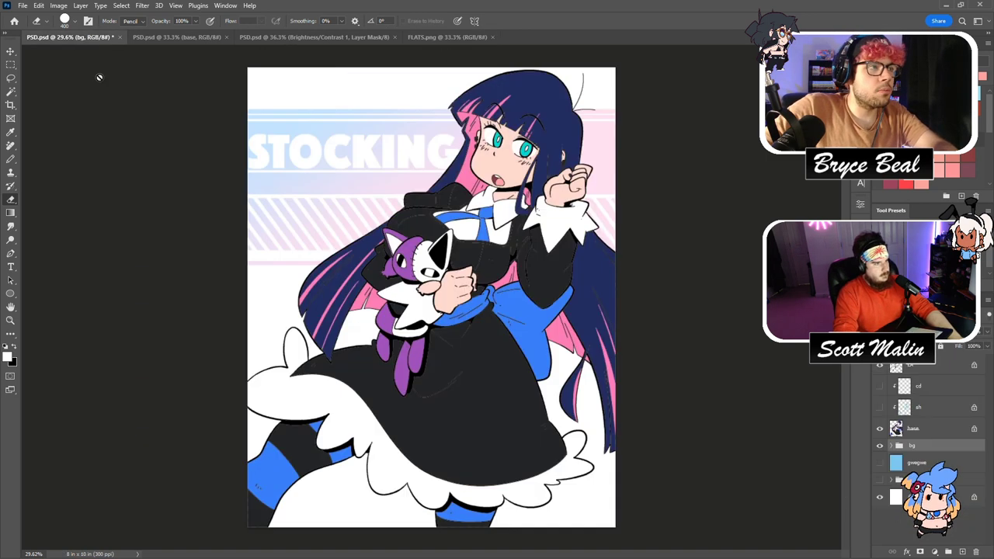
Select the white eye on the doll's white side and colorize it golden yellow on the base layer with Hue/Saturation.
click(10, 320)
drag(531, 99, 561, 113)
key(w)
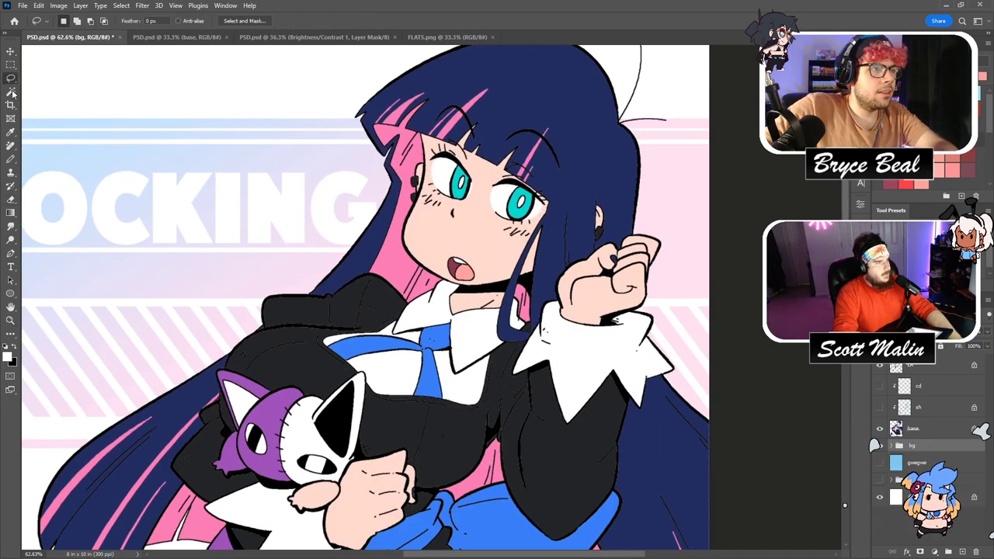
scroll(317, 396, down, 1)
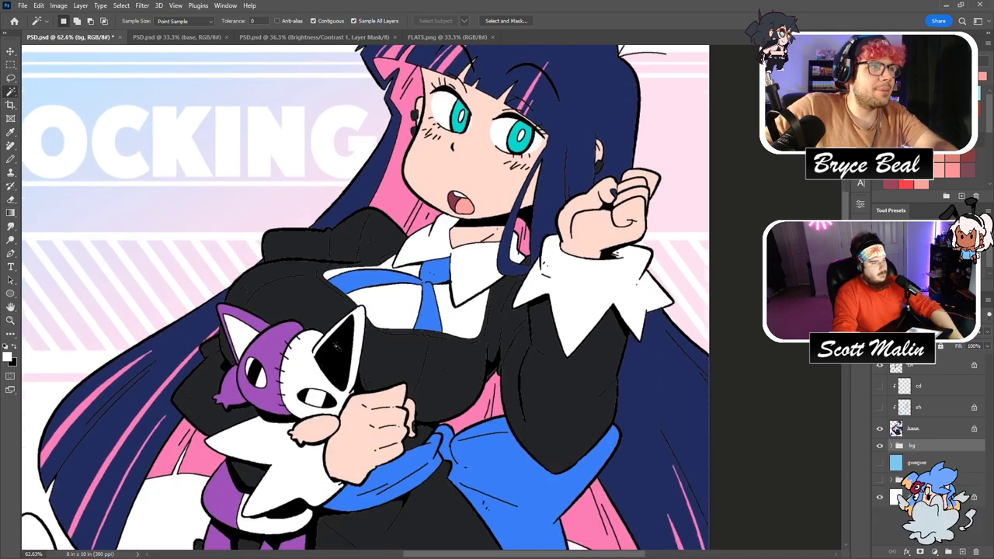
click(316, 397)
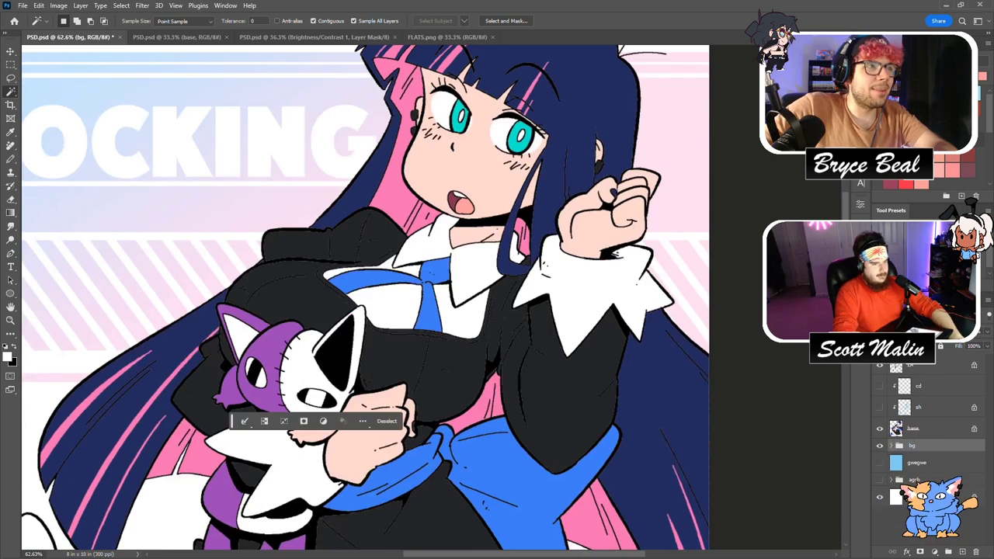
click(921, 429)
key(ctrl+u)
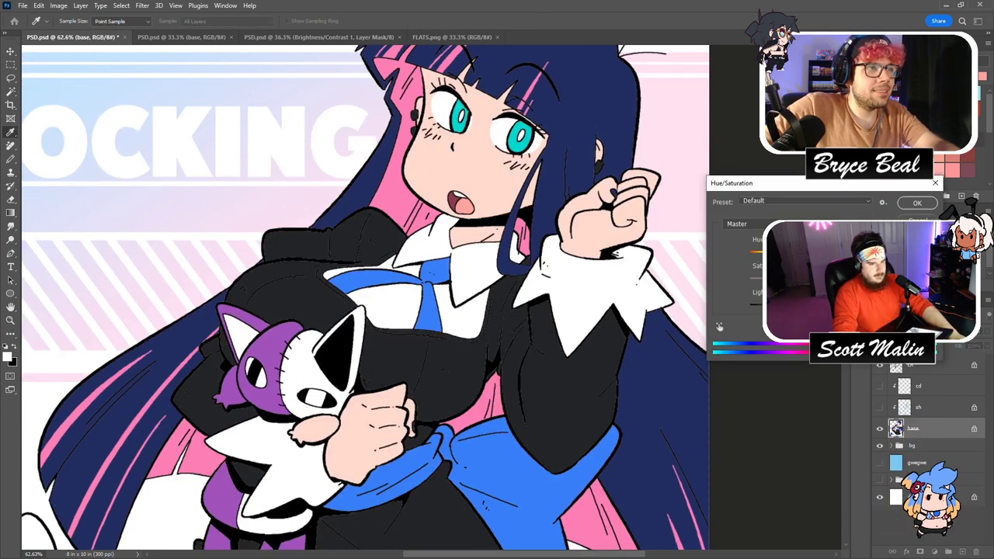
drag(750, 255, 862, 279)
drag(808, 305, 791, 305)
drag(759, 254, 762, 255)
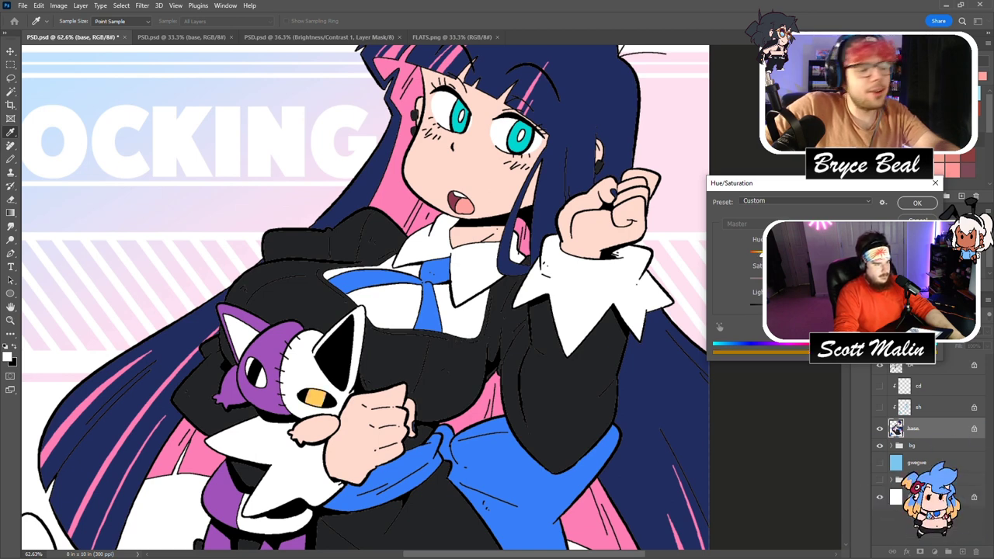
click(912, 204)
scroll(511, 229, up, 3)
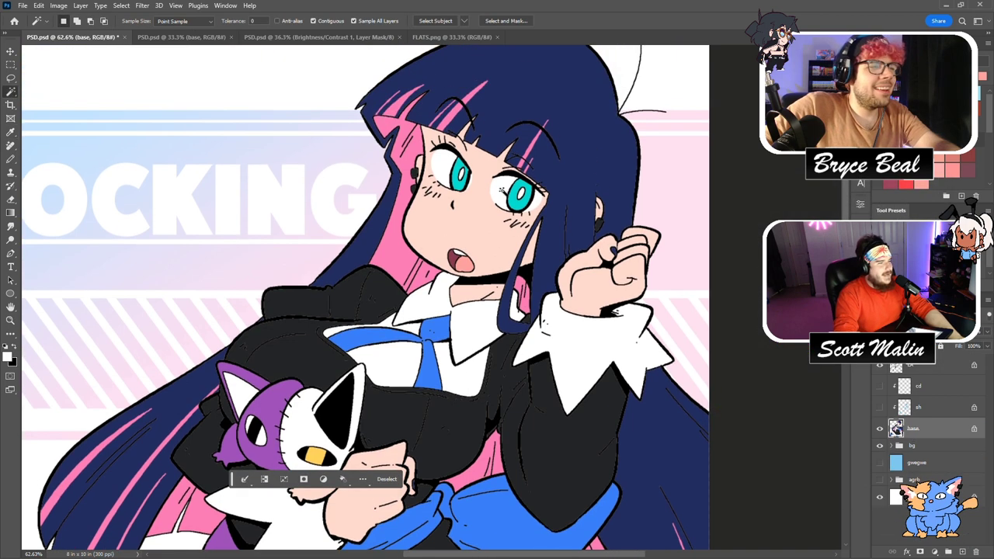
key(ctrl+d)
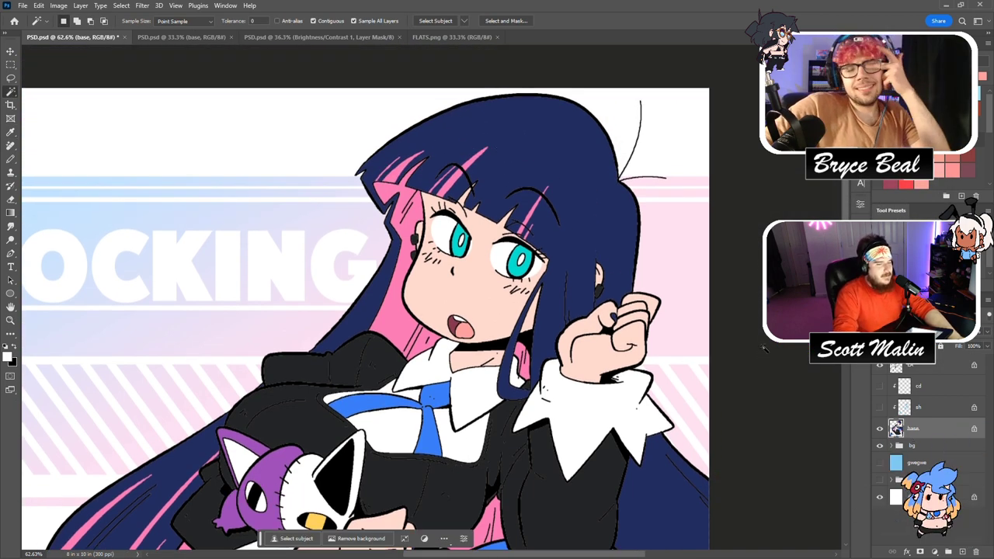
Rename the base layer as FLATS, duplicate it and name the copy shaded.
double_click(914, 429)
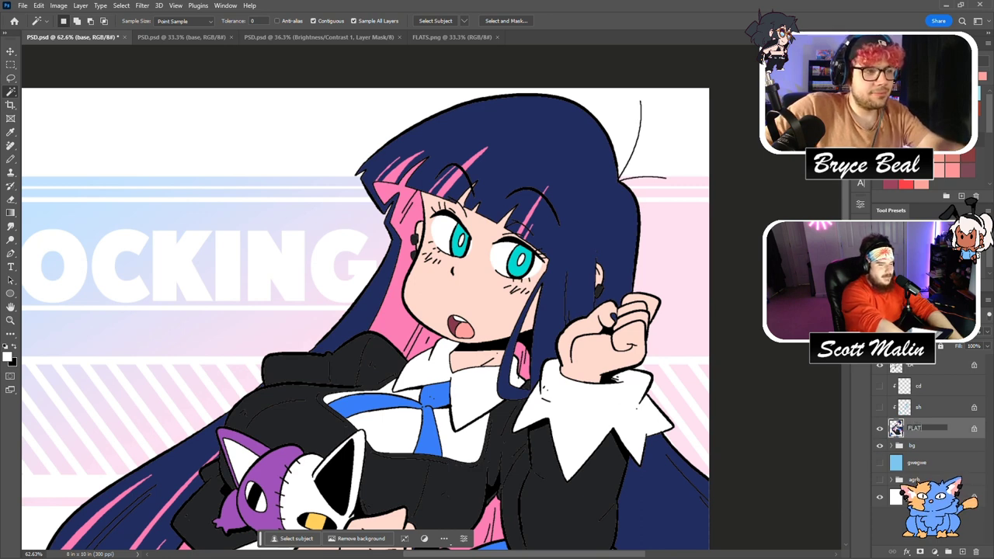
key(Return)
key(ctrl+j)
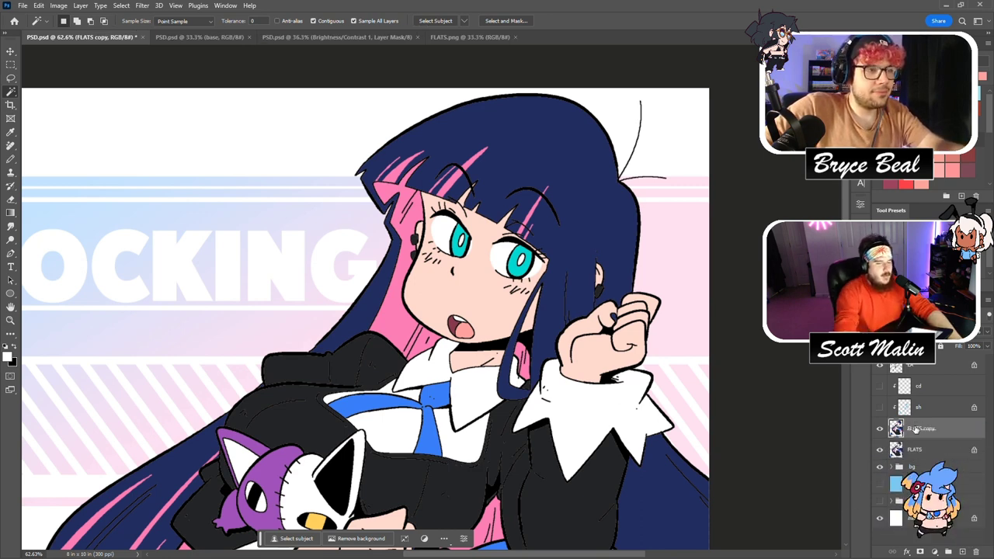
text(shaded)
key(Return)
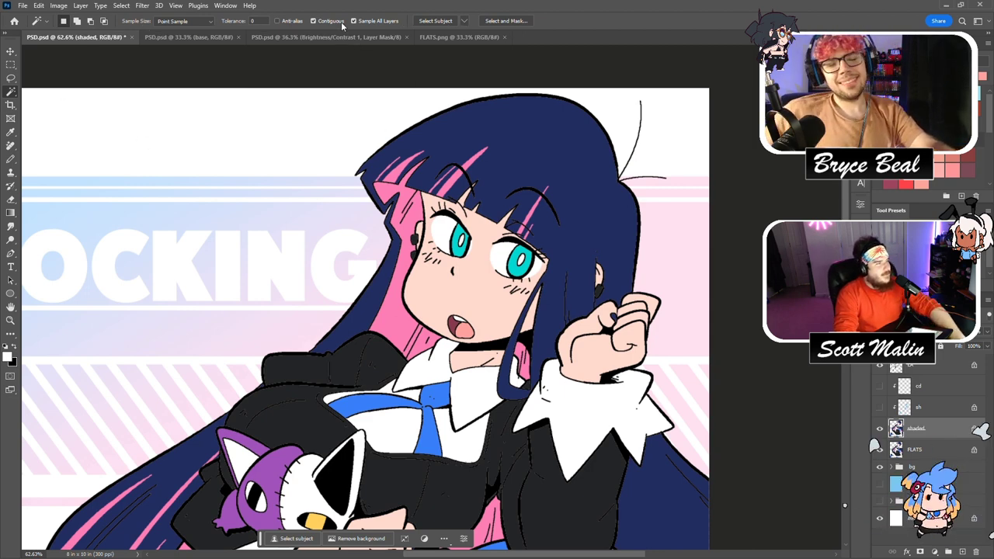
Select all skin-coloured areas on the shaded layer, hide the selection edges and pencil pink blush on both cheeks.
click(436, 301)
key(ctrl+h)
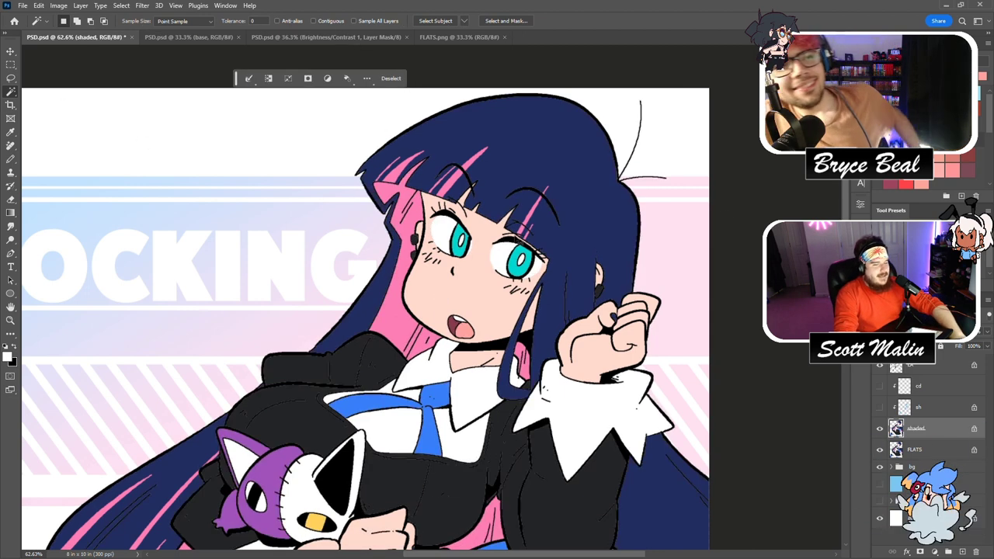
click(939, 169)
key(b)
scroll(436, 256, up, 2)
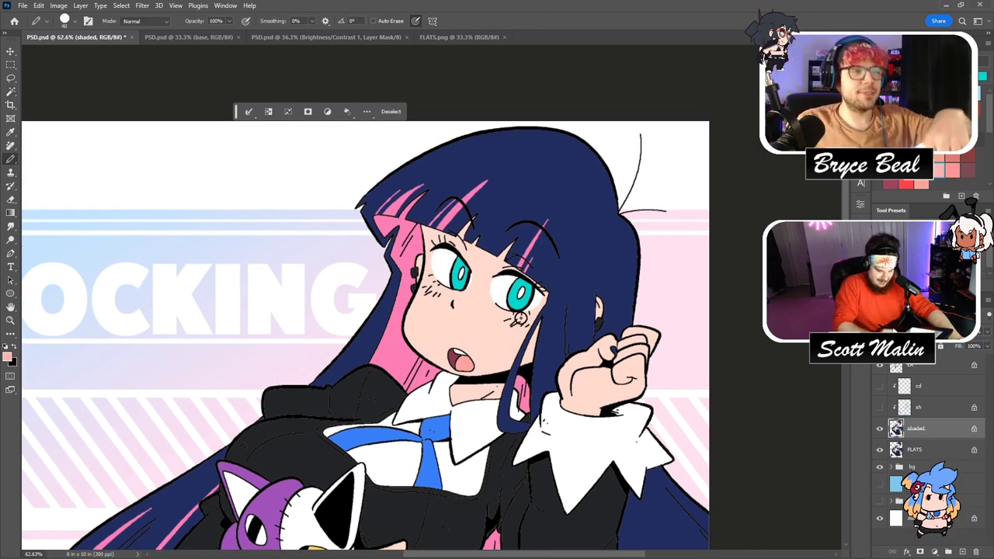
drag(531, 320, 522, 323)
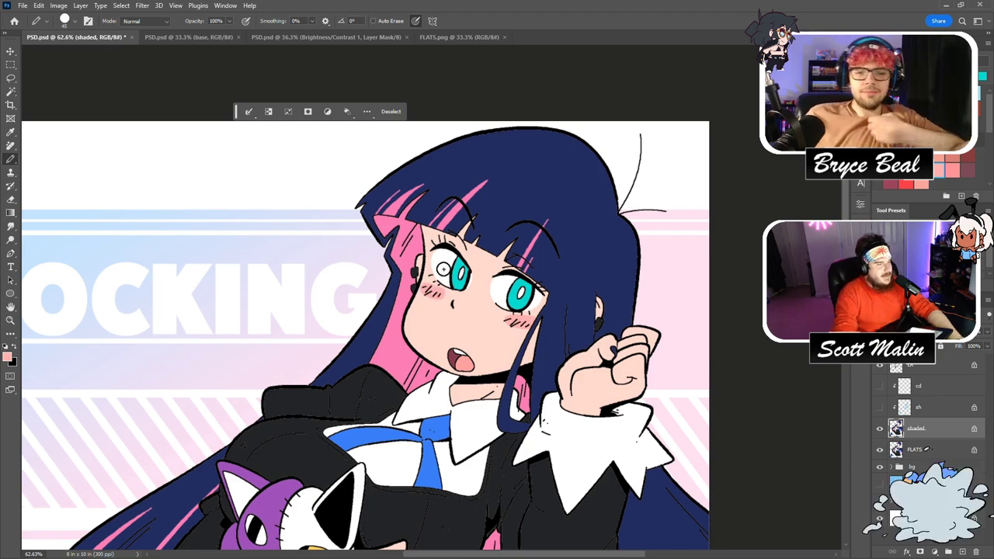
Trim the blush patches on both cheeks with the pale skin colour and clear the selection.
click(11, 319)
drag(501, 310, 602, 310)
key(b)
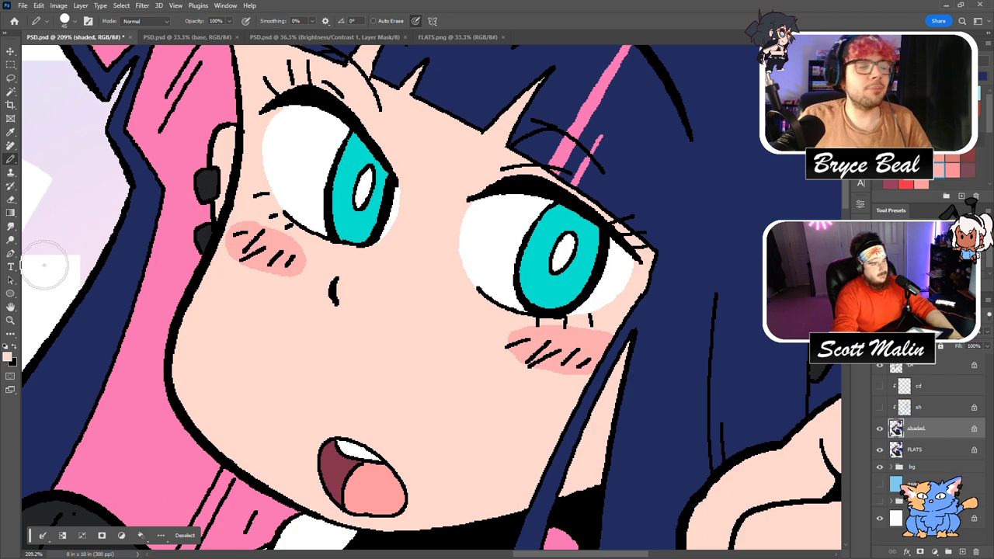
key(z)
drag(497, 250, 334, 247)
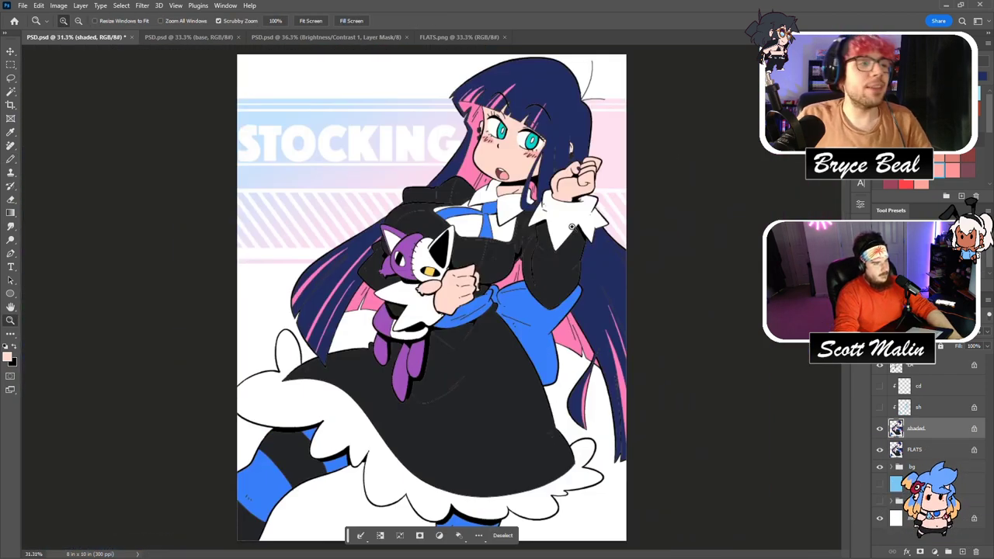
key(ctrl+d)
Select the skin areas from the FLATS layer, return to the shaded layer and preview the sh layer's shadow shapes.
drag(584, 152, 661, 151)
click(927, 450)
click(10, 91)
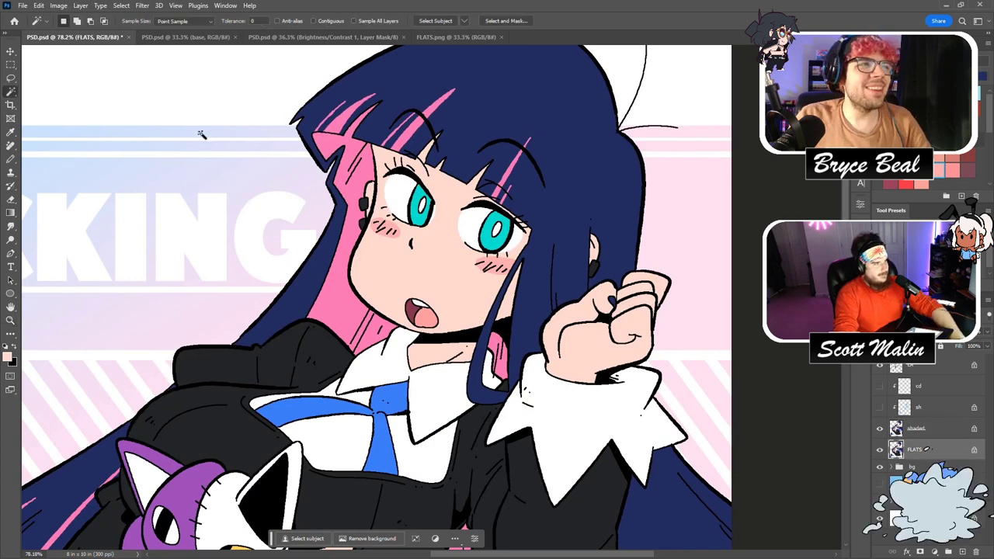
click(916, 428)
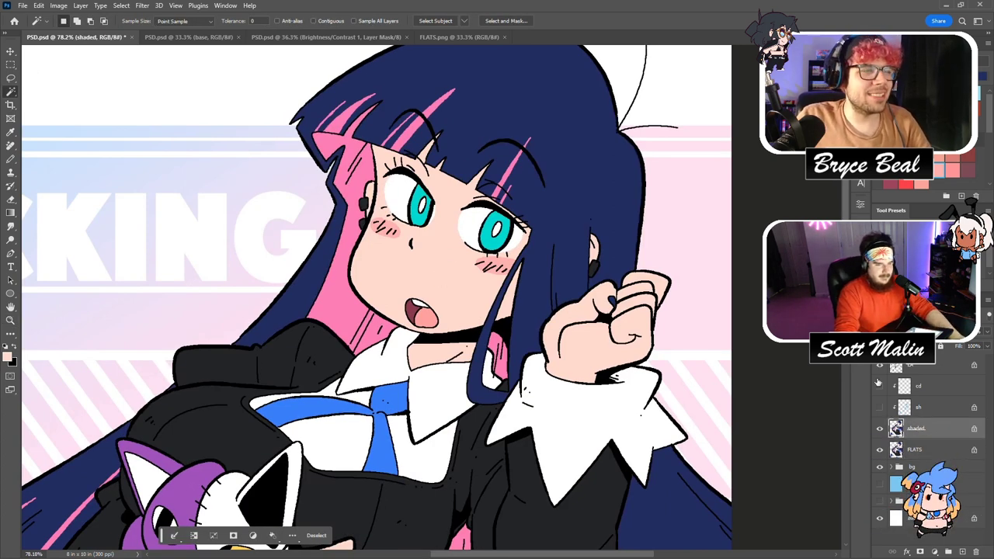
click(878, 407)
click(878, 408)
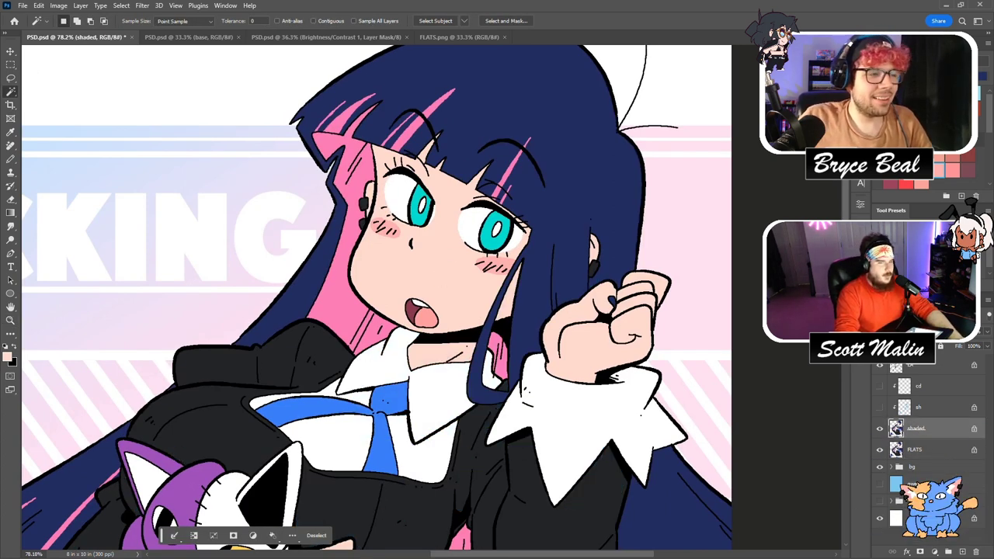
Fill the neck with salmon pink shadow, and pencil shading under the fringe and lighter highlights on the face.
click(945, 163)
key(x)
key(g)
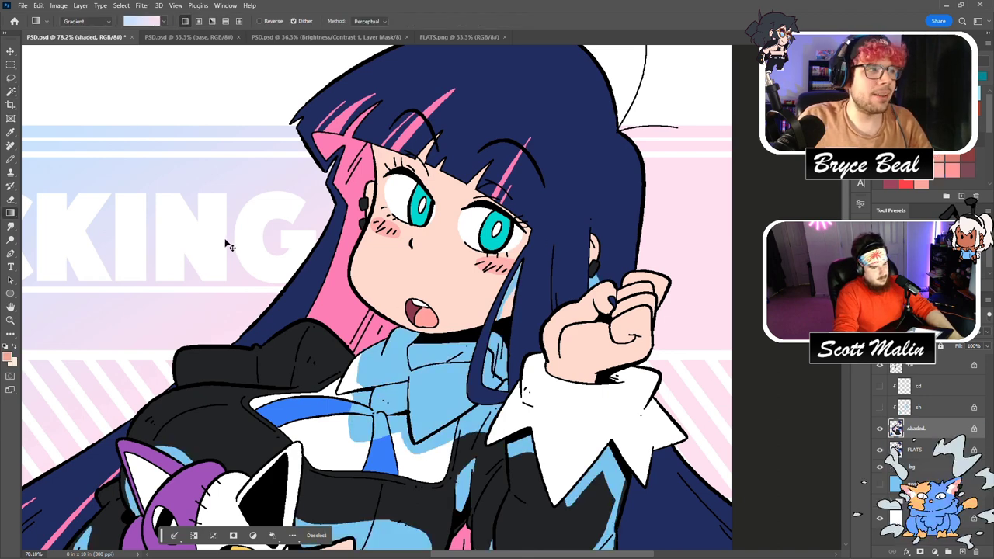
click(58, 223)
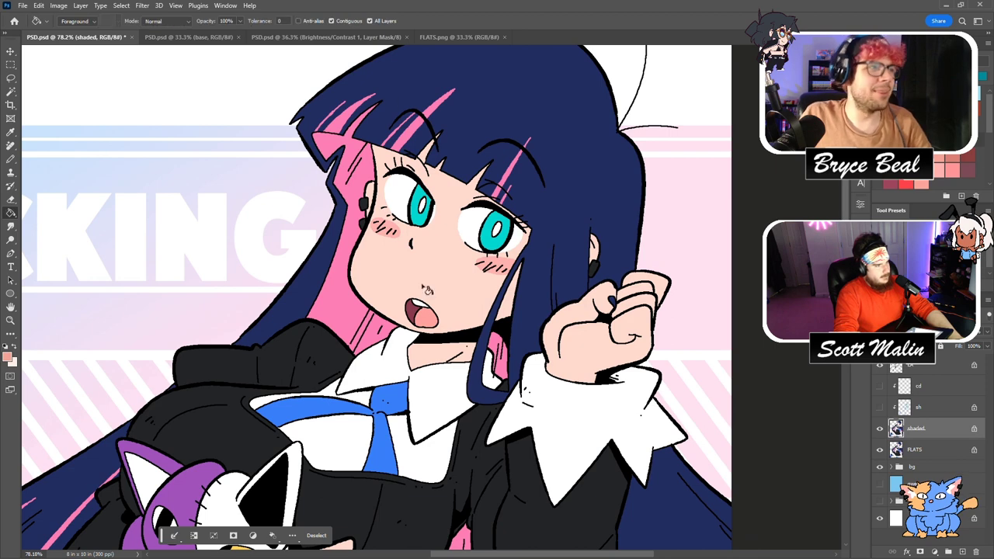
click(456, 357)
scroll(456, 357, up, 2)
key(b)
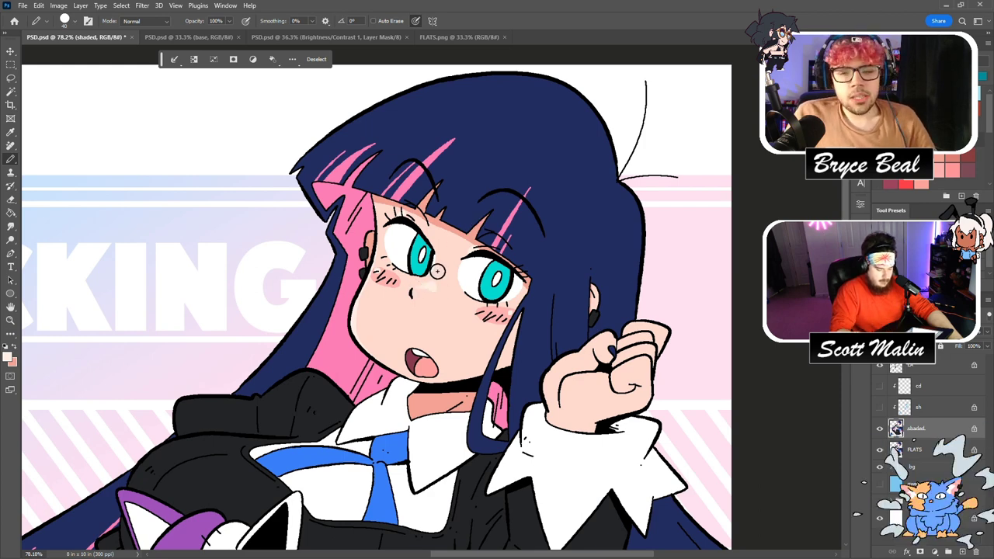
Pencil salmon pink shadows on the raised hand's wrist and thumb side, and refine them with the lighter skin colour.
scroll(437, 270, down, 5)
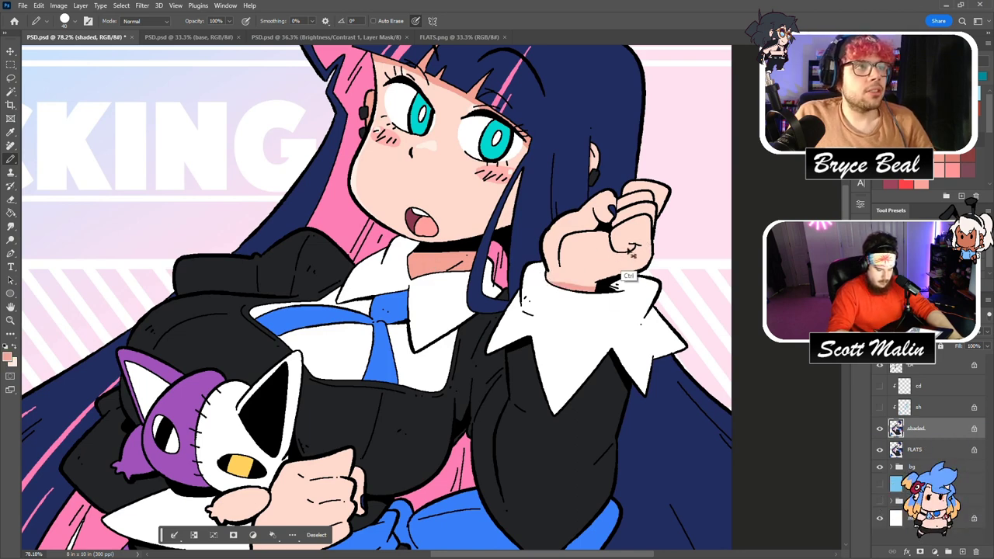
mouse_move(541, 246)
mouse_down()
mouse_move(566, 301)
mouse_move(550, 274)
mouse_move(619, 289)
mouse_up()
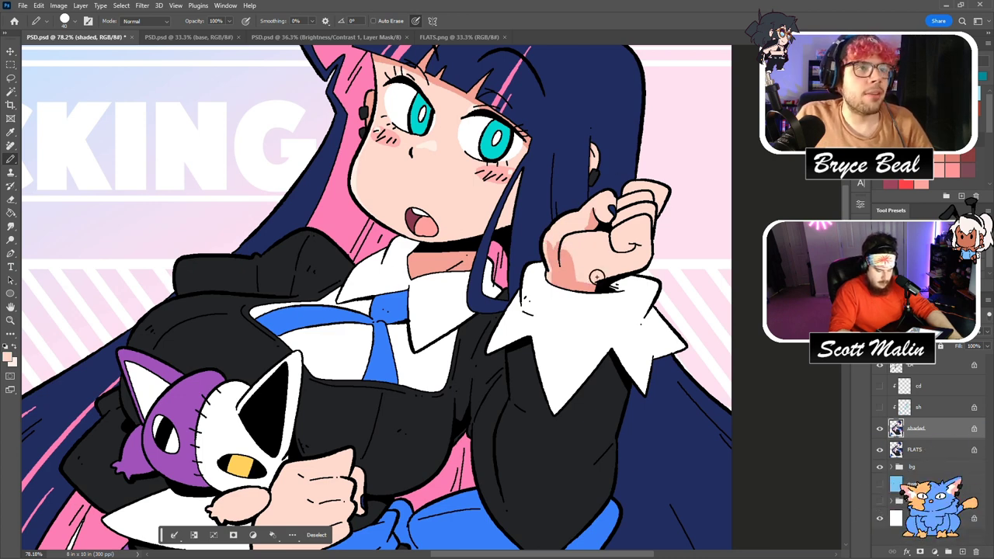
drag(555, 231, 587, 276)
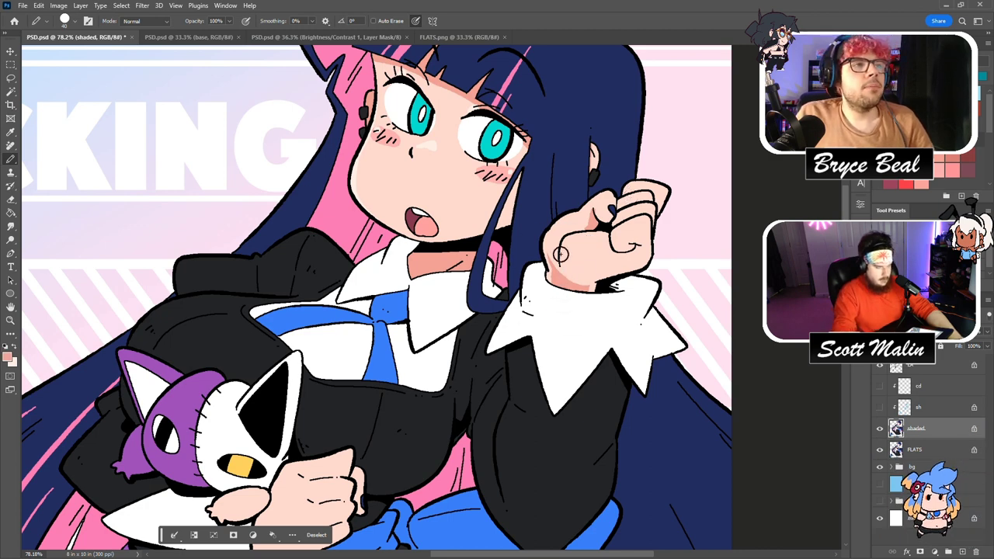
scroll(410, 202, down, 3)
scroll(426, 213, up, 1)
scroll(426, 213, down, 1)
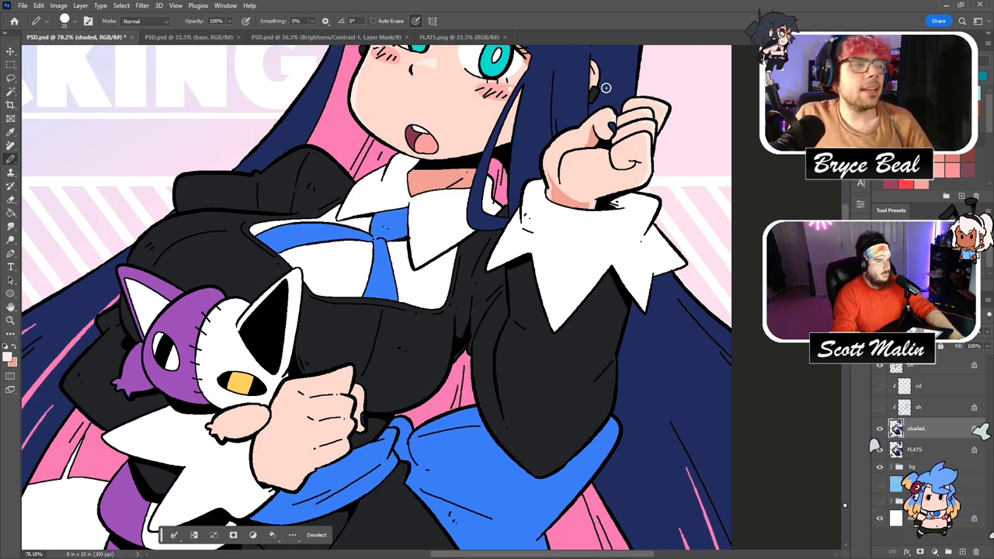
Fill the doll's skin-coloured paw beside the hand with the doll's purple on the shaded layer, and activate the FLATS layer.
scroll(285, 266, down, 3)
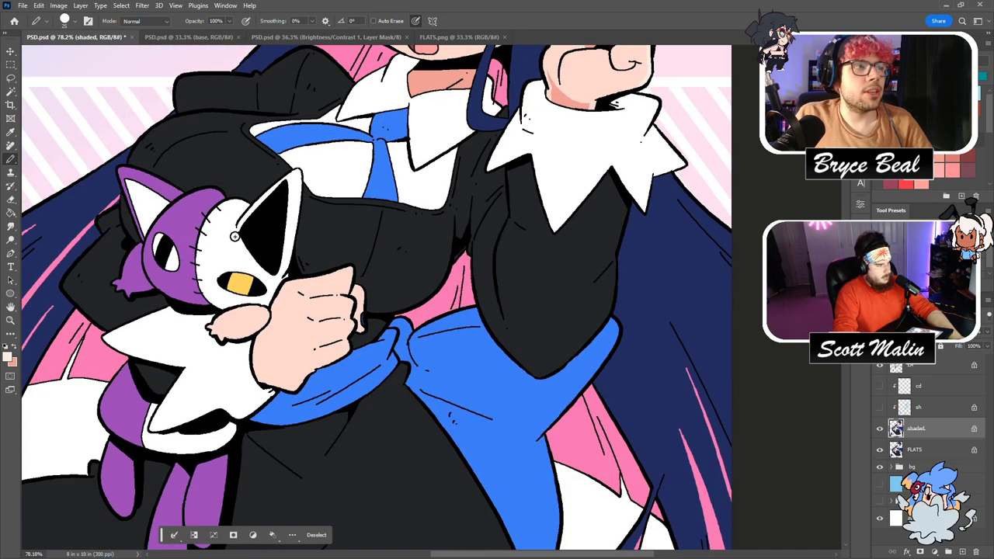
key(g)
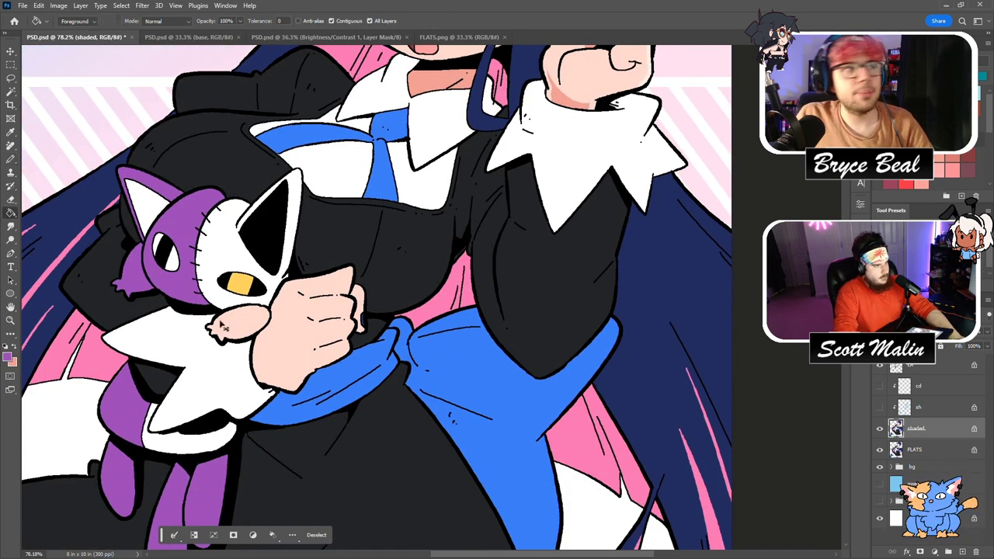
click(222, 324)
click(920, 450)
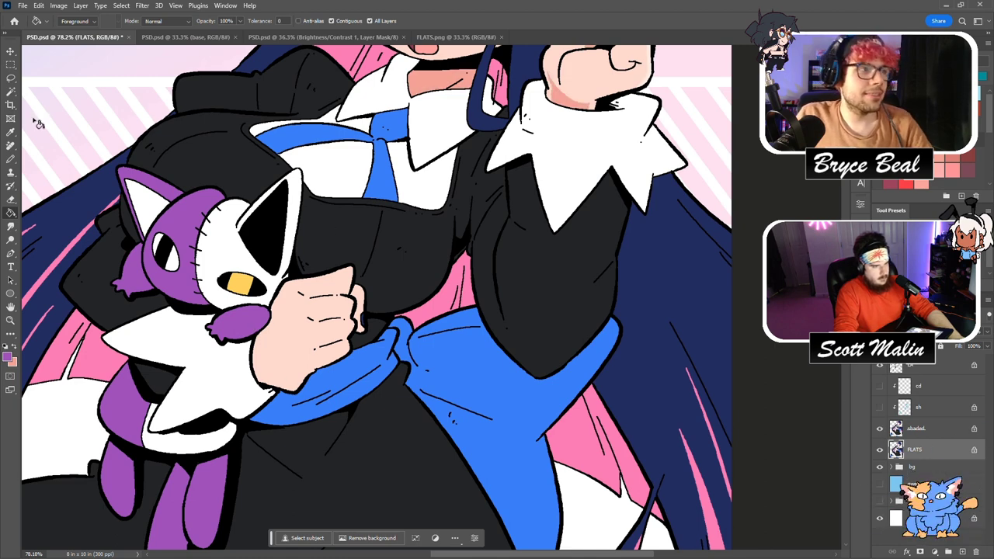
Select the skin areas from the FLATS layer and pencil salmon pink shadow along the doll-holding fist's lower edge on the shaded layer.
click(11, 90)
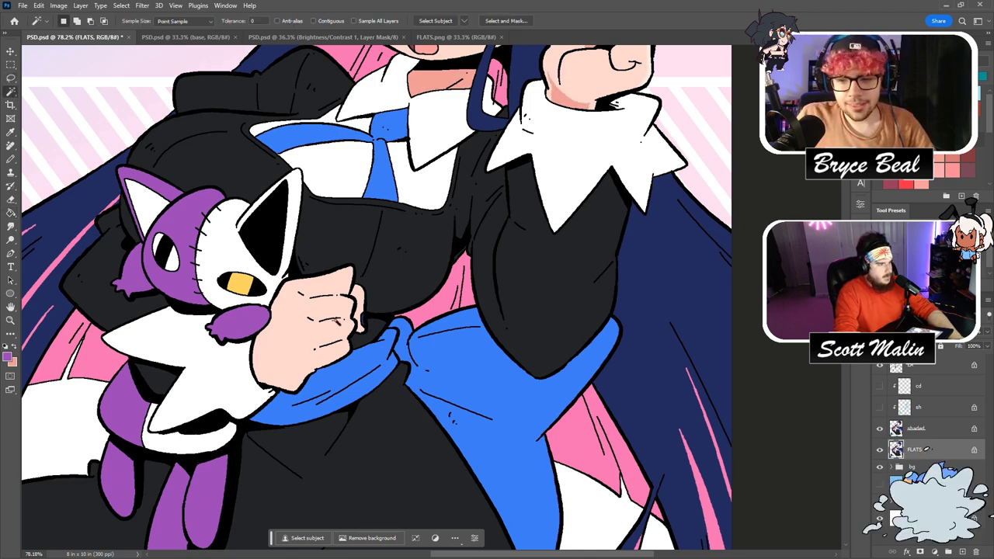
click(320, 311)
key(alt+bracketright)
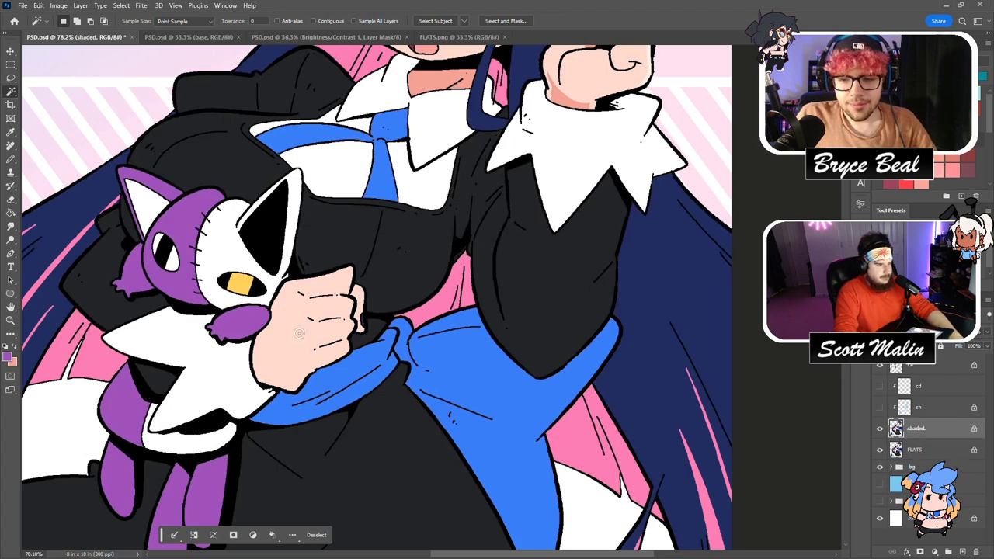
key(b)
scroll(310, 312, up, 2)
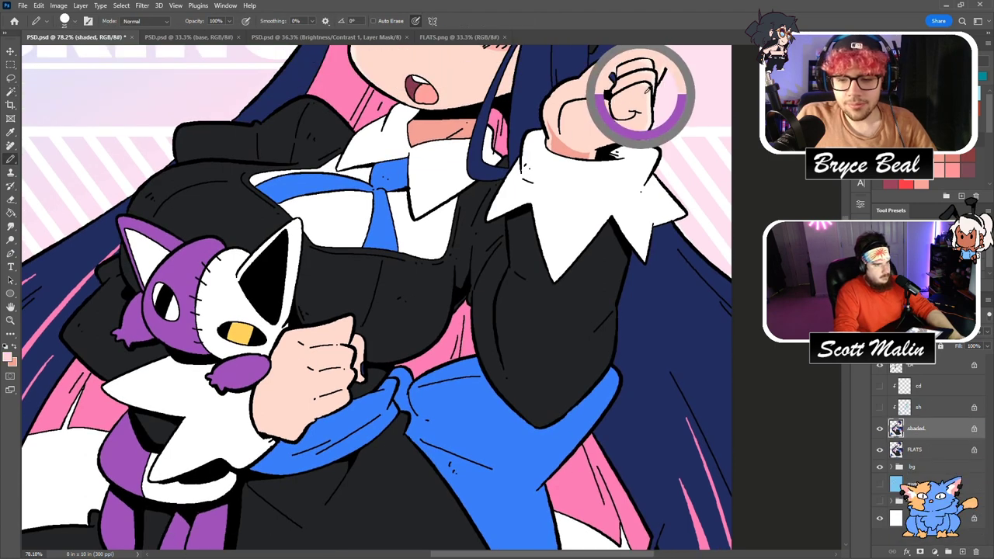
key(x)
mouse_move(252, 392)
mouse_down()
mouse_move(274, 431)
mouse_move(257, 422)
mouse_move(305, 435)
mouse_up()
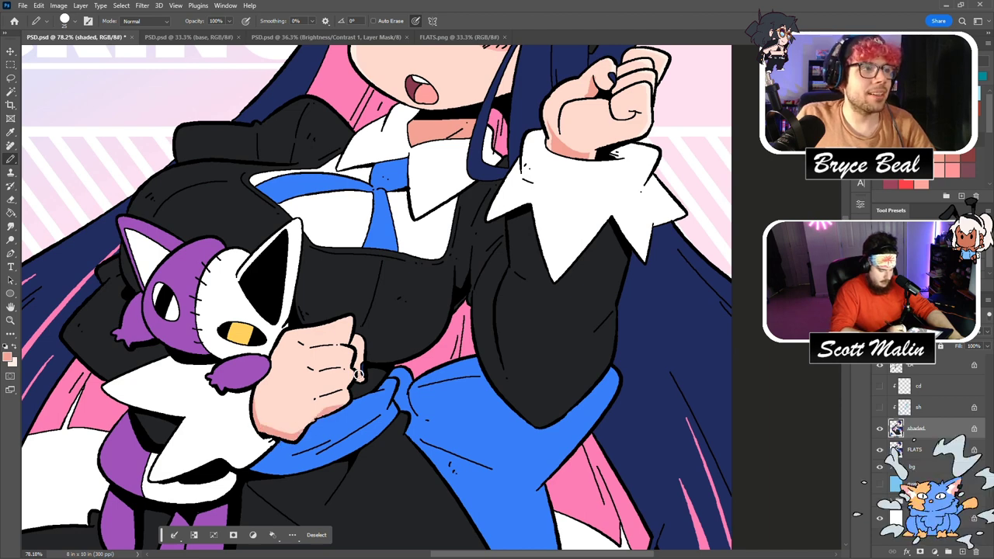
Pencil pale highlights on the doll-holding fist's fingers and refine the shading with the sampled skin colour.
key(x)
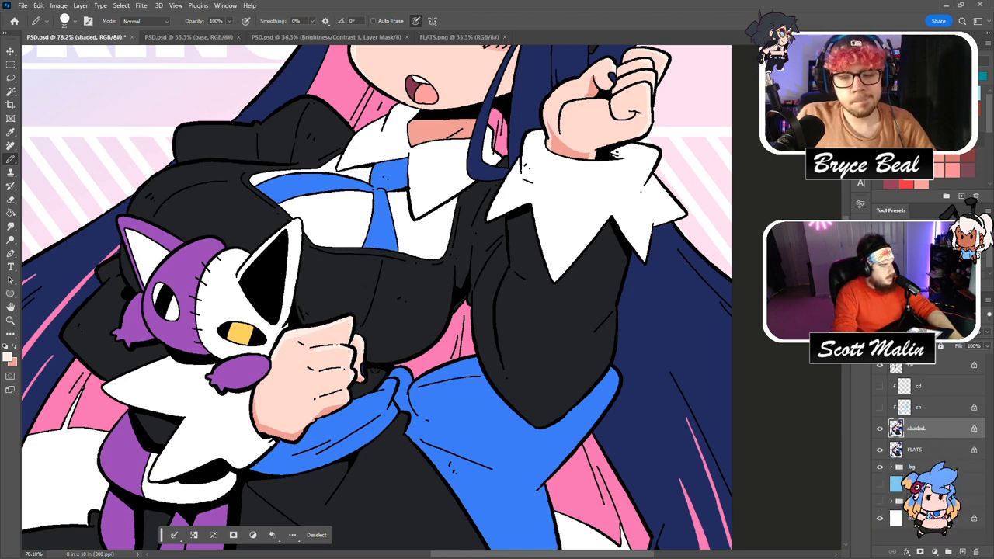
click(11, 322)
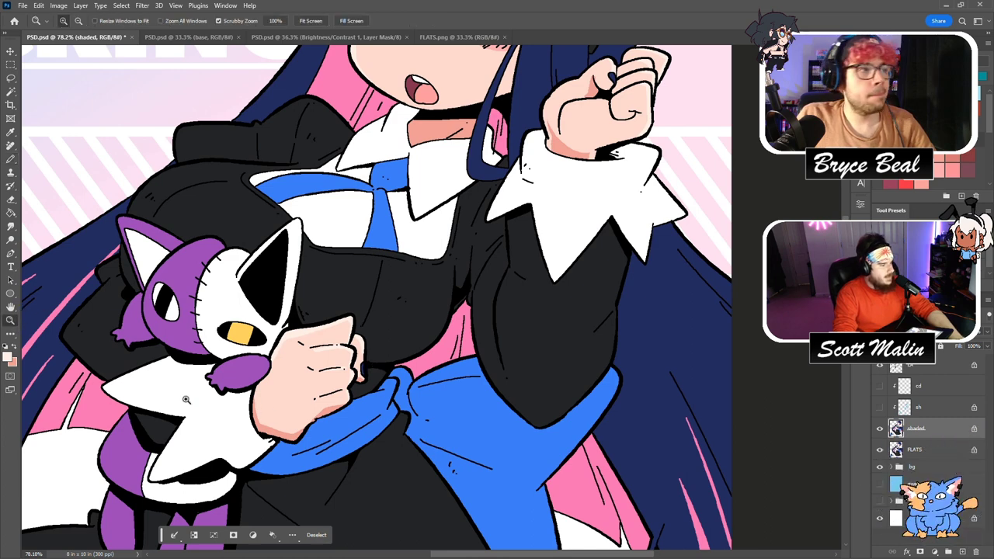
drag(202, 401, 221, 401)
key(b)
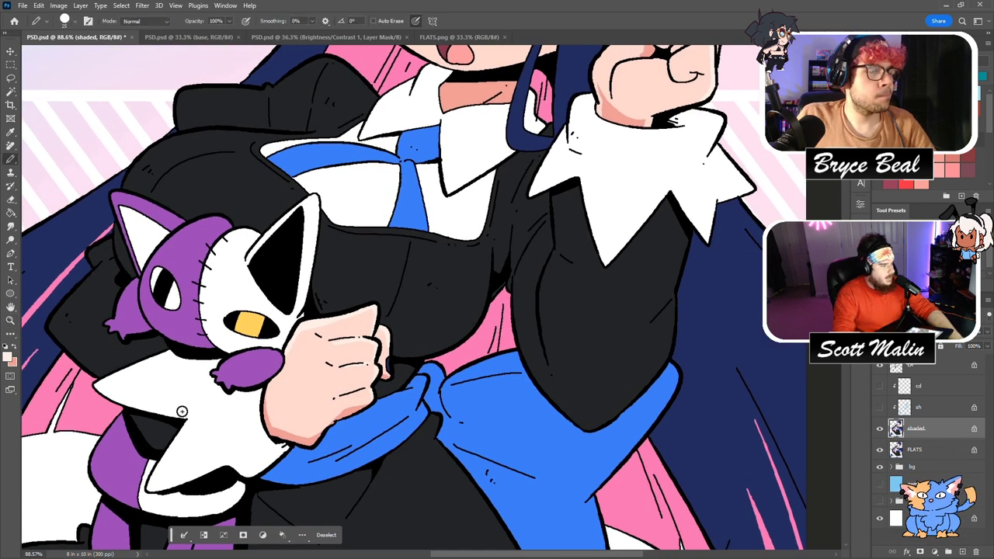
alt+click(279, 419)
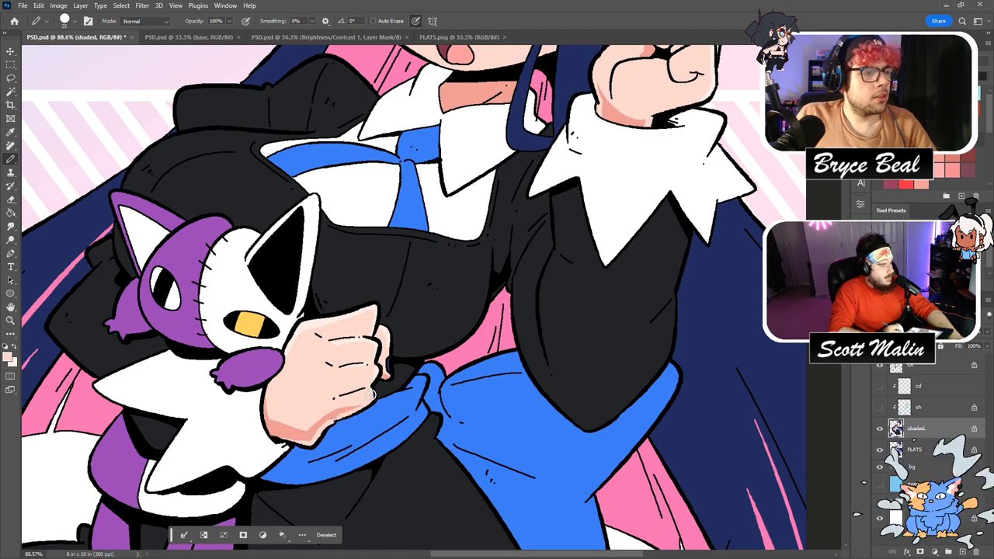
click(11, 319)
drag(519, 265, 482, 224)
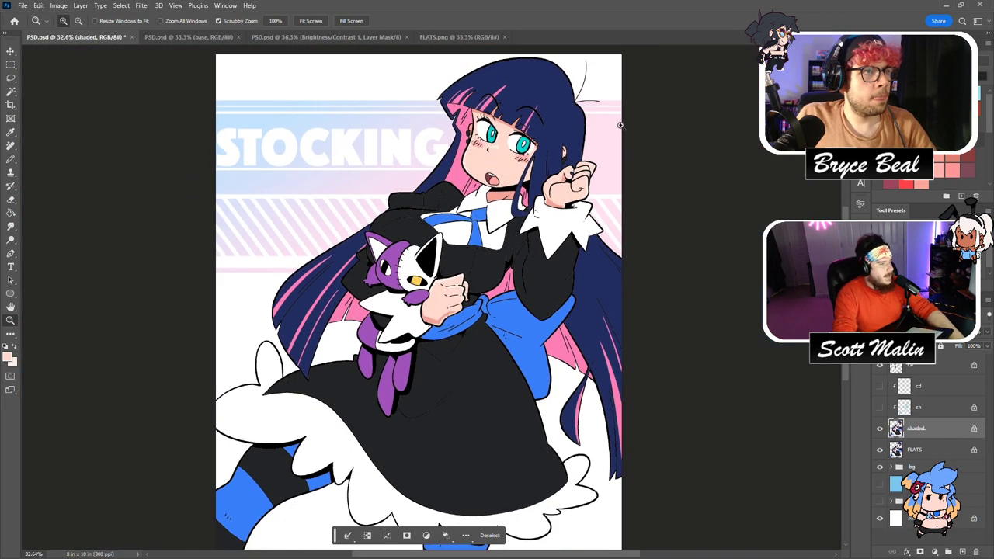
Sample the dark teal eye colour from FLATS.png, select the teal irises on the shaded layer and pencil shading across their upper parts.
drag(546, 126, 516, 203)
click(501, 150)
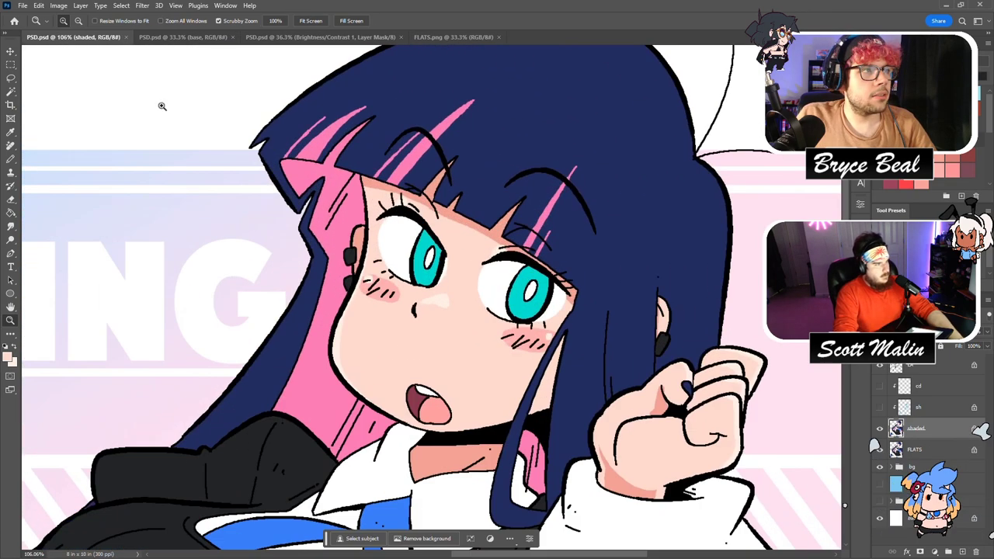
click(450, 37)
key(g)
alt+click(578, 153)
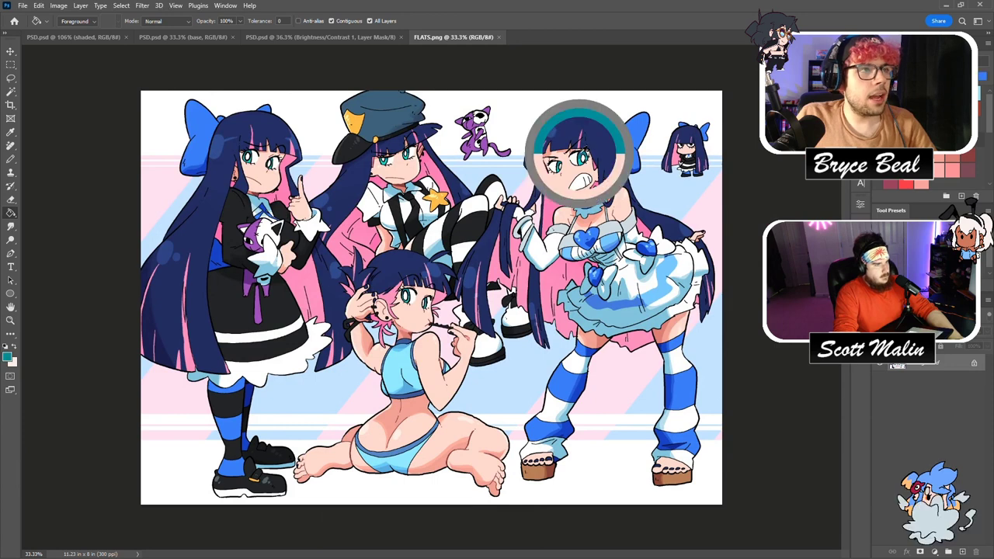
click(78, 37)
click(11, 93)
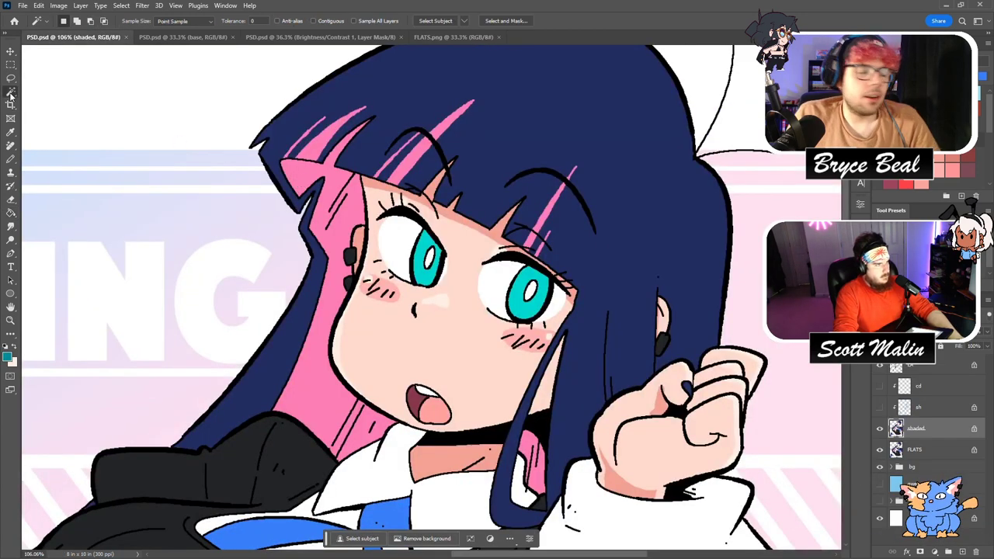
click(420, 248)
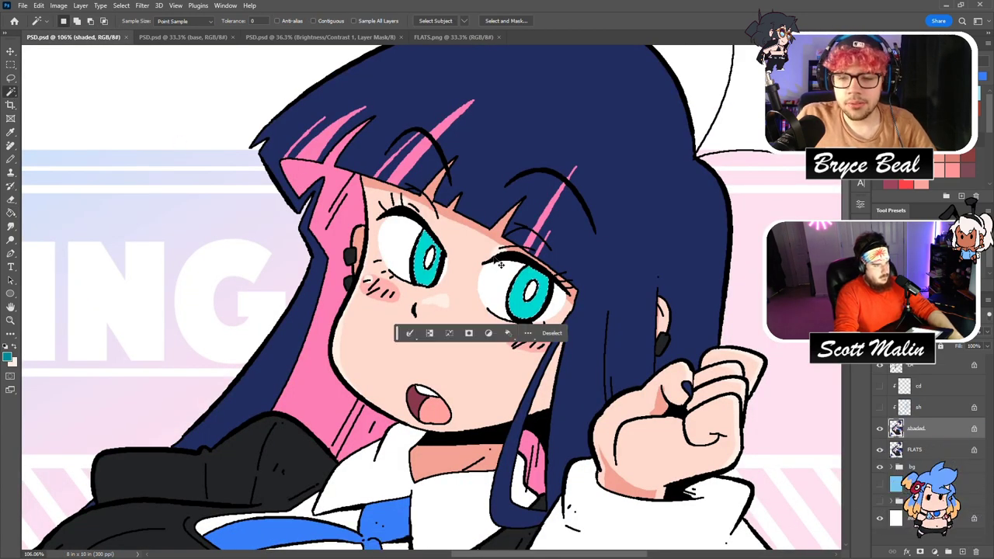
key(b)
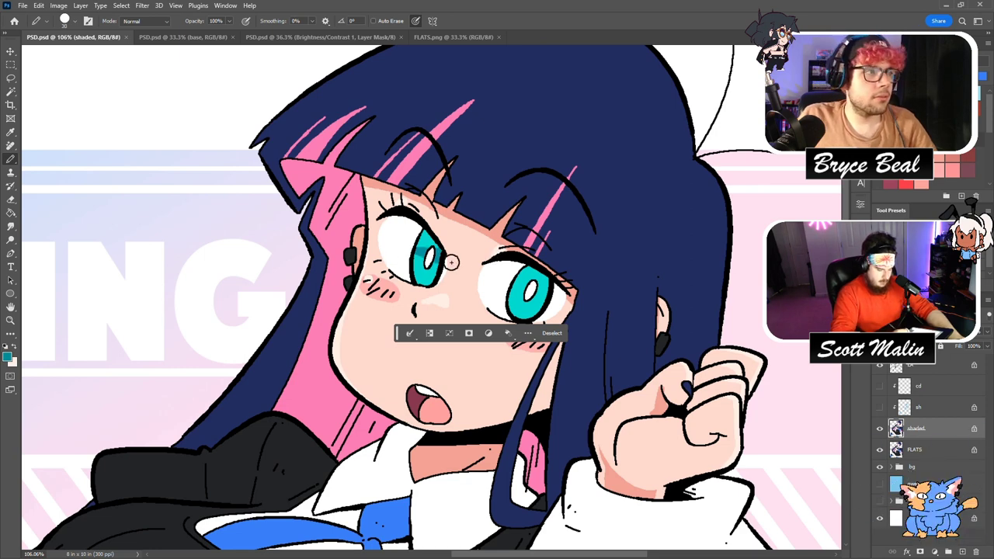
mouse_move(517, 277)
mouse_down()
mouse_move(497, 286)
mouse_move(525, 271)
mouse_move(478, 246)
mouse_move(388, 247)
mouse_up()
Deselect the irises, select the black clothing areas on the shaded layer and hide the selection edges.
click(10, 320)
drag(582, 260, 556, 260)
drag(565, 357, 565, 292)
scroll(566, 294, down, 4)
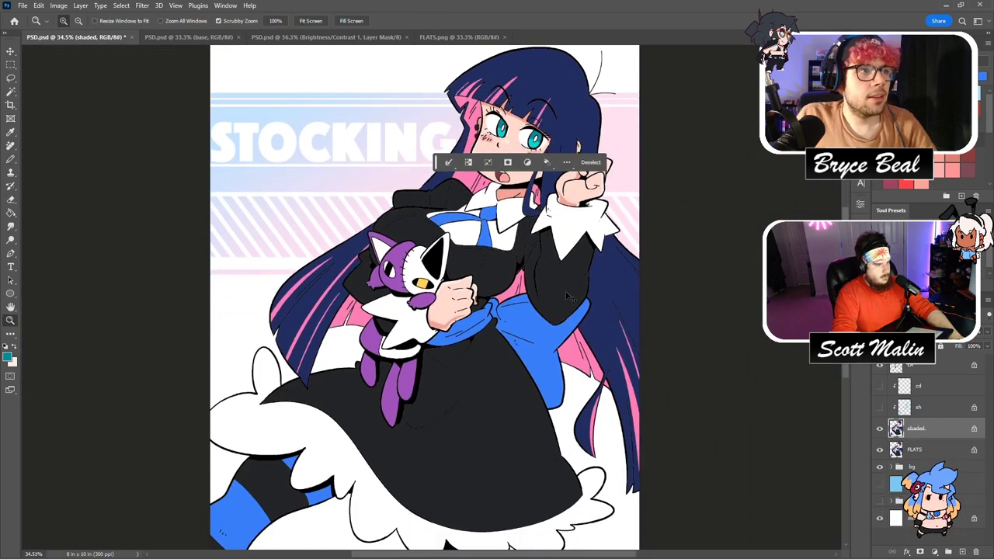
key(ctrl+d)
scroll(500, 262, down, 3)
drag(504, 189, 512, 195)
key(w)
click(504, 236)
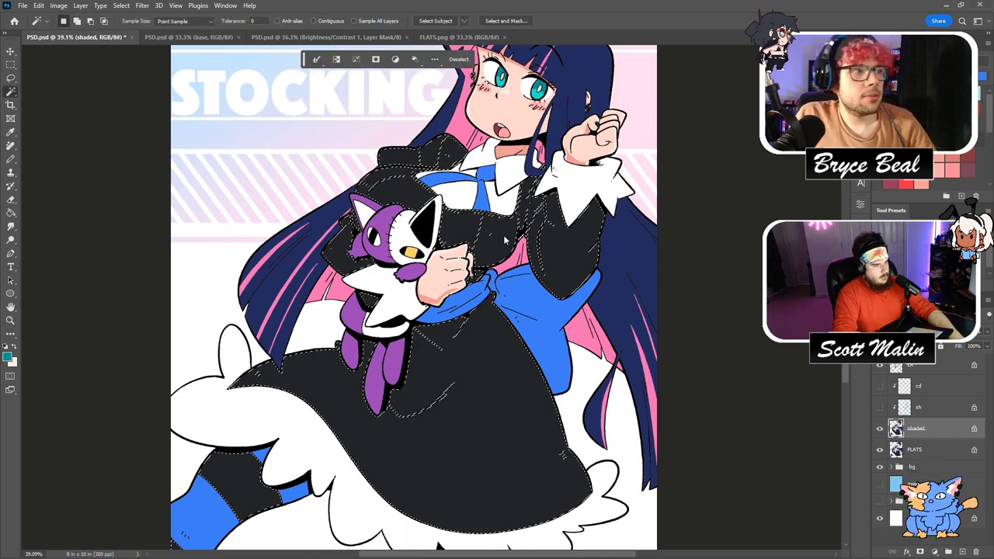
key(ctrl+h)
scroll(929, 174, down, 3)
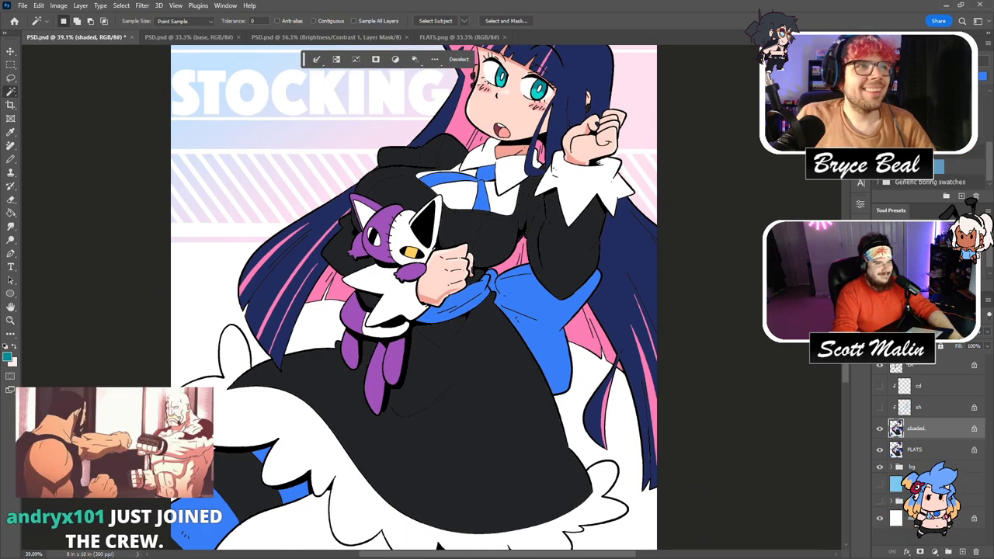
Choose a near-black shadow colour and pencil shadows on the dress's chest and inside the lower sleeve by the doll.
key(i)
scroll(929, 171, up, 3)
key(x)
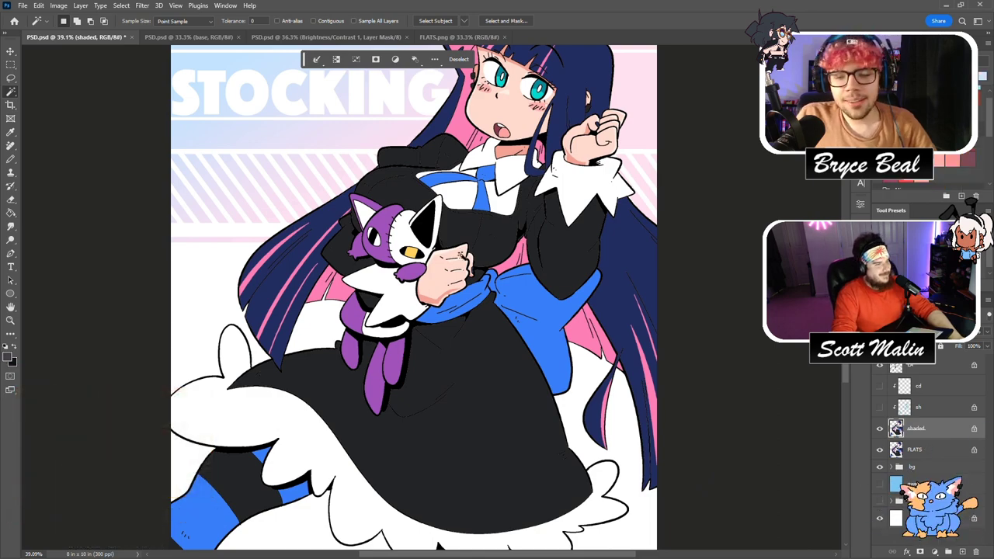
click(11, 320)
drag(587, 204, 656, 205)
drag(304, 260, 388, 266)
key(b)
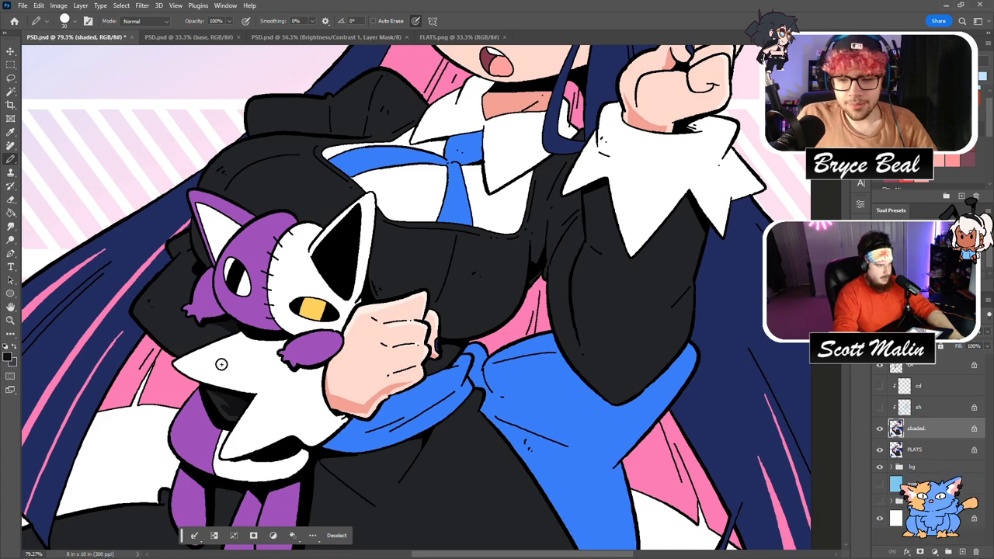
scroll(220, 364, up, 2)
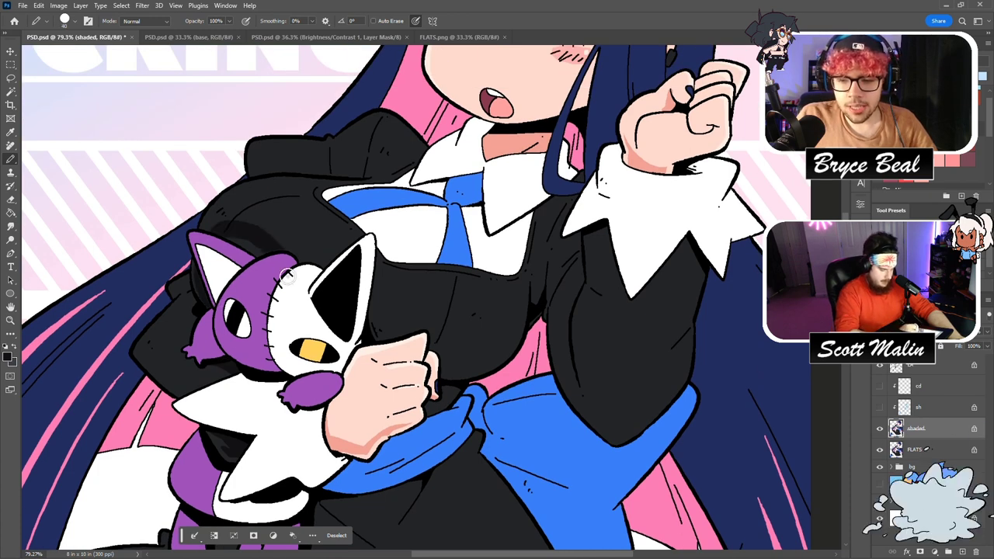
mouse_move(438, 371)
mouse_down()
mouse_move(498, 350)
mouse_move(501, 333)
mouse_move(475, 317)
mouse_move(355, 316)
mouse_up()
drag(448, 337, 457, 354)
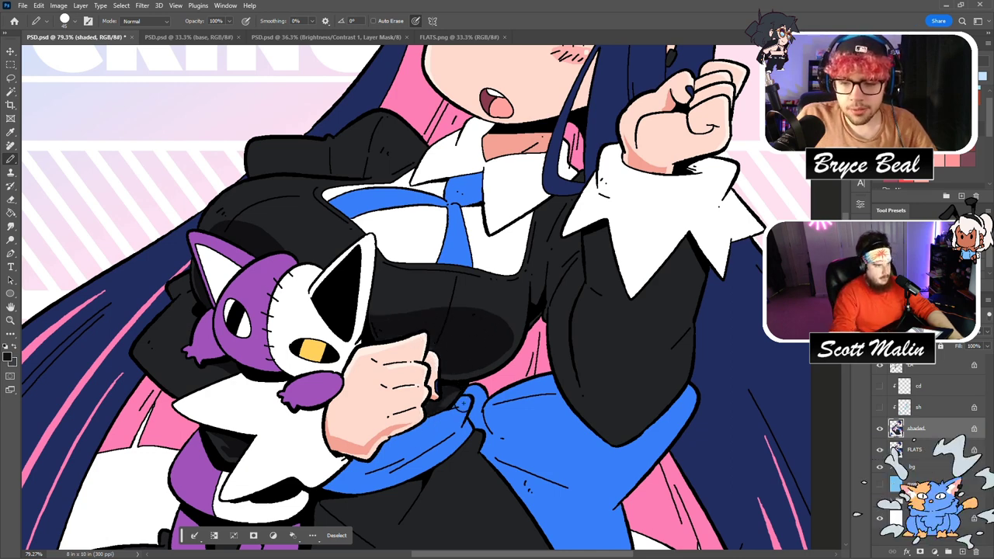
Outline a jagged near-black shadow on the raised arm's black sleeve and fill it.
scroll(462, 403, up, 2)
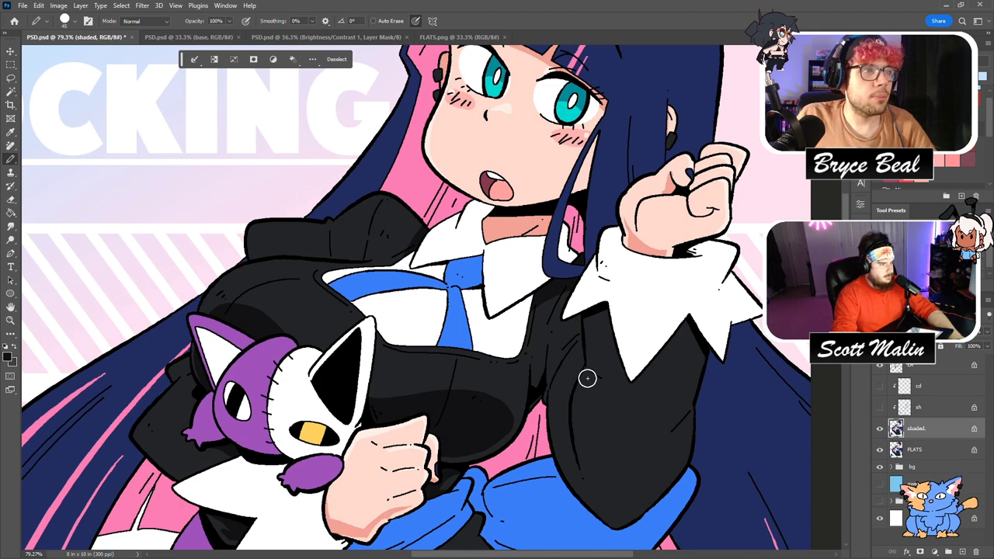
scroll(587, 378, down, 4)
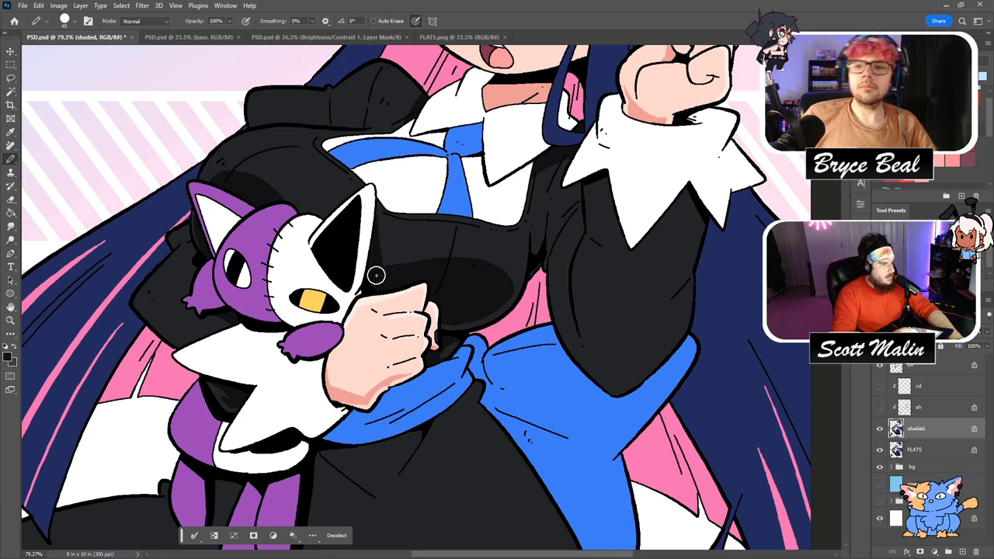
scroll(373, 246, down, 2)
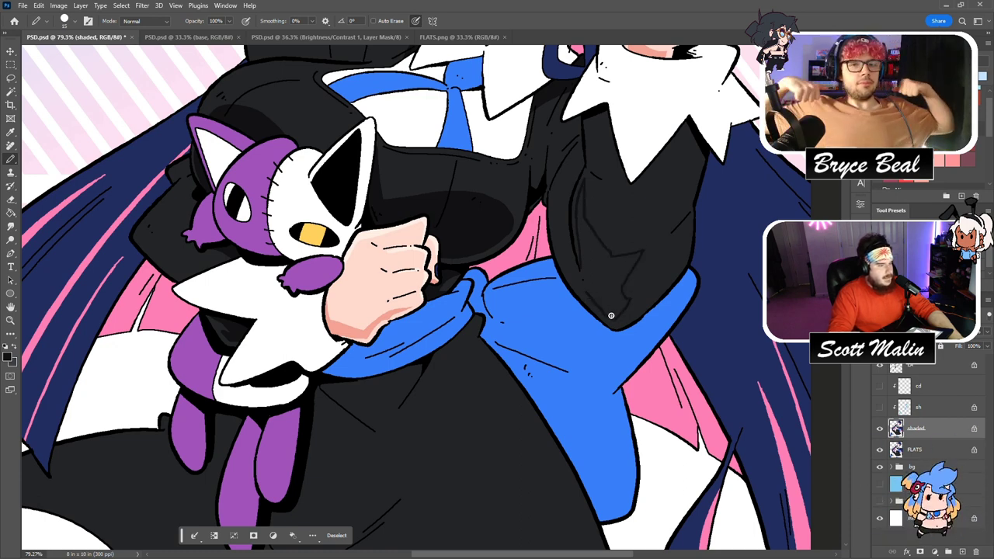
key(g)
click(590, 253)
scroll(612, 250, up, 1)
scroll(612, 250, up, 3)
Outline and fill a near-black shadow along the underside of the bent elbow behind the doll.
key(b)
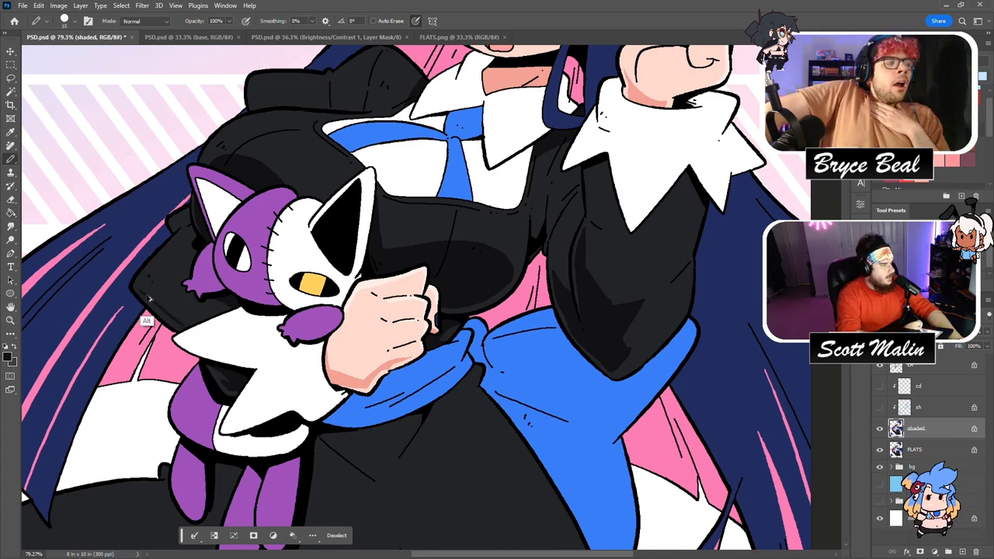
drag(140, 292, 198, 323)
key(g)
click(184, 314)
key(b)
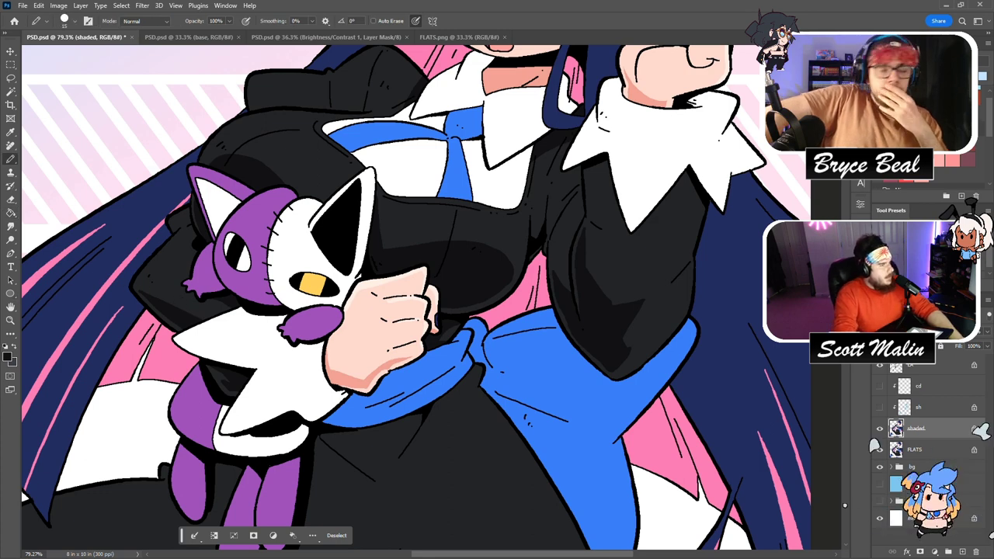
Outline pointed fold shadows on the black skirt just beneath the blue sash and fill them near-black.
key(z)
drag(504, 264, 493, 264)
scroll(533, 251, up, 1)
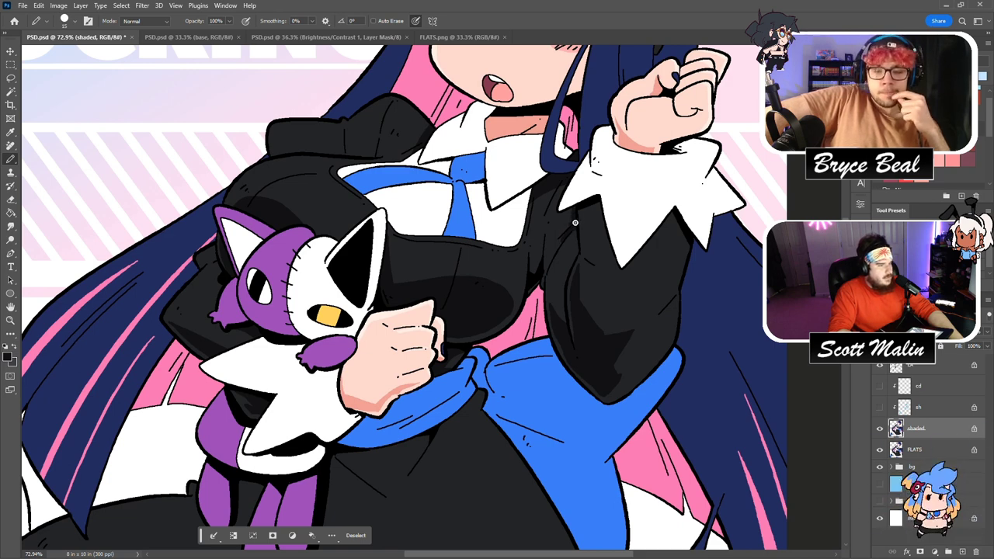
scroll(597, 184, down, 5)
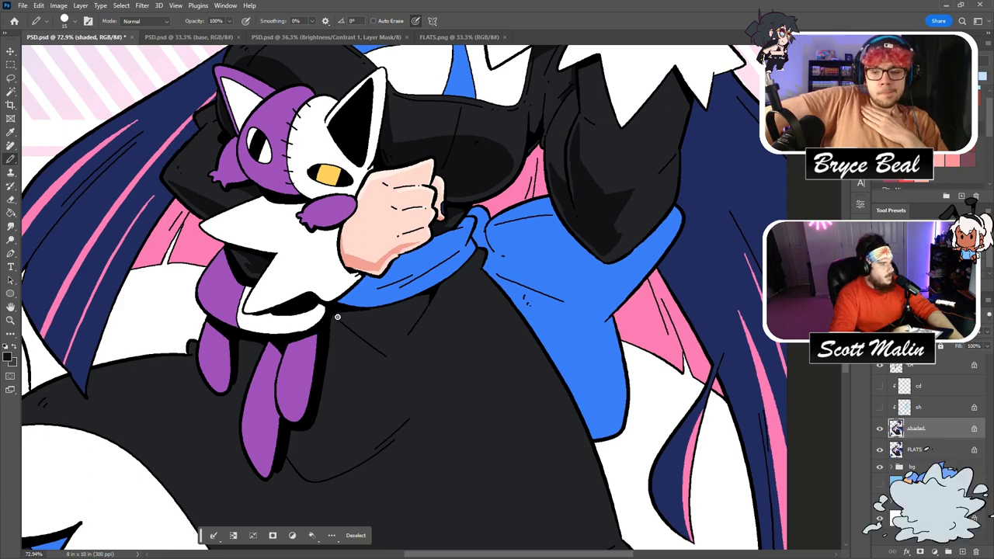
key(g)
click(415, 312)
Outline the curved skirt fold beside the doll's legs and fill its shadow near-black.
scroll(359, 288, down, 3)
key(b)
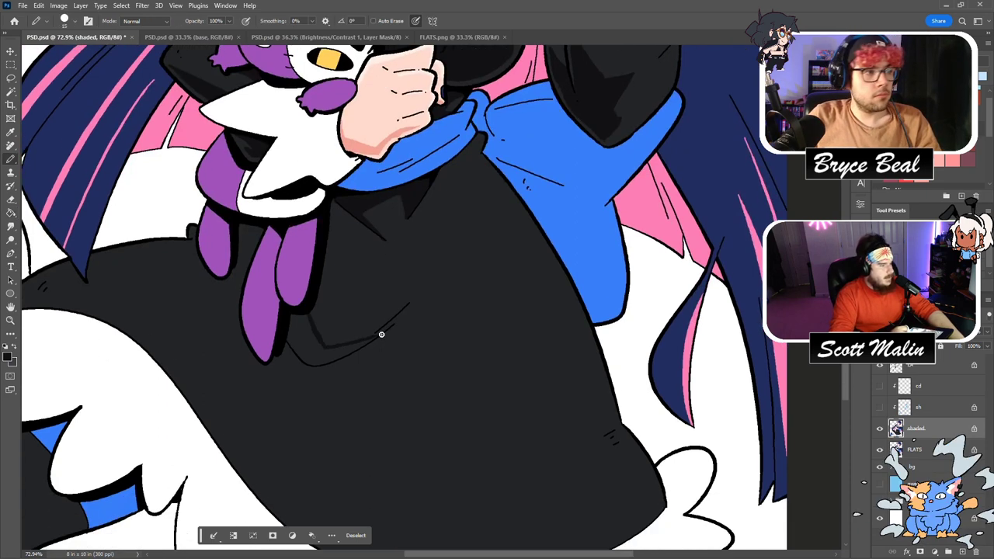
key(g)
click(339, 356)
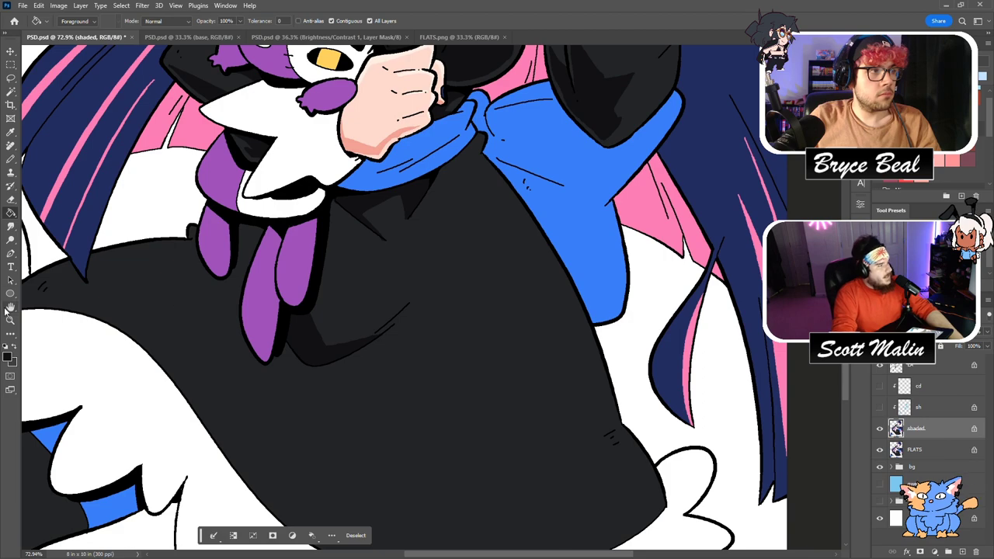
Outline a large shadow along the black skirt's outer side and lower hem, and fill it near-black.
click(10, 320)
drag(590, 277, 510, 388)
scroll(510, 389, down, 2)
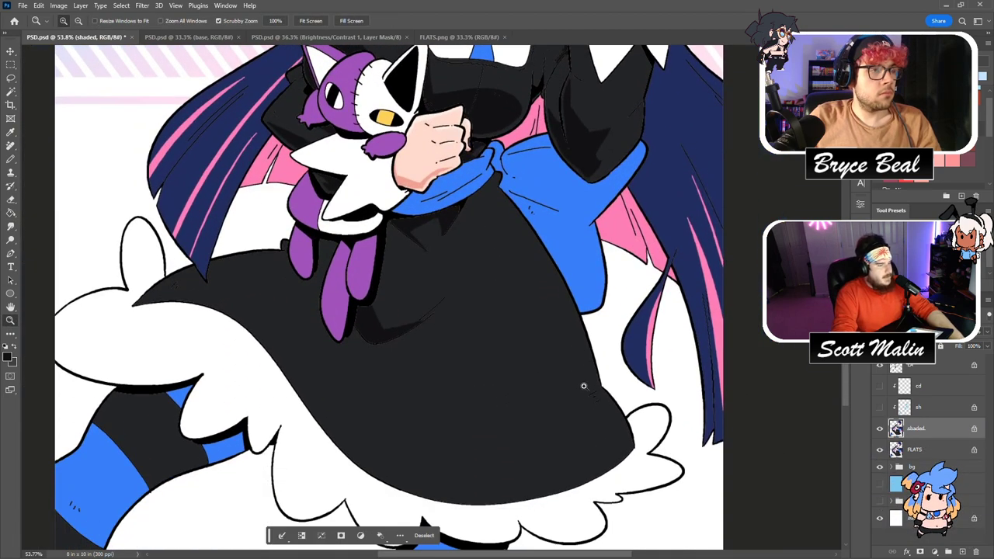
drag(575, 380, 588, 409)
key(b)
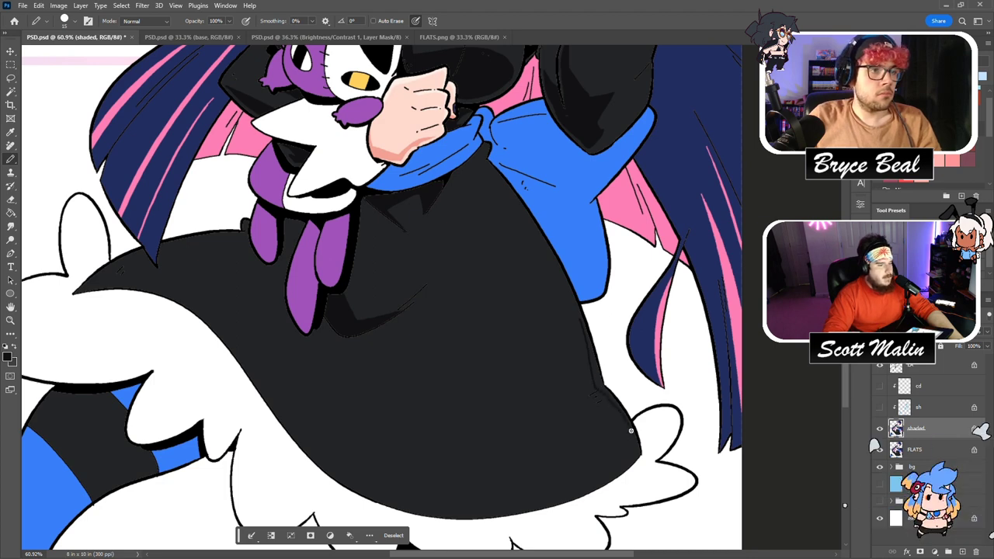
drag(544, 457, 423, 512)
key(g)
click(491, 490)
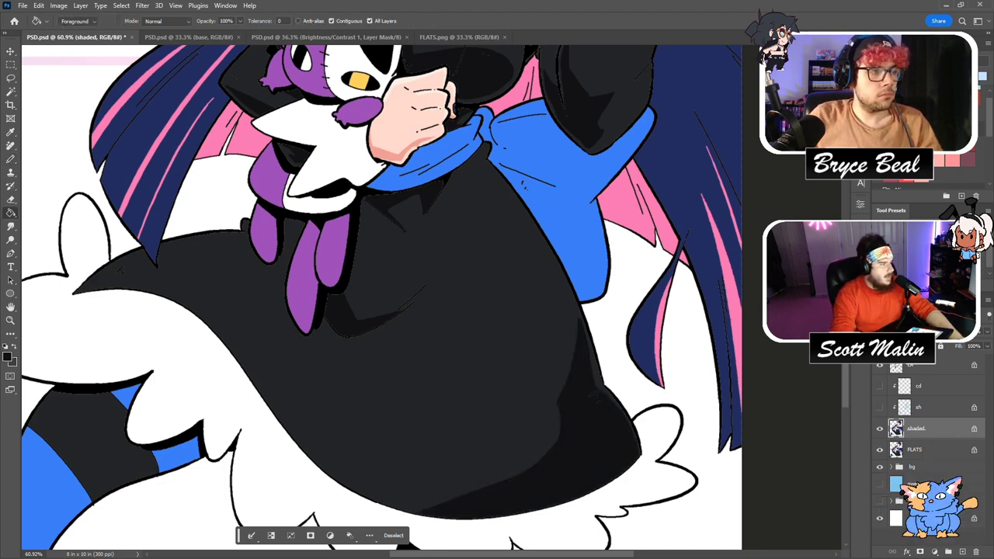
Paint soft grey highlight patches on the black skirt below the curved fold and beneath the sash beside the doll.
key(z)
drag(361, 275, 315, 277)
key(ctrl+0)
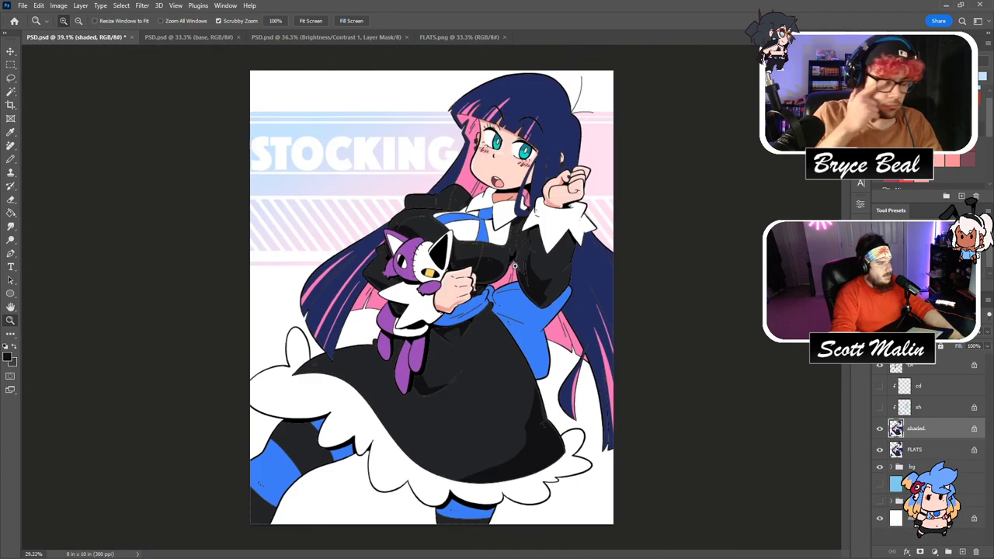
drag(369, 338, 419, 338)
key(b)
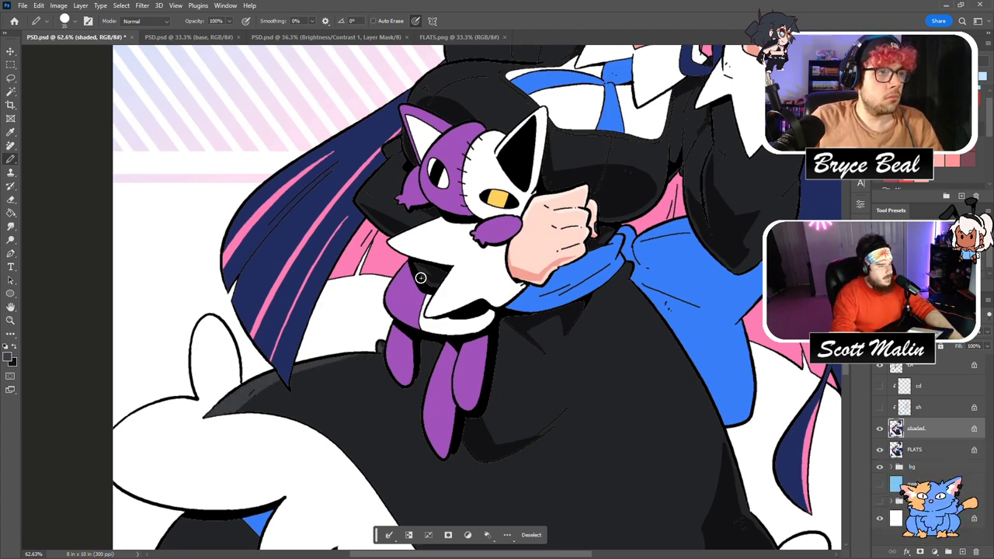
scroll(420, 277, down, 3)
mouse_move(490, 362)
mouse_down()
mouse_move(569, 331)
mouse_move(495, 361)
mouse_move(535, 364)
mouse_move(561, 322)
mouse_up()
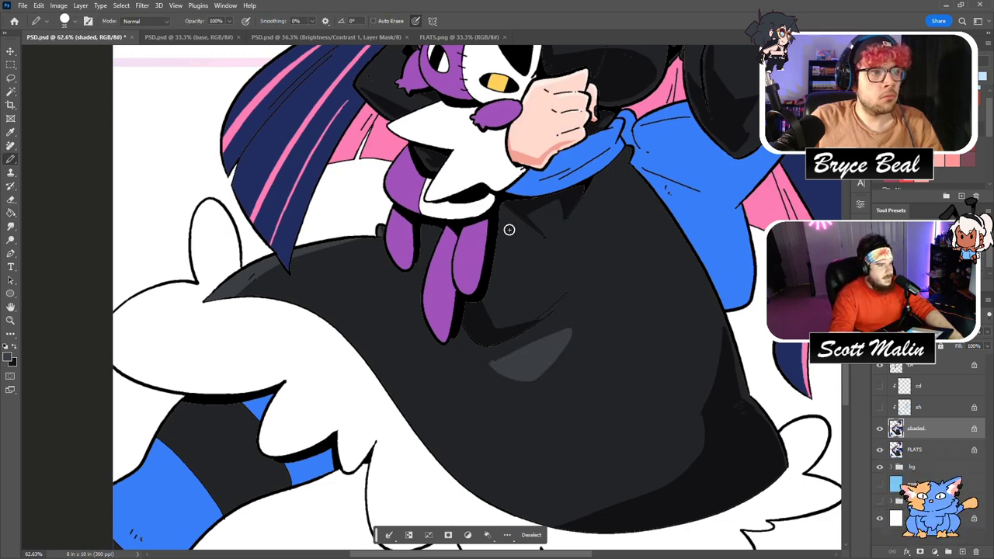
drag(506, 222, 527, 249)
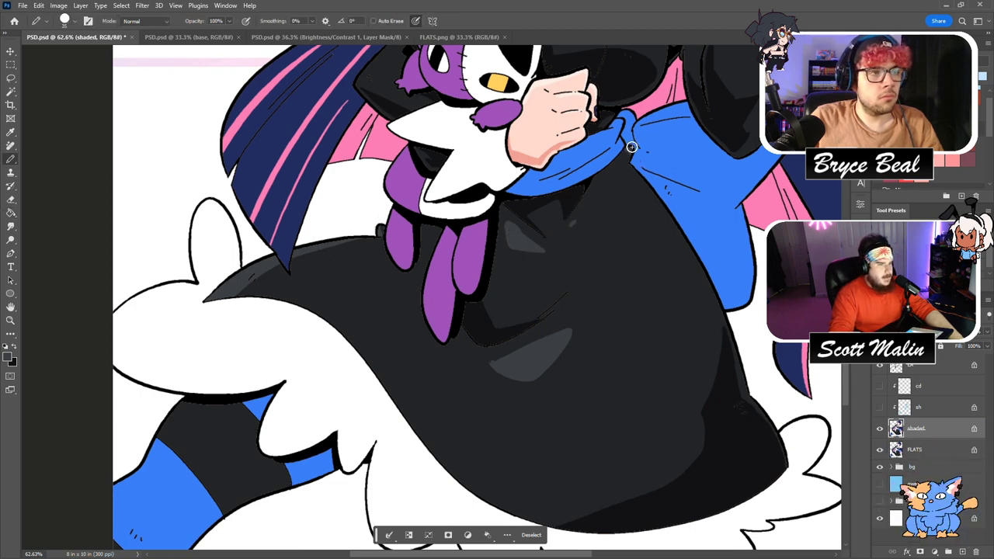
Paint a thin grey rim highlight down the black skirt's outer edge beneath the blue sash, redoing strokes until it follows the contour.
drag(631, 166, 706, 291)
key(ctrl+z)
drag(639, 169, 713, 300)
key(ctrl+z)
drag(630, 166, 701, 286)
key(ctrl+z)
drag(631, 169, 719, 298)
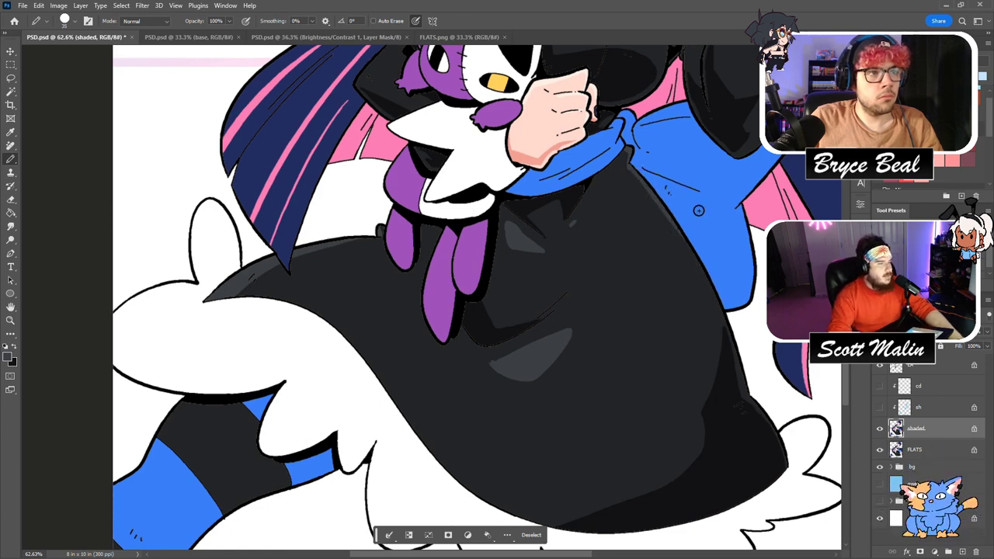
drag(663, 208, 739, 326)
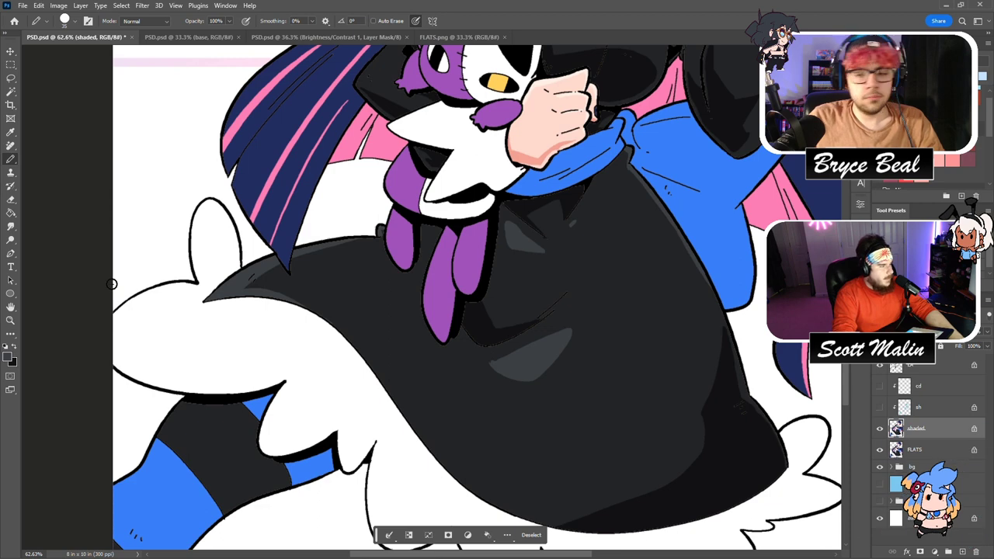
Paint a rounded grey highlight on the black skirt along the edge of the white ruffle.
scroll(497, 340, down, 2)
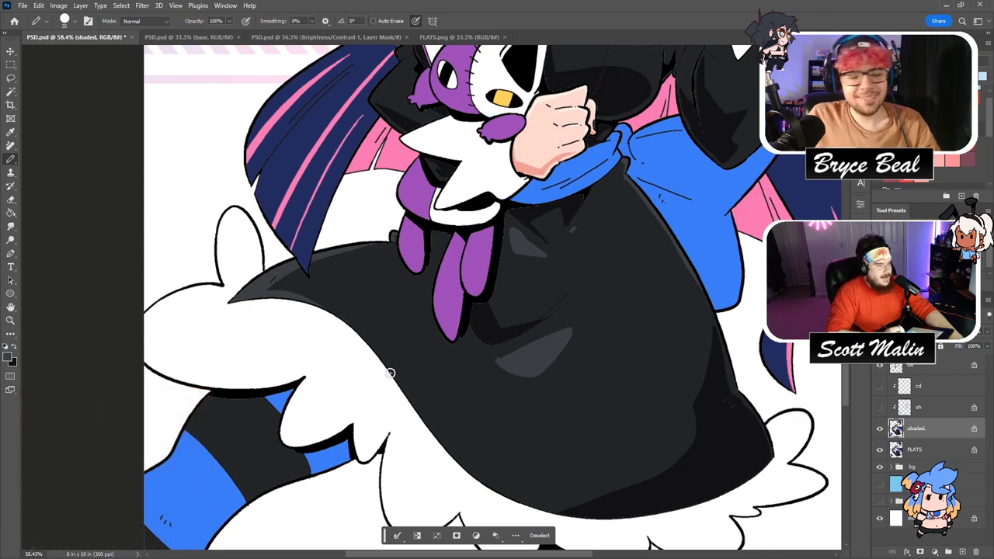
key(g)
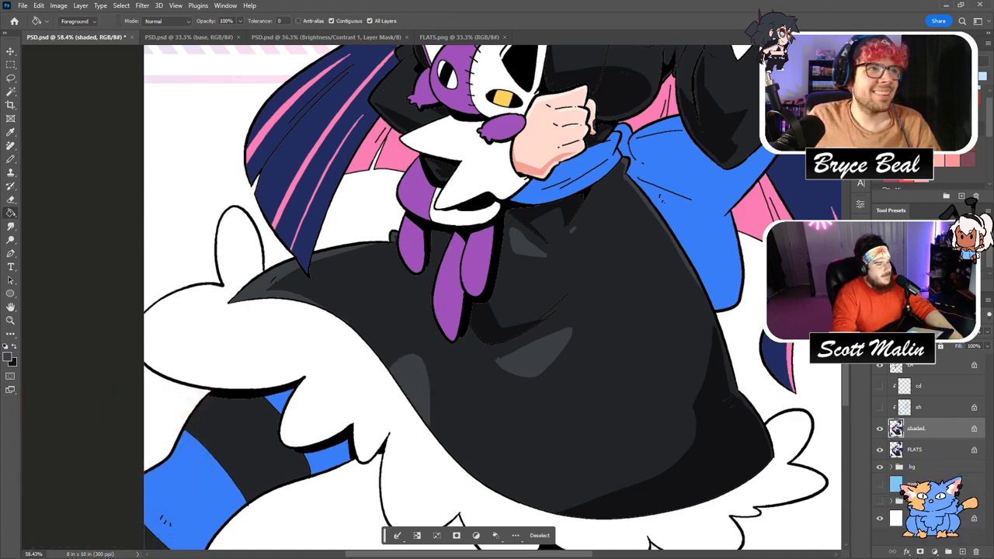
click(11, 320)
drag(306, 245, 306, 299)
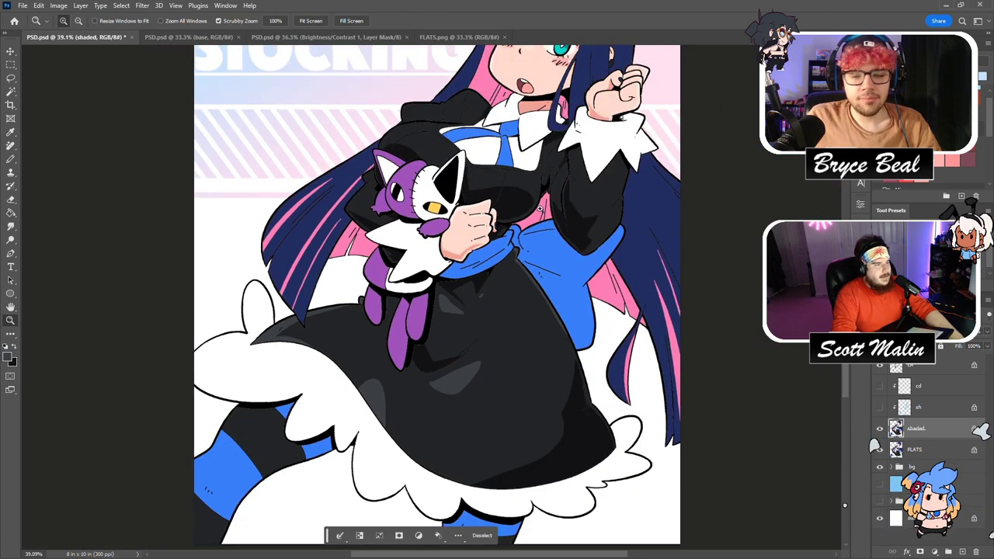
Paint thin grey rim highlights along the outer edge of the raised black sleeve down to the elbow.
drag(478, 124, 543, 124)
drag(302, 148, 247, 260)
key(b)
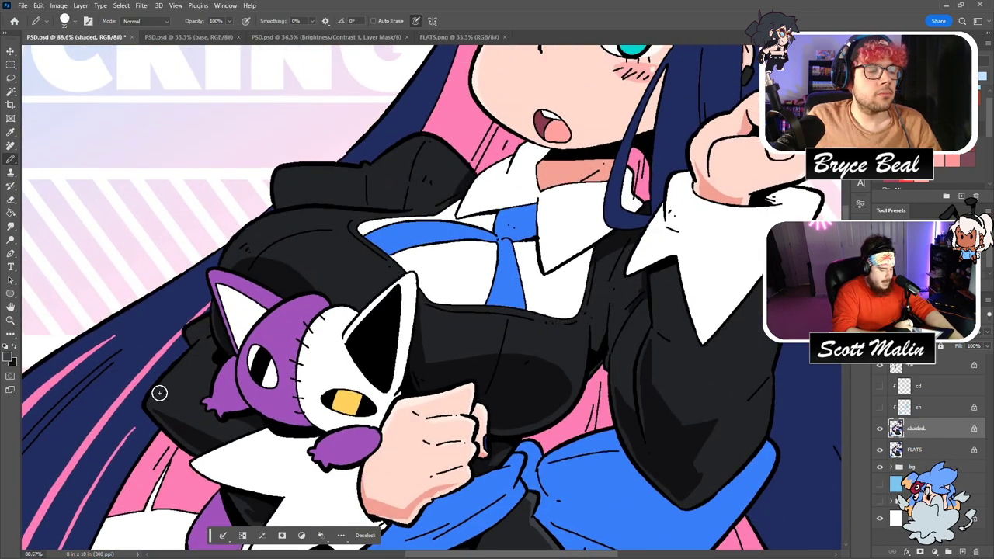
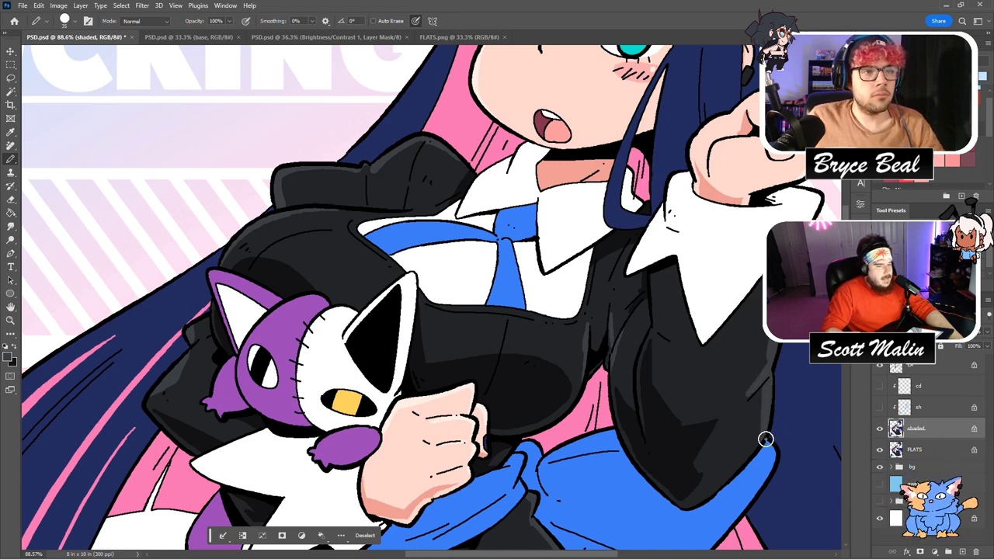
drag(759, 429, 723, 475)
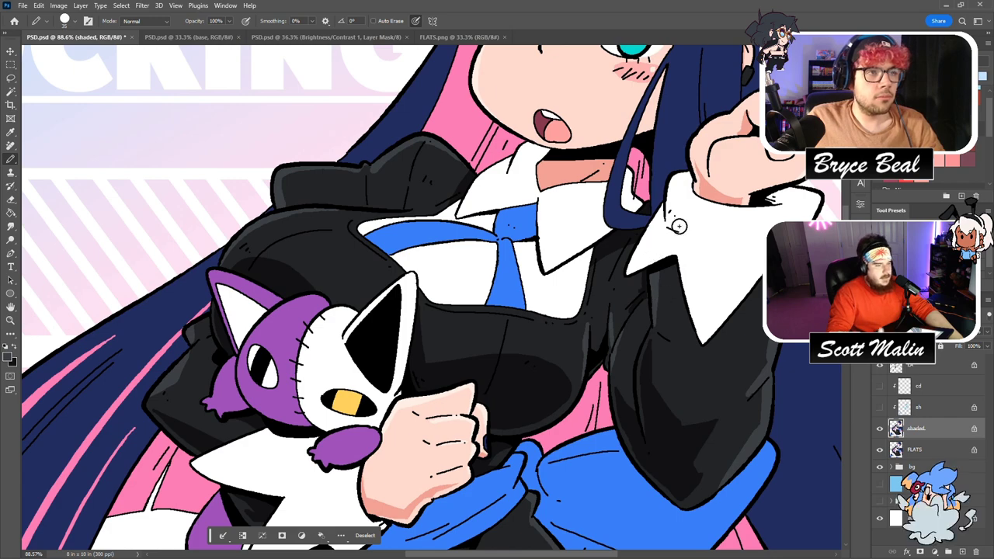
Add small hatch marks in the black clothing colours along the shadow edges on the sleeves and skirt.
click(10, 320)
drag(508, 303, 412, 264)
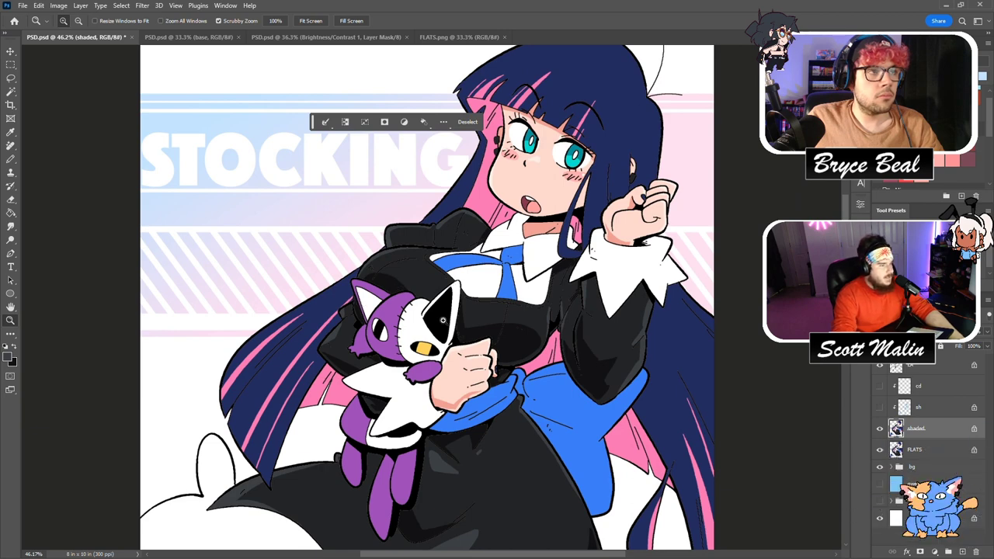
scroll(428, 367, down, 5)
scroll(428, 366, down, 2)
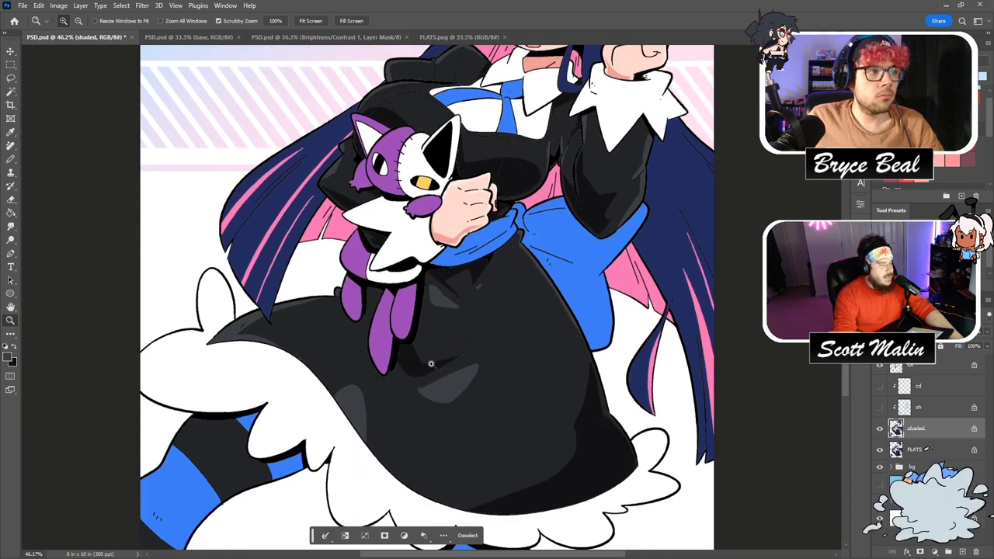
scroll(430, 363, up, 5)
drag(491, 299, 515, 304)
key(b)
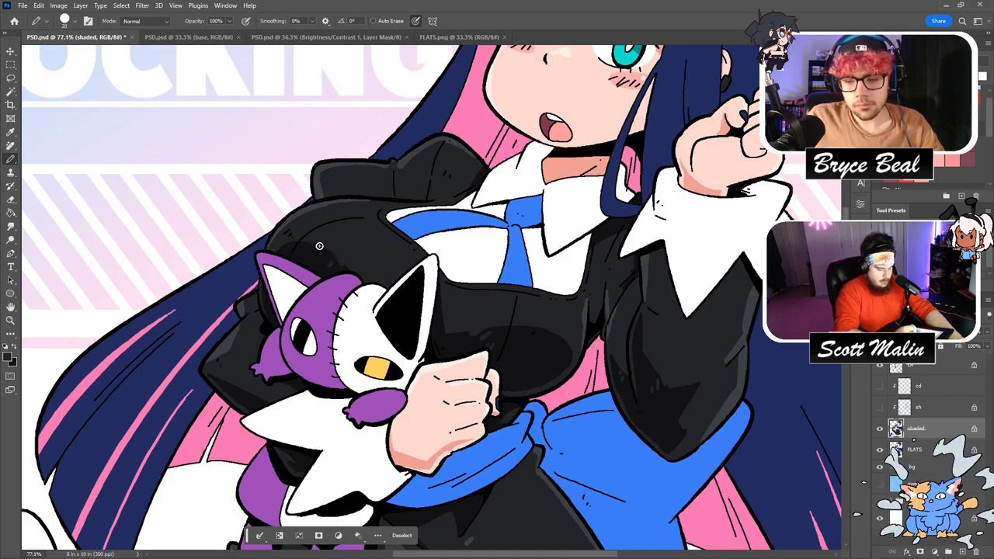
scroll(314, 253, down, 5)
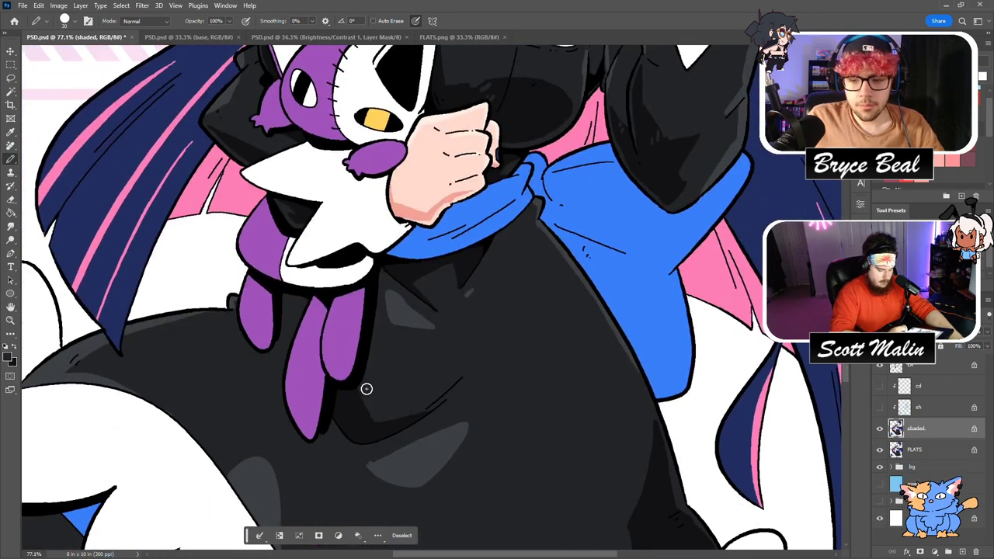
scroll(345, 399, down, 3)
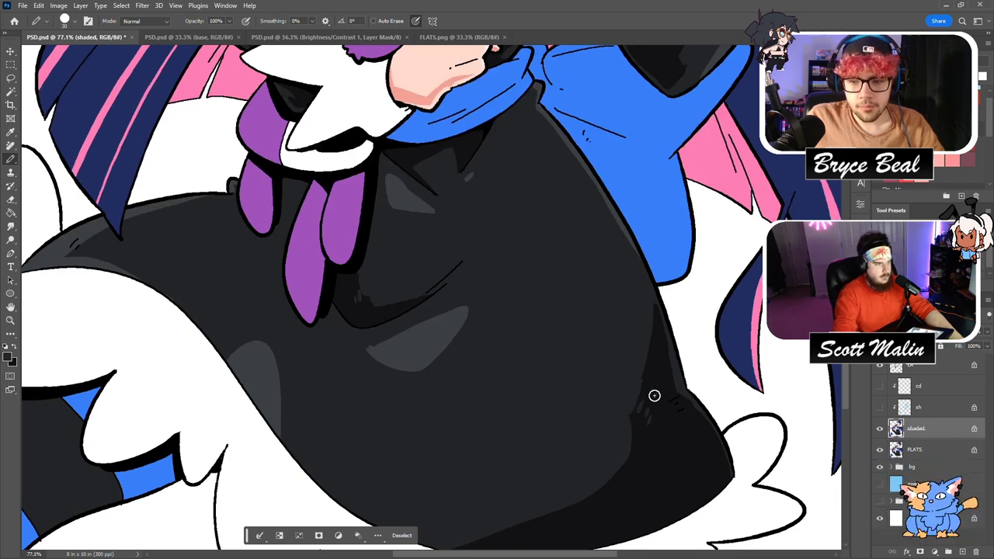
scroll(647, 423, up, 4)
scroll(636, 379, up, 4)
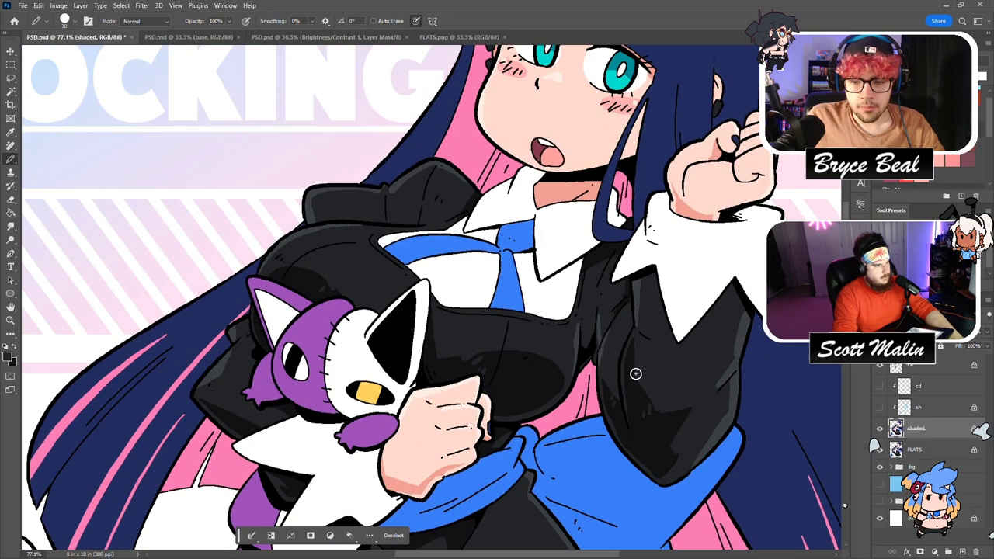
Select the blue areas of the artwork and sample the dark blue shadow colour from the FLATS.png reference.
click(10, 91)
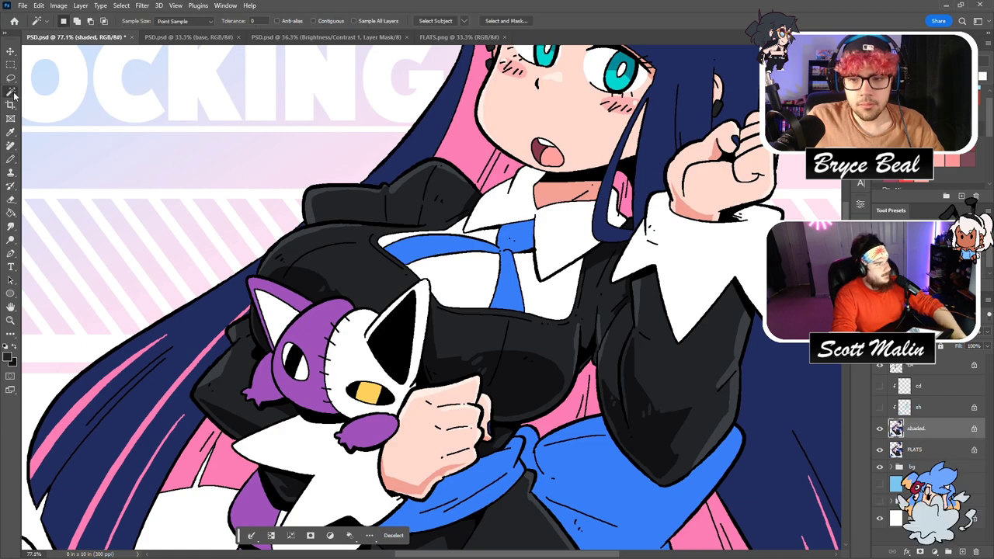
click(525, 236)
click(458, 37)
key(g)
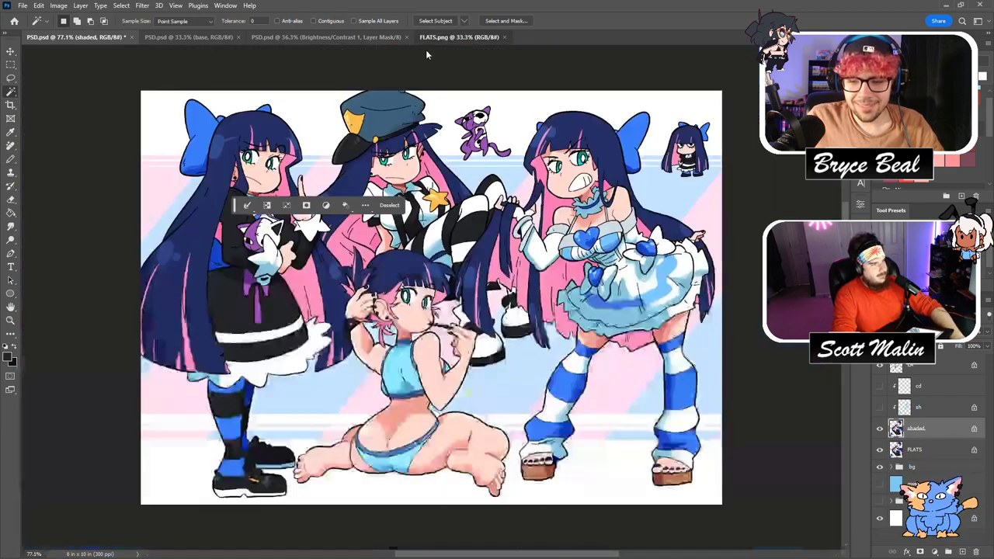
alt+click(248, 388)
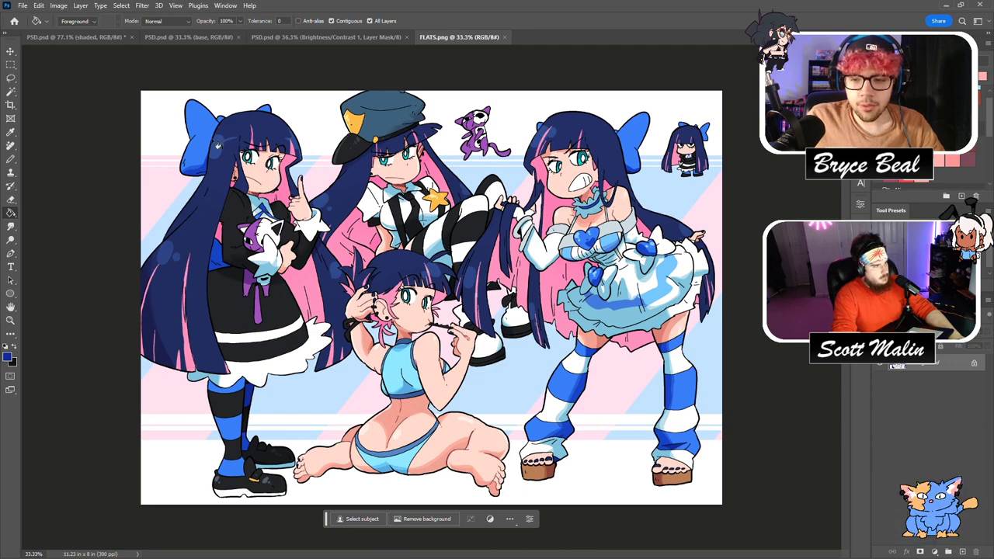
click(105, 36)
Paint dark blue shadows on the tie's knot and on its bands beneath the collar.
click(10, 319)
drag(522, 203, 493, 204)
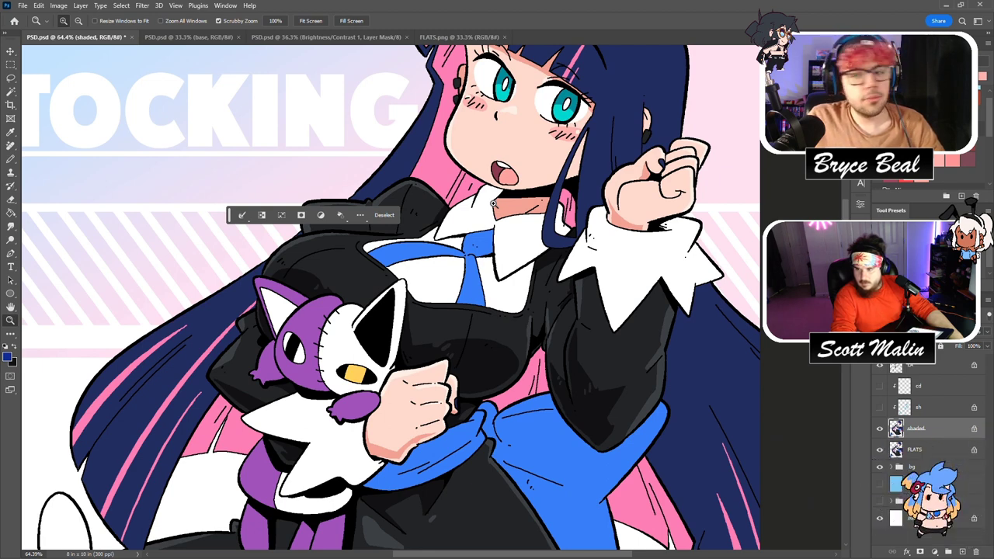
scroll(493, 204, up, 3)
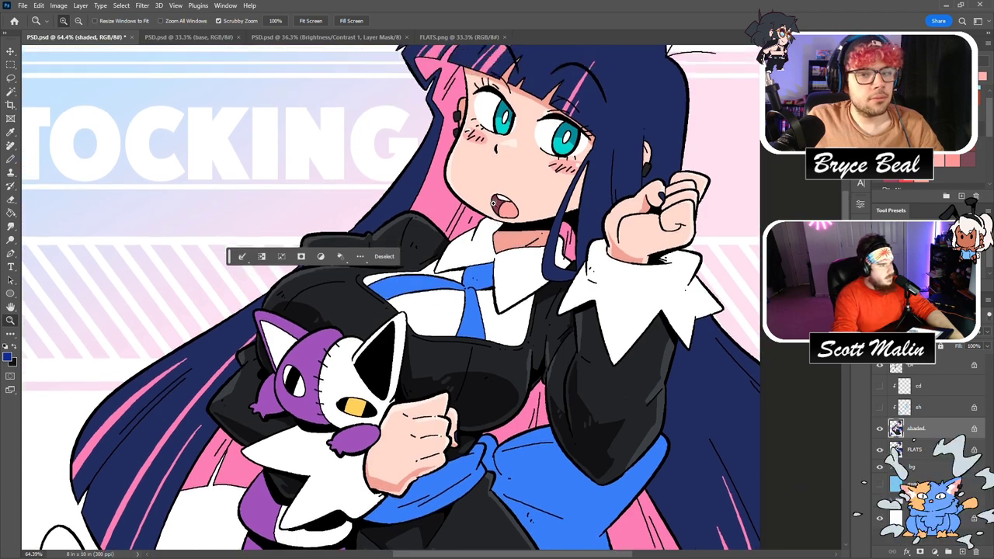
key(b)
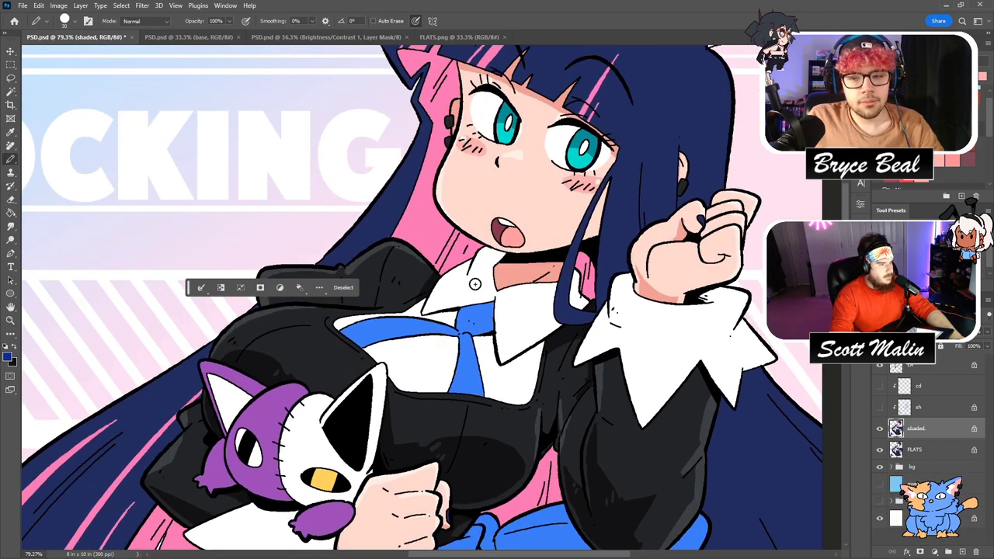
drag(469, 332, 491, 324)
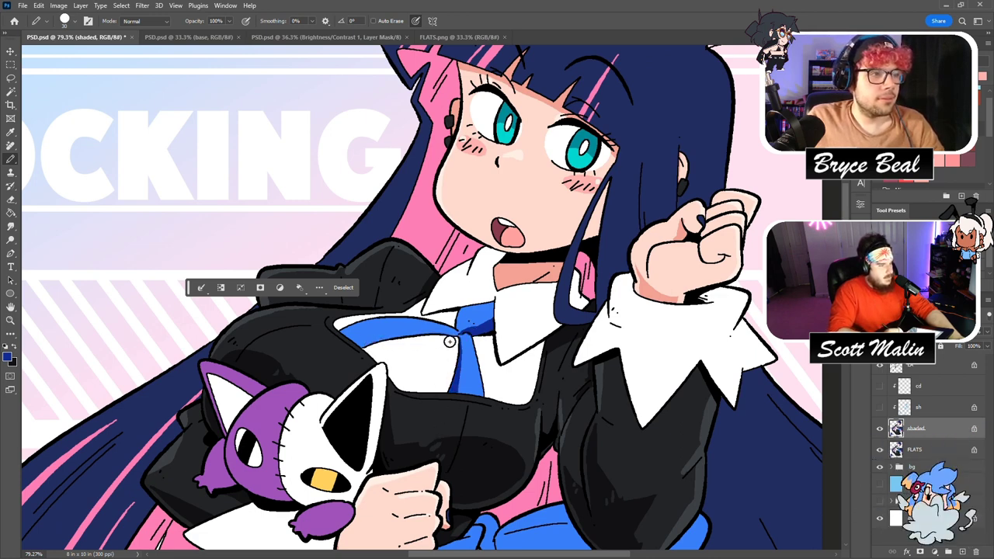
scroll(340, 344, down, 3)
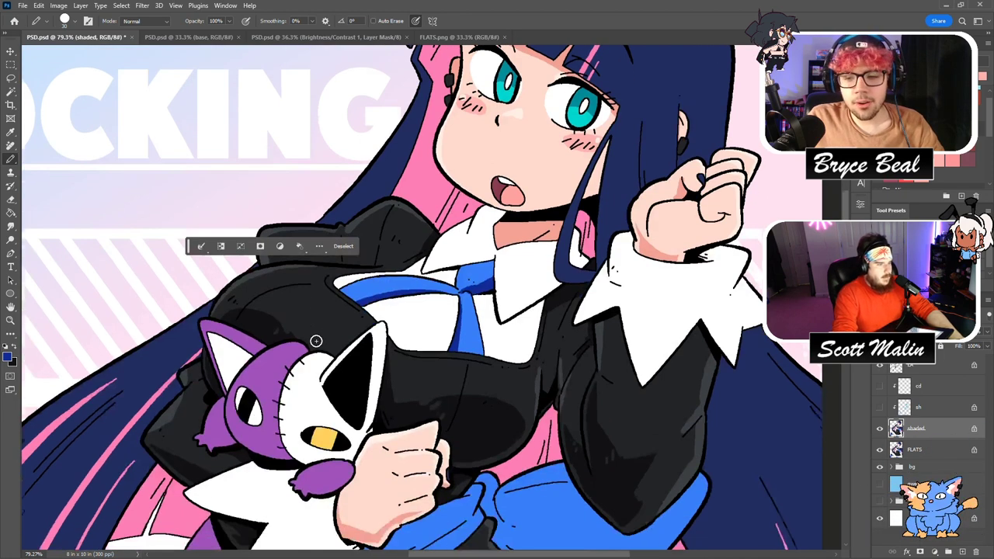
Outline a shadow across the blue waist sash beside the fist with a smaller brush and fill it dark blue.
scroll(371, 309, down, 5)
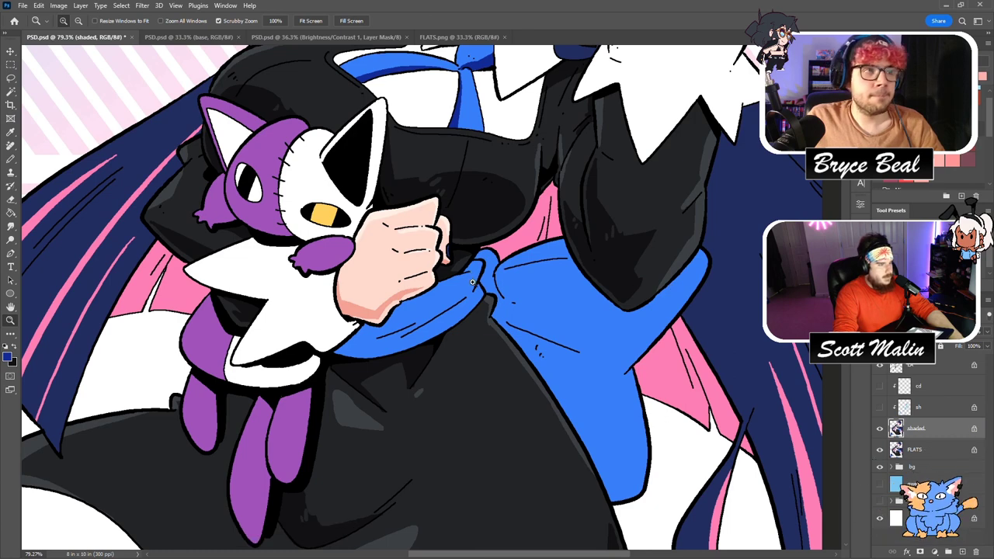
scroll(484, 287, up, 1)
key(bracketleft)
key(bracketleft)
key(bracketleft)
key(bracketleft)
key(bracketleft)
key(bracketleft)
key(bracketleft)
drag(477, 273, 436, 312)
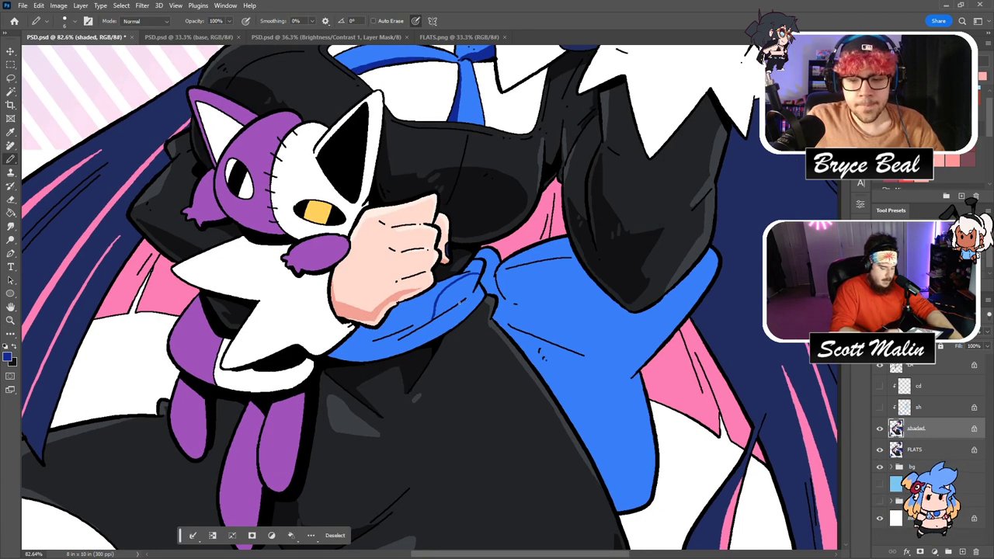
key(g)
click(412, 343)
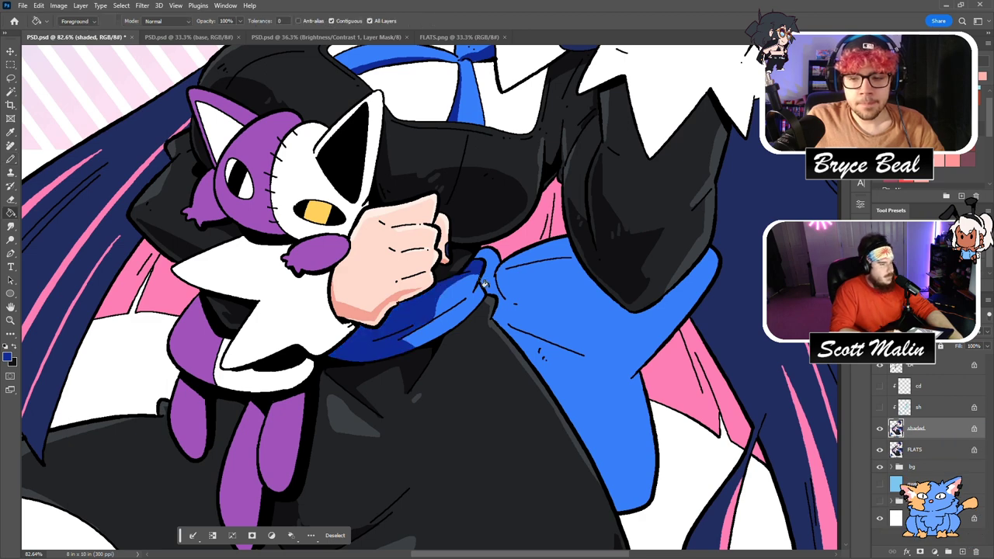
Outline fold shadows along the inner edge and lower end of the sash's hanging bow and fill them dark blue.
key(b)
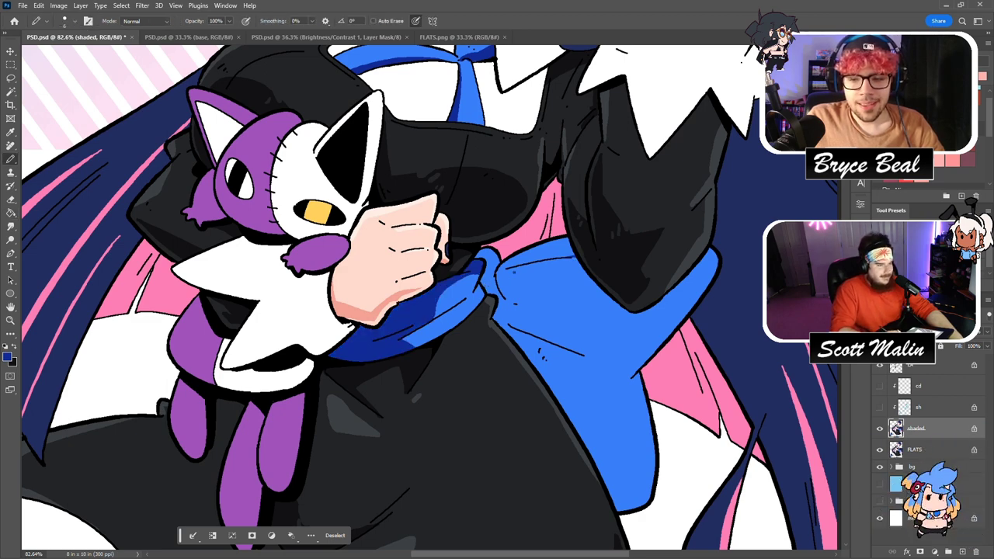
mouse_move(582, 354)
mouse_down()
mouse_move(561, 369)
mouse_move(570, 398)
mouse_up()
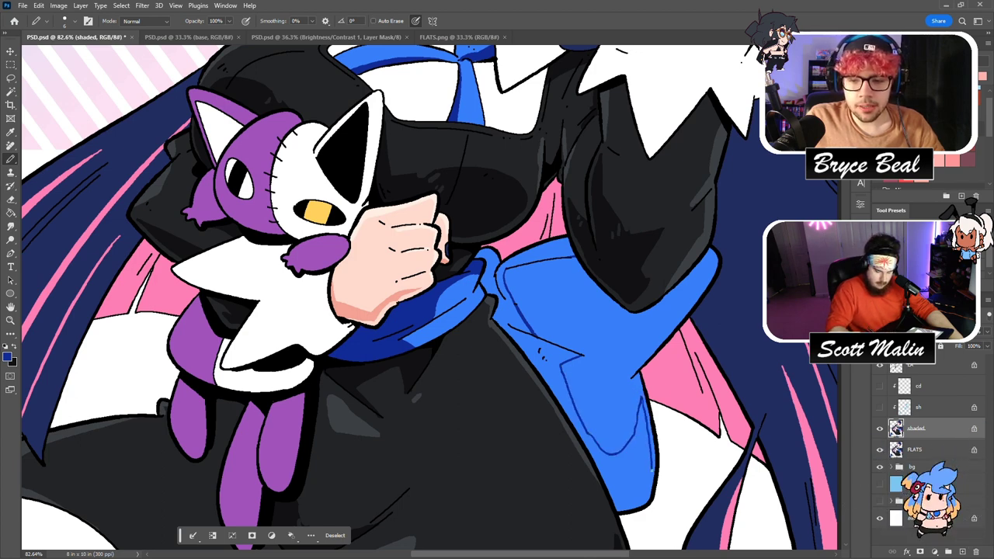
key(g)
click(633, 464)
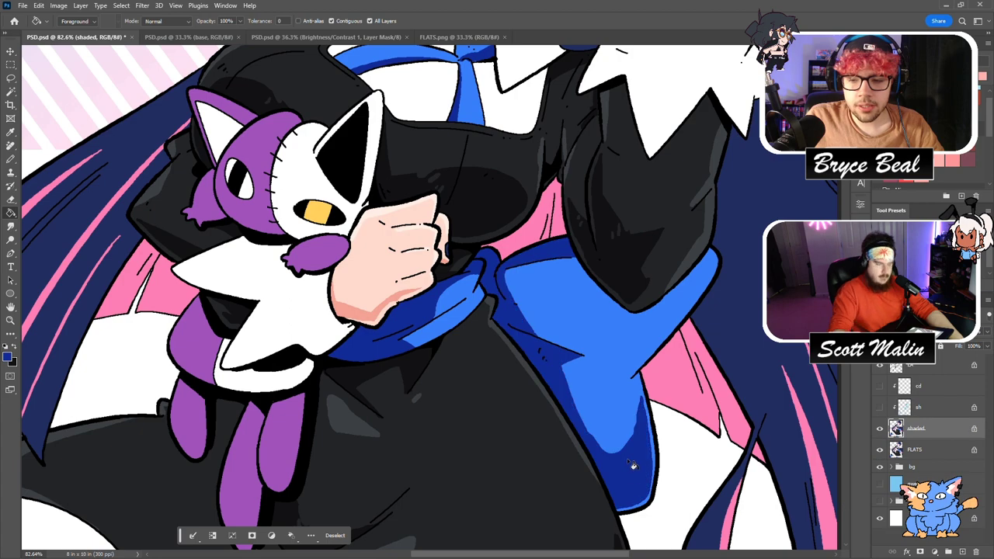
Paint dark blue shadows on the blue stocking stripes beneath the ruffle and along the legs' edges.
scroll(585, 374, down, 3)
click(11, 320)
drag(544, 430, 416, 430)
key(b)
scroll(419, 419, down, 3)
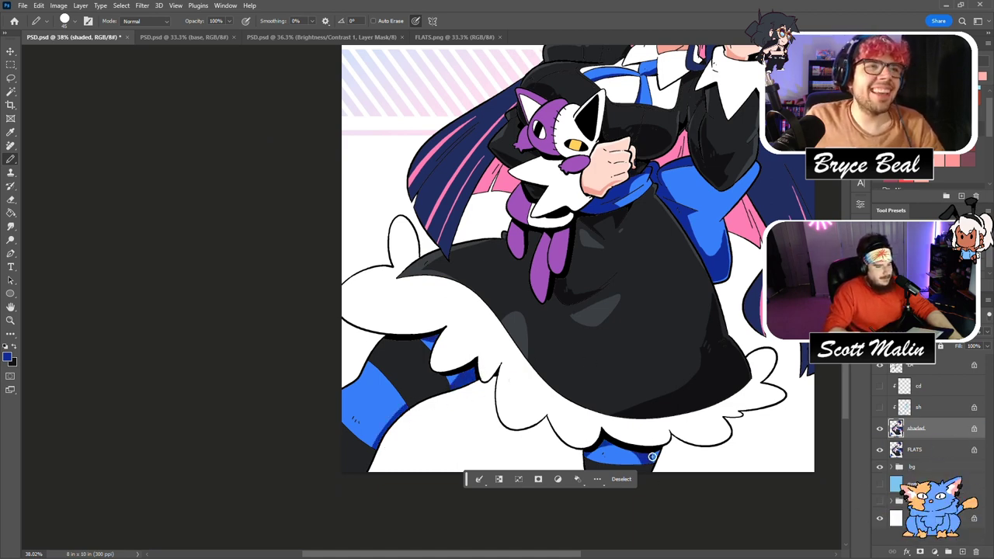
Select the dark black-clothing colour and paint pure black shadows along the edges of the stockings' black stripes.
alt+click(368, 437)
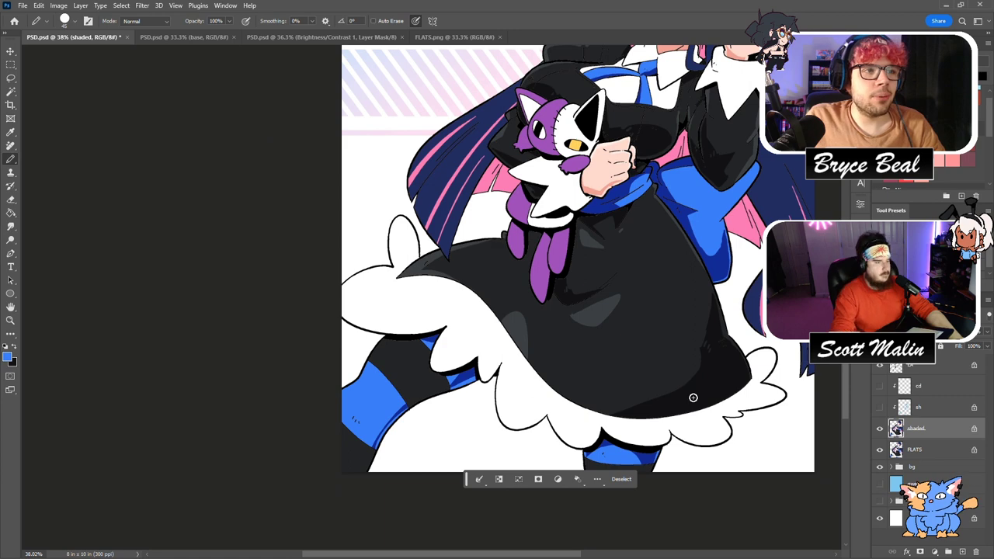
scroll(519, 222, up, 2)
click(10, 320)
drag(719, 433, 733, 434)
scroll(473, 334, down, 2)
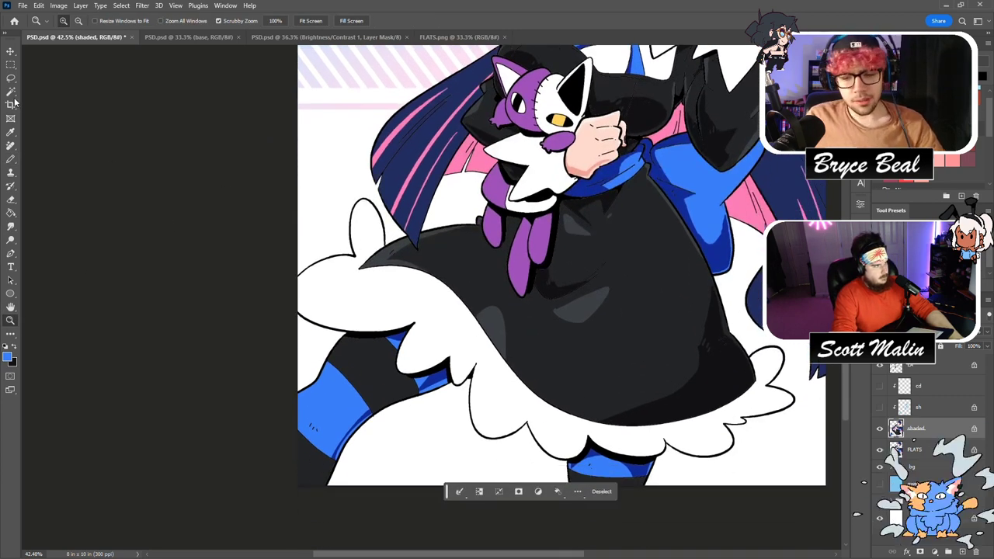
click(11, 91)
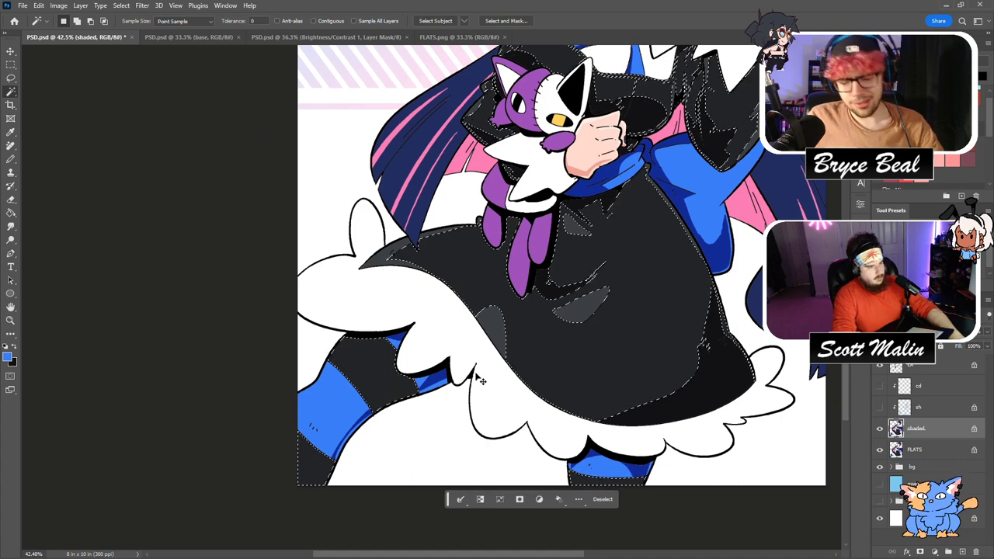
key(b)
key(d)
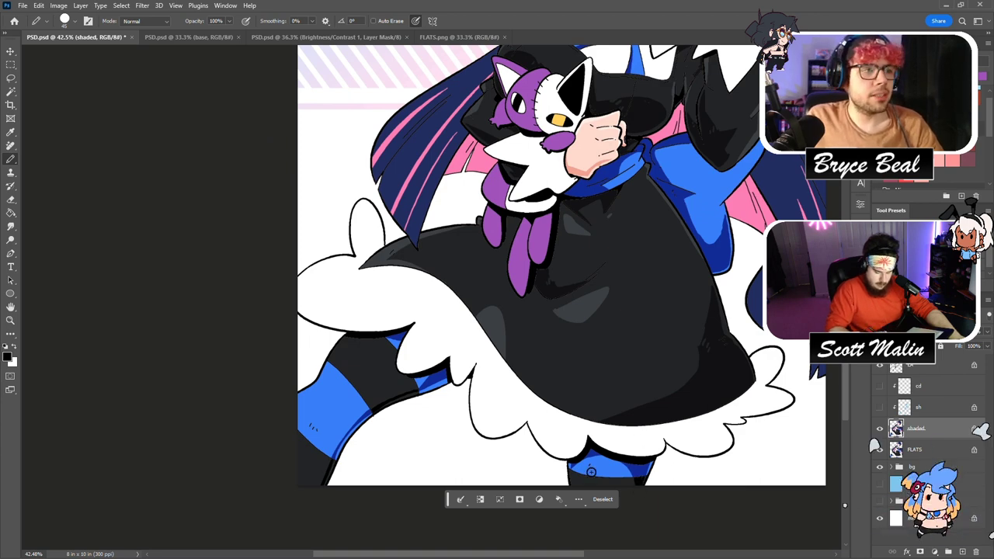
Paint dark grey highlights on the stockings' black stripes and clear the selection.
alt+click(608, 420)
mouse_move(342, 372)
mouse_down()
mouse_move(385, 325)
mouse_move(359, 356)
mouse_up()
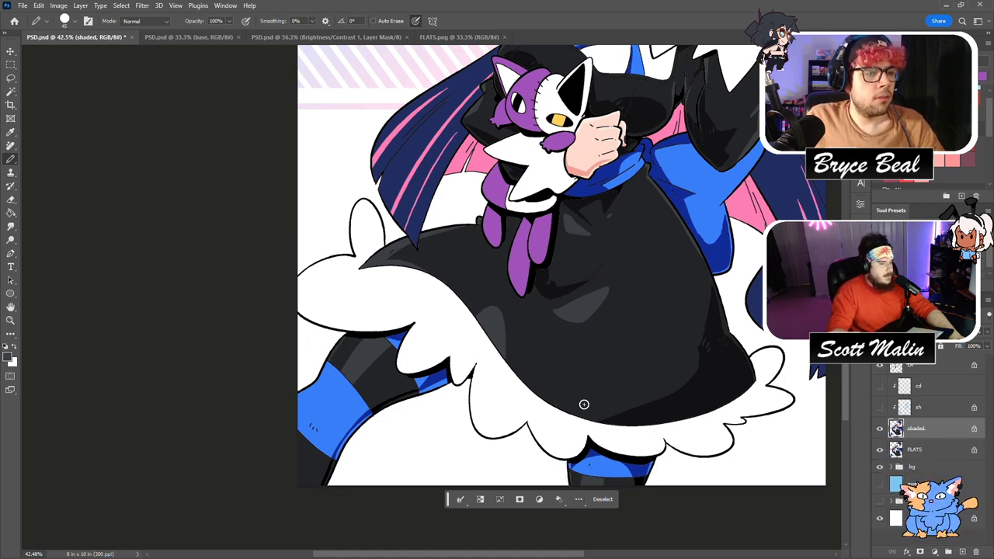
key(ctrl+d)
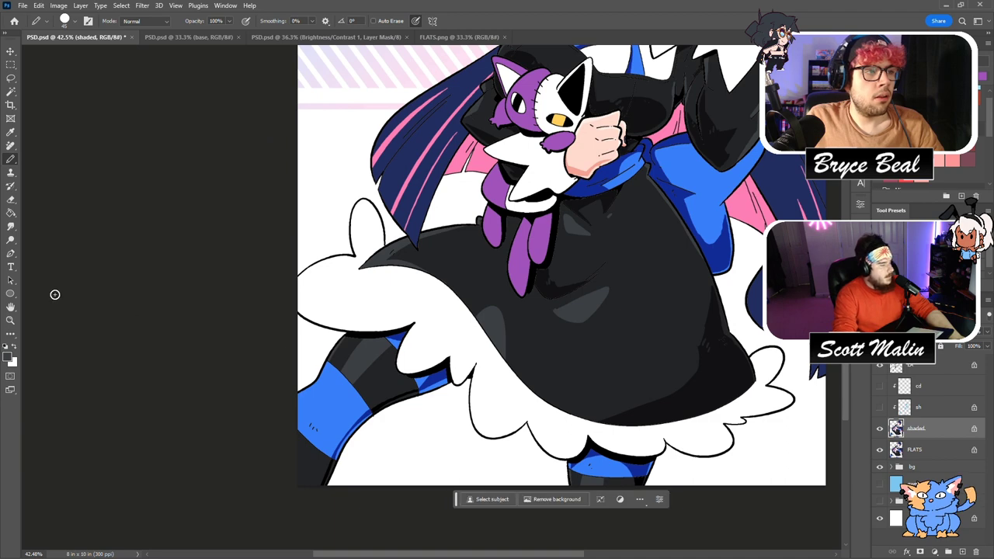
Select the bright blue areas of the outfit and add a new layer clipped above the shaded layer.
click(14, 319)
drag(390, 286, 377, 287)
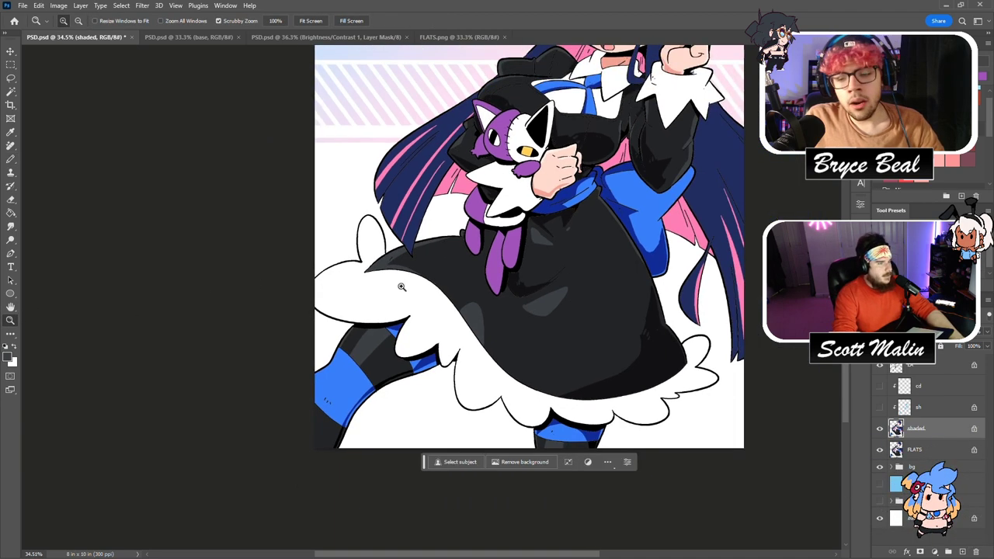
key(ctrl+0)
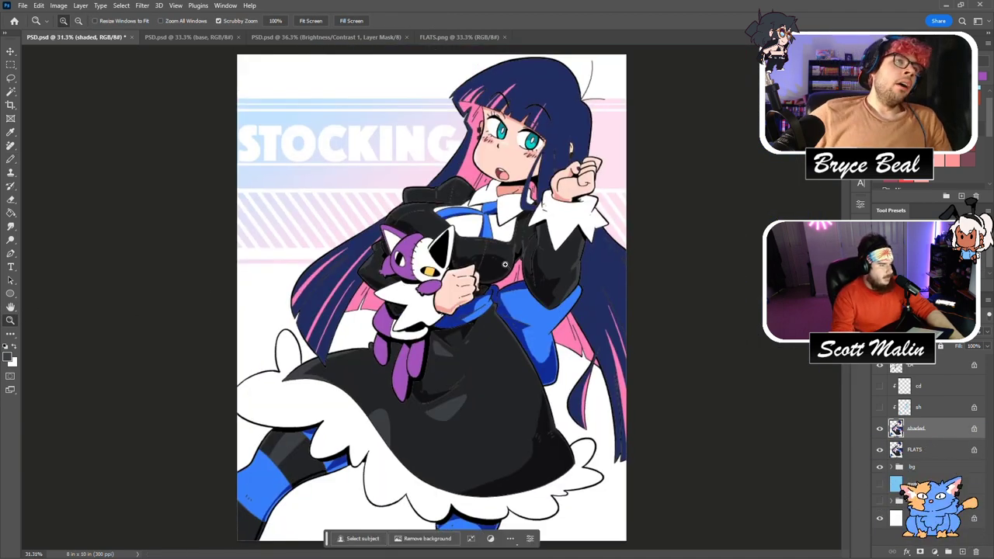
click(11, 91)
click(617, 298)
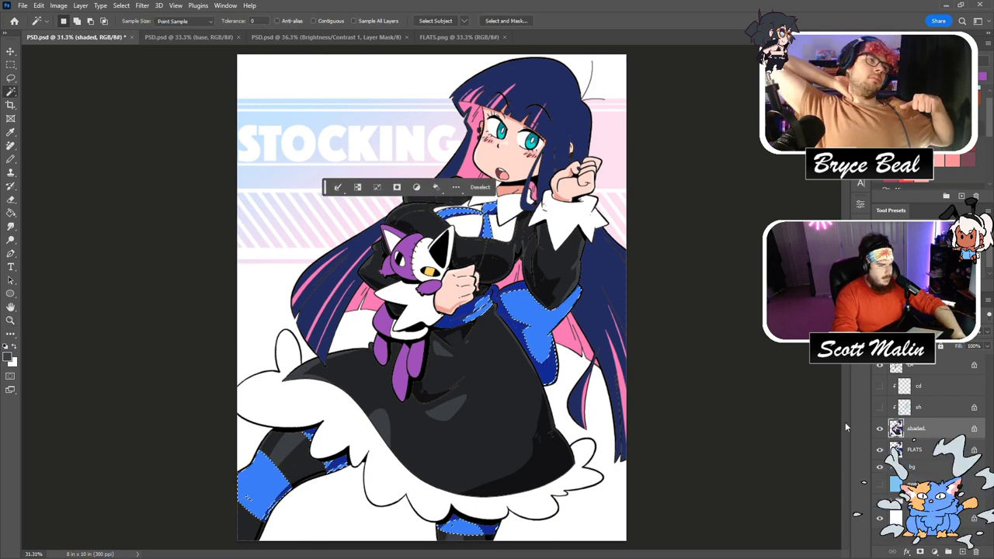
click(961, 551)
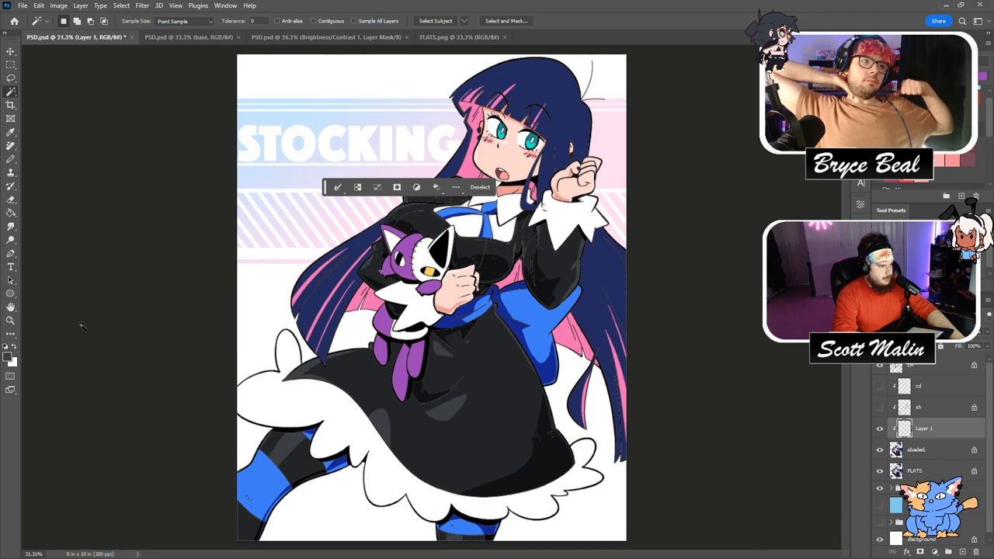
Paint white highlight shapes on the blue stocking stripes of both legs on the new layer.
click(11, 320)
drag(413, 475, 425, 424)
key(x)
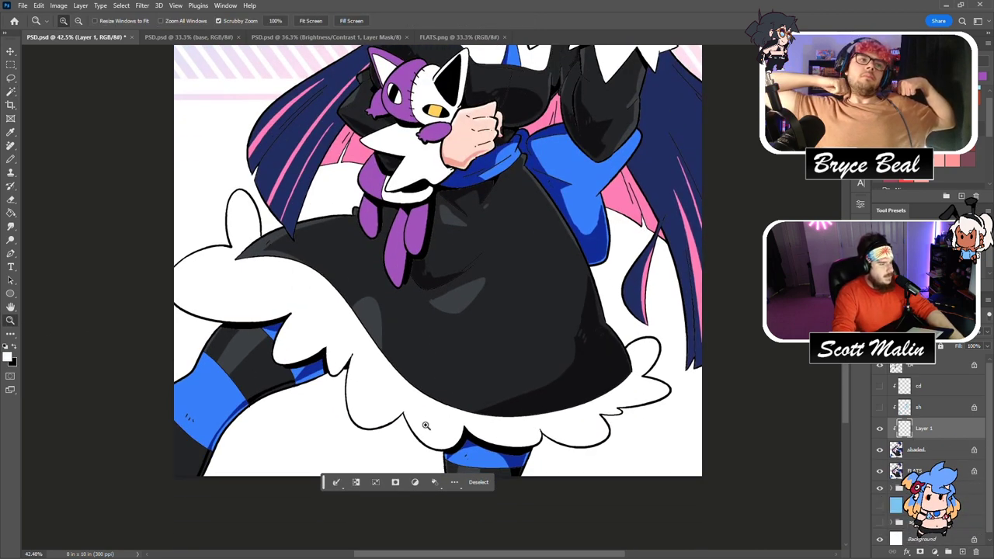
key(b)
drag(222, 355, 177, 419)
mouse_move(227, 376)
mouse_down()
mouse_move(238, 346)
mouse_move(170, 432)
mouse_up()
drag(464, 466, 476, 463)
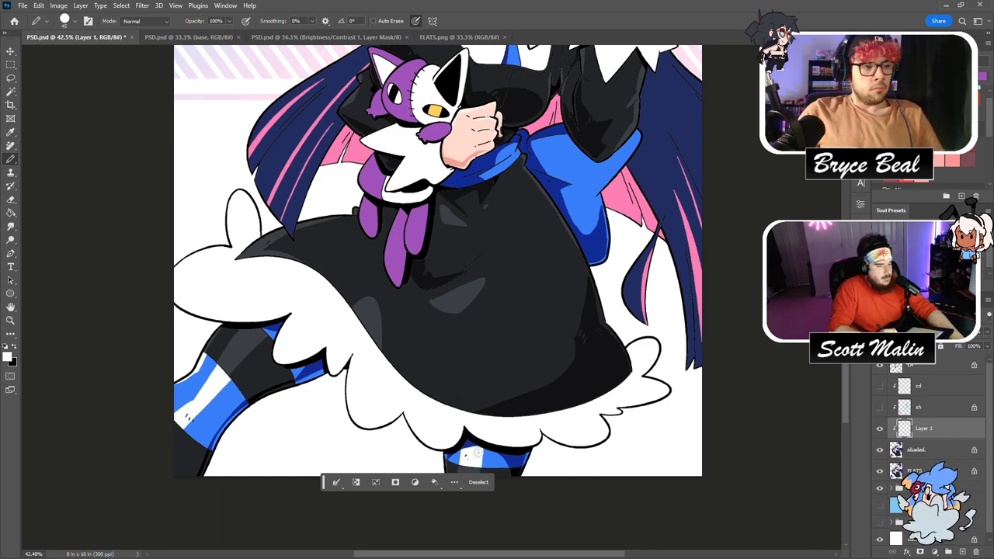
Paint white highlight shapes on the waist sash, its hanging bow and the tie.
scroll(497, 394, up, 5)
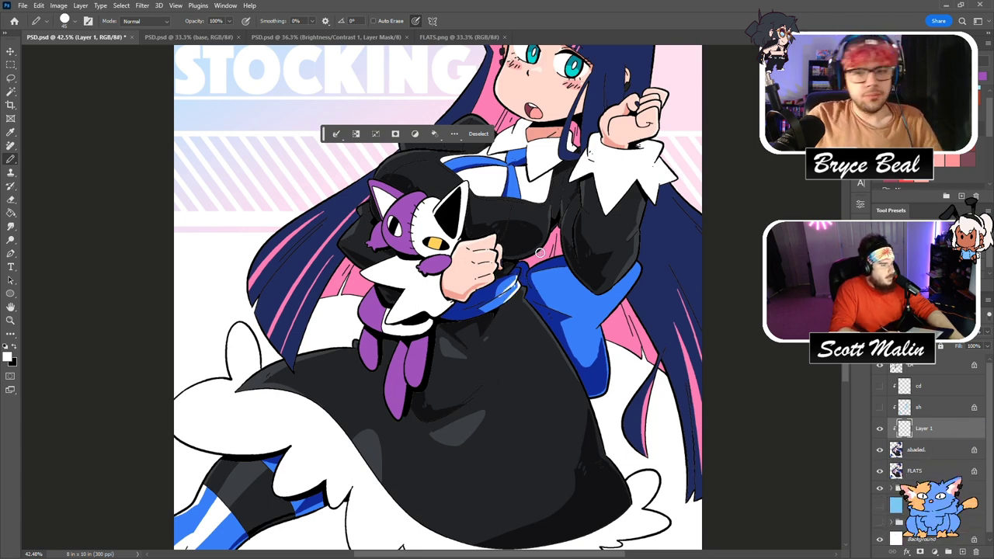
drag(634, 273, 611, 320)
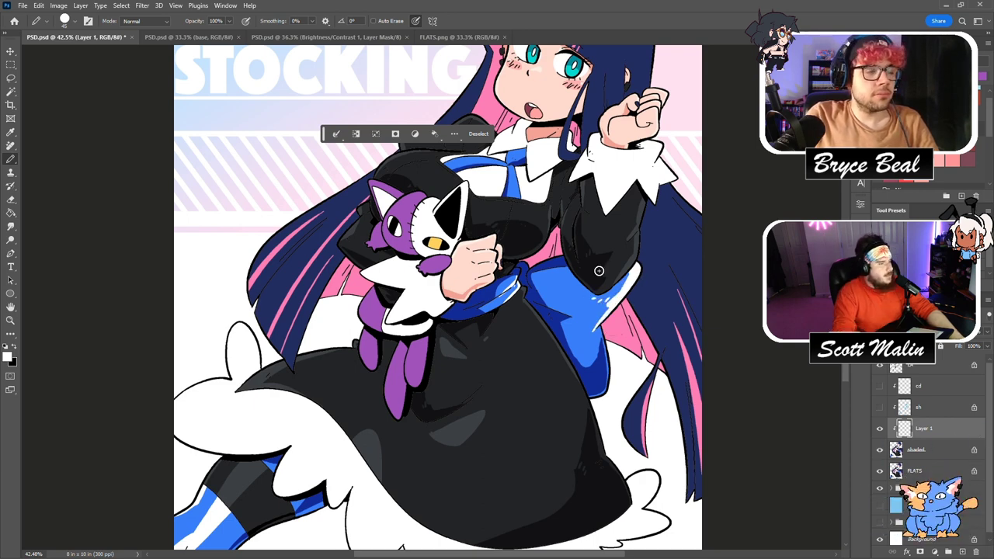
scroll(599, 270, up, 3)
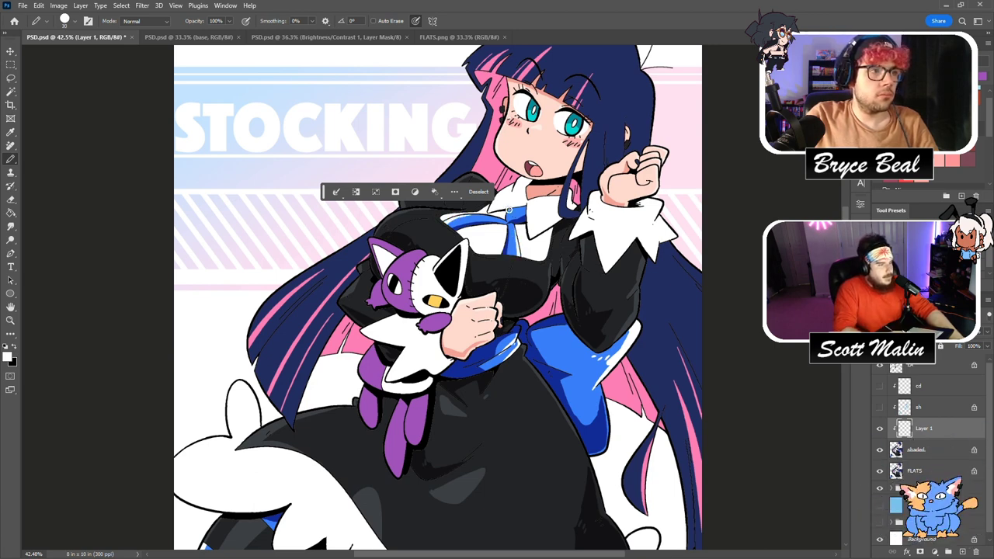
scroll(552, 154, down, 6)
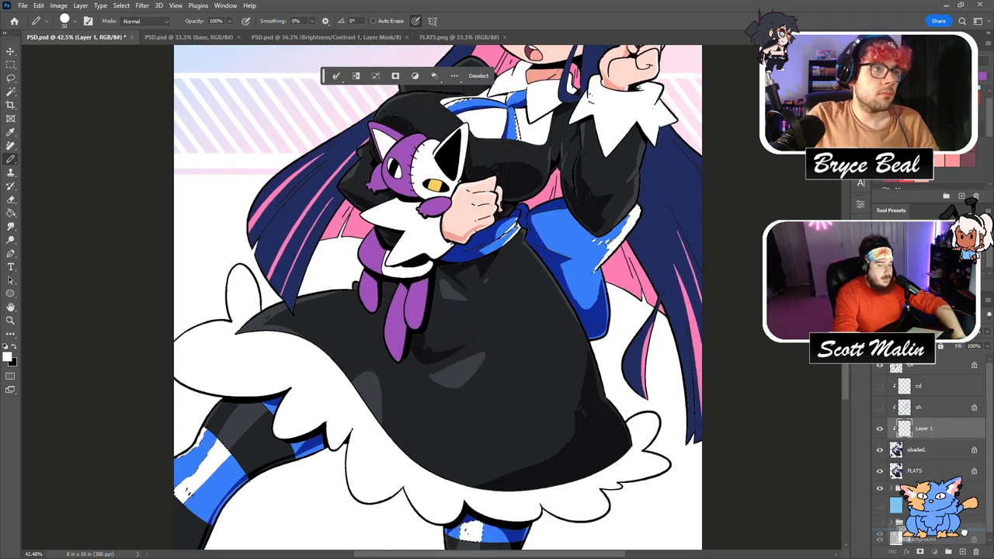
Replace the white shapes with lighter blue highlights on the shaded layer using Hue/Saturation, and save the document.
click(916, 449)
key(ctrl+u)
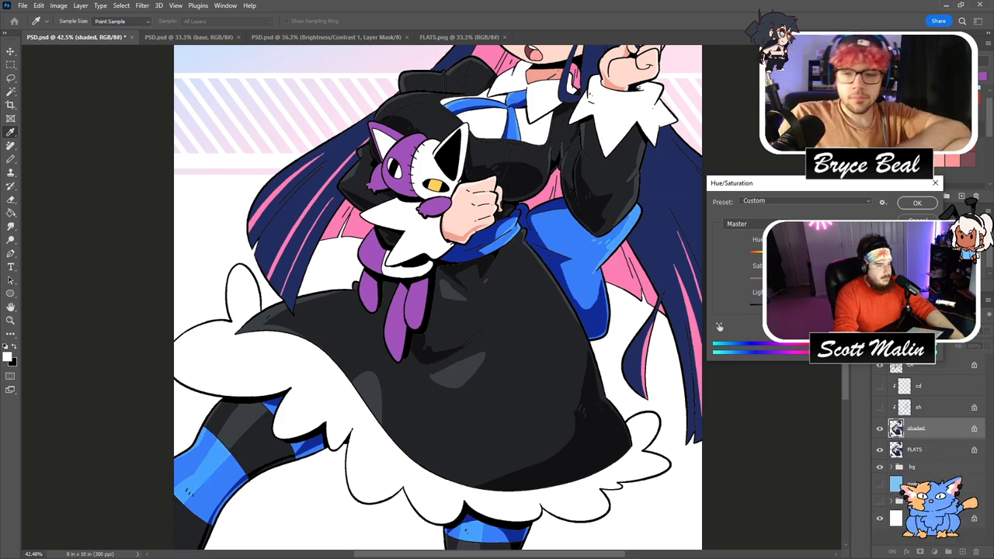
click(914, 202)
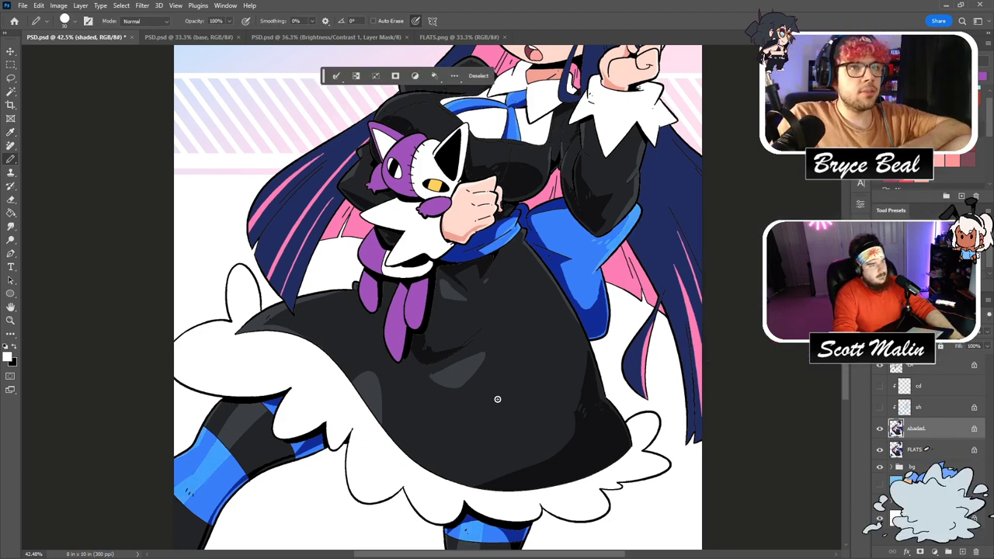
scroll(438, 295, up, 2)
click(10, 322)
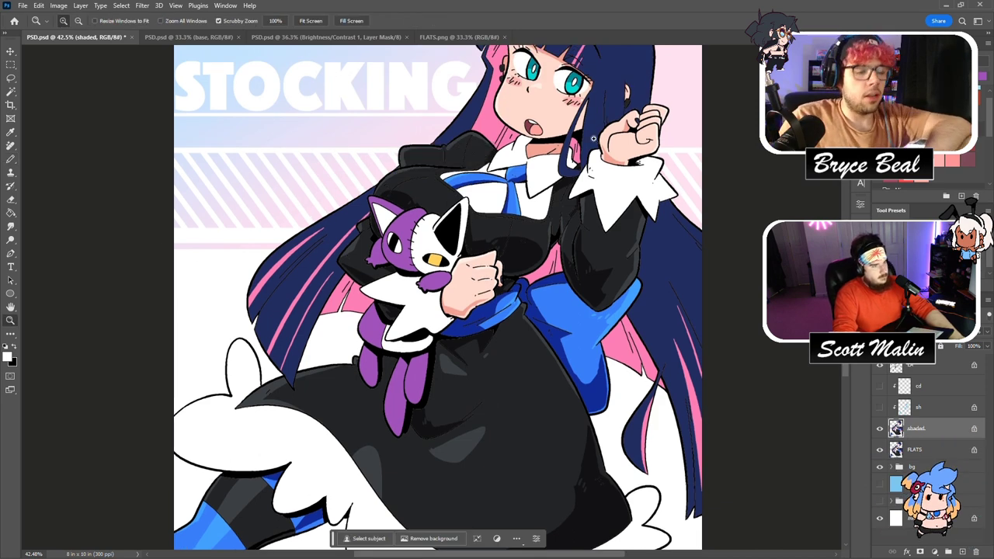
drag(605, 126, 560, 153)
key(ctrl+s)
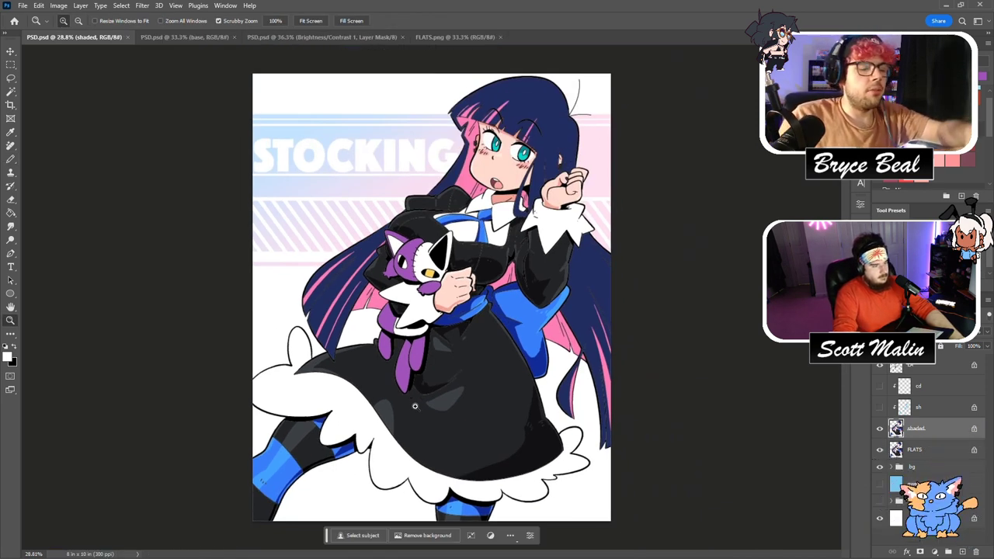
Select the white clothing areas and paint a light blue shadow on the skirt ruffle's far end with a larger brush.
click(414, 407)
key(w)
click(309, 396)
scroll(932, 182, up, 1)
click(979, 93)
key(b)
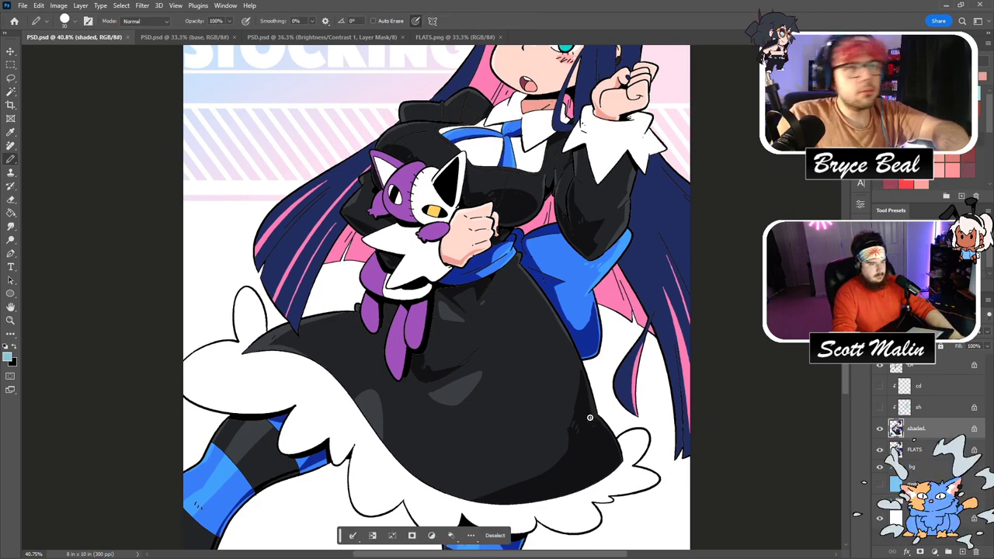
scroll(589, 417, down, 2)
mouse_move(488, 448)
mouse_down()
mouse_move(529, 499)
mouse_move(508, 457)
mouse_move(593, 486)
mouse_move(613, 426)
mouse_move(649, 430)
mouse_move(624, 432)
mouse_move(648, 405)
mouse_move(615, 425)
mouse_move(650, 407)
mouse_up()
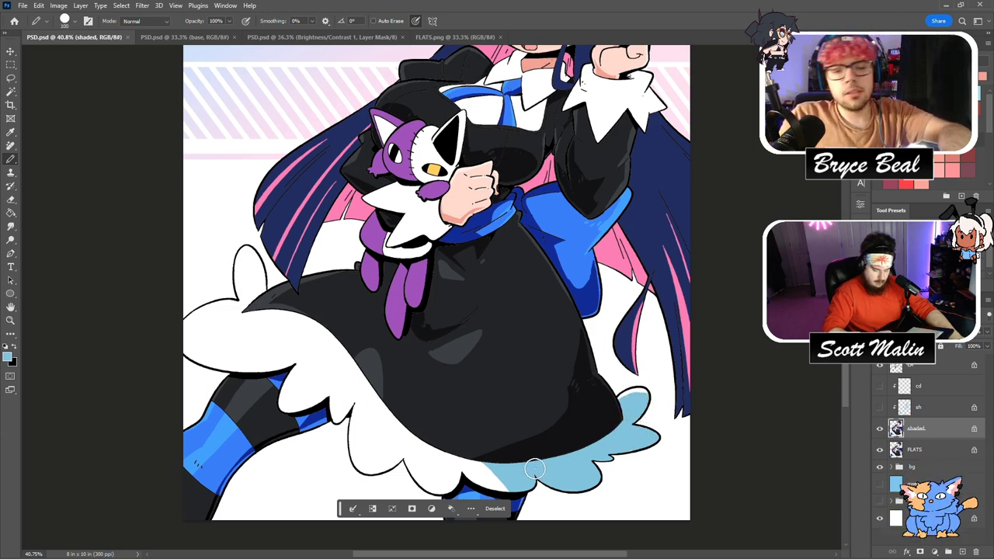
Paint light blue shadows on the shirt collar and on the raised wrist's white cuff.
scroll(565, 443, up, 10)
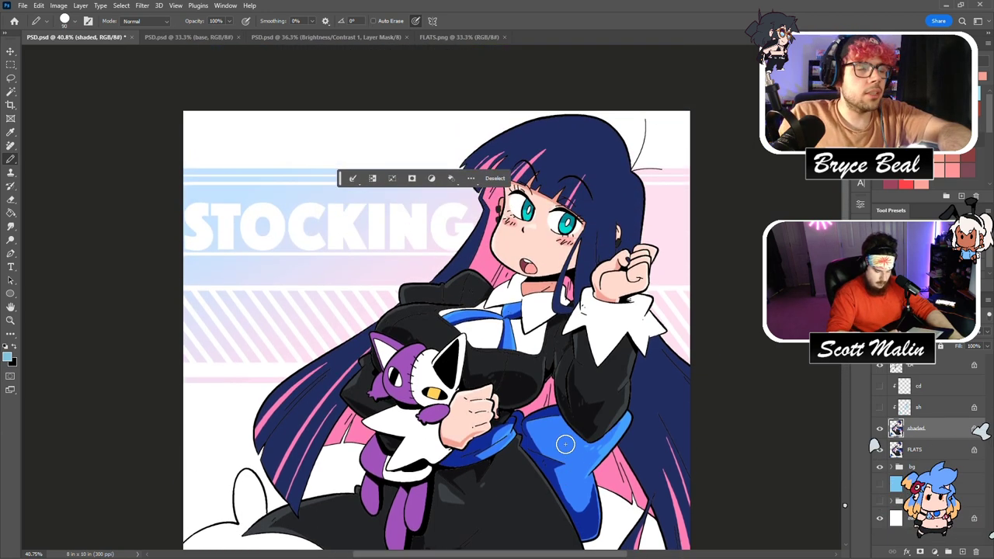
mouse_move(507, 276)
mouse_down()
mouse_move(512, 313)
mouse_move(531, 278)
mouse_move(513, 278)
mouse_move(529, 319)
mouse_move(568, 284)
mouse_up()
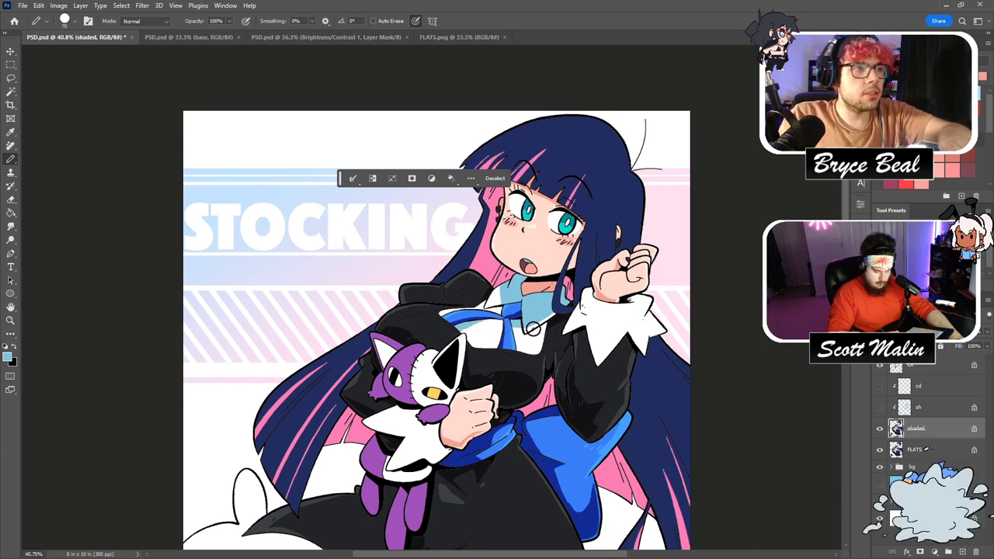
drag(628, 298, 649, 294)
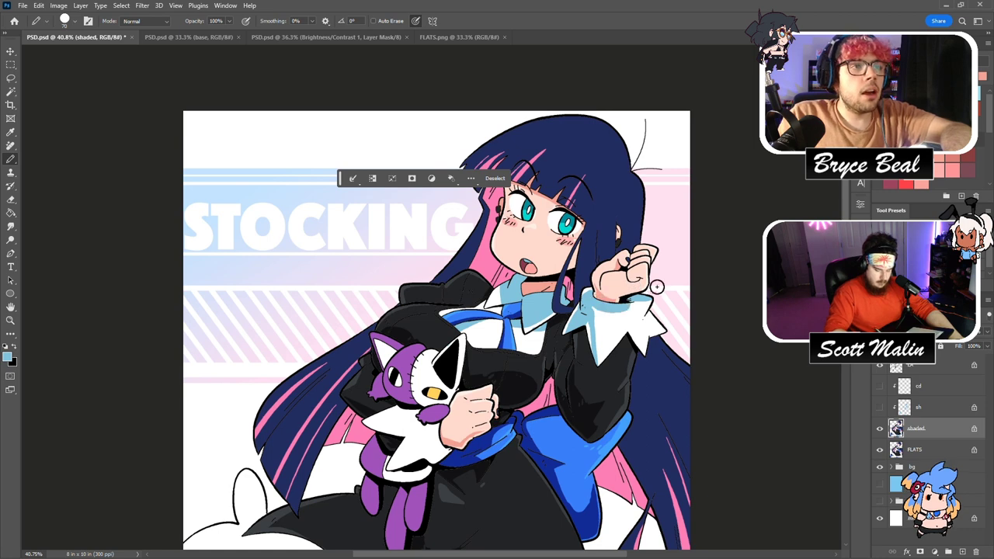
scroll(660, 245, down, 3)
scroll(661, 244, down, 5)
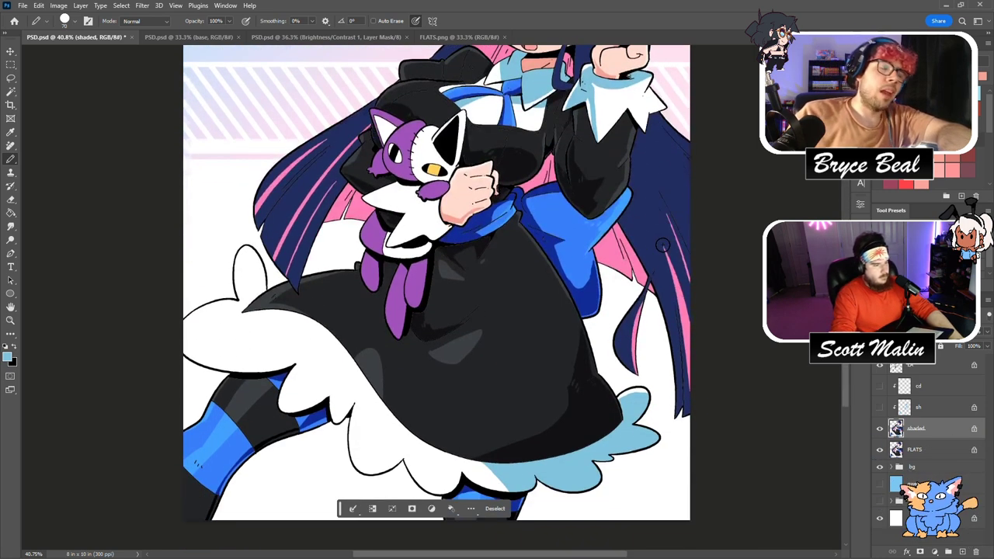
Select the cat plush's purple areas and paint shadows on them with the dark purple sampled from FLATS.png.
scroll(664, 246, up, 5)
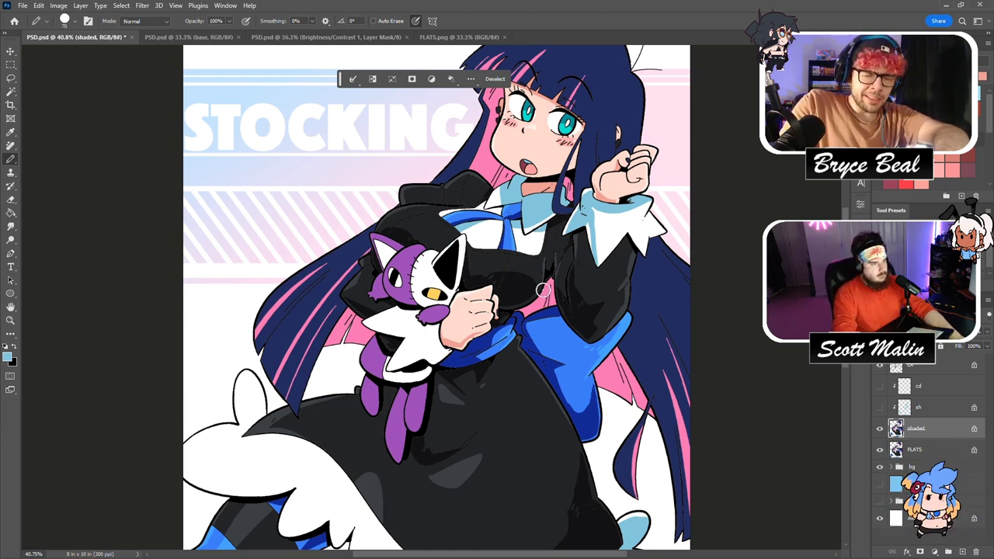
click(11, 92)
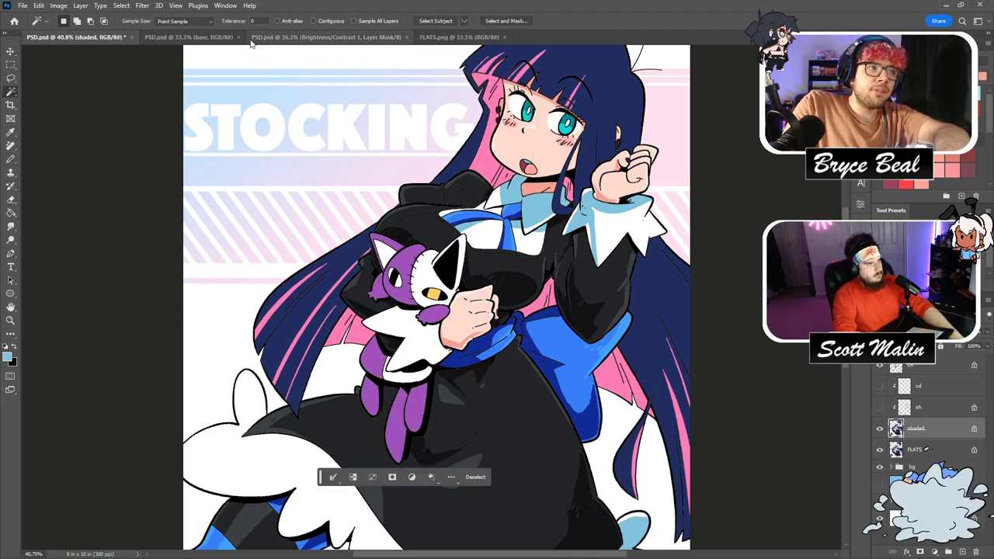
click(420, 37)
key(g)
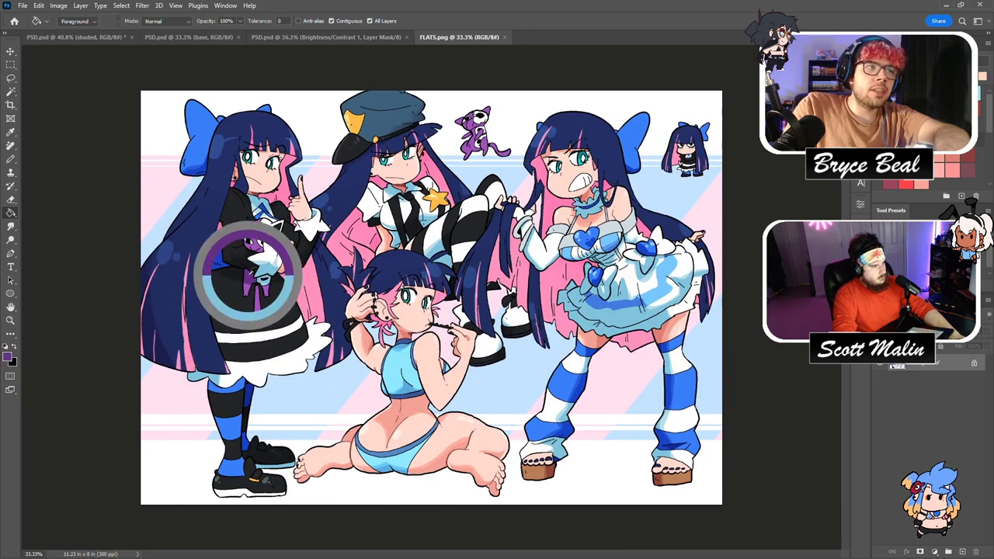
click(76, 37)
key(b)
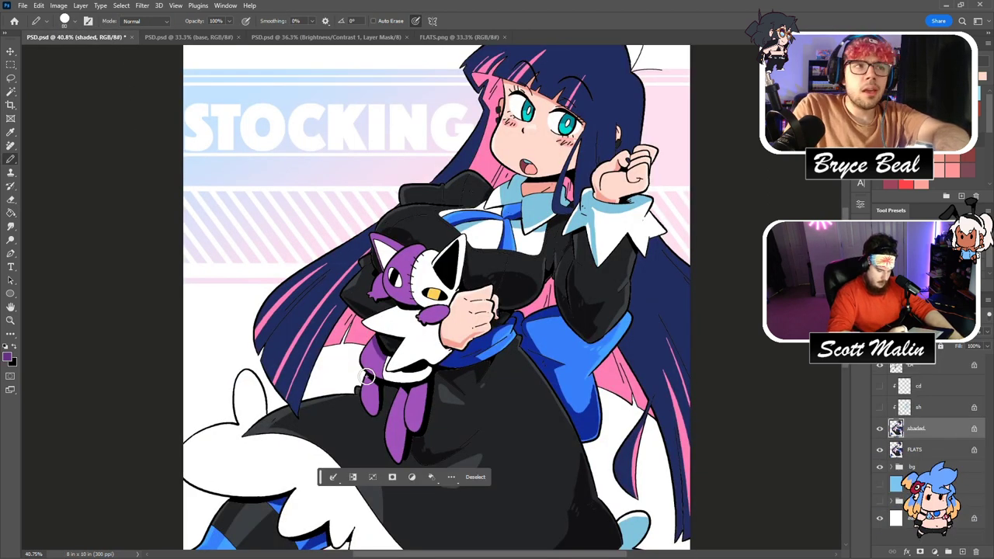
key(g)
key(b)
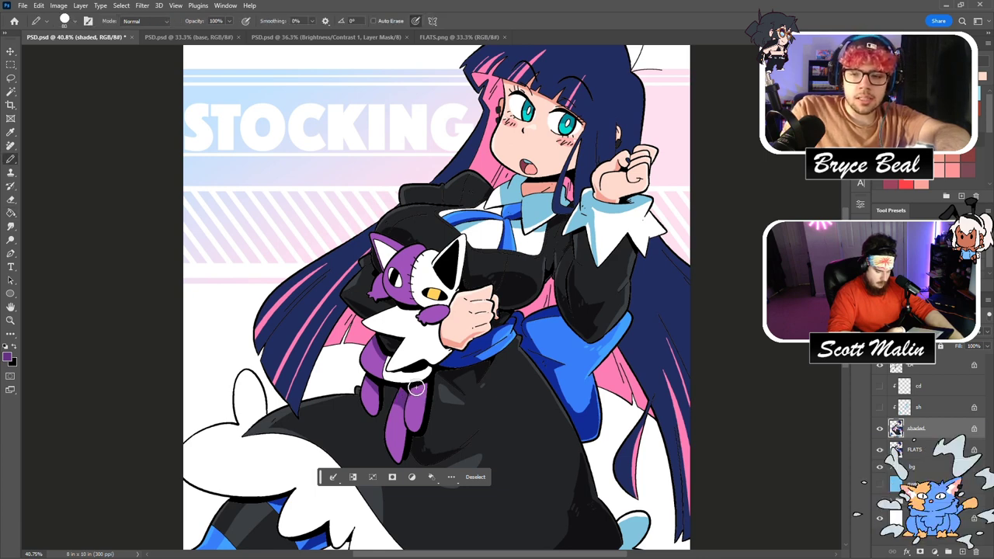
scroll(530, 287, up, 2)
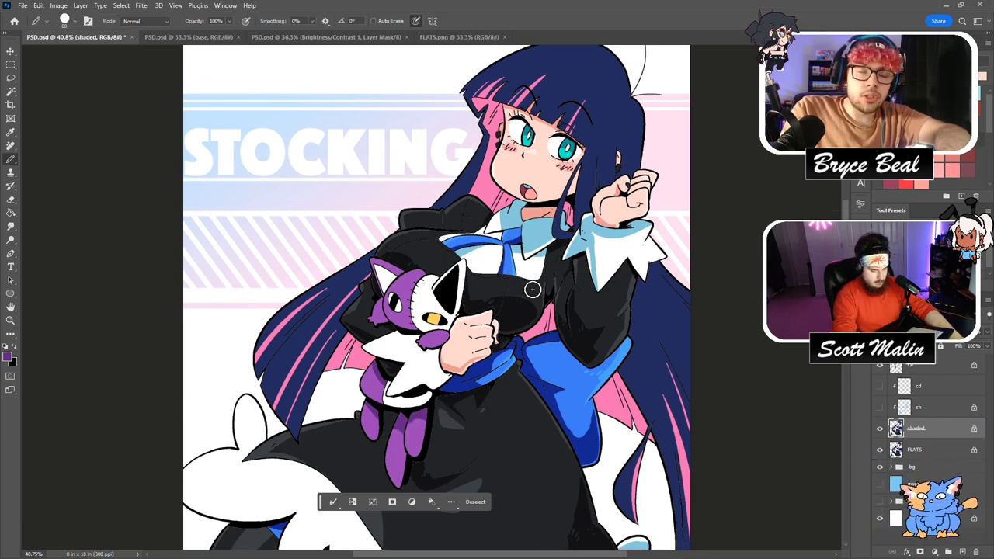
scroll(547, 318, down, 3)
scroll(548, 317, down, 1)
key(ctrl+d)
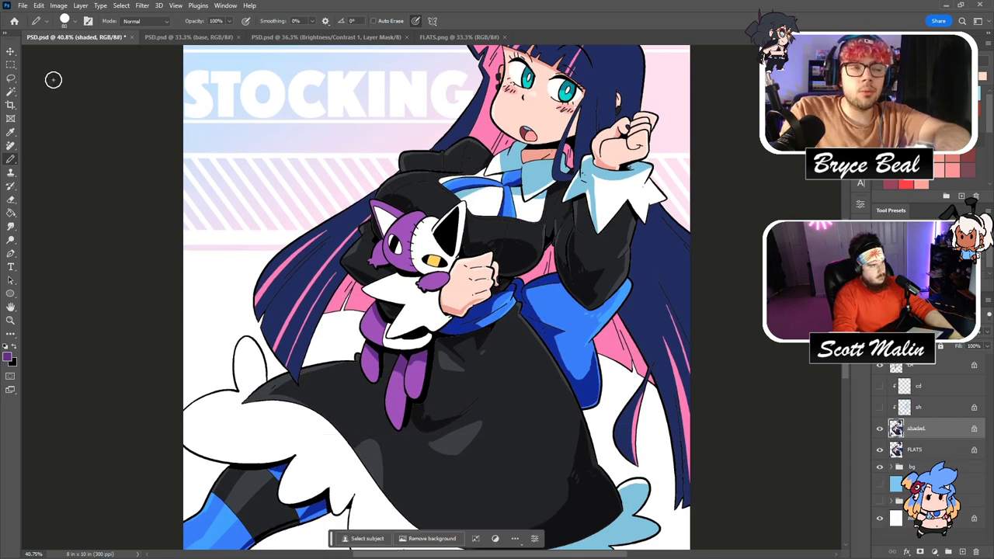
Select the white areas, paint light blue shadows on the star-shaped cuff beside the plush and the white trim below it, and save.
click(11, 92)
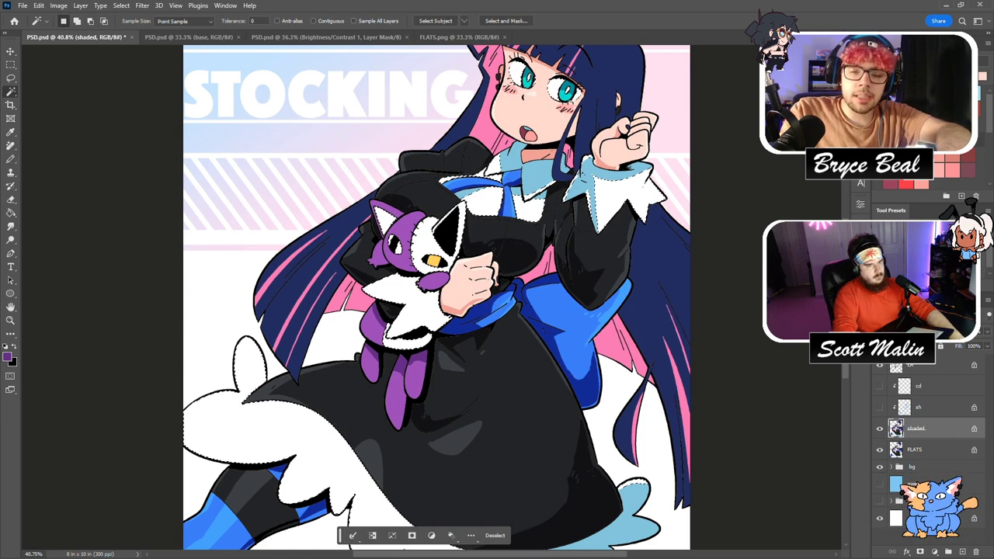
key(b)
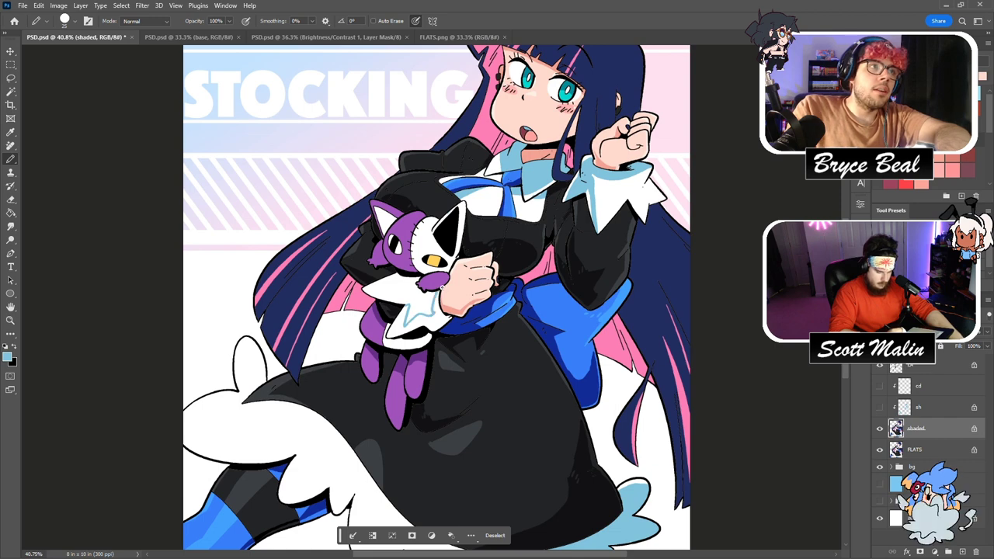
drag(442, 284, 425, 309)
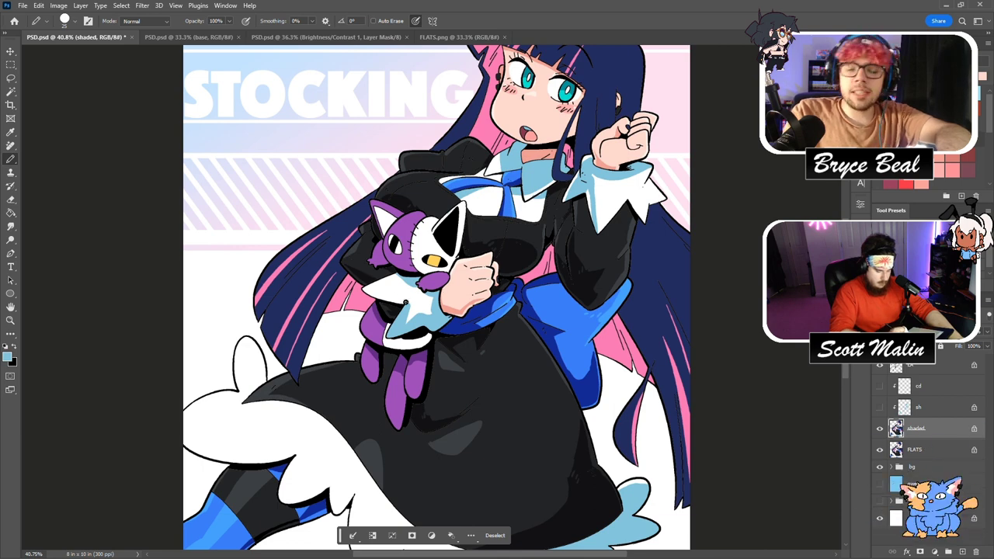
drag(395, 345, 430, 339)
alt+click(420, 323)
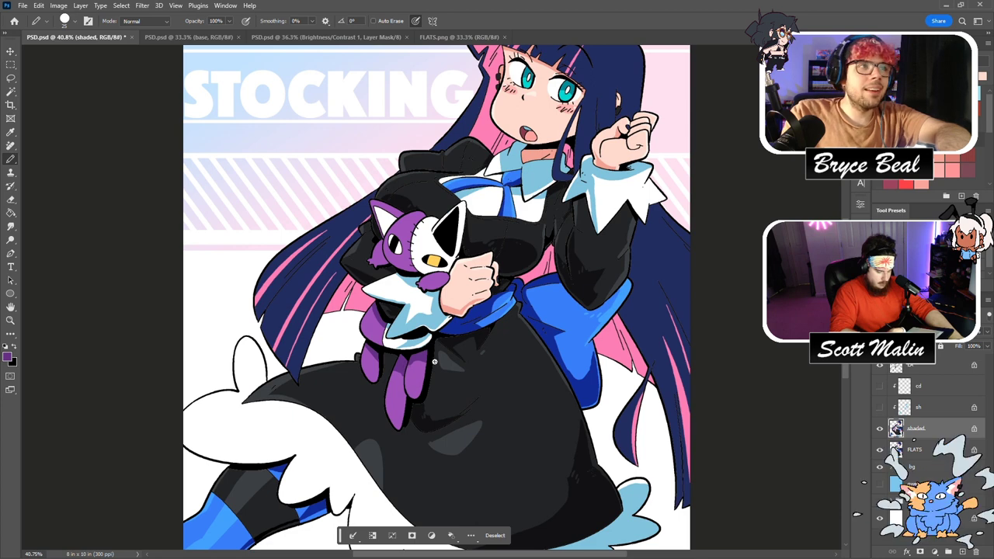
key(ctrl+d)
alt+click(412, 366)
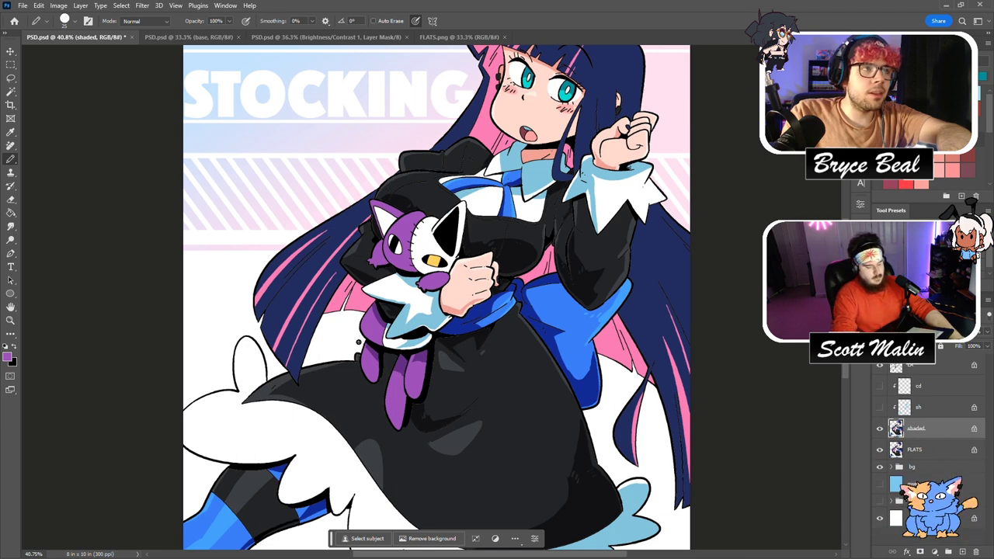
key(ctrl+s)
Select the white areas, paint light grey-blue shadows along the upper whites of both eyes, and save the document.
click(10, 320)
mouse_move(583, 231)
mouse_down()
mouse_move(547, 216)
mouse_move(580, 219)
mouse_up()
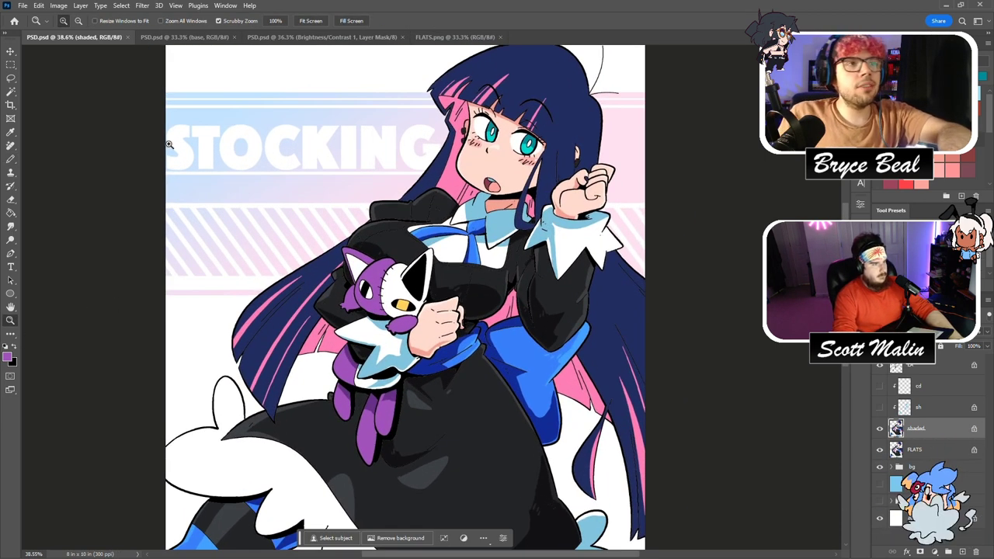
click(11, 92)
click(481, 134)
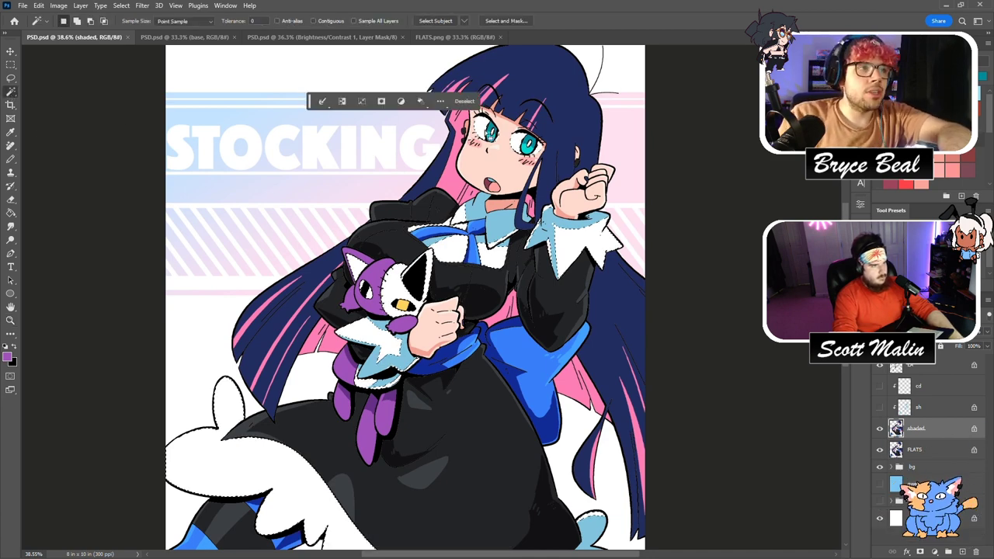
key(b)
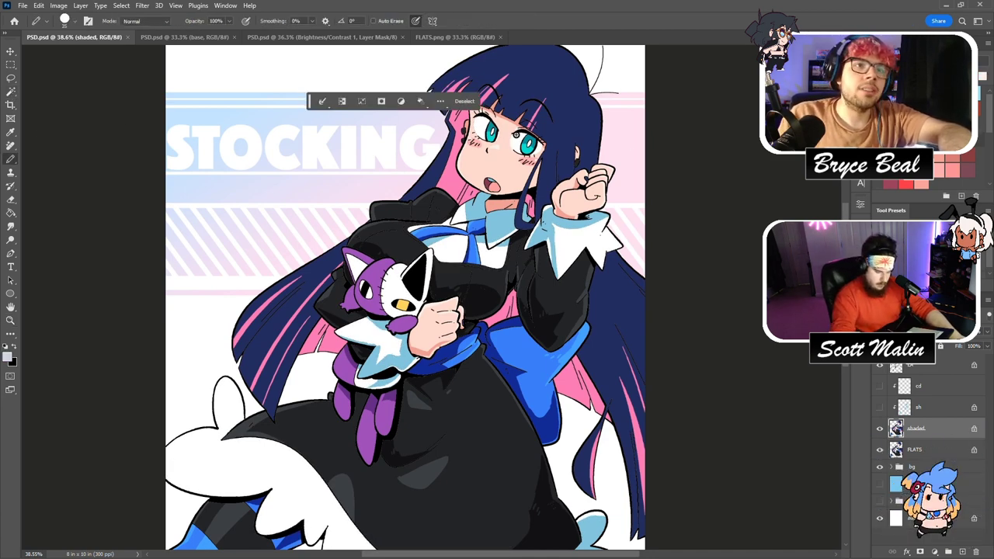
drag(518, 133, 547, 142)
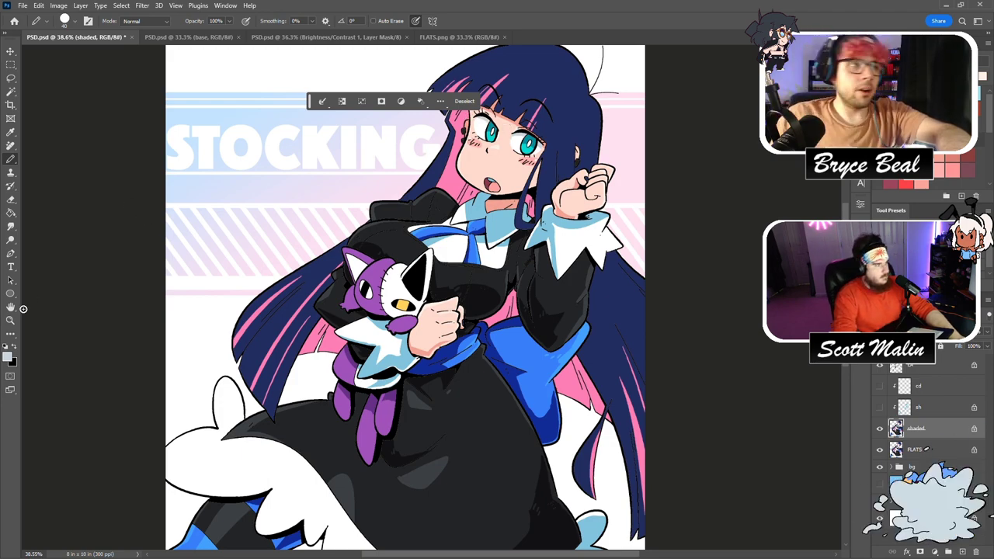
scroll(514, 111, up, 5)
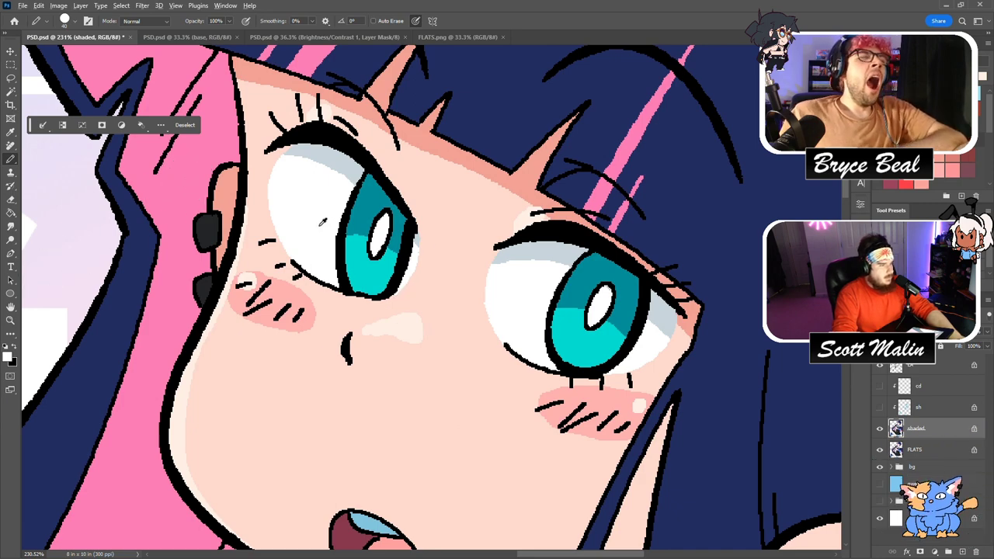
key(x)
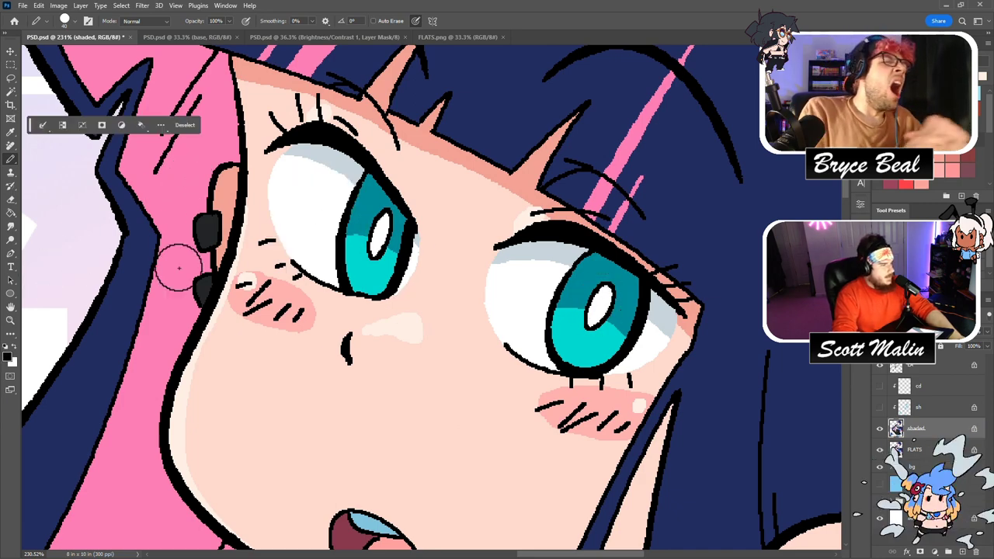
click(11, 319)
scroll(520, 294, down, 5)
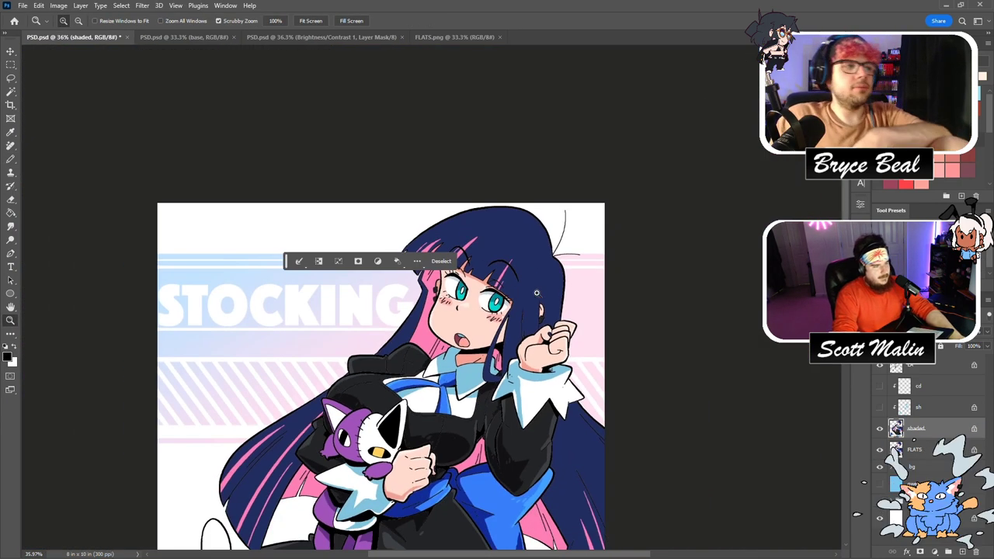
key(ctrl+d)
key(ctrl+s)
Select the navy hair on the shaded layer and sample its shadow and highlight blues from FLATS.png.
scroll(462, 320, down, 2)
scroll(462, 321, down, 2)
scroll(481, 302, down, 1)
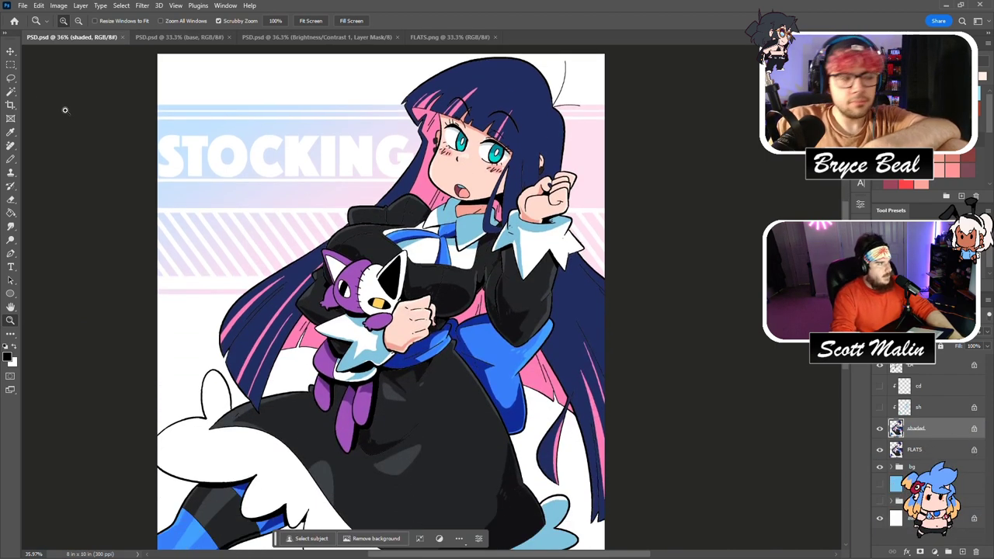
click(11, 92)
click(470, 82)
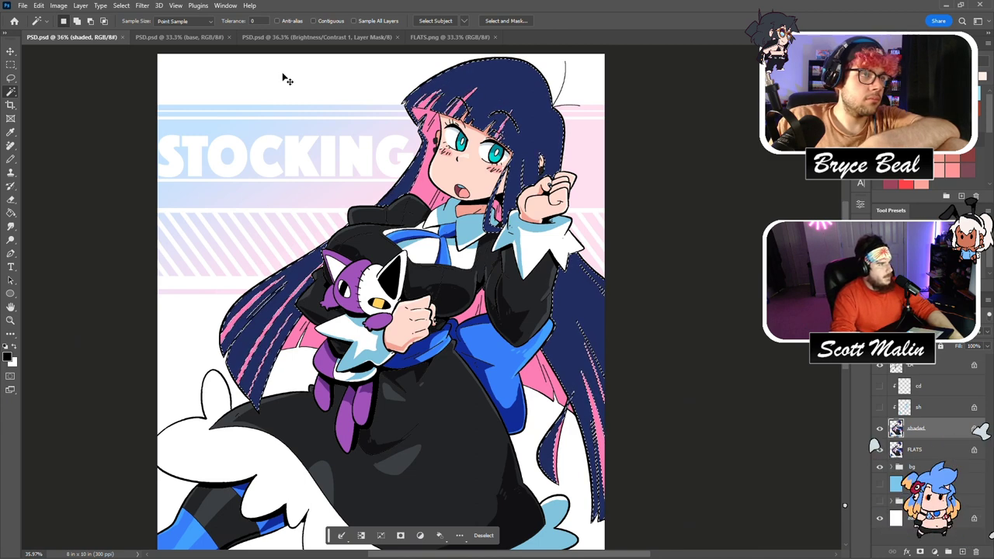
click(450, 36)
key(g)
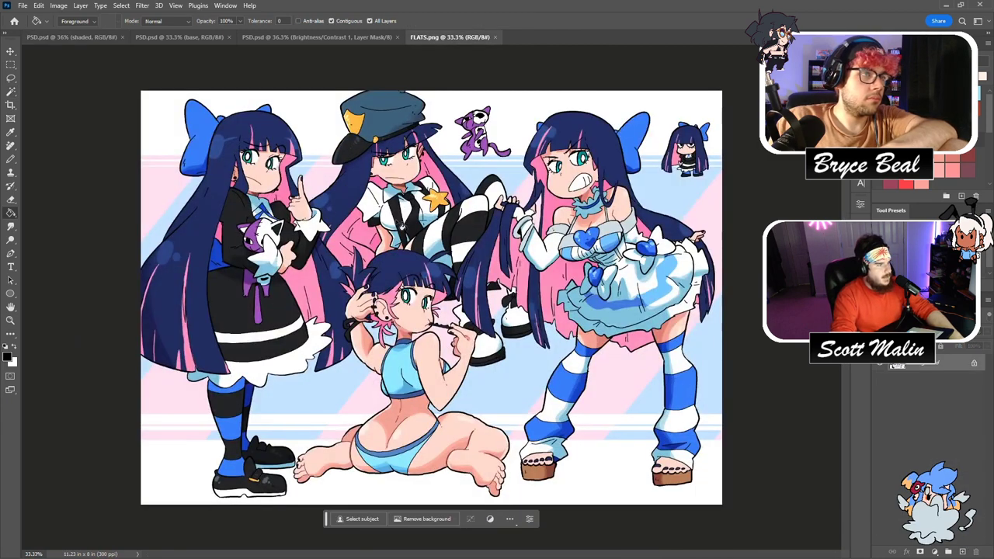
alt+click(147, 314)
alt+click(166, 249)
click(97, 36)
key(b)
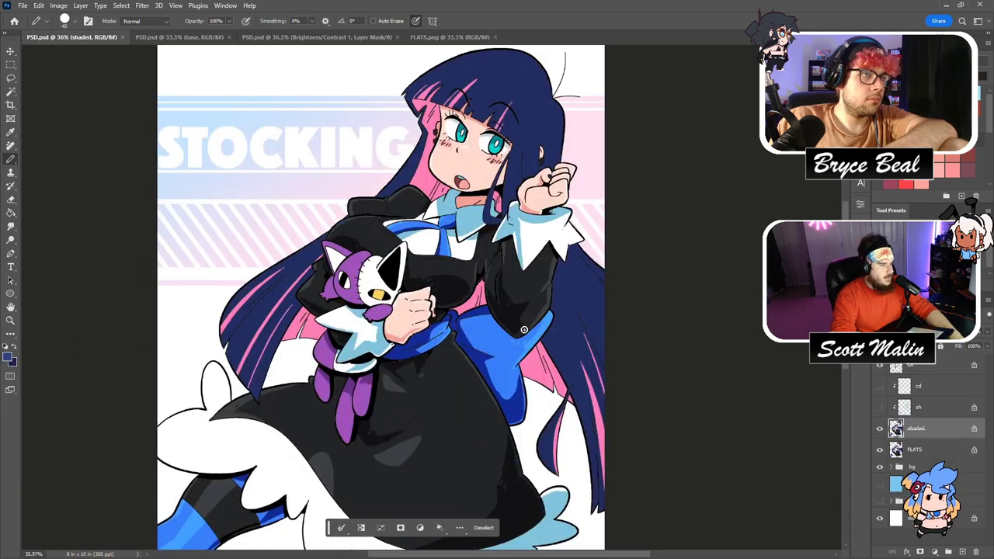
Paint dark navy shadows and lighter blue highlights across the selected hair with a larger brush.
scroll(482, 317, down, 2)
scroll(321, 311, up, 3)
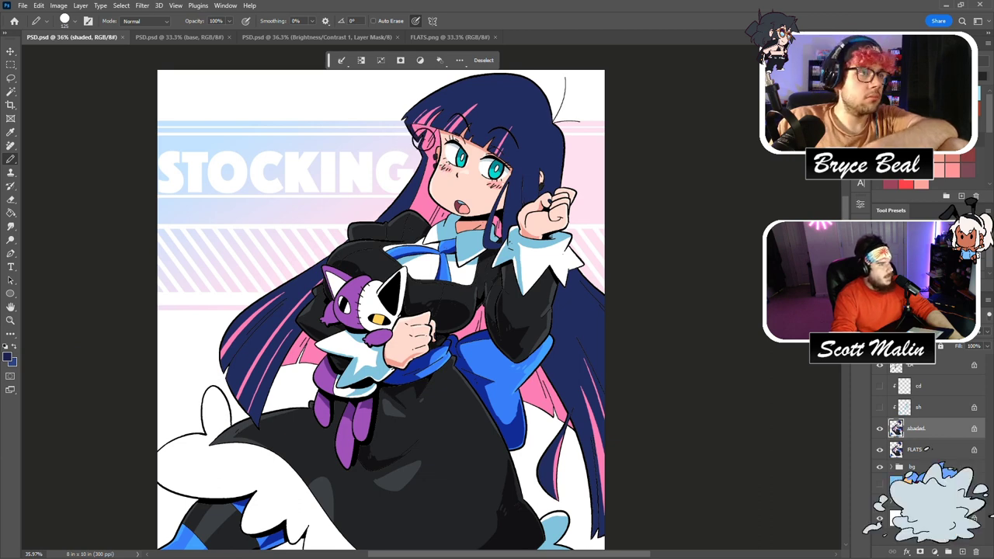
click(453, 191)
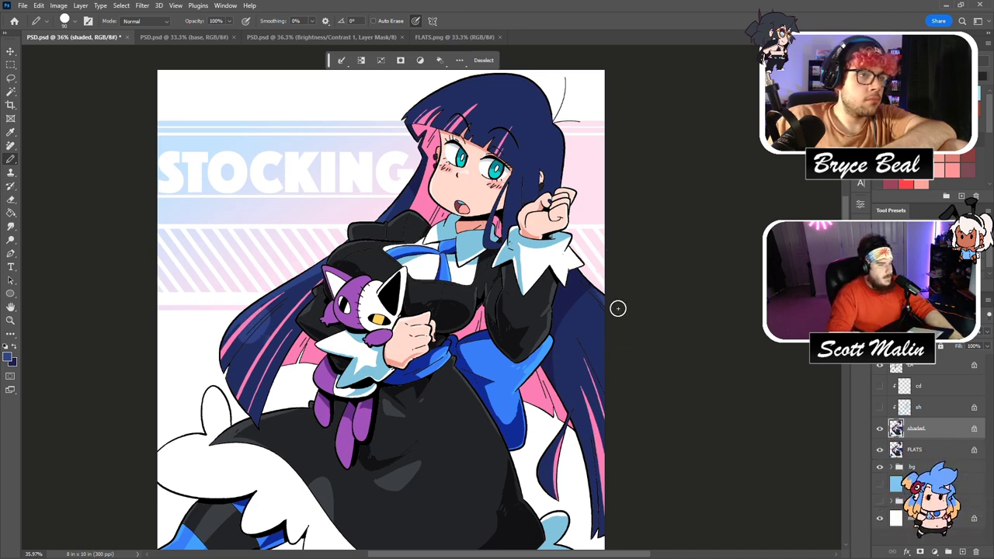
scroll(617, 308, down, 3)
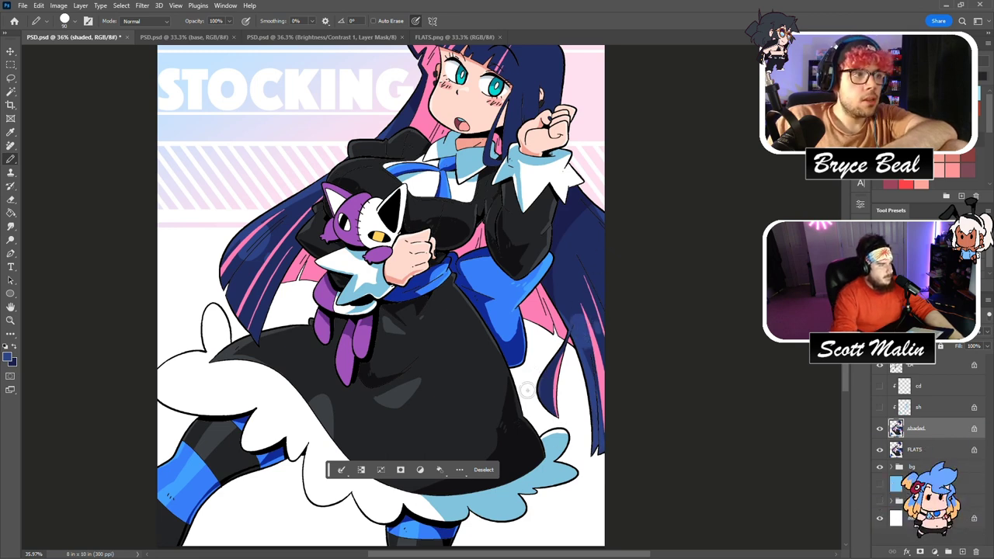
scroll(527, 391, up, 4)
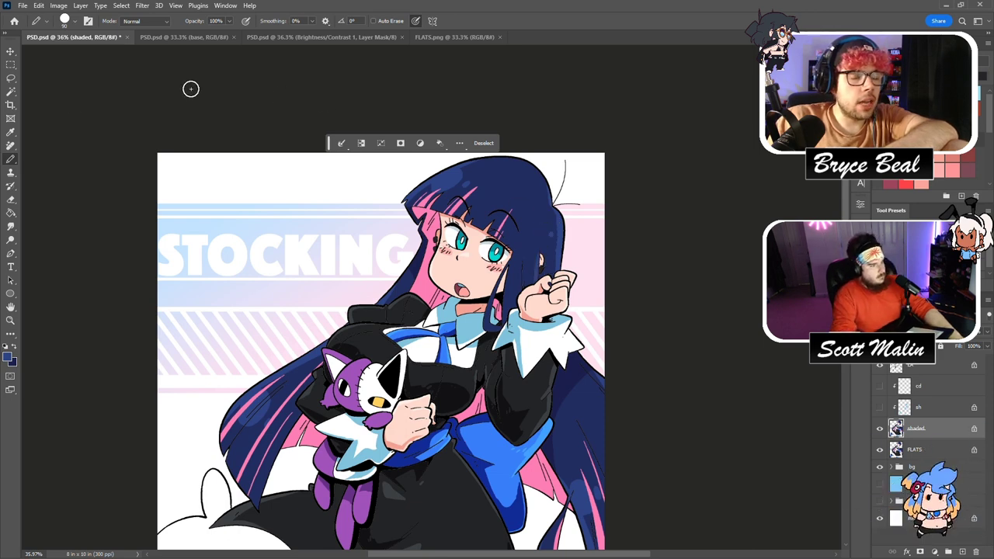
Select the pink hair areas on the shaded layer and sample the hair's pink from FLATS.png.
click(11, 92)
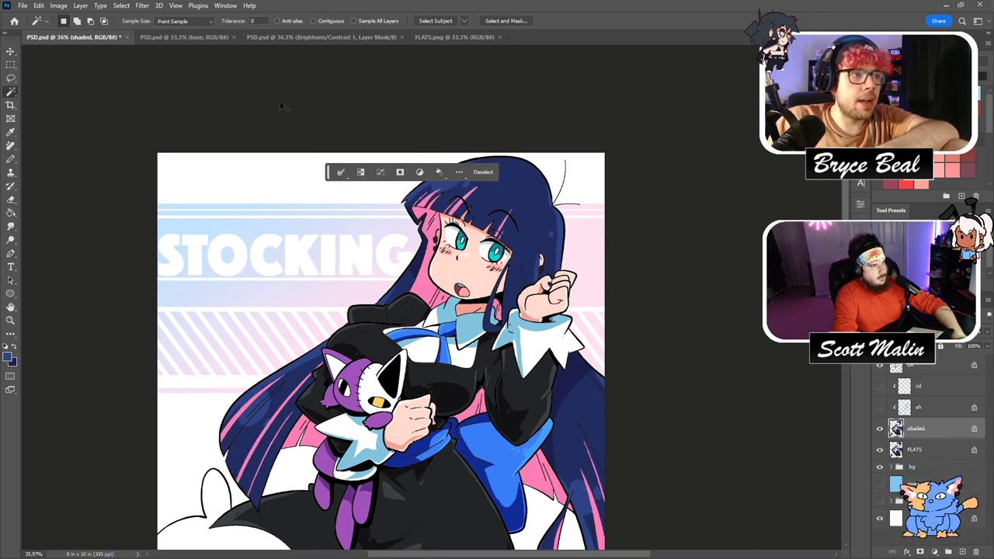
click(454, 37)
key(g)
alt+click(378, 238)
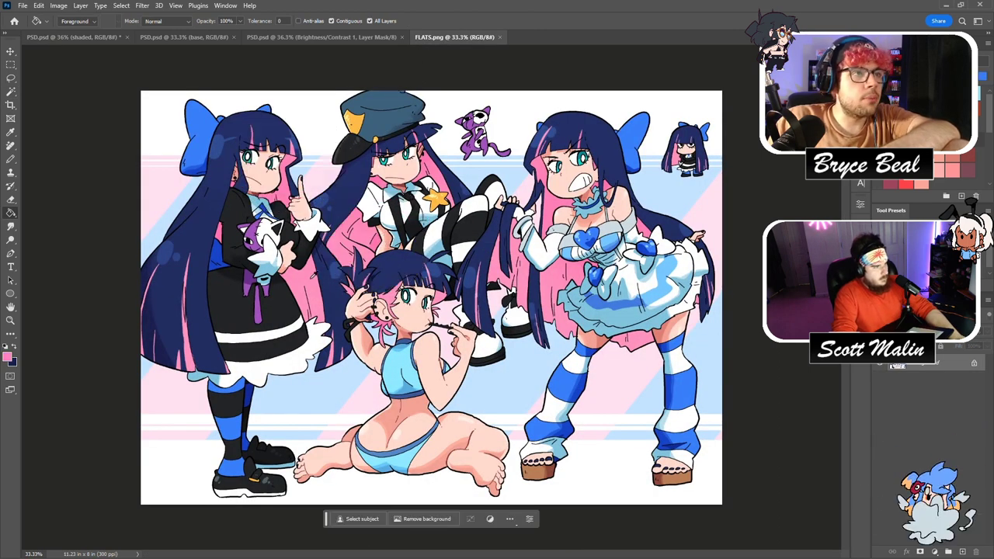
alt+click(330, 363)
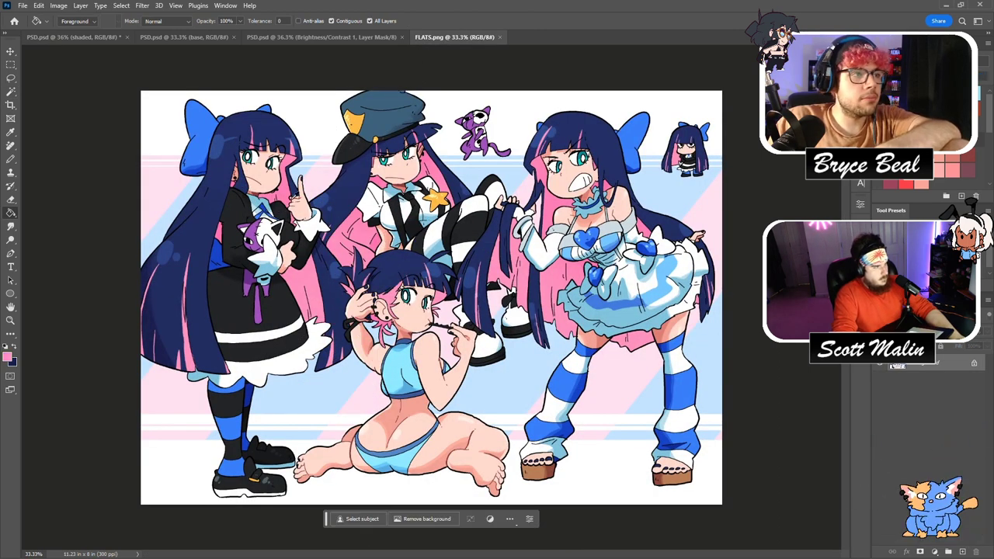
key(ctrl+Tab)
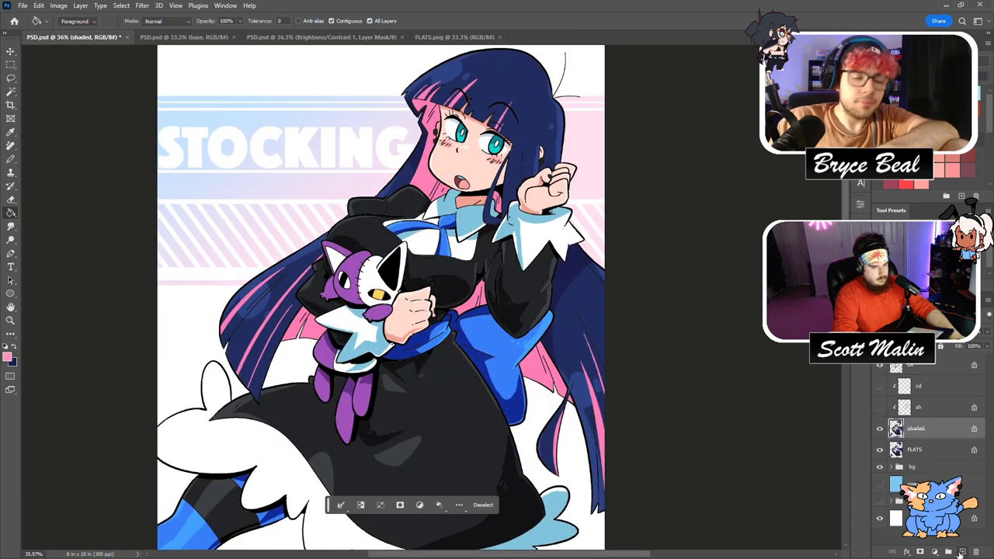
Mark white highlight shapes on the pink hair on a temporary layer, and recolour those areas of the shaded layer with Hue/Saturation.
click(961, 552)
key(b)
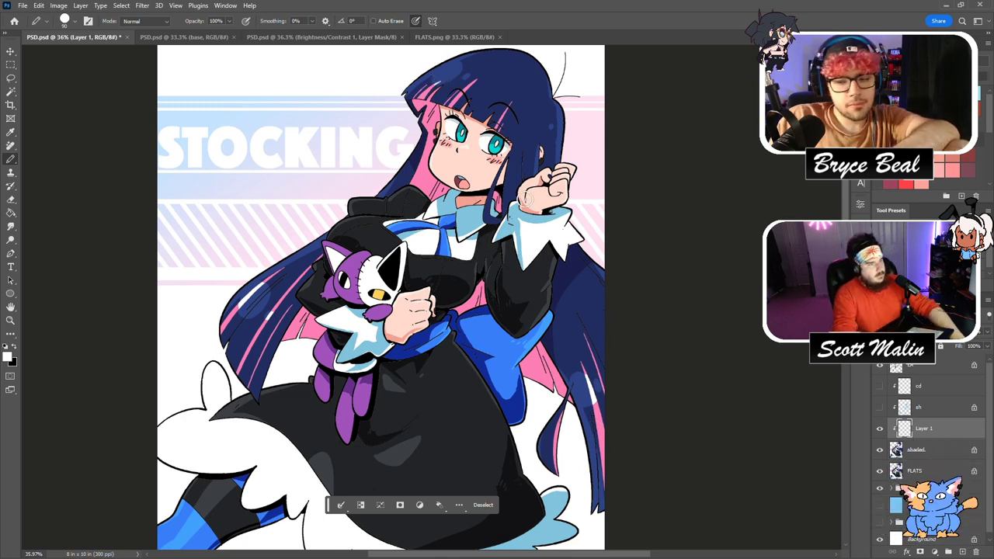
ctrl+click(905, 429)
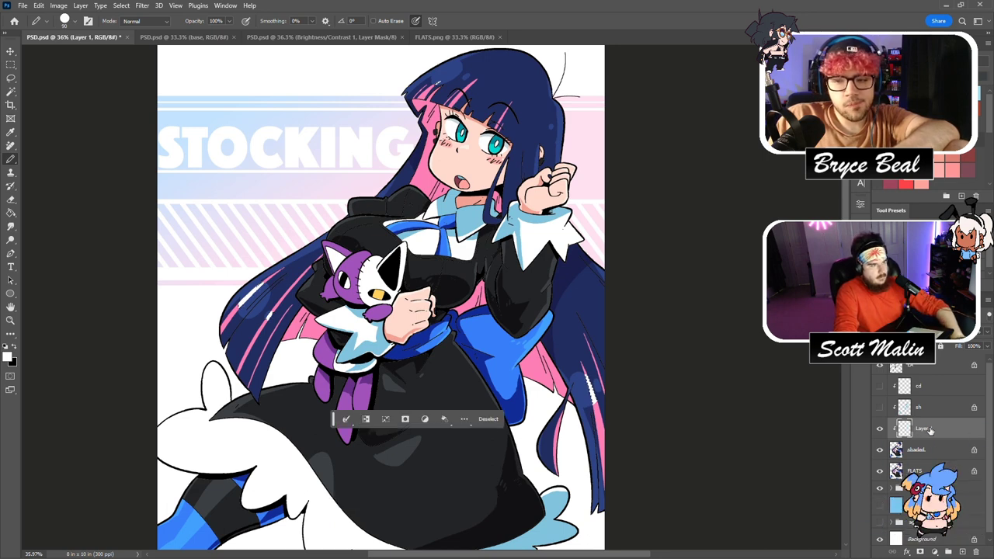
click(973, 548)
key(ctrl+u)
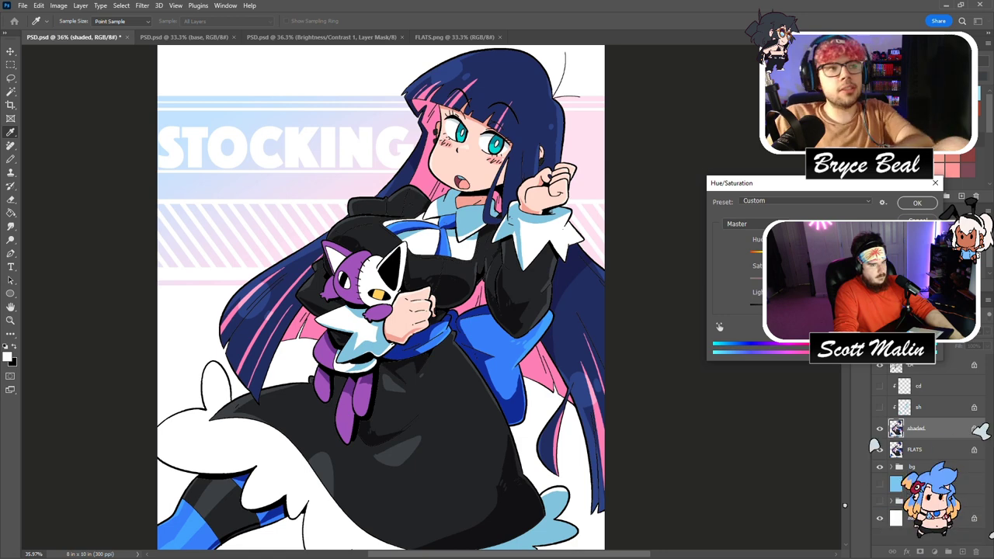
click(916, 202)
key(ctrl+d)
key(b)
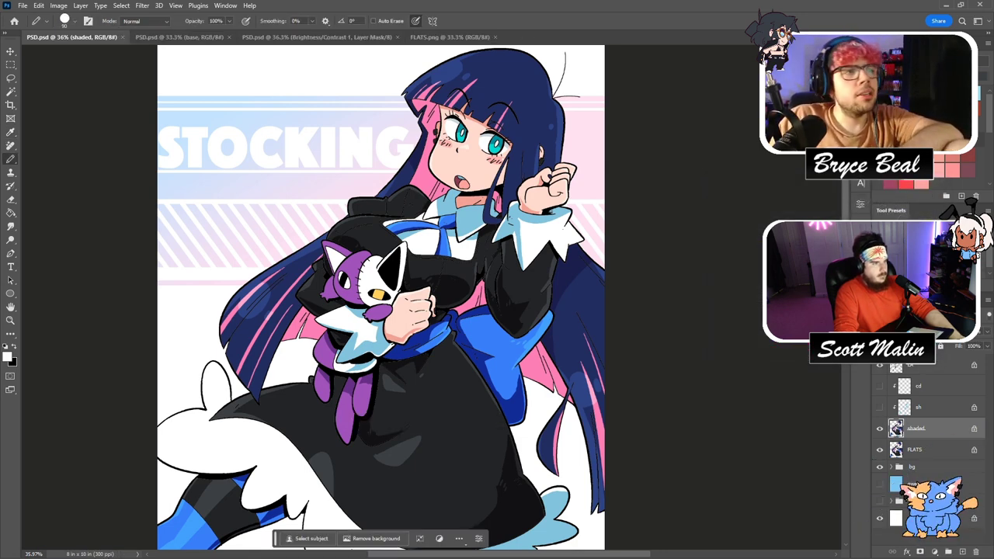
Fill a small area of the open mouth with white using the Paint Bucket.
key(g)
click(463, 188)
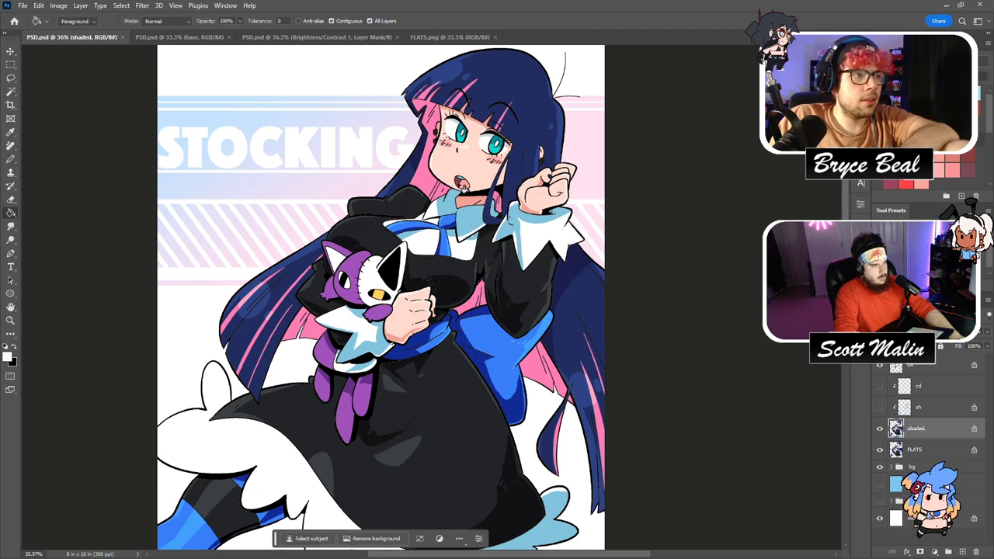
click(464, 188)
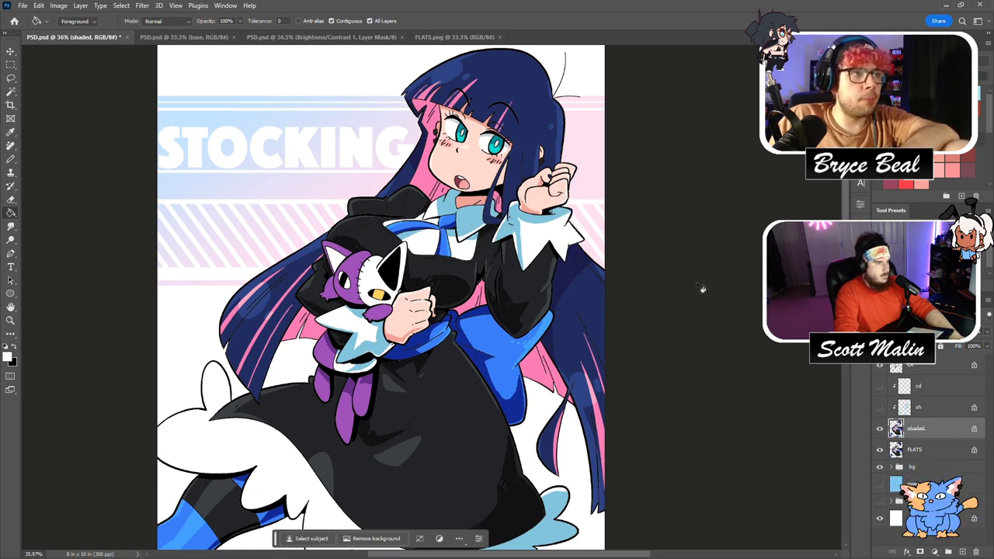
Delete the hidden cd and sh layers above the shaded layer.
scroll(753, 317, down, 3)
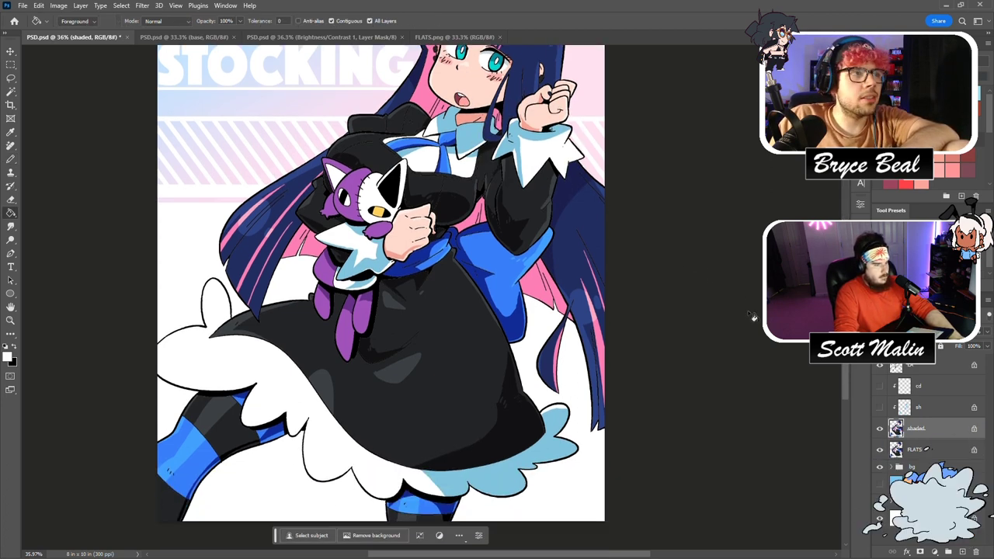
scroll(752, 314, up, 3)
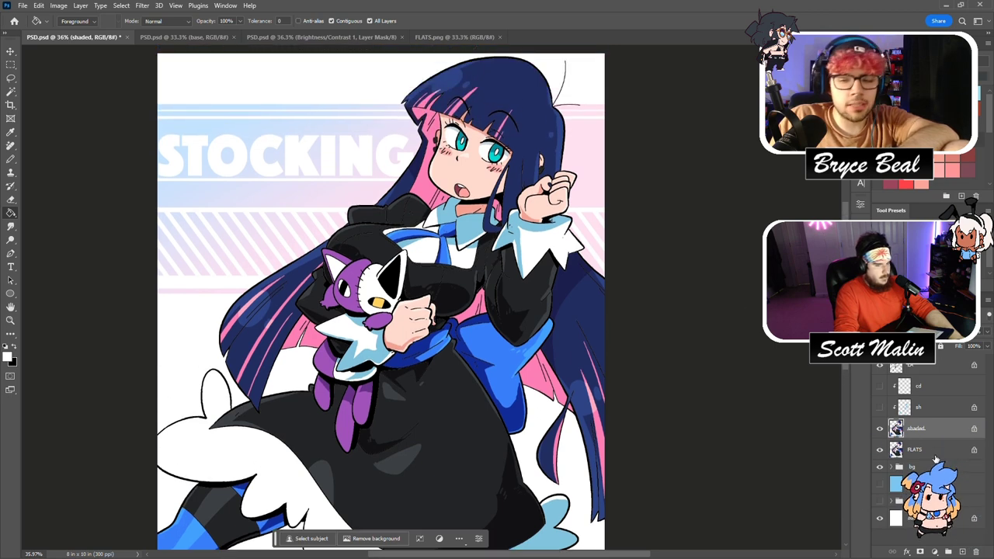
click(933, 453)
click(916, 386)
shift+click(918, 407)
click(977, 547)
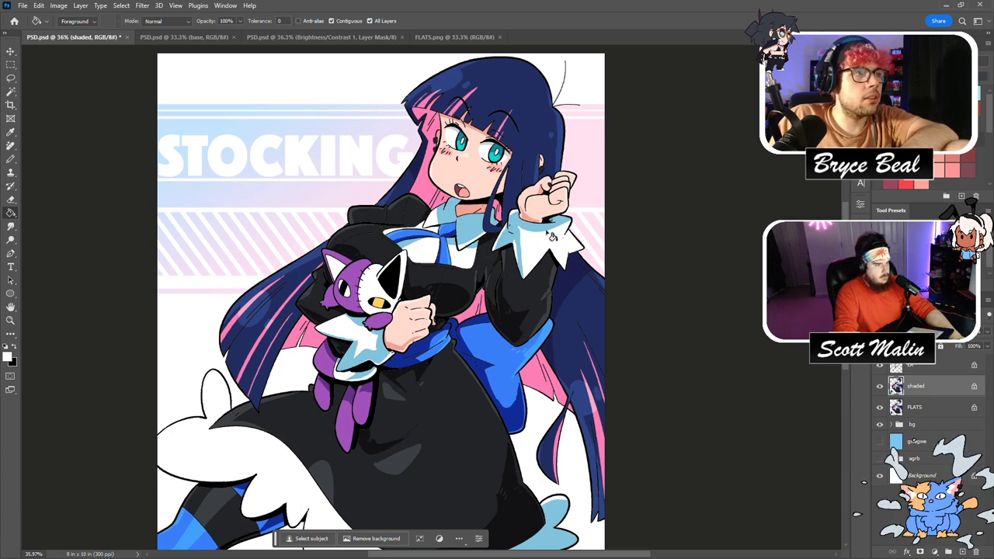
scroll(550, 326, down, 3)
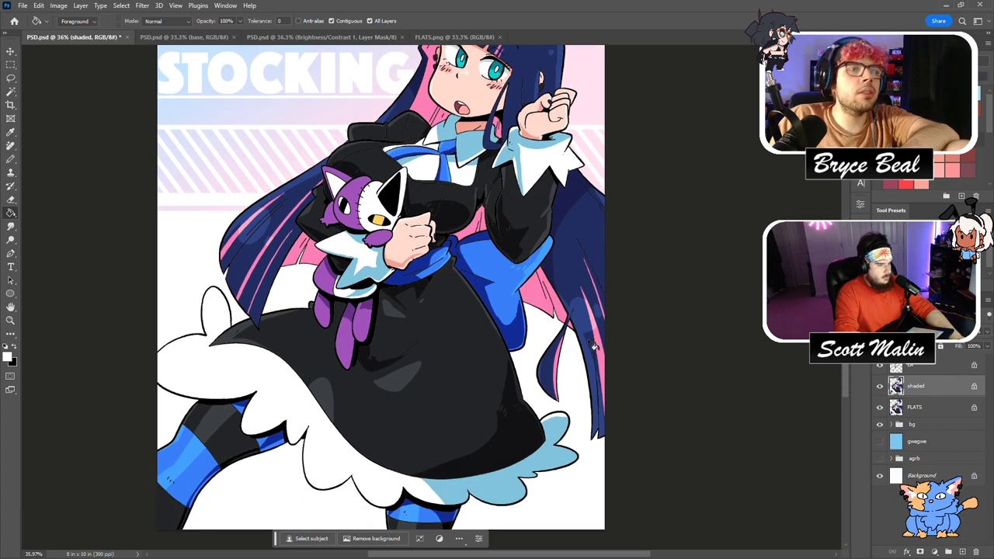
scroll(594, 370, up, 1)
scroll(593, 371, up, 3)
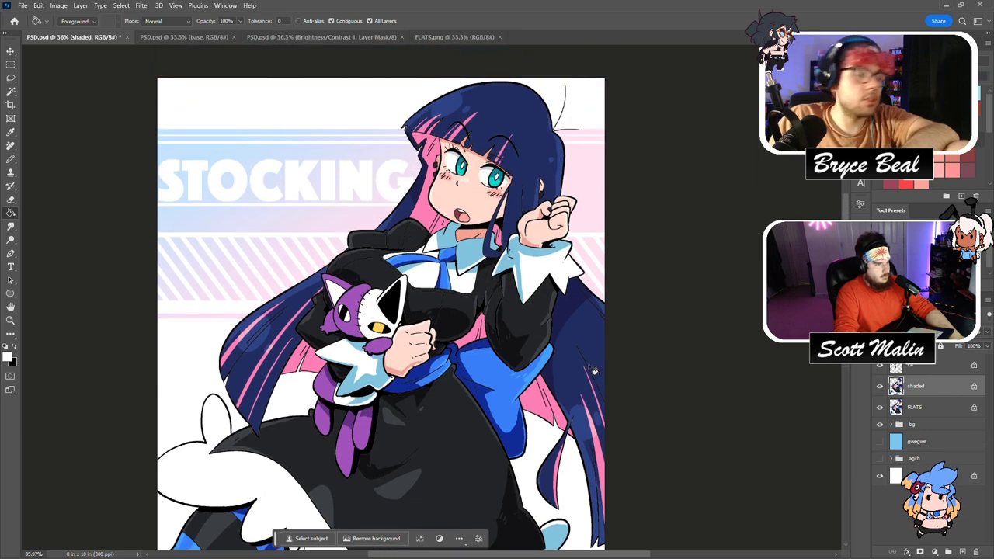
Examine the shaded illustration from the hair down to the skirt hem and stockings.
key(b)
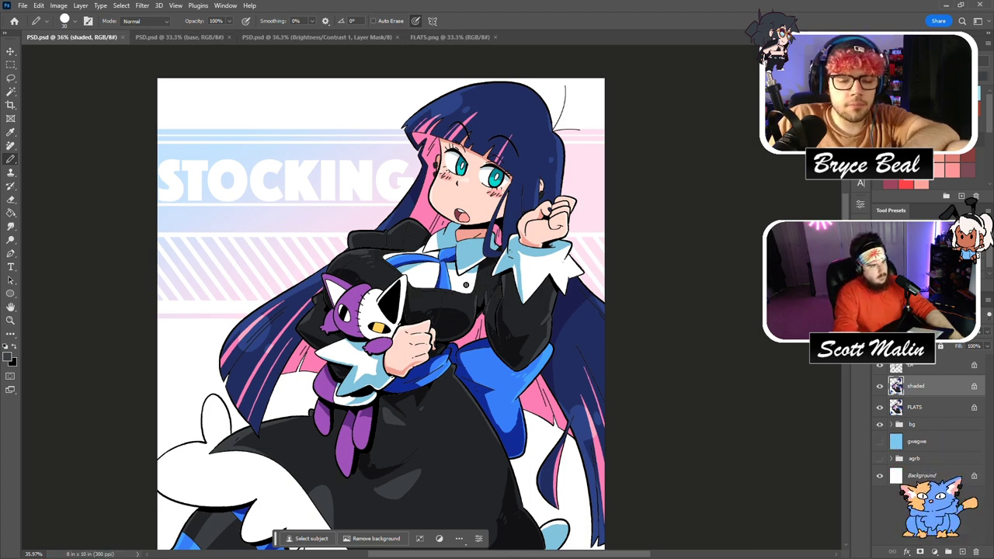
scroll(497, 299, down, 2)
scroll(492, 305, down, 5)
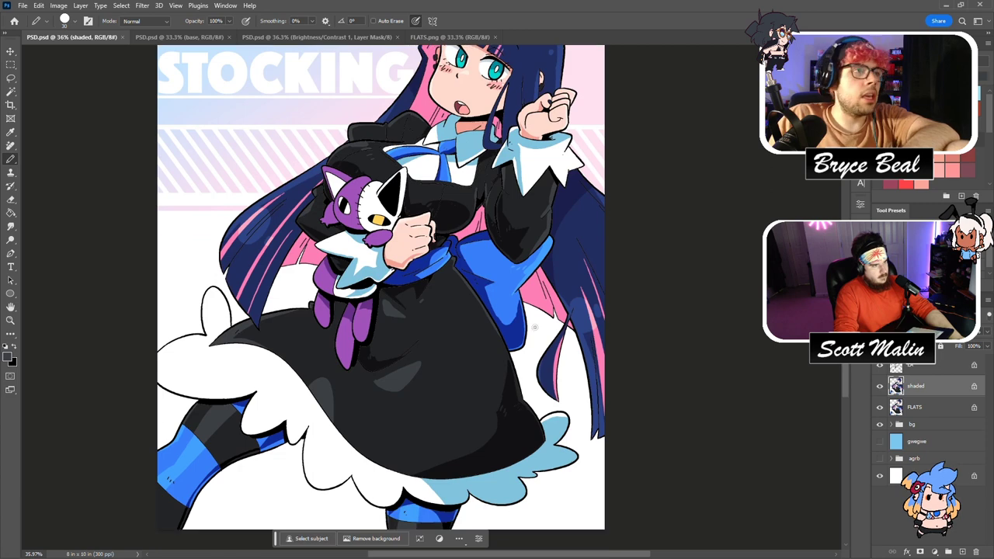
scroll(491, 306, up, 6)
click(11, 319)
drag(508, 259, 483, 258)
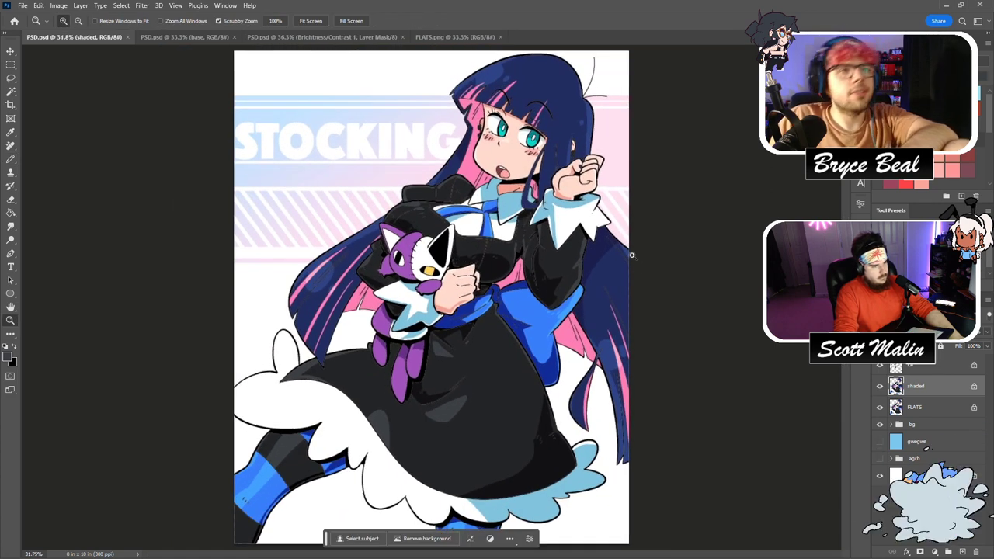
drag(623, 282, 628, 288)
scroll(617, 307, up, 3)
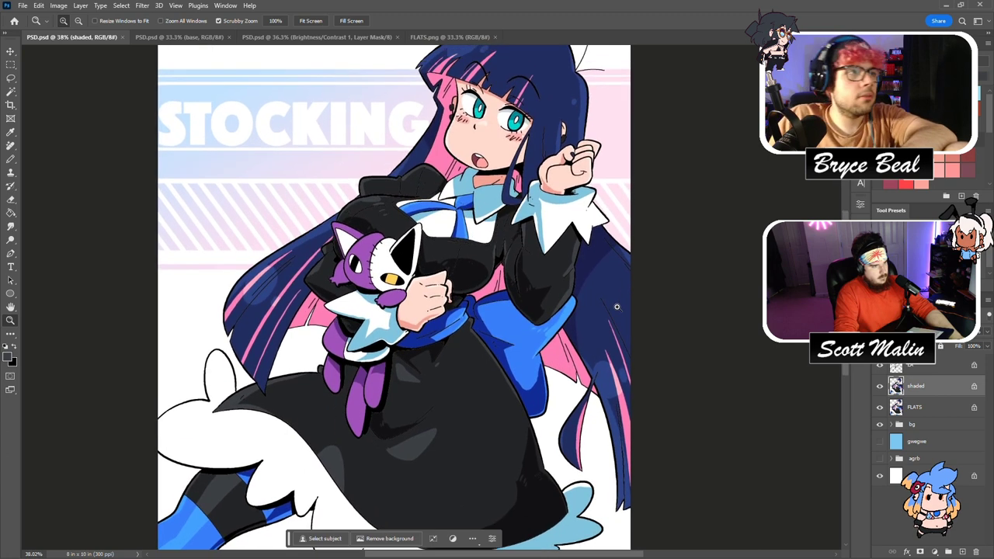
Select the inner pink hair areas with the Magic Wand, contiguous and sampling all layers.
click(11, 92)
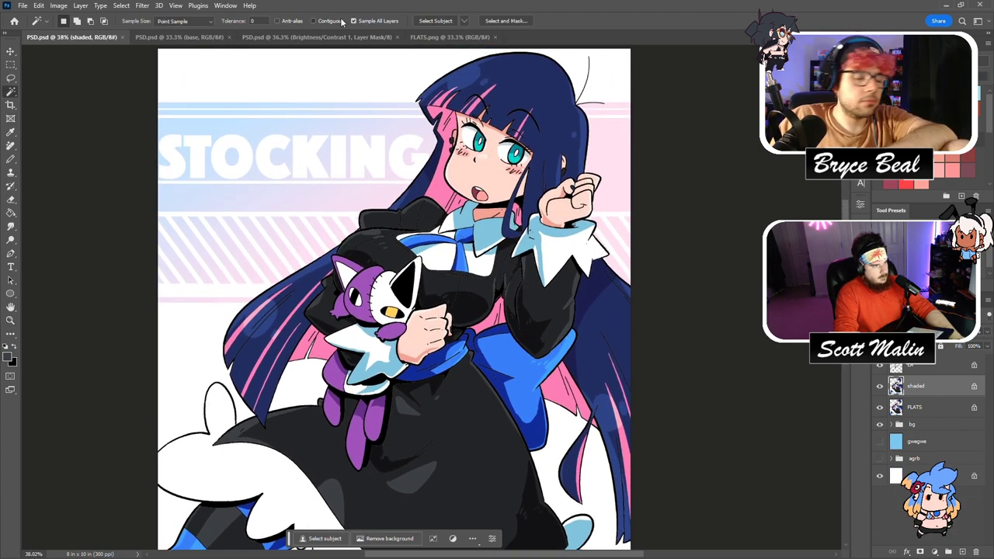
click(428, 127)
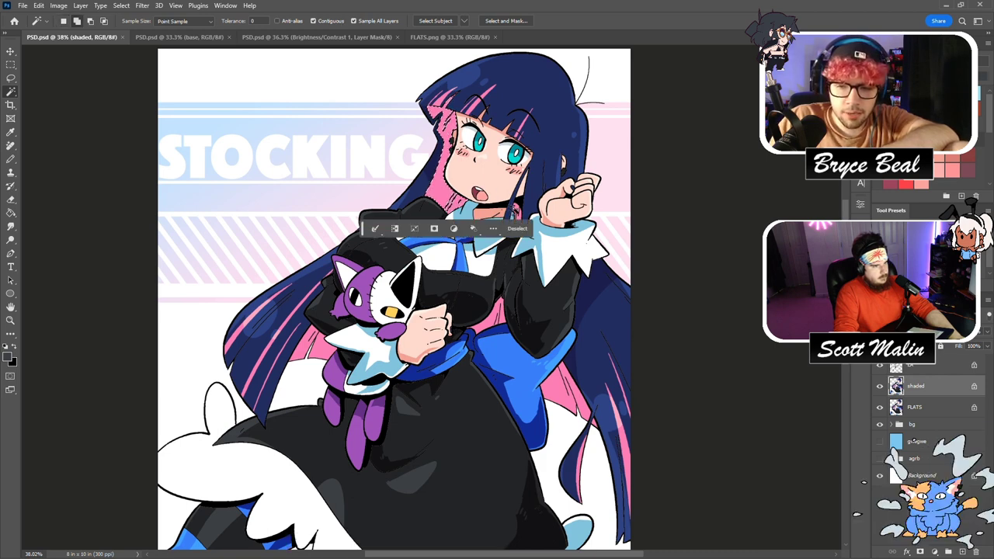
click(498, 314)
click(575, 415)
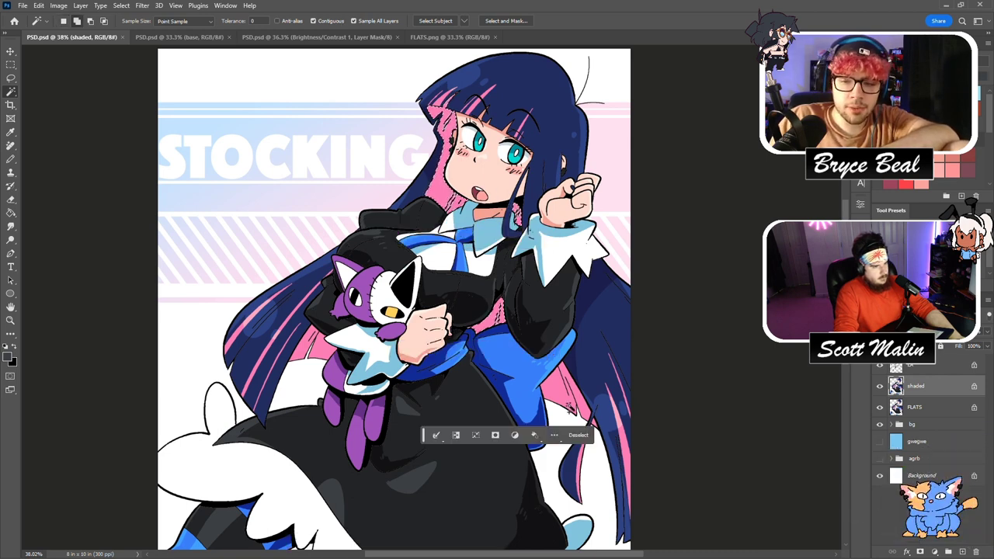
click(591, 426)
shift+click(318, 345)
shift+click(301, 352)
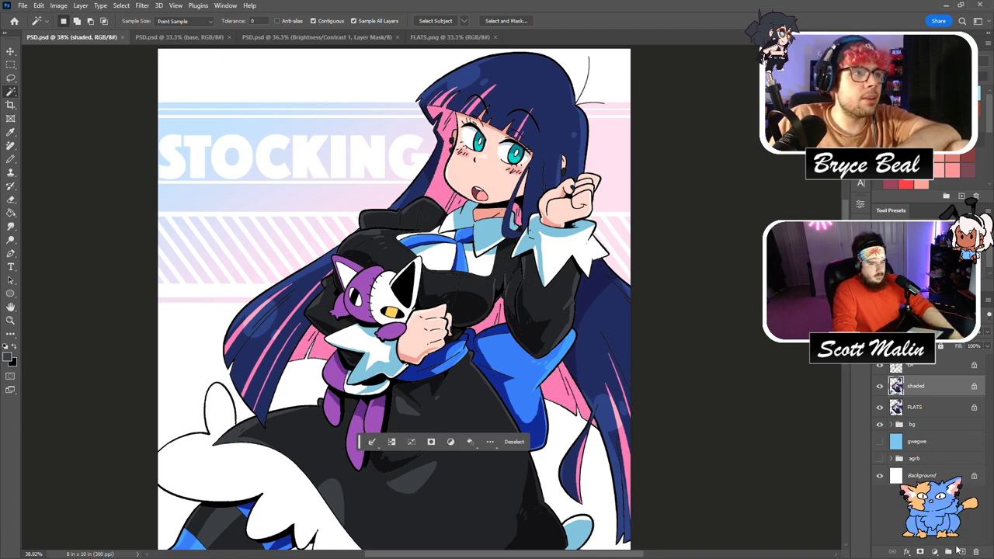
Add a new layer above the shaded layer and set up a large soft Brush at 100% opacity.
key(ctrl+shift+alt+n)
click(10, 159)
click(54, 160)
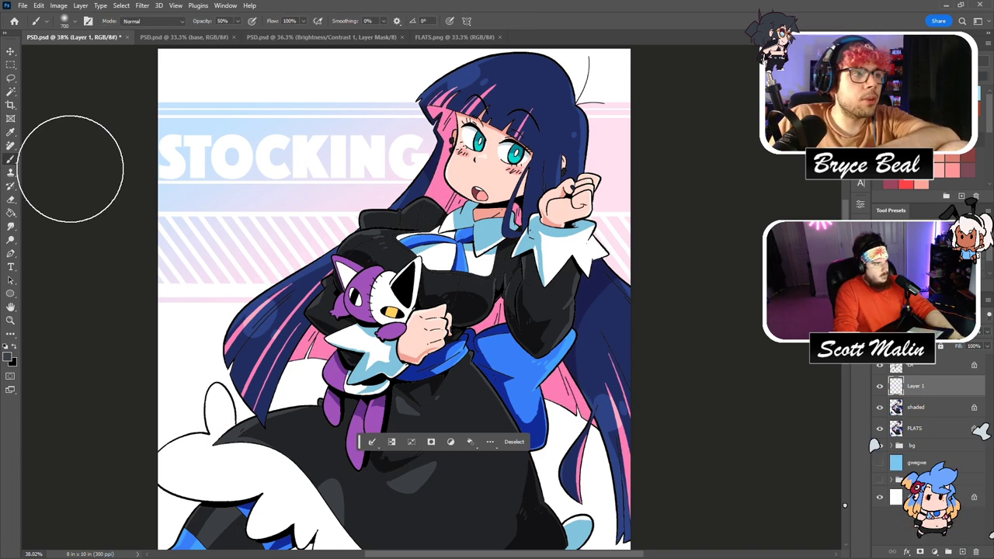
key(bracketright)
key(bracketright)
key(bracketright)
key(bracketright)
key(bracketright)
key(bracketright)
key(bracketright)
key(bracketright)
key(bracketright)
key(bracketright)
key(bracketright)
key(bracketright)
key(bracketright)
key(bracketright)
key(bracketright)
key(bracketright)
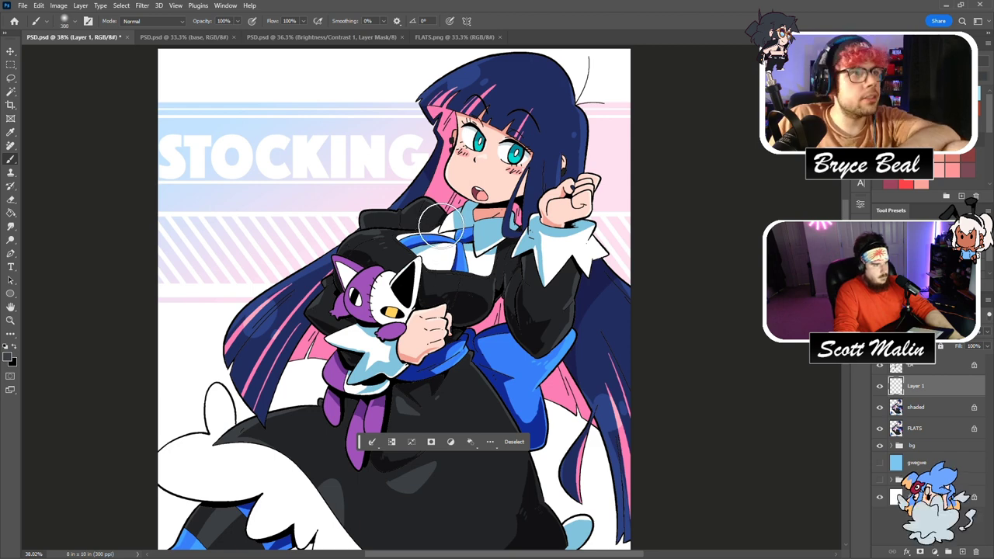
Sample the hair's pink from FLATS.png and enlarge the soft brush to 800 px in PSD.psd.
click(427, 38)
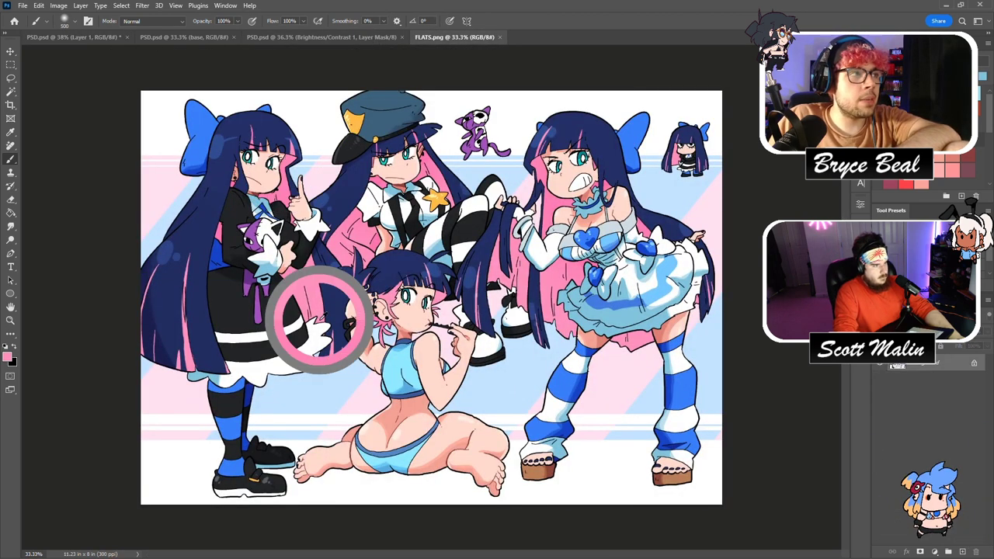
click(99, 38)
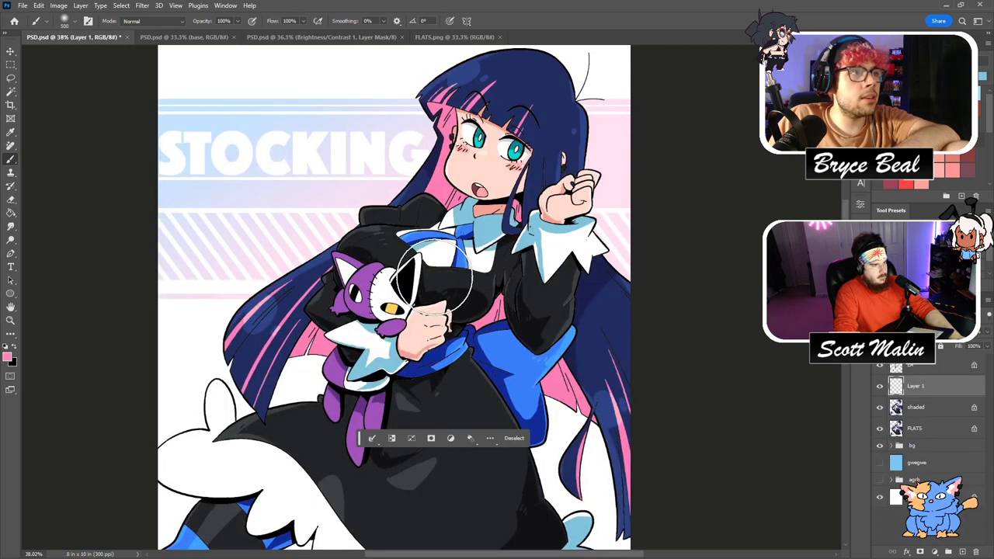
key(bracketright)
key(bracketright)
key(bracketright)
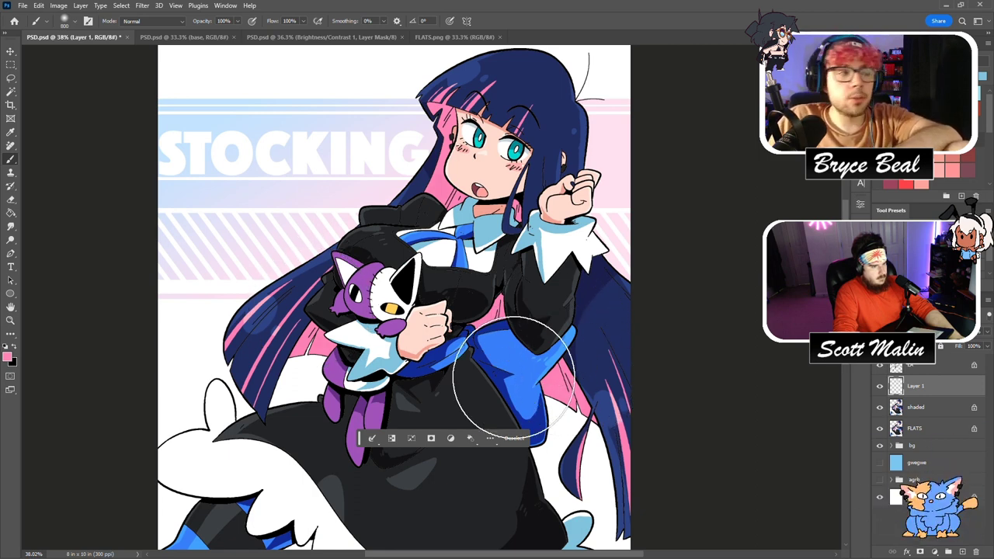
Sample the hair's pink tones from FLATS.png as the foreground and background colours.
click(425, 37)
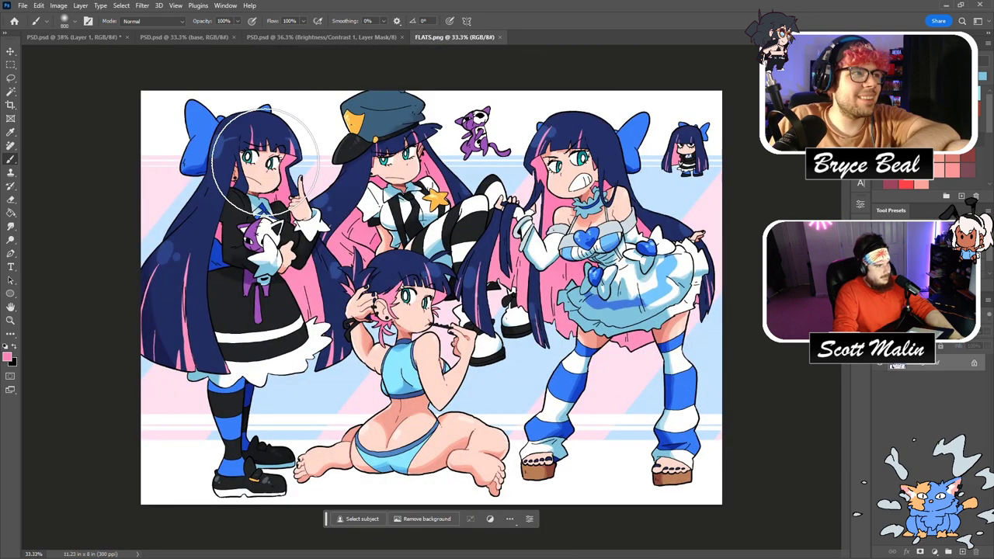
alt+click(285, 155)
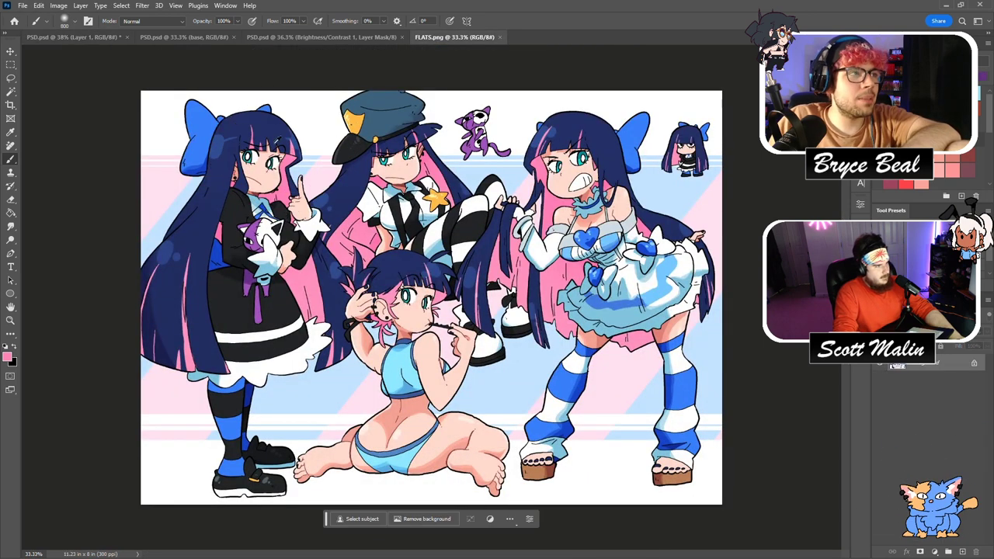
alt+click(255, 125)
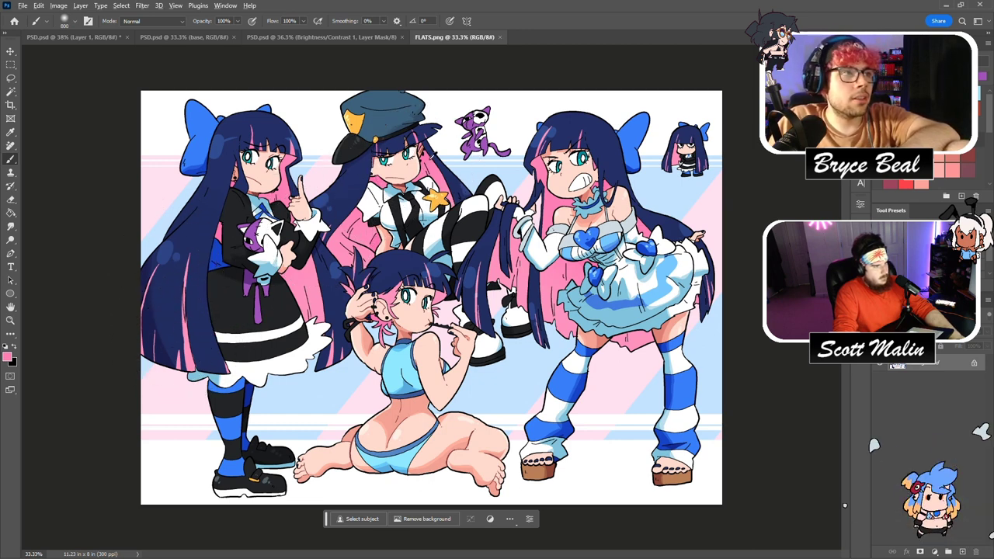
alt+click(425, 156)
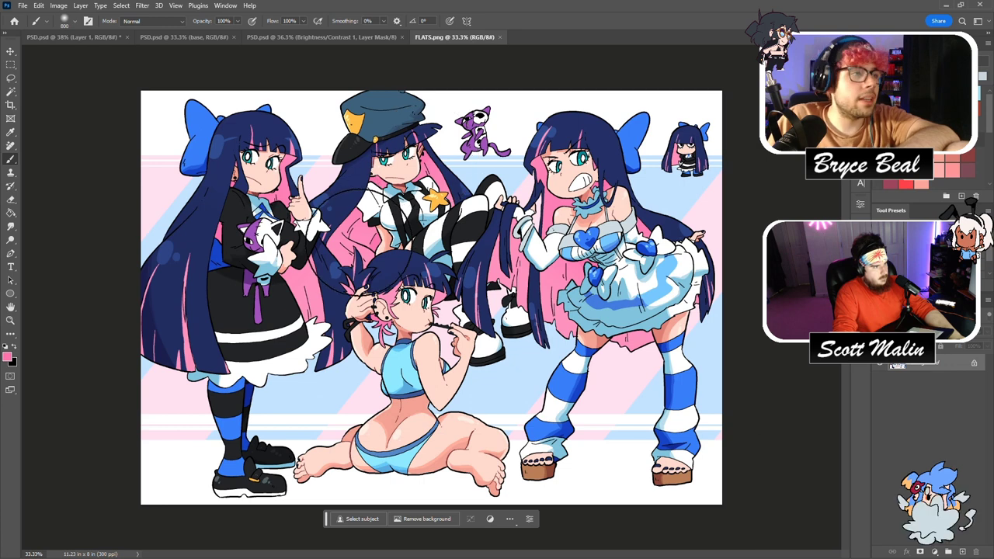
alt+click(322, 369)
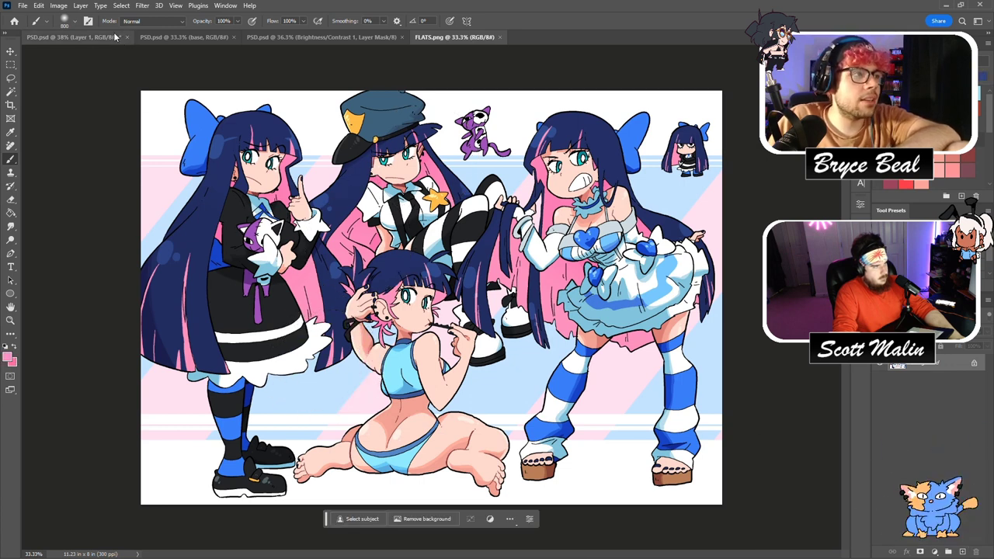
Clear the selection in PSD.psd and fill the shaded layer's pink hair with the sampled pink, using a non-contiguous Paint Bucket limited to that layer.
click(74, 37)
click(11, 212)
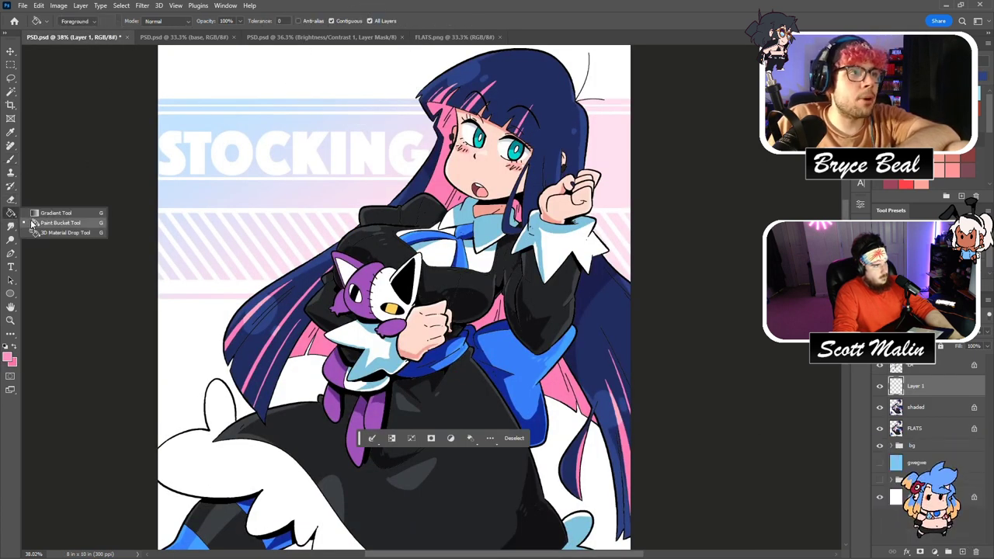
click(46, 224)
click(384, 23)
key(ctrl+d)
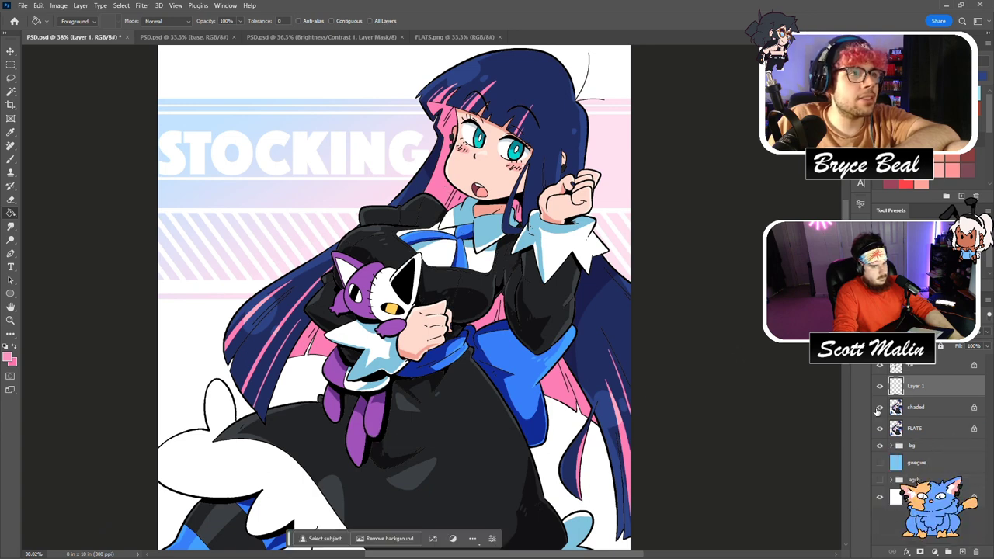
click(915, 407)
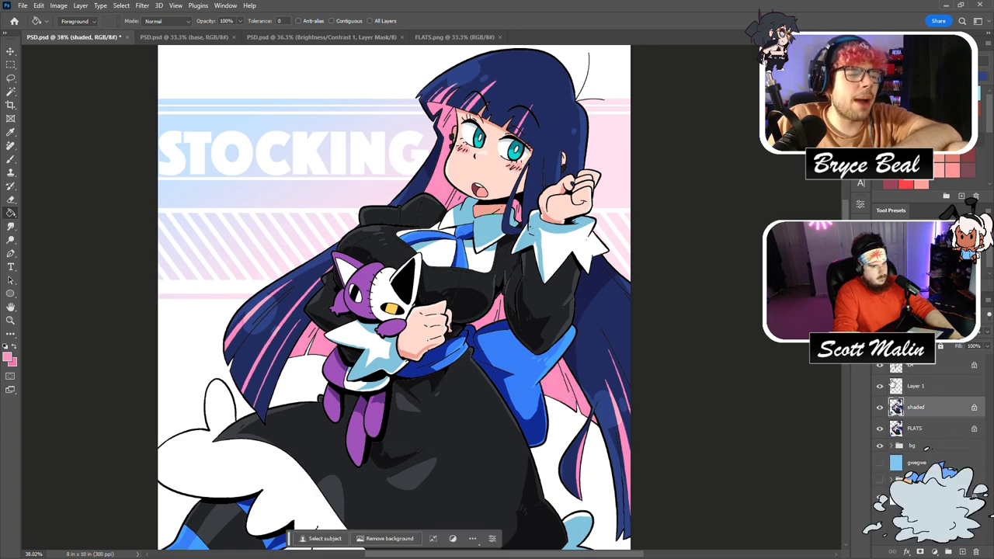
ctrl+click(900, 386)
click(471, 213)
click(556, 230)
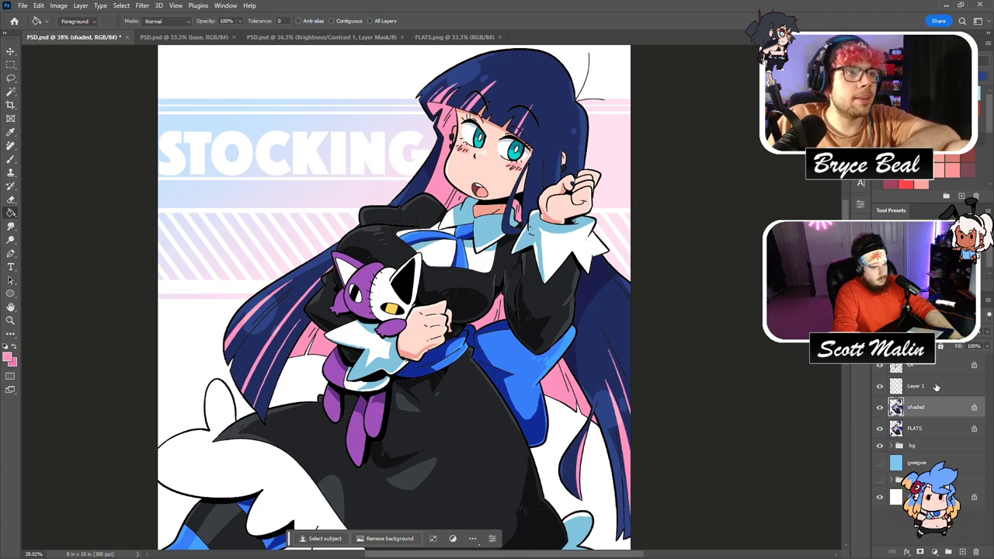
Toggle the shaded layer's visibility to compare it with the flat colours.
click(880, 405)
click(880, 406)
click(880, 406)
click(881, 406)
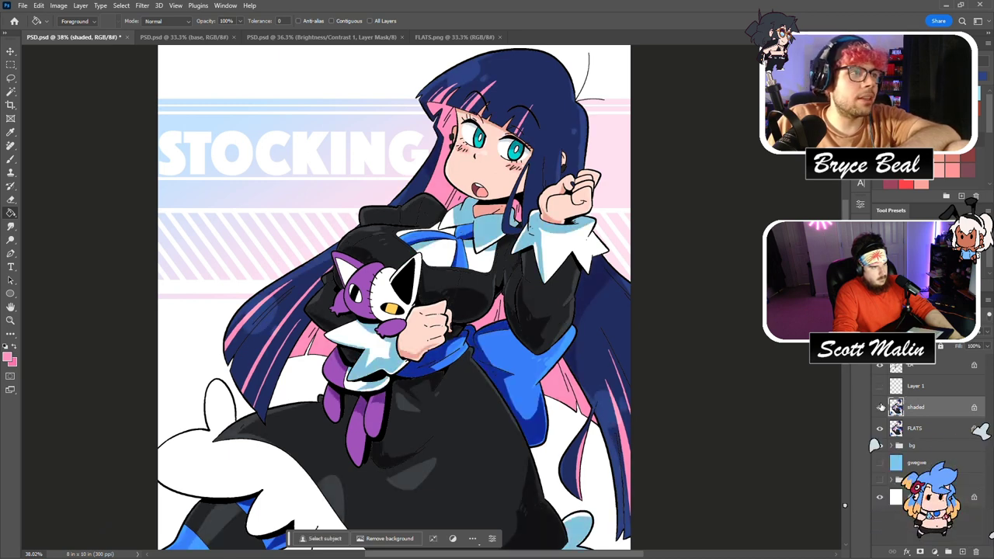
click(12, 91)
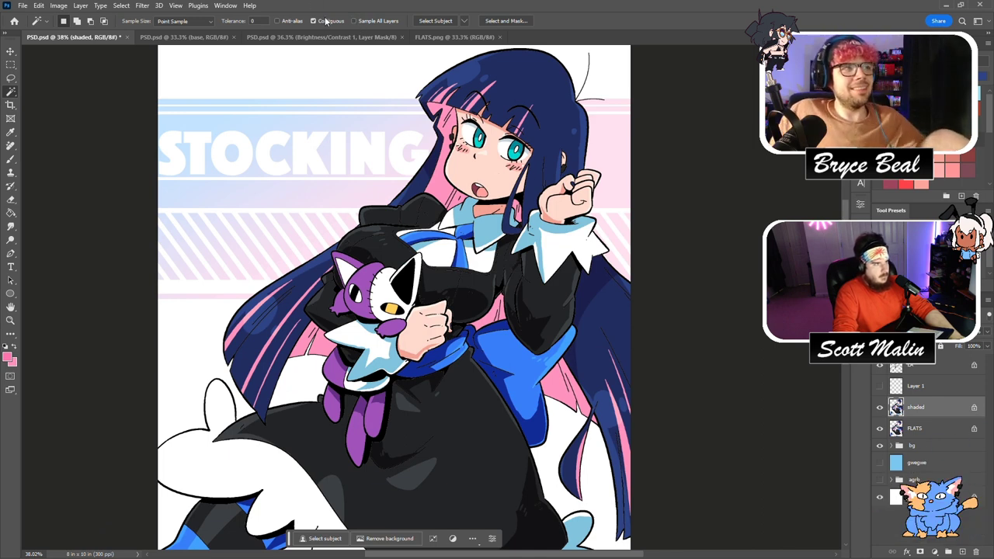
click(567, 388)
click(907, 388)
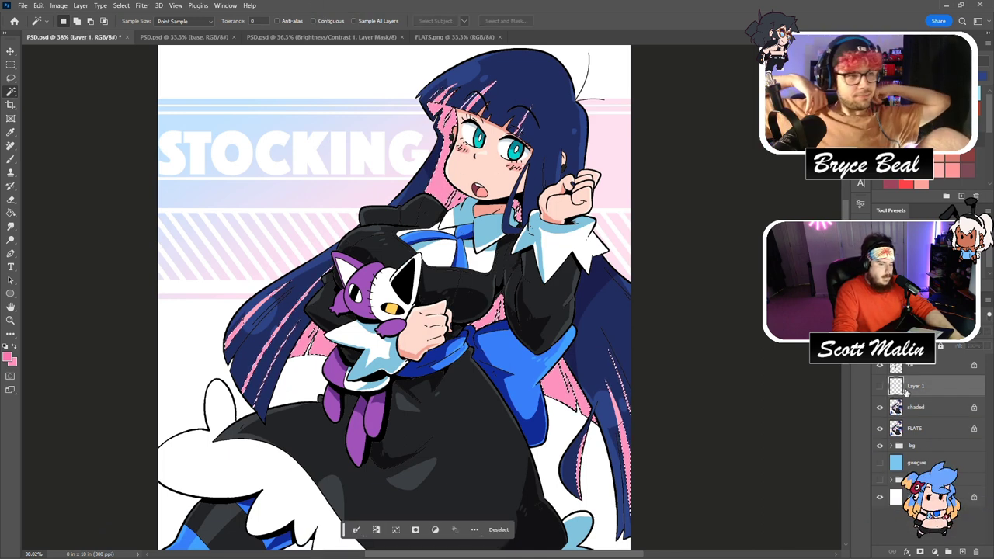
key(ctrl+d)
Reselect the inner pink hair beside the face, arms and bow with a contiguous Magic Wand sampling all layers.
click(314, 21)
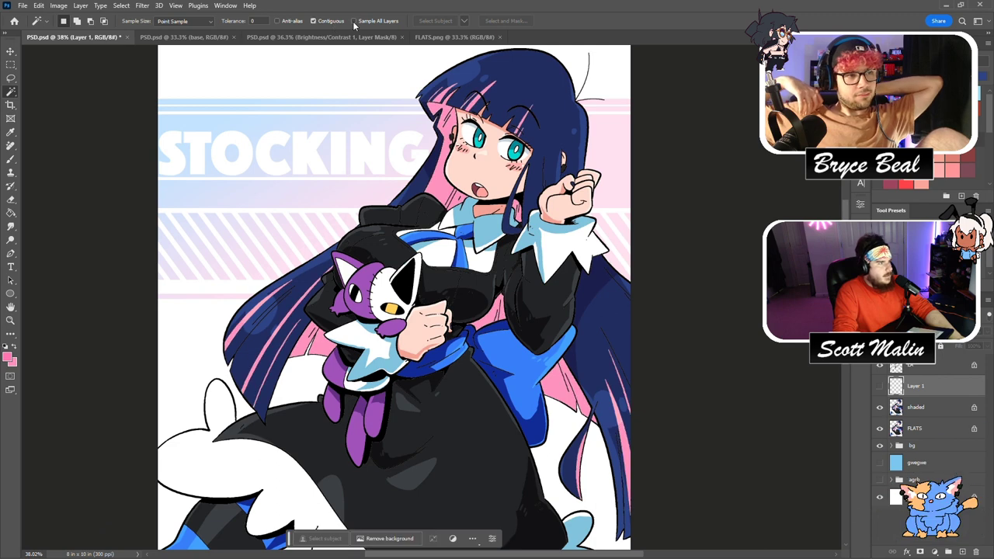
click(451, 180)
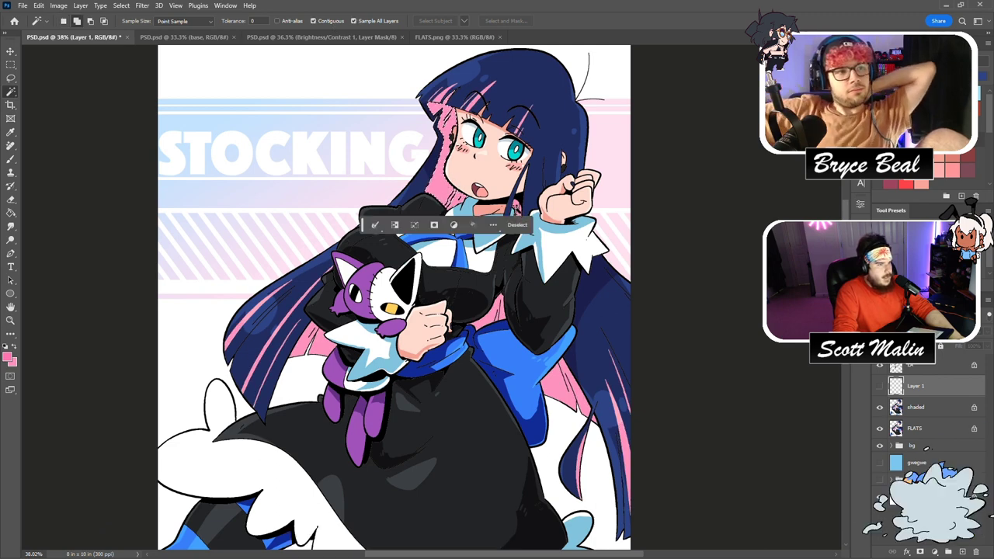
shift+click(517, 210)
shift+click(494, 311)
shift+click(568, 388)
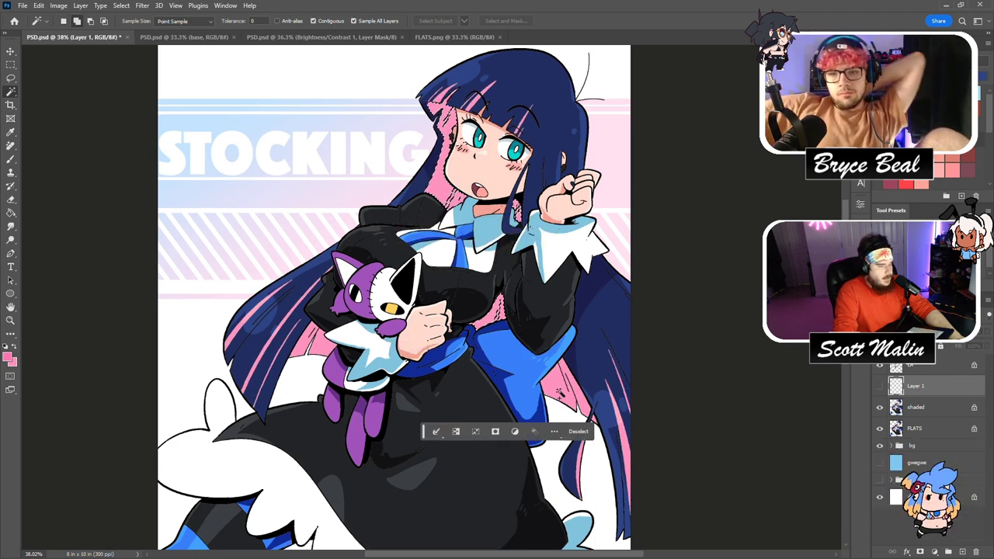
shift+click(589, 412)
shift+click(320, 341)
shift+click(308, 346)
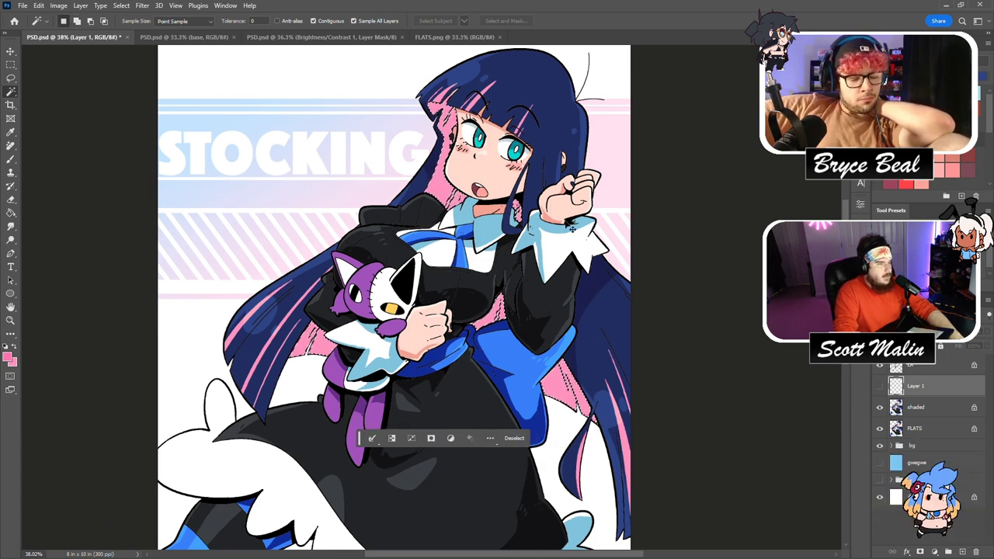
Shade the selected pink hair on Layer 1 with a large soft Brush at 50% opacity, about 900 px, and clear the selection.
key(b)
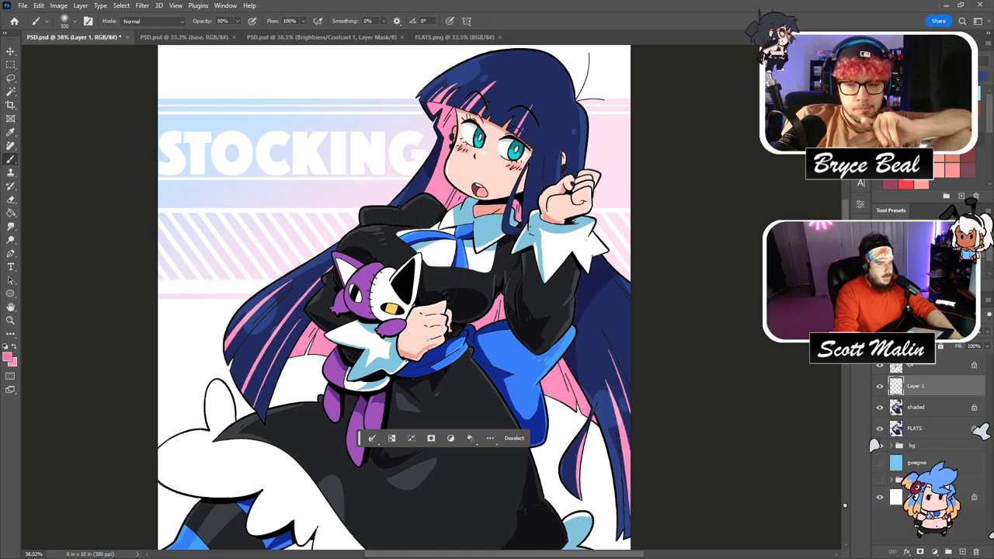
key(bracketright)
key(bracketright)
key(bracketright)
key(bracketright)
key(bracketright)
key(bracketright)
key(bracketright)
key(bracketright)
key(bracketright)
key(bracketright)
key(bracketright)
key(bracketright)
key(bracketright)
key(bracketright)
key(bracketright)
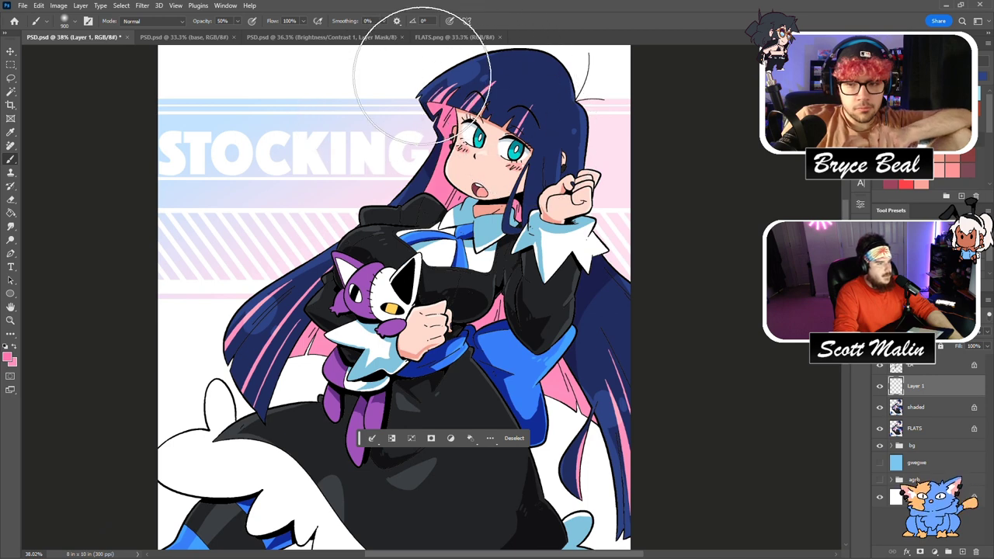
key(ctrl+d)
Compare the whole illustration's pink hair with the FLATS.png reference.
click(10, 320)
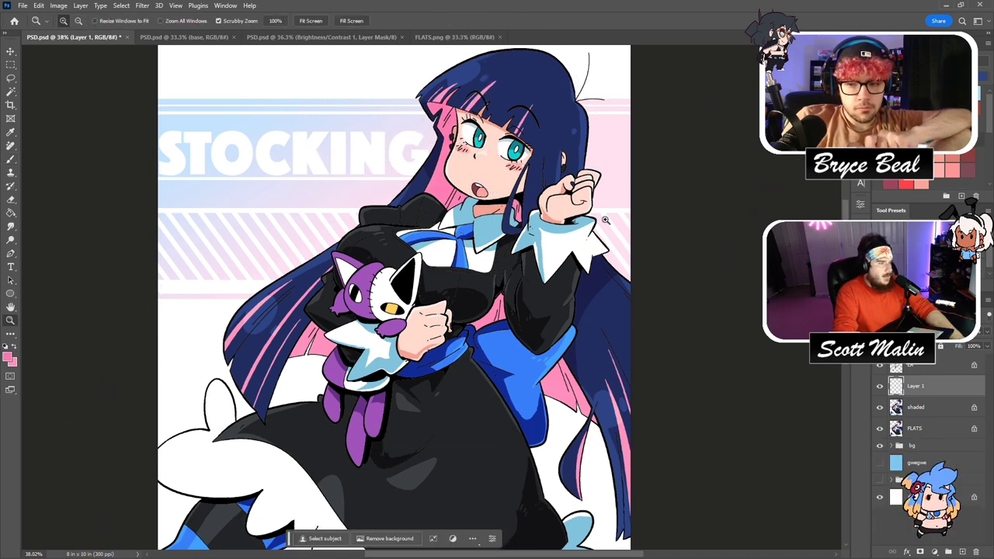
drag(625, 215, 569, 215)
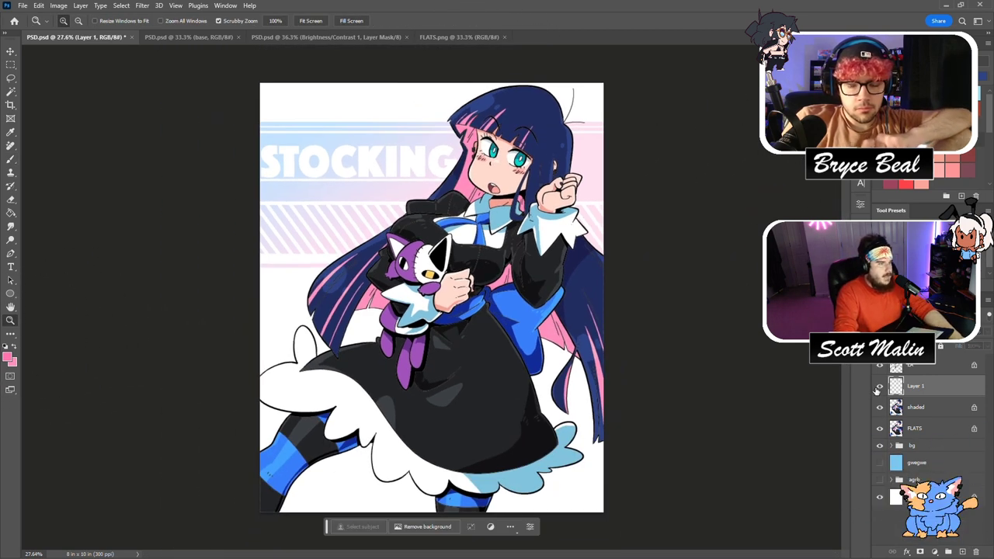
click(458, 36)
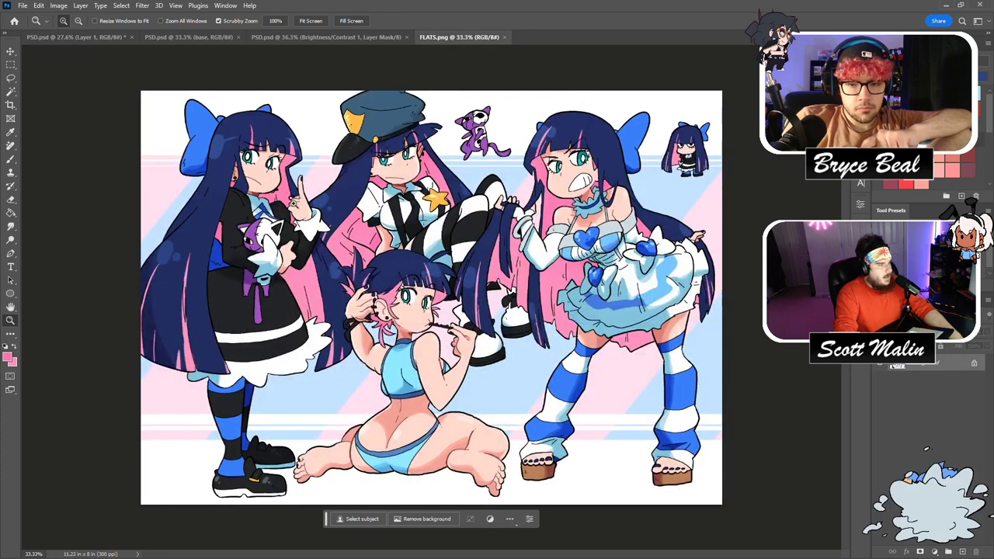
click(75, 37)
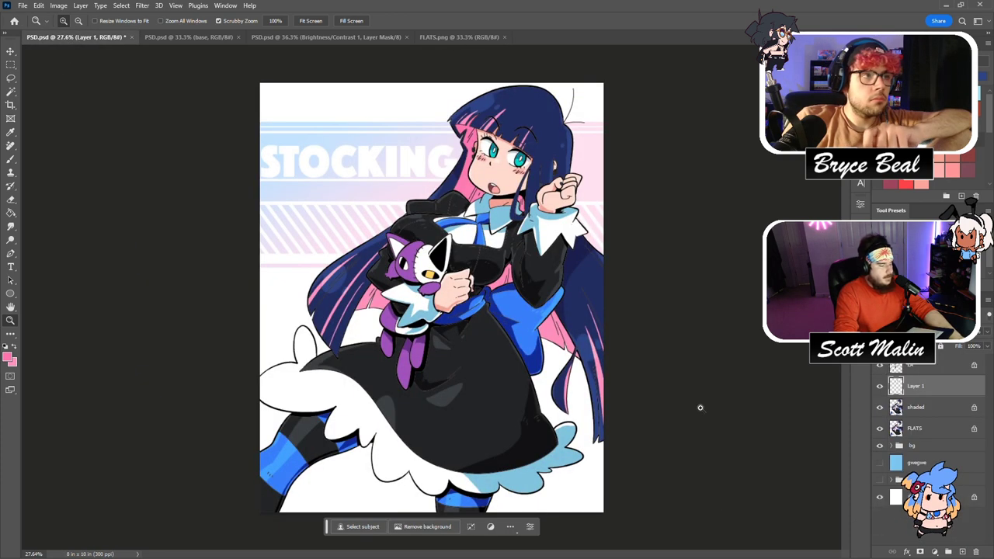
Add a new layer directly above the line art layer and clip it to the line art.
click(918, 369)
key(alt)
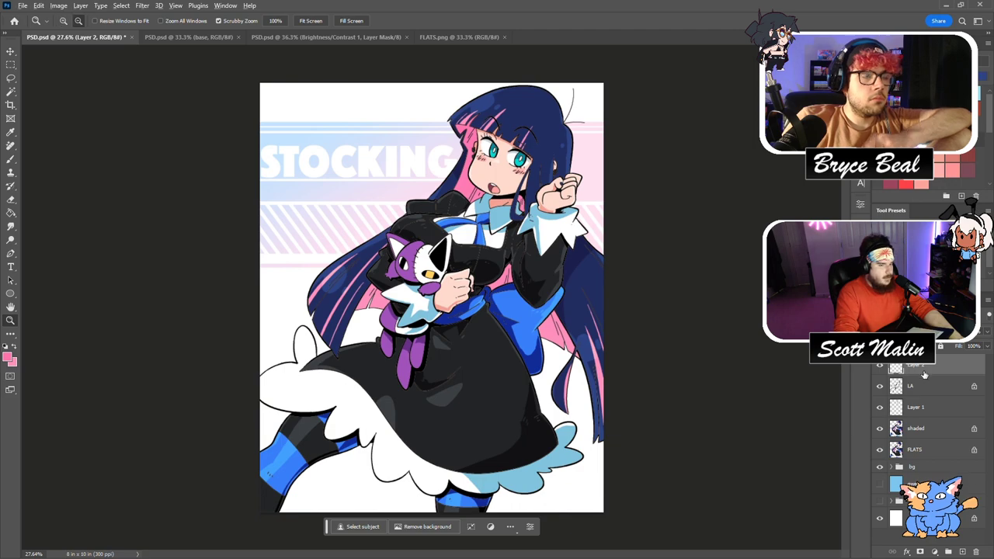
Recolour the black detail lines on the pink hair beside the plush cat's sleeve in pink, using the Pencil.
drag(385, 270, 466, 270)
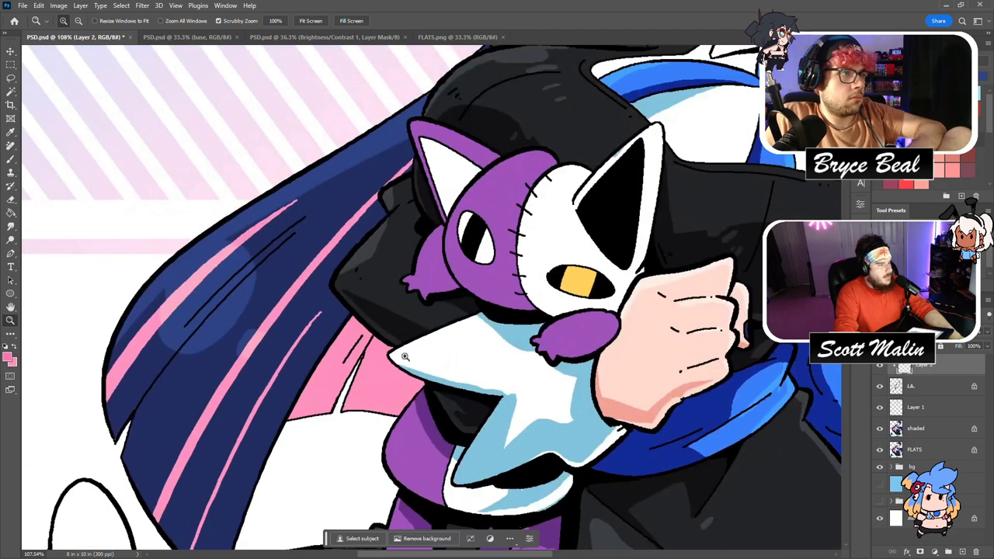
drag(329, 333, 396, 333)
right_click(13, 159)
click(40, 170)
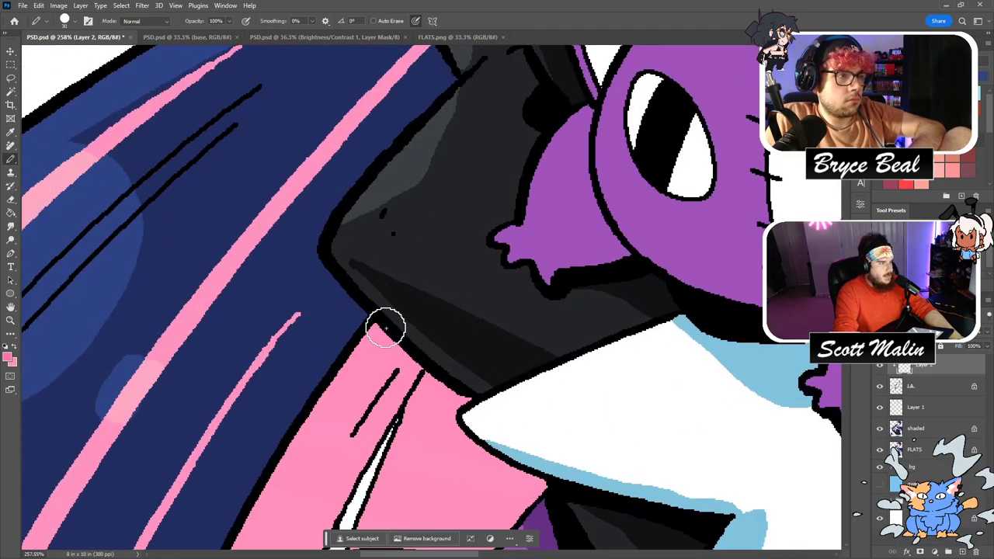
drag(385, 374, 341, 424)
key(bracketleft)
key(bracketleft)
drag(419, 379, 412, 391)
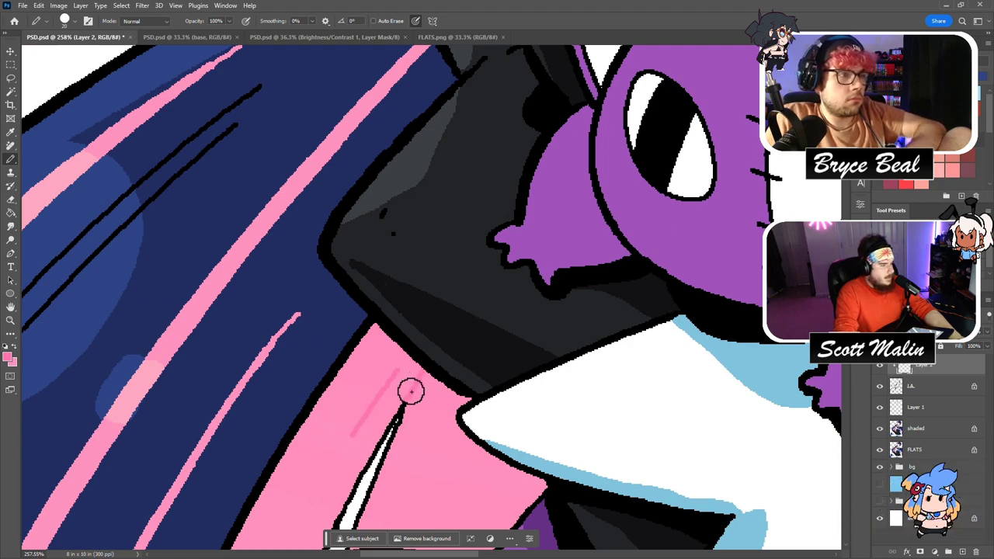
Recolour the detail lines pink on the hair patch between the torso and the raised arm.
click(9, 320)
drag(355, 311, 330, 310)
drag(636, 345, 683, 345)
key(b)
drag(381, 376, 403, 309)
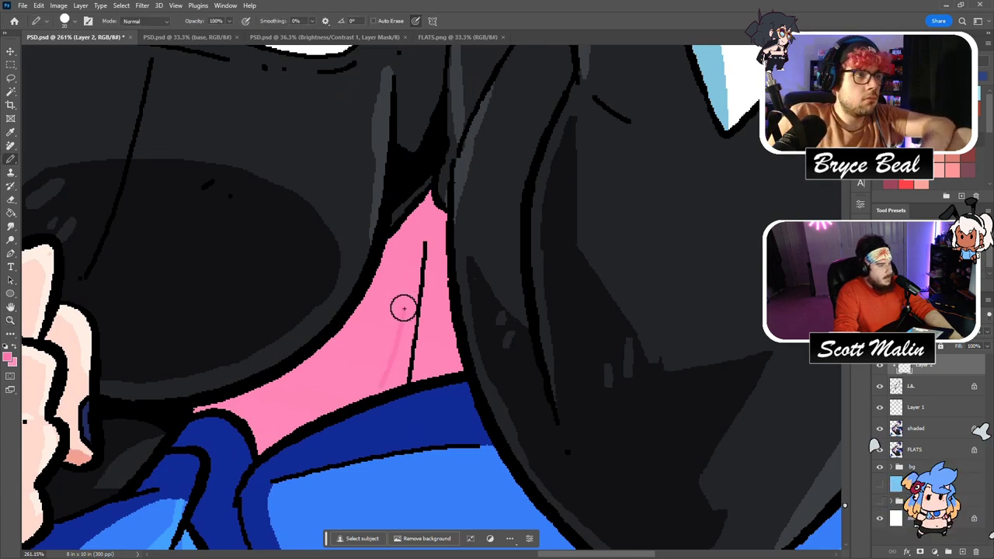
drag(403, 365, 422, 243)
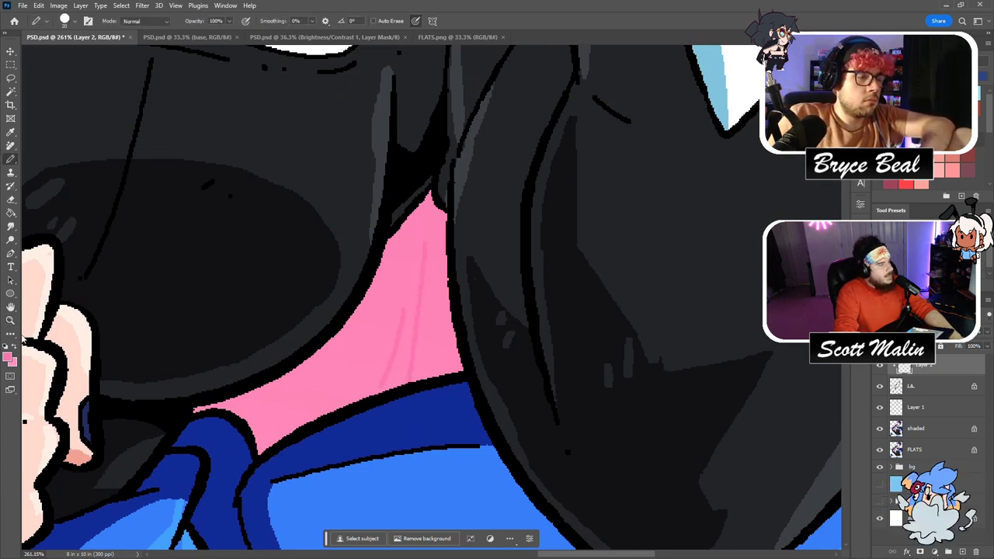
Recolour the two long strand lines pink on the hair below the blue bow.
click(11, 320)
drag(375, 304, 342, 301)
mouse_move(576, 487)
mouse_down()
mouse_move(559, 458)
mouse_move(575, 466)
mouse_up()
key(b)
mouse_move(537, 419)
mouse_down()
mouse_move(436, 214)
mouse_move(485, 356)
mouse_up()
key(ctrl+z)
drag(441, 221, 495, 397)
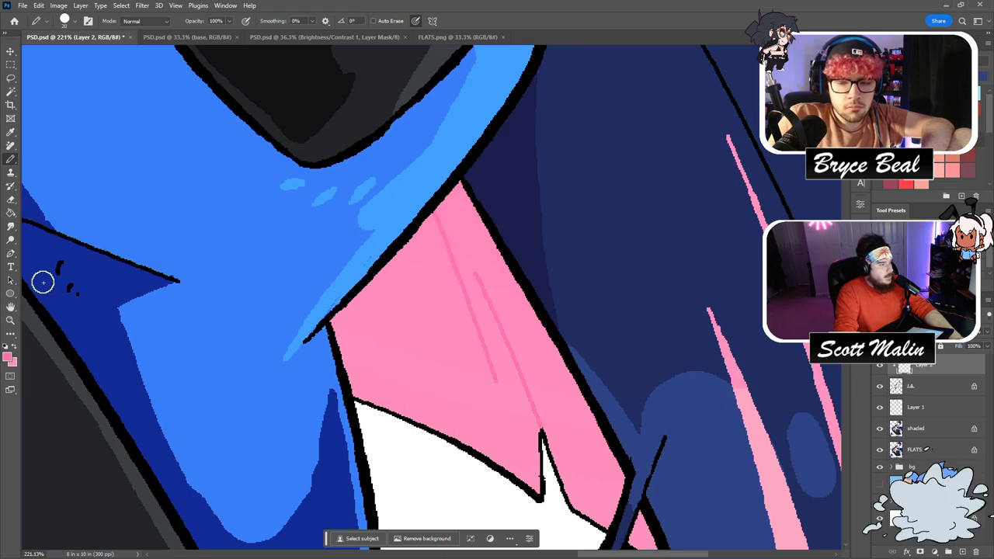
Recolour the strand lines pink on the hair under the chin and in the small patch beside the neck, including its black shadow.
click(10, 320)
drag(458, 269, 406, 268)
scroll(491, 296, up, 3)
scroll(491, 297, up, 2)
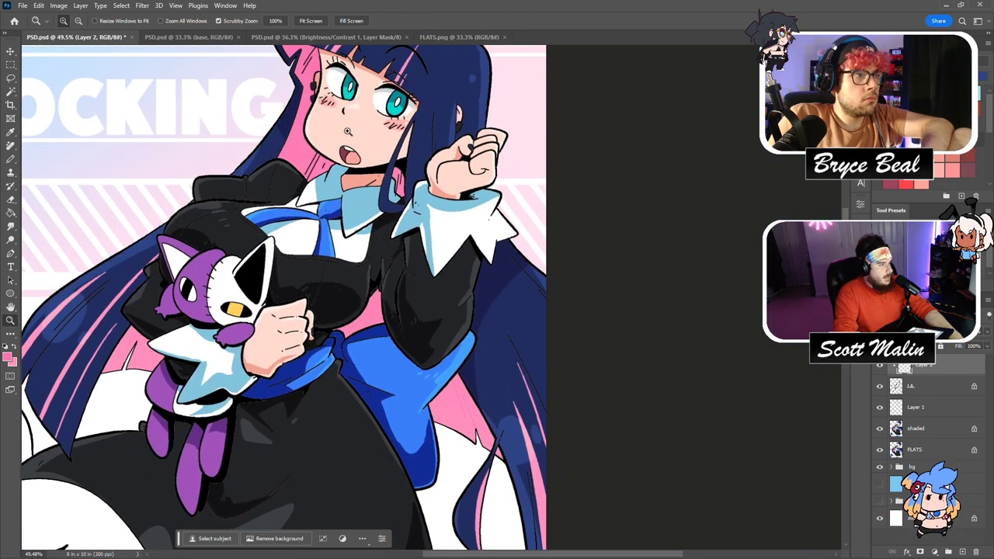
drag(342, 97, 384, 97)
drag(239, 254, 256, 255)
key(b)
mouse_move(213, 347)
mouse_down()
mouse_move(260, 248)
mouse_move(266, 268)
mouse_move(276, 263)
mouse_move(210, 353)
mouse_up()
drag(295, 317, 308, 296)
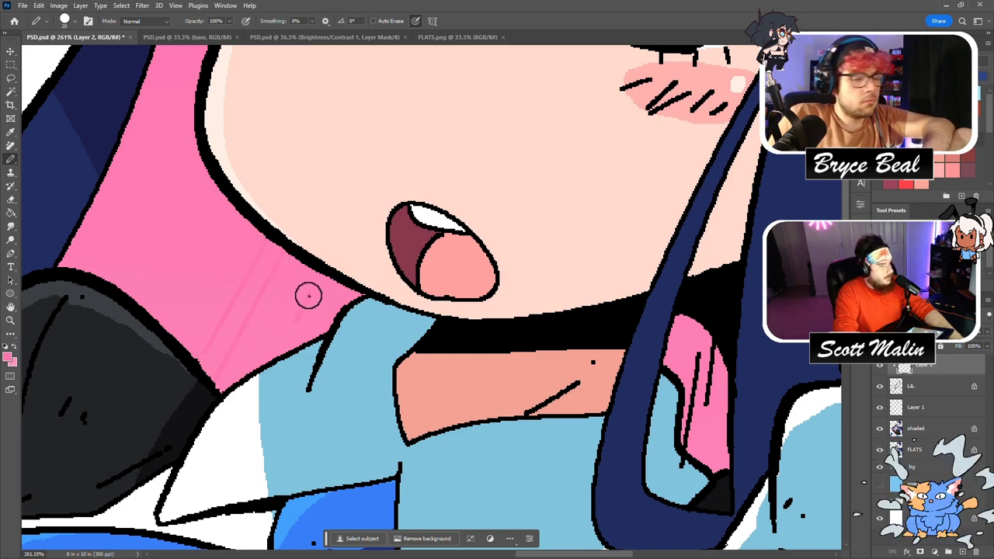
mouse_move(694, 440)
mouse_down()
mouse_move(706, 336)
mouse_move(704, 408)
mouse_move(700, 396)
mouse_up()
mouse_move(702, 303)
mouse_down()
mouse_move(730, 276)
mouse_move(719, 340)
mouse_move(720, 290)
mouse_move(716, 299)
mouse_move(719, 374)
mouse_move(720, 300)
mouse_move(705, 338)
mouse_move(715, 293)
mouse_up()
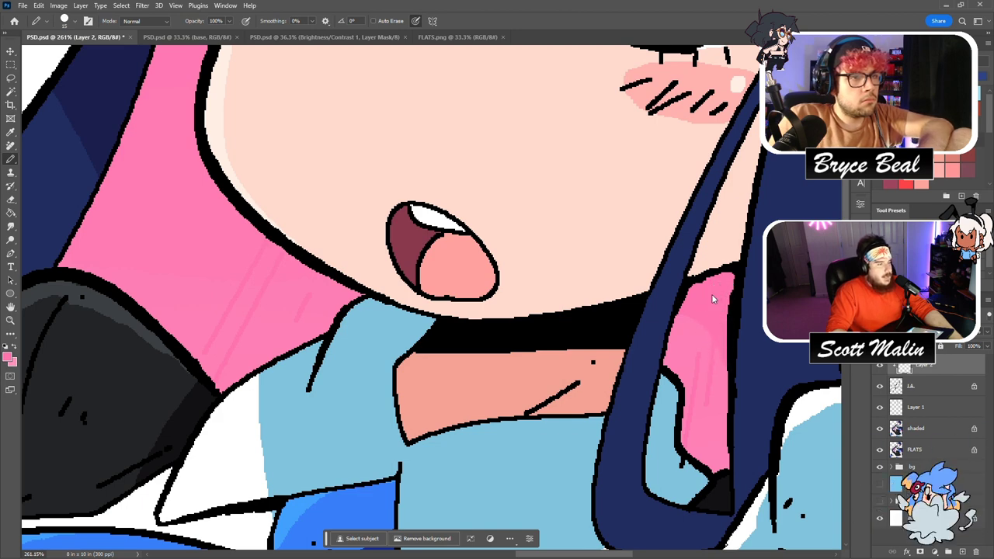
Recolour the strand lines pink on the hair next to the ear with the earrings.
scroll(712, 299, up, 10)
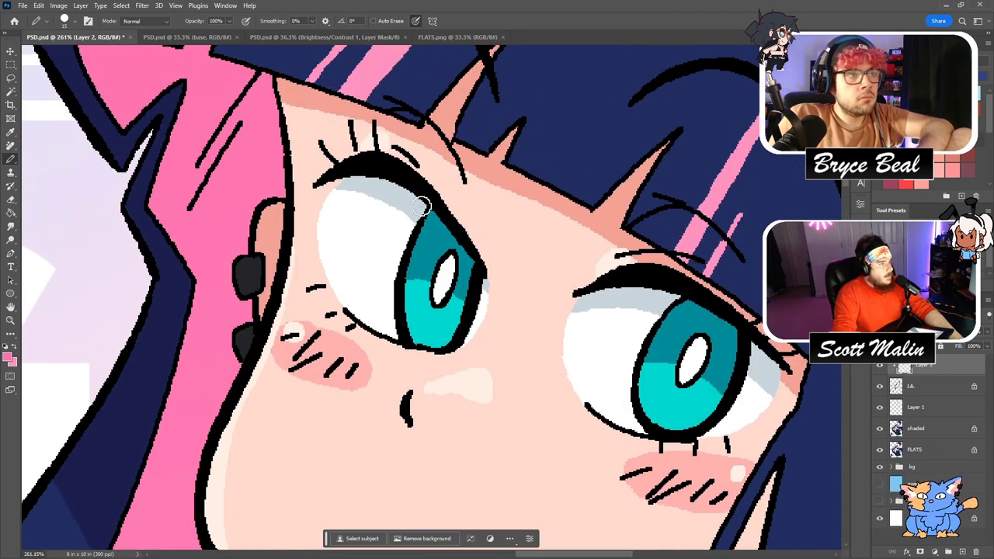
scroll(122, 138, up, 1)
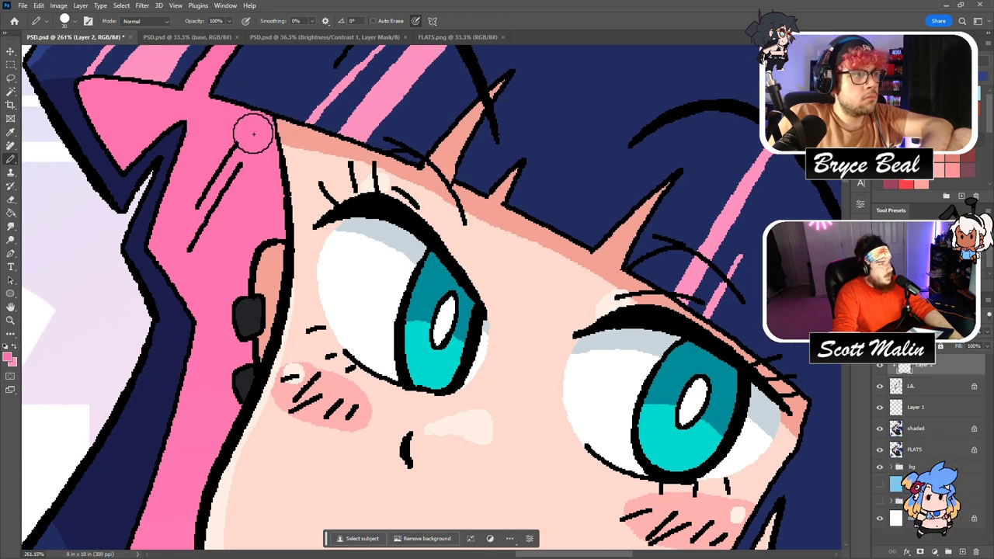
mouse_move(242, 140)
mouse_down()
mouse_move(189, 226)
mouse_move(188, 250)
mouse_up()
Apply a Hue/Saturation adjustment to the line colour layer to make the pink hair lines a darker pink.
click(9, 320)
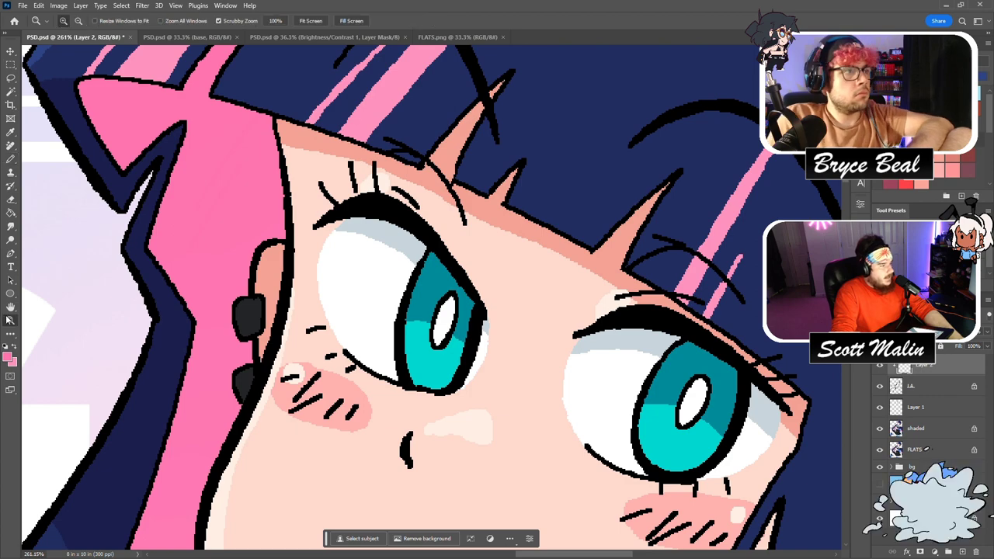
drag(307, 287, 260, 280)
scroll(318, 292, down, 5)
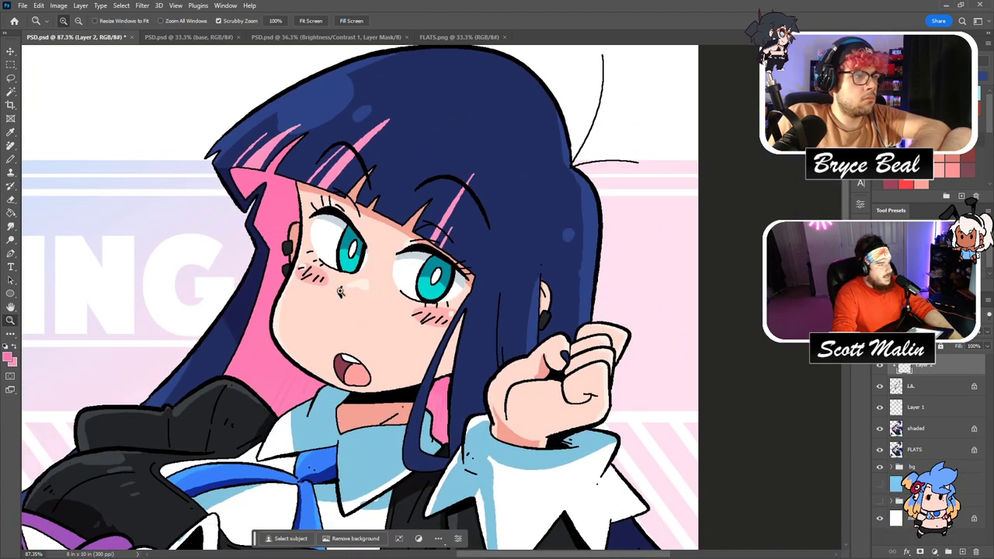
drag(410, 249, 352, 372)
drag(356, 226, 534, 260)
key(ctrl+u)
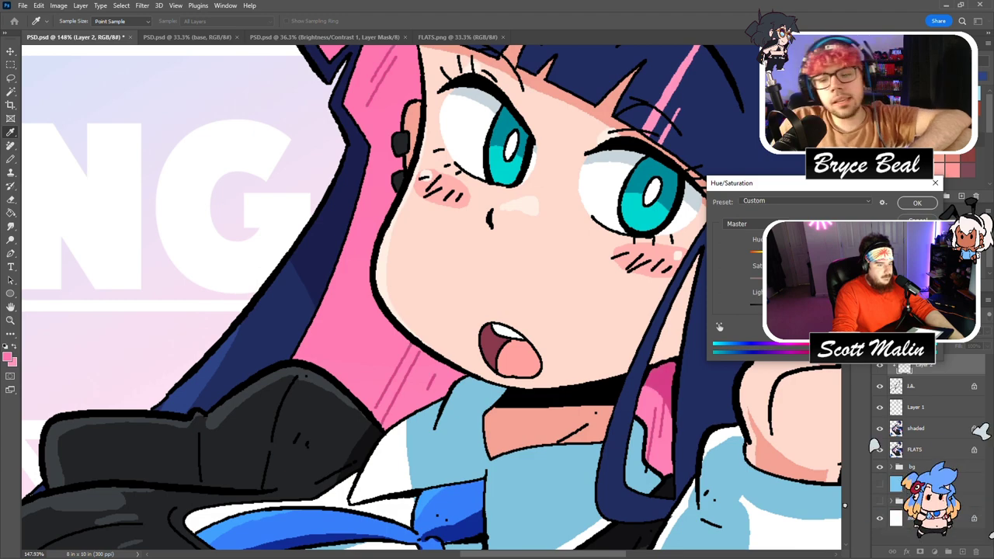
click(925, 201)
Recolour the black blush hatching on both cheeks in a salmon red.
drag(354, 243, 291, 244)
scroll(566, 227, down, 5)
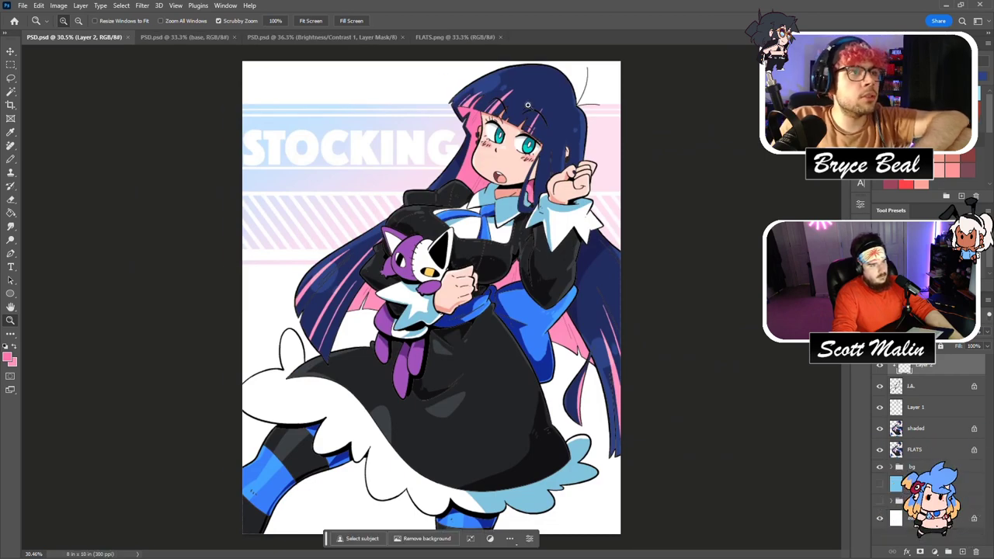
scroll(527, 104, up, 5)
scroll(473, 283, up, 3)
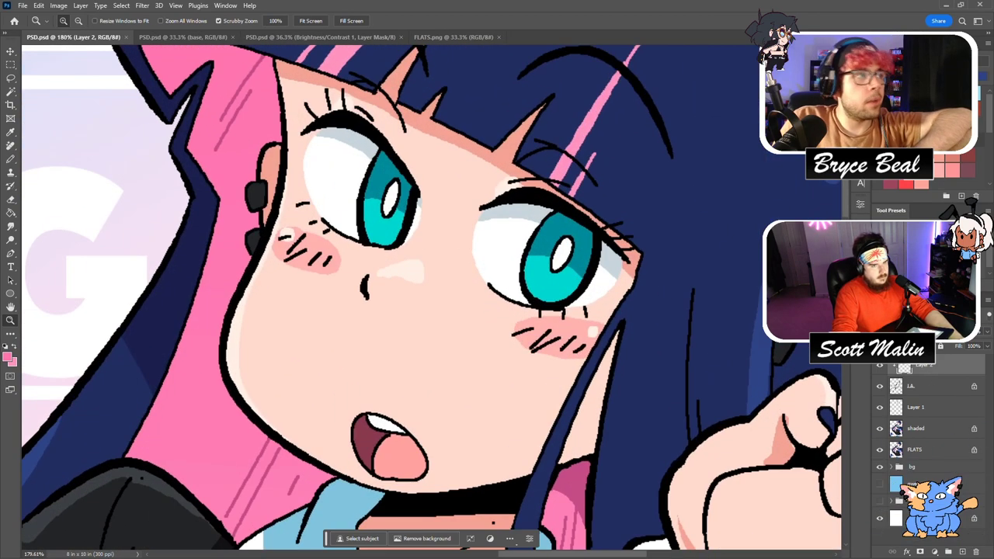
key(b)
mouse_move(584, 341)
mouse_down()
mouse_move(531, 348)
mouse_move(542, 335)
mouse_move(506, 335)
mouse_up()
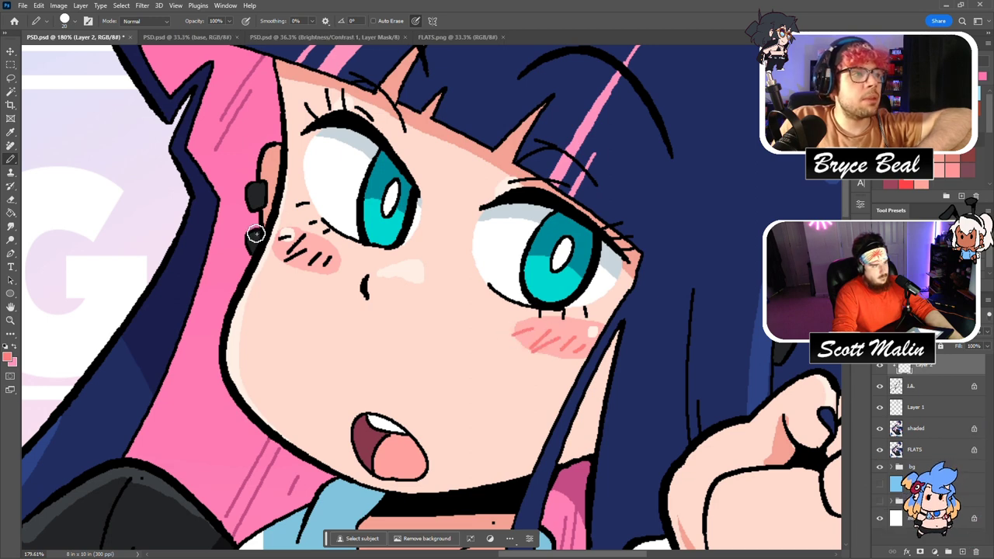
mouse_move(285, 239)
mouse_down()
mouse_move(297, 243)
mouse_move(292, 257)
mouse_move(326, 263)
mouse_up()
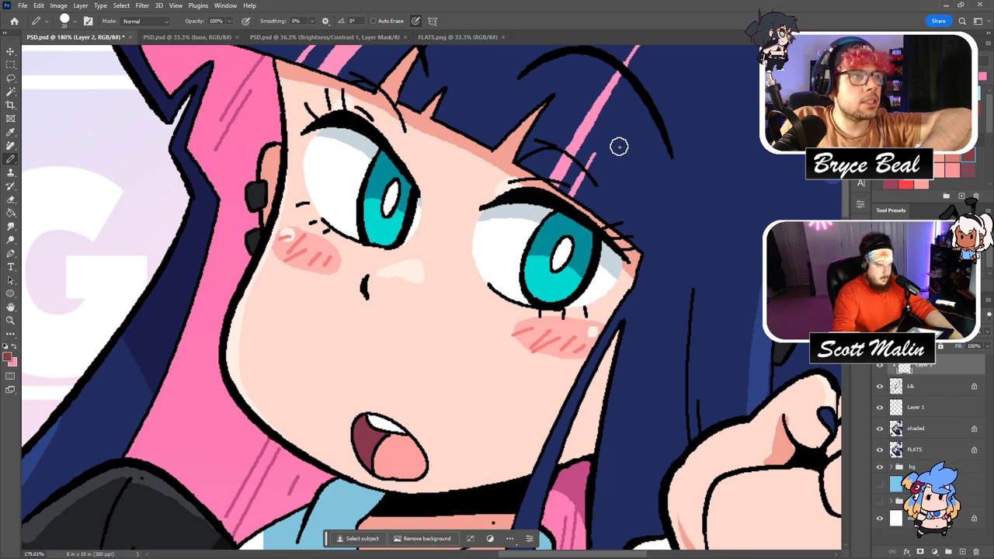
Recolour the inner ear edge, both eyelid creases and the nose line in dark red.
mouse_move(266, 221)
mouse_down()
mouse_move(273, 233)
mouse_move(284, 140)
mouse_up()
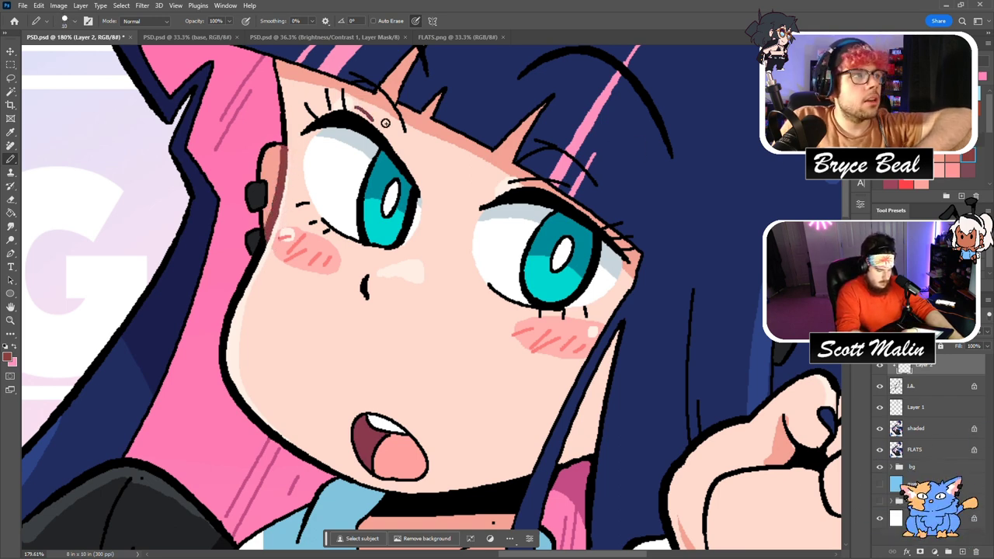
drag(387, 92, 400, 138)
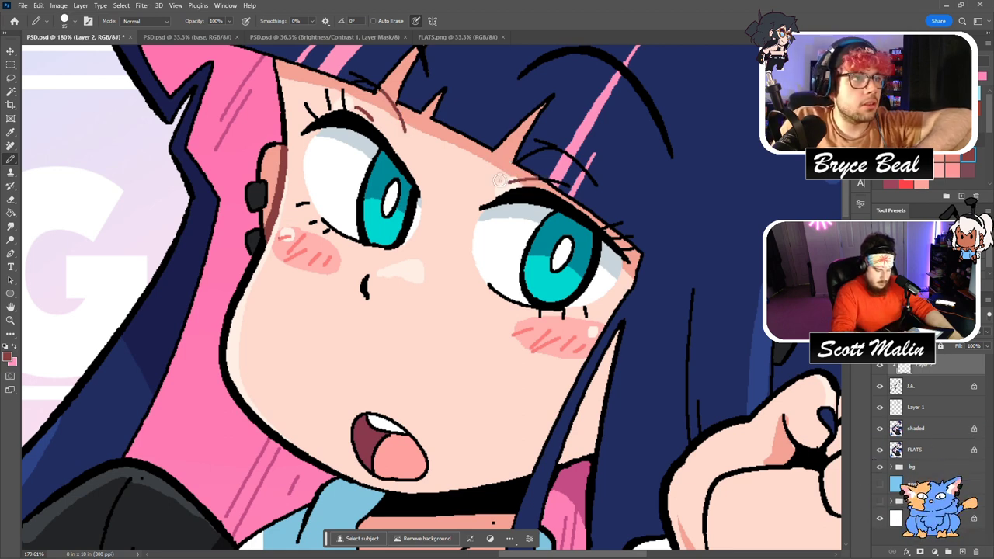
drag(380, 276, 382, 299)
Fill the black shadow under the chin with dark red and recolour the neck crease line to match.
scroll(382, 299, down, 3)
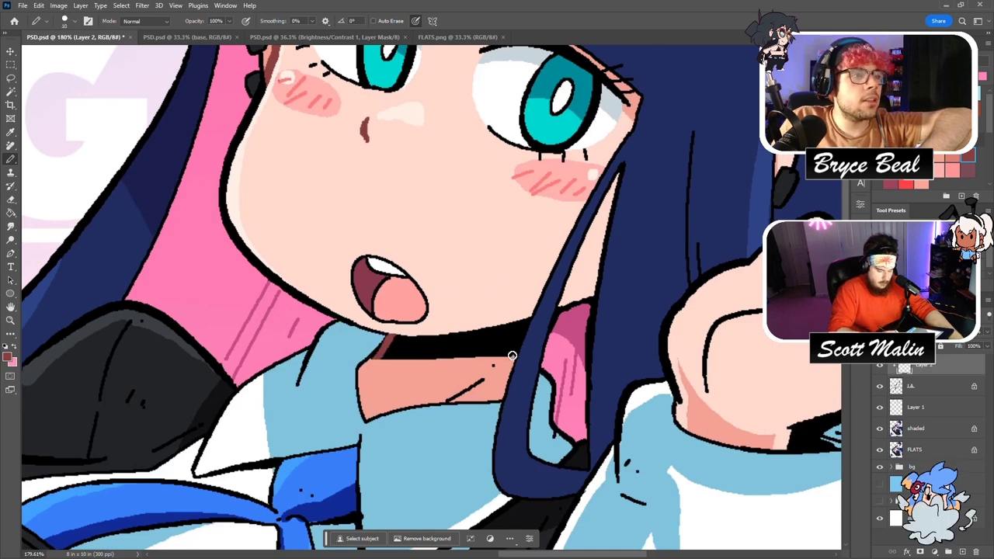
key(g)
click(512, 330)
key(ctrl+z)
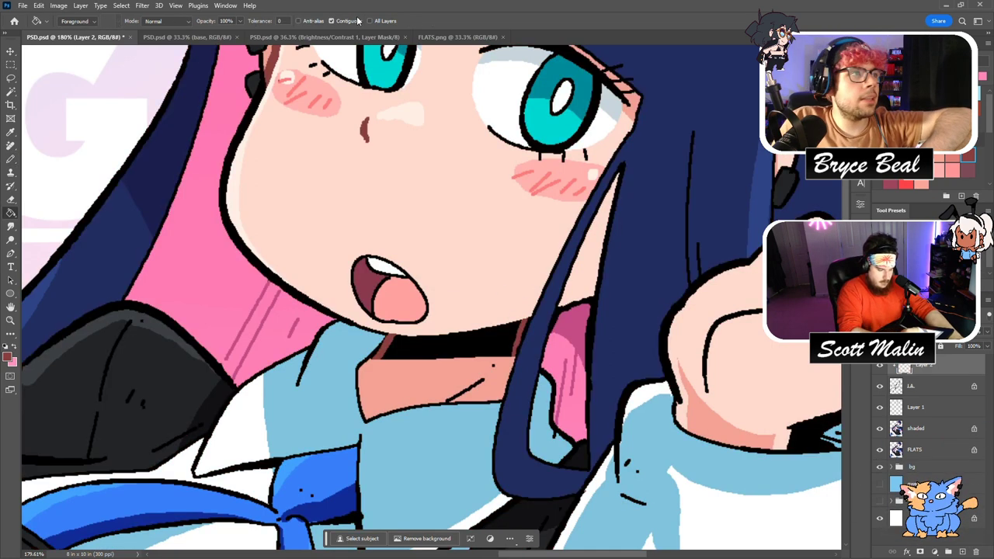
click(512, 335)
key(ctrl+z)
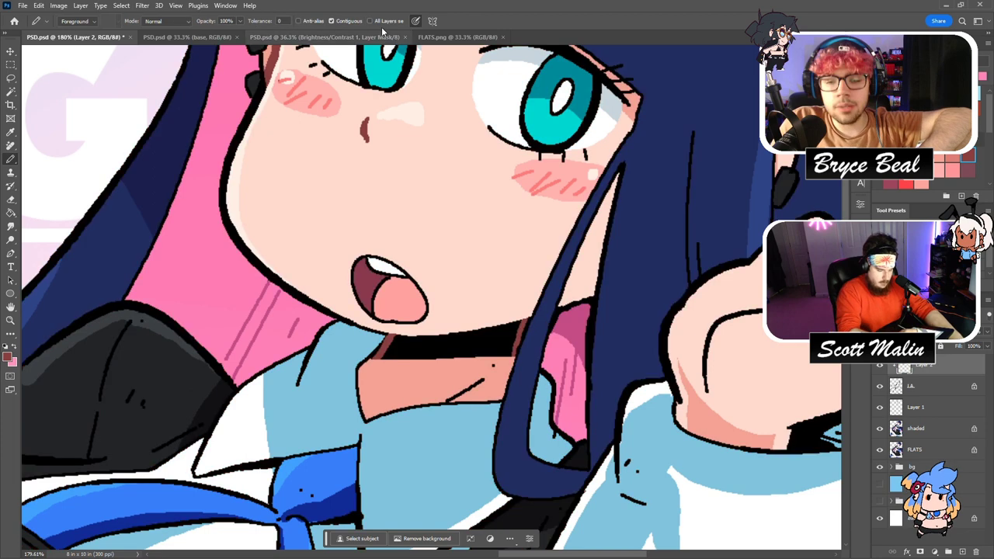
click(488, 345)
key(b)
drag(446, 394, 483, 378)
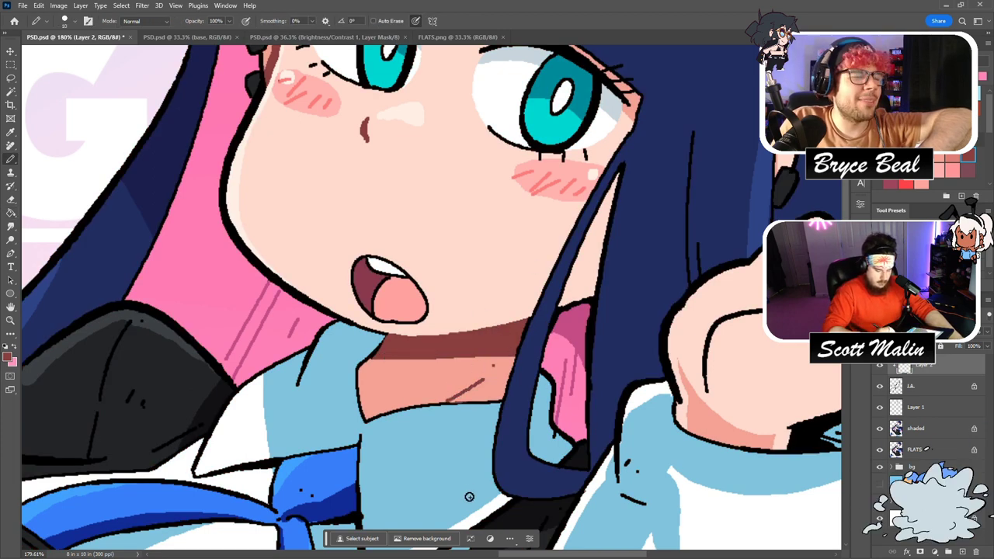
Recolour the thumb, finger and palm lines inside the raised fist in dark red with a larger brush.
alt+click(373, 353)
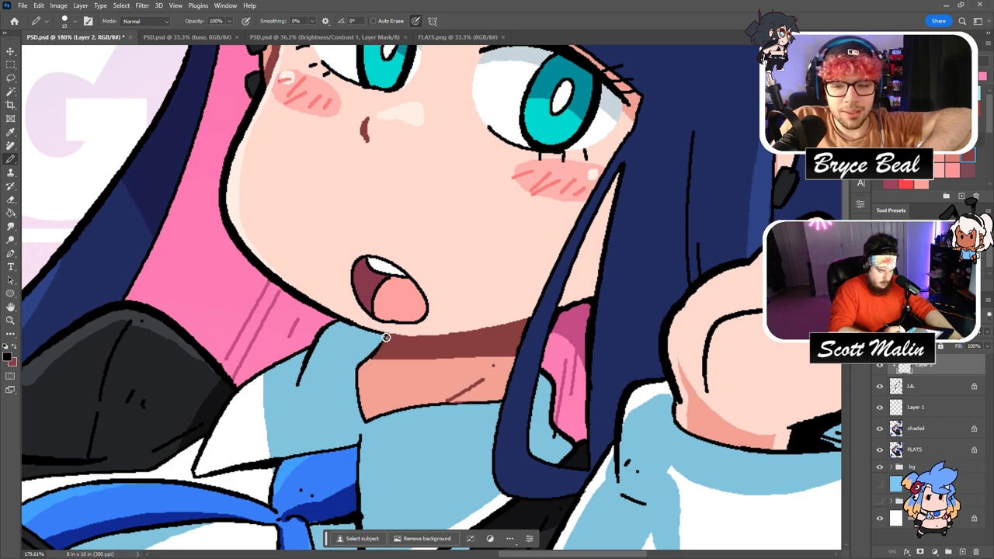
key(x)
drag(494, 552, 566, 553)
key(bracketright)
key(bracketright)
key(bracketright)
mouse_move(419, 270)
mouse_down()
mouse_move(453, 301)
mouse_move(352, 336)
mouse_move(344, 383)
mouse_up()
mouse_move(461, 324)
mouse_down()
mouse_move(473, 335)
mouse_move(478, 305)
mouse_up()
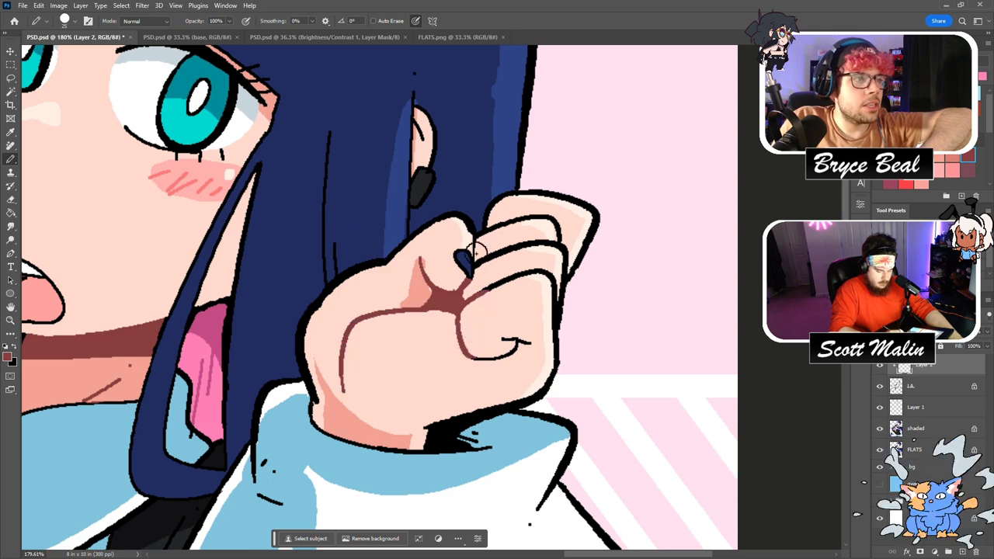
mouse_move(486, 260)
mouse_down()
mouse_move(483, 283)
mouse_move(493, 231)
mouse_move(548, 269)
mouse_move(529, 279)
mouse_move(541, 288)
mouse_move(525, 347)
mouse_up()
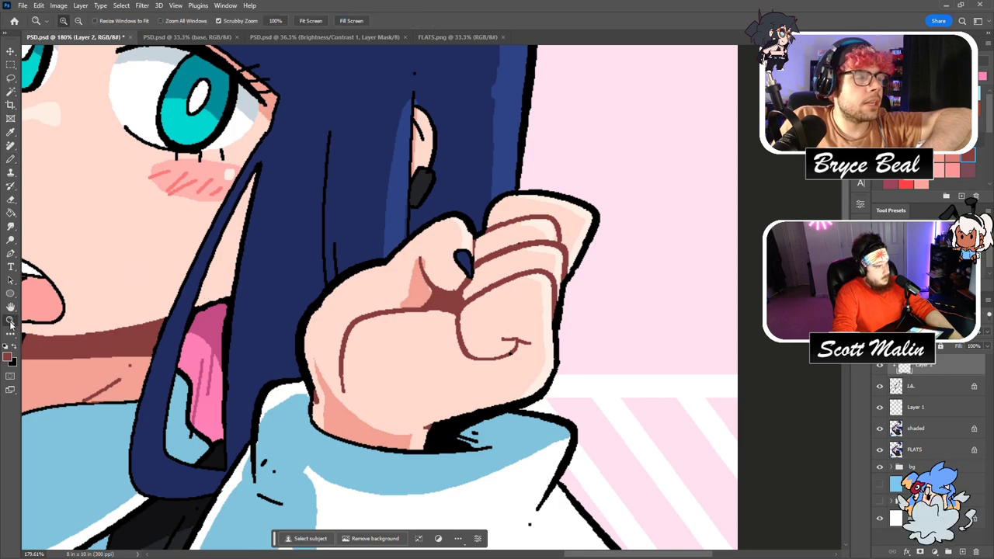
Touch up the remaining black line ends on the raised fist's palm crease and wrist in dark red.
click(10, 320)
drag(464, 241, 419, 241)
drag(503, 449, 495, 318)
drag(469, 141, 503, 191)
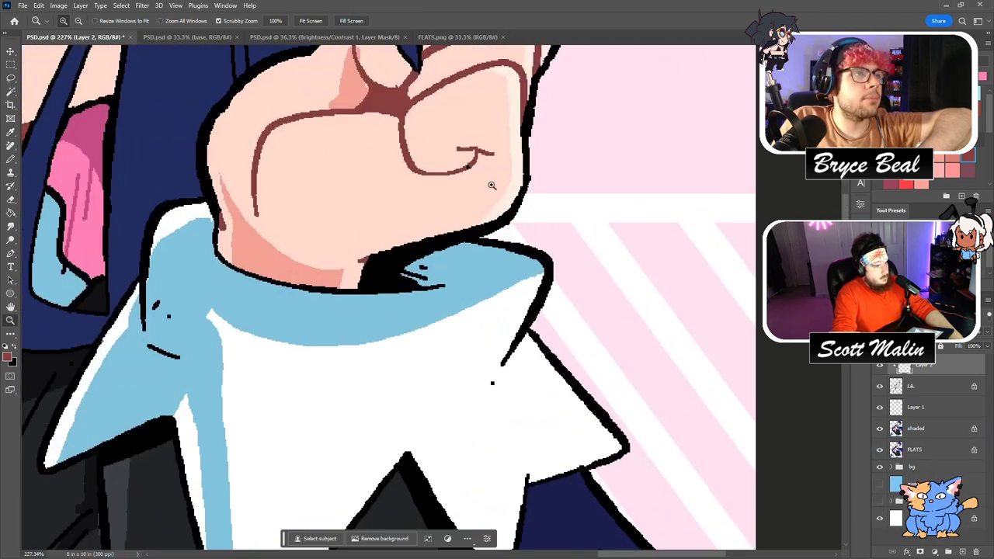
key(b)
Recolour the finger and knuckle lines of the hand holding the plush cat in dark red.
click(10, 320)
mouse_move(503, 238)
mouse_down()
mouse_move(439, 229)
mouse_move(438, 177)
mouse_up()
drag(250, 326, 283, 329)
key(b)
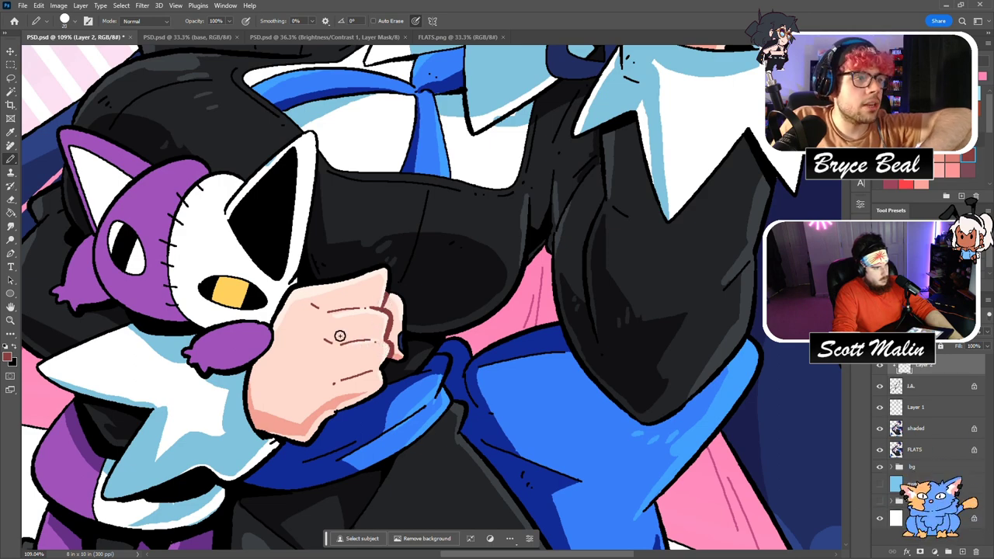
Add a new layer above the line colour layer and paint small white highlights on both eyes.
click(11, 320)
drag(407, 281, 292, 281)
scroll(514, 309, up, 2)
scroll(512, 307, up, 2)
drag(456, 183, 563, 182)
click(963, 551)
scroll(416, 264, up, 2)
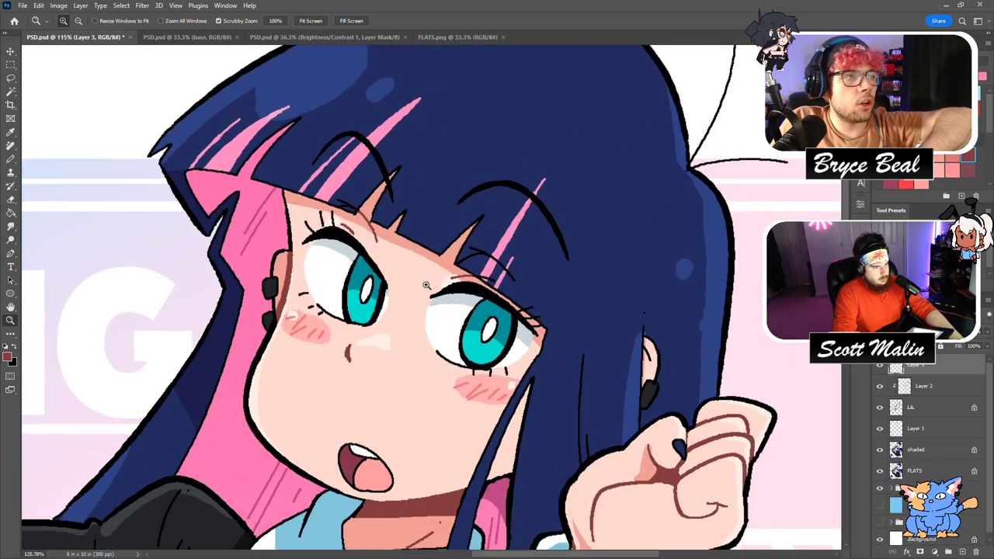
key(b)
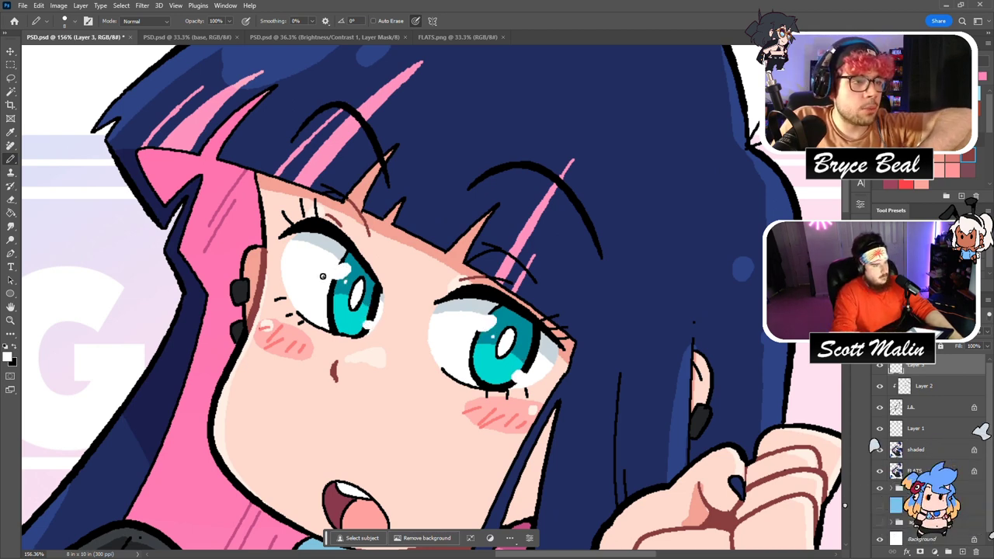
Save the document and check the whole illustration.
click(11, 320)
drag(541, 253, 404, 253)
scroll(541, 252, up, 2)
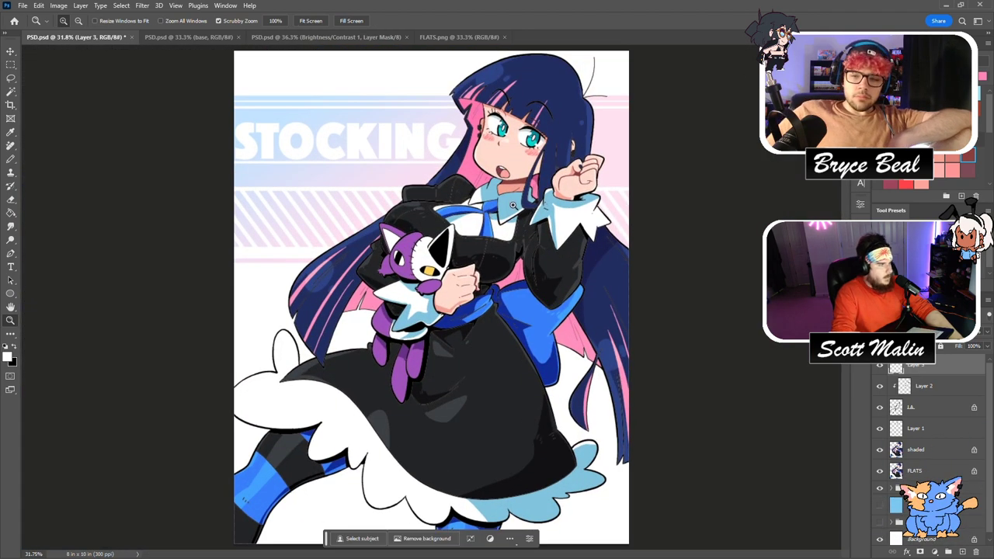
key(ctrl+s)
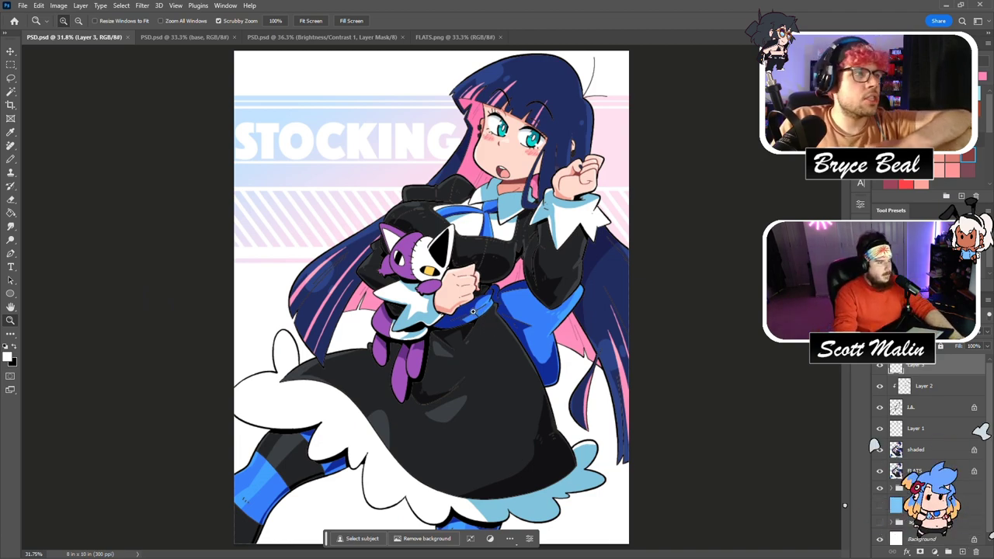
drag(473, 219, 496, 323)
scroll(463, 312, up, 2)
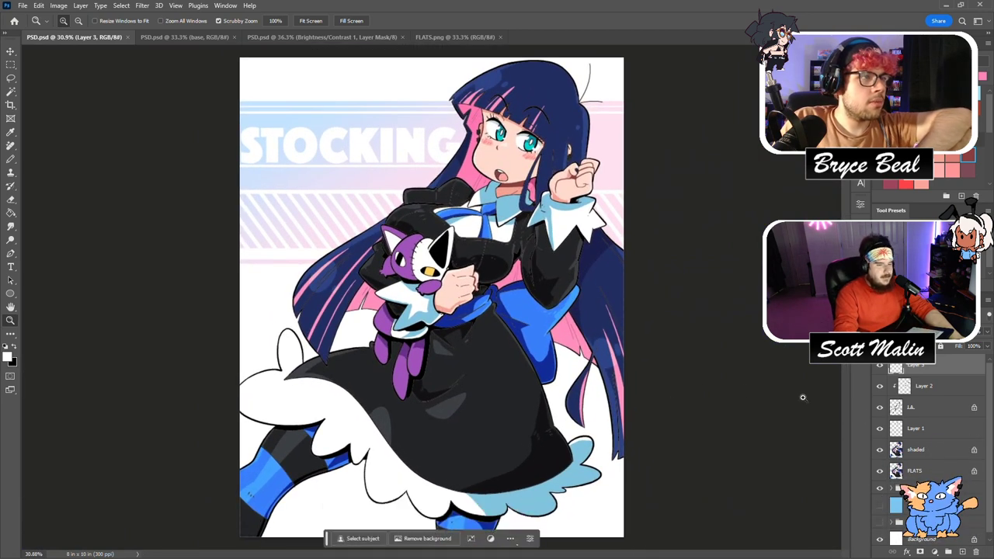
Compare the illustration with and without the shaded layer.
click(879, 450)
click(880, 450)
click(879, 450)
click(879, 450)
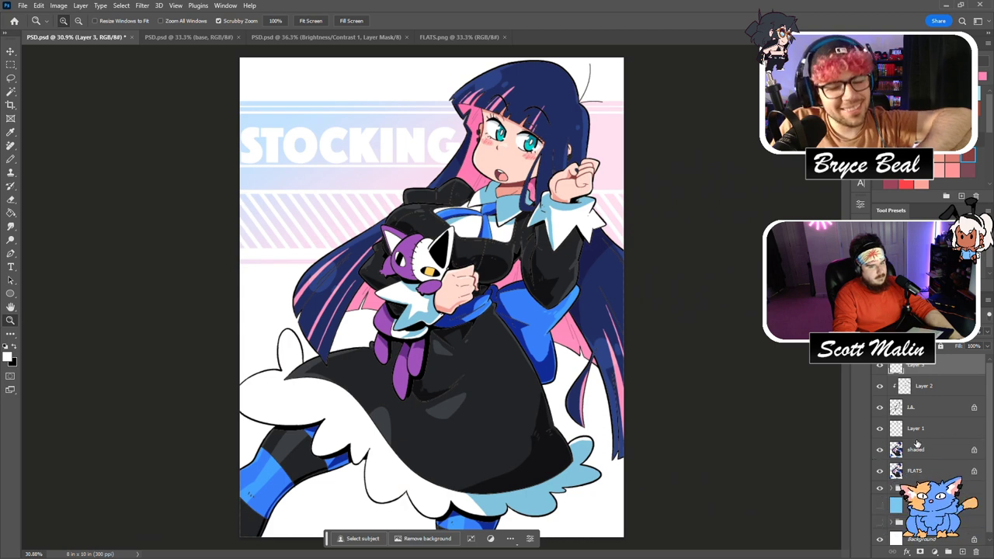
Group the character layers from FLATS up to Layer 3.
shift+click(916, 436)
click(923, 453)
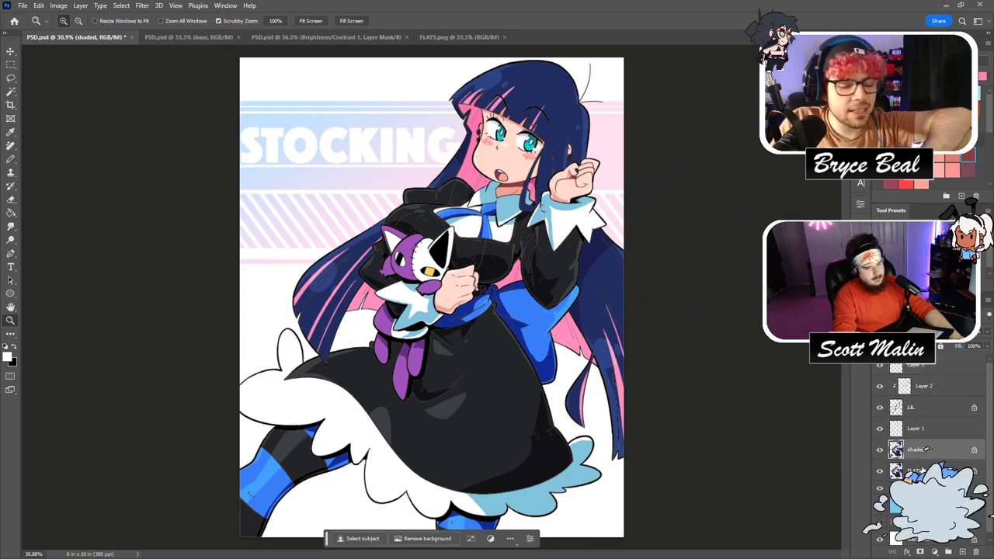
click(925, 470)
shift+click(926, 367)
drag(927, 368, 948, 551)
Duplicate the character group, hide the original, merge the copy into a single layer and save the document.
key(ctrl+j)
click(880, 374)
right_click(920, 363)
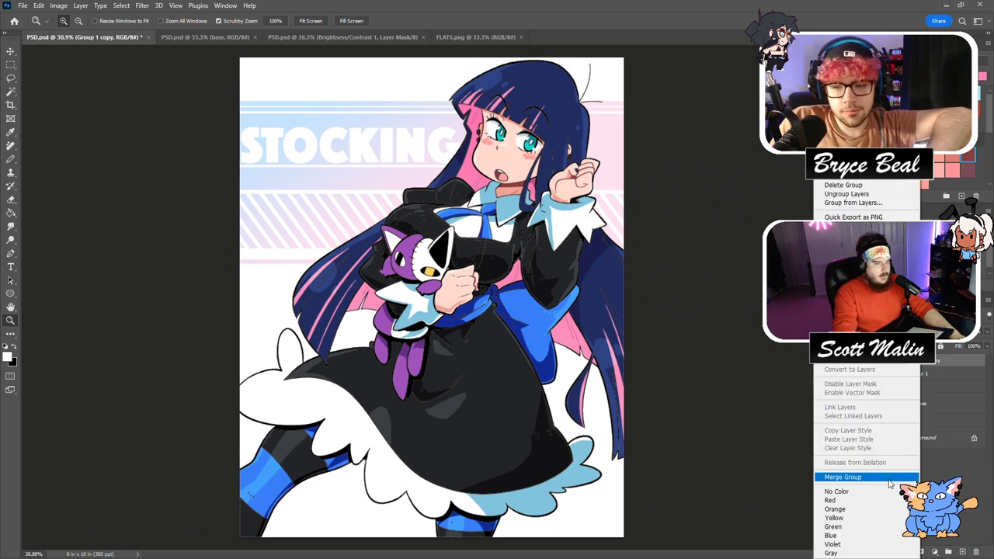
click(885, 478)
drag(548, 216, 613, 246)
key(ctrl+s)
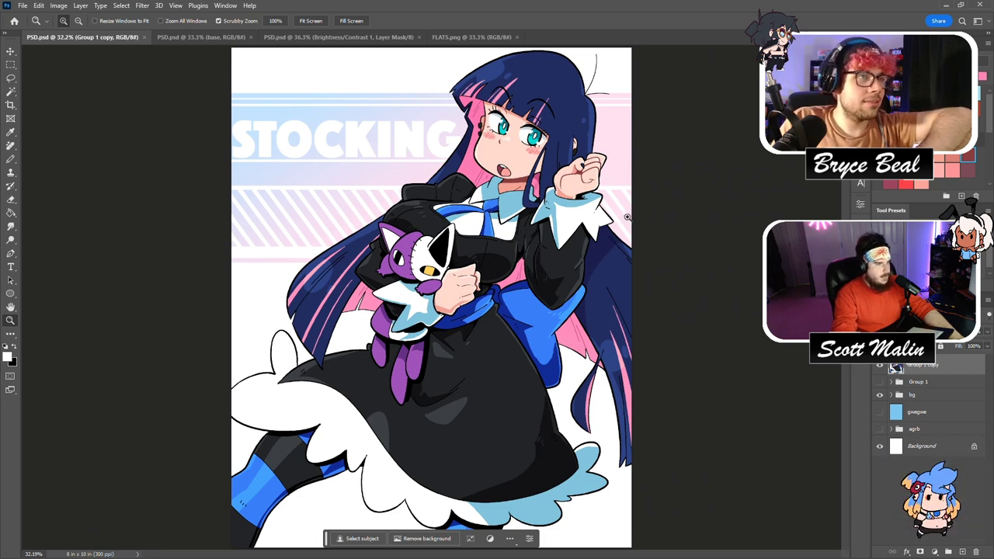
Sample the dark navy hair colour from the FLATS.png reference sheet and return to the illustration.
click(471, 37)
key(g)
alt+click(236, 122)
alt+click(212, 370)
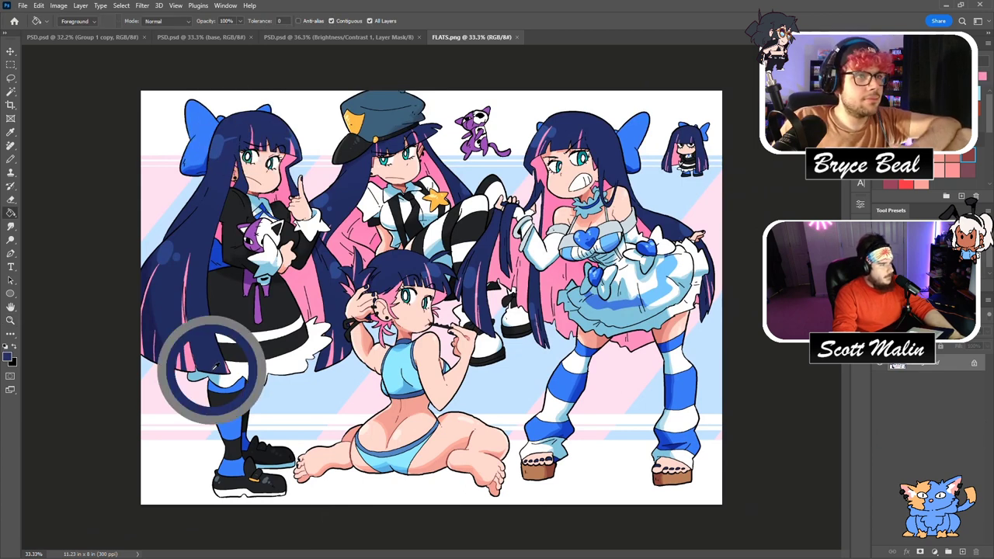
click(64, 40)
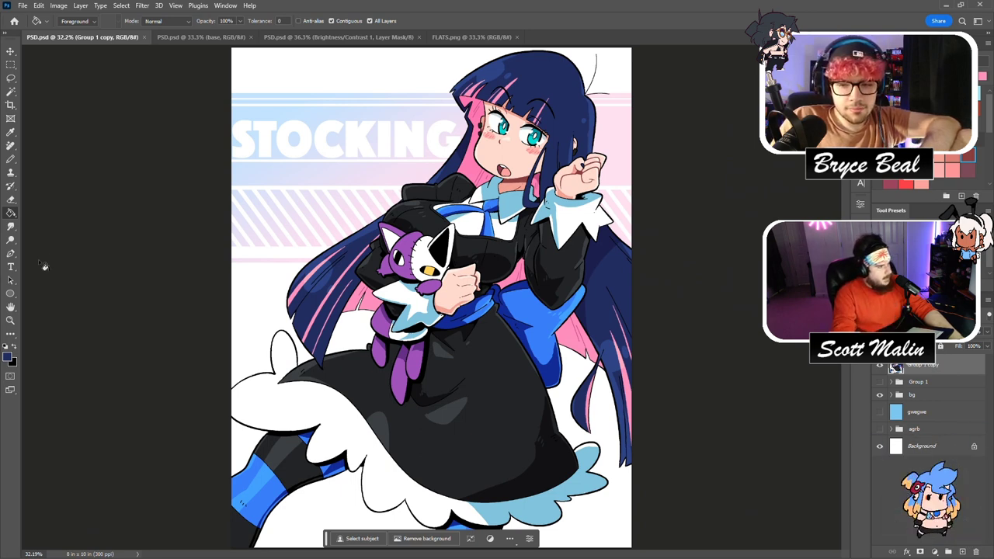
click(10, 320)
mouse_move(407, 284)
mouse_down()
mouse_move(392, 284)
mouse_move(419, 281)
mouse_up()
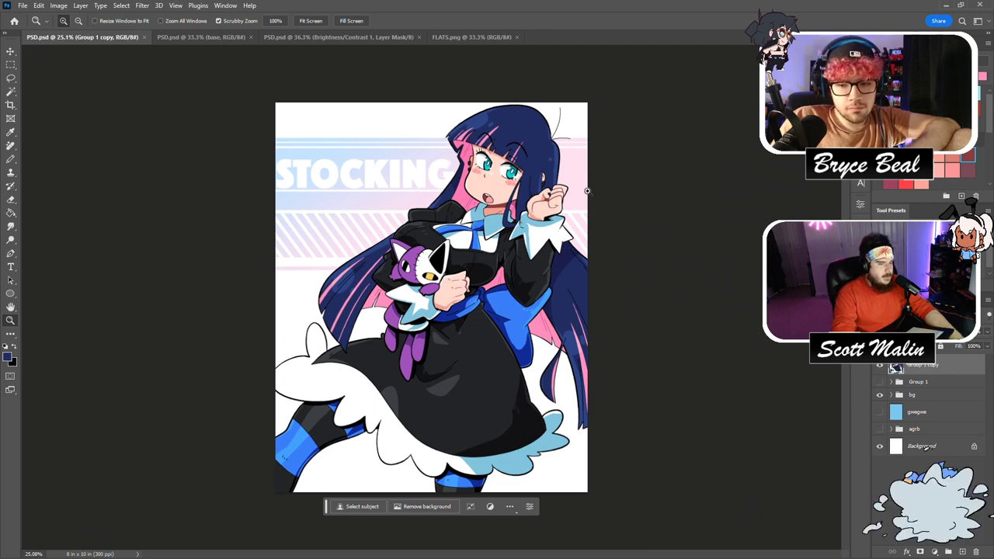
drag(467, 193, 480, 193)
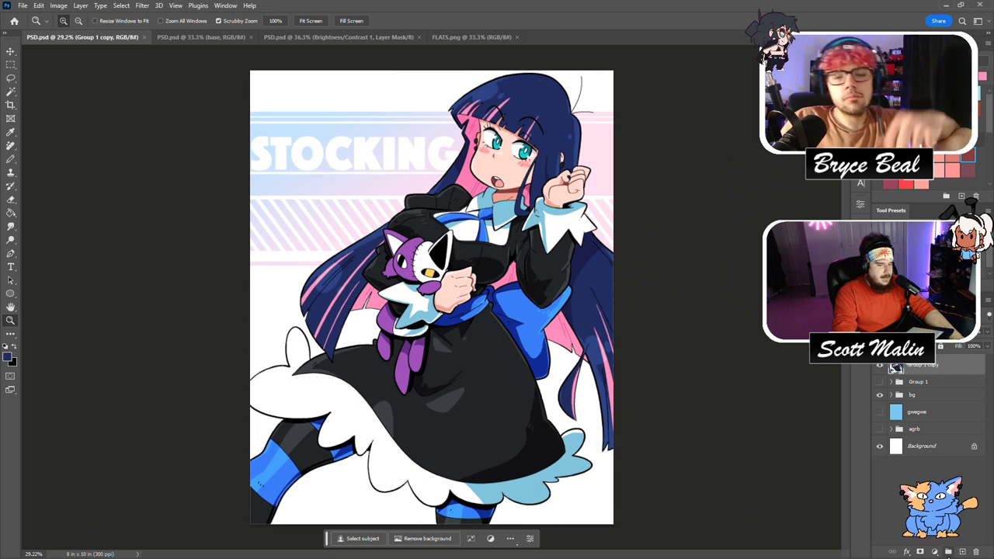
Create a new layer group above the merged character and add a Color Balance adjustment layer with its tone set to Shadows.
click(948, 551)
click(934, 551)
click(934, 462)
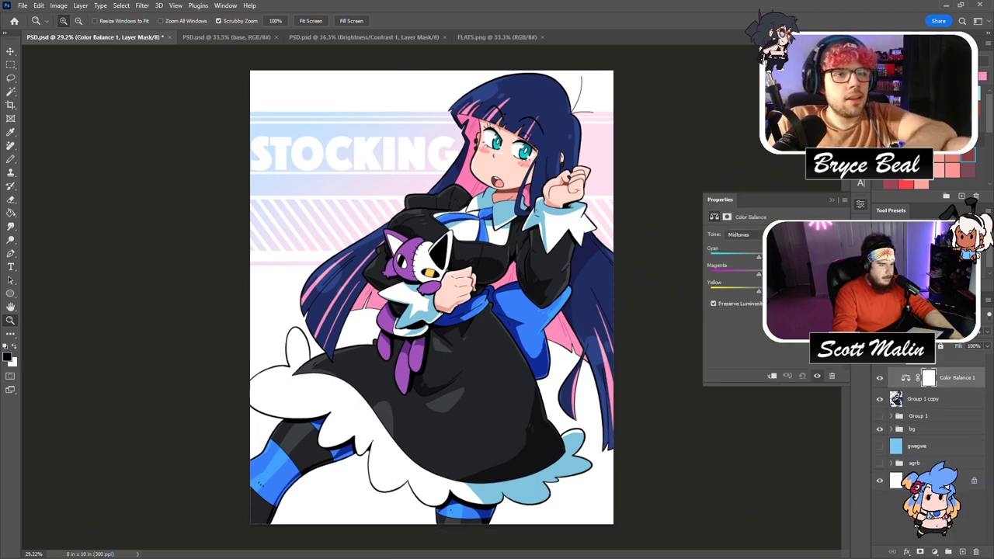
click(741, 234)
click(742, 242)
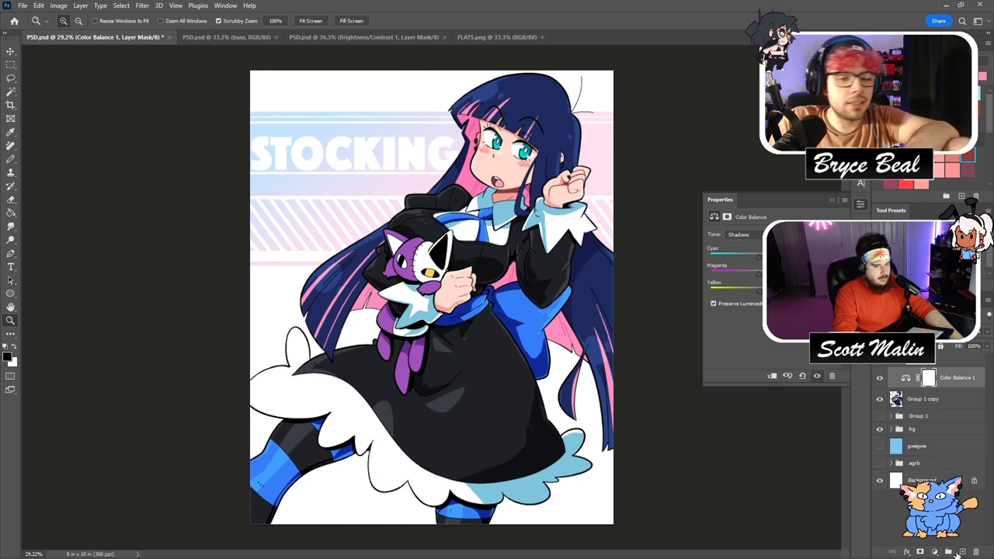
Add a Brightness/Contrast adjustment layer above the Color Balance layer and save the document.
click(934, 551)
click(934, 402)
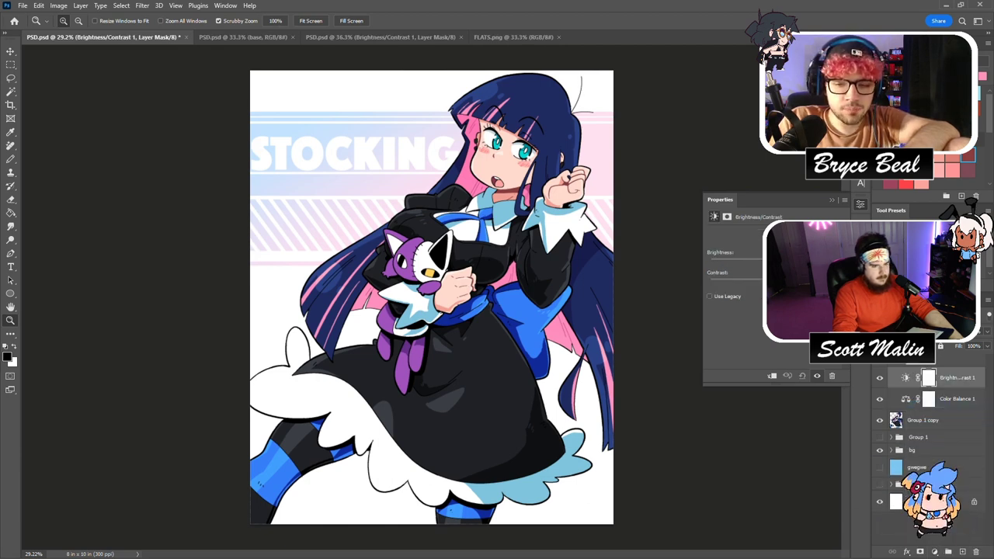
click(860, 204)
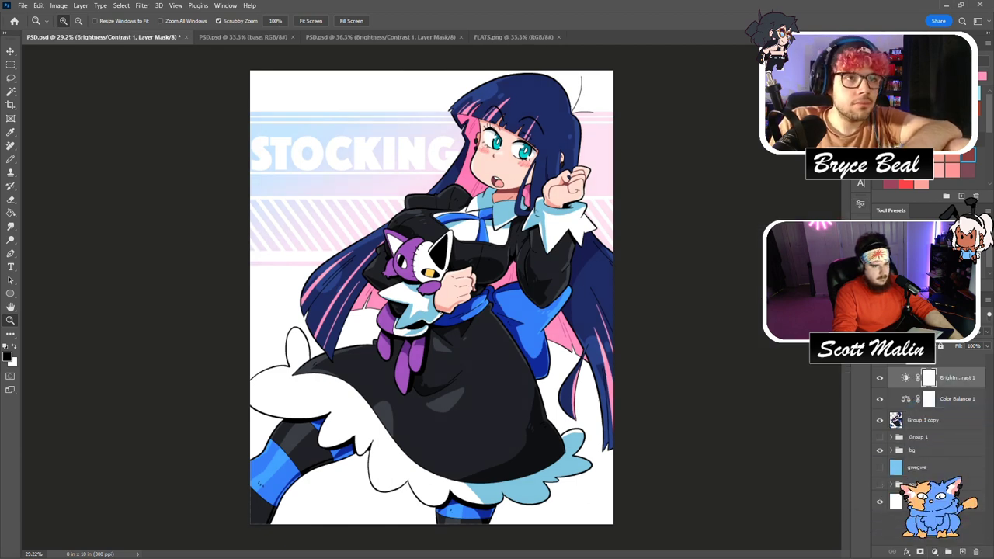
key(ctrl+s)
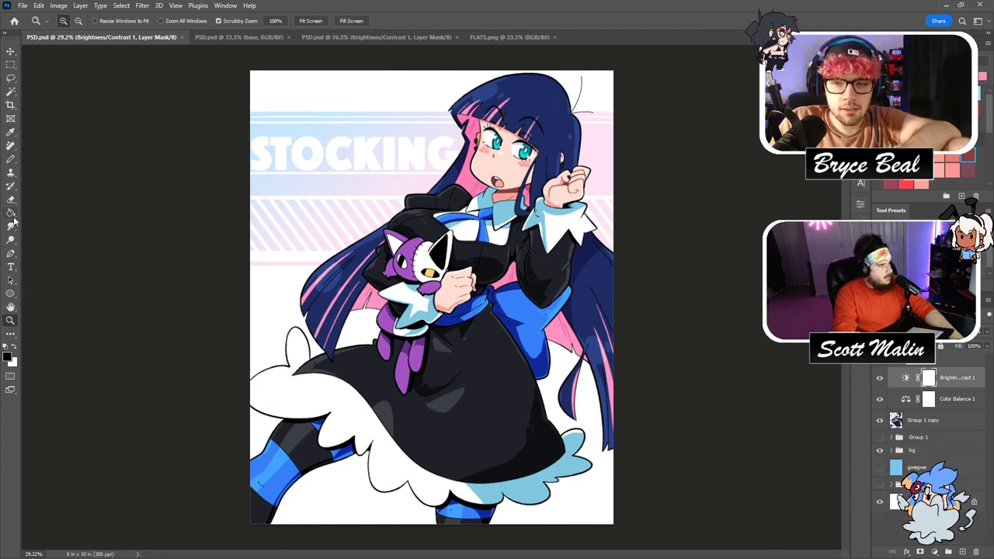
click(920, 552)
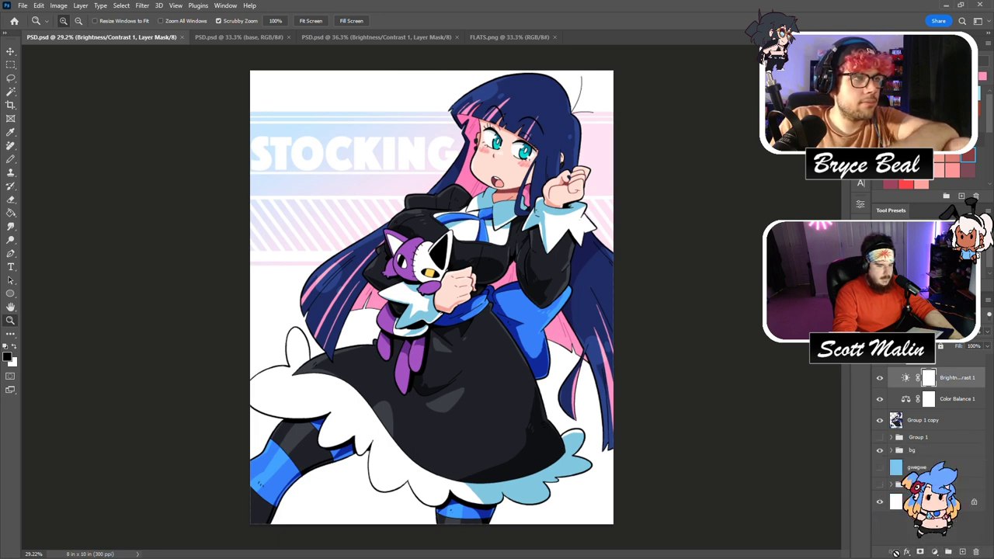
click(935, 552)
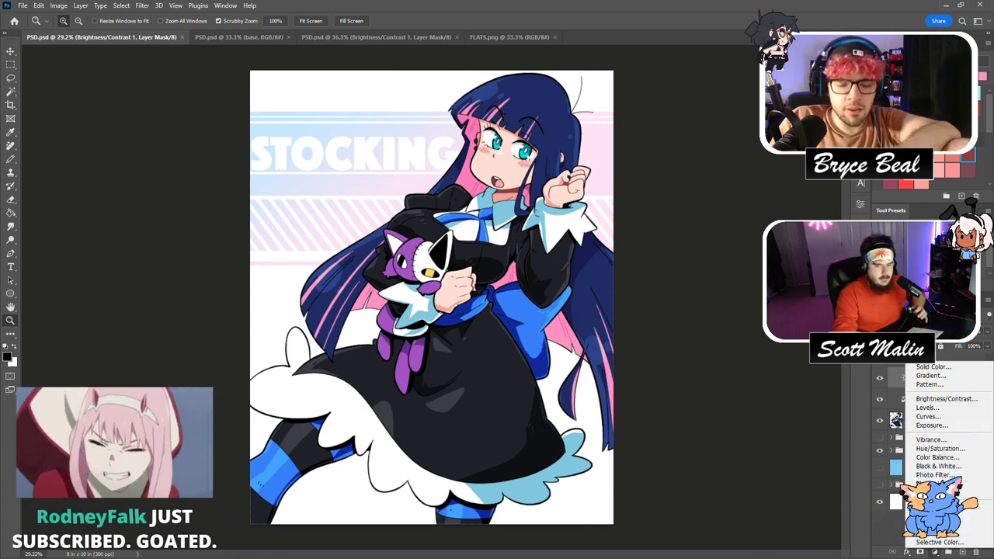
key(Escape)
click(225, 6)
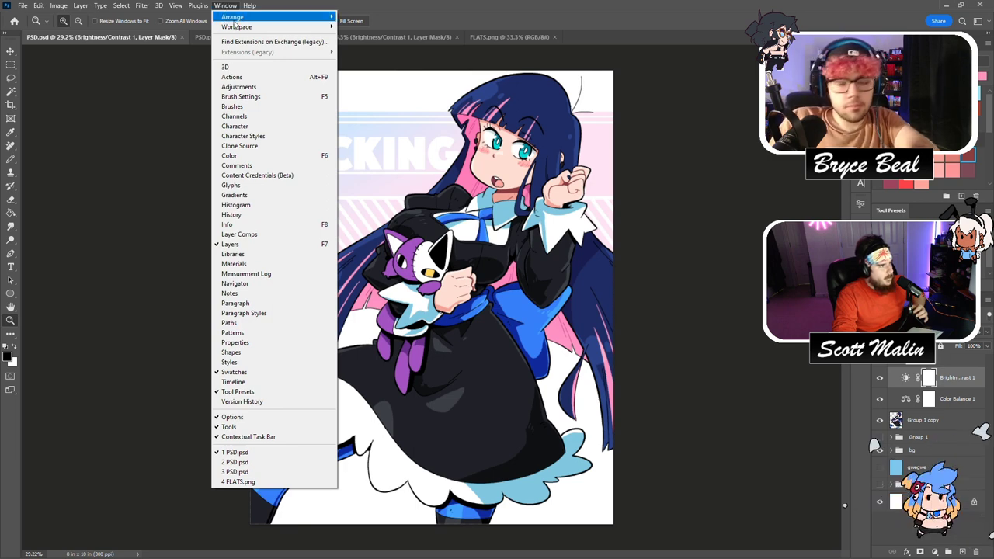
click(459, 16)
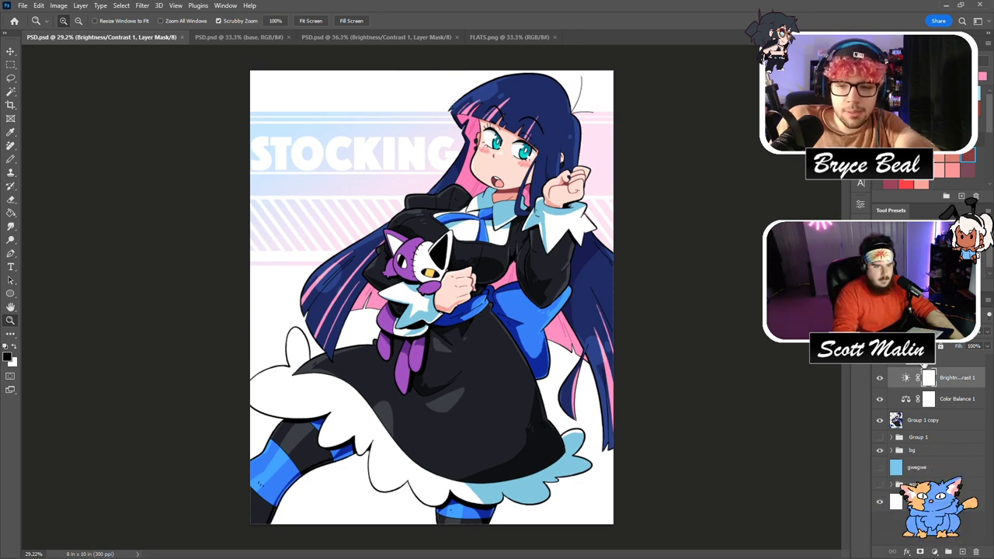
click(931, 552)
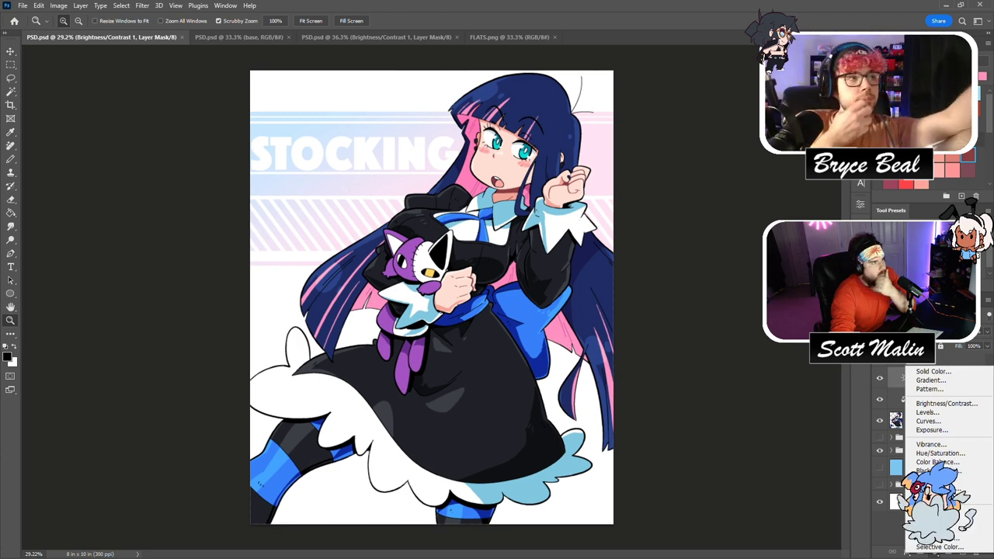
click(230, 7)
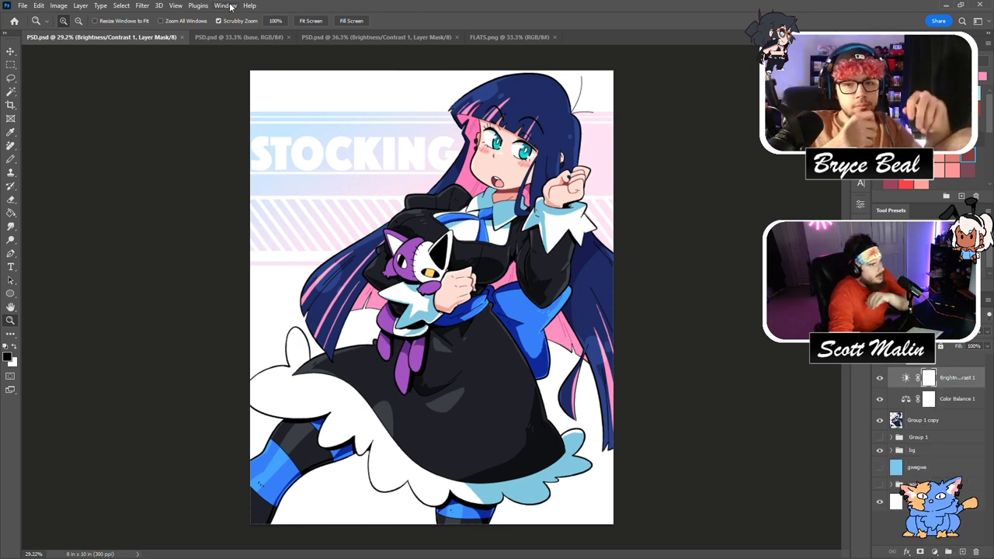
click(230, 6)
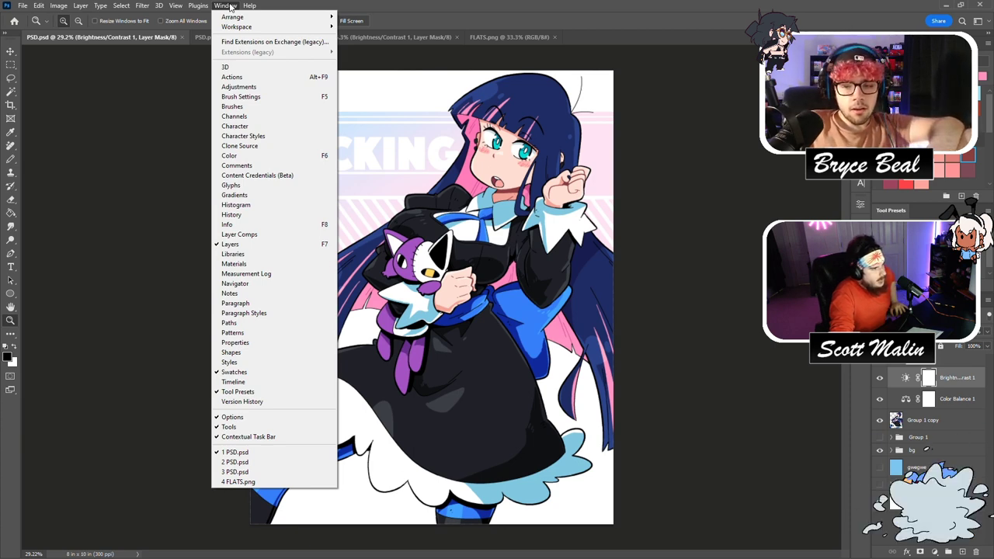
click(230, 6)
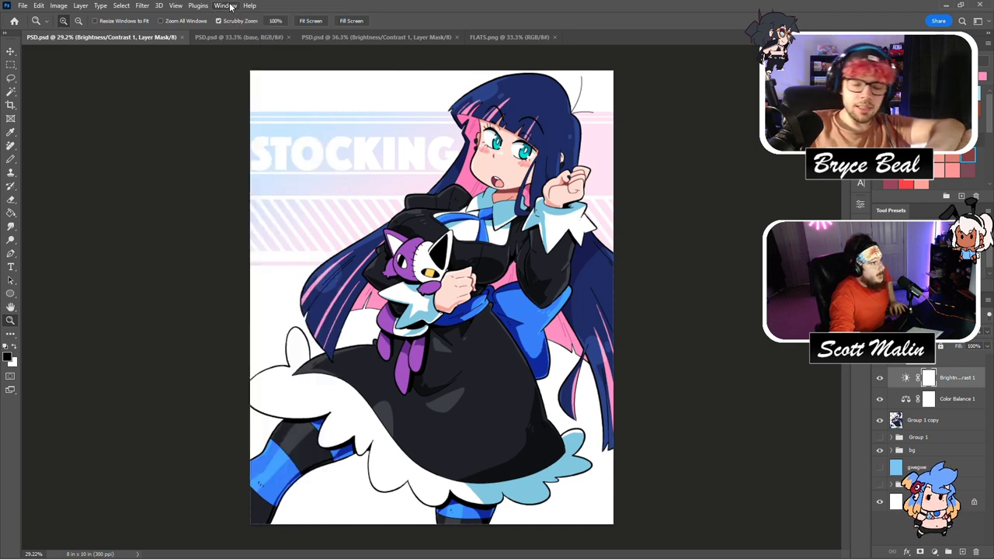
click(198, 6)
click(197, 6)
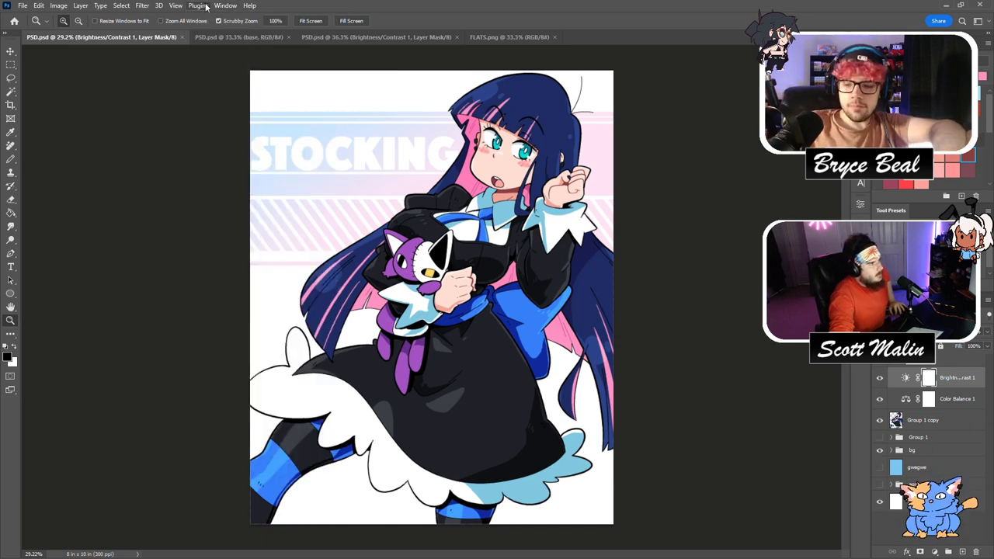
click(66, 10)
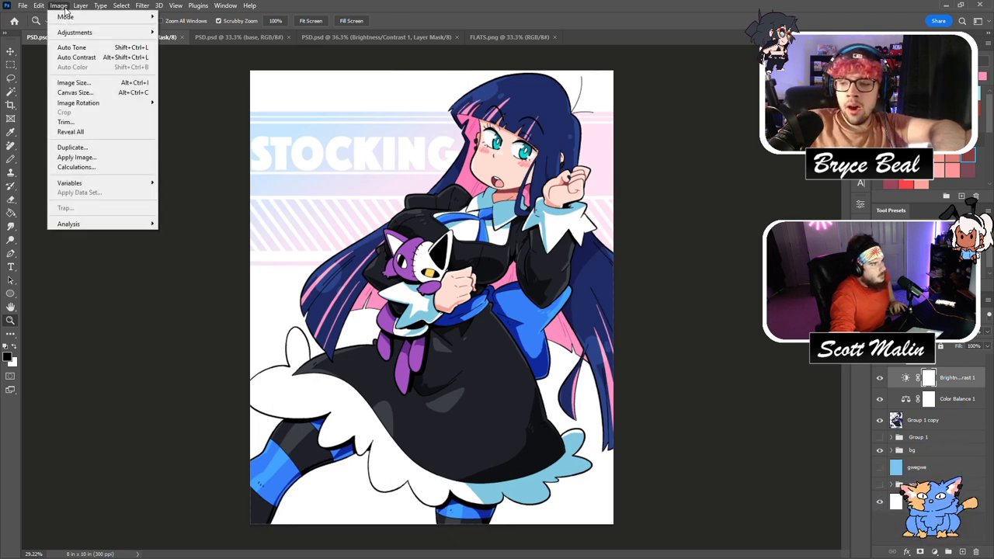
click(66, 9)
click(445, 295)
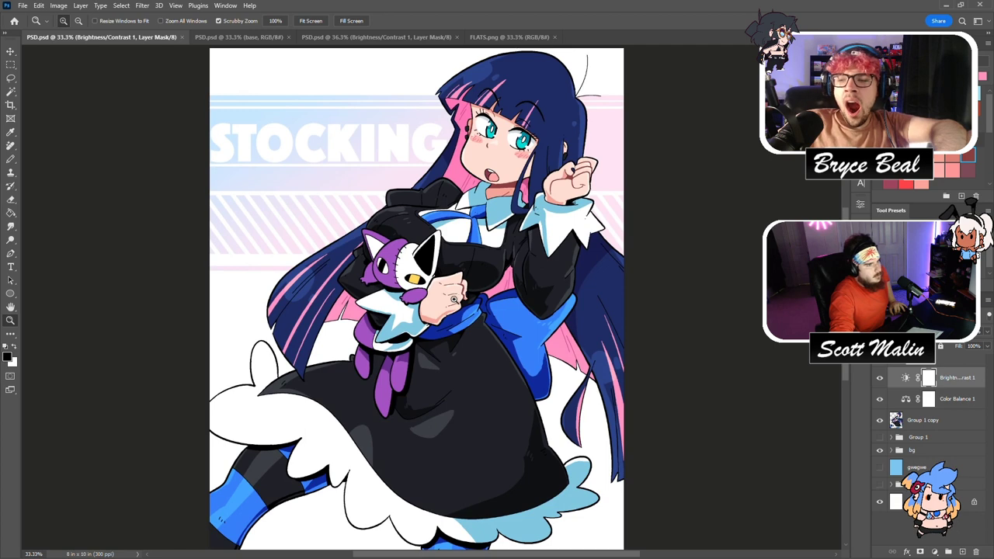
drag(447, 299, 443, 299)
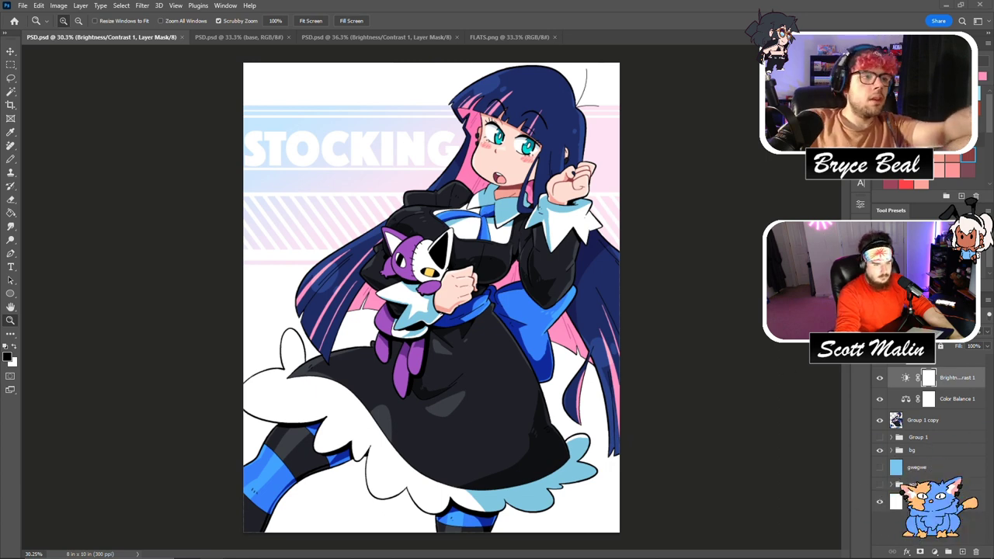
Display the adjustment presets and individual adjustments.
click(934, 552)
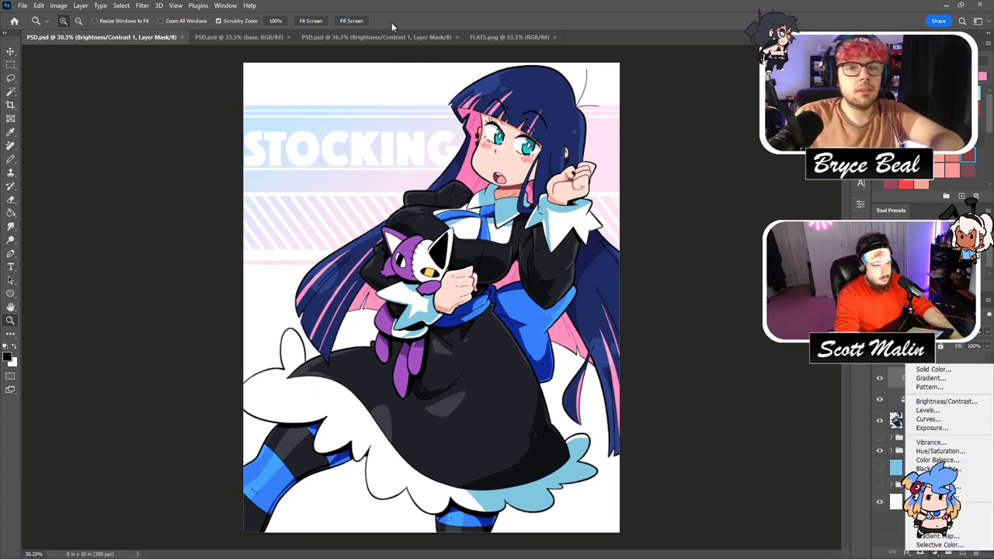
click(227, 5)
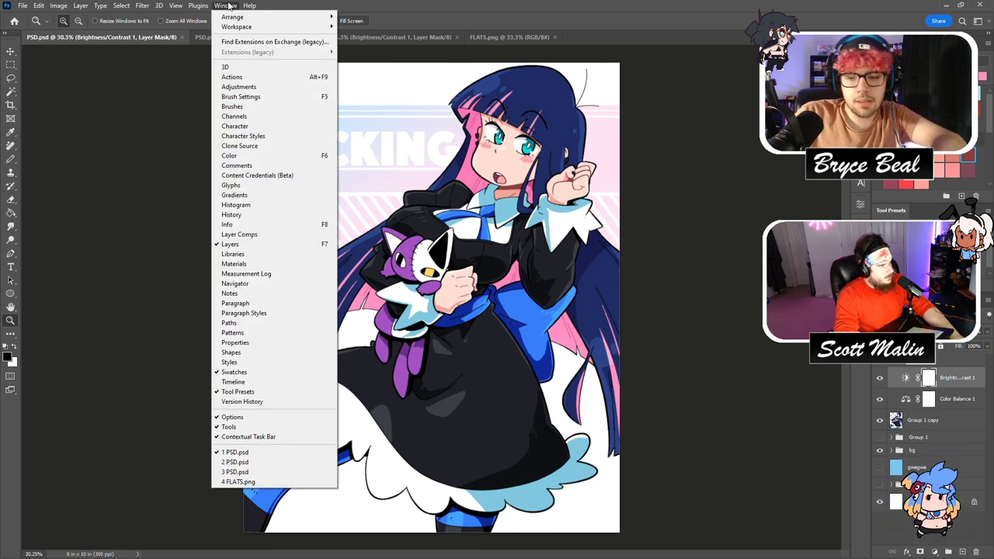
click(233, 86)
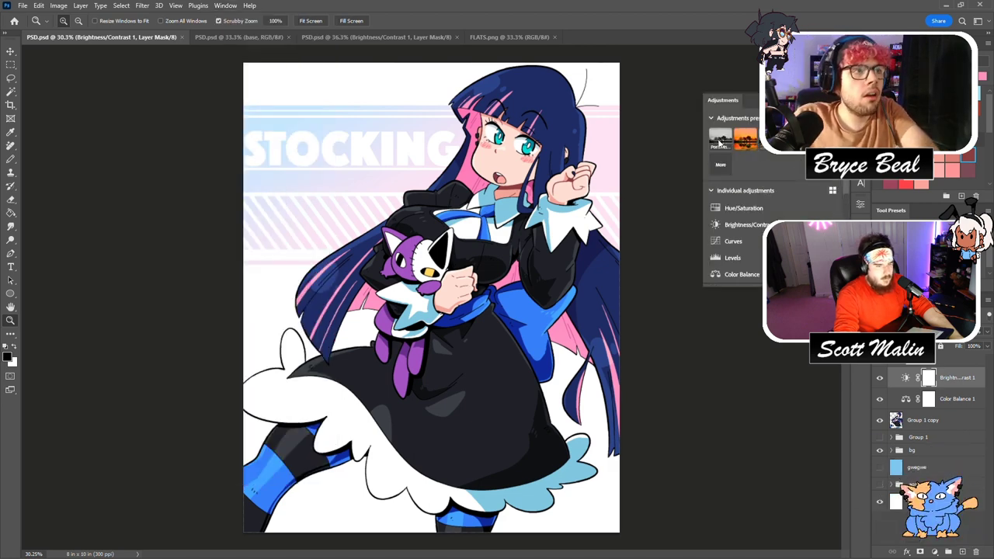
Try stacking the Portrait black and white, Cinematic Split Tone, Dark Fade, Sepia and Black & White Cool adjustment presets, and undo them.
click(720, 142)
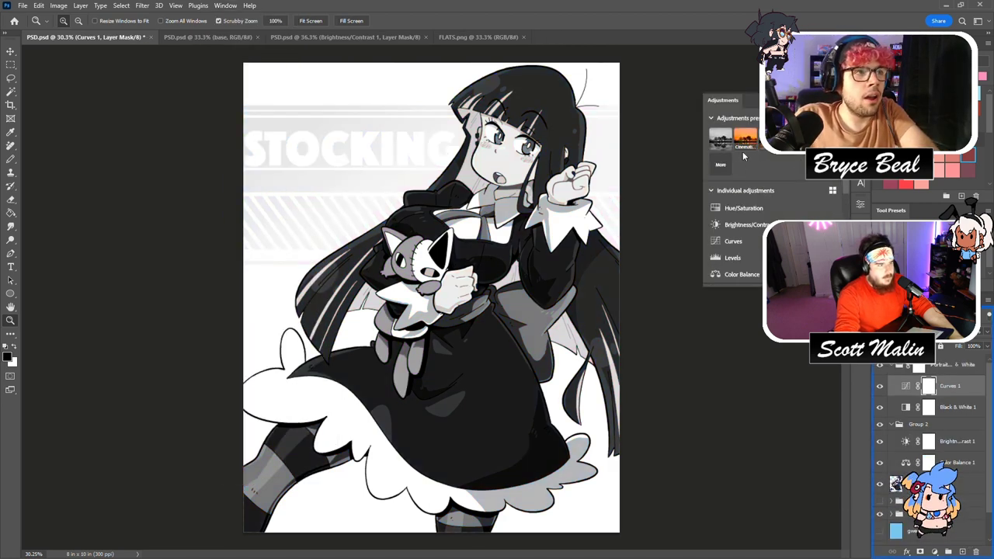
click(745, 142)
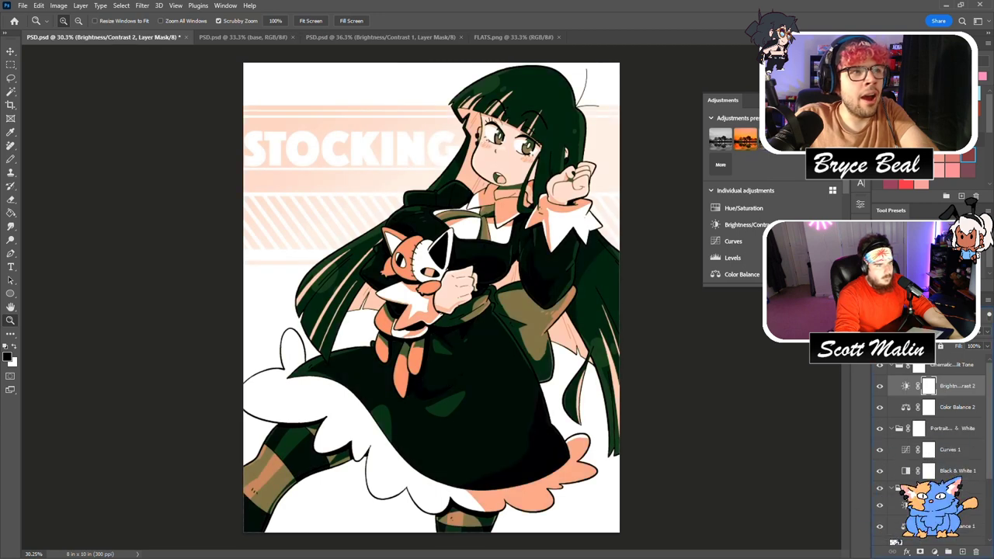
click(770, 140)
click(795, 140)
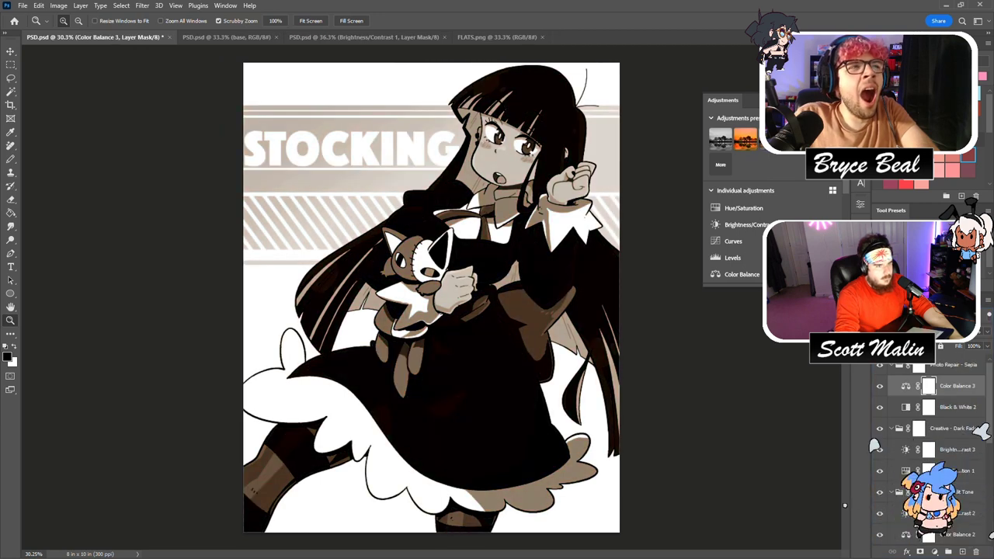
click(820, 140)
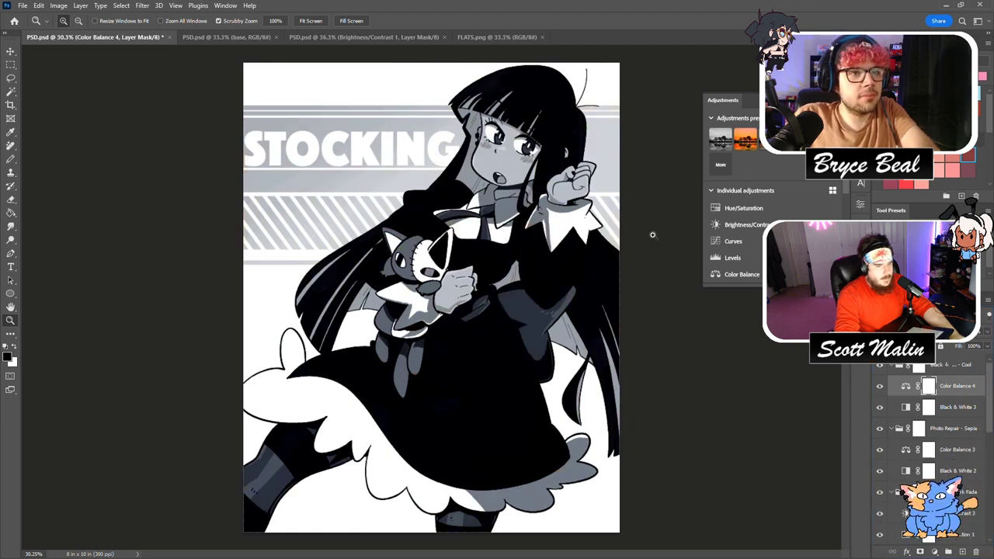
key(ctrl+z)
key(ctrl+z)
key(ctrl+z)
key(ctrl+z)
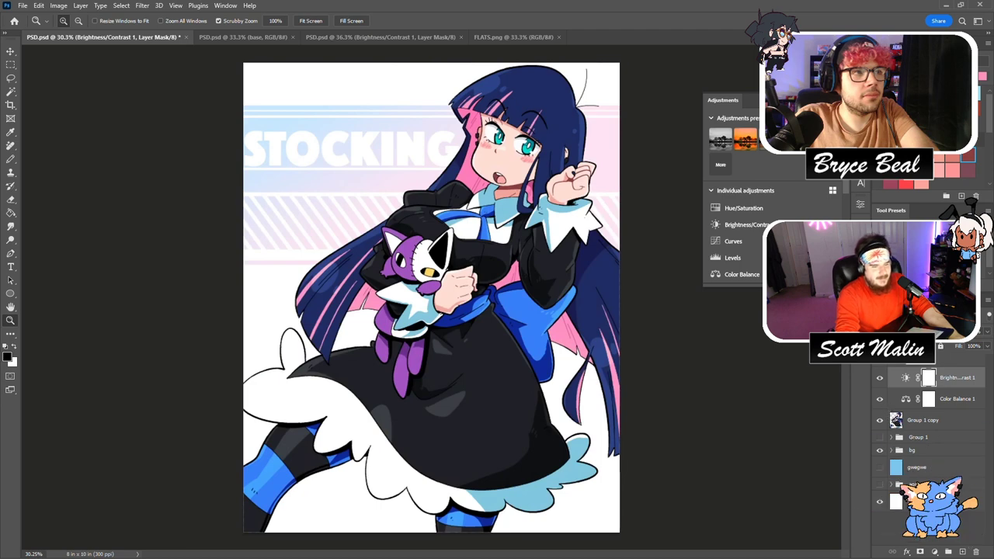
Try the Cinematic Split Tone and Dark Fade adjustment presets on the artwork, and delete the Dark Fade group.
click(745, 139)
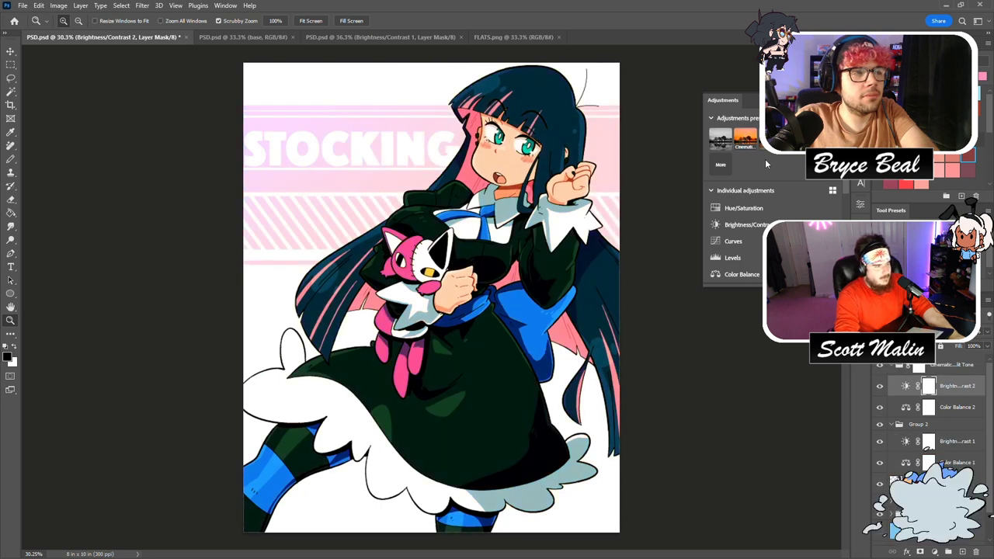
click(769, 139)
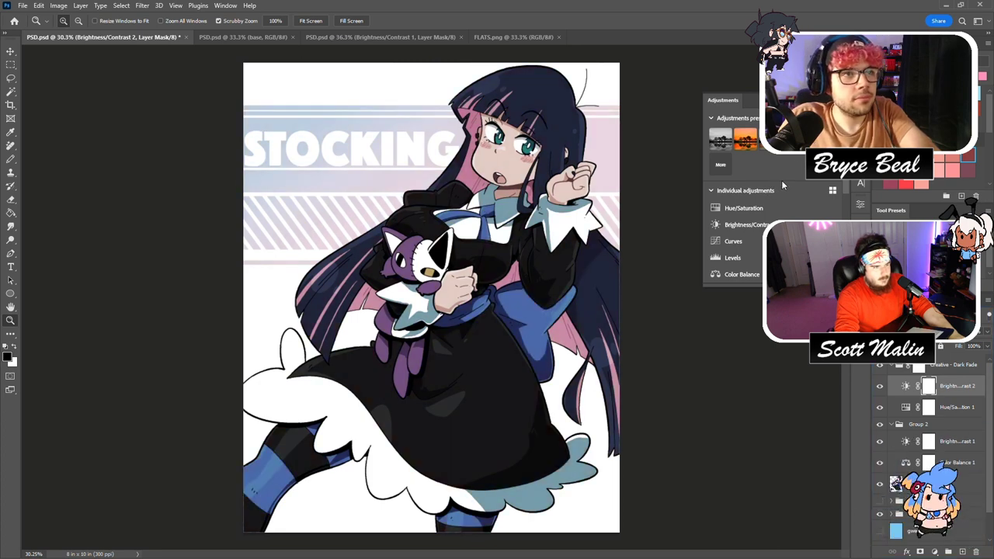
key(ctrl+z)
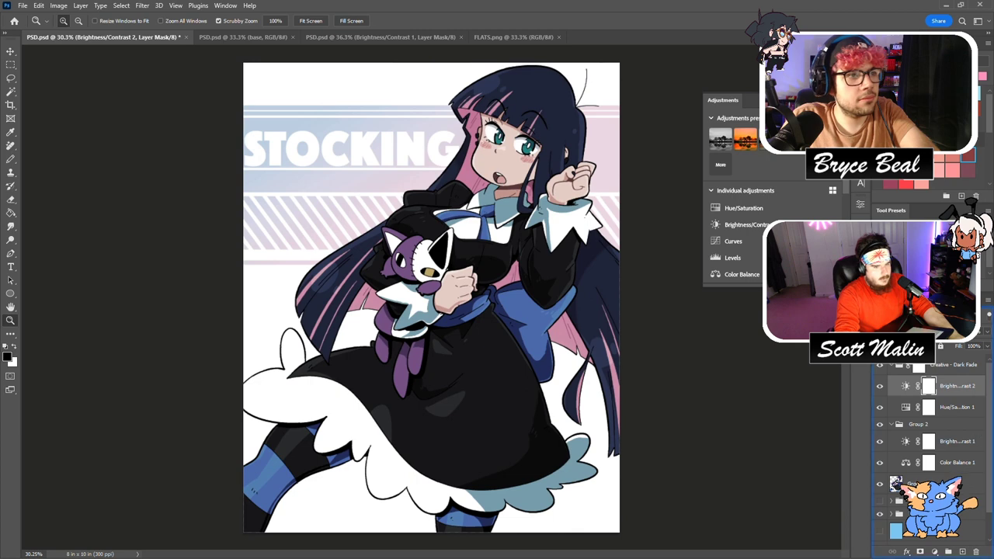
click(952, 365)
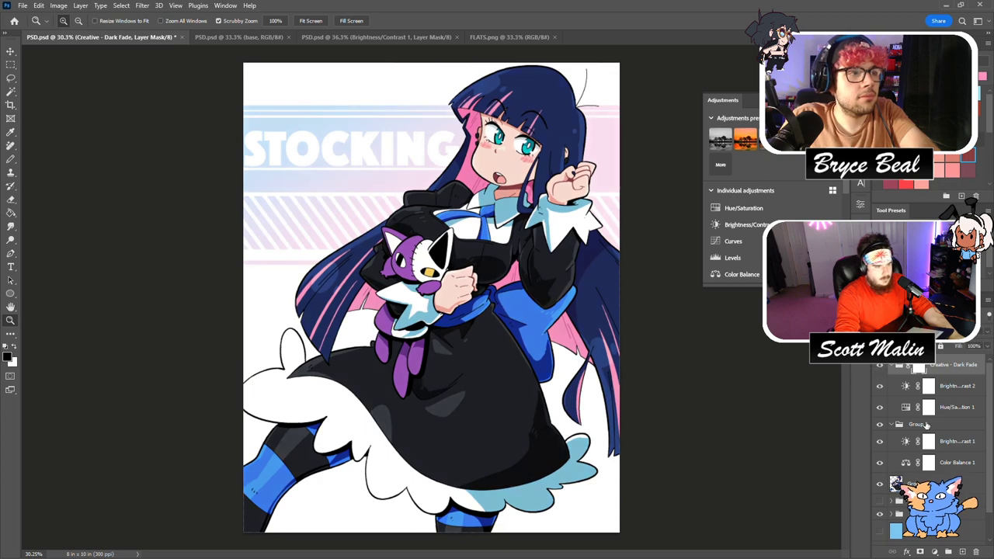
drag(540, 173, 561, 225)
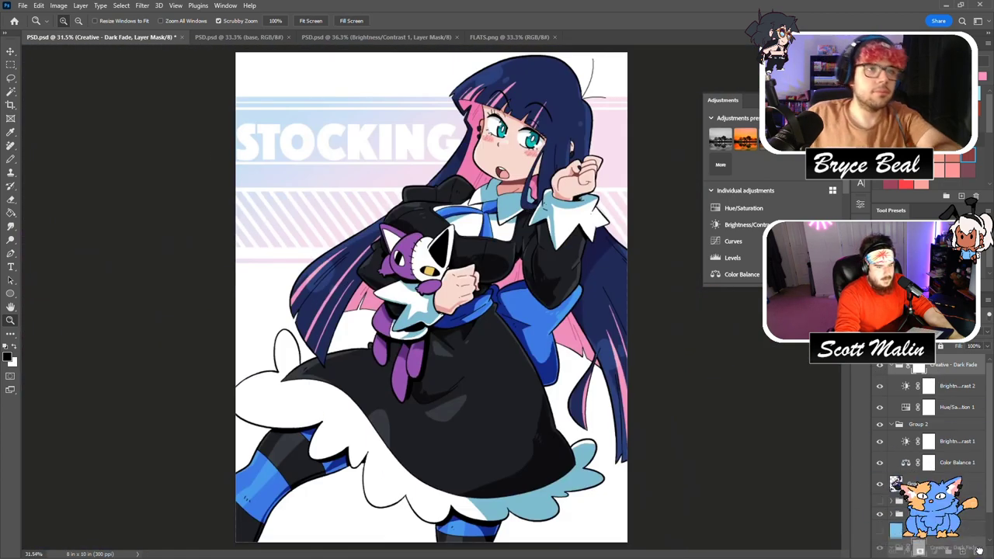
key(Delete)
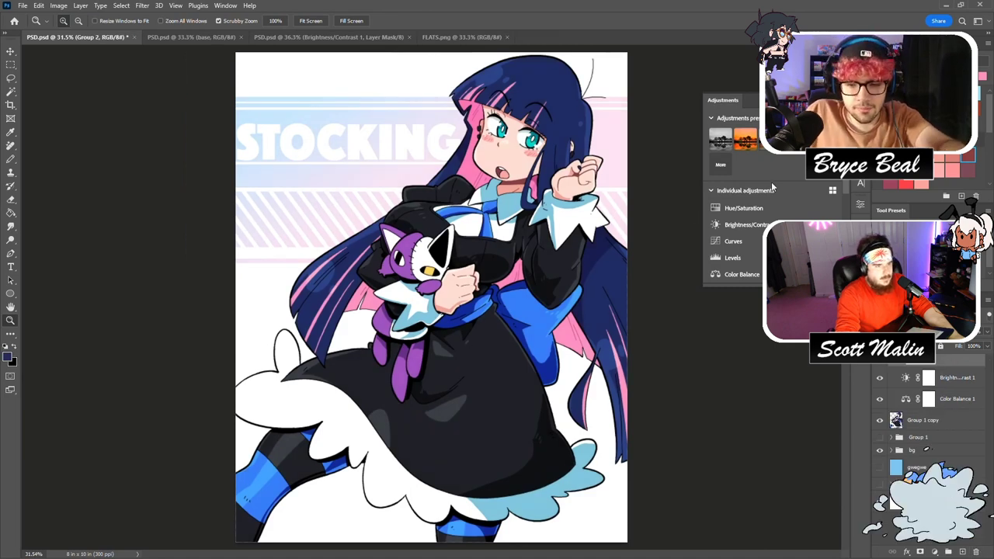
Look through the Portraits and Cinematic adjustment presets and close the adjustments.
click(721, 163)
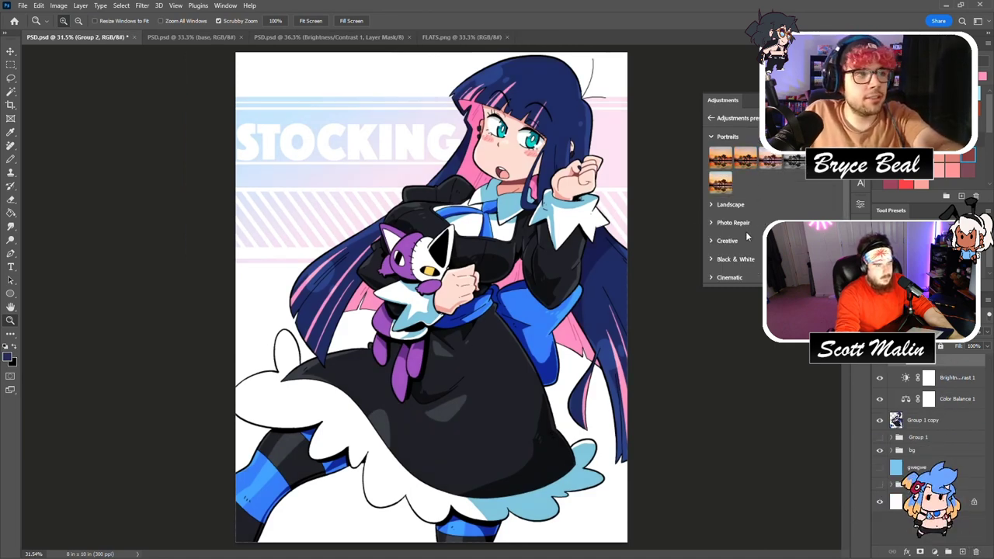
click(711, 274)
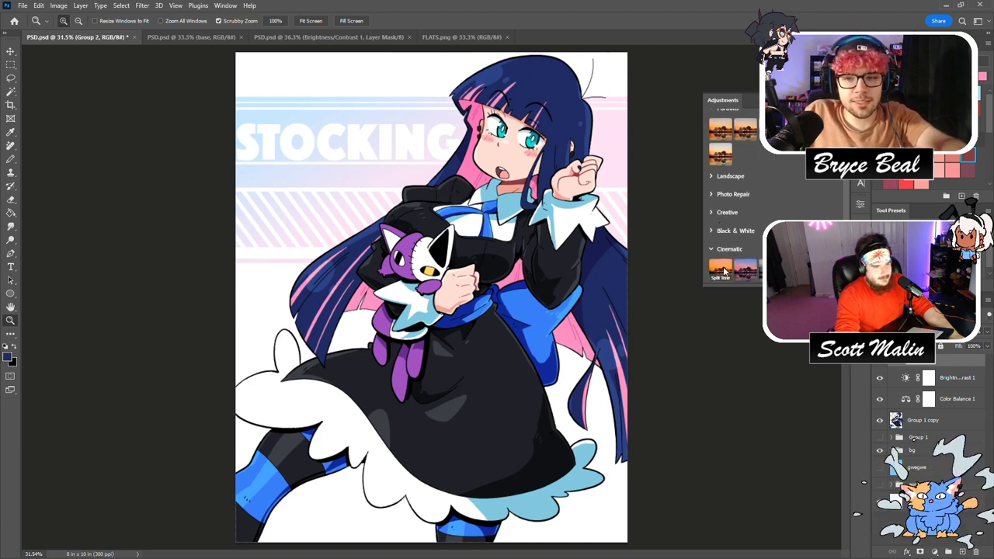
click(721, 269)
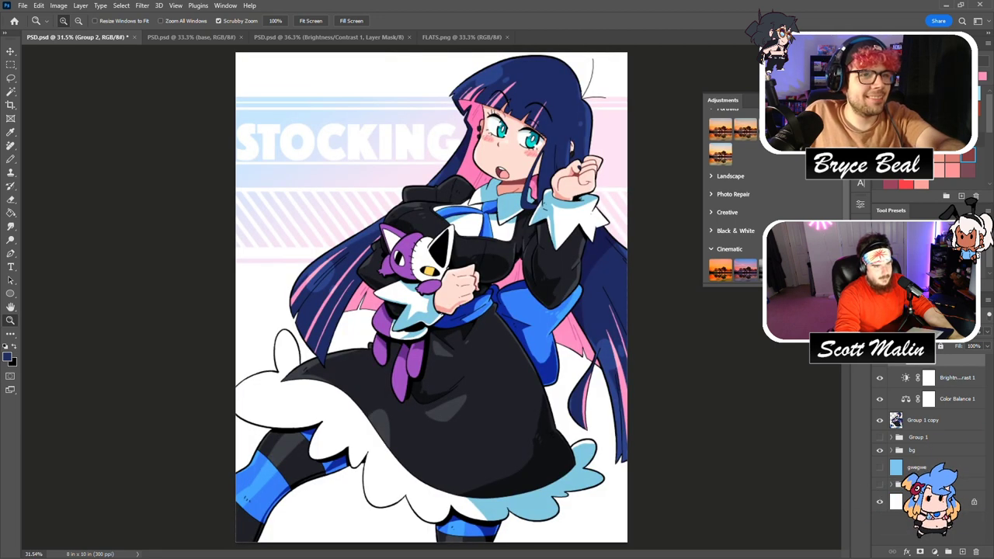
click(843, 100)
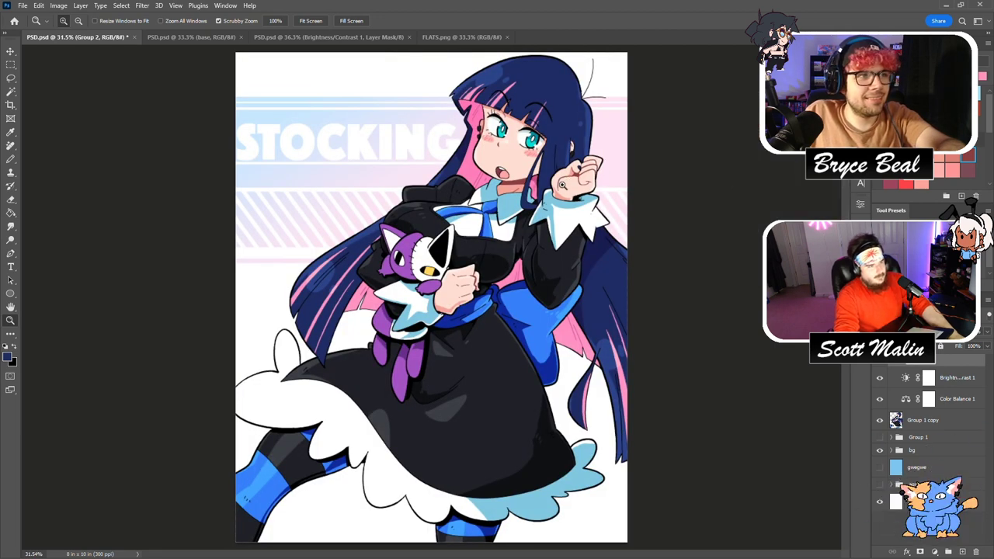
Save the document and collapse the group that holds the adjustment layers.
drag(566, 185, 558, 192)
key(ctrl+s)
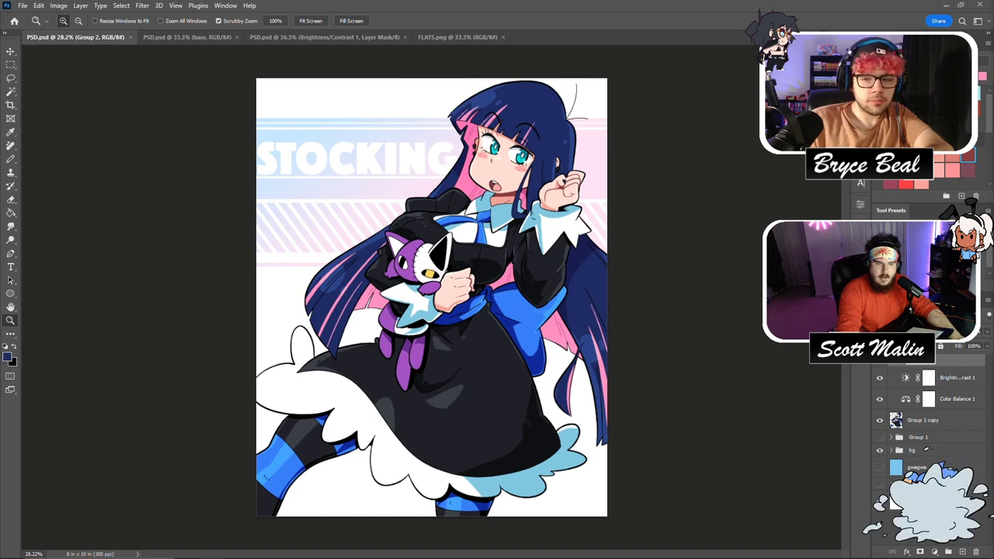
click(890, 360)
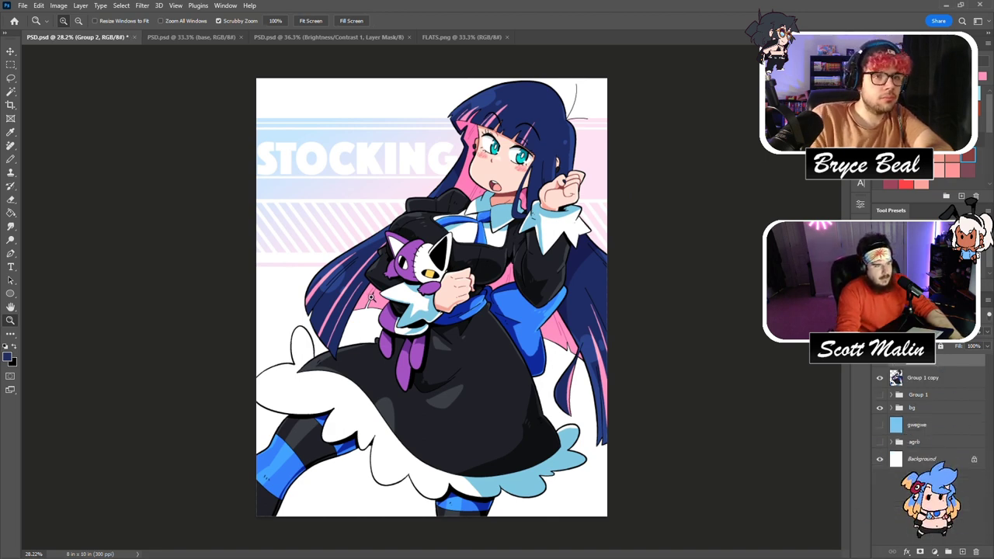
Paste the yellow dog picture over the artwork, examine it up close and remove it.
drag(396, 224, 443, 225)
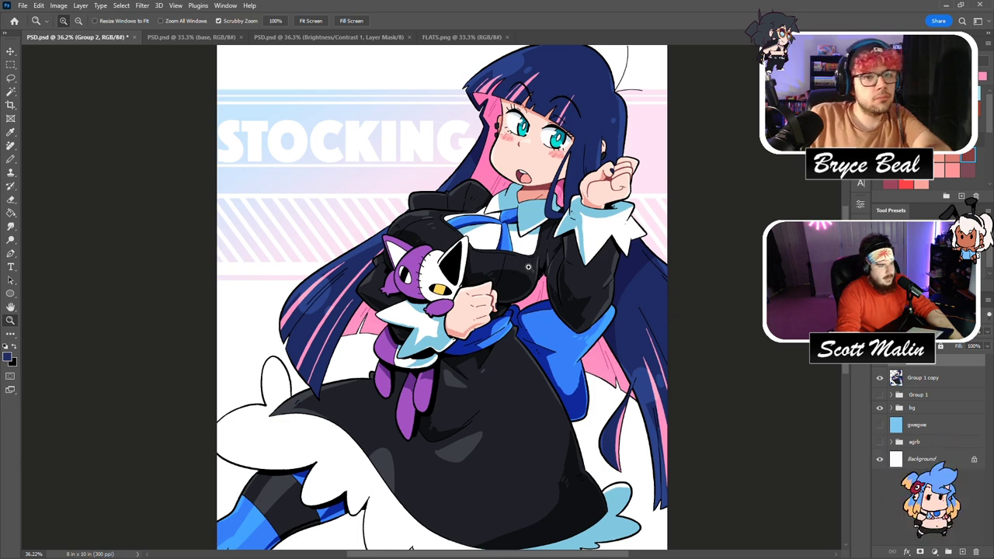
mouse_move(519, 254)
mouse_down()
mouse_move(578, 260)
mouse_move(508, 266)
mouse_up()
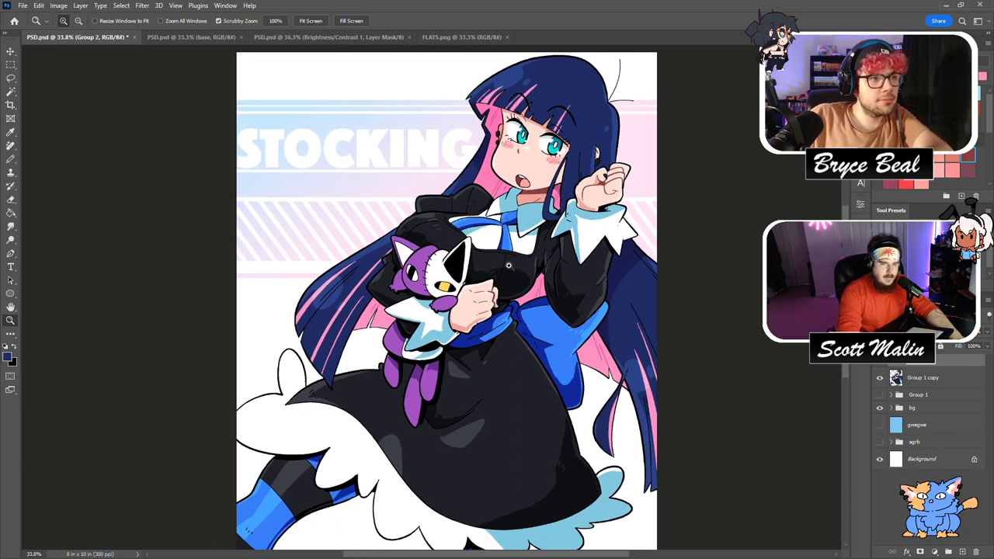
key(ctrl+v)
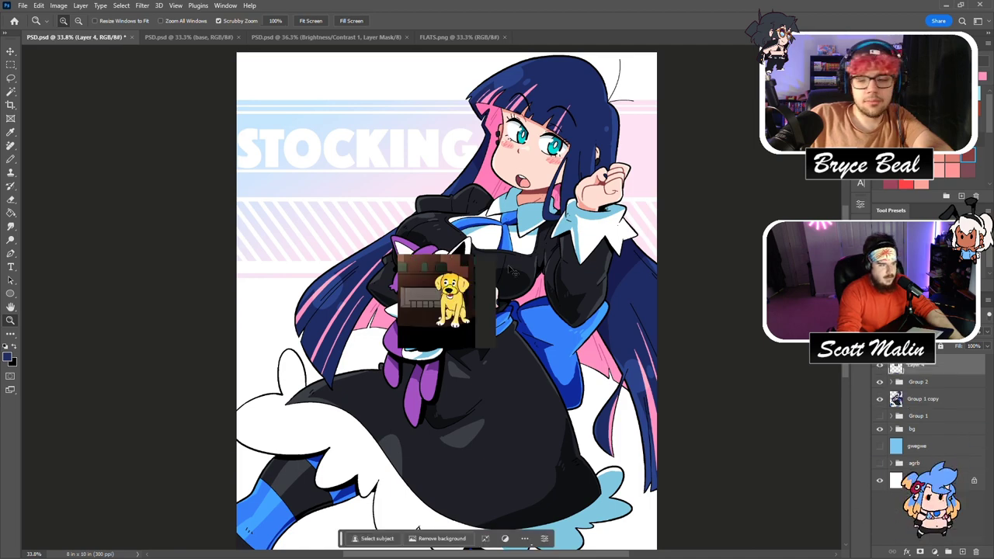
drag(436, 292, 698, 338)
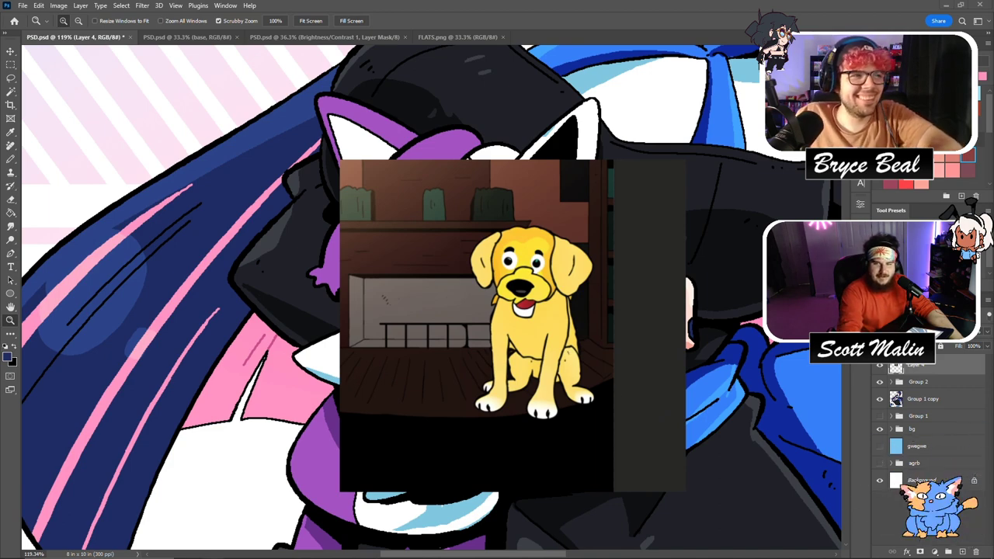
scroll(497, 309, down, 5)
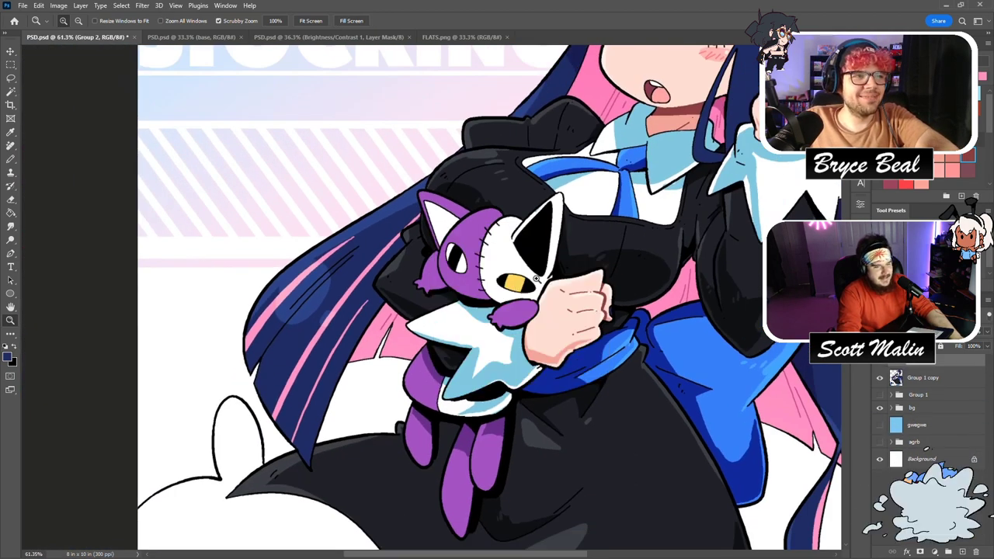
Paste the comic panel for reference, examine the blurred dog behind the woman and remove the panel.
scroll(535, 300, up, 4)
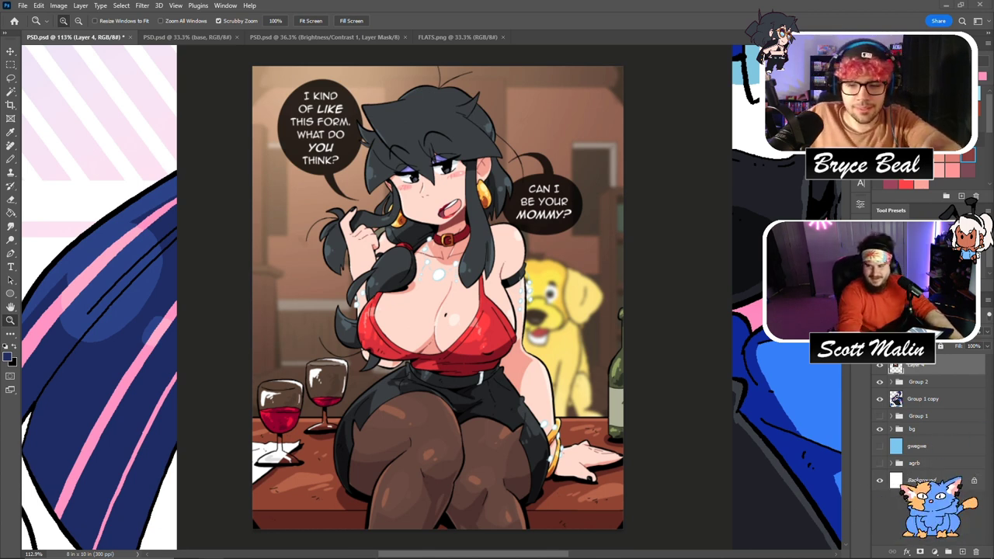
drag(468, 238, 444, 237)
drag(502, 271, 530, 284)
scroll(531, 283, up, 6)
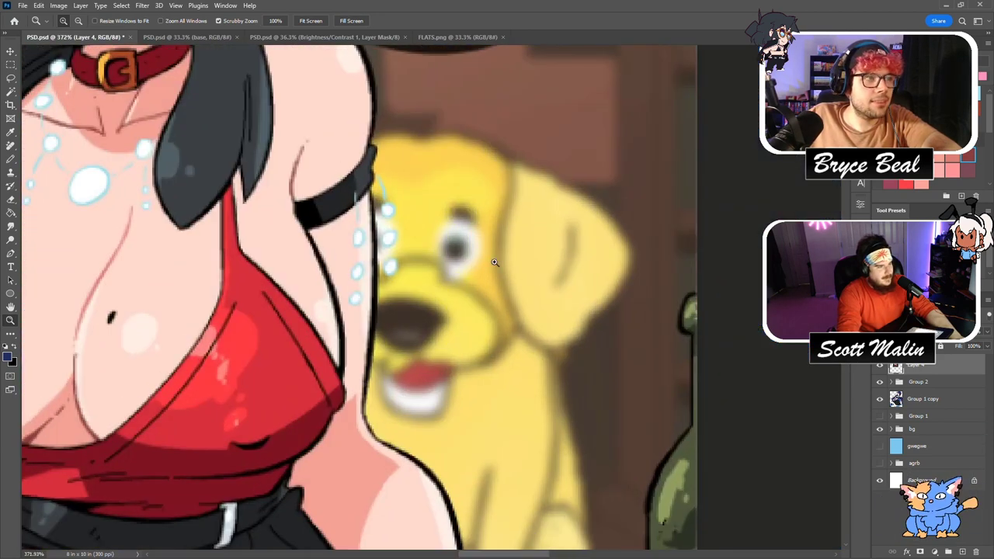
scroll(460, 247, up, 7)
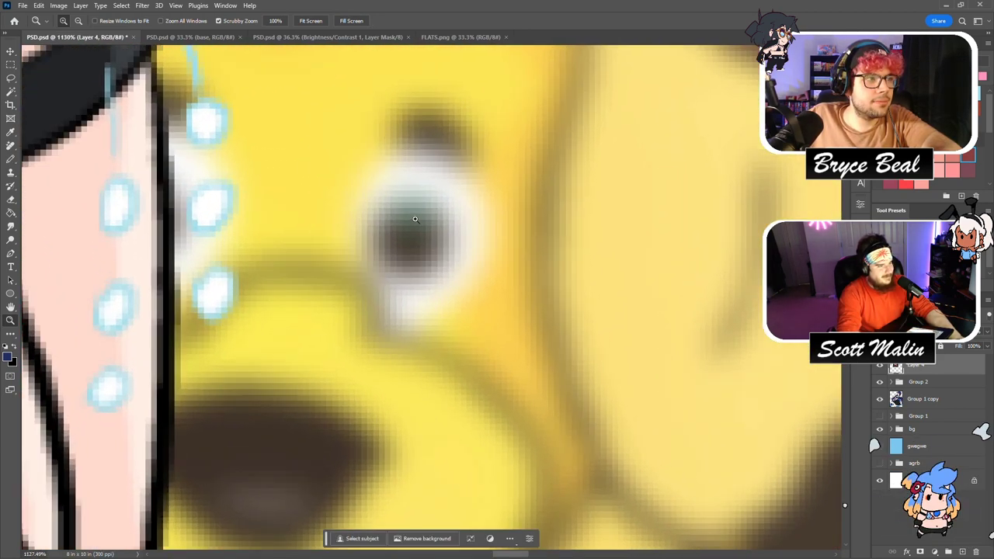
scroll(536, 291, down, 15)
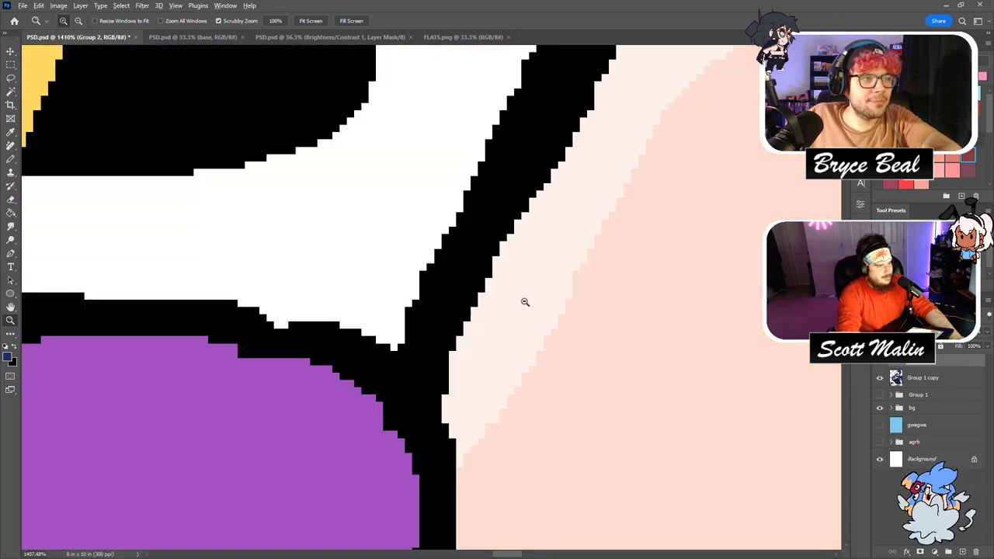
scroll(509, 164, up, 6)
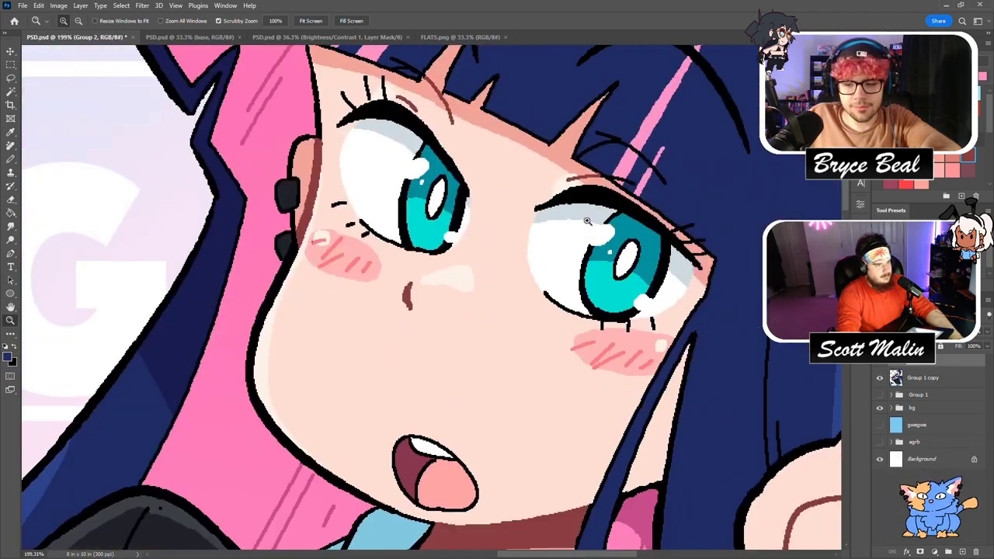
scroll(430, 229, down, 7)
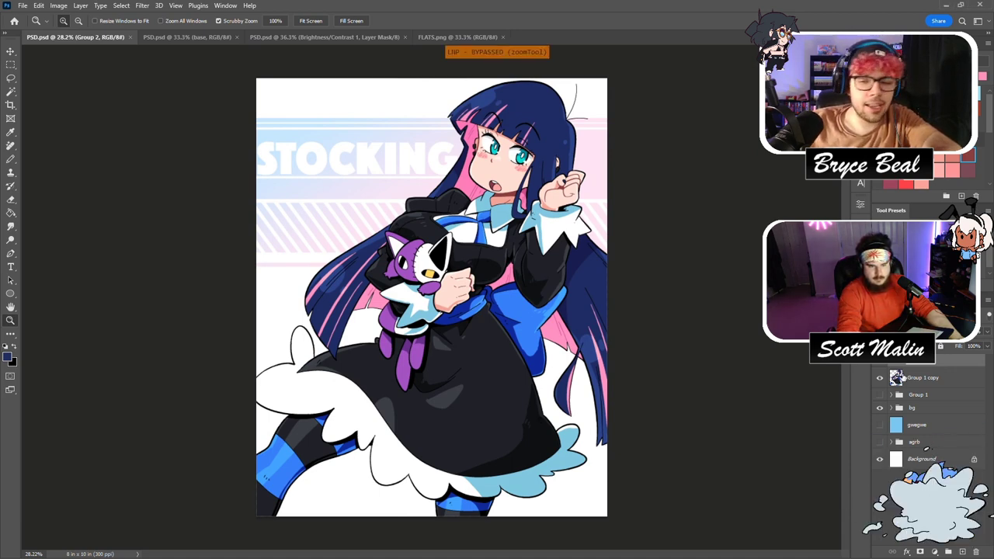
Add a new layer above the merged character and thicken the upper lash lines of both eyes with the Pencil in black.
click(922, 381)
click(961, 551)
key(d)
drag(521, 135, 614, 134)
key(b)
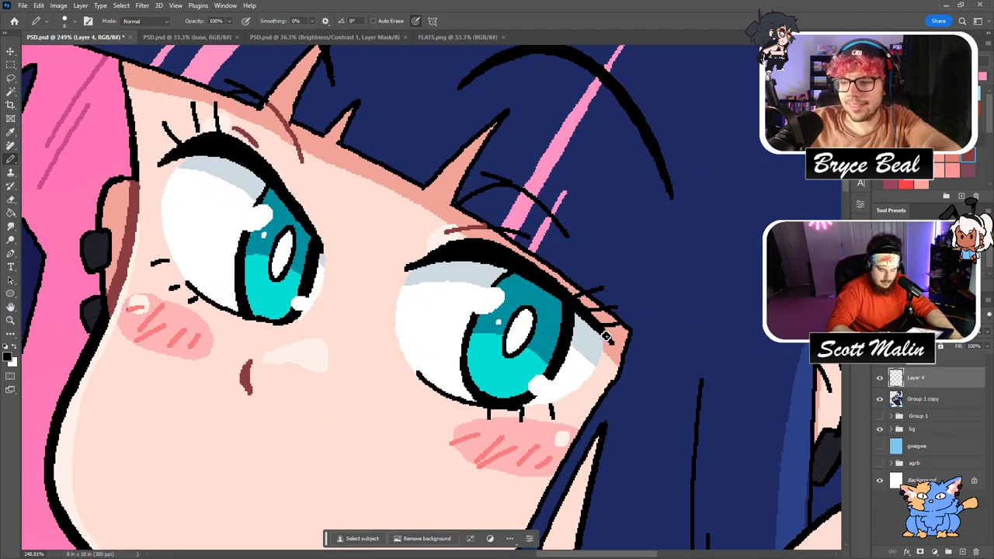
mouse_move(543, 257)
mouse_down()
mouse_move(466, 234)
mouse_move(414, 237)
mouse_move(392, 272)
mouse_up()
mouse_move(318, 243)
mouse_down()
mouse_move(324, 257)
mouse_move(291, 197)
mouse_move(152, 165)
mouse_move(176, 143)
mouse_up()
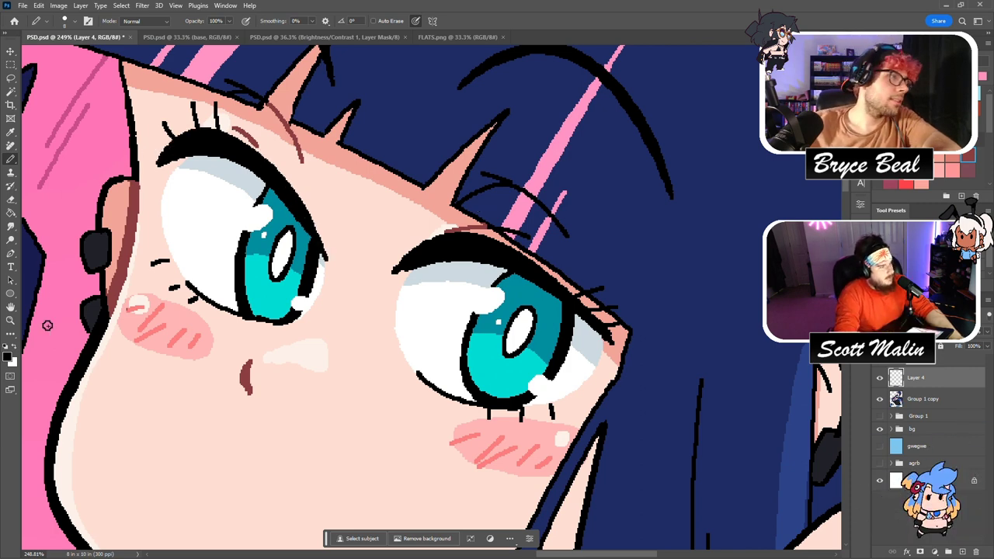
Merge the lash line layer down into the Group 1 copy layer and save the document.
click(10, 320)
drag(375, 259, 297, 259)
drag(503, 249, 475, 247)
key(ctrl+0)
click(878, 381)
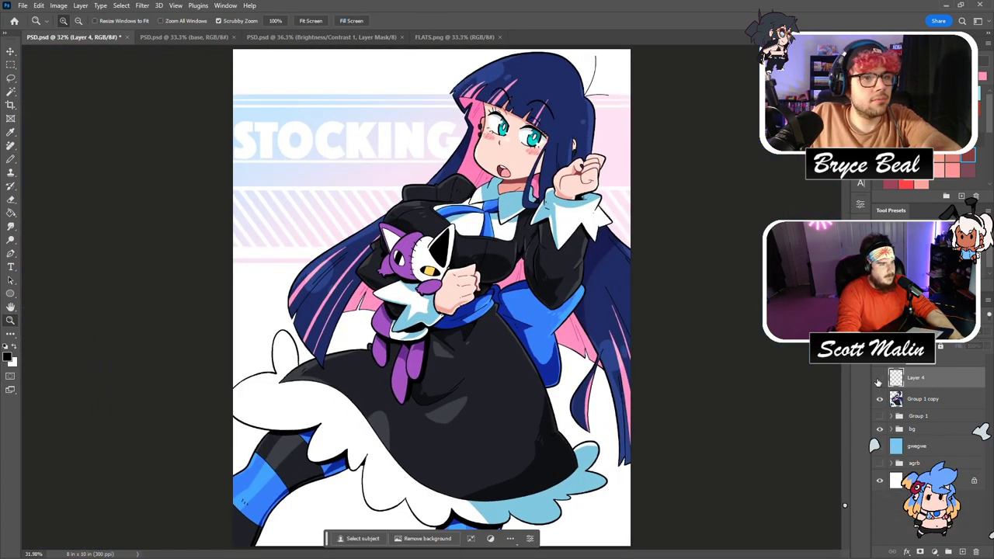
drag(627, 263, 628, 262)
right_click(919, 377)
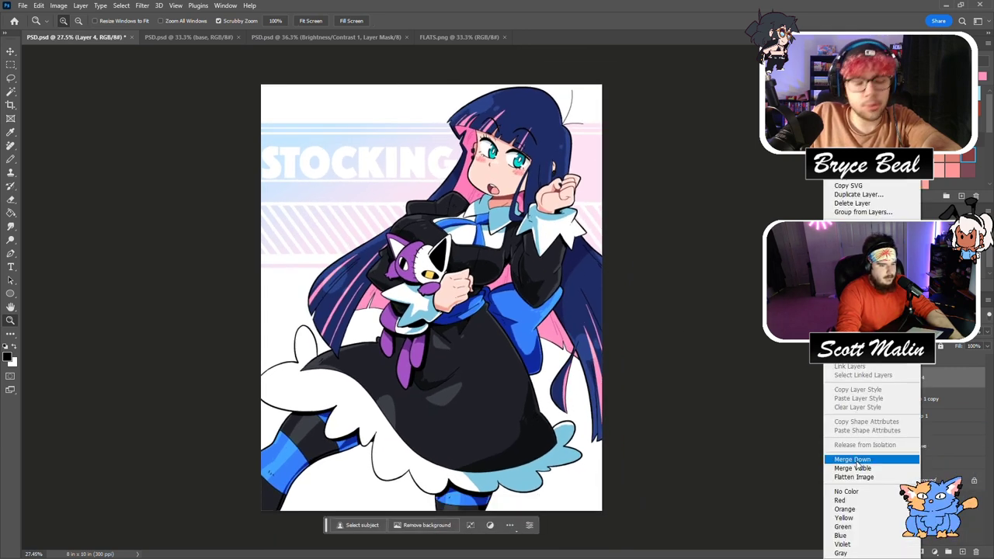
click(854, 462)
drag(501, 284, 504, 284)
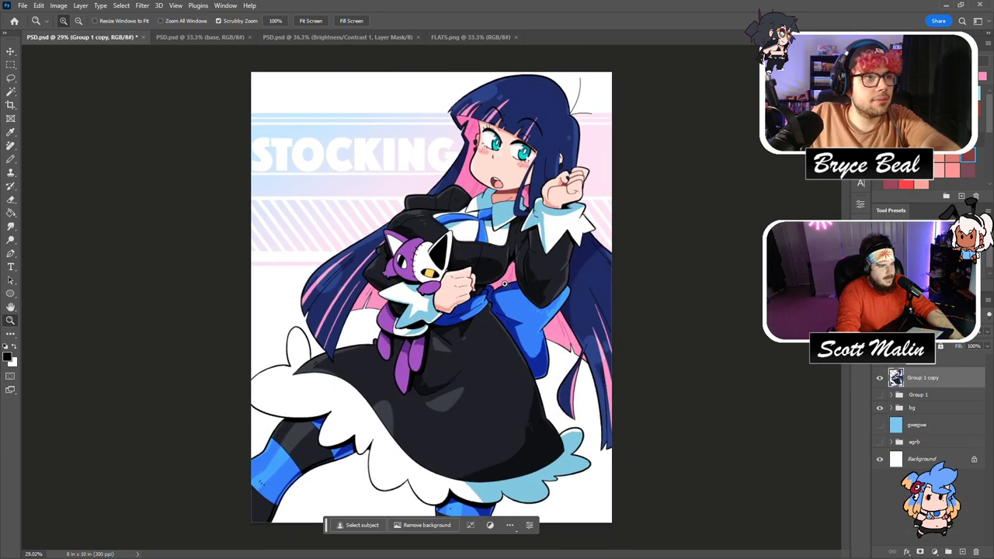
key(ctrl+s)
Save the finished artwork as a PNG with the smallest file size option.
drag(494, 160, 536, 207)
drag(526, 257, 436, 256)
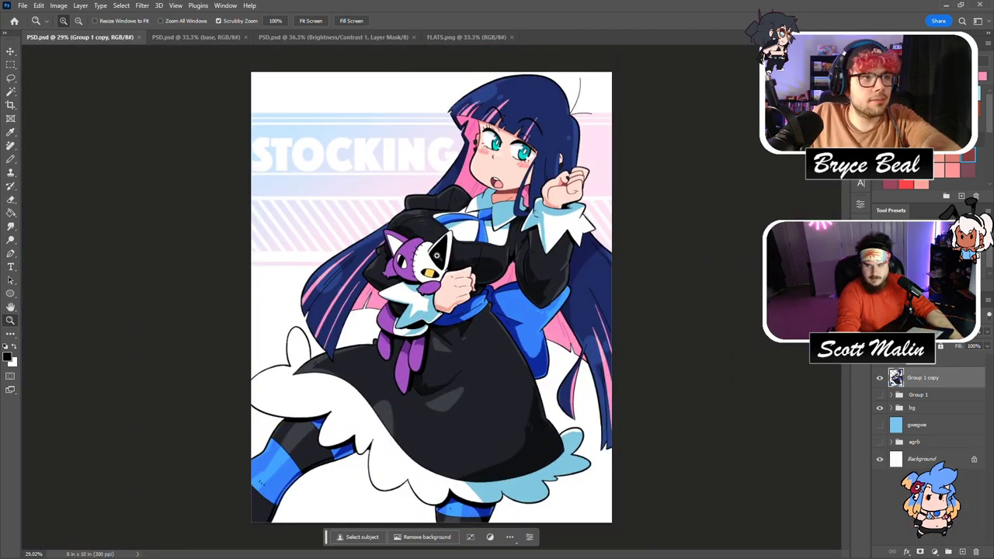
drag(436, 256, 451, 296)
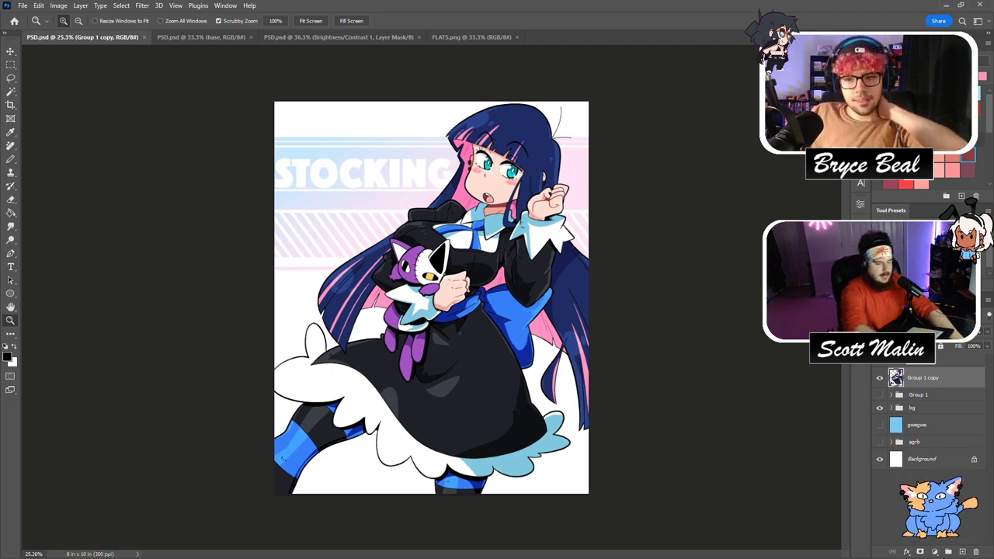
key(ctrl+s)
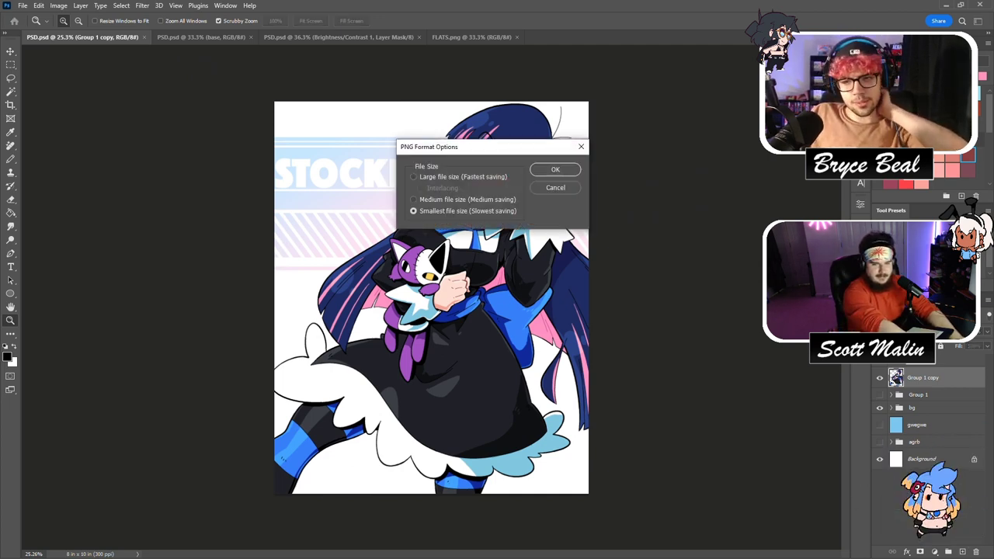
key(Return)
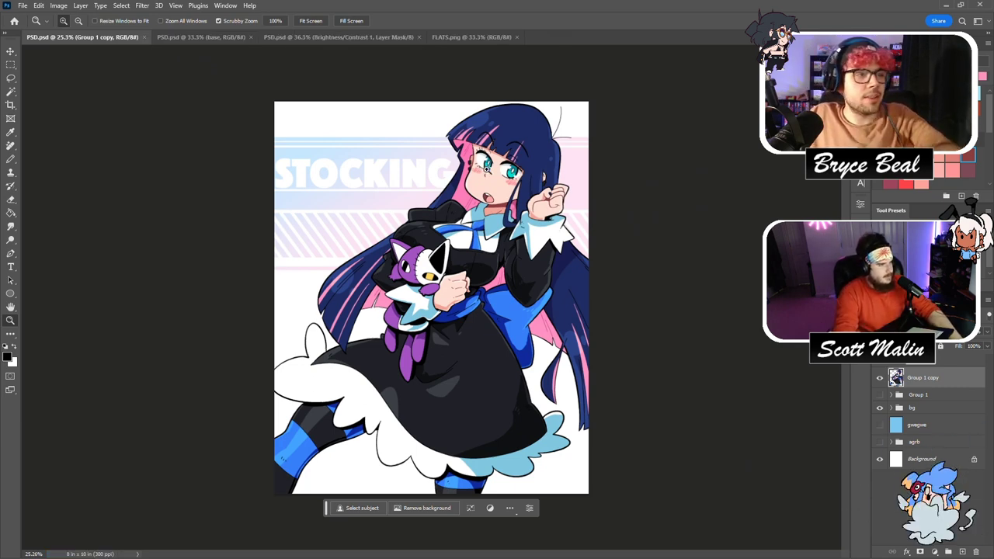
Resize the image to 3.733 × 4.667 in at 300 ppi and save a copy of it.
click(59, 6)
click(74, 82)
click(730, 316)
key(z)
drag(514, 281, 543, 332)
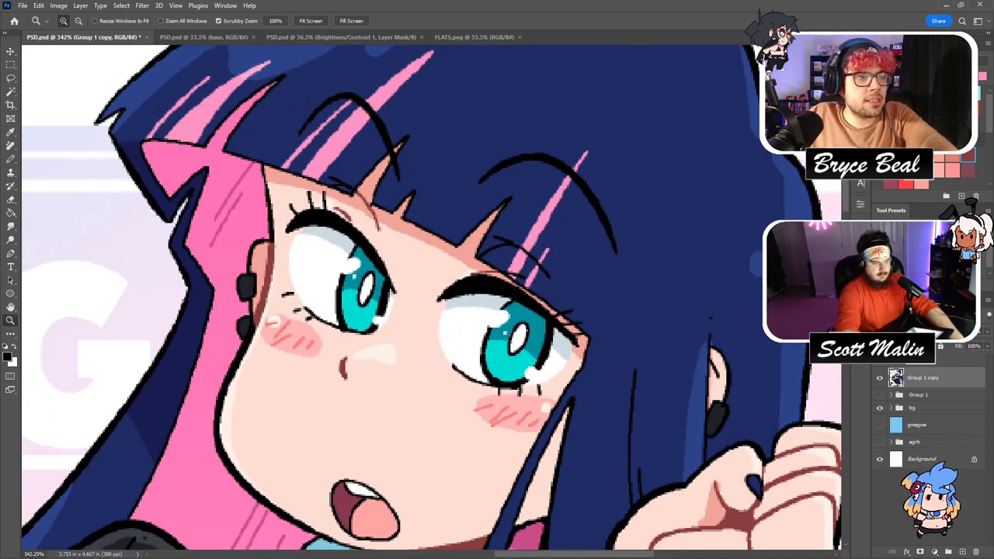
key(Return)
key(Return)
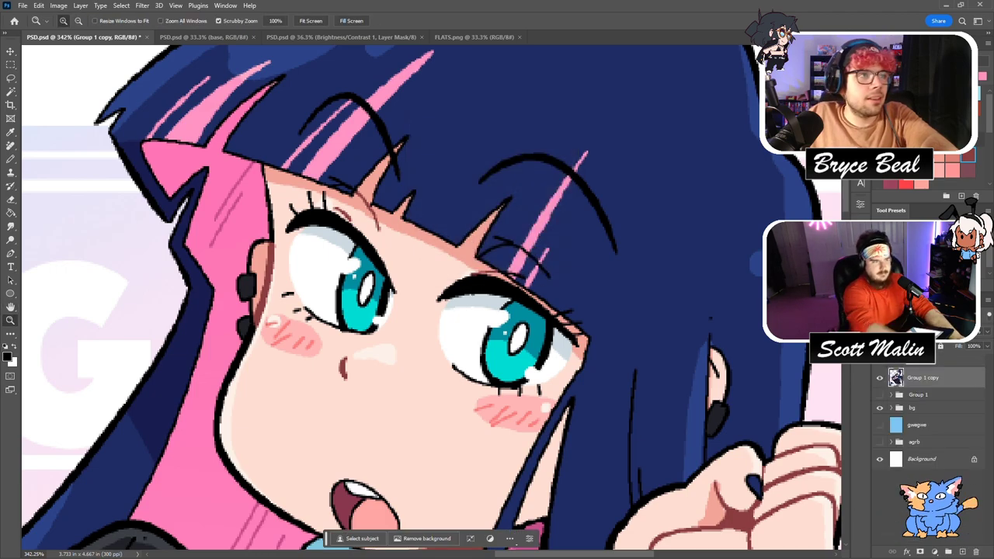
Undo the image resize and save the document.
key(ctrl+z)
drag(424, 174, 352, 222)
key(ctrl+s)
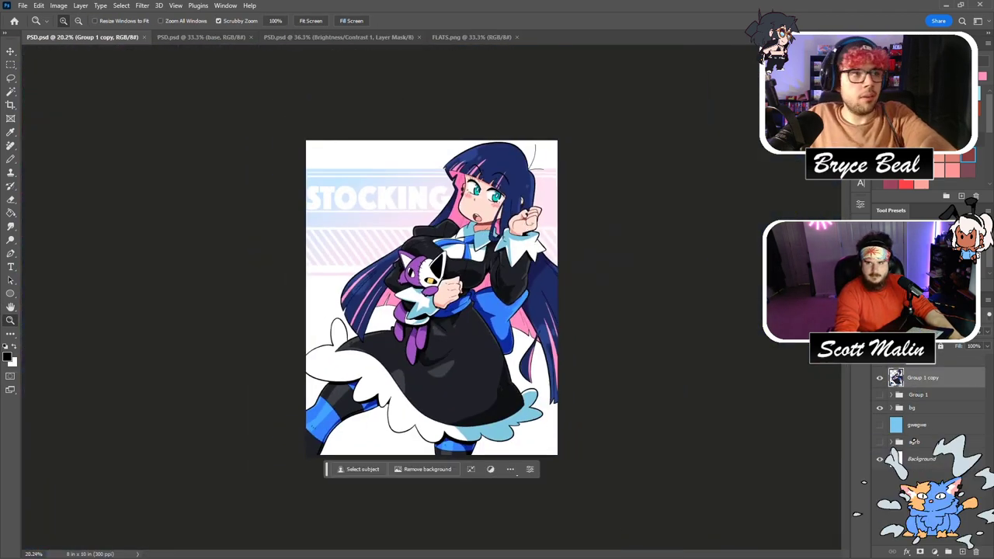
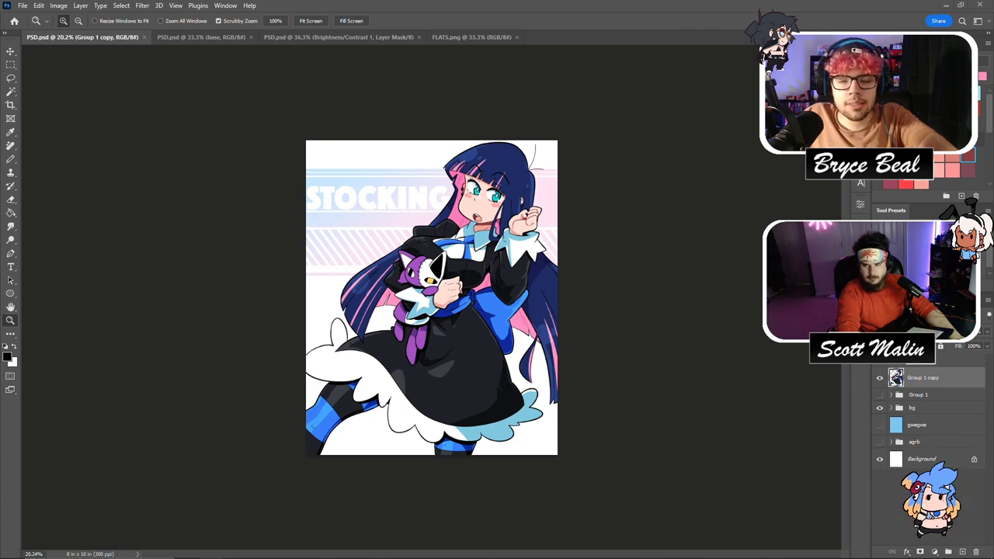
Look through the open documents, close FLATS.png, and switch to the line art of the horned girl eating at the table.
mouse_move(501, 200)
mouse_down()
mouse_move(652, 288)
mouse_move(579, 222)
mouse_move(483, 199)
mouse_up()
drag(214, 50, 236, 52)
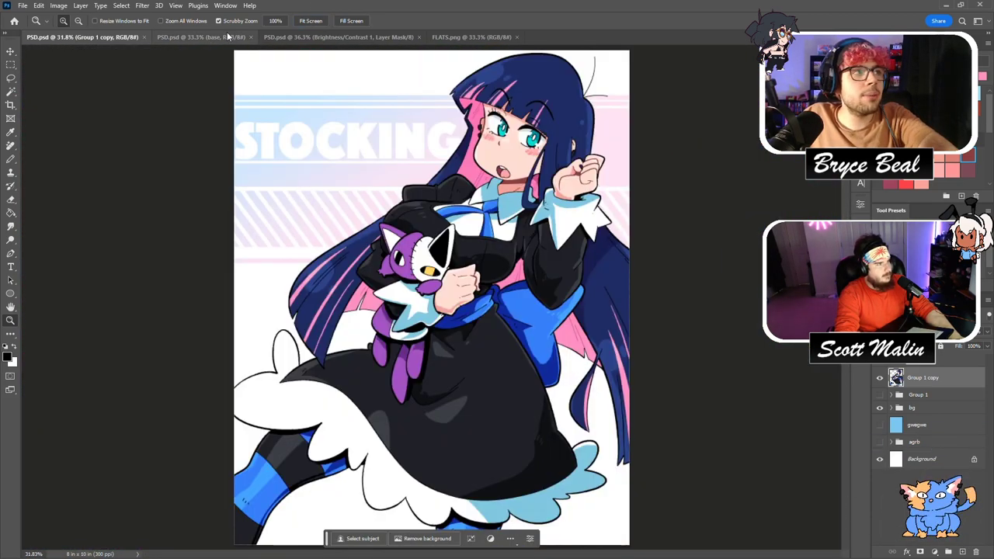
click(201, 37)
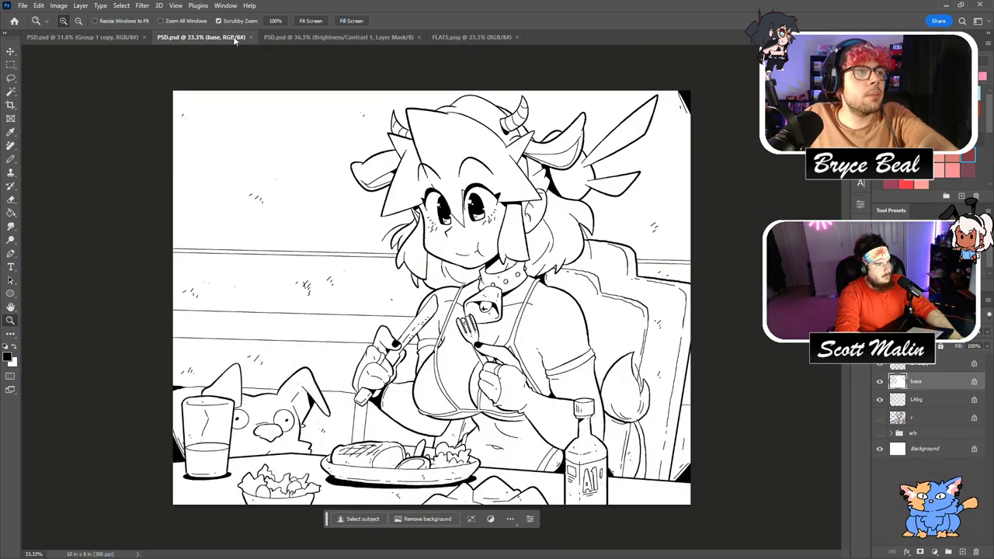
click(295, 38)
key(ctrl+0)
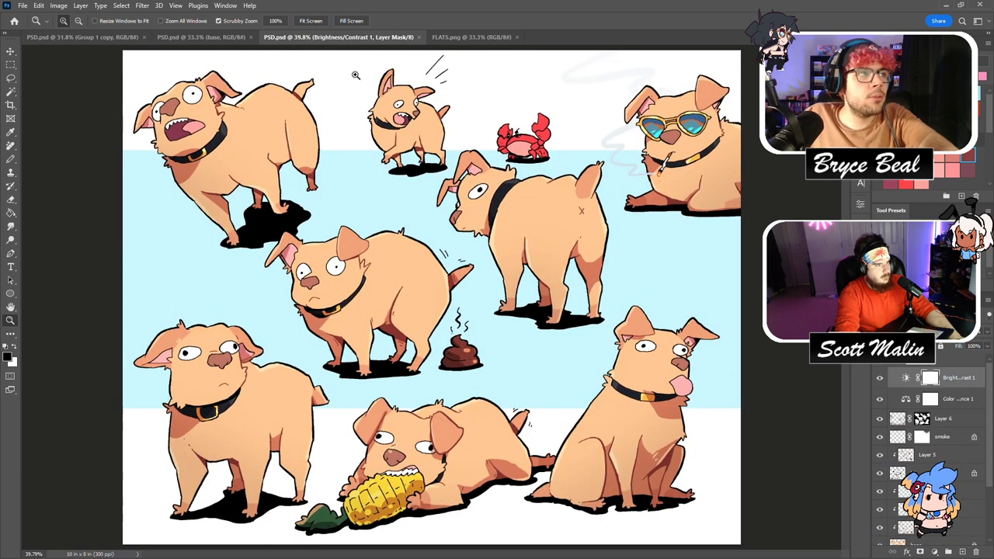
click(518, 37)
click(201, 37)
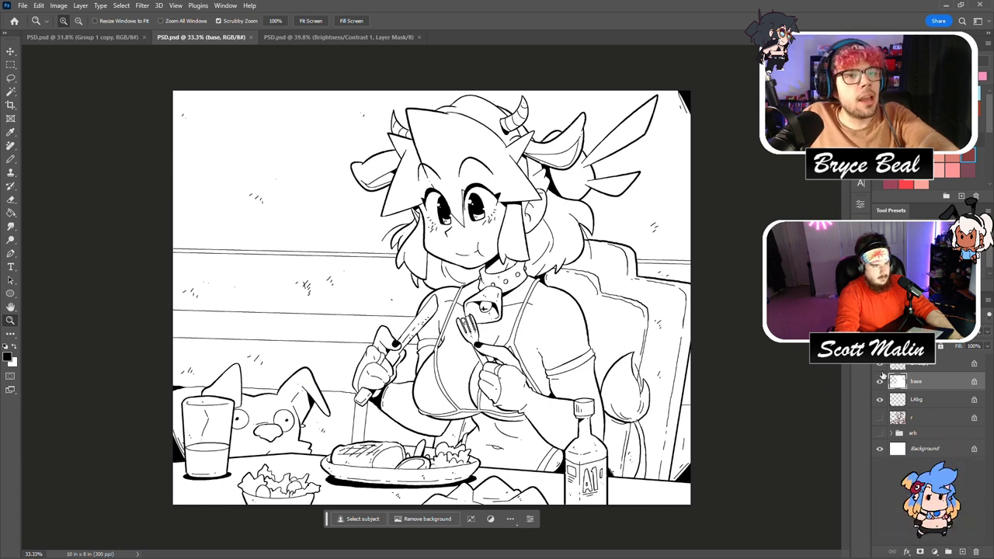
Delete the r layer and add a blue-filled layer named vsdsdvvsd above the arb group, with its opacity lowered.
click(952, 169)
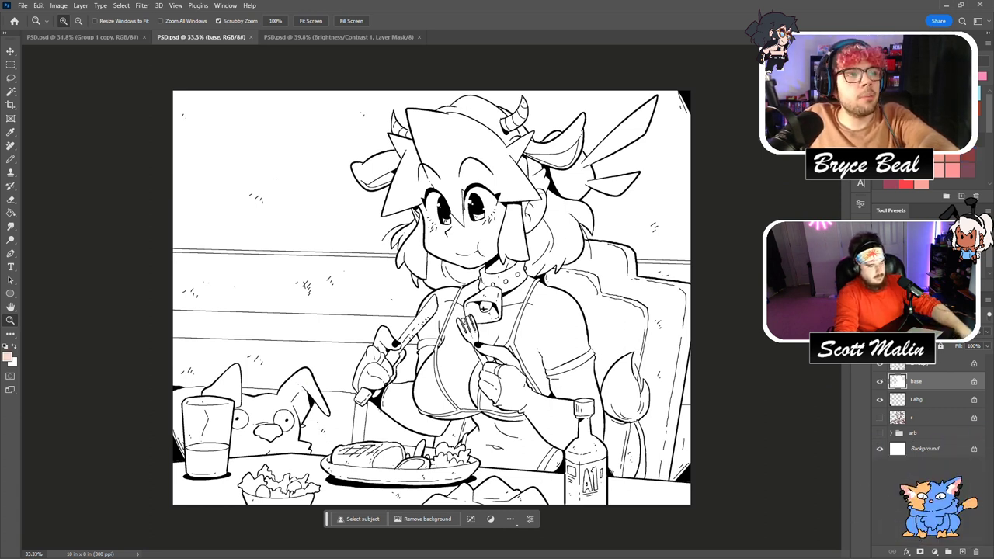
drag(919, 421, 920, 431)
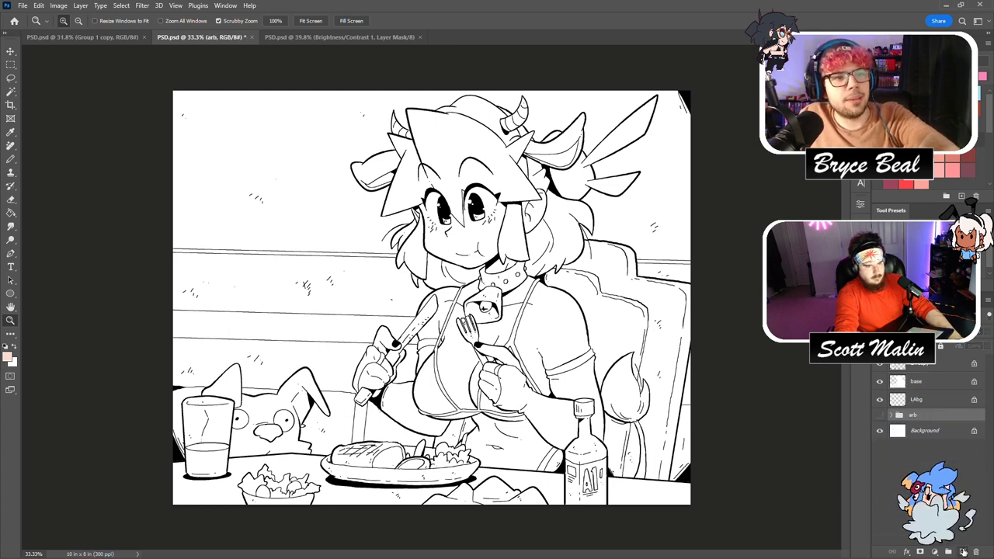
click(963, 551)
key(alt+BackSpace)
double_click(924, 418)
text(vsdsdvvsd)
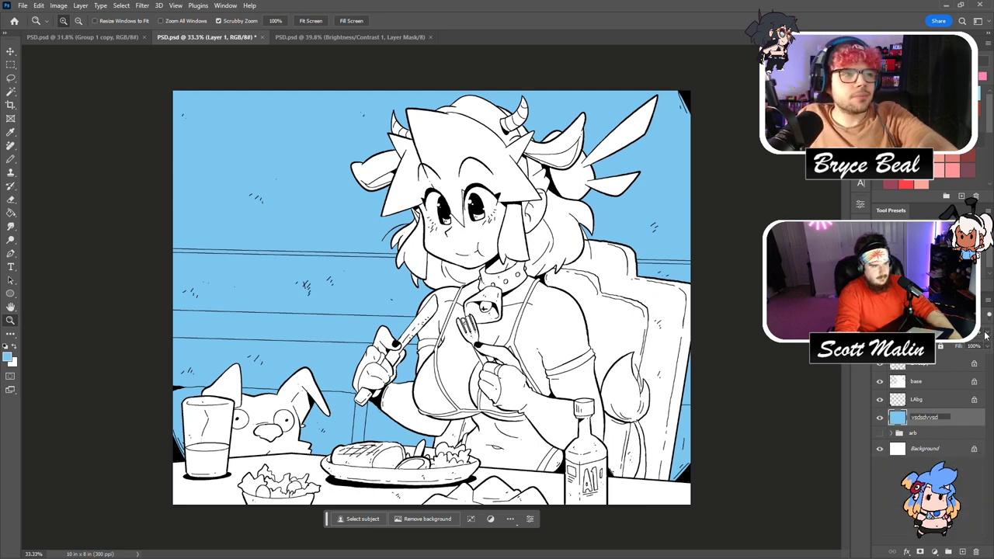
click(986, 332)
click(954, 345)
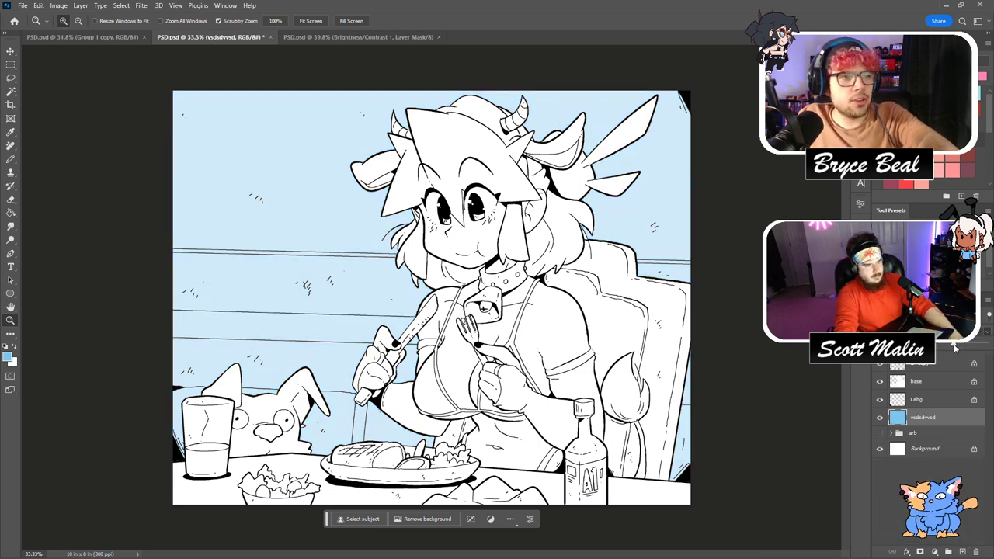
Add two layers clipped to the base layer, name them sh and cd, and hide cd.
click(924, 387)
click(961, 551)
click(961, 551)
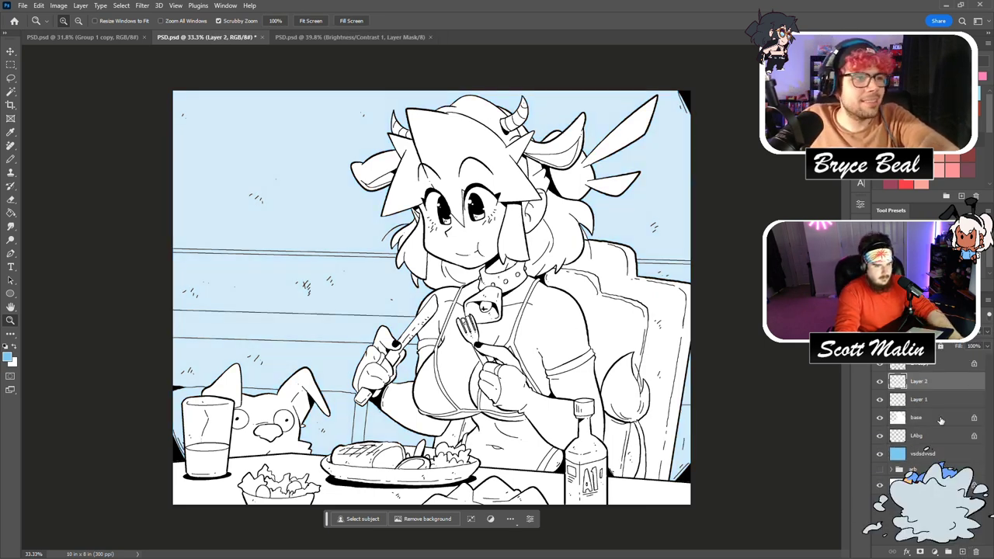
alt+click(942, 408)
alt+click(942, 391)
double_click(937, 399)
text(sh)
double_click(927, 381)
text(cd)
click(879, 381)
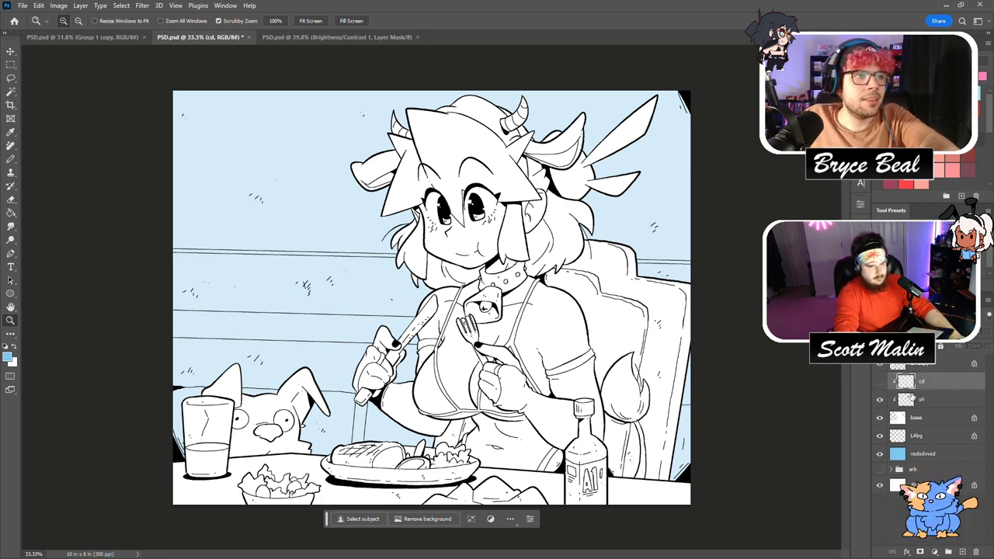
On the sh layer, fill the neck area between the chin and the studded collar with blue shadow.
click(935, 399)
key(x)
drag(540, 196, 572, 255)
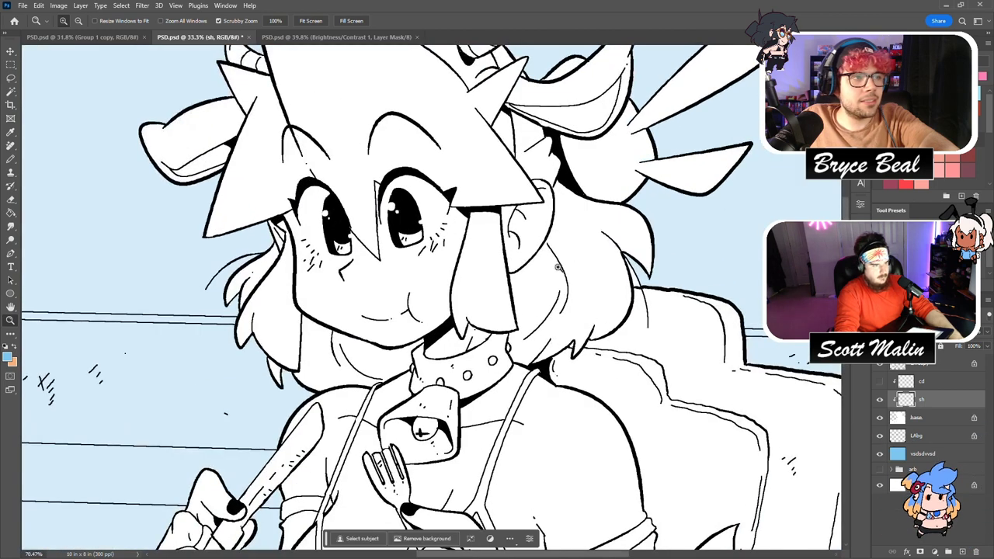
key(g)
click(483, 345)
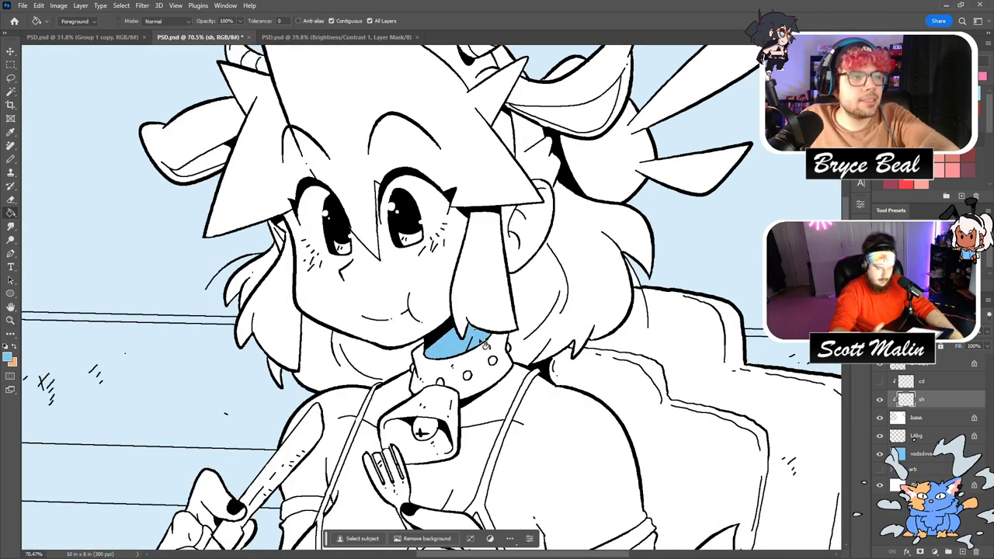
Draw the shadow edges across the collar and upper chest, and fill the shadow beside and below the bell in blue.
key(b)
drag(483, 345, 474, 394)
mouse_move(543, 379)
mouse_down()
mouse_move(509, 440)
mouse_move(410, 478)
mouse_up()
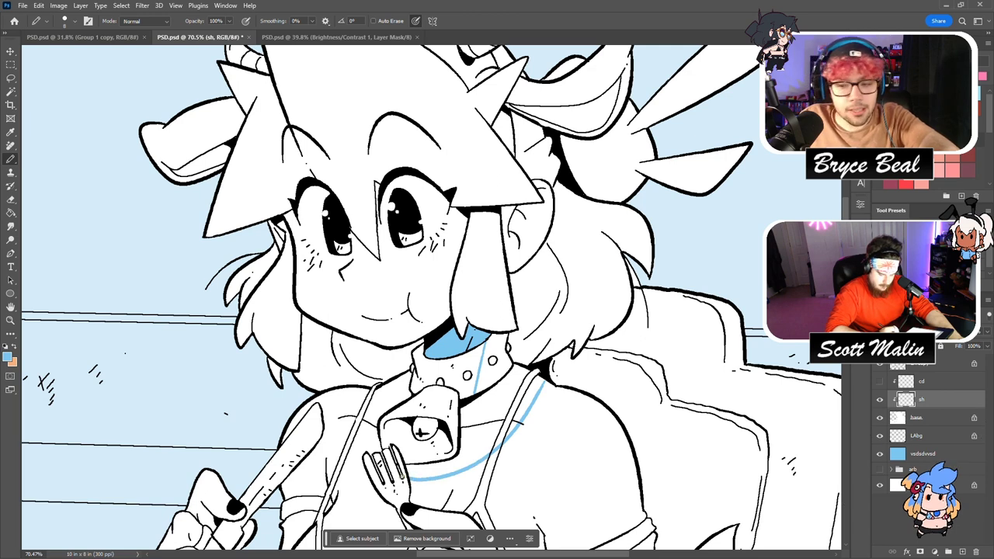
drag(378, 456, 403, 375)
key(g)
click(391, 405)
click(376, 442)
click(446, 467)
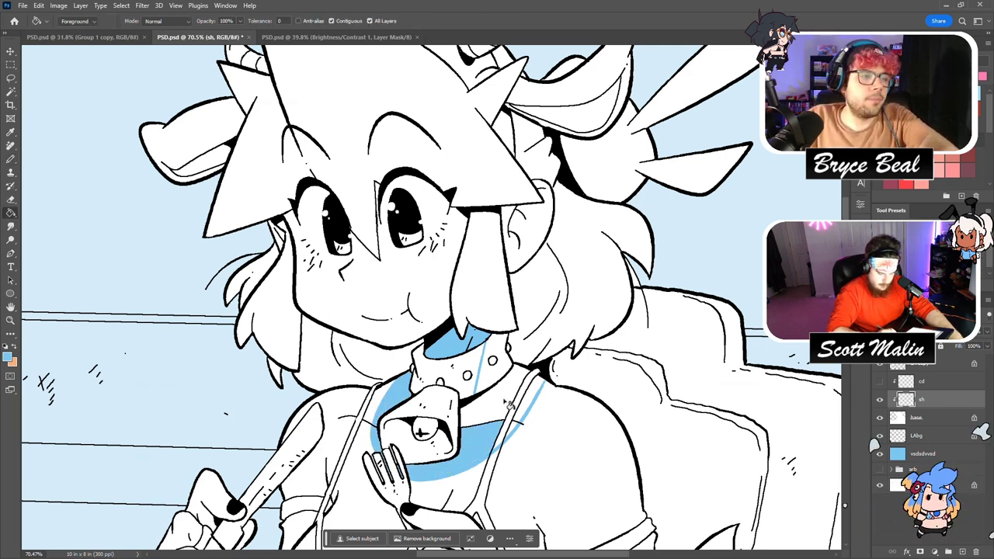
Fill the remaining chest shadow around the shoulder strap and the shaded part of the studded collar in blue.
click(497, 404)
click(524, 407)
click(528, 386)
click(500, 373)
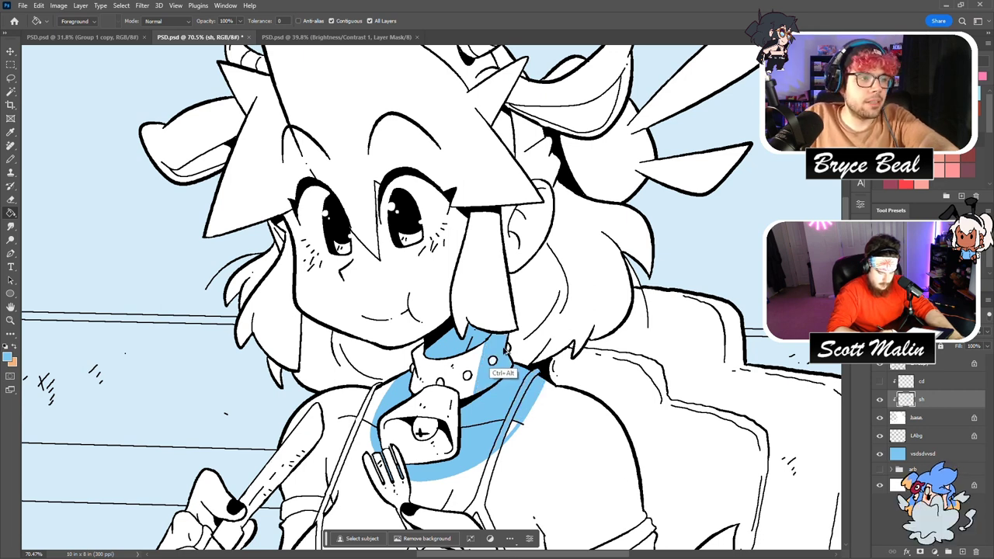
click(454, 385)
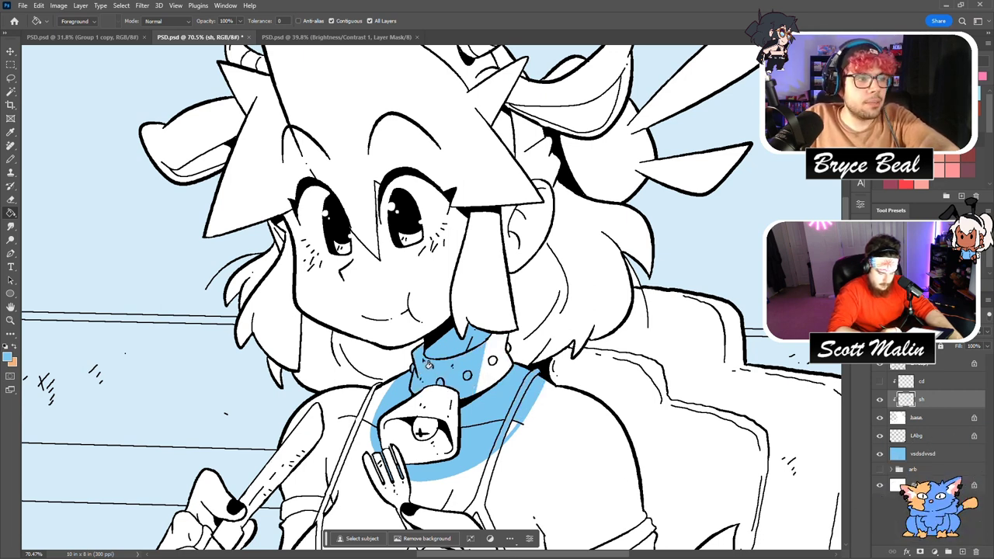
Draw a curved shadow edge across the top of the bell and shade the bell and its inner ball in blue.
key(b)
mouse_move(423, 399)
mouse_down()
mouse_move(448, 406)
mouse_move(448, 423)
mouse_up()
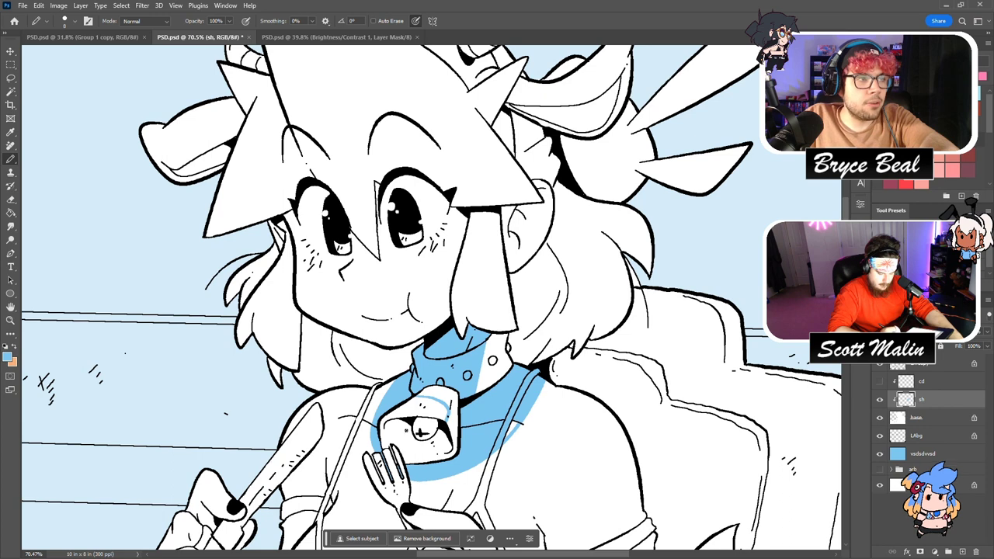
key(g)
click(420, 429)
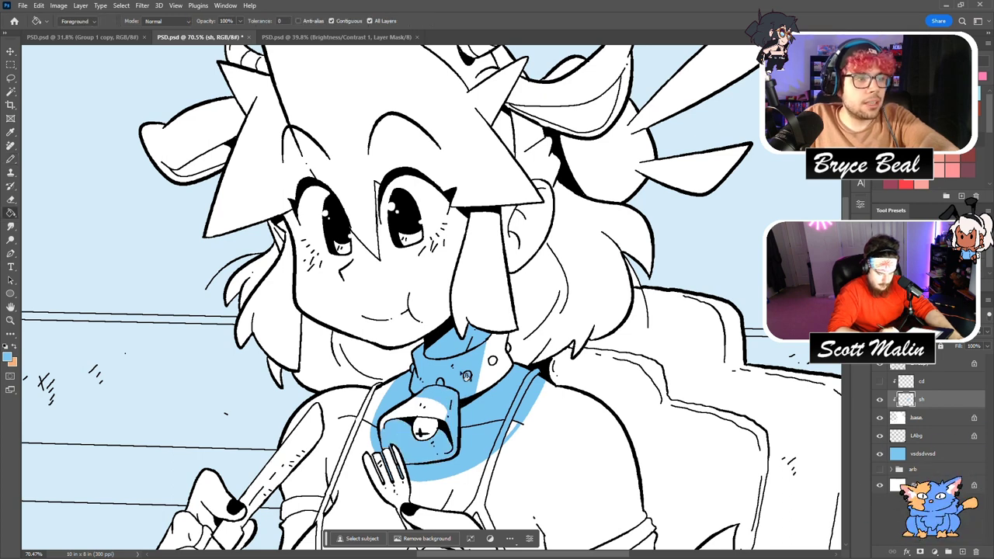
key(b)
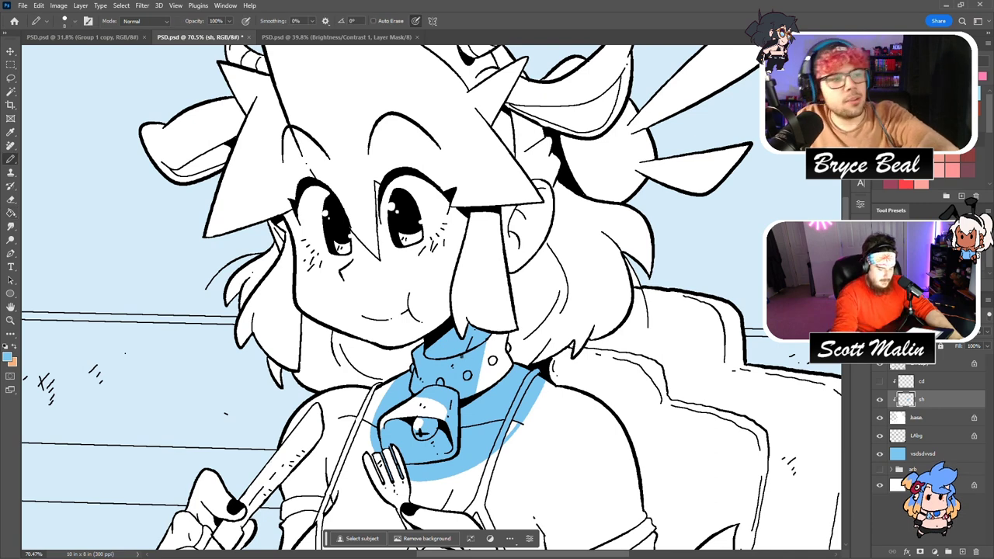
Fill the hair behind the face, beside the cheek and below the jaw, with blue shadow.
key(g)
click(281, 247)
click(277, 235)
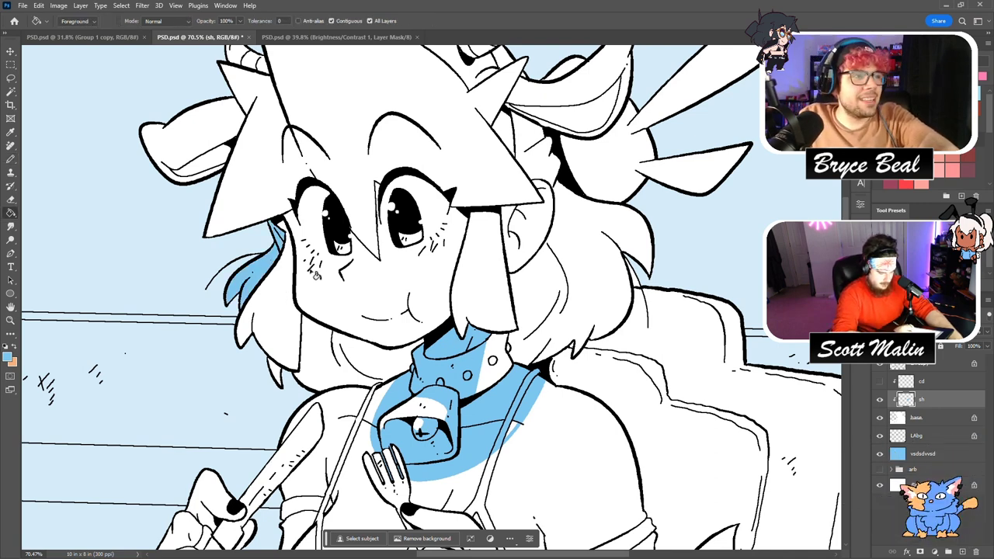
click(331, 358)
key(b)
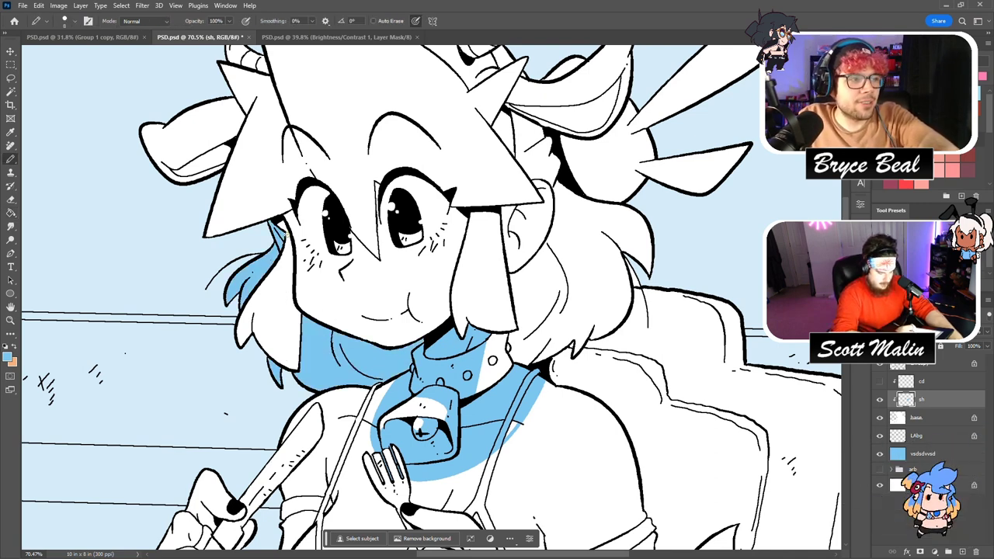
Shade the inner part of both animal ears in blue where they meet the head.
key(g)
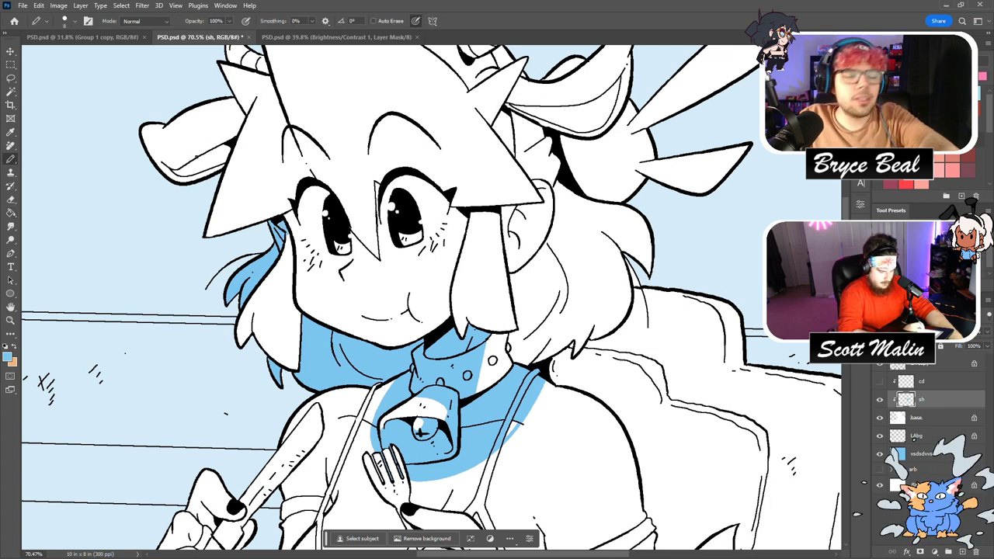
click(227, 153)
key(b)
drag(541, 121, 573, 106)
key(g)
click(556, 110)
Shade the top of the hair lock in front of the ear and the back hair beneath the ear in blue.
key(b)
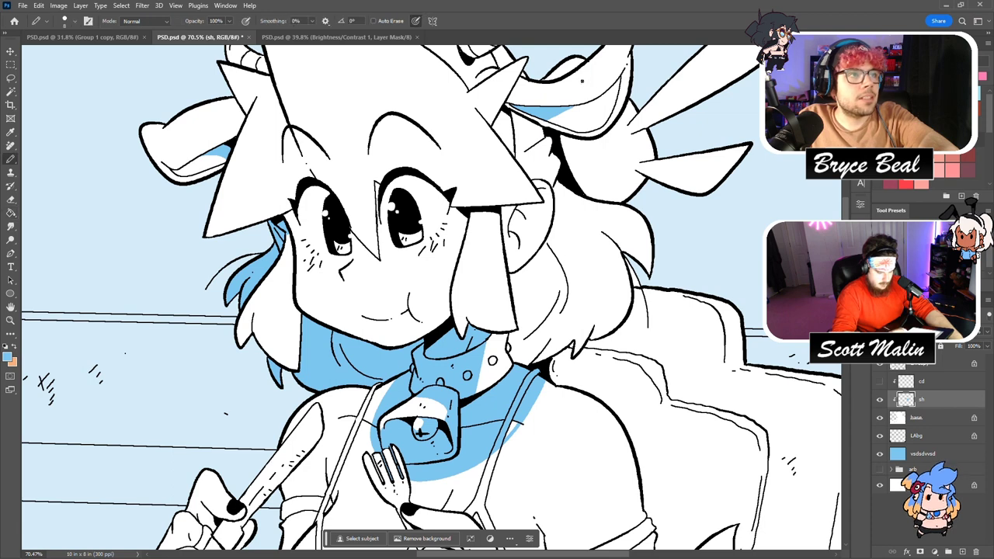
mouse_move(466, 224)
mouse_down()
mouse_move(502, 225)
mouse_move(497, 214)
mouse_up()
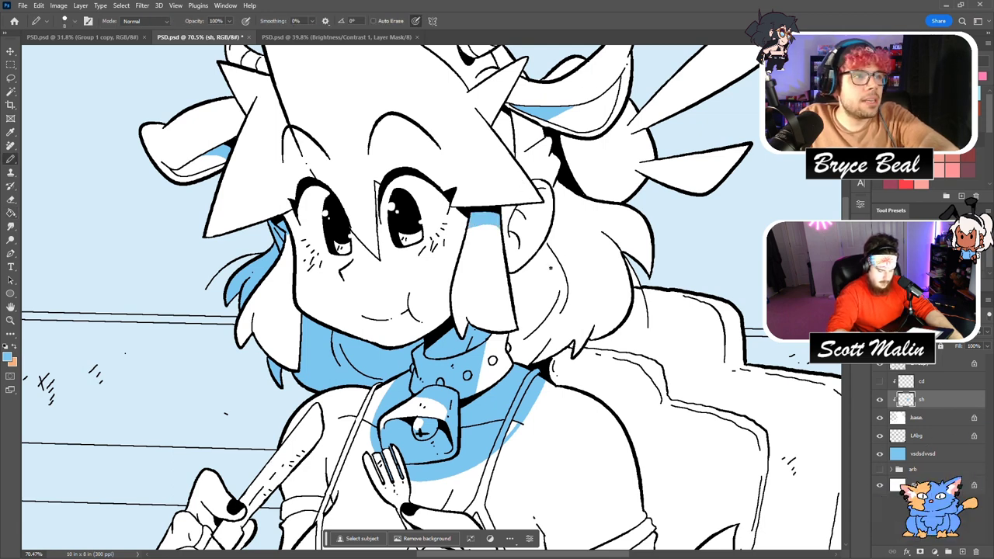
drag(561, 313, 554, 295)
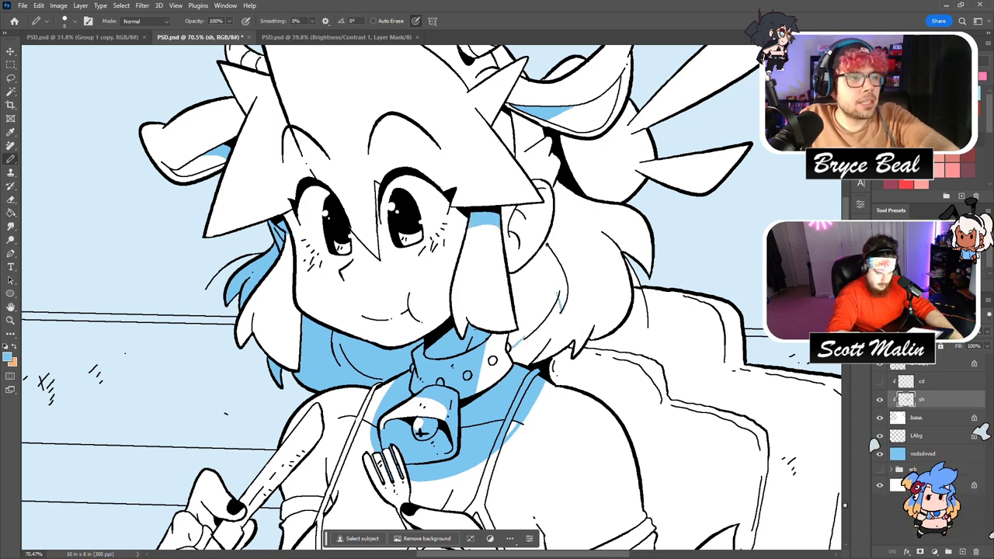
key(g)
click(546, 276)
key(b)
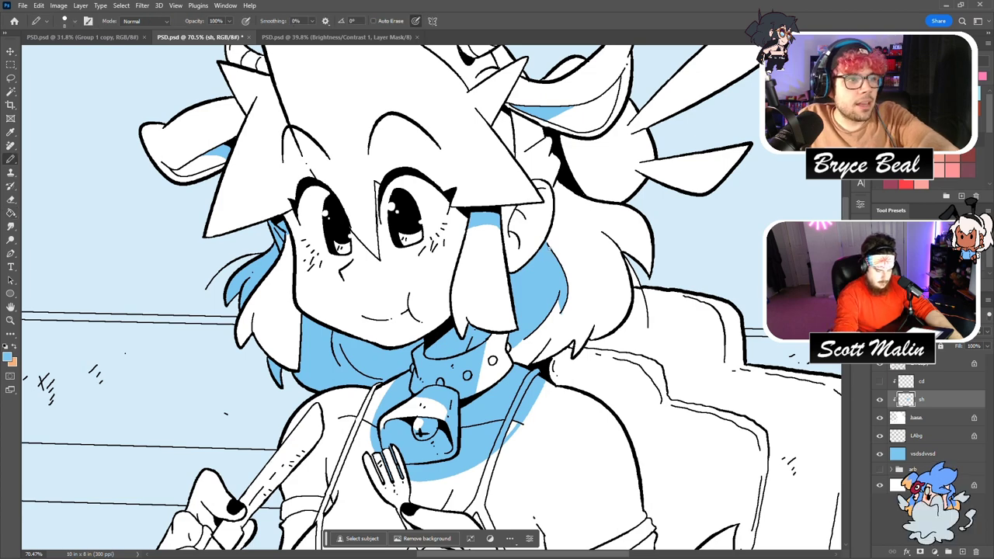
Draw a curved shadow edge at the lower center of the bikini top and fill the shadow in blue.
scroll(552, 247, up, 3)
scroll(552, 247, down, 4)
scroll(552, 247, down, 8)
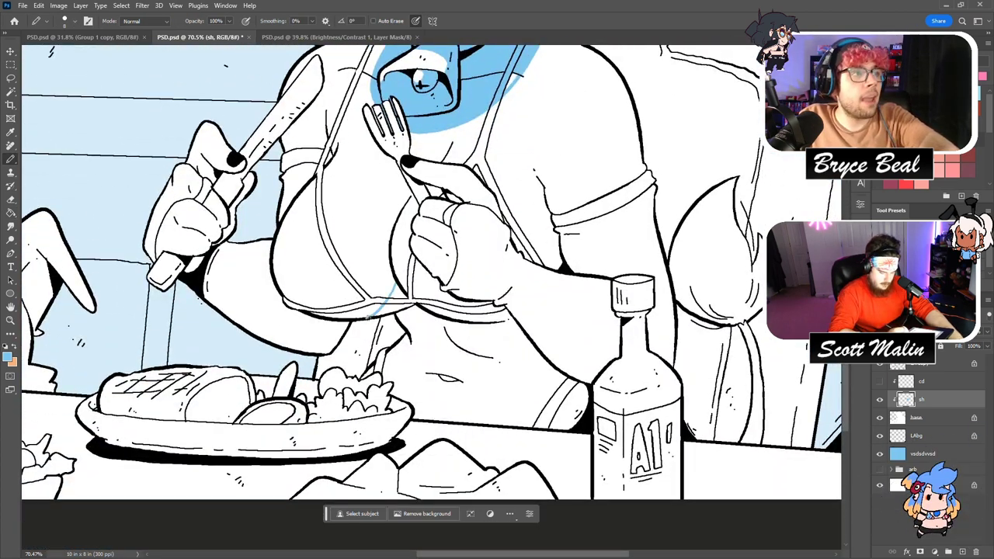
key(g)
click(397, 309)
Fill the stomach and hip below the bikini top with blue shadow and erase a rounded highlight on the lower belly.
key(b)
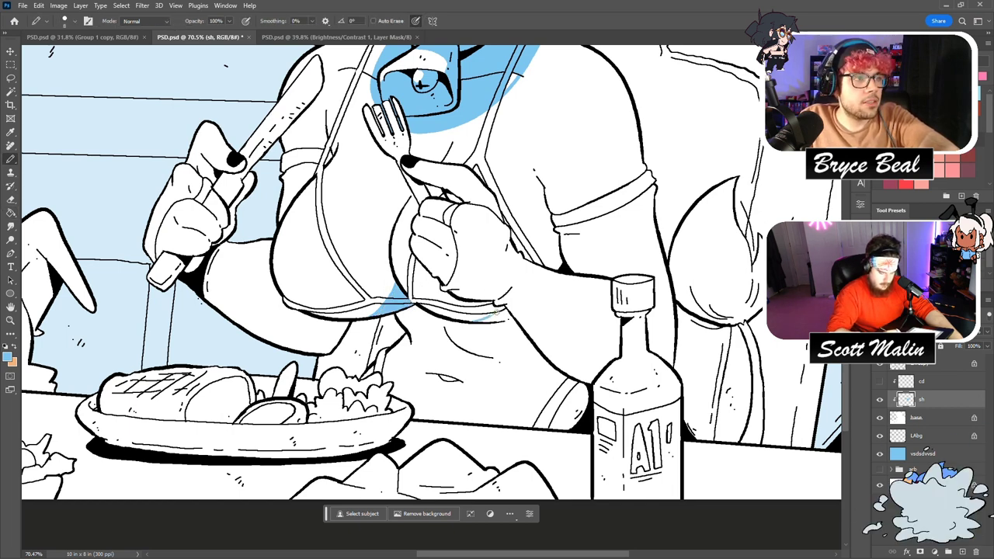
key(g)
click(416, 381)
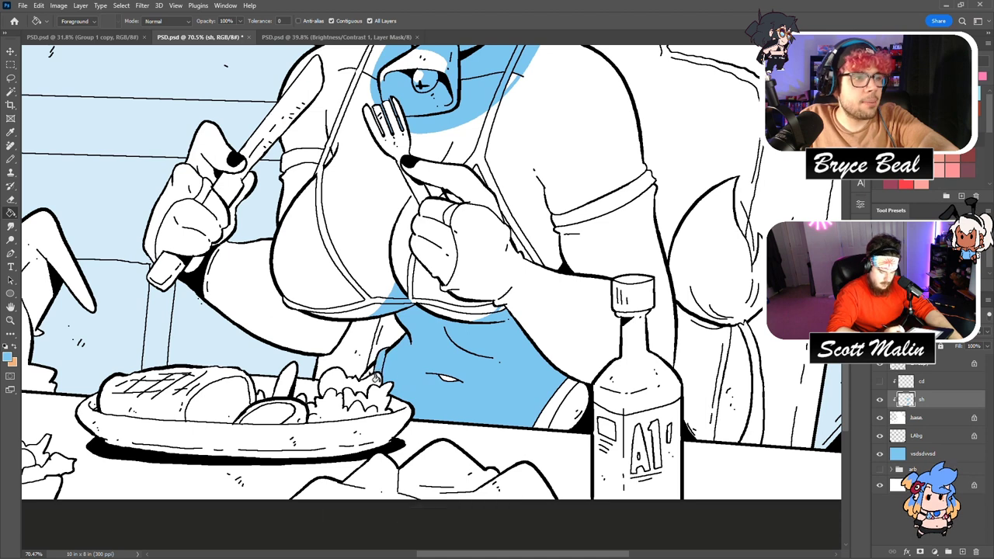
click(565, 401)
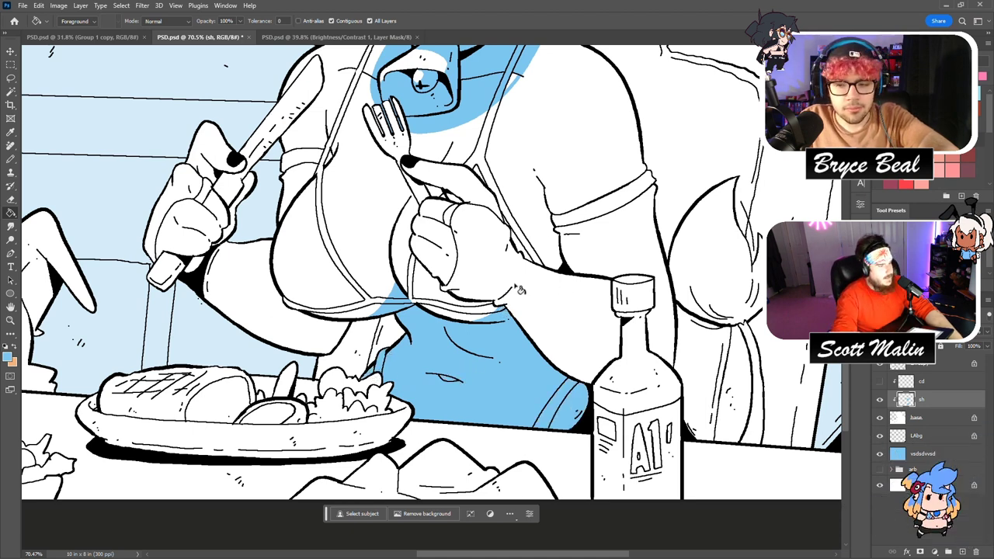
key(e)
mouse_move(432, 406)
mouse_down()
mouse_move(410, 380)
mouse_move(462, 388)
mouse_move(405, 390)
mouse_move(466, 385)
mouse_up()
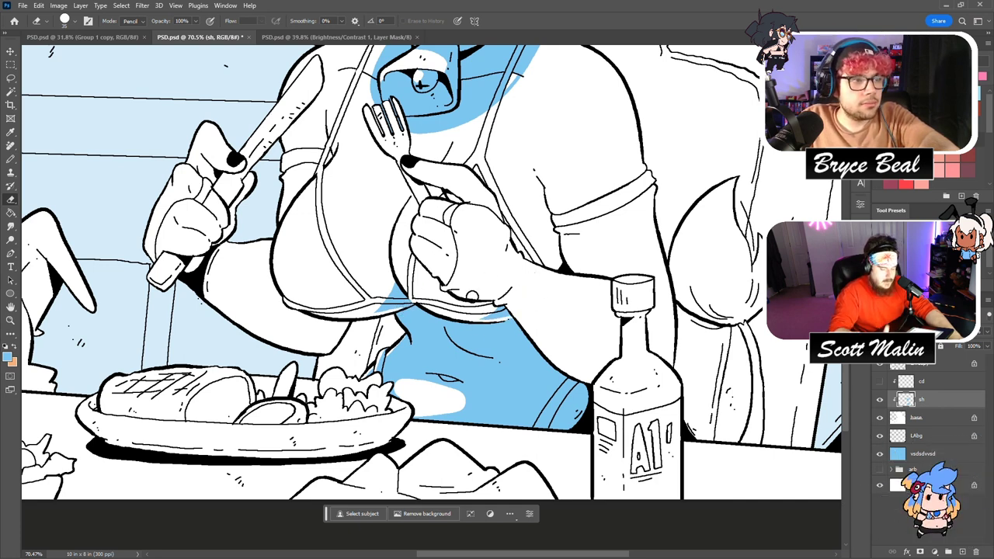
scroll(471, 295, up, 5)
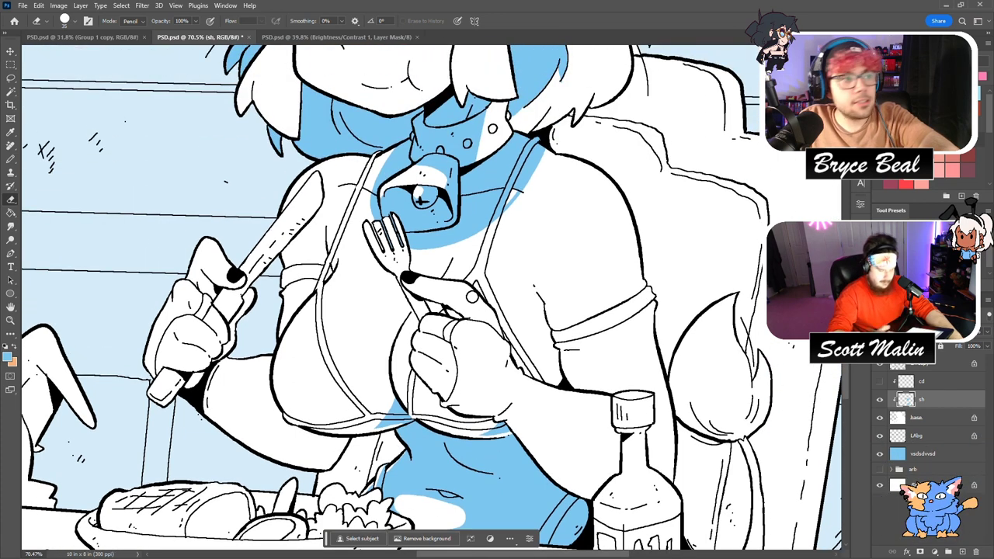
key(g)
key(b)
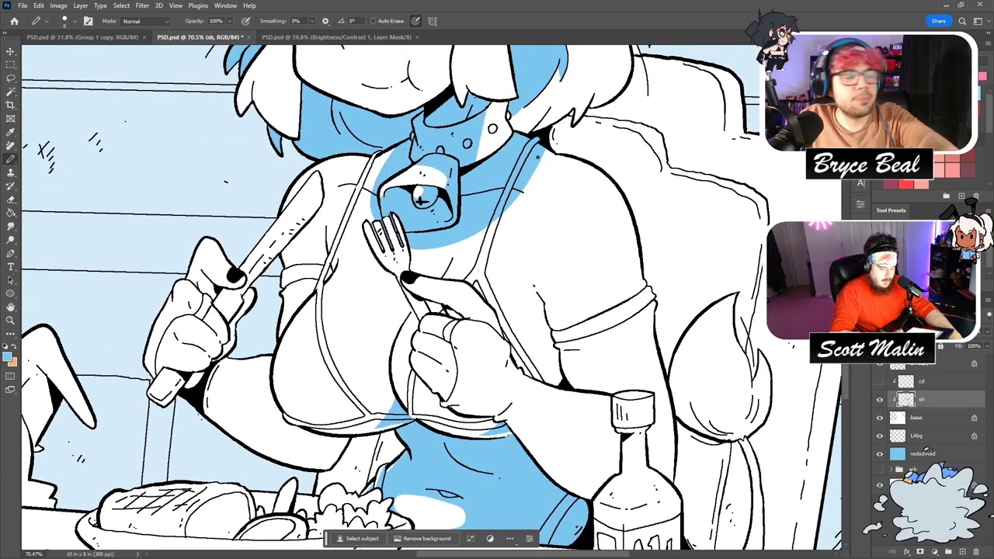
scroll(537, 156, down, 1)
key(e)
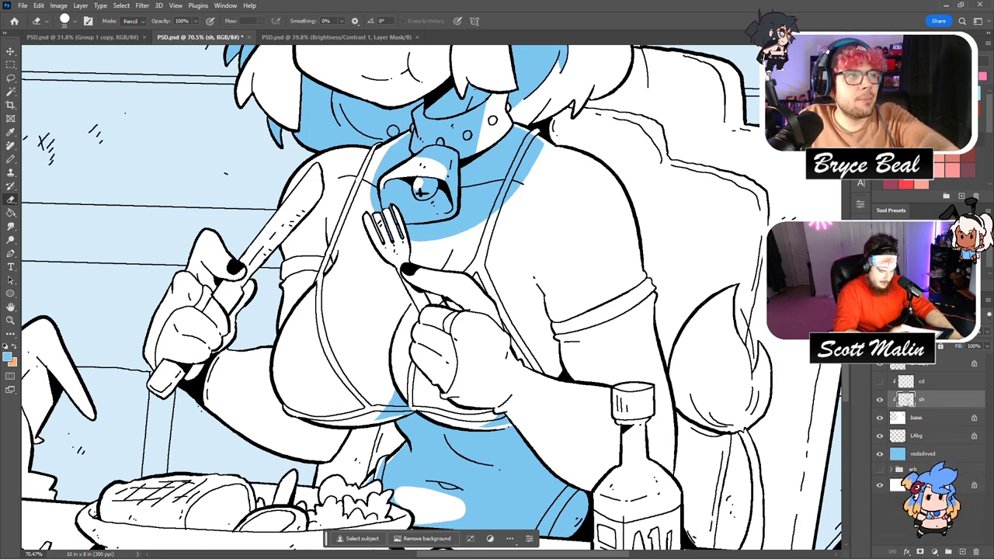
Draw shadow edges on the underside of the knife arm's forearm and the area beside the waist, and fill both in blue.
key(b)
mouse_move(225, 426)
mouse_down()
mouse_move(299, 432)
mouse_move(301, 421)
mouse_up()
key(g)
click(312, 439)
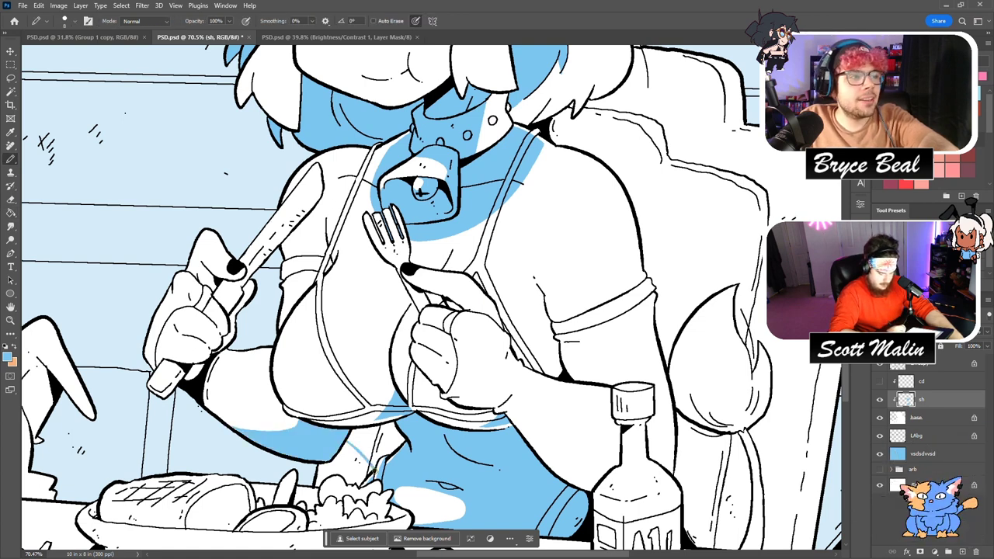
click(364, 444)
key(b)
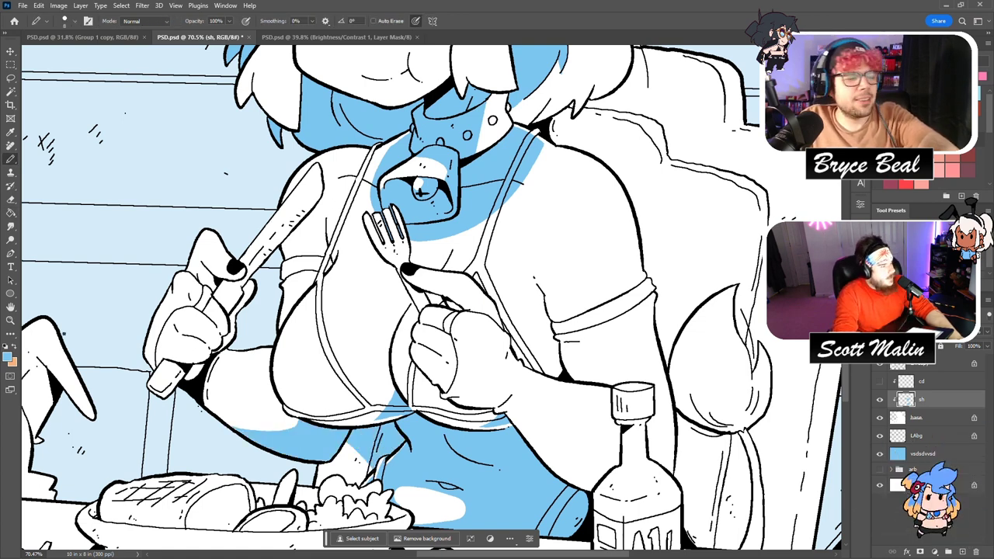
Fill the inner fingers of the knife hand in blue and extend the forearm shadow in a curve up to the wrist.
scroll(114, 355, up, 2)
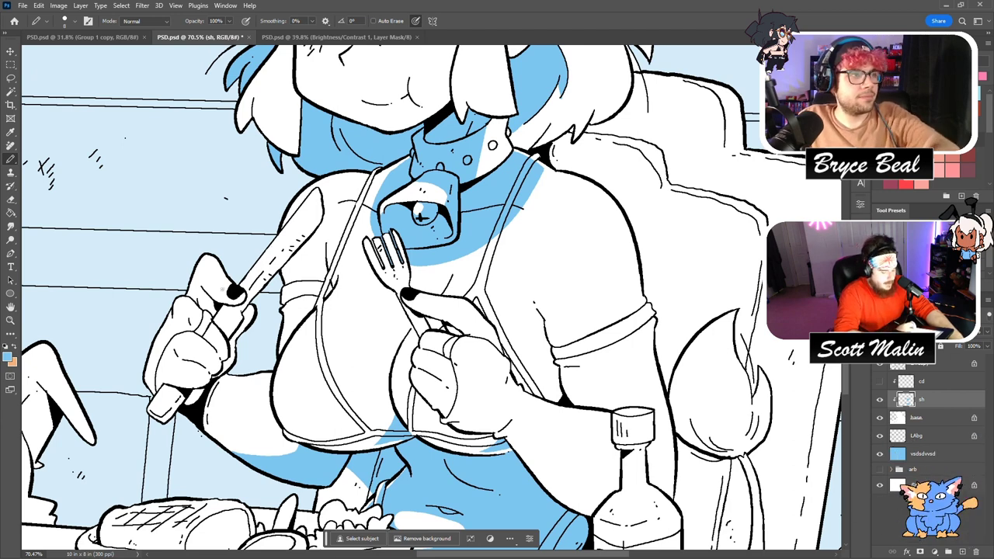
key(g)
click(208, 299)
key(b)
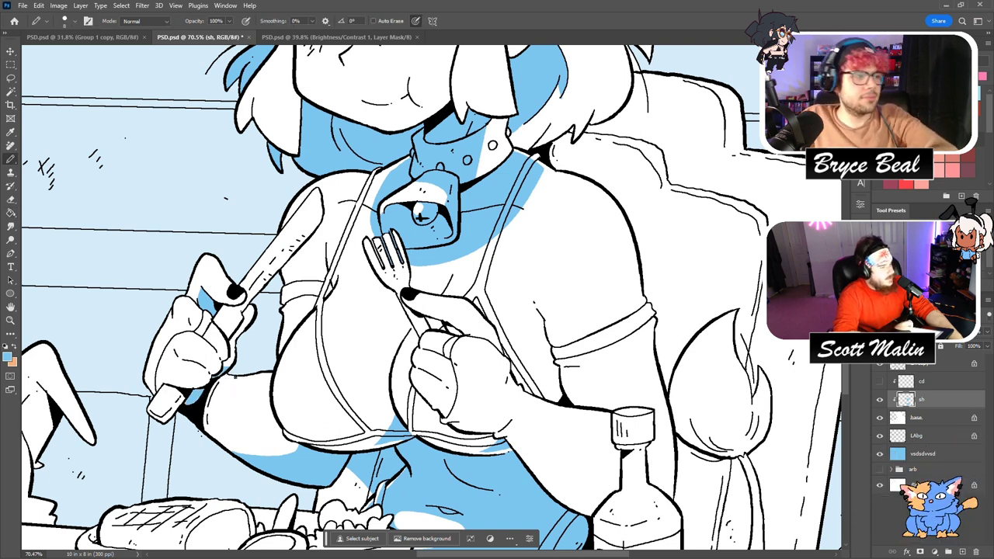
mouse_move(286, 454)
mouse_down()
mouse_move(253, 446)
mouse_move(231, 376)
mouse_up()
key(g)
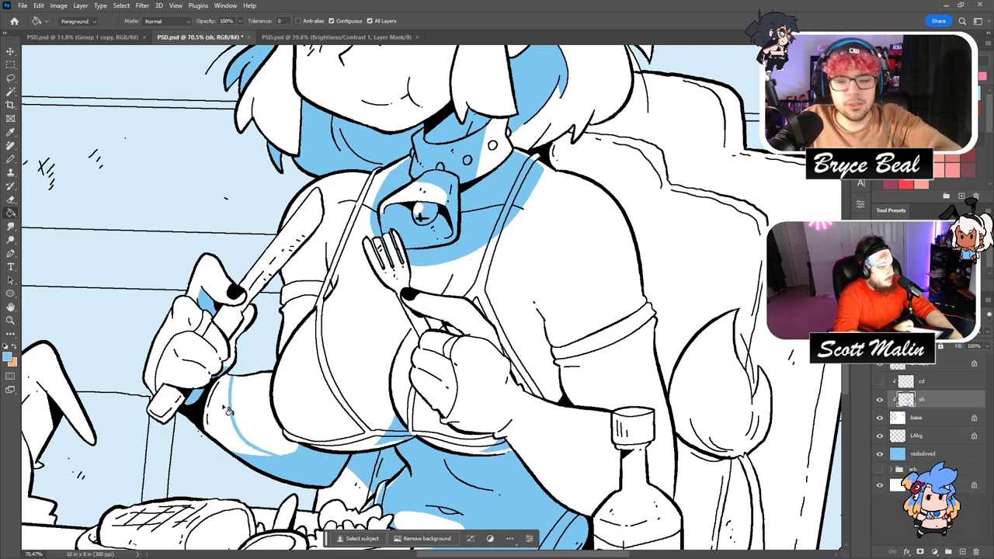
click(223, 394)
key(b)
Draw a straight diagonal shadow edge across the chair back behind the tail and fill the chair areas below it in blue.
scroll(431, 298, down, 2)
click(11, 320)
drag(579, 404, 528, 403)
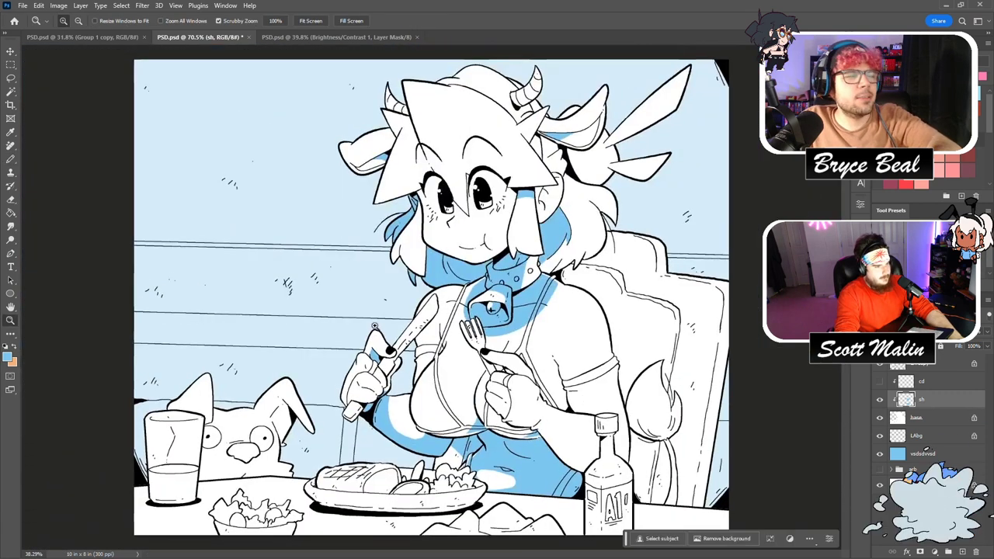
mouse_move(740, 412)
mouse_down()
mouse_move(744, 449)
mouse_move(758, 448)
mouse_up()
scroll(745, 449, down, 2)
key(b)
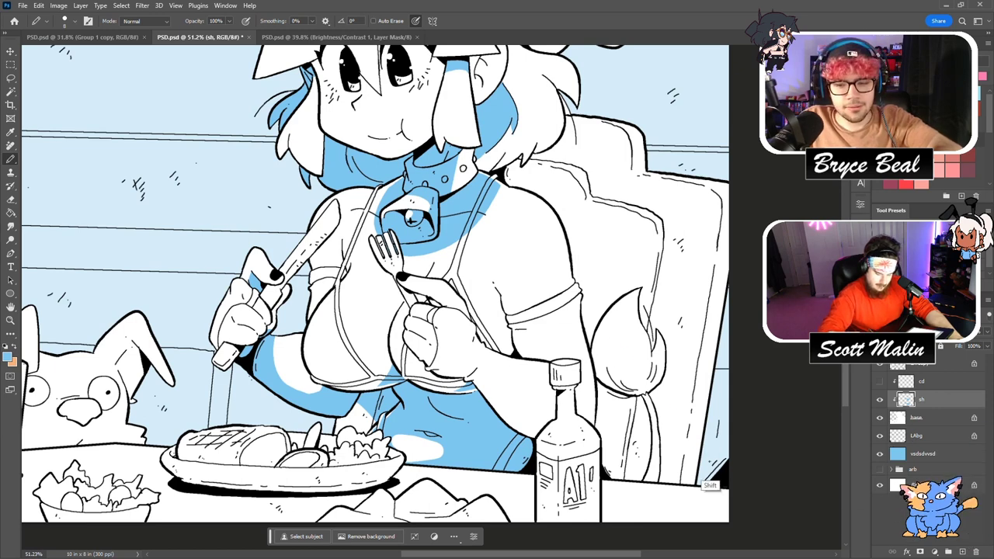
key(e)
drag(640, 375, 653, 383)
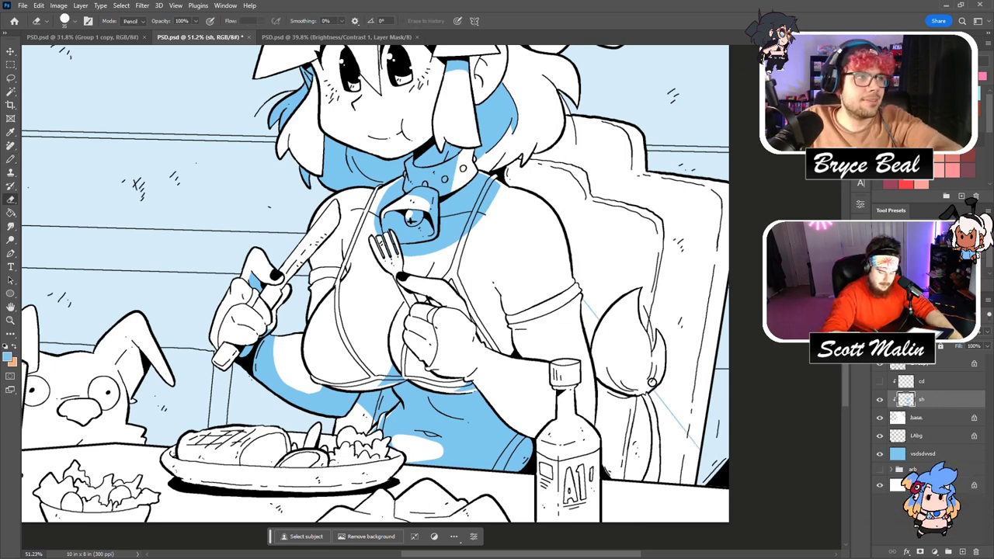
key(g)
click(595, 326)
click(620, 424)
click(643, 423)
click(669, 441)
Close the line gaps along the chair back's outer side edge and fill that edge in blue.
key(b)
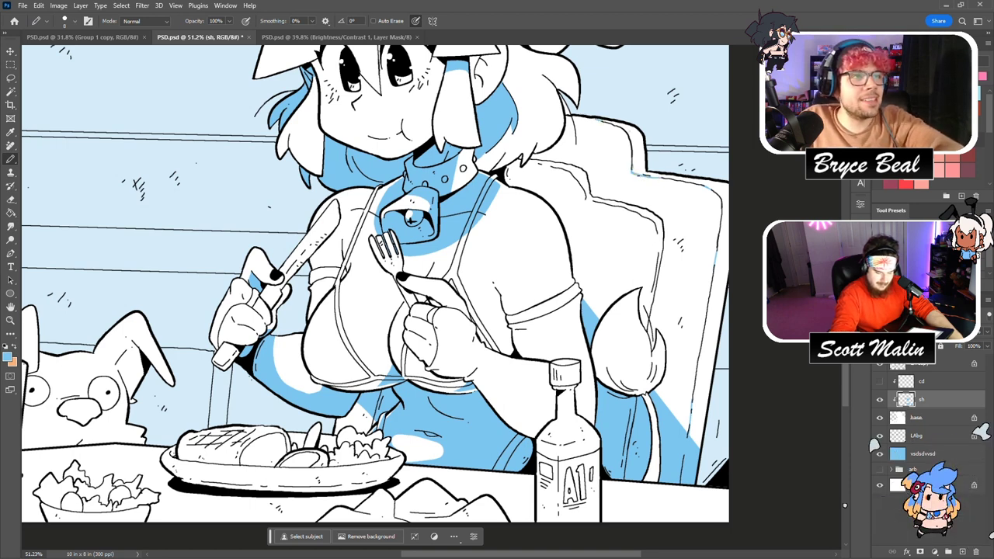
key(g)
click(715, 176)
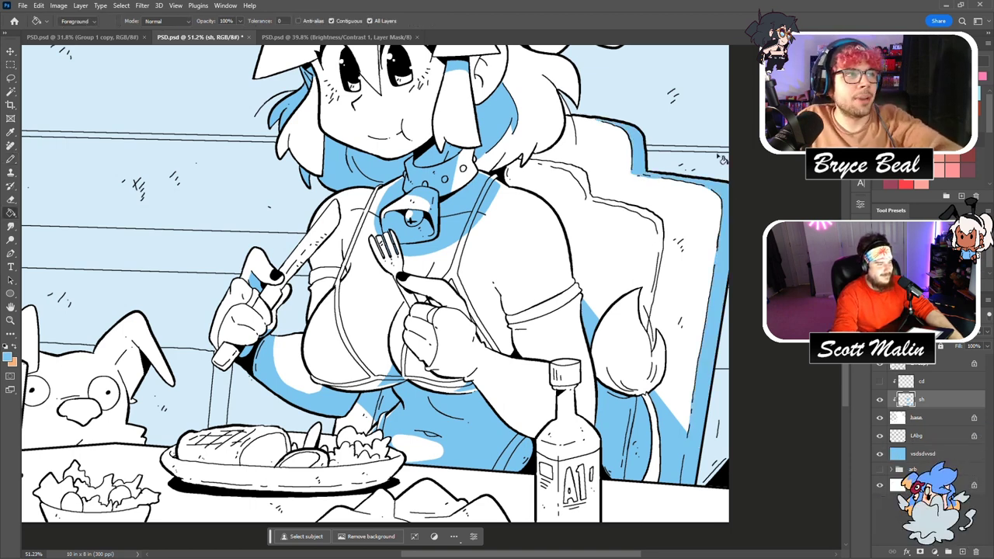
Shade the underside of the fork arm's forearm behind the bottle and the top of the bottle cap in blue.
key(b)
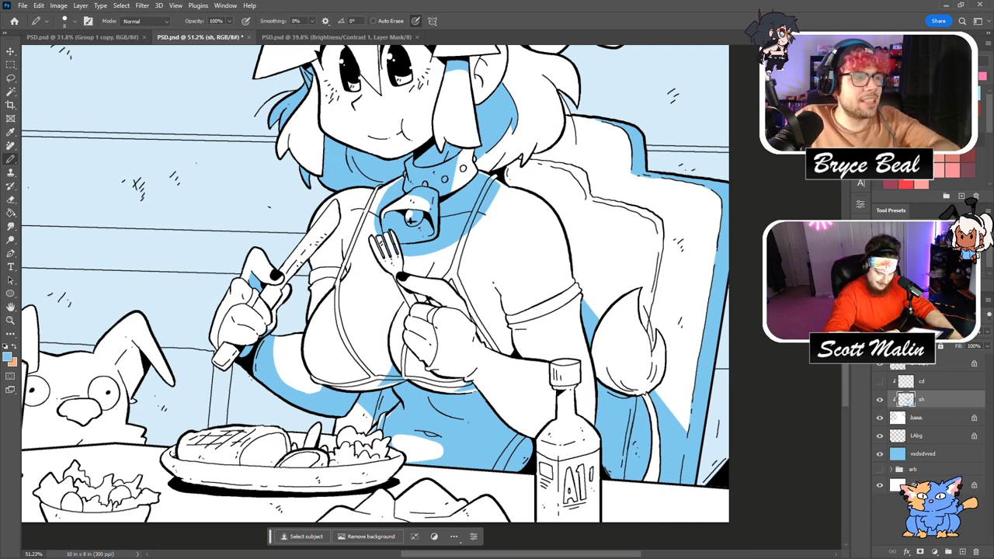
key(e)
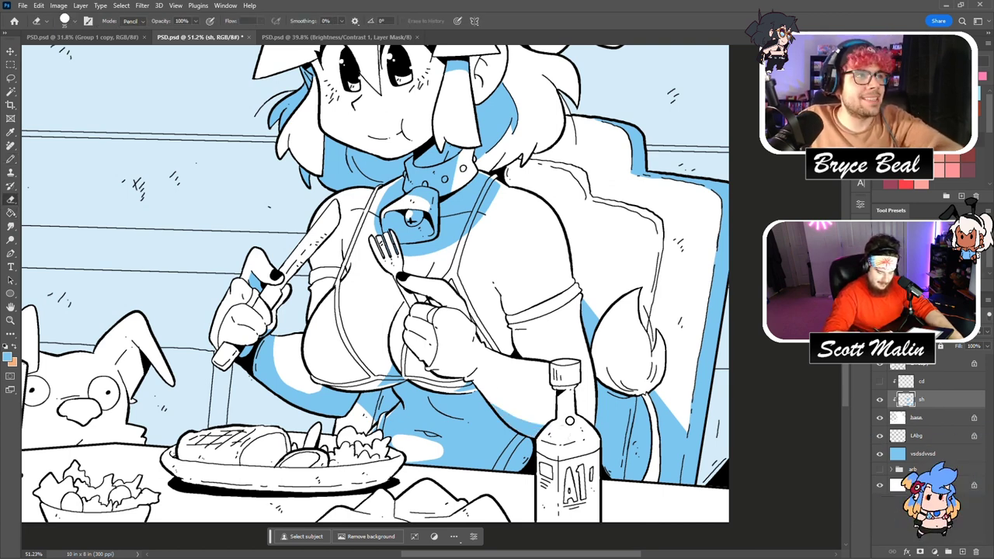
key(b)
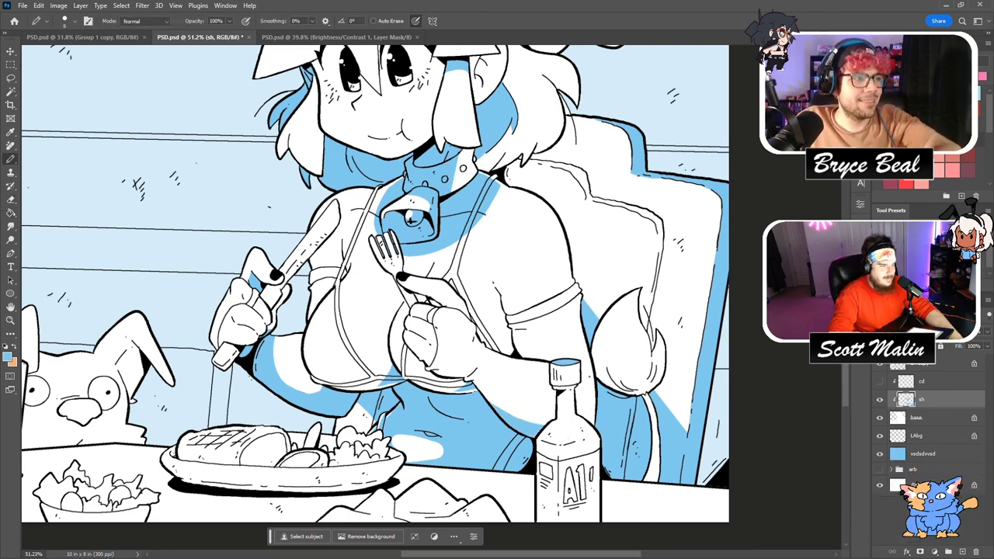
scroll(375, 296, up, 5)
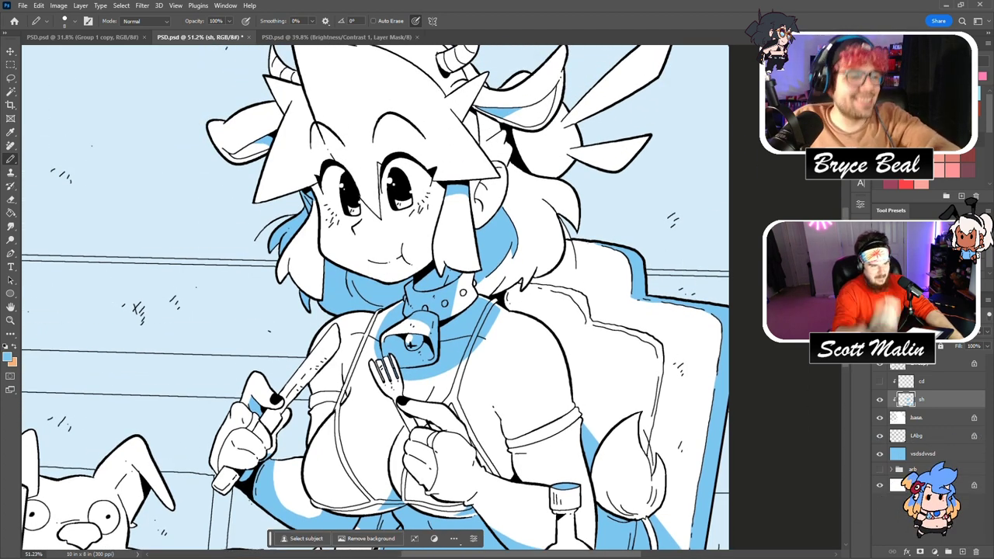
key(w)
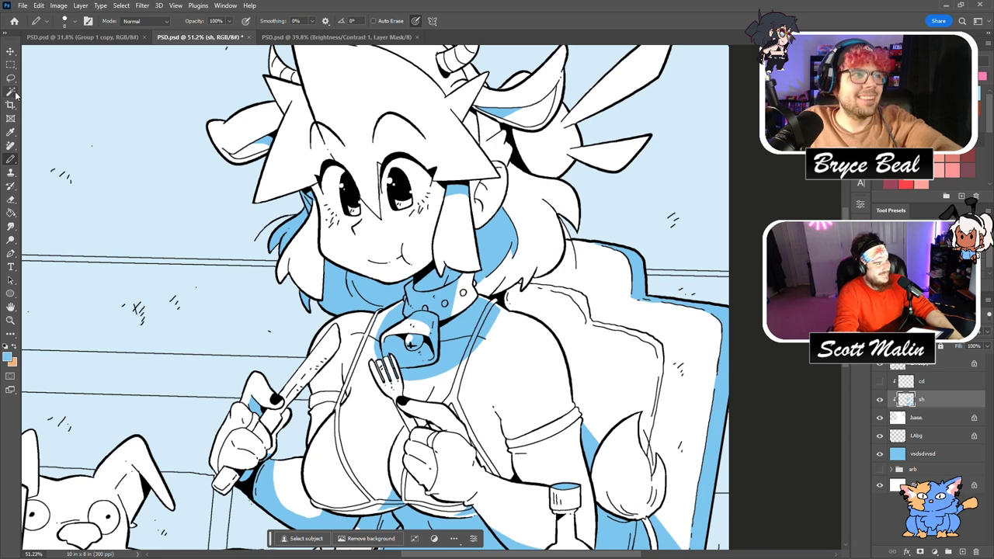
click(566, 235)
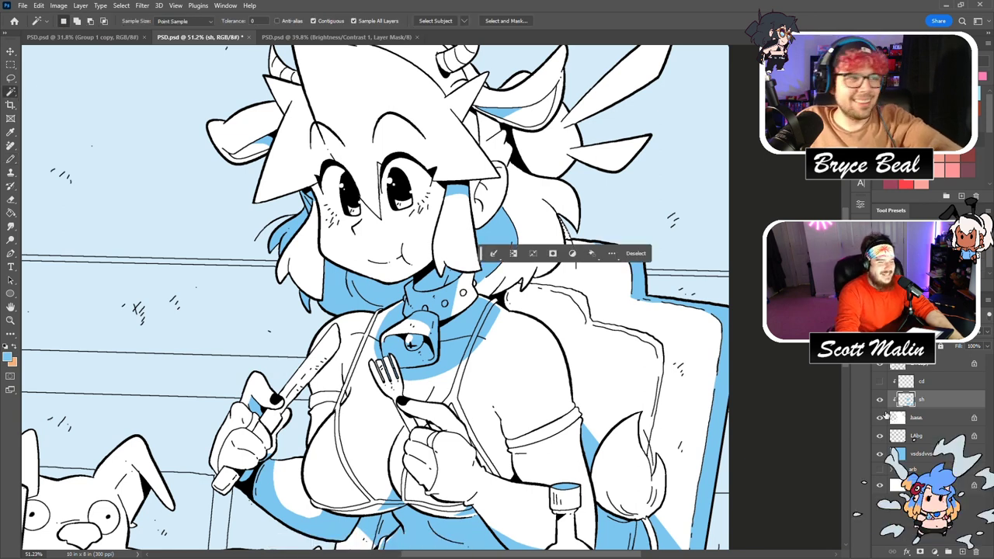
click(930, 418)
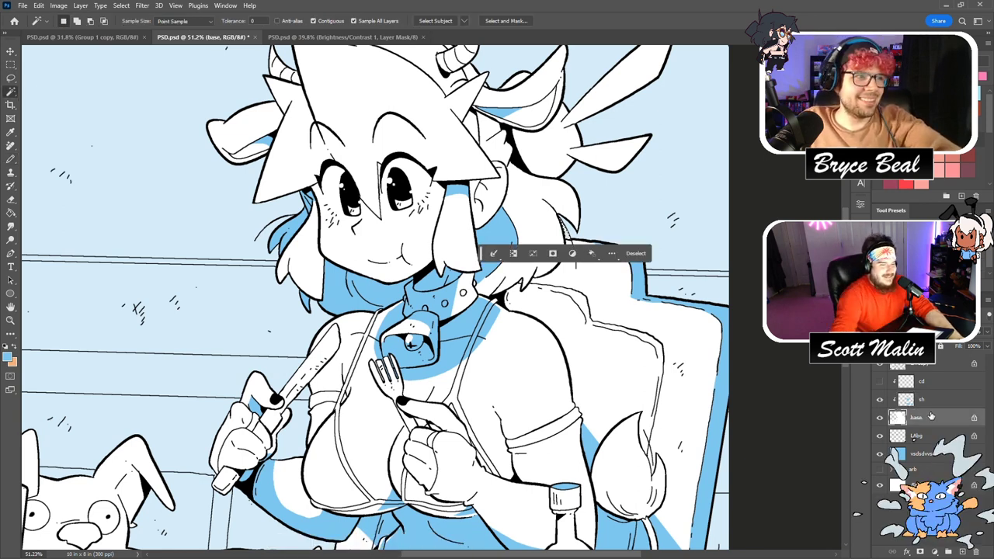
key(ctrl+d)
click(936, 402)
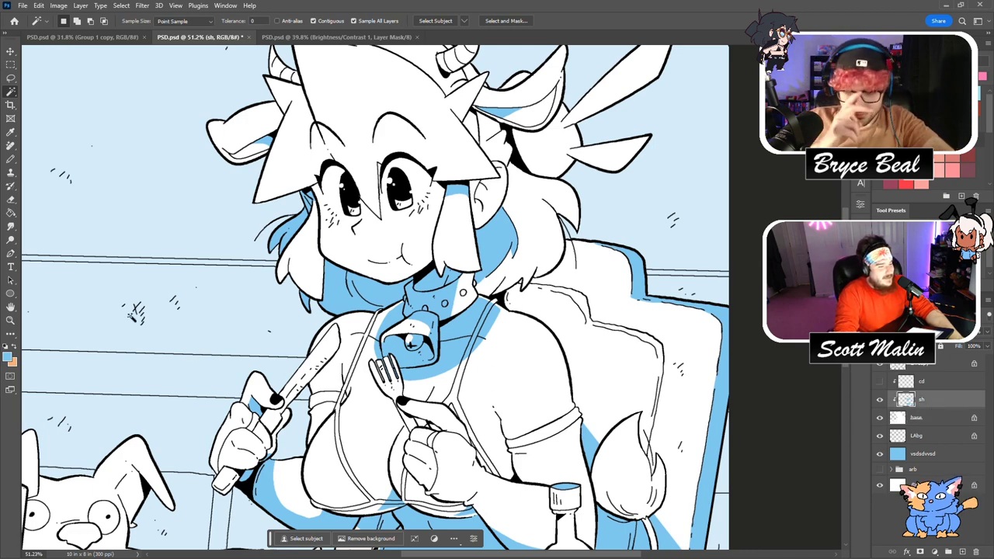
Draw a shadow edge on the chair back beneath the hair beside the shoulder and fill the shadow in blue.
click(11, 321)
drag(527, 283, 534, 304)
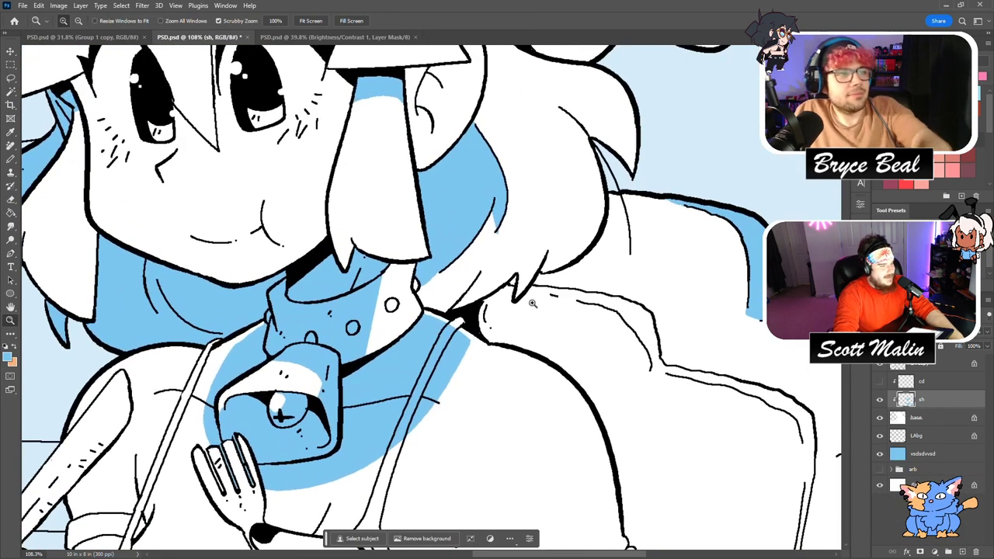
key(b)
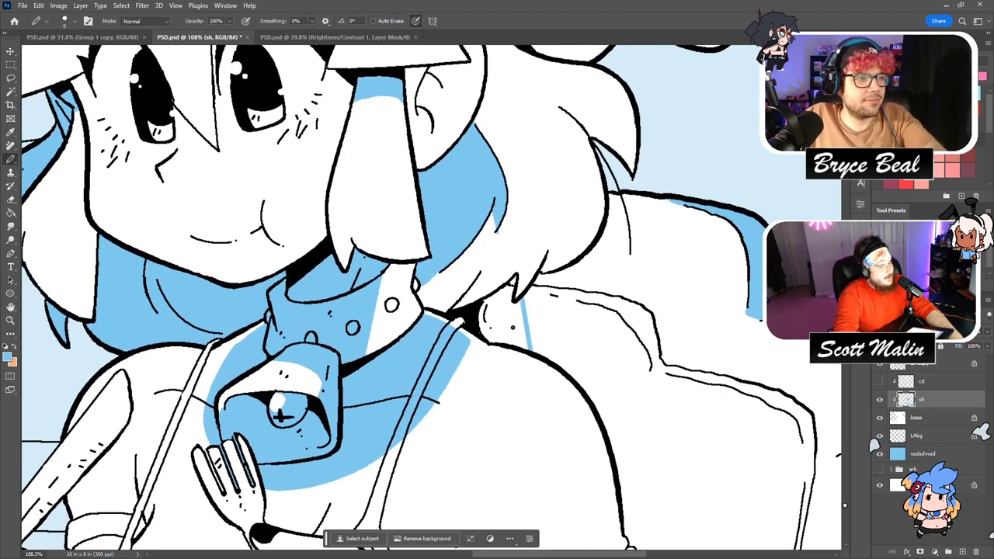
key(g)
click(520, 315)
click(10, 321)
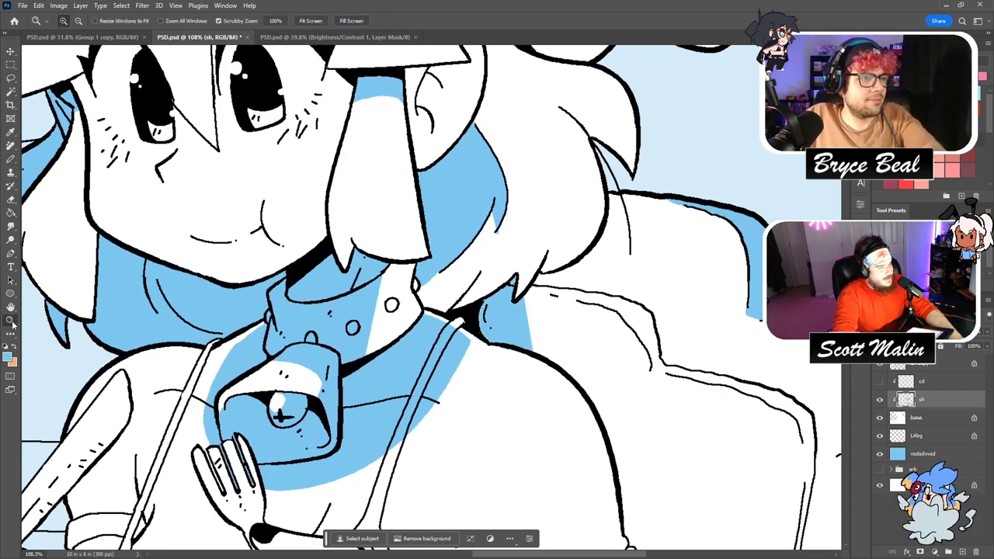
Paint curved blue shadows in both lower corners of the tabletop.
key(ctrl+0)
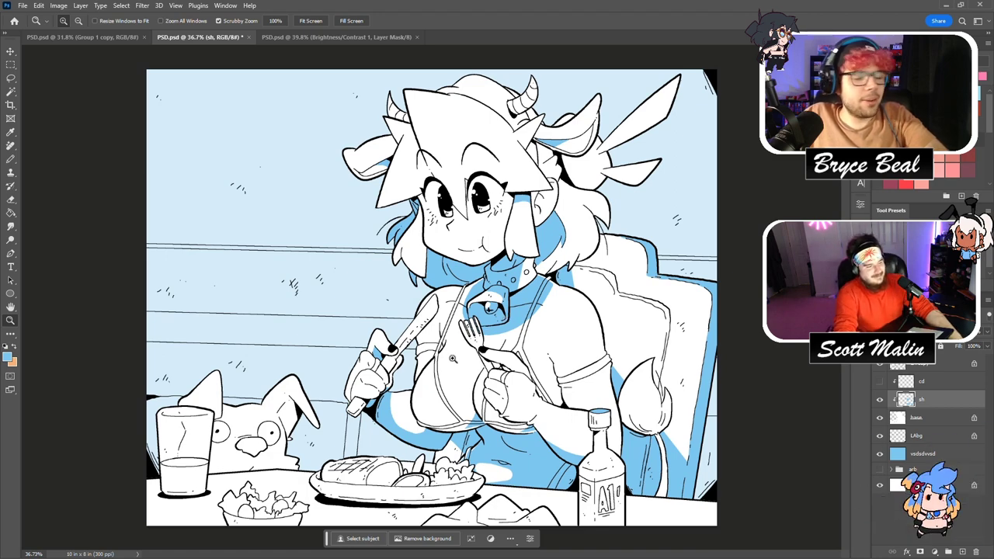
drag(488, 390, 473, 390)
drag(387, 427, 402, 436)
scroll(402, 436, down, 2)
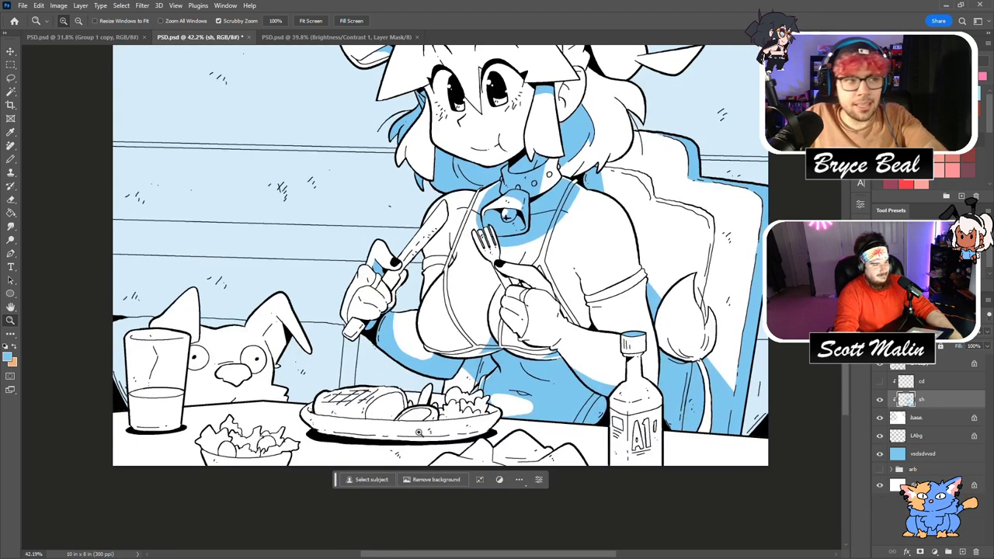
key(b)
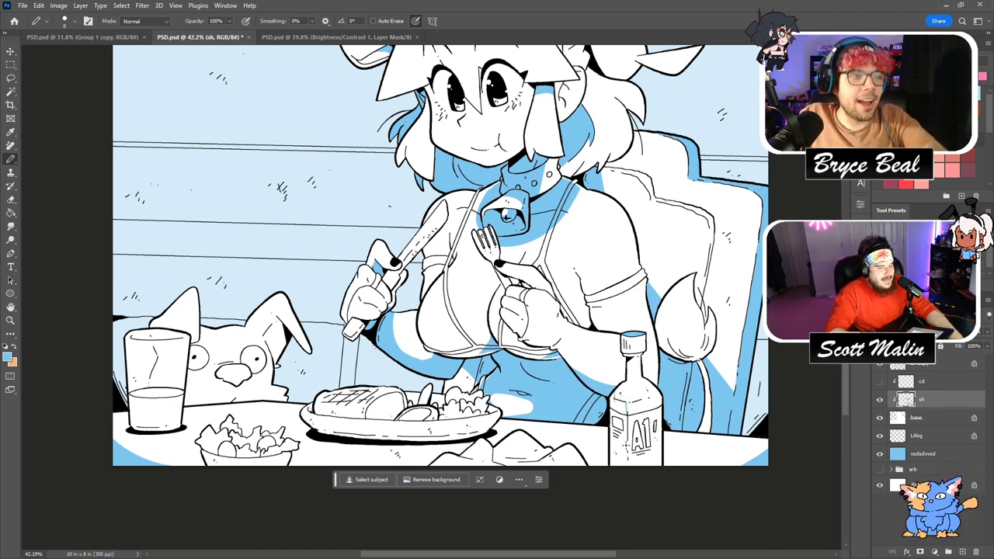
Try to fill the shadow side of the A1 bottle in blue and undo the fills.
key(g)
click(631, 435)
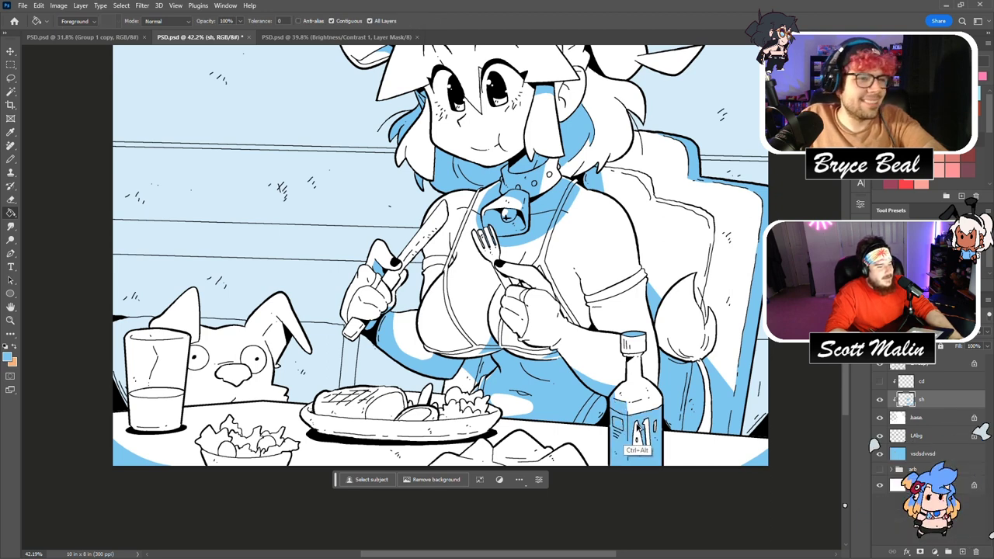
key(ctrl+z)
key(b)
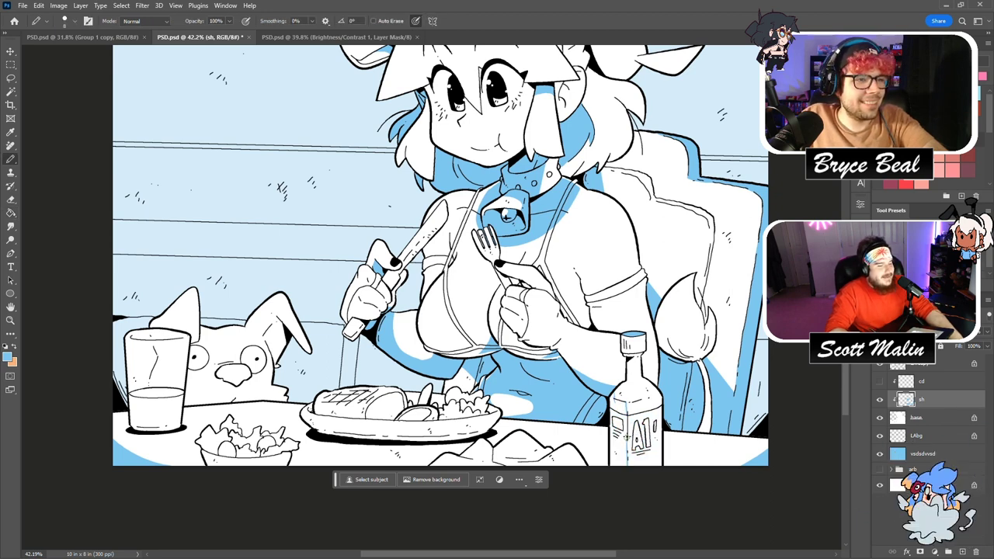
key(g)
click(627, 433)
key(ctrl+z)
Close the vertical shadow edge on the A1 bottle and fill its shadow side, including the small label box, in blue.
key(b)
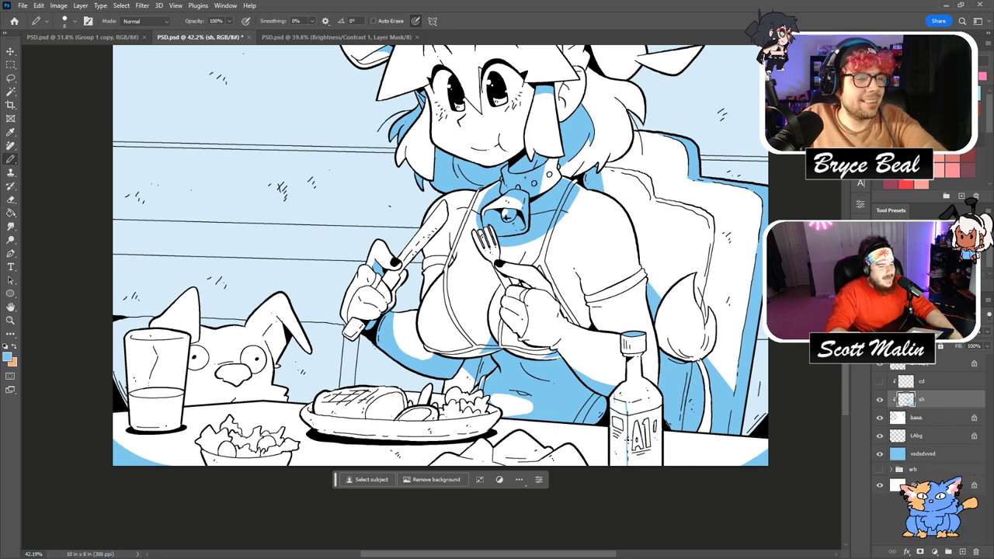
key(g)
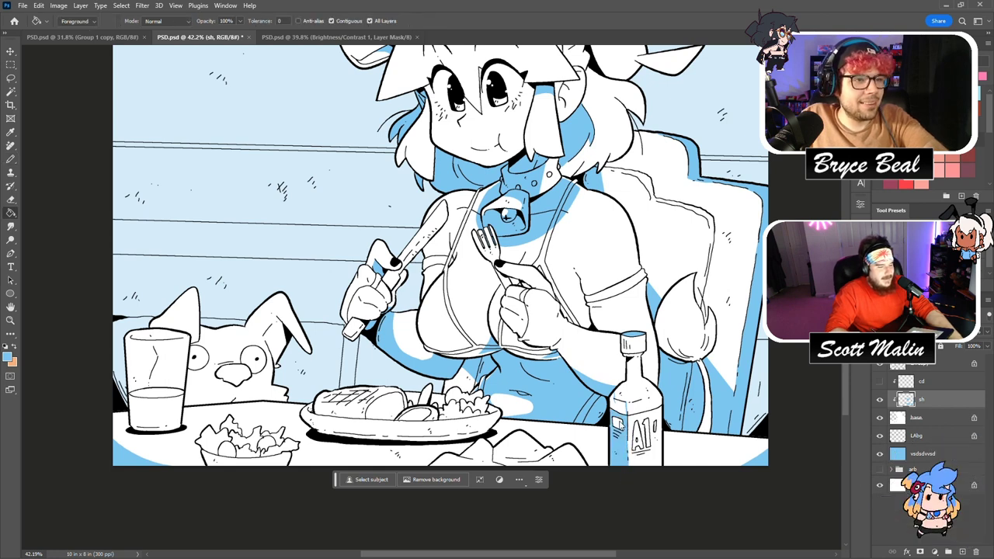
key(b)
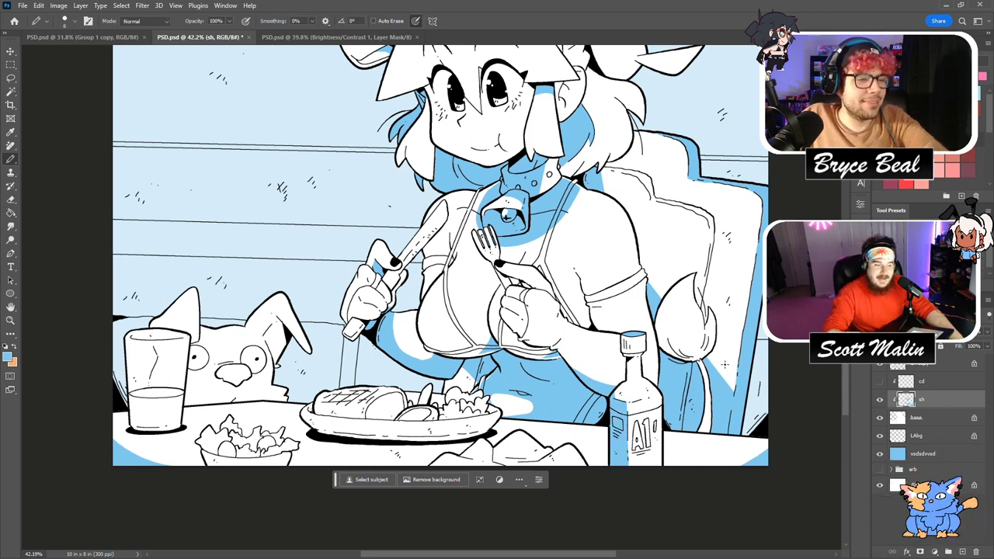
key(g)
Draw shadow edges across the peaked mound at the front of the table and fill its lower parts in blue.
key(b)
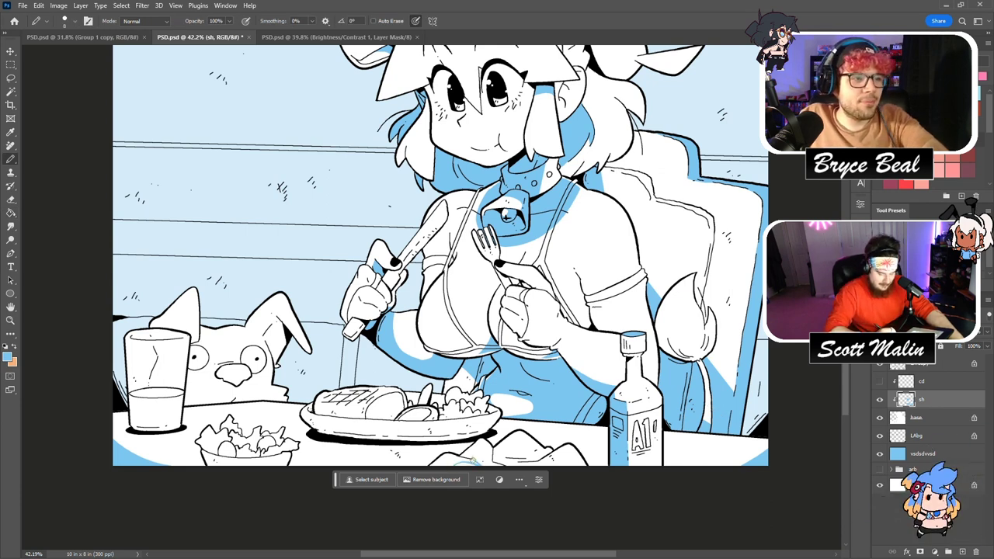
mouse_move(484, 450)
mouse_down()
mouse_move(518, 442)
mouse_move(548, 458)
mouse_up()
key(g)
click(536, 460)
click(485, 459)
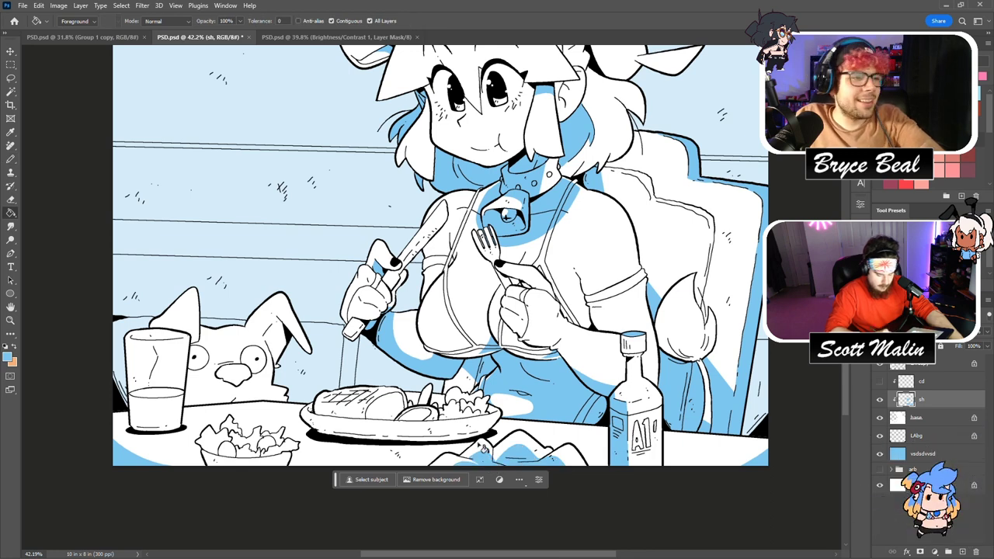
key(b)
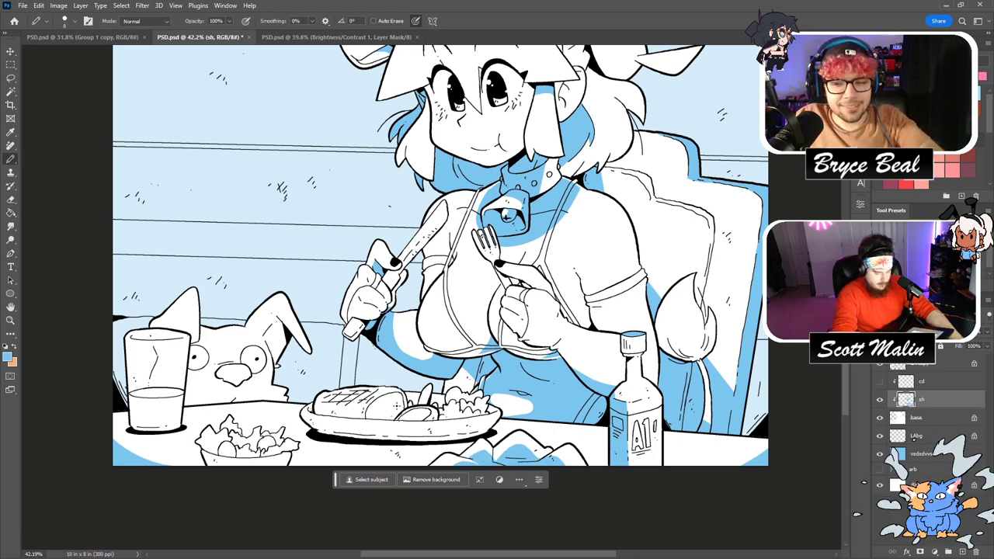
Shade the inside of the girl's human-shaped ear behind the front hair lock in blue.
scroll(405, 400, up, 3)
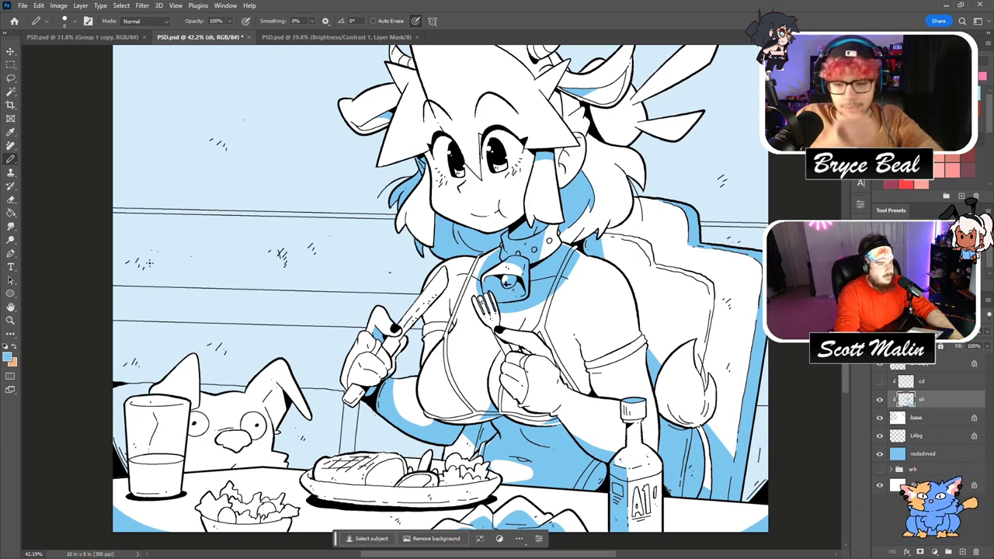
scroll(154, 267, up, 2)
key(z)
drag(593, 155, 621, 206)
drag(551, 290, 522, 290)
key(b)
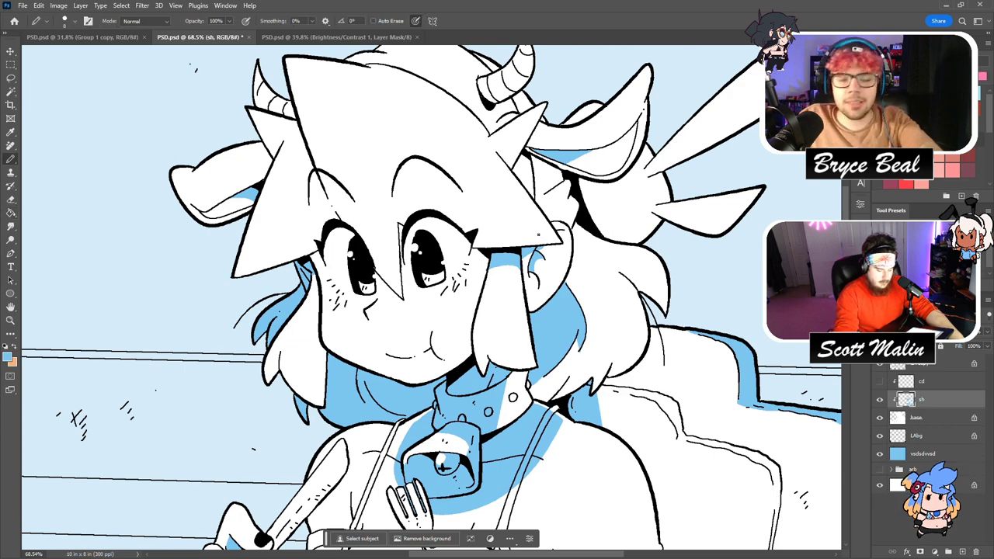
scroll(536, 240, down, 3)
scroll(535, 233, down, 1)
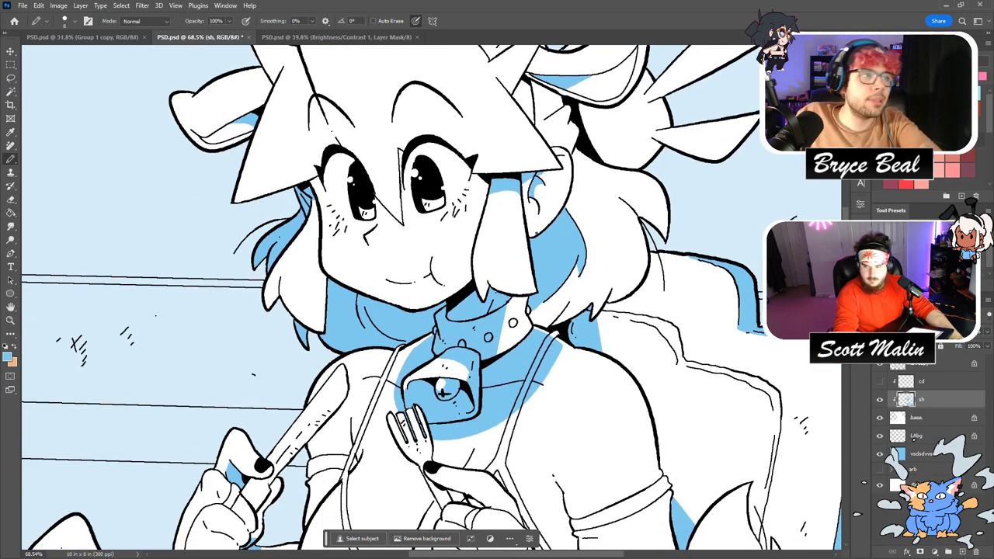
Draw a shadow edge across the round hair bun behind the animal ear, fill its lower part in blue and save the file.
scroll(432, 298, down, 2)
scroll(535, 232, up, 2)
scroll(535, 232, down, 3)
scroll(535, 232, up, 2)
scroll(535, 232, up, 4)
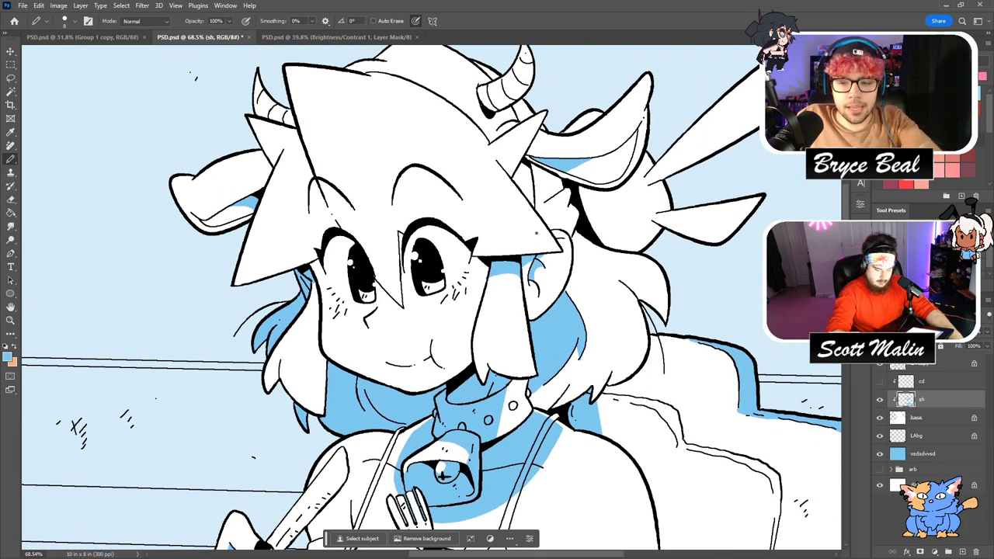
mouse_move(589, 217)
mouse_down()
mouse_move(625, 243)
mouse_move(649, 243)
mouse_up()
key(g)
click(613, 240)
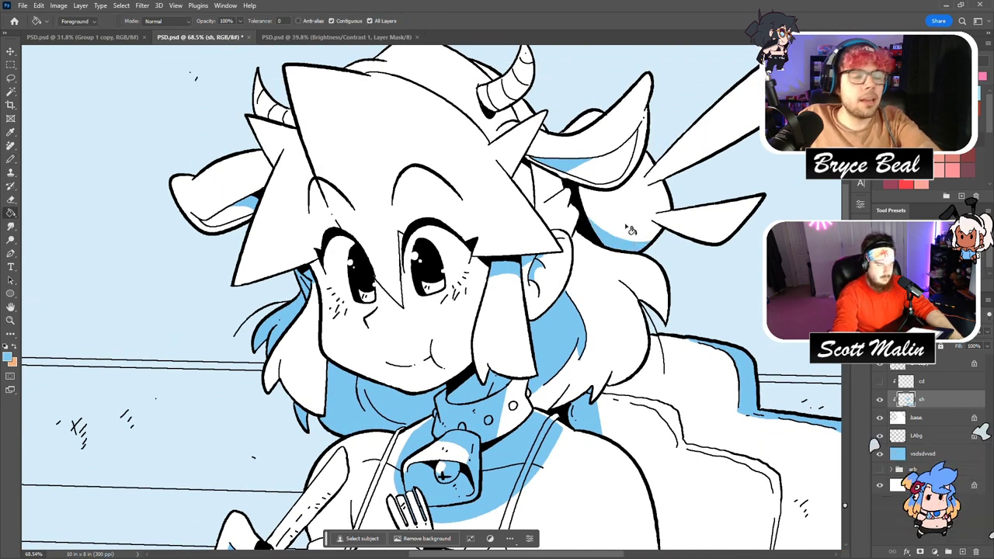
click(10, 320)
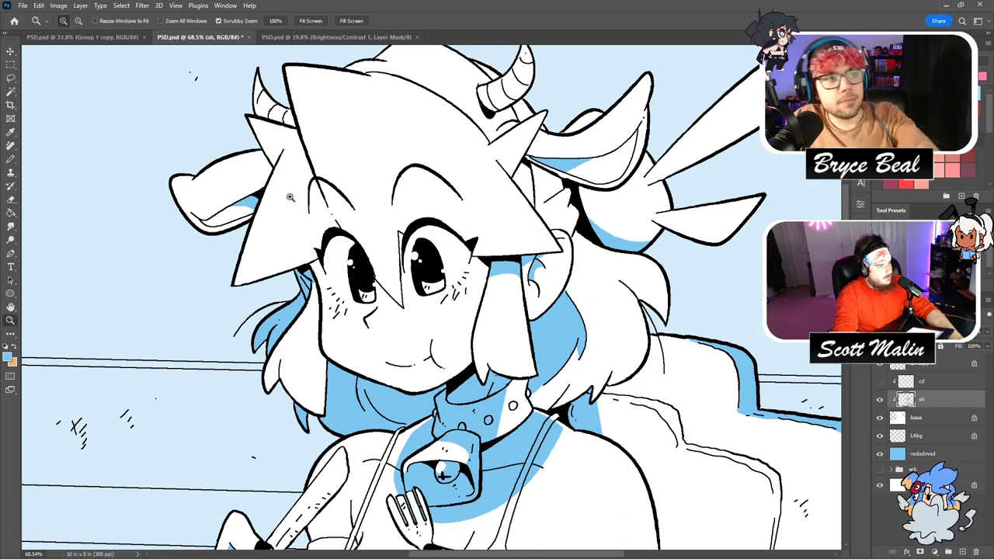
drag(291, 198, 240, 199)
drag(512, 238, 483, 238)
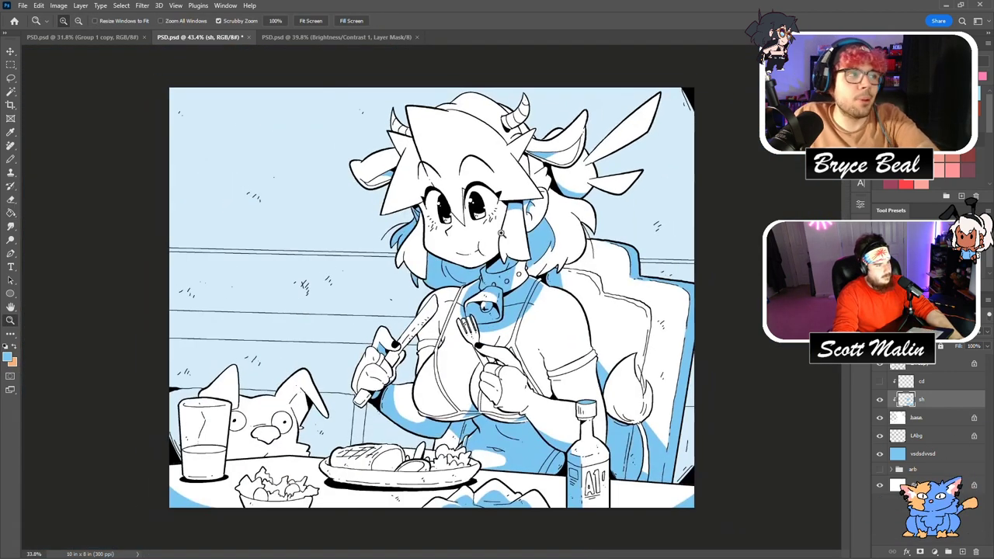
key(ctrl+s)
Draw a shadow edge on the hair just beneath the girl's animal ear and fill the enclosed area in blue.
drag(550, 95, 591, 223)
key(b)
drag(460, 371, 506, 347)
key(g)
click(472, 346)
key(b)
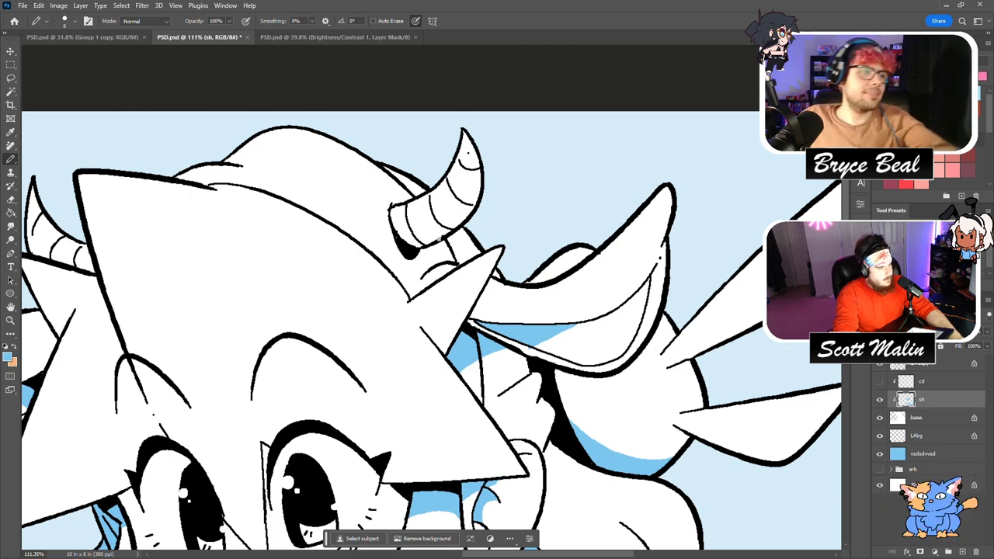
Fill the gaps behind and beside the food on the plate in blue and save the file.
click(11, 320)
drag(383, 273, 256, 272)
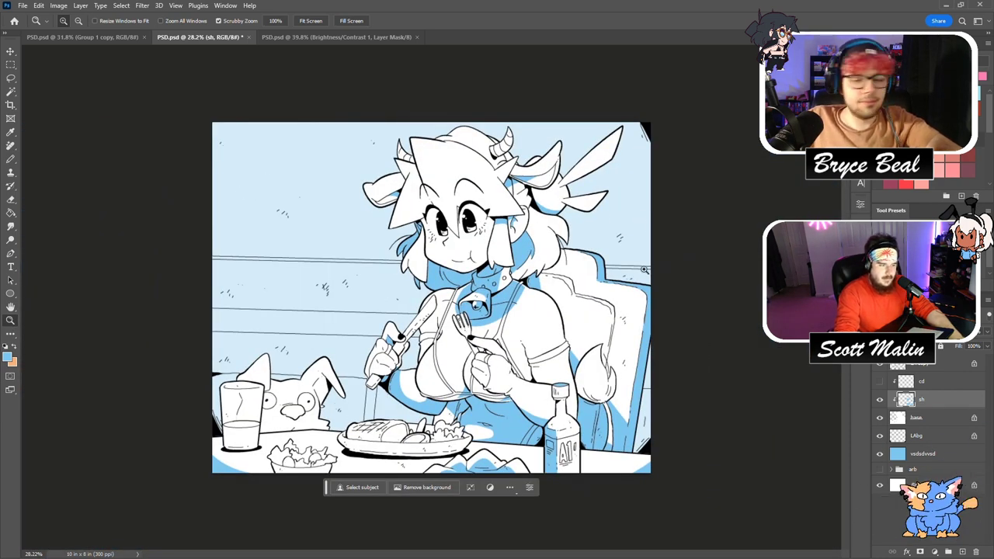
drag(456, 443, 503, 394)
key(b)
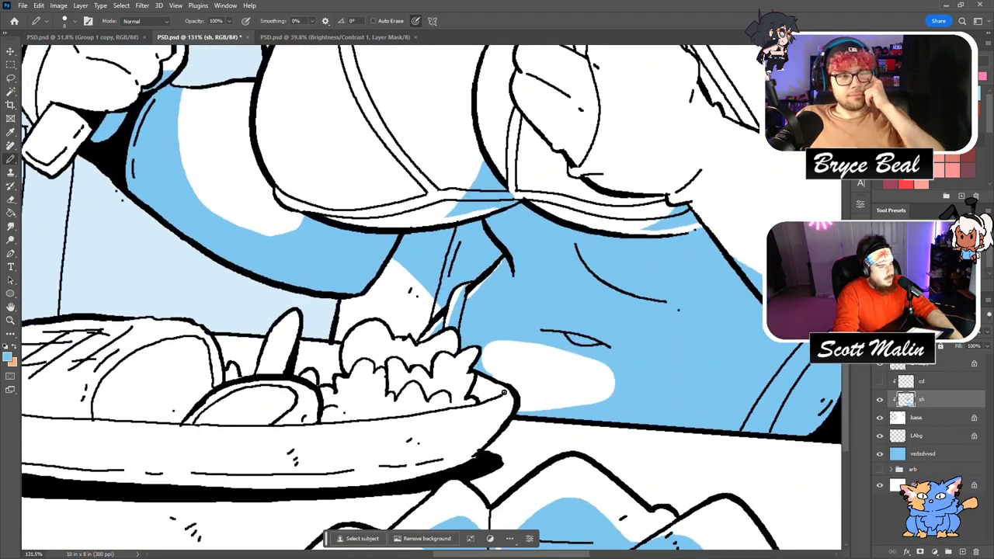
key(g)
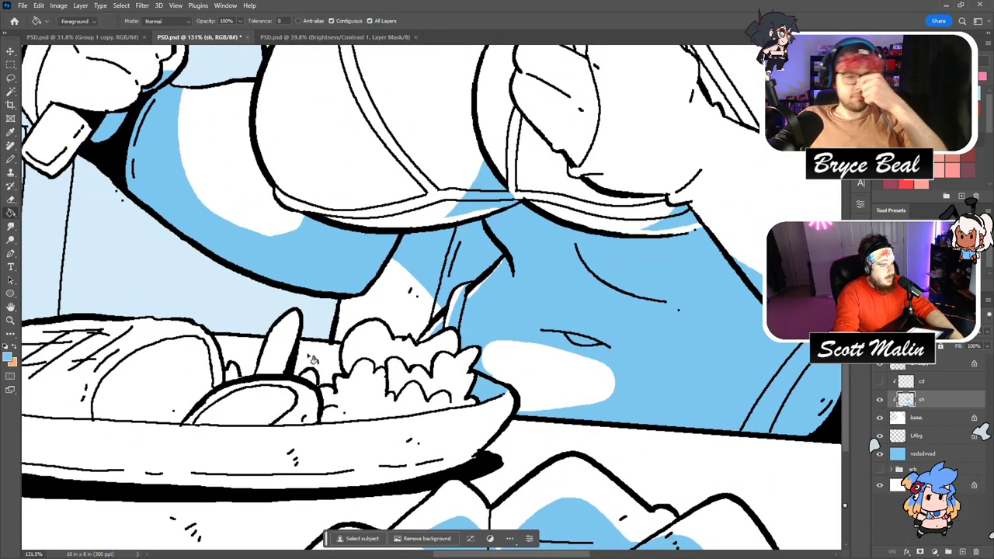
click(312, 354)
click(250, 347)
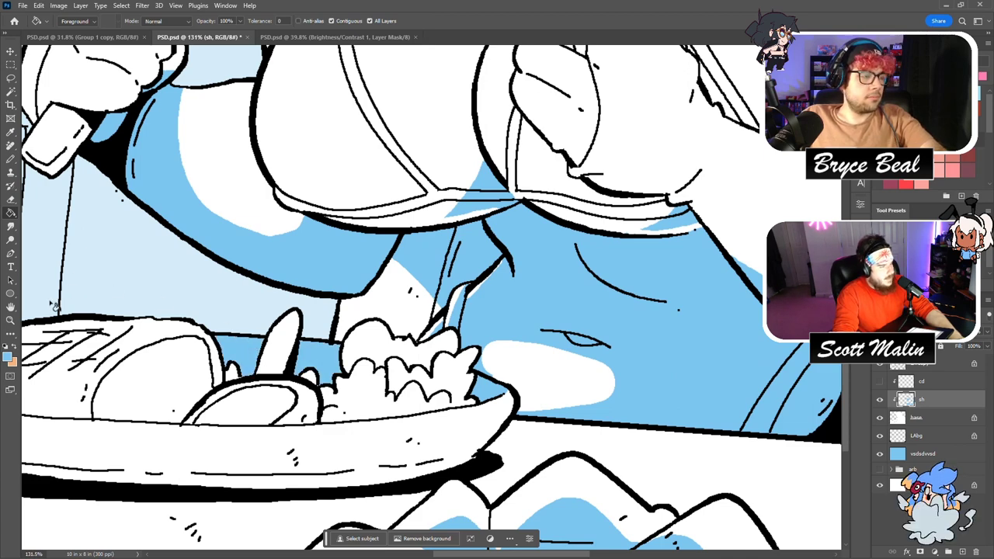
click(10, 320)
drag(359, 322, 311, 314)
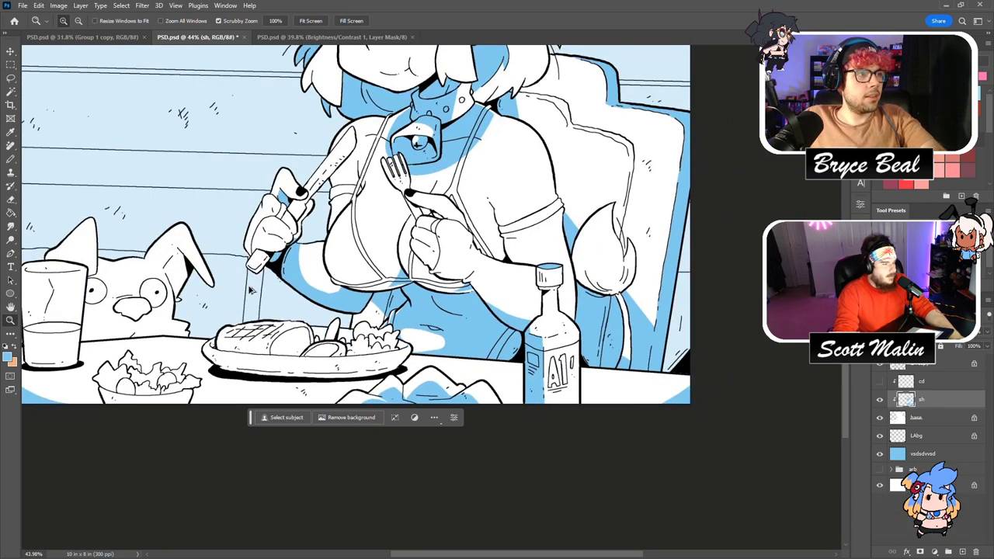
key(ctrl+s)
key(ctrl+0)
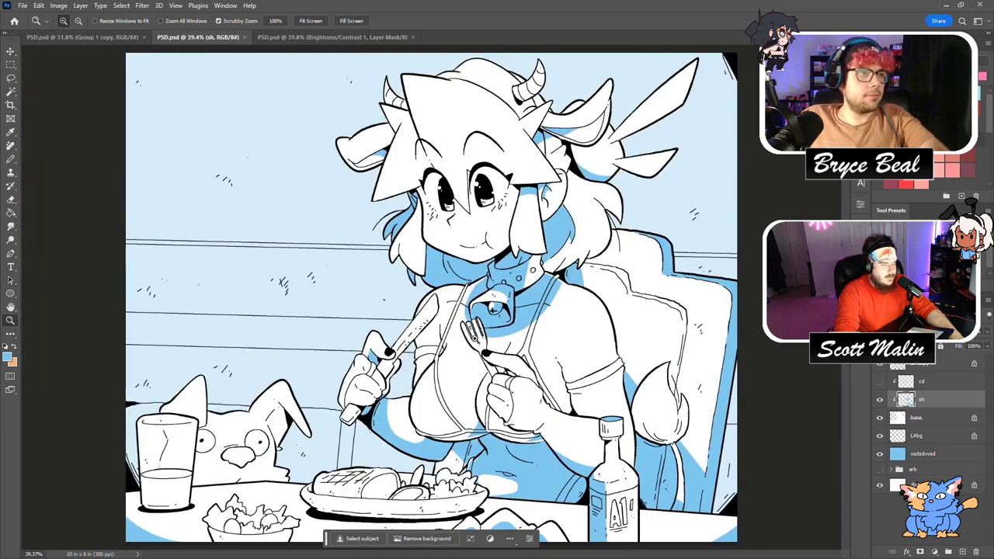
Show and activate the cd layer and paint orange accents on the chest beside the hand holding the fork.
drag(558, 376, 548, 376)
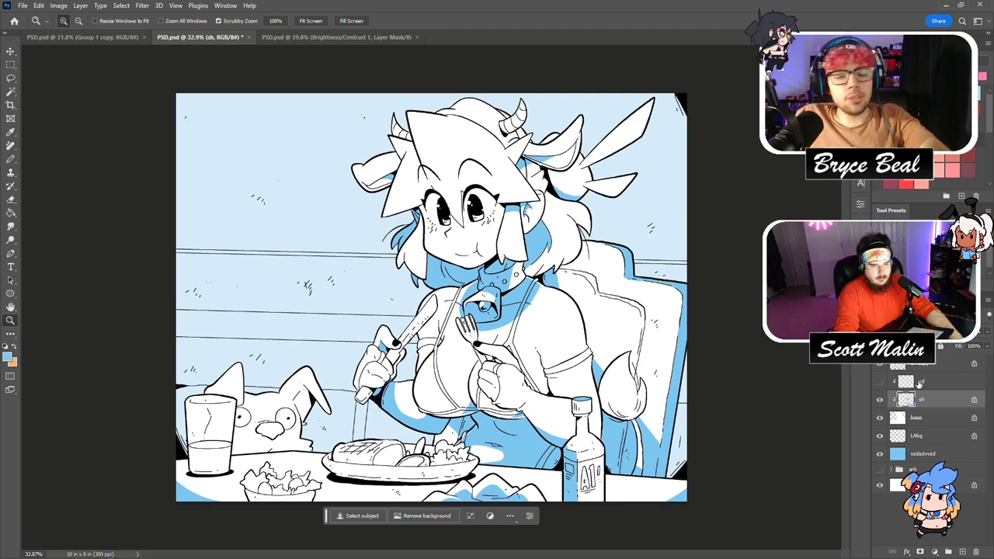
click(916, 381)
click(879, 381)
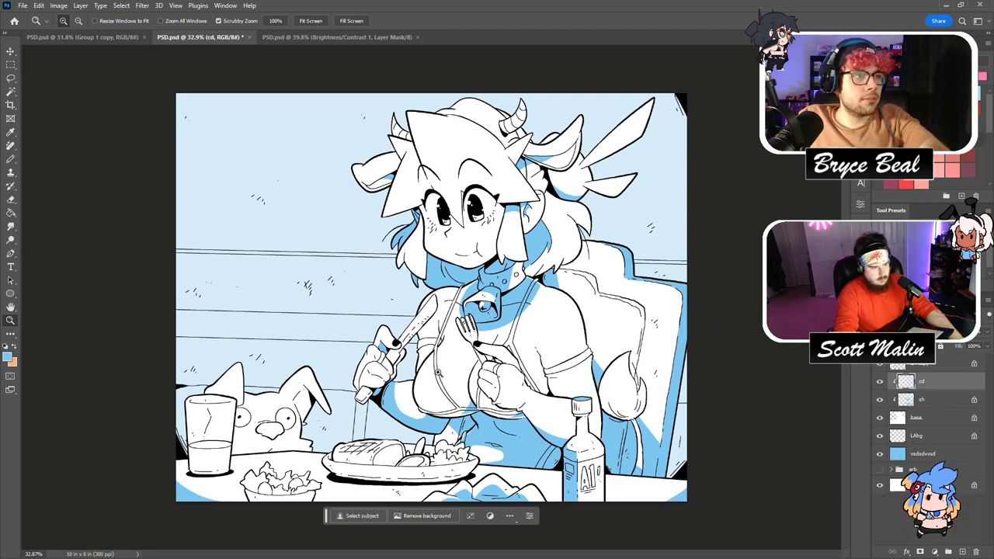
click(432, 381)
key(b)
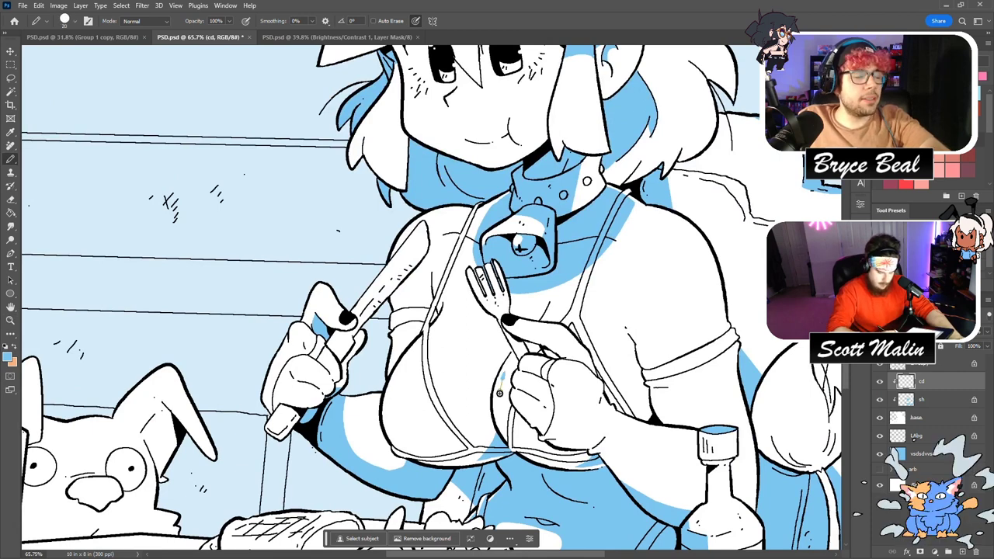
drag(505, 375, 504, 429)
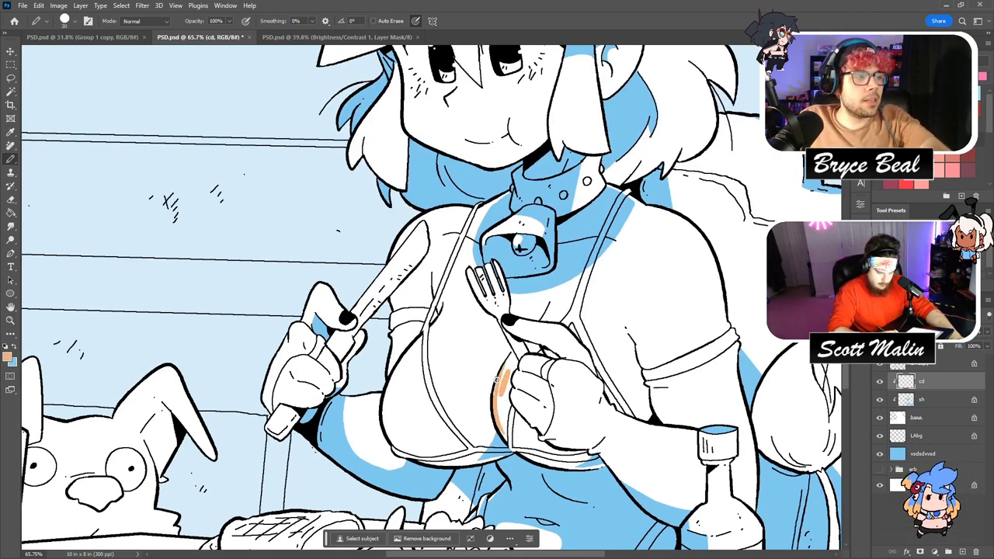
Paint orange accents beside the top's strap and on the knife blade, undoing the last stroke and reducing the brush size.
drag(430, 330, 439, 315)
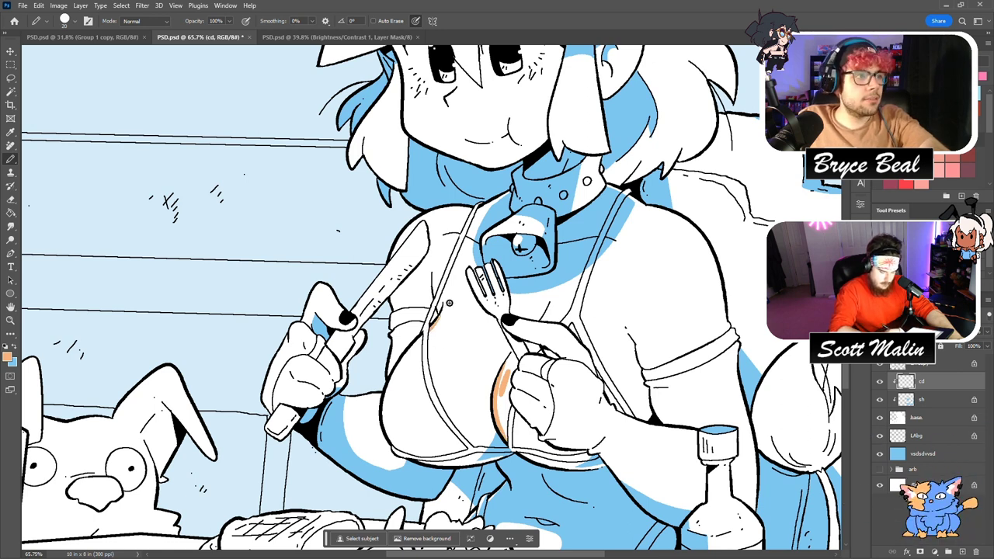
mouse_move(379, 277)
mouse_down()
mouse_move(375, 331)
mouse_move(373, 273)
mouse_move(380, 325)
mouse_move(385, 262)
mouse_up()
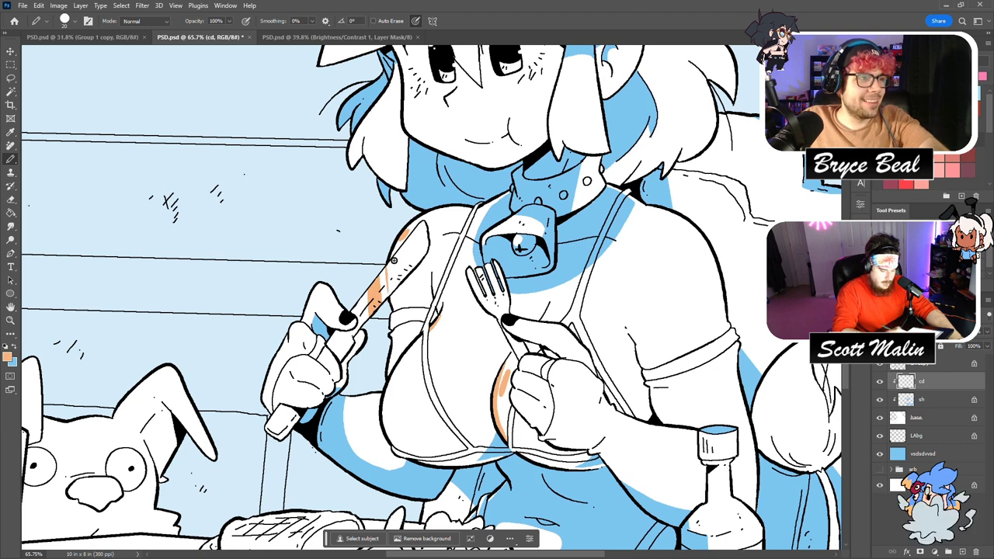
key(ctrl+z)
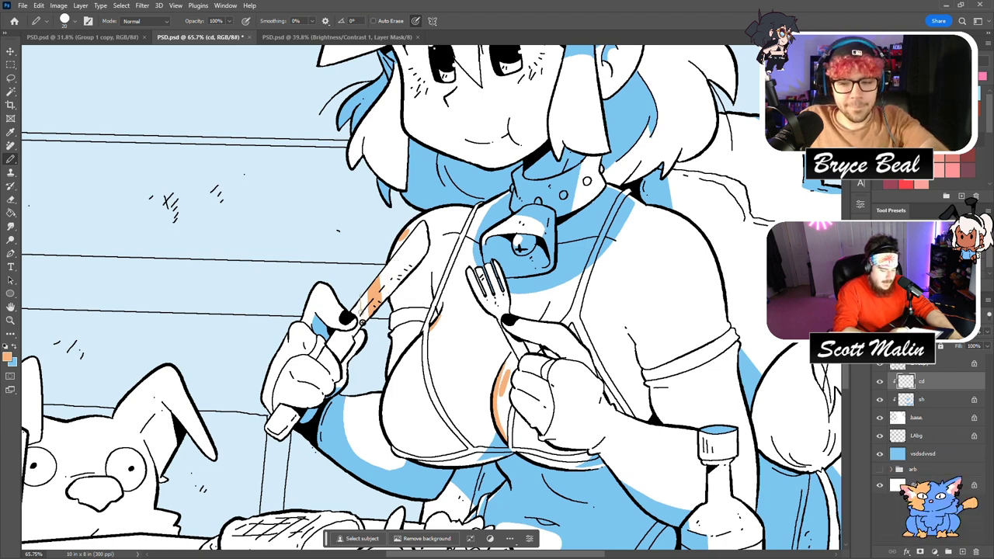
key(bracketleft)
key(bracketleft)
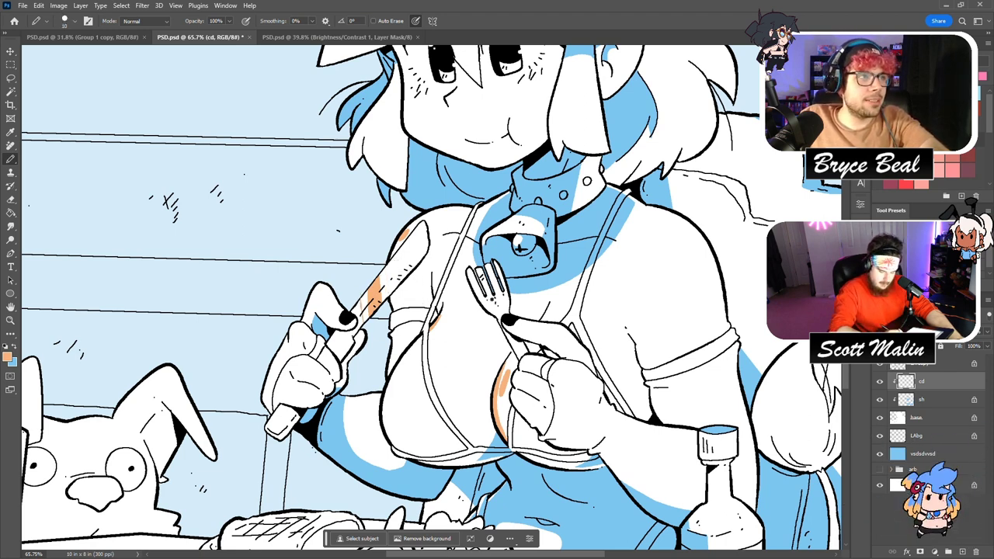
Paint orange spots on the girl's chest and shoulder and an orange edge along the outer side of her chest.
key(bracketright)
drag(444, 374, 448, 388)
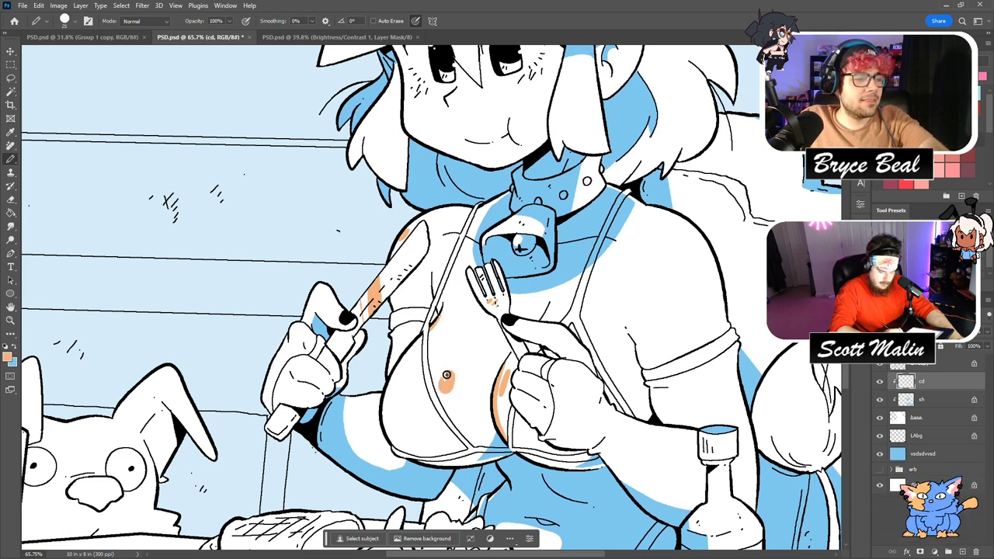
drag(401, 359, 387, 417)
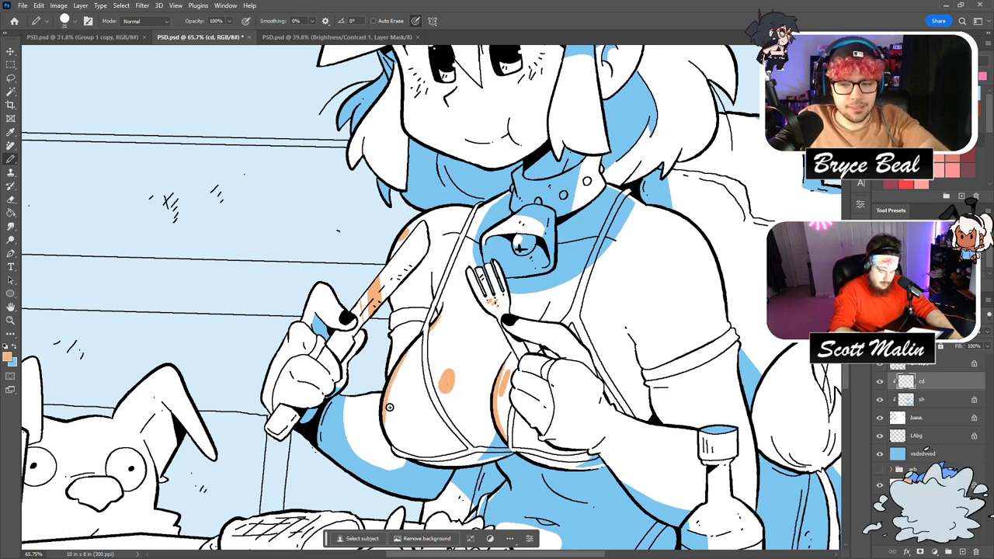
drag(703, 248, 705, 266)
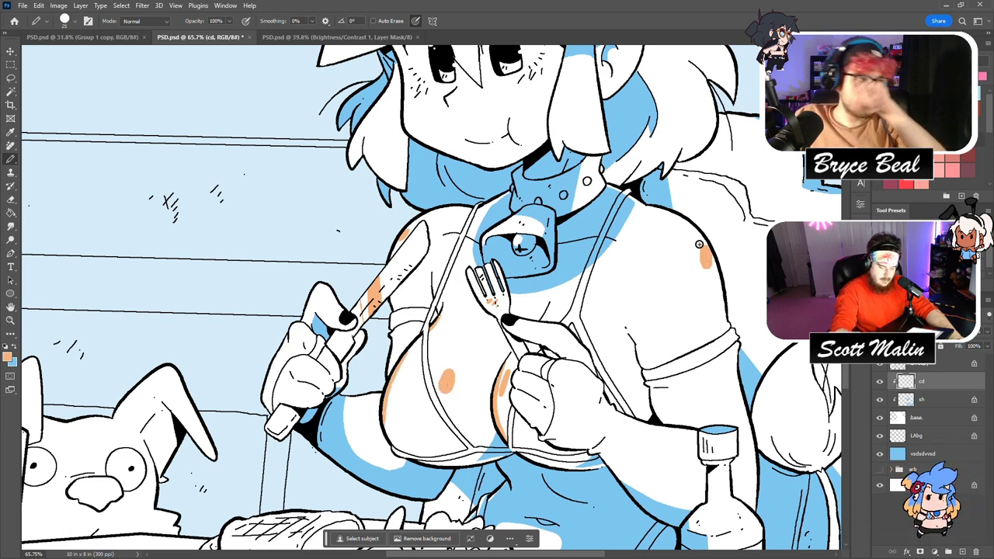
Paint small orange accents across the bell's upper part and along the collar's outer edge.
scroll(654, 453, up, 3)
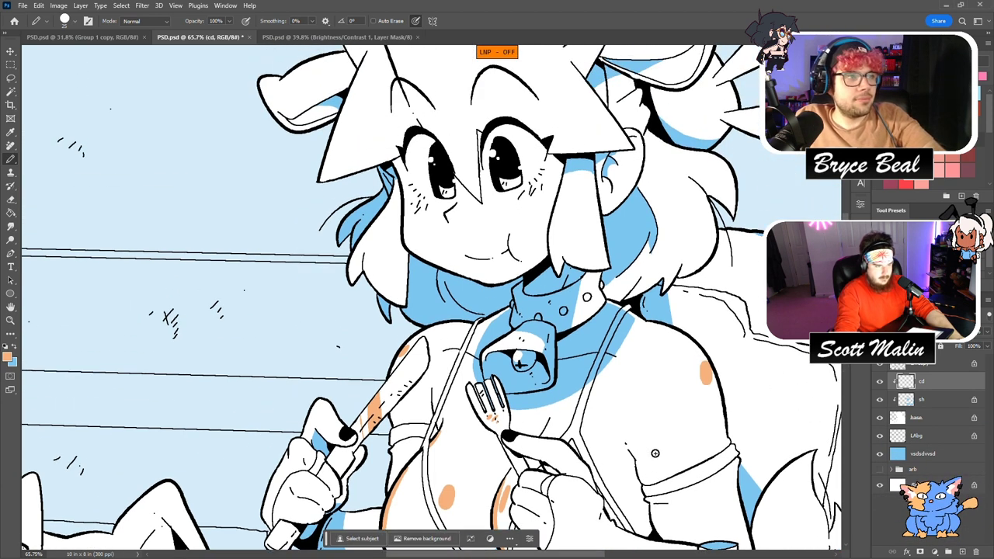
drag(500, 350, 523, 334)
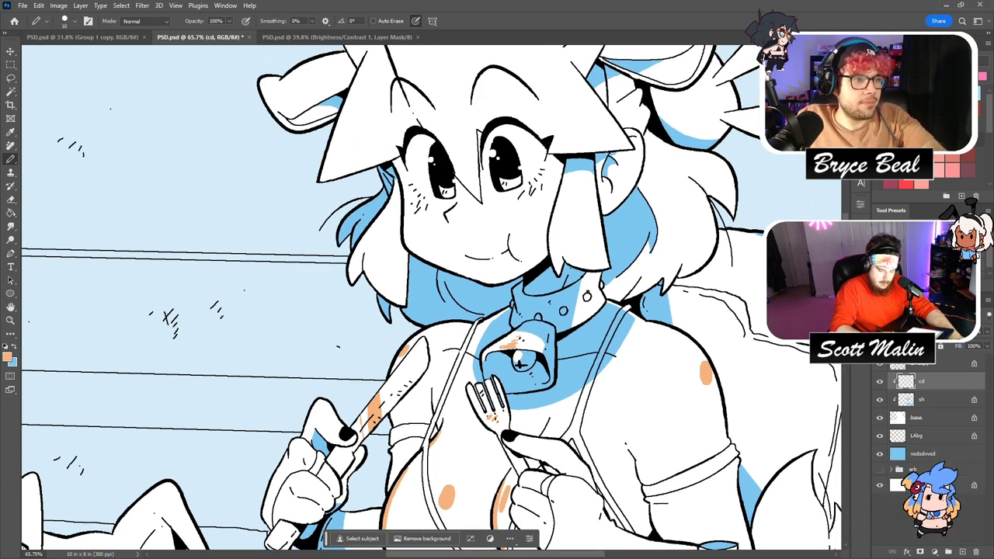
drag(597, 270, 596, 312)
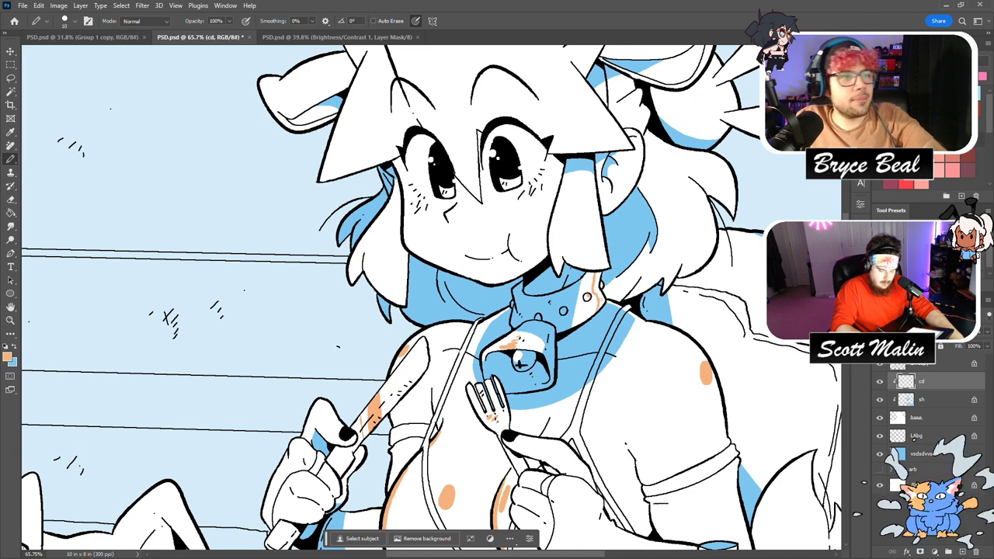
Paint orange accents on the front hair locks, the bangs' side tip, both horns, the back hair and the hair bun.
scroll(615, 273, up, 2)
drag(360, 335, 355, 345)
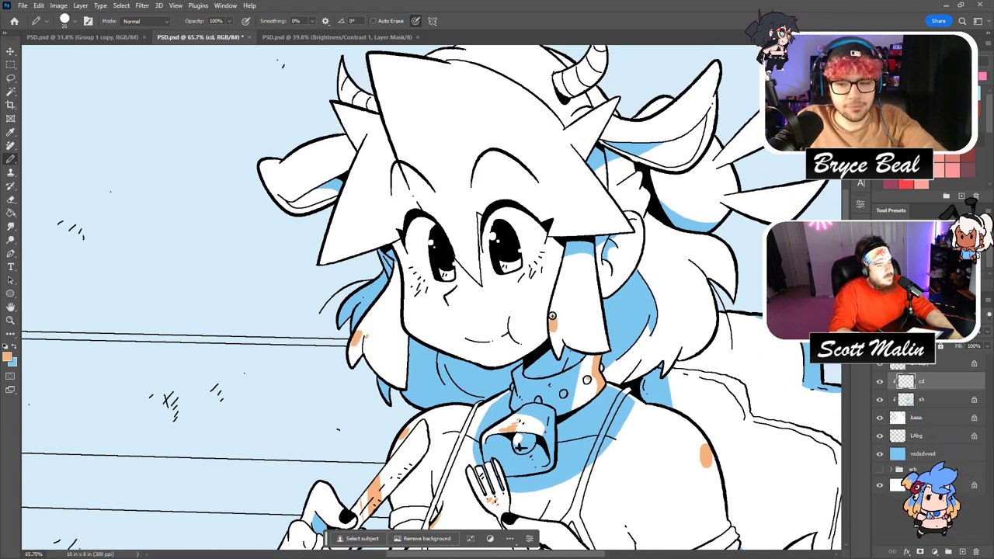
drag(553, 312, 551, 327)
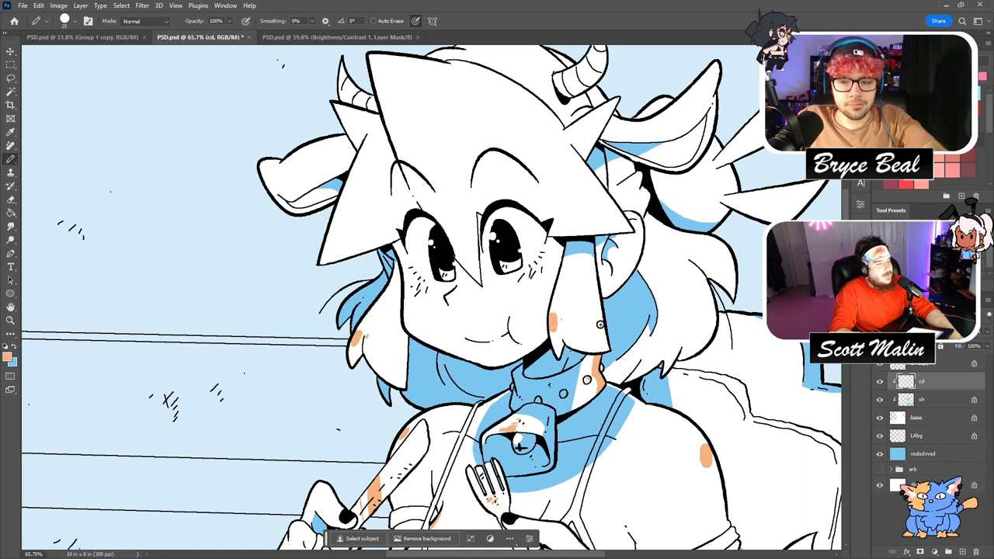
drag(330, 288, 340, 303)
drag(348, 157, 366, 163)
drag(566, 145, 593, 119)
click(719, 320)
click(700, 369)
click(732, 242)
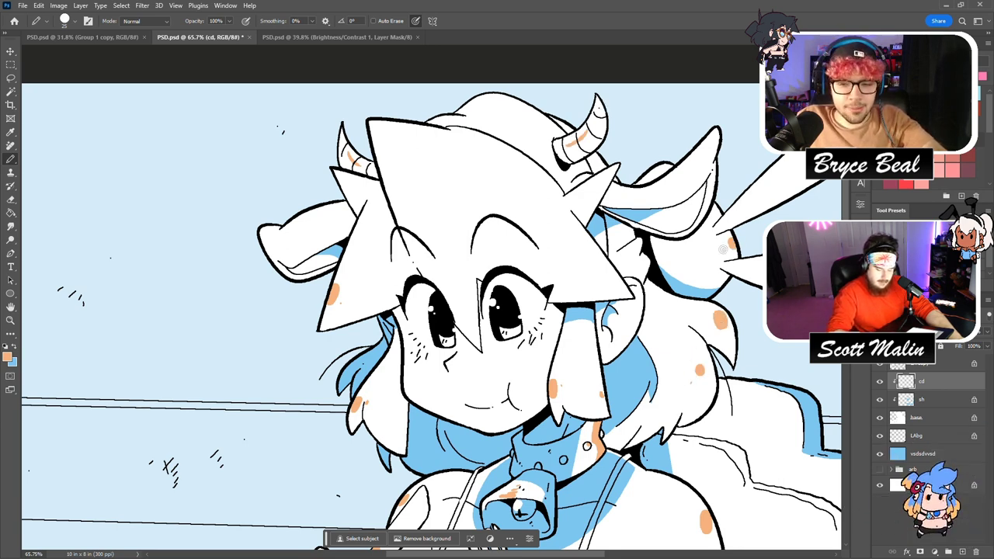
Add orange marks on the cheeks and jawline, then outline and fill an orange patch on the crown of the head.
click(544, 333)
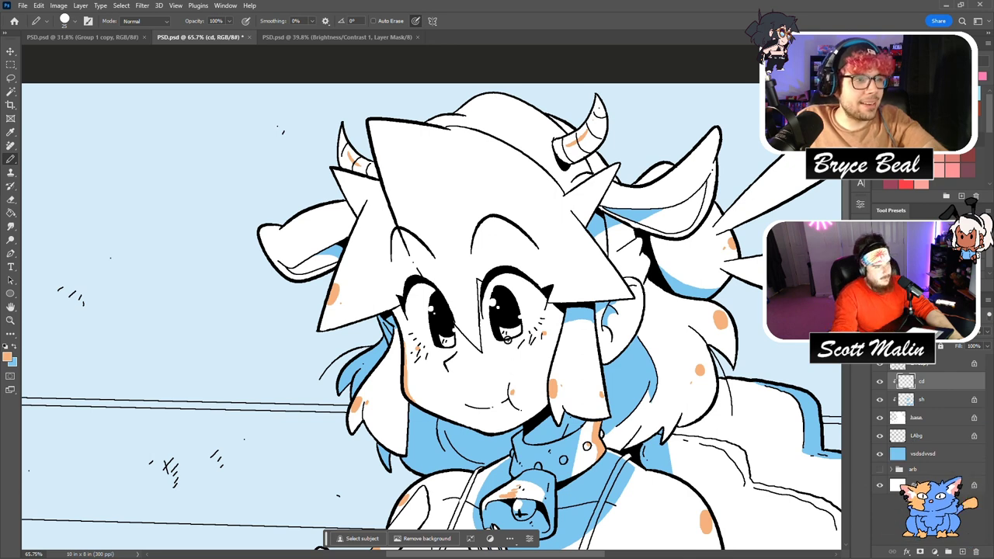
scroll(512, 309, down, 2)
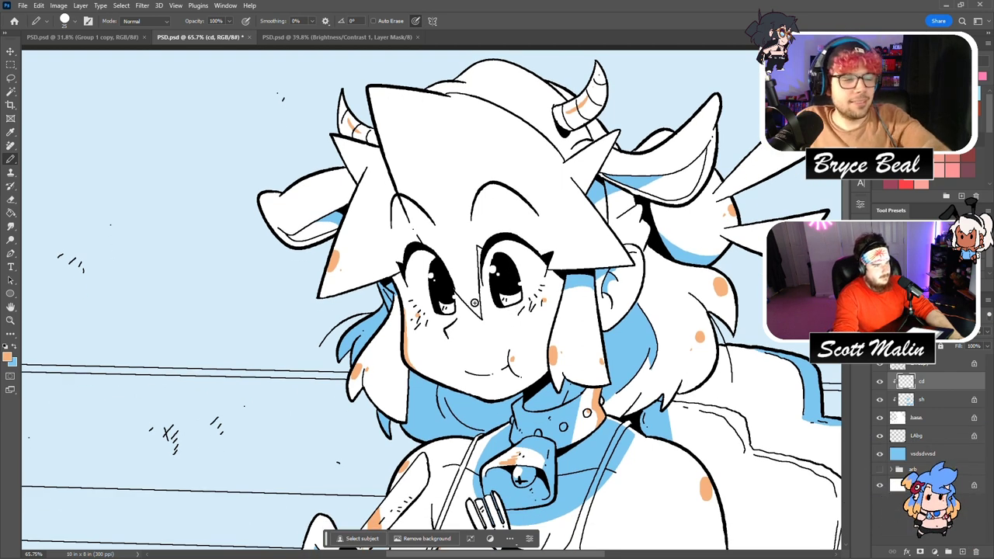
scroll(474, 302, up, 3)
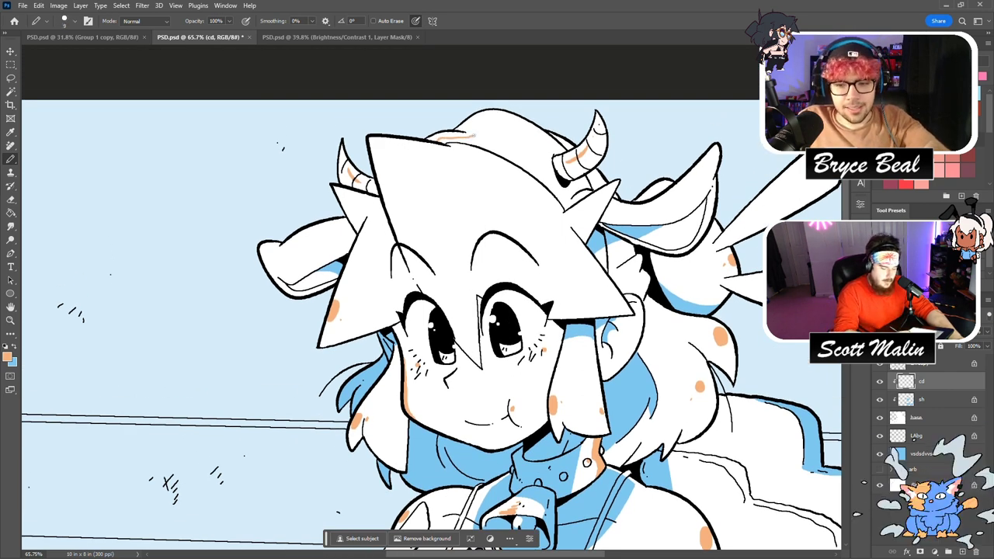
key(g)
click(495, 108)
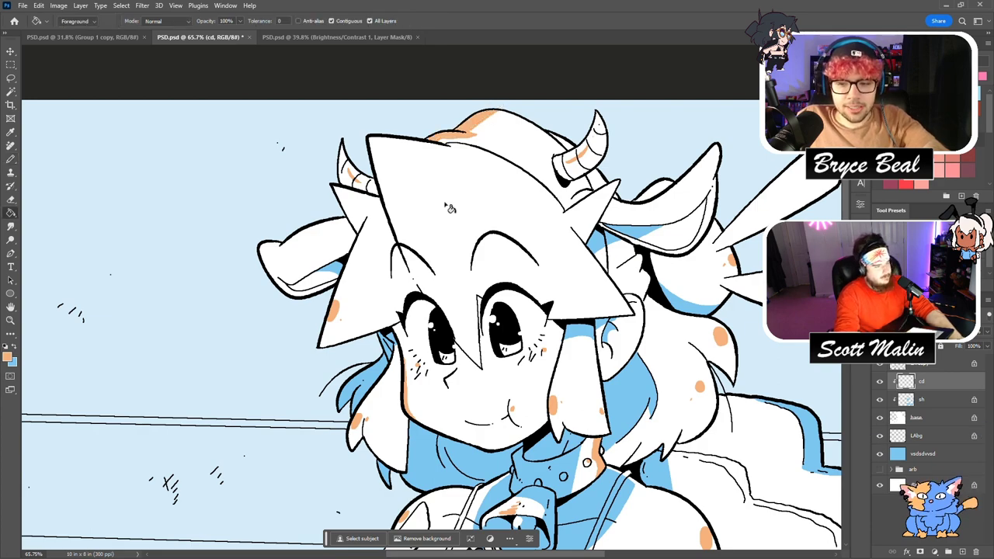
Paint orange accents on the tail tuft and on the shoulder of the A1 bottle.
scroll(493, 116, down, 3)
click(10, 321)
drag(388, 298, 314, 298)
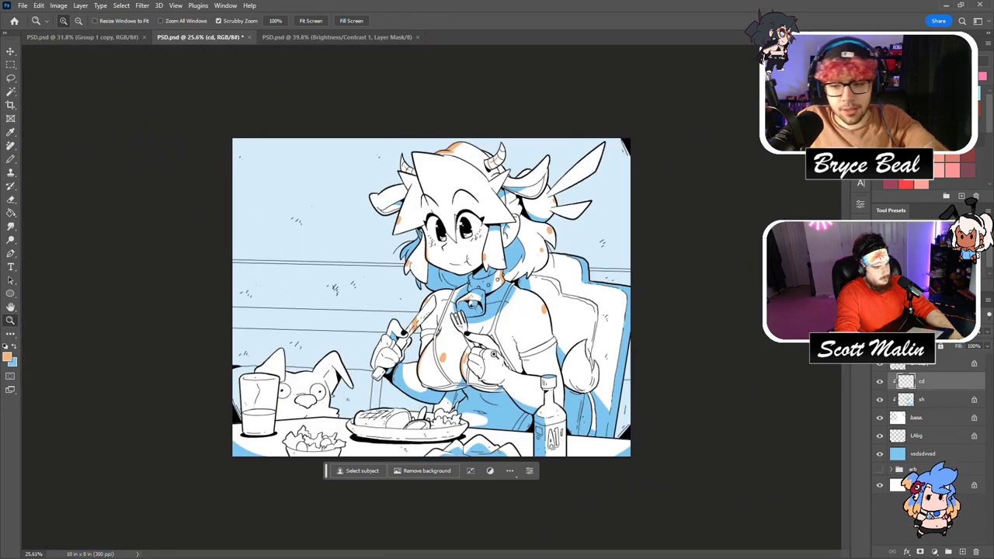
drag(492, 350, 531, 369)
drag(659, 407, 691, 435)
key(b)
mouse_move(549, 375)
mouse_down()
mouse_move(553, 353)
mouse_move(552, 381)
mouse_up()
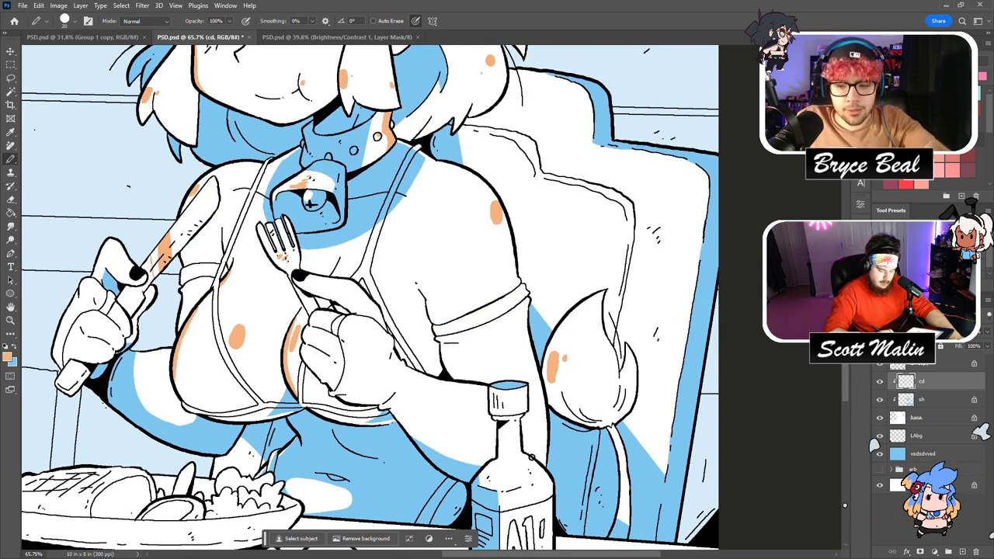
drag(548, 485, 551, 504)
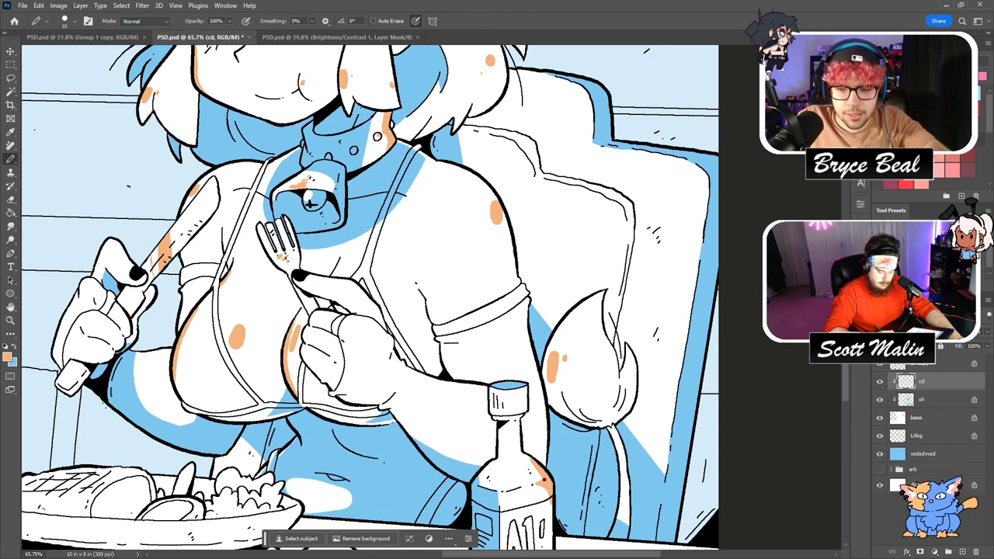
Paint small orange accents on the steak and along the plate's front rim.
scroll(369, 297, down, 3)
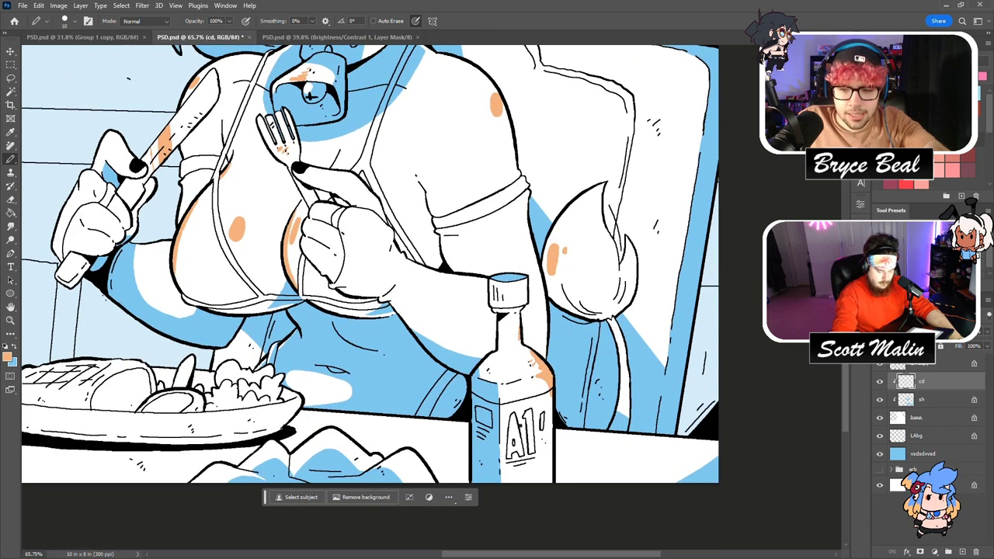
click(13, 321)
drag(497, 309, 466, 310)
key(b)
mouse_move(188, 354)
mouse_down()
mouse_move(210, 357)
mouse_move(183, 362)
mouse_up()
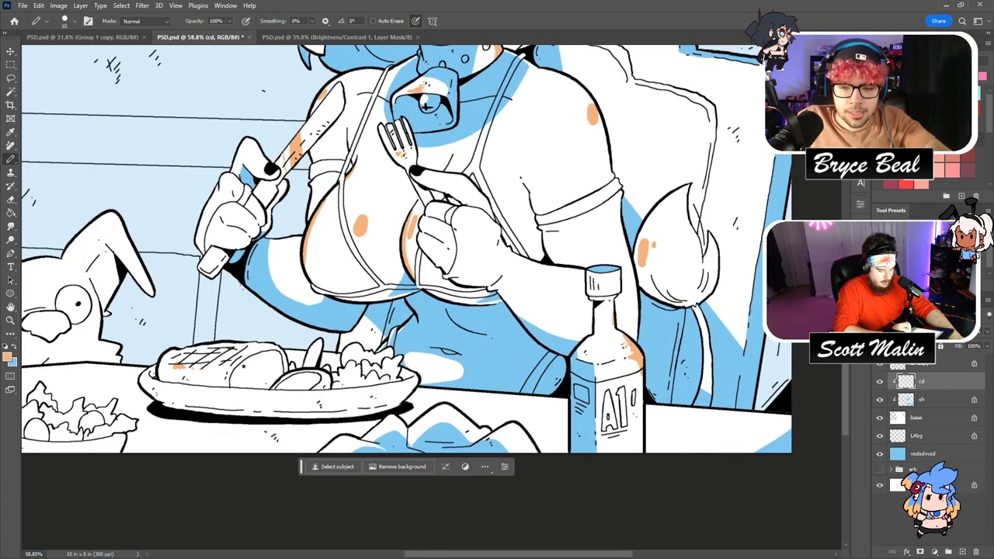
drag(200, 388, 219, 393)
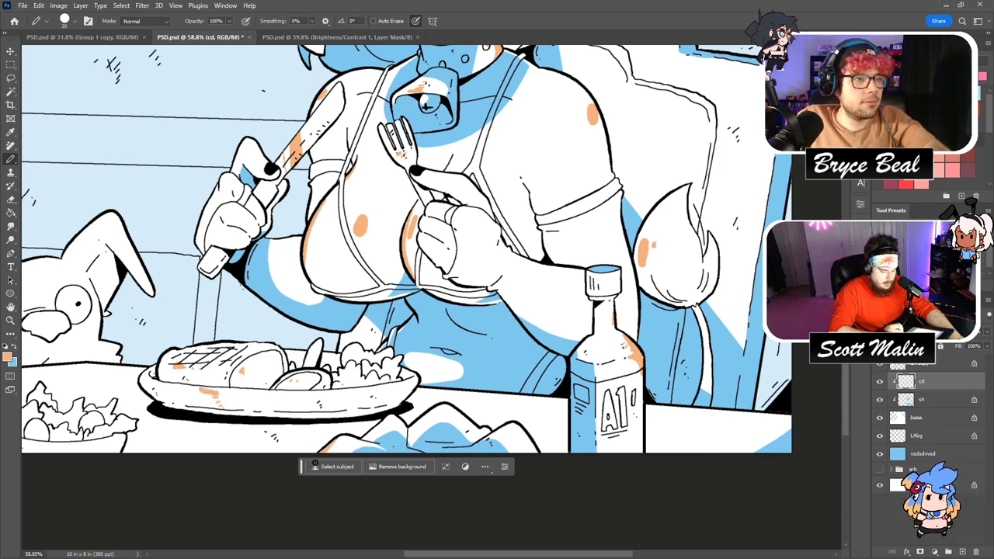
drag(578, 555, 545, 553)
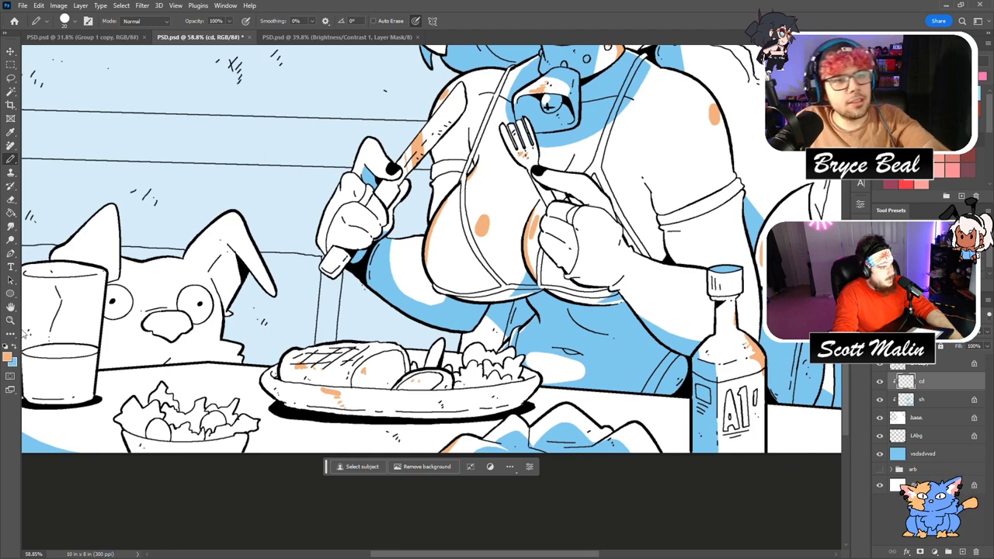
Paint orange patches across the tabletop around the bowl, plate and bottle, and orange edges along the dog's ears.
scroll(244, 384, down, 3)
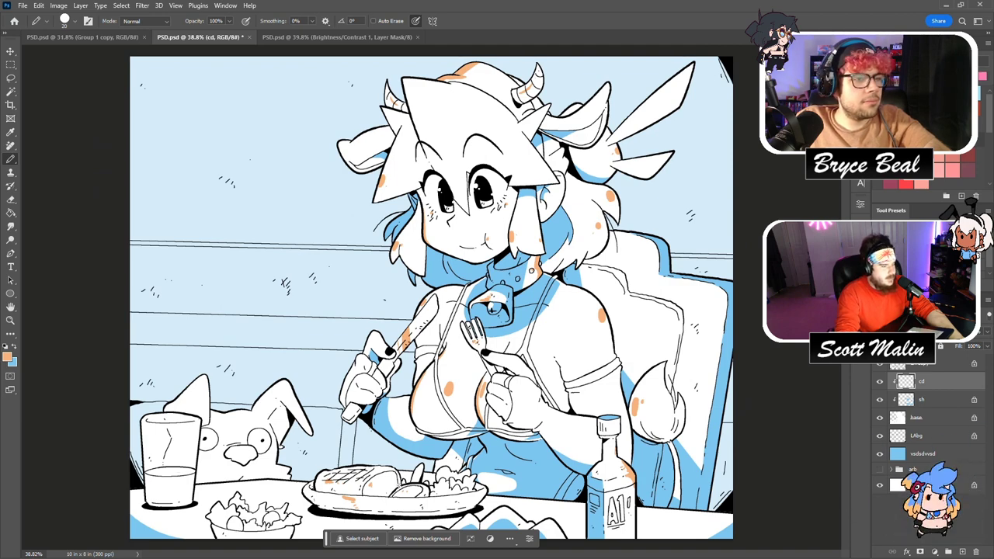
click(10, 320)
drag(155, 411, 166, 411)
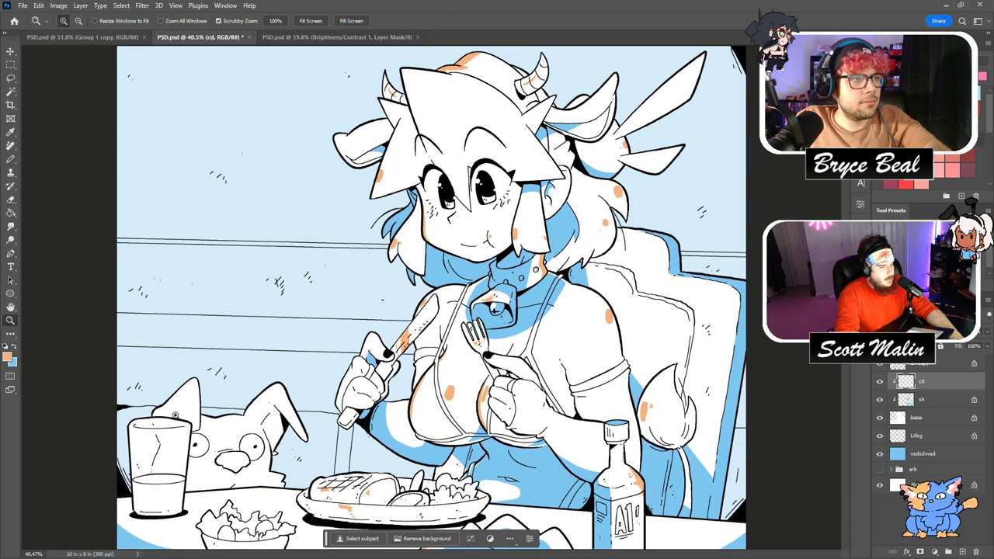
drag(201, 484, 227, 485)
drag(408, 437, 369, 453)
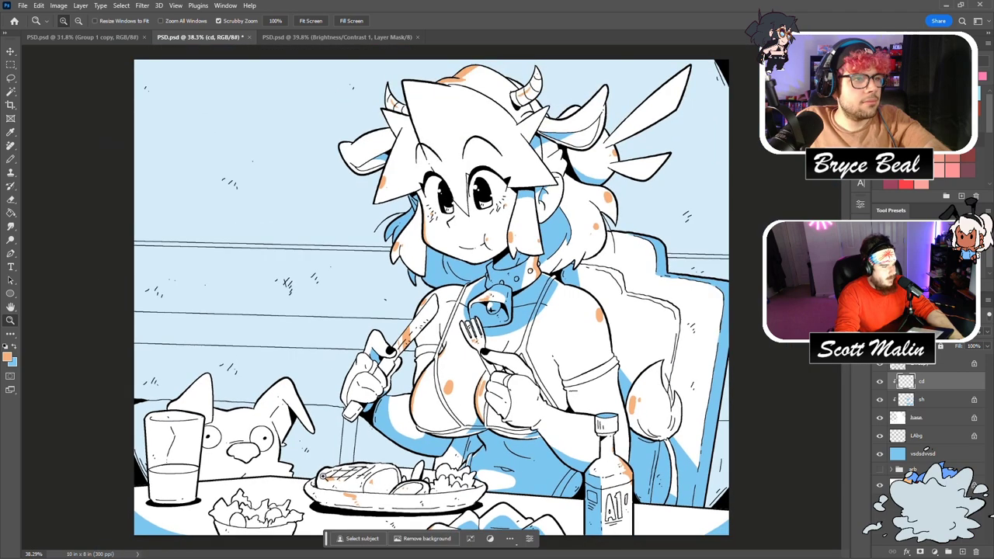
drag(302, 495, 309, 494)
drag(589, 381, 597, 388)
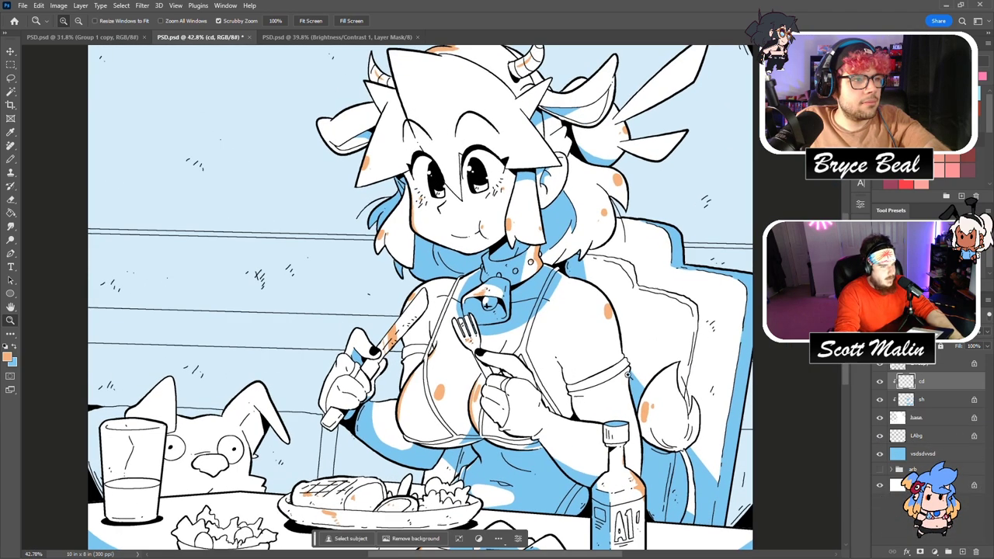
scroll(597, 387, down, 2)
key(b)
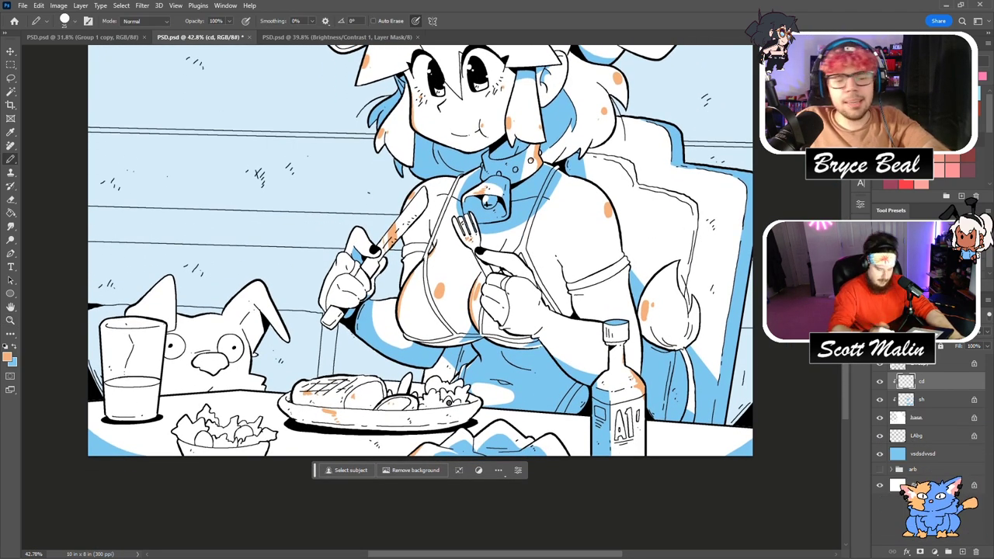
mouse_move(671, 431)
mouse_down()
mouse_move(722, 435)
mouse_move(687, 447)
mouse_up()
drag(569, 427, 573, 432)
mouse_move(255, 405)
mouse_down()
mouse_move(231, 402)
mouse_move(253, 405)
mouse_up()
drag(318, 449, 353, 441)
drag(175, 441, 147, 445)
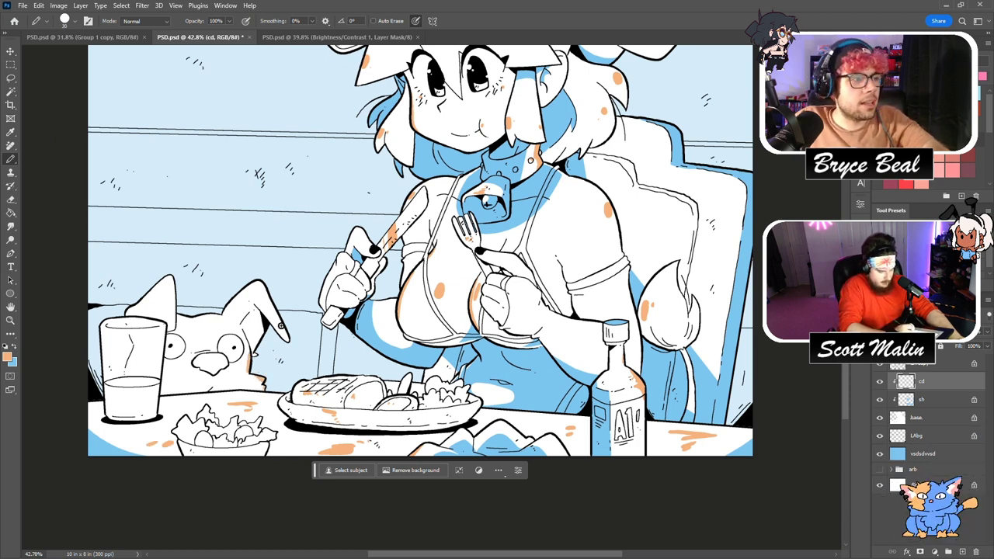
drag(287, 337, 266, 288)
mouse_move(175, 328)
mouse_down()
mouse_move(174, 283)
mouse_move(161, 276)
mouse_up()
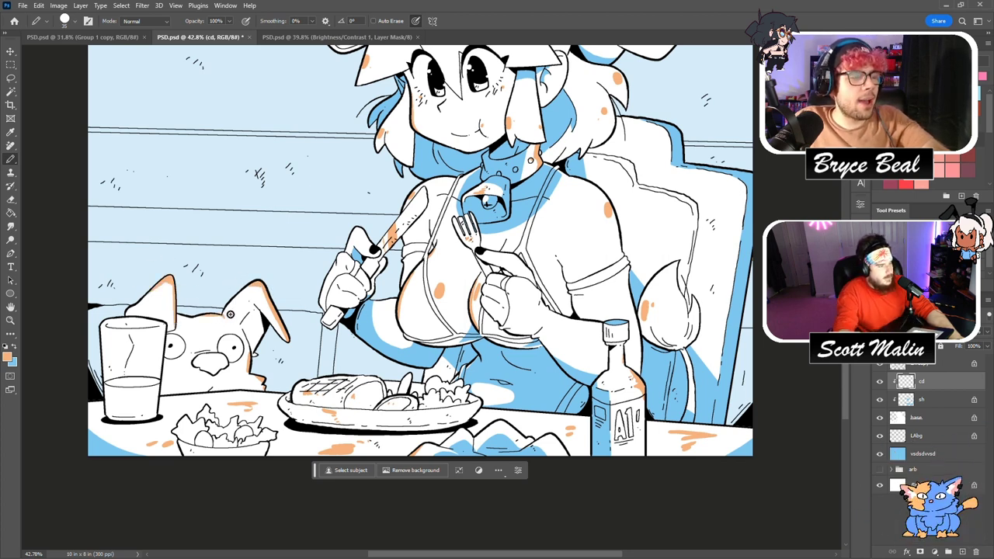
scroll(230, 314, up, 2)
key(g)
click(129, 420)
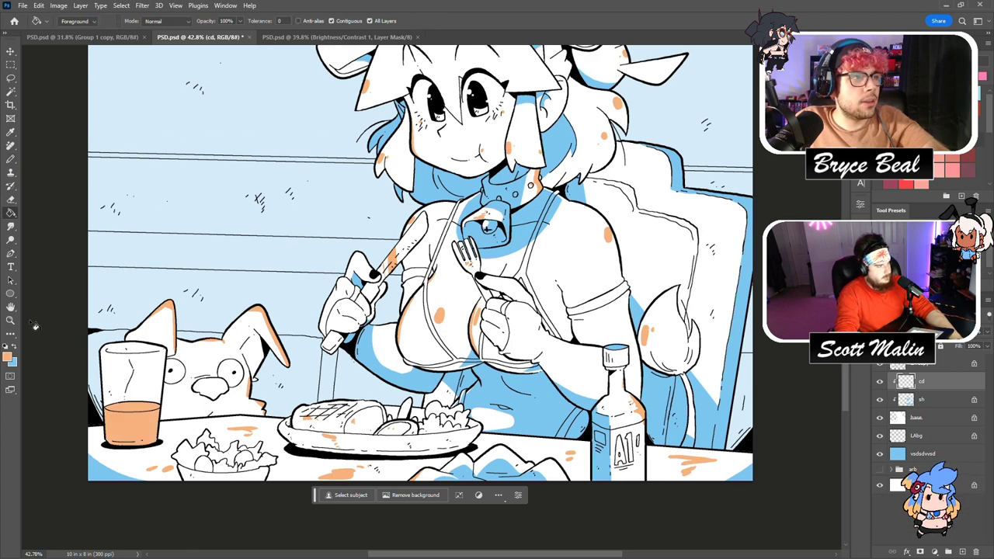
key(ctrl+z)
Fill only the oval surface of the liquid in the glass with orange and save the document.
click(10, 321)
drag(103, 409, 172, 453)
key(g)
click(122, 401)
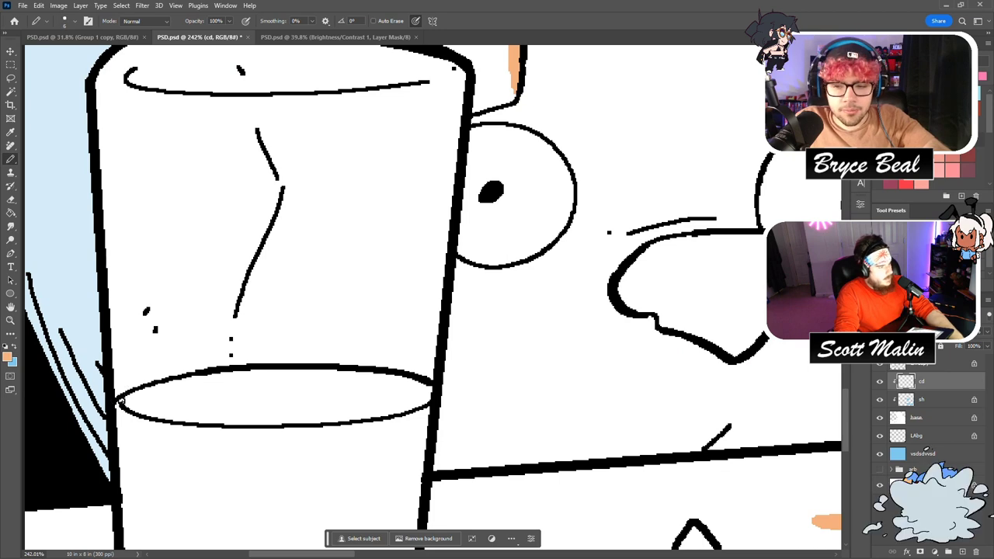
click(142, 405)
click(10, 320)
click(310, 20)
drag(539, 287, 528, 286)
key(ctrl+s)
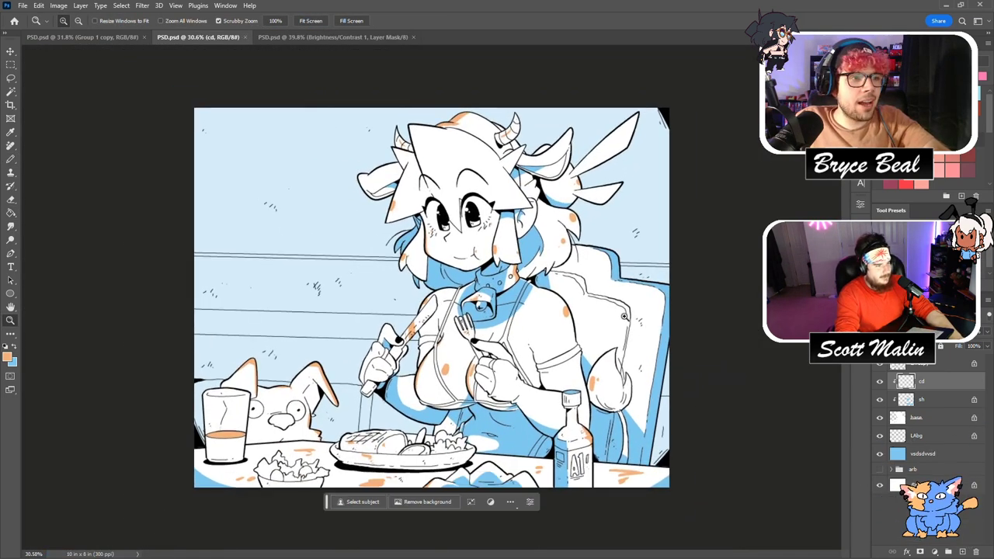
Toggle the cd layer's visibility to compare the drawing with and without the orange accents.
drag(506, 339, 514, 359)
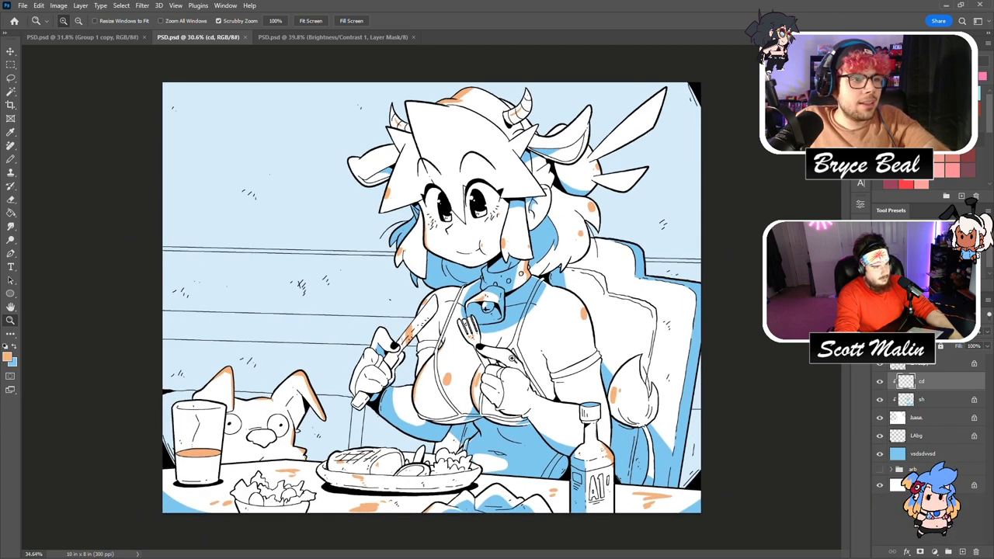
click(881, 381)
click(880, 381)
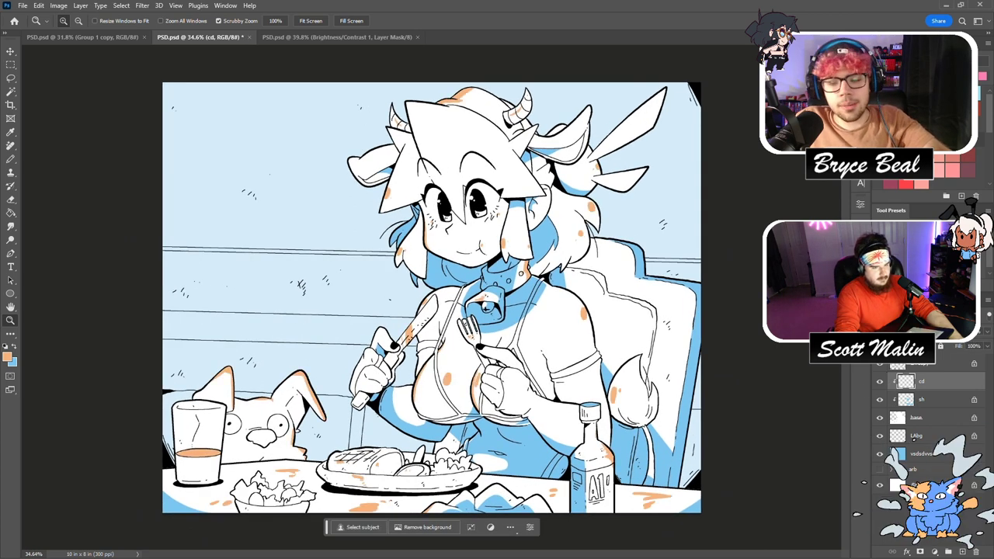
Hide the base layer and raise the vsdsdvvsd background layer to full opacity.
click(880, 417)
click(938, 455)
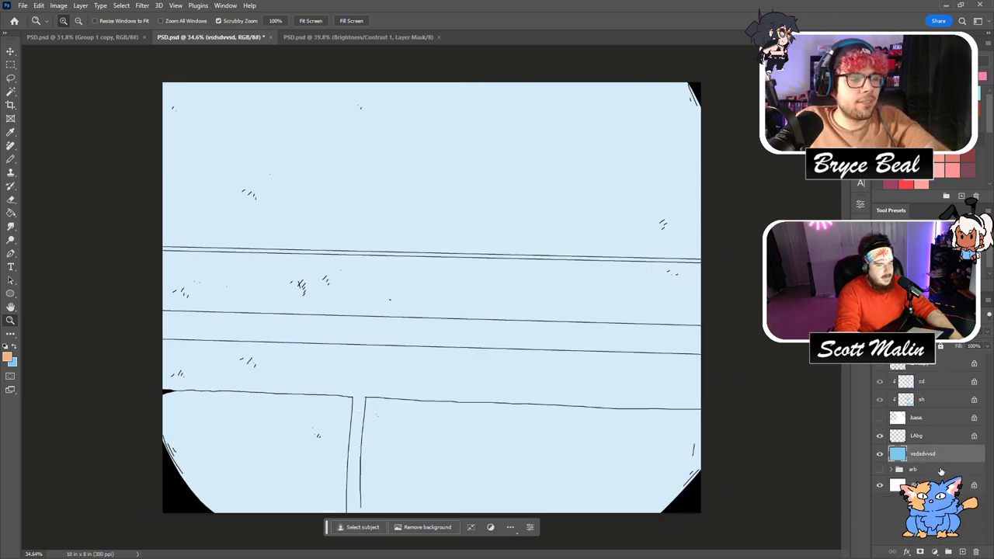
click(986, 332)
click(987, 344)
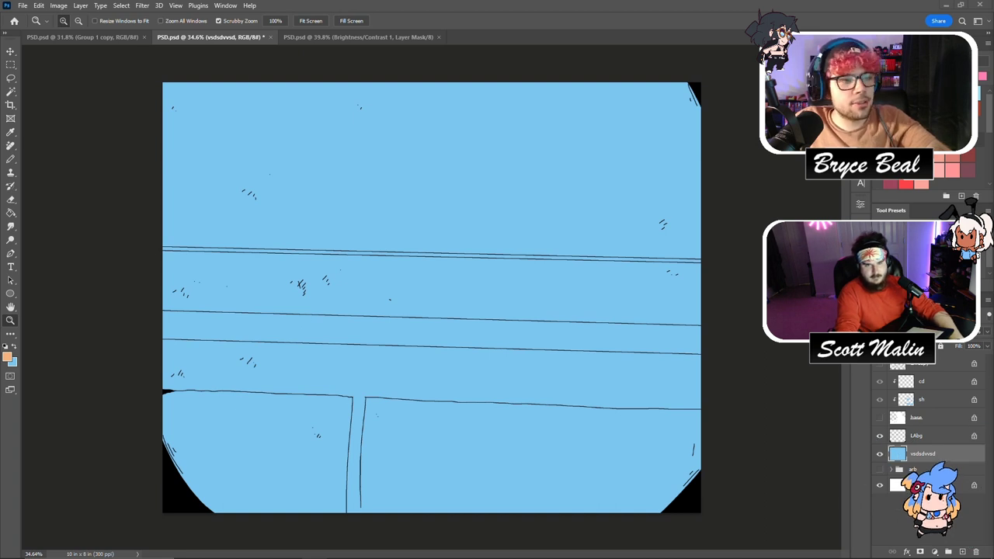
Recolour the vsdsdvvsd background layer to a pale peach by shifting its hue and raising its lightness with Hue/Saturation.
key(ctrl+u)
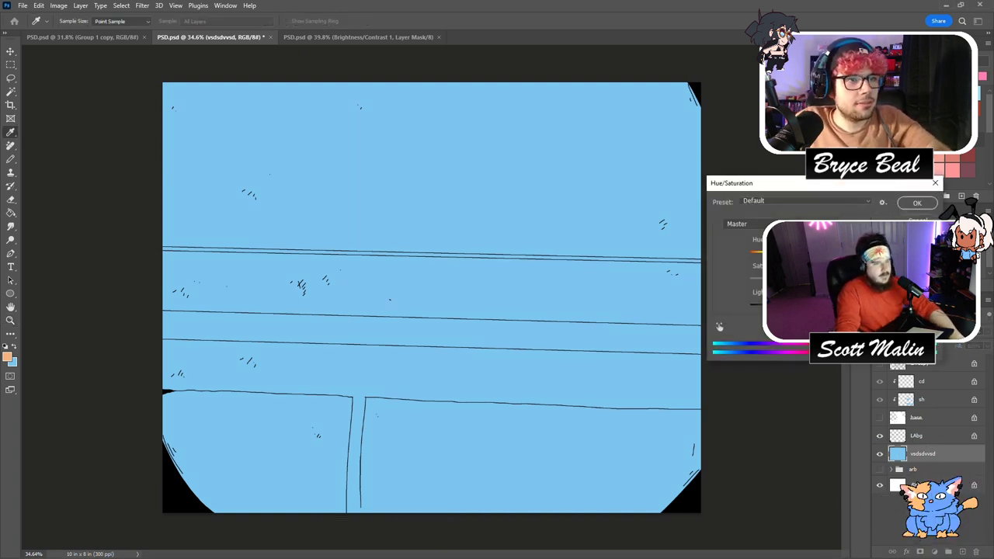
drag(817, 252, 758, 256)
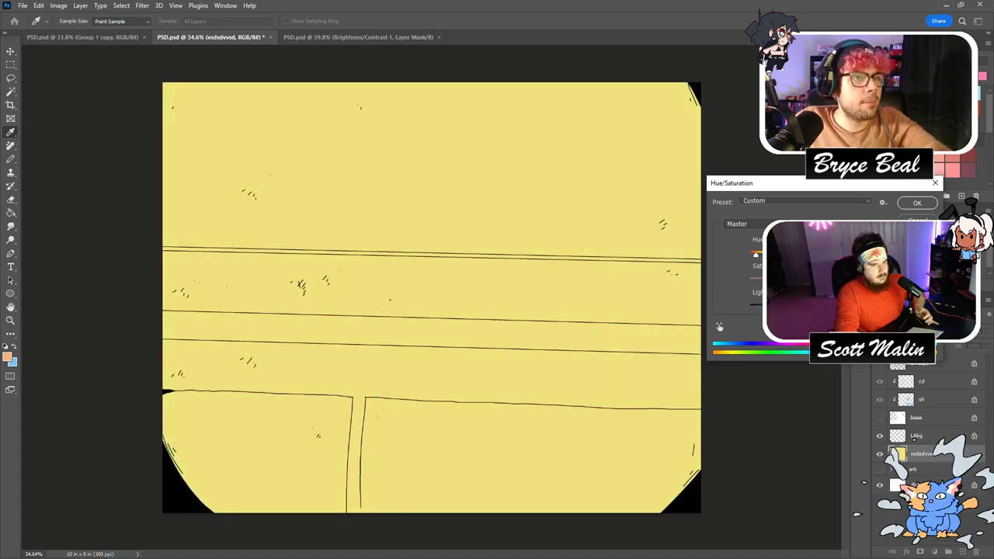
drag(813, 304, 840, 304)
drag(756, 254, 749, 254)
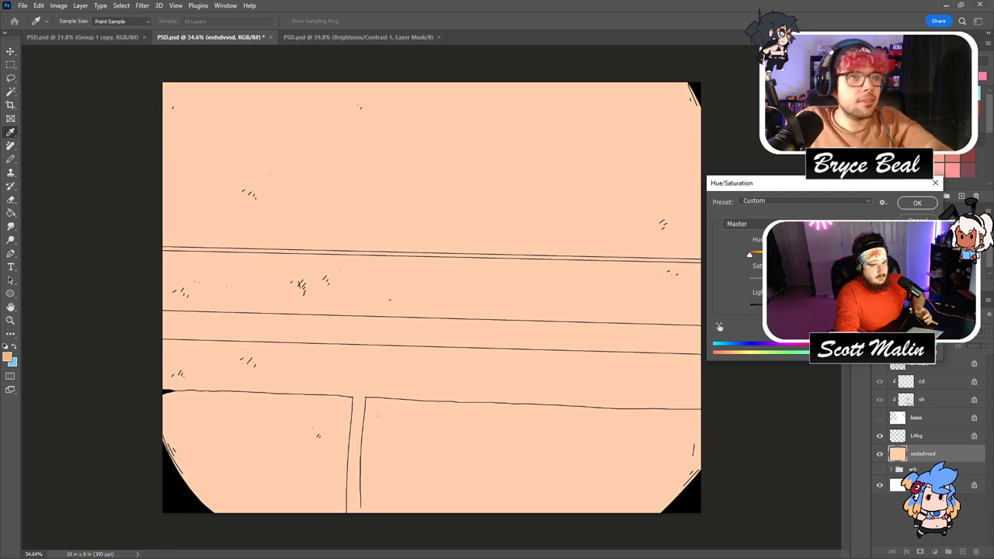
mouse_move(840, 305)
mouse_down()
mouse_move(815, 304)
mouse_move(860, 304)
mouse_move(849, 304)
mouse_up()
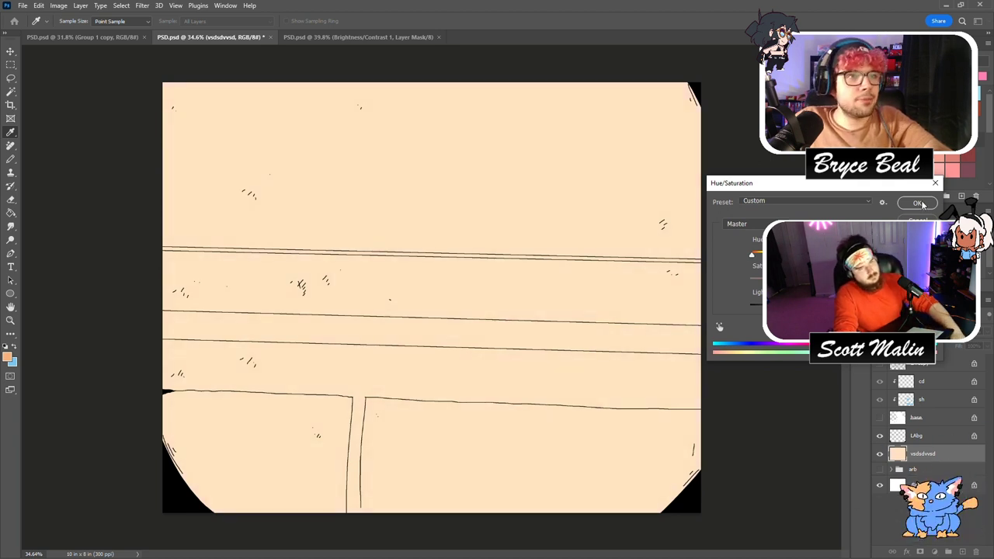
key(Return)
Select all the wall panels below the double horizontal trim line with the Magic Wand.
key(z)
key(w)
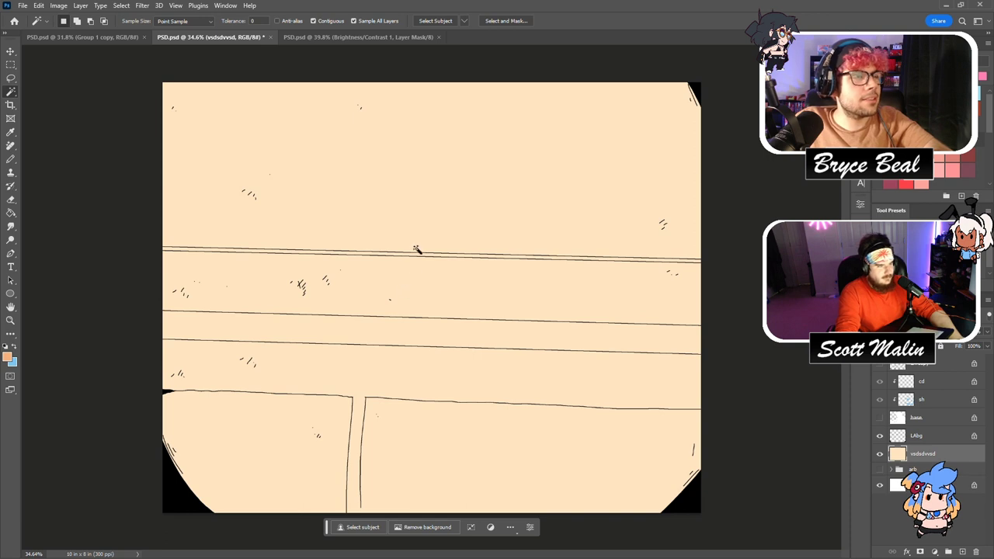
click(417, 260)
shift+click(418, 263)
shift+click(412, 330)
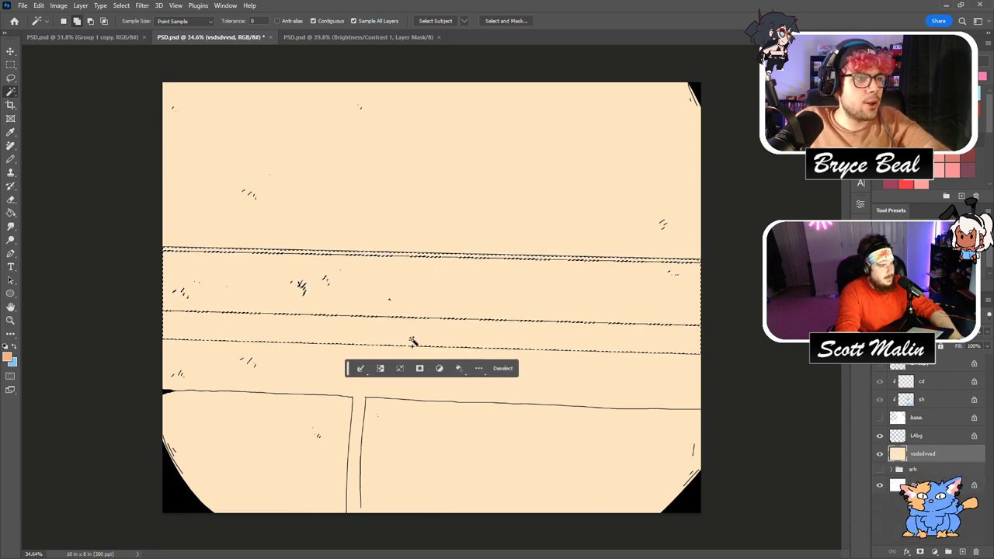
shift+click(413, 387)
shift+click(344, 413)
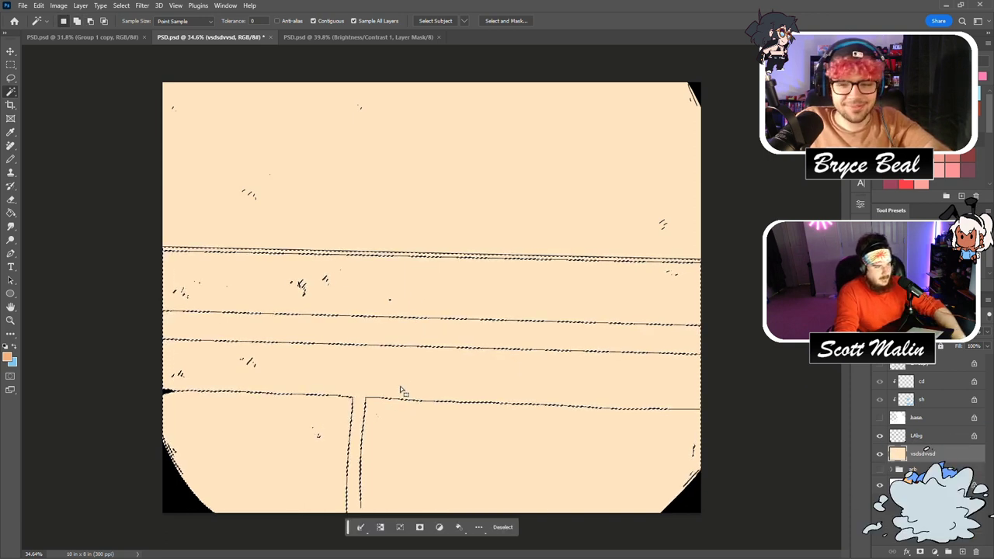
Recolour the selected lower wall panels to a dark reddish brown with Hue/Saturation.
key(ctrl+u)
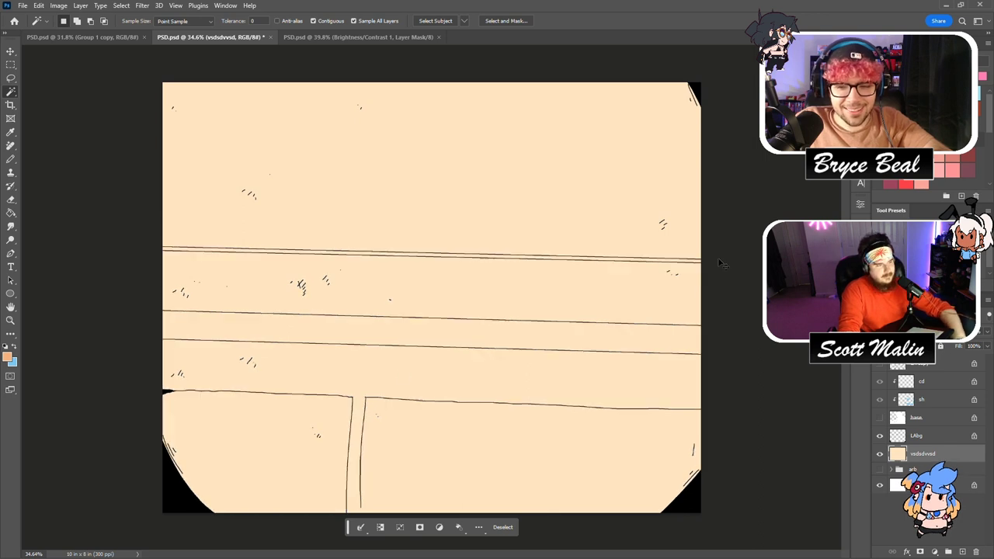
drag(809, 304, 780, 304)
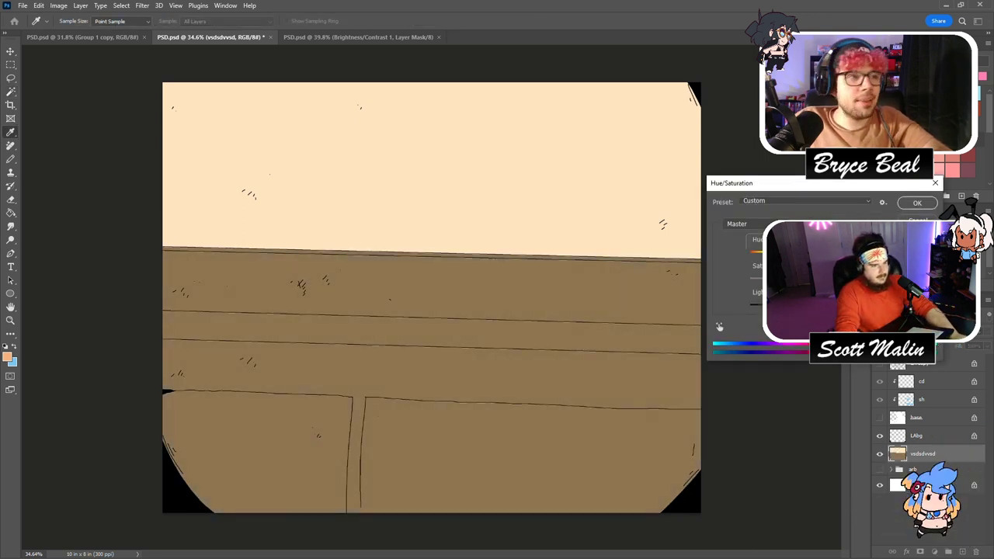
drag(810, 252, 803, 252)
drag(780, 305, 768, 304)
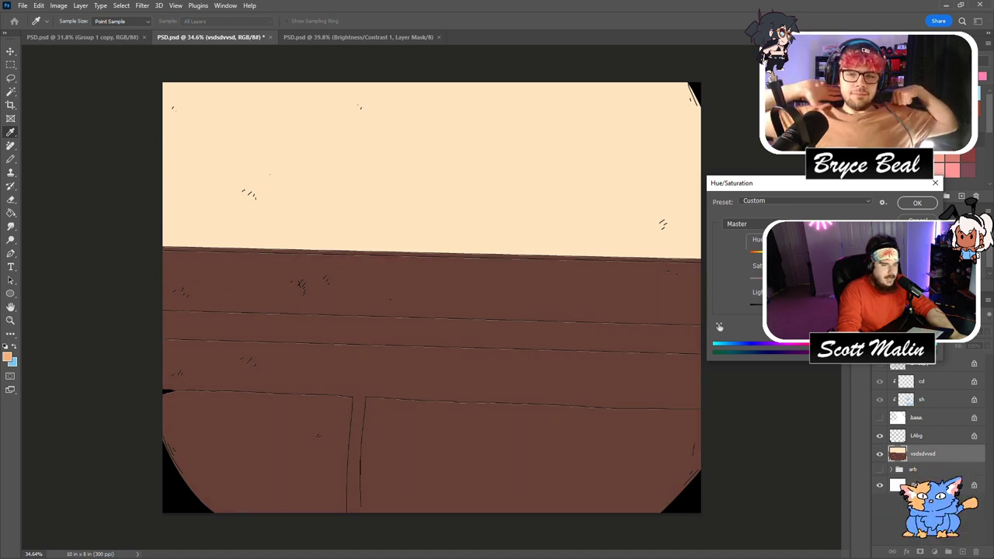
click(911, 200)
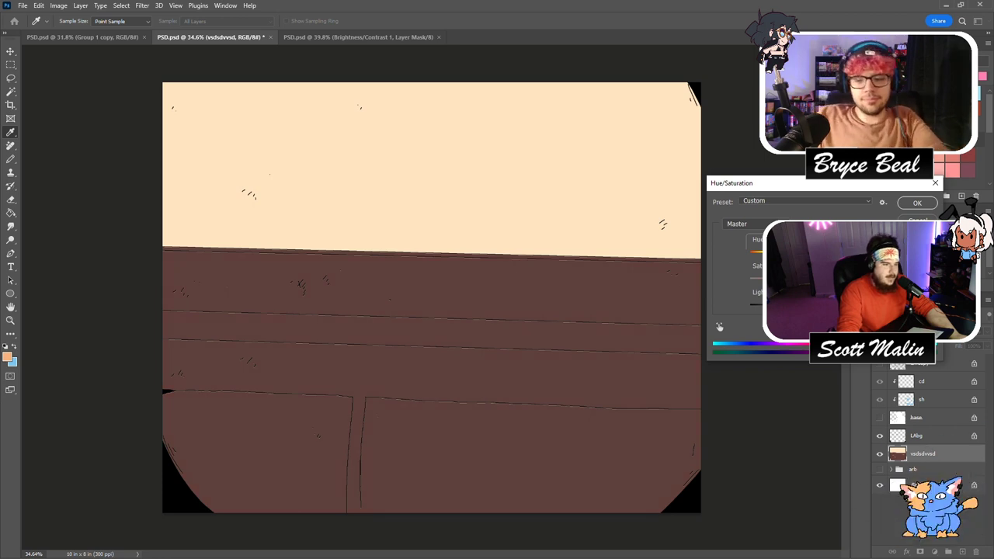
click(909, 205)
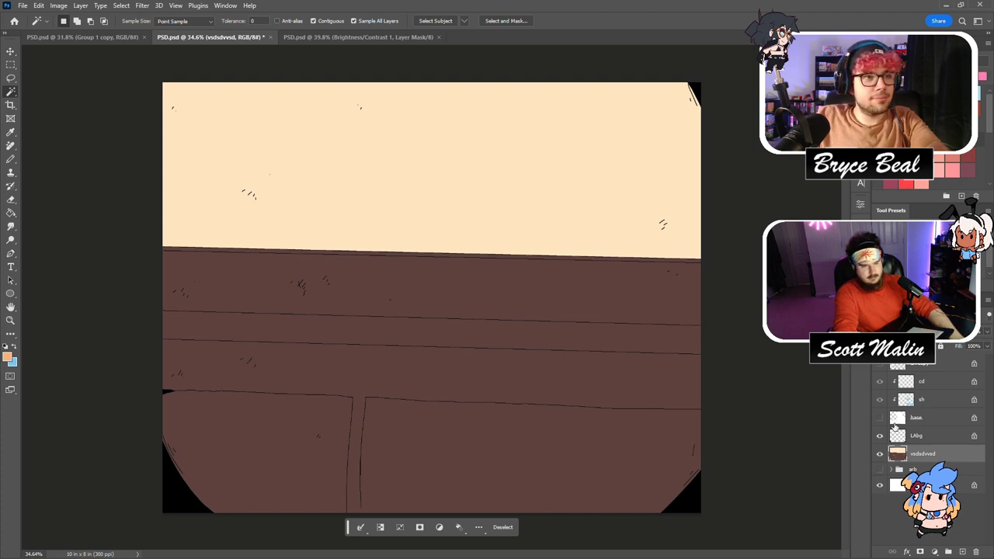
Merge the LAbg line layer down into the vsdsdvvsd layer and clear the selection.
right_click(916, 436)
click(962, 335)
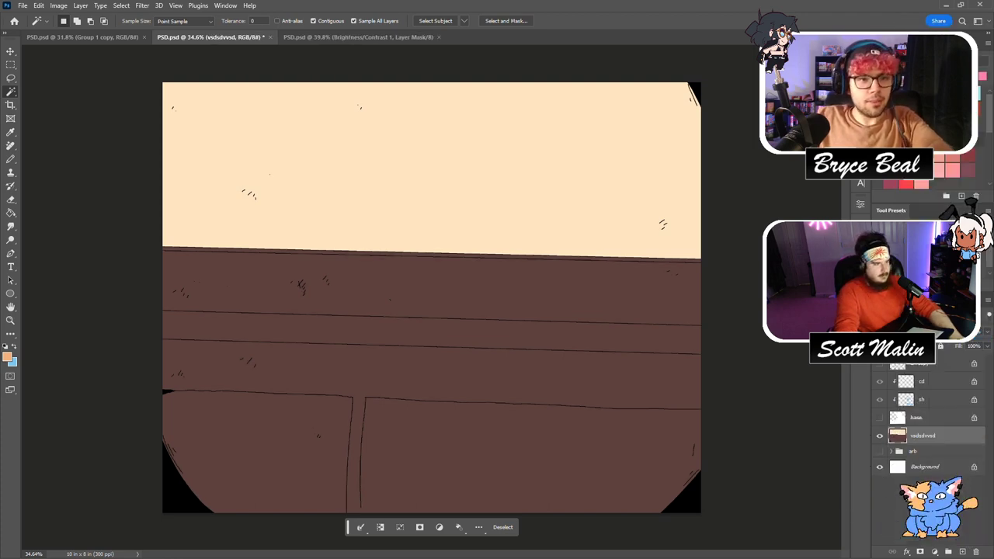
key(ctrl+d)
Show the character line art and base layers again and save the document.
click(878, 365)
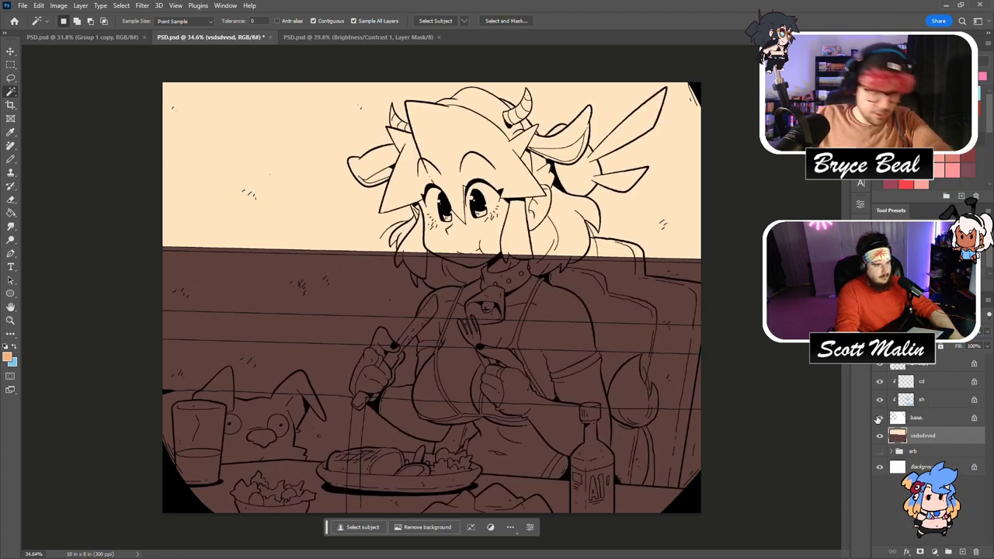
click(879, 417)
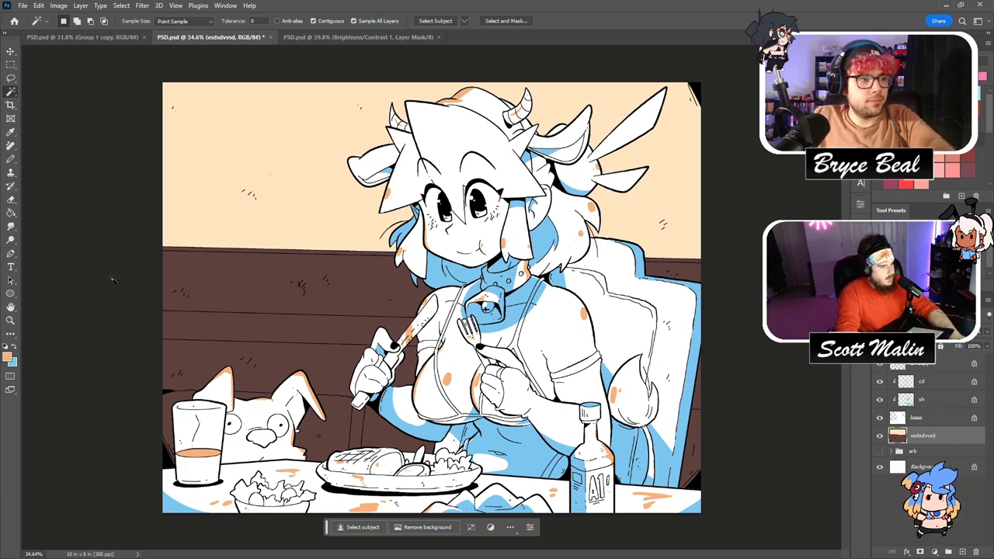
click(10, 320)
drag(489, 292, 469, 292)
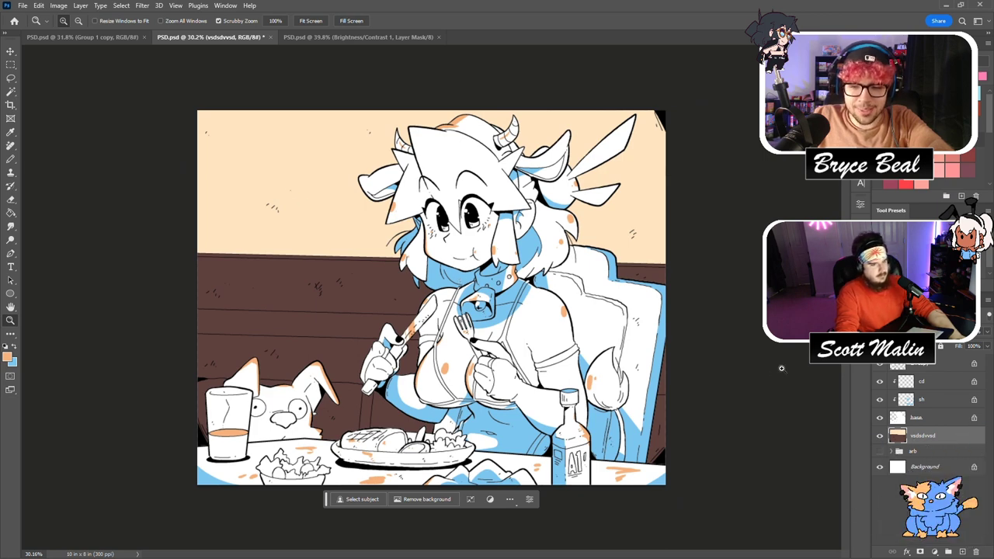
drag(407, 386, 424, 383)
key(ctrl+s)
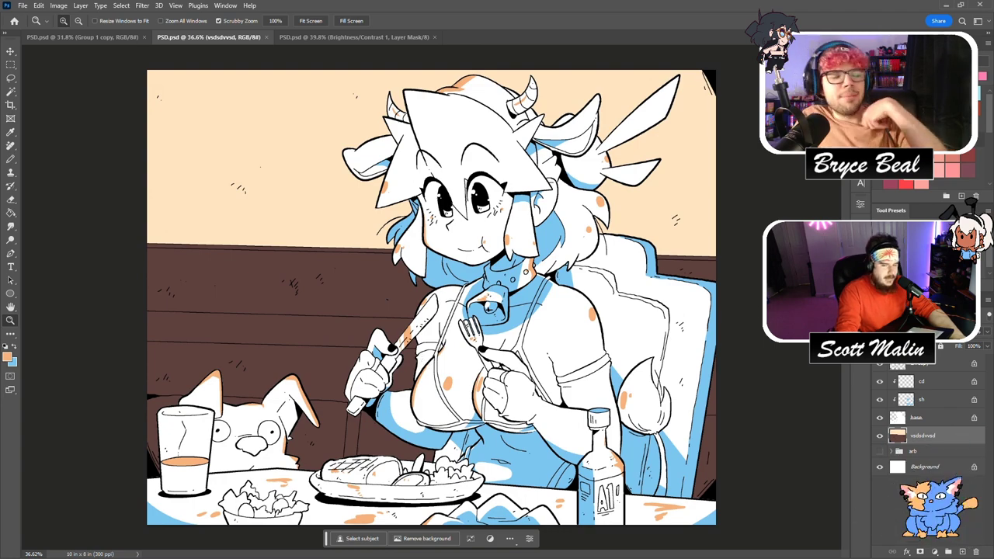
drag(633, 286, 649, 311)
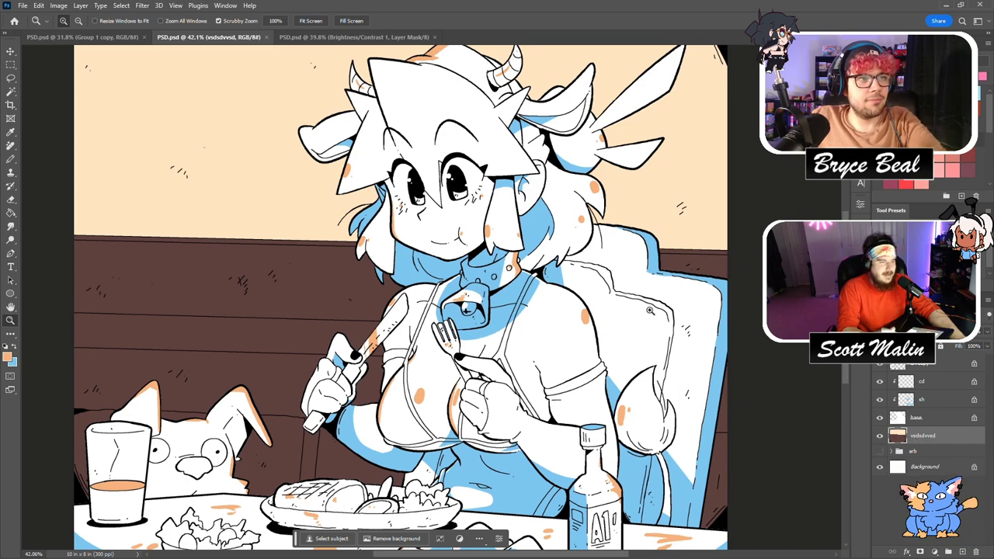
scroll(646, 289, down, 2)
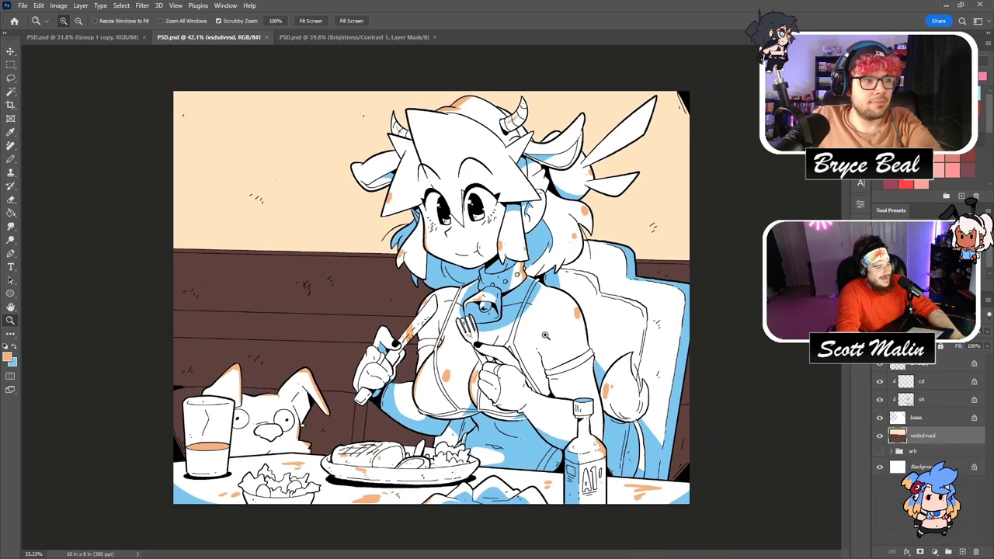
click(879, 436)
click(879, 435)
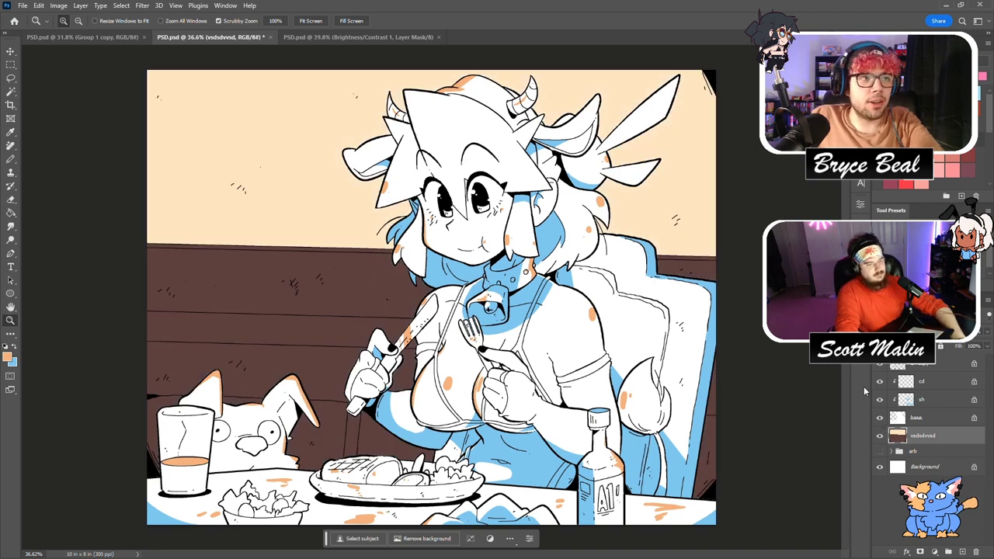
Duplicate the vsdsdvvsd wall layer and apply a Gaussian Blur with a radius of about 9.4 pixels to the copy.
key(ctrl+j)
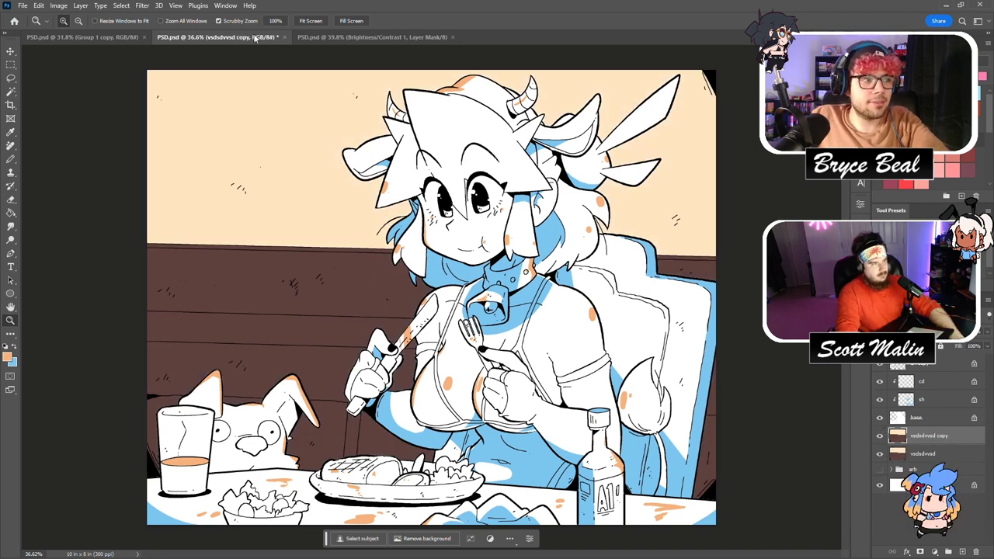
click(143, 6)
mouse_move(210, 140)
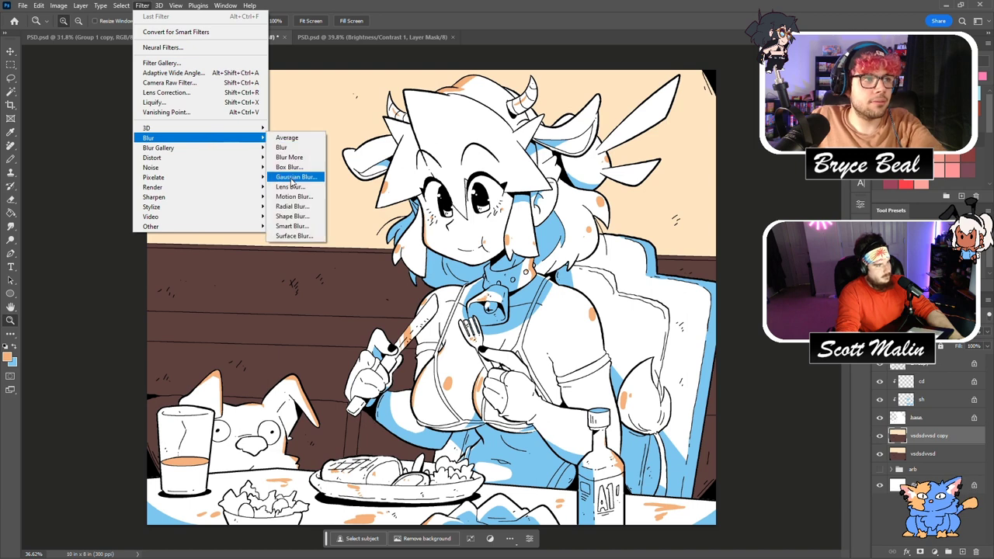
click(293, 183)
click(142, 6)
mouse_move(177, 138)
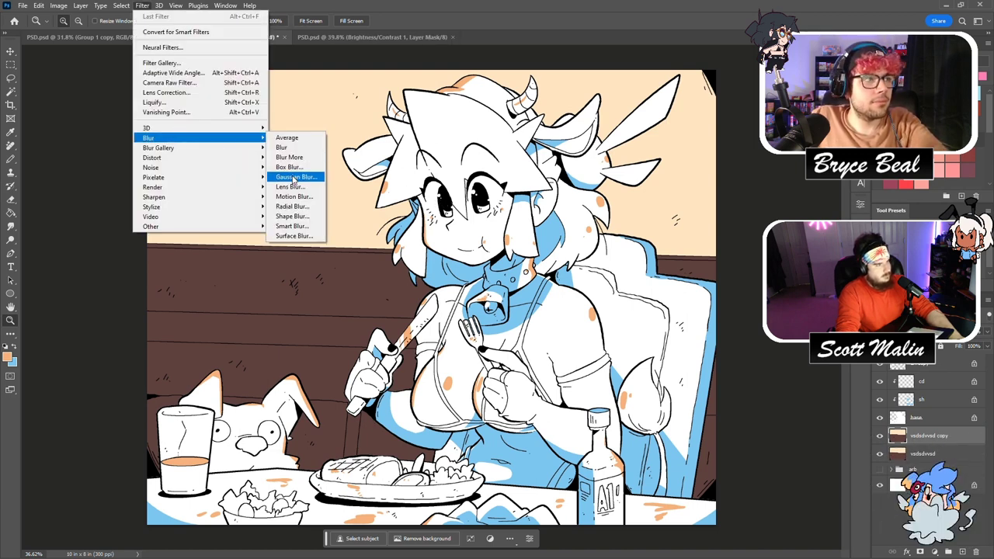
click(291, 177)
drag(760, 288, 752, 288)
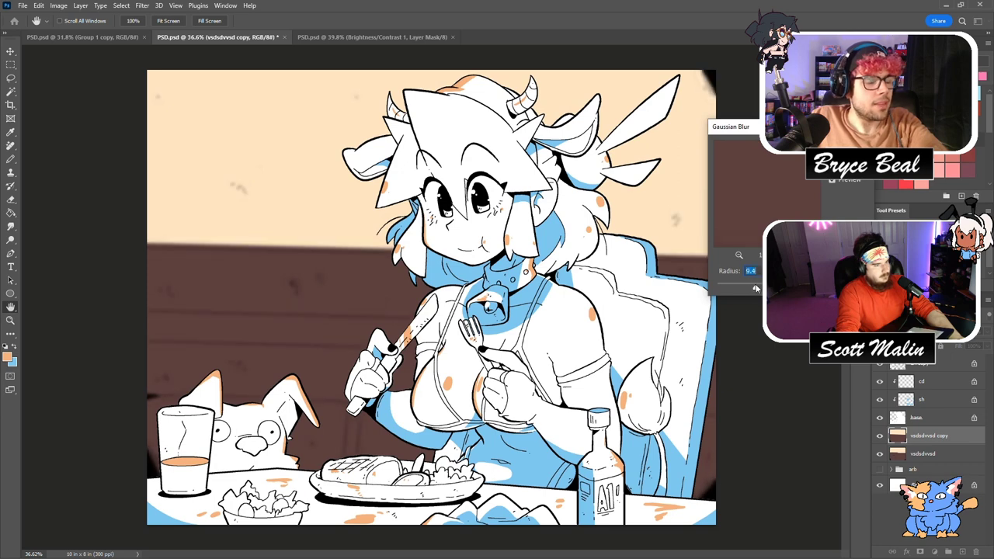
key(Return)
Add a new layer above the blurred wall and brush a peach glow over the wall's left side with an 1800 px brush.
key(z)
click(961, 551)
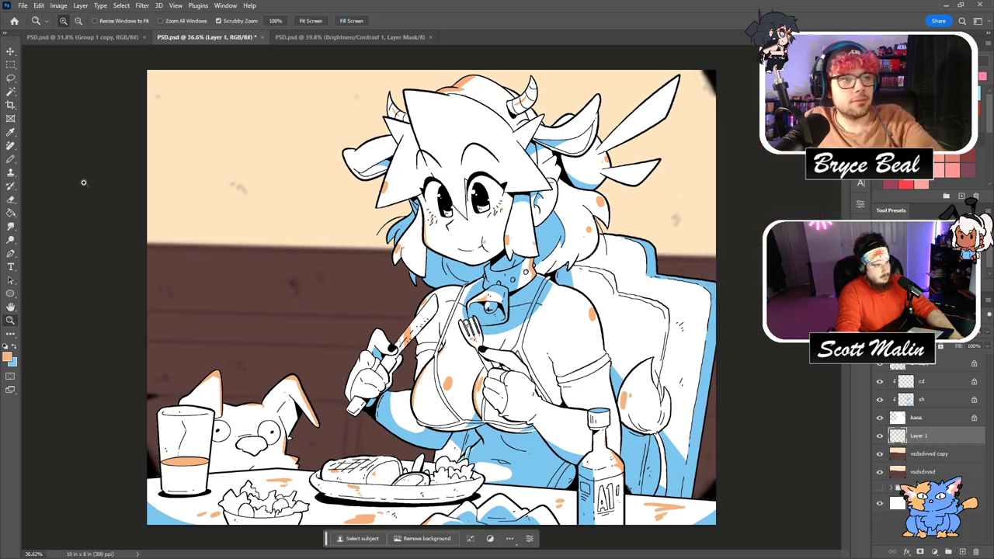
click(11, 158)
alt+click(240, 133)
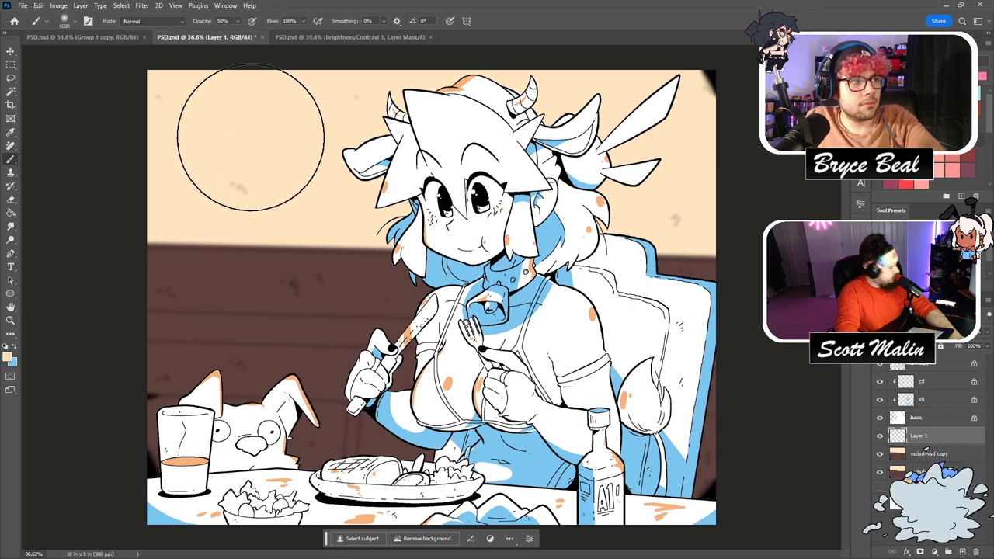
key(bracketright)
key(bracketright)
key(bracketright)
key(bracketright)
key(bracketright)
click(902, 332)
click(905, 389)
mouse_move(152, 222)
mouse_down()
mouse_move(306, 81)
mouse_move(163, 77)
mouse_move(256, 109)
mouse_move(199, 58)
mouse_move(185, 109)
mouse_move(326, 132)
mouse_up()
Lower the opacity of the peach glow layer and compare the wall with and without it.
click(987, 333)
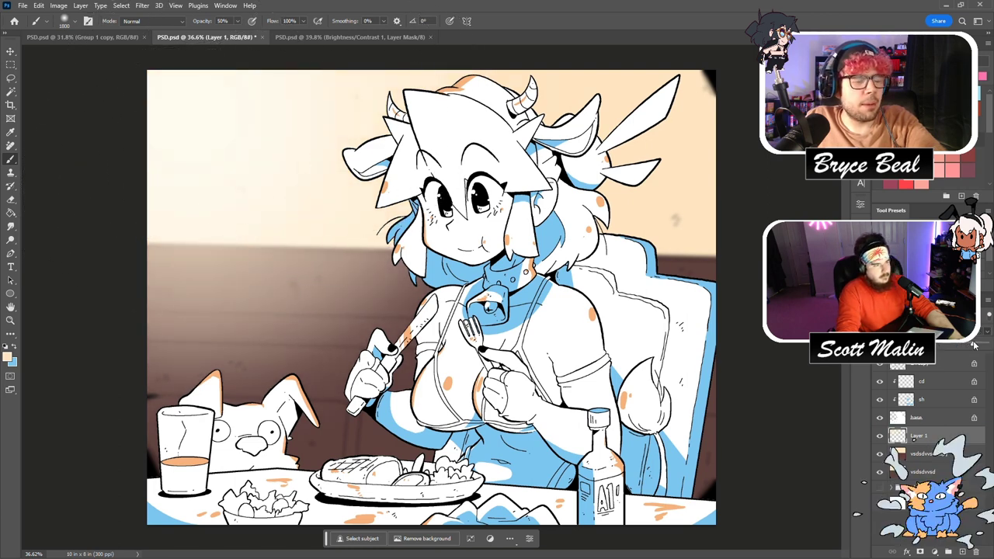
drag(975, 344, 962, 344)
click(10, 319)
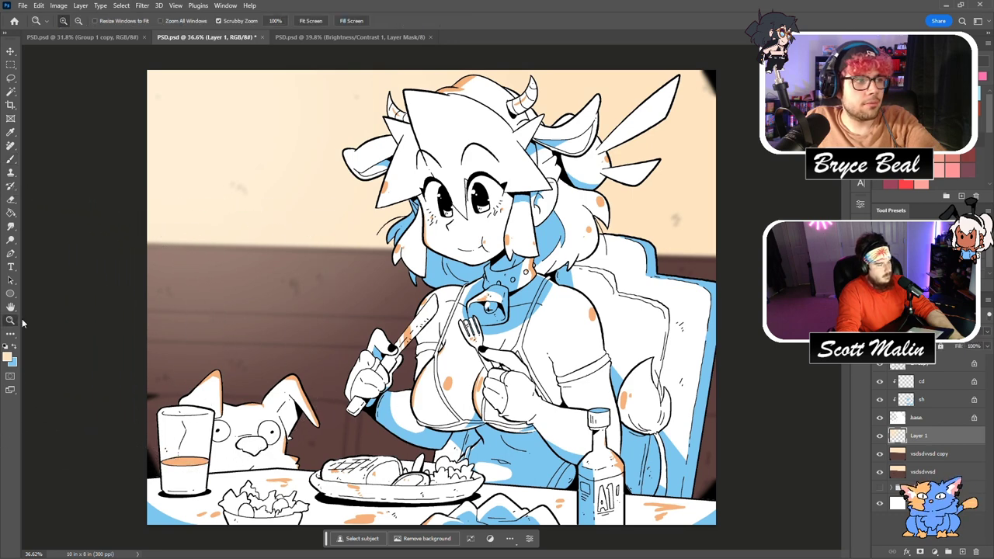
drag(831, 387, 794, 389)
click(879, 436)
click(879, 435)
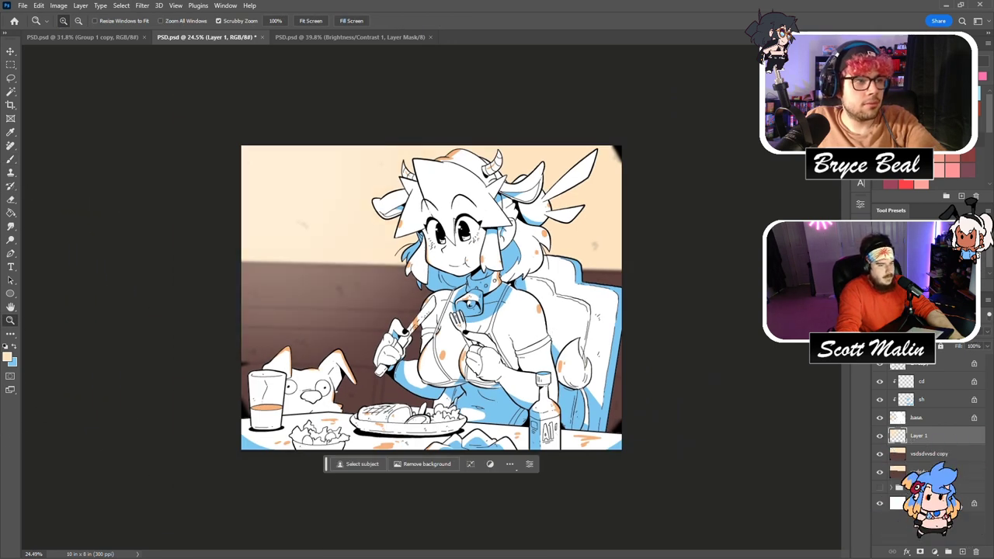
Brush soft black shading along the wall's right and lower areas on a new reduced-opacity layer and save the document.
click(962, 551)
key(b)
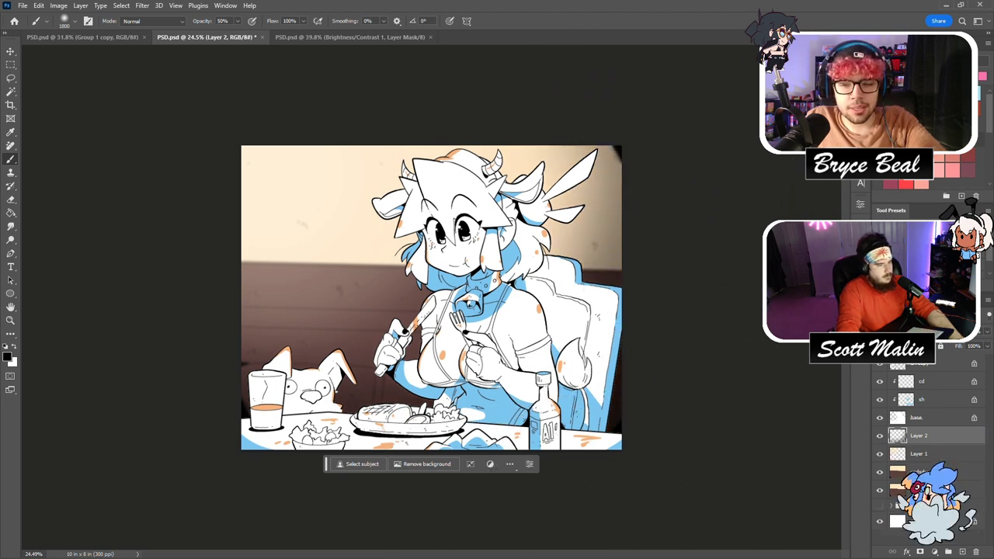
click(987, 332)
drag(971, 347, 951, 344)
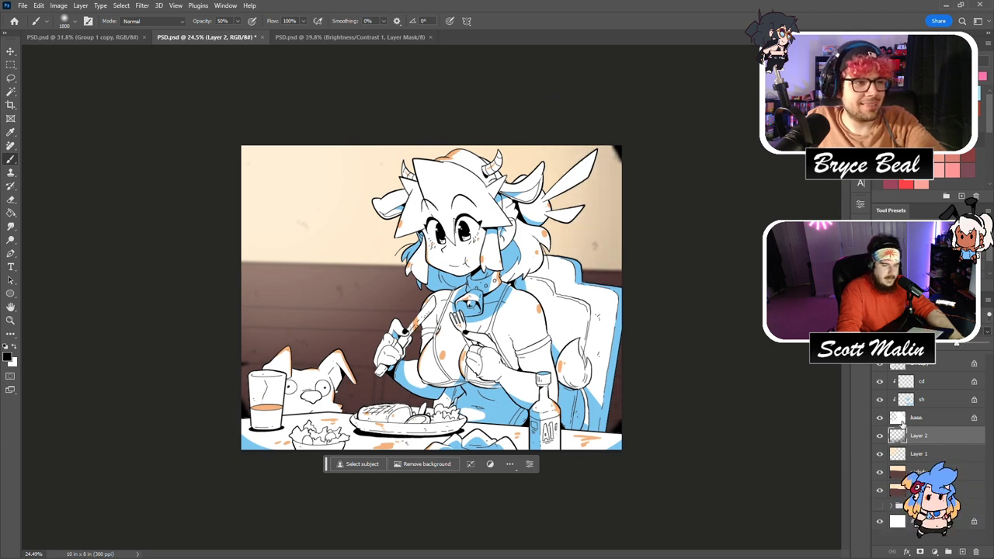
key(ctrl+s)
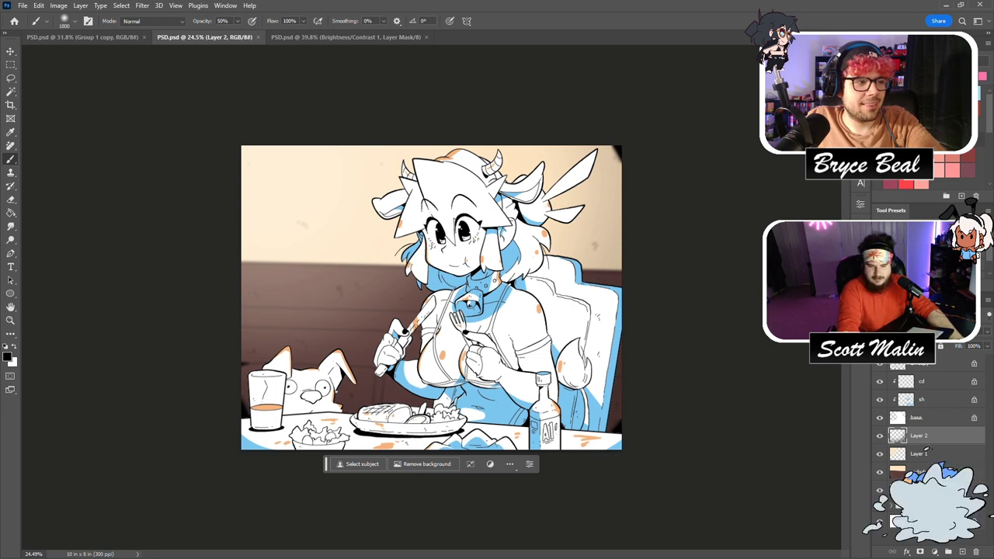
Reduce the brush size to 400 px.
key([)
key(bracketleft)
key(bracketleft)
key(bracketleft)
key(bracketleft)
key(bracketleft)
key(bracketleft)
key(bracketleft)
key(bracketleft)
key(bracketleft)
key(bracketleft)
key(bracketleft)
key(bracketleft)
key(bracketleft)
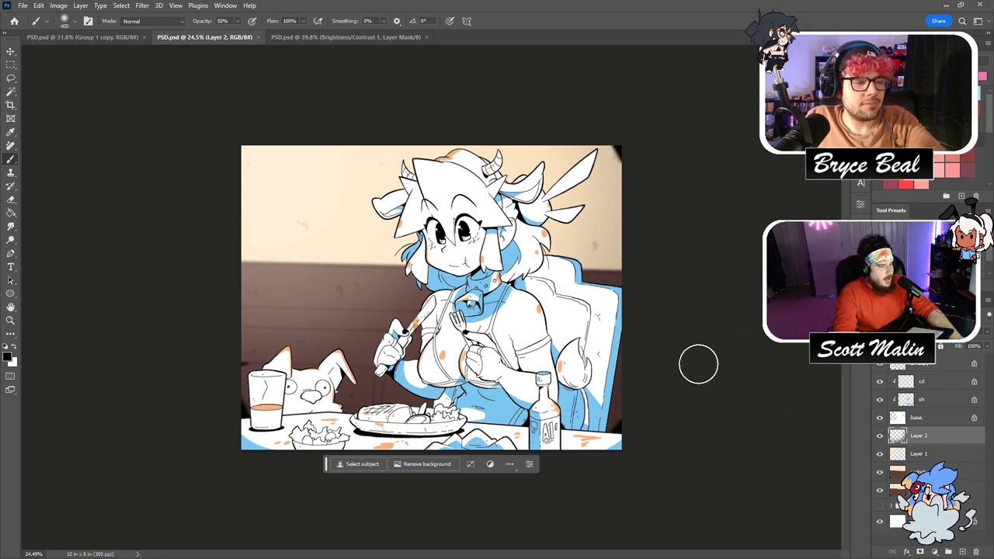
Hide the cd and sh layers and fill the base layer's artwork with pale pink.
click(880, 381)
click(880, 399)
click(920, 416)
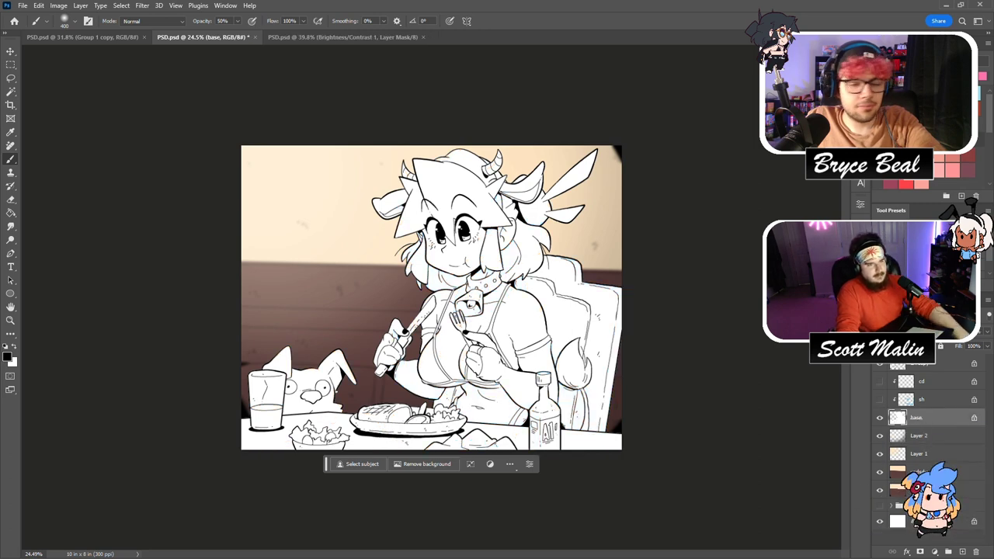
key(shift+F5)
click(560, 145)
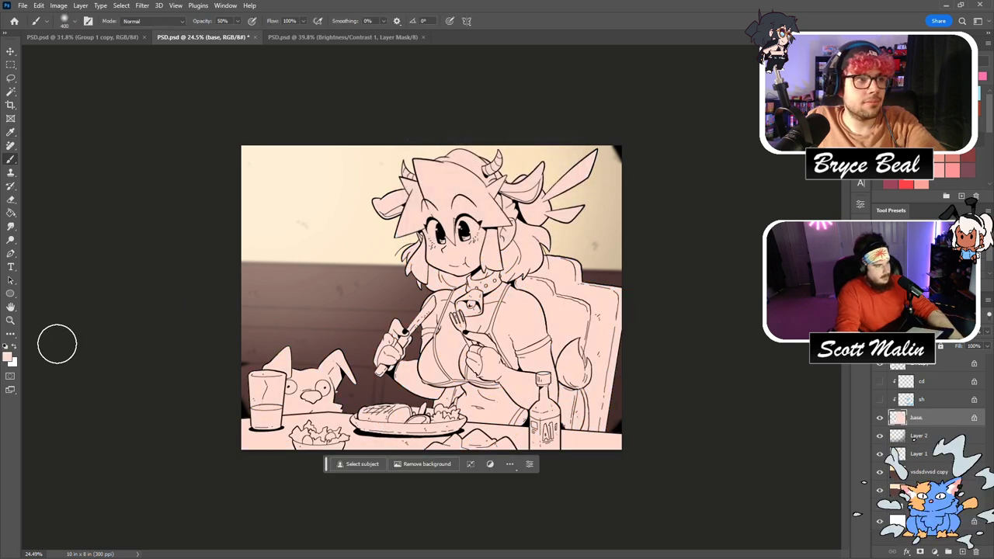
Set up the Paint Bucket for contiguous fills close to the dog and glass.
click(10, 319)
drag(340, 375, 270, 425)
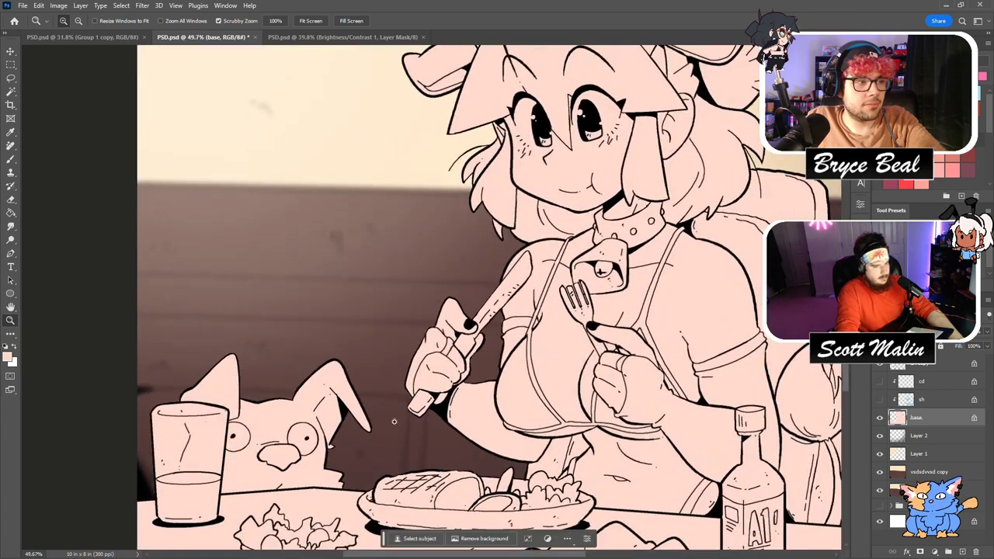
drag(186, 423, 202, 423)
key(g)
click(332, 21)
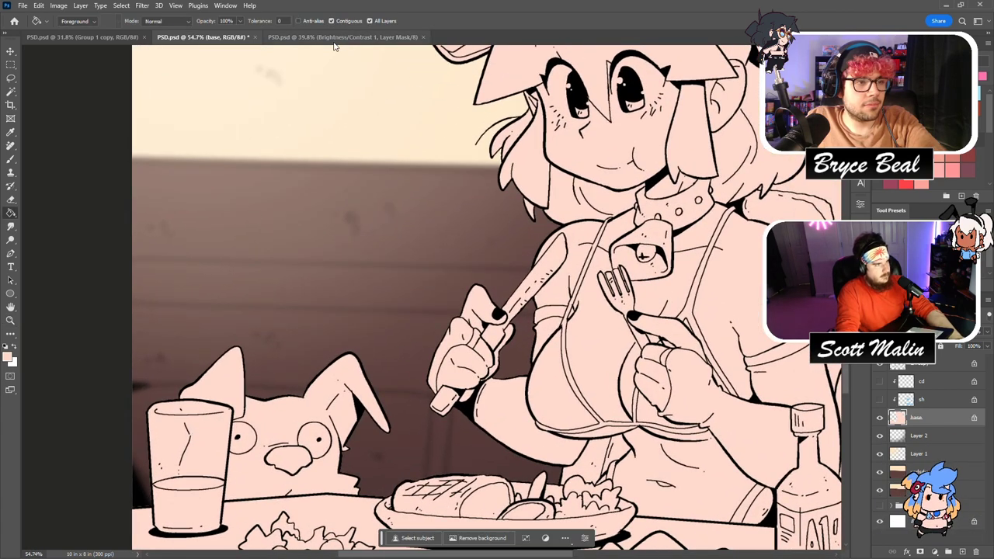
Switch to the dog reference document, hide its adjustment group and sample the dog's light tan body and darker orange ear colours.
click(332, 41)
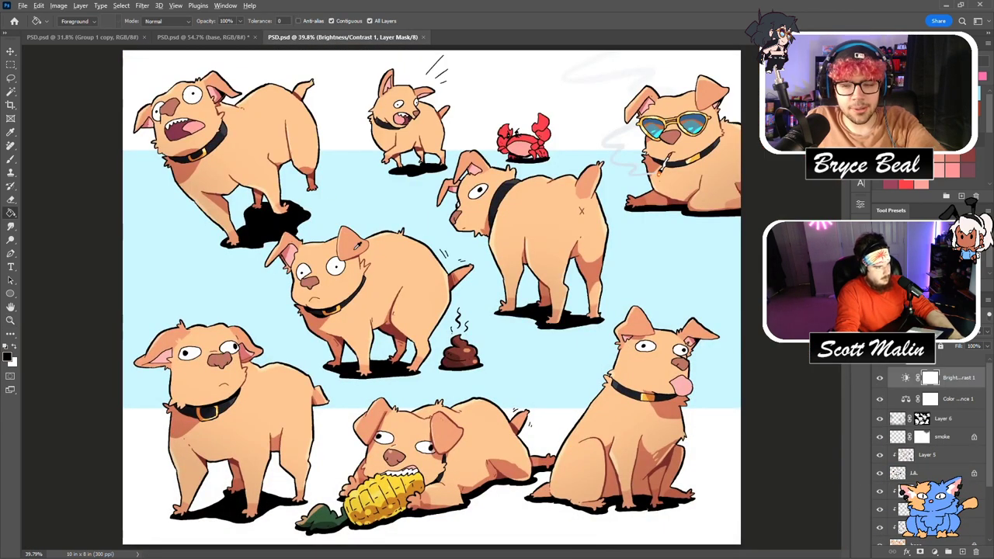
click(878, 364)
alt+click(355, 249)
alt+click(348, 281)
click(950, 424)
click(936, 473)
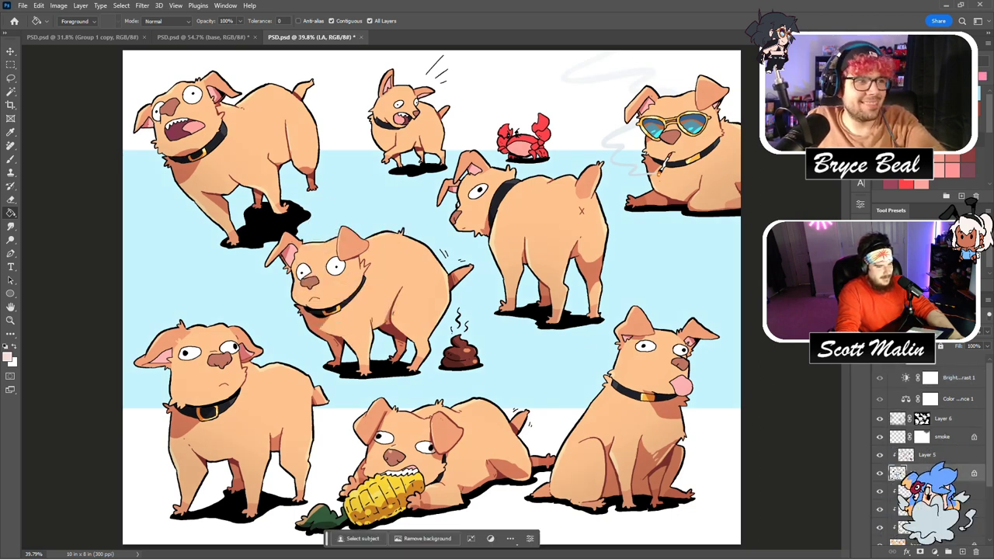
key(x)
alt+click(360, 275)
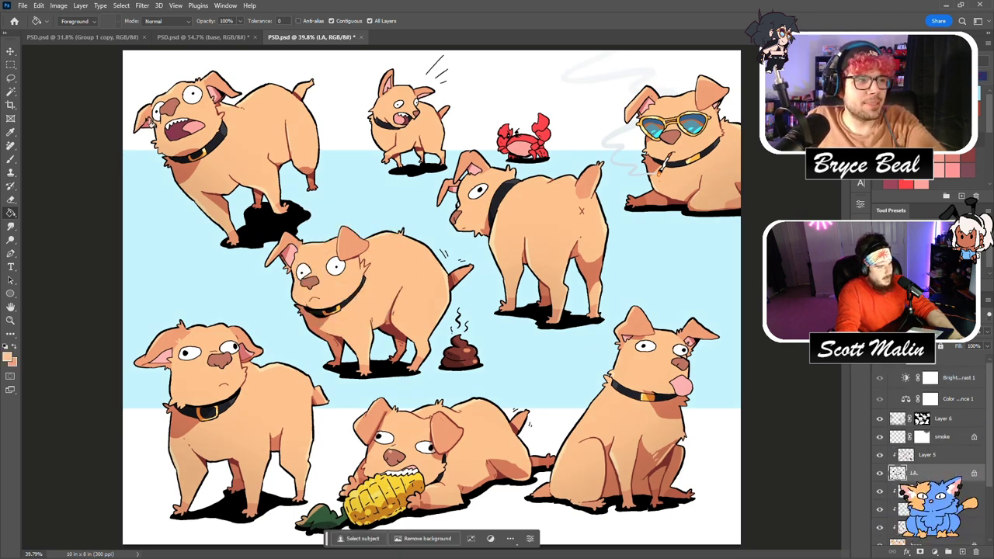
Return to the dinner illustration and fill the dog's body with light tan and the ear behind the glass with darker orange.
click(97, 38)
click(202, 37)
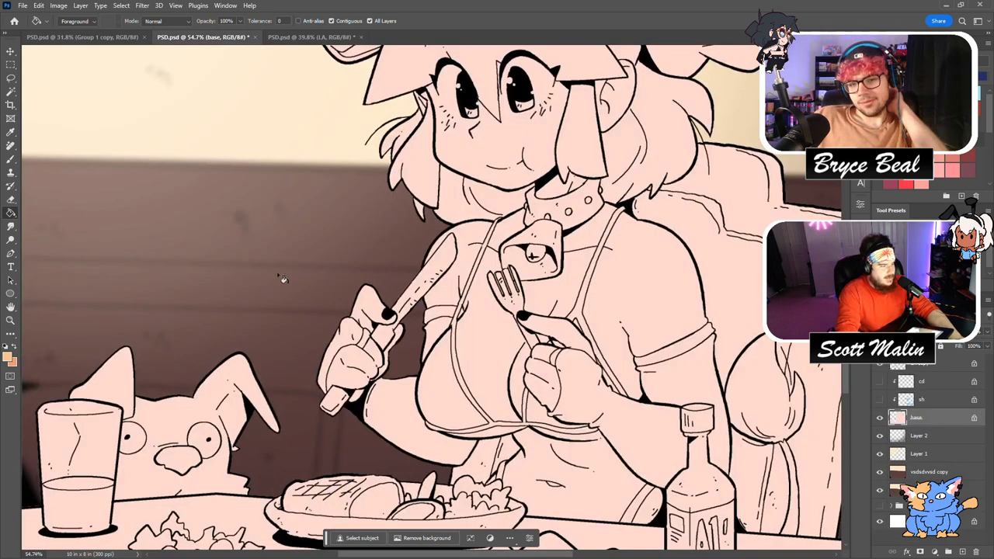
click(184, 412)
click(125, 391)
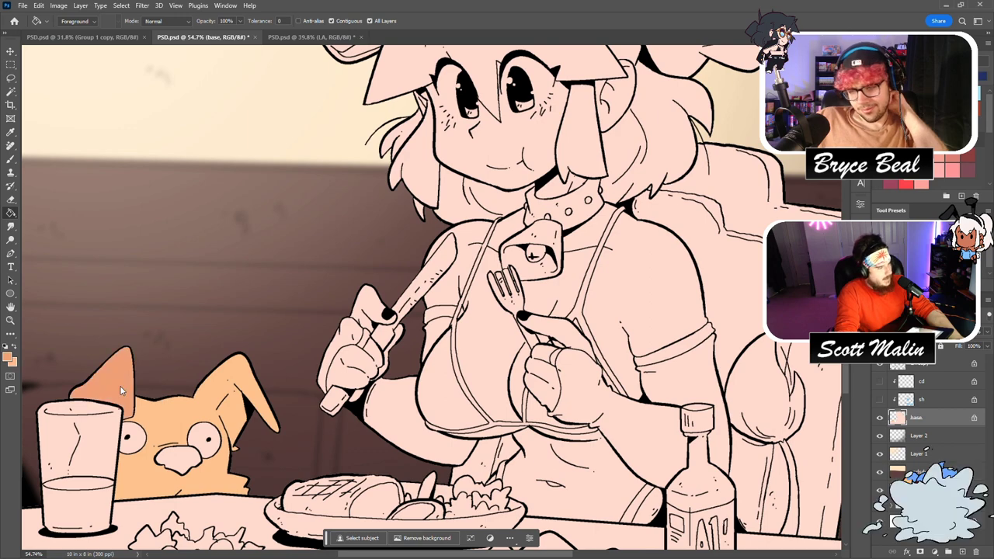
Close off the base of the dog's folded ear with a Pencil line and fill that ear with the darker orange.
click(11, 321)
drag(405, 394, 345, 394)
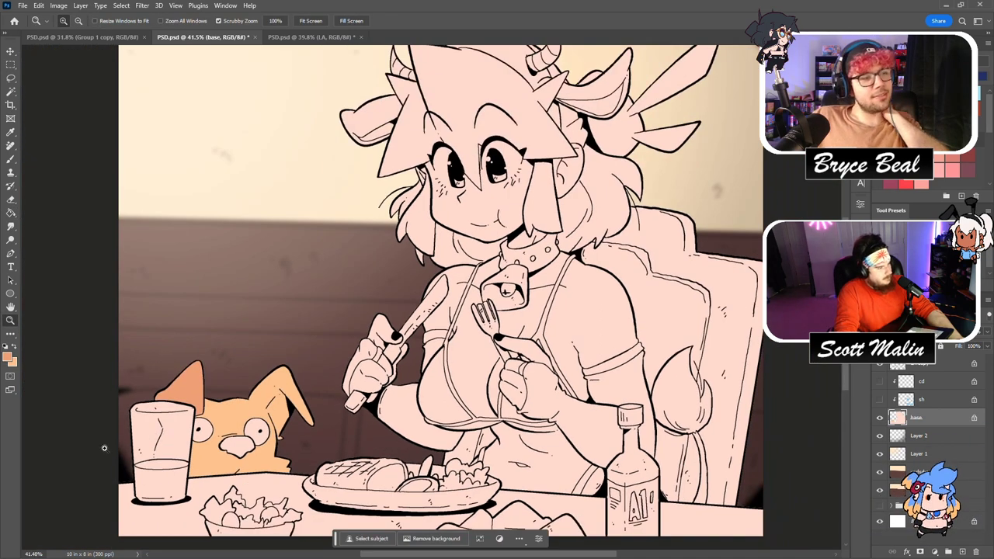
drag(124, 442, 235, 437)
key(b)
right_click(11, 159)
click(62, 169)
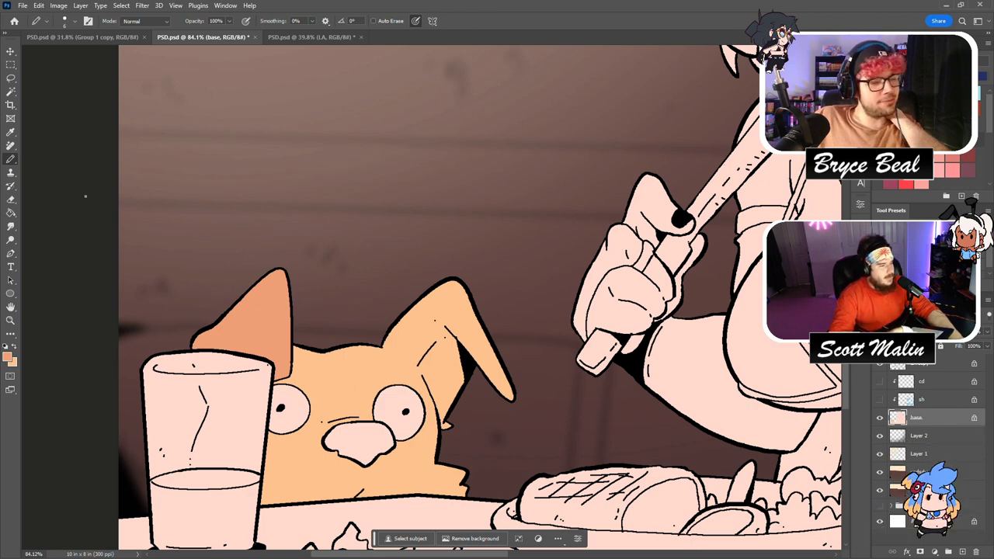
drag(399, 356, 414, 368)
key(g)
click(461, 327)
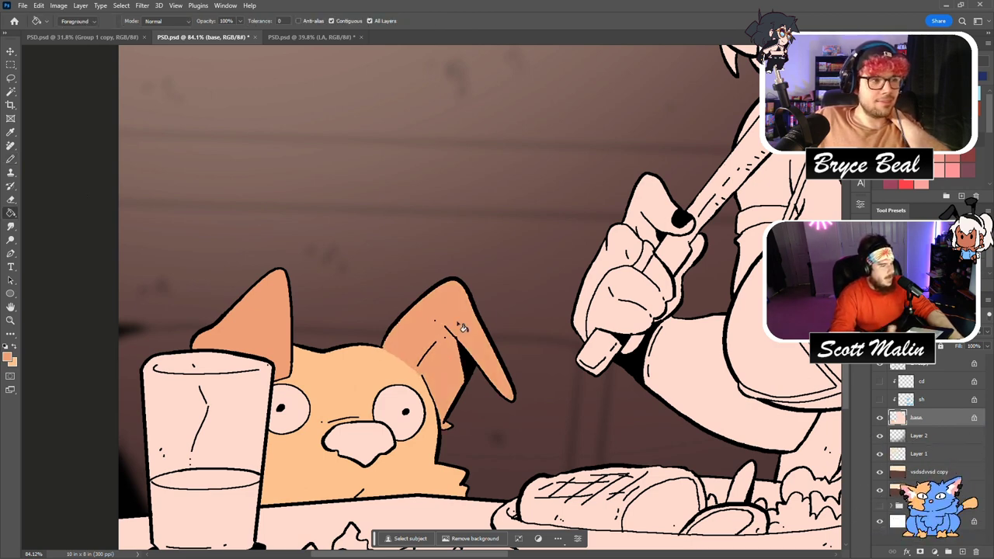
Sample the reddish brown nose colour from the dog reference document and fill the dog's nose in the illustration with it.
click(305, 37)
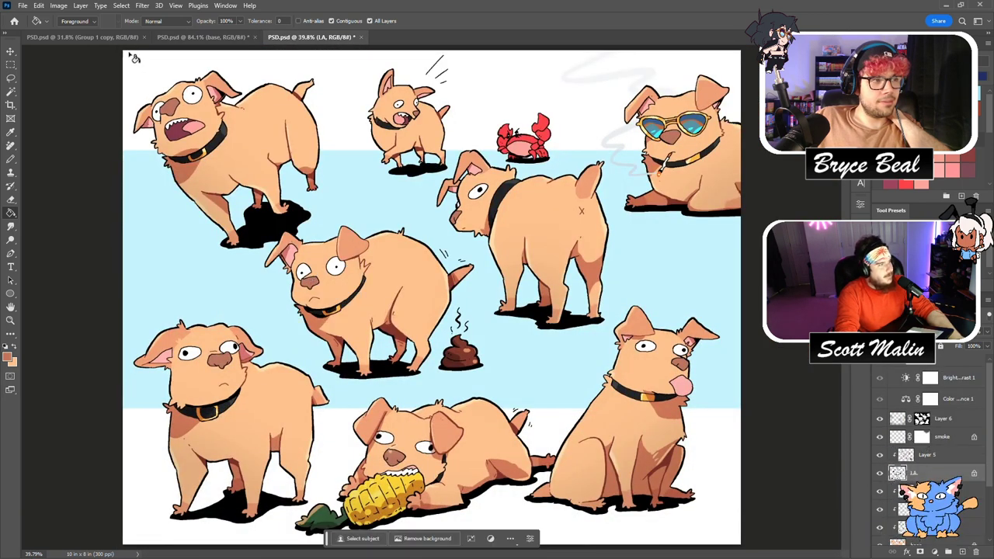
click(123, 37)
click(177, 37)
click(288, 437)
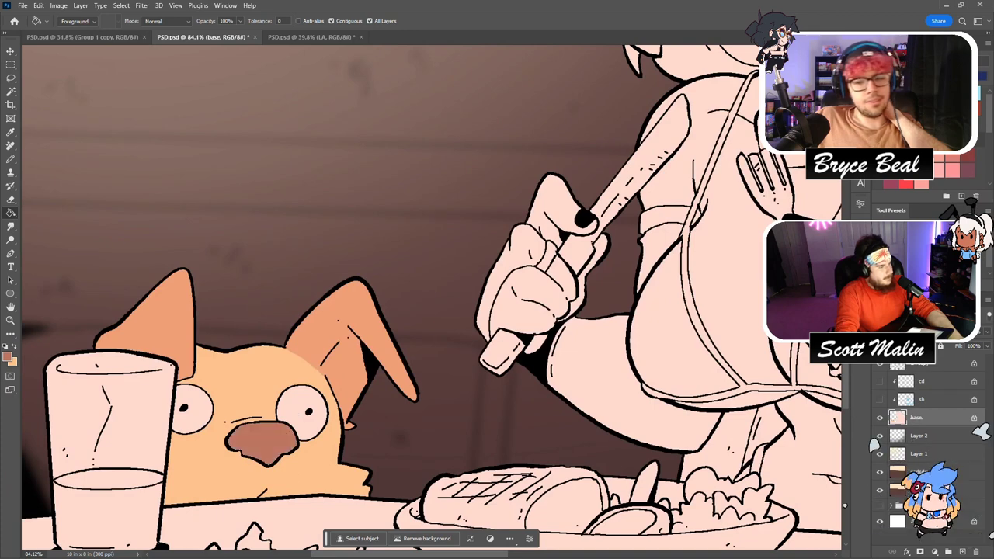
Fill both of the dog's eyes with white.
key(d)
key(x)
click(189, 407)
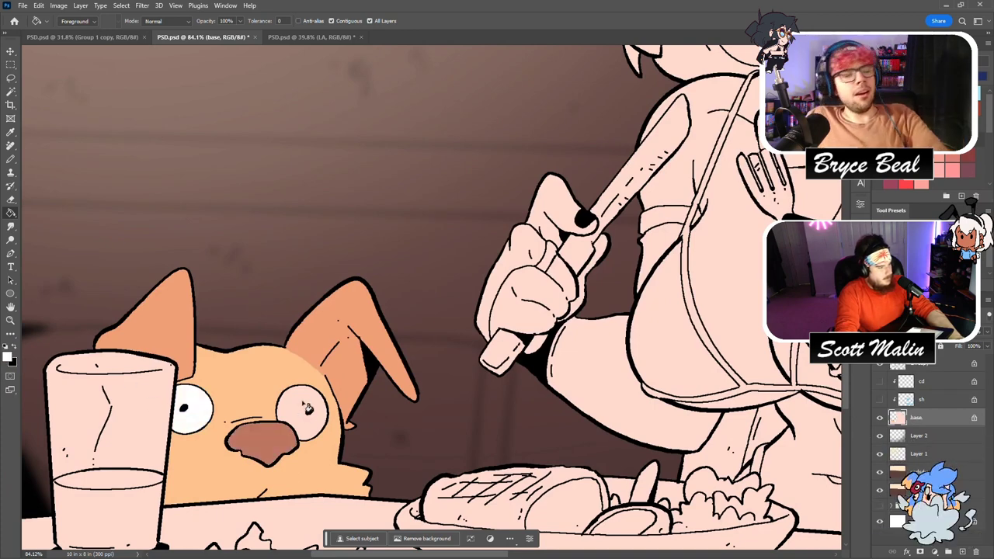
click(305, 407)
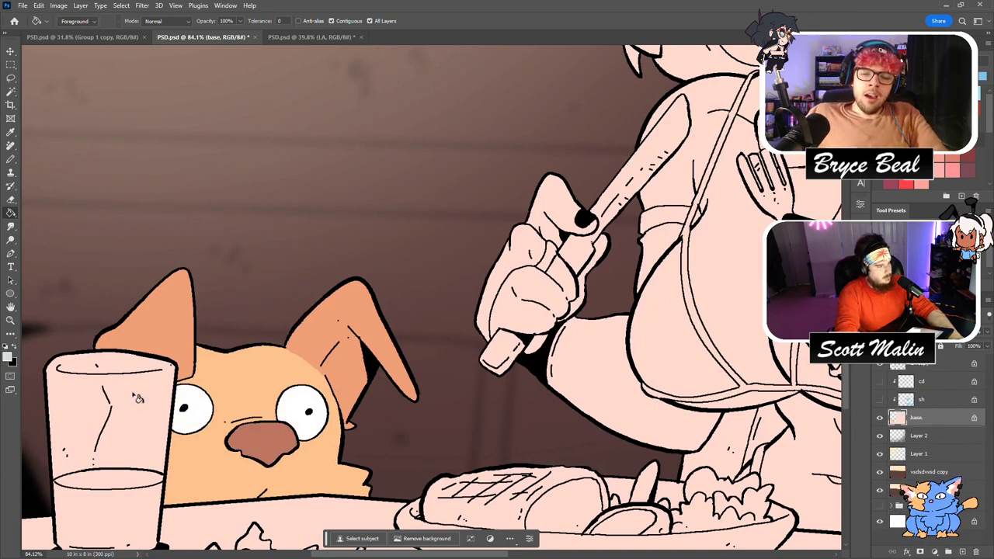
Fill the empty upper part of the glass with pale grey-blue and the drink inside it with white.
click(130, 396)
scroll(130, 396, down, 3)
click(118, 437)
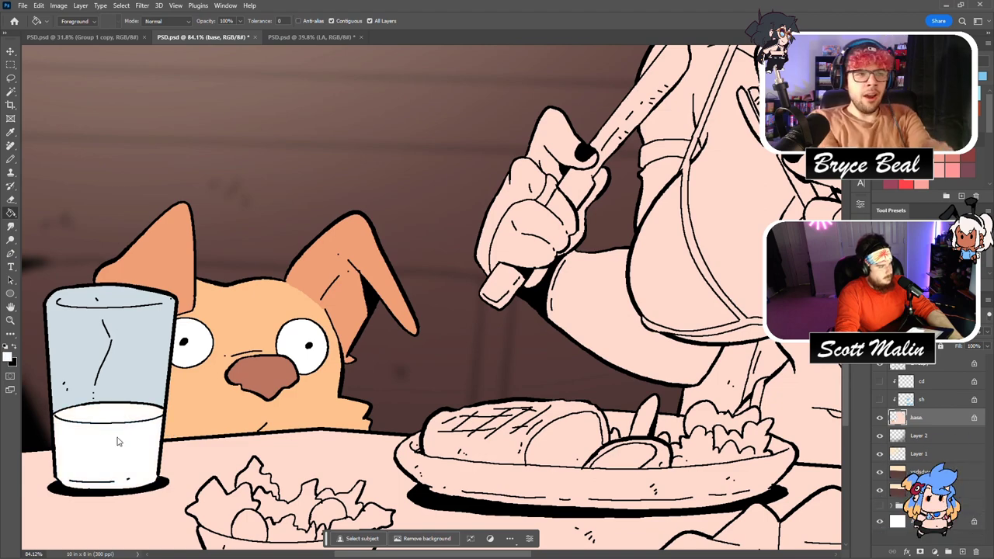
Refill the drink in the glass with a very pale blue-white and save the illustration.
click(10, 320)
drag(317, 365, 225, 368)
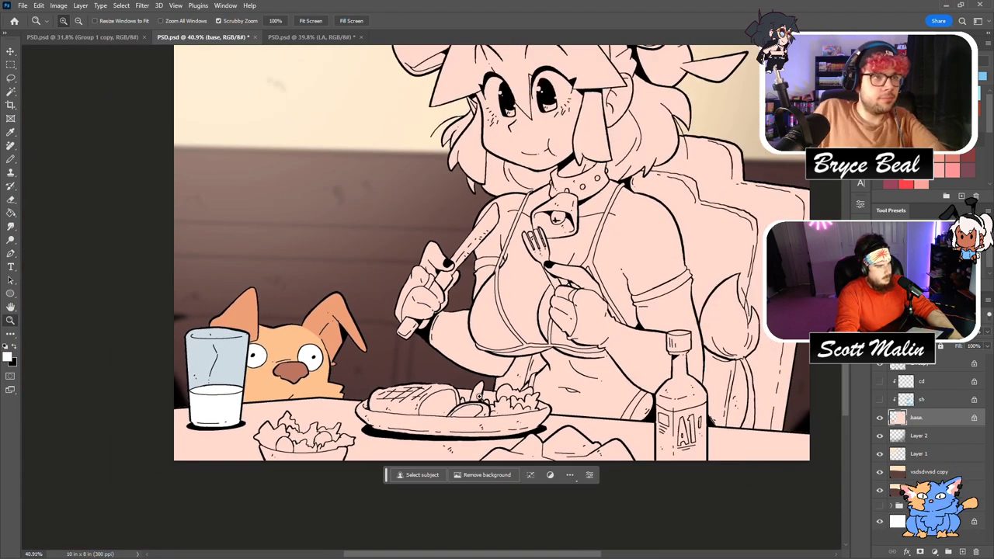
scroll(493, 391, up, 2)
scroll(494, 391, up, 3)
drag(202, 494, 306, 490)
key(F6)
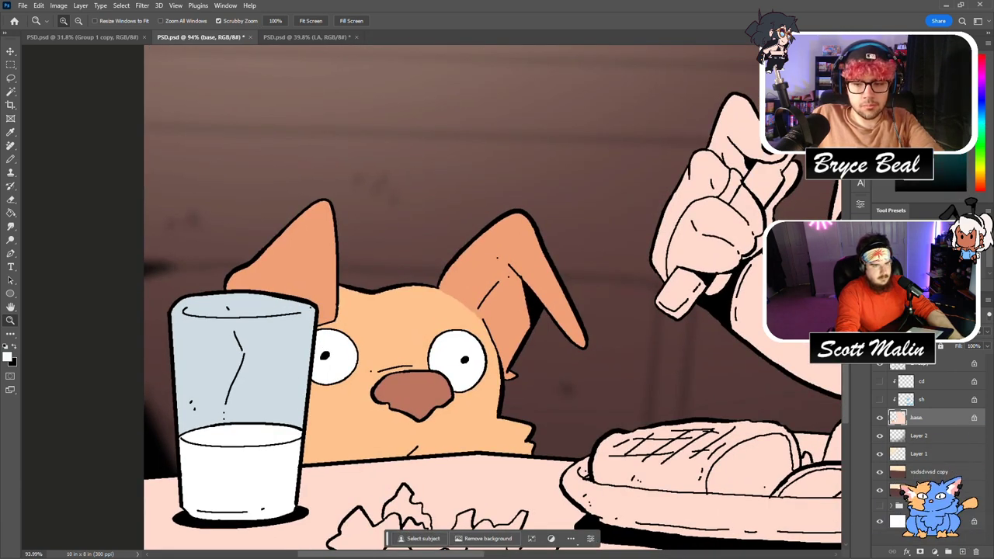
key(g)
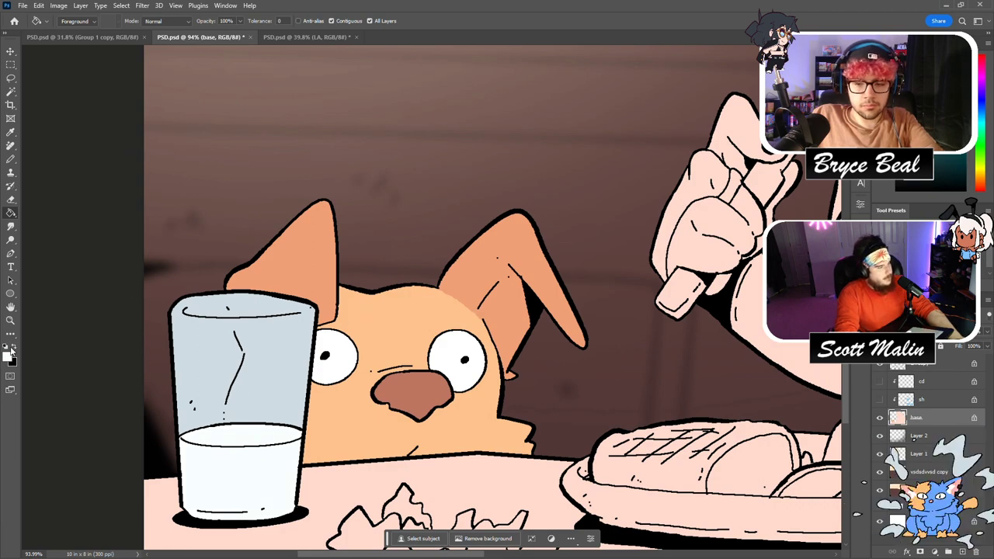
key(z)
drag(318, 332, 229, 333)
key(ctrl+s)
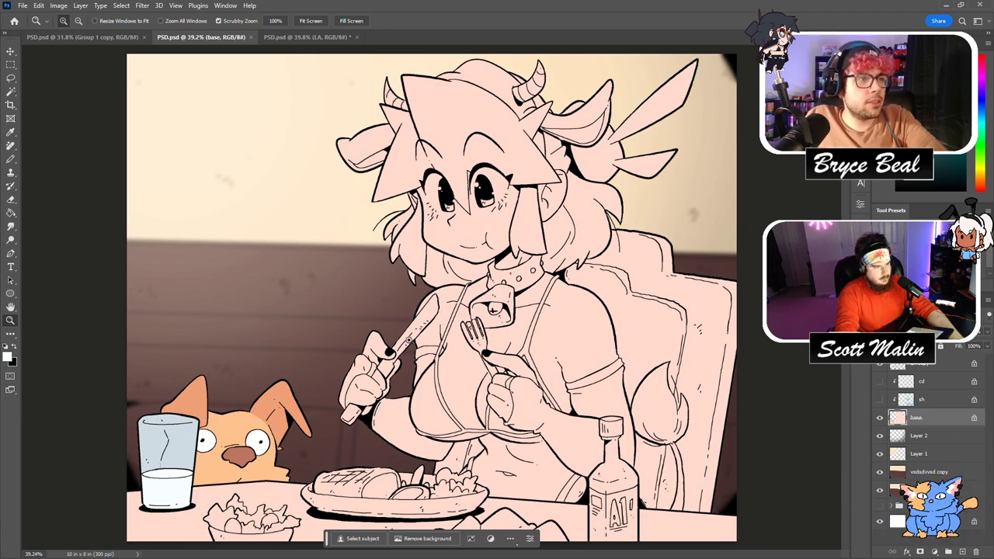
Fill the girl's upper-arm bands and the glove loops around her fingers with near-black.
drag(482, 374, 496, 399)
drag(623, 411, 646, 426)
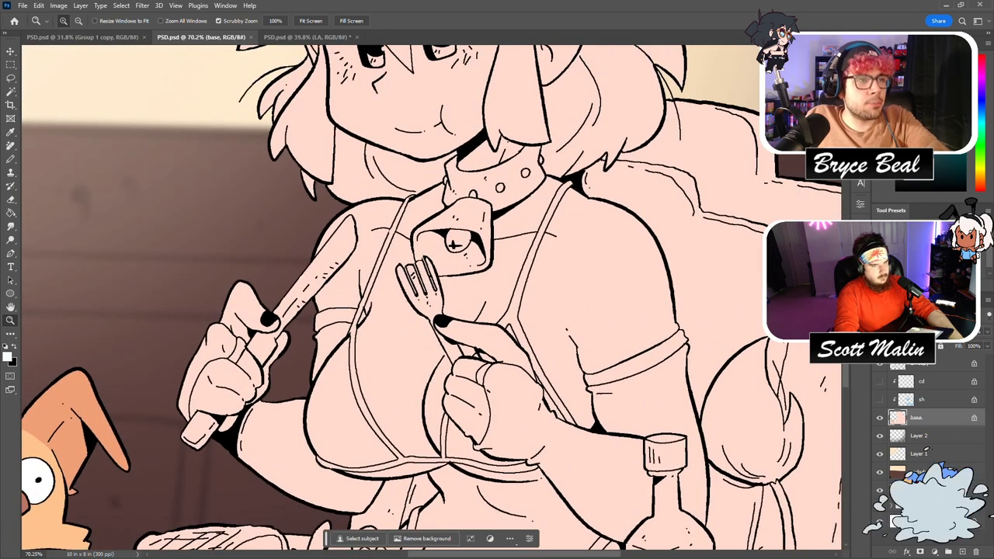
key(x)
key(g)
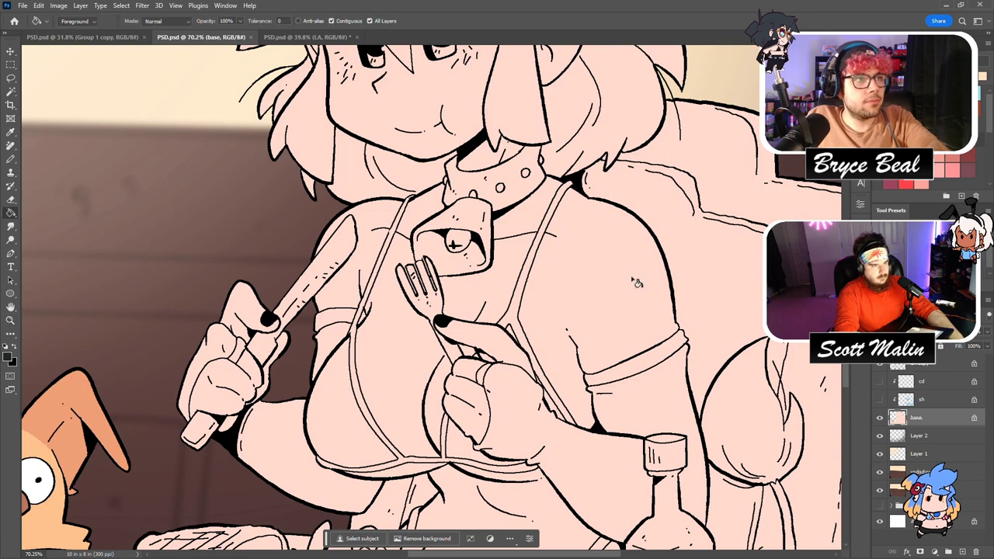
click(630, 367)
click(354, 320)
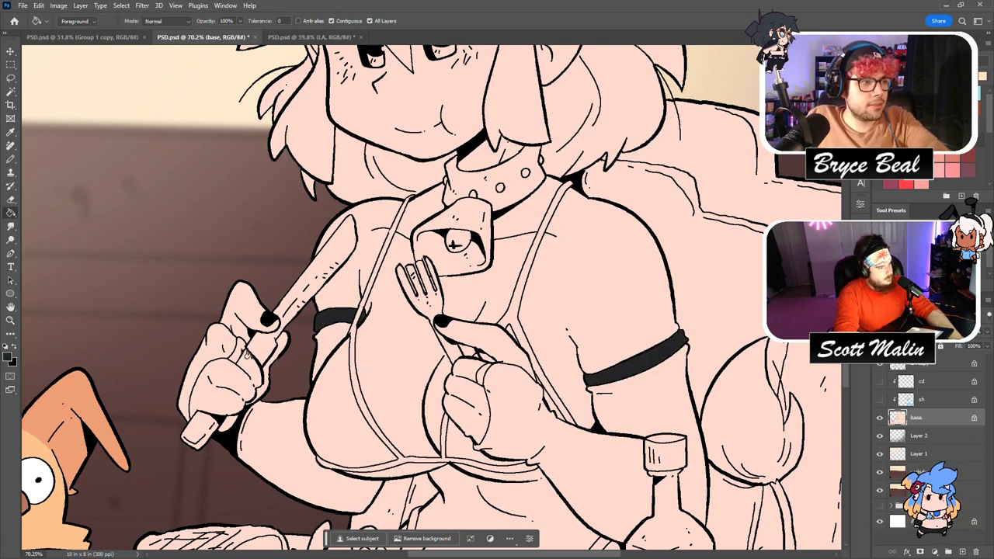
scroll(512, 424, down, 3)
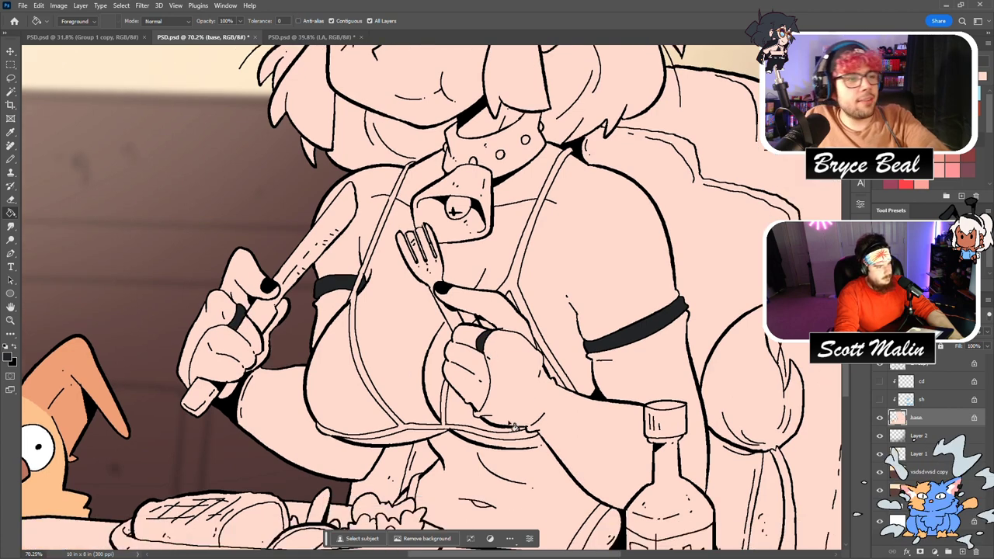
scroll(533, 422, up, 2)
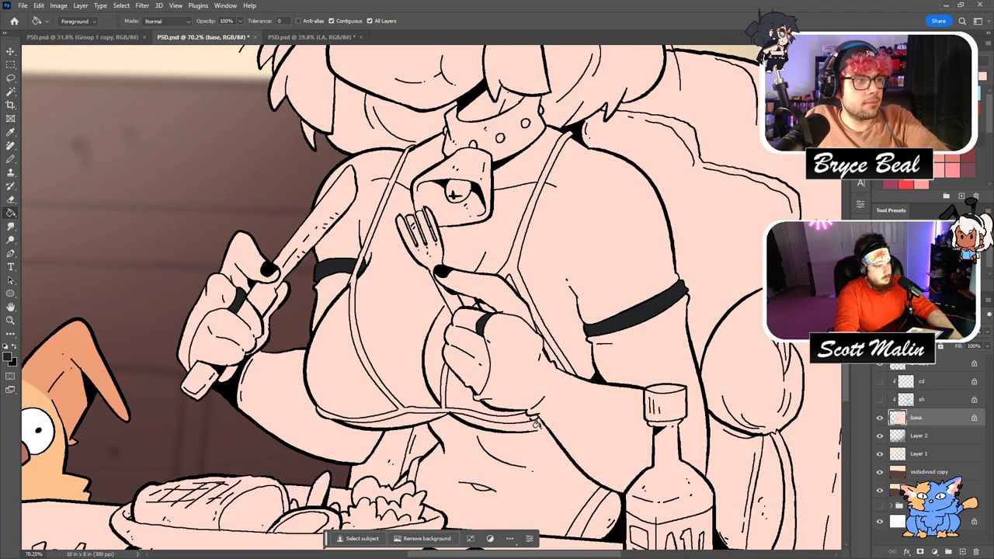
Fill the cups, lower band and shoulder straps of the girl's bikini top with white.
key(x)
click(361, 346)
click(361, 344)
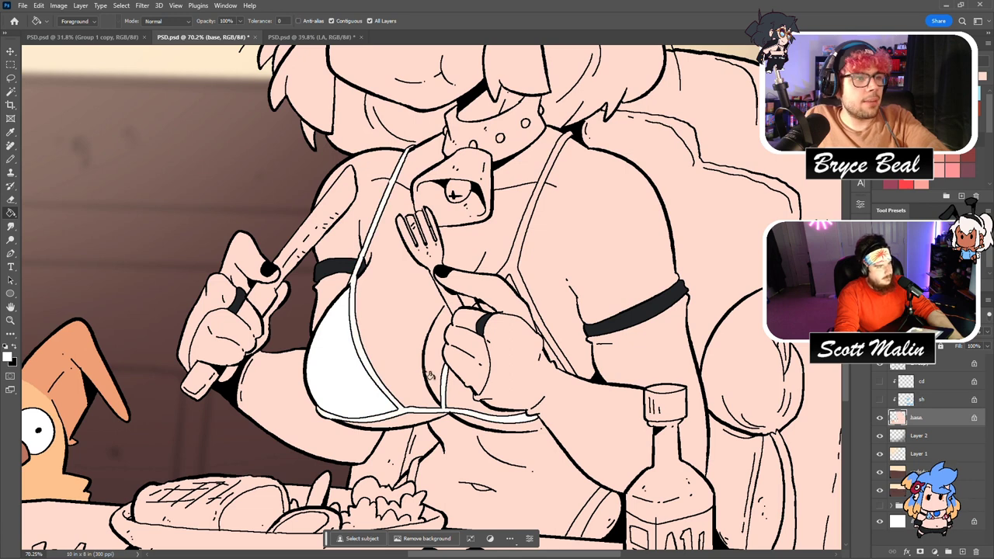
click(463, 411)
click(554, 347)
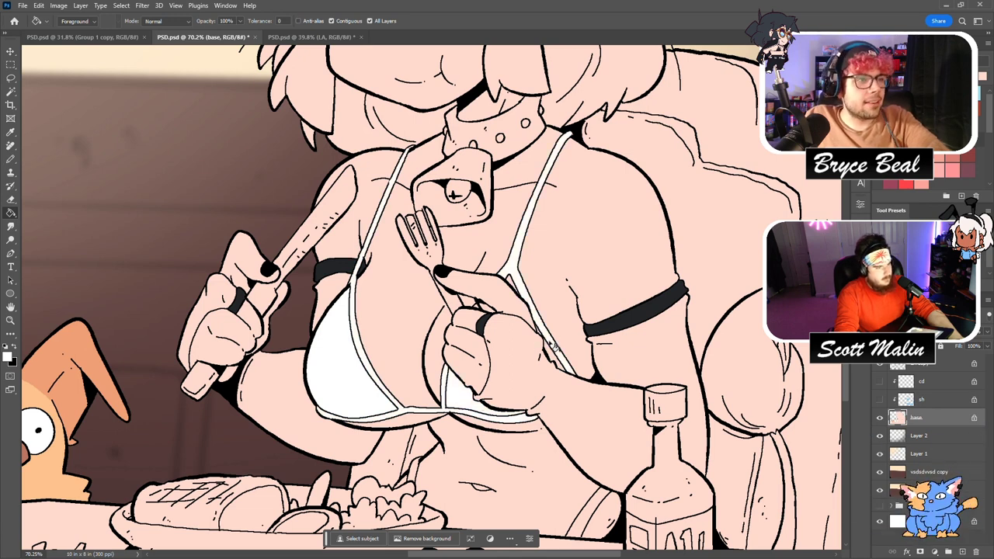
key(b)
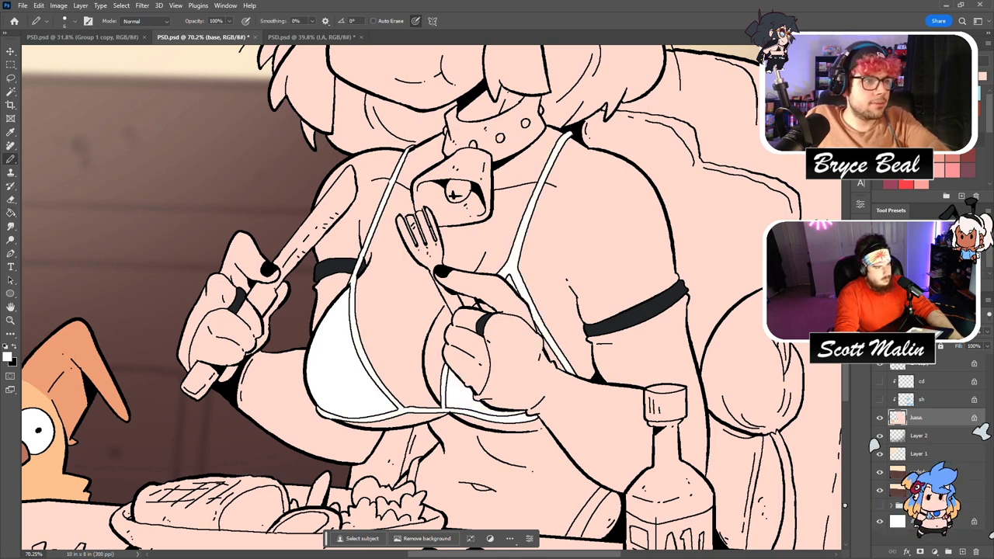
key(g)
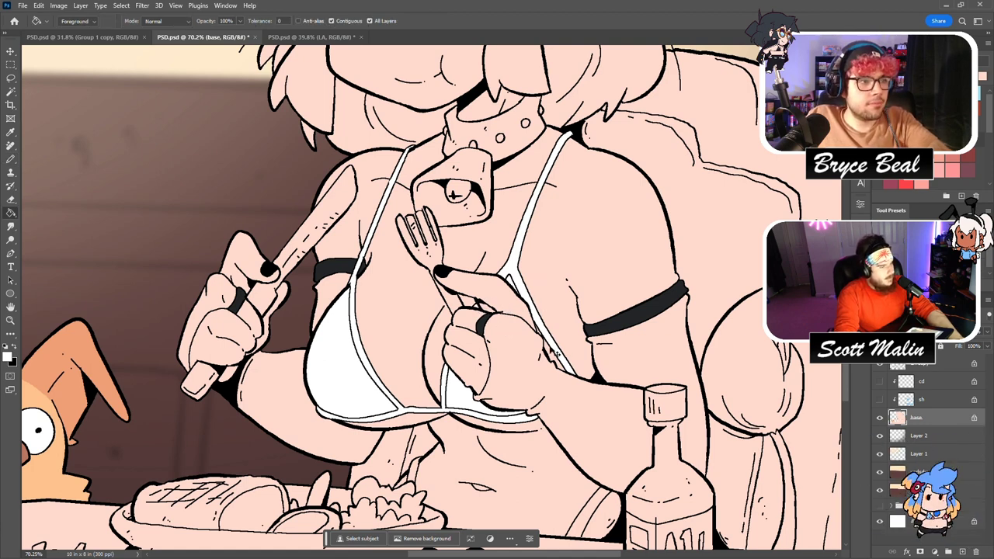
Fill the long glove on the fork-holding arm, the sauce bottle's cap and the straps around the hips with white.
click(538, 357)
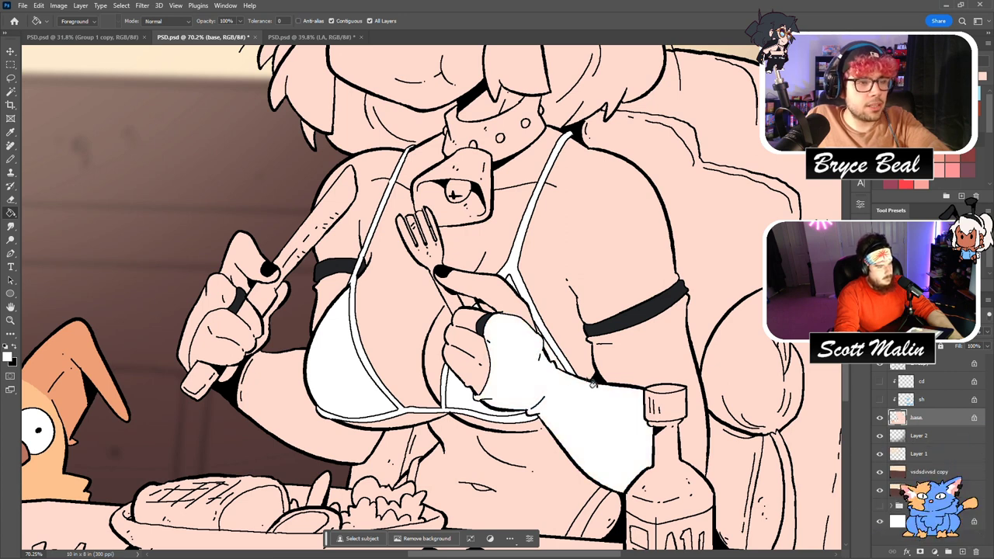
click(625, 369)
click(671, 408)
click(675, 391)
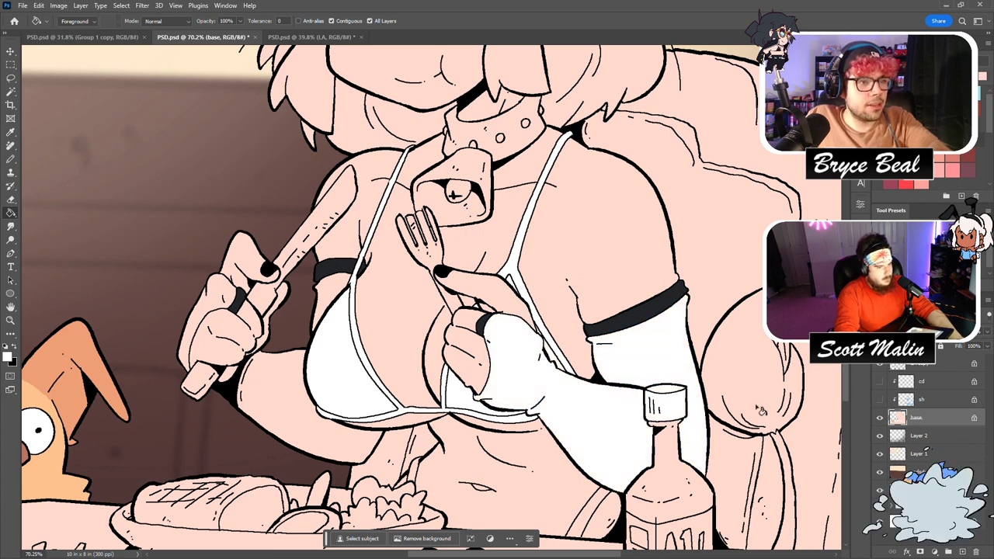
click(785, 441)
scroll(714, 432, down, 3)
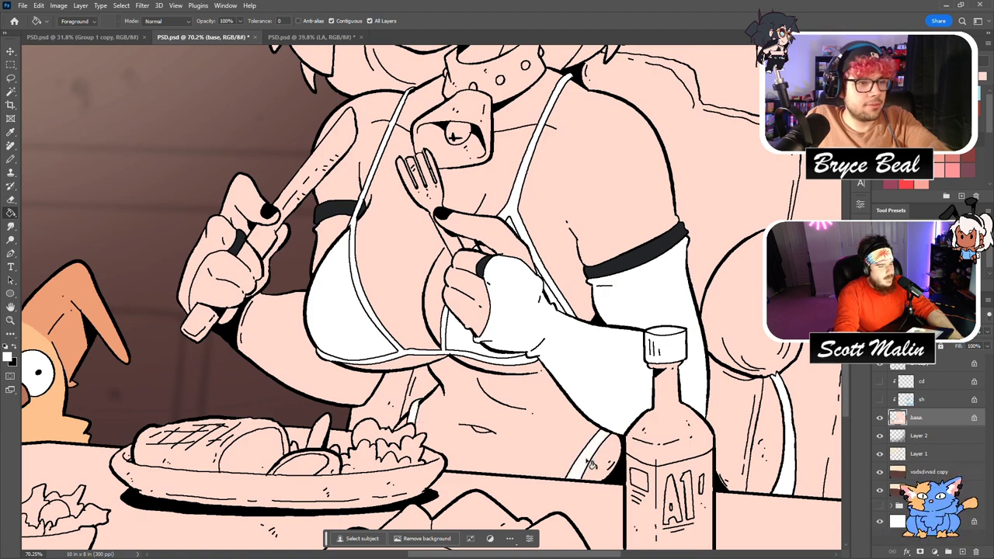
Fill the hand, forearm and upper-arm parts of the glove on the knife-holding arm with white.
scroll(557, 393, up, 6)
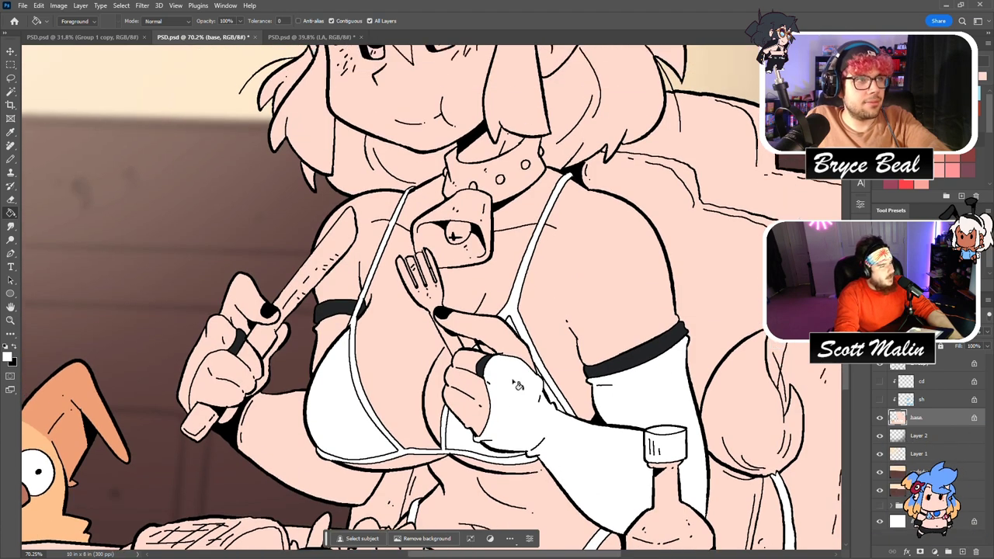
click(232, 365)
click(246, 454)
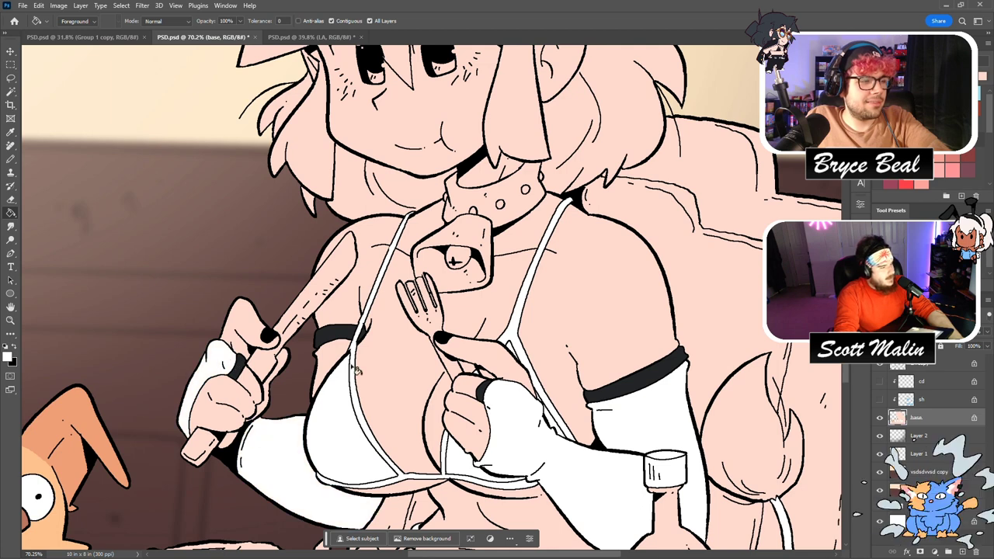
click(334, 356)
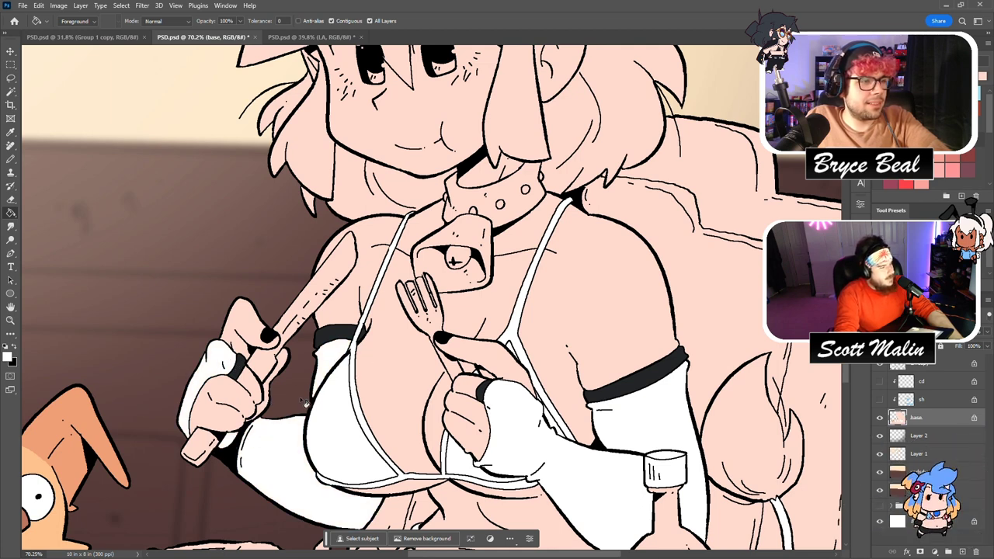
Fill all of the girl's hair with dark charcoal grey, including the fringe, side locks, back hair and tied tufts.
click(11, 319)
drag(439, 346, 423, 346)
scroll(425, 346, up, 4)
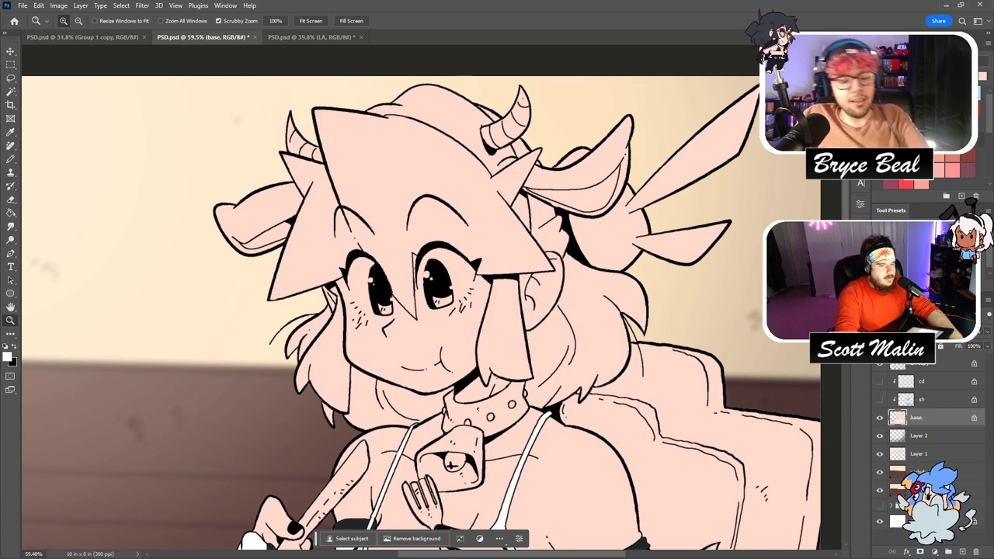
key(g)
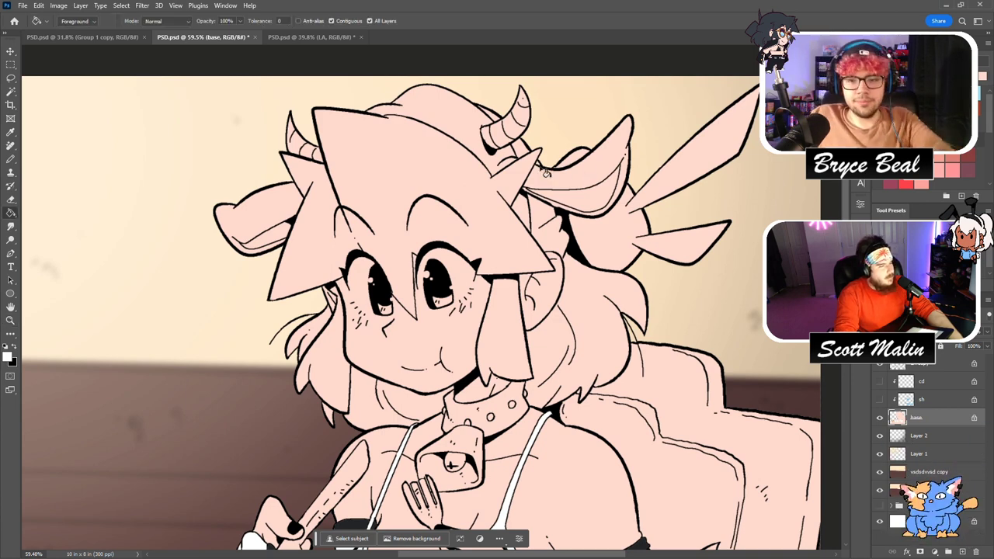
key(b)
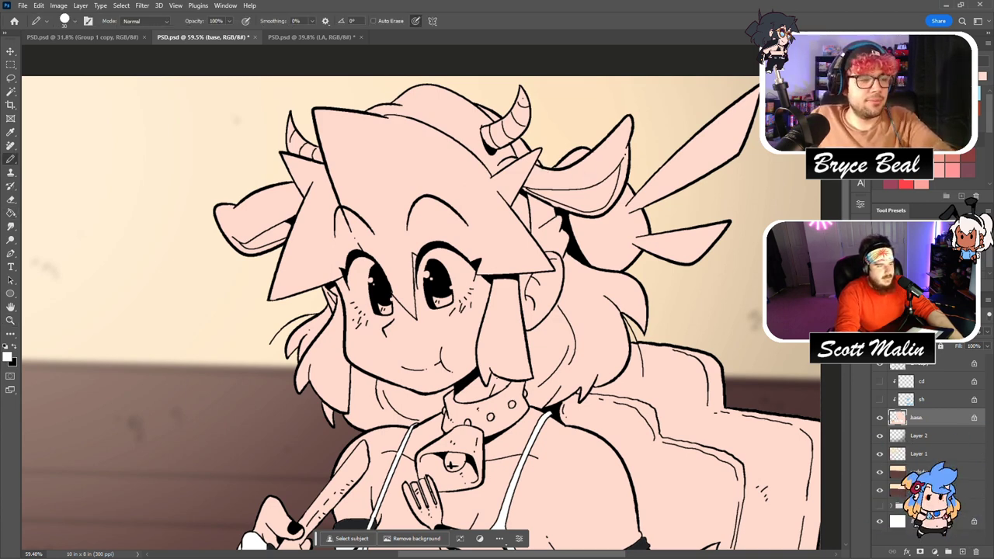
key(g)
click(344, 230)
click(340, 339)
click(334, 347)
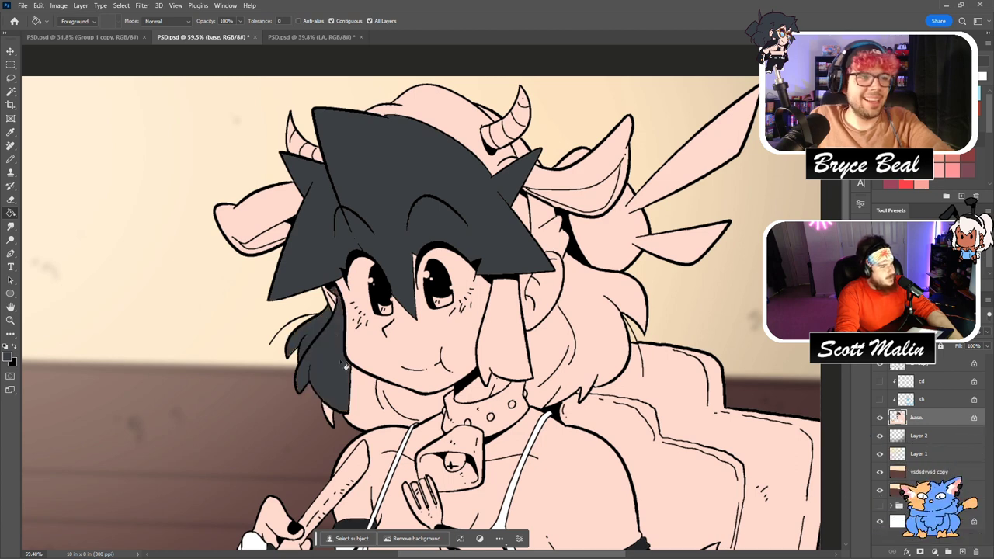
click(334, 415)
click(507, 347)
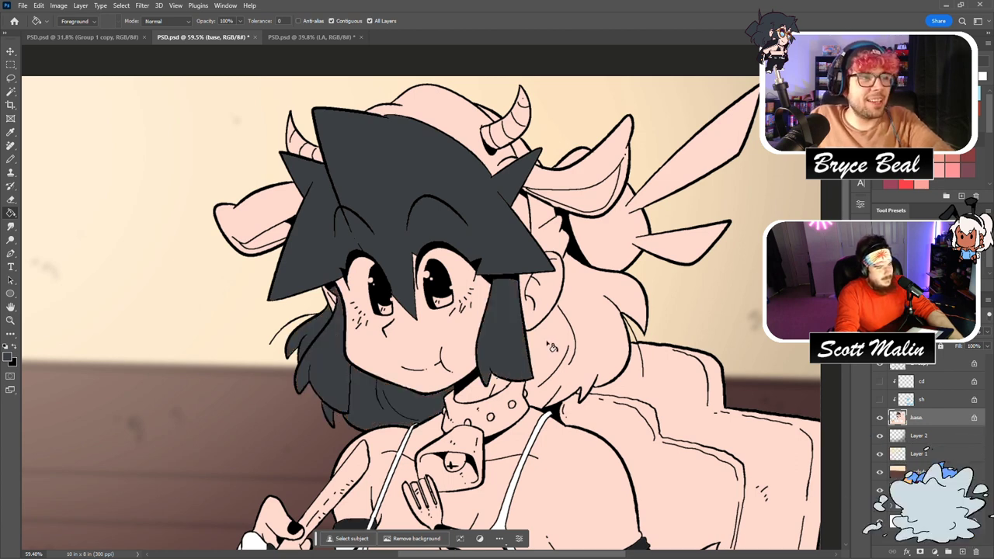
click(549, 348)
click(574, 250)
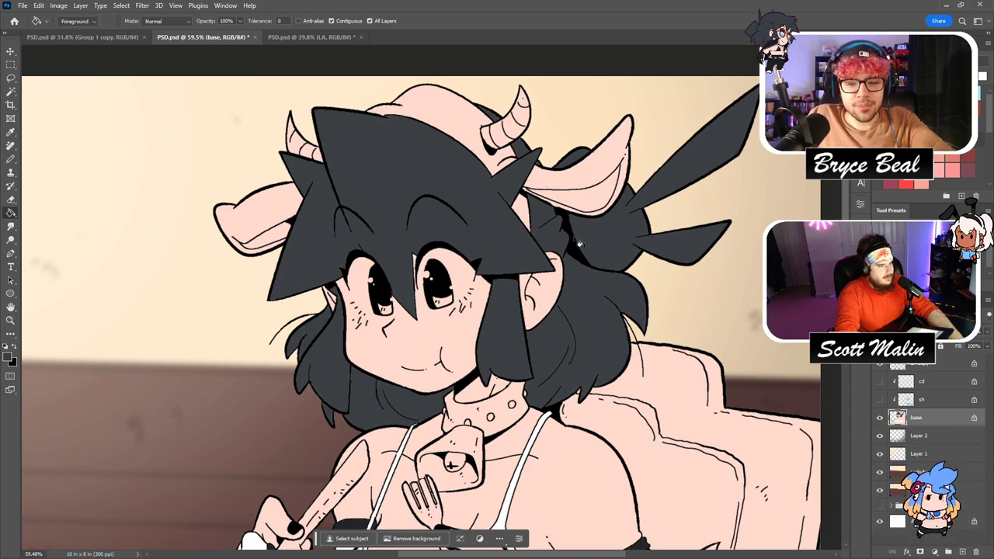
Fill the inner areas of both cow ears with a medium pink swatch colour.
click(942, 165)
click(597, 200)
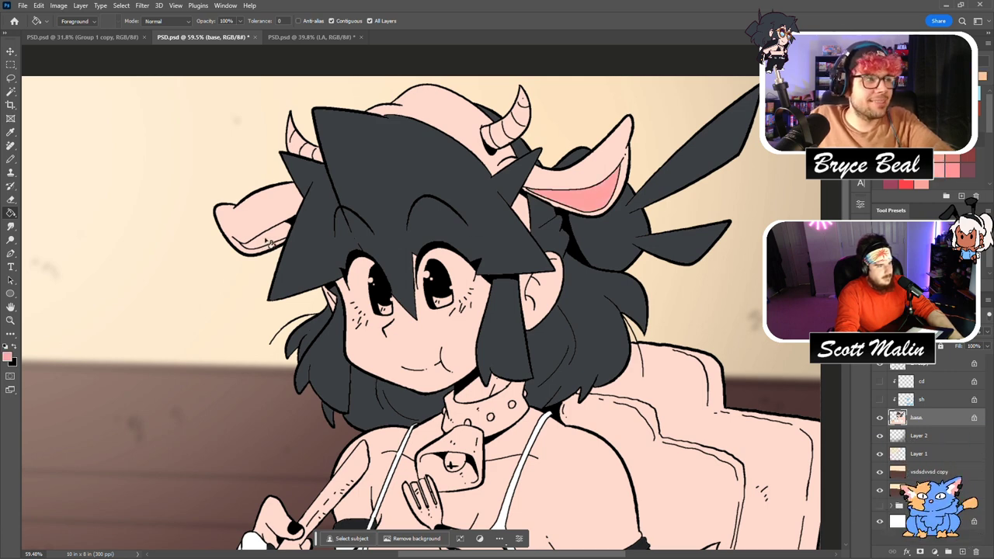
click(266, 243)
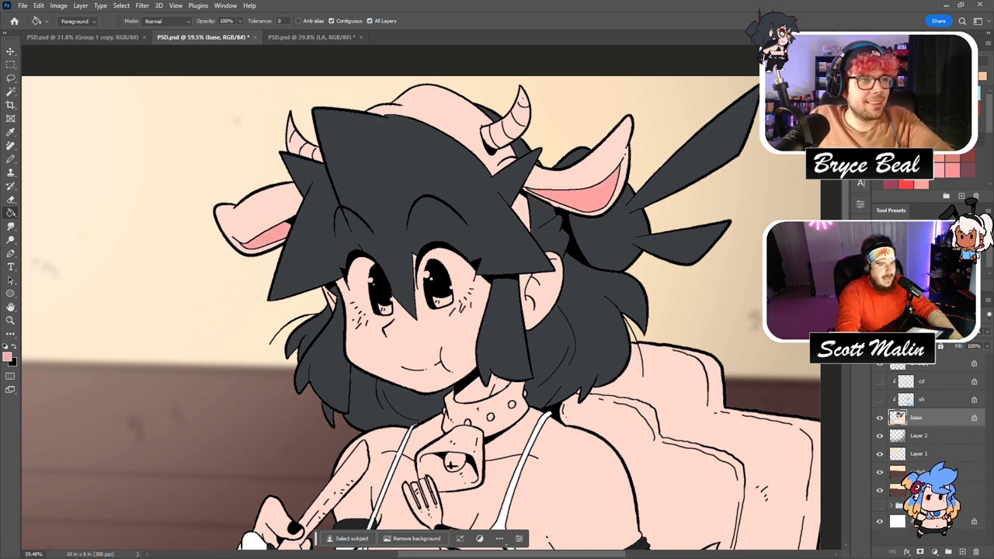
Add a new layer clipped to the base layer and fill the headband and the studded collar on it with bright red.
click(962, 550)
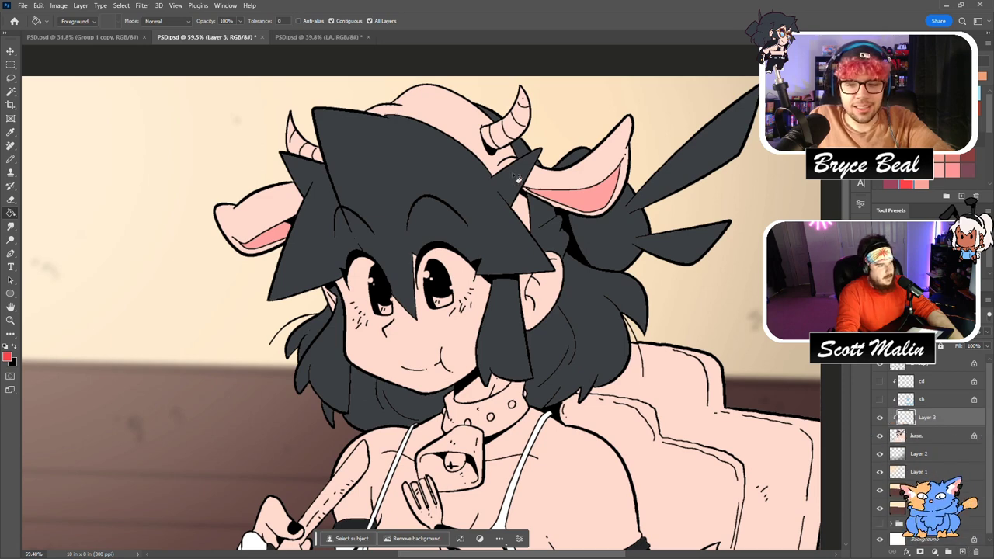
key(b)
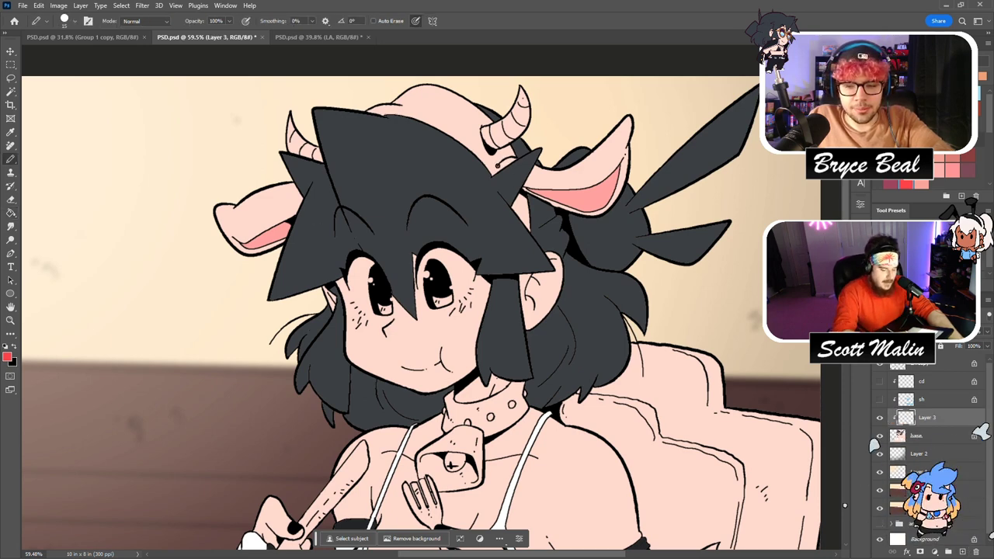
key(g)
click(496, 155)
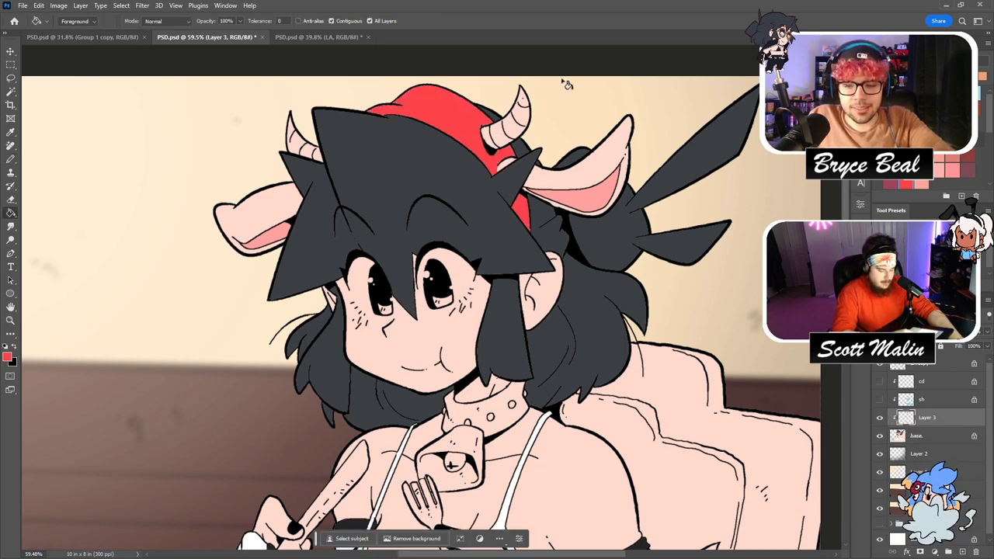
scroll(502, 329, down, 5)
click(496, 372)
scroll(513, 382, up, 6)
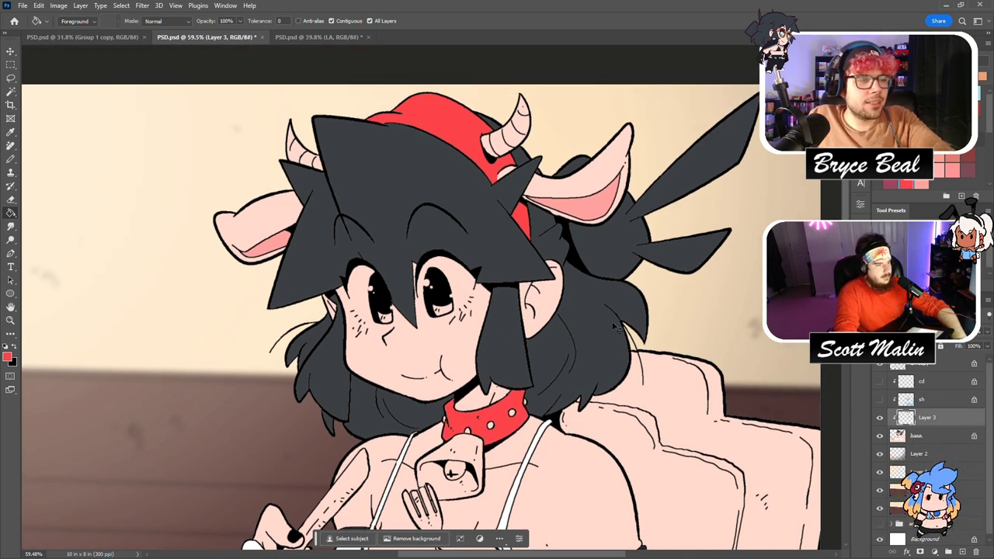
Adjust the red of the headband and collar with Hue/Saturation to a slightly deeper, less bright red.
key(ctrl+u)
key(Up)
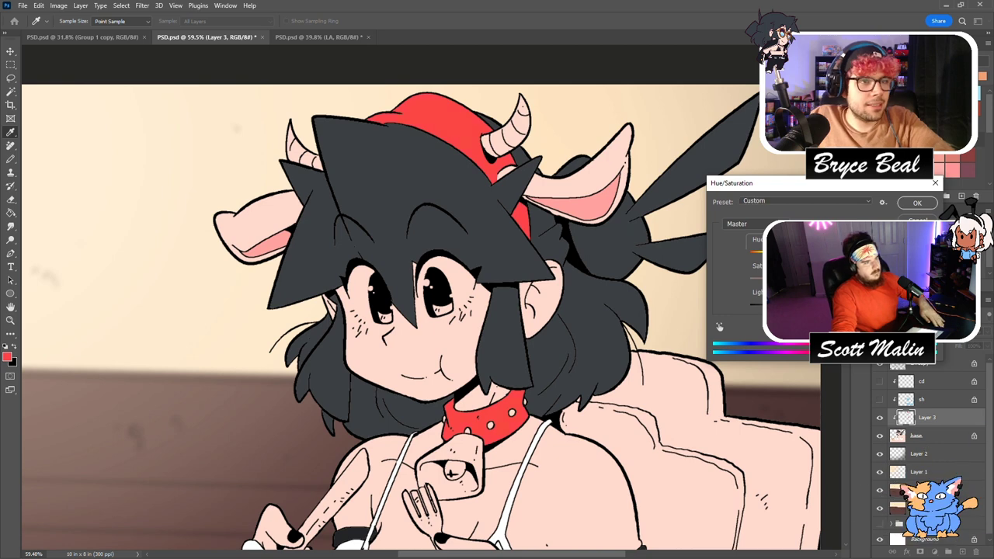
key(Down)
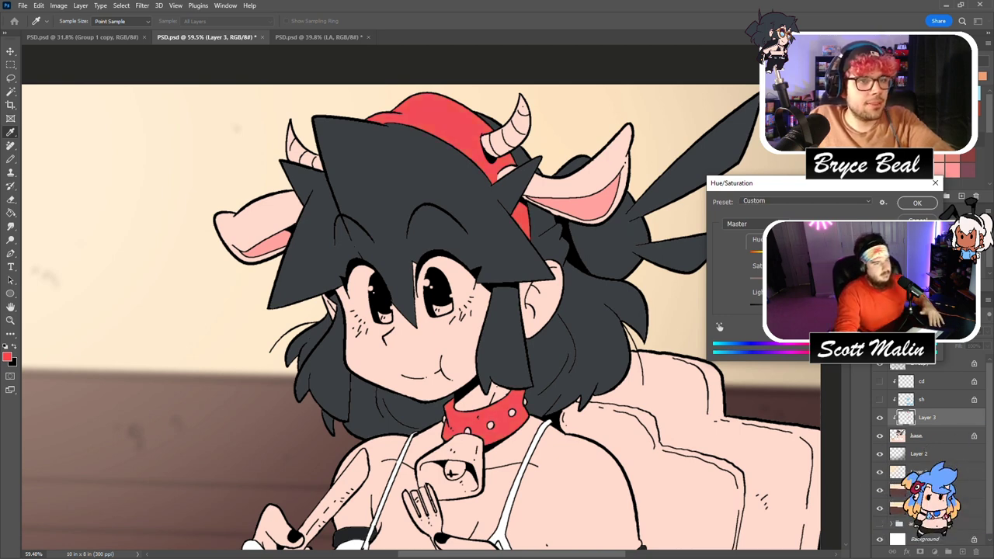
key(Down)
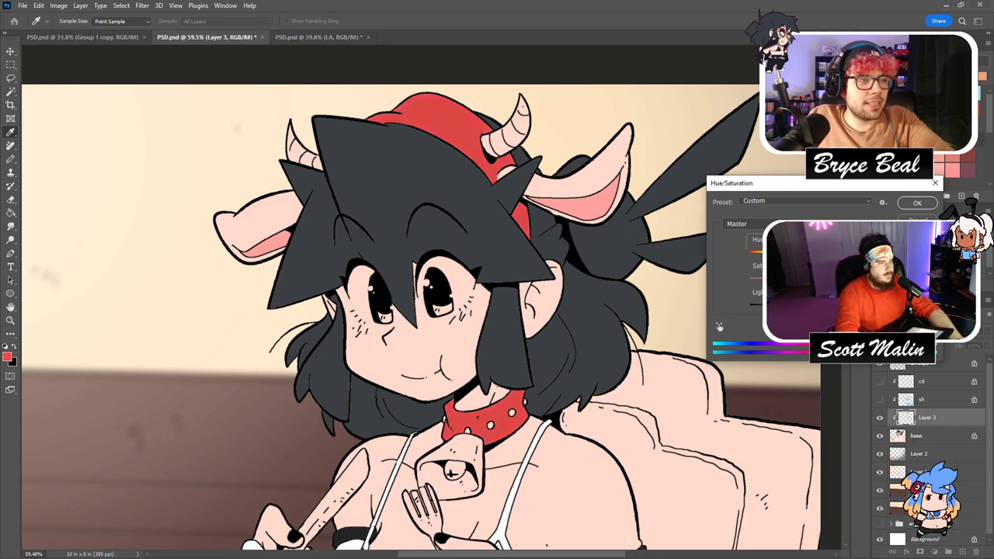
key(Up)
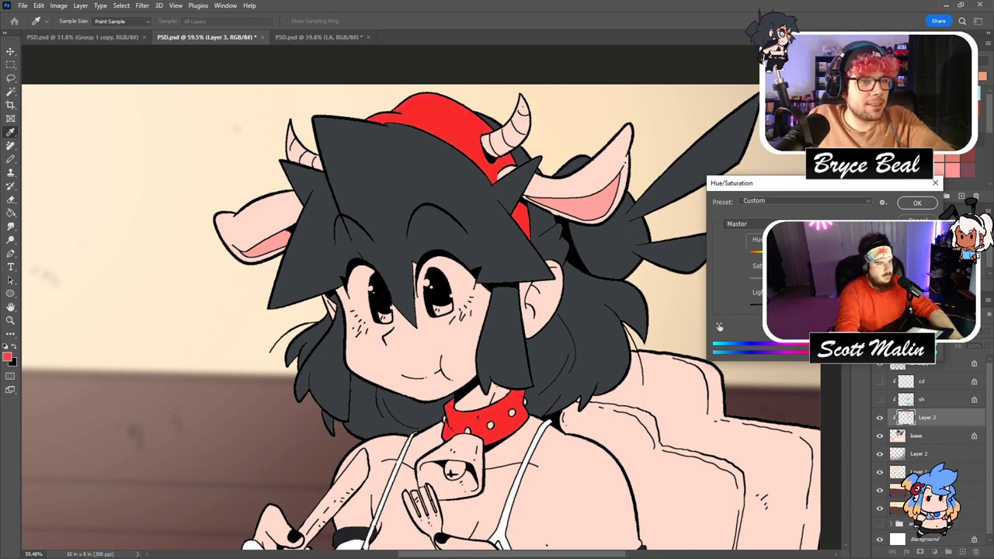
click(916, 205)
Try filling the outer areas of both cow ears with near-black.
key(g)
scroll(488, 396, down, 2)
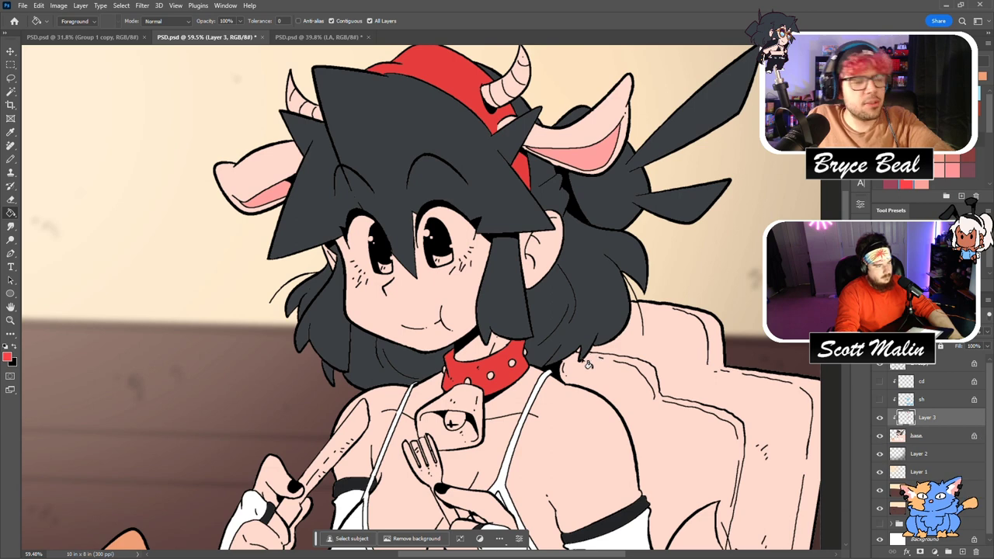
scroll(599, 362, up, 3)
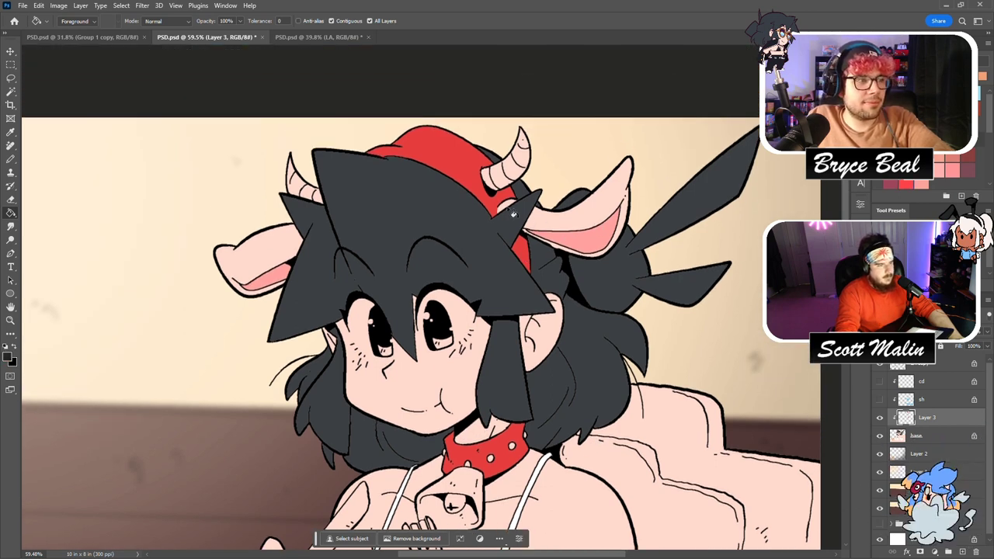
click(548, 228)
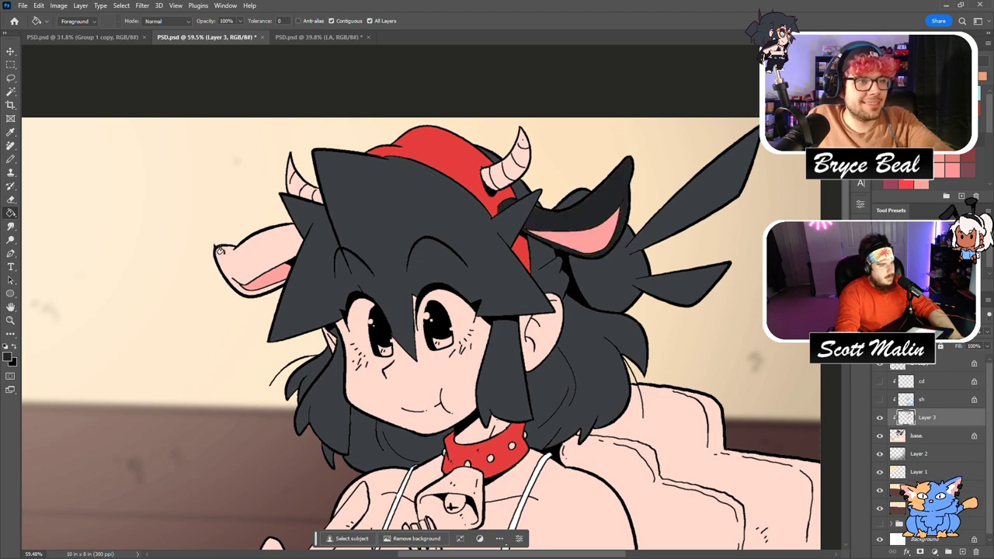
click(241, 262)
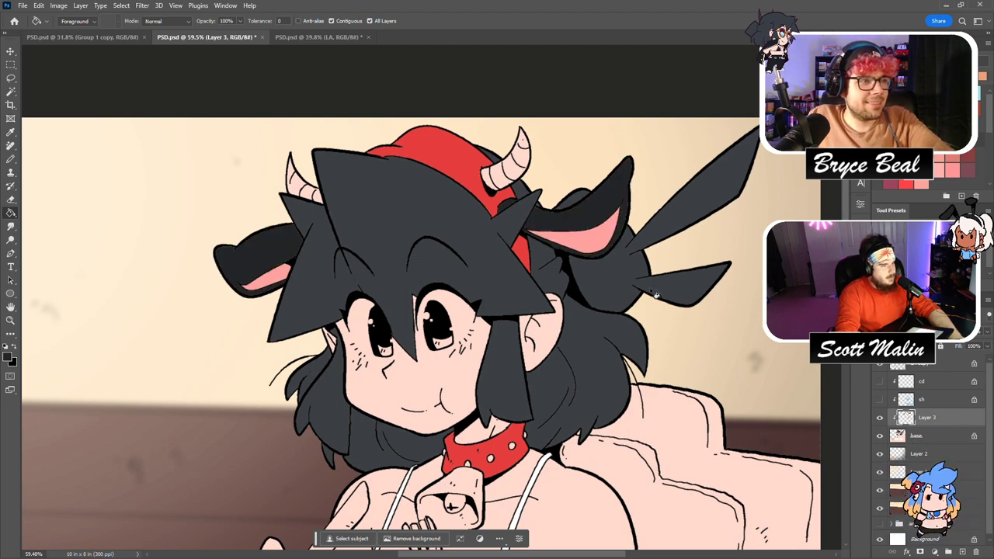
Fill the outer areas of both cow ears with white.
key(x)
click(534, 224)
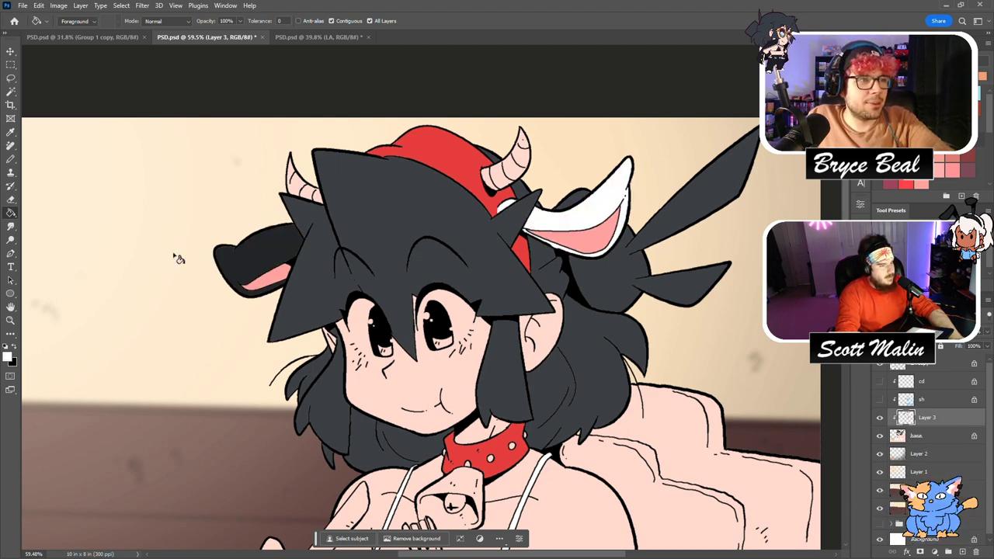
click(224, 270)
Select both of the girl's horns with the Magic Wand and hide the selection edges.
scroll(579, 288, up, 2)
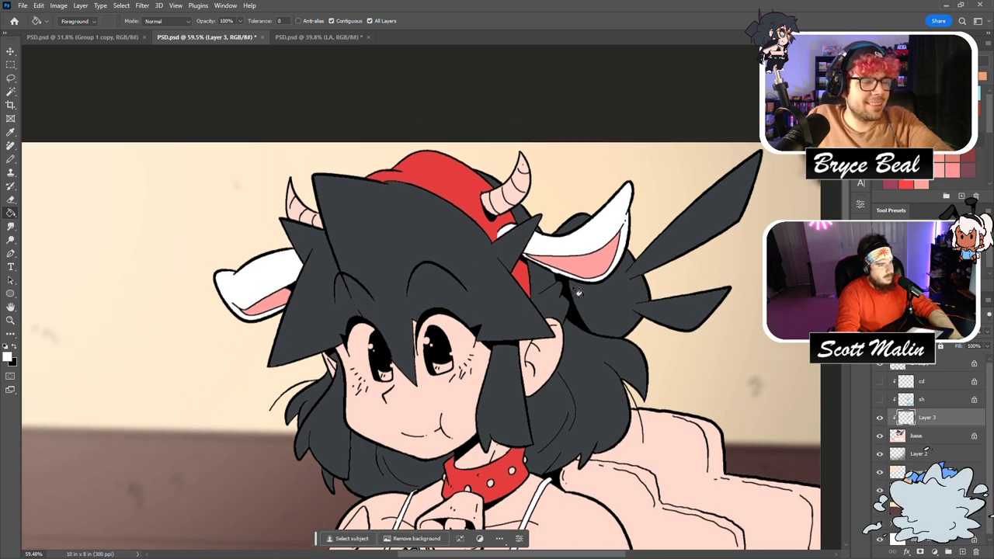
click(10, 92)
click(289, 226)
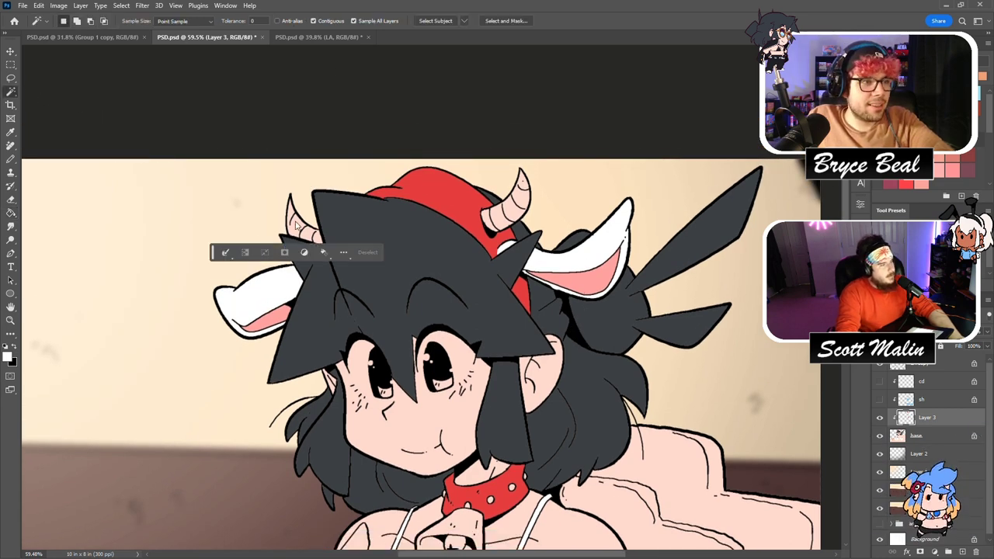
shift+click(512, 210)
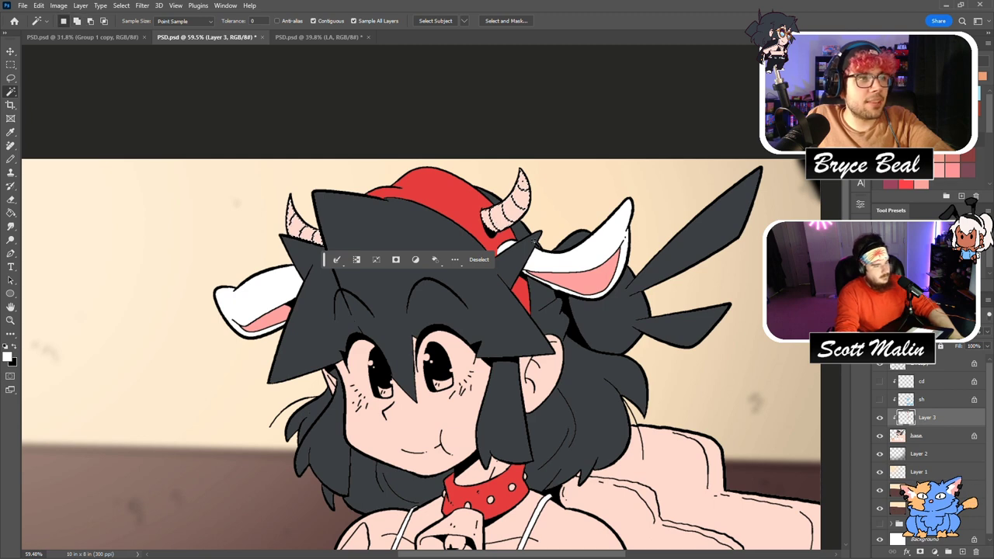
key(ctrl+h)
Merge Layer 3 down into the base layer and shift the selected horns to golden yellow with Hue/Saturation.
key(ctrl+u)
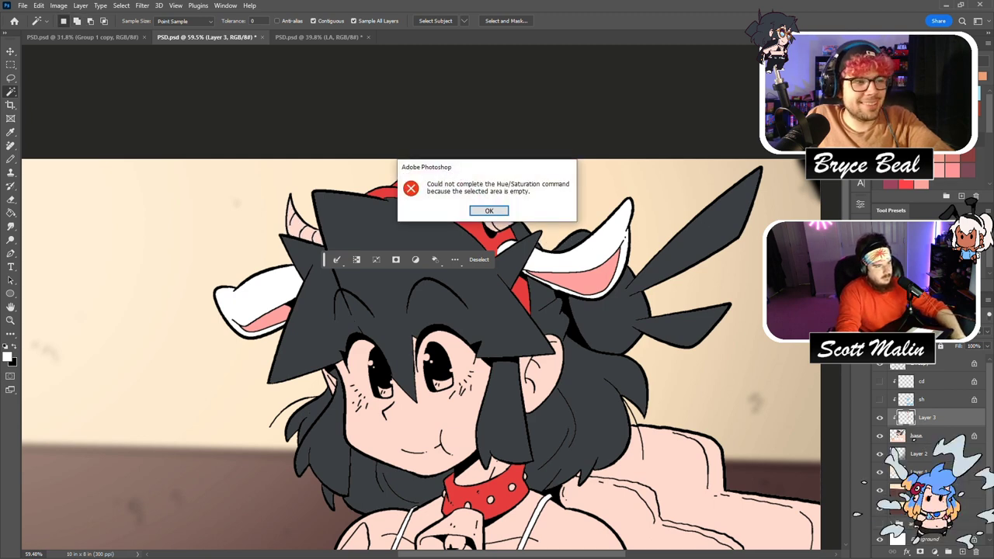
click(484, 210)
click(935, 435)
right_click(934, 417)
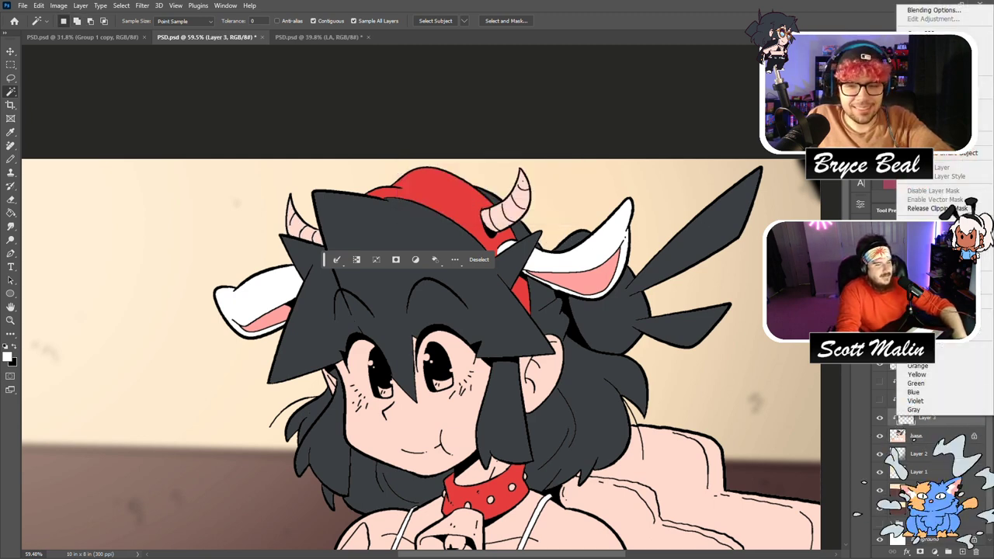
click(943, 314)
key(ctrl+u)
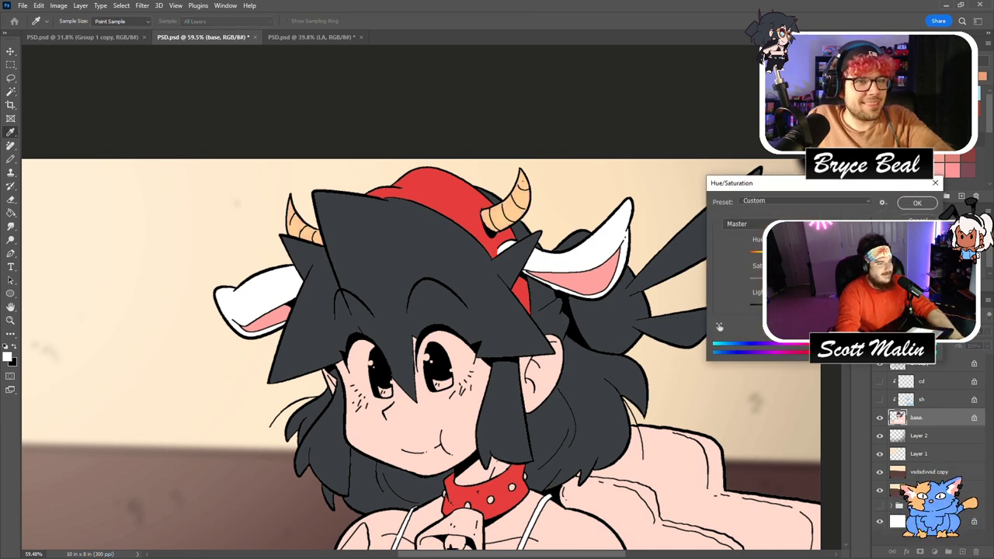
click(913, 204)
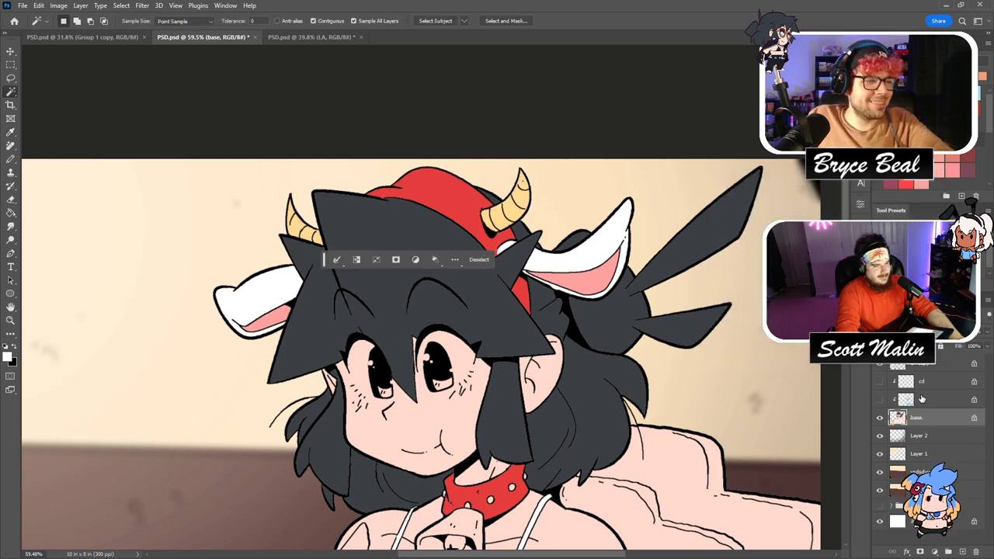
Deselect the horns and fill the lower iris areas of both eyes with dark charcoal grey.
click(10, 320)
drag(388, 383, 438, 384)
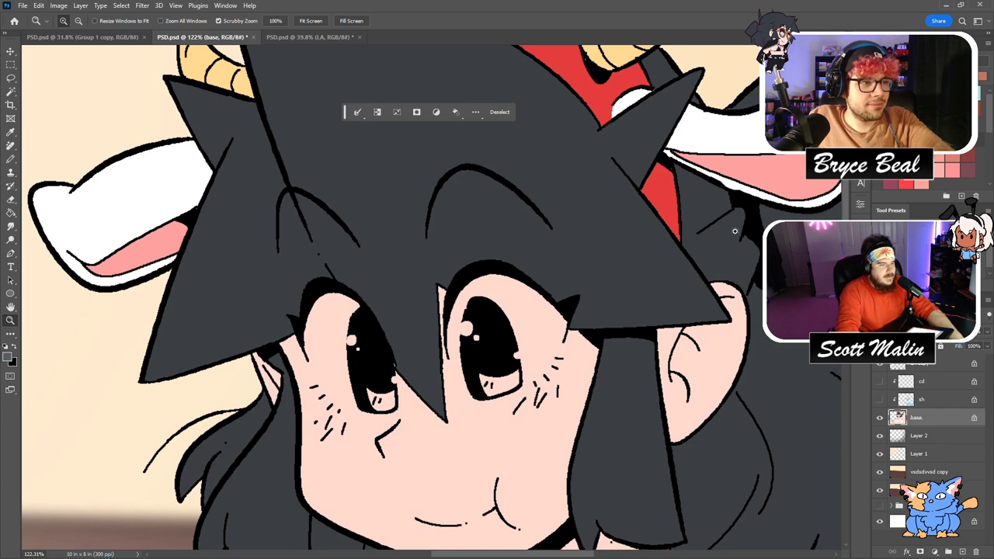
key(g)
click(382, 400)
click(501, 386)
Close the open edges of both eyes with white pencil strokes, fill the eye whites with white, and sample the skin tone for touch-ups.
key(x)
key(b)
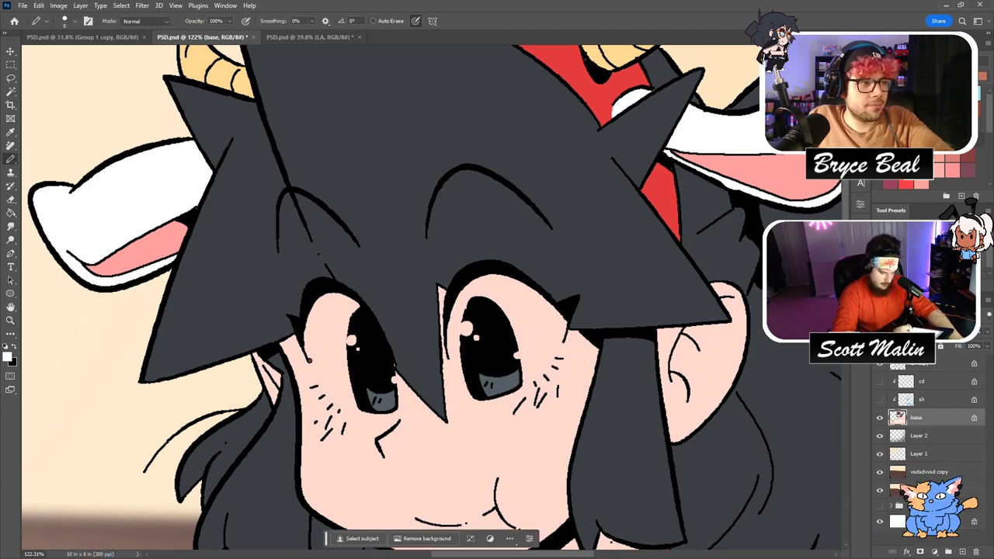
key(g)
click(344, 383)
key(b)
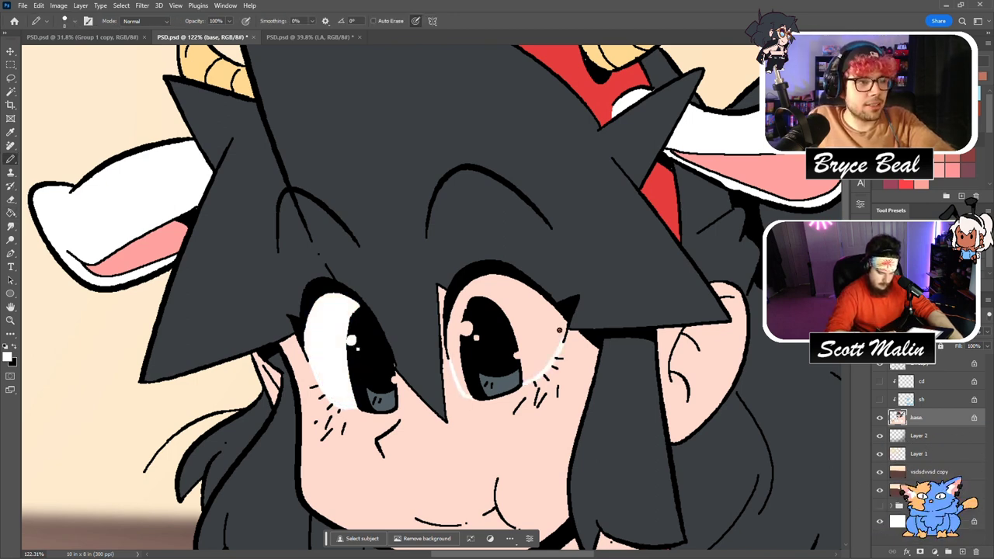
key(g)
click(560, 332)
key(b)
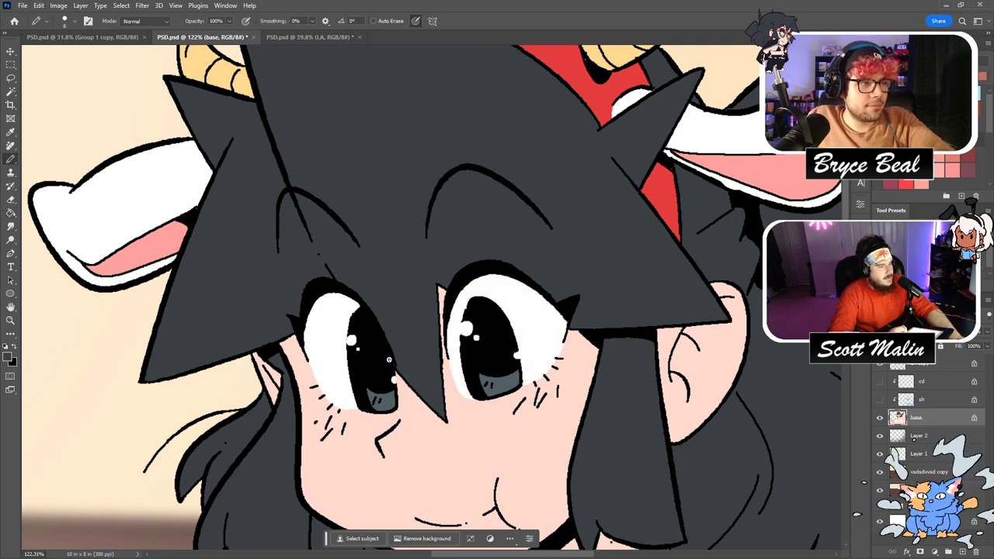
key(x)
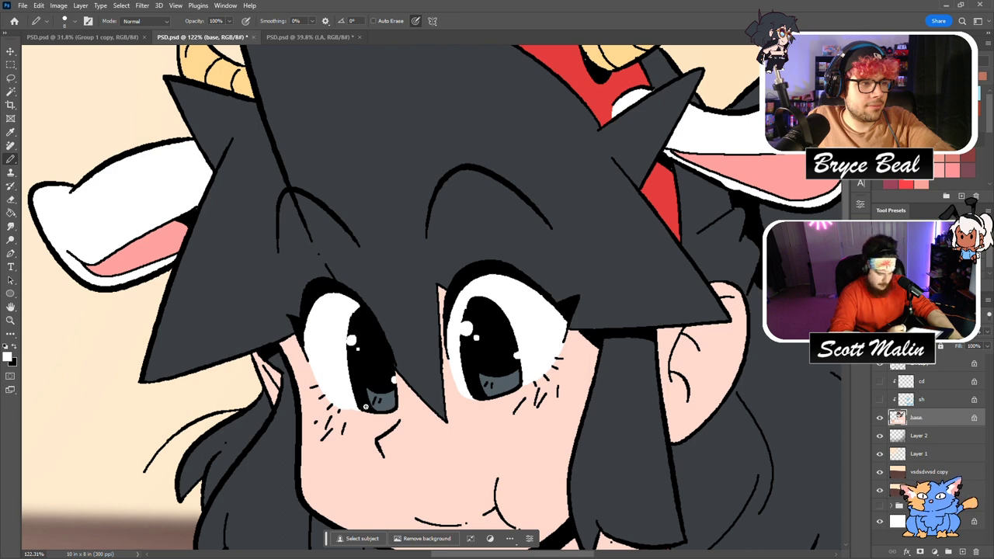
alt+click(367, 408)
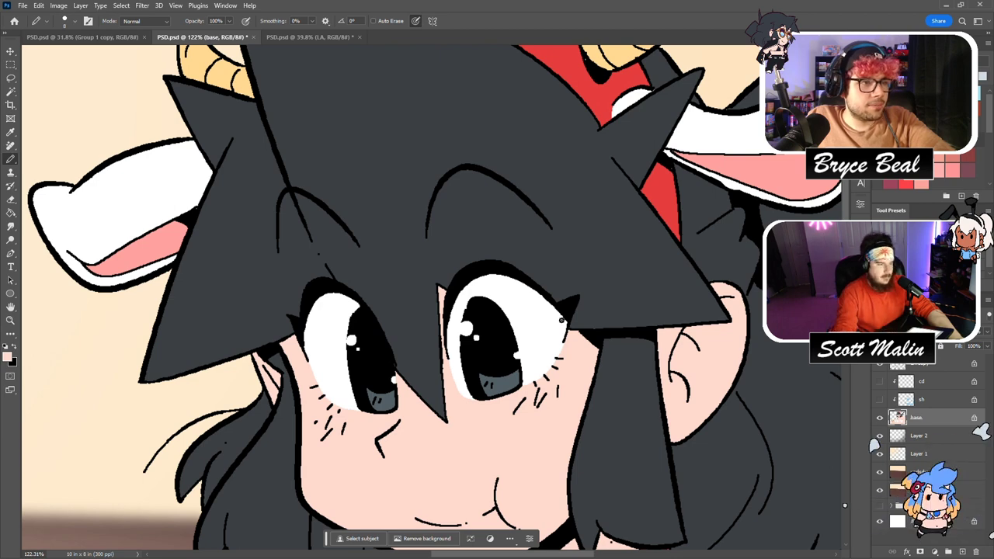
Fill the cow bell and the collar studs with a golden yellow swatch colour.
key(z)
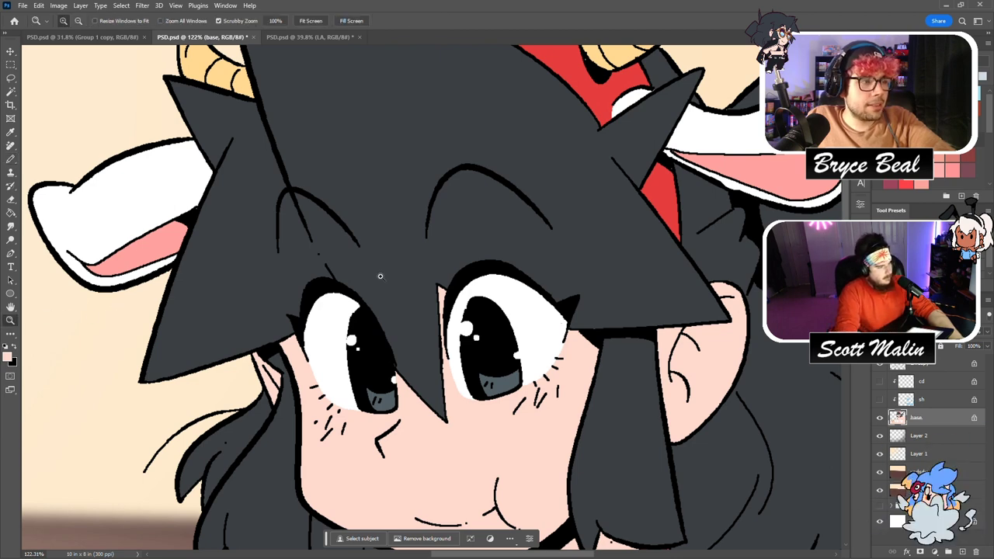
drag(508, 268, 499, 271)
scroll(499, 269, down, 2)
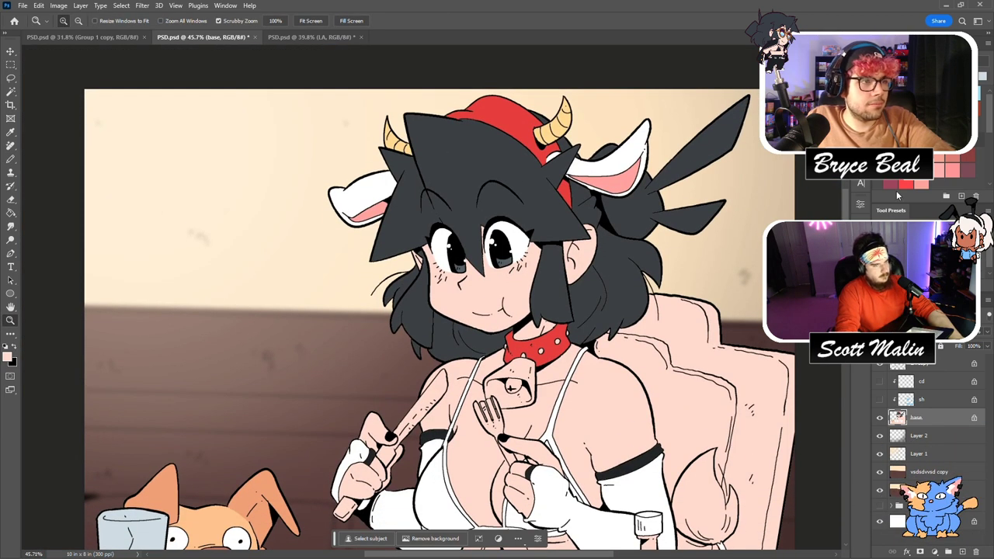
click(937, 186)
click(952, 186)
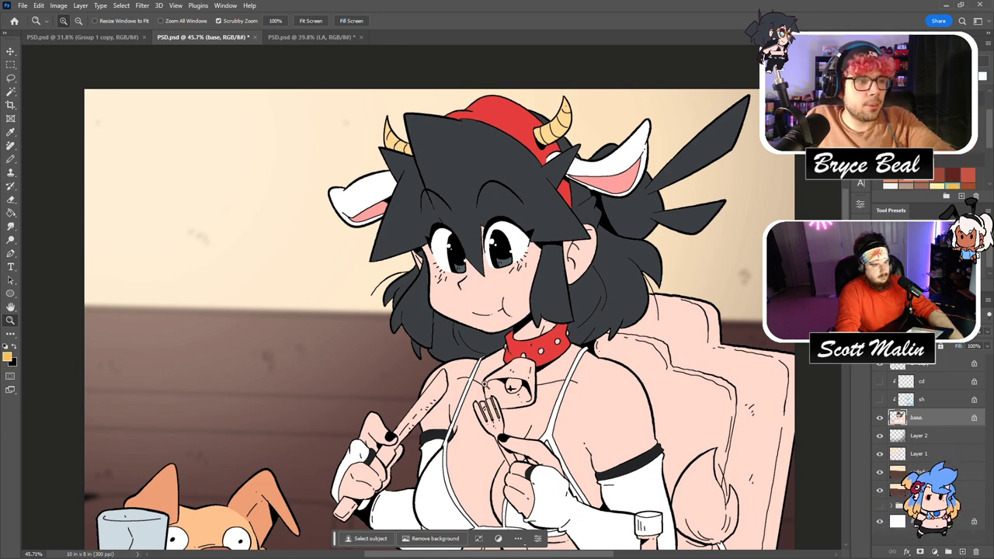
drag(483, 382, 519, 380)
key(g)
click(564, 353)
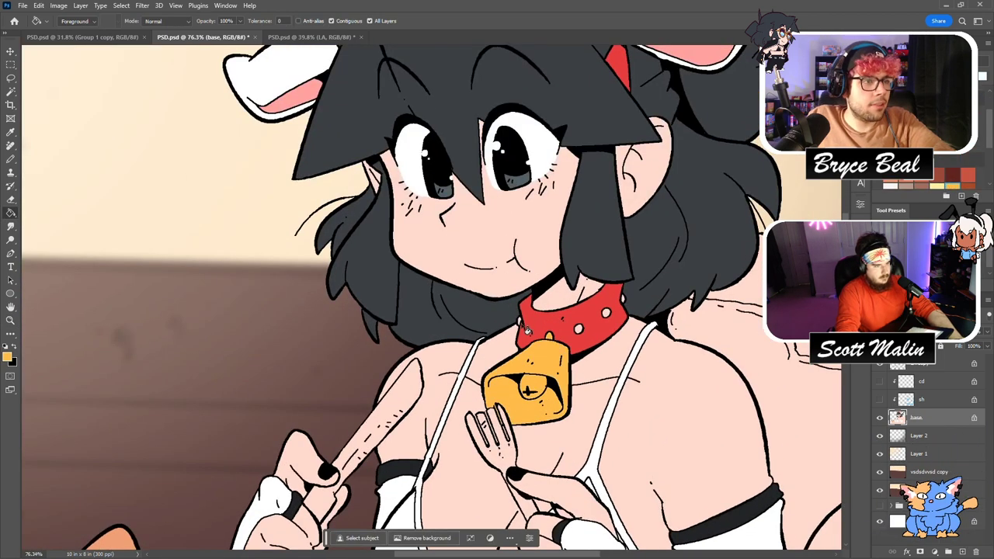
click(578, 328)
click(605, 313)
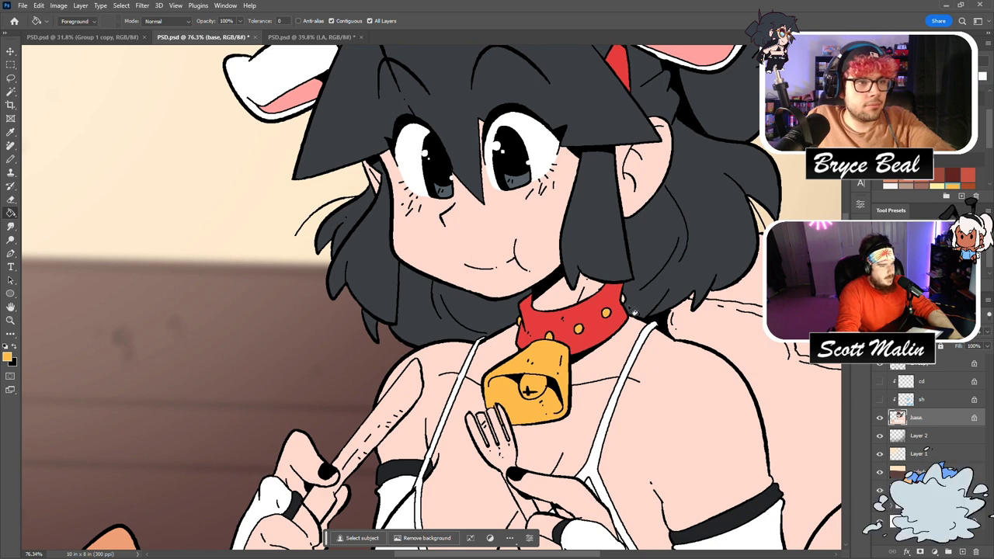
Select the white areas of the bikini top, including both cups, with the Magic Wand.
scroll(58, 144, down, 5)
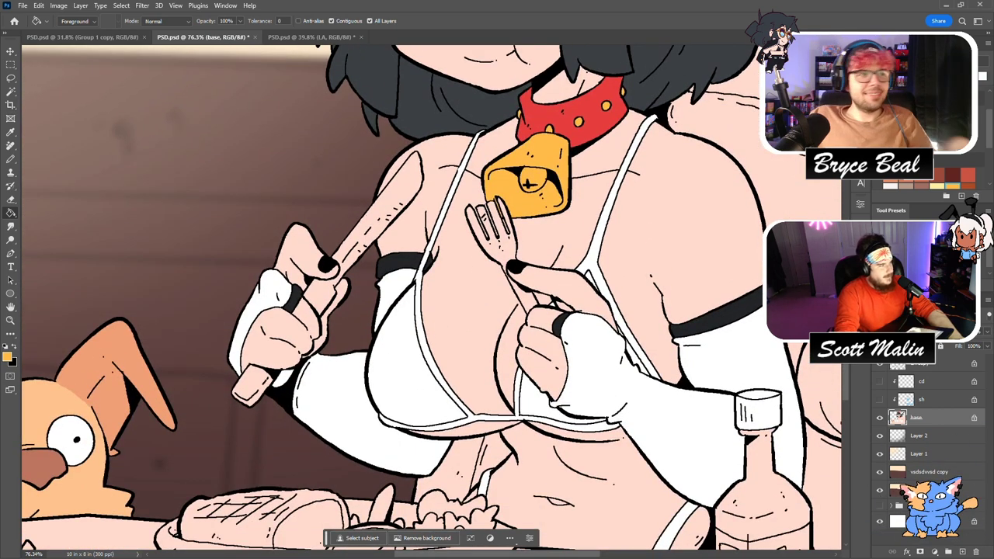
click(12, 92)
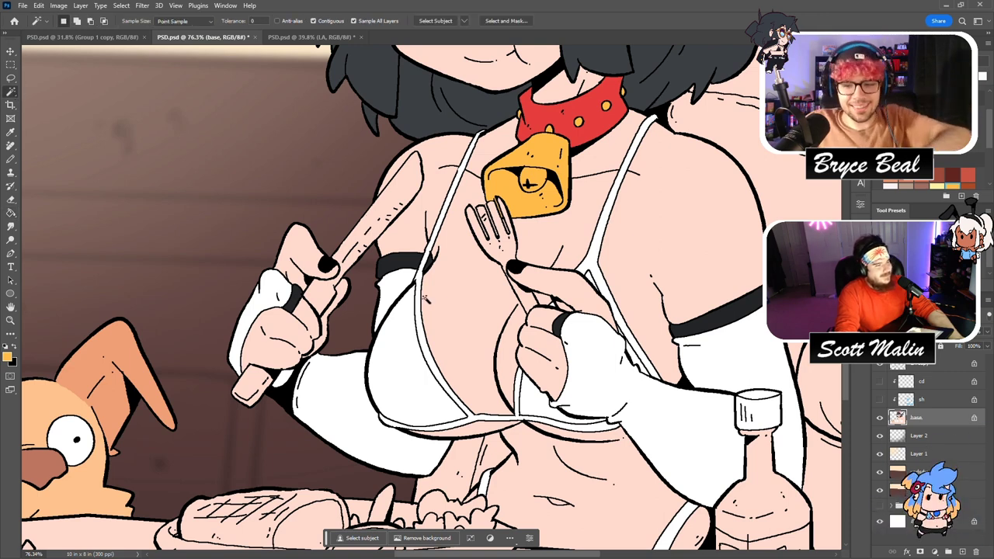
click(412, 344)
shift+click(532, 398)
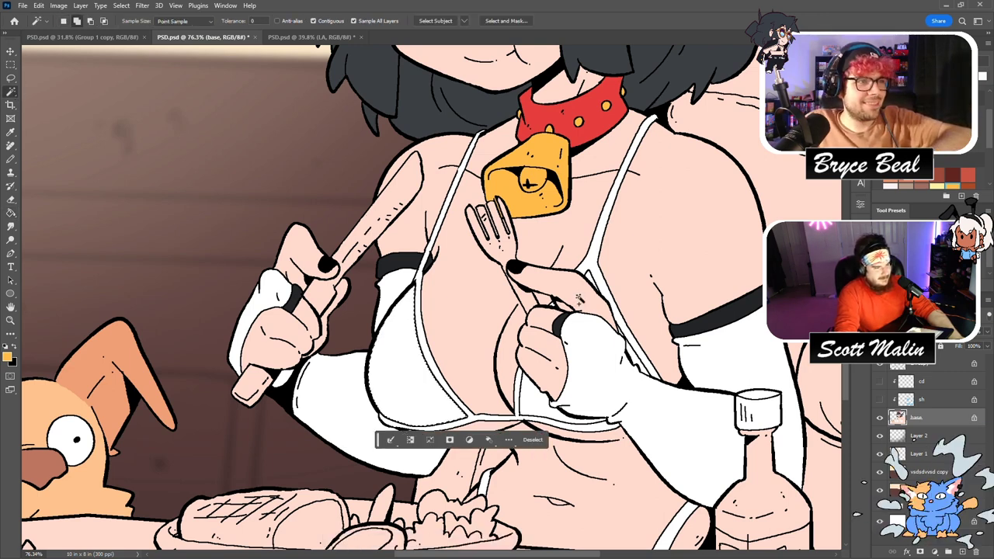
key(ctrl+z)
shift+click(596, 286)
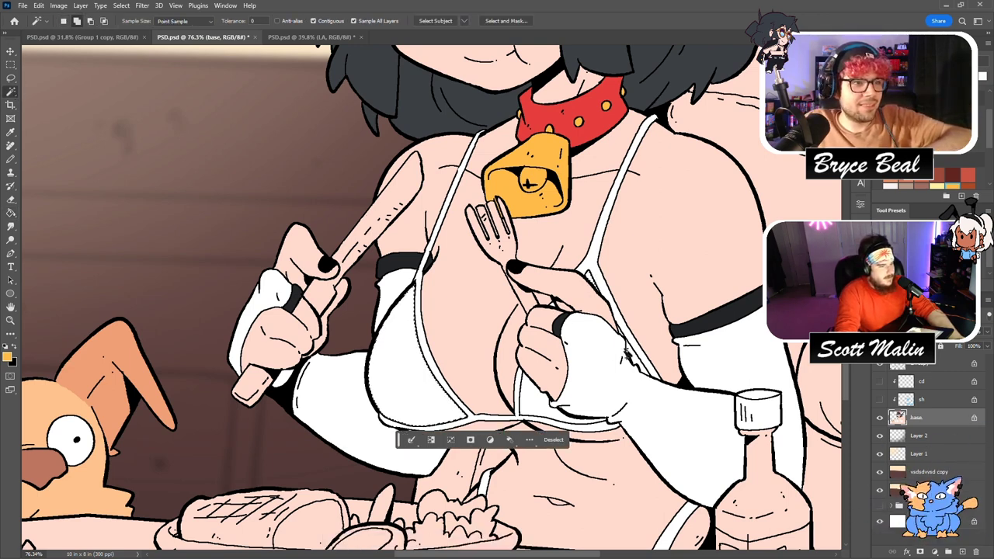
shift+click(628, 353)
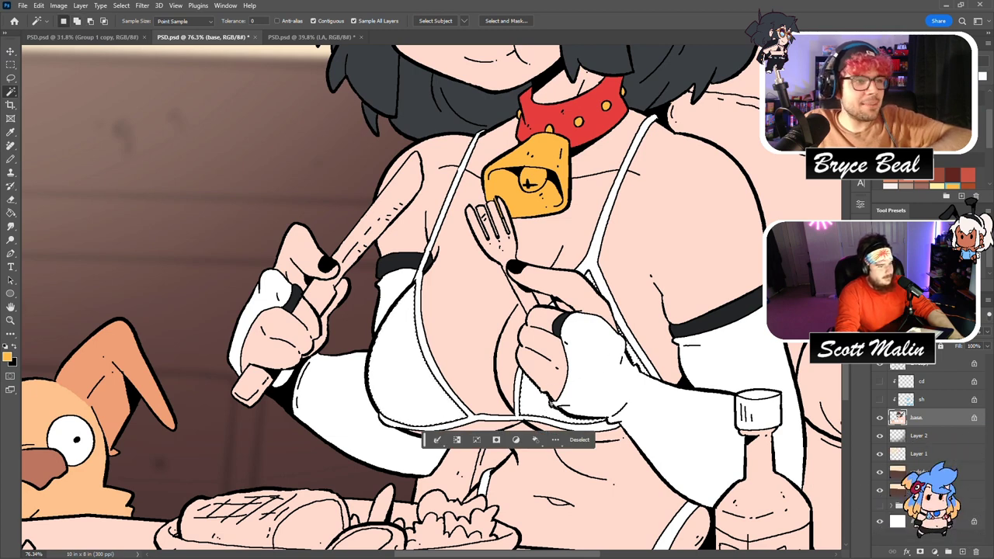
Paint near-black cow spots across both bikini cups with the Pencil at sizes 20 and 30, and clear the selection.
key(b)
key(d)
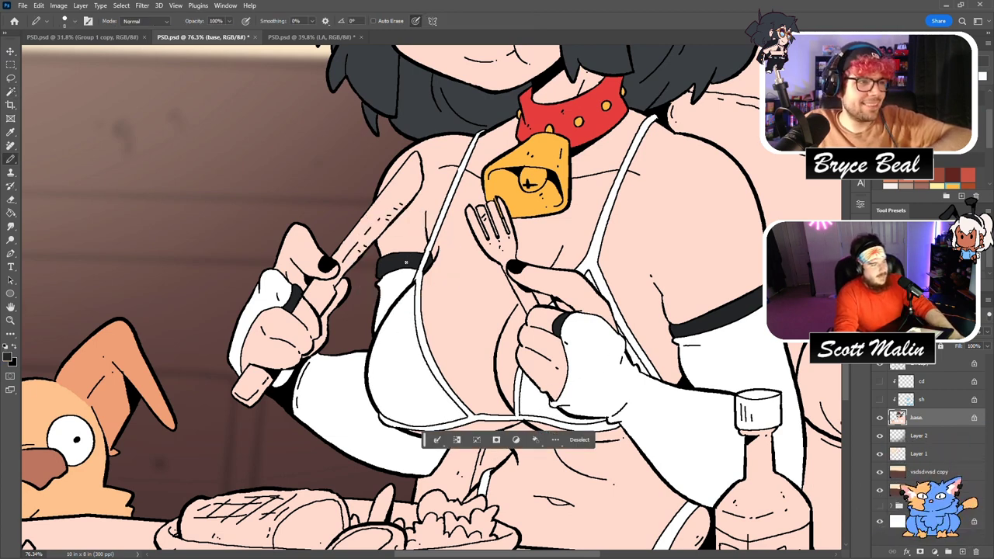
key(bracketright)
key(bracketright)
mouse_move(385, 315)
mouse_down()
mouse_move(419, 319)
mouse_move(396, 333)
mouse_up()
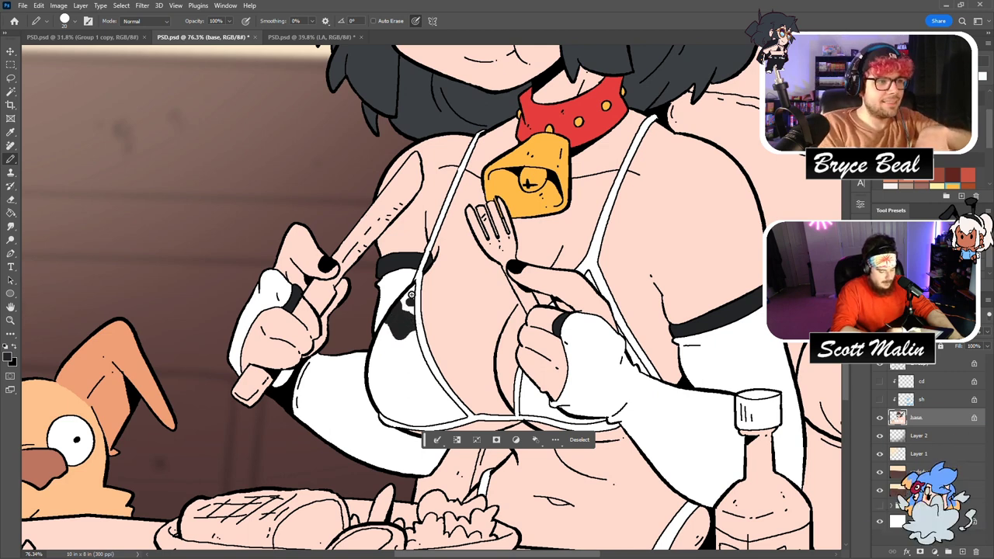
drag(373, 371, 386, 390)
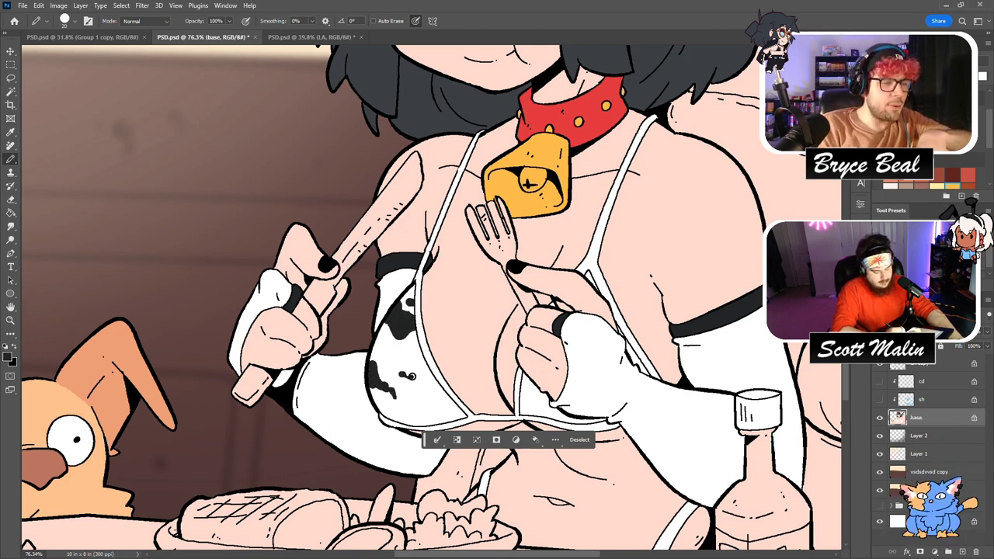
drag(416, 351, 429, 363)
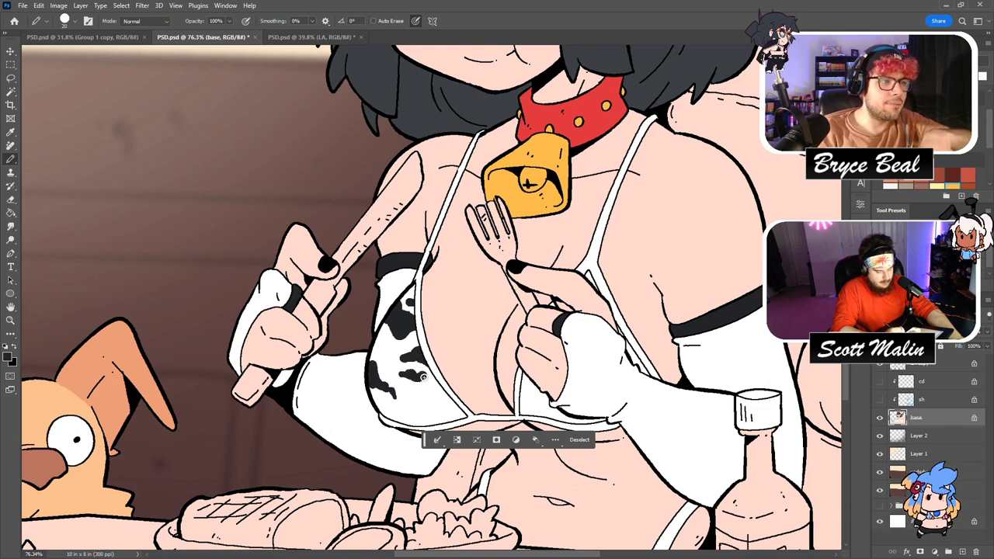
mouse_move(423, 407)
mouse_down()
mouse_move(432, 423)
mouse_move(462, 418)
mouse_move(446, 423)
mouse_up()
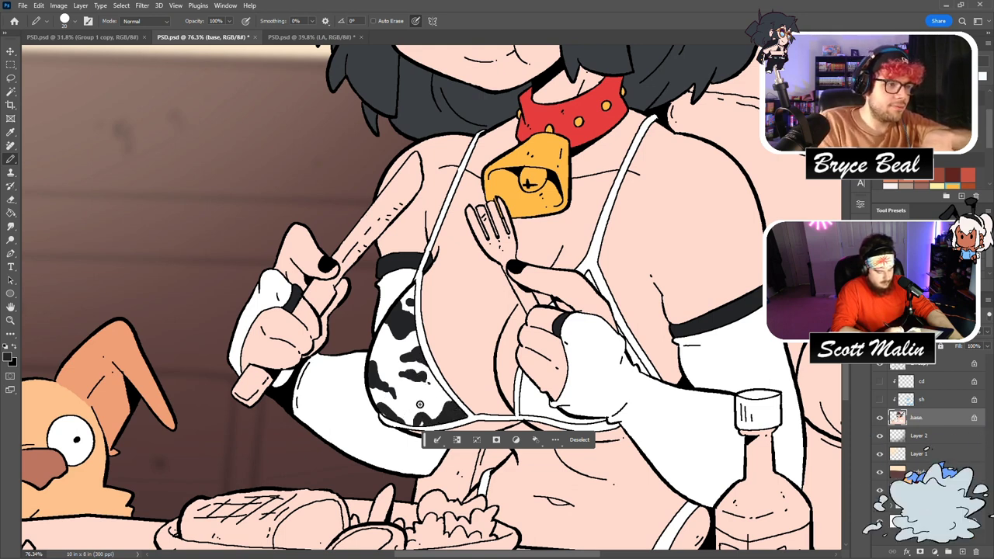
key(bracketright)
key(bracketright)
mouse_move(538, 384)
mouse_down()
mouse_move(530, 393)
mouse_move(584, 419)
mouse_up()
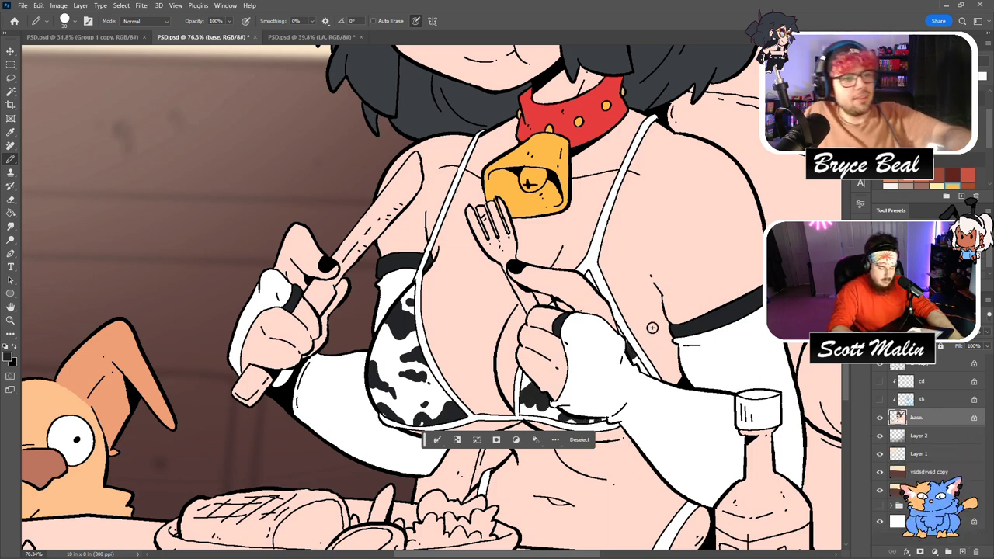
key(ctrl+d)
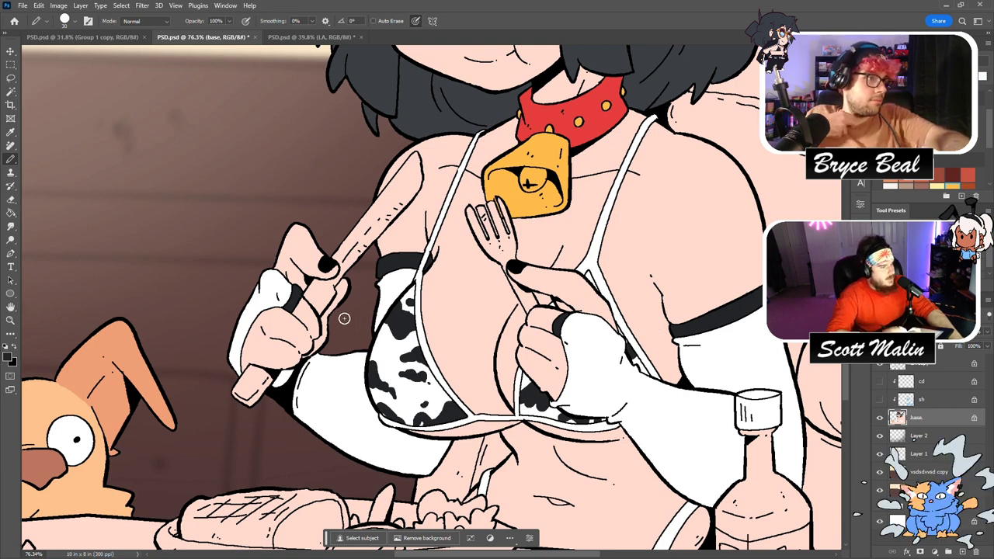
Paint near-black cow spots over the white arm sleeve and hand wrap of the arm holding the knife.
mouse_move(321, 423)
mouse_down()
mouse_move(305, 425)
mouse_move(333, 427)
mouse_move(326, 398)
mouse_move(315, 410)
mouse_up()
drag(343, 359, 354, 382)
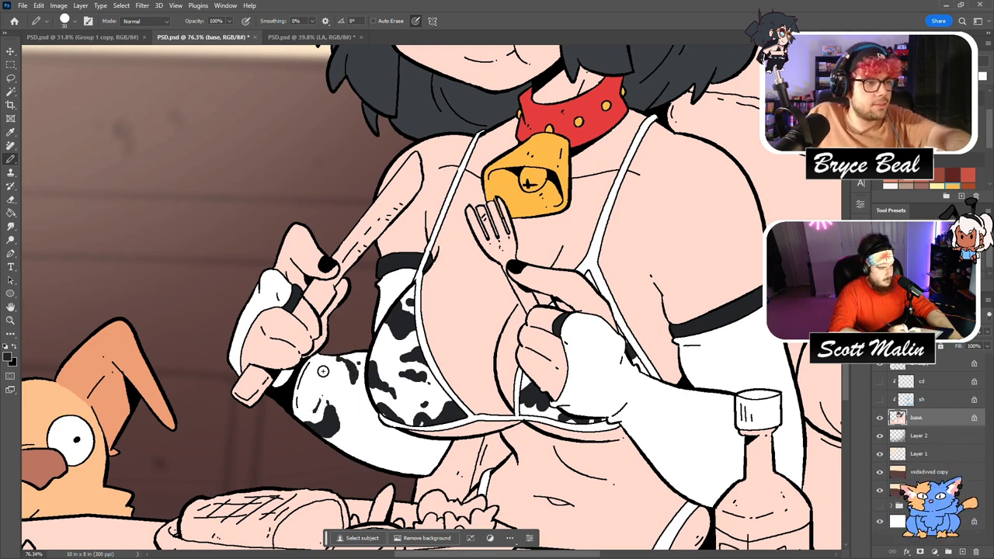
drag(322, 371, 326, 369)
mouse_move(378, 438)
mouse_down()
mouse_move(358, 452)
mouse_move(419, 462)
mouse_up()
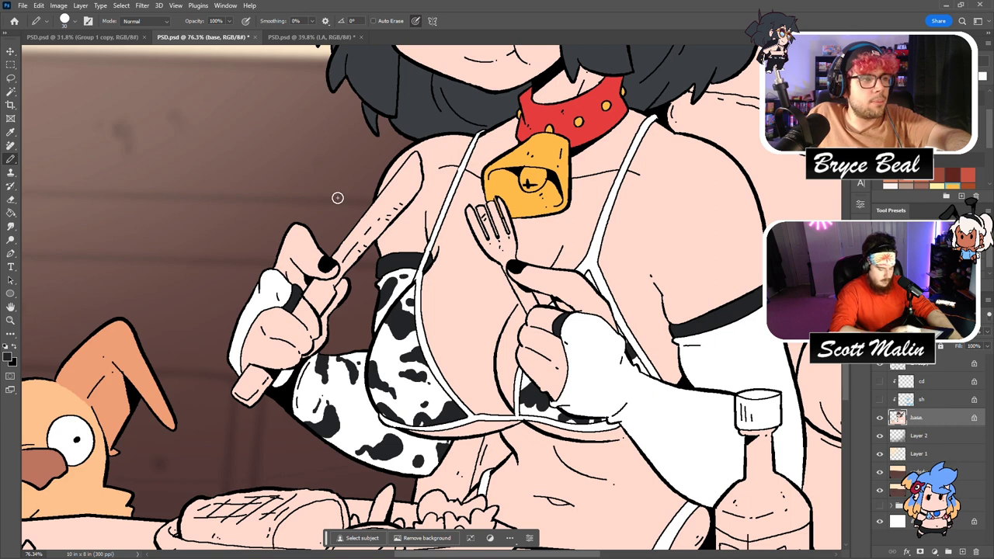
mouse_move(243, 319)
mouse_down()
mouse_move(247, 299)
mouse_move(233, 362)
mouse_up()
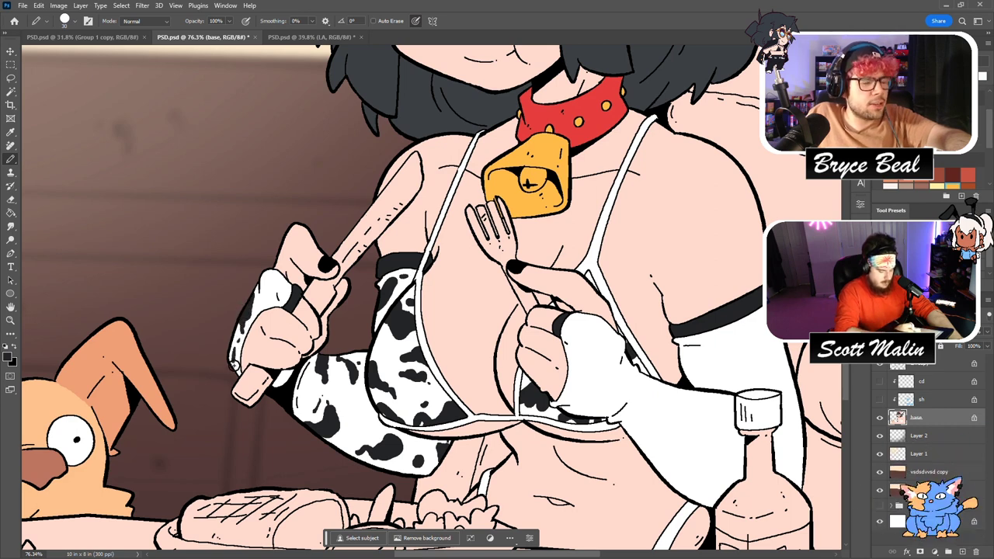
drag(269, 278, 285, 289)
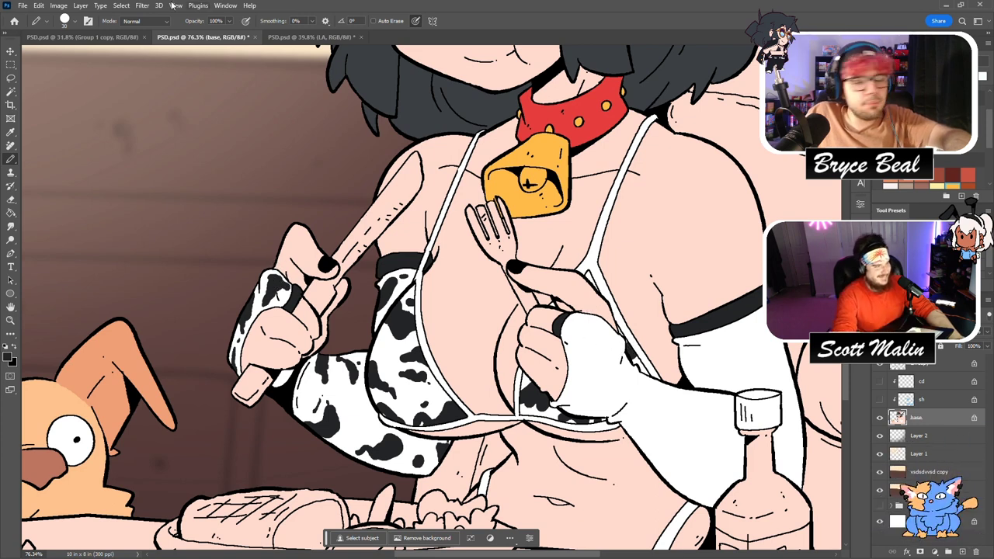
Select the fork arm's white sleeve and paint near-black cow spots on its hand and forearm, with a white hole in one spot.
key(w)
click(753, 359)
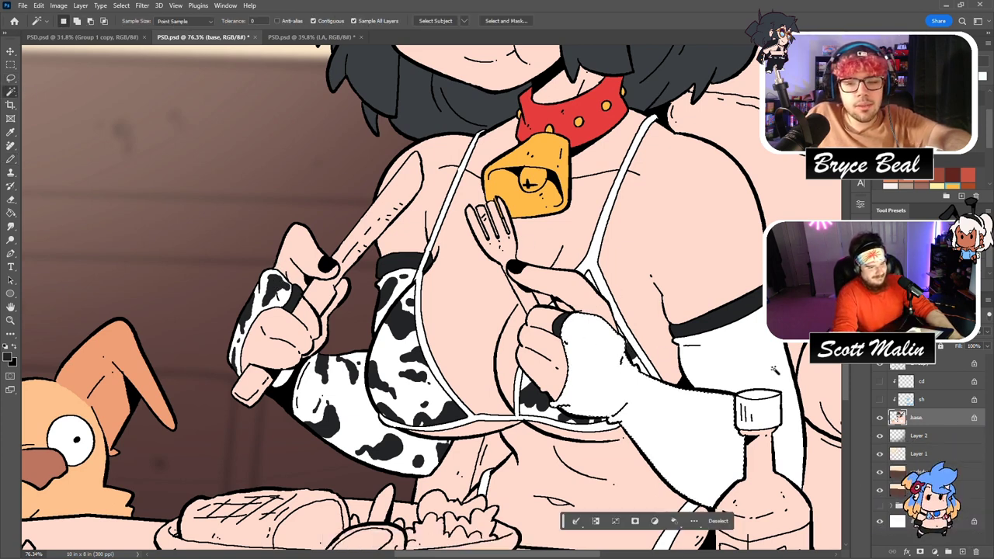
key(b)
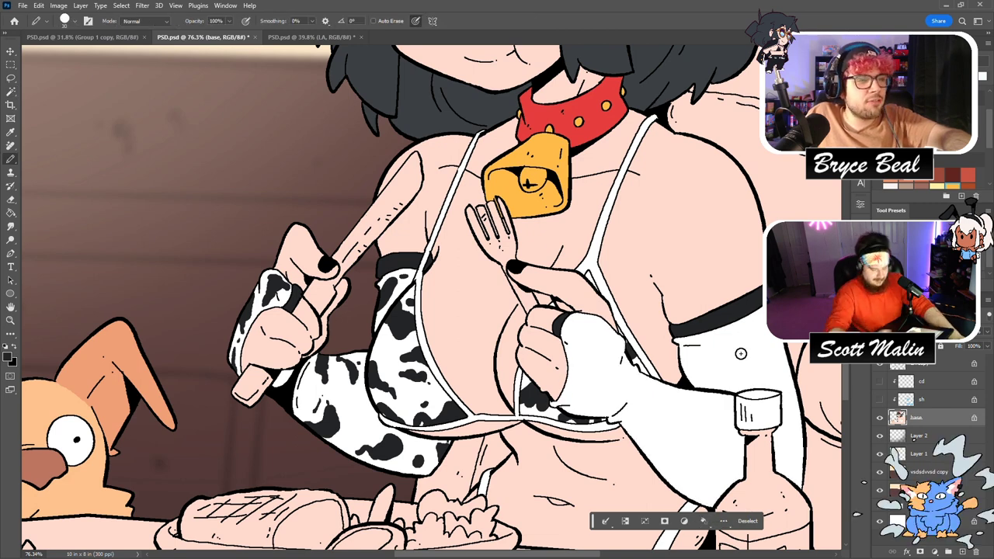
mouse_move(608, 326)
mouse_down()
mouse_move(597, 371)
mouse_move(618, 340)
mouse_up()
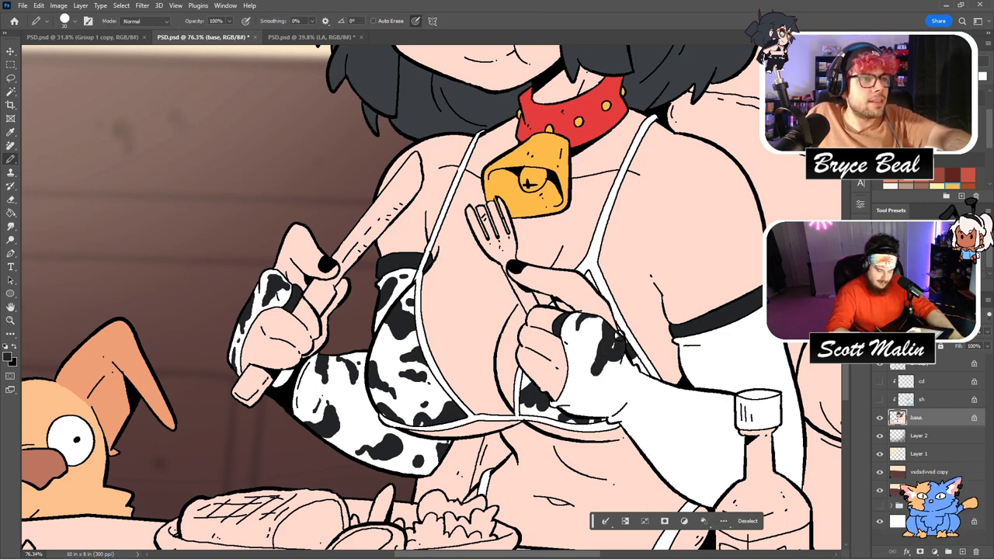
mouse_move(595, 386)
mouse_down()
mouse_move(562, 402)
mouse_move(622, 385)
mouse_move(621, 402)
mouse_move(647, 412)
mouse_move(641, 462)
mouse_move(685, 436)
mouse_move(677, 482)
mouse_move(664, 463)
mouse_move(679, 439)
mouse_move(670, 411)
mouse_up()
click(682, 412)
key(x)
alt+click(651, 422)
click(666, 449)
key(x)
Add cow spots to the fork arm's upper sleeve, elbow and the part beside the bottle, and clear the selection.
mouse_move(700, 395)
mouse_down()
mouse_move(724, 411)
mouse_move(673, 380)
mouse_move(700, 400)
mouse_move(691, 349)
mouse_move(692, 373)
mouse_move(693, 362)
mouse_move(724, 366)
mouse_move(697, 381)
mouse_move(742, 340)
mouse_move(761, 341)
mouse_move(726, 326)
mouse_move(754, 301)
mouse_up()
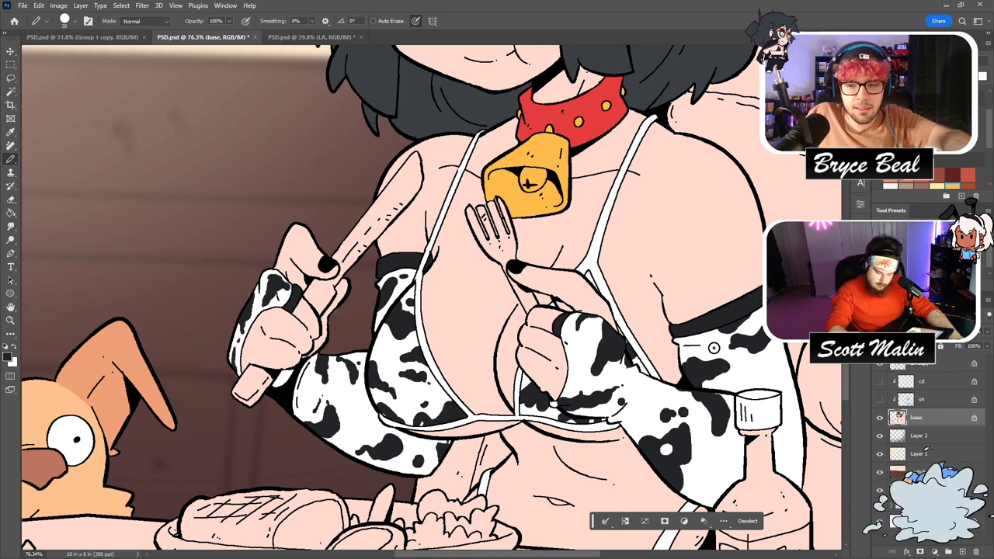
mouse_move(804, 418)
mouse_down()
mouse_move(774, 425)
mouse_move(779, 438)
mouse_move(809, 429)
mouse_move(795, 470)
mouse_up()
mouse_move(739, 473)
mouse_down()
mouse_move(714, 495)
mouse_move(730, 470)
mouse_up()
click(726, 448)
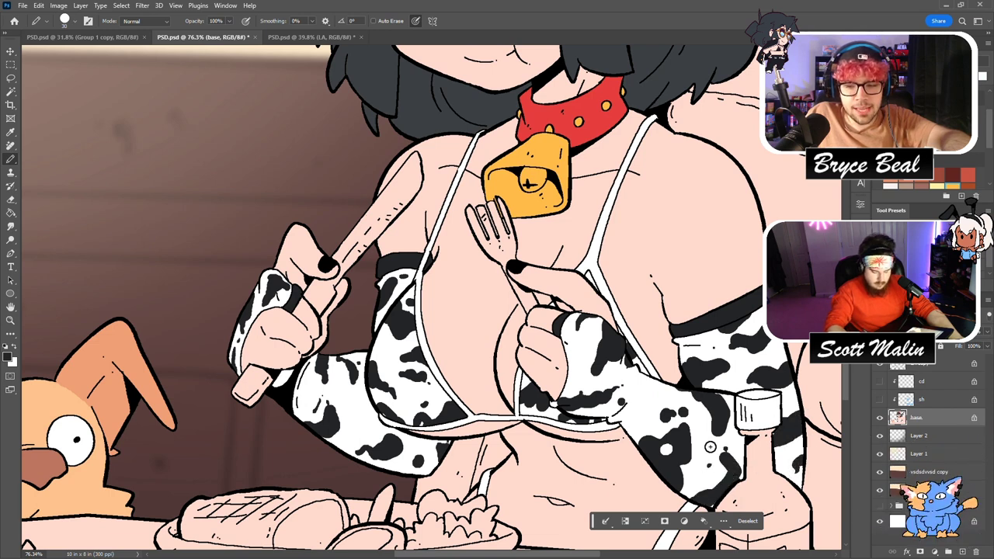
scroll(702, 412, down, 3)
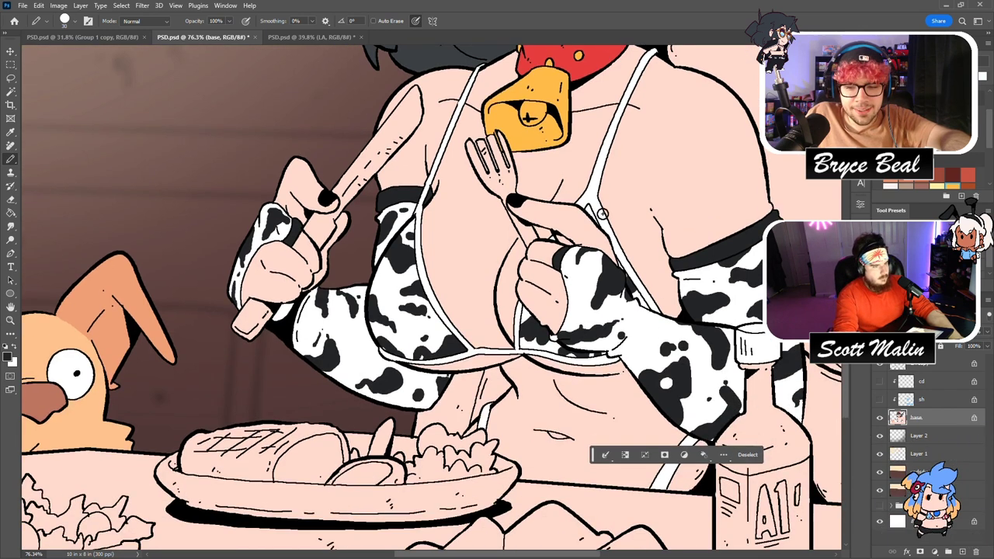
key(ctrl+d)
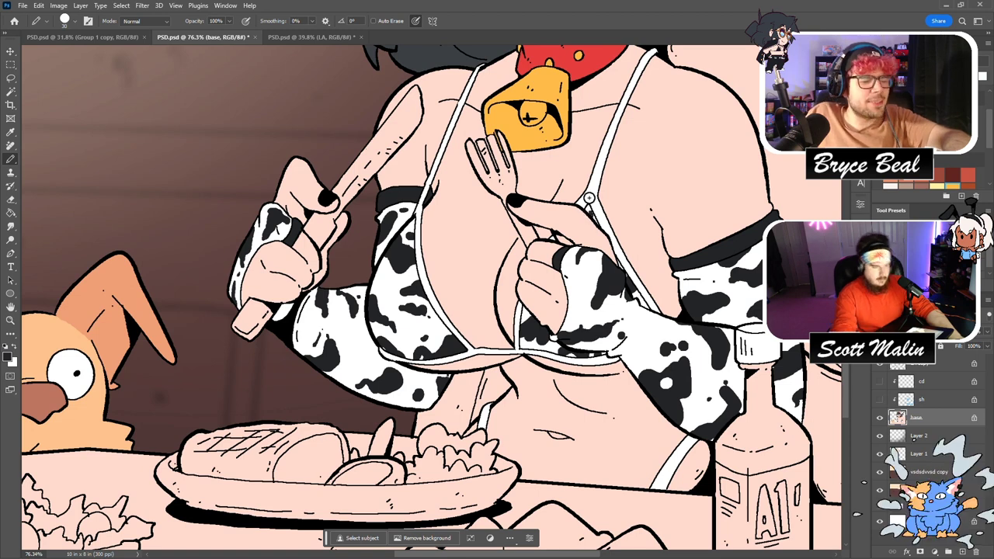
Select both white hip straps of the bikini bottom, paint dark cow markings on them, and clear the selection.
key(w)
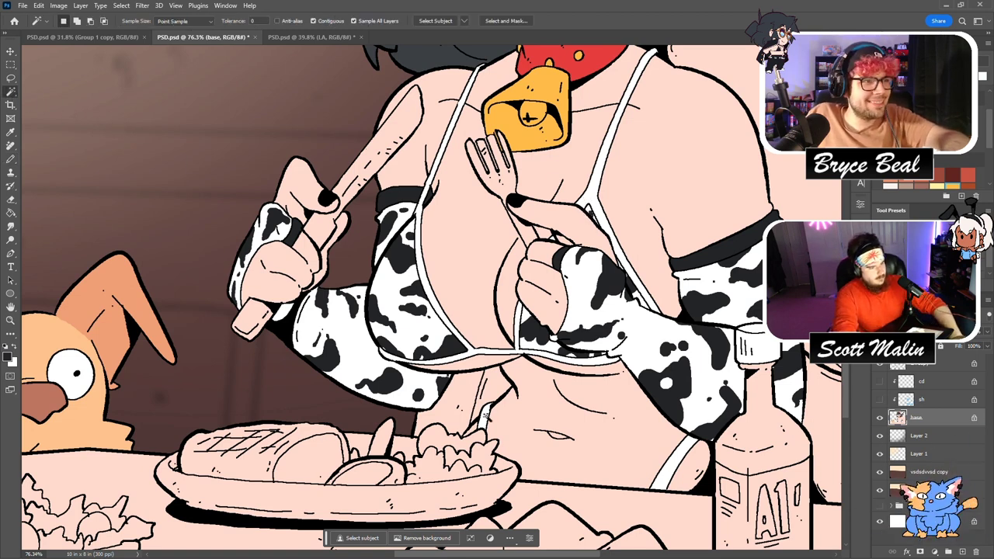
click(484, 416)
shift+click(678, 454)
key(b)
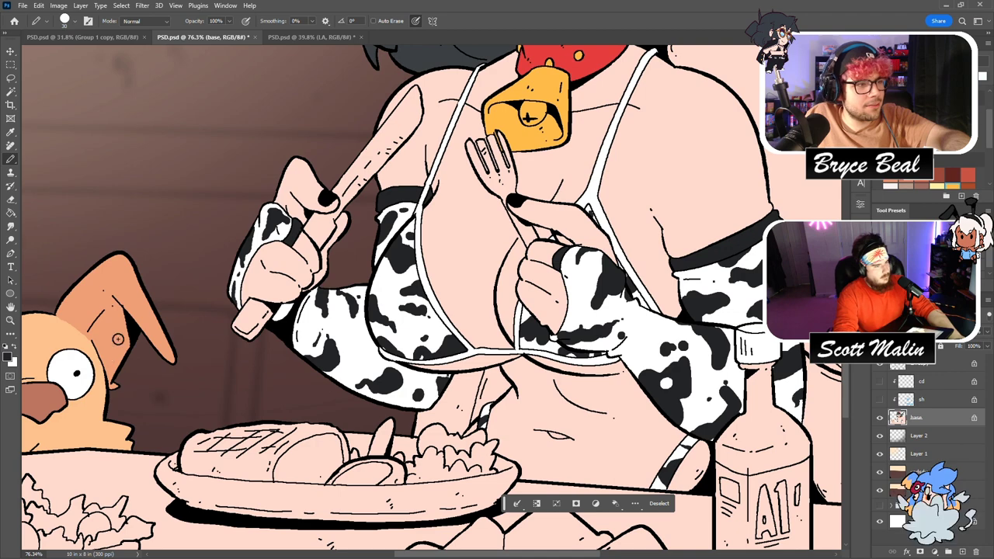
click(11, 319)
alt+click(381, 302)
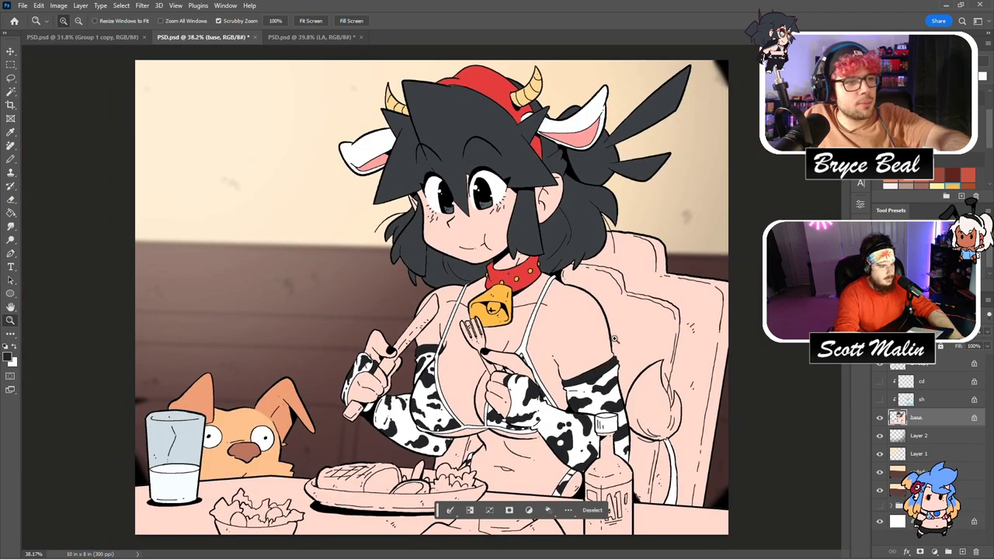
key(ctrl+d)
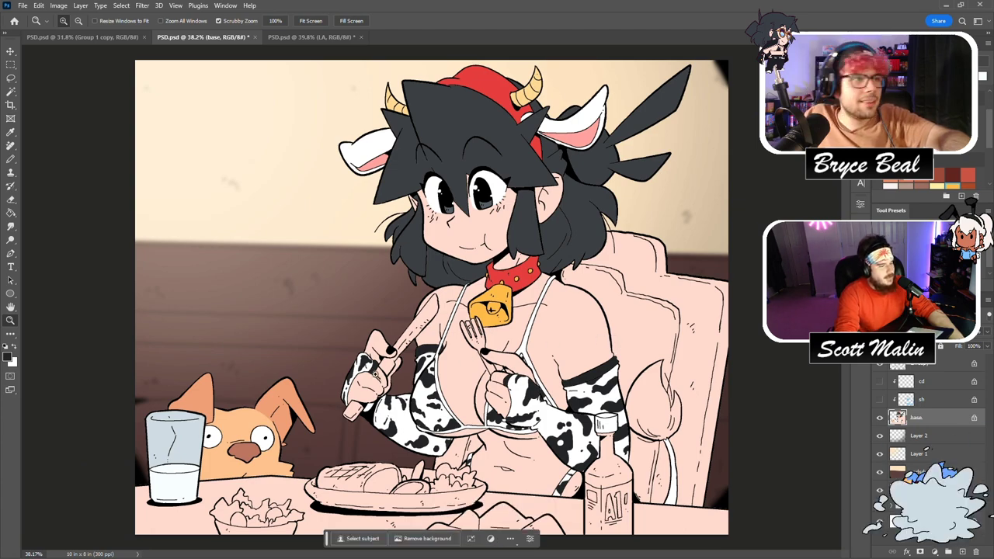
Fill the fork and the knife, including its handle, with light blue-grey.
drag(380, 375, 413, 376)
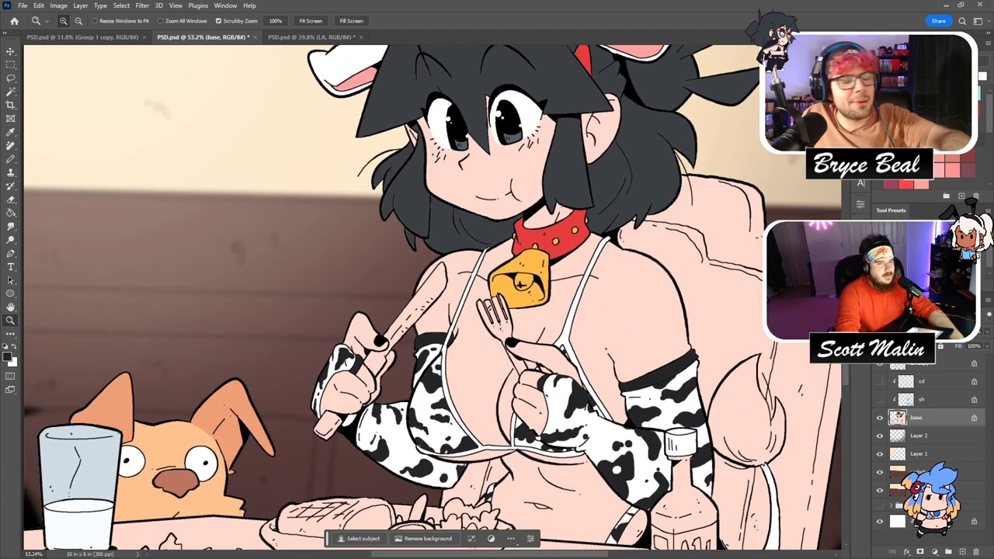
key(g)
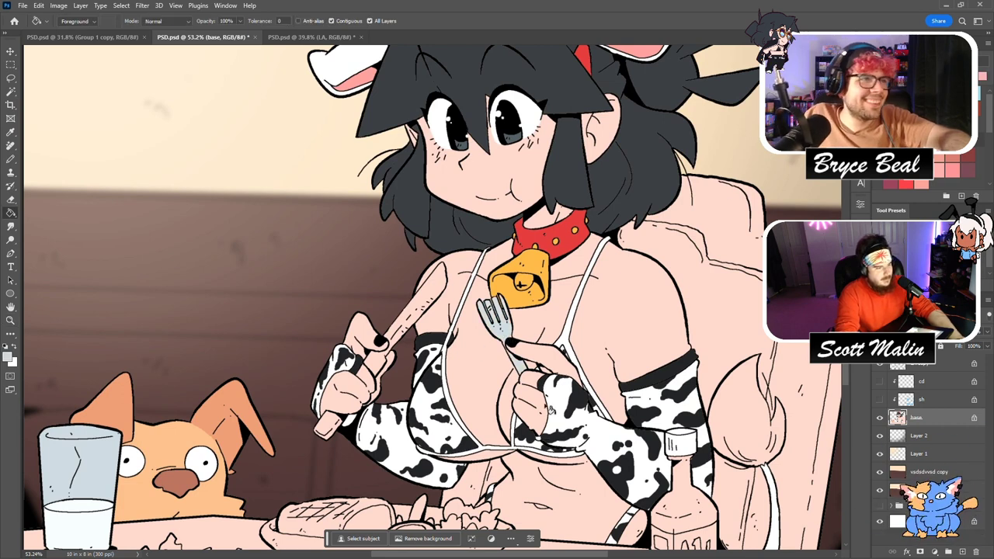
click(332, 424)
click(378, 366)
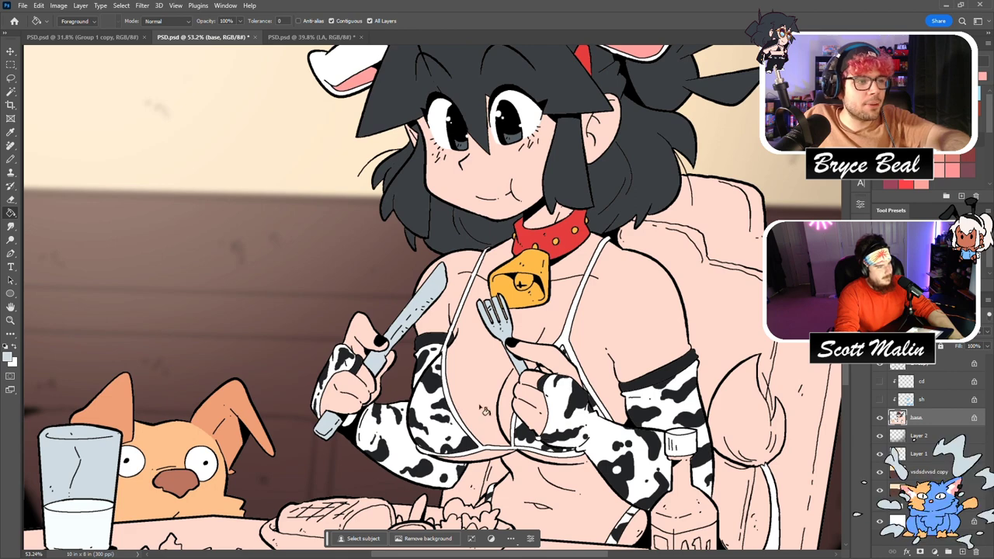
Select the white areas non-contiguously, hide the selection edges, and paint near-black cow spots on both cow ears.
scroll(493, 423, down, 3)
key(z)
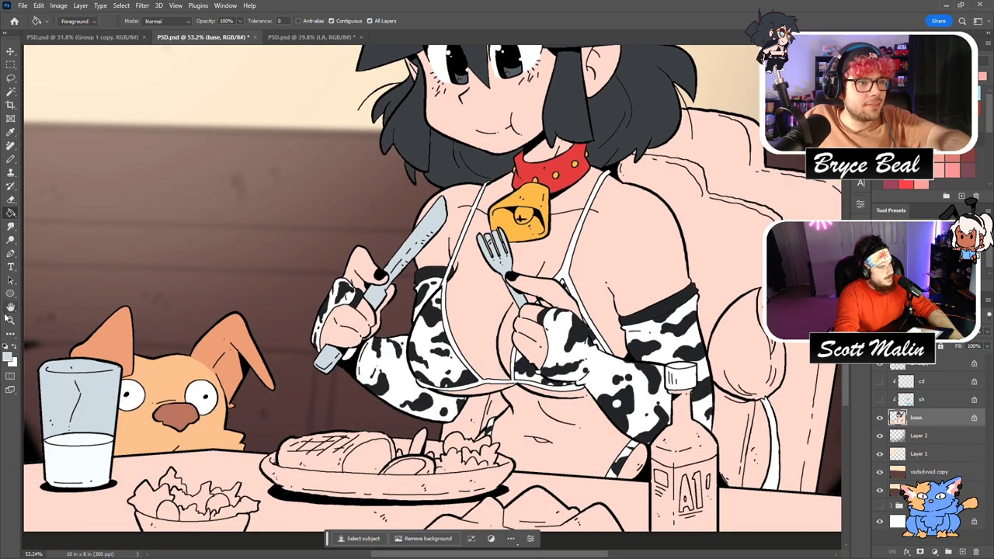
key(ctrl+0)
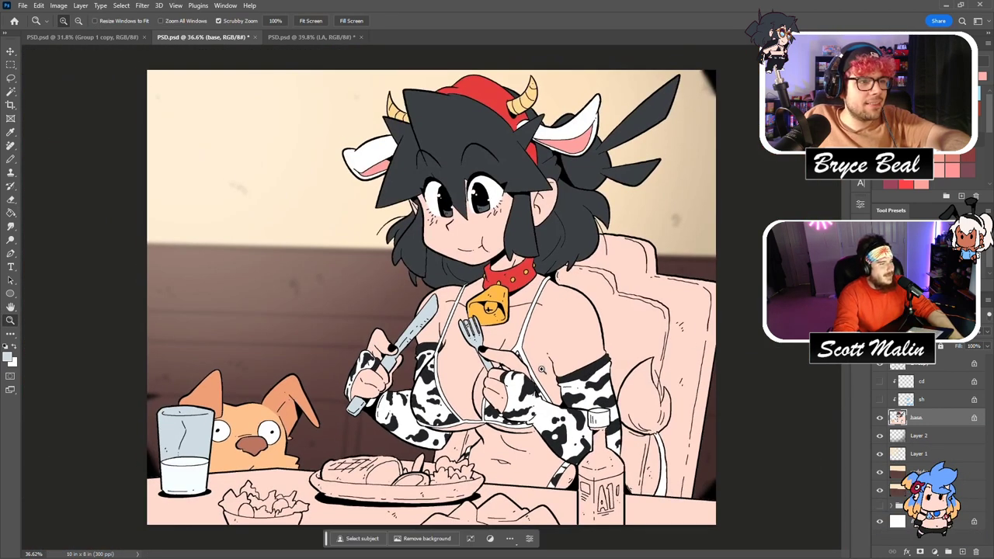
drag(541, 369, 562, 361)
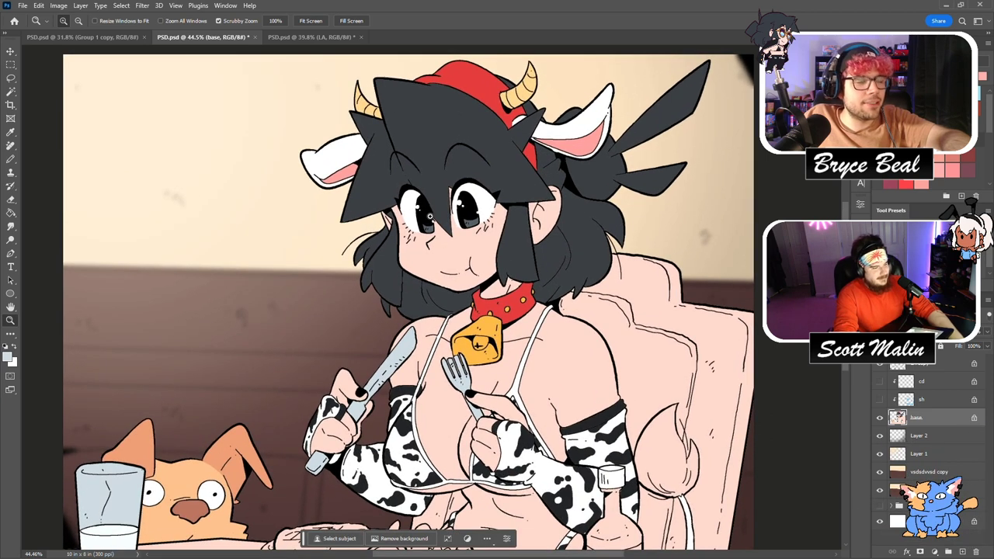
key(w)
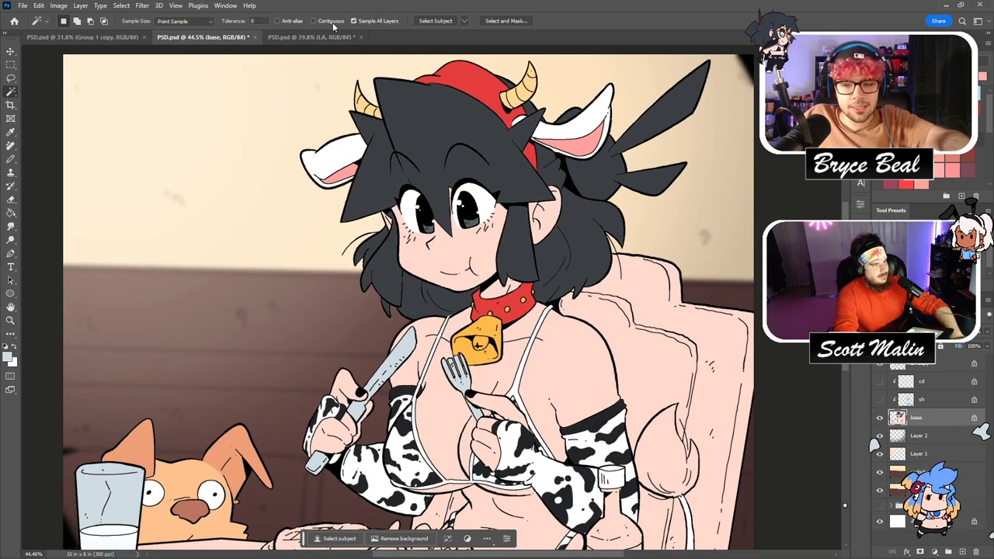
click(332, 154)
key(ctrl+h)
key(b)
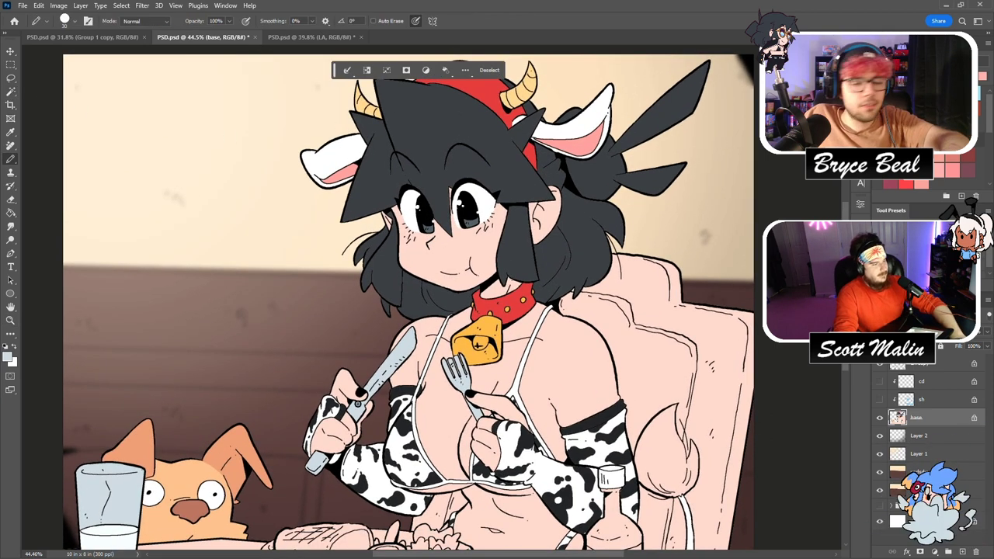
mouse_move(314, 146)
mouse_down()
mouse_move(316, 174)
mouse_move(330, 142)
mouse_move(319, 161)
mouse_move(351, 144)
mouse_move(336, 184)
mouse_move(359, 132)
mouse_up()
mouse_move(548, 123)
mouse_down()
mouse_move(544, 132)
mouse_move(571, 116)
mouse_move(582, 140)
mouse_move(595, 88)
mouse_up()
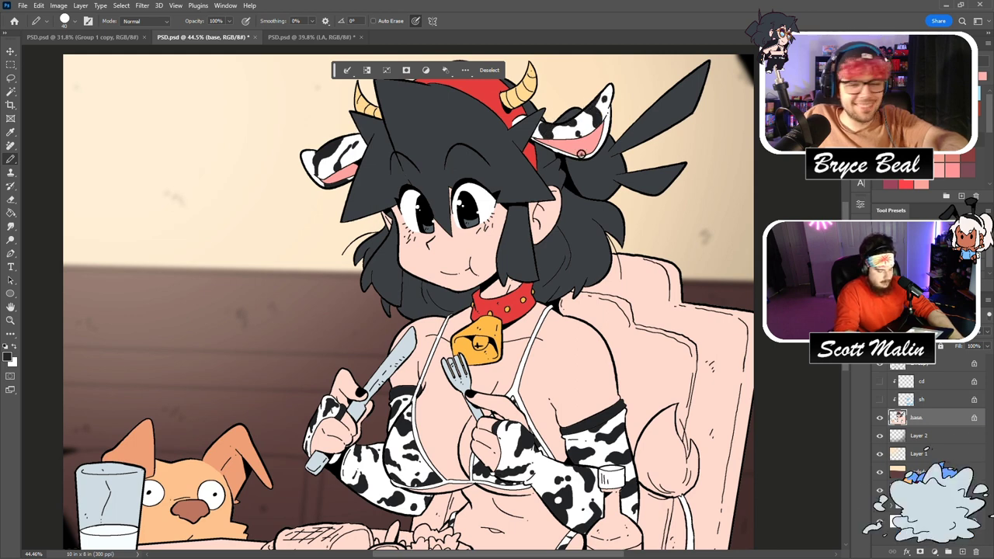
Clear the ear selection and save the document.
scroll(341, 121, up, 2)
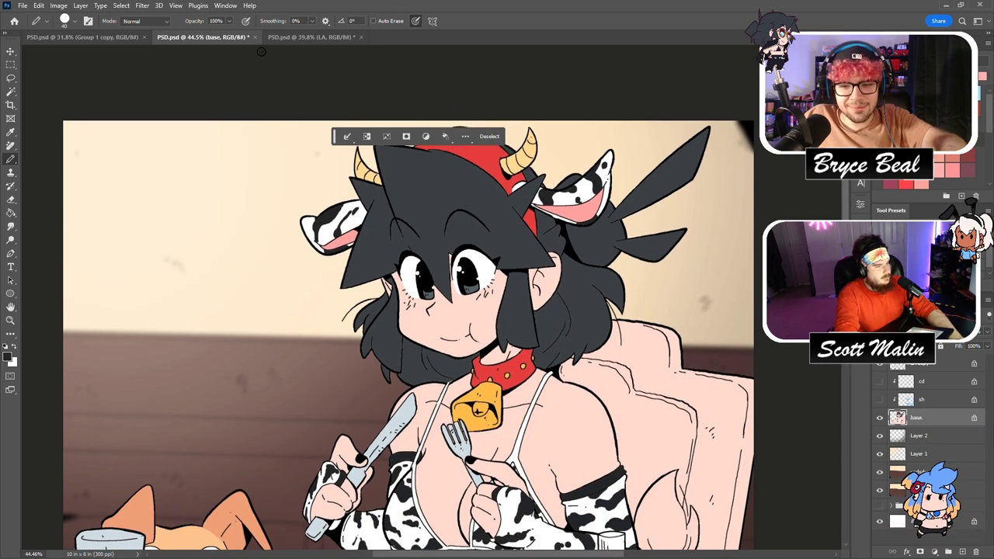
click(10, 320)
drag(590, 276, 559, 277)
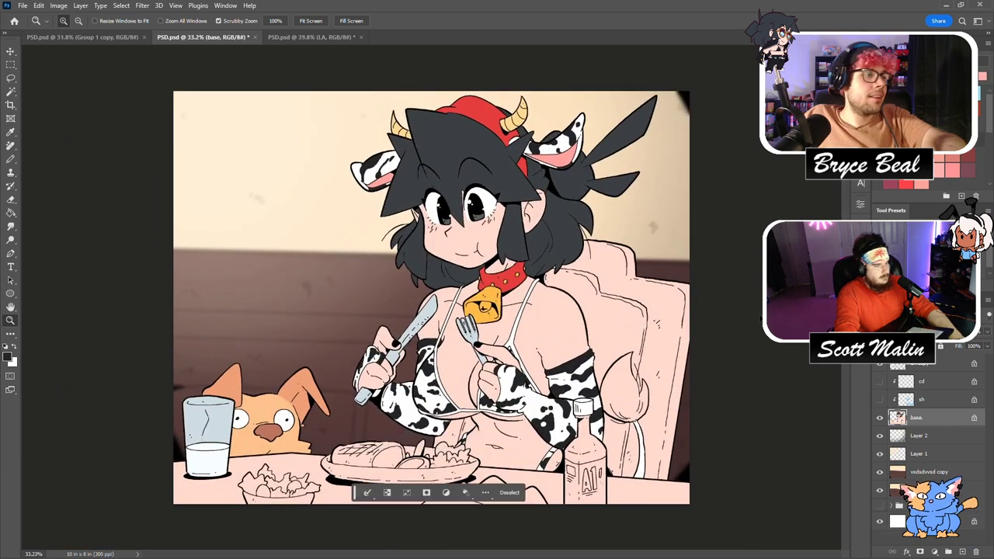
key(ctrl+d)
key(ctrl+s)
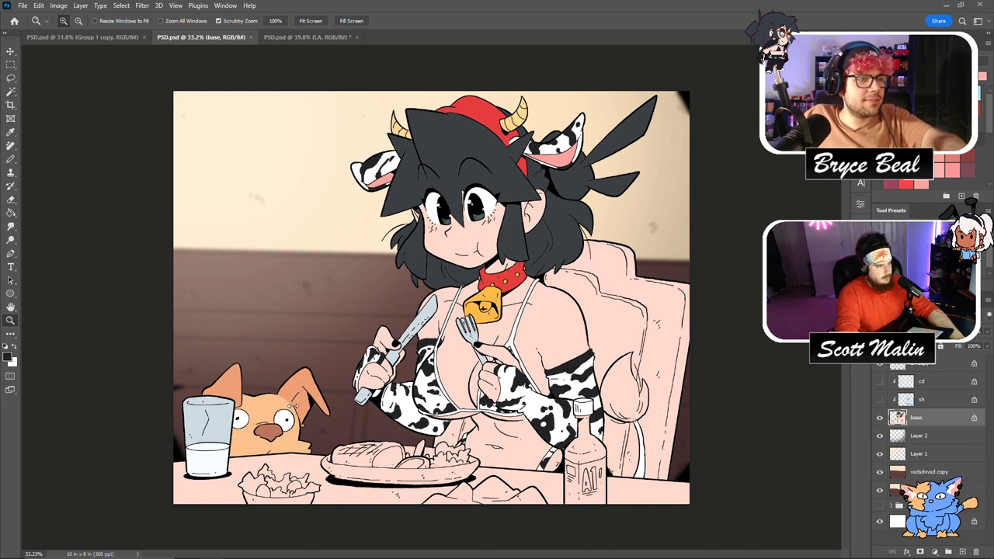
Fill the tail tuft in front of the chair with the near-black spot colour.
drag(627, 314, 637, 313)
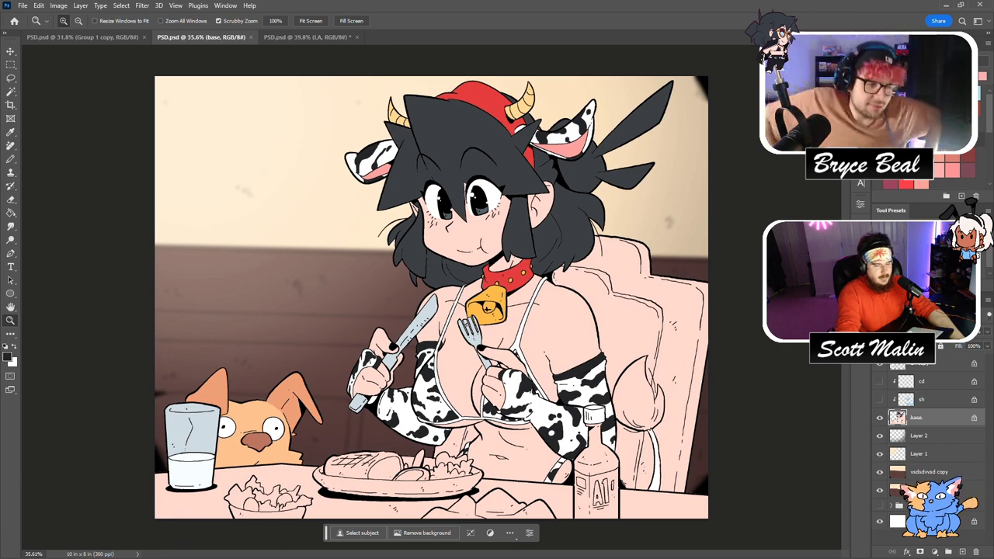
key(g)
click(661, 404)
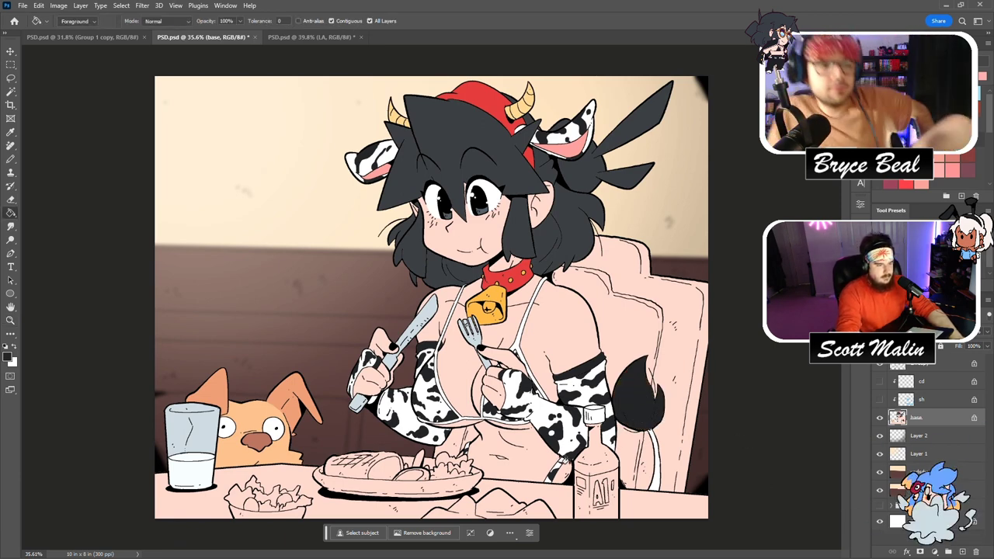
Select the white areas, paint near-black markings along the thin tail, clear the selection and save the document.
click(11, 91)
click(637, 393)
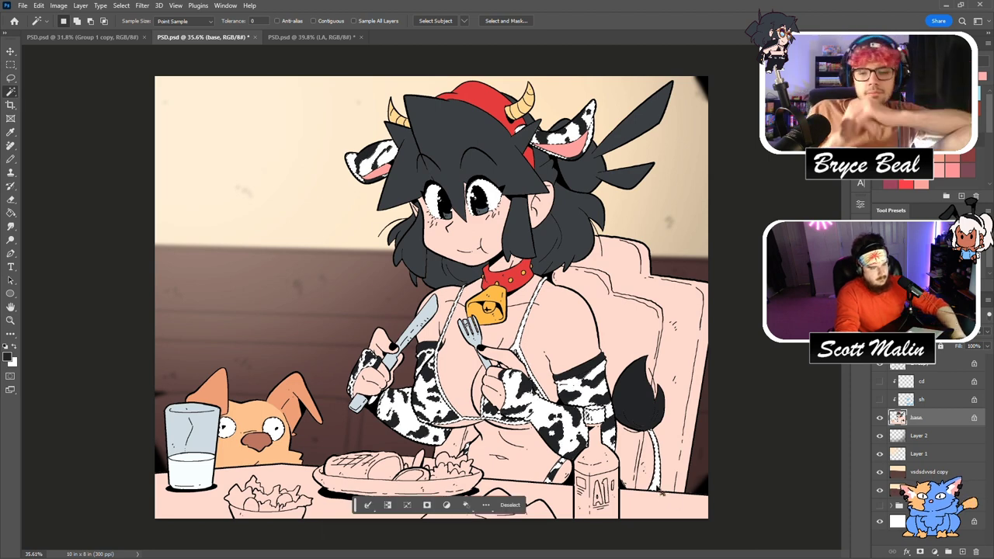
key(b)
click(652, 462)
mouse_move(649, 443)
mouse_down()
mouse_move(659, 447)
mouse_move(658, 485)
mouse_up()
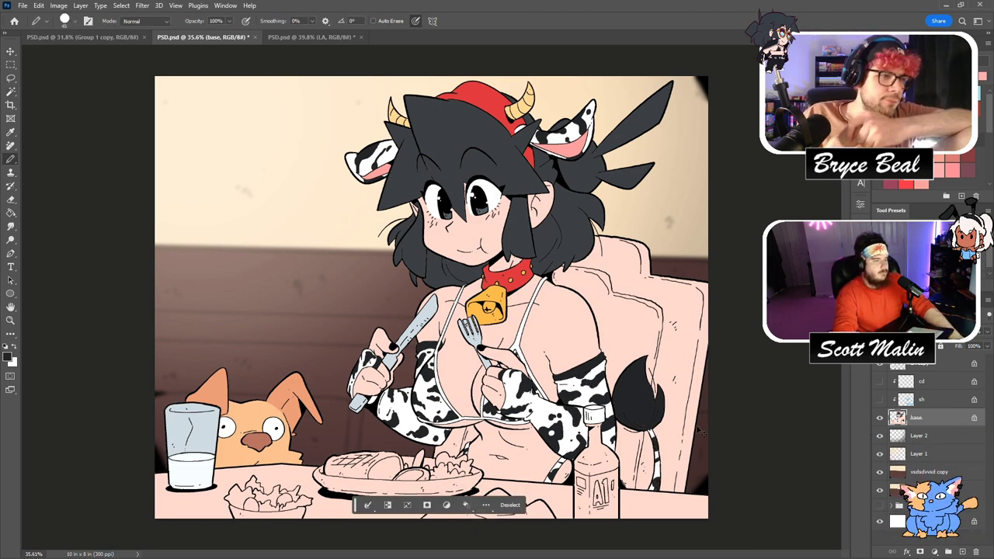
key(ctrl+d)
key(ctrl+s)
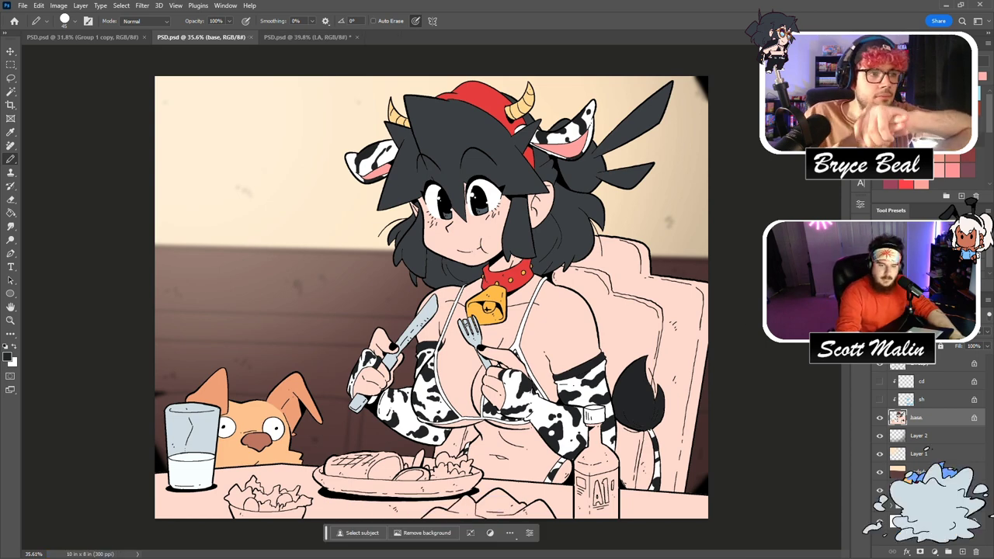